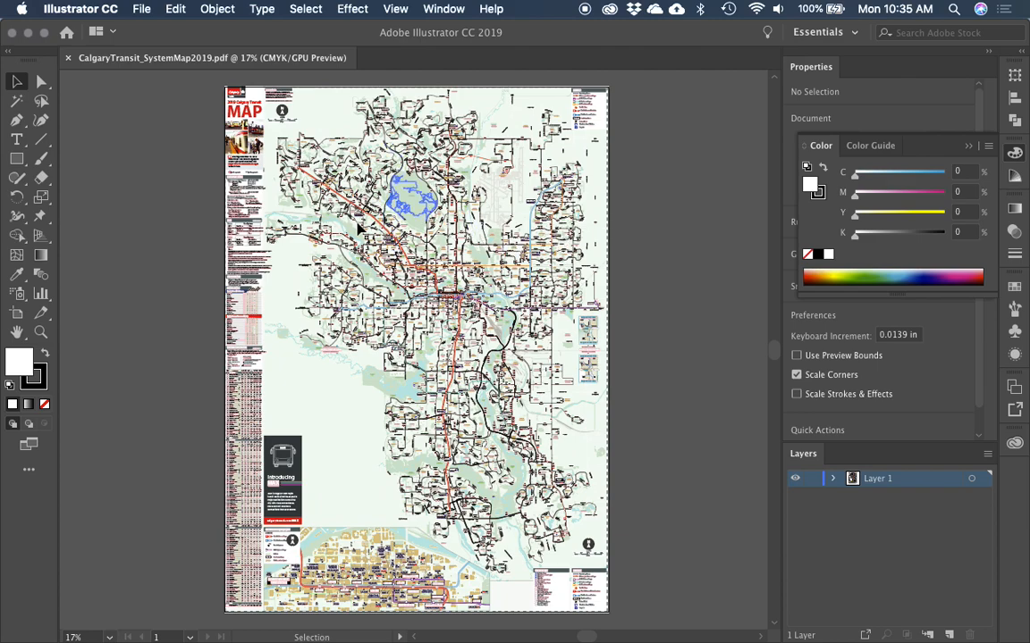
# Step: Review the available commands for selecting objects that share the same attributes
pyautogui.click(305, 9)
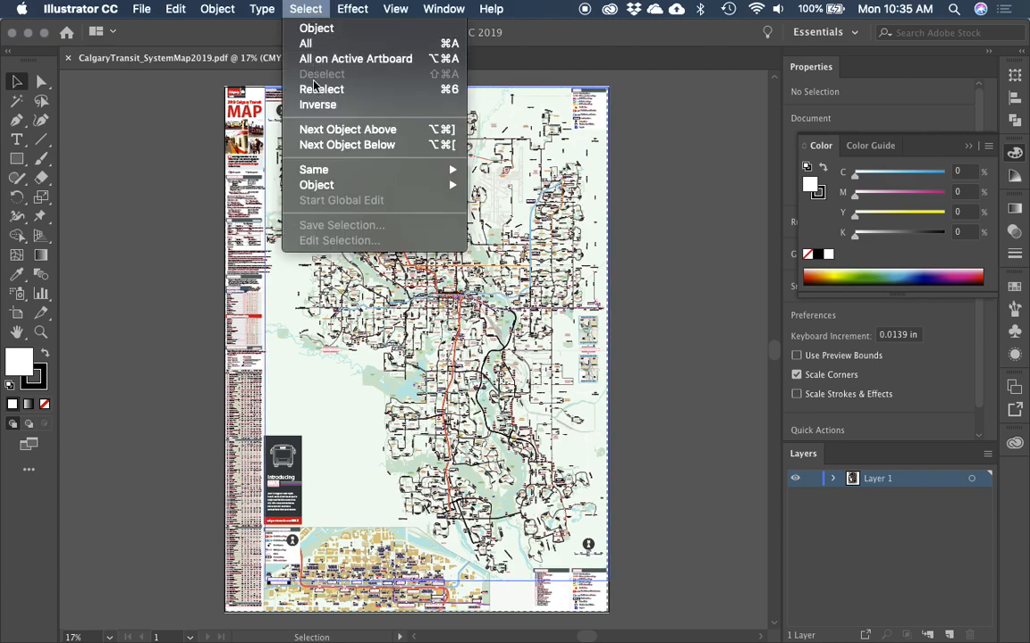
pyautogui.moveTo(395, 172)
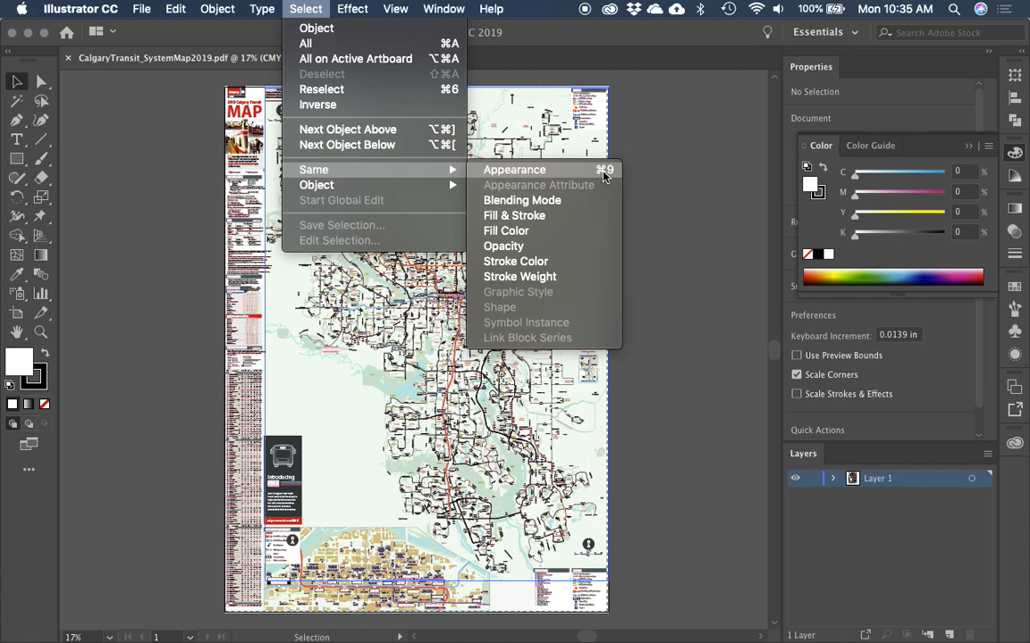
pyautogui.click(572, 145)
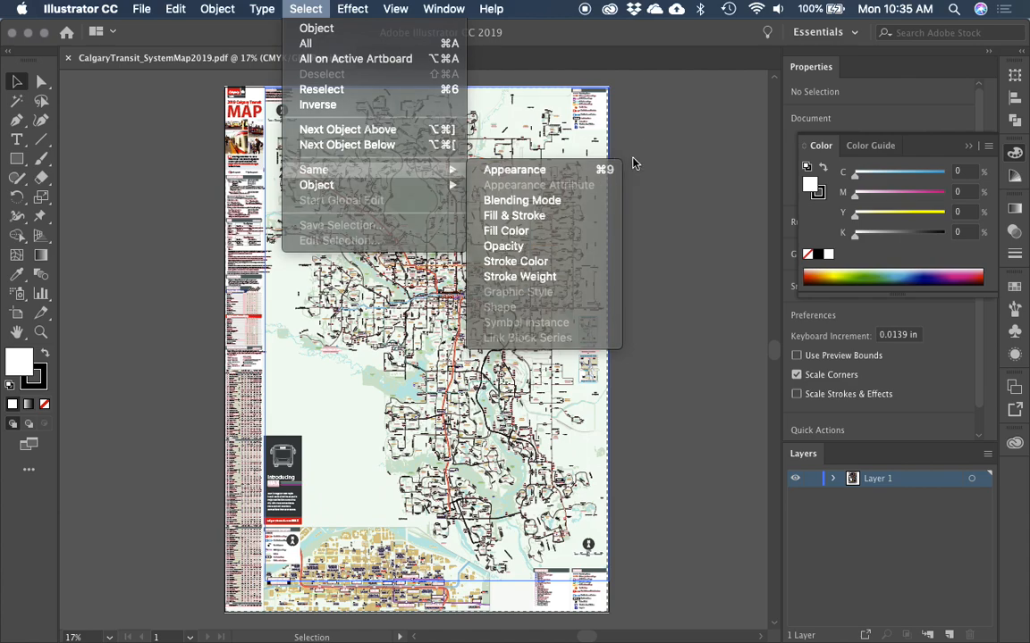
# Step: Look up the keyboard shortcut assigned to the Select Same Appearance command, leaving the shortcut set unedited
pyautogui.click(175, 8)
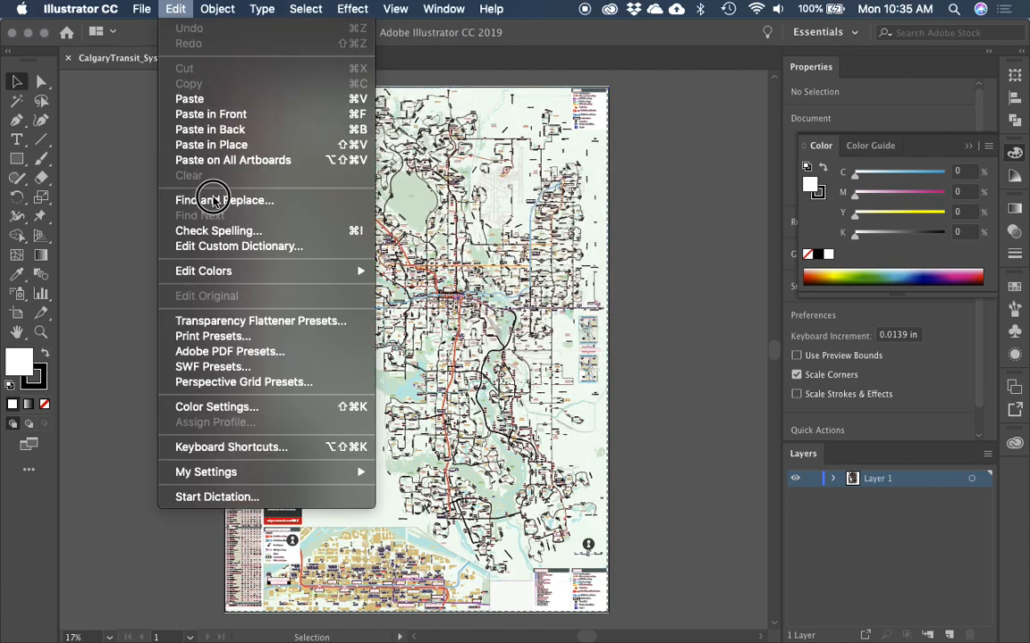
pyautogui.click(259, 452)
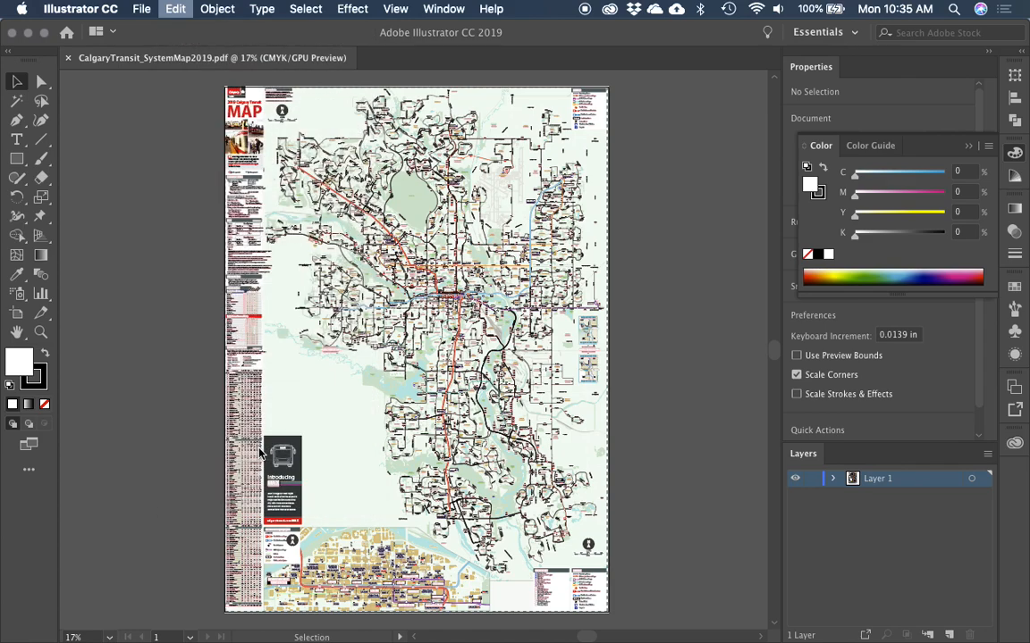
pyautogui.click(116, 176)
pyautogui.click(79, 190)
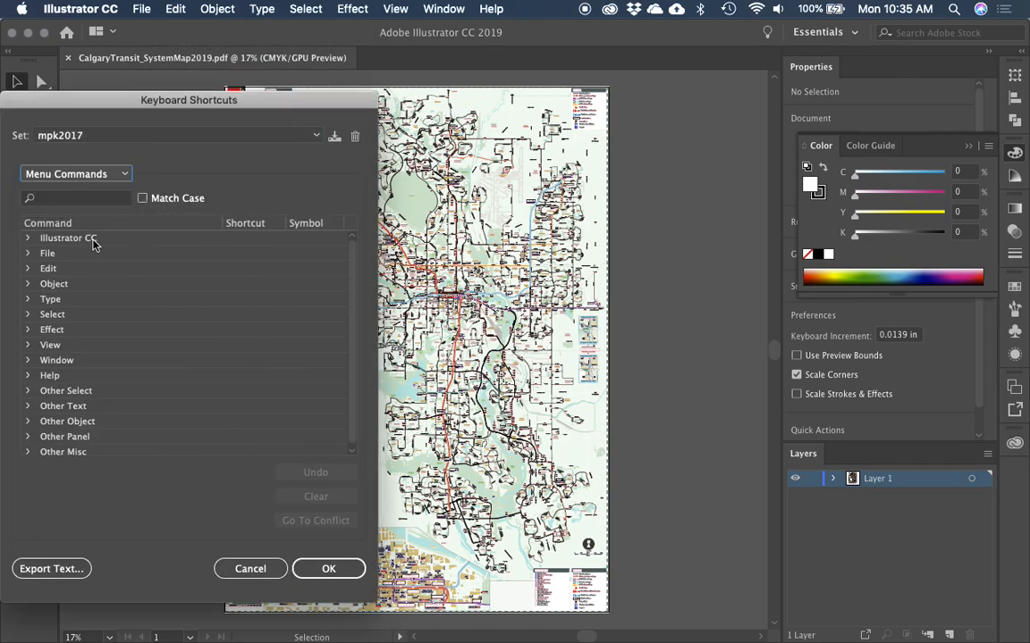
pyautogui.click(27, 314)
pyautogui.scroll(-2, 41, 348)
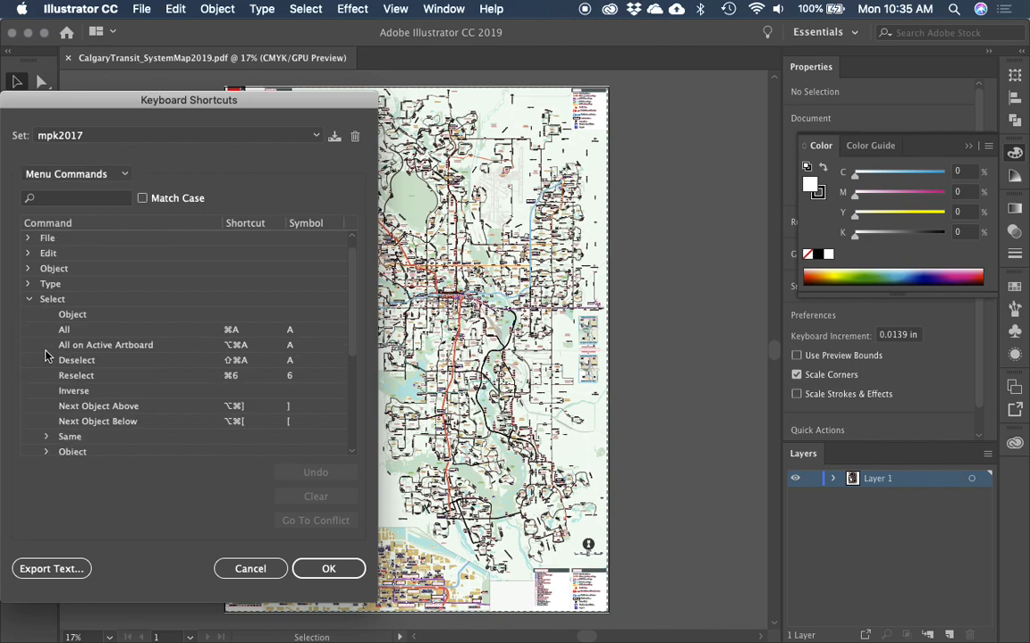
pyautogui.click(47, 421)
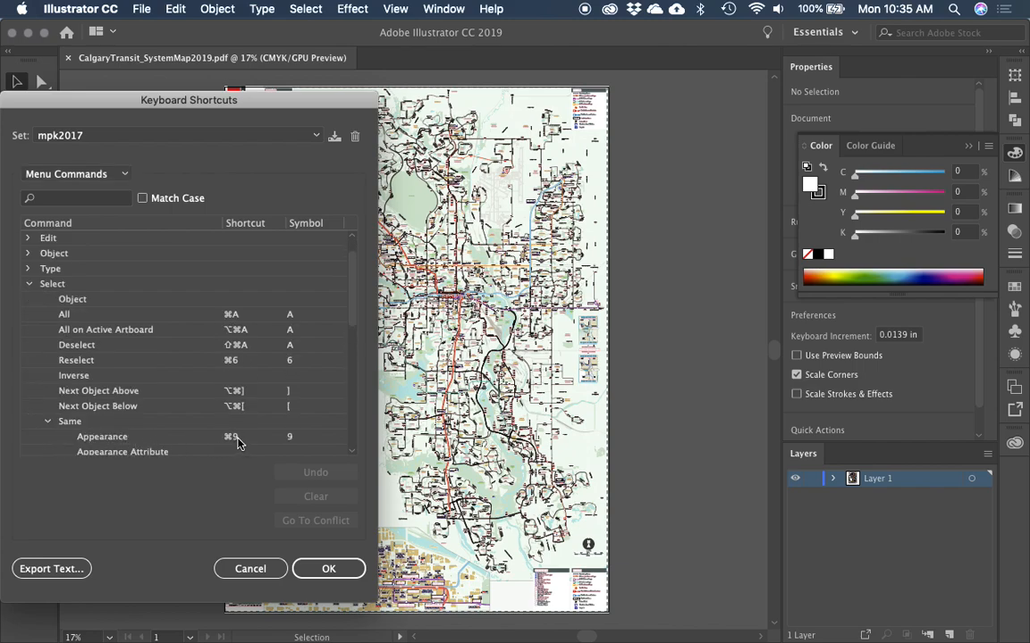
pyautogui.click(254, 577)
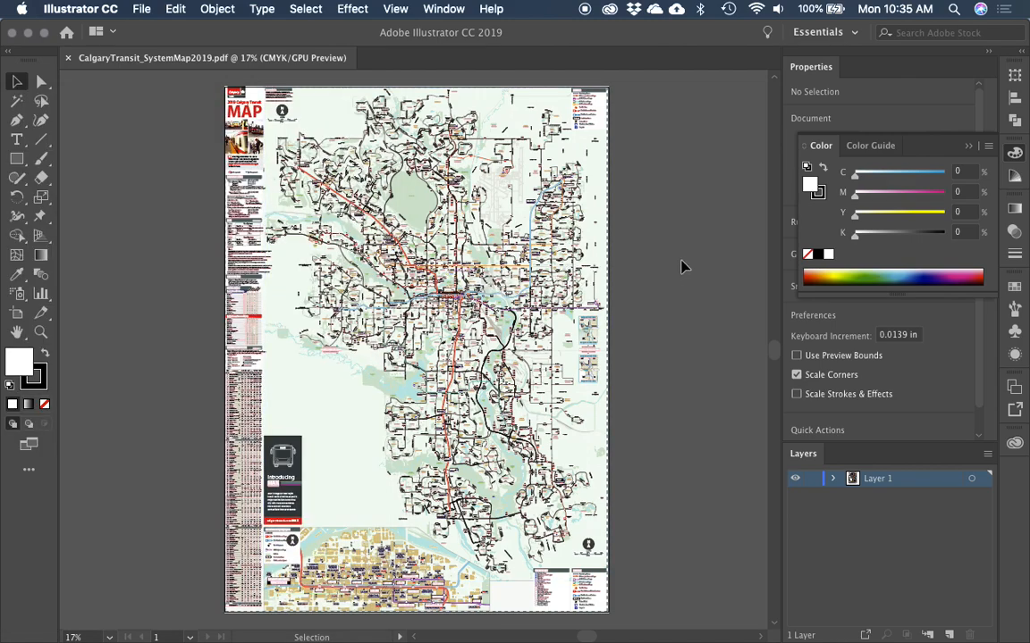
# Step: Examine the map objects around the Westbrook and Shaganappi Point stations and the nearby river
pyautogui.moveTo(649, 265)
pyautogui.mouseDown()
pyautogui.moveTo(659, 259)
pyautogui.moveTo(651, 265)
pyautogui.mouseUp()
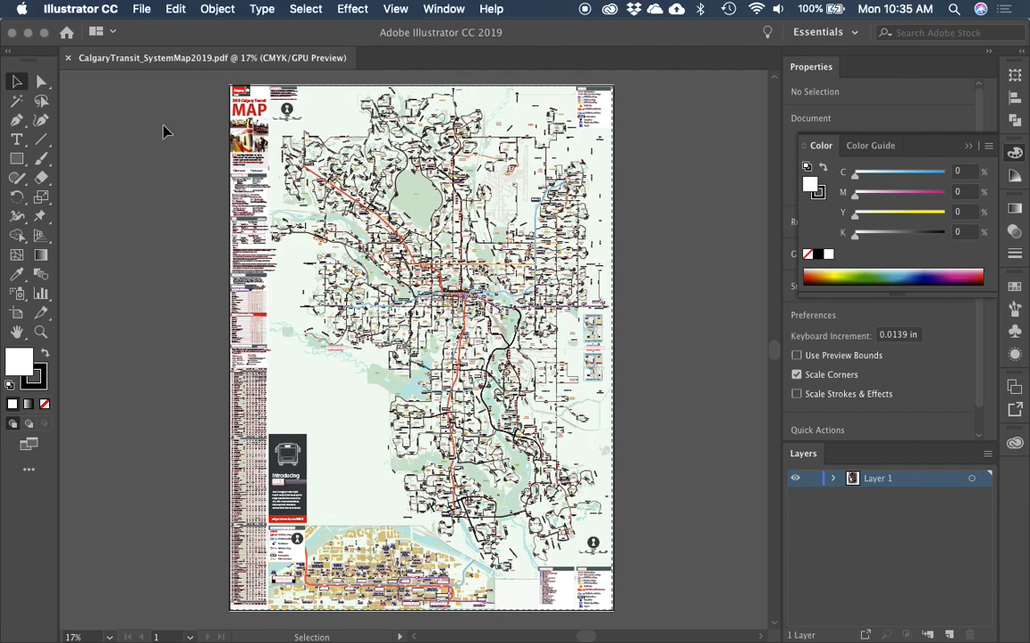
pyautogui.press('z')
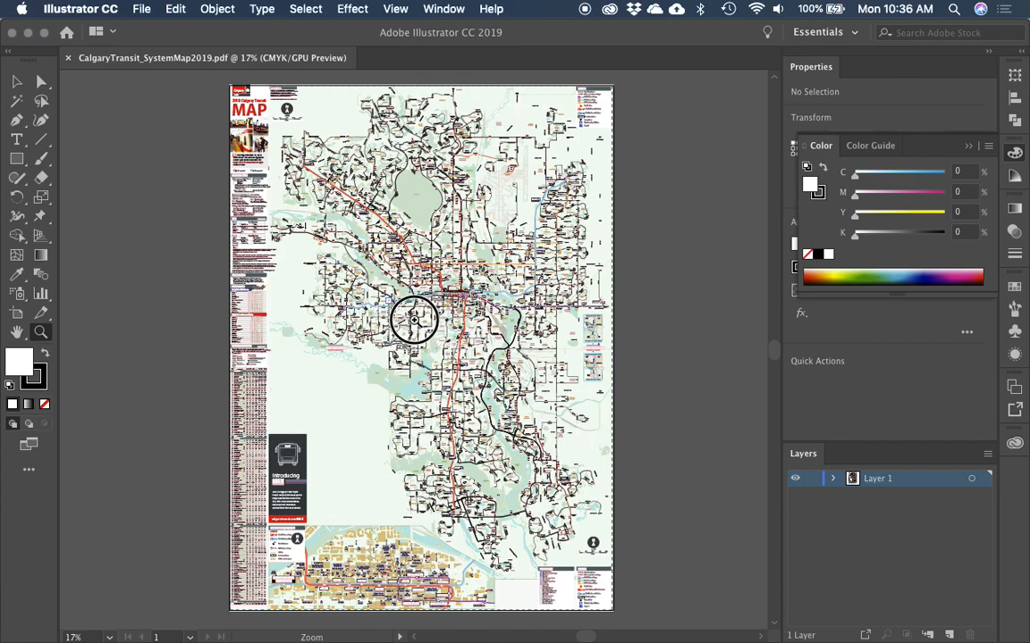
pyautogui.moveTo(412, 318); pyautogui.dragTo(437, 398)
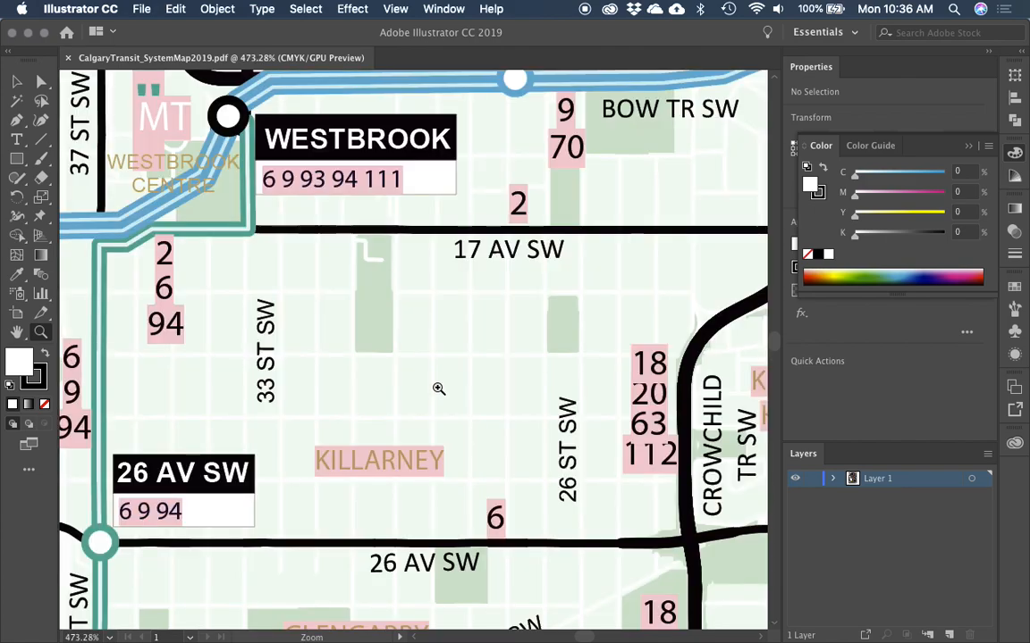
pyautogui.press('v')
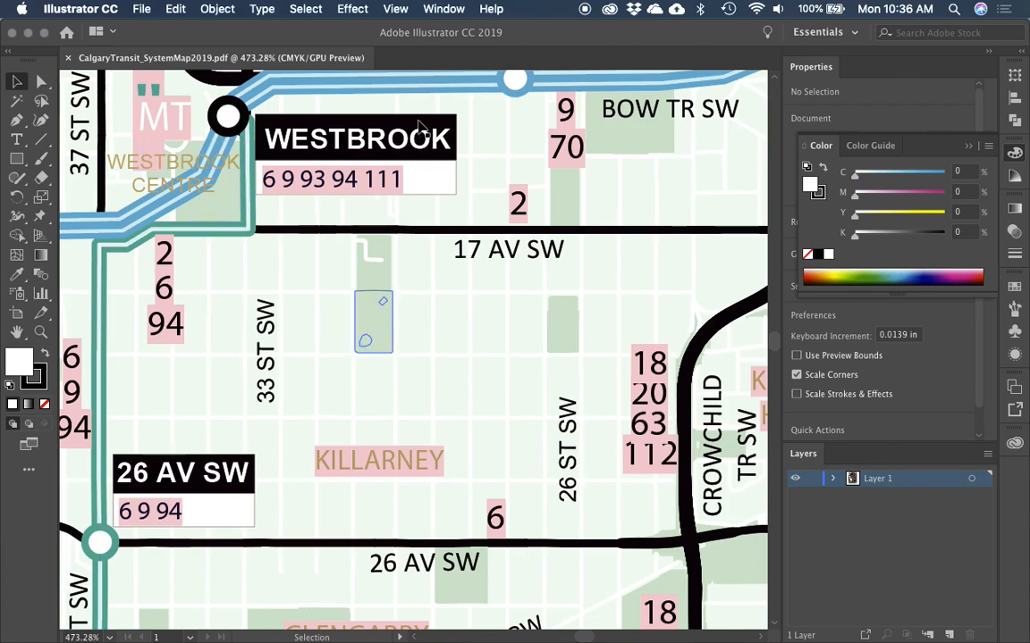
pyautogui.moveTo(490, 276); pyautogui.dragTo(480, 364)
pyautogui.moveTo(495, 209); pyautogui.dragTo(444, 456)
pyautogui.moveTo(526, 289); pyautogui.dragTo(488, 346)
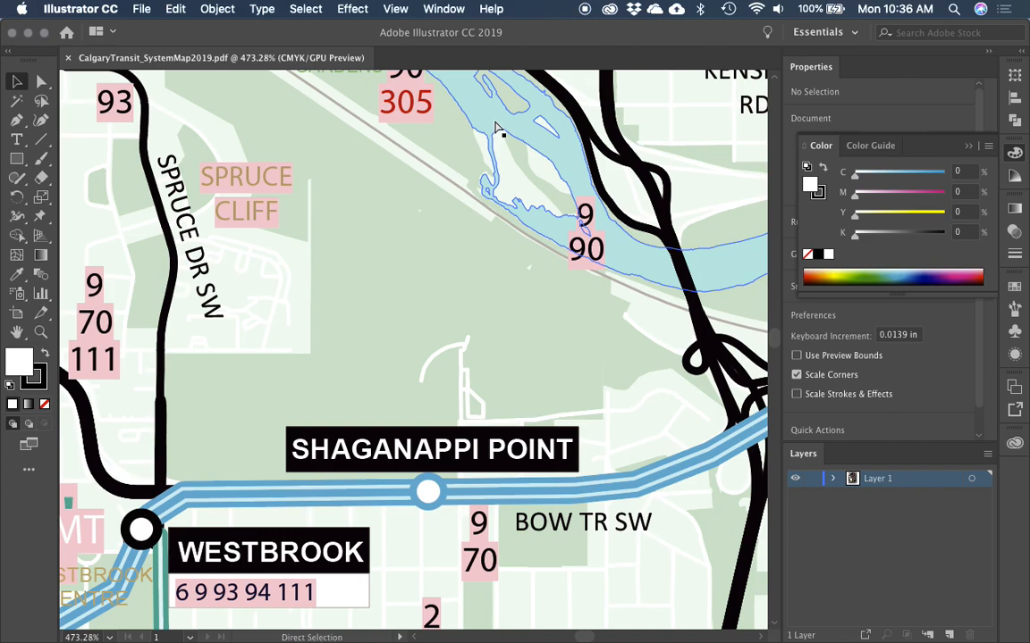
pyautogui.press('super+0')
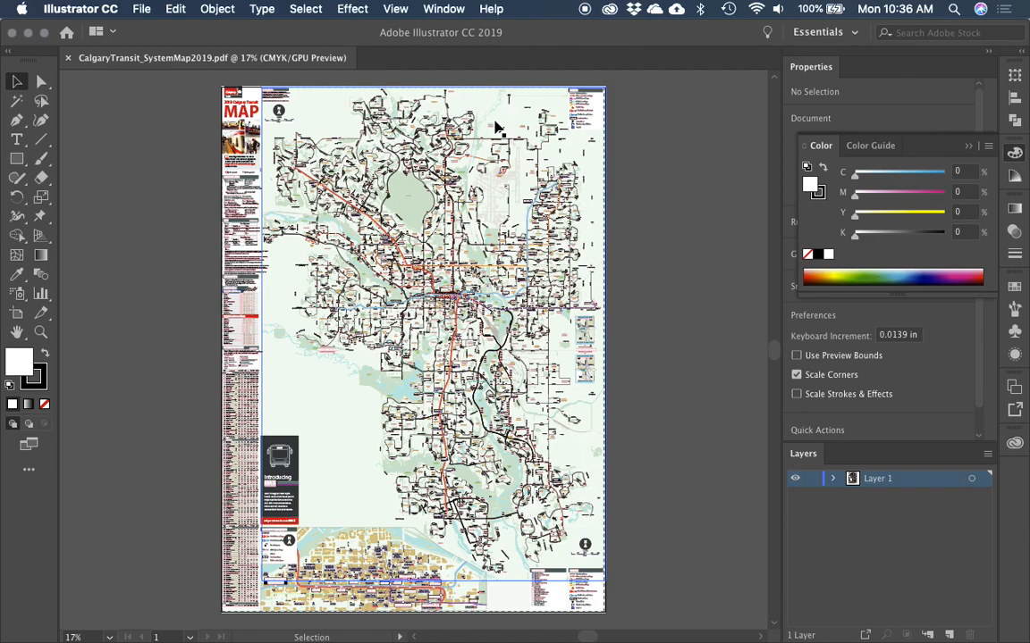
# Step: Show the map in Outline view and examine the linework around Fish Creek Provincial Park
pyautogui.click(302, 9)
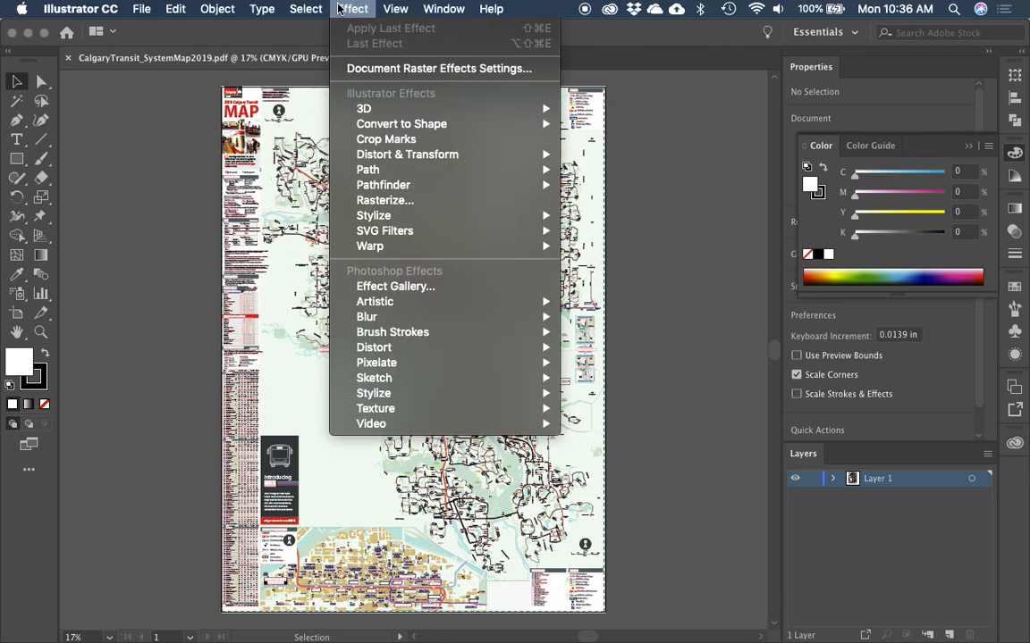
pyautogui.click(404, 10)
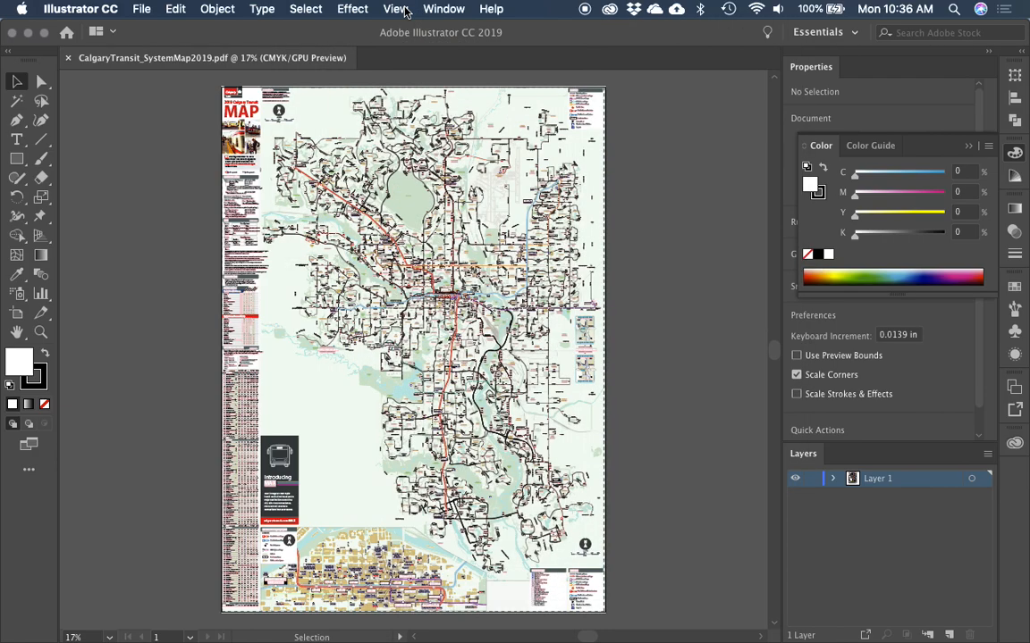
pyautogui.press('super+y')
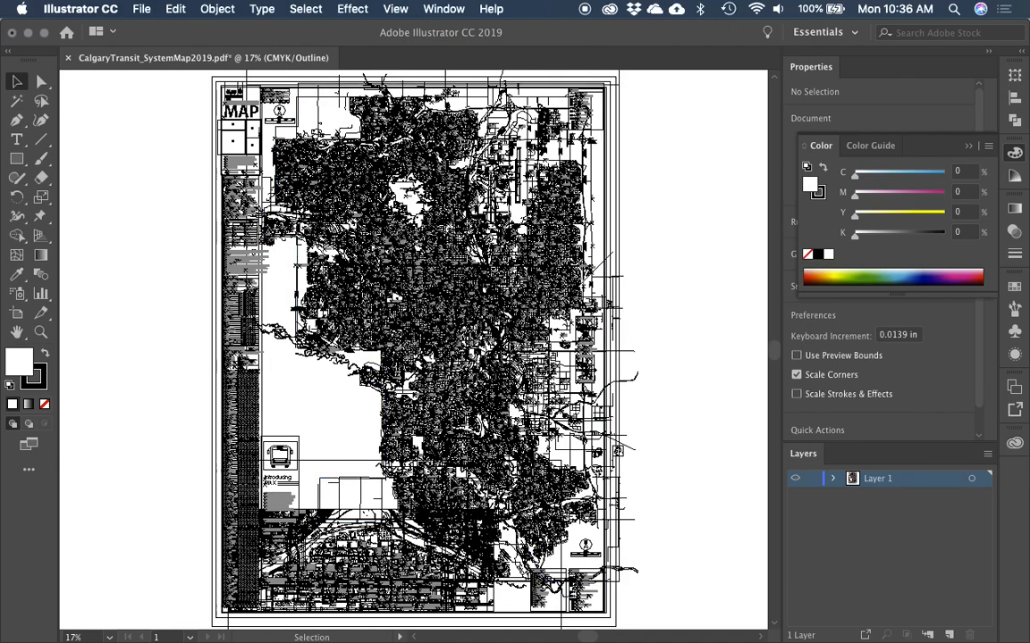
pyautogui.press('z')
pyautogui.moveTo(371, 399); pyautogui.dragTo(412, 430)
pyautogui.press('space')
pyautogui.moveTo(488, 442); pyautogui.dragTo(507, 341)
pyautogui.scroll(-5, 521, 291)
pyautogui.moveTo(514, 585); pyautogui.dragTo(559, 266)
pyautogui.press('space')
pyautogui.moveTo(436, 328); pyautogui.dragTo(607, 86)
pyautogui.moveTo(421, 222); pyautogui.dragTo(326, 326)
pyautogui.moveTo(648, 357); pyautogui.dragTo(402, 352)
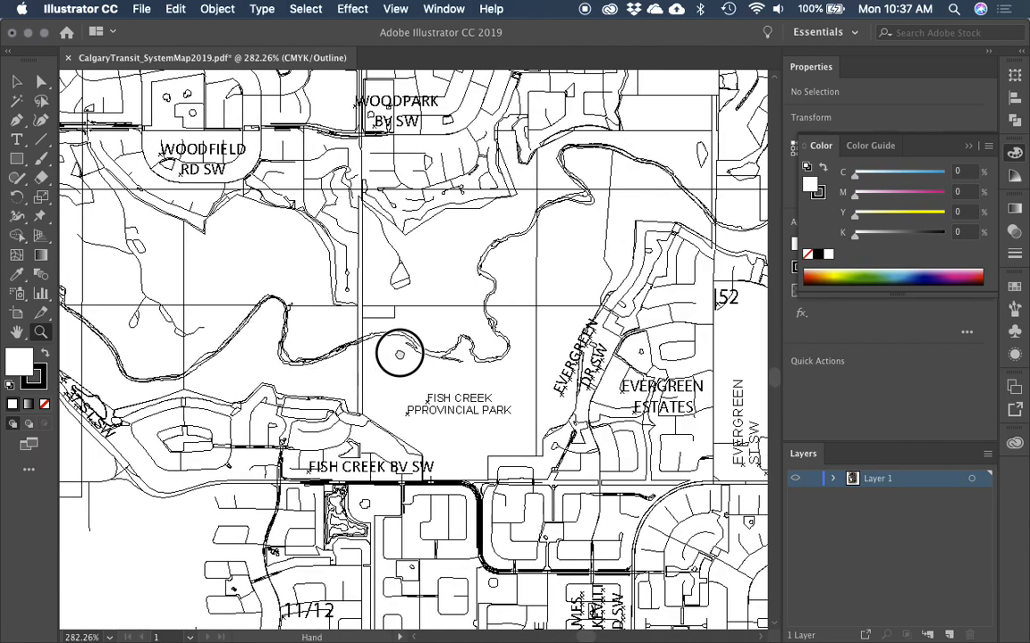
# Step: Compare the preview and outline of Fish Creek Provincial Park, and examine the Somerset-Bridlewood area in preview
pyautogui.press('super+y')
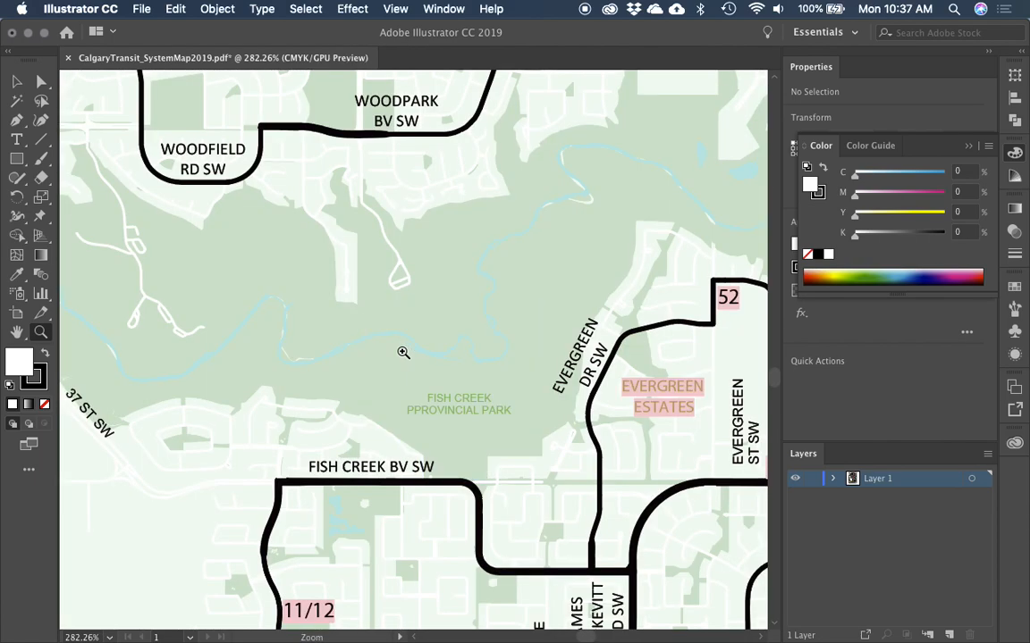
pyautogui.press('super+y')
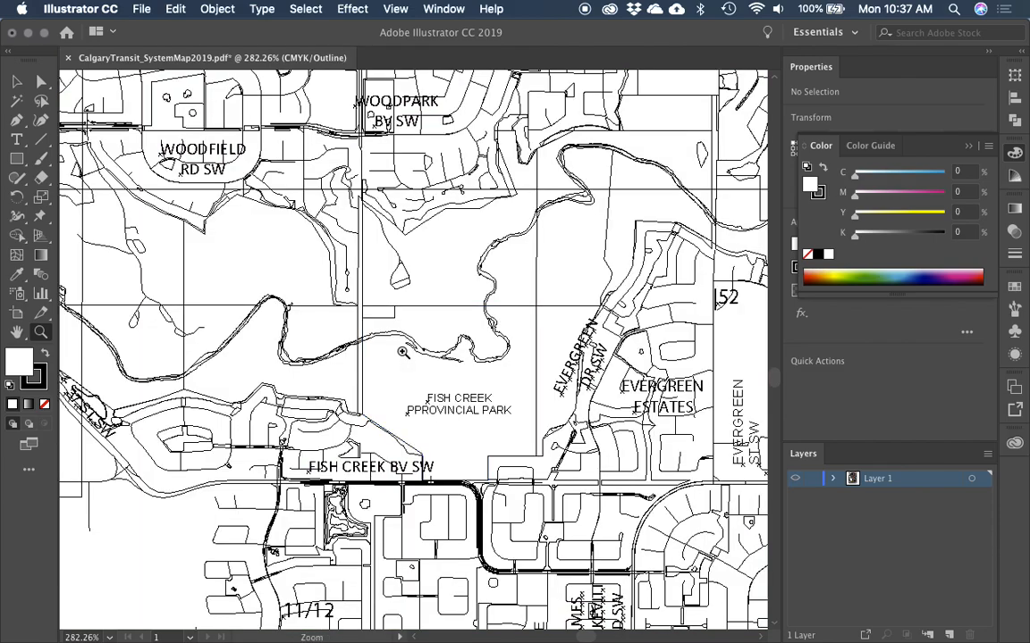
pyautogui.press('super+y')
pyautogui.scroll(-10, 375, 361)
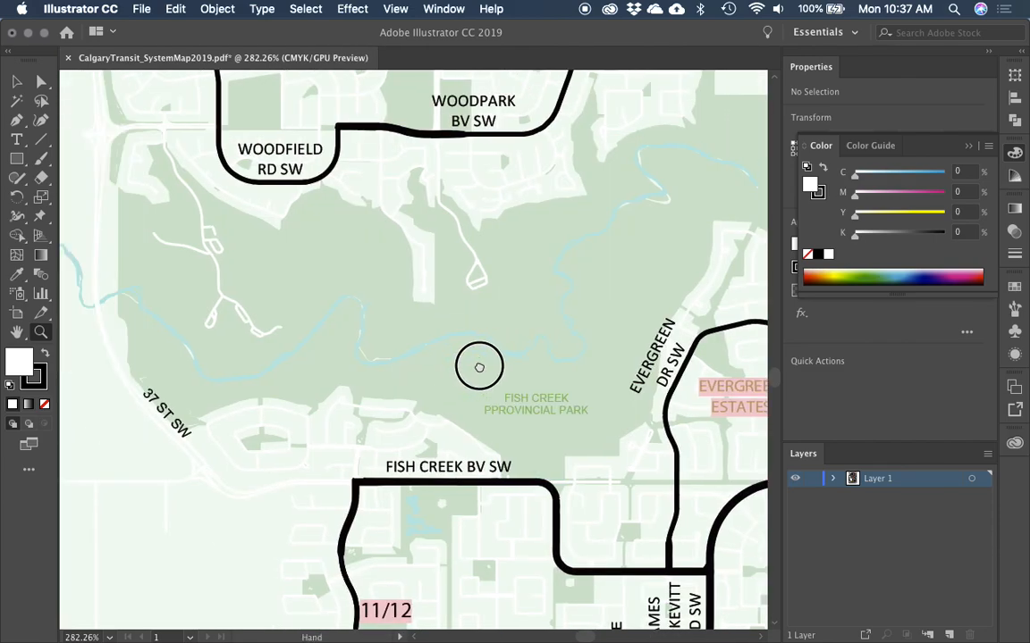
pyautogui.scroll(-20, 506, 465)
pyautogui.hscroll(10, 506, 465)
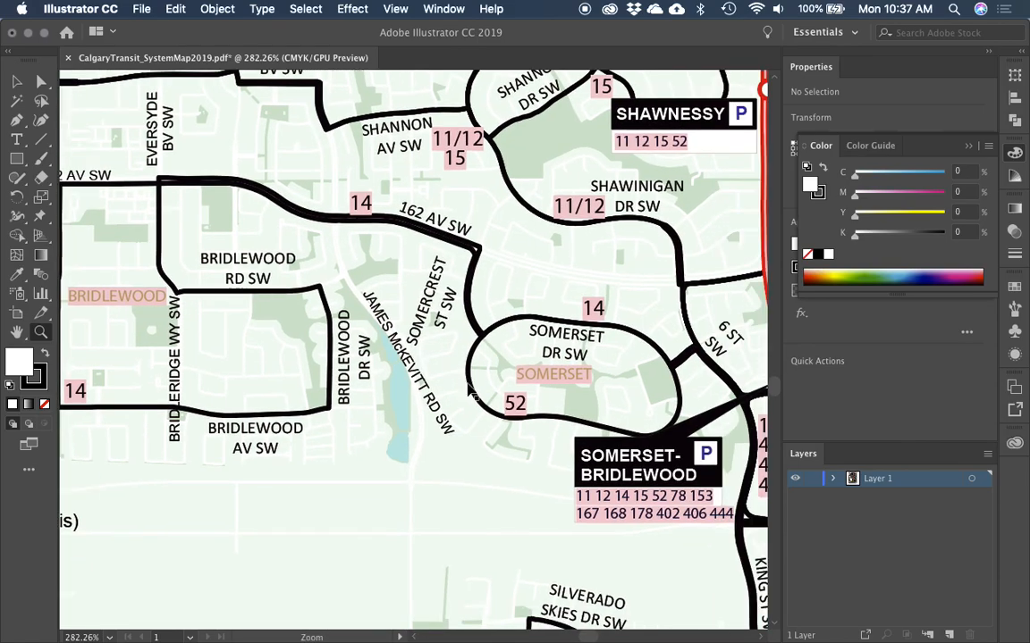
# Step: Inspect the paths around James McKevitt Rd SW in Outline view, ending with the whole artboard shown
pyautogui.press('super+y')
pyautogui.moveTo(420, 358); pyautogui.dragTo(314, 290)
pyautogui.moveTo(518, 402); pyautogui.dragTo(429, 313)
pyautogui.press('v')
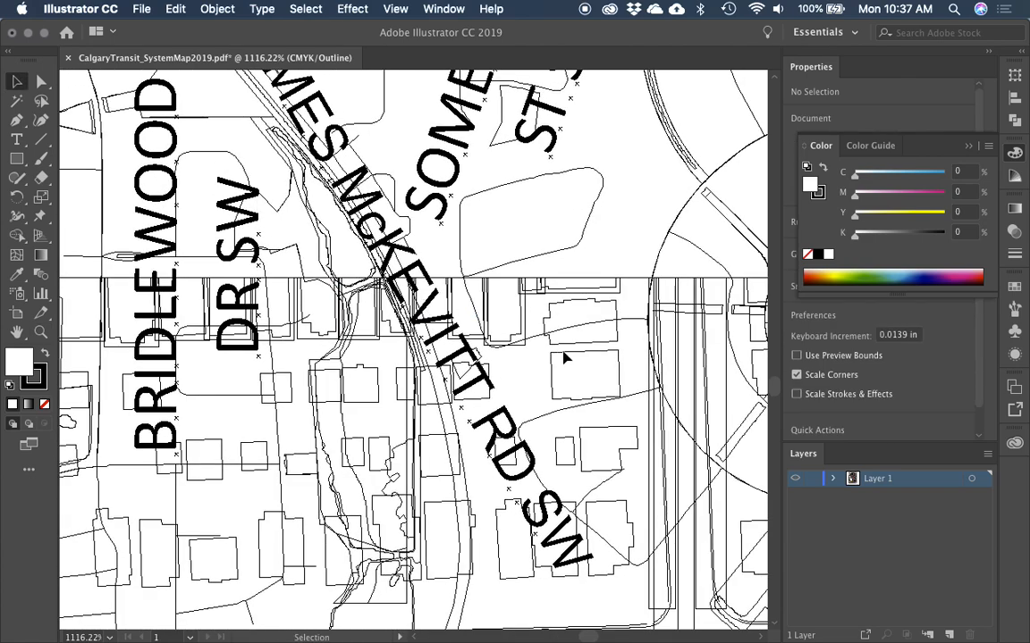
pyautogui.press('a')
pyautogui.press('v')
pyautogui.press('a')
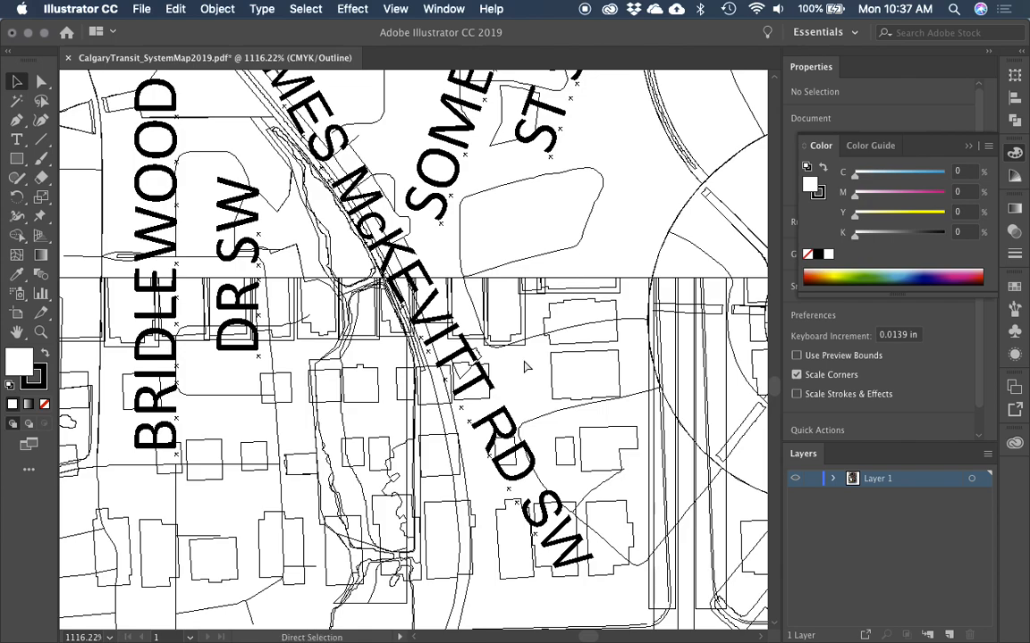
pyautogui.press('super+0')
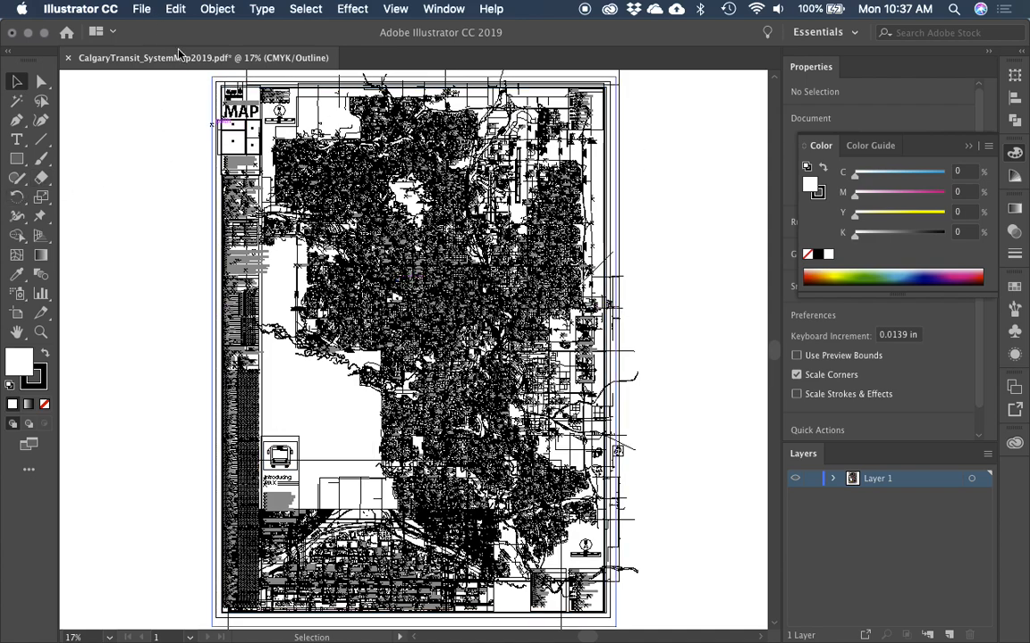
# Step: Begin saving a copy of the transit map to the Desktop under the name TransitMap_PasteInto
pyautogui.click(141, 8)
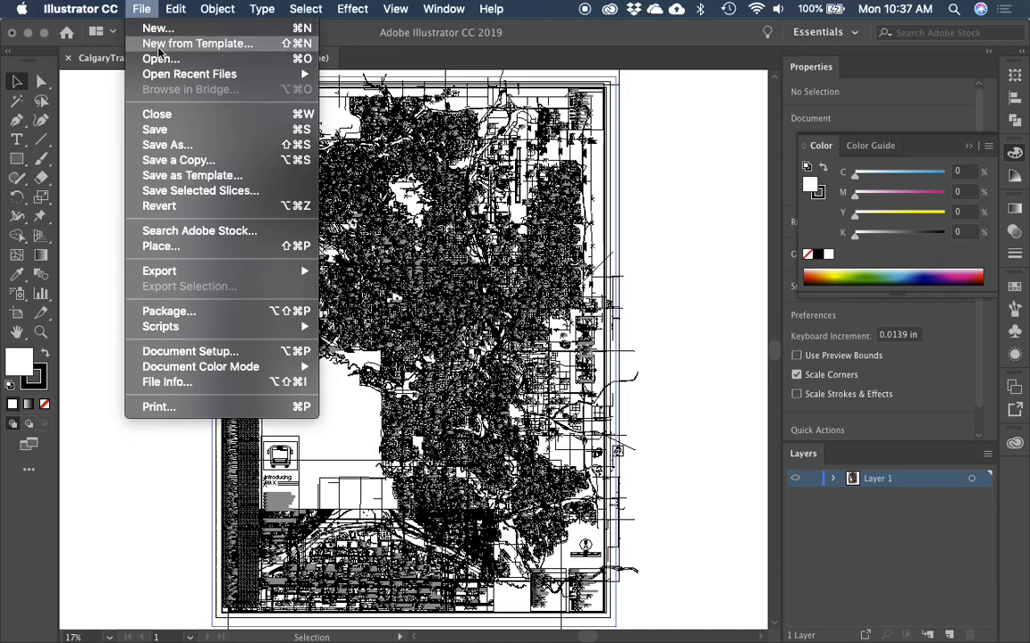
pyautogui.click(171, 163)
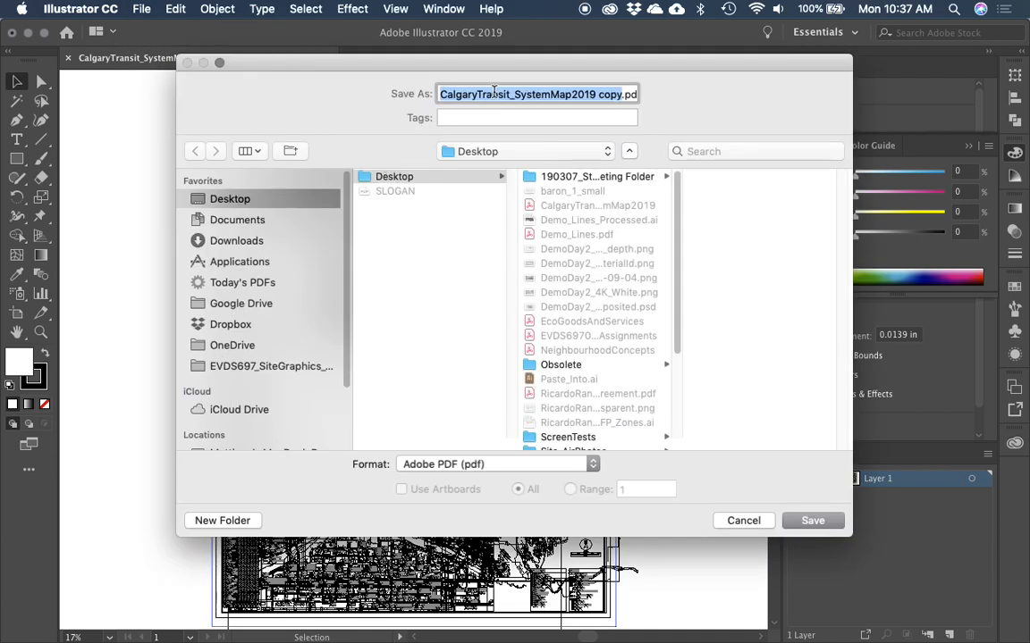
pyautogui.click(585, 99)
pyautogui.moveTo(623, 94); pyautogui.dragTo(444, 87)
pyautogui.write('Paste.pdf')
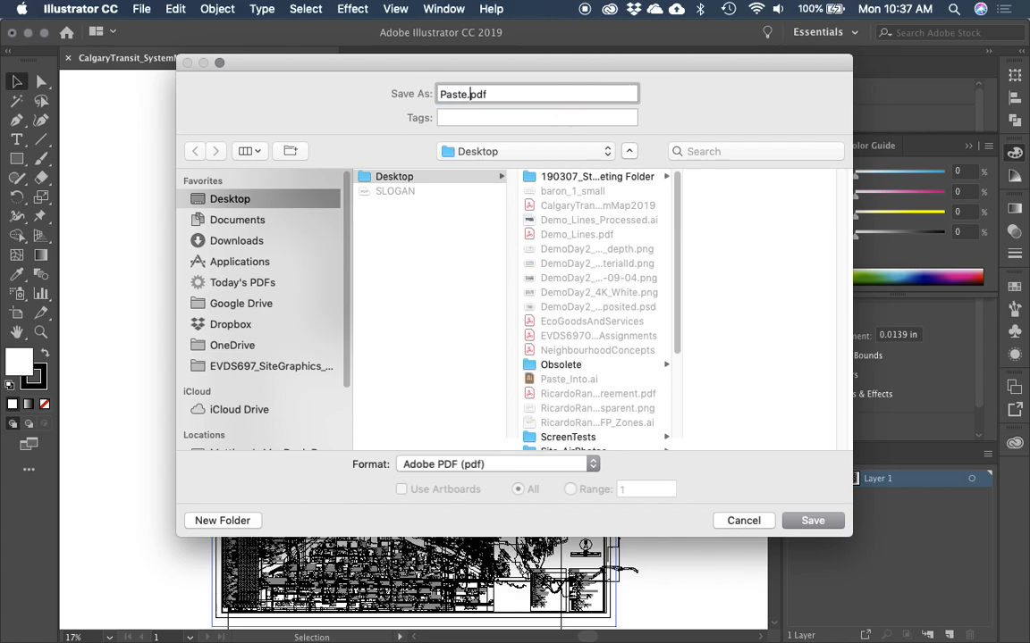
pyautogui.press('BackSpace')
pyautogui.write('Into.')
pyautogui.write('TransitMap)_')
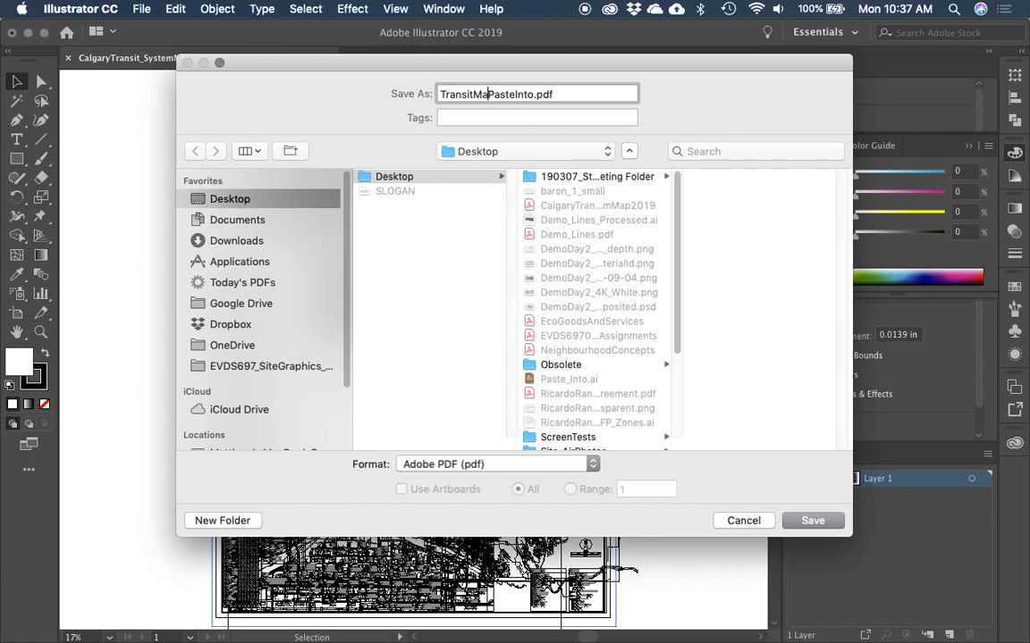
pyautogui.press('BackSpace')
pyautogui.press('BackSpace')
pyautogui.write('_')
pyautogui.click(395, 230)
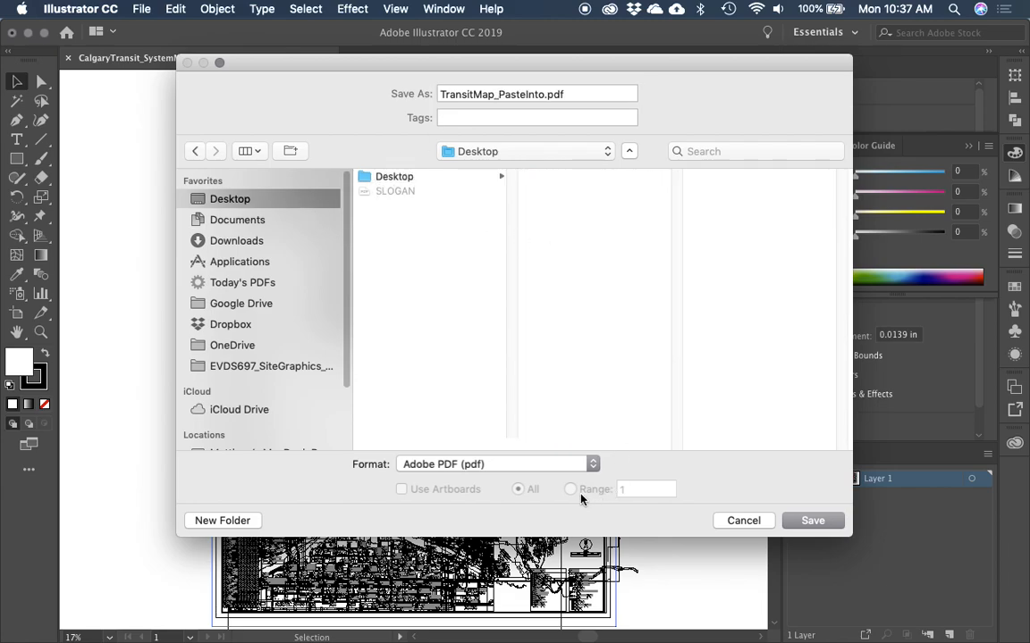
# Step: Set the copy's format to Adobe Illustrator (ai) and save it with the default Illustrator CC options
pyautogui.click(492, 463)
pyautogui.click(487, 418)
pyautogui.click(791, 523)
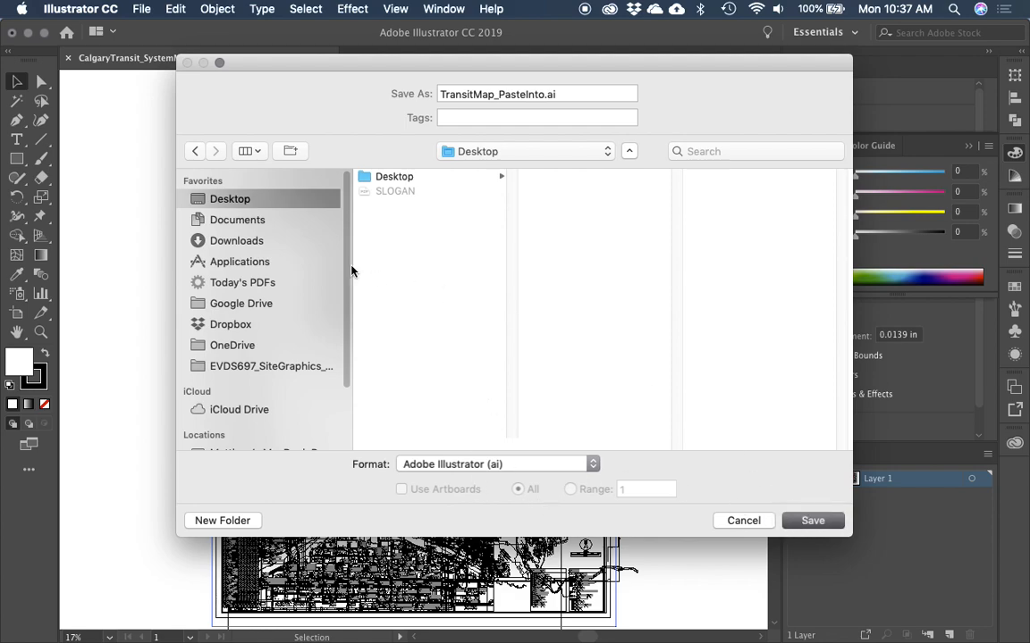
pyautogui.click(812, 521)
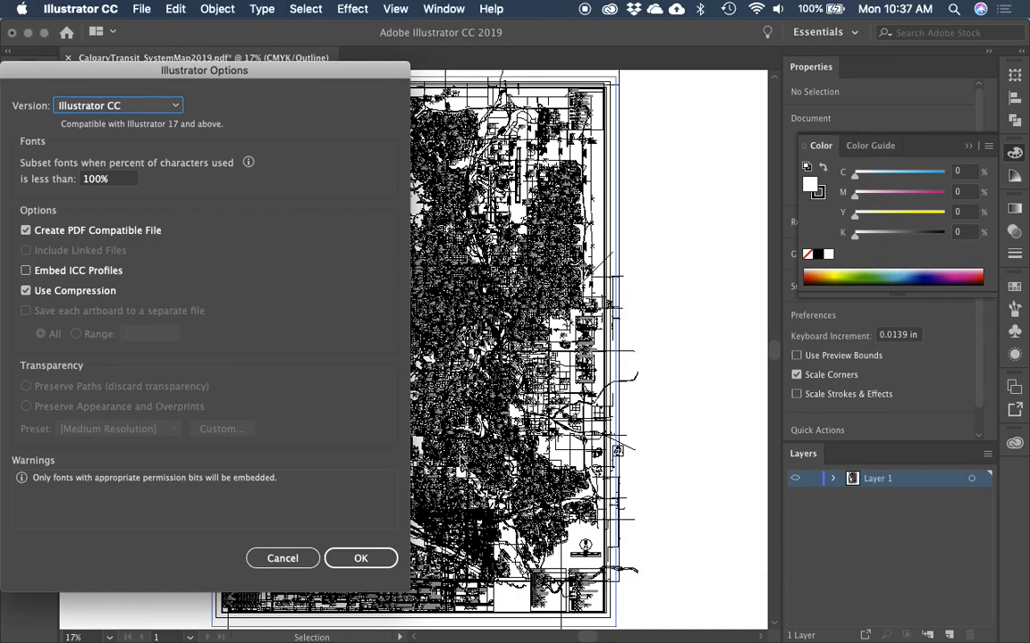
pyautogui.click(359, 558)
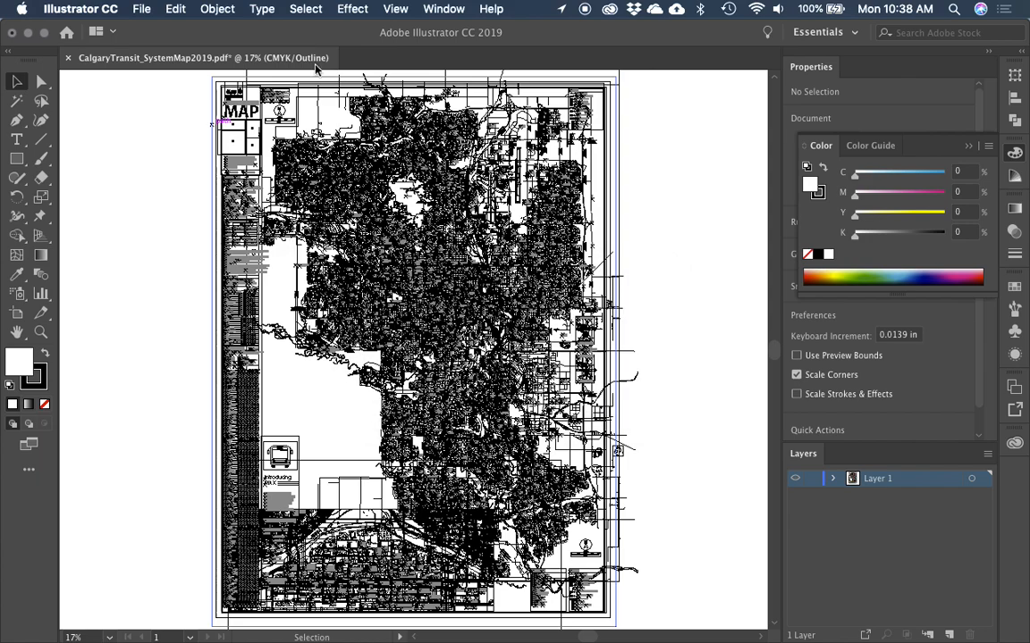
# Step: Open TransitMap_PasteInto.ai from the Desktop and dismiss the missing fonts notice without replacing any fonts
pyautogui.click(140, 11)
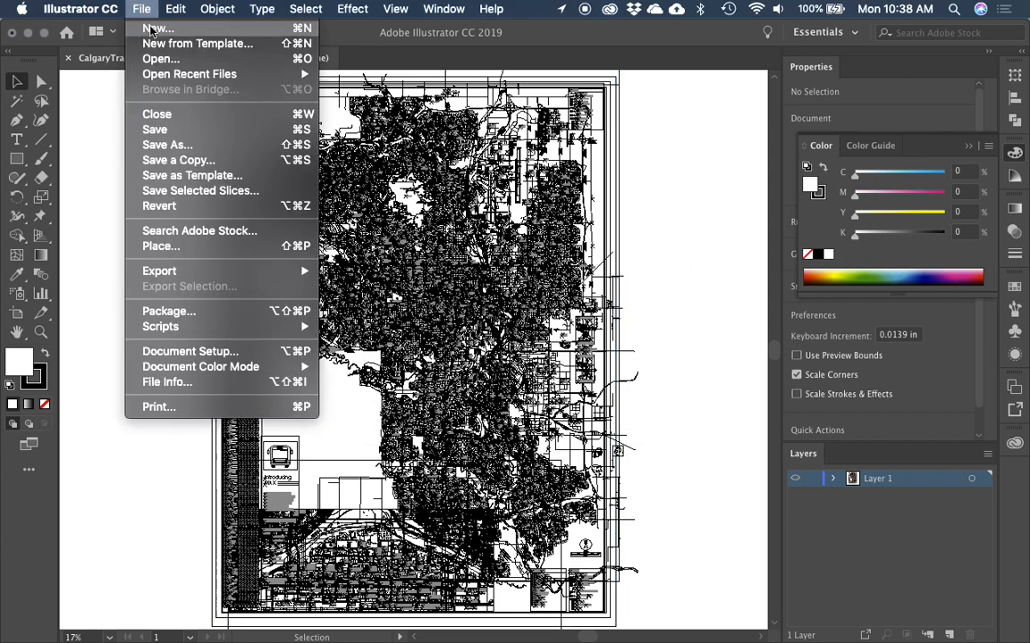
pyautogui.click(164, 59)
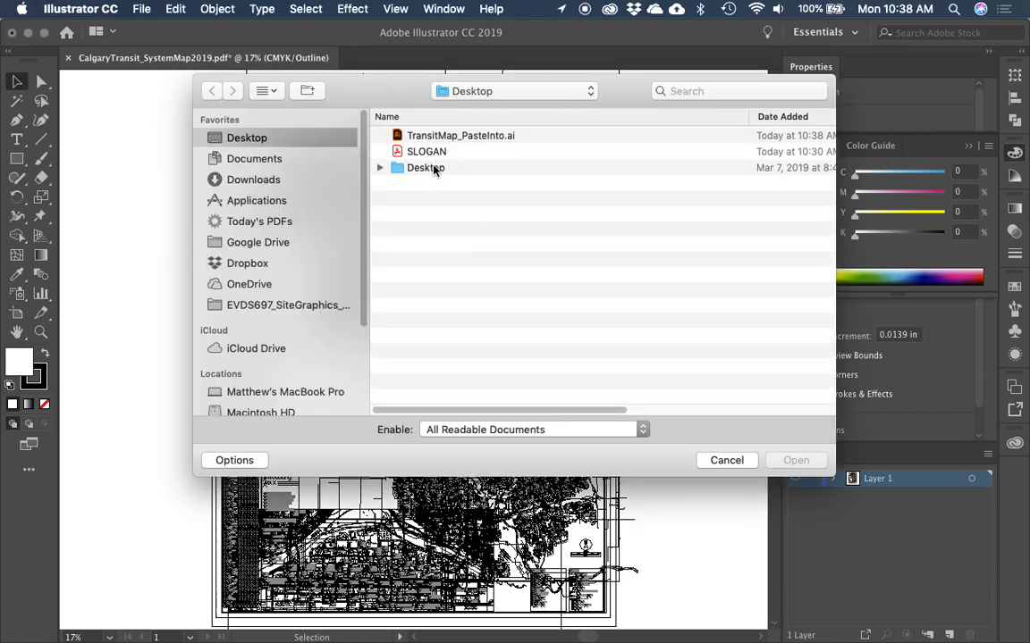
pyautogui.click(398, 135)
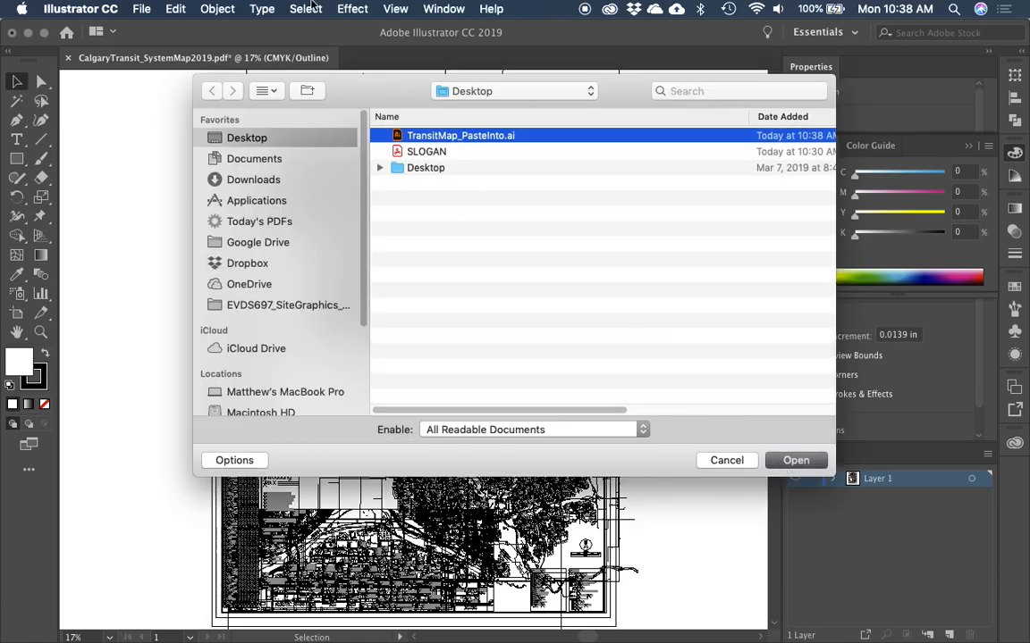
pyautogui.click(787, 461)
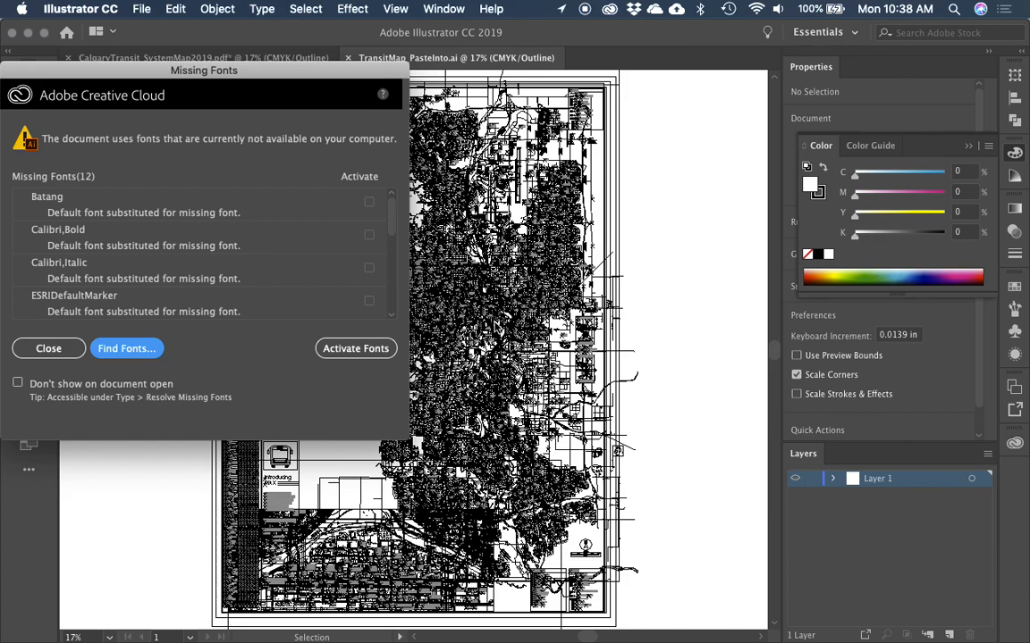
pyautogui.click(48, 347)
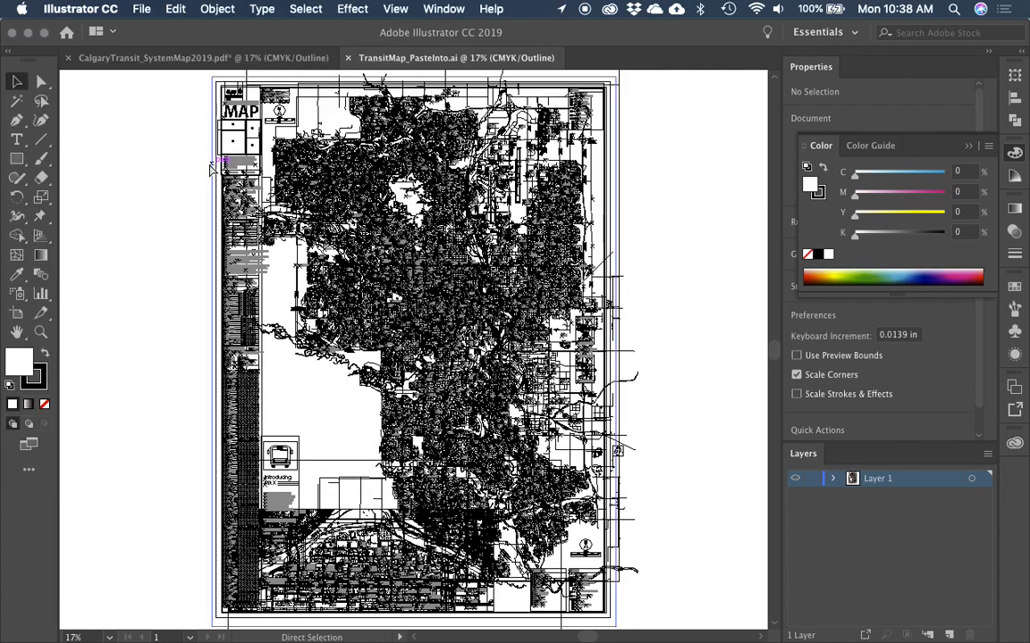
# Step: Delete all the artwork from the TransitMap_PasteInto document and save it as an empty artboard
pyautogui.click(213, 165)
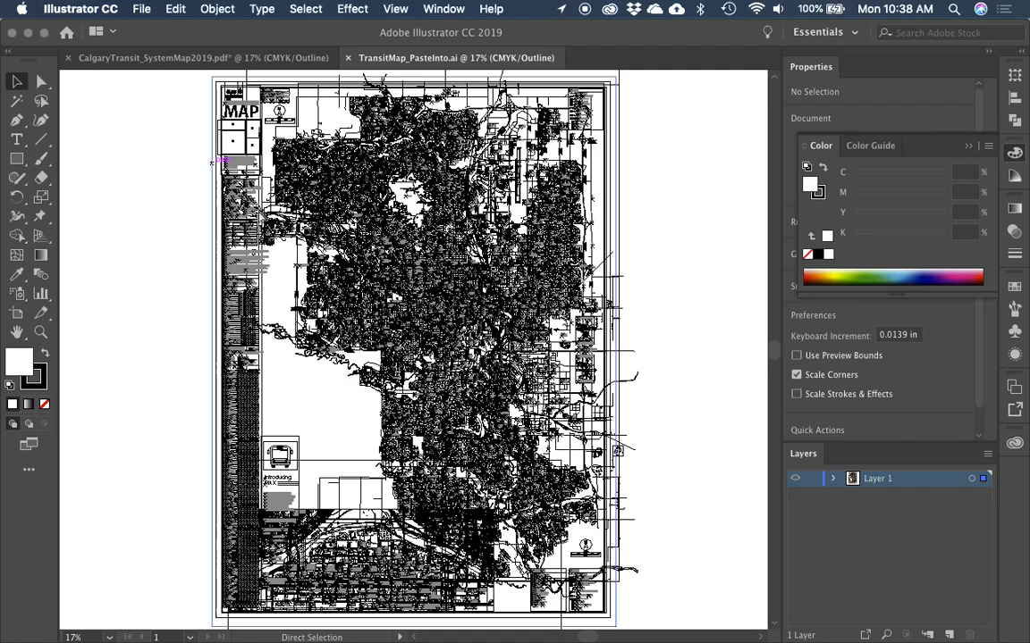
pyautogui.click(341, 230)
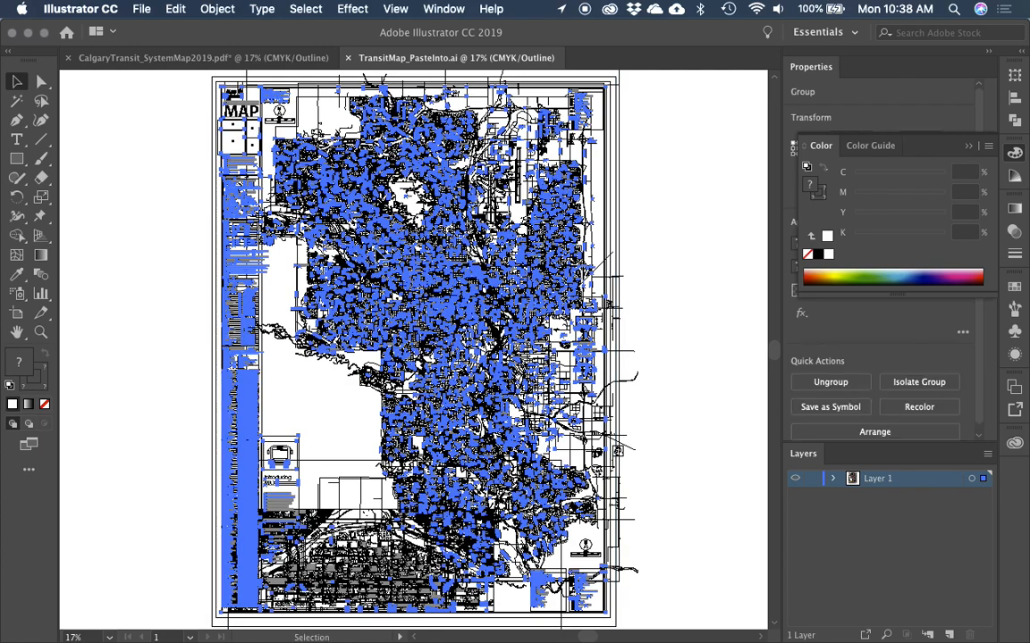
pyautogui.press('Delete')
pyautogui.moveTo(402, 269)
pyautogui.mouseDown()
pyautogui.moveTo(404, 296)
pyautogui.moveTo(391, 273)
pyautogui.mouseUp()
pyautogui.press('a')
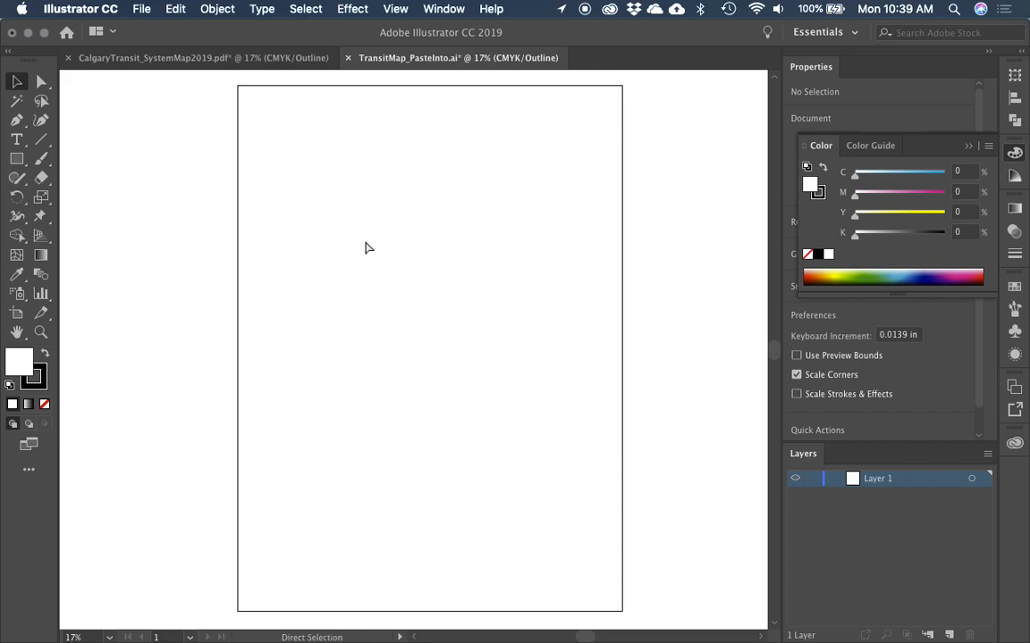
pyautogui.moveTo(361, 242)
pyautogui.mouseDown()
pyautogui.moveTo(327, 232)
pyautogui.moveTo(355, 239)
pyautogui.moveTo(356, 252)
pyautogui.mouseUp()
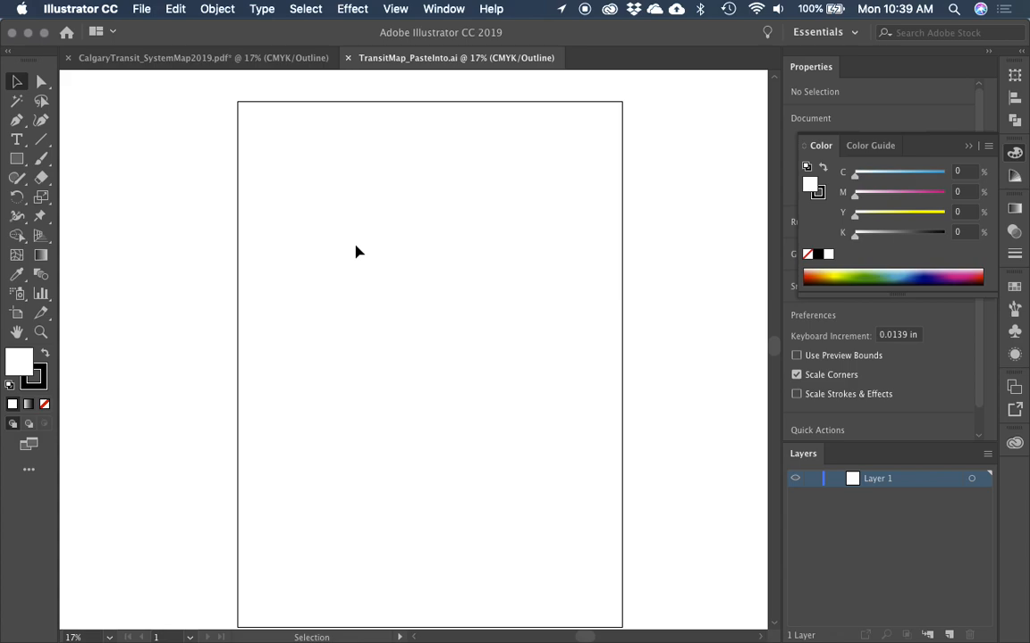
pyautogui.moveTo(356, 246); pyautogui.dragTo(367, 232)
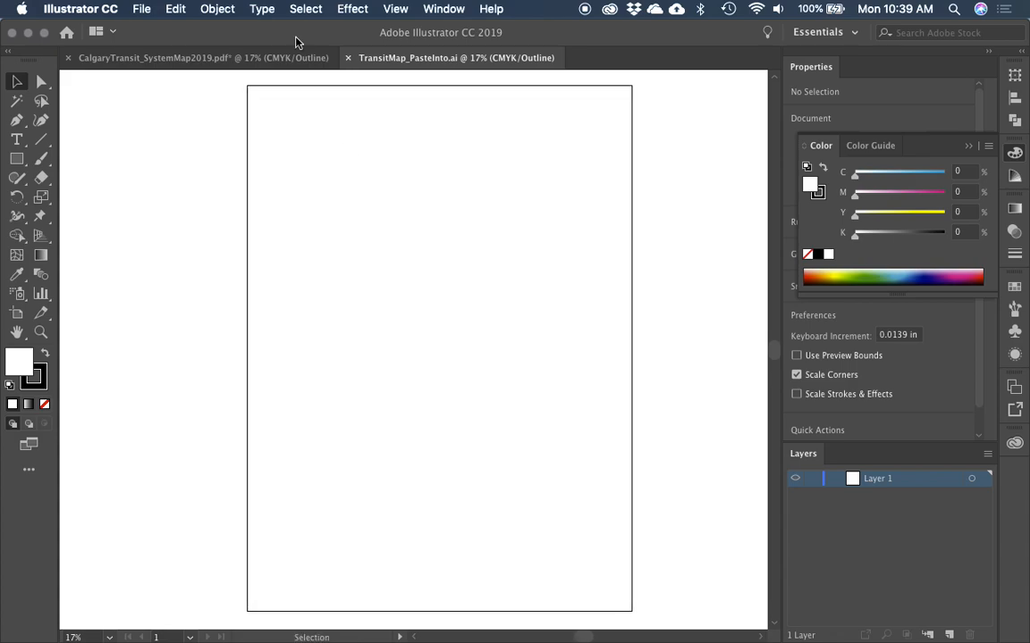
# Step: Switch to CalgaryTransit_SystemMap2019.pdf and examine the downtown inset map in both outline and preview
pyautogui.click(285, 56)
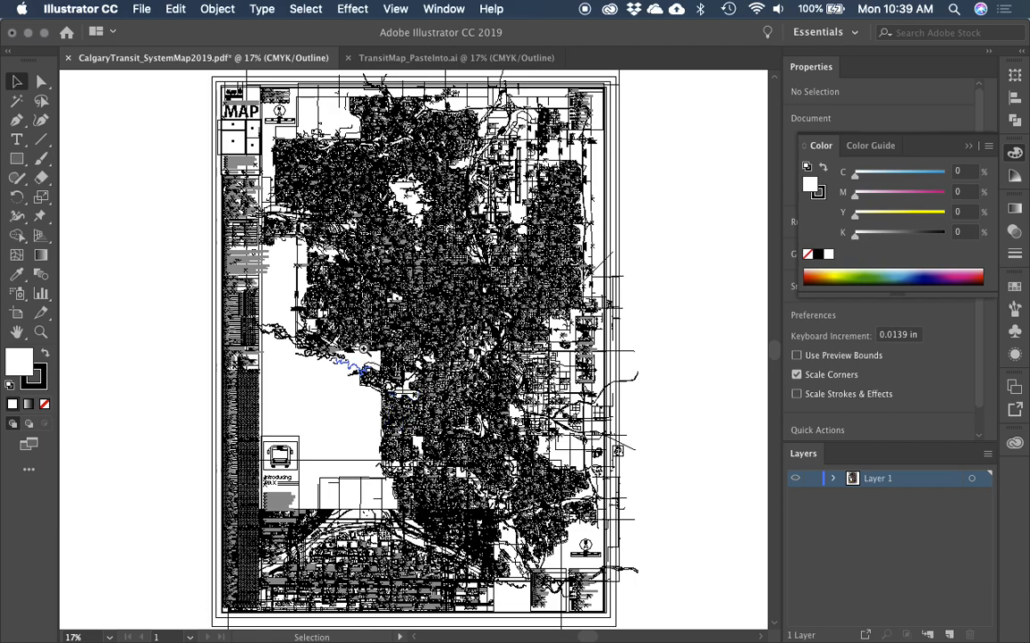
pyautogui.scroll(-5, 411, 349)
pyautogui.press('z')
pyautogui.moveTo(189, 384); pyautogui.dragTo(533, 556)
pyautogui.press('v')
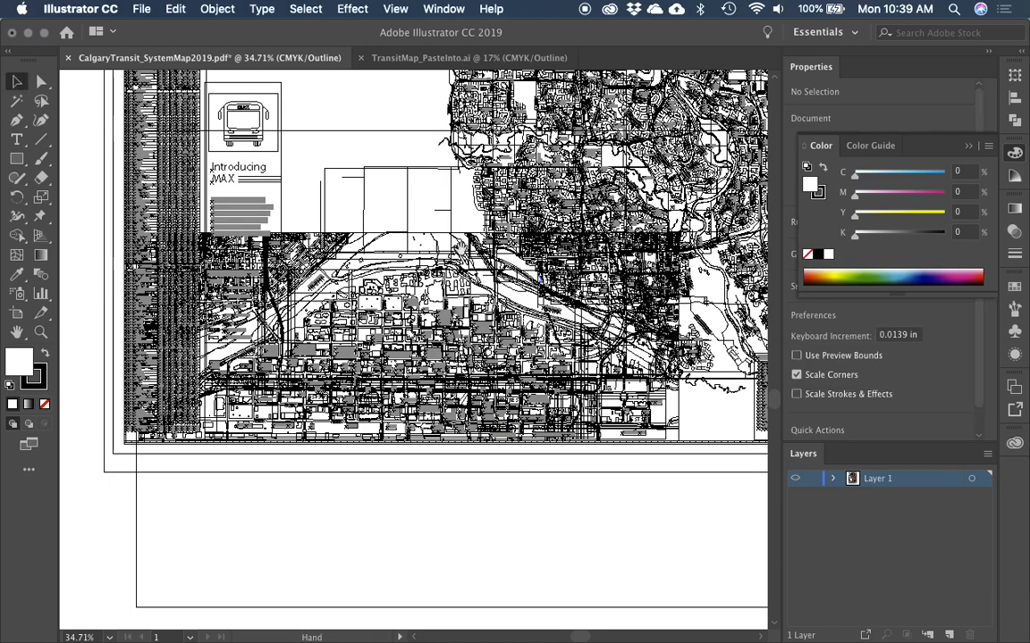
pyautogui.moveTo(483, 247); pyautogui.dragTo(398, 306)
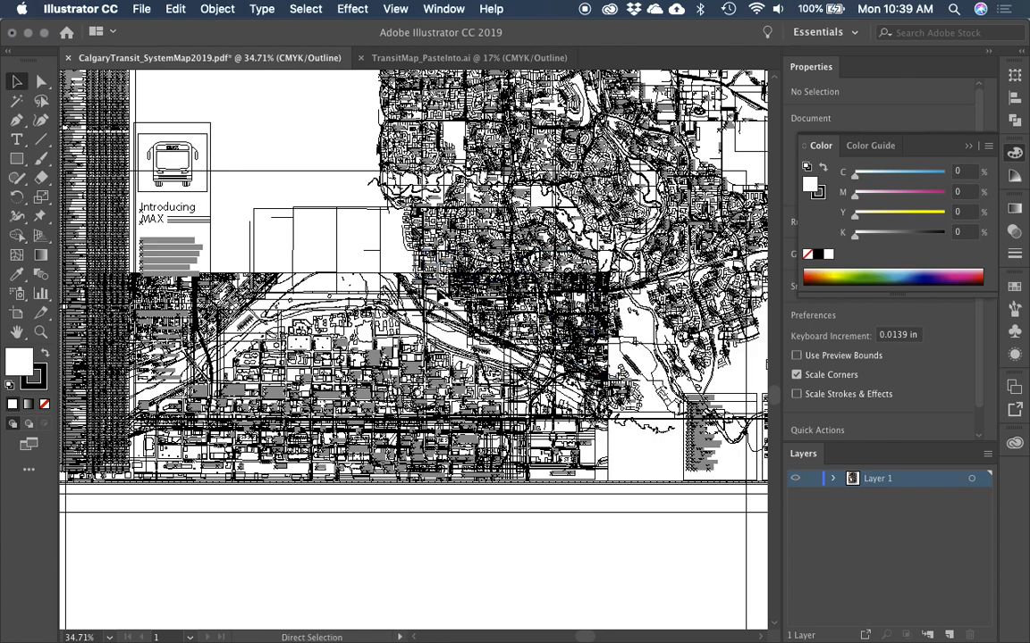
pyautogui.press('super+y')
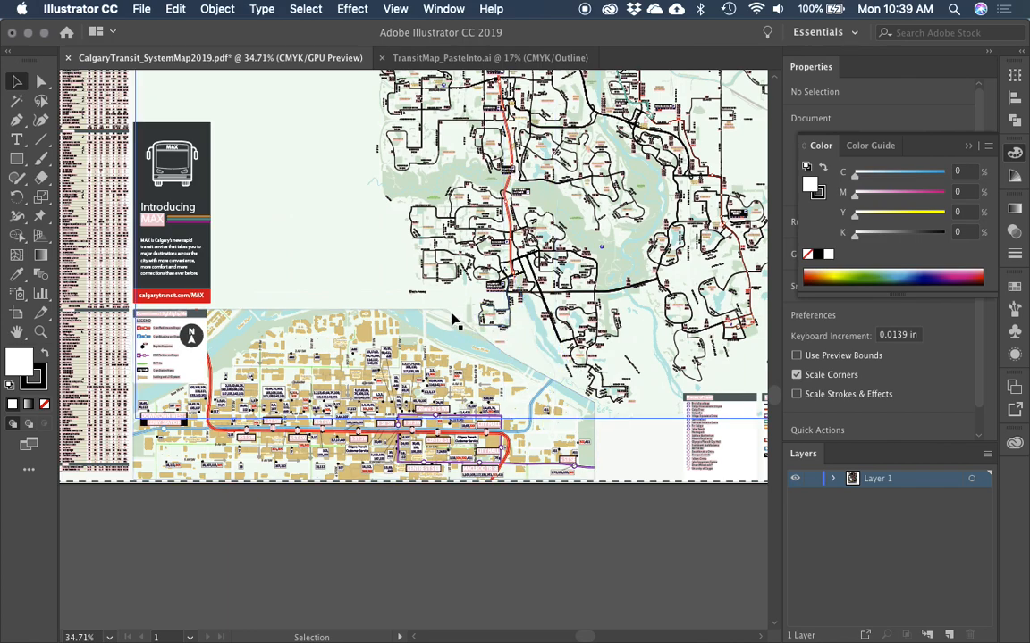
# Step: Select the map's large artwork group beside the downtown inset and ungroup it in Outline view
pyautogui.click(451, 318)
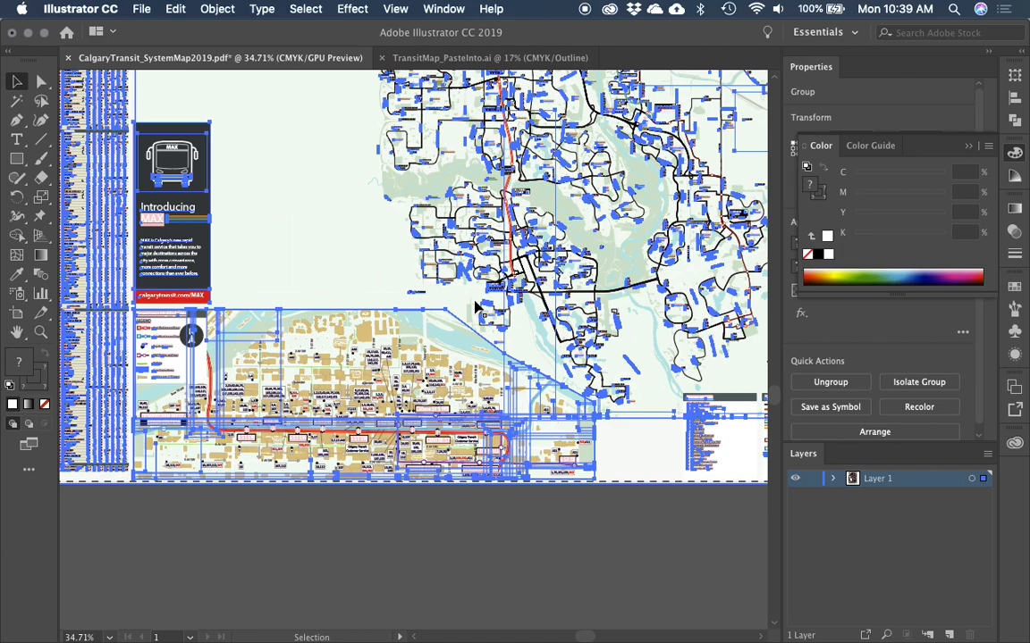
pyautogui.press('super+0')
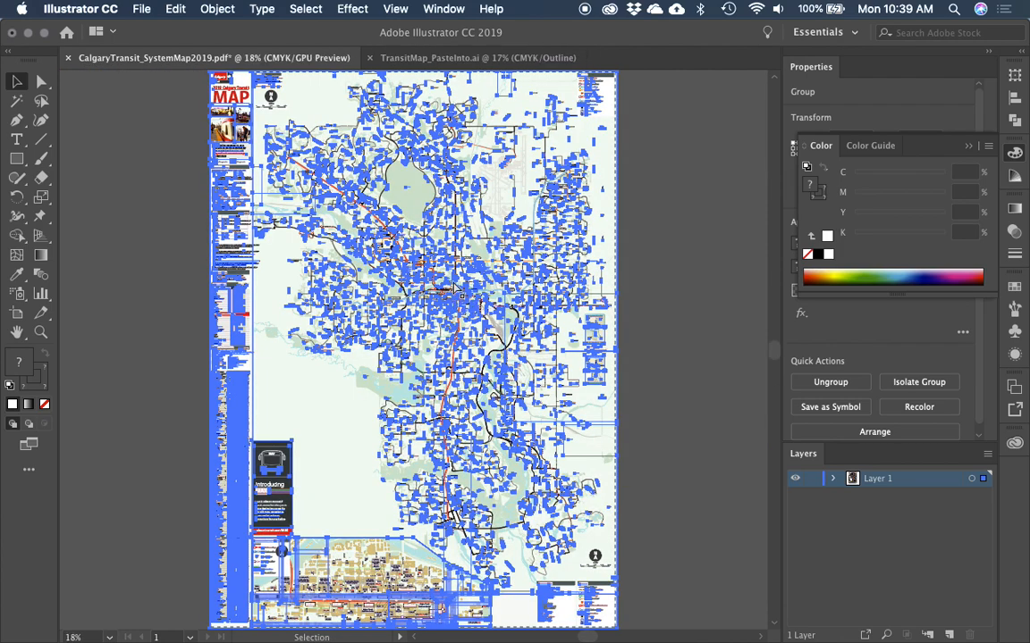
pyautogui.press('super+y')
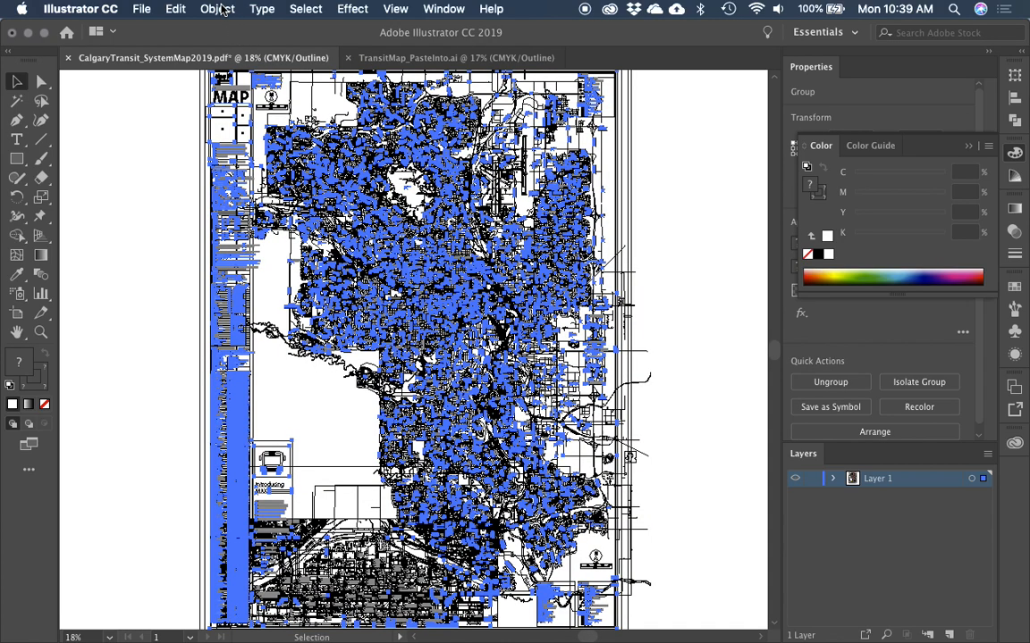
pyautogui.click(217, 9)
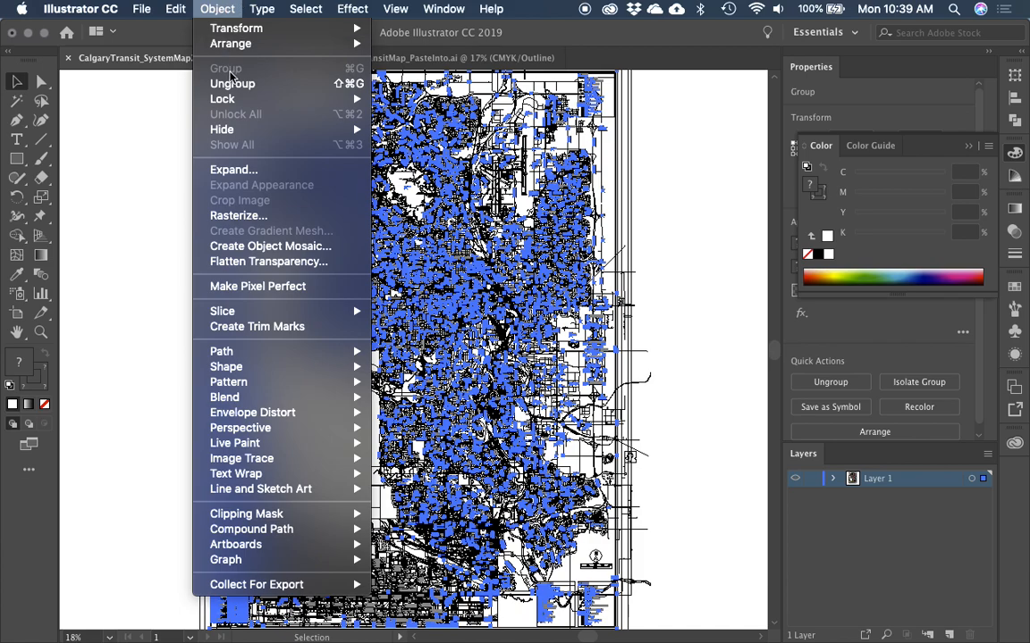
pyautogui.click(222, 7)
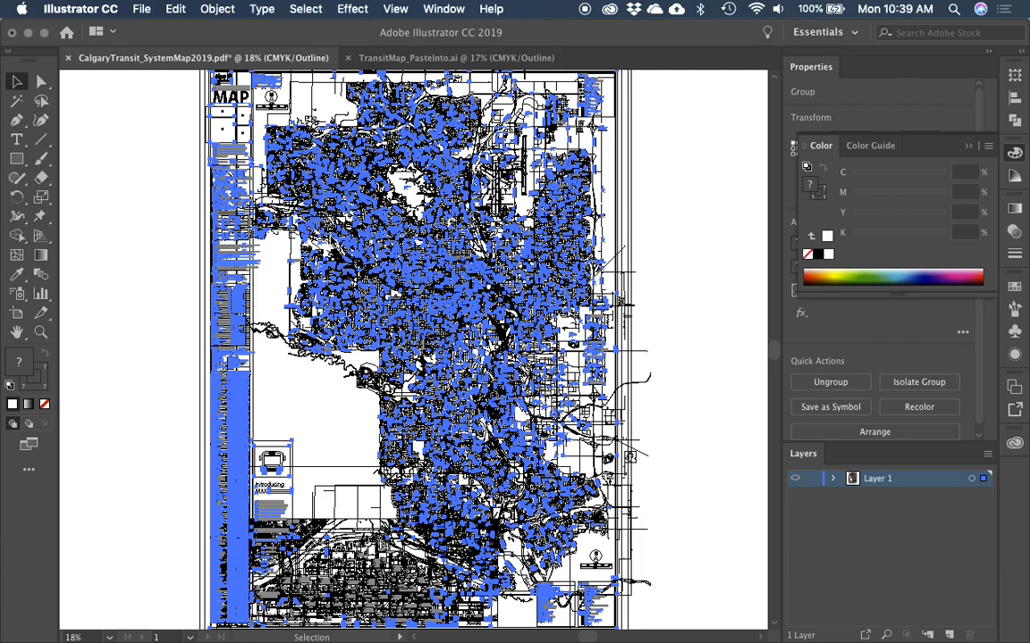
pyautogui.press('super')
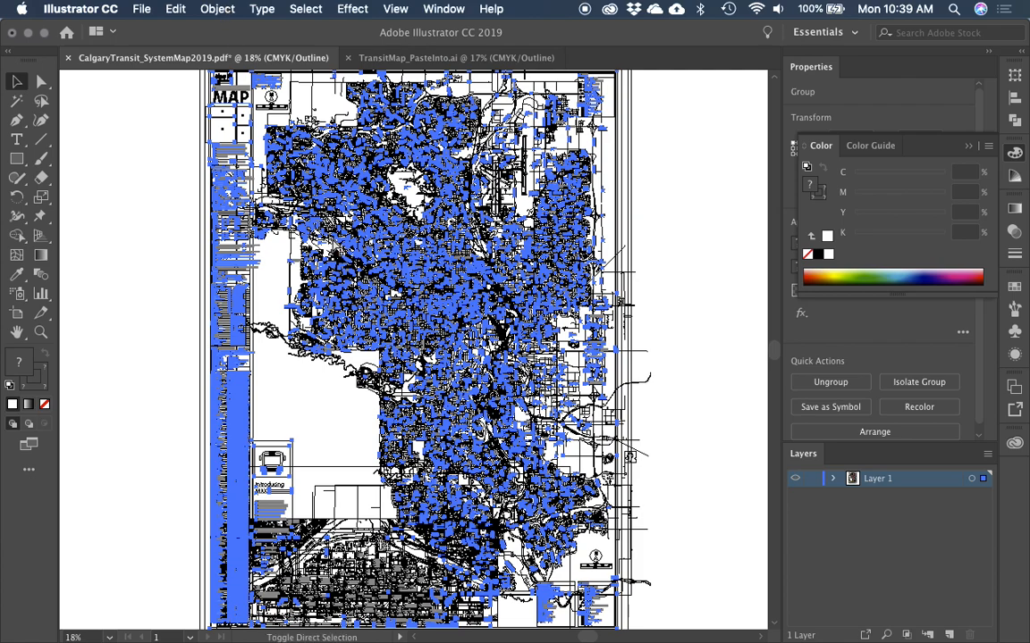
pyautogui.press('super+shift+g')
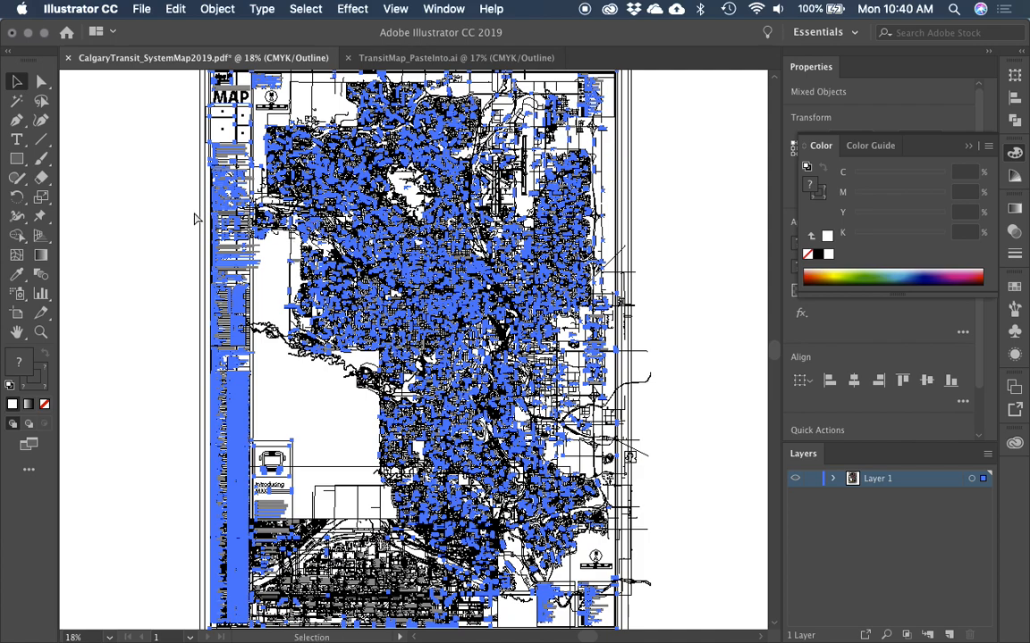
# Step: Release the clipping masks throughout the selected map artwork and deselect everything
pyautogui.click(214, 8)
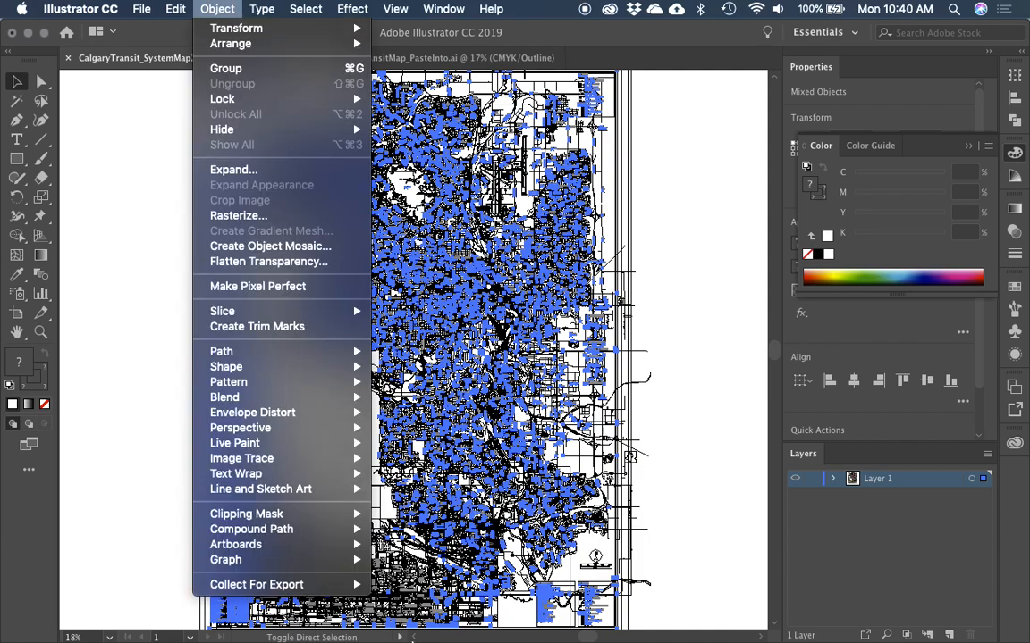
pyautogui.moveTo(327, 517)
pyautogui.moveTo(301, 537)
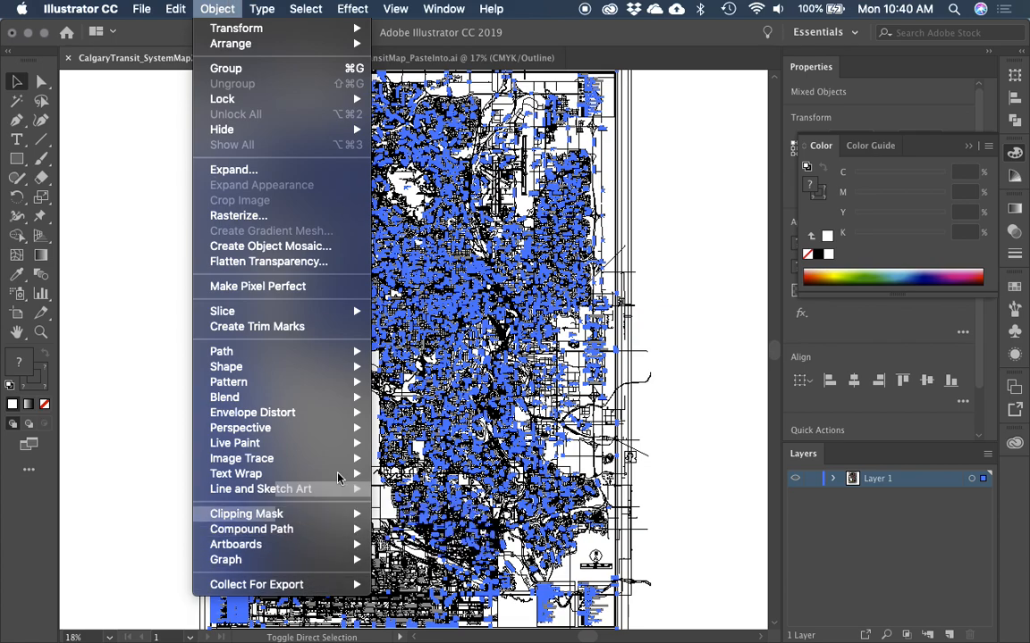
pyautogui.click(208, 7)
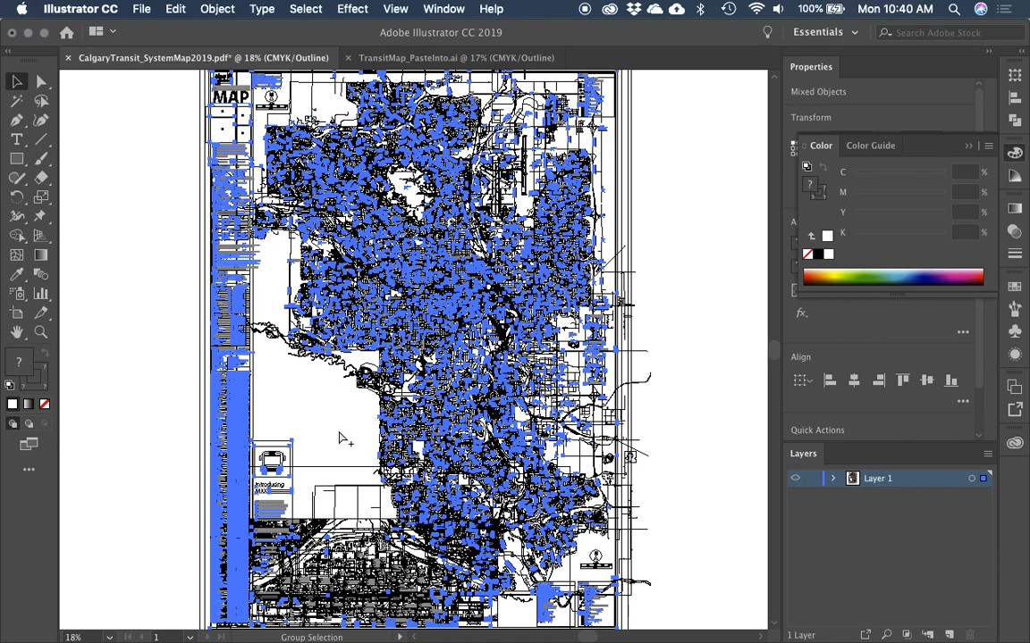
pyautogui.press('alt+super+7')
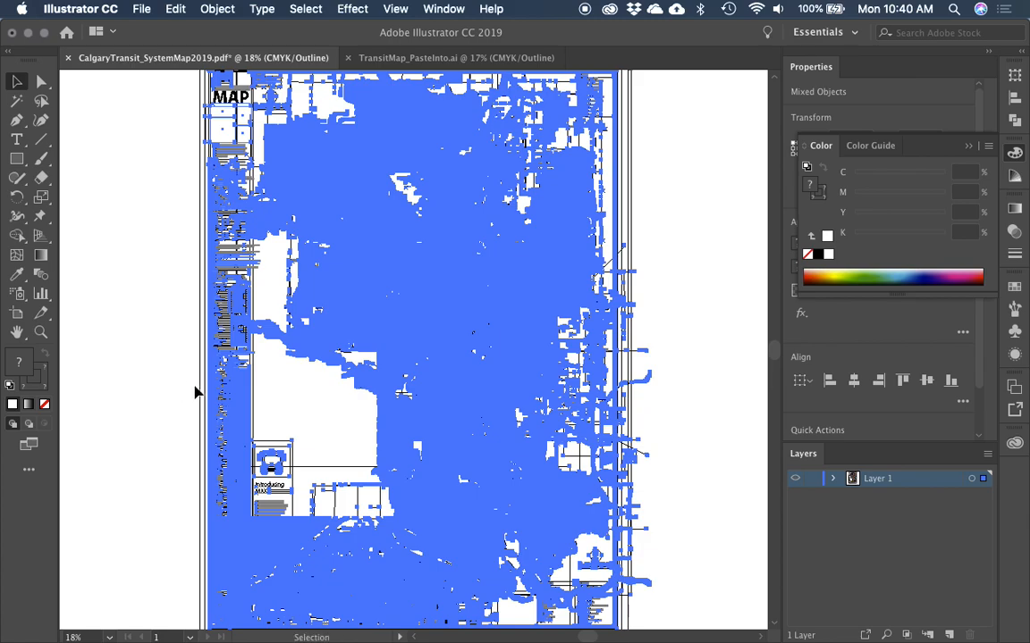
pyautogui.press('super')
pyautogui.press('alt')
pyautogui.press('super+shift+a')
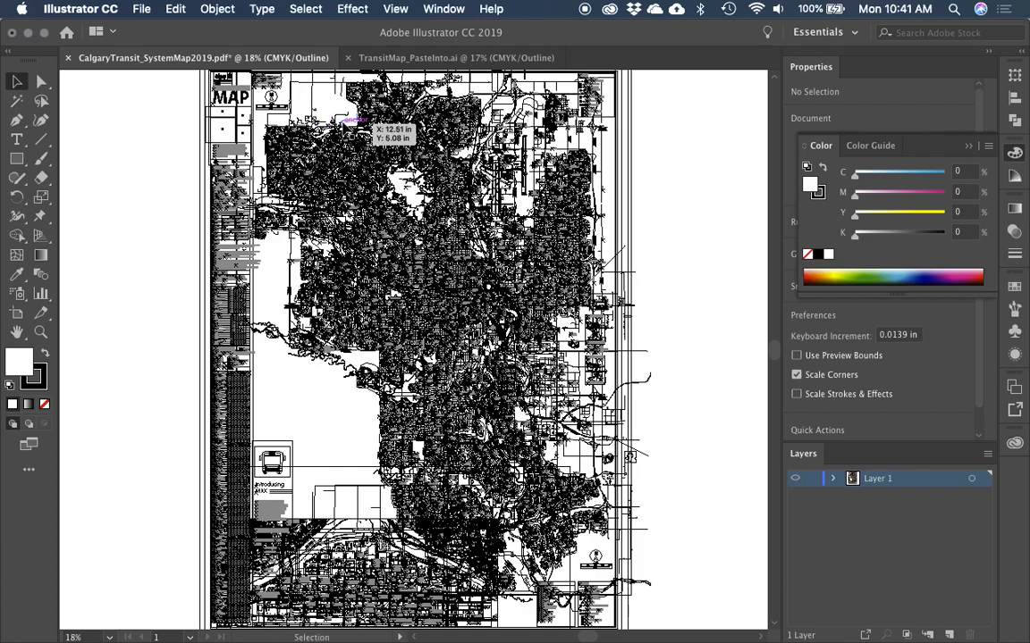
# Step: Select the compound path west of Sarcee Tr NW to check its extent across the whole map, and deselect it
pyautogui.press('z')
pyautogui.moveTo(303, 105); pyautogui.dragTo(346, 153)
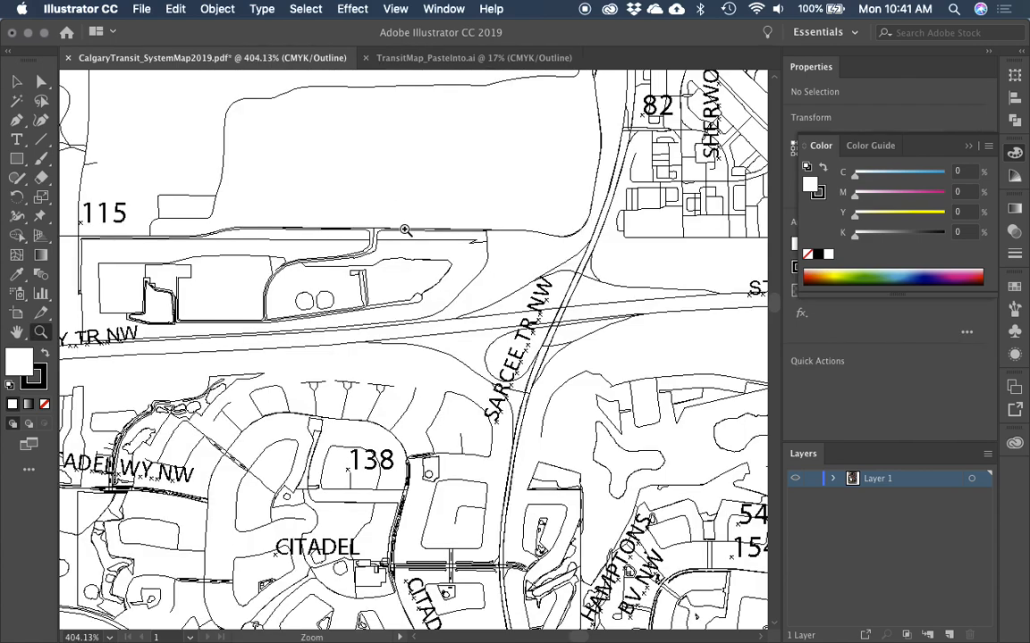
pyautogui.press('v')
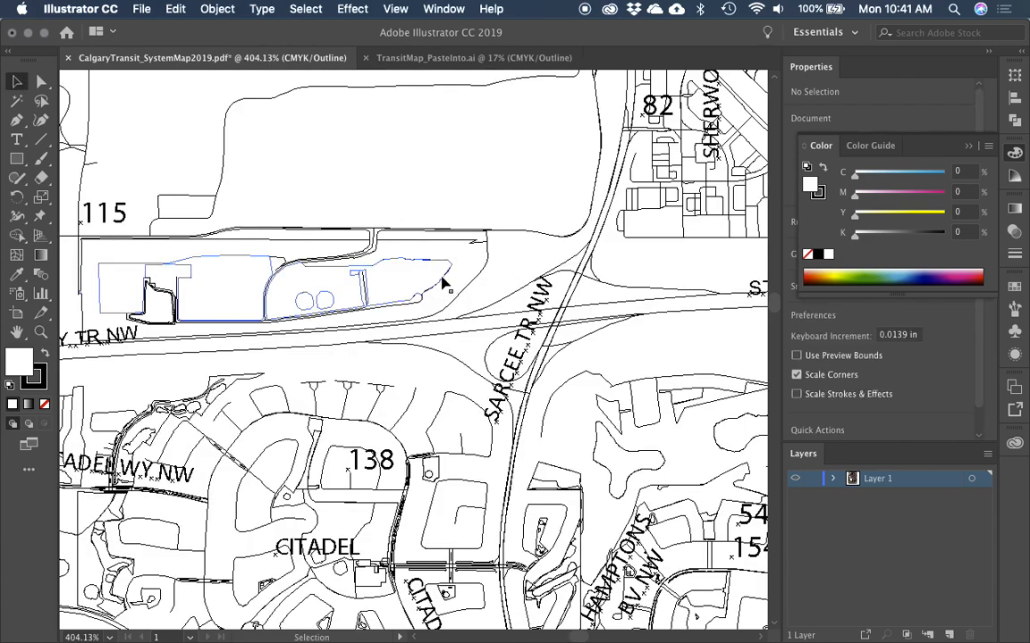
pyautogui.click(397, 295)
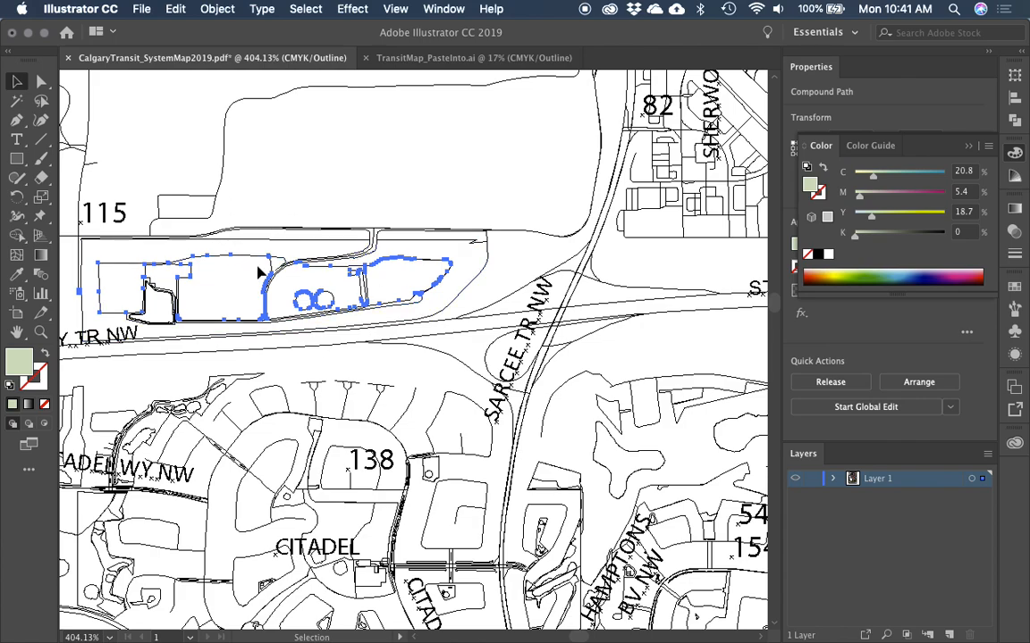
pyautogui.press('super+0')
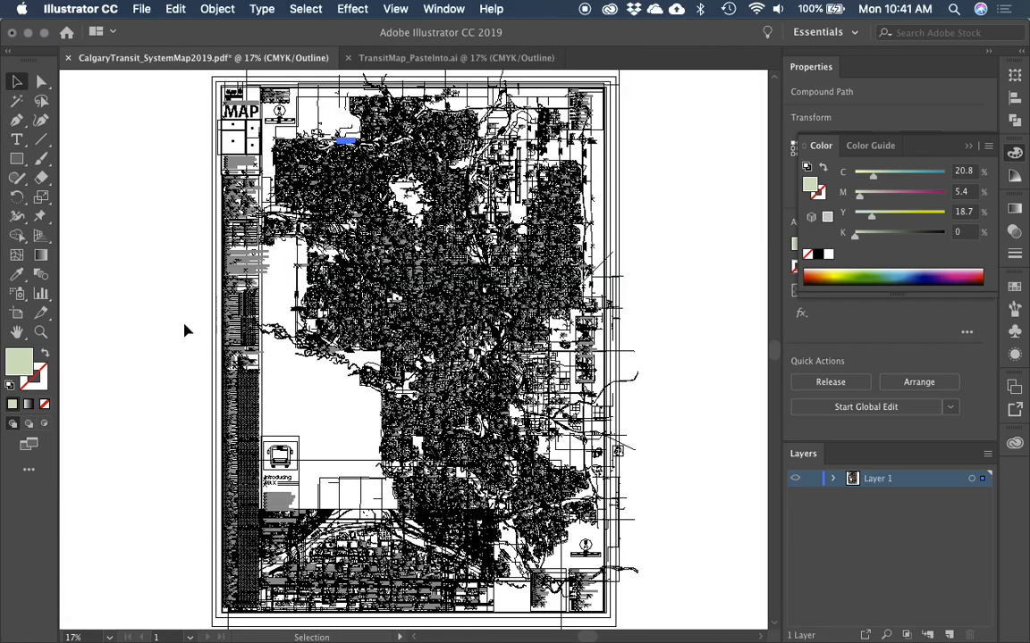
pyautogui.click(182, 332)
# Step: Inspect individual road paths in the Woodbine area by selecting a local street and, in preview, the road along 37 St SW
pyautogui.press('z')
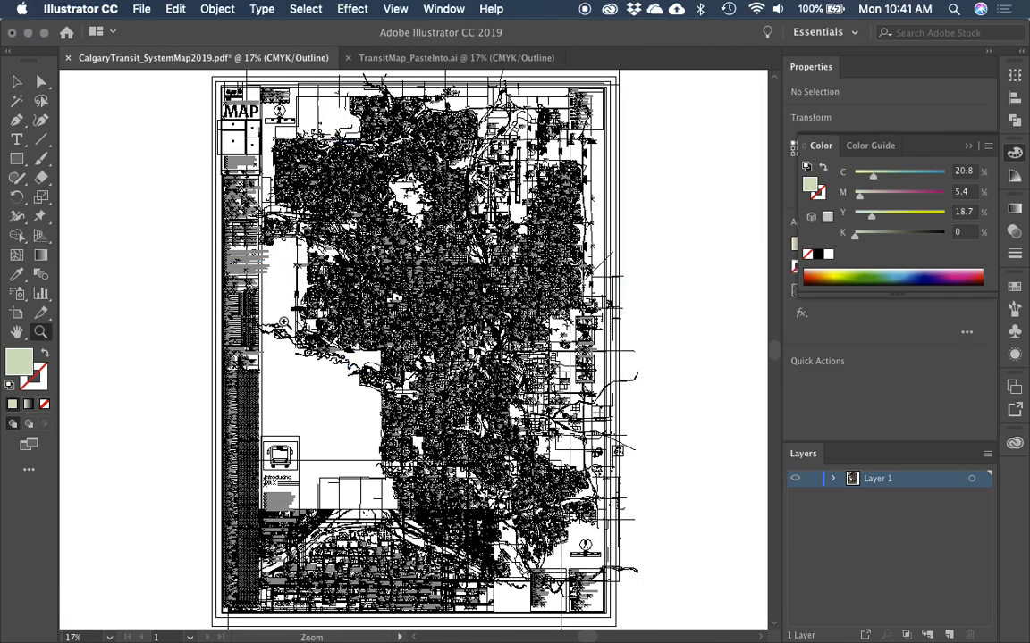
pyautogui.moveTo(364, 436); pyautogui.dragTo(416, 287)
pyautogui.press('v')
pyautogui.moveTo(446, 436); pyautogui.dragTo(328, 224)
pyautogui.press('z')
pyautogui.moveTo(327, 182); pyautogui.dragTo(407, 300)
pyautogui.press('v')
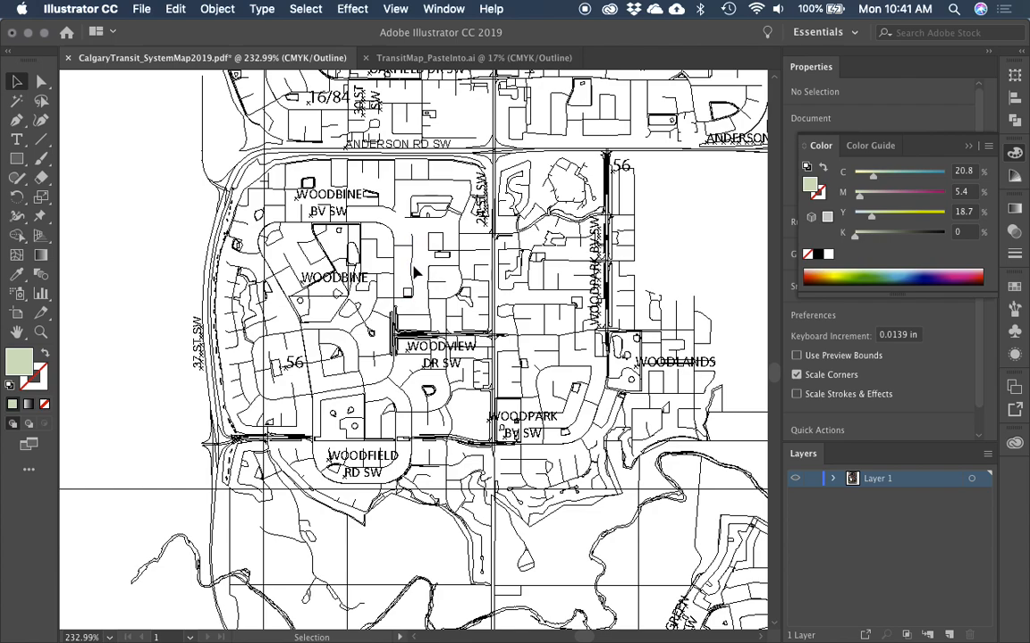
pyautogui.click(412, 269)
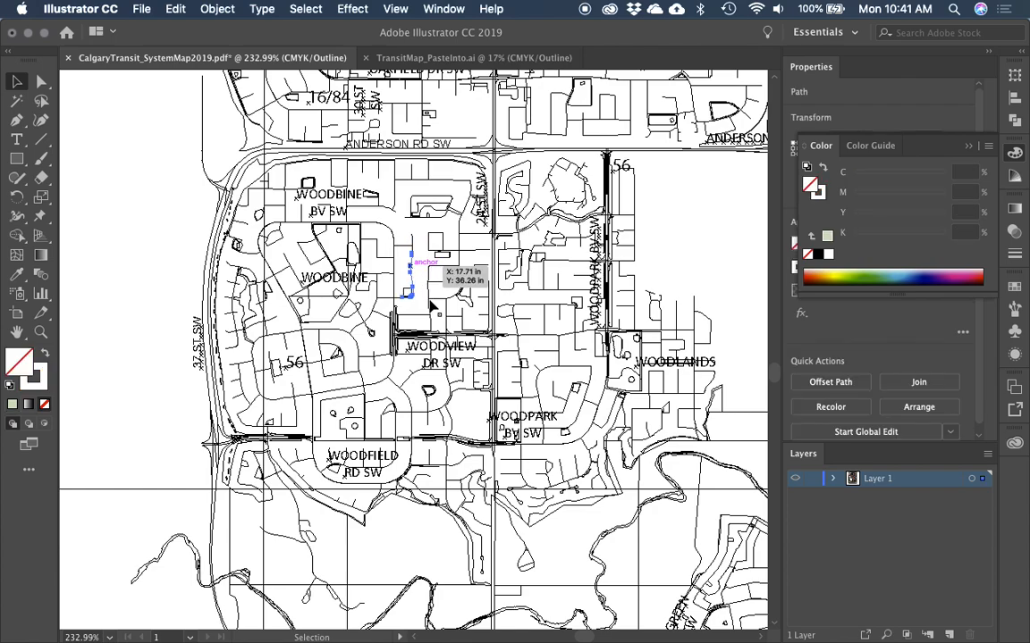
pyautogui.press('super+y')
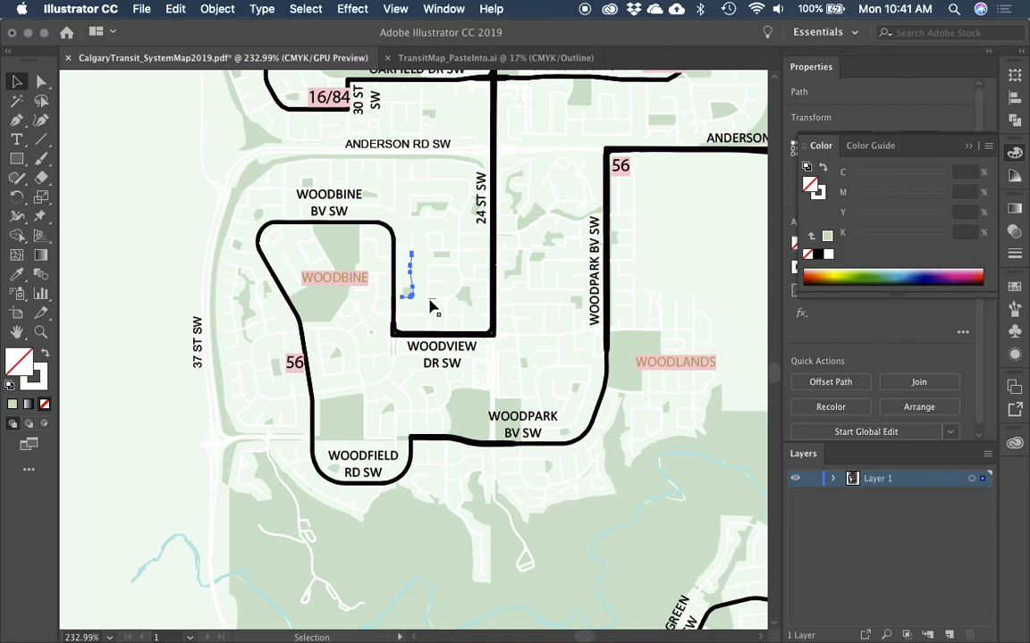
pyautogui.click(212, 373)
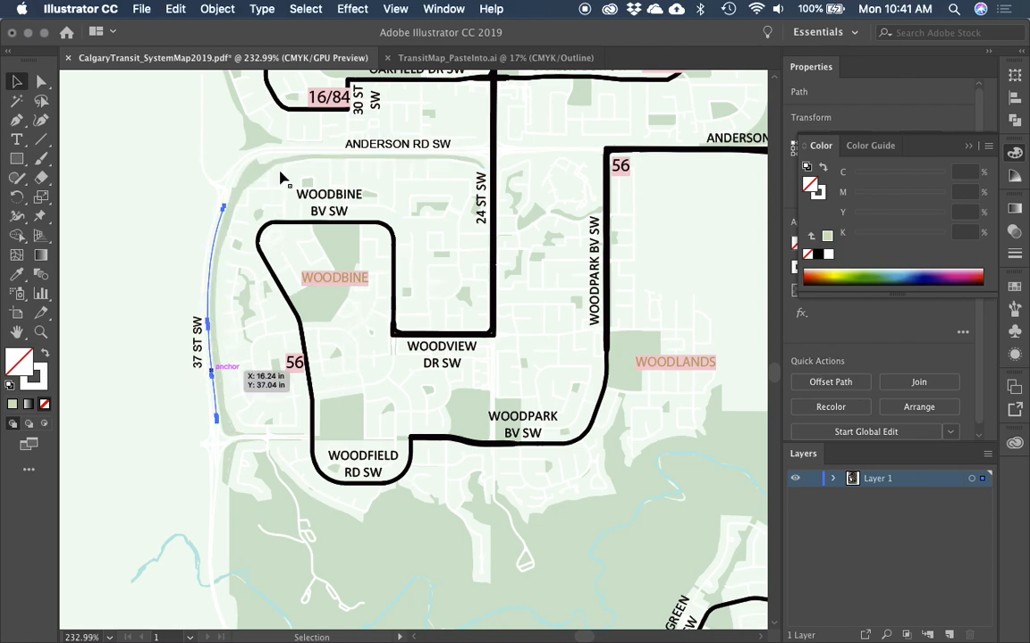
# Step: Select every street path across the map that shares the appearance of a local street in Woodbine
pyautogui.click(411, 275)
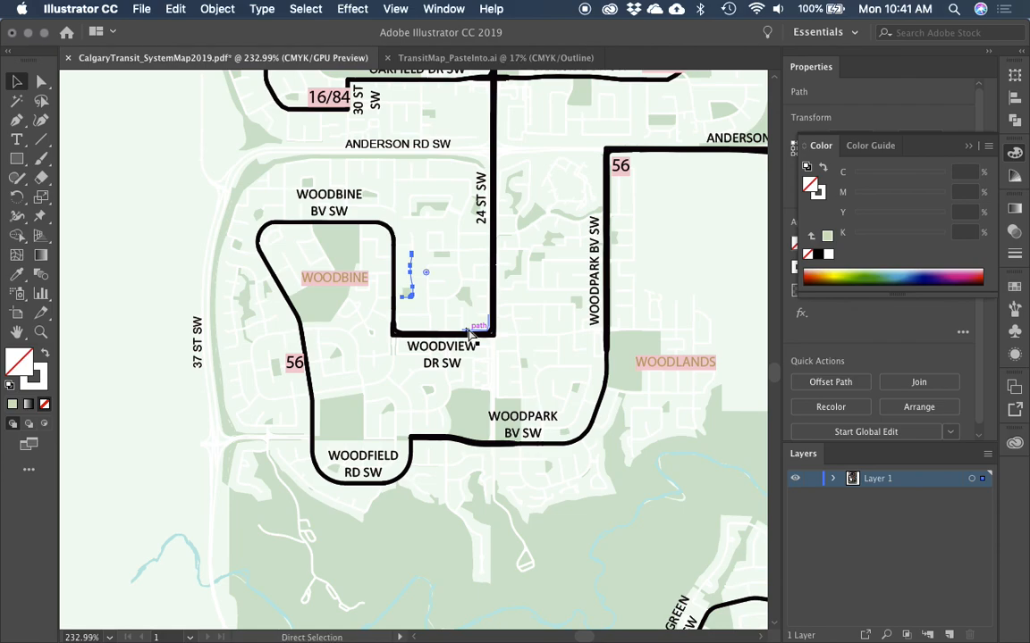
pyautogui.press('super+a')
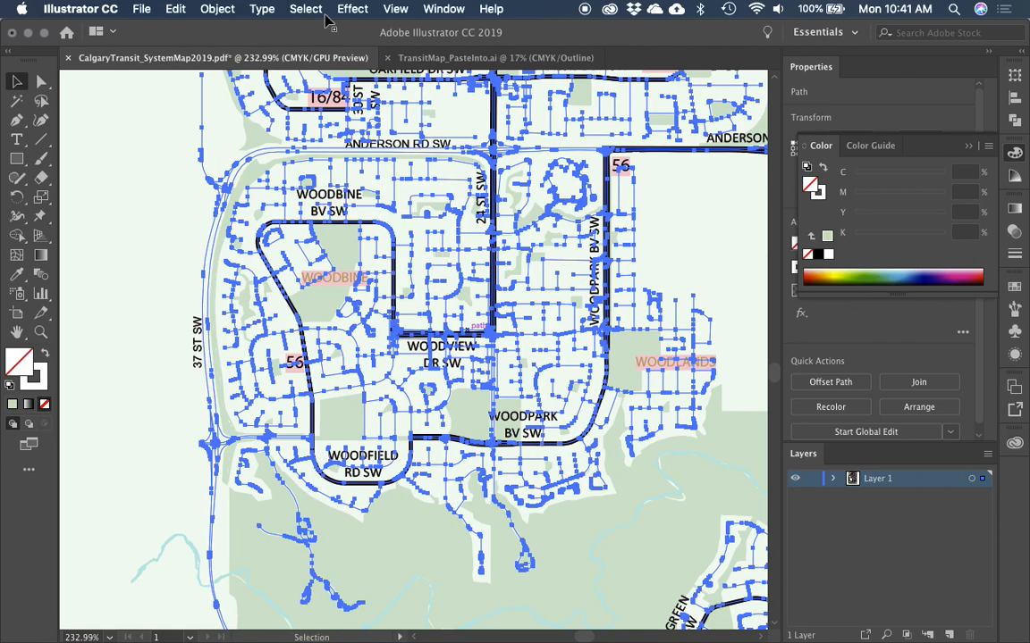
pyautogui.click(305, 8)
pyautogui.moveTo(364, 169)
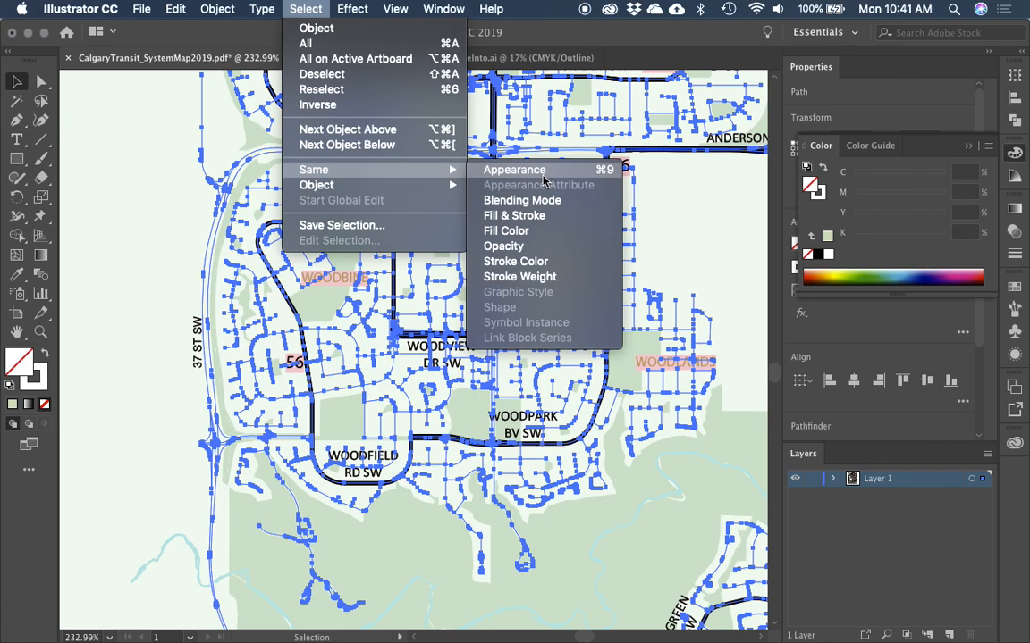
pyautogui.click(474, 361)
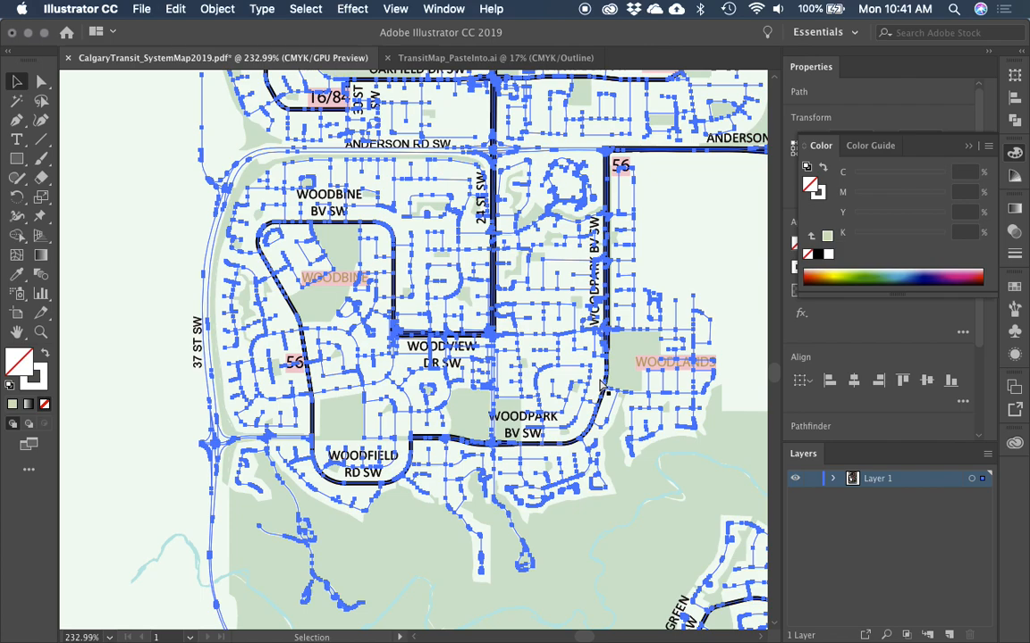
# Step: Paste the copied street paths in place into TransitMap_PasteInto.ai and deselect them
pyautogui.click(469, 58)
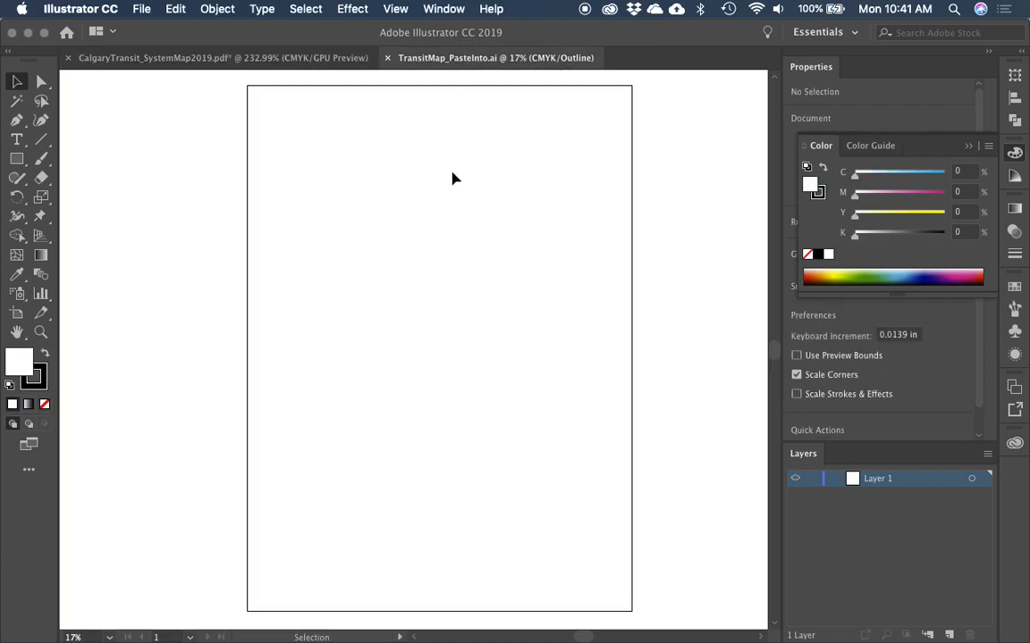
pyautogui.press('super')
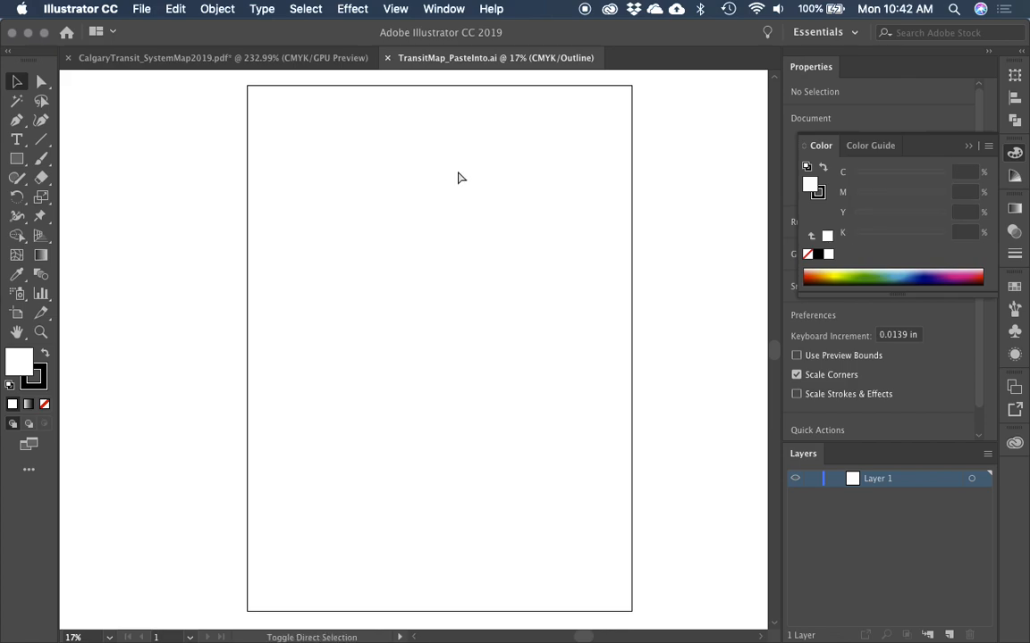
pyautogui.press('super+v')
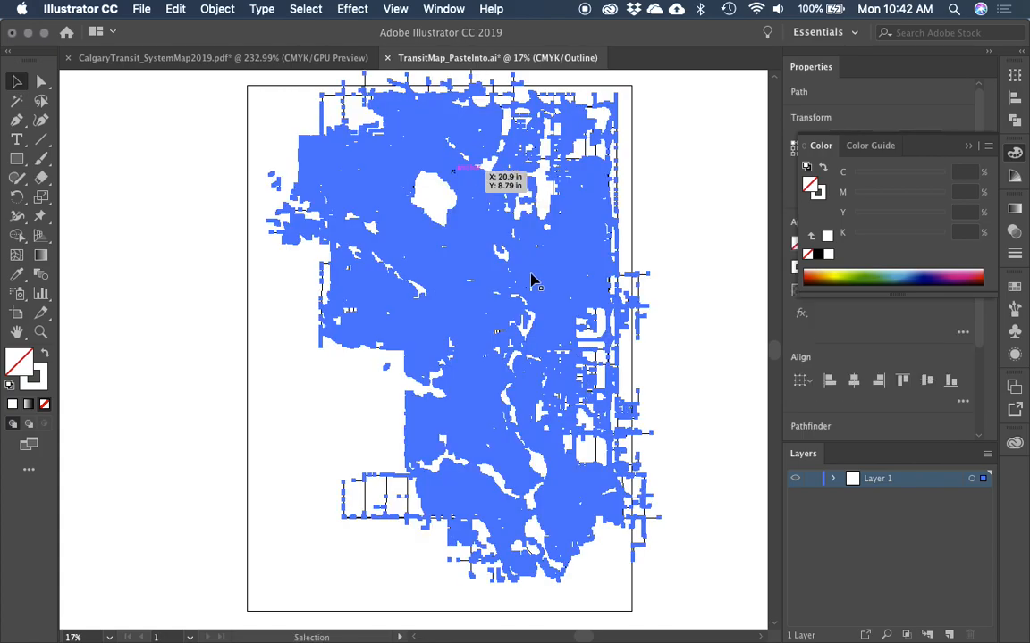
pyautogui.click(654, 247)
pyautogui.moveTo(659, 236); pyautogui.dragTo(637, 245)
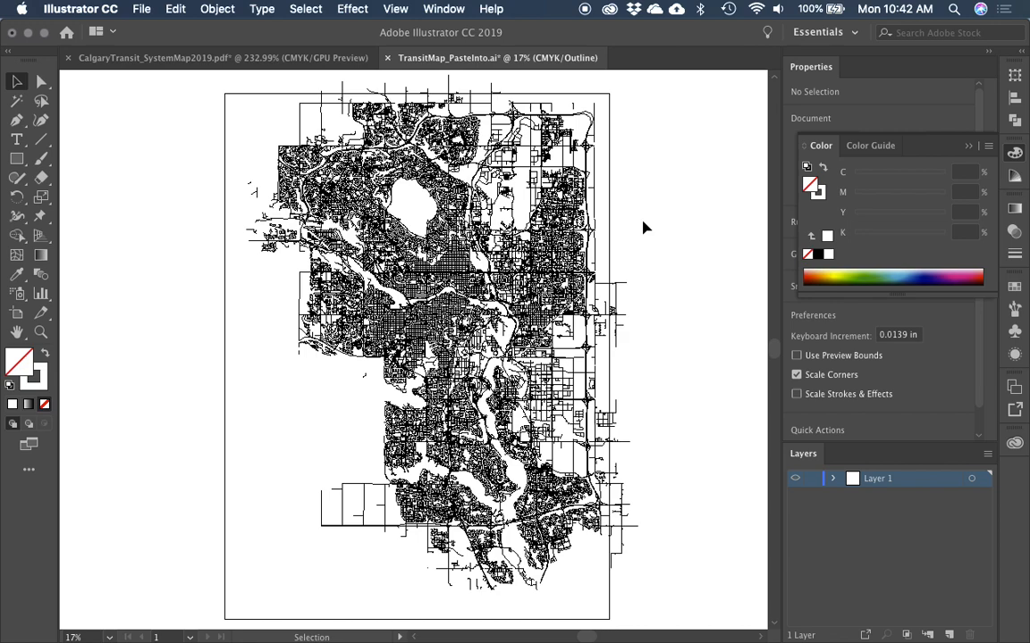
# Step: Select all the pasted street paths and set their stroke colour to 40% black (K 40)
pyautogui.press('a')
pyautogui.press('super+a')
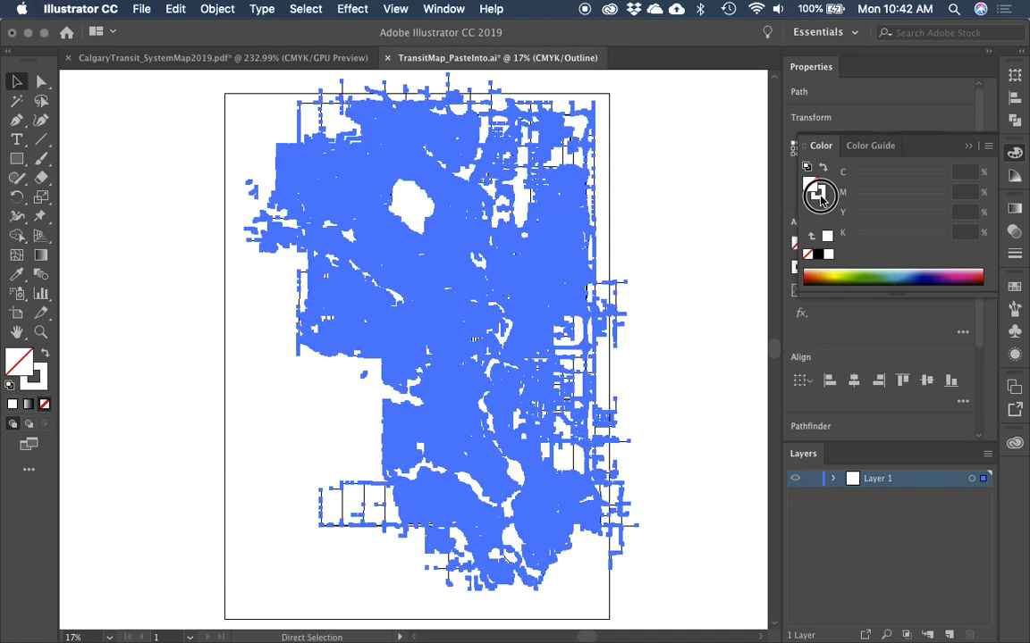
pyautogui.click(957, 233)
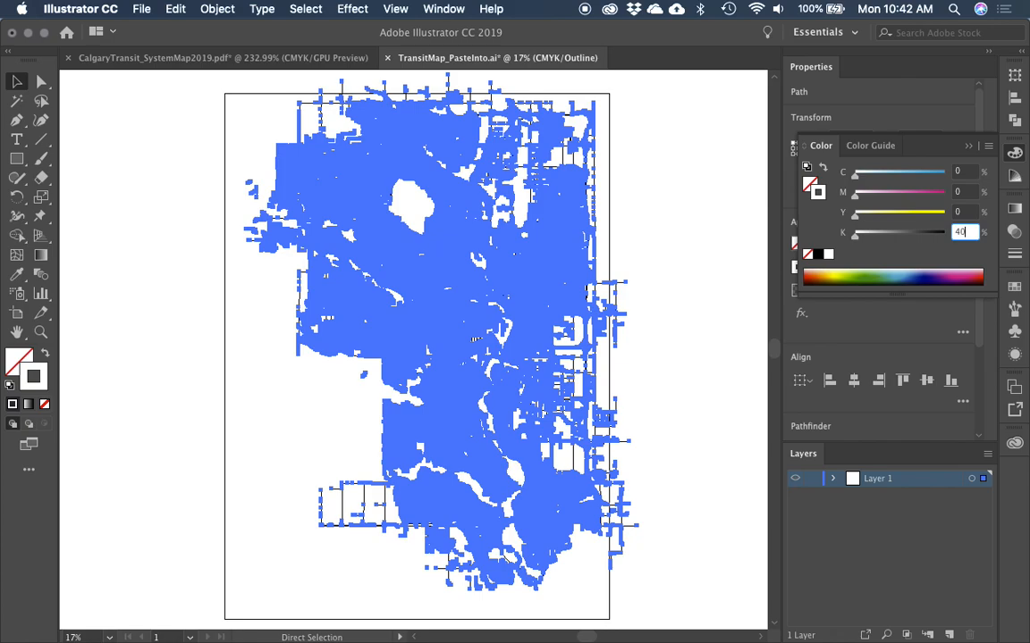
pyautogui.press('Return')
pyautogui.press('v')
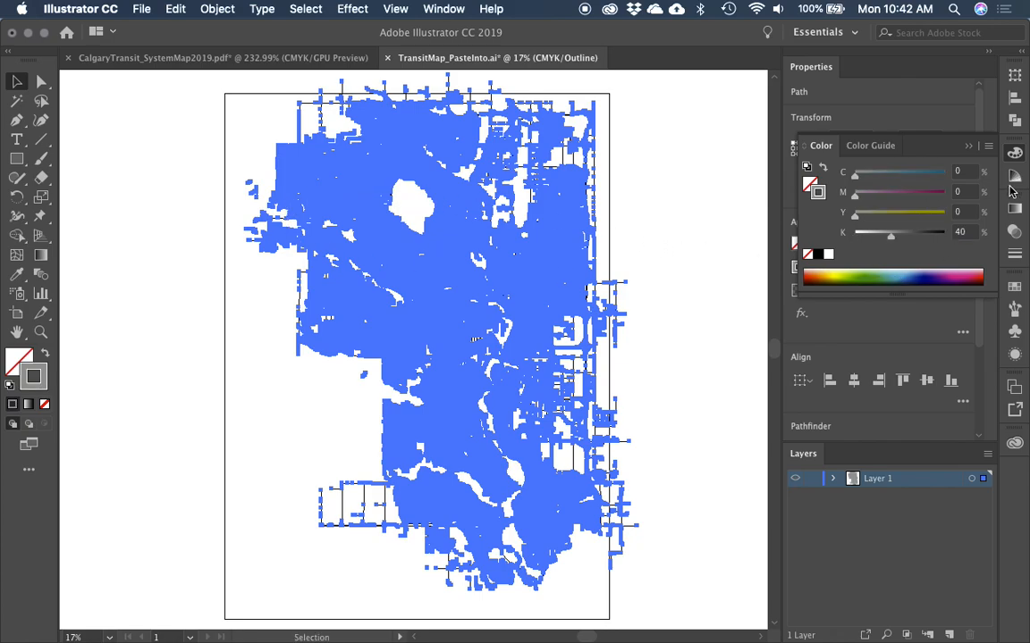
# Step: Set the stroke weight of the selected street paths to 0.5 pt and deselect them
pyautogui.click(1014, 154)
pyautogui.click(829, 270)
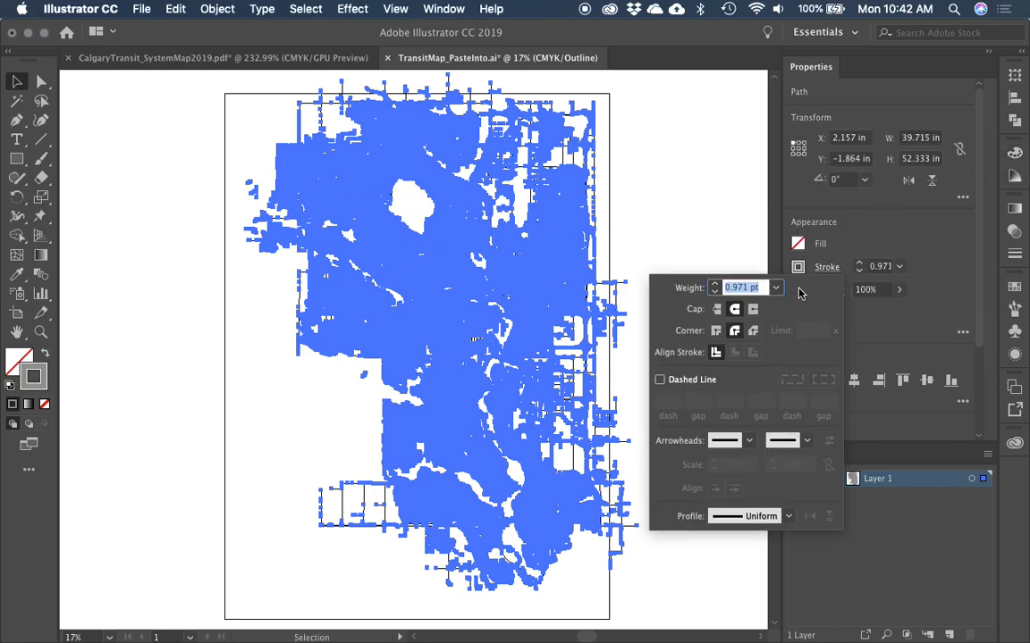
pyautogui.doubleClick(740, 287)
pyautogui.write('.5')
pyautogui.press('Return')
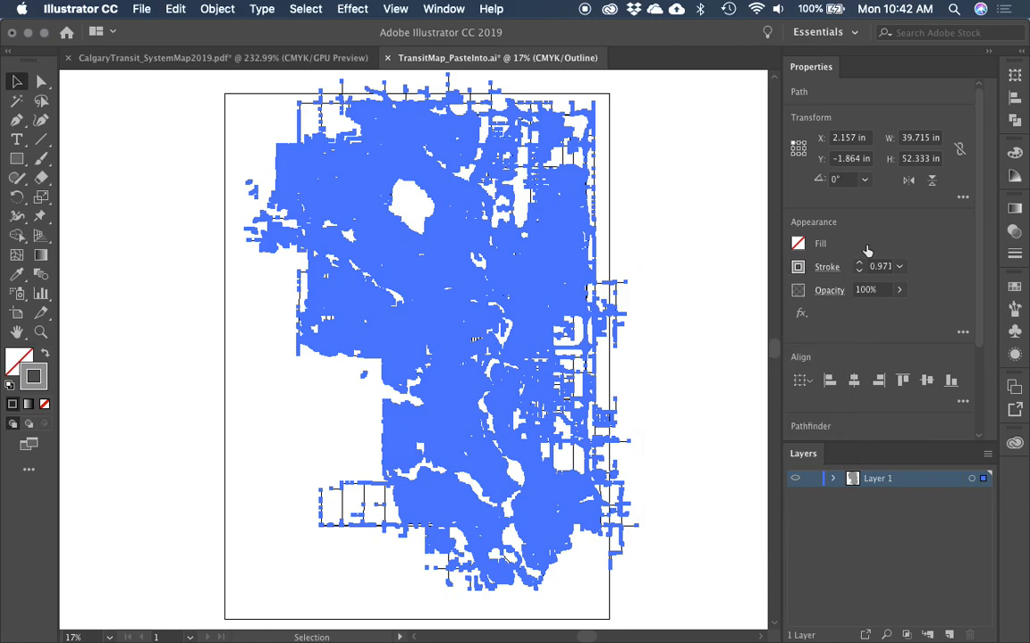
pyautogui.click(173, 207)
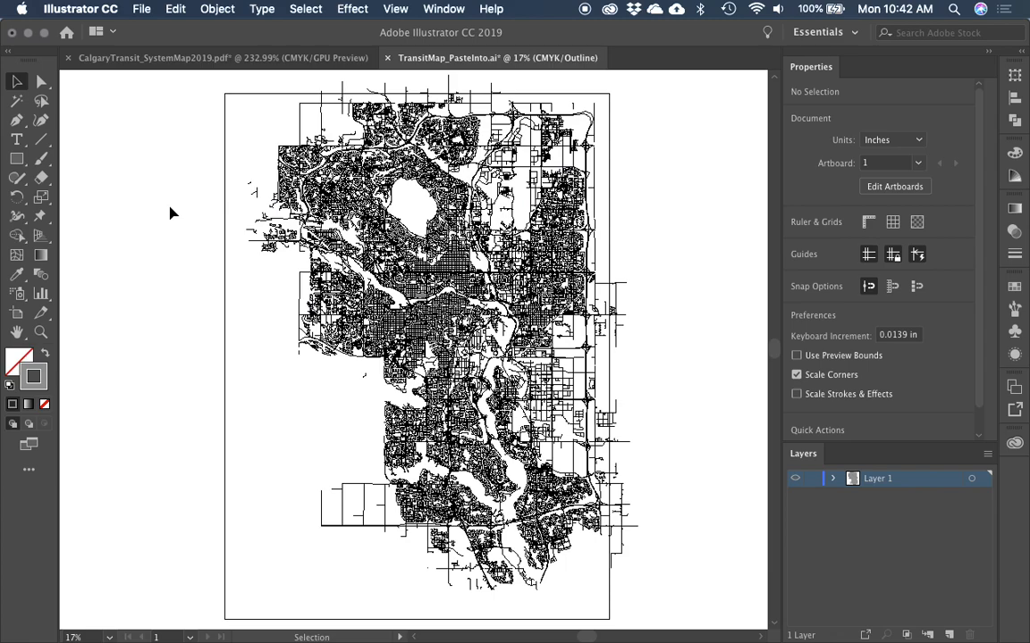
# Step: Show the artwork in Preview and examine the thin grey street network up close and across the whole artboard
pyautogui.press('super+y')
pyautogui.press('space')
pyautogui.moveTo(214, 295); pyautogui.dragTo(203, 266)
pyautogui.press('z')
pyautogui.moveTo(198, 152); pyautogui.dragTo(549, 373)
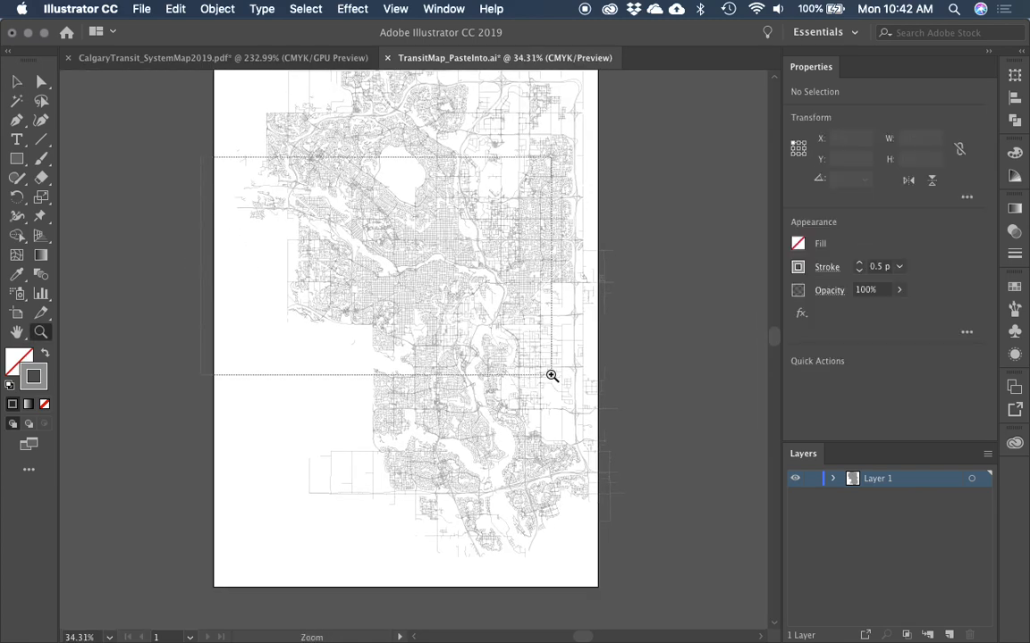
pyautogui.moveTo(341, 180); pyautogui.dragTo(693, 507)
pyautogui.press('space')
pyautogui.moveTo(609, 379); pyautogui.dragTo(488, 182)
pyautogui.moveTo(507, 423); pyautogui.dragTo(506, 214)
pyautogui.moveTo(506, 457); pyautogui.dragTo(531, 314)
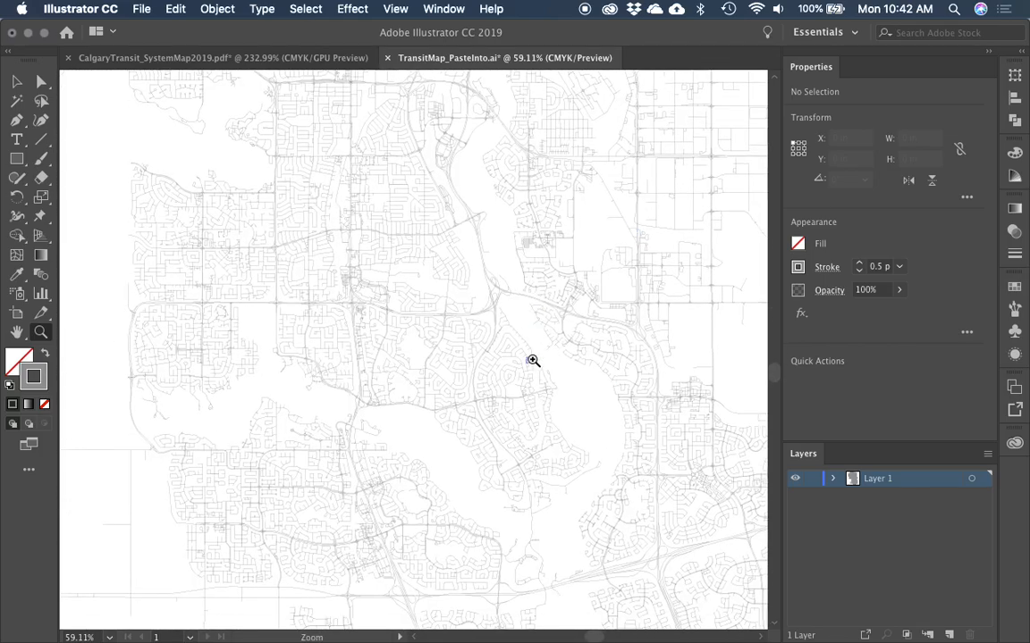
pyautogui.keyDown('alt'); pyautogui.click(502, 374); pyautogui.keyUp('alt')
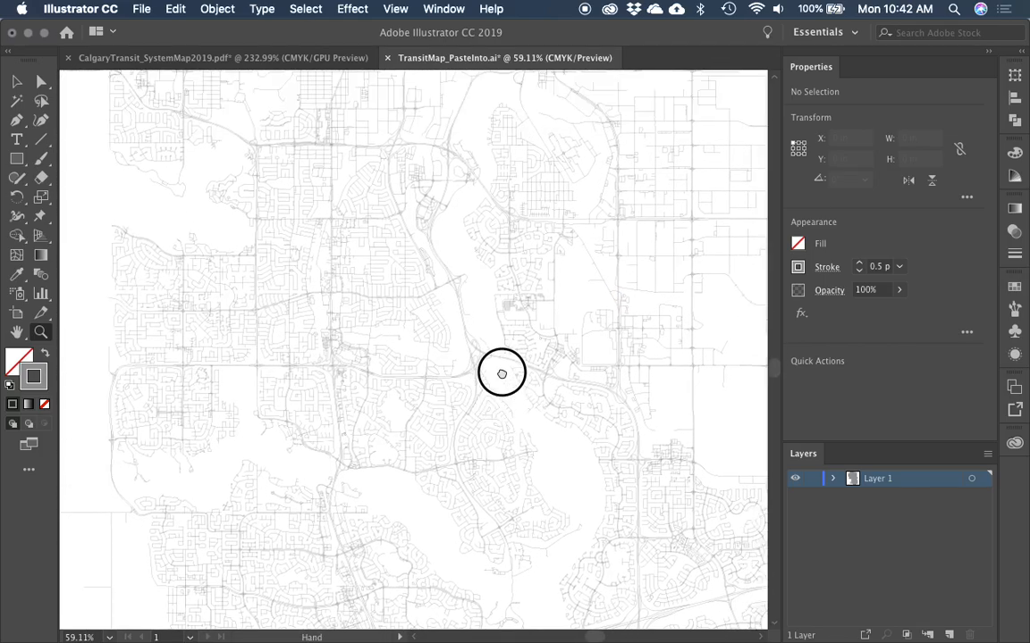
pyautogui.press('super+minus')
pyautogui.press('super+minus')
pyautogui.moveTo(515, 274); pyautogui.dragTo(540, 455)
pyautogui.press('super+minus')
pyautogui.scroll(-2, 528, 367)
pyautogui.hscroll(2, 529, 368)
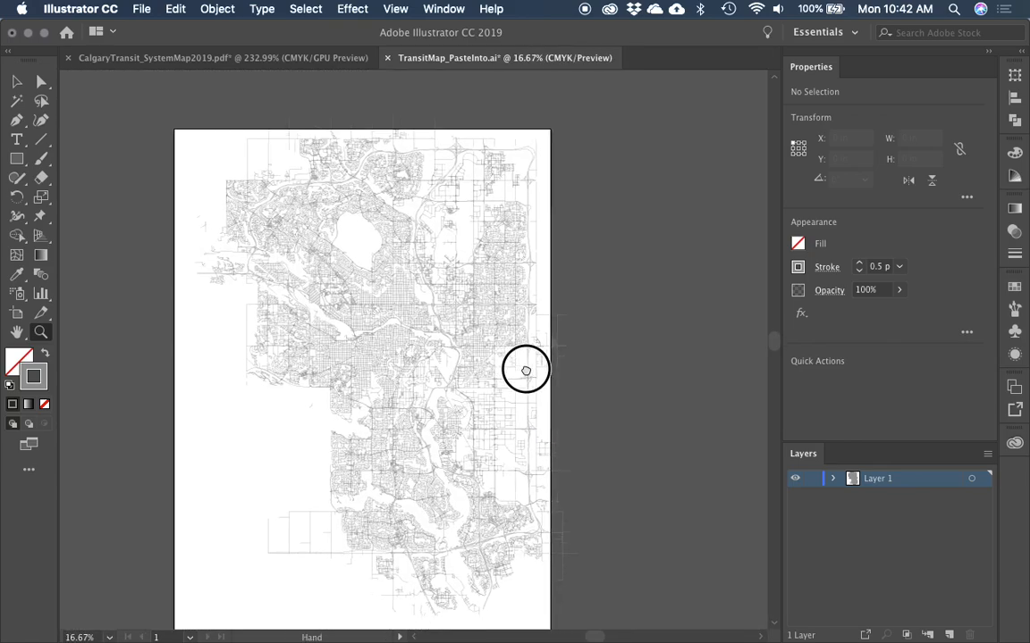
pyautogui.press('v')
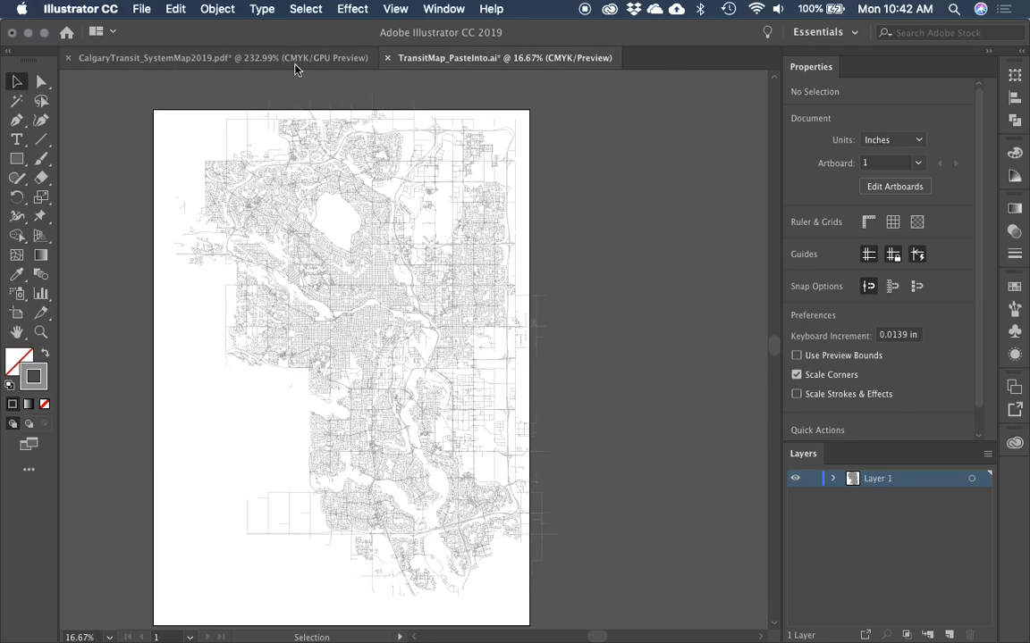
# Step: In CalgaryTransit_SystemMap2019.pdf, select every street path sharing the appearance of the road along 37 St SW and hide the selection
pyautogui.click(270, 58)
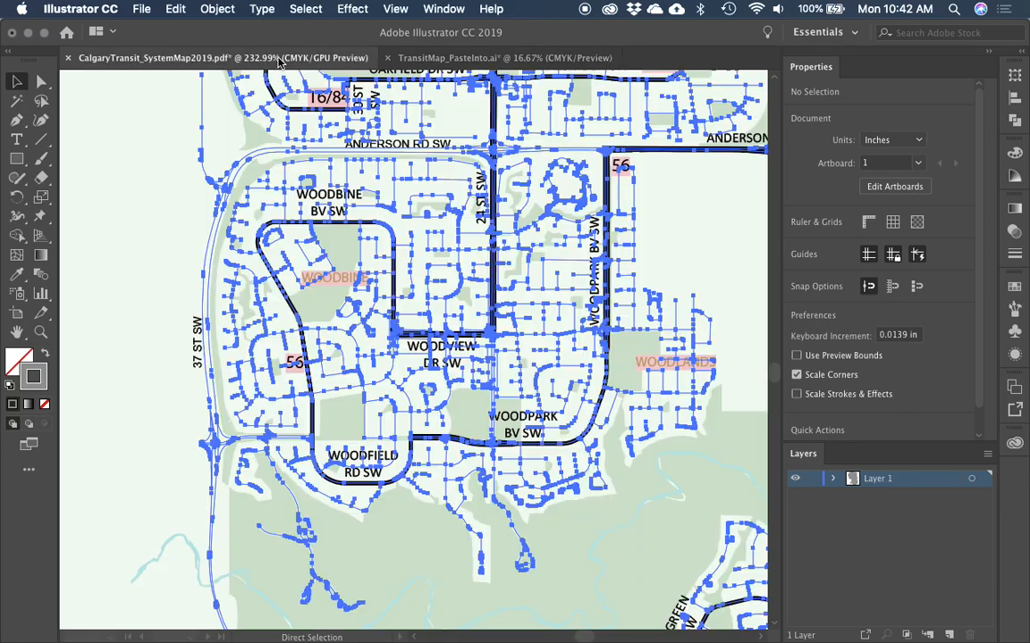
pyautogui.click(154, 268)
pyautogui.click(217, 249)
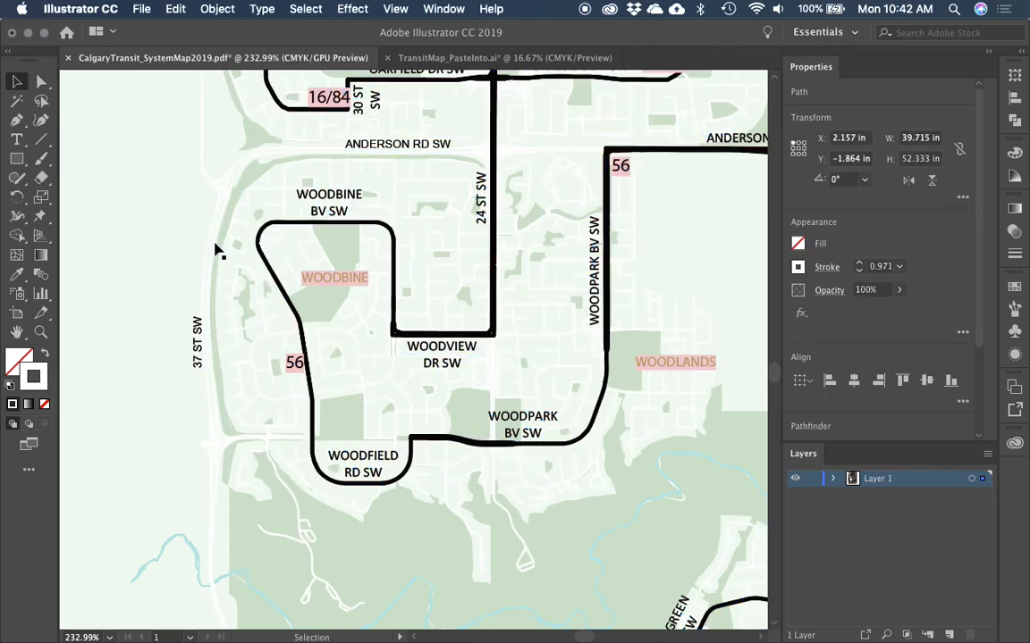
pyautogui.click(213, 246)
pyautogui.click(212, 253)
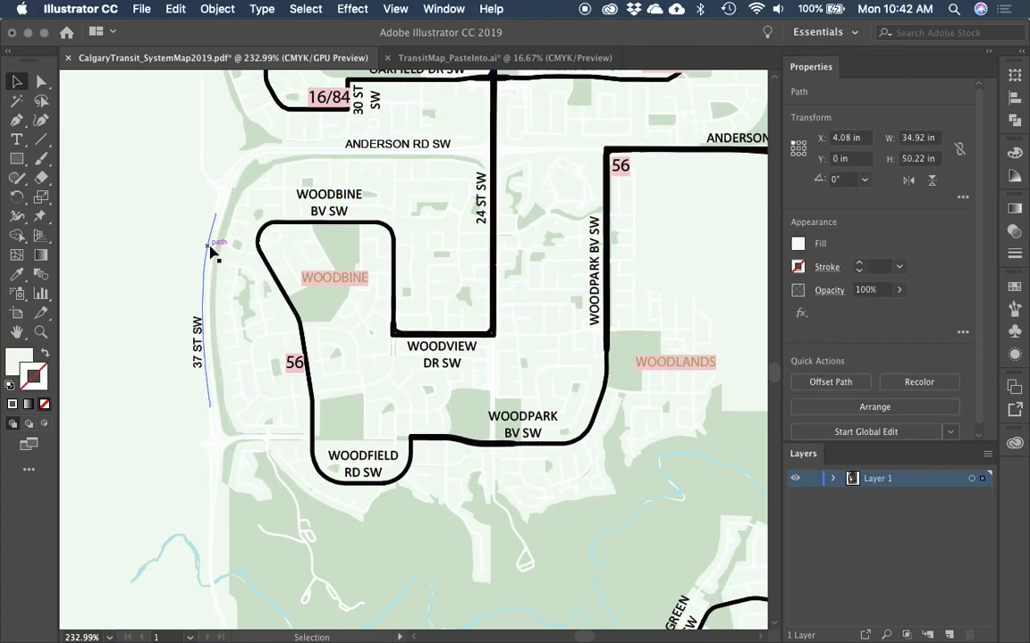
pyautogui.keyDown('shift'); pyautogui.click(215, 258); pyautogui.keyUp('shift')
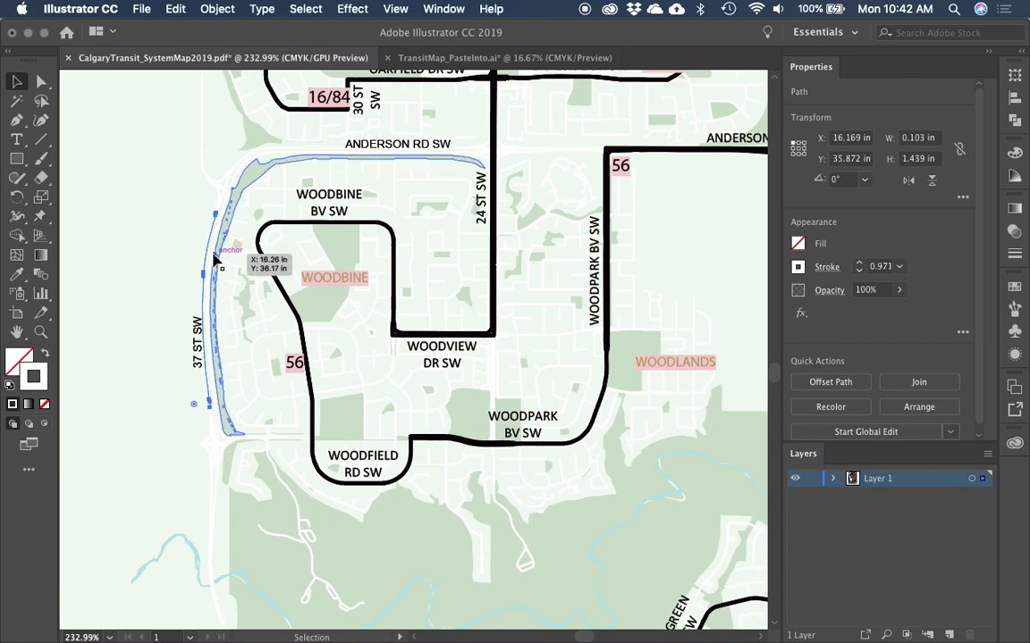
pyautogui.press('super+a')
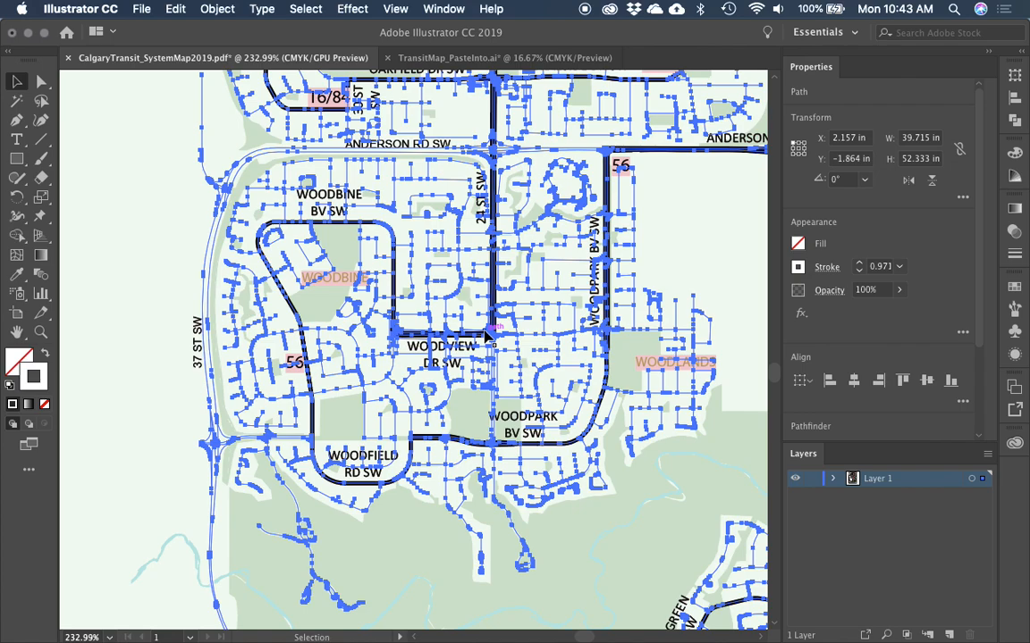
pyautogui.press('a')
pyautogui.click(217, 8)
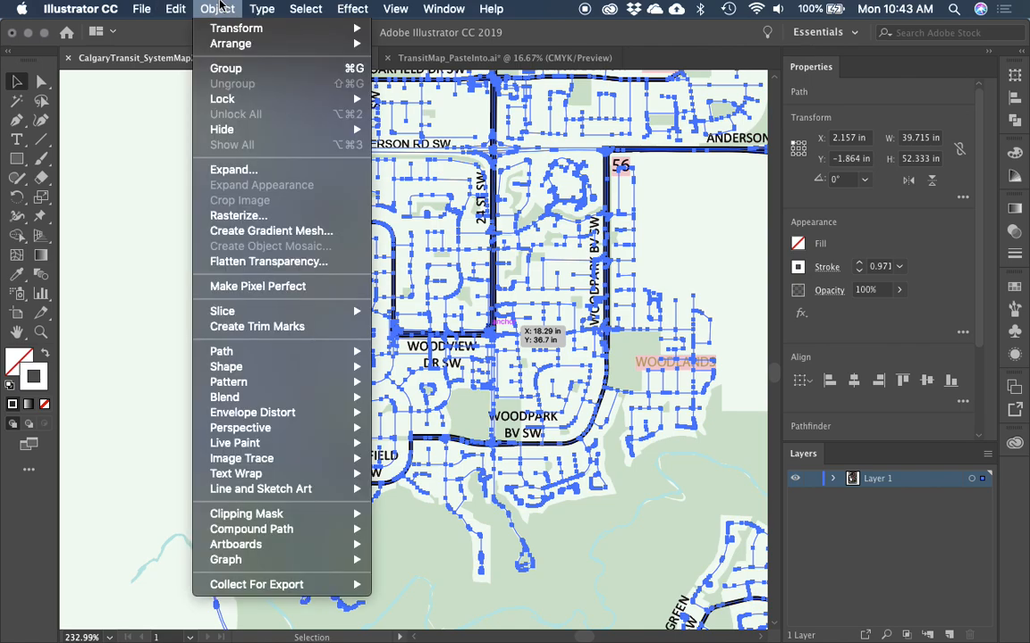
pyautogui.moveTo(255, 141)
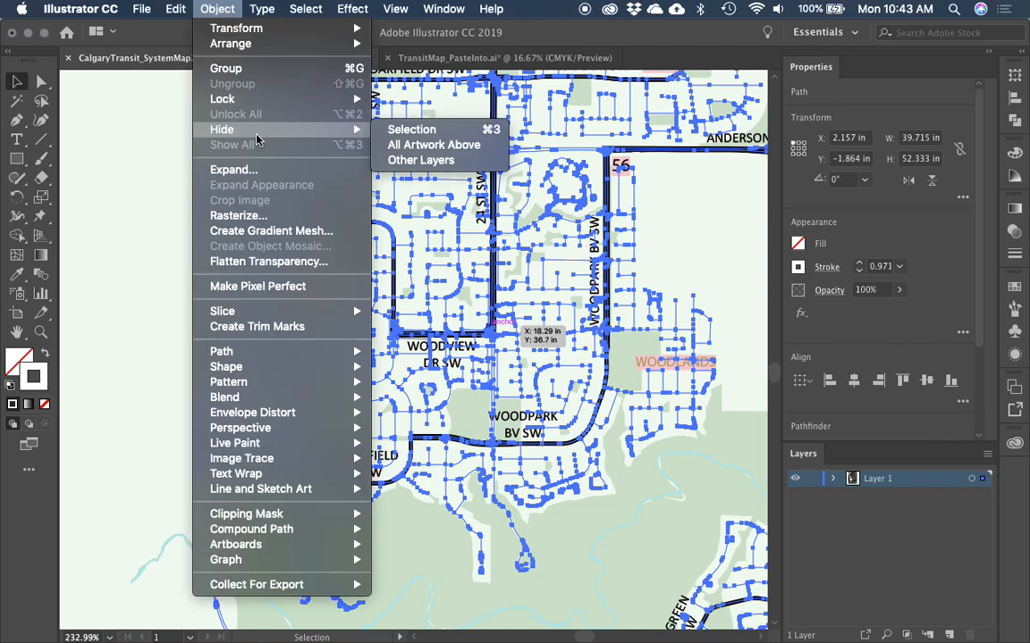
pyautogui.click(393, 127)
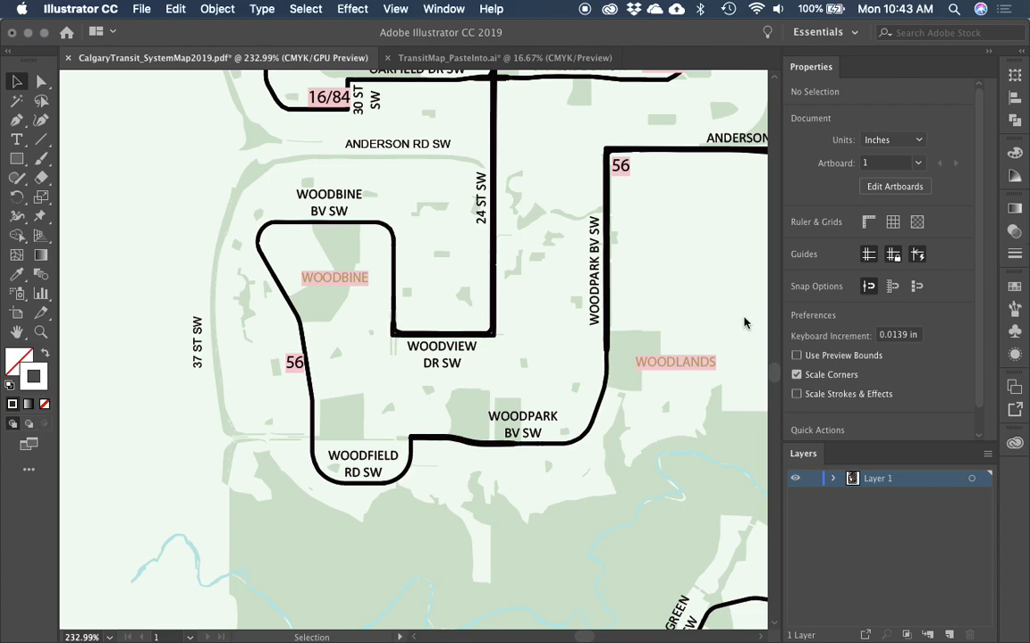
# Step: Select all text objects in the transit map PDF and delete them
pyautogui.moveTo(429, 300); pyautogui.dragTo(309, 262)
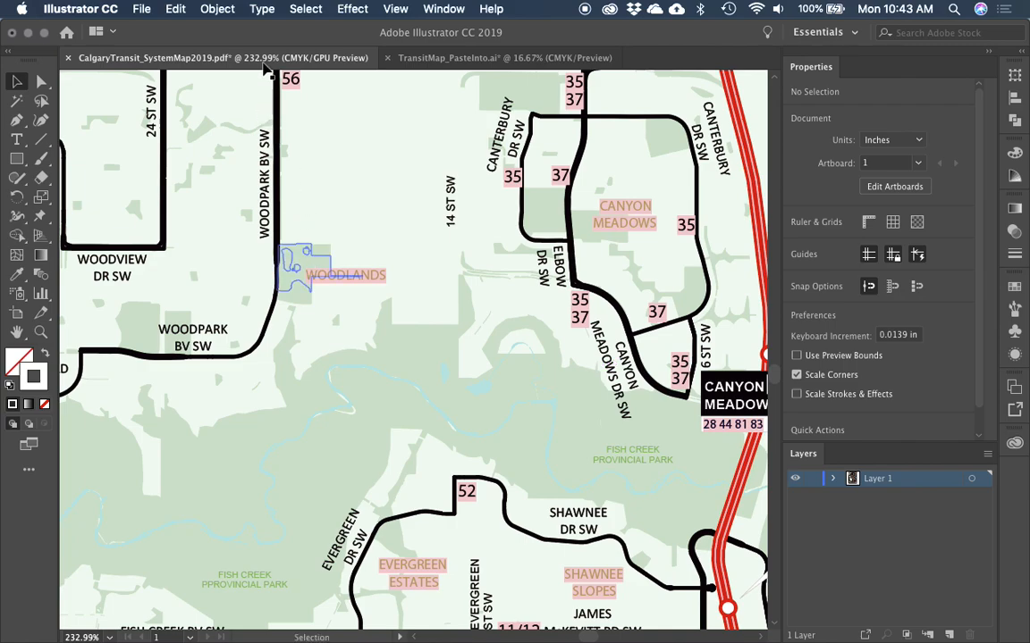
pyautogui.click(304, 8)
pyautogui.moveTo(349, 186)
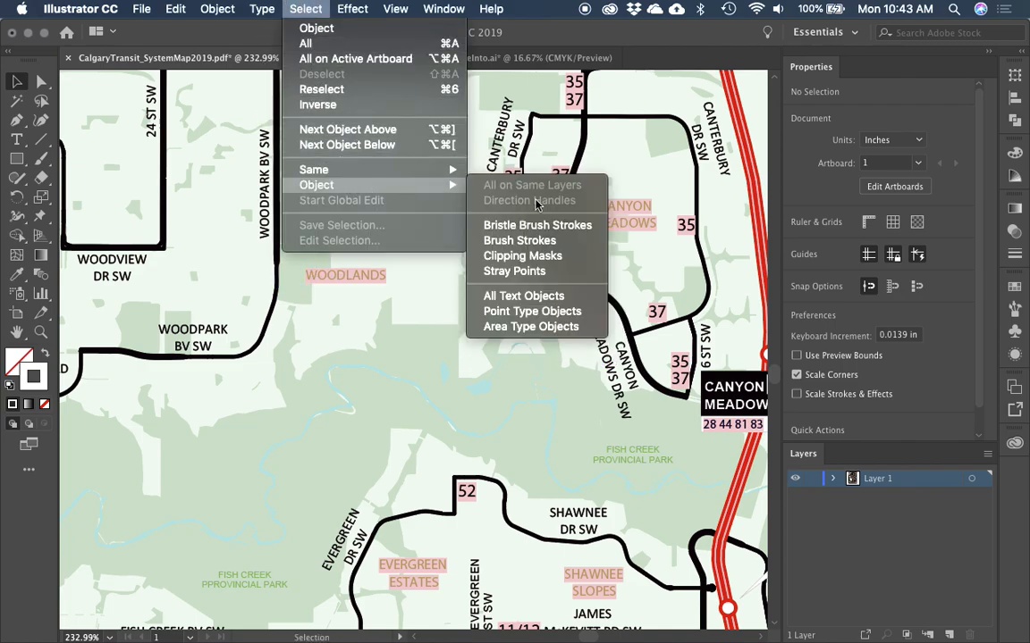
pyautogui.click(536, 297)
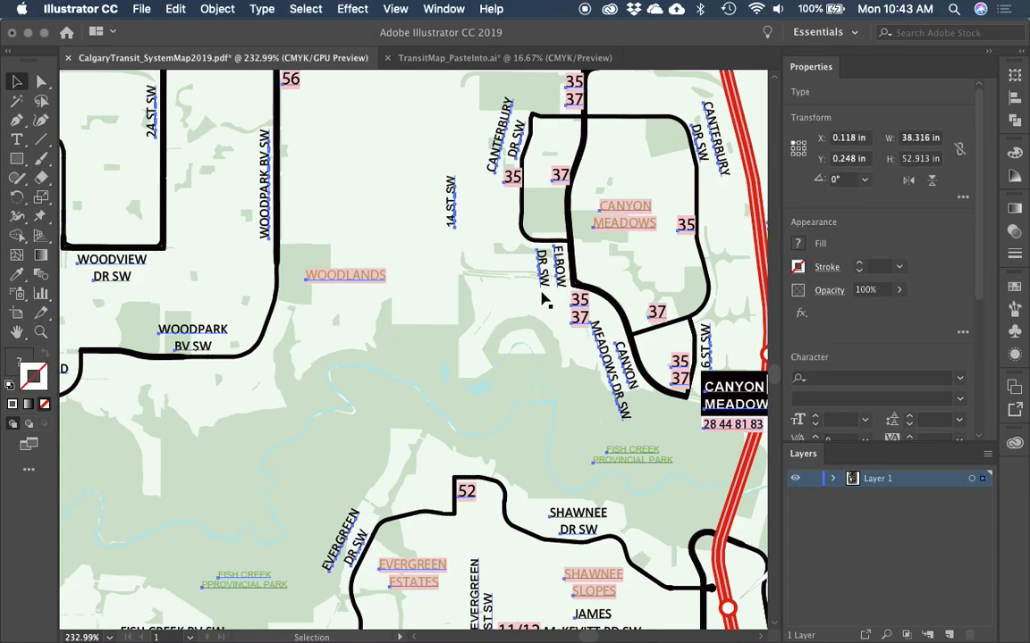
pyautogui.press('Delete')
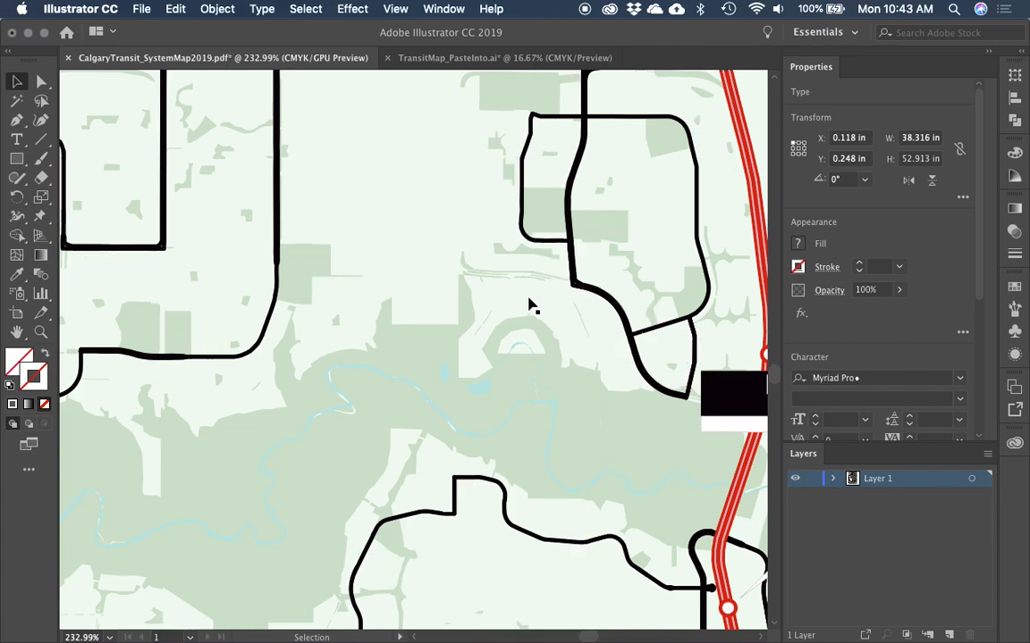
# Step: Examine the whole map page and the downtown inset where it overlaps the southern routes
pyautogui.press('a')
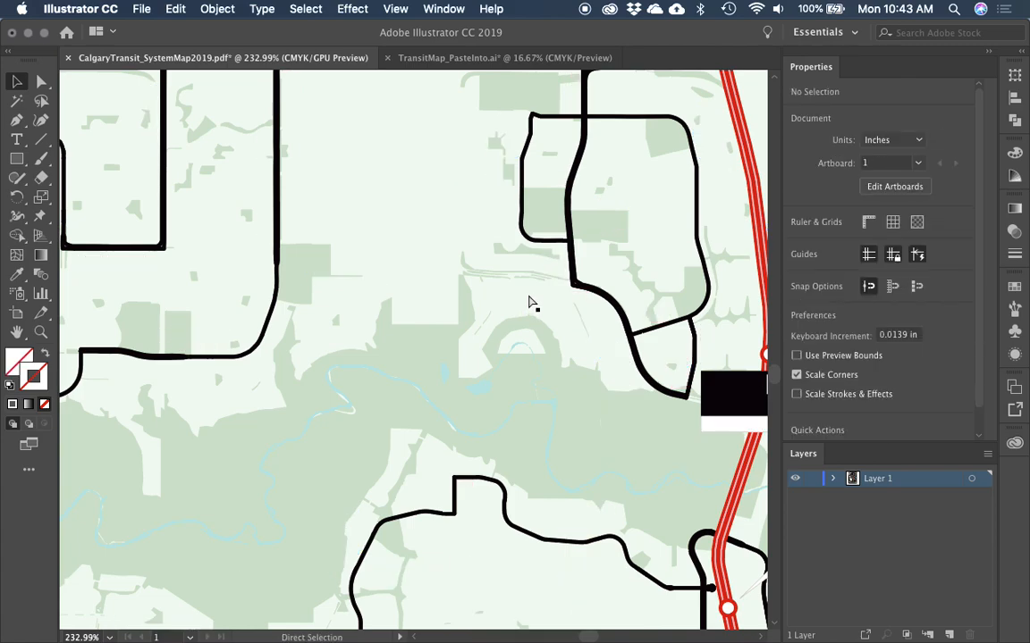
pyautogui.press('super+0')
pyautogui.press('v')
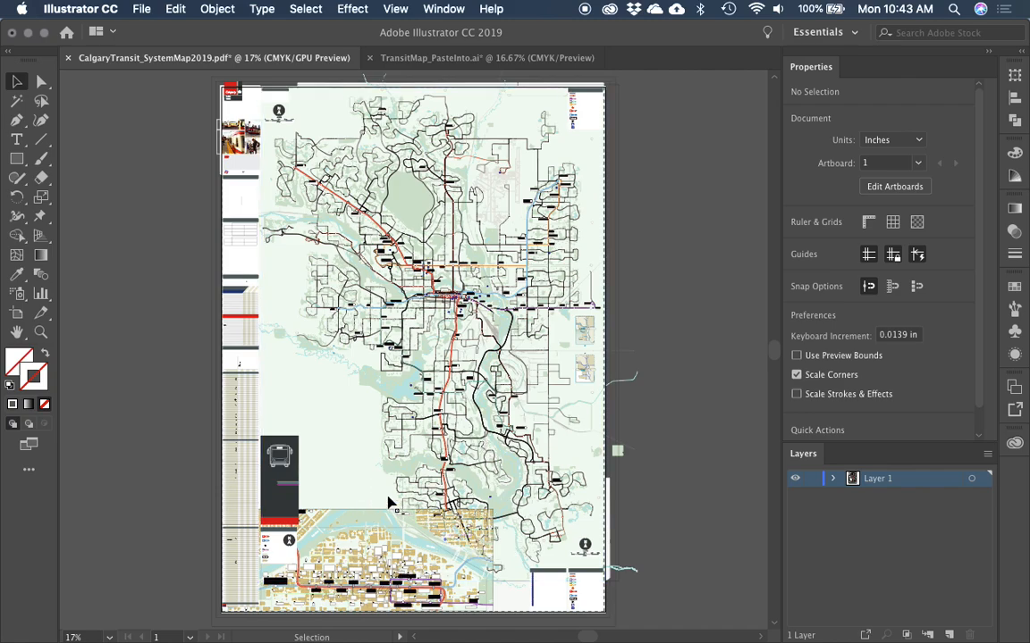
pyautogui.press('z')
pyautogui.moveTo(328, 469); pyautogui.dragTo(534, 621)
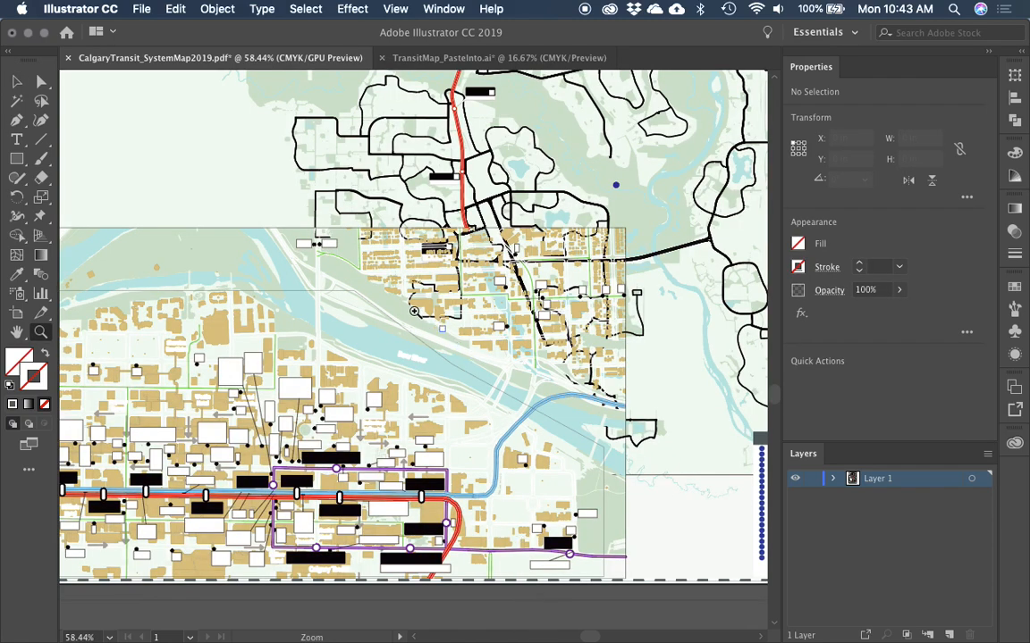
pyautogui.press('v')
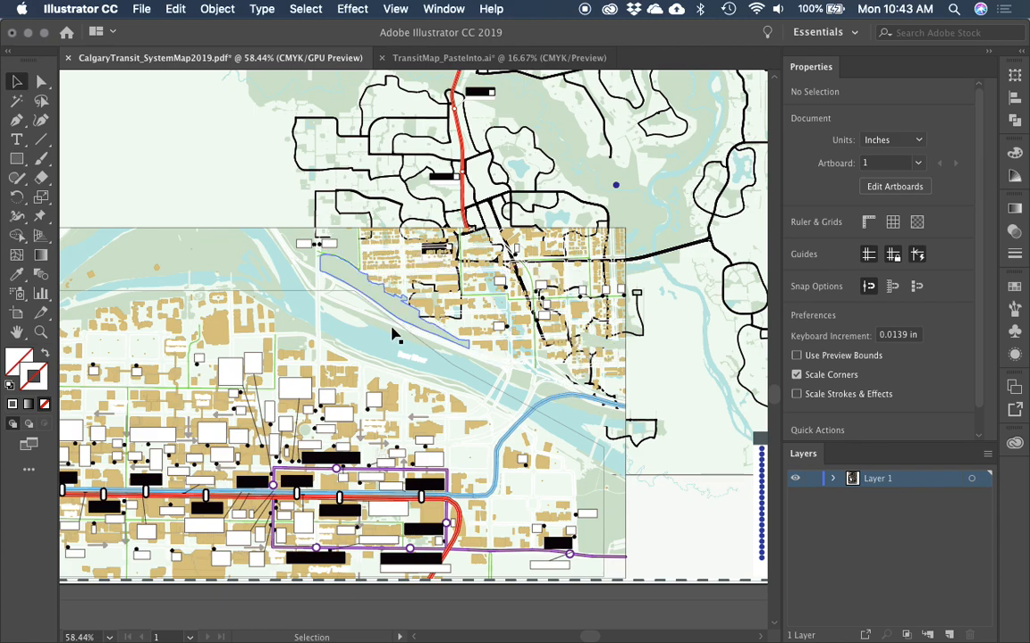
# Step: In CalgaryTransit_SystemMap2019.pdf, select every green area sharing the appearance of the parkland above the downtown inset and copy the selection
pyautogui.scroll(5, 451, 314)
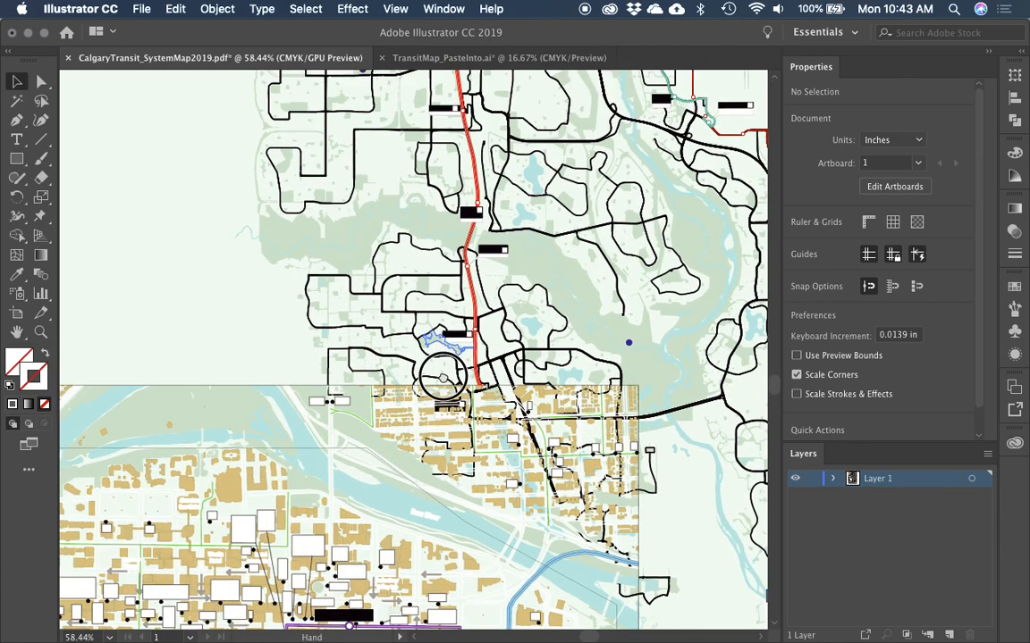
pyautogui.press('z')
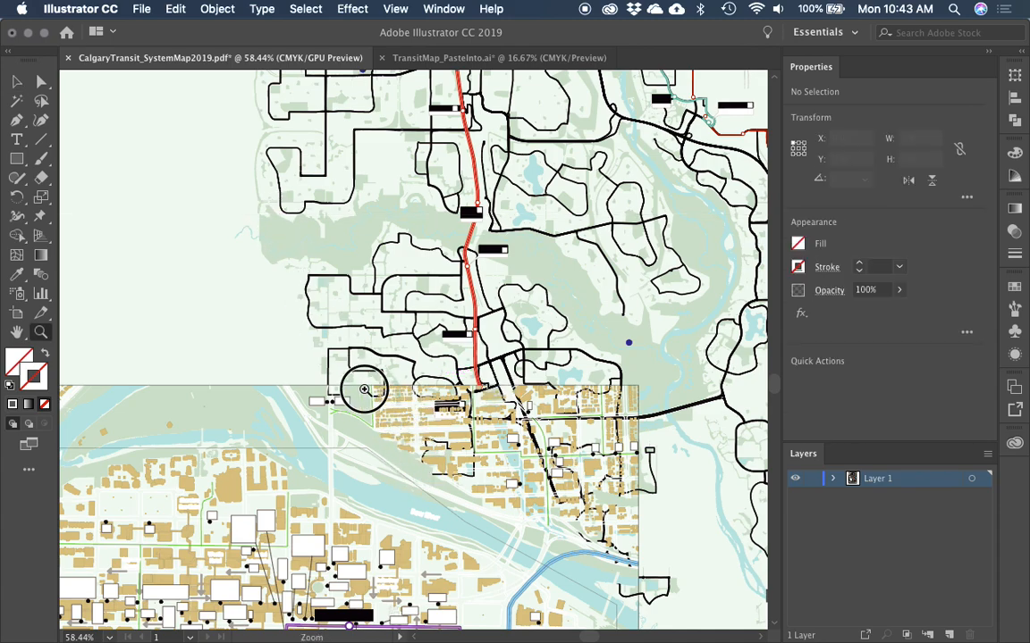
pyautogui.moveTo(276, 313); pyautogui.dragTo(403, 451)
pyautogui.press('v')
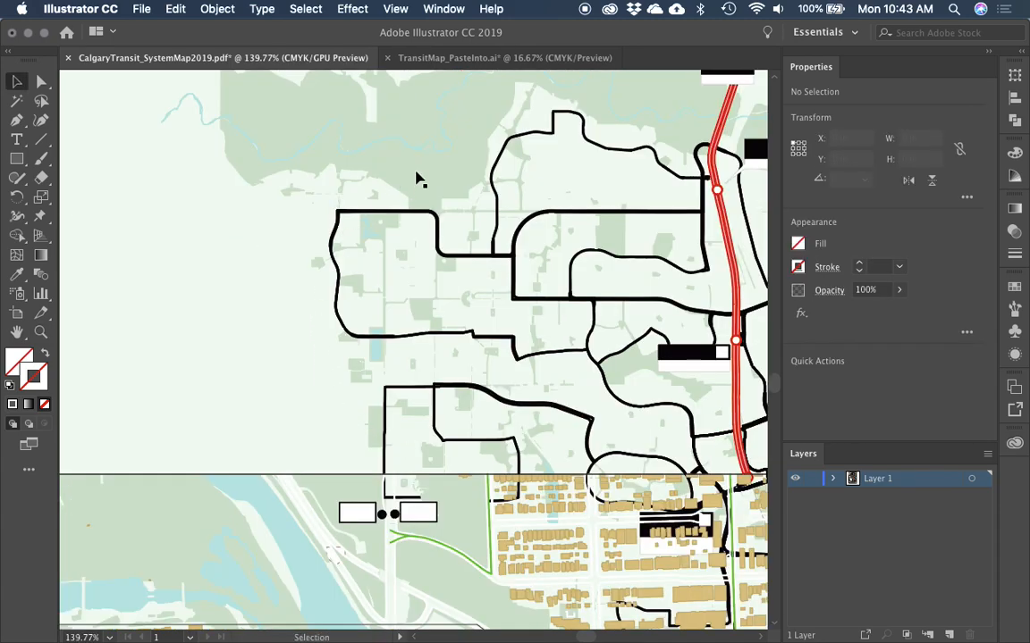
pyautogui.click(377, 186)
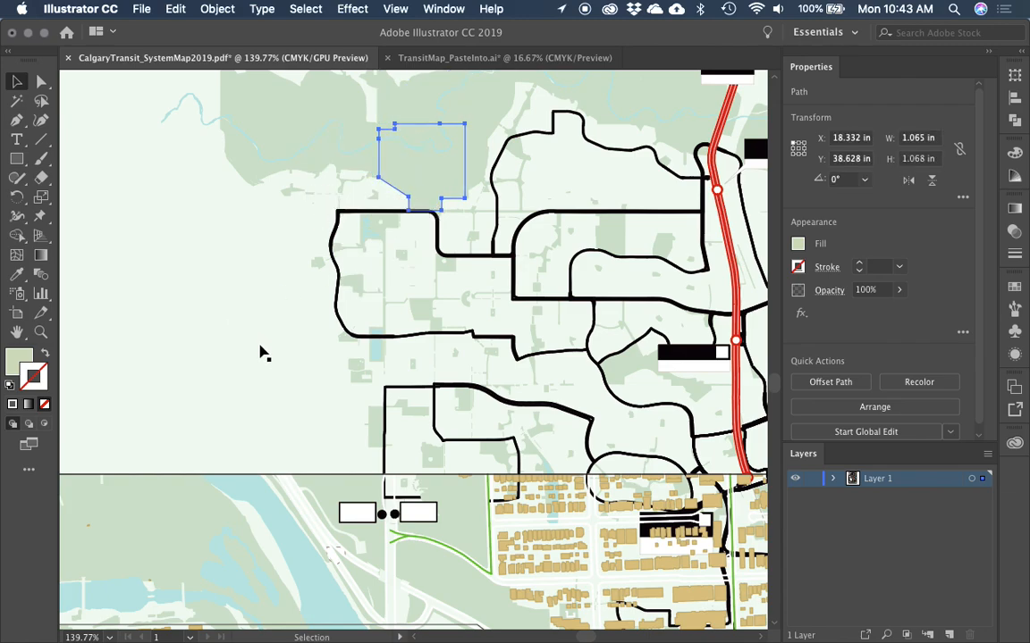
pyautogui.click(202, 108)
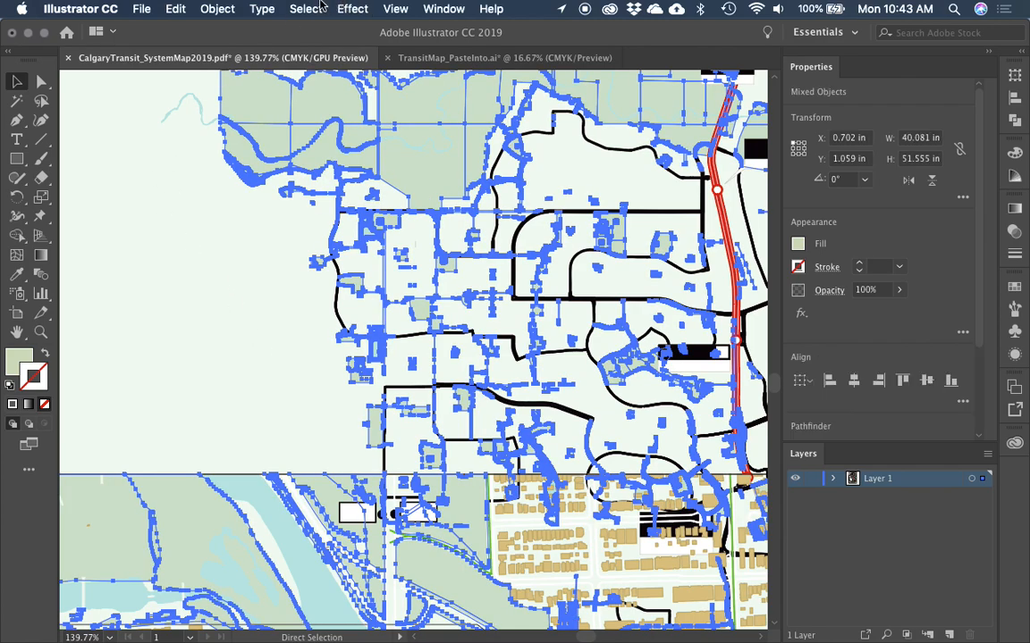
pyautogui.click(339, 8)
pyautogui.moveTo(306, 9)
pyautogui.moveTo(349, 169)
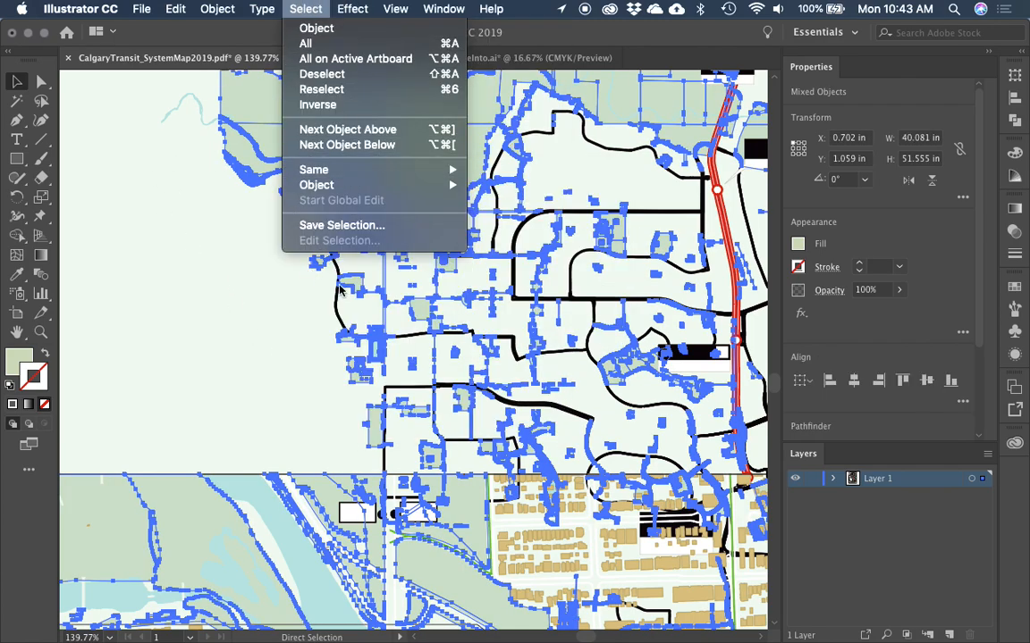
pyautogui.click(483, 139)
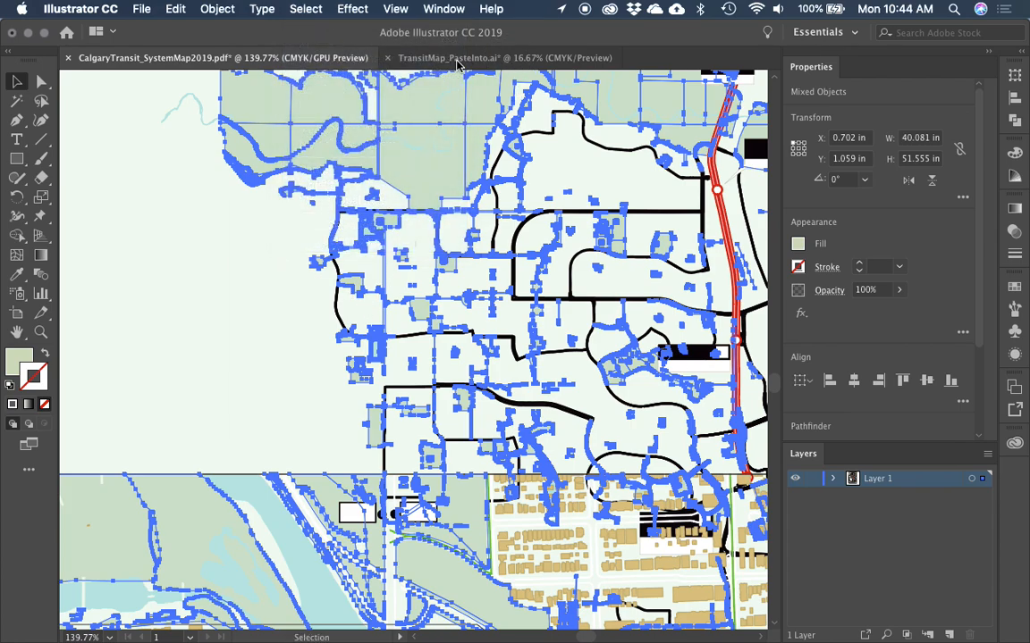
pyautogui.press('a')
# Step: Switch to TransitMap_PasteInto.ai and rename the layer holding the street network as Roads
pyautogui.click(447, 59)
pyautogui.doubleClick(878, 478)
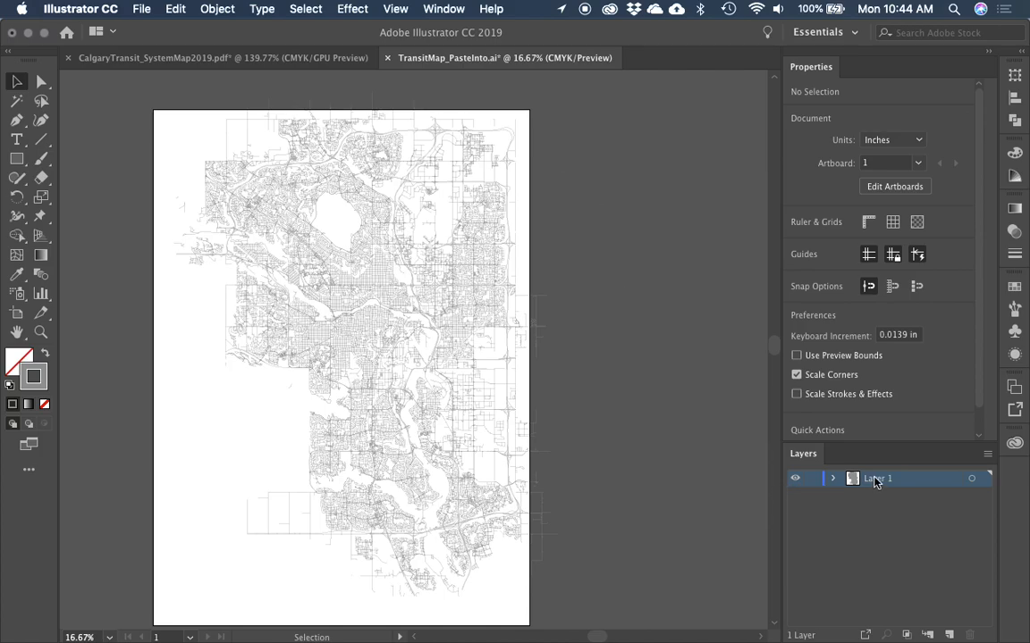
pyautogui.write('Roads')
pyautogui.press('Return')
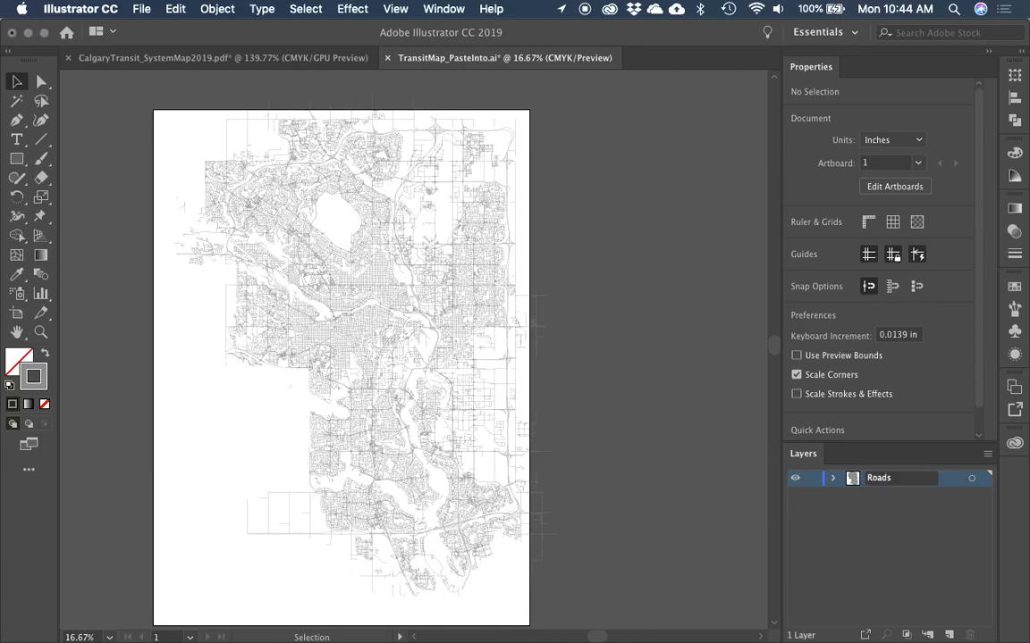
# Step: Add a new layer above Roads and name it Greenspace
pyautogui.press('super+l')
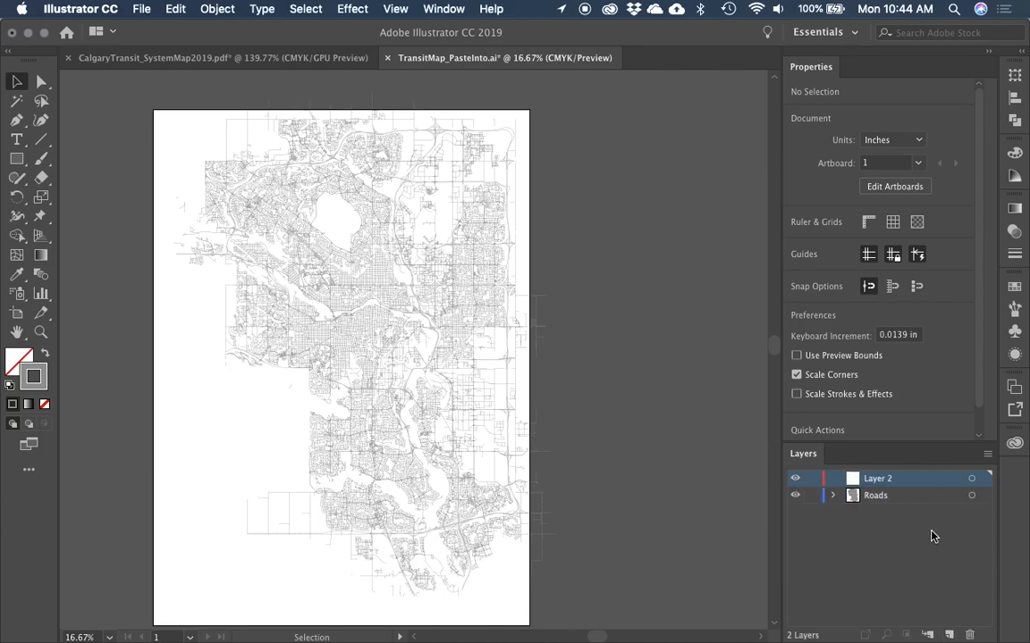
pyautogui.doubleClick(896, 479)
pyautogui.write('Greensapc')
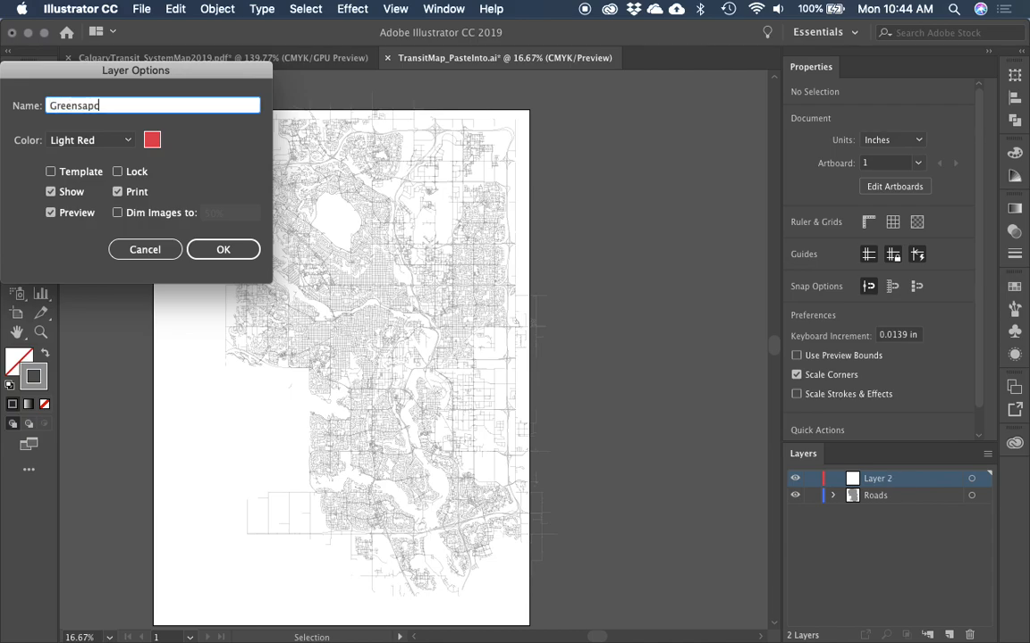
pyautogui.press('BackSpace')
pyautogui.press('BackSpace')
pyautogui.press('BackSpace')
pyautogui.write('pace')
pyautogui.press('Return')
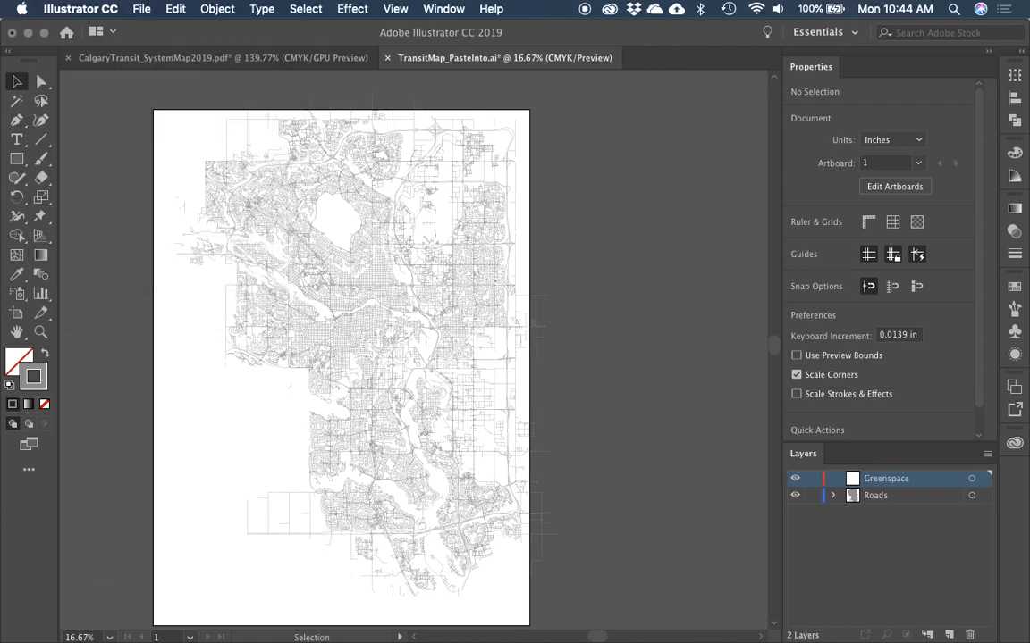
# Step: Switch Paste Remembers Layers on and back off for the document's layers
pyautogui.click(988, 453)
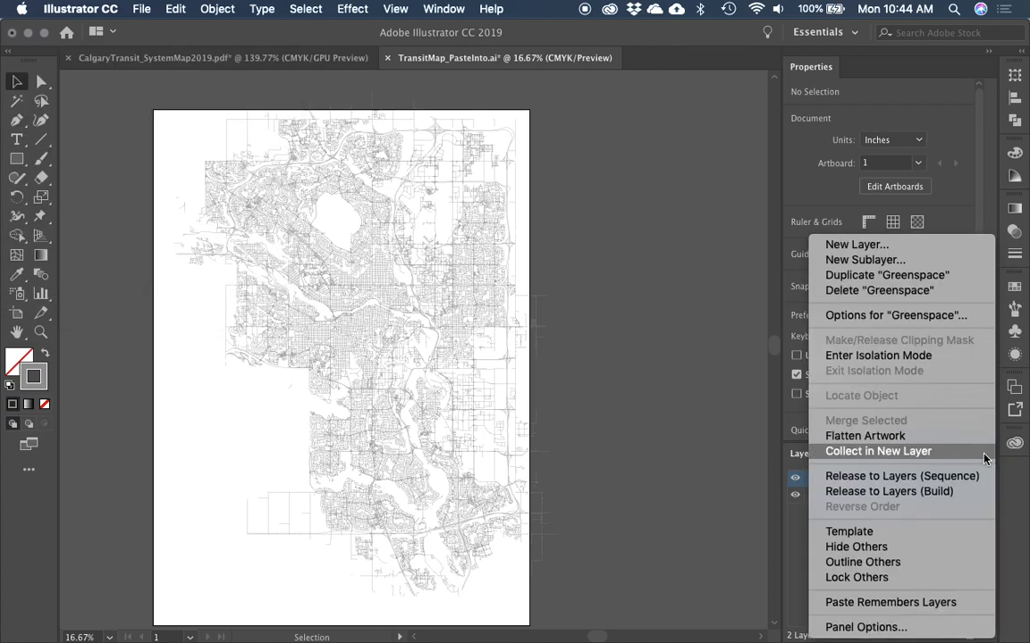
pyautogui.click(987, 454)
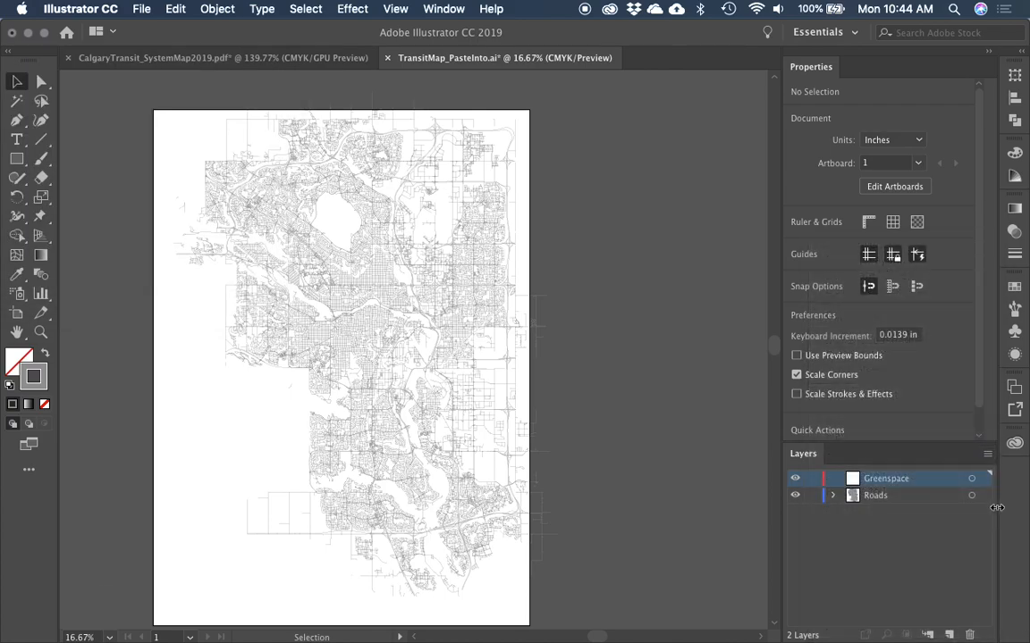
pyautogui.click(988, 456)
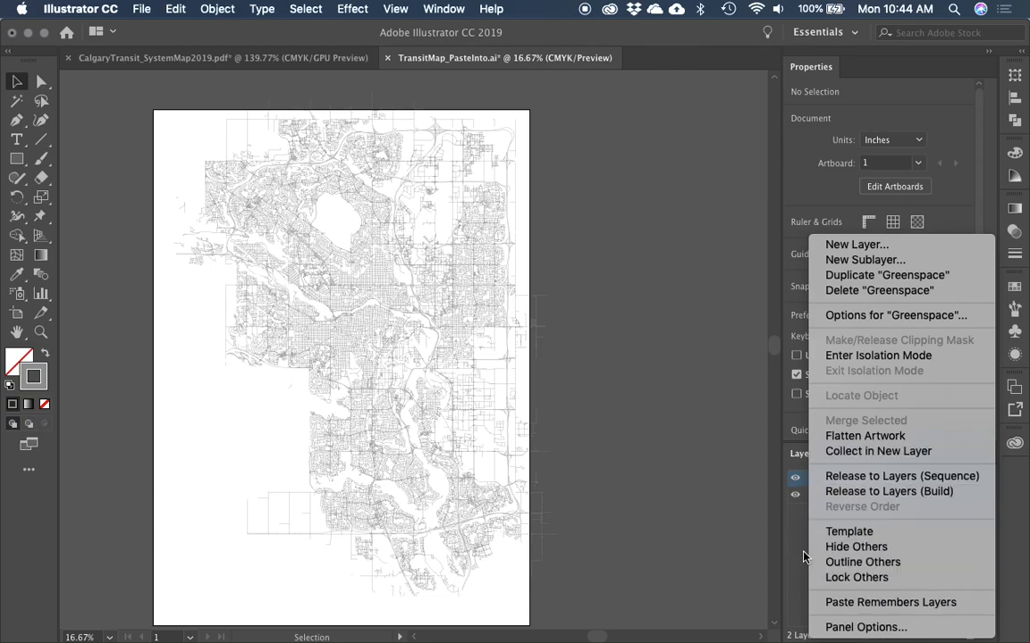
pyautogui.click(797, 554)
pyautogui.click(988, 457)
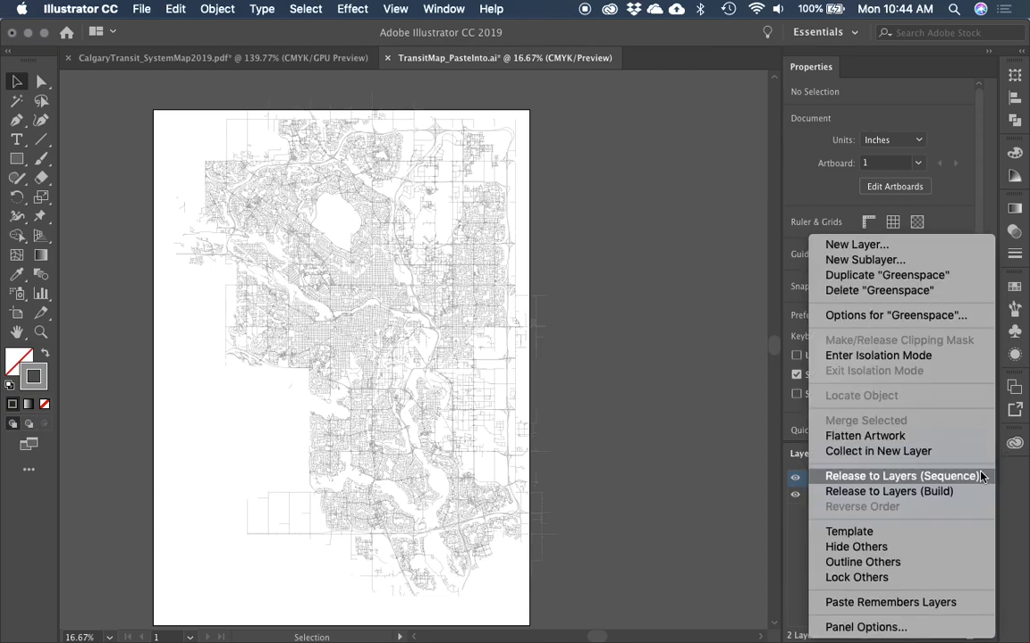
pyautogui.click(916, 604)
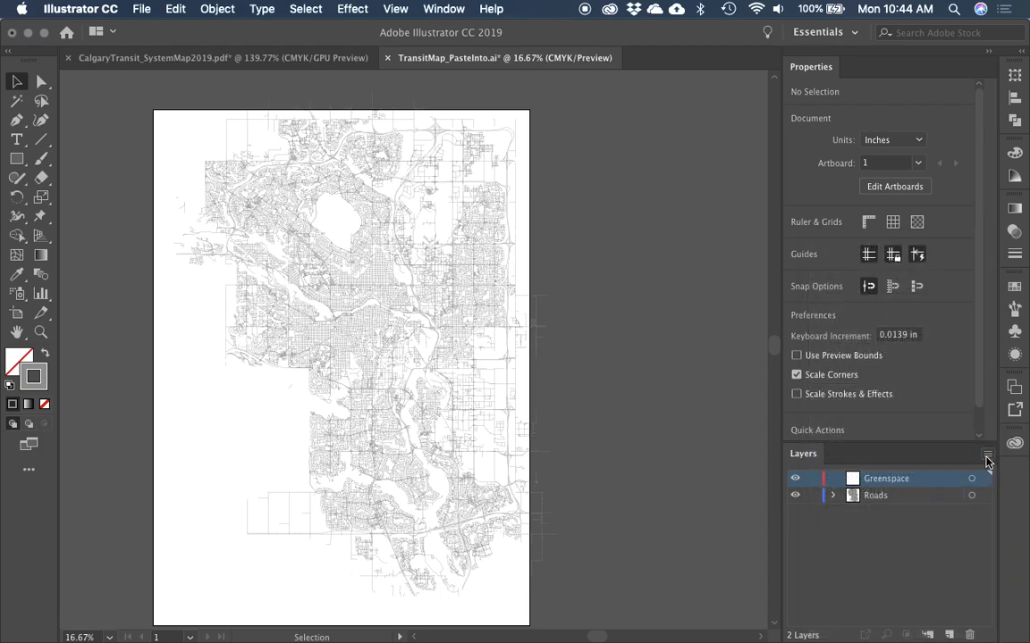
pyautogui.click(987, 458)
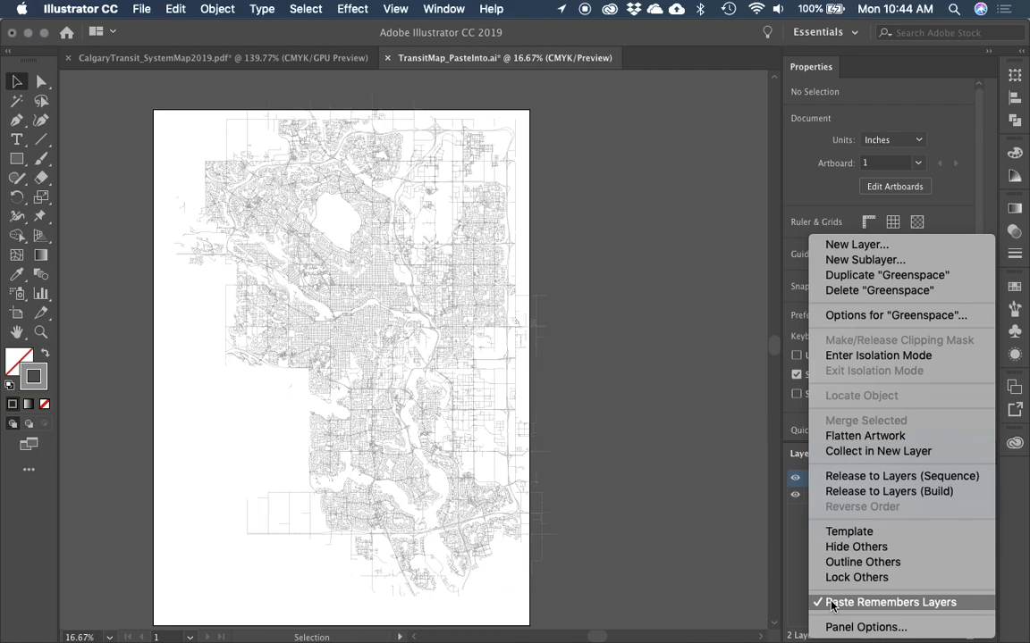
pyautogui.click(857, 604)
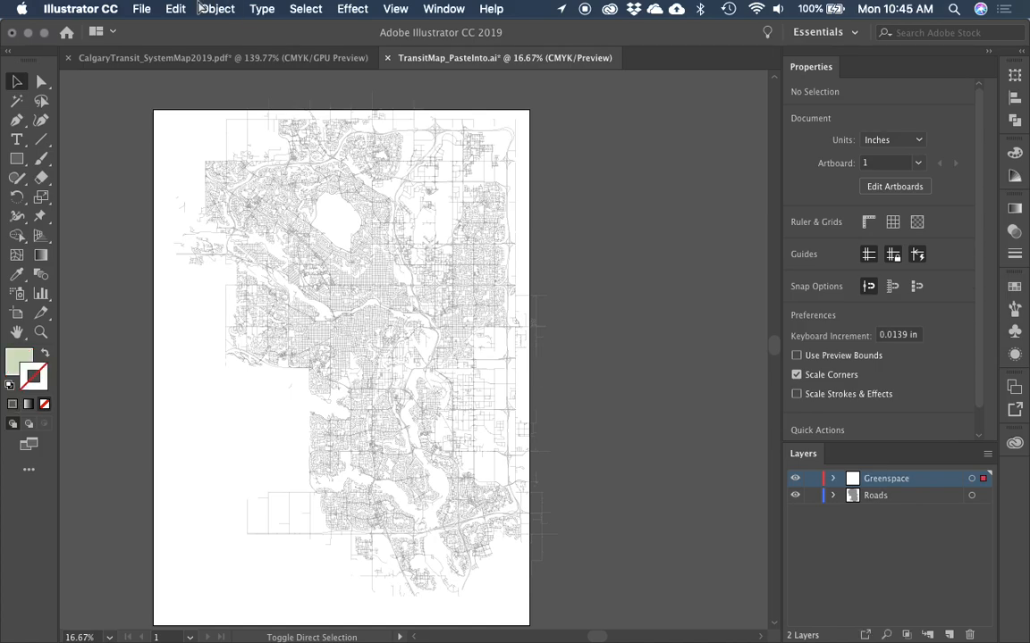
# Step: Paste the copied green areas in place on the Greenspace layer and deselect them
pyautogui.press('super+shift+v')
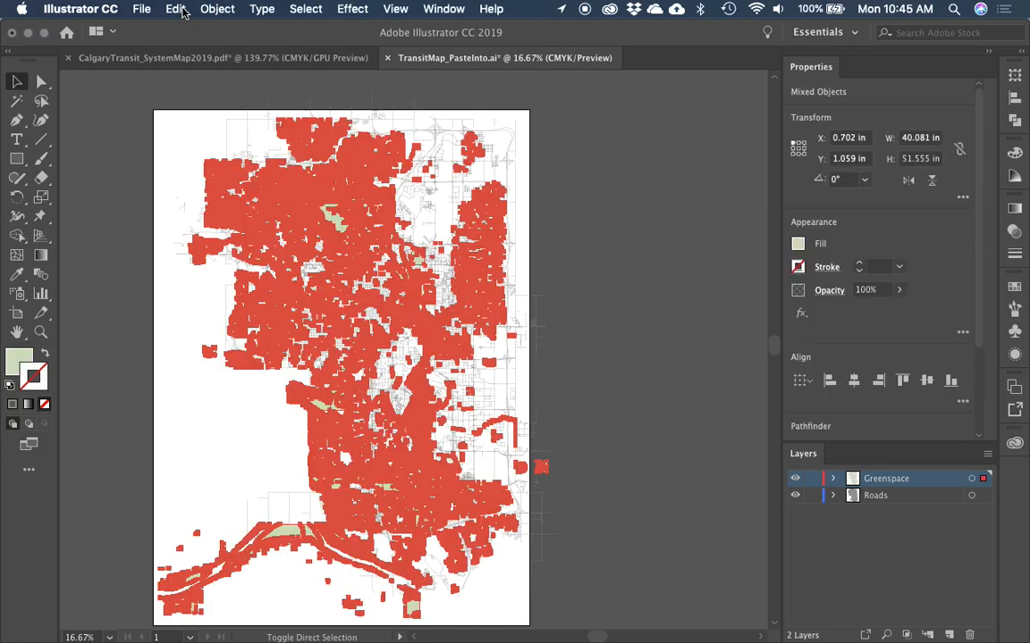
pyautogui.click(189, 10)
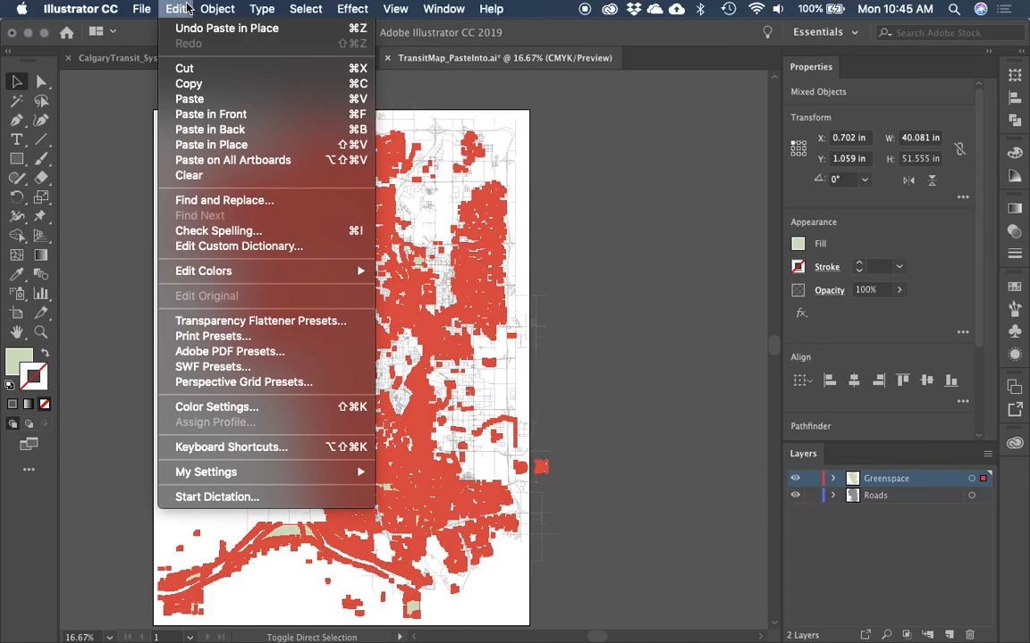
pyautogui.click(183, 9)
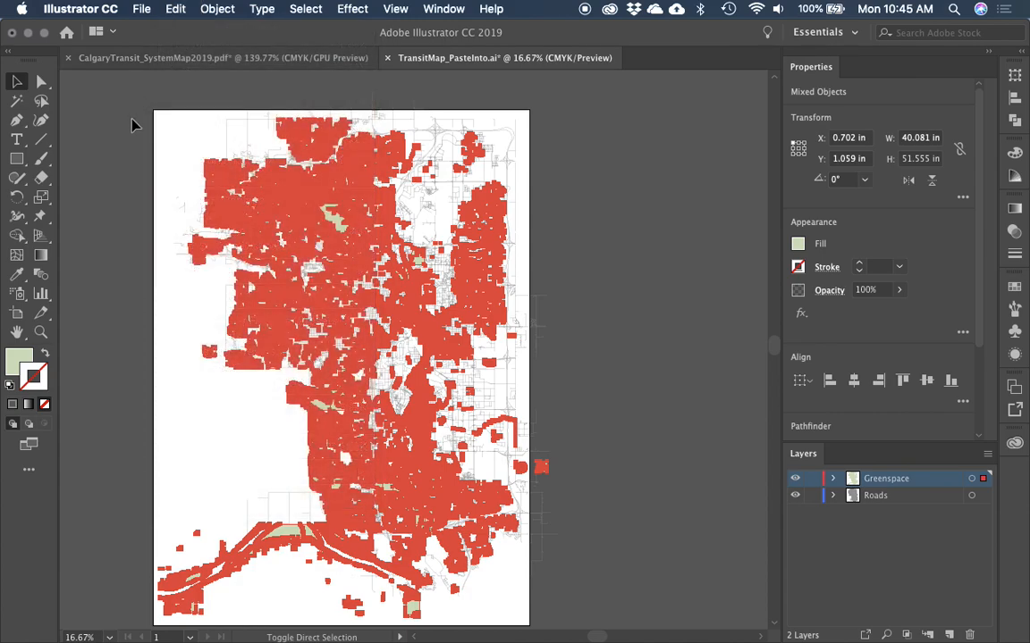
pyautogui.click(136, 289)
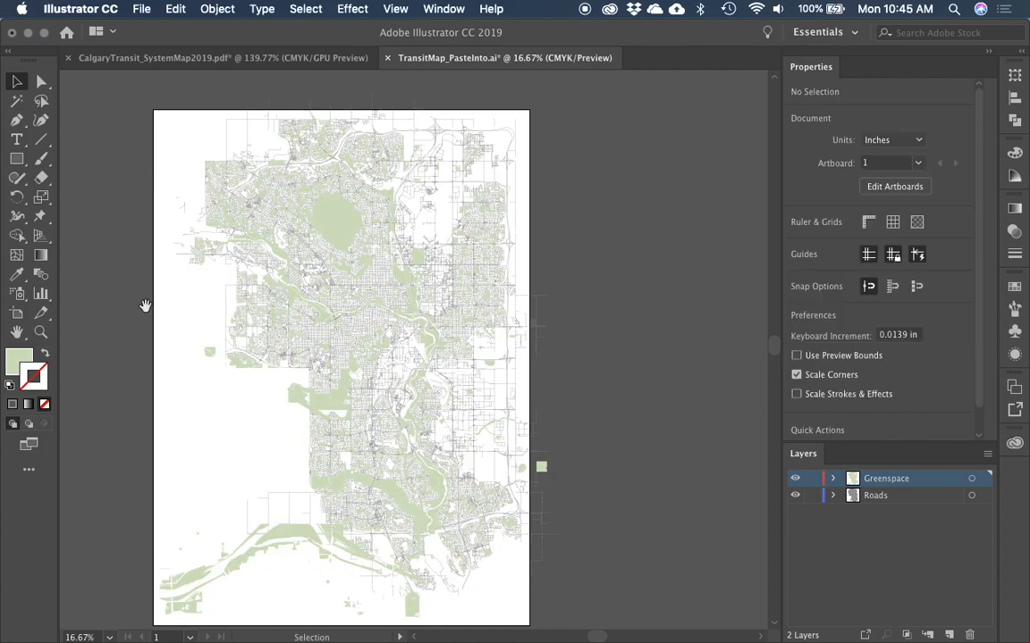
# Step: Examine how the pasted green areas align with the street network, up close along the river and across the whole artboard
pyautogui.moveTo(144, 306); pyautogui.dragTo(163, 288)
pyautogui.press('z')
pyautogui.moveTo(203, 183); pyautogui.dragTo(469, 476)
pyautogui.click(334, 278)
pyautogui.moveTo(462, 402); pyautogui.dragTo(441, 407)
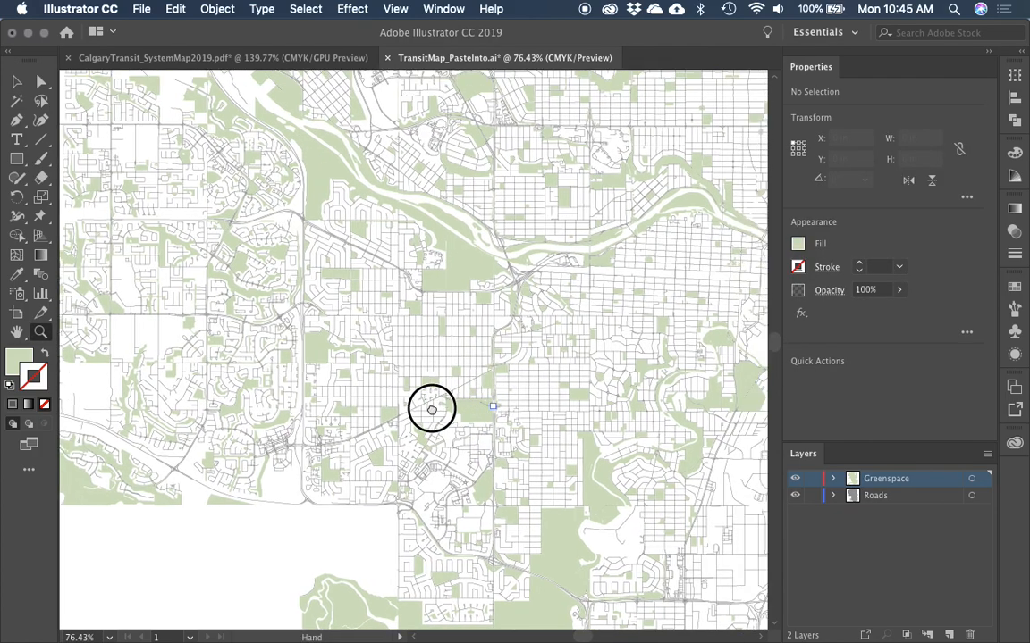
pyautogui.moveTo(391, 317); pyautogui.dragTo(455, 403)
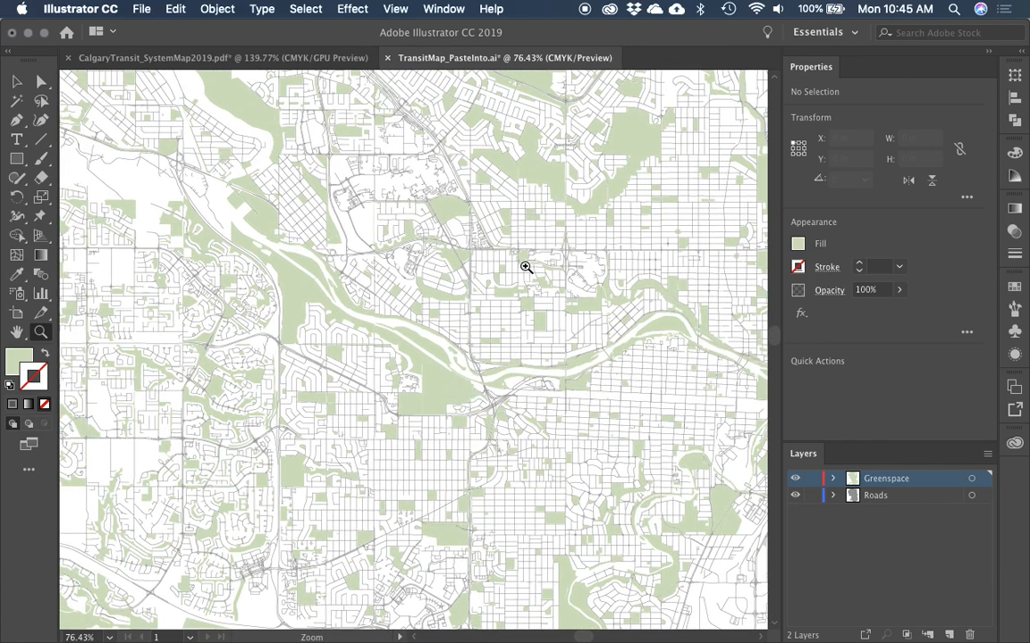
pyautogui.moveTo(558, 270); pyautogui.dragTo(430, 287)
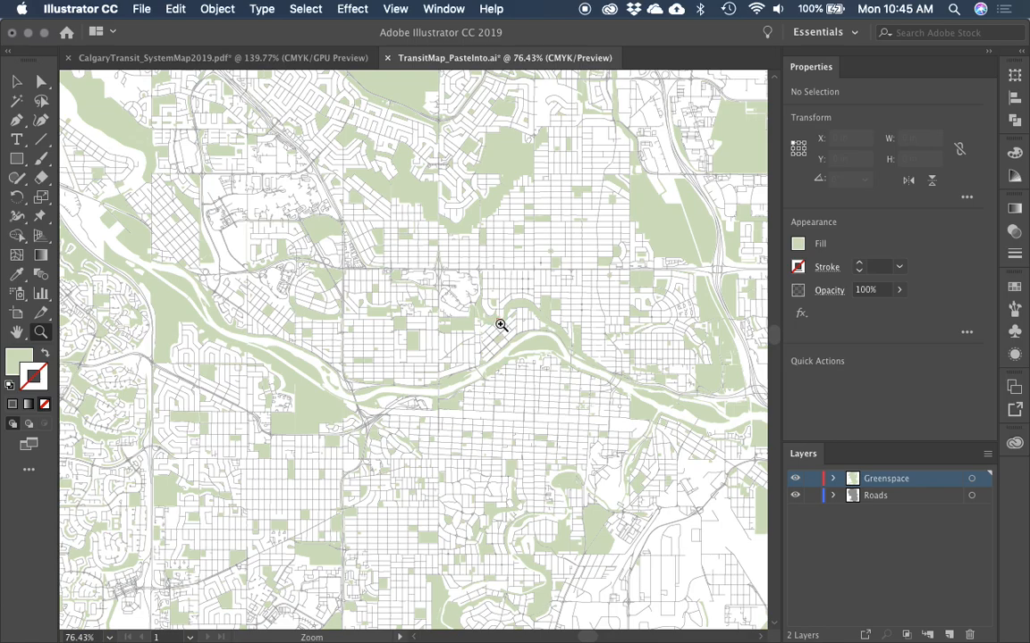
pyautogui.press('super+minus')
pyautogui.press('super+minus')
pyautogui.press('super+minus')
pyautogui.press('super+minus')
pyautogui.press('super+minus')
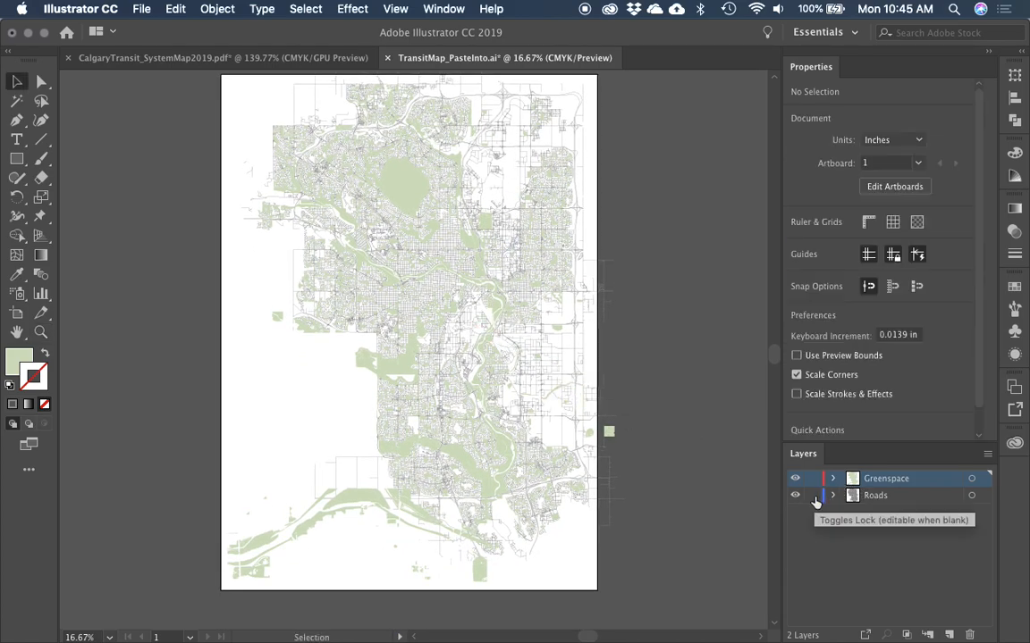
# Step: Lock the Roads layer, and select all artwork on the Greenspace layer before clearing the selection
pyautogui.click(814, 498)
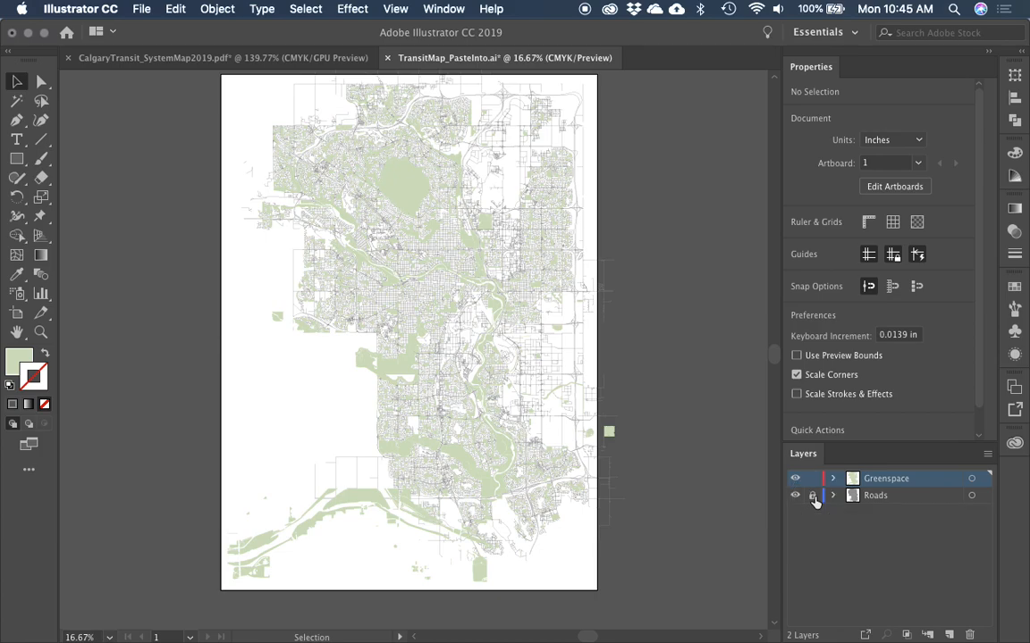
pyautogui.click(983, 479)
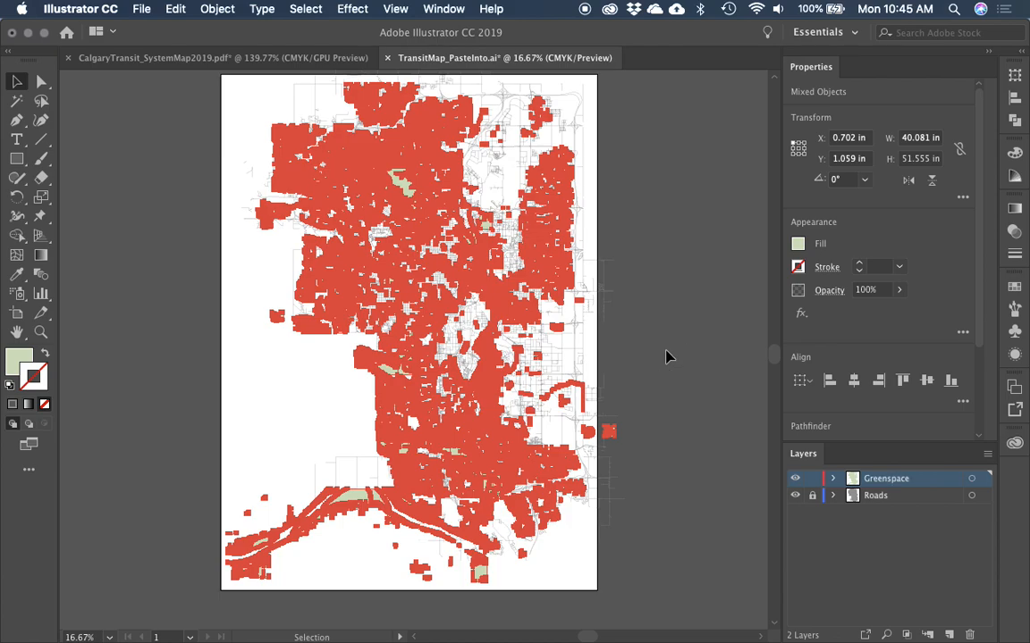
pyautogui.click(666, 357)
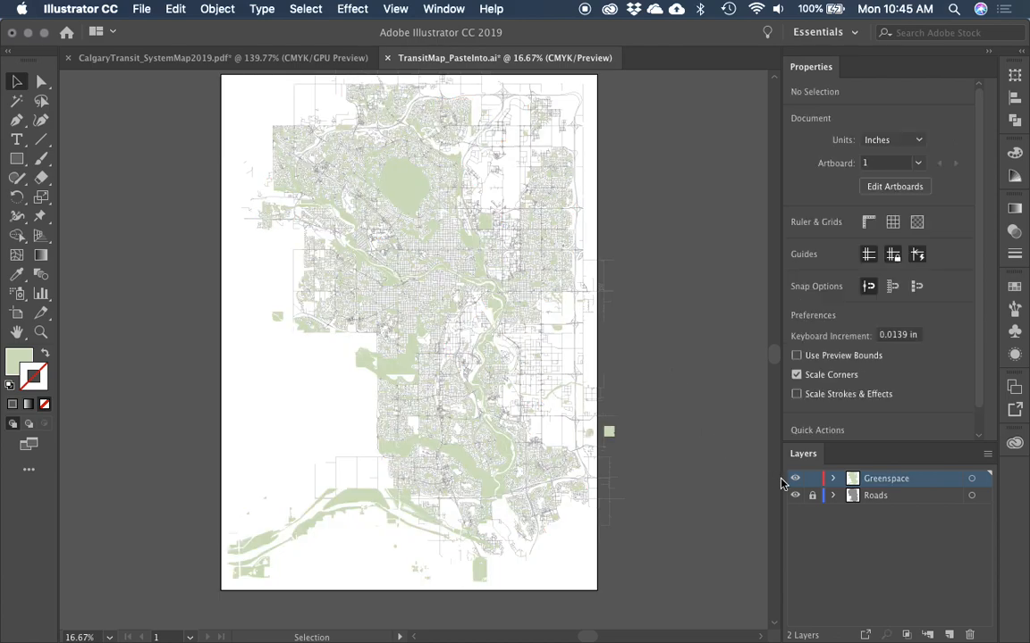
# Step: Target the Greenspace layer itself for appearance changes, and deselect everything
pyautogui.click(972, 479)
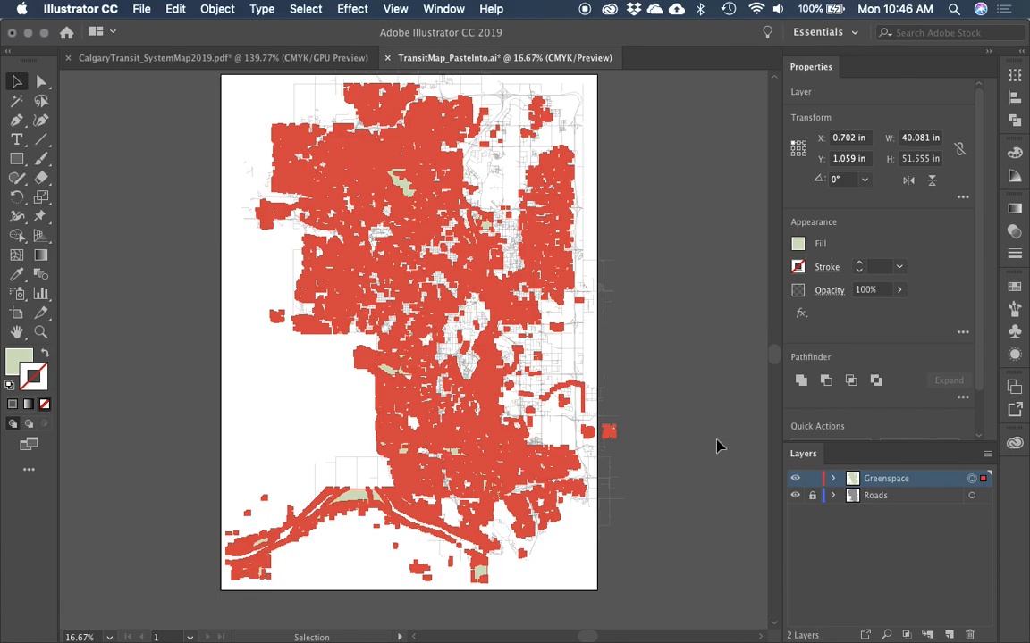
pyautogui.click(911, 535)
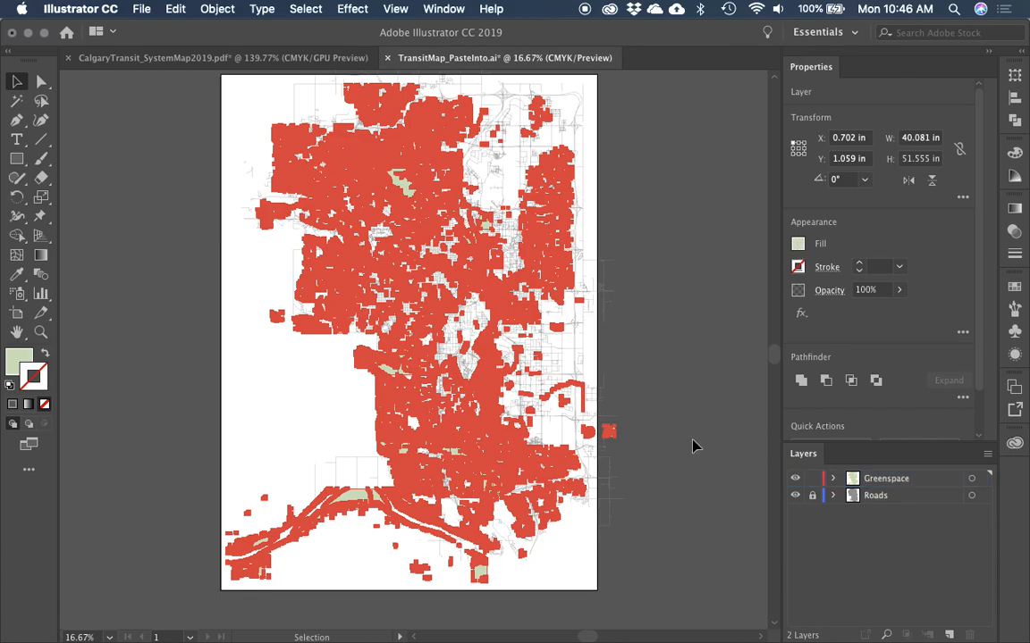
pyautogui.click(692, 443)
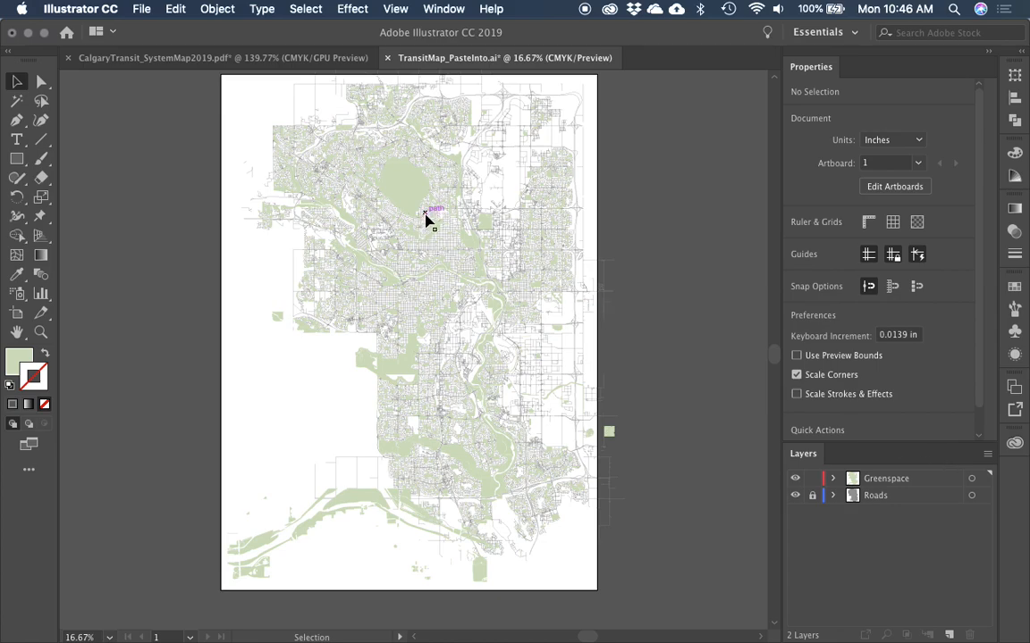
# Step: Select all the artwork on the Greenspace layer and set its opacity to 50%
pyautogui.press('z')
pyautogui.moveTo(301, 221); pyautogui.dragTo(396, 296)
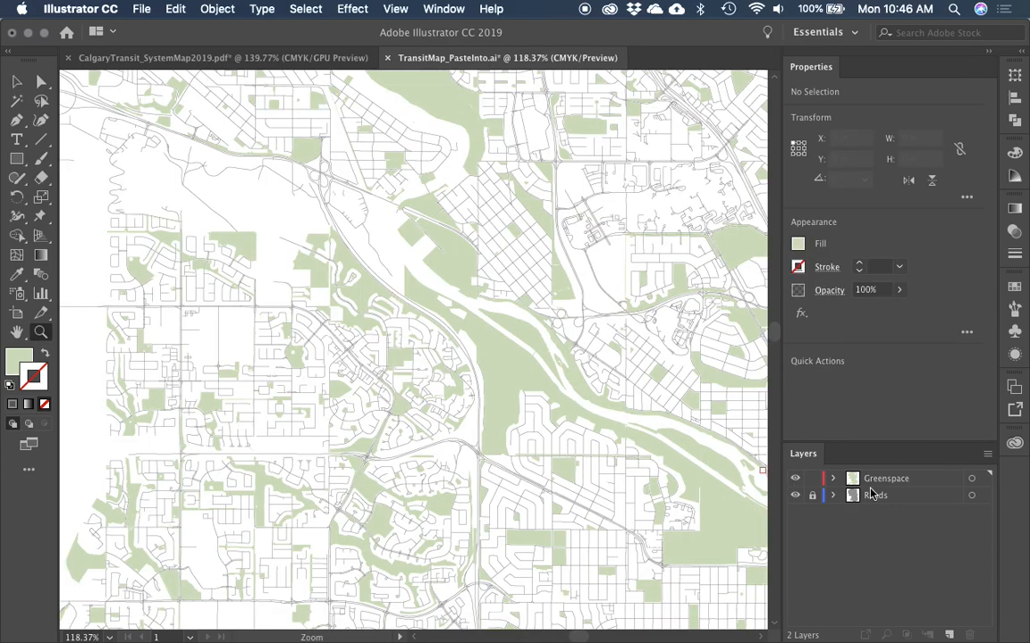
pyautogui.press('v')
pyautogui.click(982, 480)
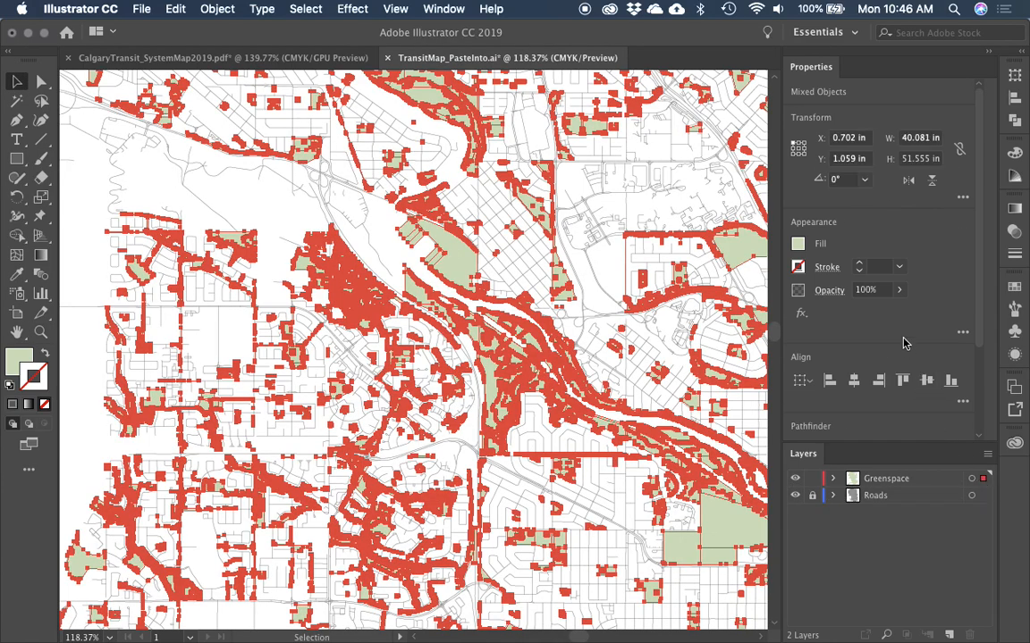
pyautogui.click(863, 290)
pyautogui.write('50')
pyautogui.press('Return')
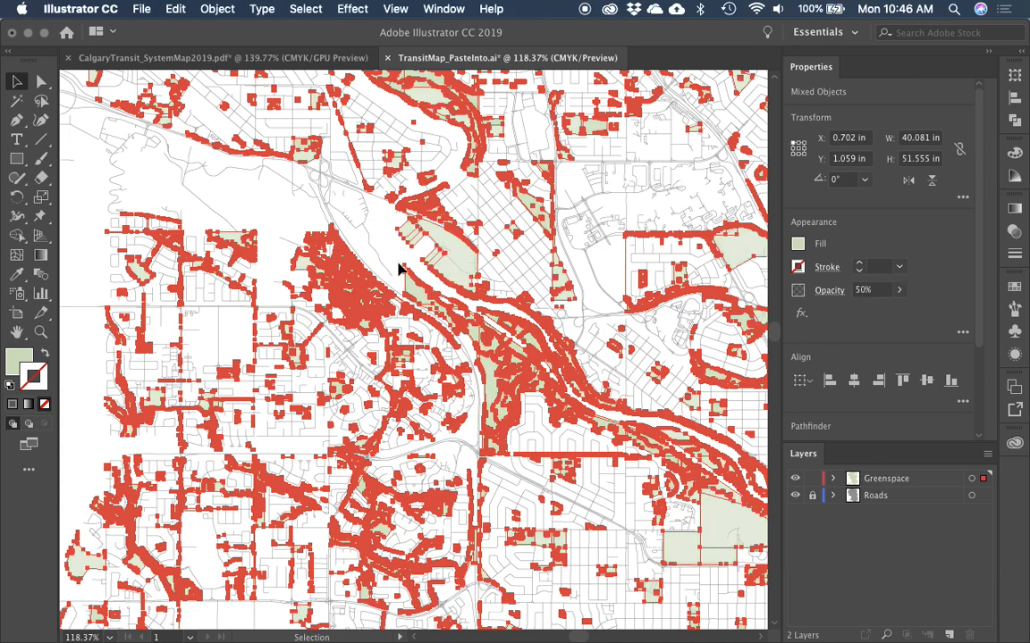
# Step: Examine up close how the semi-transparent green areas look where individual shapes overlap each other and the roads
pyautogui.click(295, 215)
pyautogui.press('space')
pyautogui.moveTo(550, 362); pyautogui.dragTo(268, 259)
pyautogui.moveTo(571, 340); pyautogui.dragTo(482, 356)
pyautogui.press('z')
pyautogui.moveTo(317, 168); pyautogui.dragTo(440, 293)
pyautogui.press('v')
pyautogui.click(415, 371)
pyautogui.click(404, 416)
pyautogui.click(372, 435)
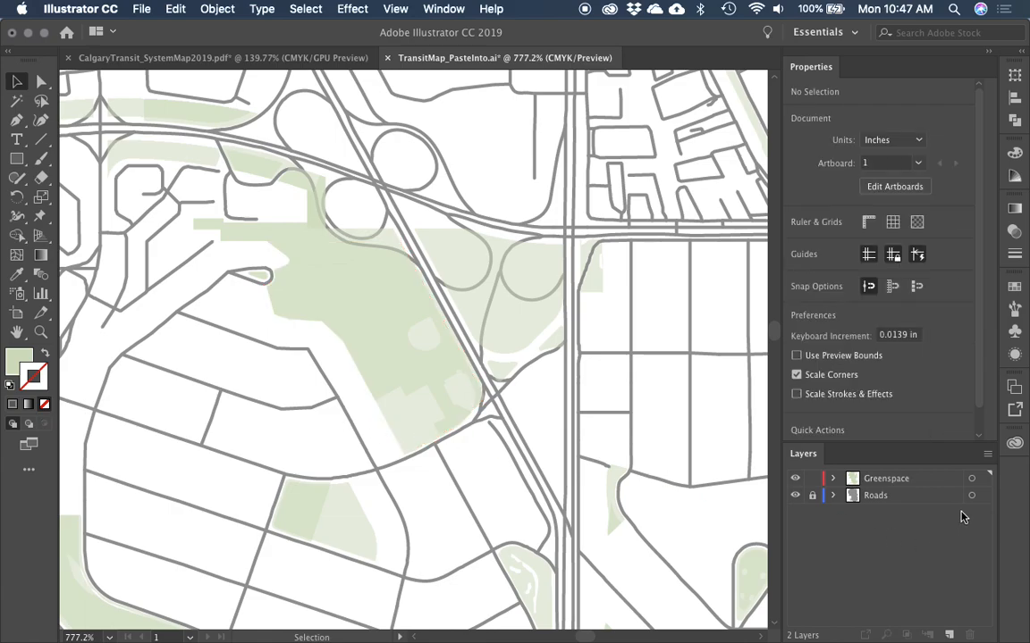
# Step: Recolour the fill of all Greenspace artwork by setting its magenta value to 78%, and deselect it
pyautogui.click(981, 483)
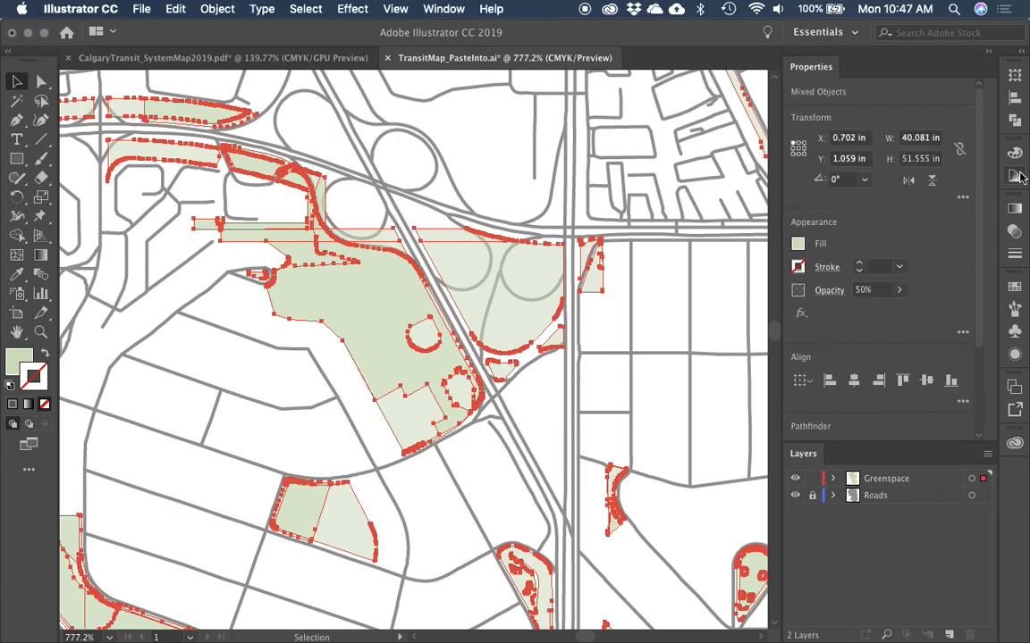
pyautogui.click(1014, 234)
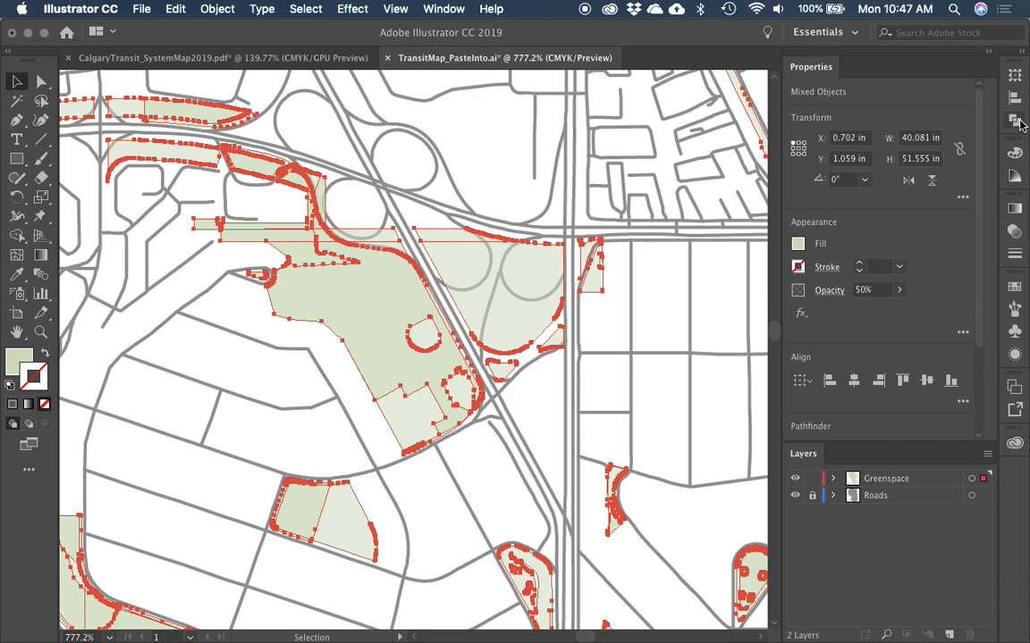
pyautogui.click(799, 246)
pyautogui.click(724, 275)
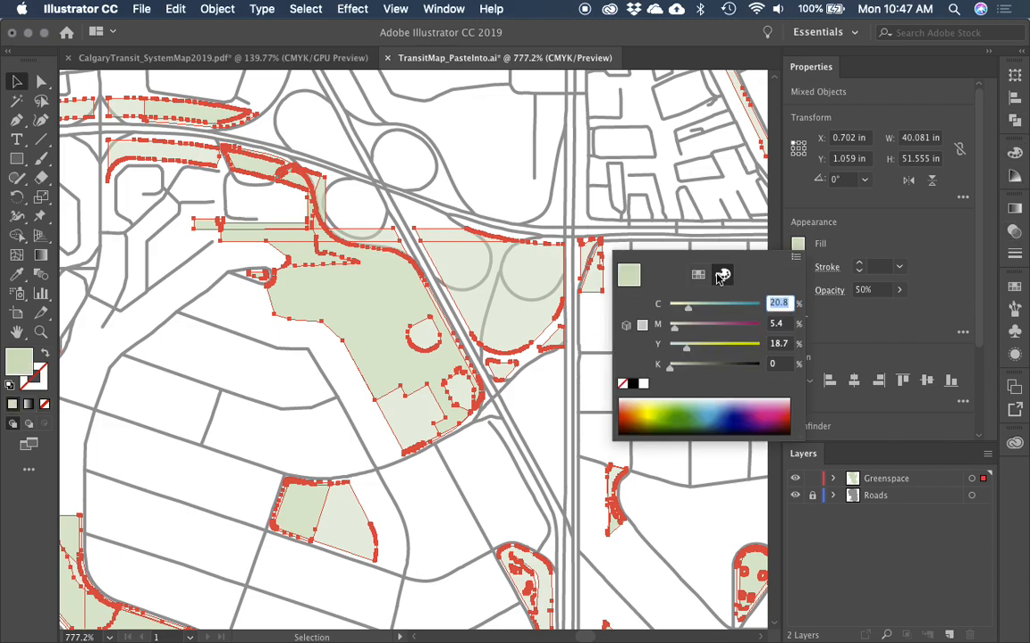
pyautogui.moveTo(707, 326); pyautogui.dragTo(739, 332)
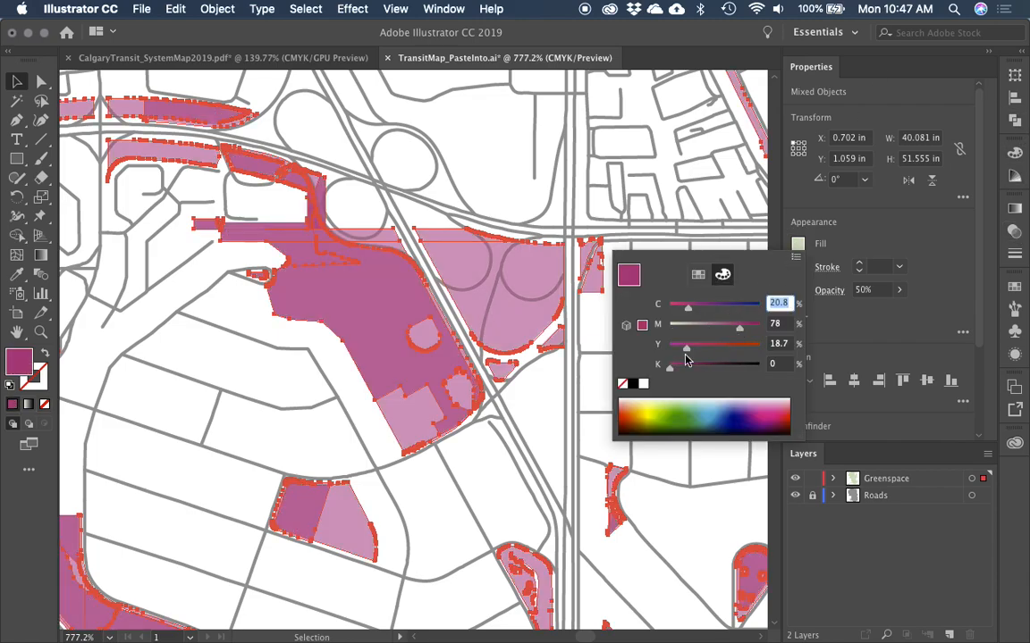
pyautogui.press('Escape')
pyautogui.press('super+0')
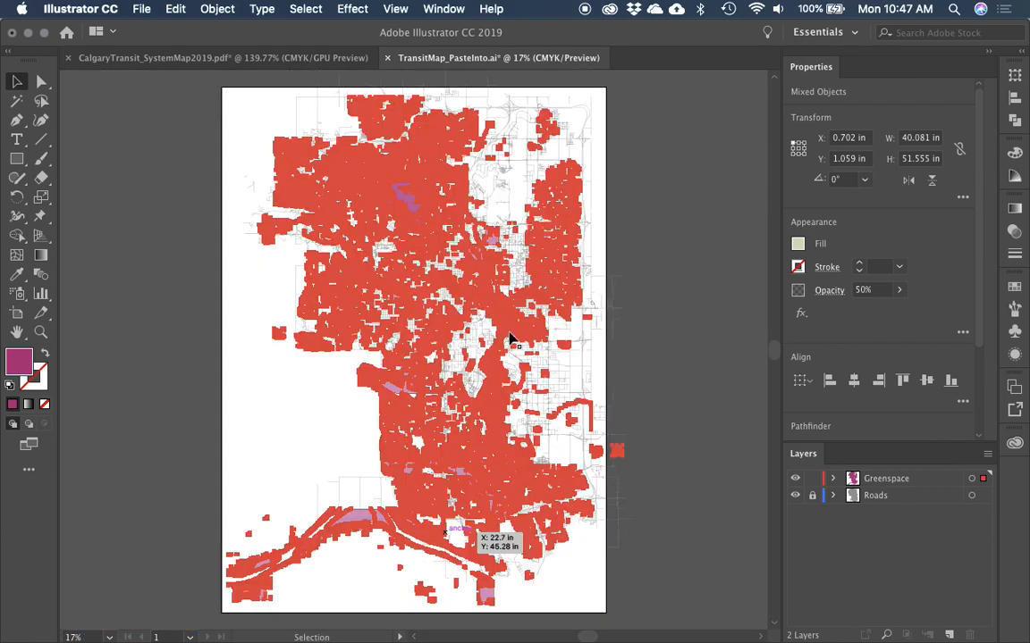
pyautogui.click(639, 347)
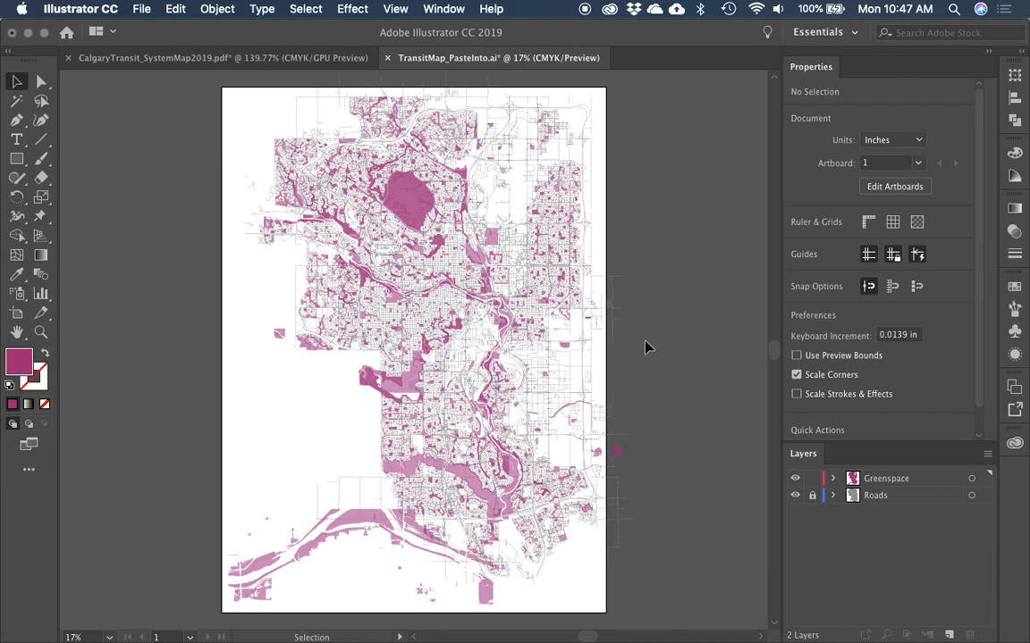
# Step: Examine the recoloured greenspace shapes up close around the large park and along the river, checking how their tones vary
pyautogui.press('z')
pyautogui.moveTo(247, 159); pyautogui.dragTo(506, 359)
pyautogui.click(602, 356)
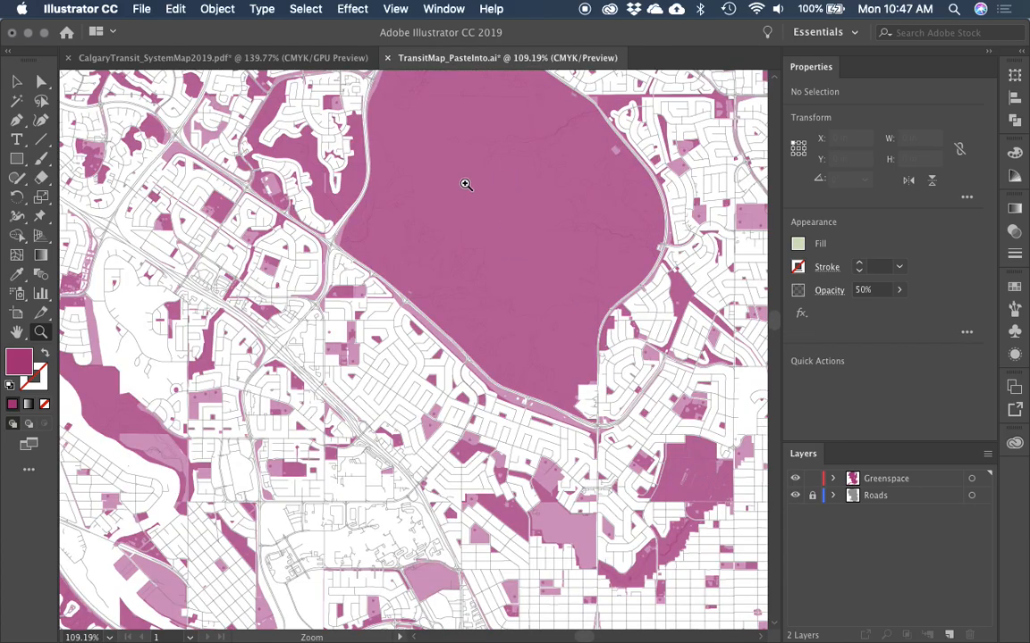
pyautogui.moveTo(361, 322); pyautogui.dragTo(608, 499)
pyautogui.moveTo(351, 232); pyautogui.dragTo(533, 272)
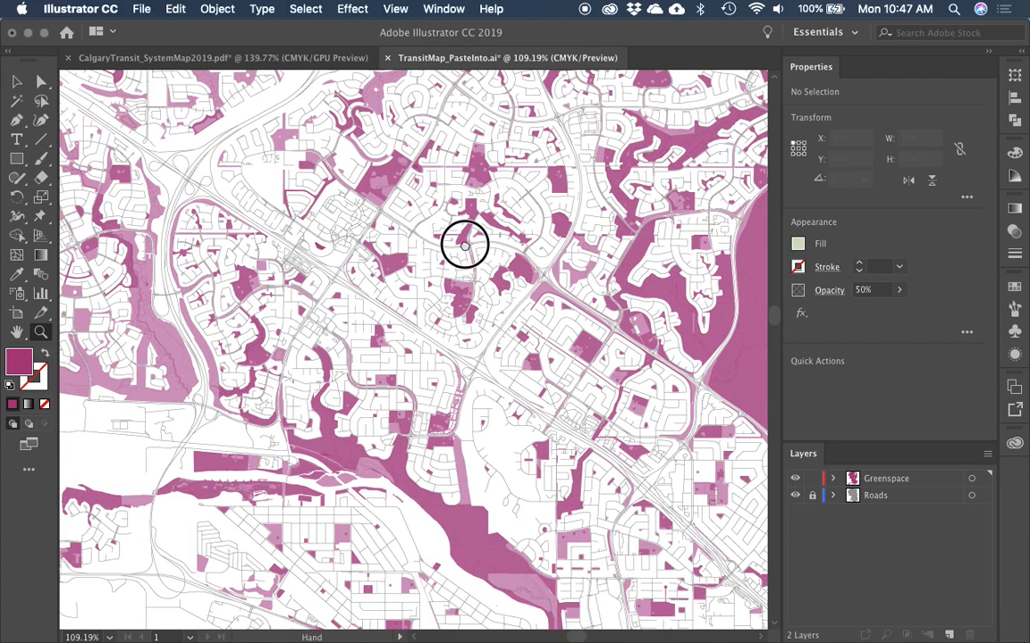
pyautogui.moveTo(464, 243); pyautogui.dragTo(478, 113)
pyautogui.moveTo(432, 317); pyautogui.dragTo(205, 226)
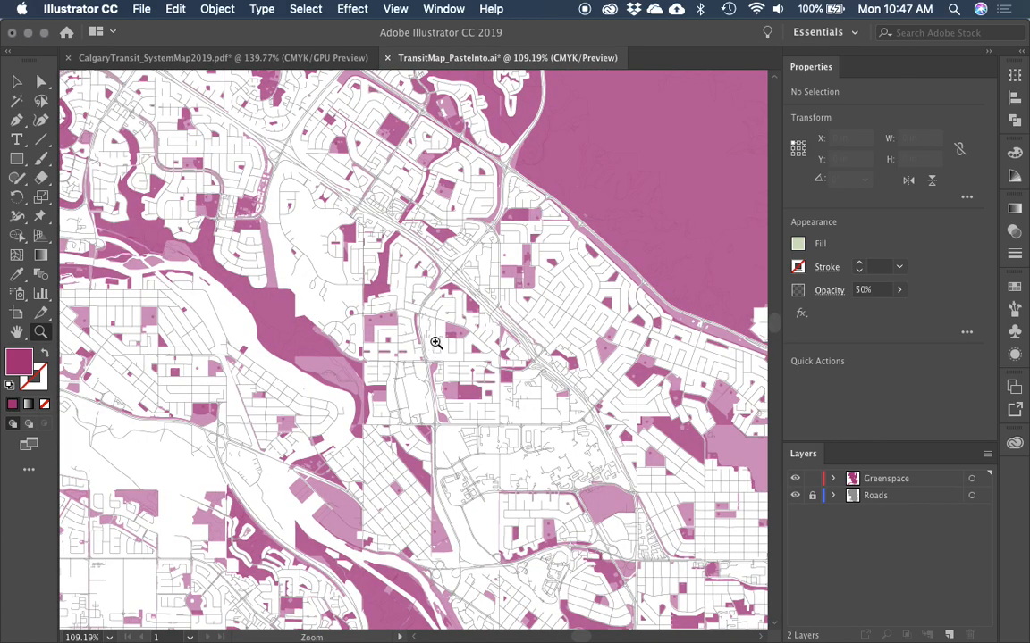
pyautogui.moveTo(466, 337); pyautogui.dragTo(413, 258)
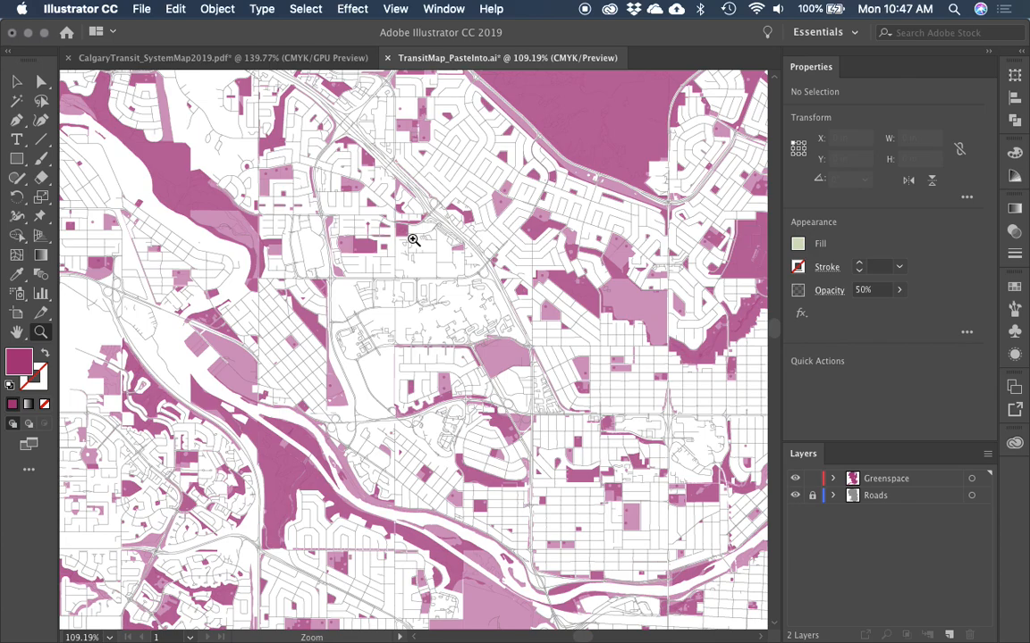
pyautogui.press('super+minus')
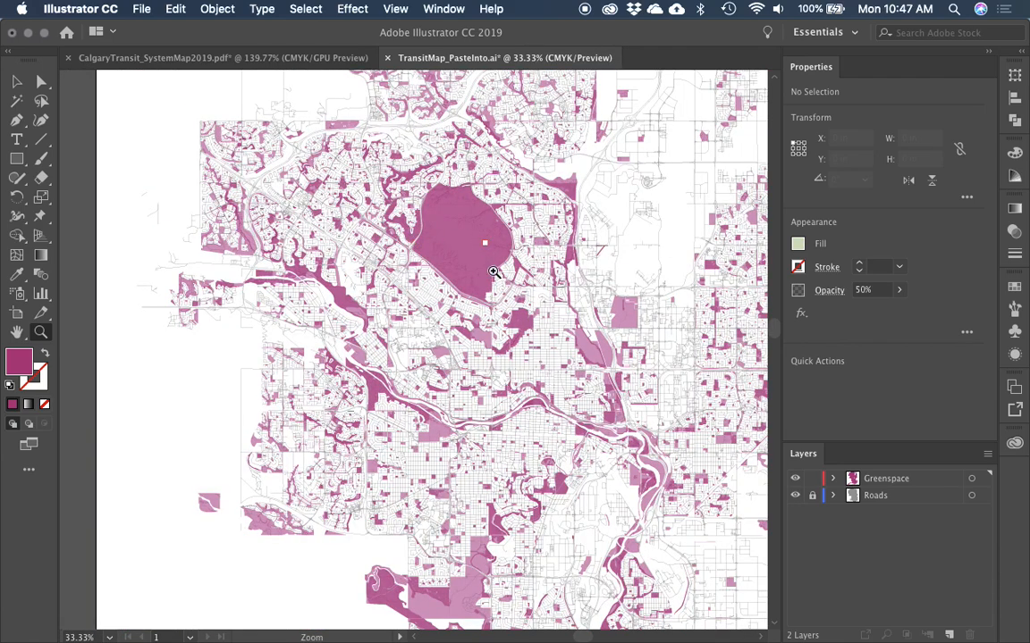
pyautogui.moveTo(494, 266); pyautogui.dragTo(408, 251)
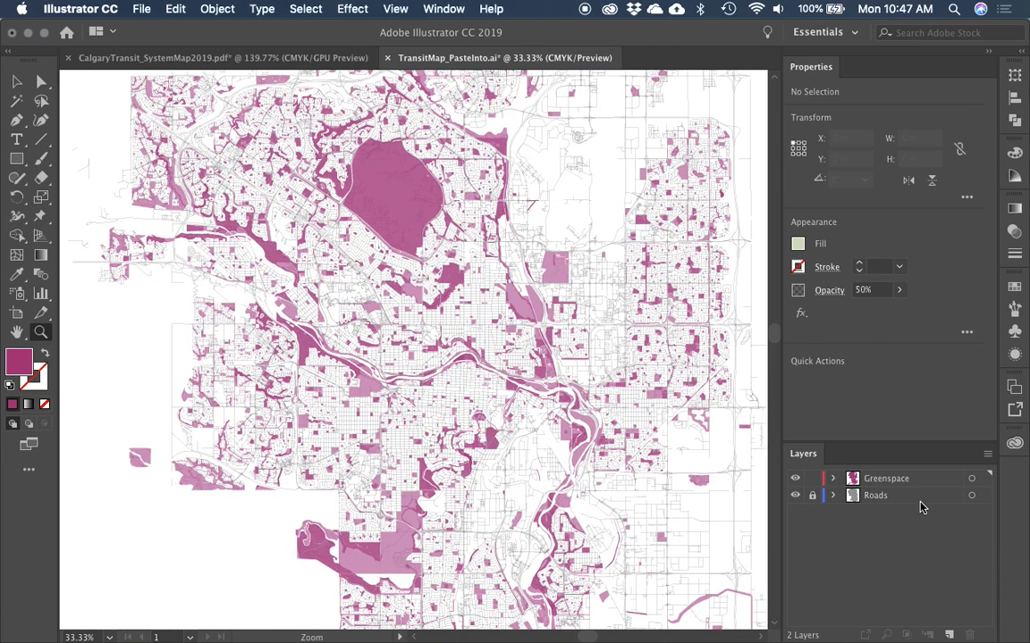
# Step: Set the opacity of all individual objects on the Greenspace layer to 100% and deselect them
pyautogui.press('v')
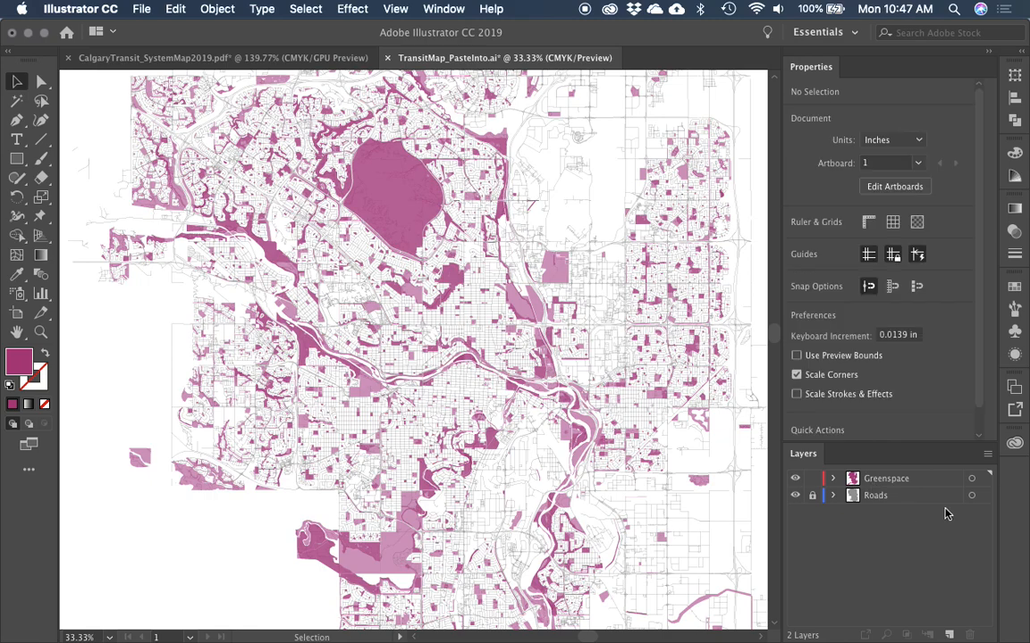
pyautogui.click(983, 479)
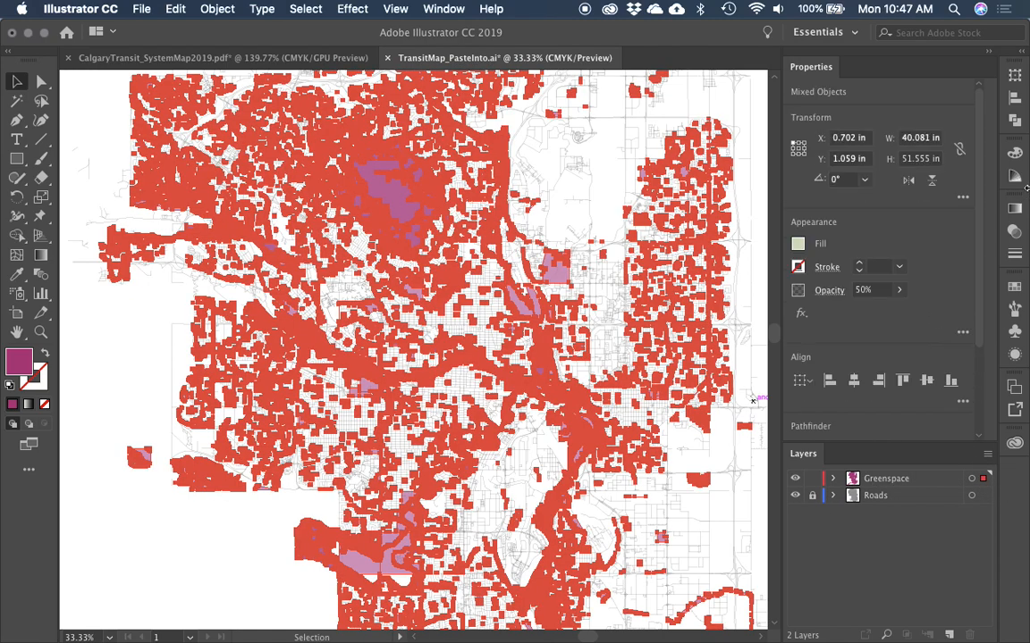
pyautogui.click(828, 290)
pyautogui.click(934, 225)
pyautogui.write('100')
pyautogui.press('Return')
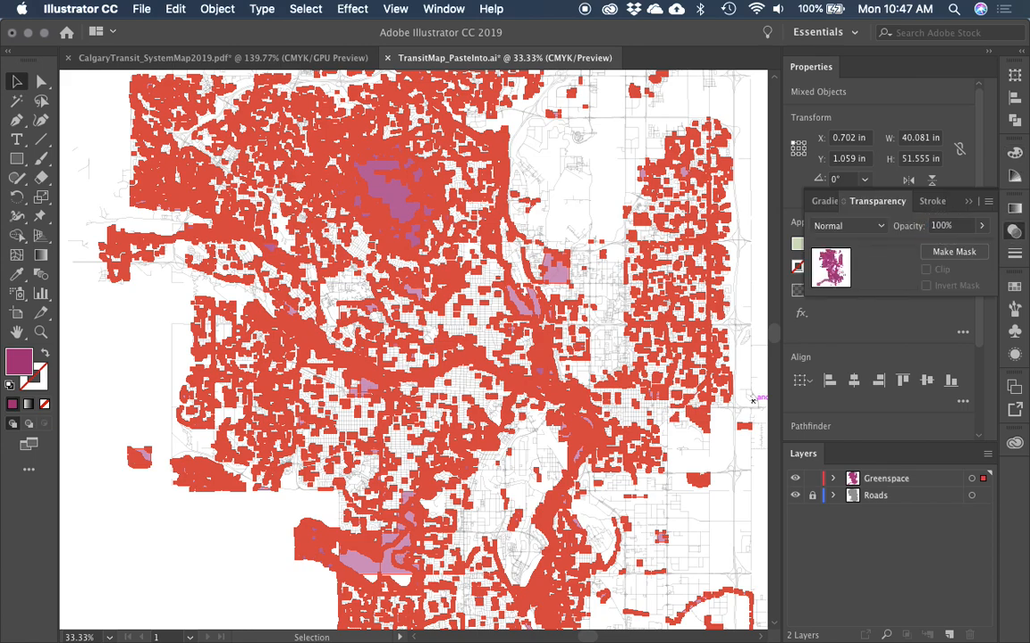
pyautogui.click(164, 510)
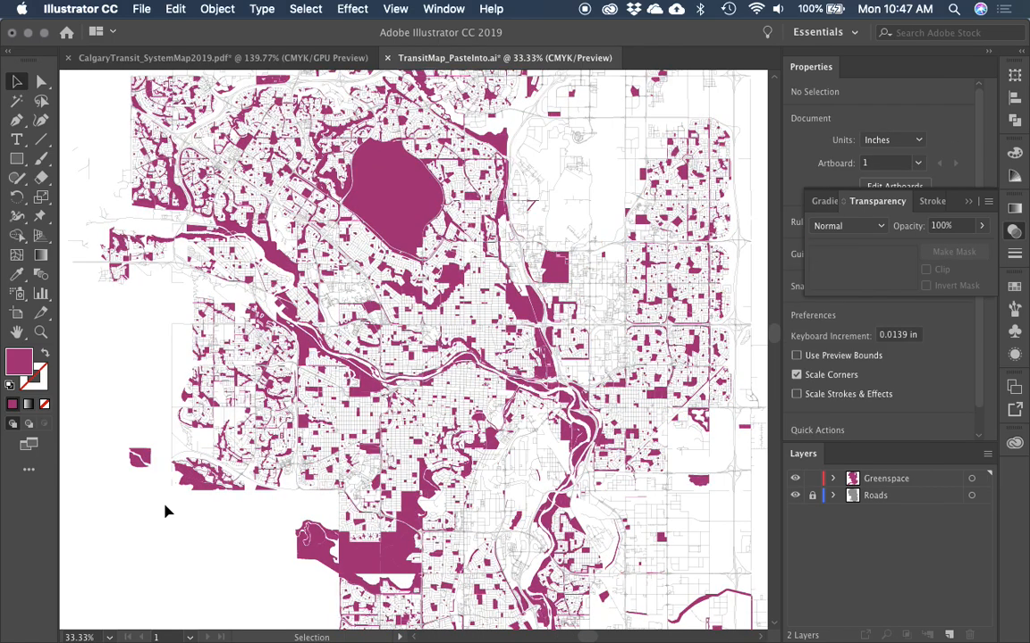
# Step: Target the Greenspace layer itself, set its opacity to 50%, and clear the selection
pyautogui.moveTo(321, 403); pyautogui.dragTo(327, 360)
pyautogui.moveTo(512, 386); pyautogui.dragTo(525, 421)
pyautogui.click(973, 480)
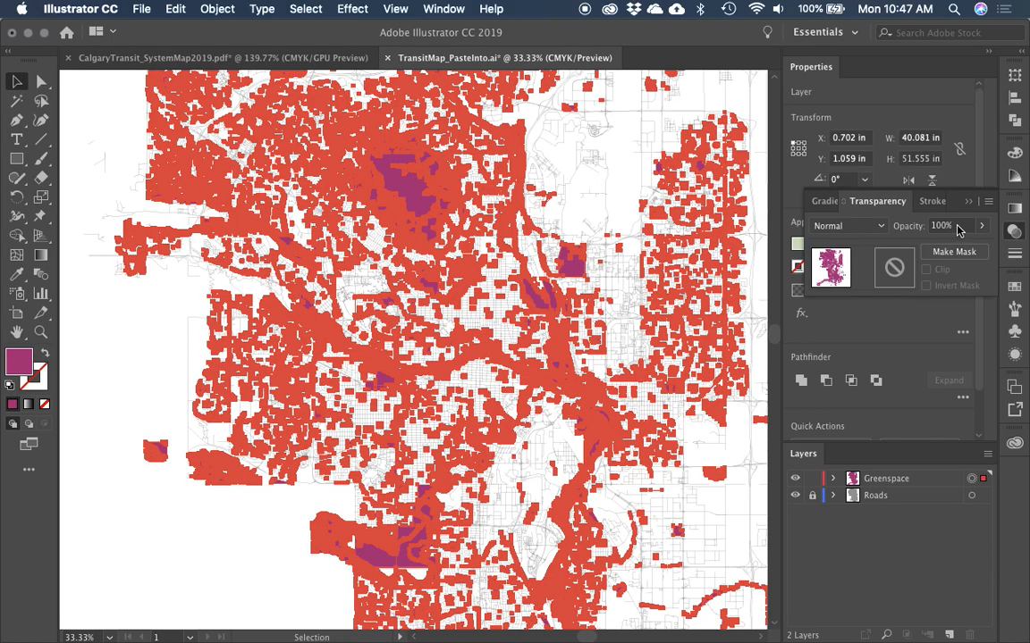
pyautogui.click(946, 228)
pyautogui.write('50')
pyautogui.press('Return')
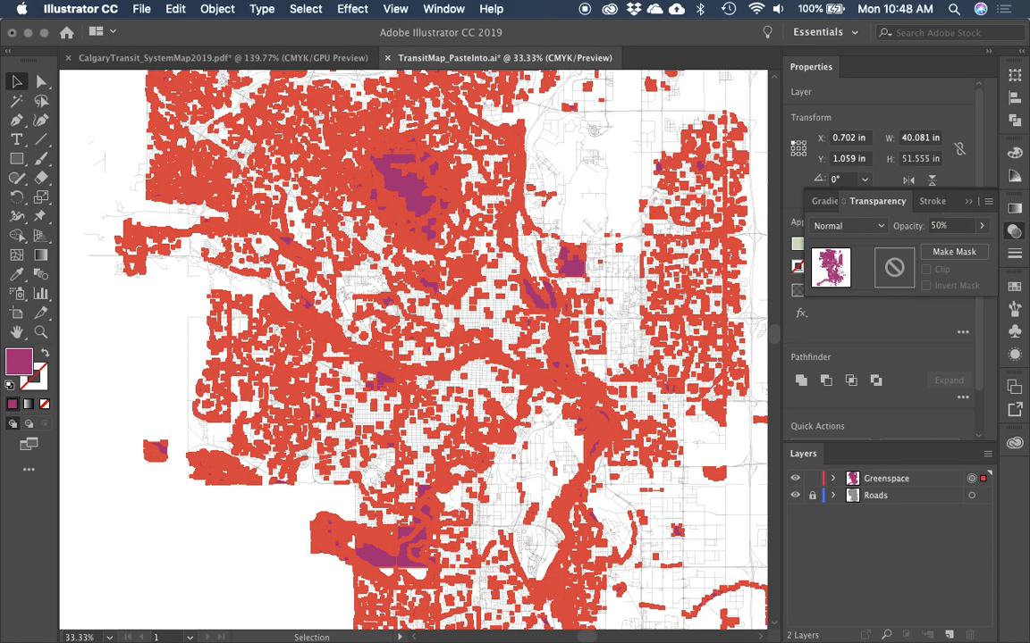
pyautogui.click(154, 488)
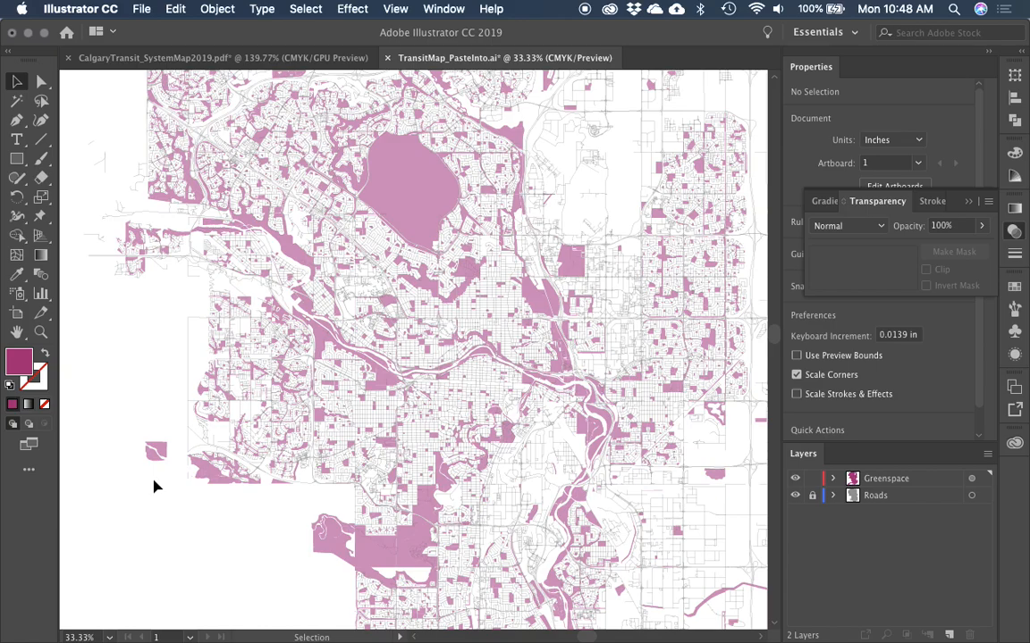
# Step: Examine the greenspace shapes in the map's southwest up close to check the layer-level transparency where they overlap
pyautogui.moveTo(581, 381); pyautogui.dragTo(642, 336)
pyautogui.moveTo(453, 419); pyautogui.dragTo(506, 315)
pyautogui.moveTo(414, 440); pyautogui.dragTo(418, 415)
pyautogui.press('z')
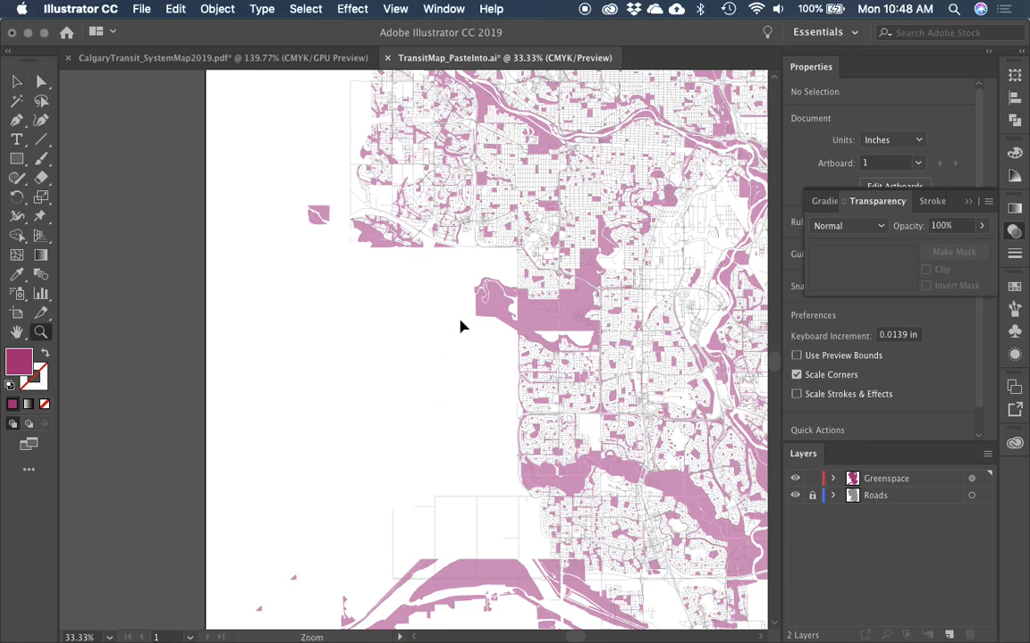
pyautogui.moveTo(424, 175); pyautogui.dragTo(569, 312)
pyautogui.moveTo(445, 344); pyautogui.dragTo(513, 483)
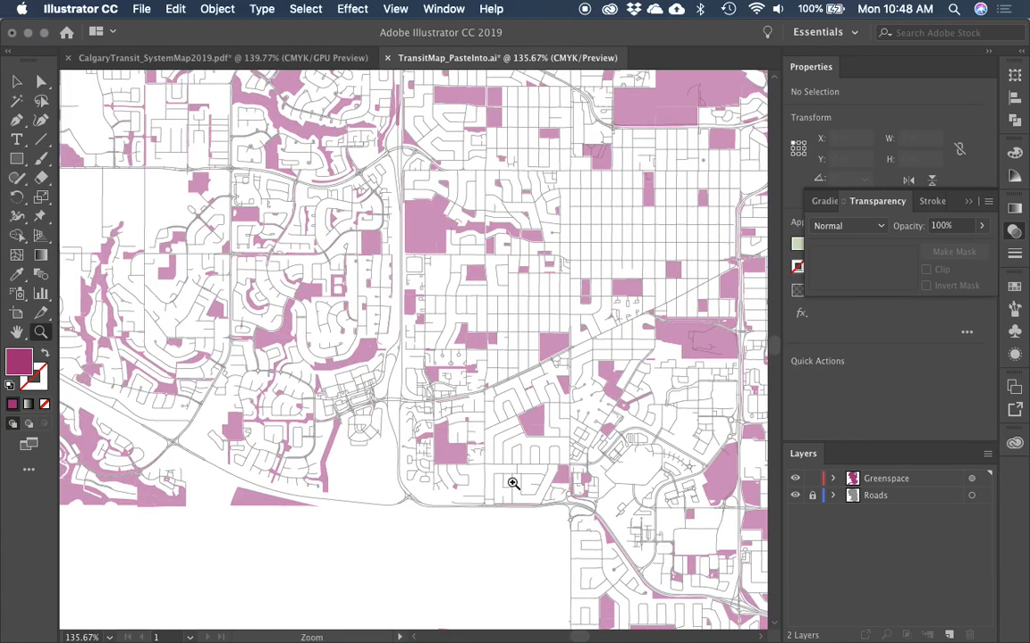
pyautogui.moveTo(333, 168); pyautogui.dragTo(547, 480)
# Step: Draw a test rectangle about 0.18 by 0.41 in across the park's lower edge on the Greenspace layer, and cut it
pyautogui.click(865, 479)
pyautogui.press('m')
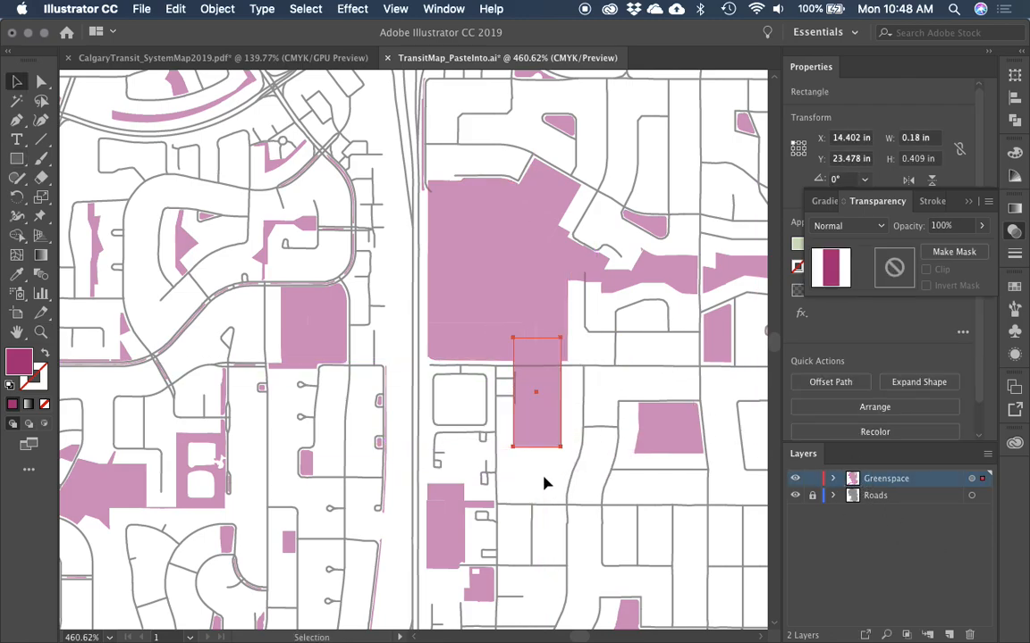
pyautogui.press('v')
pyautogui.click(544, 485)
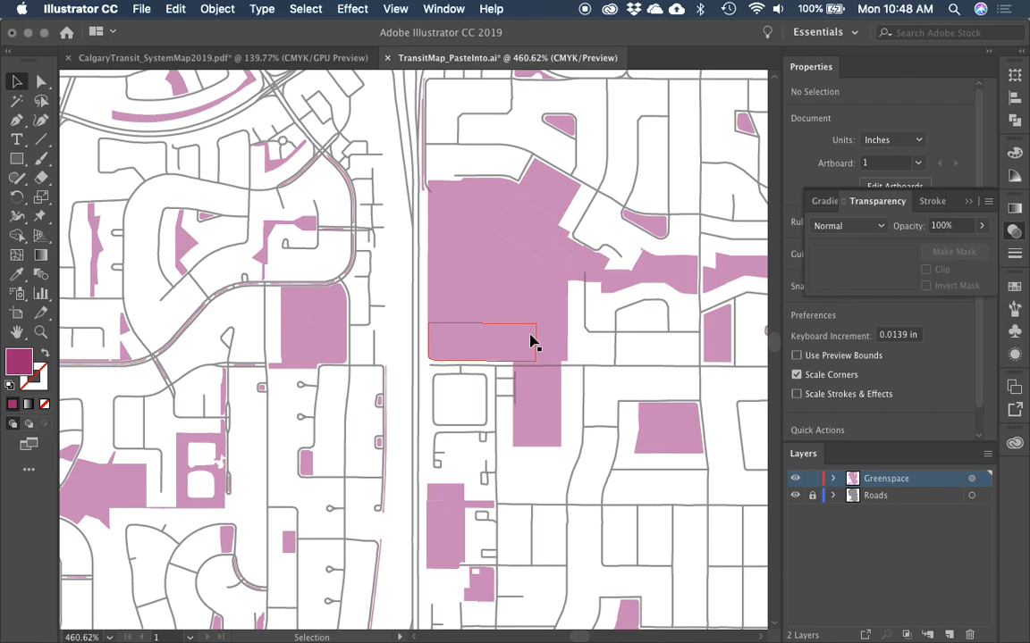
pyautogui.click(552, 393)
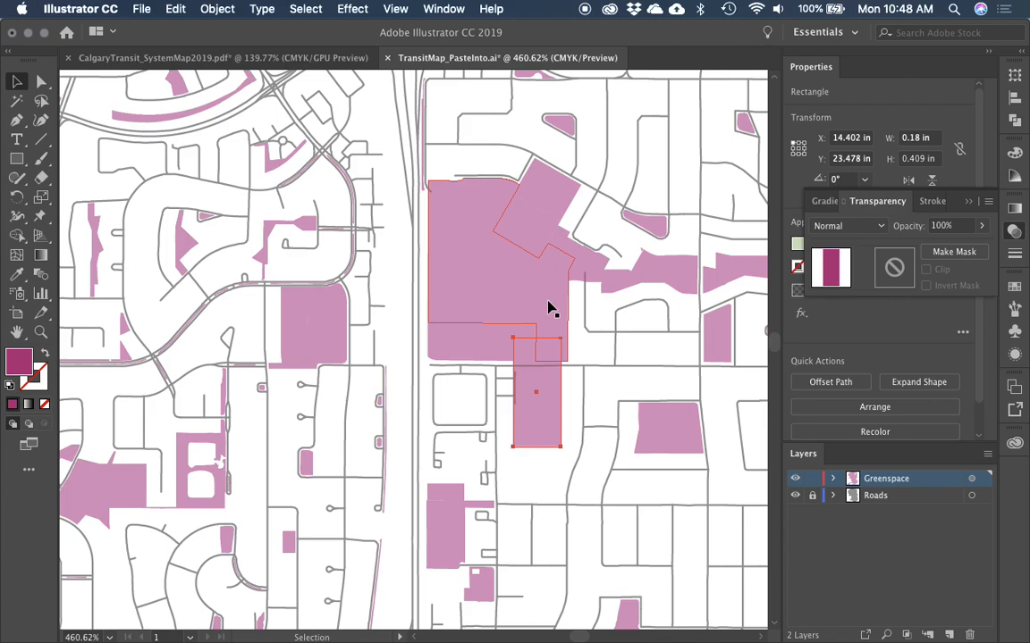
pyautogui.press('super+x')
# Step: Draw a circle about 3.56 in across on the Greenspace layer in the blank area west of the map
pyautogui.press('z')
pyautogui.click(395, 481)
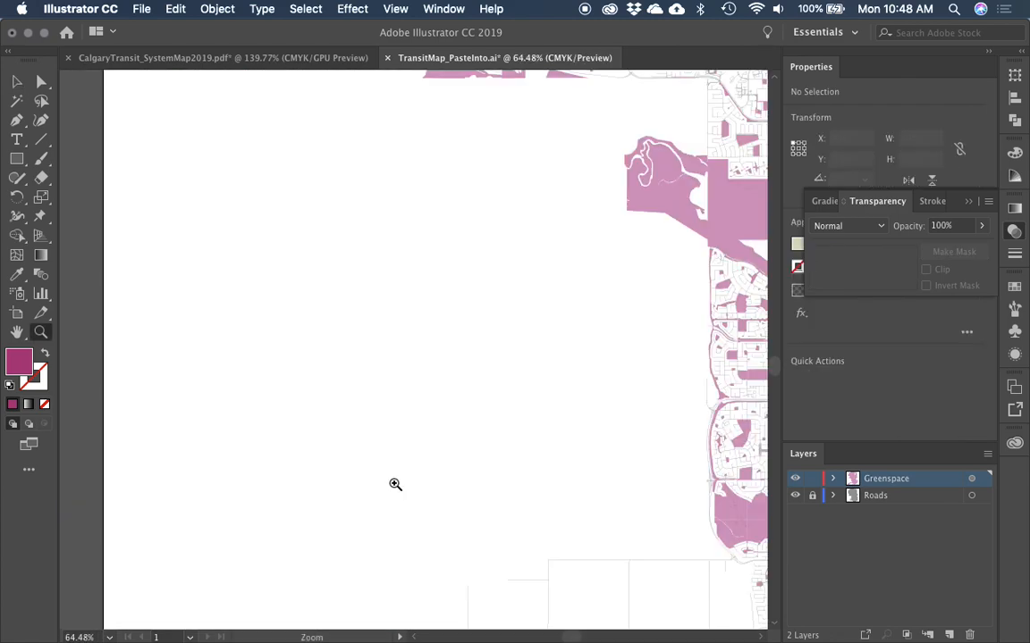
pyautogui.press('l')
pyautogui.moveTo(245, 291)
pyautogui.mouseDown()
pyautogui.moveTo(322, 382)
pyautogui.moveTo(318, 338)
pyautogui.moveTo(317, 351)
pyautogui.moveTo(363, 384)
pyautogui.moveTo(329, 338)
pyautogui.moveTo(395, 403)
pyautogui.mouseUp()
pyautogui.press('v')
pyautogui.click(344, 390)
pyautogui.press('e')
pyautogui.press('v')
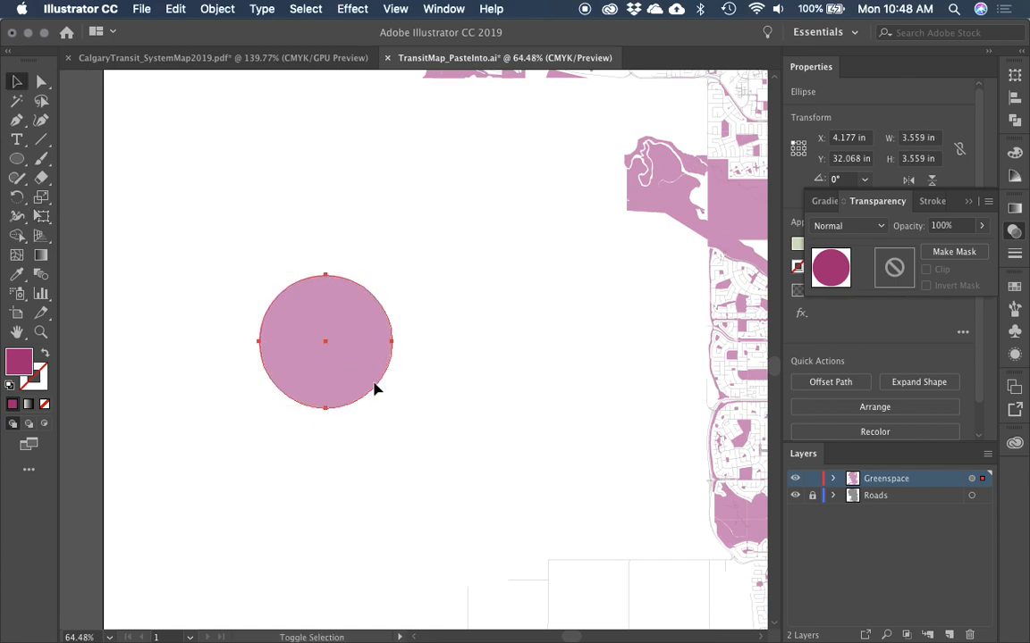
# Step: Swap the circle's fill and stroke, set the stroke weight to 14 pt, and deselect it
pyautogui.hotkey('shift', 'x')
pyautogui.click(1013, 254)
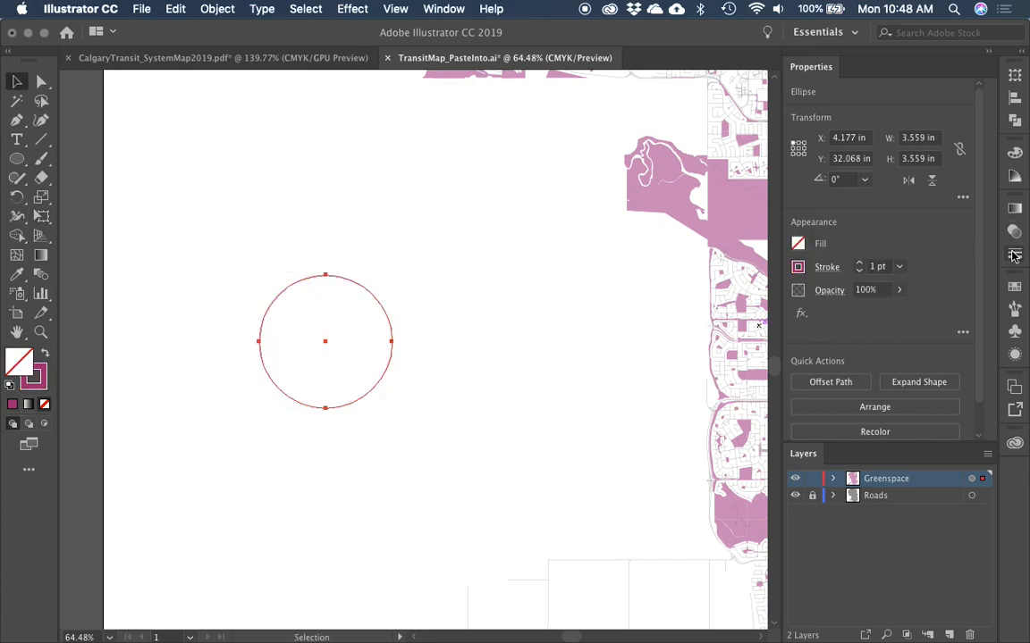
pyautogui.click(868, 226)
pyautogui.click(869, 226)
pyautogui.click(868, 225)
pyautogui.click(869, 226)
pyautogui.click(869, 225)
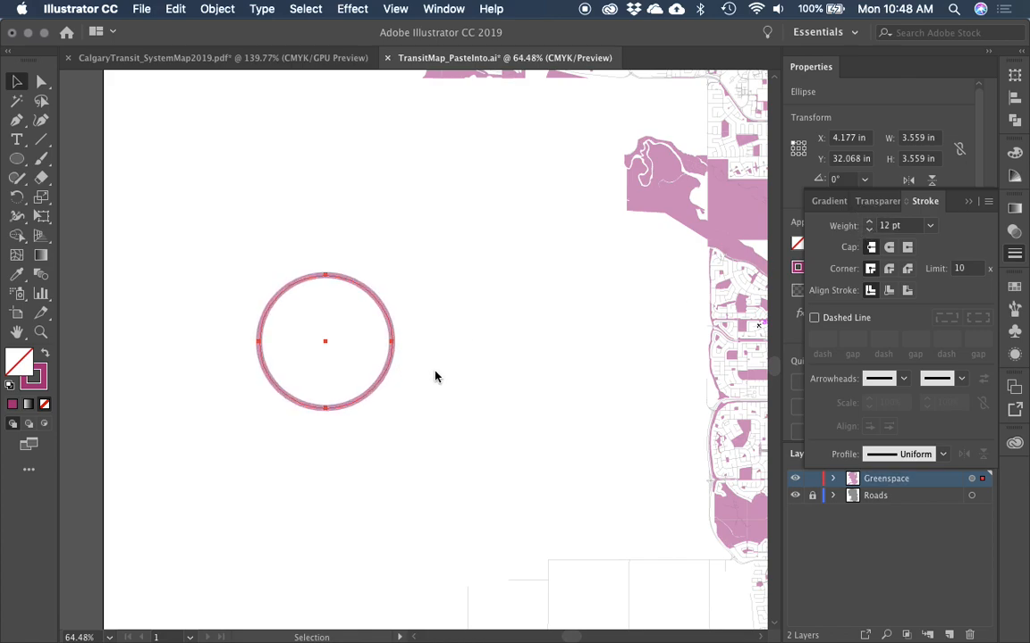
pyautogui.click(413, 372)
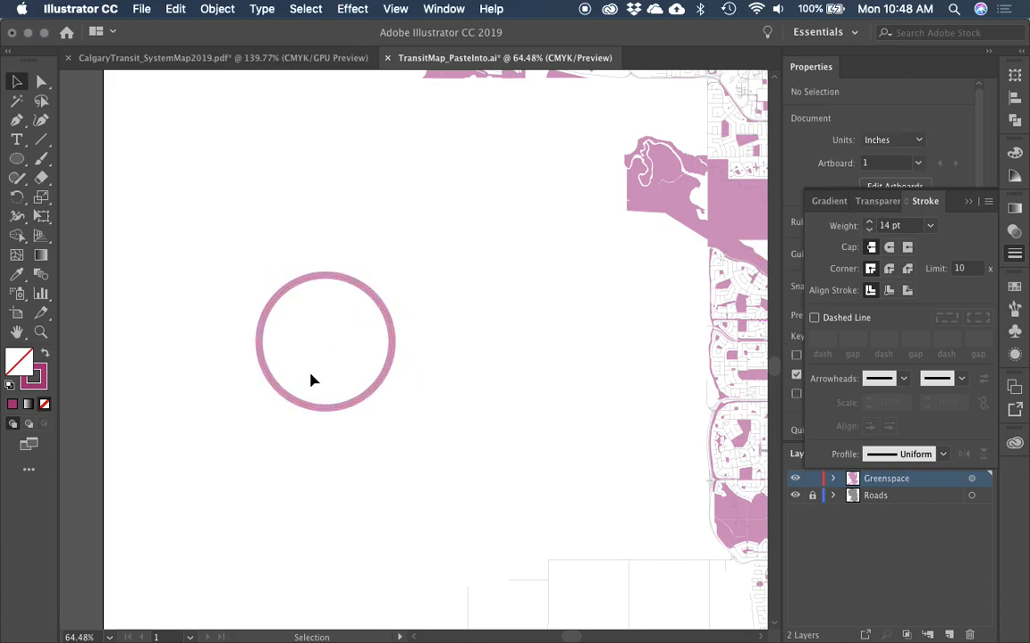
# Step: Draw a leaf shape about 1.26 by 1.78 in freehand with the Pencil tool inside the circle, and close its open ends
pyautogui.press('n')
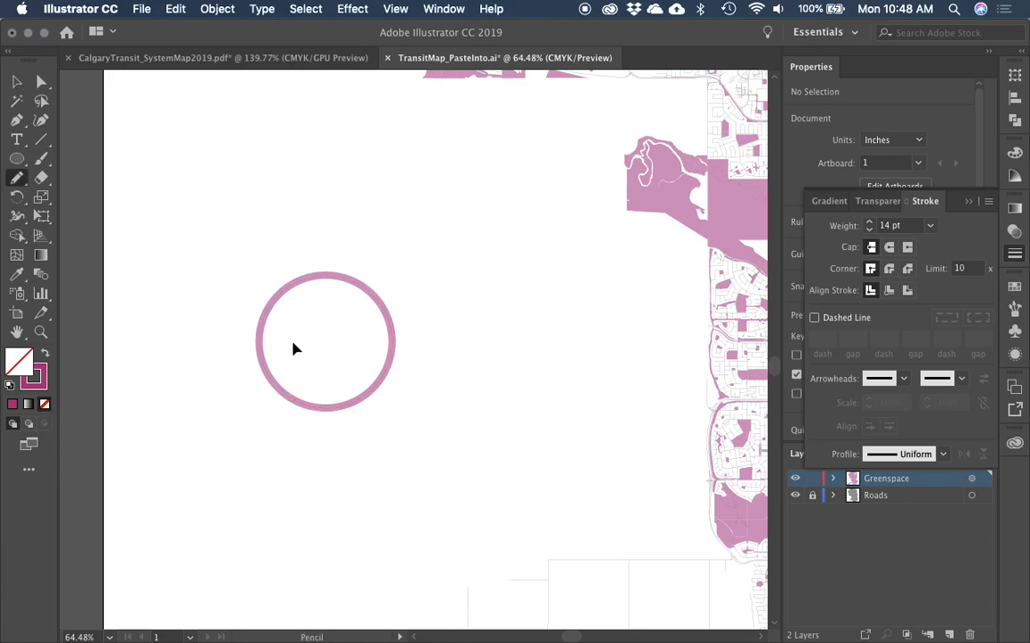
pyautogui.moveTo(335, 292)
pyautogui.mouseDown()
pyautogui.moveTo(305, 313)
pyautogui.moveTo(300, 336)
pyautogui.moveTo(327, 357)
pyautogui.moveTo(344, 340)
pyautogui.moveTo(348, 289)
pyautogui.mouseUp()
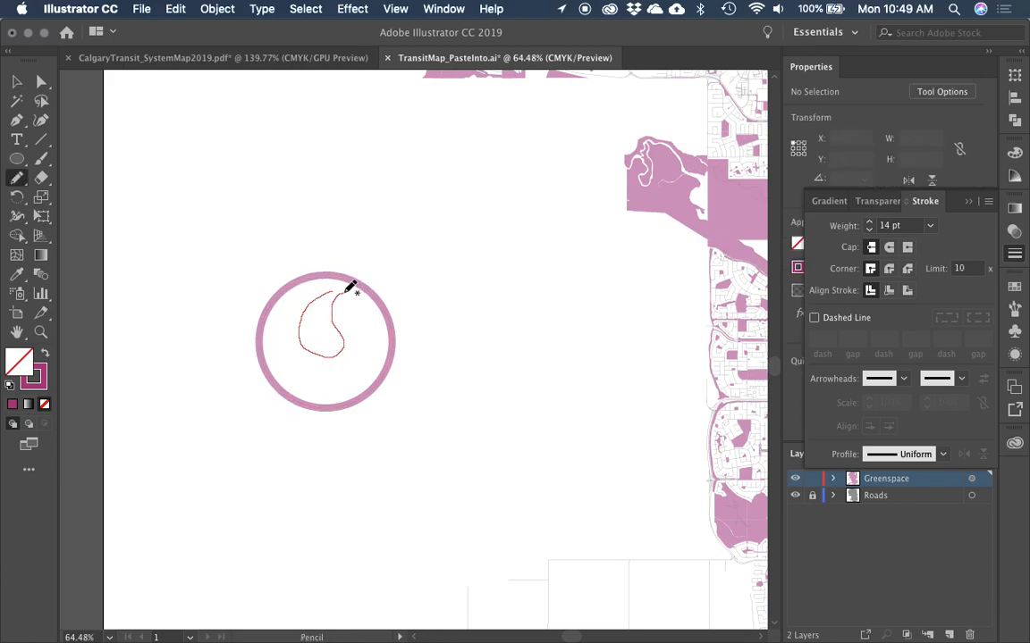
pyautogui.press('v')
pyautogui.click(336, 334)
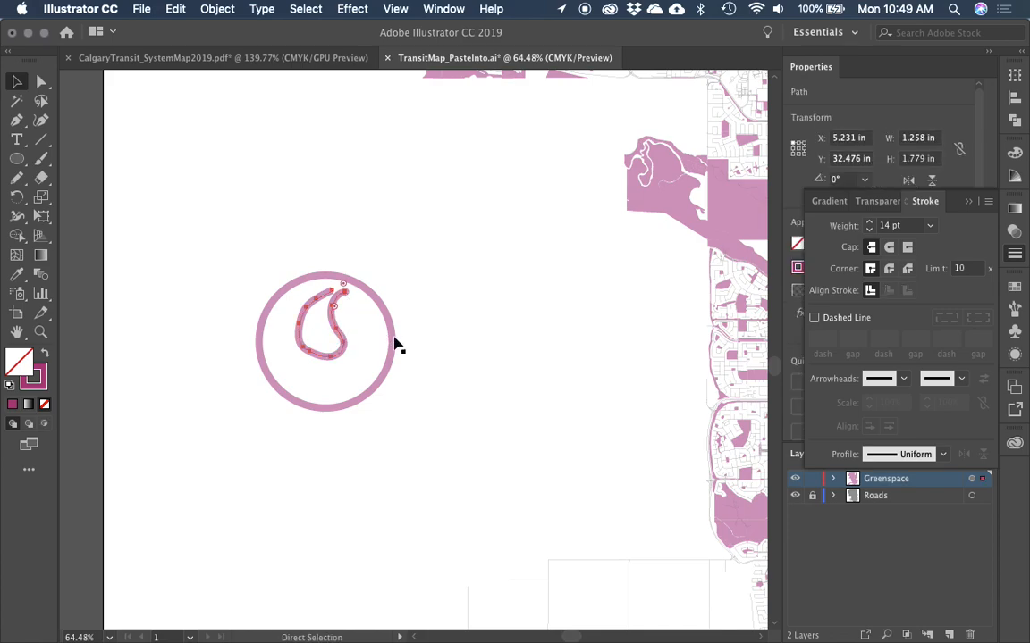
pyautogui.click(357, 306)
pyautogui.click(340, 291)
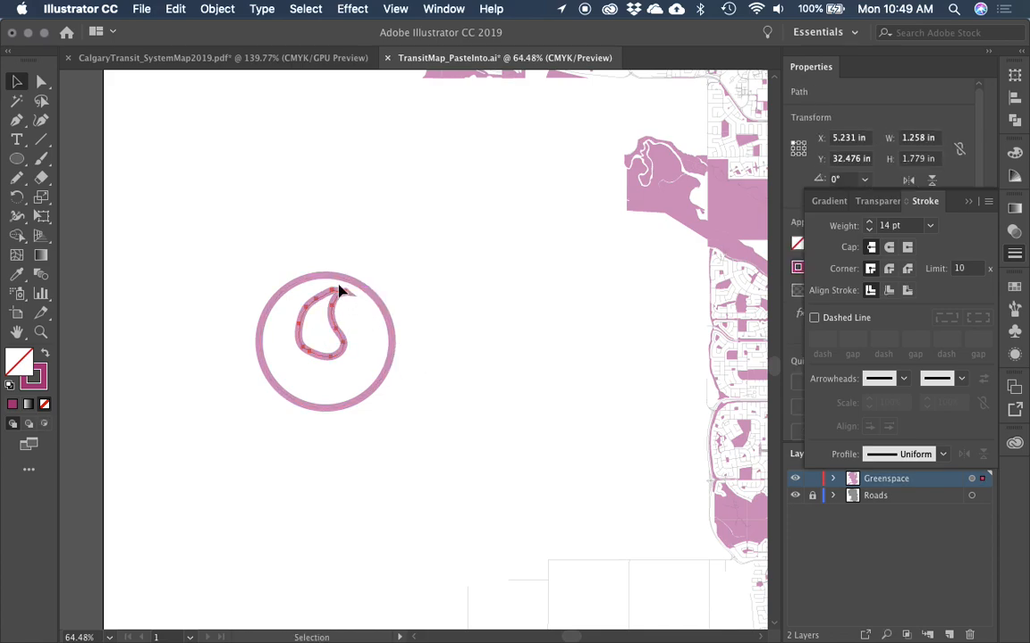
# Step: Simplify the leaf path with 63% curve precision, and give its stroke round caps and round corners
pyautogui.click(226, 7)
pyautogui.moveTo(299, 351)
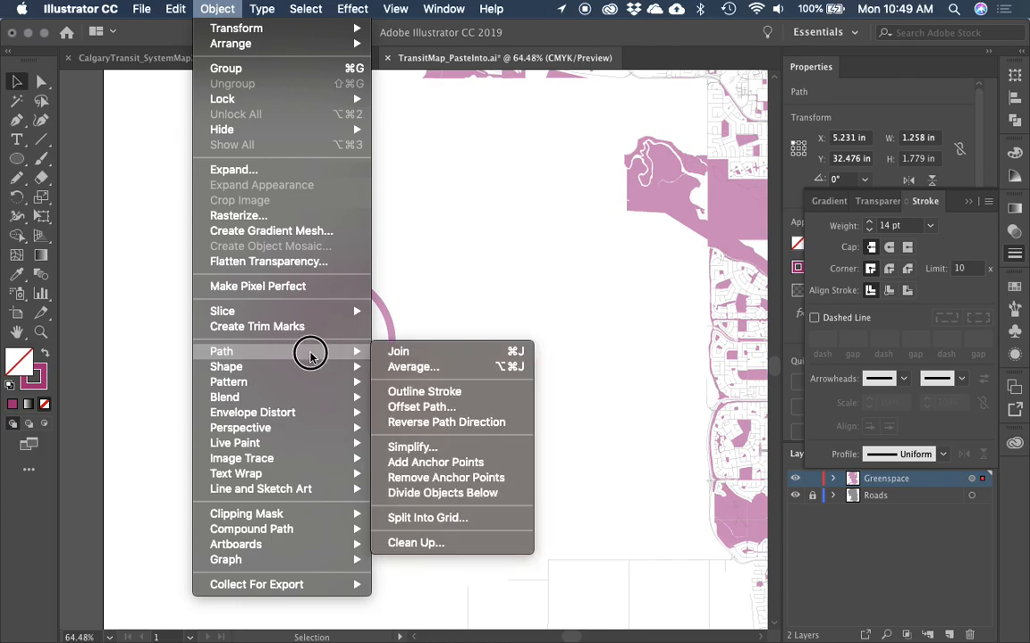
pyautogui.click(411, 447)
pyautogui.click(134, 279)
pyautogui.moveTo(272, 69); pyautogui.dragTo(606, 116)
pyautogui.moveTo(611, 174); pyautogui.dragTo(626, 184)
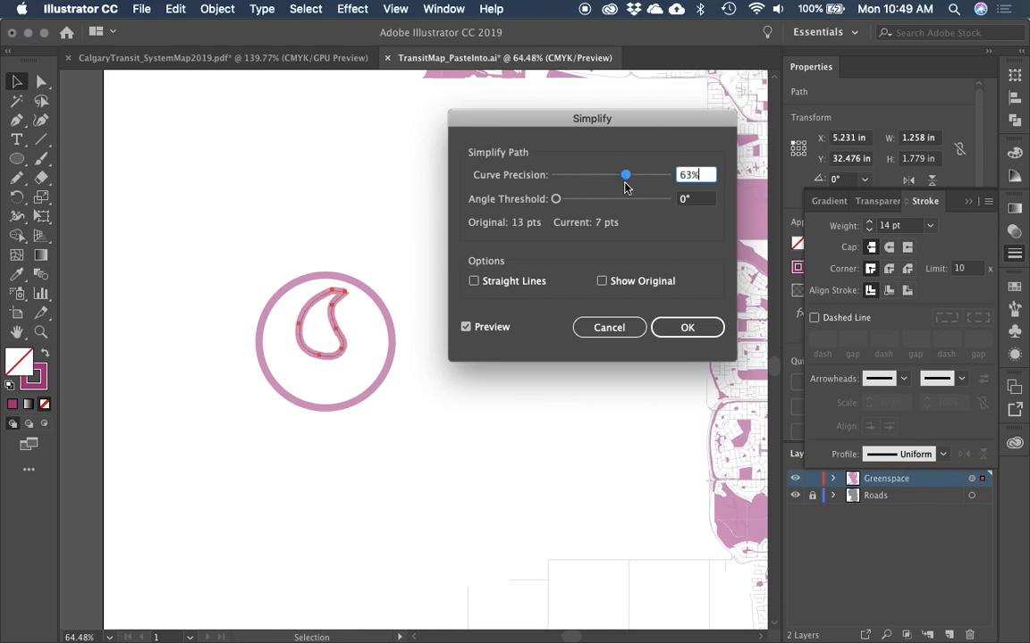
pyautogui.click(675, 327)
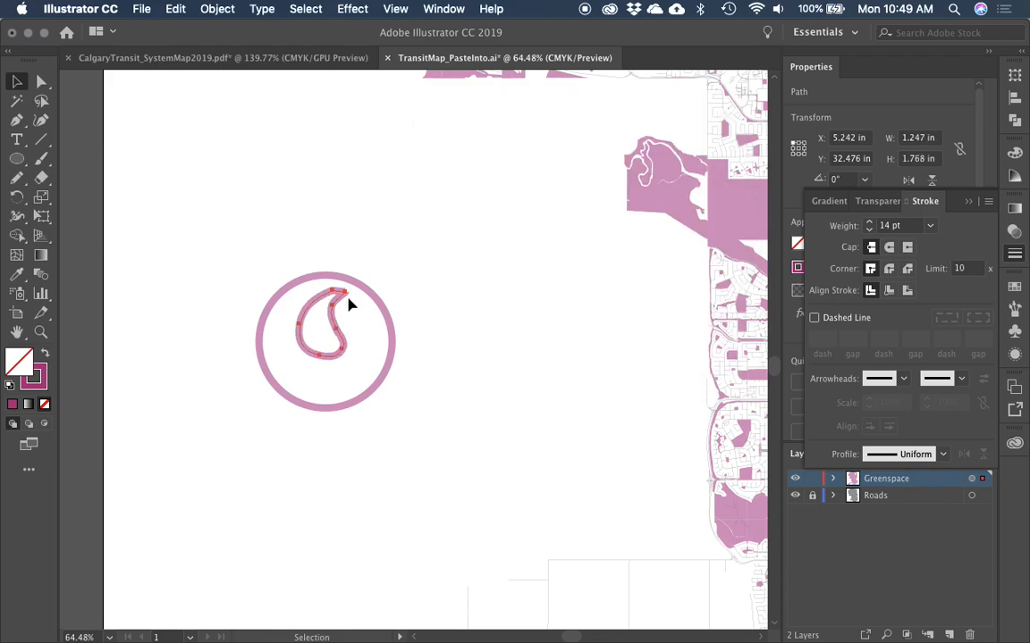
pyautogui.click(888, 268)
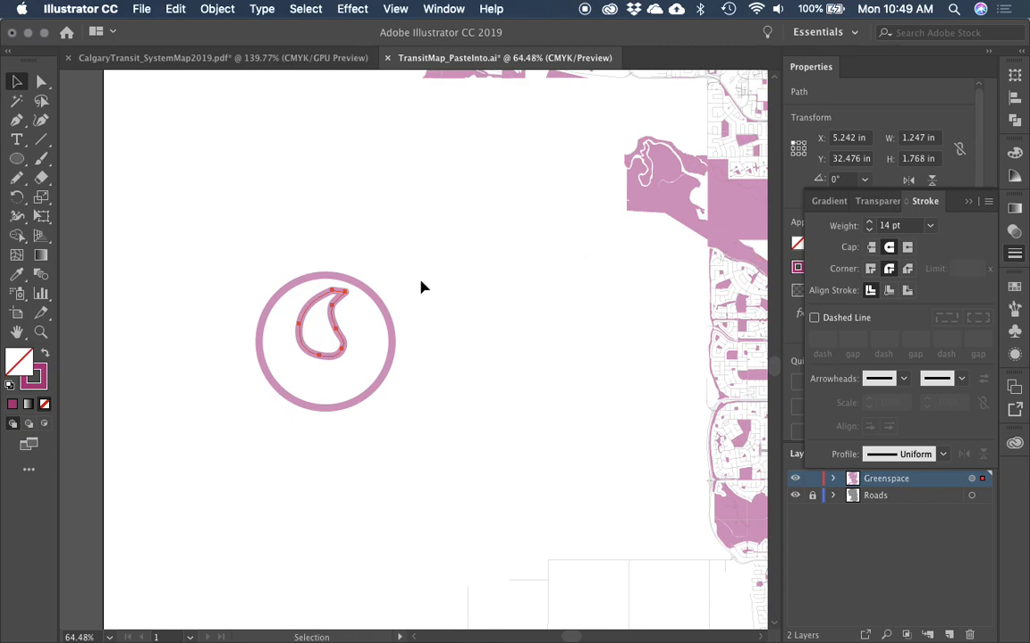
pyautogui.click(354, 359)
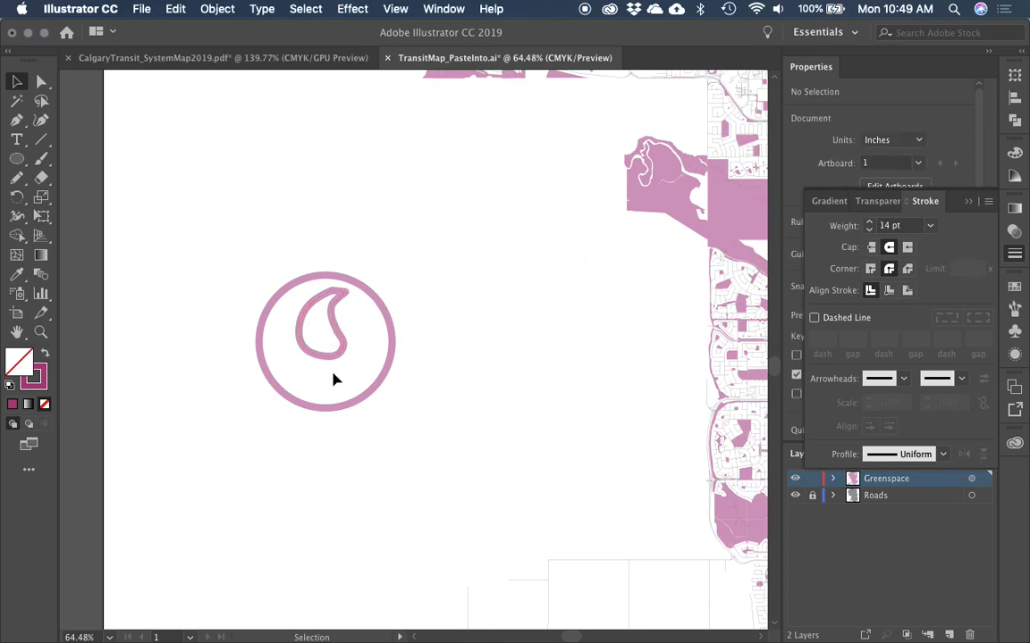
# Step: Swap the leaf's stroke and fill, enlarge it to about 1.67 in wide inside the circle, and deselect it
pyautogui.press('p')
pyautogui.press('v')
pyautogui.click(338, 357)
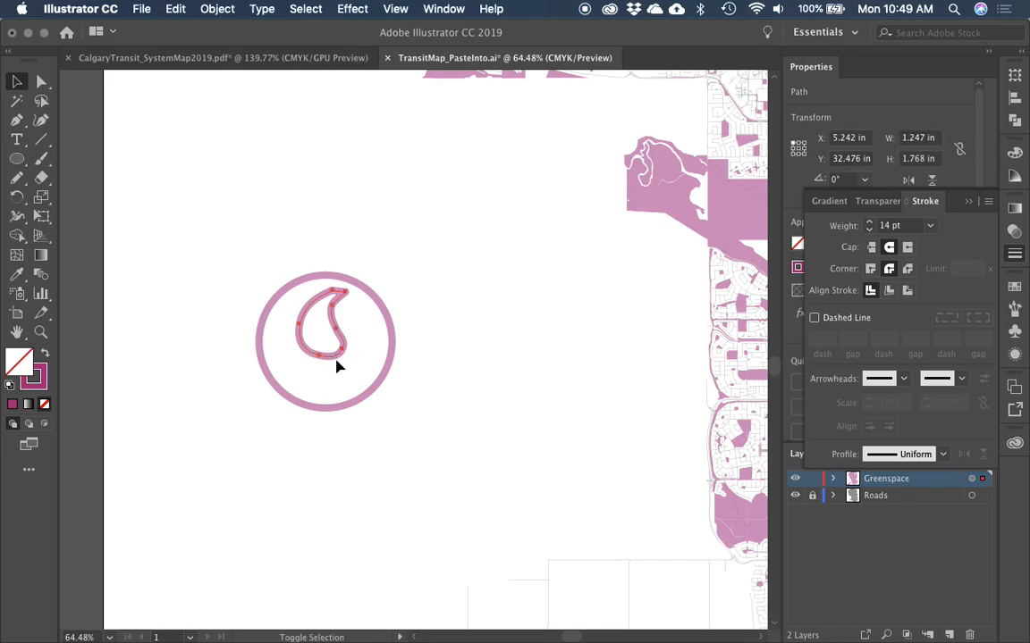
pyautogui.hotkey('shift', 'x')
pyautogui.moveTo(334, 349)
pyautogui.mouseDown()
pyautogui.moveTo(373, 387)
pyautogui.moveTo(329, 360)
pyautogui.mouseUp()
pyautogui.press('e')
pyautogui.press('v')
pyautogui.click(450, 366)
pyautogui.press('p')
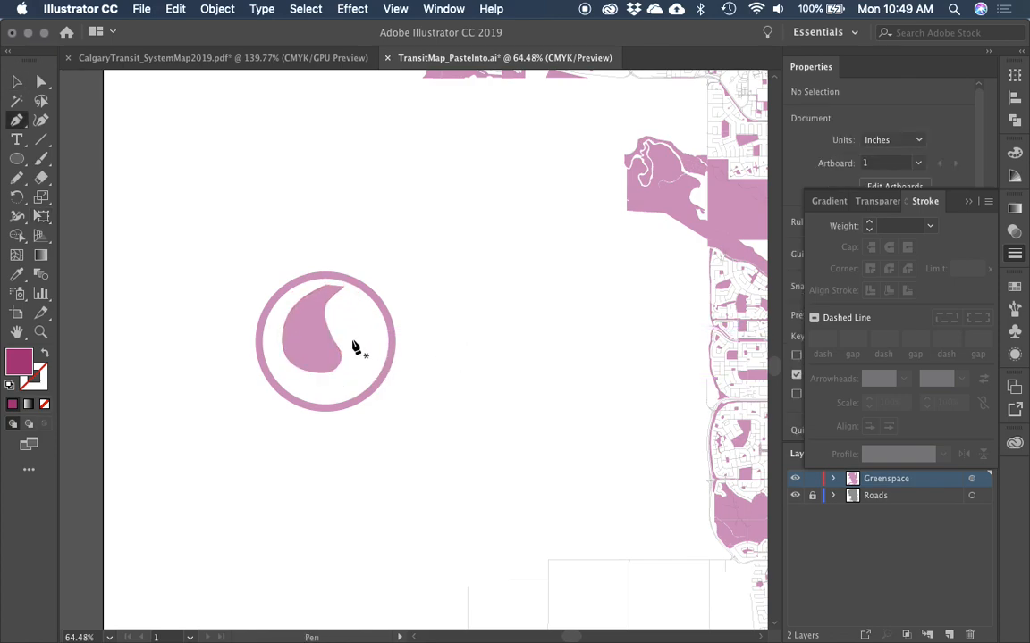
pyautogui.click(309, 340)
pyautogui.moveTo(334, 392); pyautogui.dragTo(360, 412)
pyautogui.press('v')
pyautogui.click(340, 403)
pyautogui.keyDown('shift'); pyautogui.click(336, 391); pyautogui.keyUp('shift')
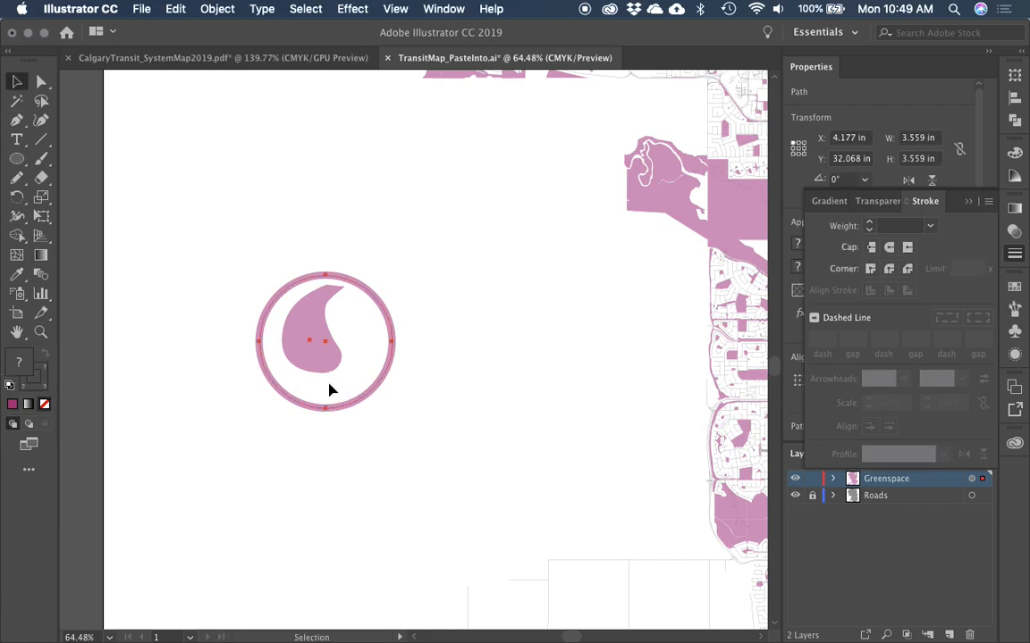
pyautogui.click(332, 383)
pyautogui.click(329, 365)
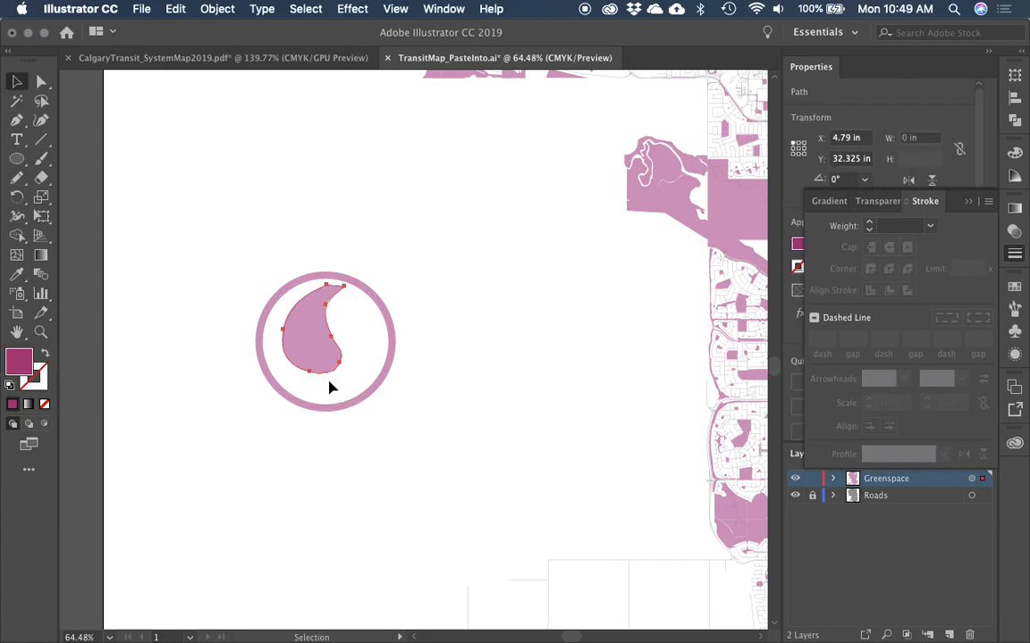
pyautogui.click(330, 389)
# Step: Draw a curved stem about 0.42 by 1.22 in down from the leaf with the Pen tool, and give it a 3 pt stroke
pyautogui.press('p')
pyautogui.moveTo(309, 347); pyautogui.dragTo(338, 407)
pyautogui.press('v')
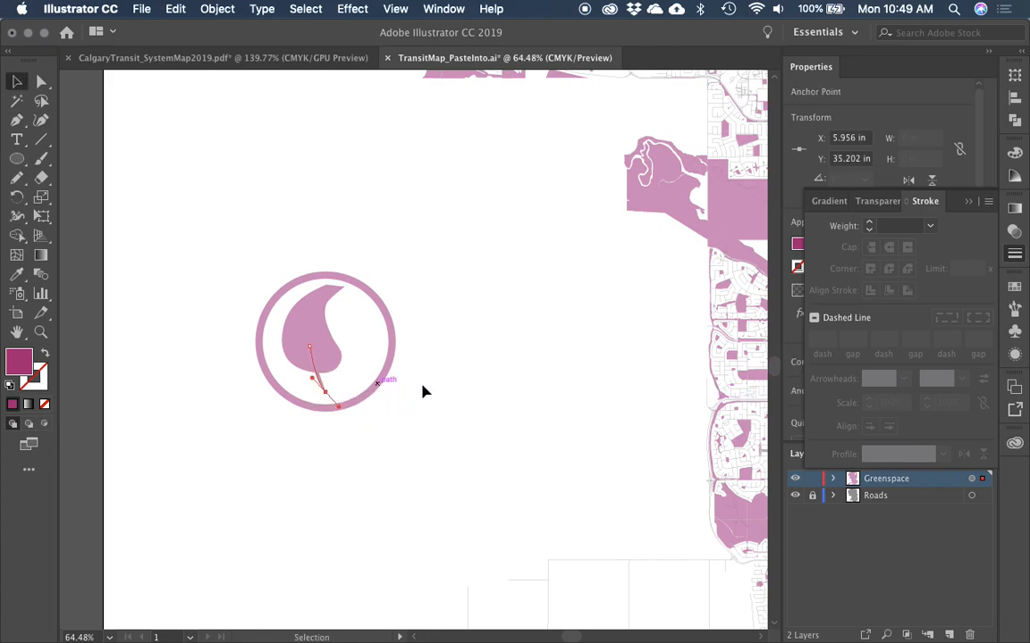
pyautogui.click(896, 226)
pyautogui.write('3')
pyautogui.press('Return')
pyautogui.click(475, 418)
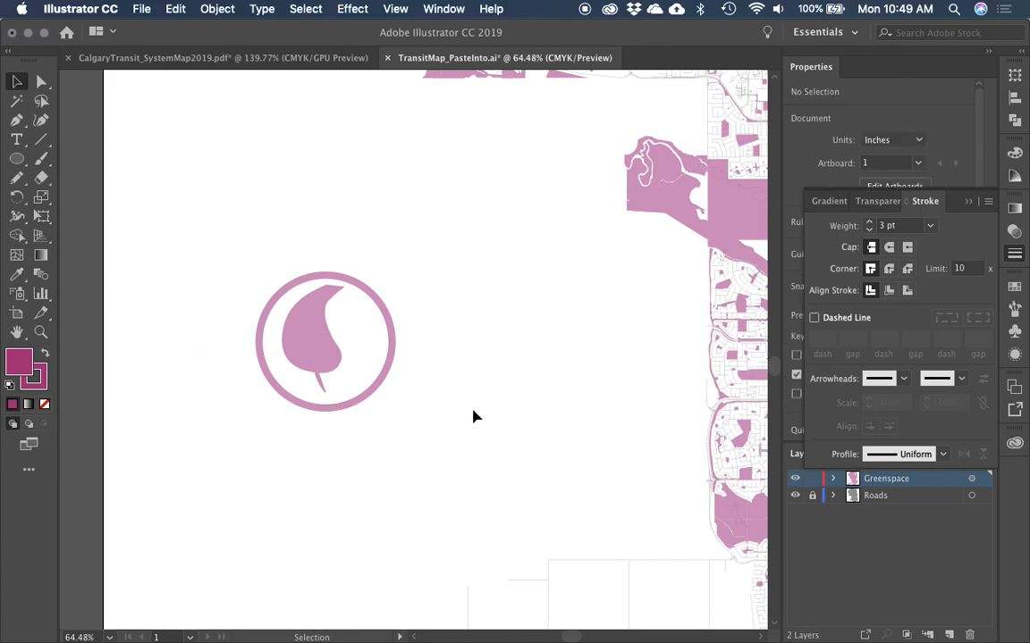
# Step: Remove the stem's fill and raise its stroke weight to 7 pt
pyautogui.click(325, 389)
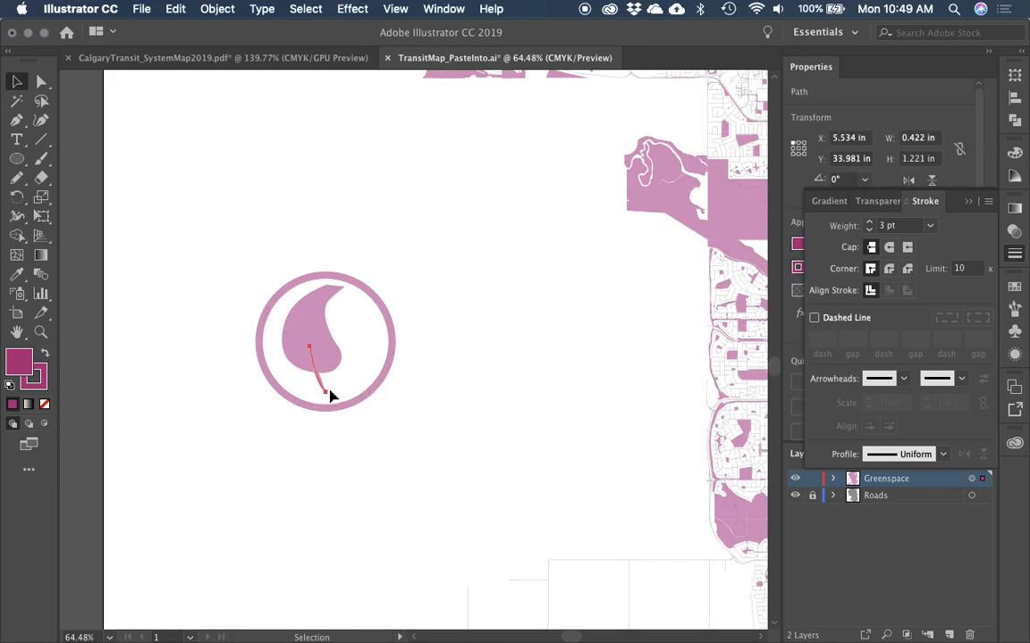
pyautogui.press('/')
pyautogui.click(324, 394)
pyautogui.click(322, 386)
pyautogui.click(869, 224)
pyautogui.click(870, 223)
pyautogui.click(870, 223)
pyautogui.click(870, 224)
pyautogui.click(869, 223)
pyautogui.click(870, 223)
pyautogui.click(870, 224)
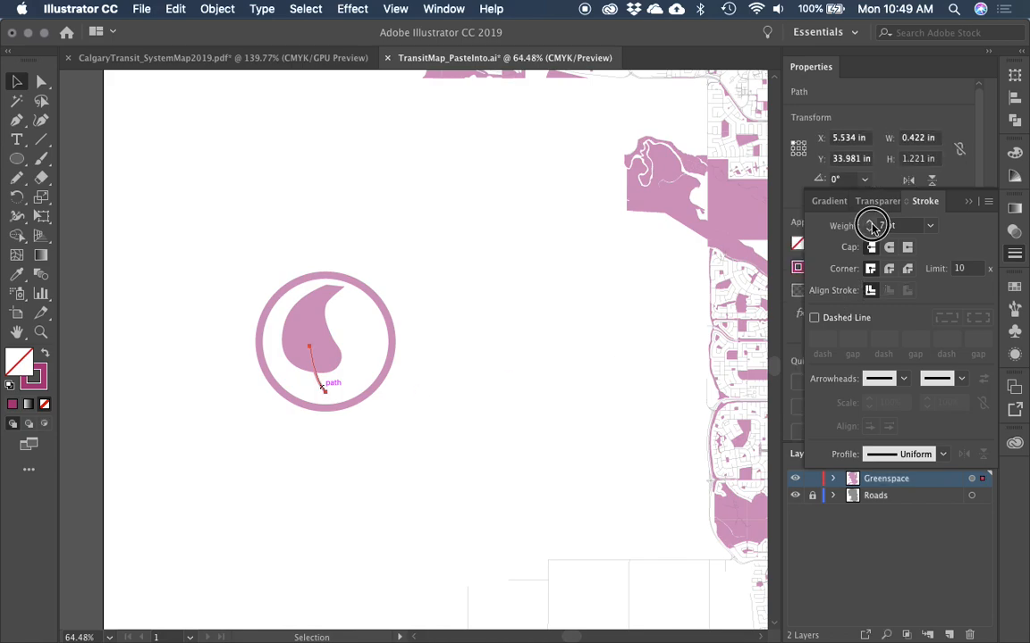
# Step: Move the leaf and stem together about 0.12 in right and 0.10 in down within the circle, and deselect them
pyautogui.click(330, 355)
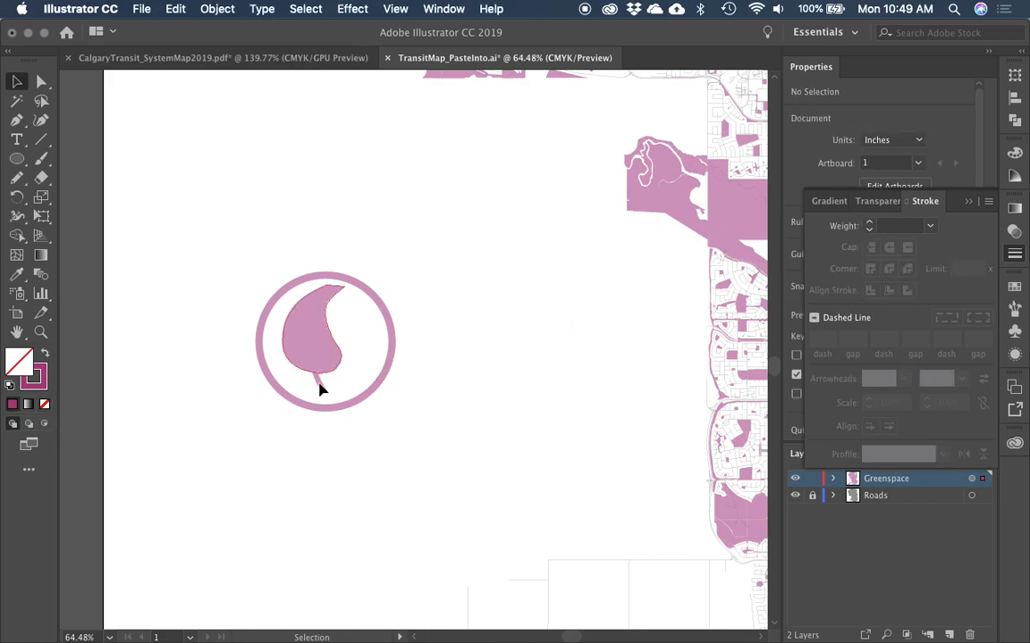
pyautogui.moveTo(321, 385); pyautogui.dragTo(327, 396)
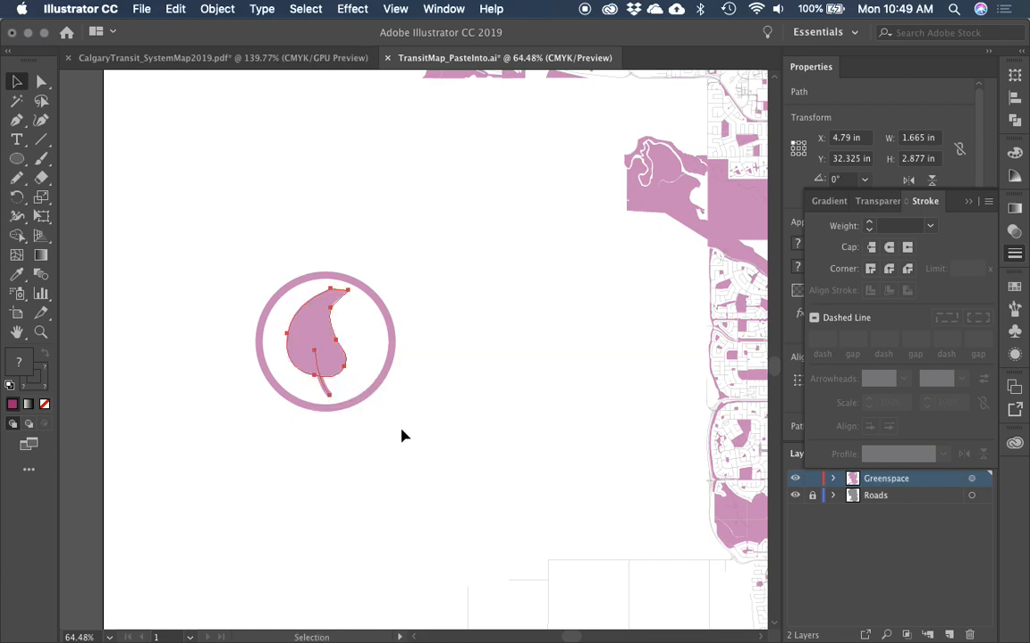
pyautogui.click(417, 440)
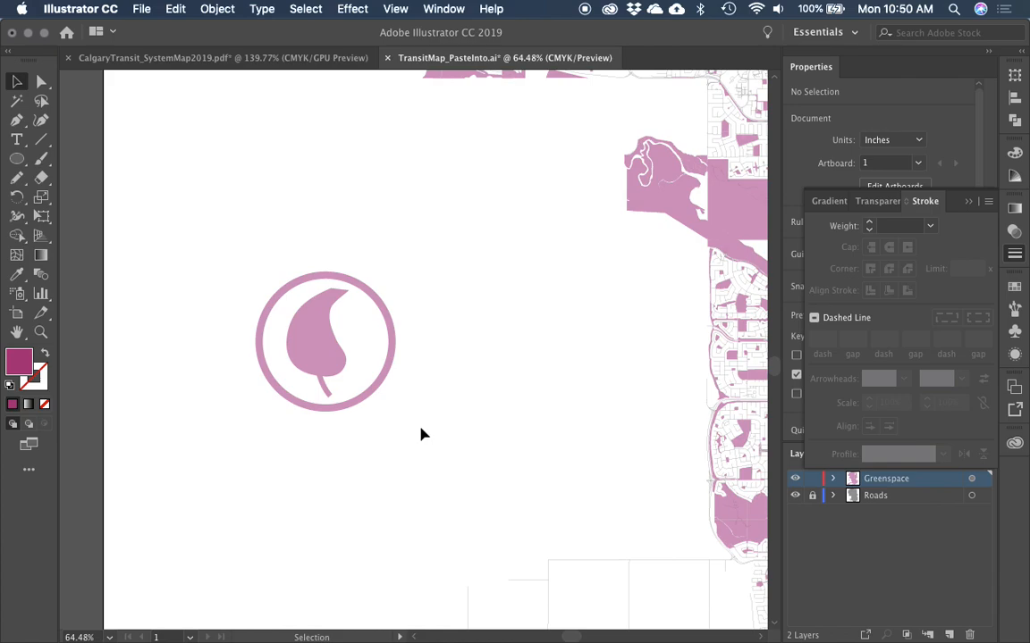
pyautogui.press('m')
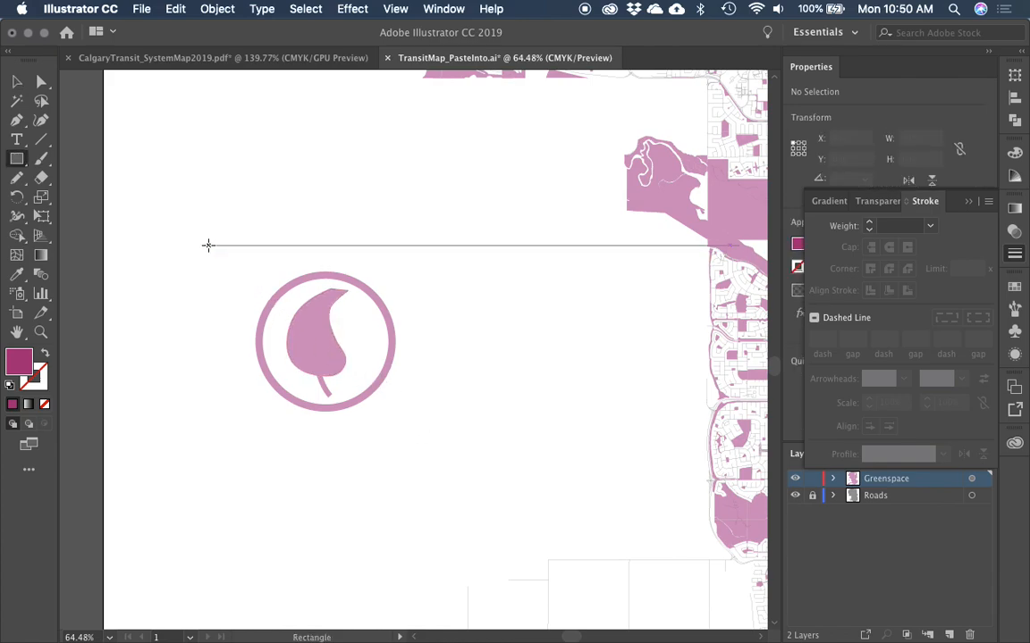
pyautogui.press('v')
pyautogui.moveTo(199, 353); pyautogui.dragTo(494, 382)
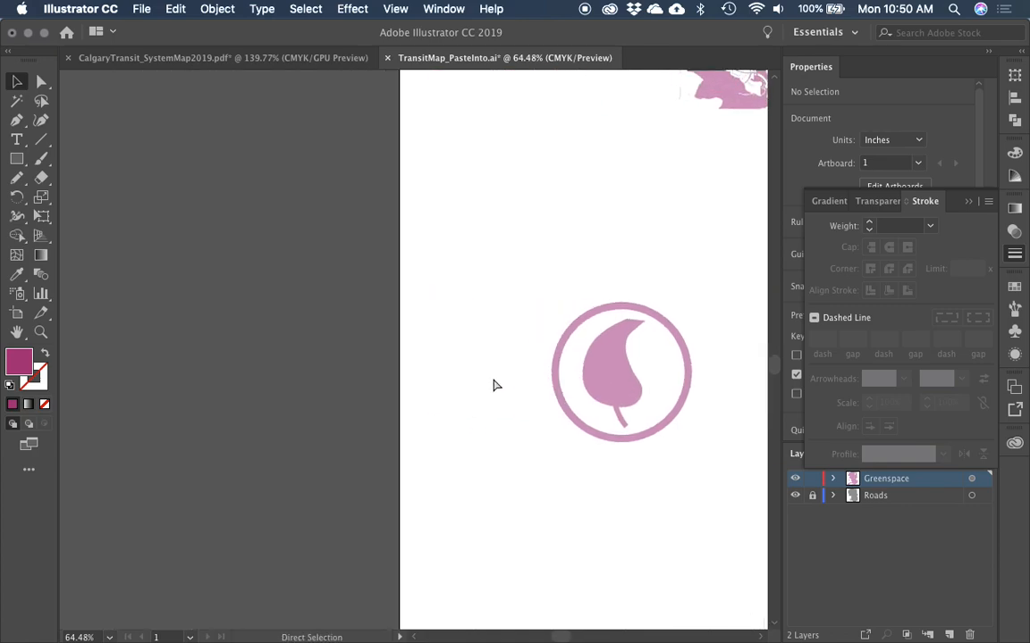
pyautogui.press('super+minus')
pyautogui.press('super+minus')
pyautogui.moveTo(372, 350); pyautogui.dragTo(405, 346)
pyautogui.press('m')
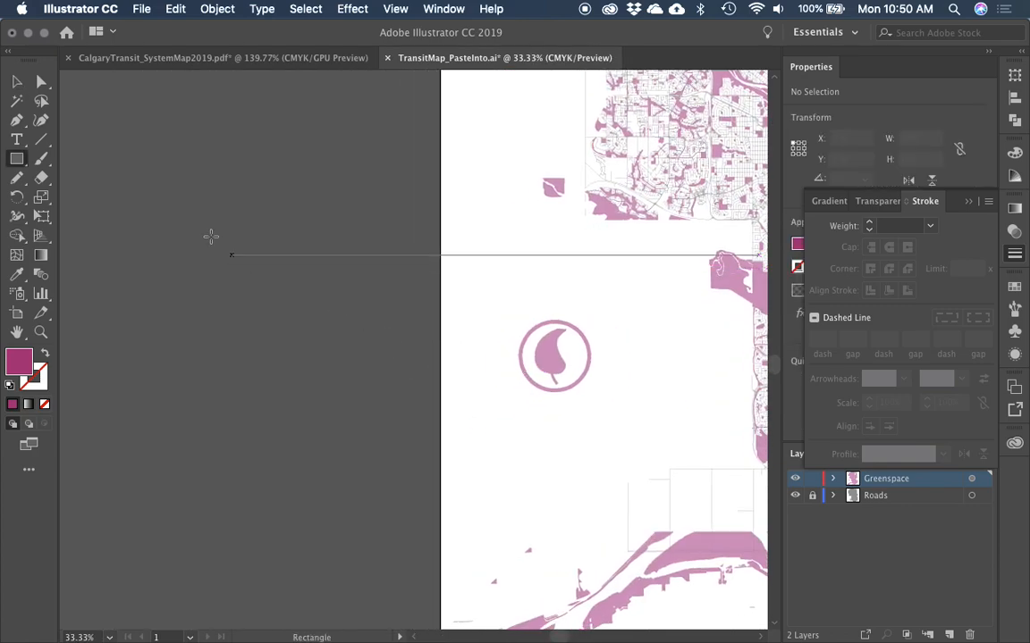
pyautogui.click(141, 8)
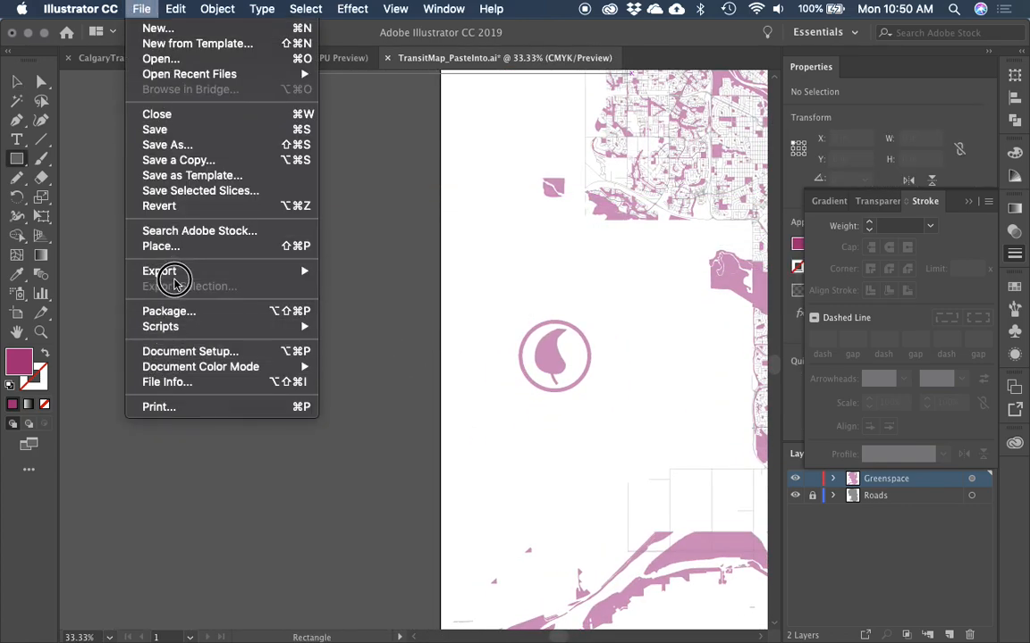
pyautogui.click(174, 245)
pyautogui.doubleClick(408, 166)
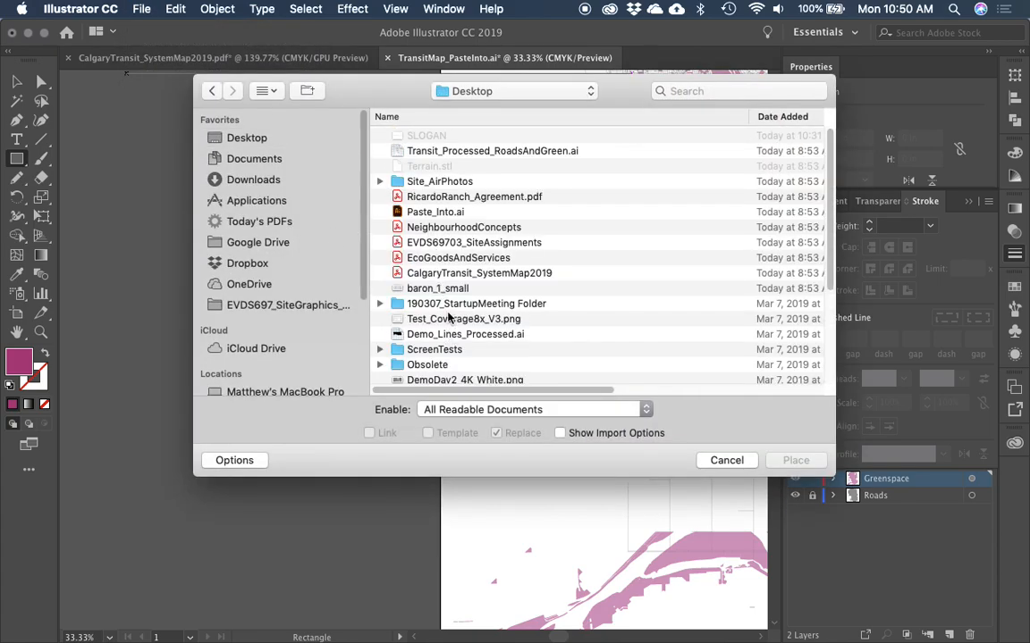
pyautogui.scroll(-5, 446, 243)
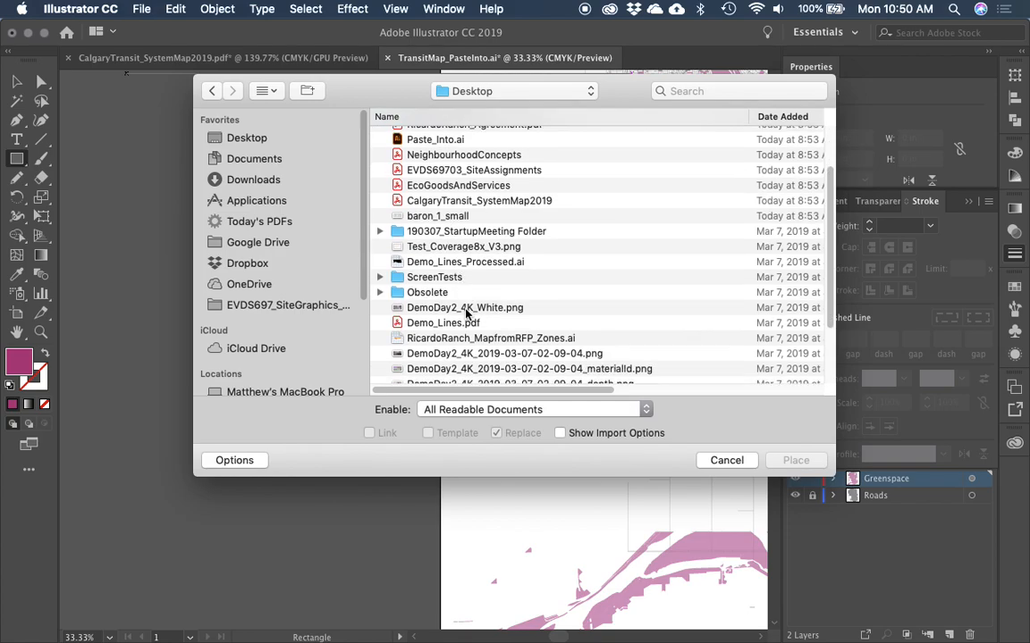
pyautogui.click(418, 306)
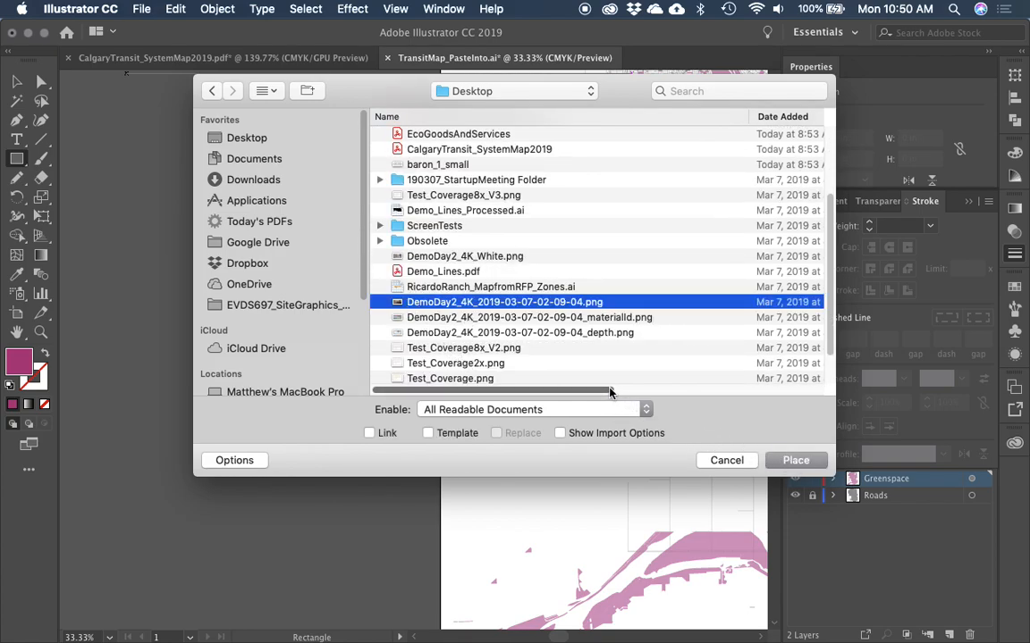
pyautogui.click(798, 460)
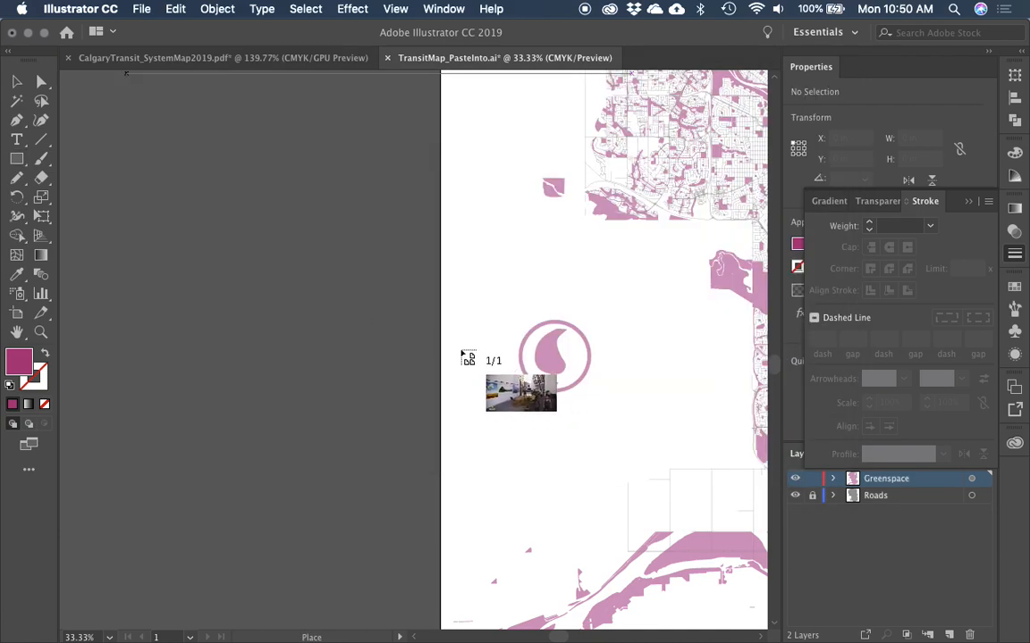
pyautogui.click(157, 194)
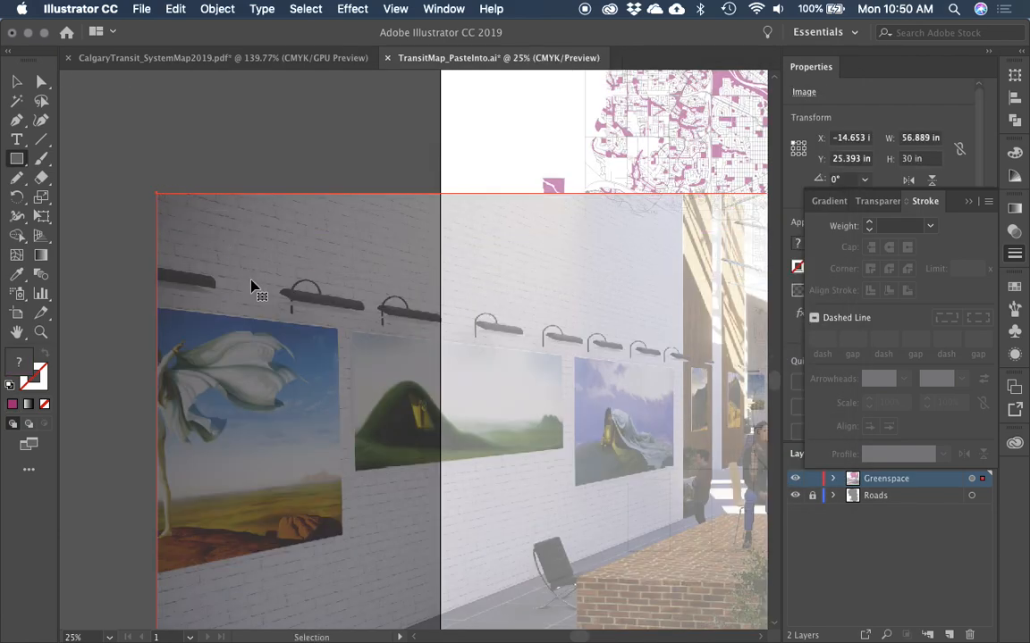
# Step: Scale the placed image down to about 13.69 by 7.22 in and move it across the artboard's west edge
pyautogui.press('super+minus')
pyautogui.press('super+minus')
pyautogui.press('super+minus')
pyautogui.press('e')
pyautogui.moveTo(616, 460); pyautogui.dragTo(307, 294)
pyautogui.press('v')
pyautogui.click(288, 328)
pyautogui.press('z')
pyautogui.moveTo(192, 217); pyautogui.dragTo(349, 333)
pyautogui.press('v')
pyautogui.moveTo(405, 370)
pyautogui.mouseDown()
pyautogui.moveTo(310, 303)
pyautogui.moveTo(411, 384)
pyautogui.mouseUp()
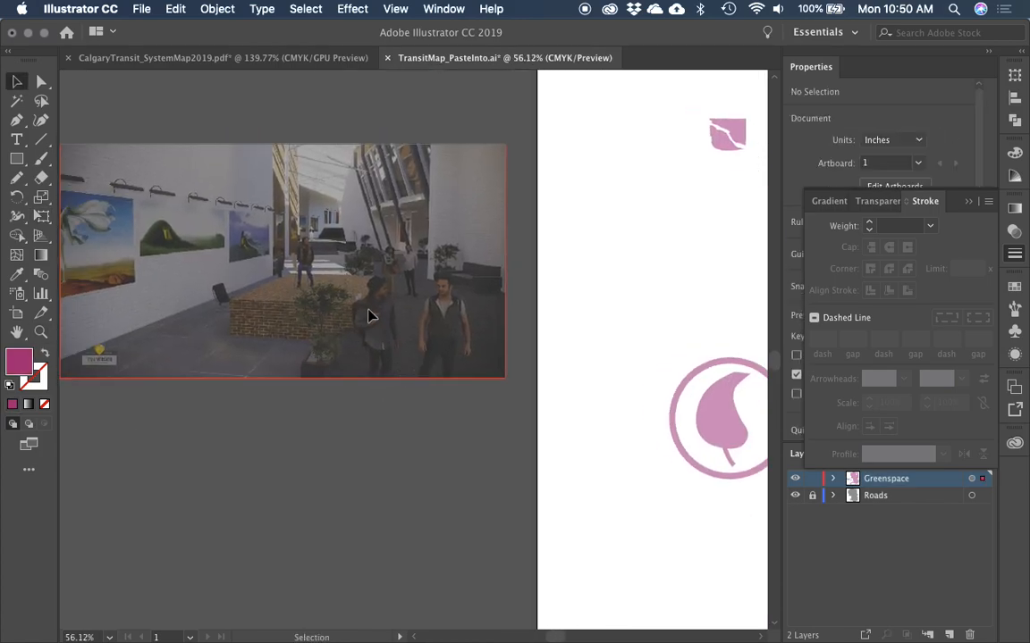
pyautogui.click(367, 317)
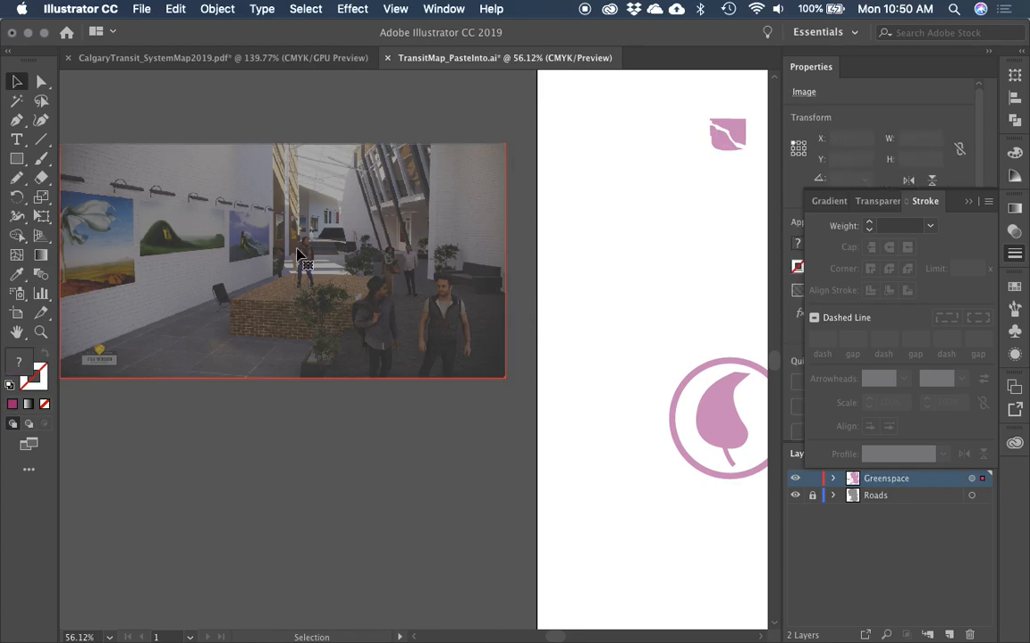
pyautogui.moveTo(333, 271); pyautogui.dragTo(418, 237)
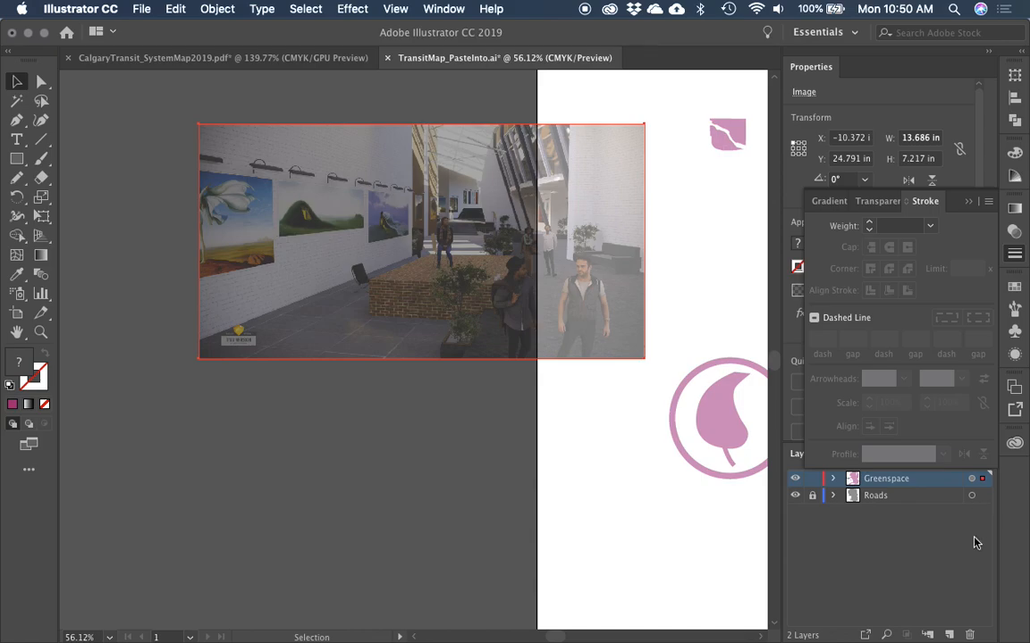
# Step: Move the placed image from the Greenspace layer onto a new layer, and stack that layer beneath Greenspace
pyautogui.click(949, 634)
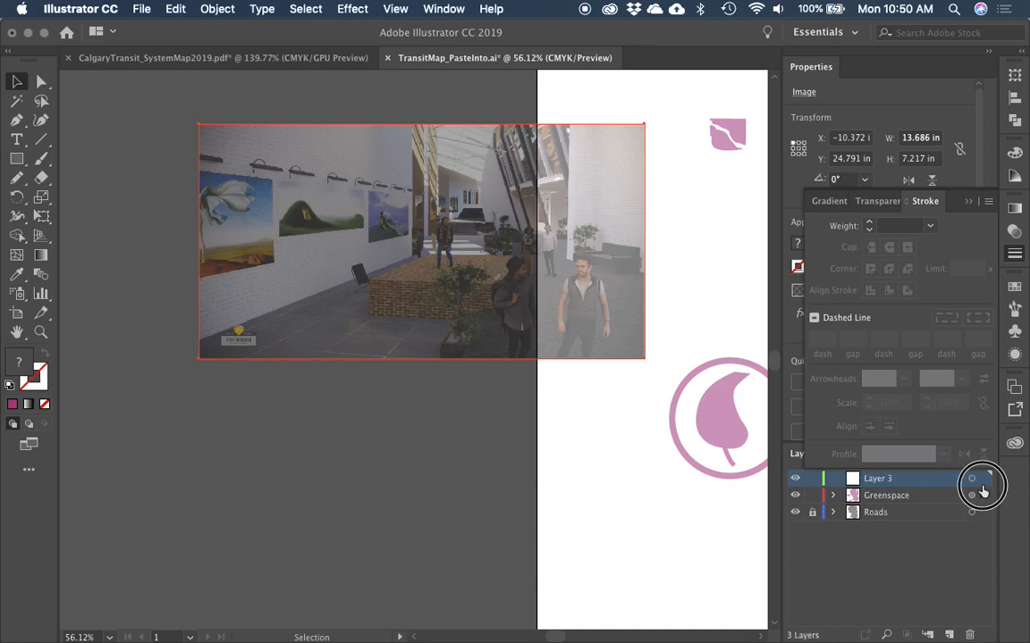
pyautogui.moveTo(981, 494); pyautogui.dragTo(982, 479)
pyautogui.click(697, 426)
pyautogui.moveTo(682, 355); pyautogui.dragTo(734, 471)
pyautogui.moveTo(871, 495); pyautogui.dragTo(854, 474)
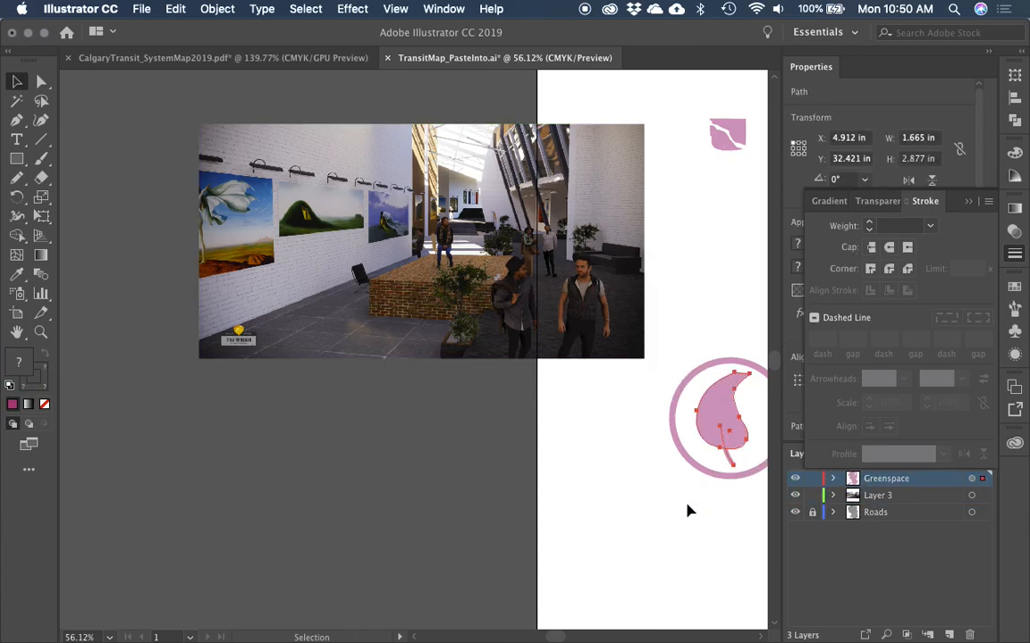
# Step: Group the circle, leaf and stem on the Greenspace layer into one icon
pyautogui.click(738, 420)
pyautogui.click(696, 506)
pyautogui.click(726, 447)
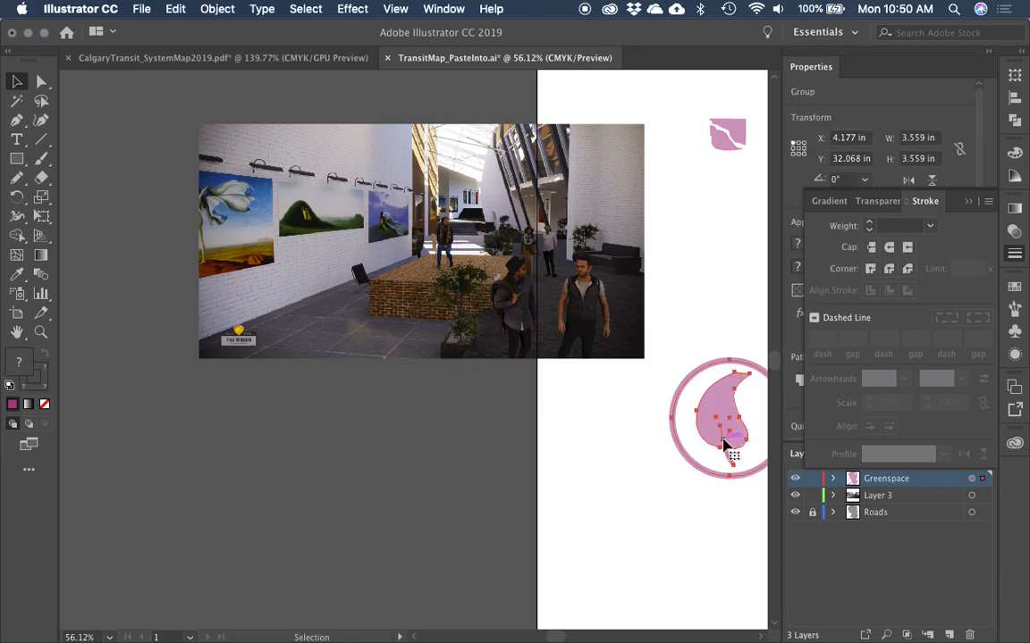
# Step: Scale the leaf icon down to about 2.95 in wide and place it over the paintings in the placed image
pyautogui.moveTo(726, 447); pyautogui.dragTo(454, 246)
pyautogui.press('e')
pyautogui.moveTo(505, 276); pyautogui.dragTo(495, 266)
pyautogui.press('v')
pyautogui.moveTo(453, 226); pyautogui.dragTo(384, 201)
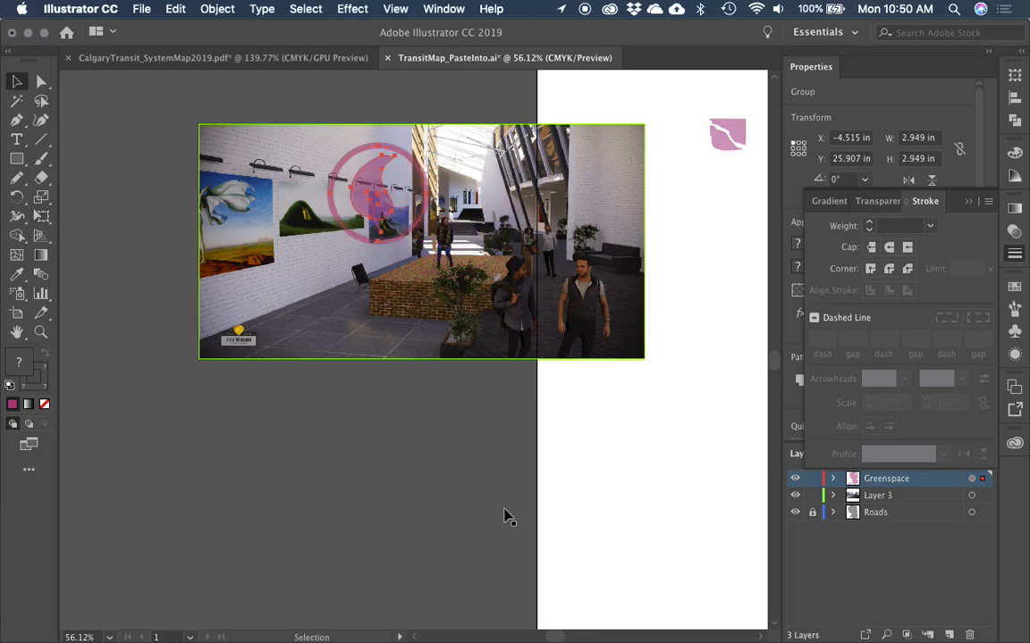
pyautogui.click(420, 447)
pyautogui.click(390, 237)
pyautogui.click(402, 398)
pyautogui.hscroll(5, 385, 407)
pyautogui.scroll(1, 385, 407)
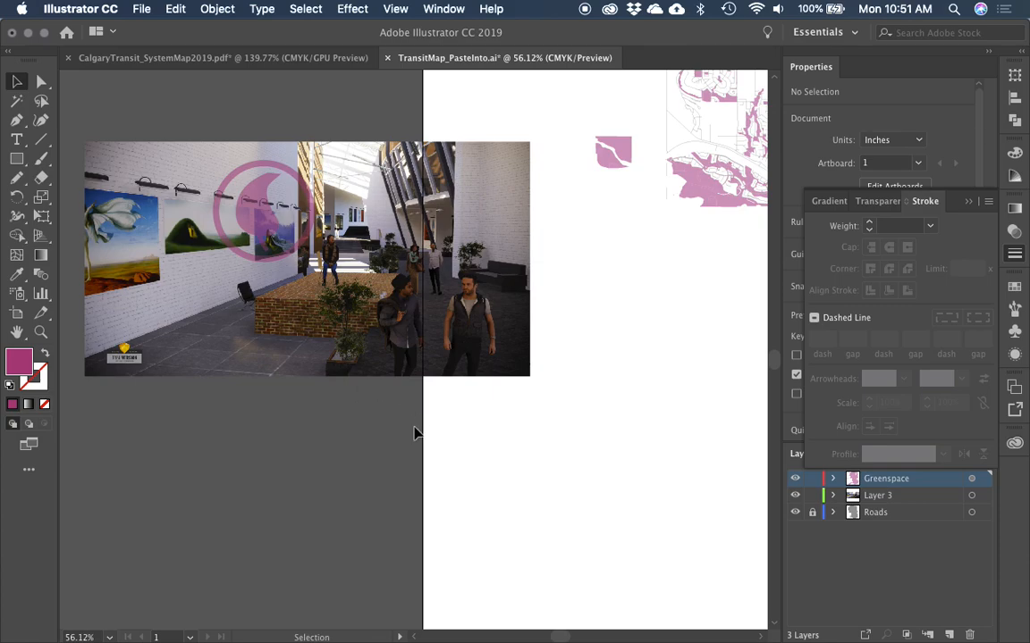
# Step: Delete the leaf icon and the placed image, and remove the emptied Layer 3 from the document
pyautogui.click(246, 206)
pyautogui.press('Delete')
pyautogui.moveTo(519, 306); pyautogui.dragTo(233, 362)
pyautogui.moveTo(364, 425); pyautogui.dragTo(76, 473)
pyautogui.moveTo(425, 283); pyautogui.dragTo(505, 417)
pyautogui.click(924, 497)
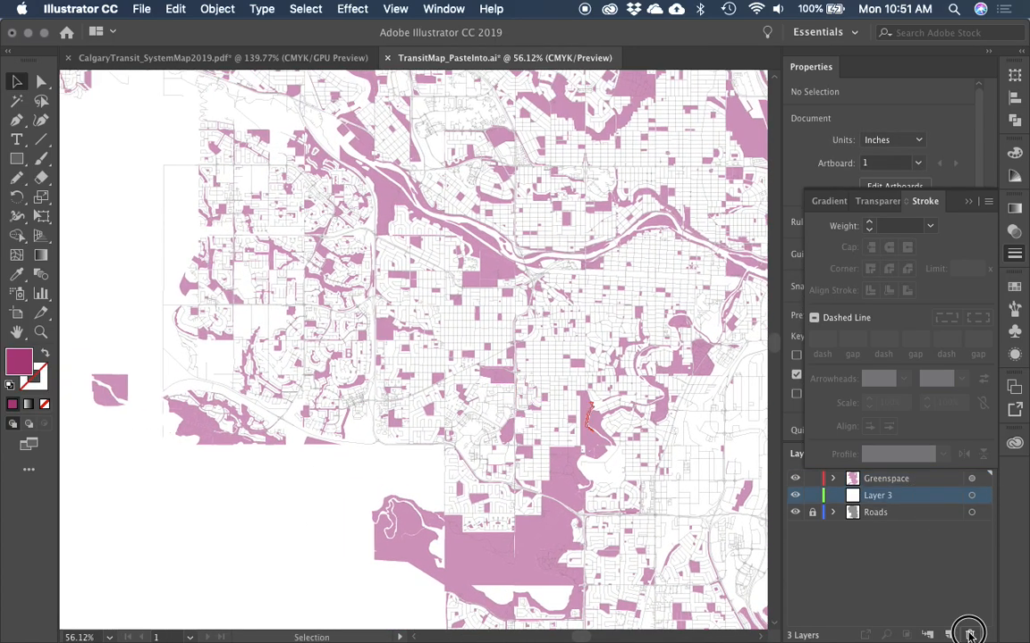
pyautogui.click(969, 634)
# Step: Select all artwork on the Greenspace layer and recolor its fill yellow-green, C 43.14, M 0, Y 98.82, K 0
pyautogui.scroll(-5, 399, 344)
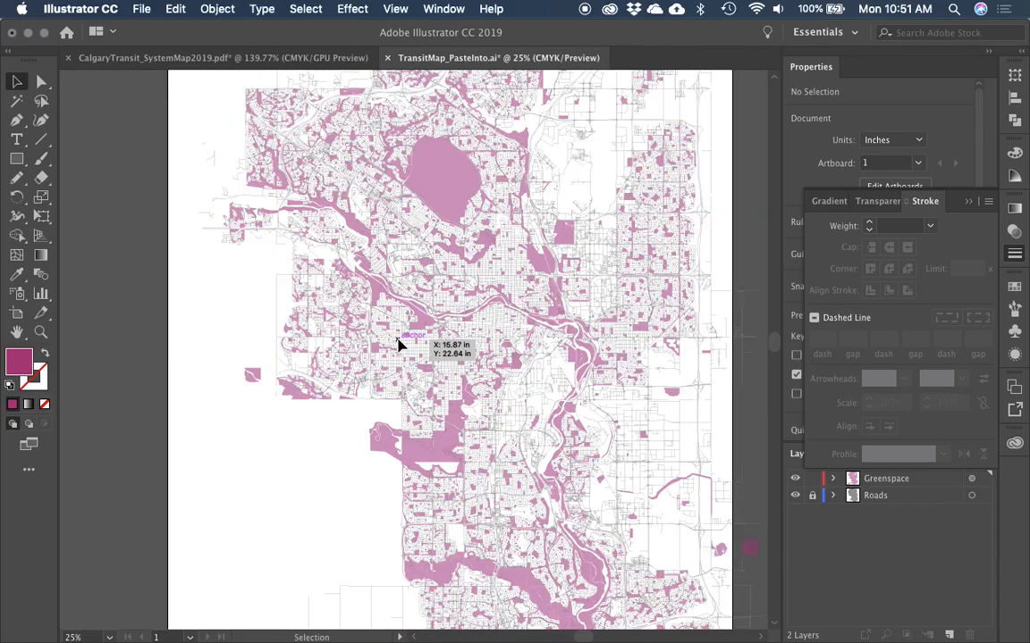
pyautogui.moveTo(403, 345); pyautogui.dragTo(335, 257)
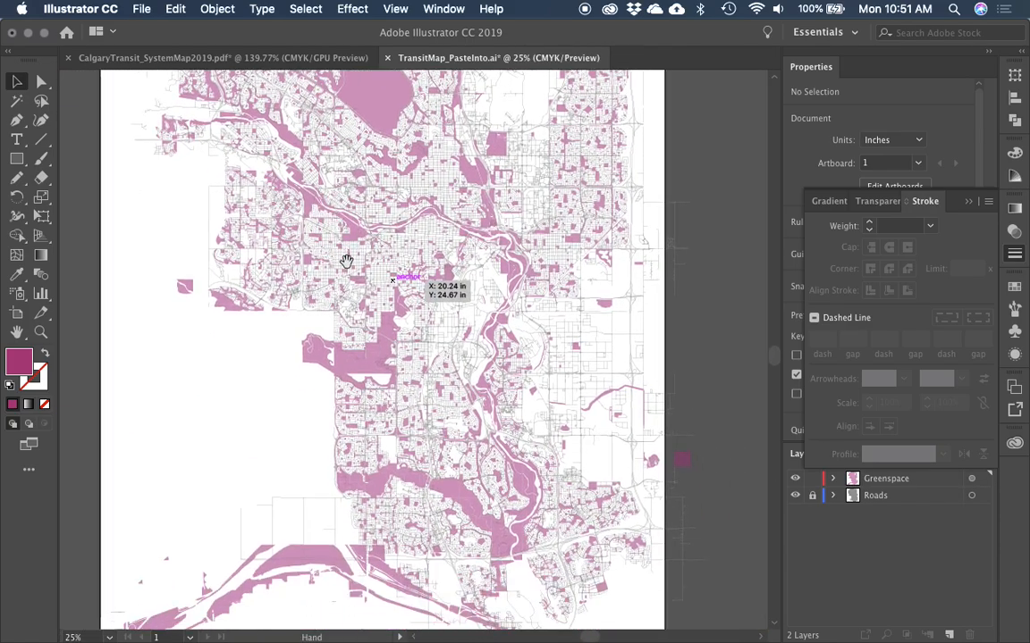
pyautogui.click(983, 480)
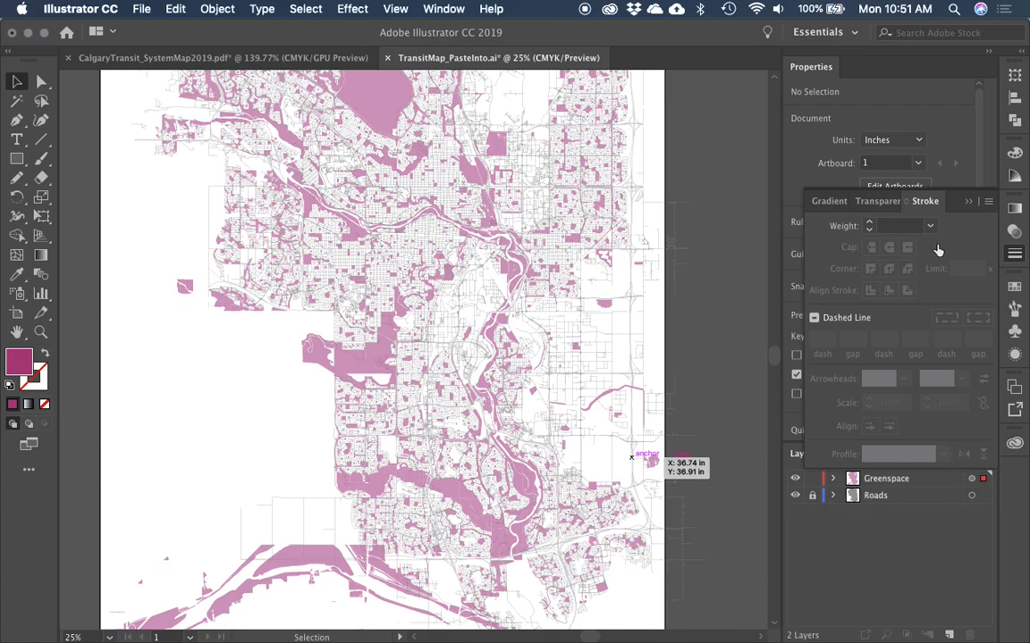
pyautogui.click(1014, 154)
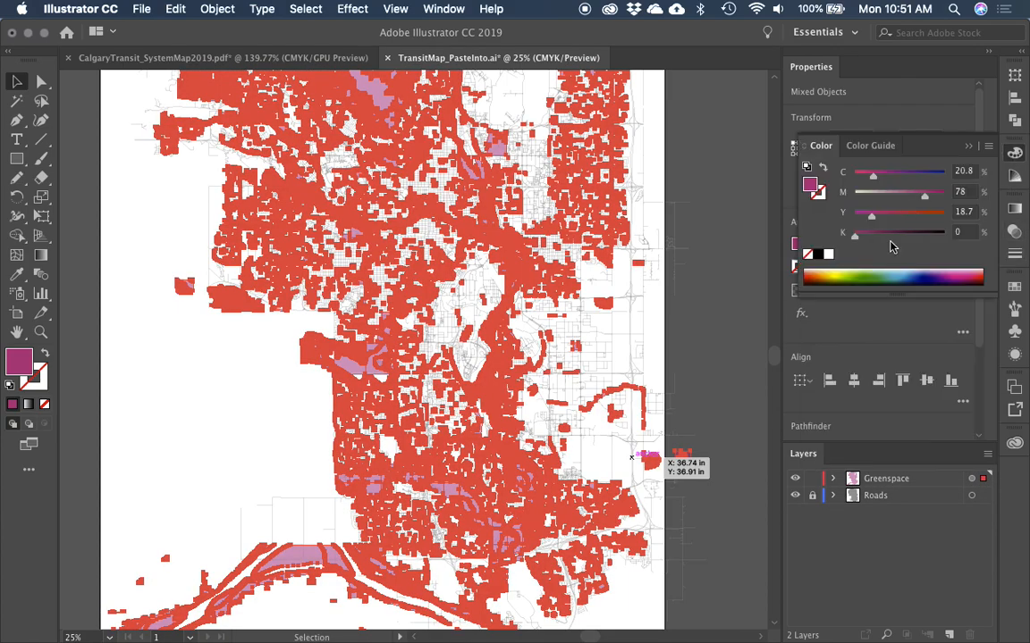
pyautogui.click(854, 276)
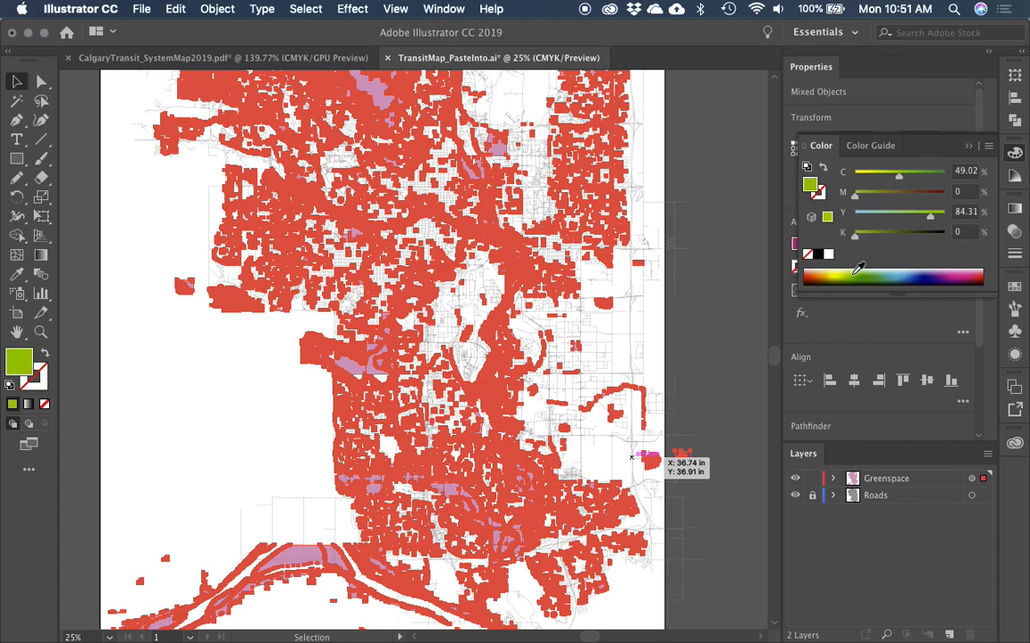
pyautogui.click(854, 273)
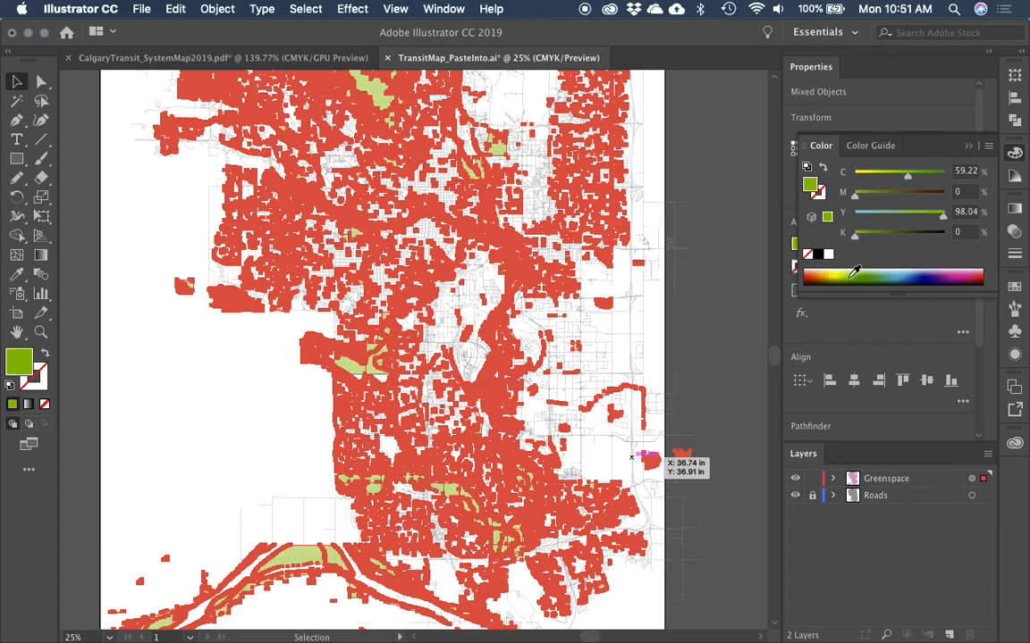
pyautogui.click(880, 272)
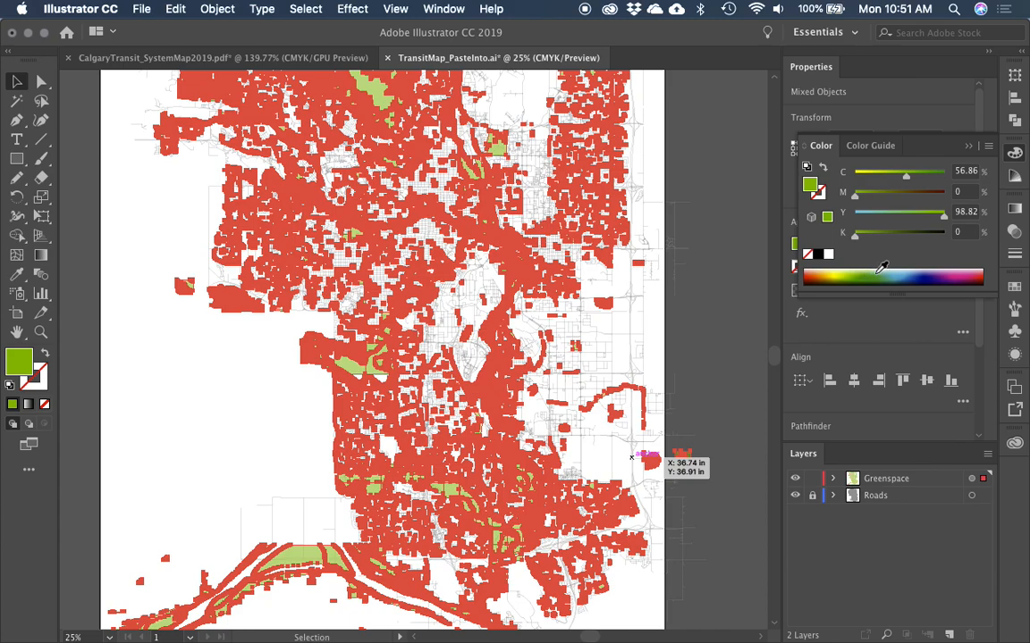
pyautogui.click(879, 271)
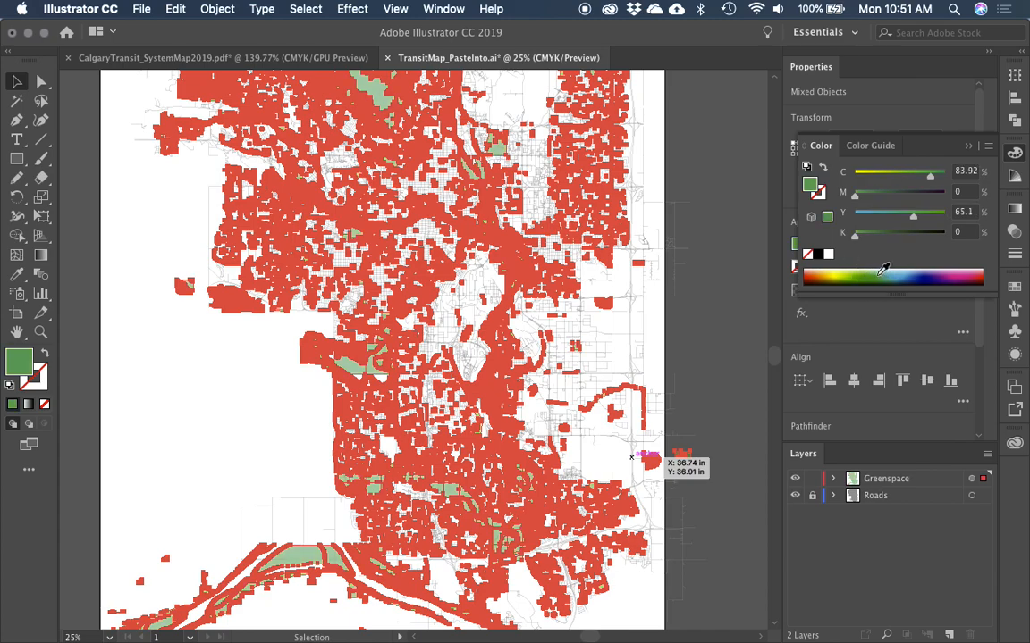
pyautogui.click(853, 272)
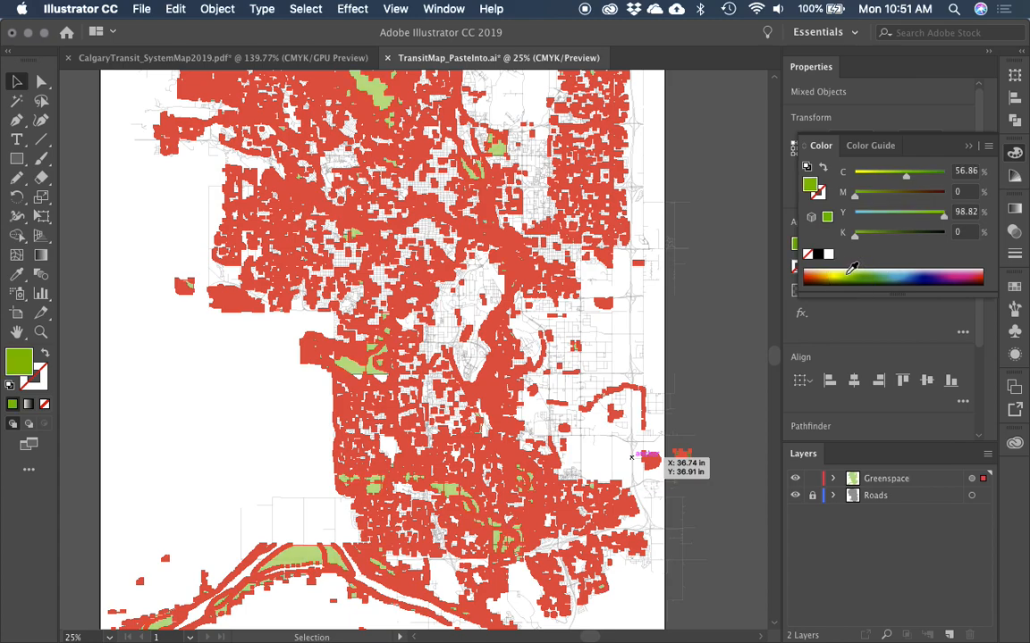
pyautogui.click(852, 271)
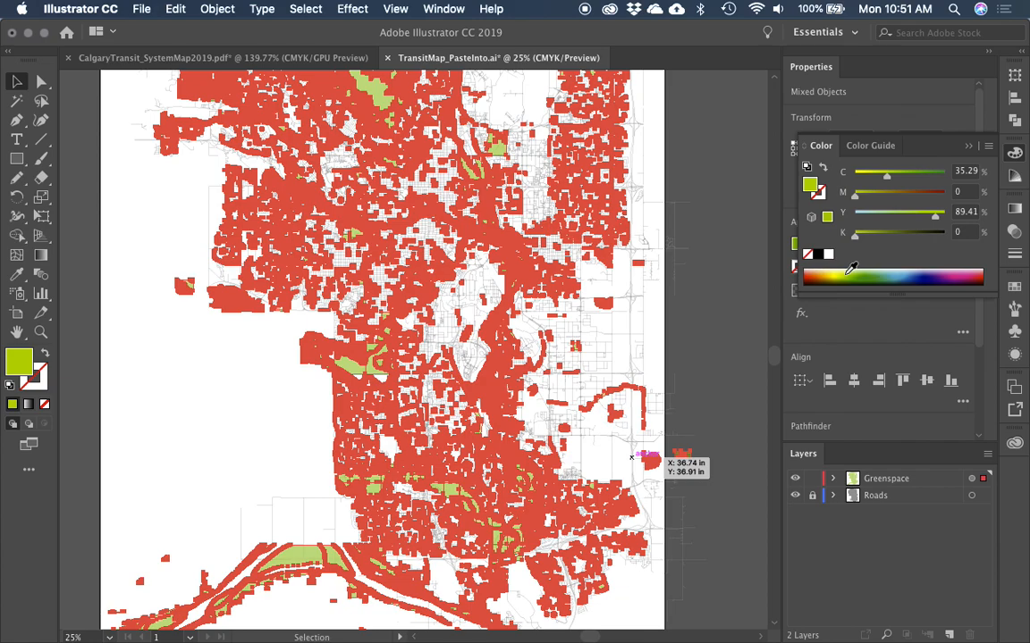
pyautogui.click(850, 269)
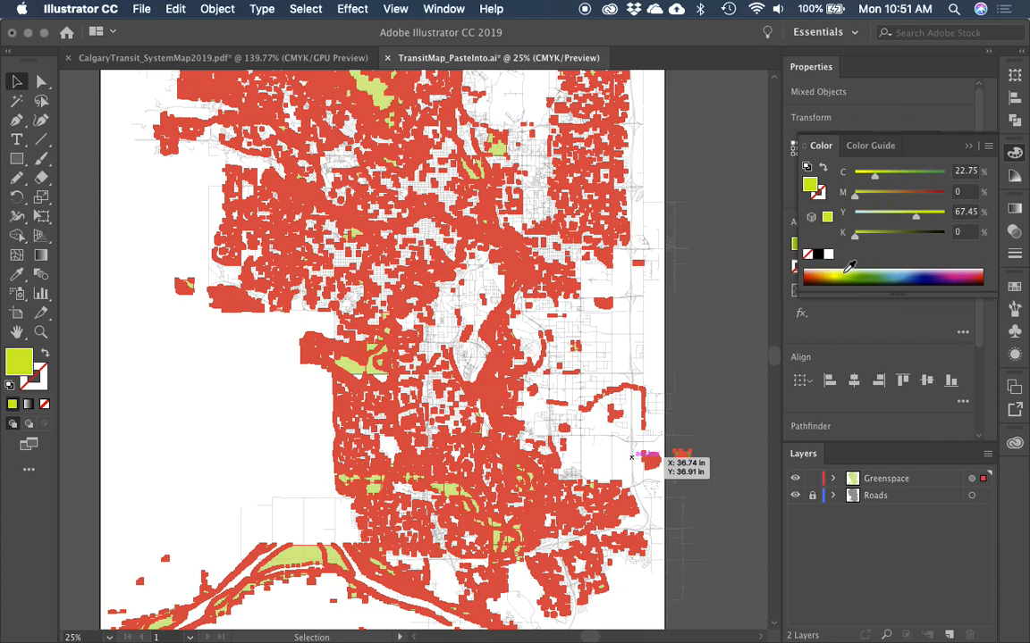
pyautogui.click(847, 273)
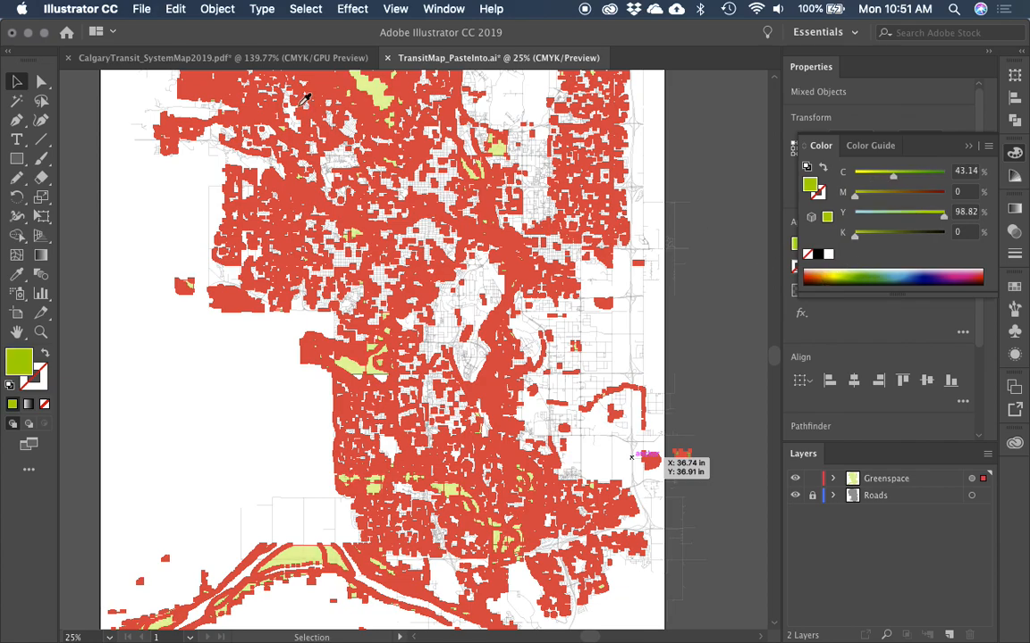
pyautogui.click(173, 326)
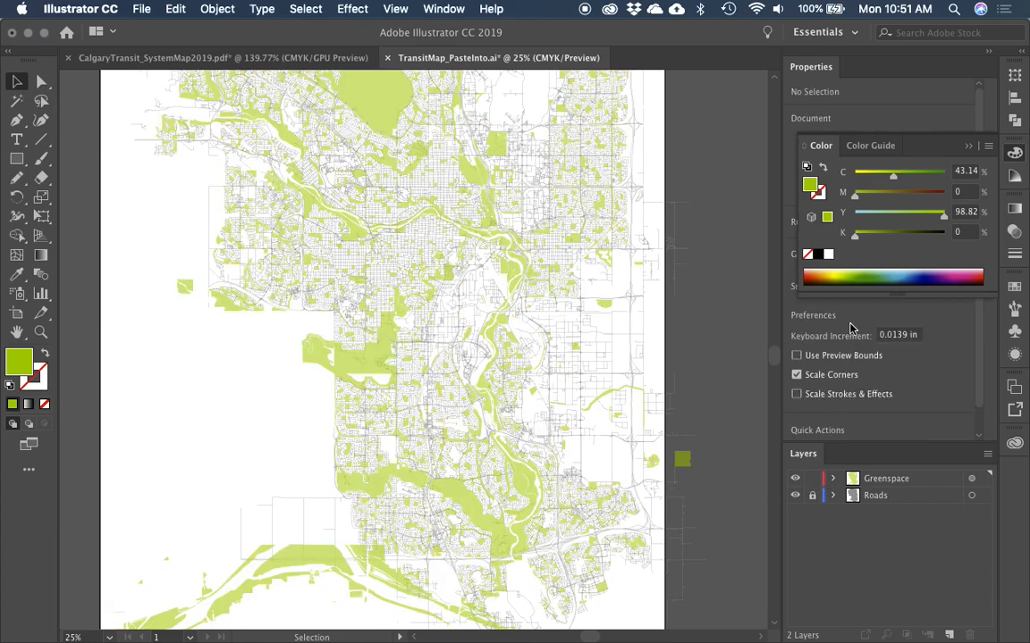
# Step: Darken the fill of all Greenspace artwork by setting its black (K) component to 14%
pyautogui.click(982, 478)
pyautogui.click(861, 235)
pyautogui.moveTo(862, 235); pyautogui.dragTo(867, 235)
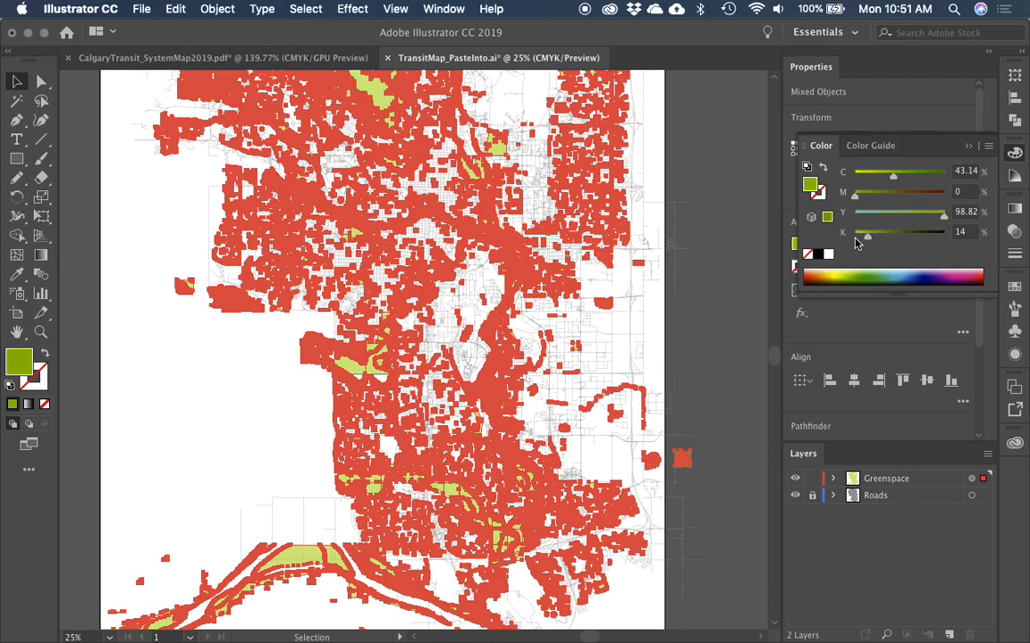
pyautogui.click(188, 352)
pyautogui.moveTo(189, 351)
pyautogui.mouseDown()
pyautogui.moveTo(190, 389)
pyautogui.moveTo(189, 373)
pyautogui.mouseUp()
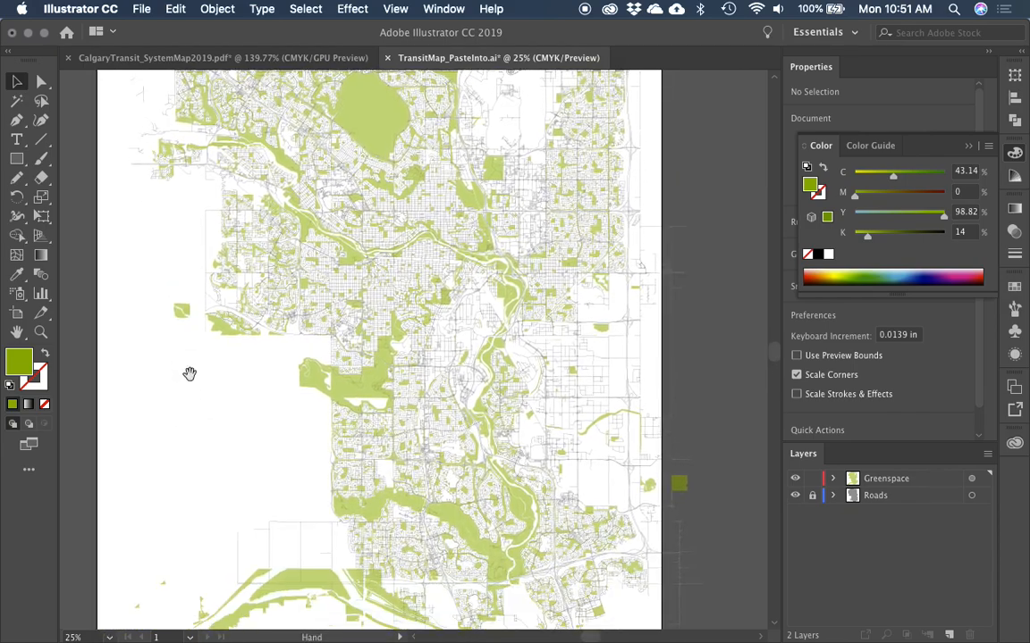
# Step: Unlock the Roads layer for editing
pyautogui.press('super+minus')
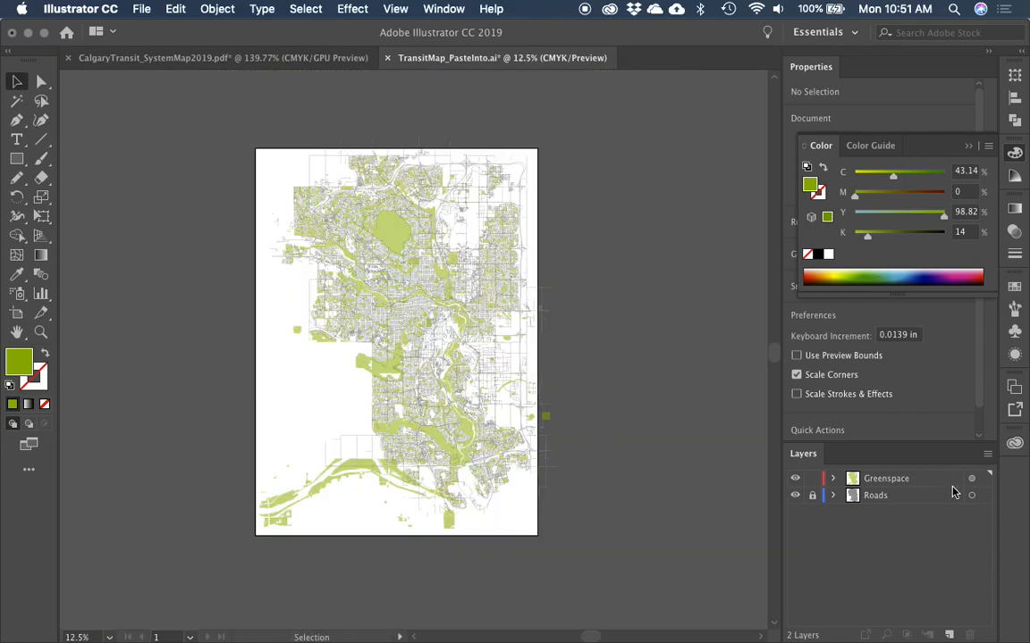
pyautogui.click(814, 496)
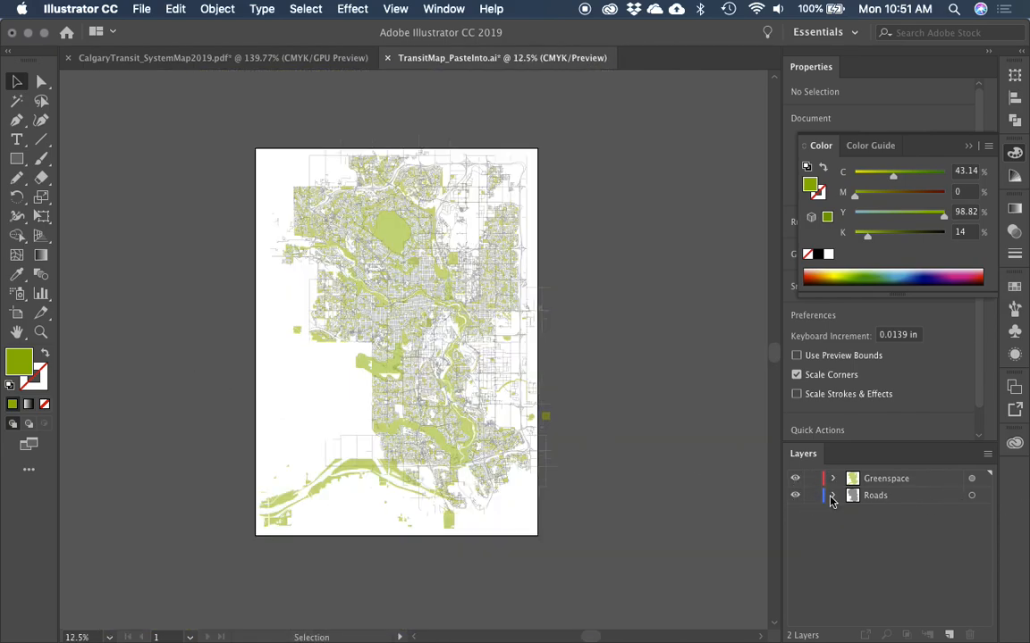
pyautogui.click(971, 496)
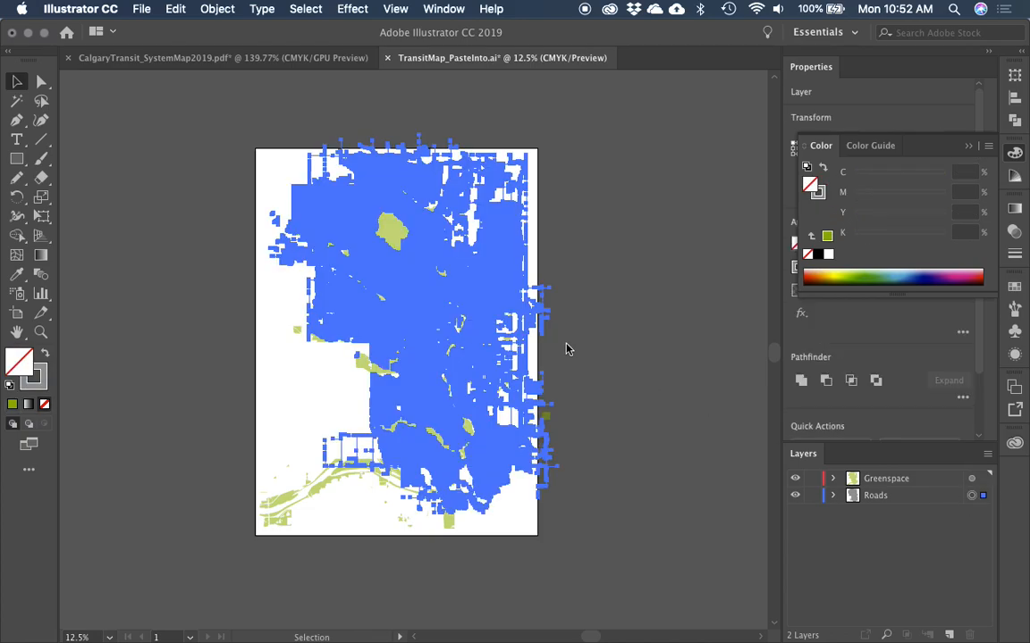
pyautogui.click(599, 366)
# Step: Examine up close how the grey road lines look against the neighbouring green shapes, and compare with the whole map
pyautogui.press('z')
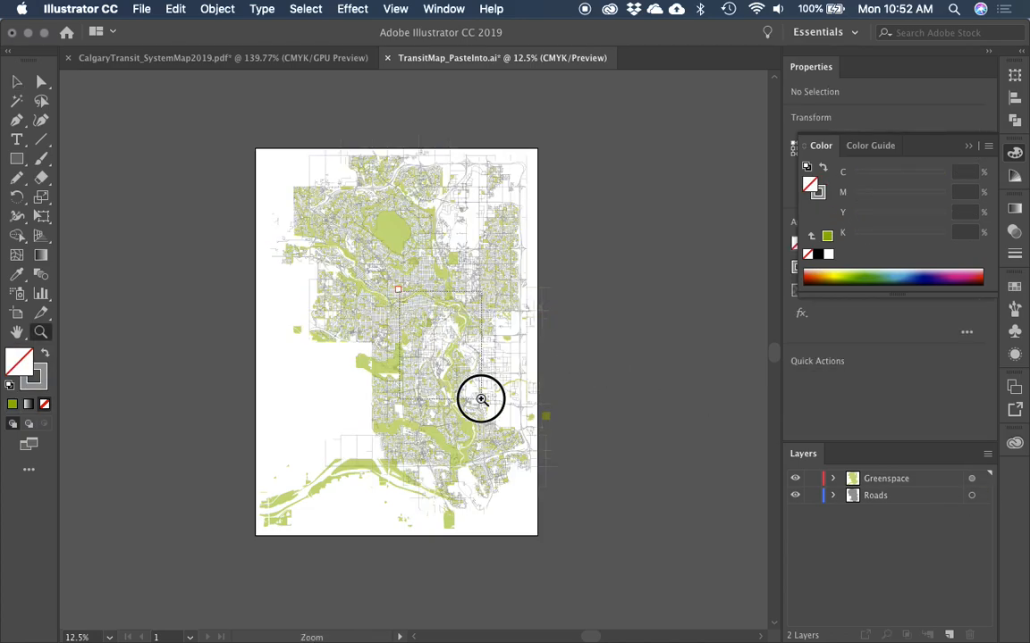
pyautogui.moveTo(476, 395); pyautogui.dragTo(483, 399)
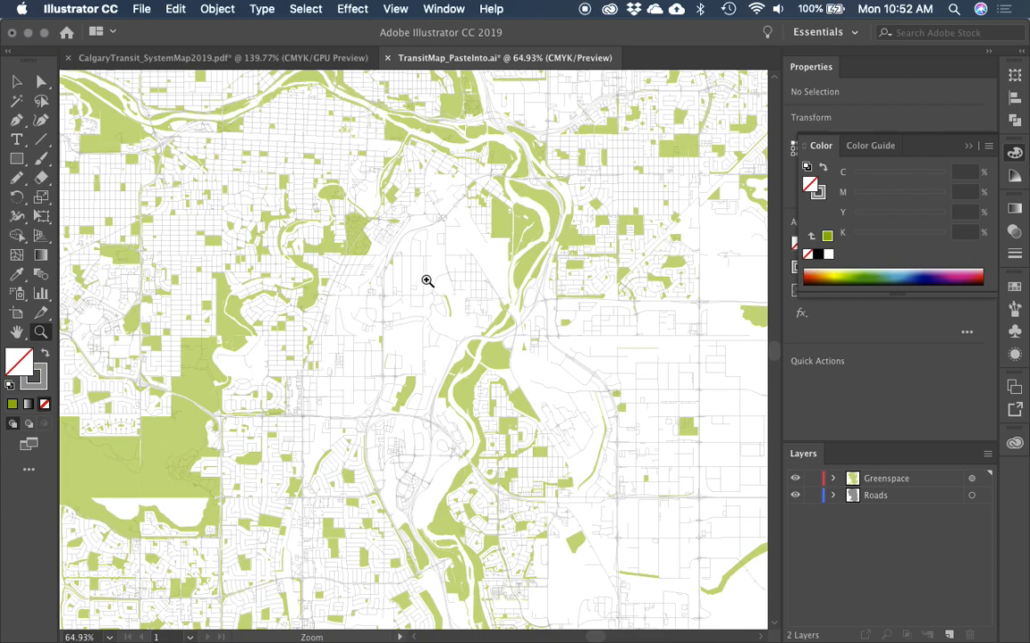
pyautogui.moveTo(220, 174); pyautogui.dragTo(314, 282)
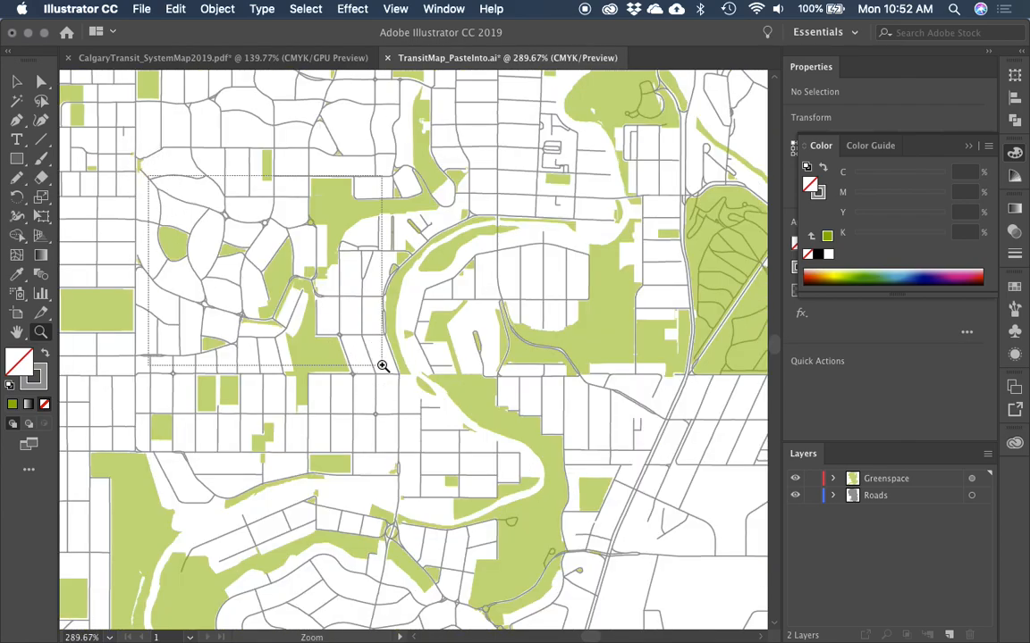
pyautogui.click(383, 363)
pyautogui.click(450, 397)
pyautogui.press('v')
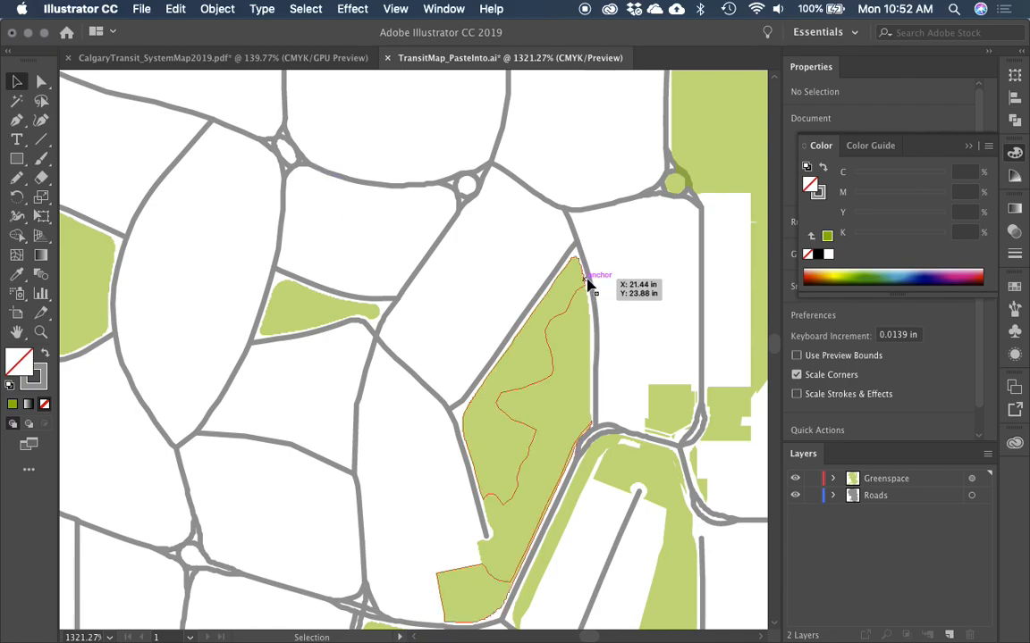
pyautogui.press('super+0')
pyautogui.scroll(-2, 597, 353)
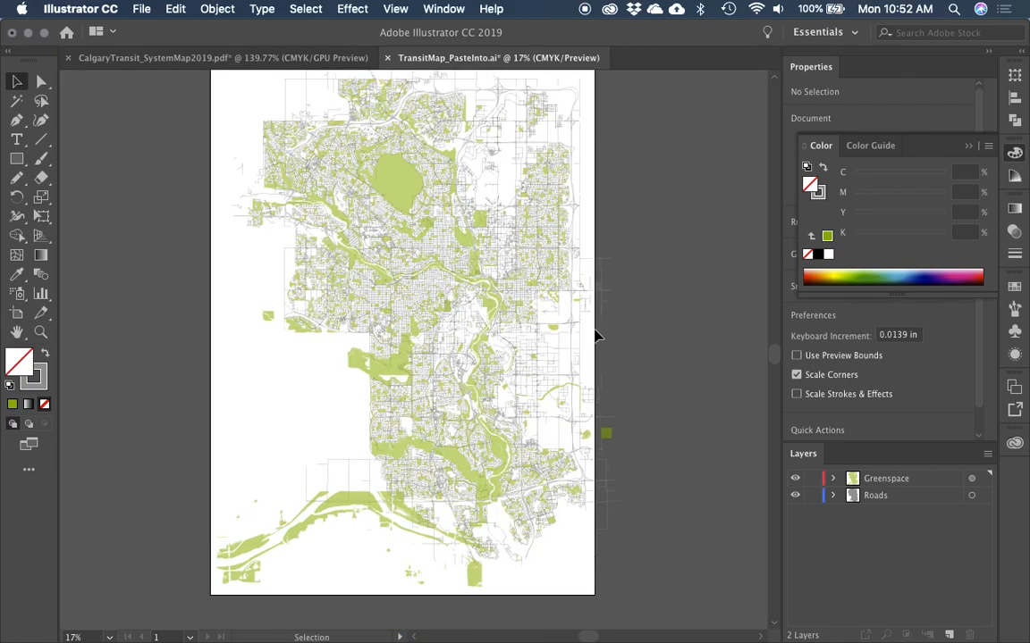
# Step: Target the whole Roads layer and set its opacity to 40%
pyautogui.click(973, 496)
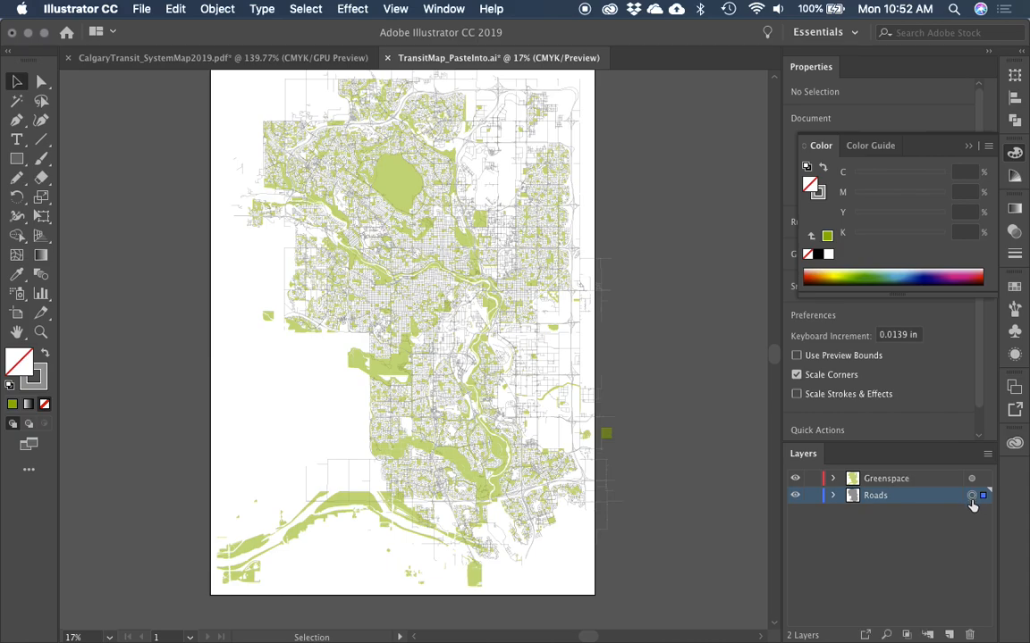
pyautogui.click(1015, 232)
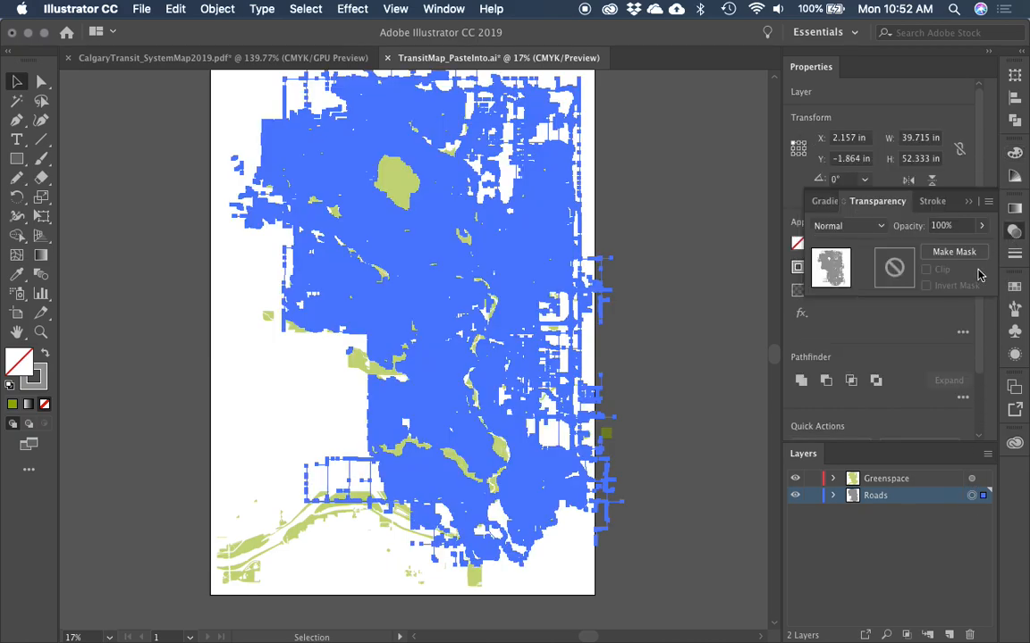
pyautogui.click(934, 225)
pyautogui.write('40')
pyautogui.press('Return')
pyautogui.click(645, 259)
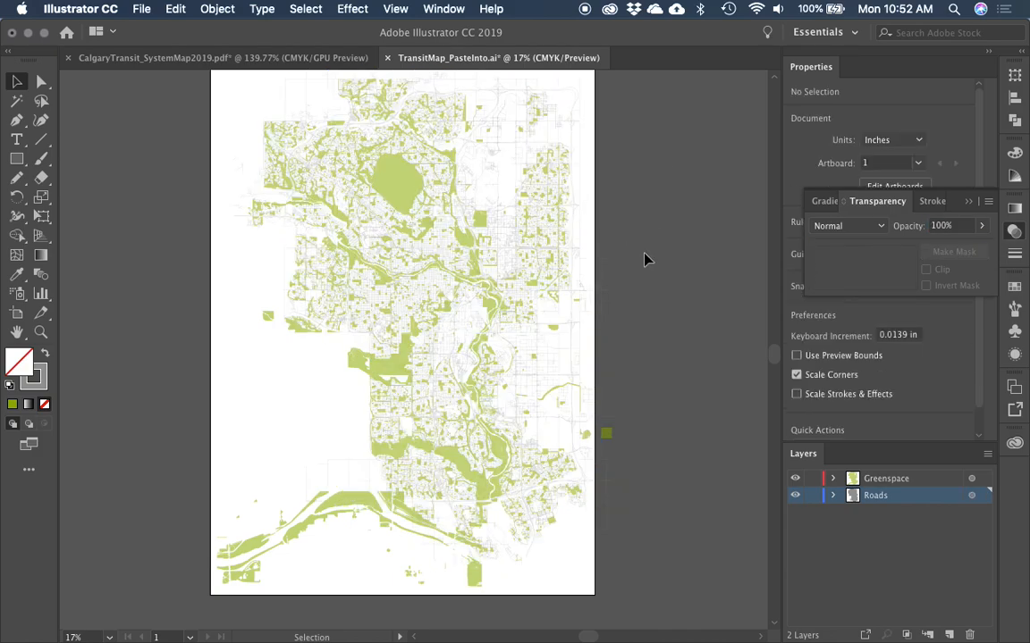
# Step: Select all artwork on the Roads layer and set its stroke weight to 0.75 pt
pyautogui.press('z')
pyautogui.moveTo(228, 192); pyautogui.dragTo(492, 424)
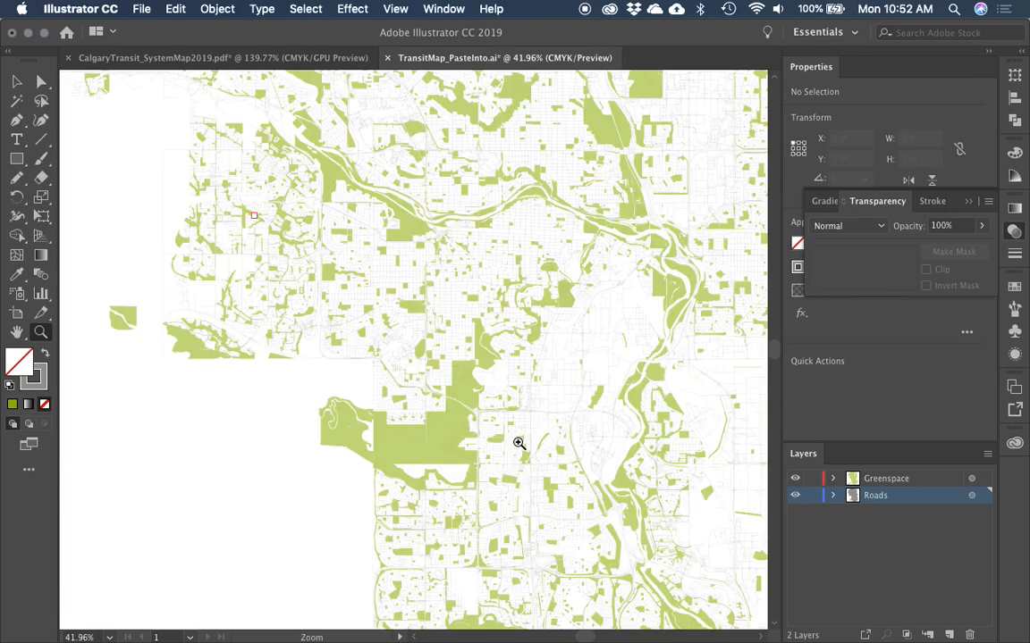
pyautogui.press('v')
pyautogui.click(984, 497)
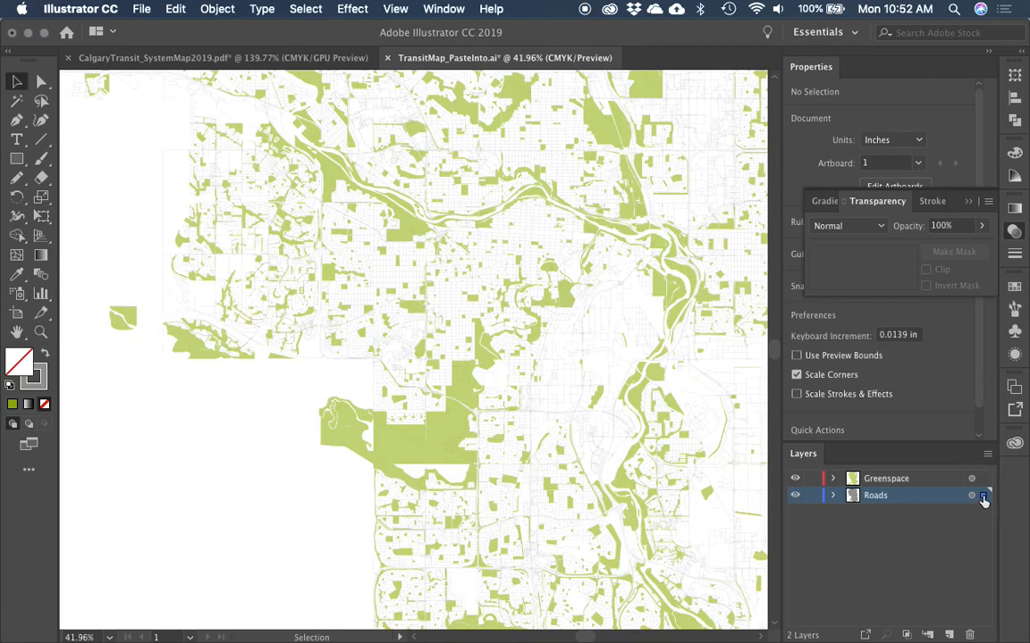
pyautogui.click(1014, 256)
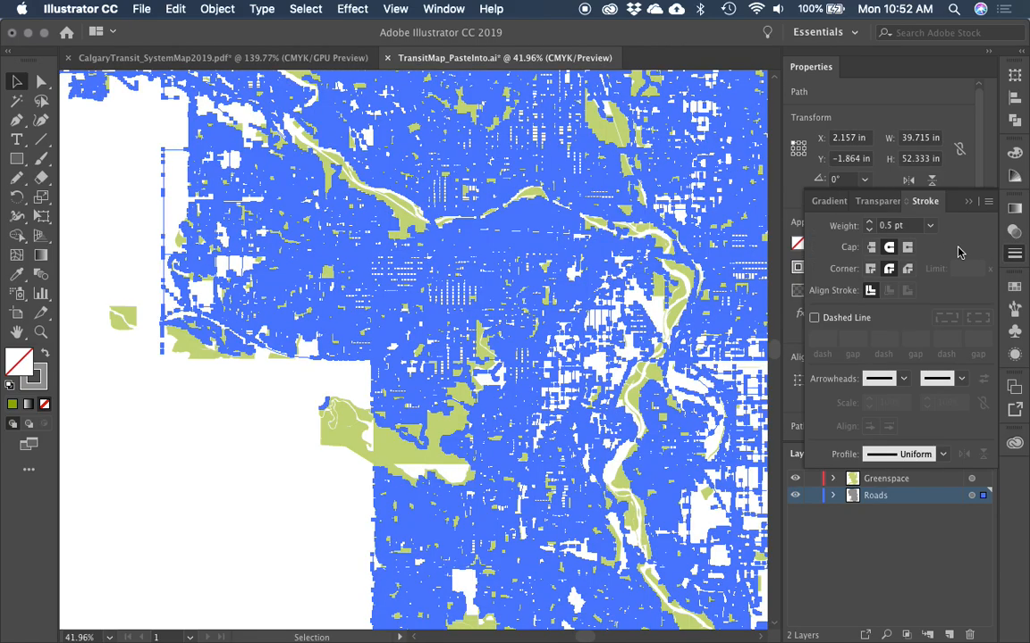
pyautogui.click(1015, 255)
pyautogui.click(1014, 232)
pyautogui.click(1014, 254)
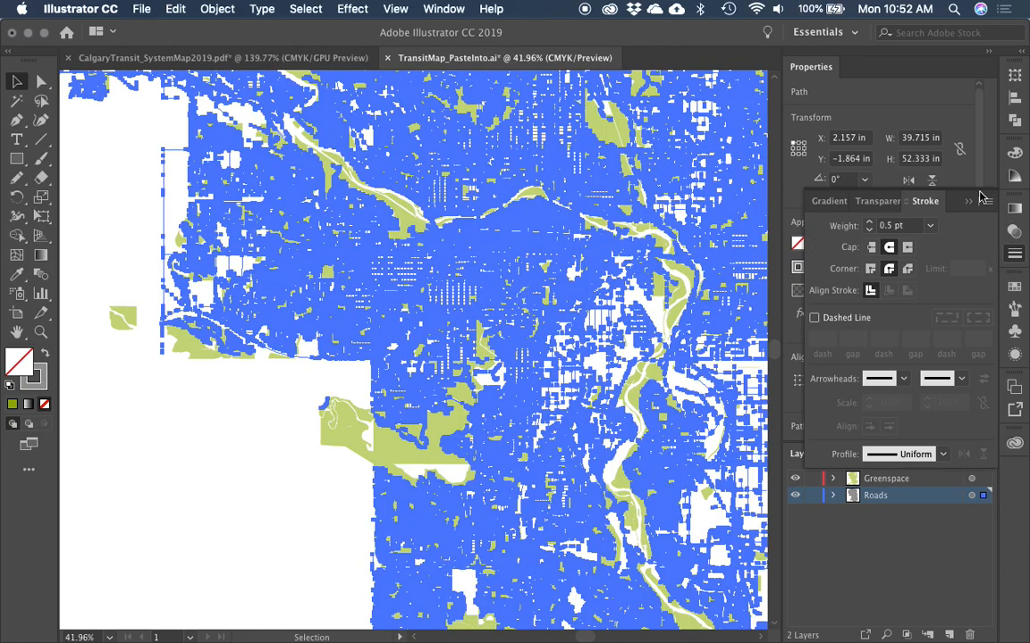
pyautogui.click(1014, 256)
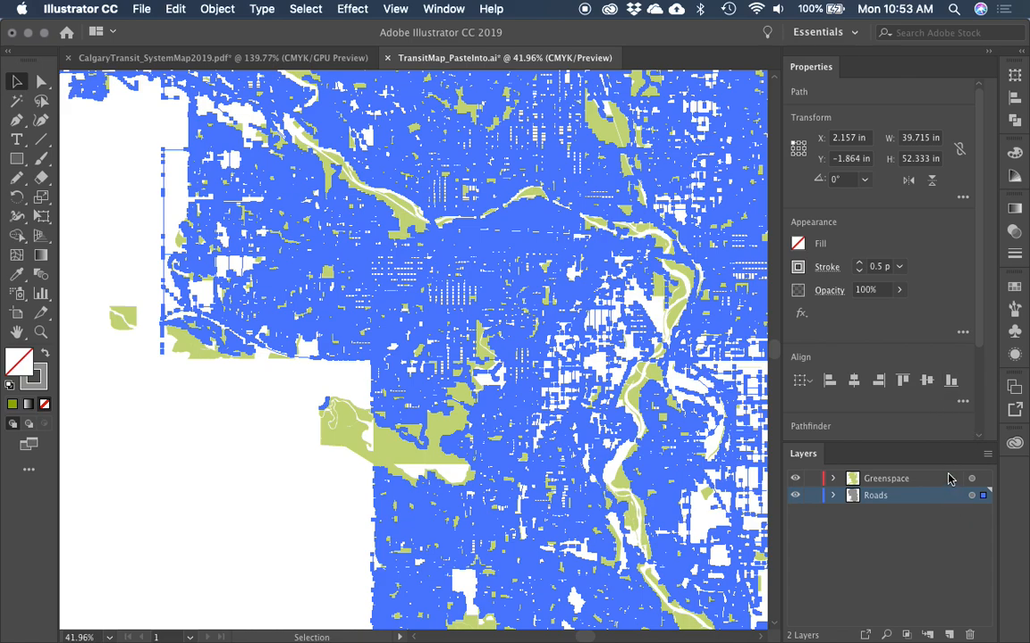
pyautogui.click(874, 271)
pyautogui.write('.75')
pyautogui.press('Return')
pyautogui.click(246, 409)
pyautogui.moveTo(245, 409); pyautogui.dragTo(217, 424)
pyautogui.press('super+minus')
pyautogui.press('super+minus')
pyautogui.press('super+minus')
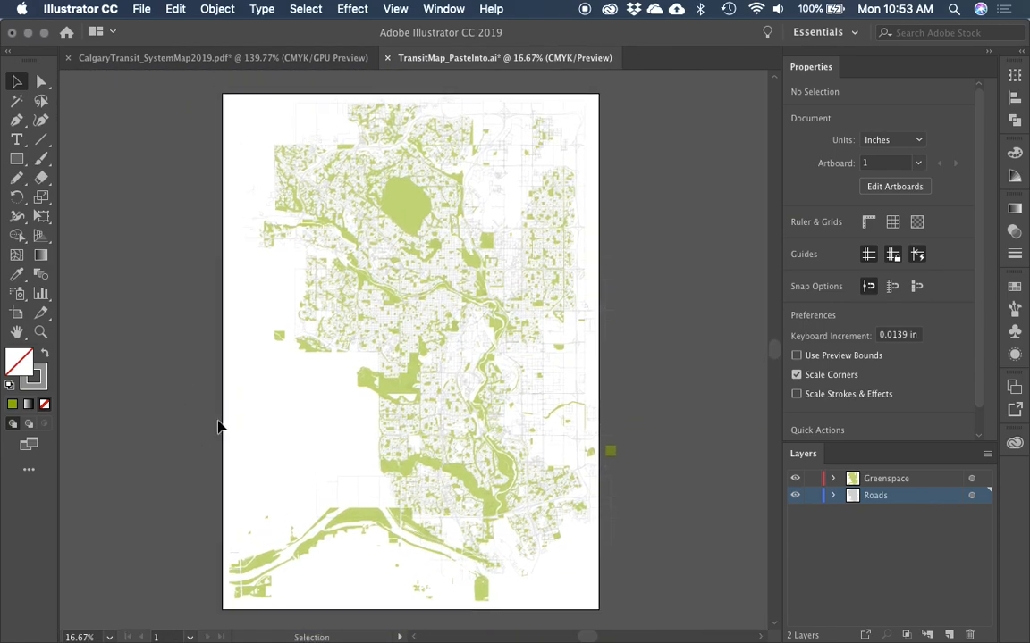
# Step: Compare the source map in CalgaryTransit_SystemMap2019.pdf with the pasted greenspace and roads in TransitMap_PasteInto.ai
pyautogui.click(231, 60)
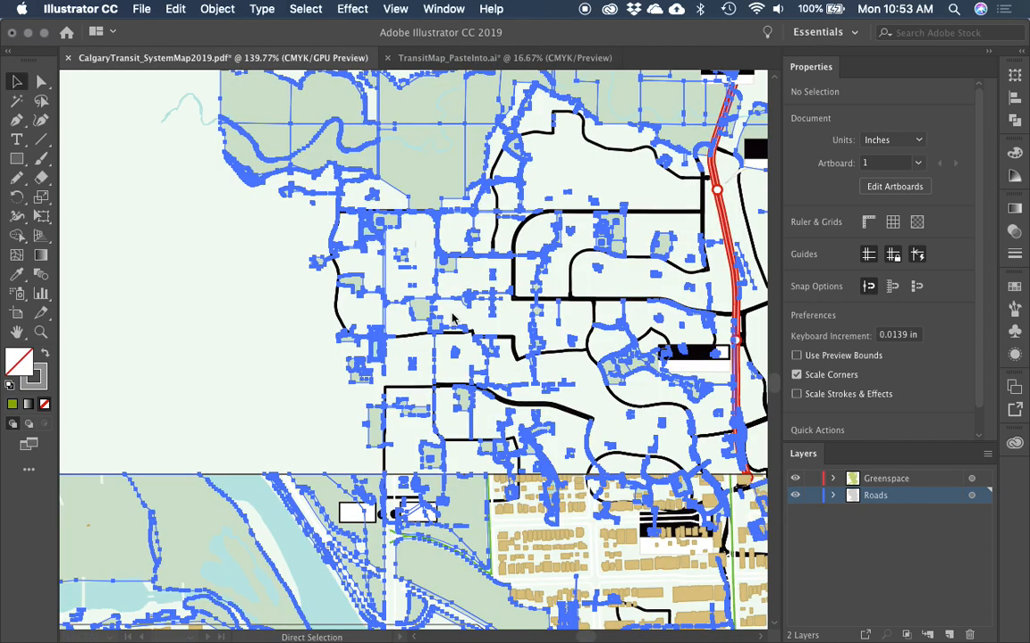
pyautogui.click(225, 310)
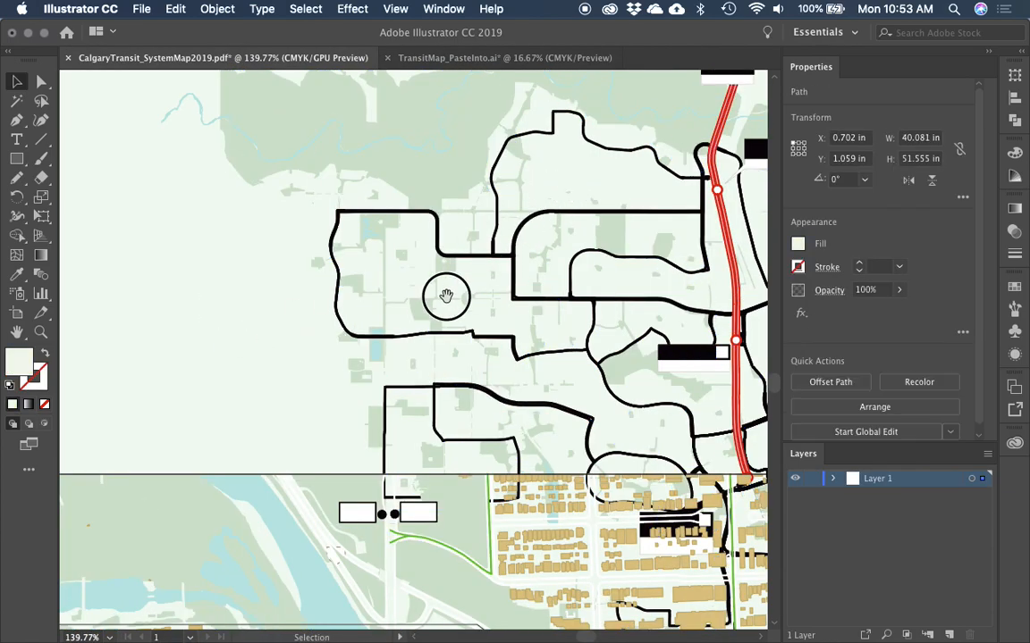
pyautogui.moveTo(414, 340); pyautogui.dragTo(380, 309)
pyautogui.click(455, 57)
pyautogui.moveTo(358, 472); pyautogui.dragTo(375, 357)
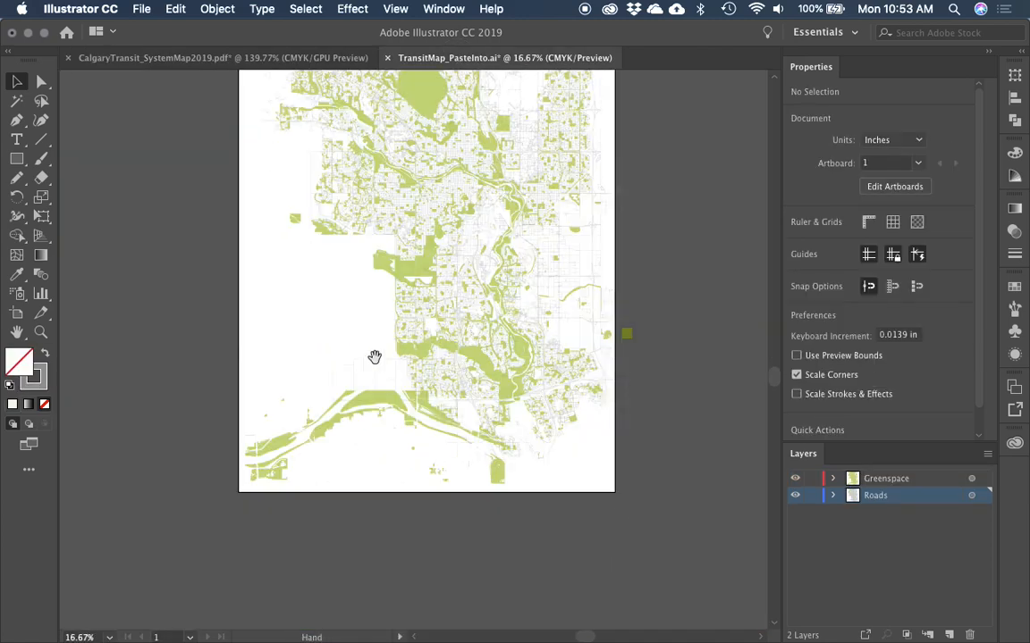
# Step: Lock the Roads layer and delete the stray inset greenspace shapes southwest of the city, including the western river strips
pyautogui.press('z')
pyautogui.moveTo(225, 354); pyautogui.dragTo(565, 533)
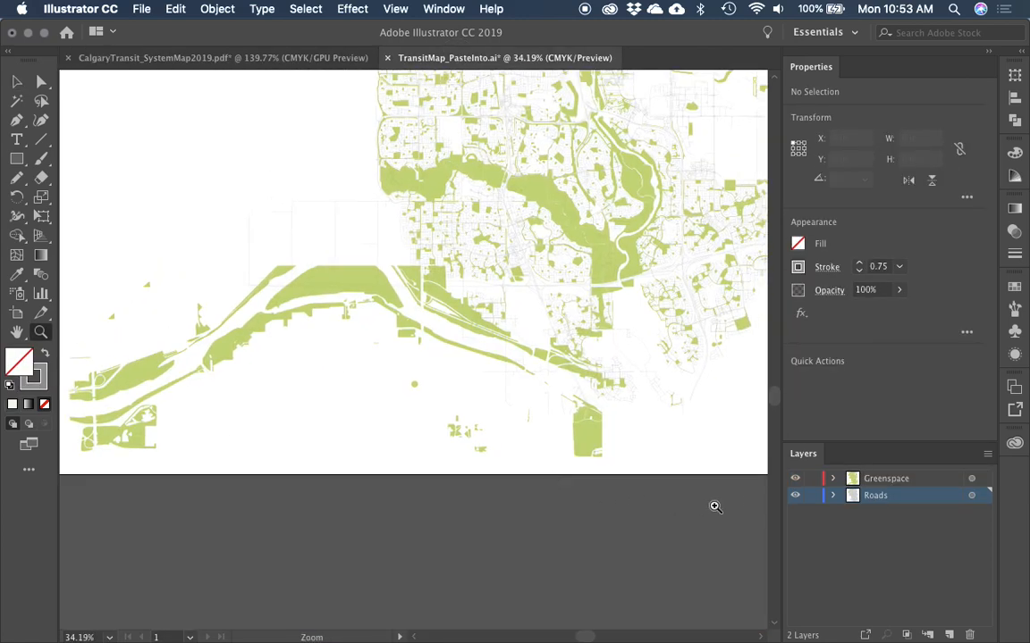
pyautogui.click(812, 495)
pyautogui.hscroll(-5, 510, 427)
pyautogui.press('v')
pyautogui.click(134, 192)
pyautogui.moveTo(134, 192); pyautogui.dragTo(410, 507)
pyautogui.press('Delete')
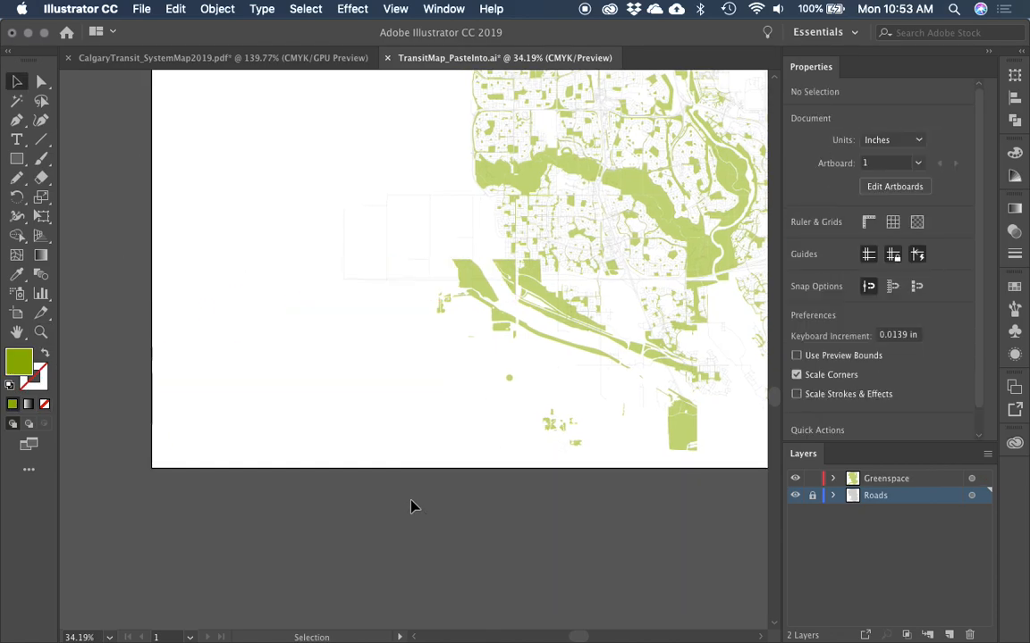
pyautogui.moveTo(420, 265); pyautogui.dragTo(575, 471)
pyautogui.press('Delete')
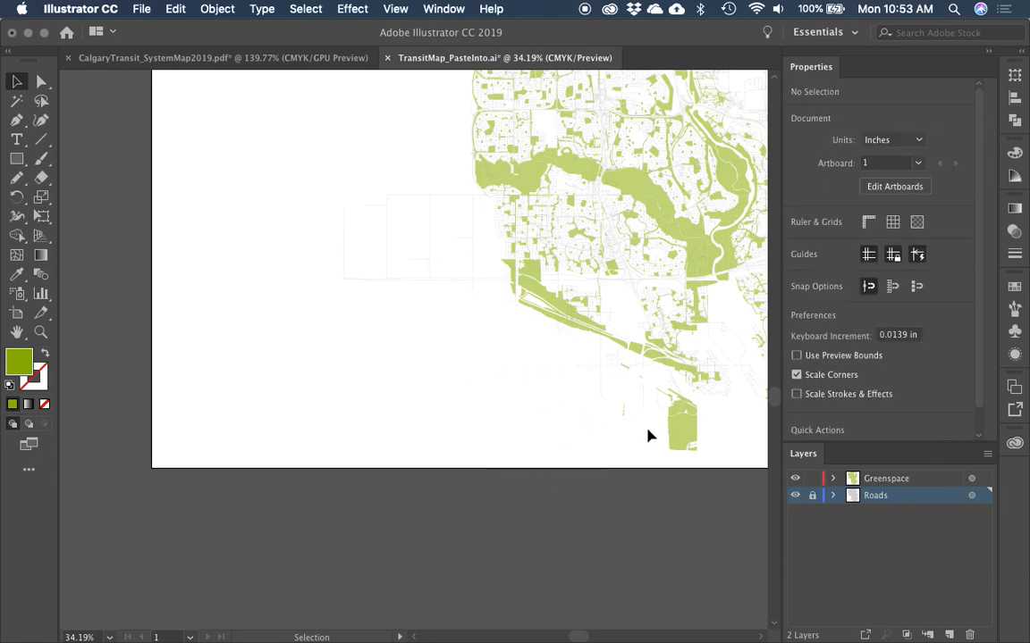
# Step: Delete the large isolated rectangular greenspace block and its adjoining pieces at the far south of the map
pyautogui.press('z')
pyautogui.click(629, 431)
pyautogui.moveTo(431, 279); pyautogui.dragTo(616, 516)
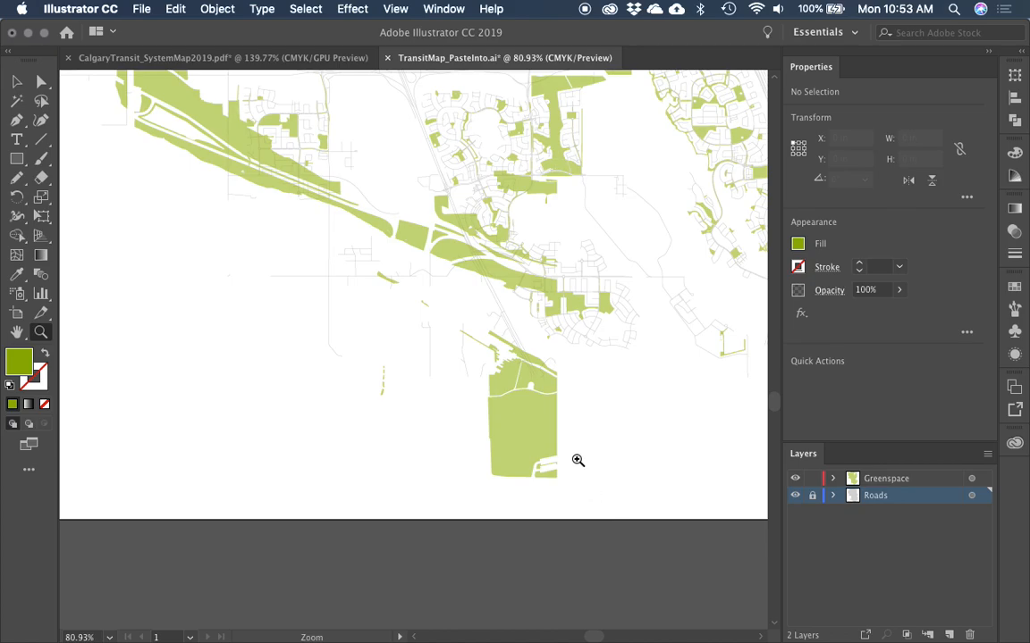
pyautogui.press('v')
pyautogui.moveTo(449, 341); pyautogui.dragTo(551, 487)
pyautogui.press('Delete')
# Step: Delete the stray inset greenspace shapes overlapping the southern communities at the eastern end of the diagonal river strip
pyautogui.moveTo(454, 353); pyautogui.dragTo(530, 494)
pyautogui.moveTo(678, 497); pyautogui.dragTo(554, 404)
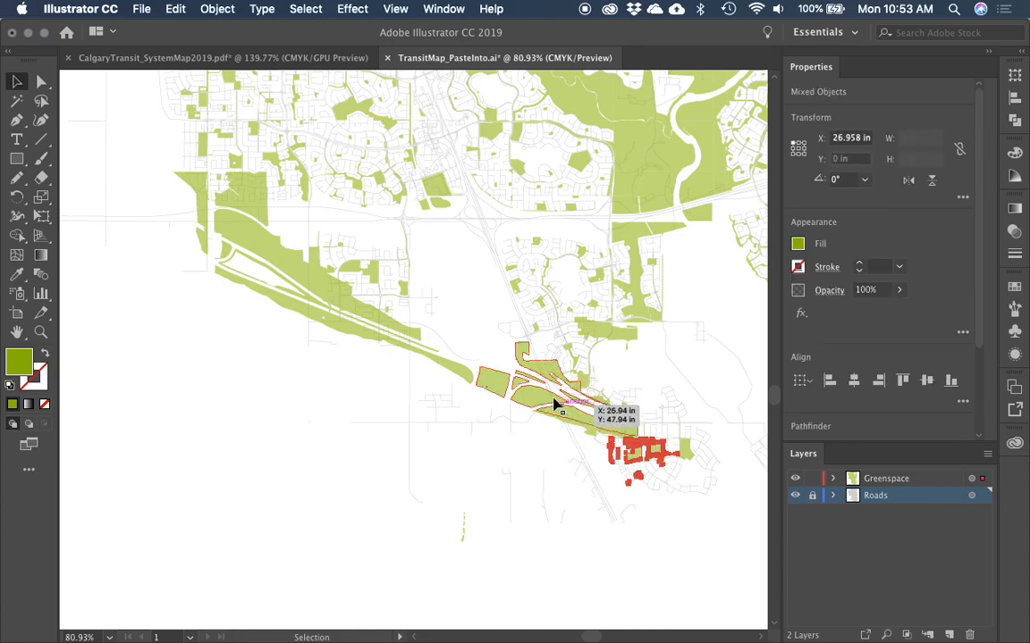
pyautogui.keyDown('shift'); pyautogui.click(595, 431); pyautogui.keyUp('shift')
pyautogui.press('Delete')
pyautogui.moveTo(700, 488); pyautogui.dragTo(635, 429)
pyautogui.press('Delete')
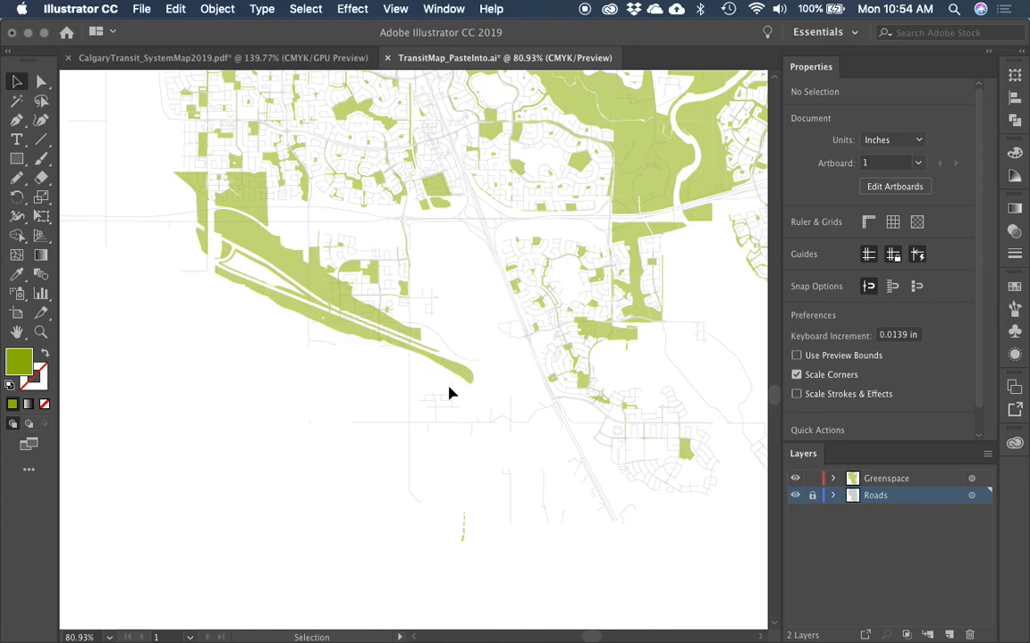
# Step: Delete the remaining diagonal river strips and the triangular greenspace pieces at the western end of the stray inset
pyautogui.moveTo(410, 363); pyautogui.dragTo(341, 335)
pyautogui.press('Delete')
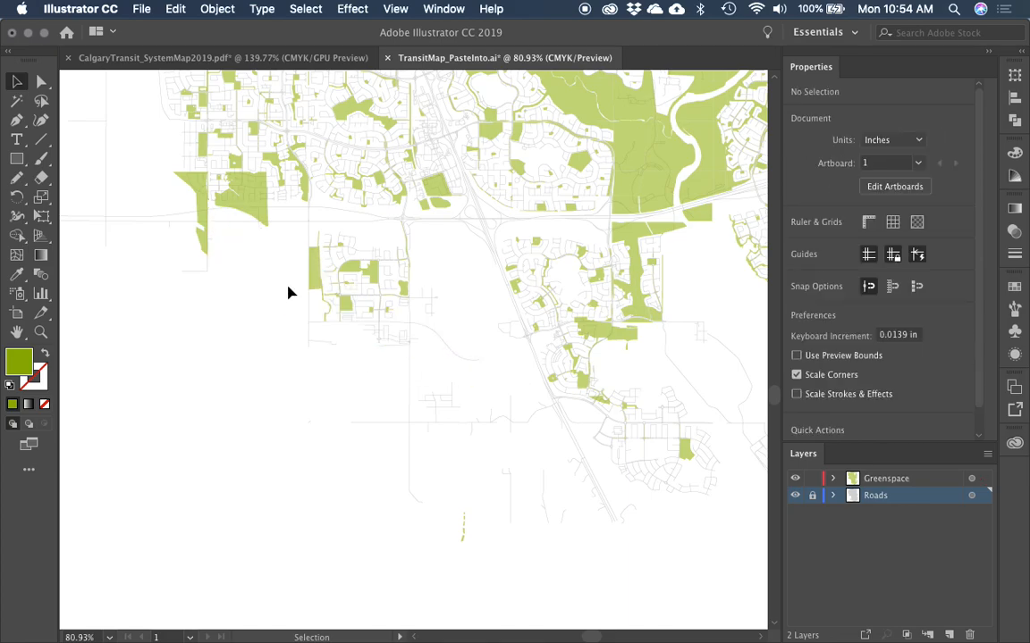
pyautogui.click(258, 223)
pyautogui.press('Delete')
pyautogui.click(250, 222)
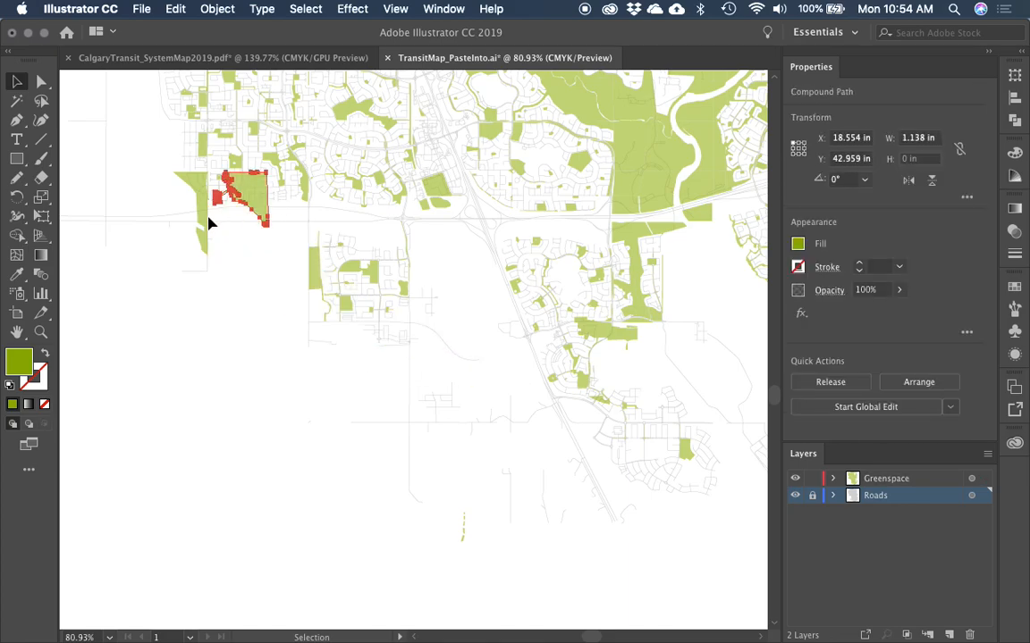
pyautogui.press('Delete')
pyautogui.moveTo(206, 223); pyautogui.dragTo(215, 259)
pyautogui.press('Delete')
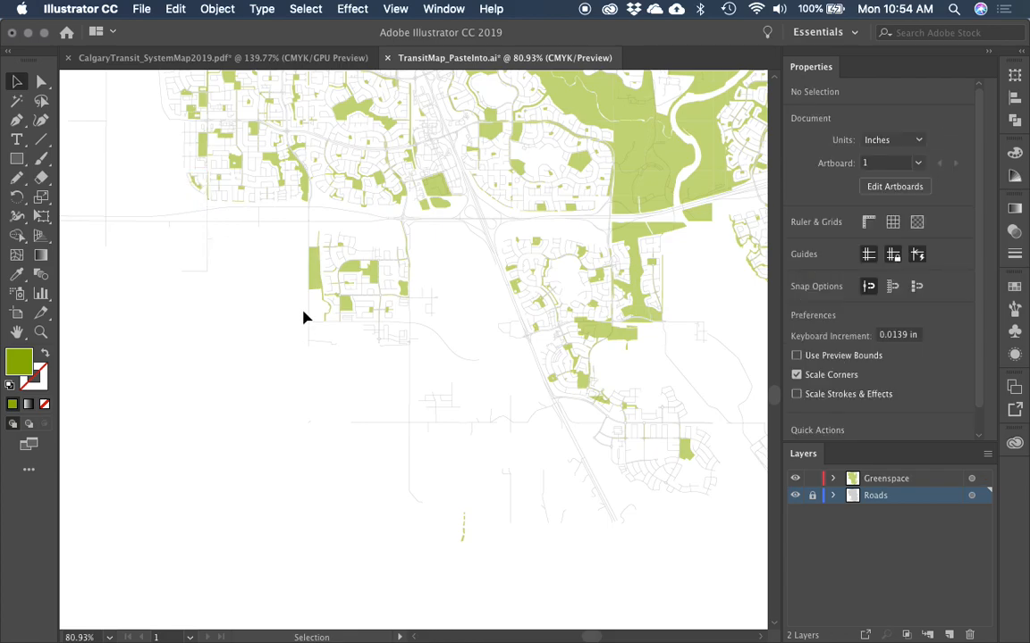
# Step: Select all light-blue water shapes with the same fill in CalgaryTransit_SystemMap2019.pdf for copying, and return to TransitMap_PasteInto.ai
pyautogui.press('super+0')
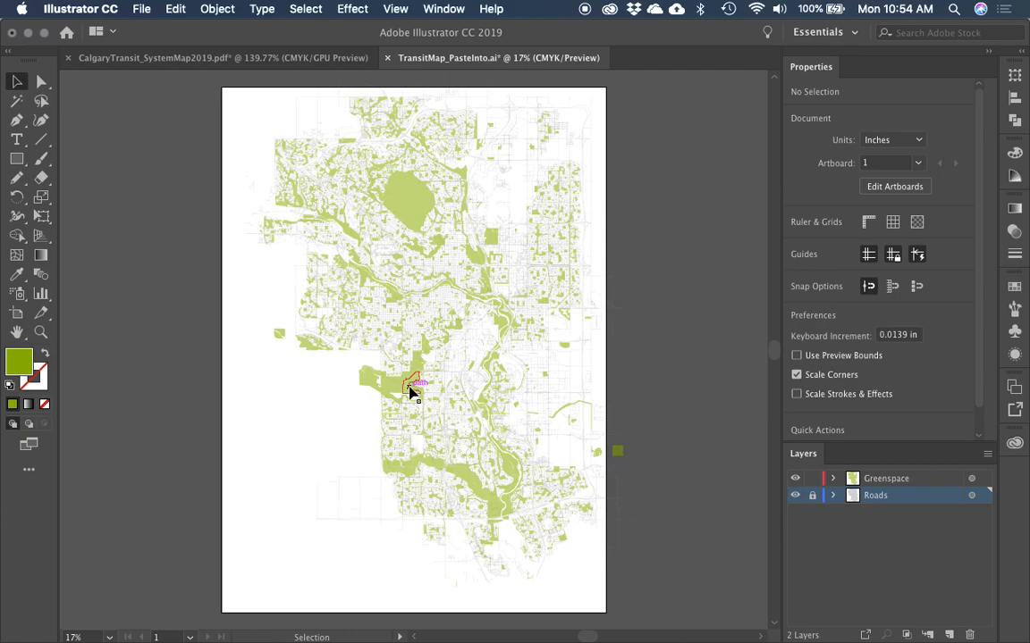
pyautogui.moveTo(395, 374); pyautogui.dragTo(414, 344)
pyautogui.click(289, 57)
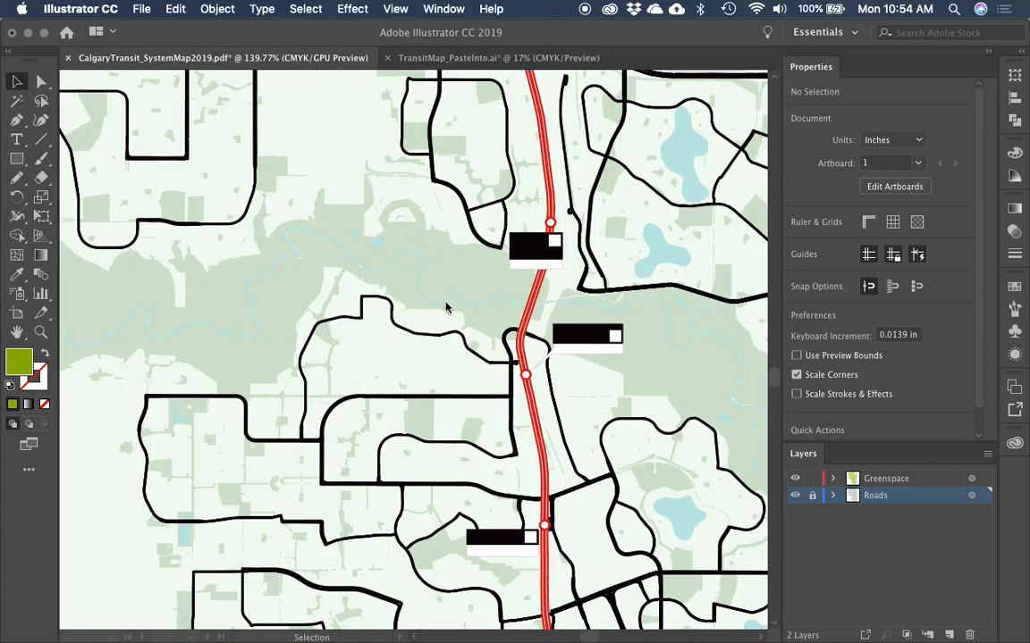
pyautogui.click(658, 256)
pyautogui.click(662, 259)
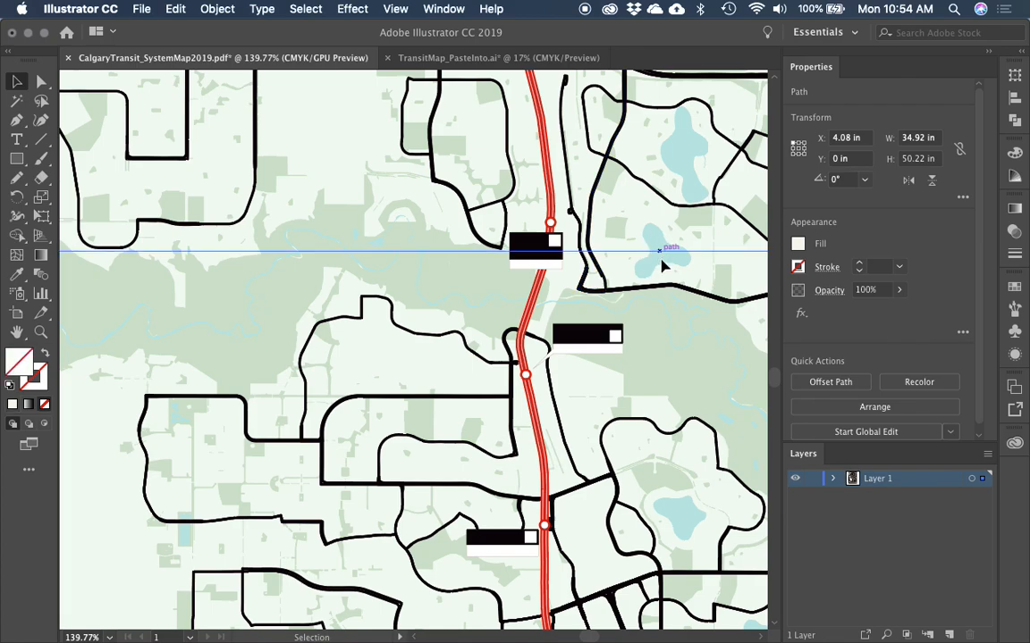
pyautogui.click(663, 267)
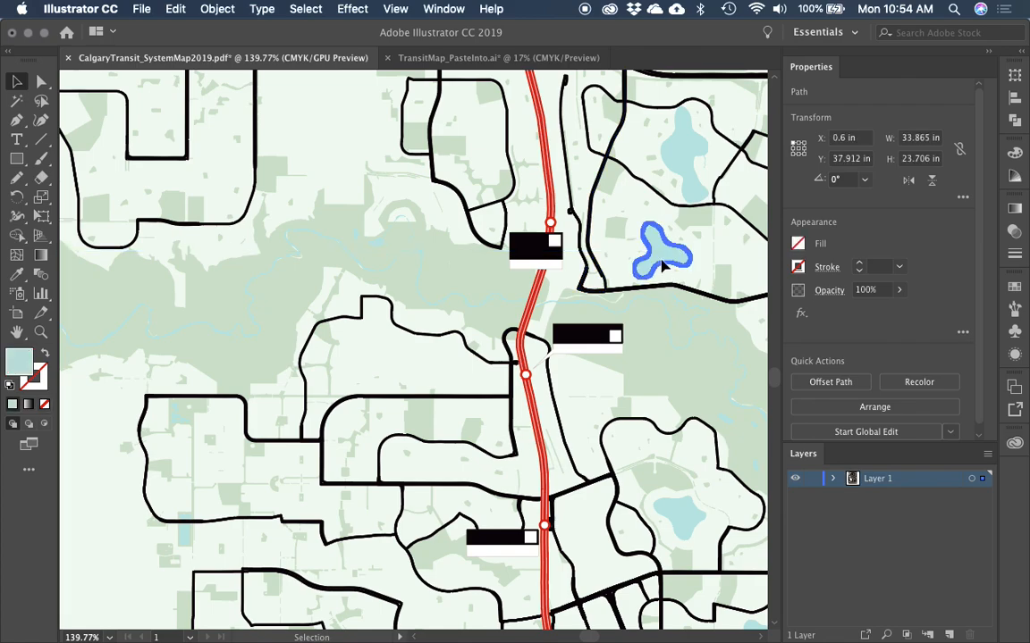
pyautogui.press('a')
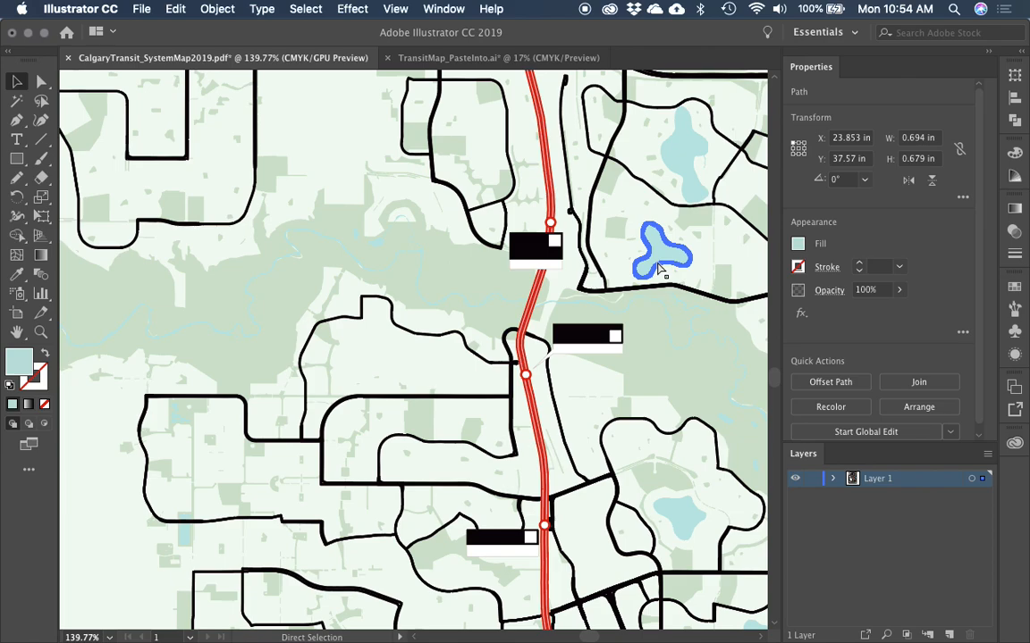
pyautogui.press('super+6')
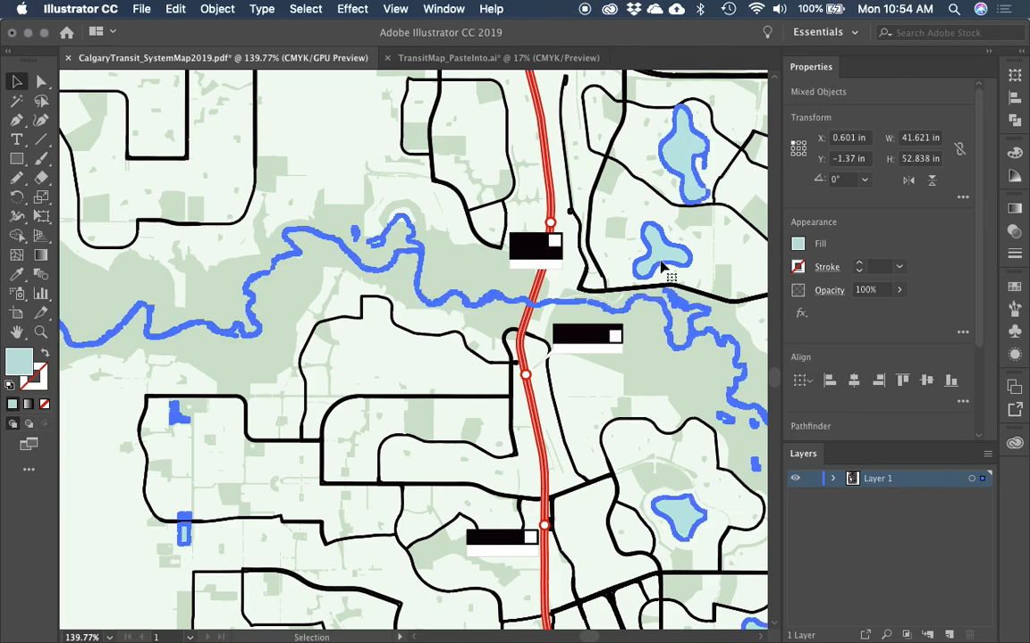
pyautogui.click(490, 57)
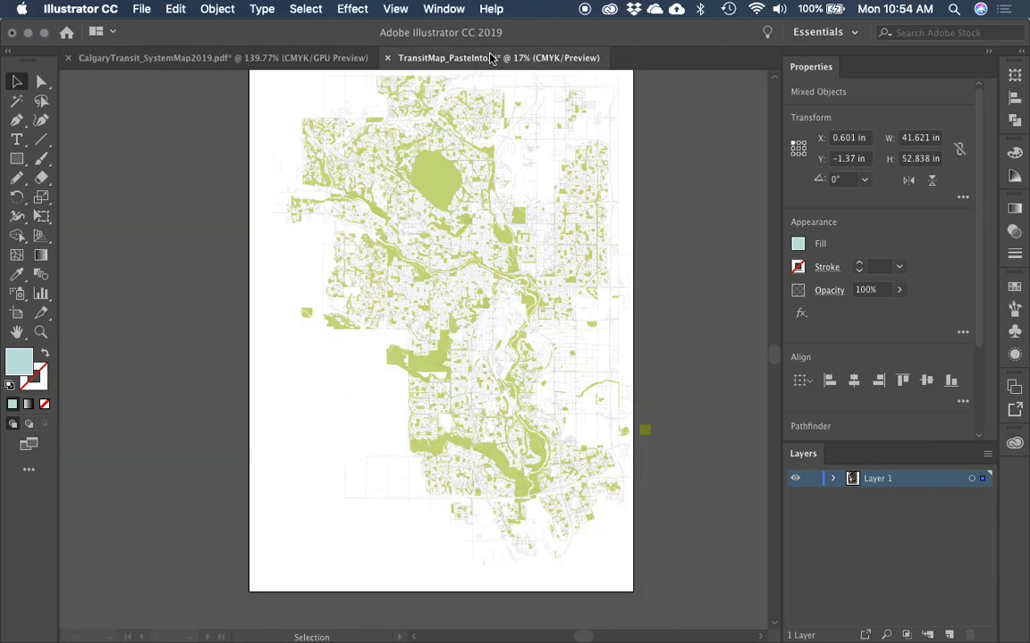
pyautogui.moveTo(348, 335); pyautogui.dragTo(322, 304)
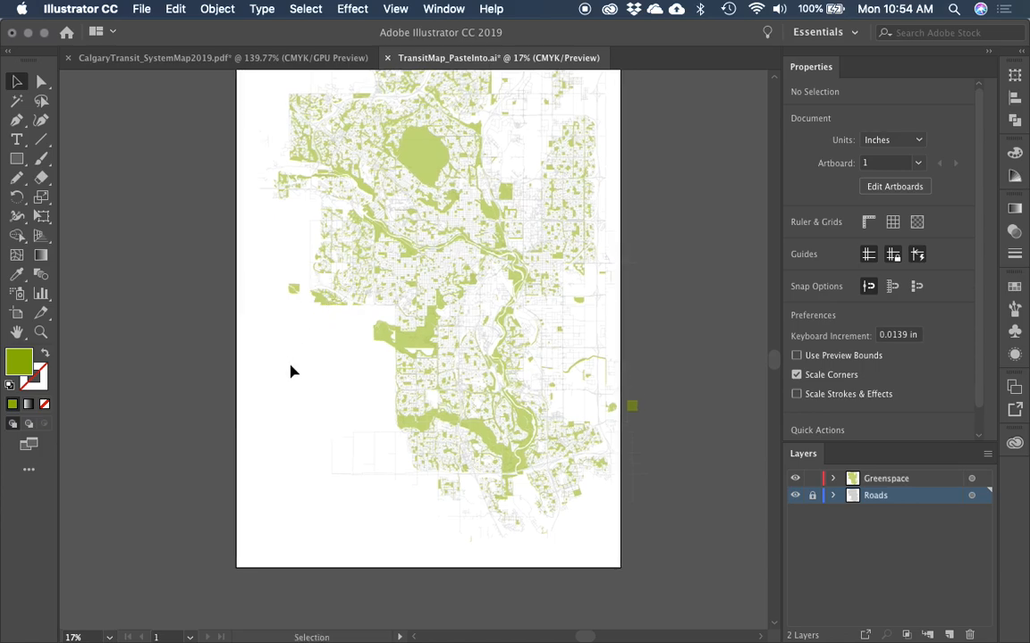
# Step: Try pasting the copied water shapes in place on the Roads layer, and undo the paste
pyautogui.press('shift+super+v')
pyautogui.click(662, 365)
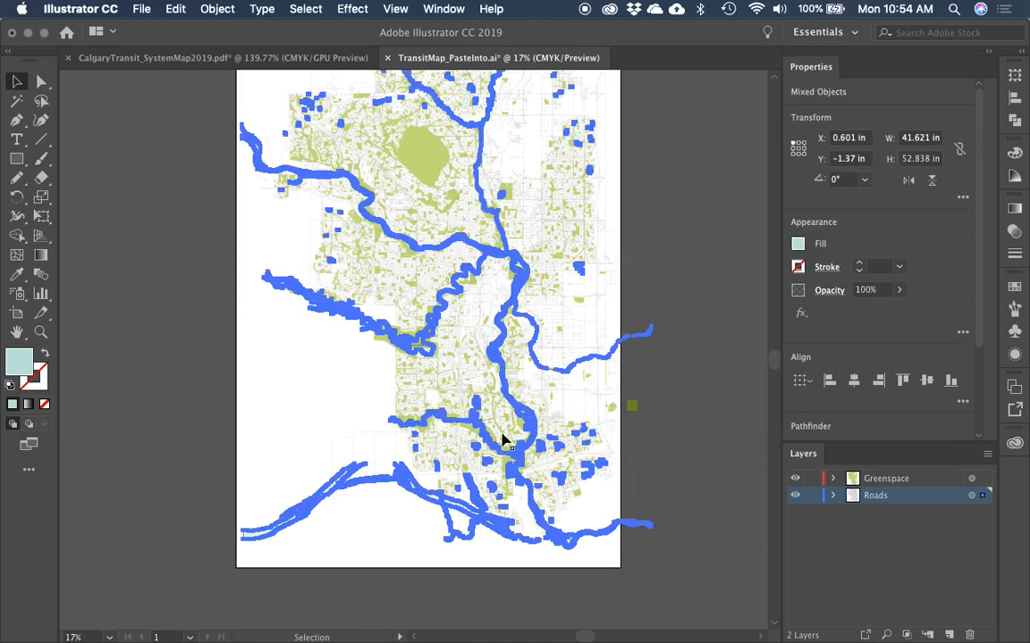
pyautogui.click(670, 358)
pyautogui.press('z')
pyautogui.moveTo(260, 166); pyautogui.dragTo(551, 387)
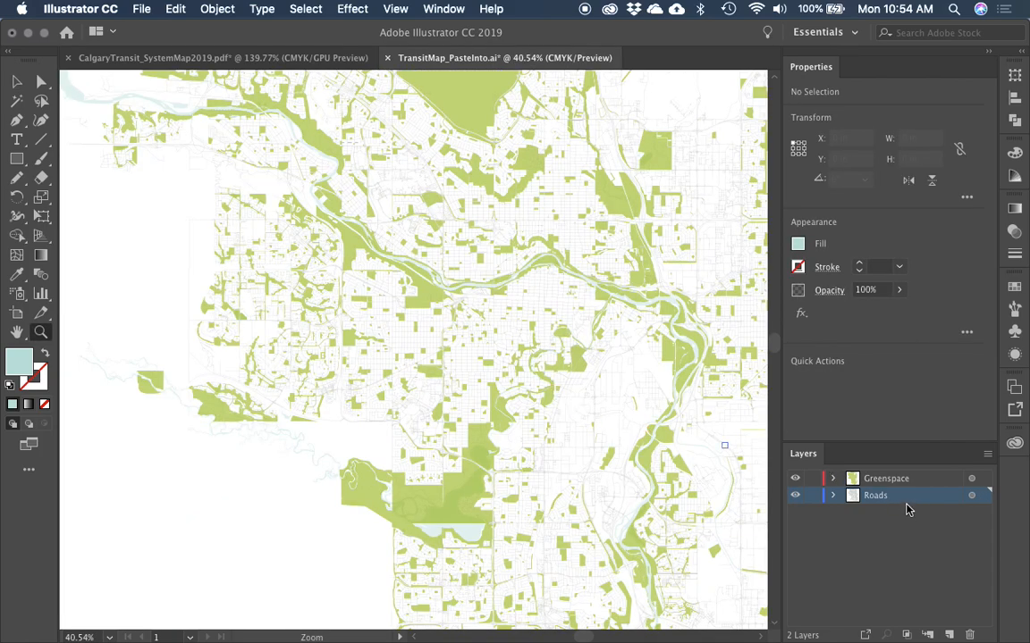
pyautogui.hotkey('ctrl', 'z')
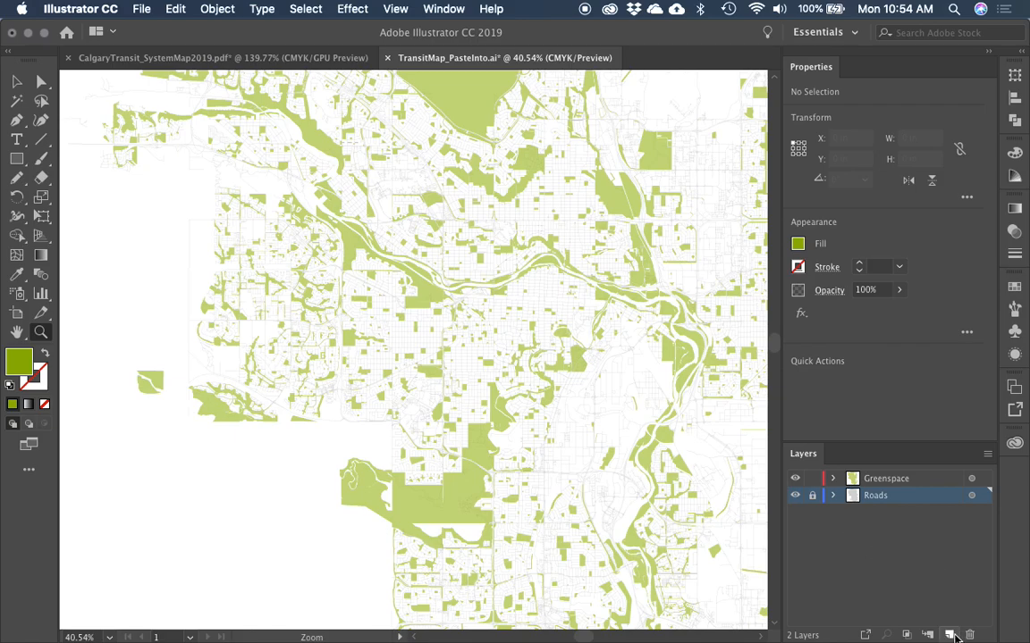
# Step: Create a new layer between Greenspace and Roads and name it Water
pyautogui.press('super+l')
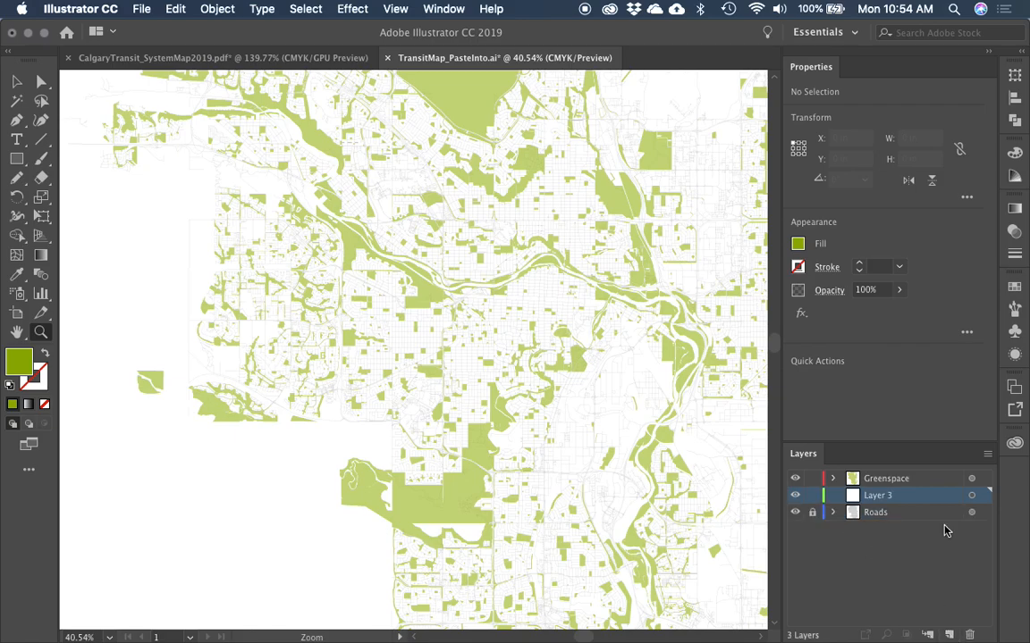
pyautogui.doubleClick(875, 496)
pyautogui.write('Water')
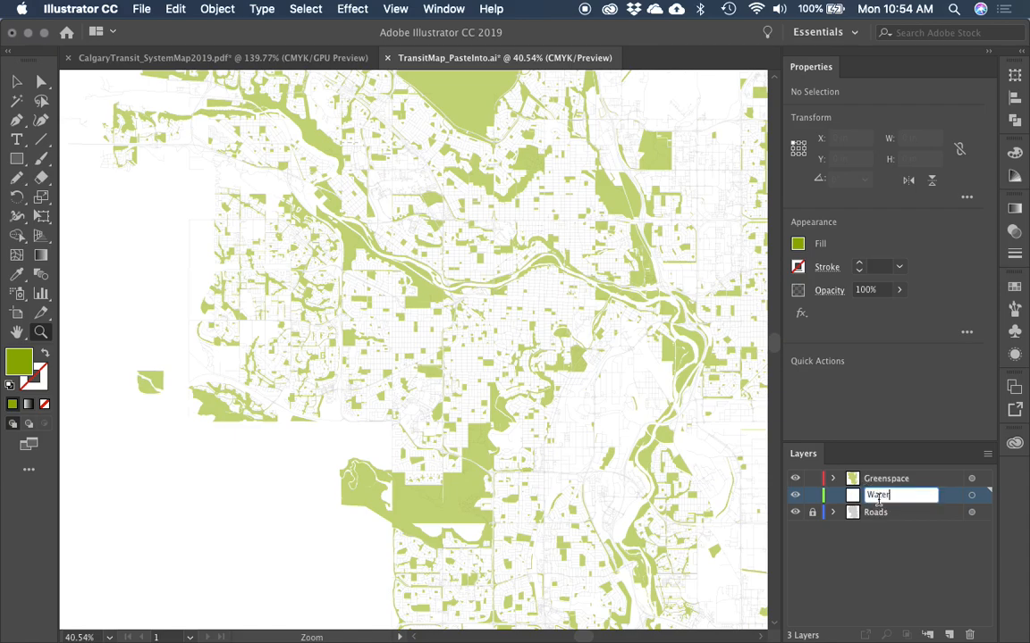
pyautogui.press('Return')
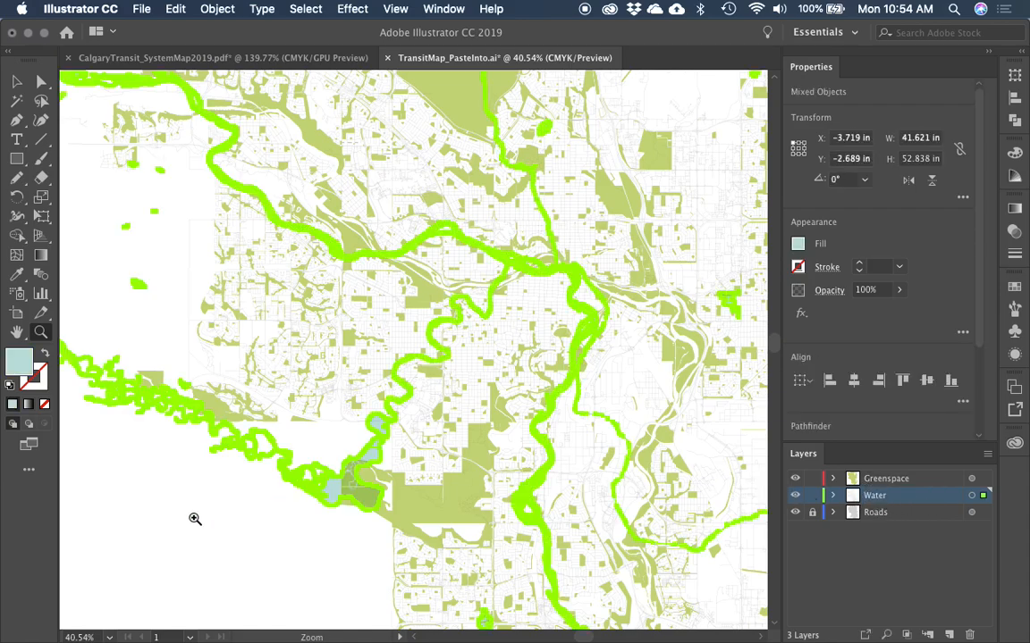
# Step: Examine up close how the pasted water shapes line up with the greenspace around the southwest reservoir
pyautogui.click(195, 517)
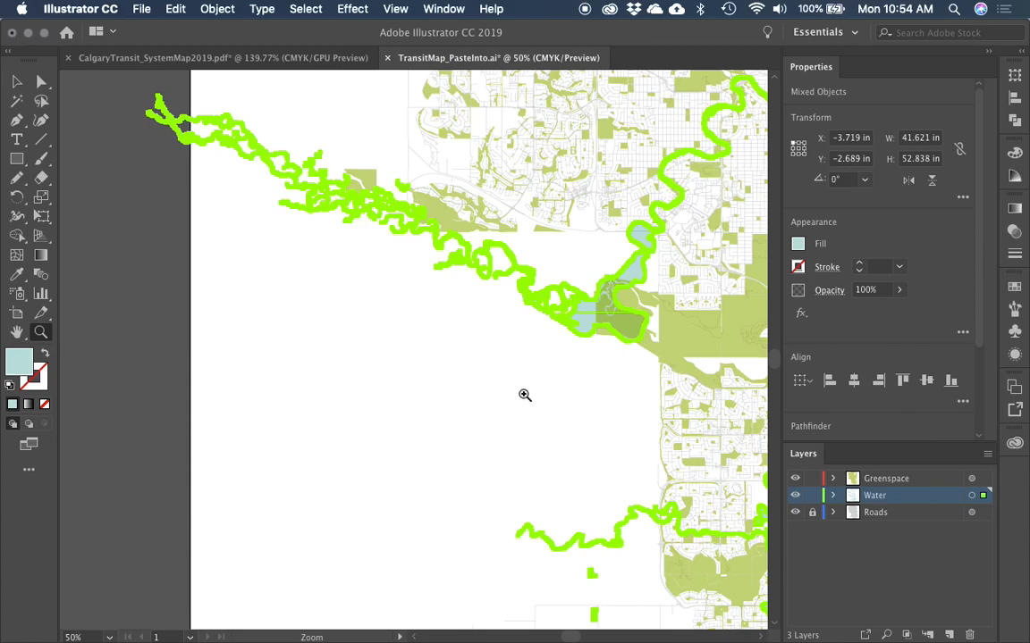
pyautogui.press('v')
pyautogui.click(591, 367)
pyautogui.press('space')
pyautogui.moveTo(590, 366); pyautogui.dragTo(496, 367)
pyautogui.press('z')
pyautogui.moveTo(449, 230); pyautogui.dragTo(619, 424)
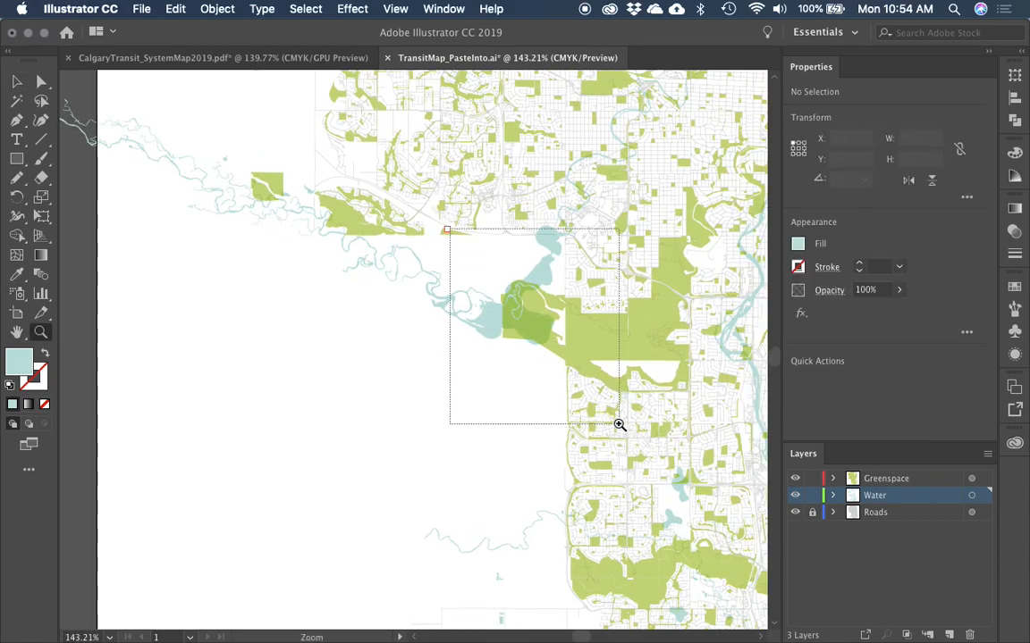
pyautogui.press('v')
pyautogui.moveTo(345, 378); pyautogui.dragTo(361, 254)
# Step: Inspect the individual greenspace shapes that overlap the pasted water around the reservoir
pyautogui.click(350, 374)
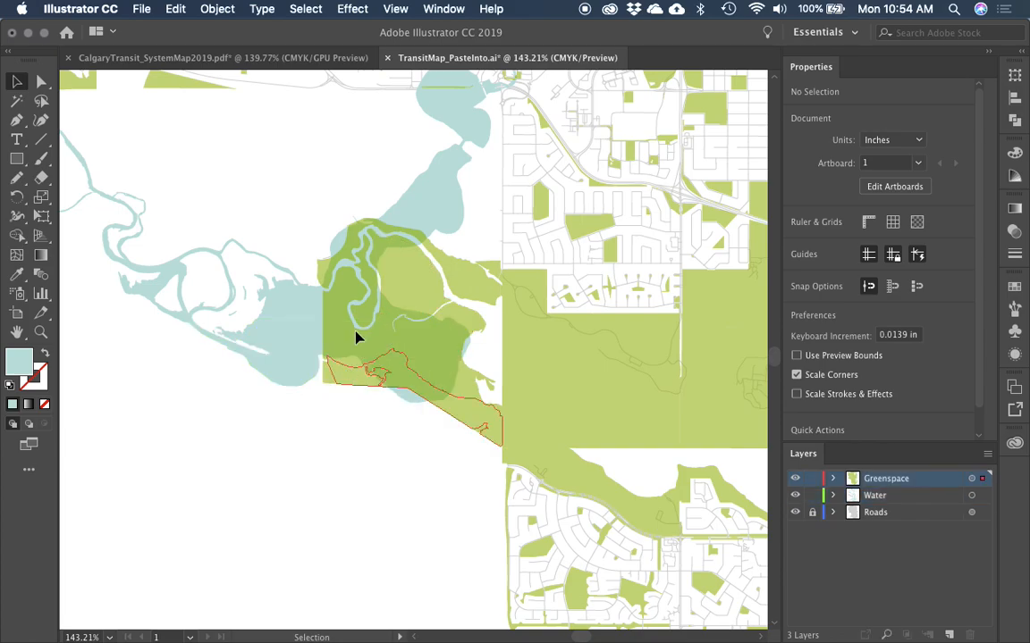
pyautogui.click(355, 331)
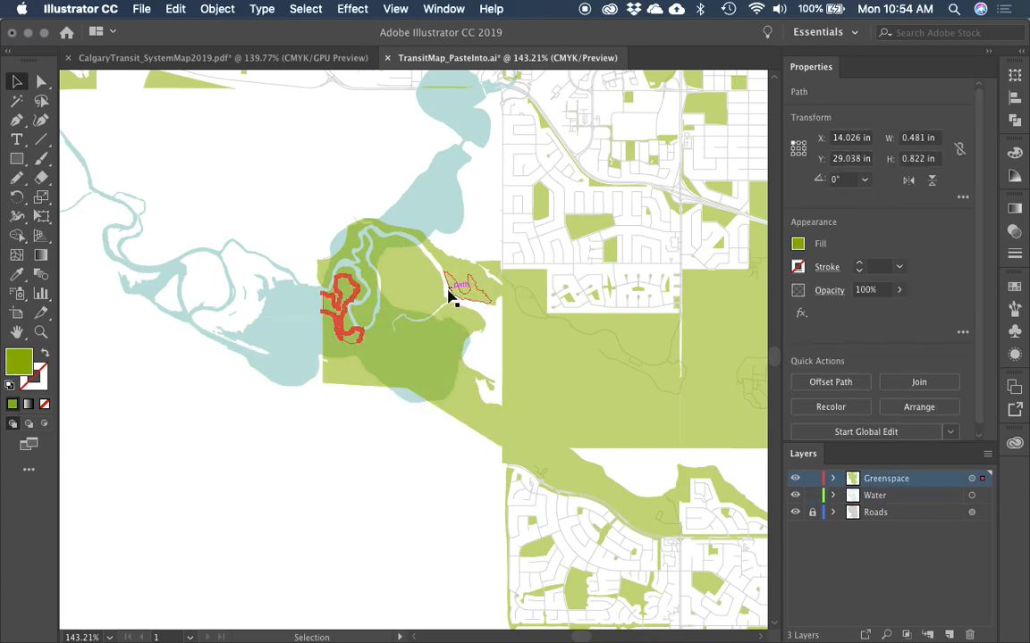
pyautogui.click(310, 438)
pyautogui.moveTo(310, 439); pyautogui.dragTo(387, 496)
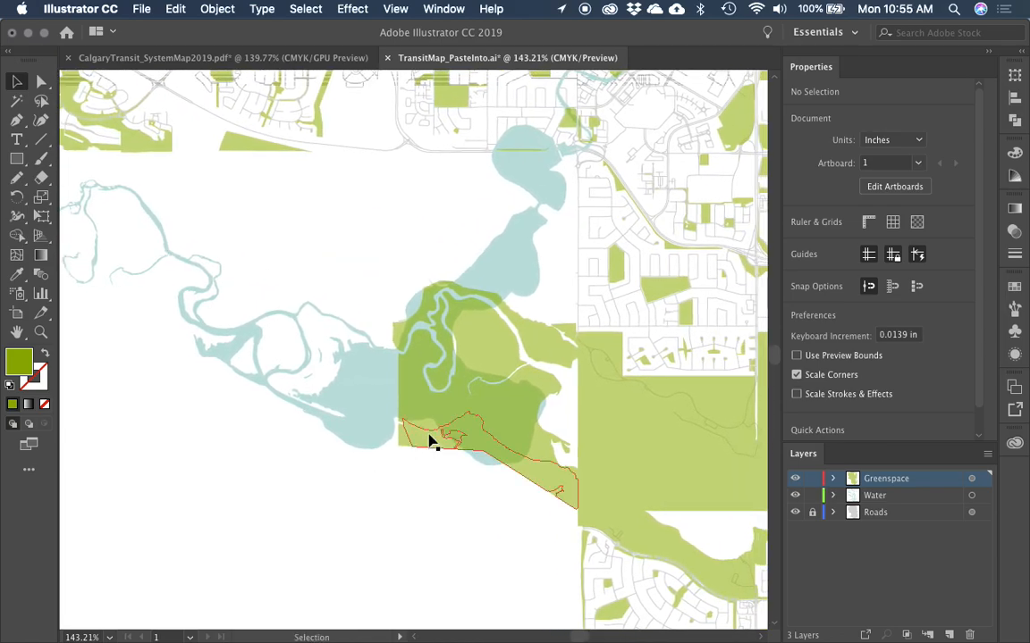
pyautogui.keyDown('shift'); pyautogui.click(529, 437); pyautogui.keyUp('shift')
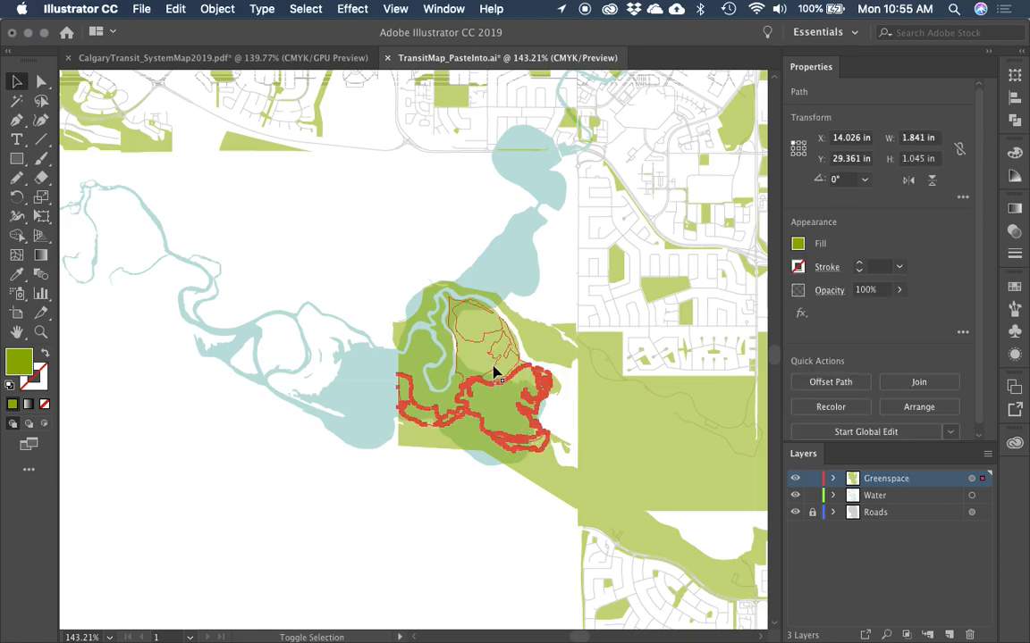
pyautogui.moveTo(415, 467); pyautogui.dragTo(460, 491)
pyautogui.keyDown('shift'); pyautogui.click(499, 423); pyautogui.keyUp('shift')
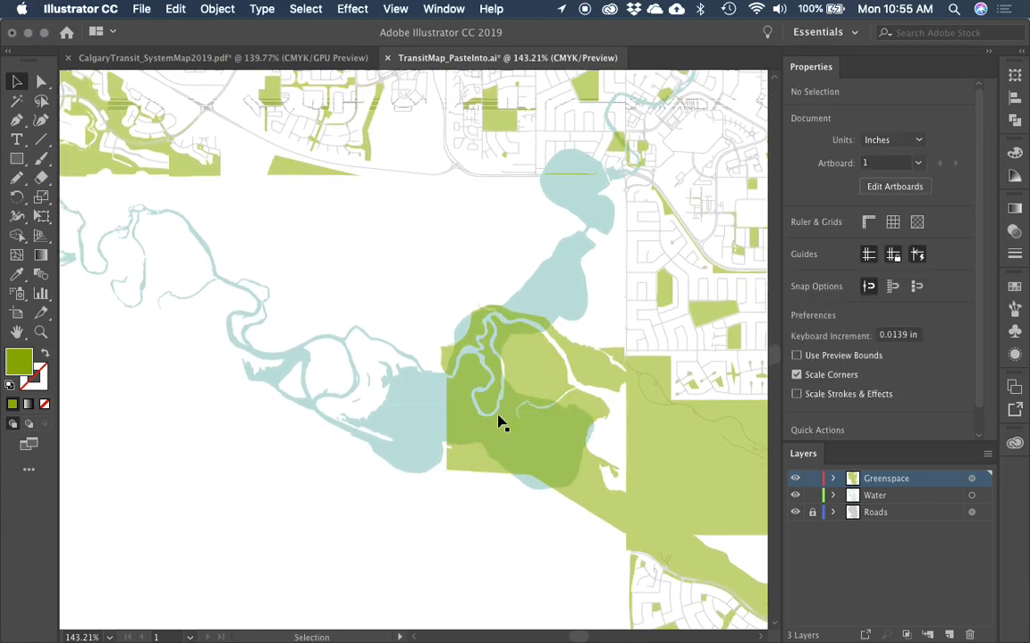
# Step: Replace the misaligned water artwork with the copied water shapes pasted in place on the Water layer
pyautogui.moveTo(542, 361); pyautogui.dragTo(351, 415)
pyautogui.moveTo(382, 303); pyautogui.dragTo(457, 271)
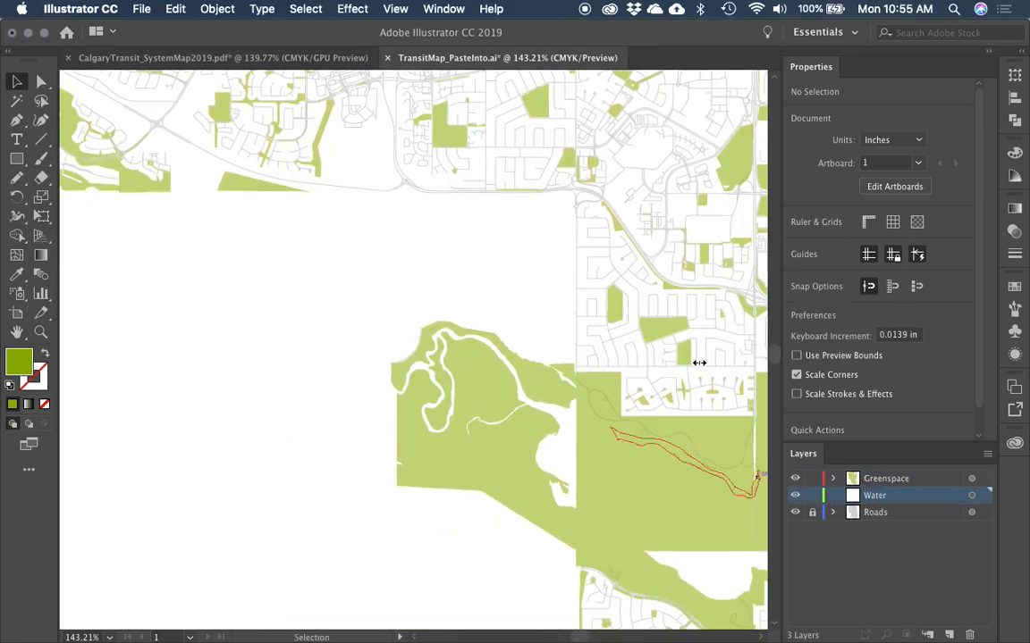
pyautogui.click(175, 8)
pyautogui.click(218, 143)
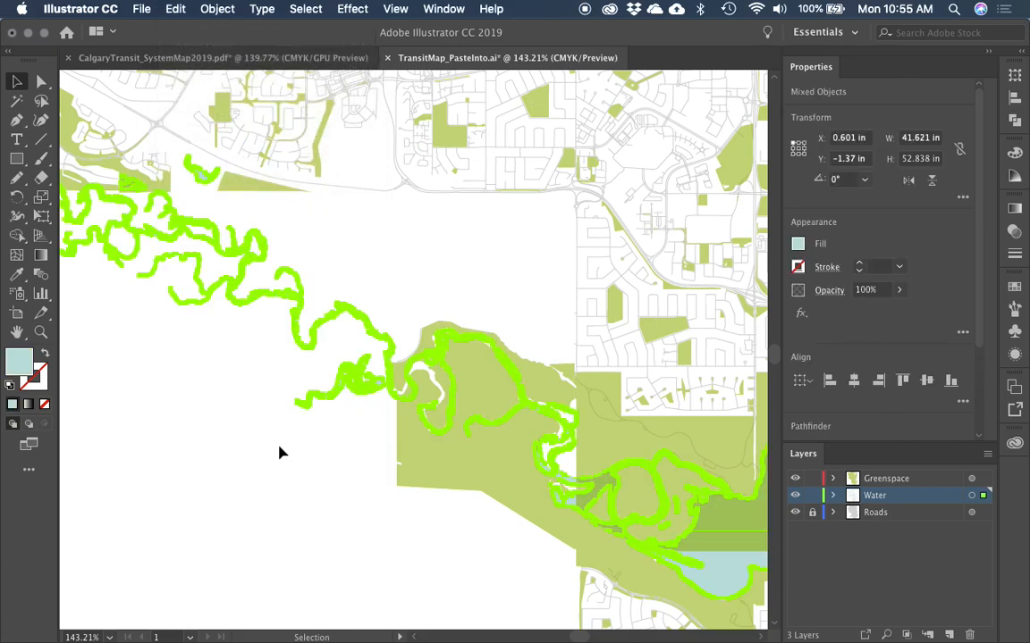
# Step: Delete the two greenspace shapes covering the upper parts of the southwest reservoir
pyautogui.click(279, 452)
pyautogui.scroll(-6, 172, 317)
pyautogui.hscroll(5, 173, 317)
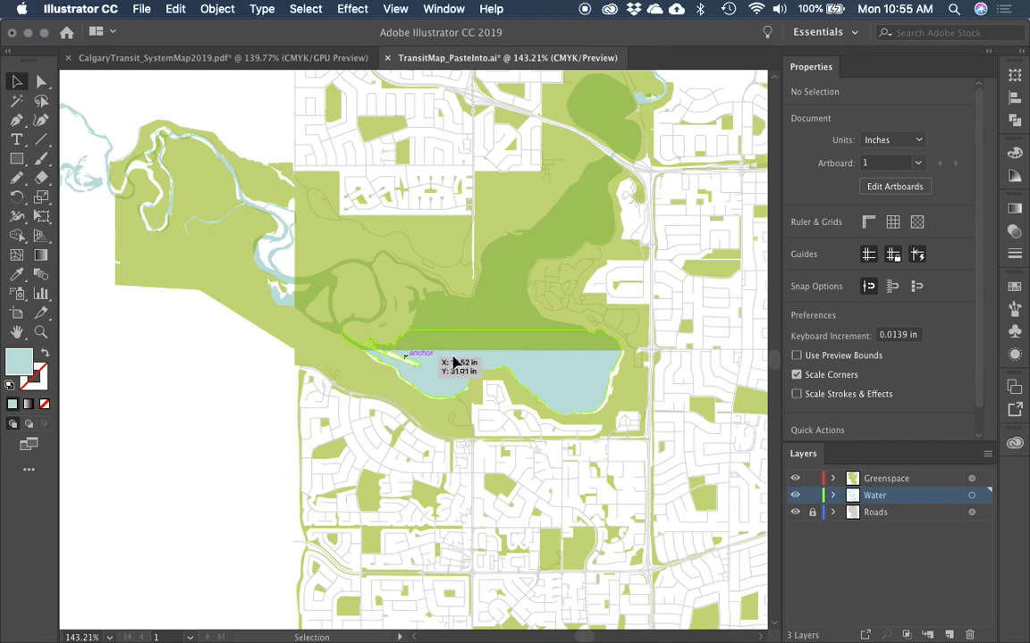
pyautogui.click(510, 272)
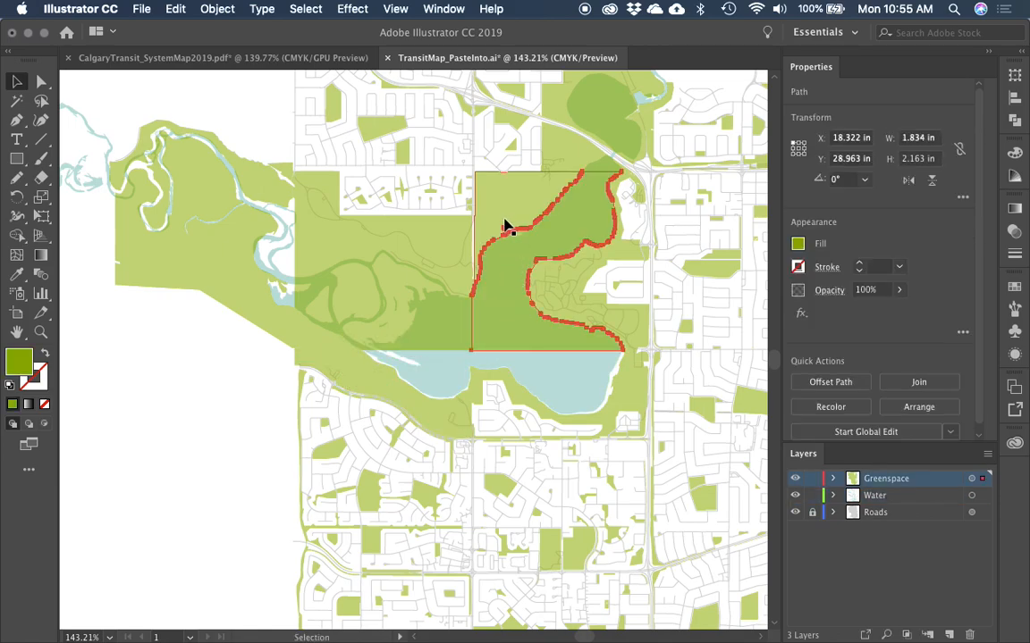
pyautogui.press('Delete')
pyautogui.click(450, 328)
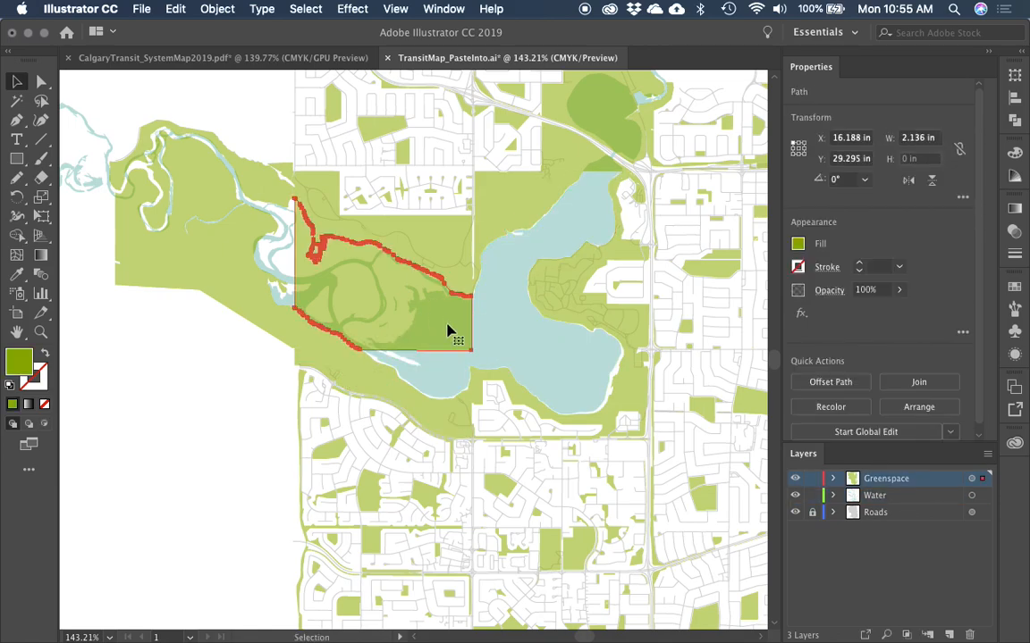
pyautogui.press('Delete')
# Step: Delete the two small greenspace shapes covering the water at the reservoir's northern end, on both sides of the diagonal road
pyautogui.scroll(3, 372, 437)
pyautogui.hscroll(4, 372, 436)
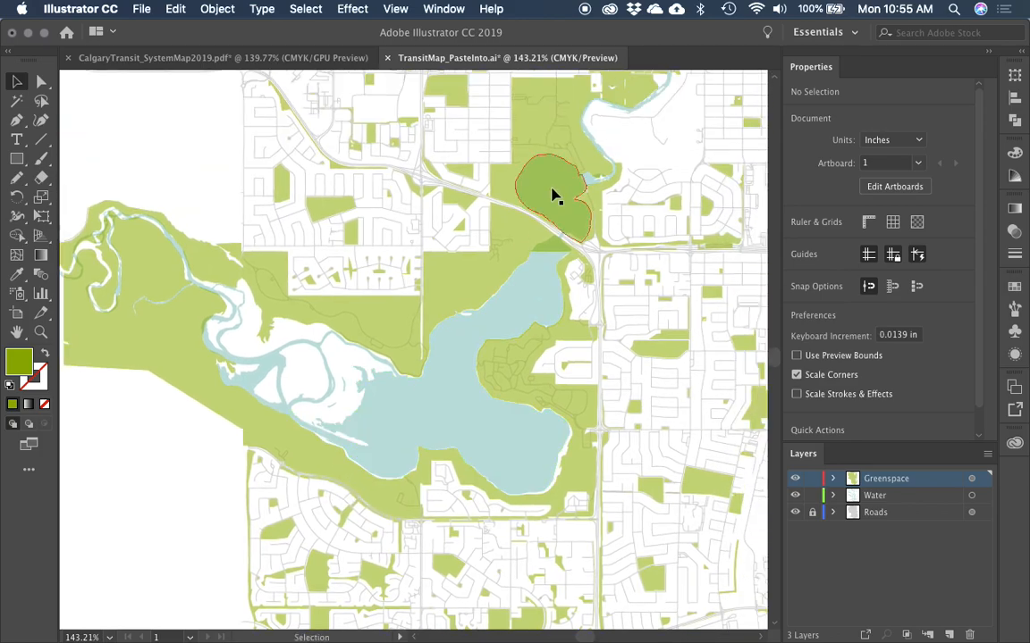
pyautogui.click(556, 204)
pyautogui.keyDown('shift'); pyautogui.click(556, 251); pyautogui.keyUp('shift')
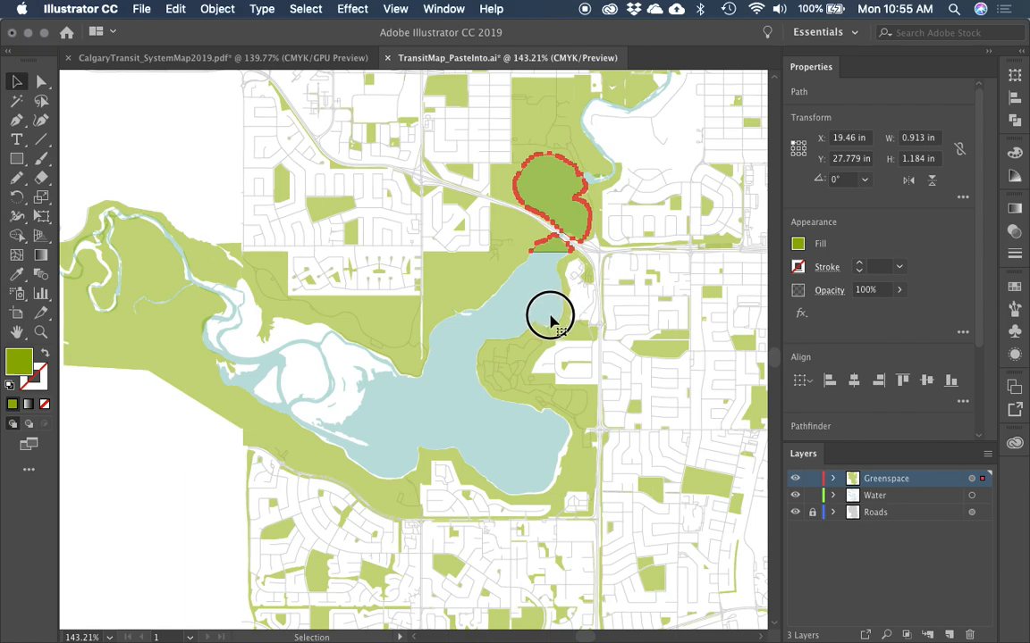
pyautogui.press('Delete')
pyautogui.click(583, 322)
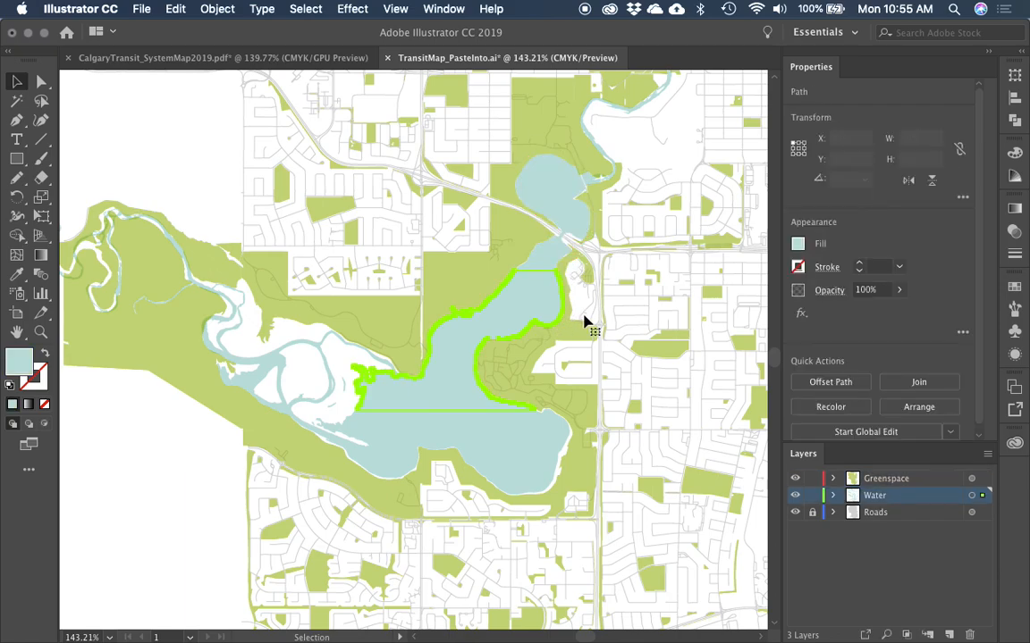
pyautogui.press('super+0')
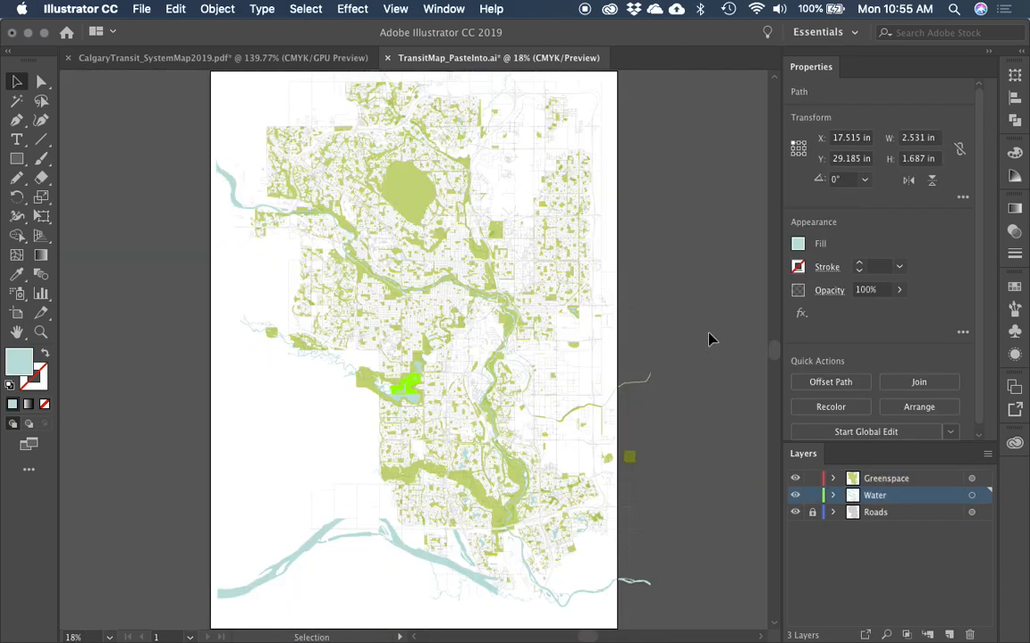
pyautogui.click(711, 340)
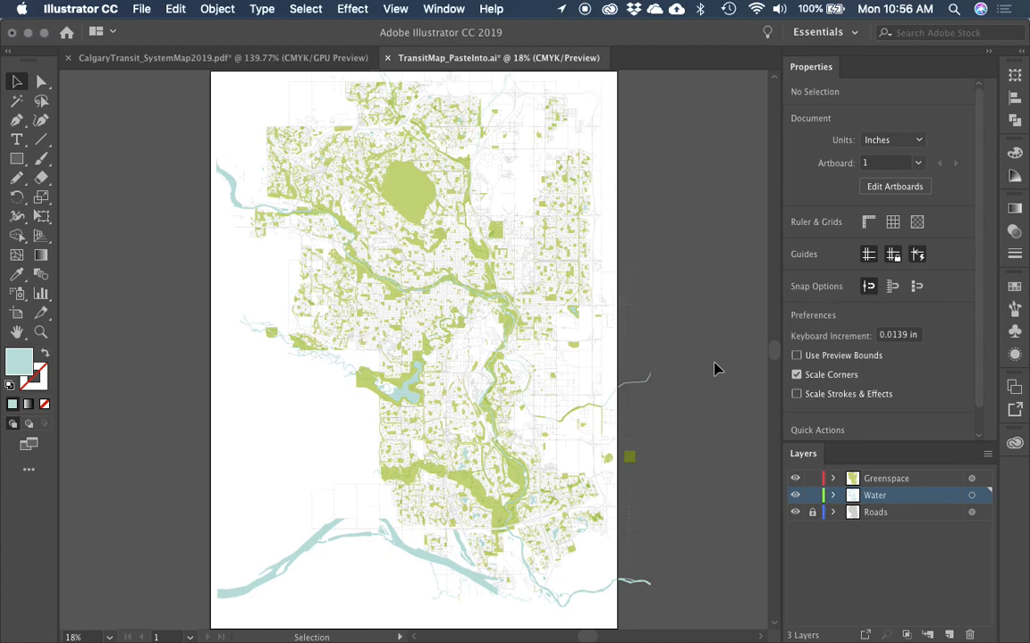
# Step: Darken the fill of all Water layer artwork by setting cyan to 55% and black to 31%
pyautogui.moveTo(582, 413)
pyautogui.mouseDown()
pyautogui.moveTo(616, 361)
pyautogui.moveTo(563, 412)
pyautogui.mouseUp()
pyautogui.press('z')
pyautogui.moveTo(276, 271); pyautogui.dragTo(544, 529)
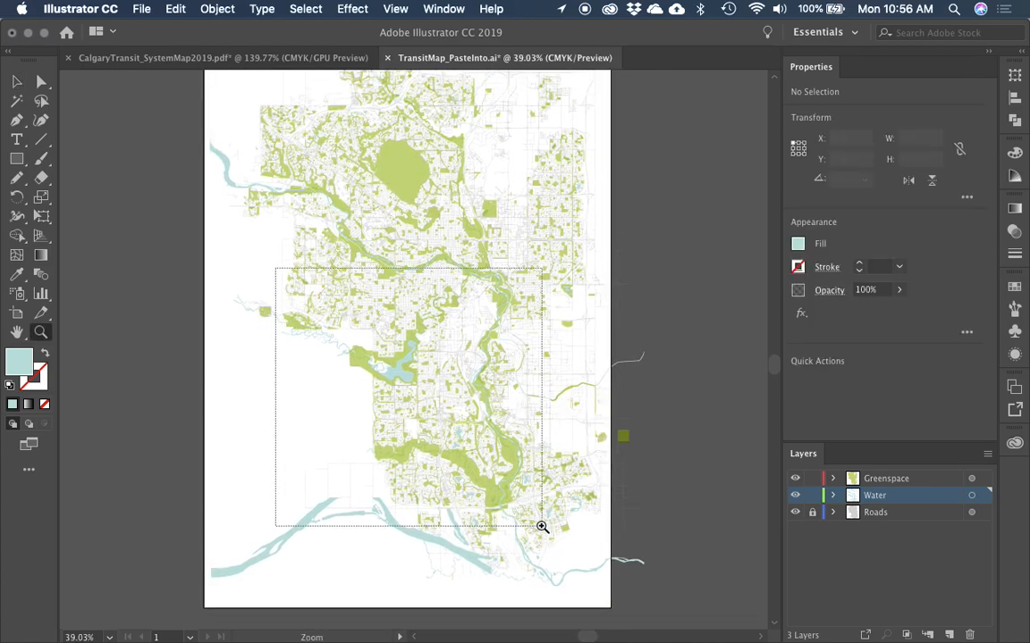
pyautogui.press('space')
pyautogui.moveTo(517, 432); pyautogui.dragTo(455, 452)
pyautogui.moveTo(481, 275)
pyautogui.mouseDown()
pyautogui.moveTo(496, 378)
pyautogui.moveTo(468, 370)
pyautogui.moveTo(465, 271)
pyautogui.mouseUp()
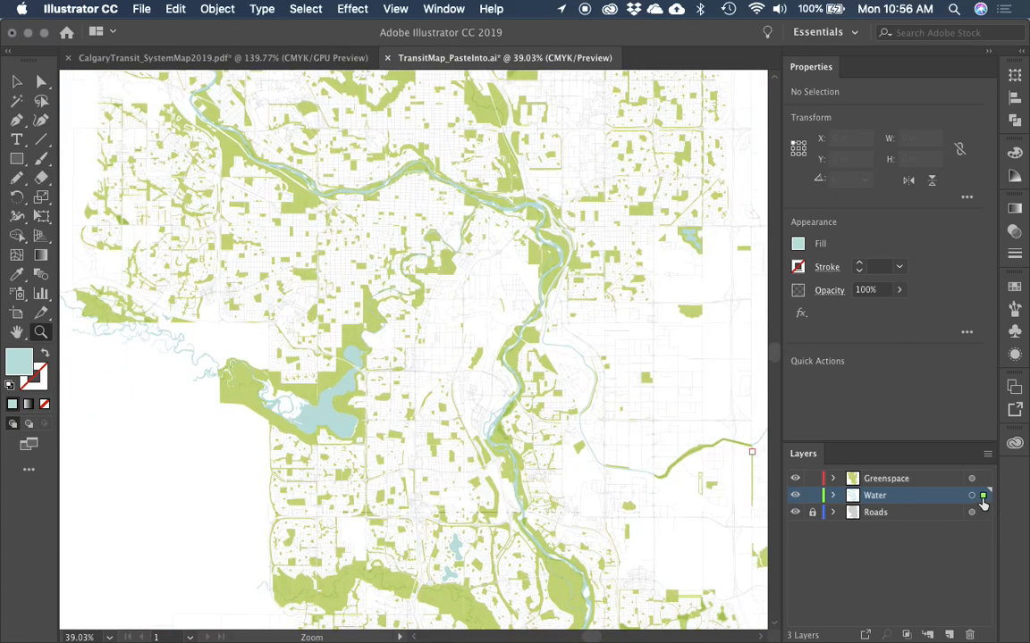
pyautogui.click(981, 495)
pyautogui.click(799, 244)
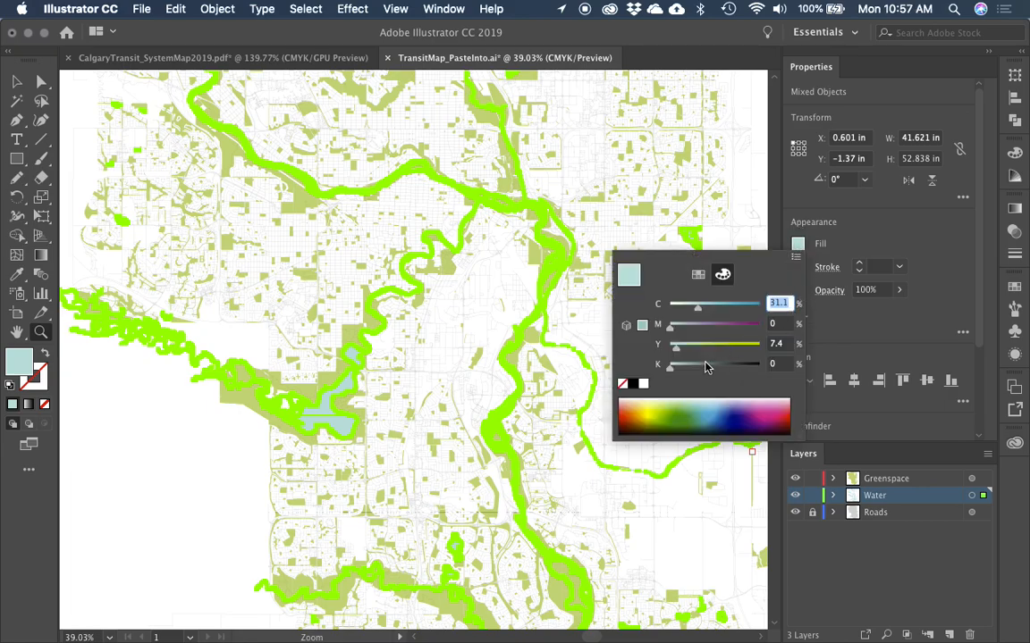
pyautogui.moveTo(672, 367); pyautogui.dragTo(699, 372)
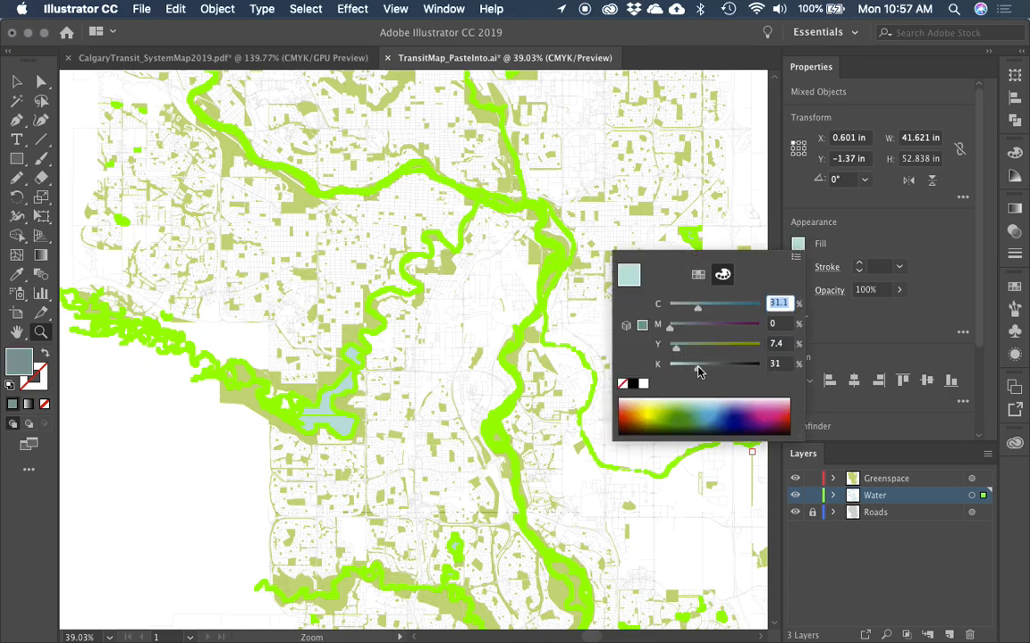
pyautogui.click(719, 307)
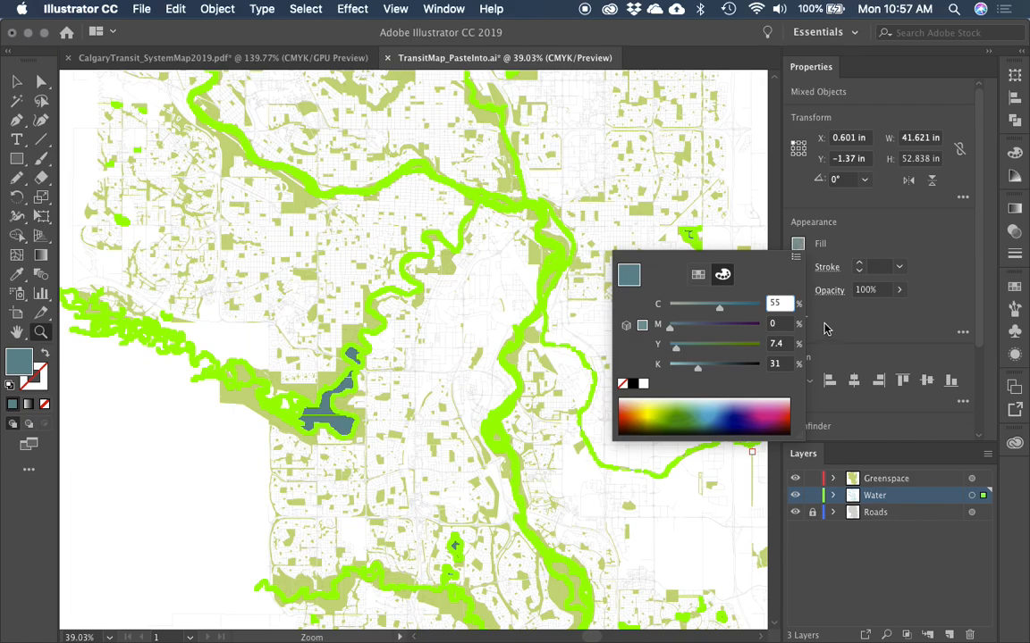
pyautogui.click(825, 328)
# Step: Delete the large stray river shapes southwest of the city from the Water layer
pyautogui.press('super+plus')
pyautogui.press('super+0')
pyautogui.press('v')
pyautogui.click(347, 419)
pyautogui.moveTo(340, 447); pyautogui.dragTo(345, 546)
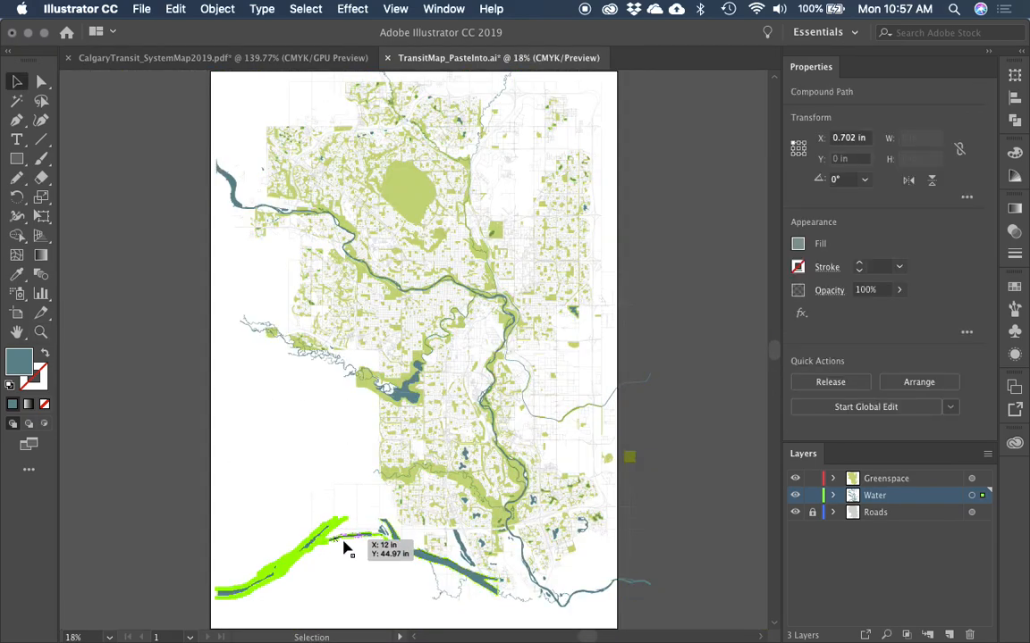
pyautogui.keyDown('shift'); pyautogui.click(393, 548); pyautogui.keyUp('shift')
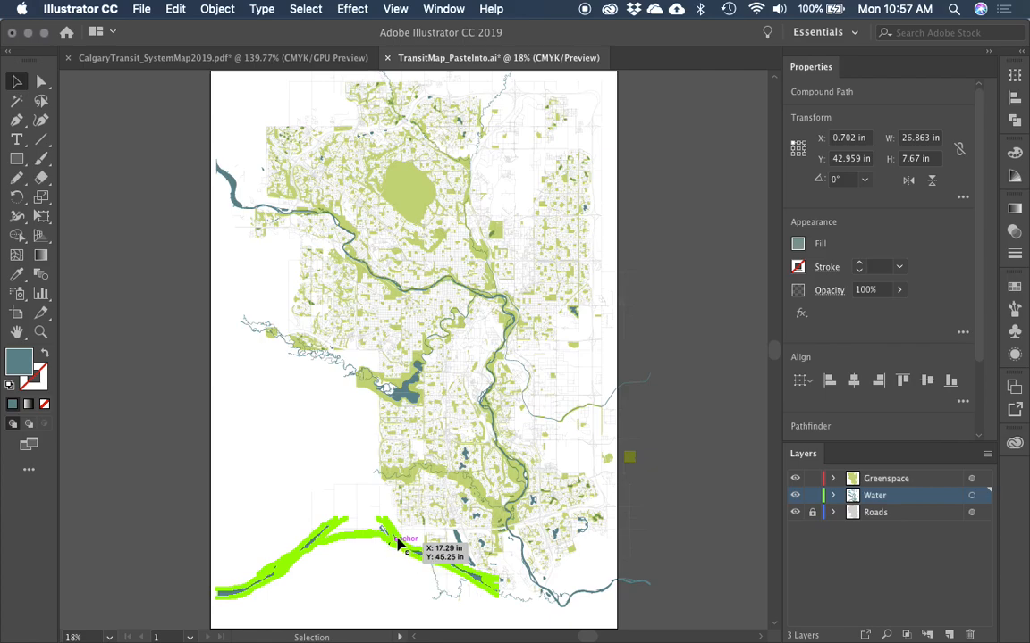
pyautogui.press('Delete')
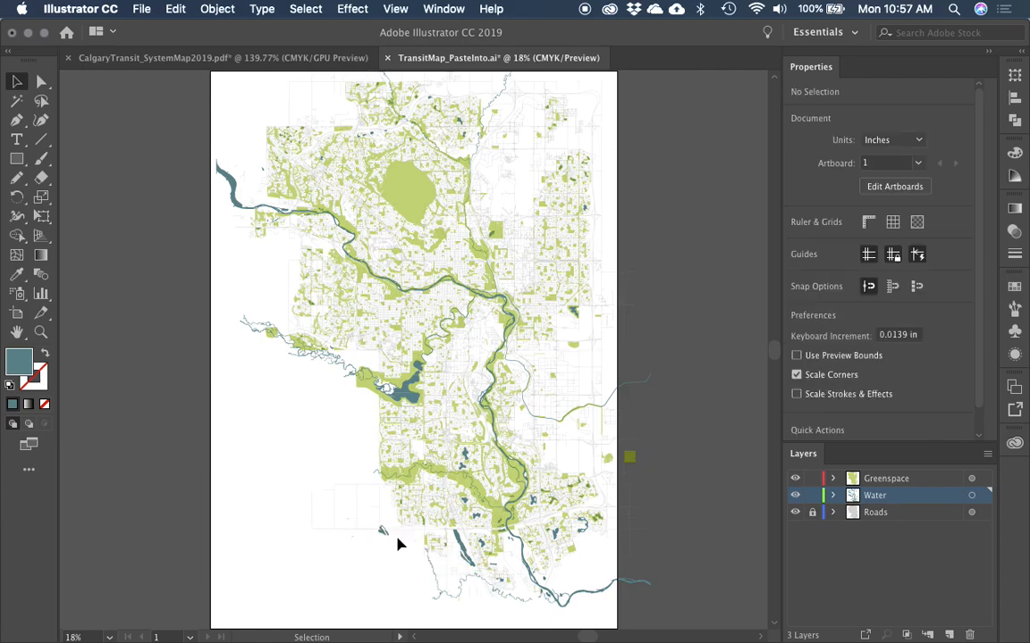
# Step: Close CalgaryTransit_SystemMap2019.pdf without saving its changes
pyautogui.click(68, 57)
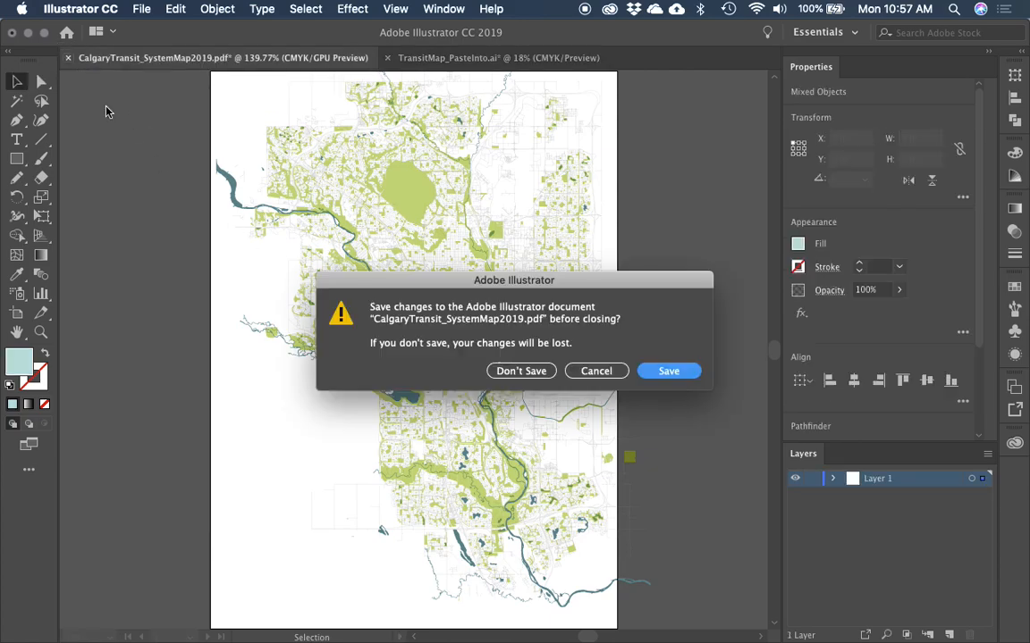
pyautogui.click(519, 371)
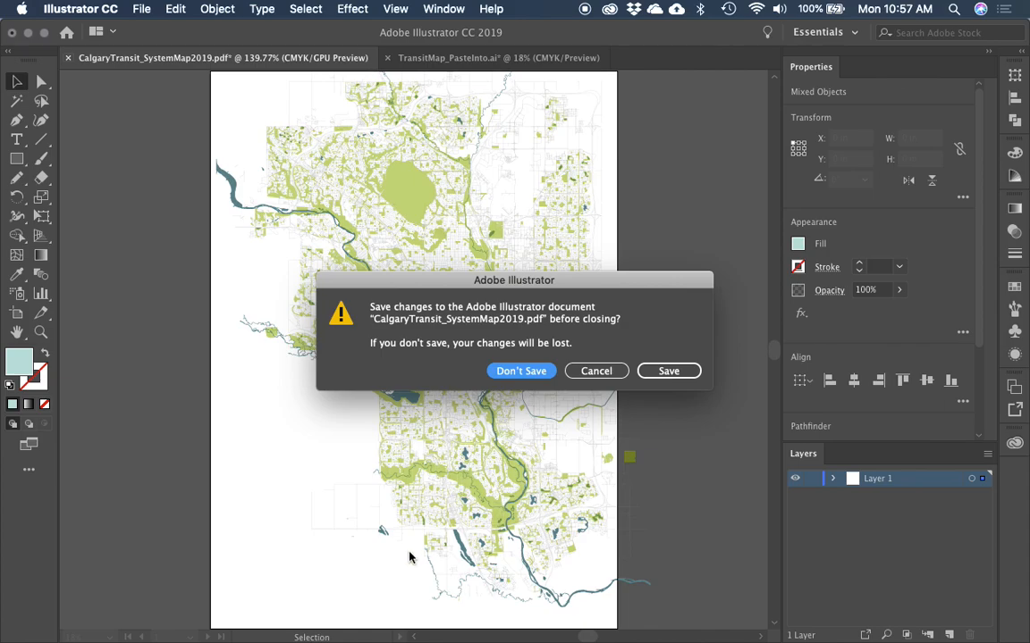
pyautogui.click(363, 527)
# Step: Delete the small leftover water fragment southwest of the city, where the stray river was
pyautogui.press('z')
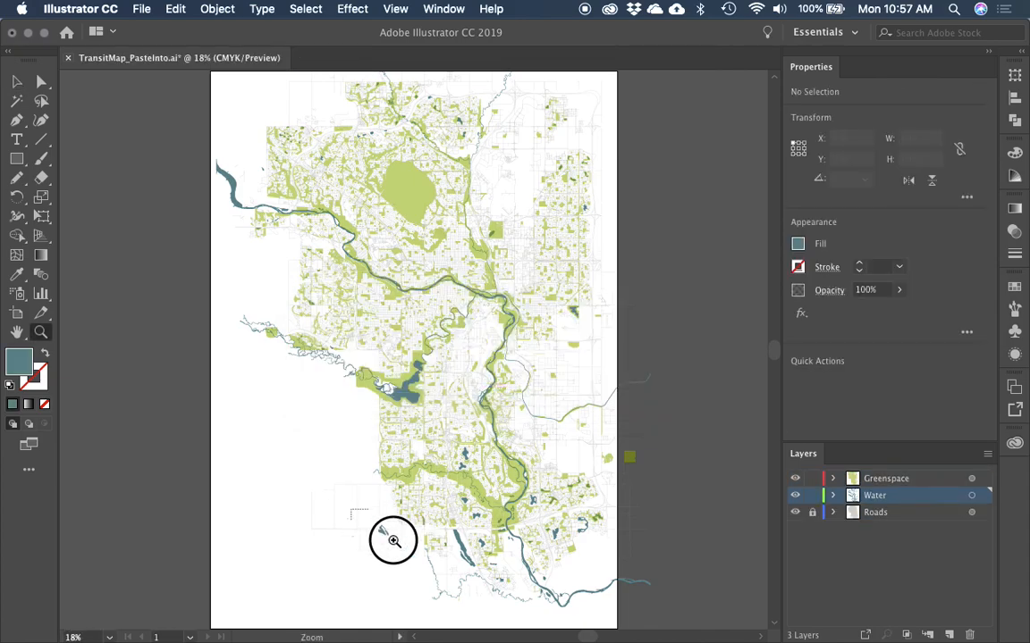
pyautogui.moveTo(377, 527); pyautogui.dragTo(399, 496)
pyautogui.press('v')
pyautogui.click(337, 248)
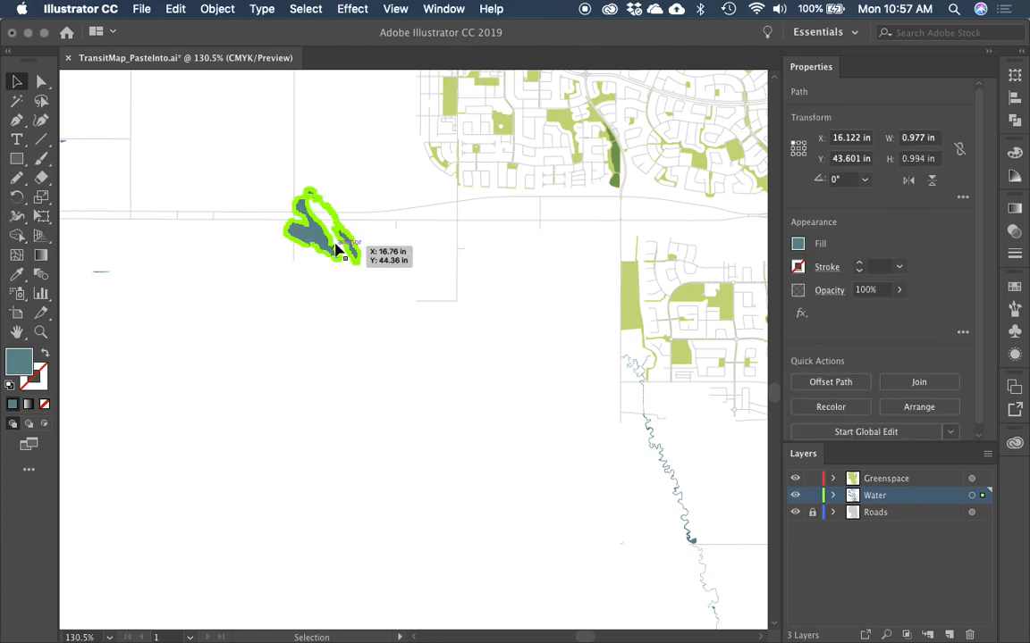
pyautogui.hotkey('ctrl', 'x')
# Step: Examine the recolored water and the greenspace across the whole map, from the southern edge up to the full artboard
pyautogui.hotkey('ctrl', '-')
pyautogui.hotkey('ctrl', '-')
pyautogui.hotkey('ctrl', '-')
pyautogui.hotkey('ctrl', '-')
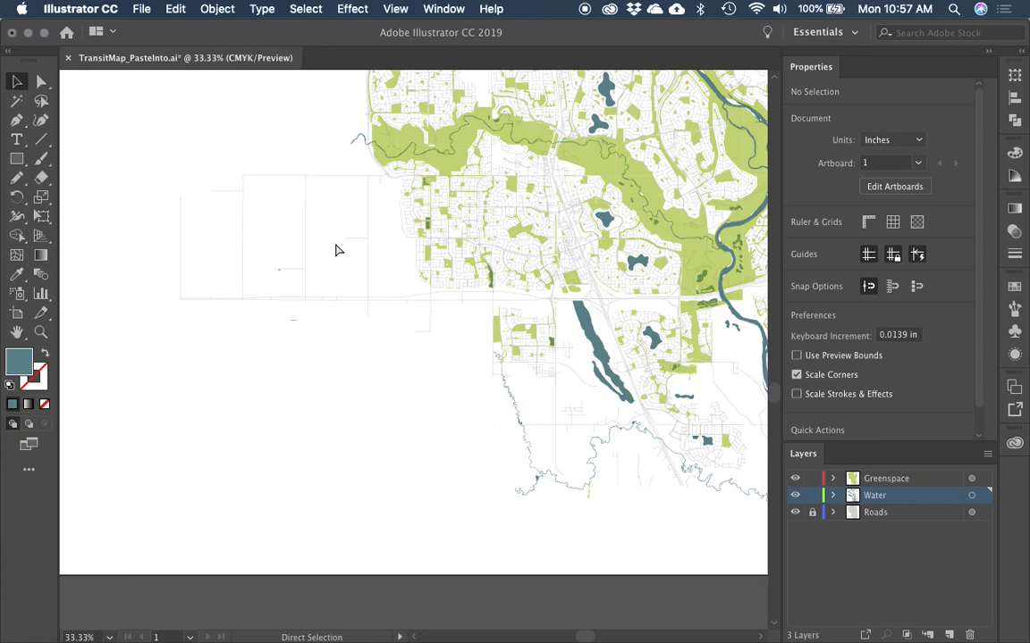
pyautogui.hotkey('ctrl', '-')
pyautogui.scroll(5, 529, 315)
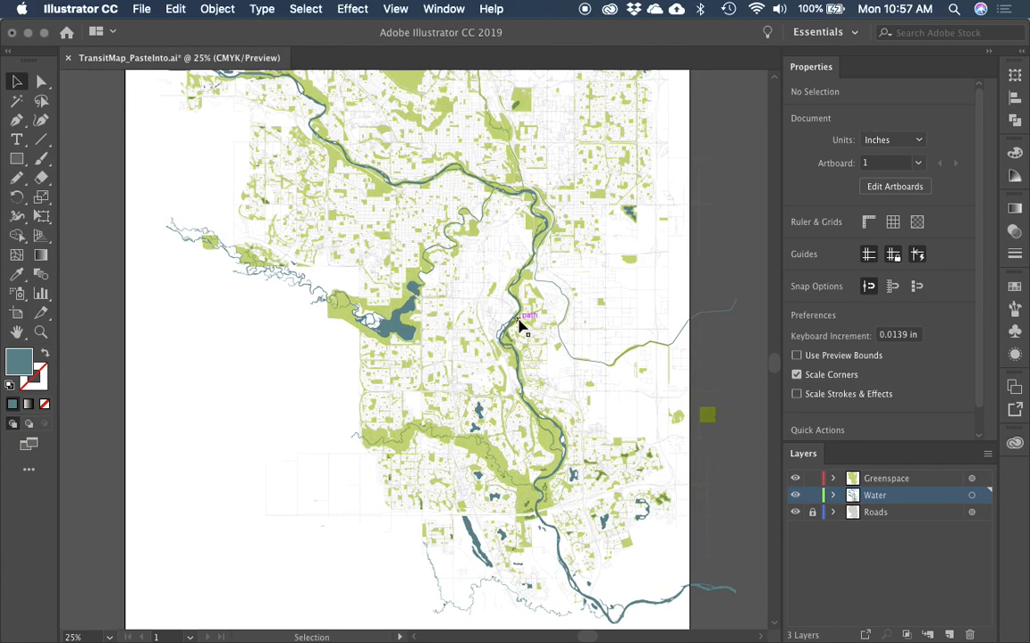
pyautogui.scroll(4, 505, 333)
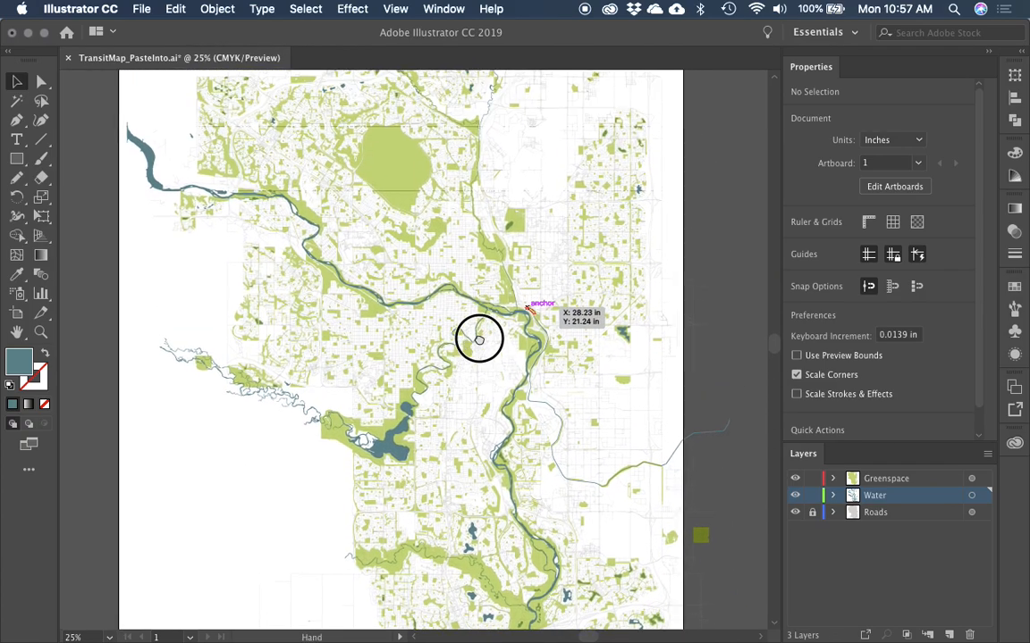
pyautogui.press('super+minus')
pyautogui.moveTo(474, 323); pyautogui.dragTo(458, 276)
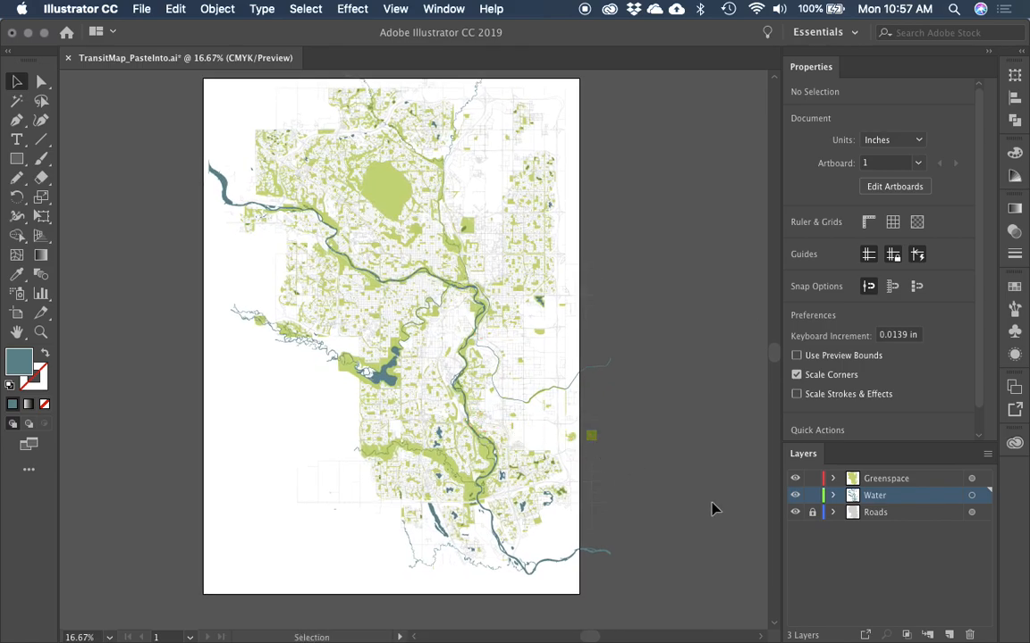
# Step: Check the artwork with layers hidden and in outline view, leave only the Water layer visible in preview, and lock it
pyautogui.click(794, 496)
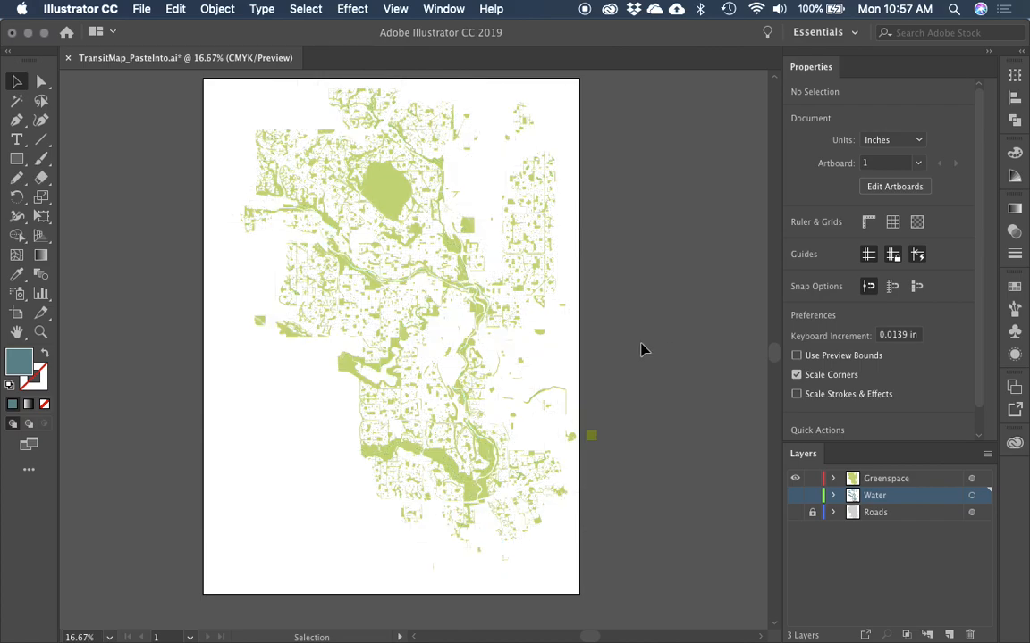
pyautogui.click(795, 478)
pyautogui.press('super+y')
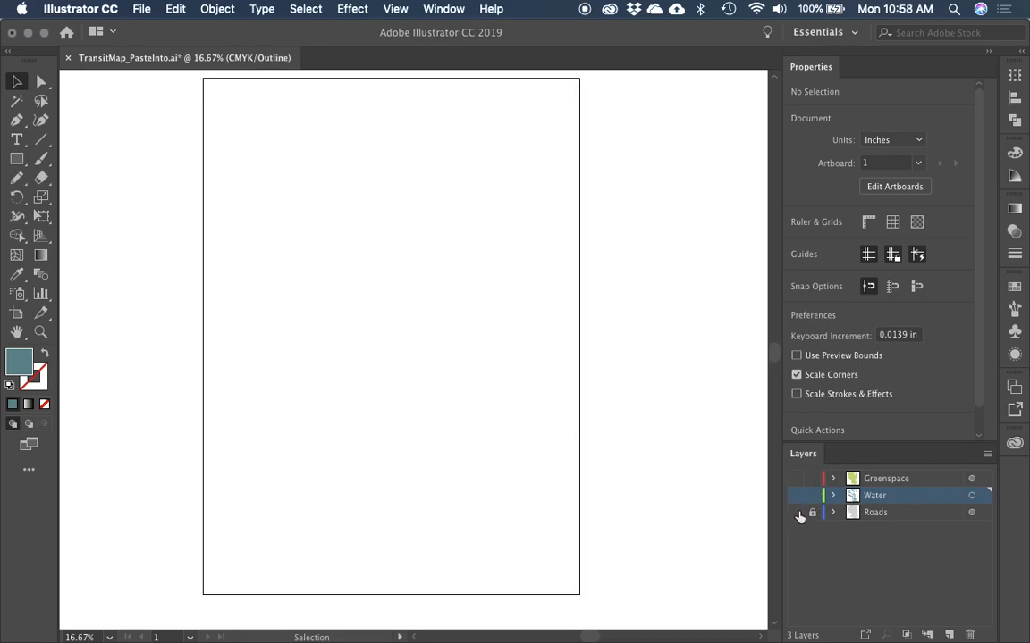
pyautogui.press('super+y')
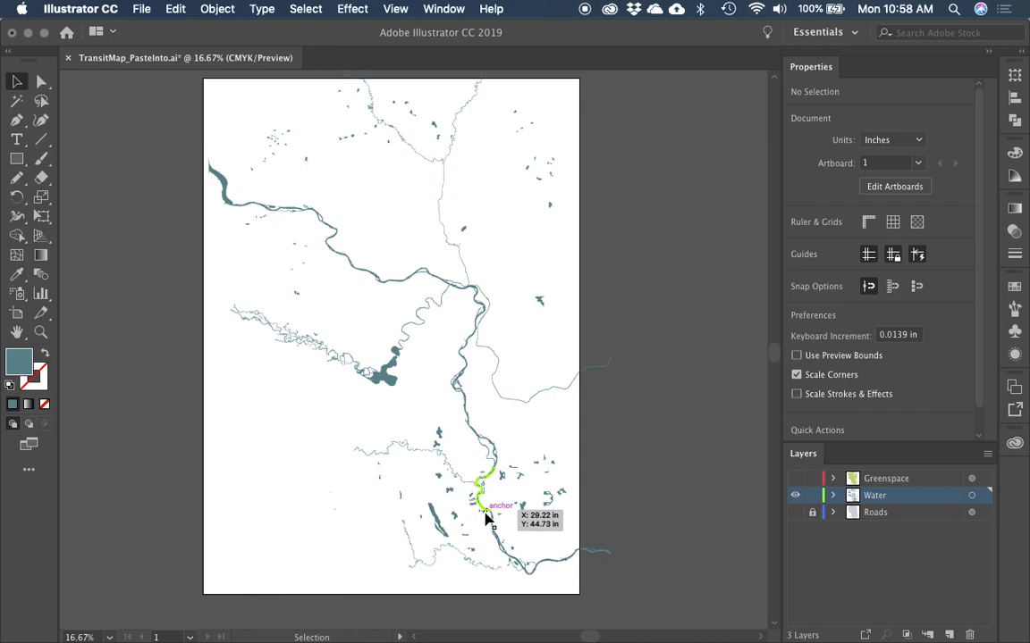
pyautogui.click(812, 495)
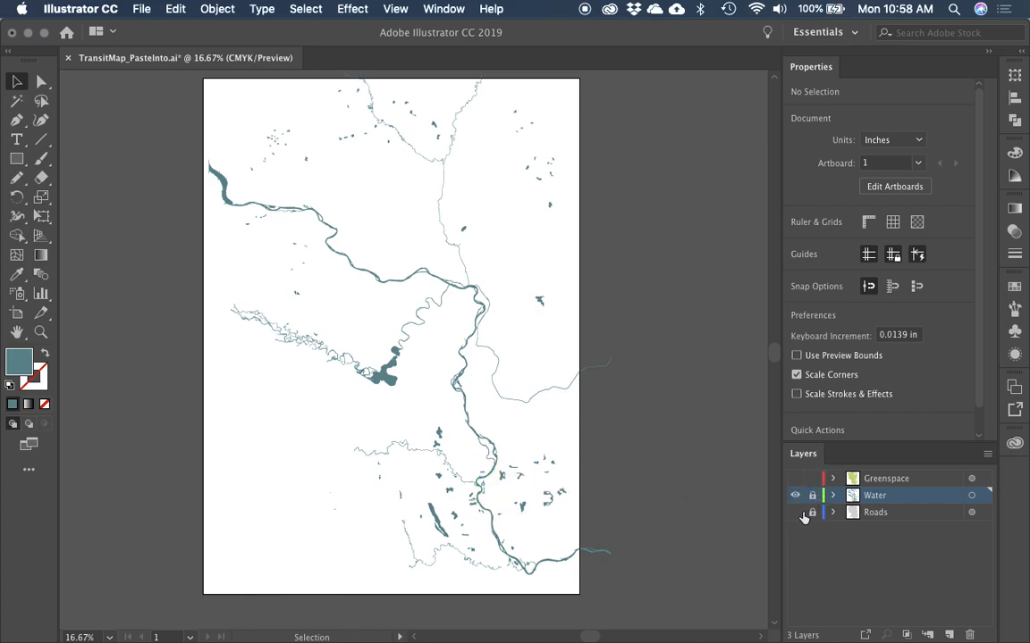
# Step: Close TransitMap_PasteInto.ai and save its changes
pyautogui.click(141, 11)
pyautogui.click(141, 9)
pyautogui.click(150, 8)
pyautogui.click(151, 8)
pyautogui.click(150, 9)
pyautogui.click(69, 58)
pyautogui.click(587, 374)
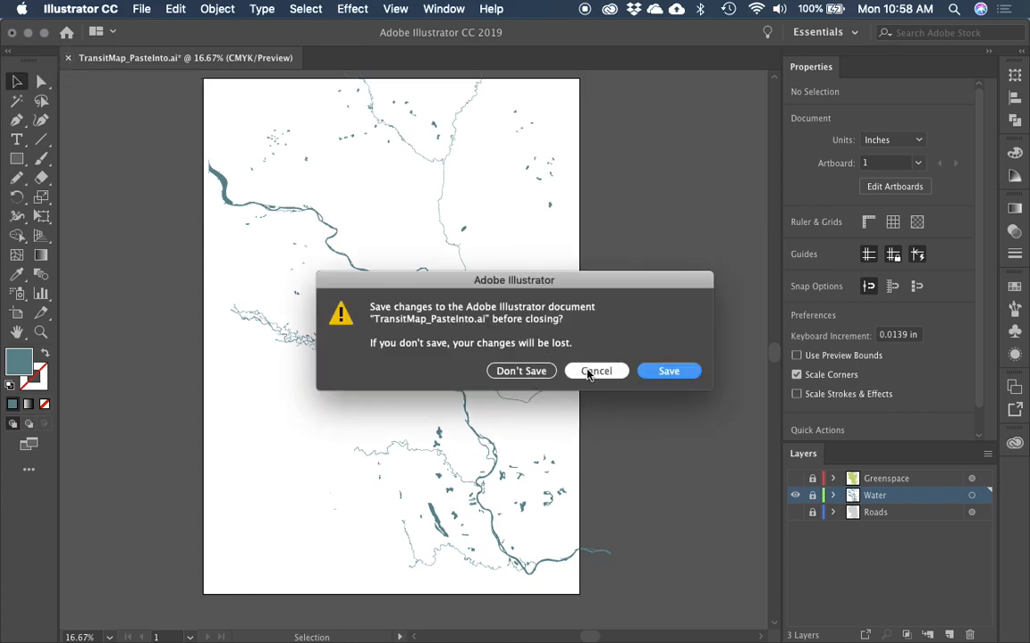
pyautogui.click(666, 381)
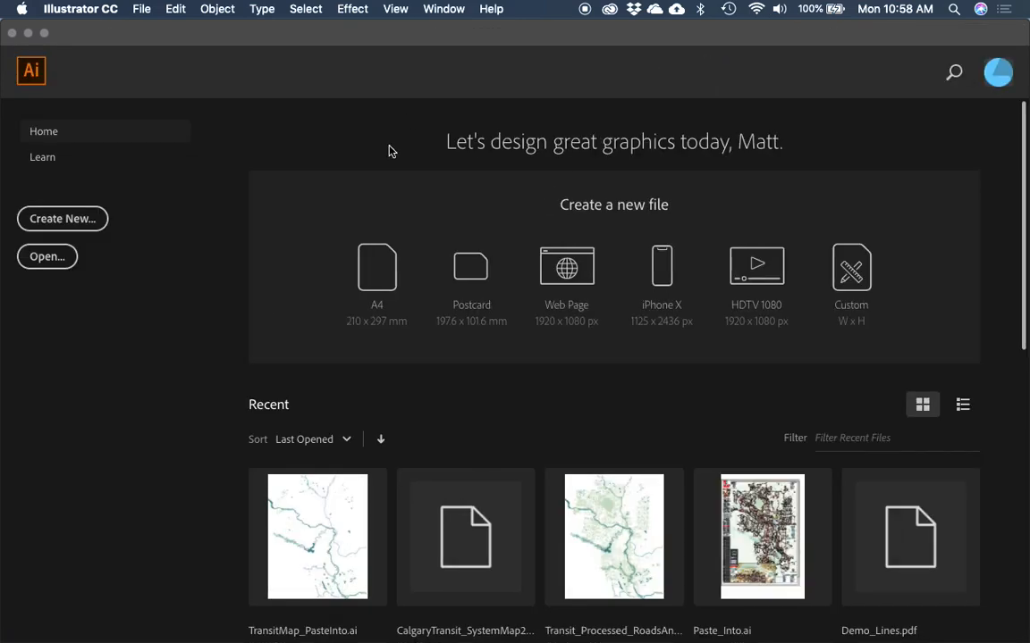
pyautogui.moveTo(15, 86)
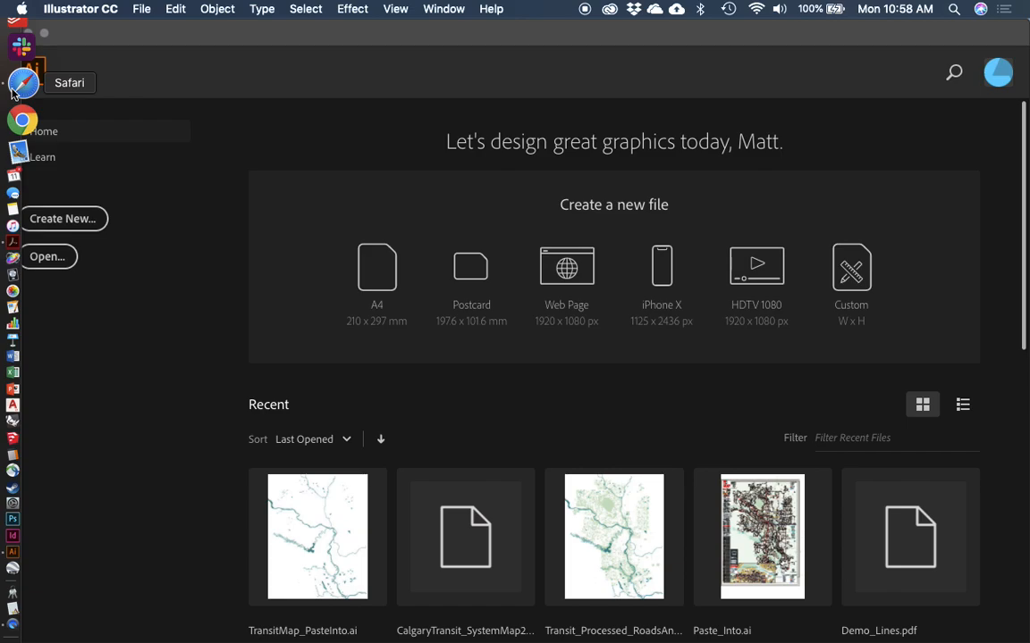
# Step: Switch to Safari, search the web for "open street map" in a new tab and open the OpenStreetMap site
pyautogui.click(12, 88)
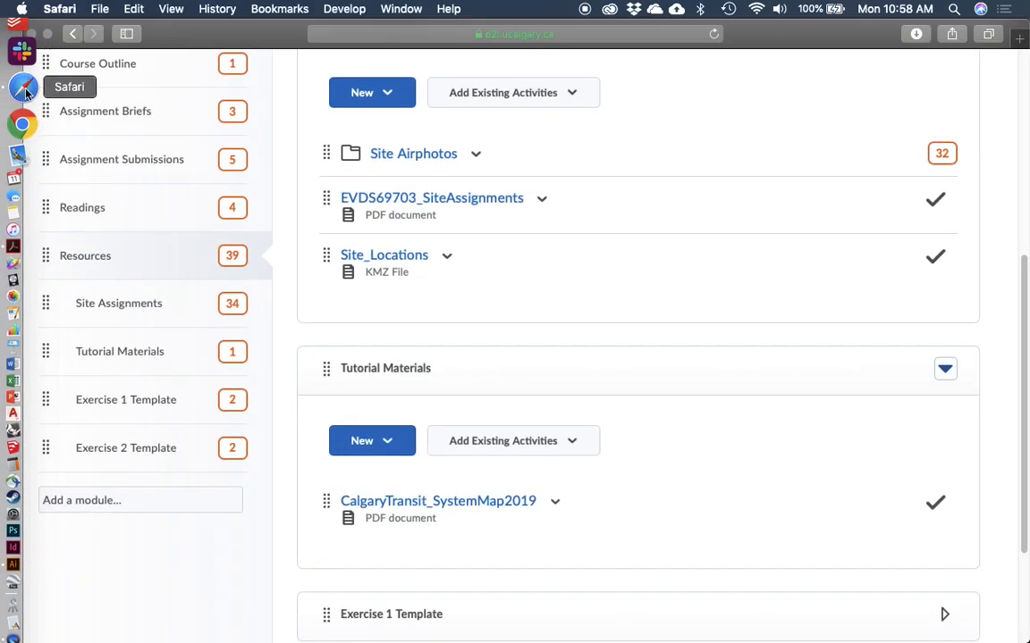
pyautogui.press('super+t')
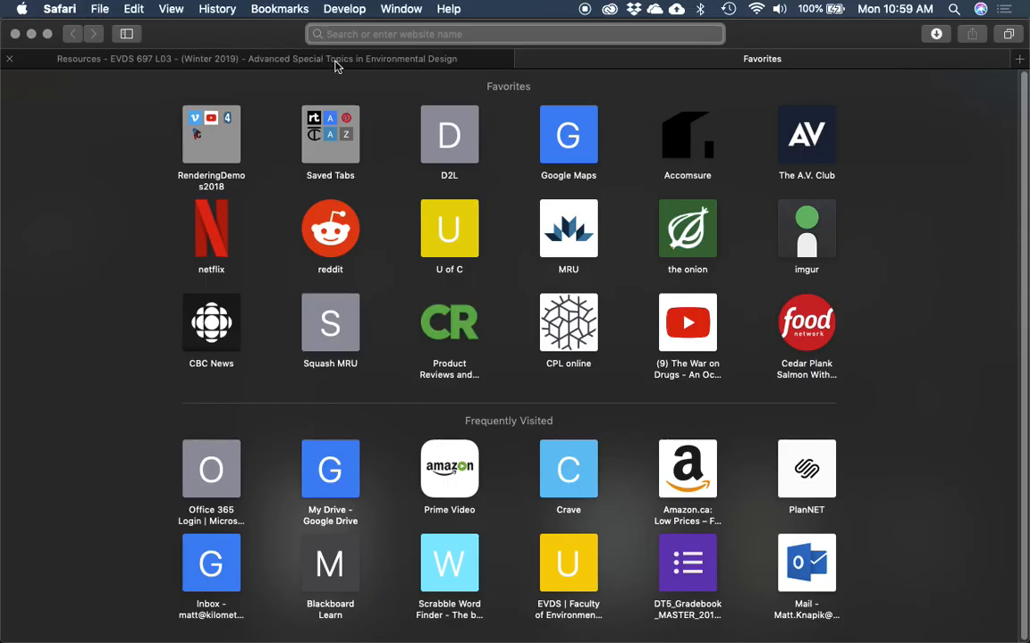
pyautogui.write('open street map')
pyautogui.press('Return')
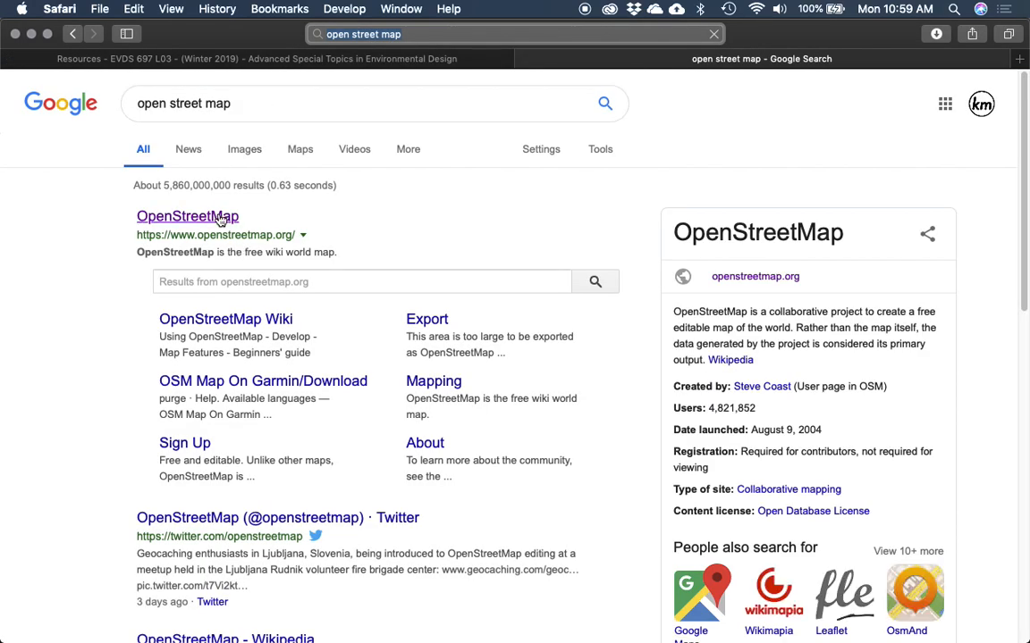
pyautogui.click(210, 219)
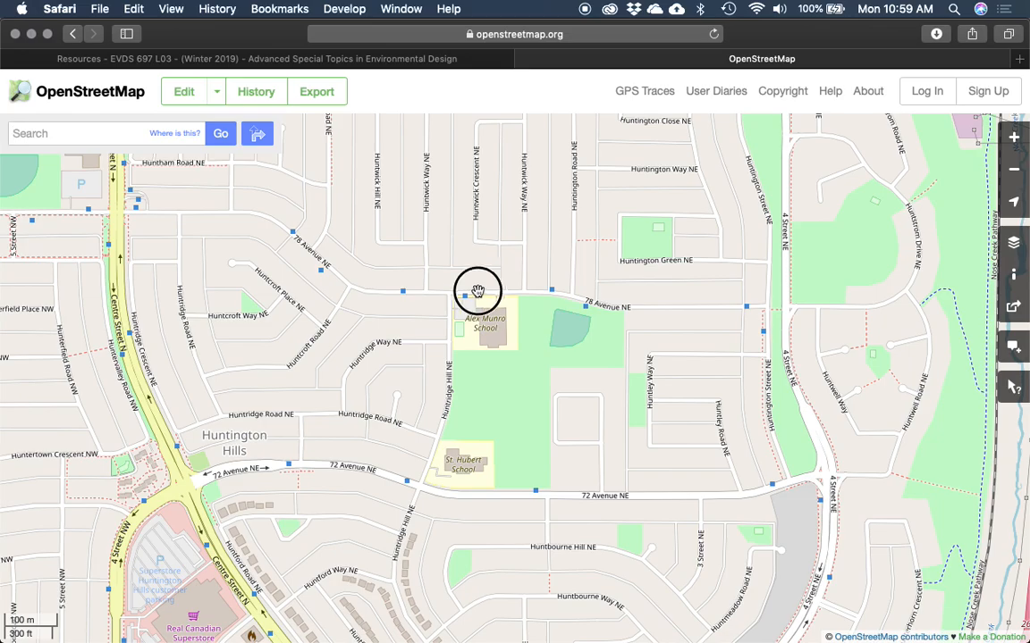
# Step: Locate Saddletowne Circle NE in northeast Calgary on the OpenStreetMap map and bring it into close view
pyautogui.moveTo(476, 294); pyautogui.dragTo(450, 285)
pyautogui.scroll(-5, 450, 285)
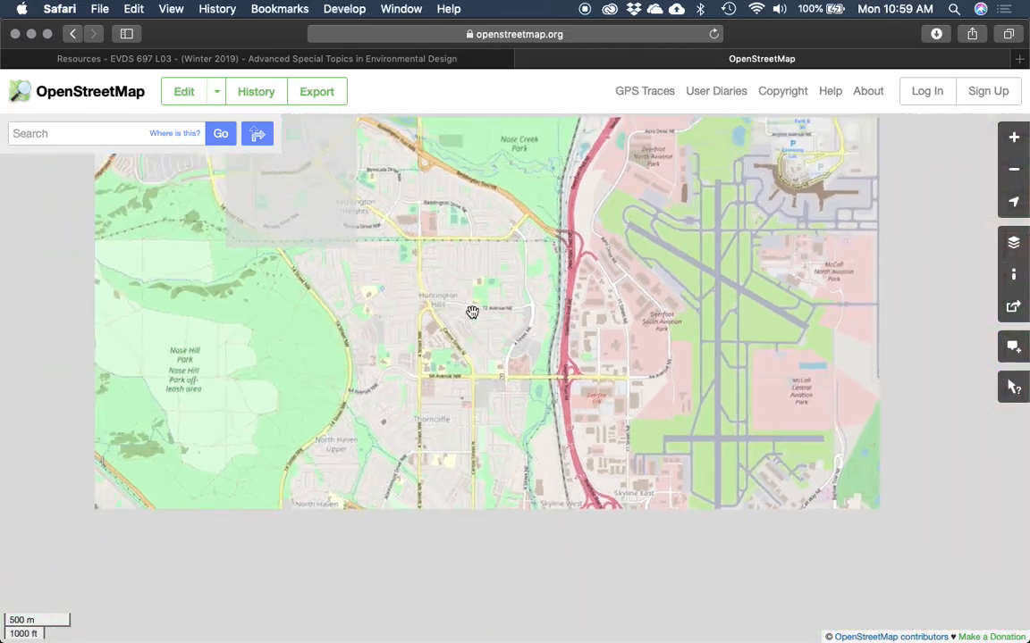
pyautogui.moveTo(515, 354); pyautogui.dragTo(450, 327)
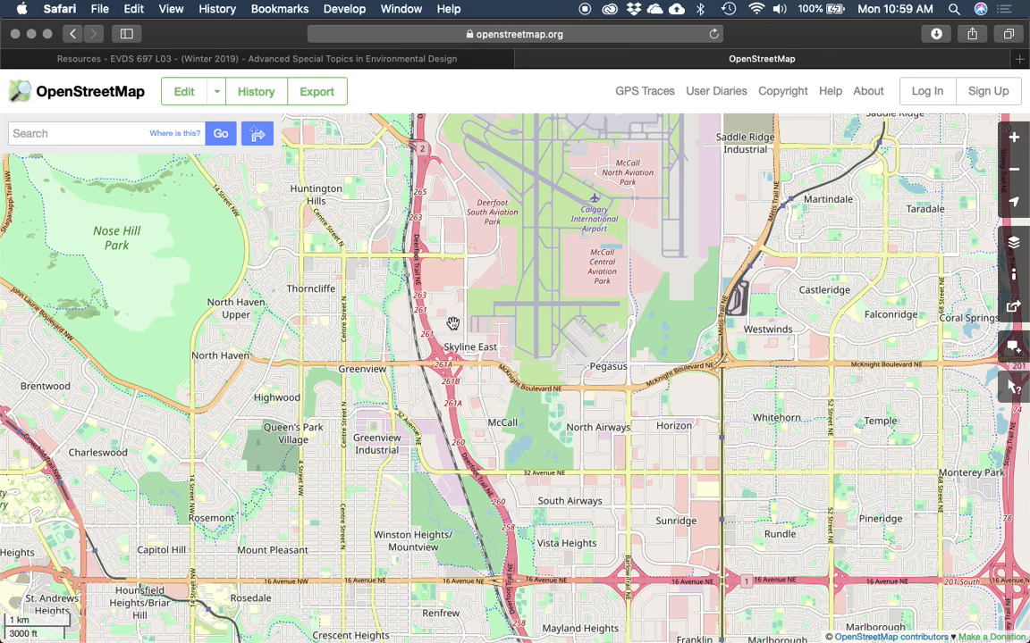
pyautogui.moveTo(453, 323); pyautogui.dragTo(424, 352)
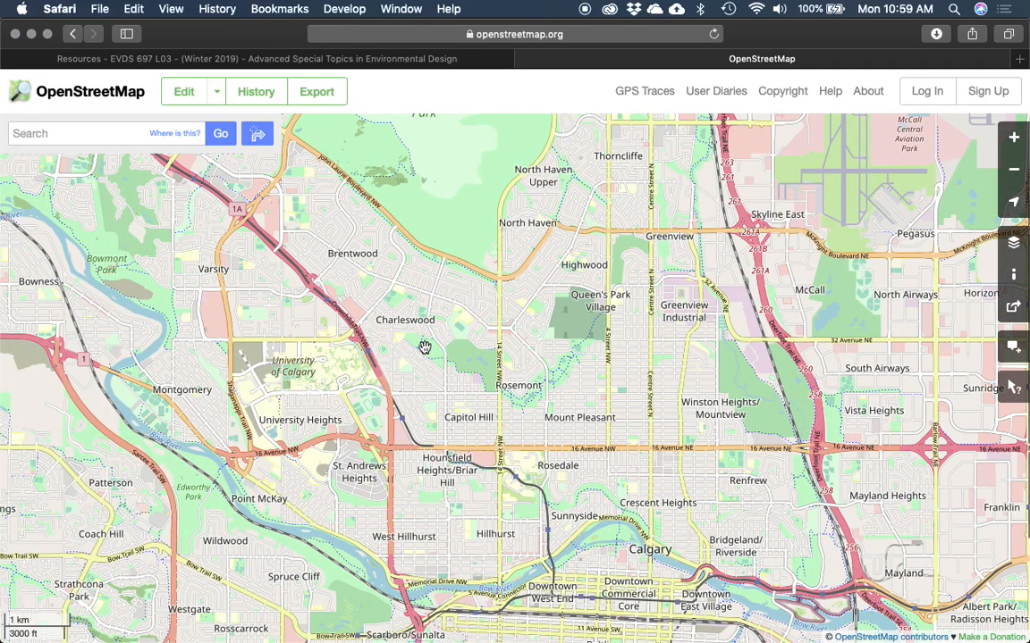
pyautogui.moveTo(423, 349)
pyautogui.mouseDown()
pyautogui.moveTo(476, 306)
pyautogui.moveTo(420, 345)
pyautogui.mouseUp()
pyautogui.moveTo(672, 396)
pyautogui.mouseDown()
pyautogui.moveTo(689, 359)
pyautogui.moveTo(592, 382)
pyautogui.moveTo(604, 423)
pyautogui.mouseUp()
pyautogui.moveTo(604, 341); pyautogui.dragTo(601, 436)
pyautogui.moveTo(637, 352); pyautogui.dragTo(632, 420)
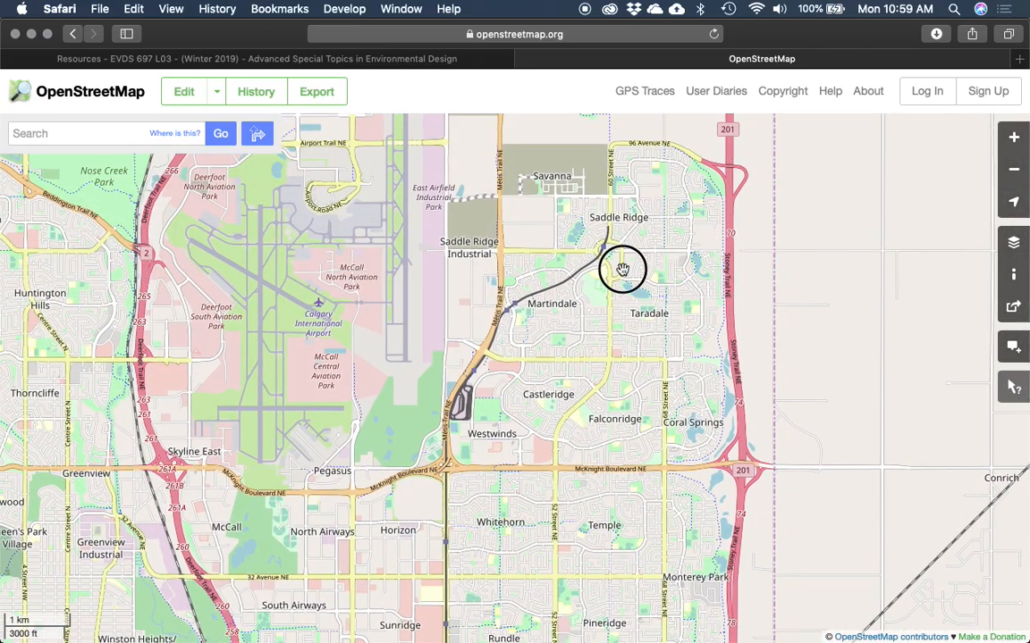
pyautogui.scroll(5, 622, 270)
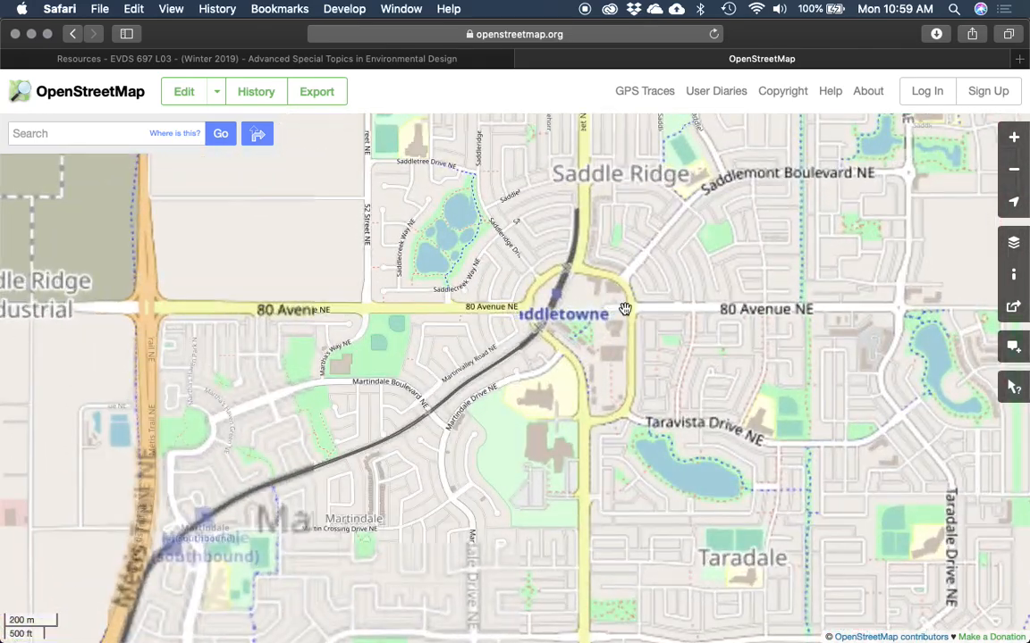
pyautogui.doubleClick(634, 288)
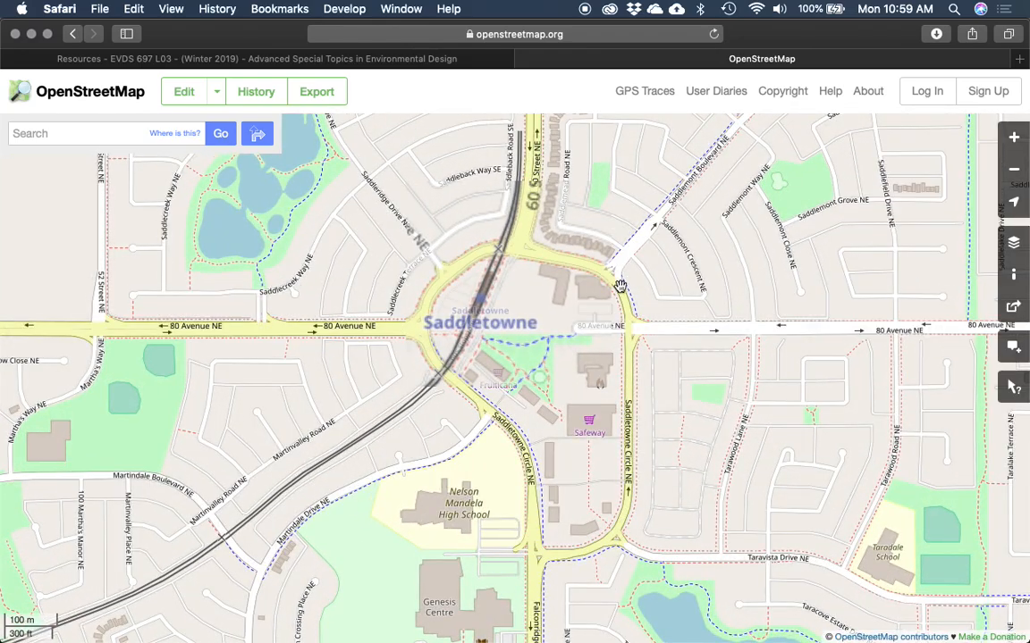
pyautogui.doubleClick(595, 298)
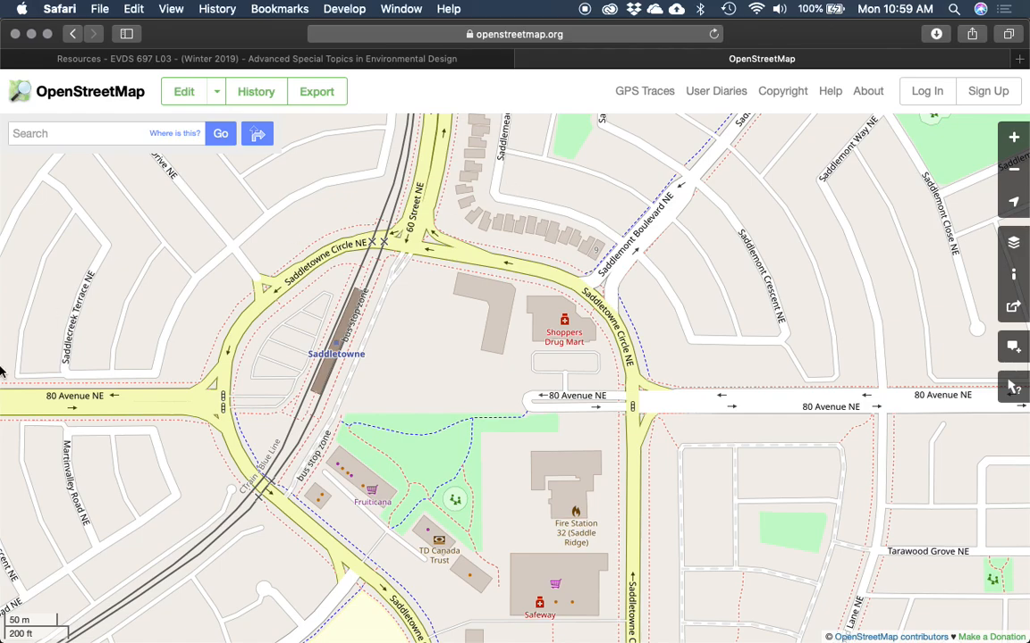
# Step: Examine the street layout and surrounding neighbourhood of Saddletowne Circle NE on the OpenStreetMap map
pyautogui.moveTo(5, 345)
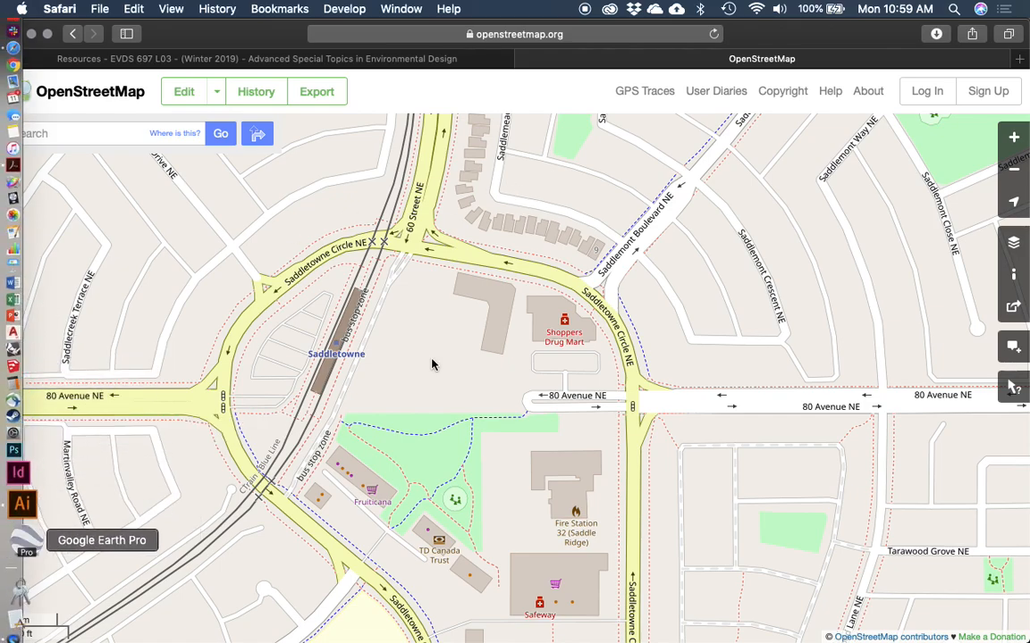
pyautogui.scroll(-3, 433, 339)
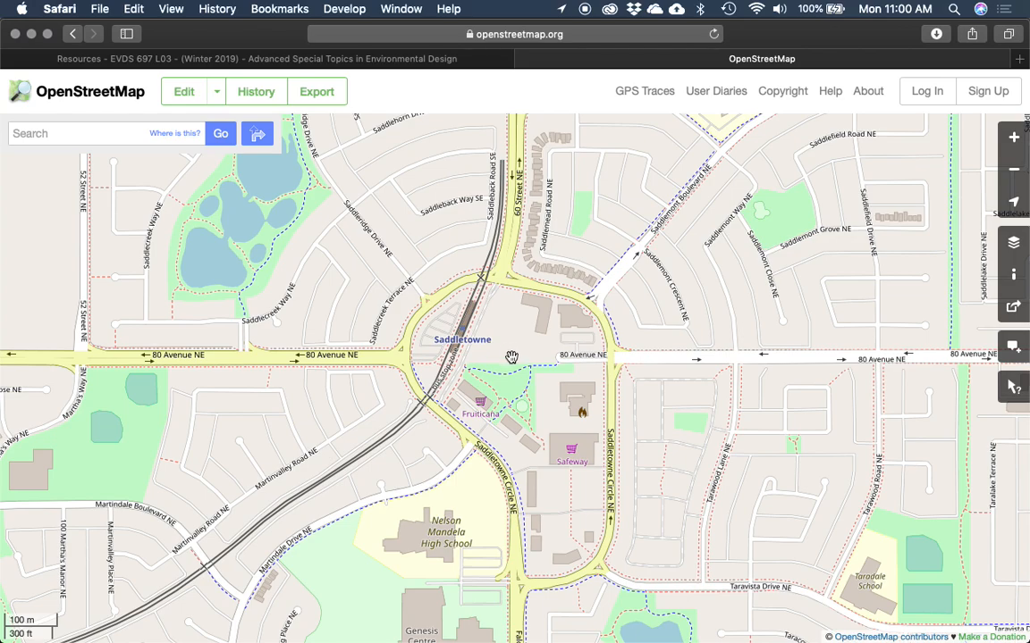
pyautogui.moveTo(503, 321); pyautogui.dragTo(534, 330)
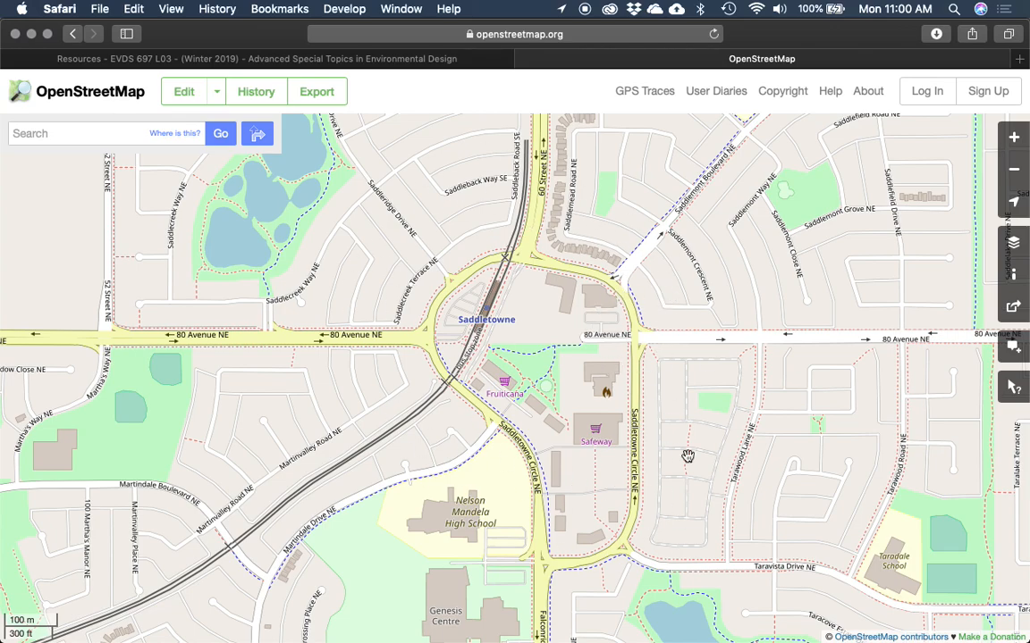
pyautogui.moveTo(562, 348); pyautogui.dragTo(555, 357)
pyautogui.moveTo(591, 326); pyautogui.dragTo(570, 423)
pyautogui.scroll(-2, 575, 412)
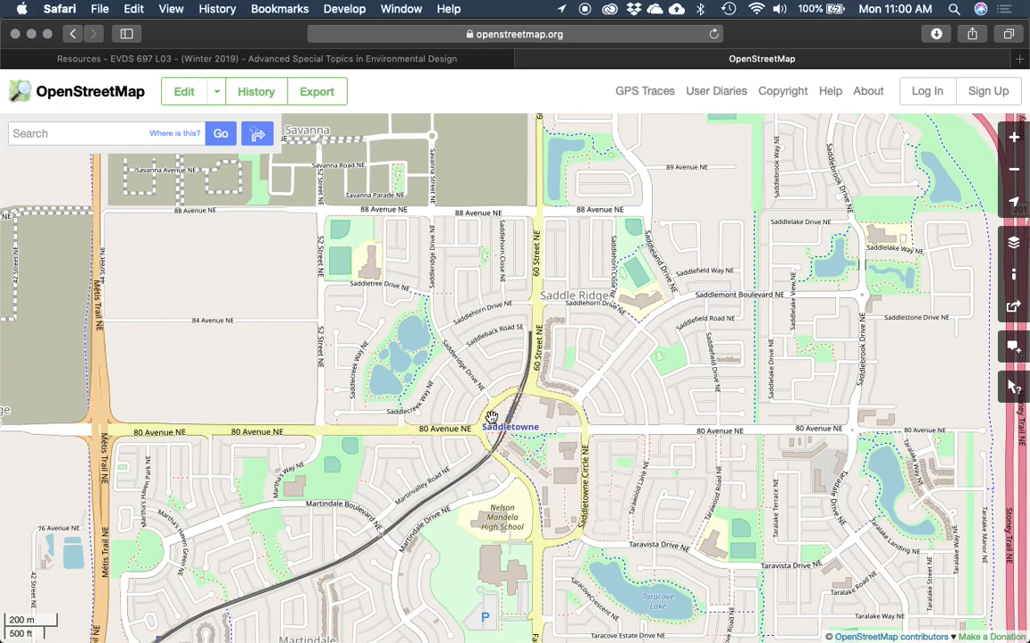
pyautogui.scroll(-3, 501, 424)
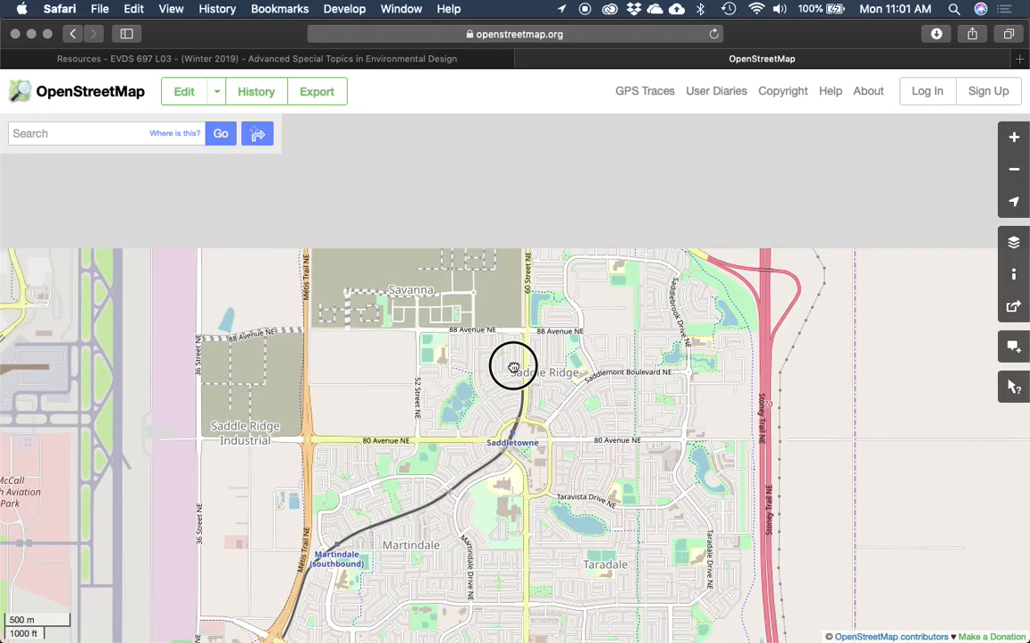
pyautogui.scroll(5, 536, 365)
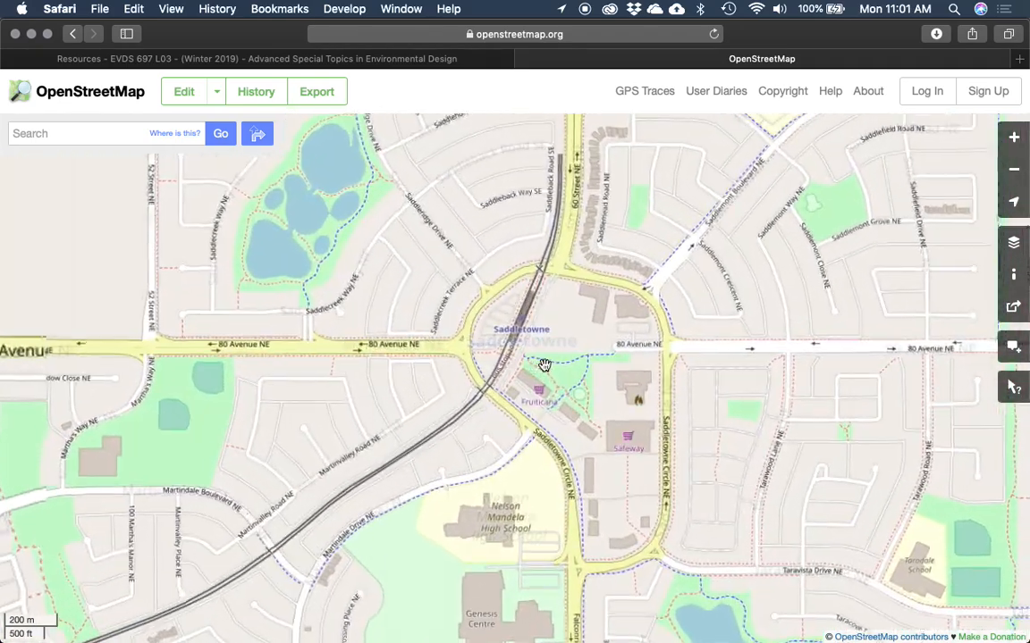
pyautogui.moveTo(570, 340); pyautogui.dragTo(557, 357)
# Step: Switch to Google Earth Pro and search for "saddletowne" to fly to that location
pyautogui.press('super+Tab')
pyautogui.press('super+Tab')
pyautogui.press('super+shift+Tab')
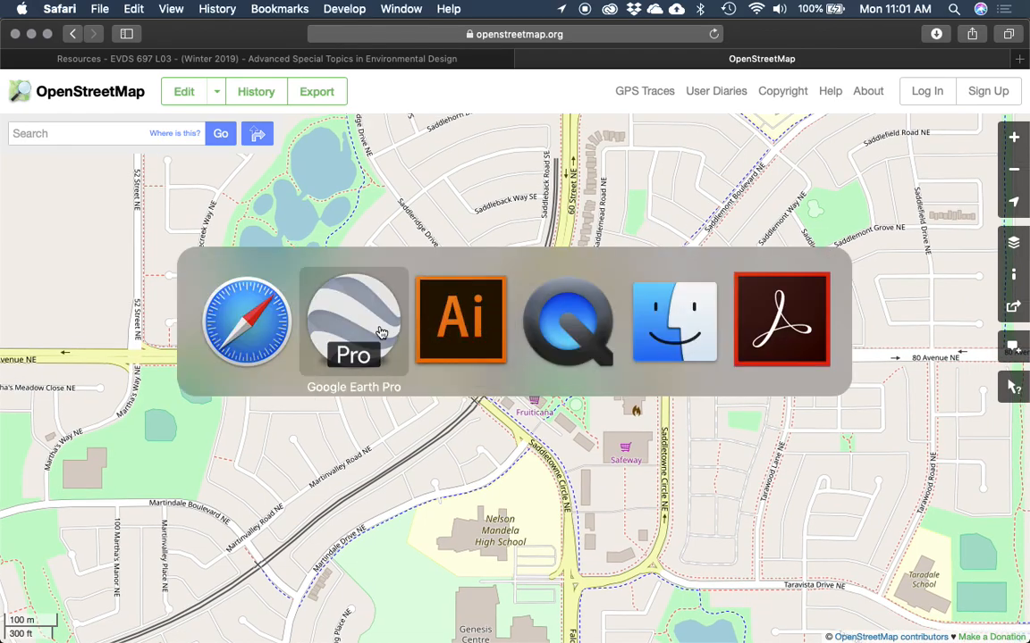
pyautogui.click(77, 69)
pyautogui.write('saddletowne')
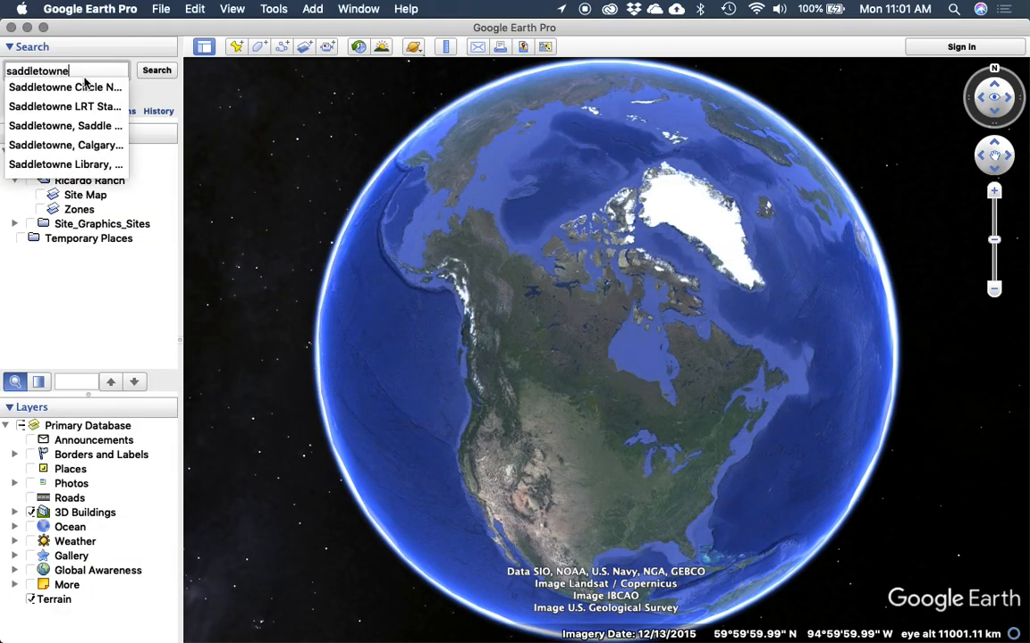
pyautogui.press('Return')
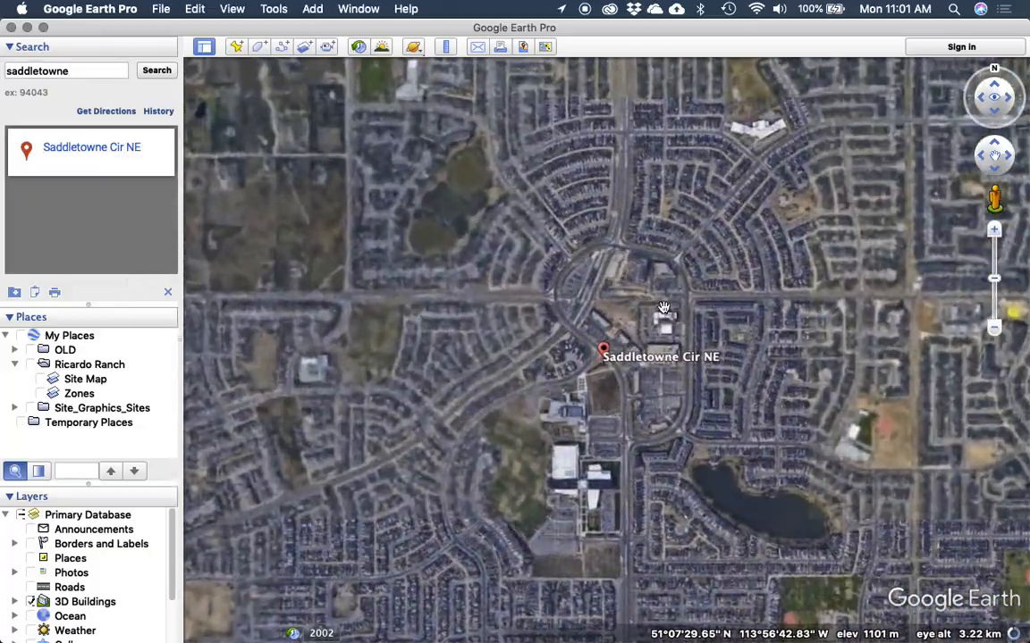
# Step: Examine the aerial imagery around the junction of Saddletowne Circle NE and Saddlemont Boulevard NE, beside the Shoppers Drug Mart
pyautogui.scroll(3, 699, 284)
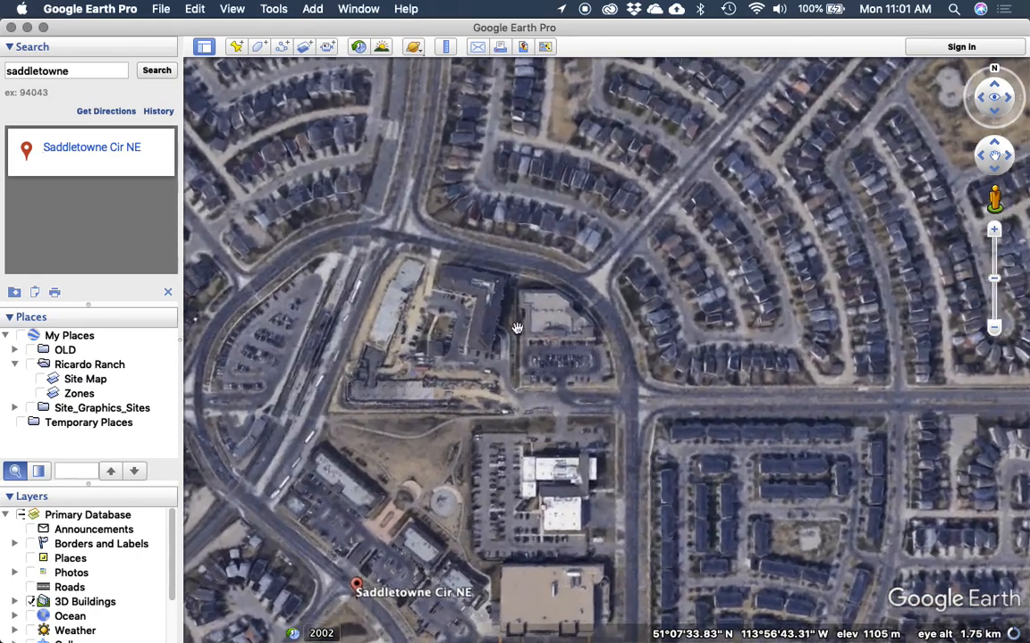
pyautogui.scroll(3, 464, 380)
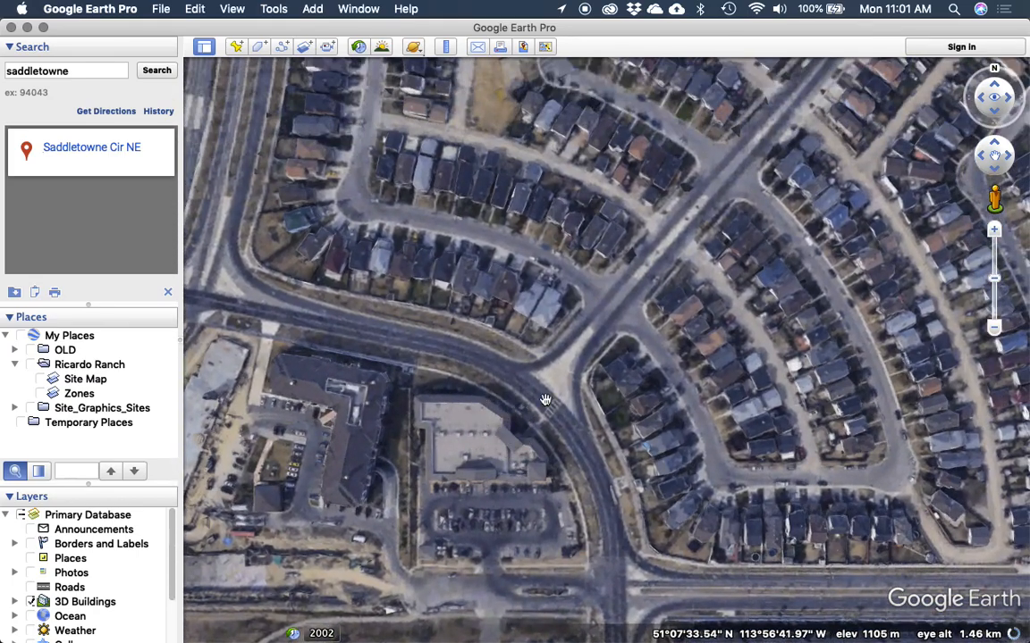
pyautogui.scroll(-2, 568, 407)
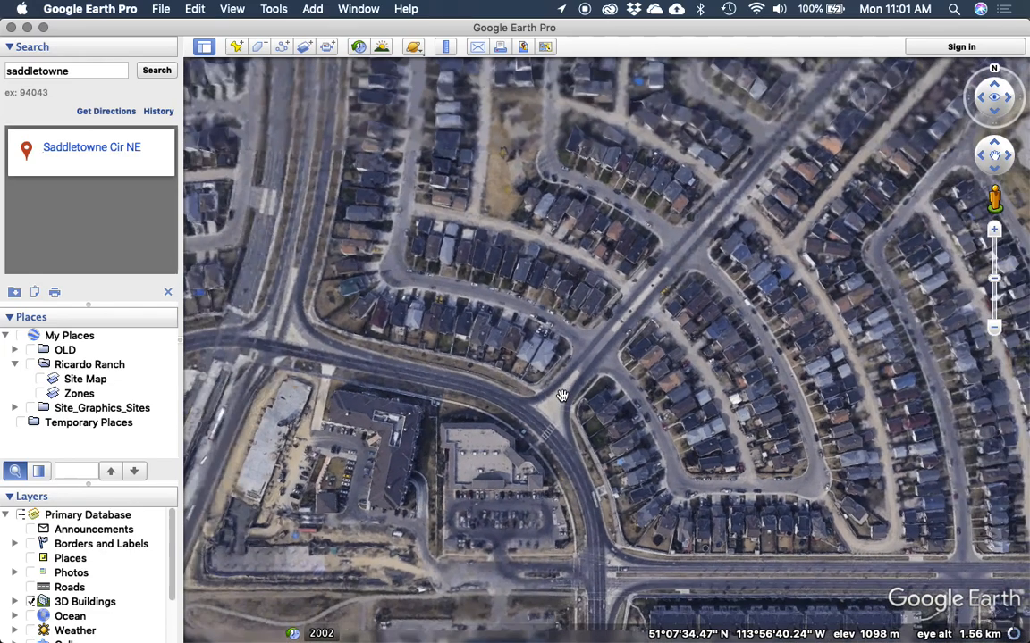
pyautogui.scroll(1, 605, 395)
pyautogui.scroll(-2, 605, 391)
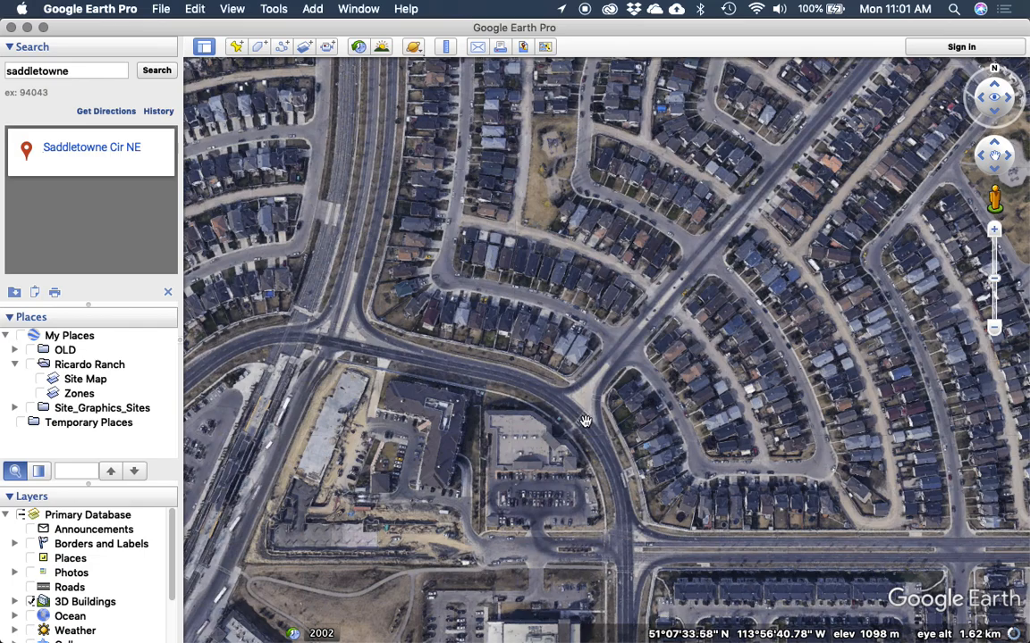
pyautogui.moveTo(584, 421); pyautogui.dragTo(570, 410)
pyautogui.scroll(3, 576, 411)
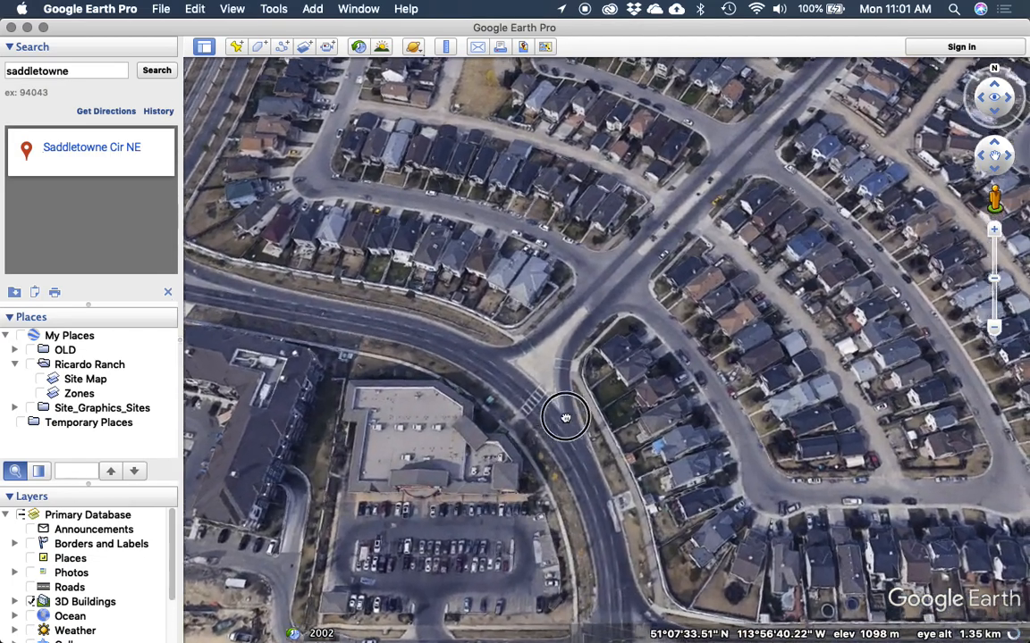
pyautogui.scroll(2, 560, 420)
pyautogui.moveTo(972, 218); pyautogui.dragTo(599, 387)
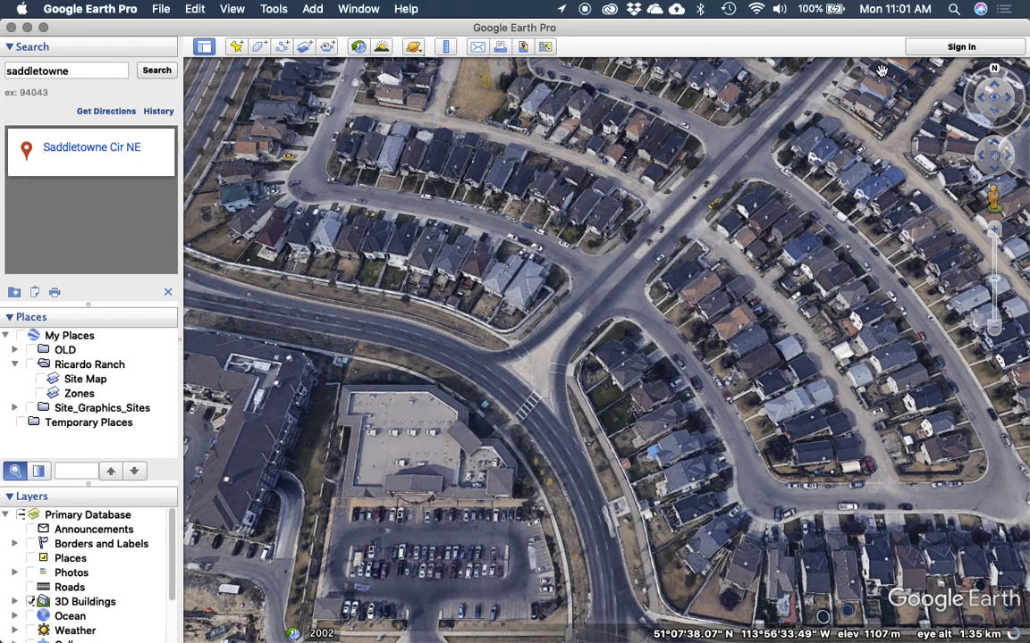
pyautogui.moveTo(640, 261); pyautogui.dragTo(634, 314)
pyautogui.scroll(-3, 638, 300)
pyautogui.moveTo(699, 189); pyautogui.dragTo(684, 280)
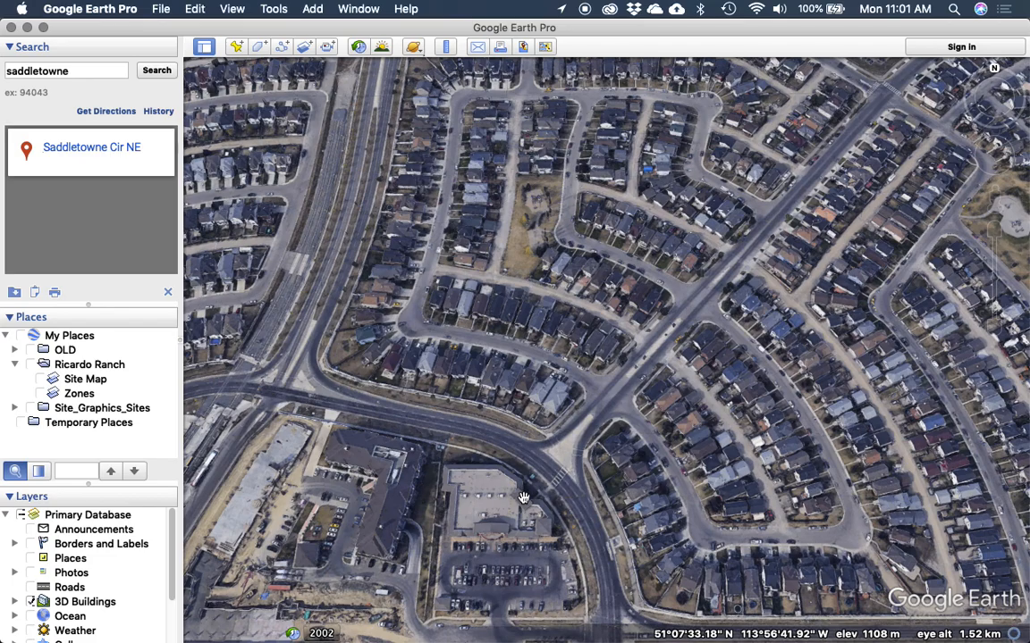
pyautogui.moveTo(525, 496); pyautogui.dragTo(526, 464)
pyautogui.scroll(3, 526, 443)
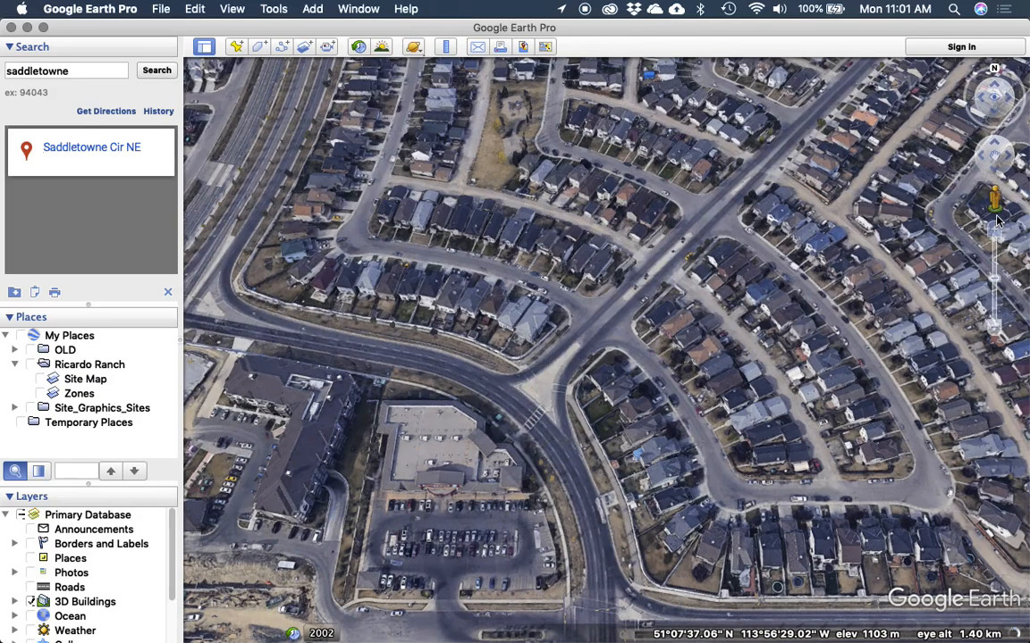
# Step: Enter Street View on Saddletowne Circle NE southeast of the Saddlemont Boulevard junction and look around both sides of the road
pyautogui.moveTo(994, 208); pyautogui.dragTo(589, 515)
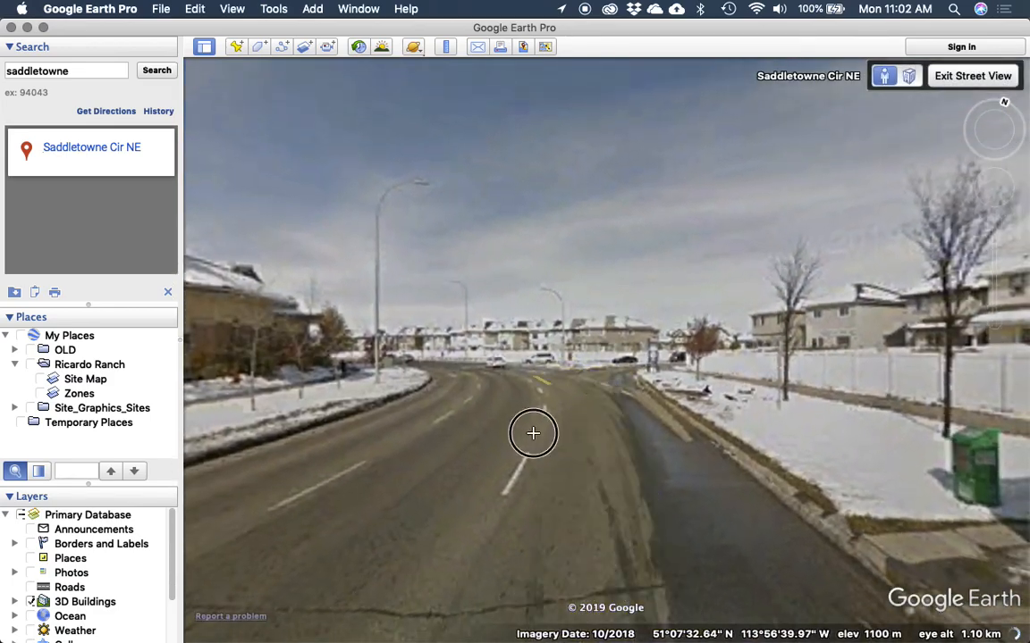
pyautogui.moveTo(531, 435); pyautogui.dragTo(645, 431)
pyautogui.moveTo(510, 411); pyautogui.dragTo(759, 412)
pyautogui.moveTo(467, 379); pyautogui.dragTo(590, 384)
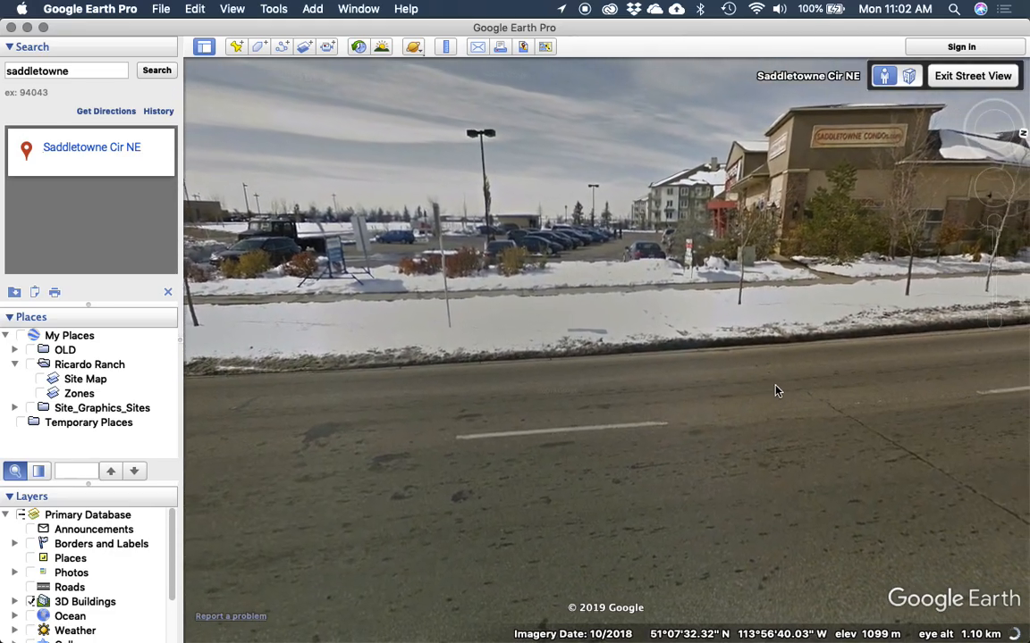
pyautogui.moveTo(833, 394); pyautogui.dragTo(322, 334)
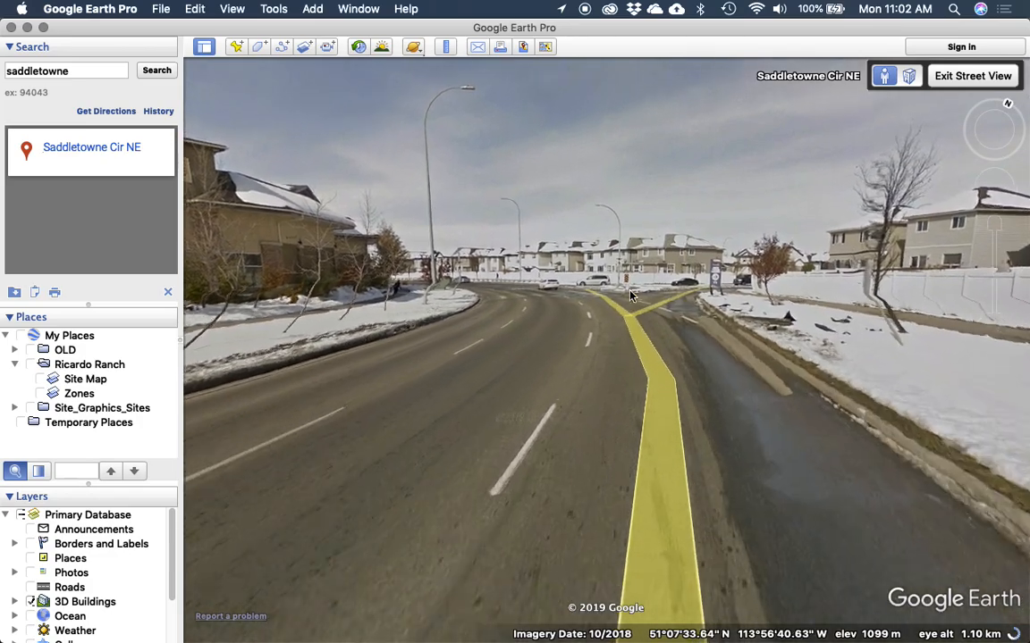
# Step: Advance along Saddletowne Circle NE in Street View and view the rear of the Shoppers Drug Mart building up close
pyautogui.doubleClick(630, 295)
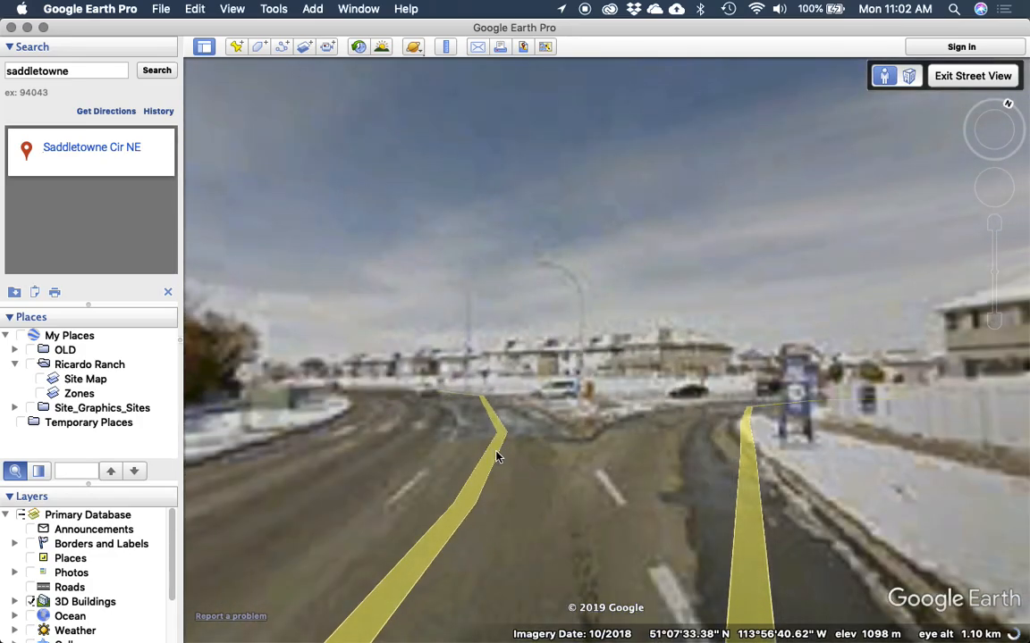
pyautogui.doubleClick(524, 437)
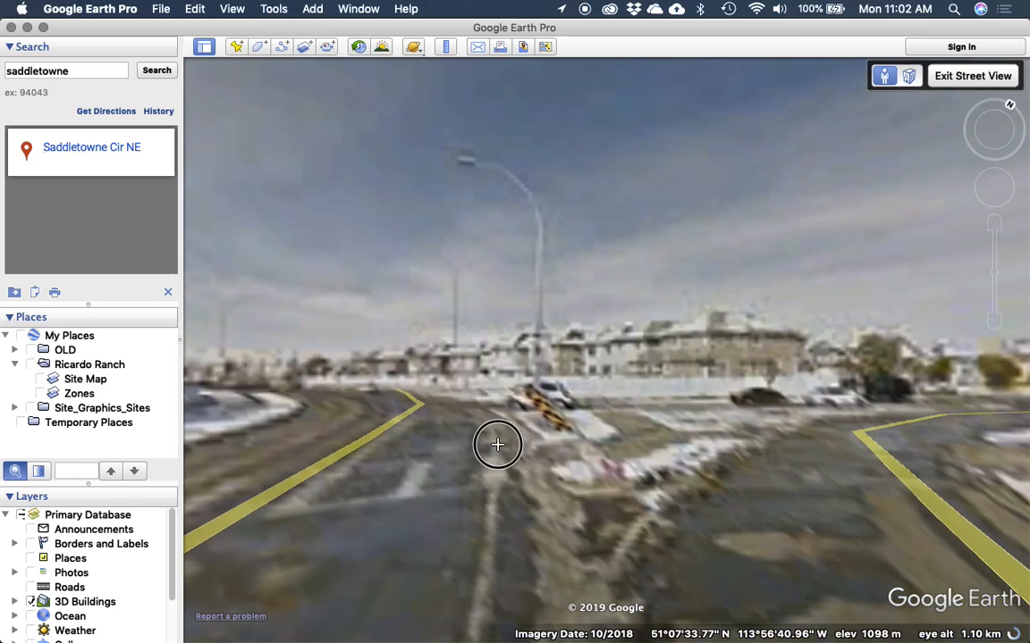
pyautogui.moveTo(497, 444); pyautogui.dragTo(704, 422)
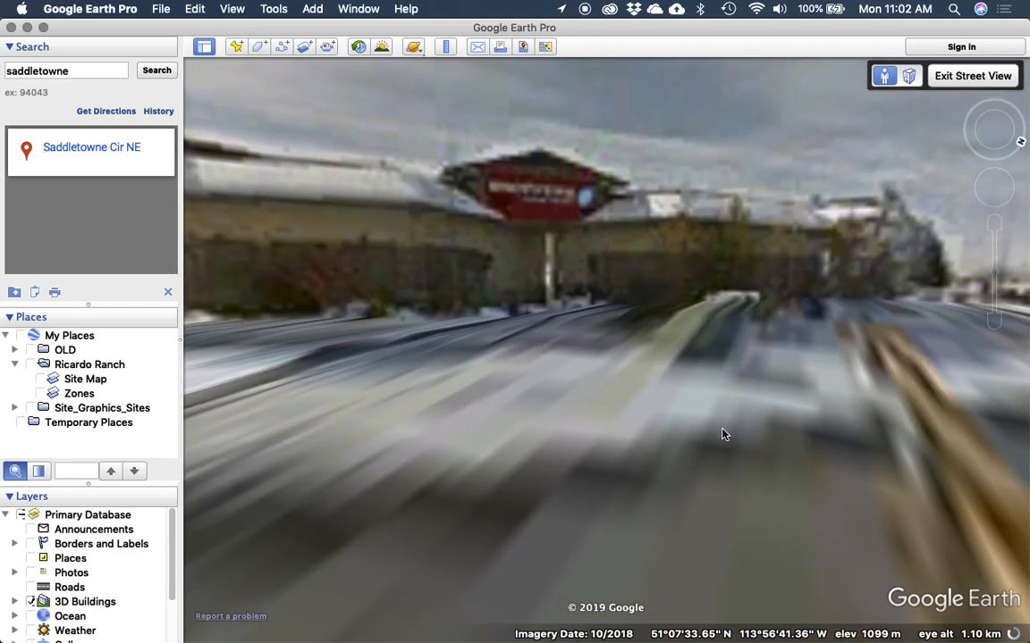
pyautogui.doubleClick(724, 432)
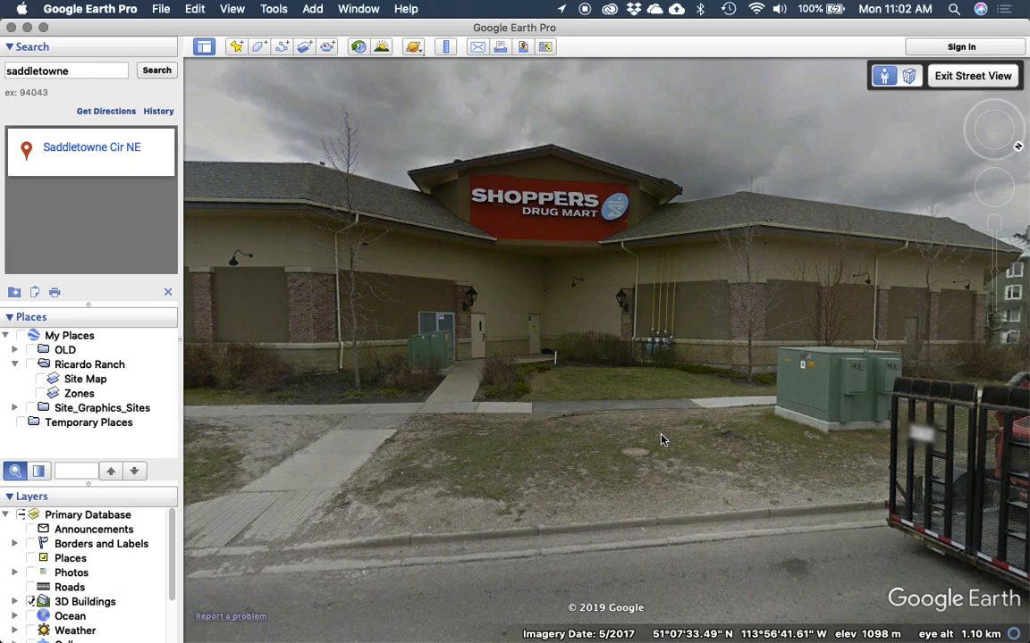
# Step: Move along Saddletowne Circle NE in Street View and look around the Saddlemont Boulevard NE junction and the roadside facing it
pyautogui.moveTo(653, 402); pyautogui.dragTo(616, 366)
pyautogui.moveTo(701, 393); pyautogui.dragTo(634, 349)
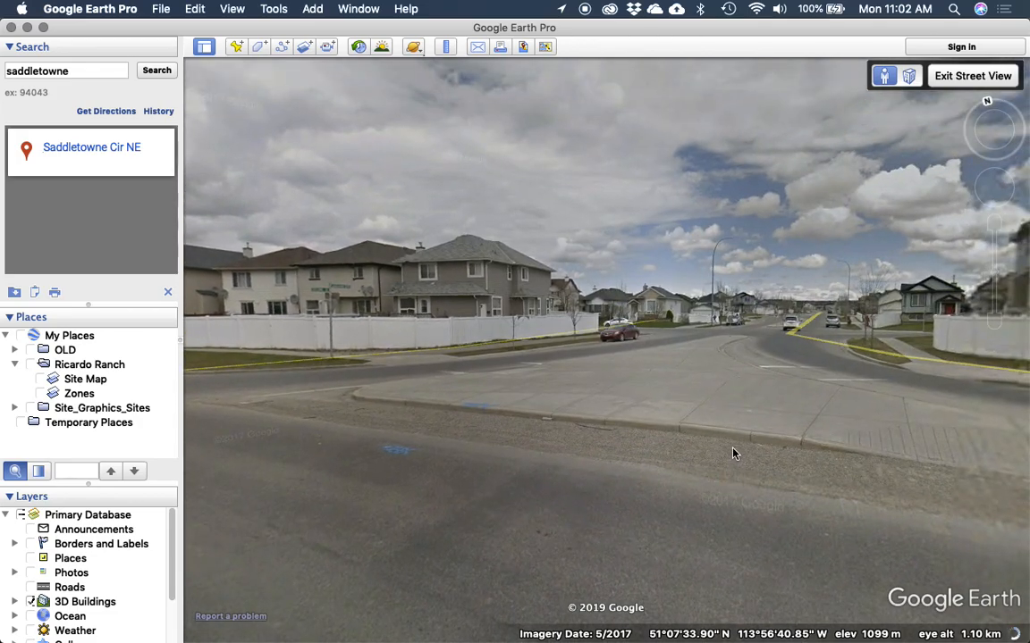
pyautogui.doubleClick(731, 451)
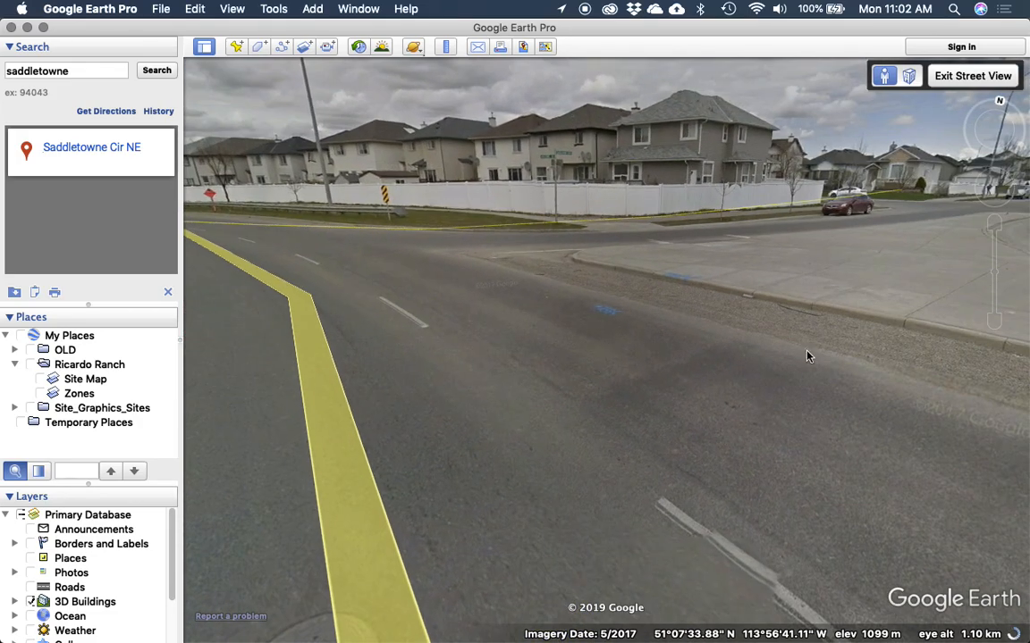
pyautogui.moveTo(807, 356); pyautogui.dragTo(738, 333)
pyautogui.moveTo(736, 392); pyautogui.dragTo(867, 325)
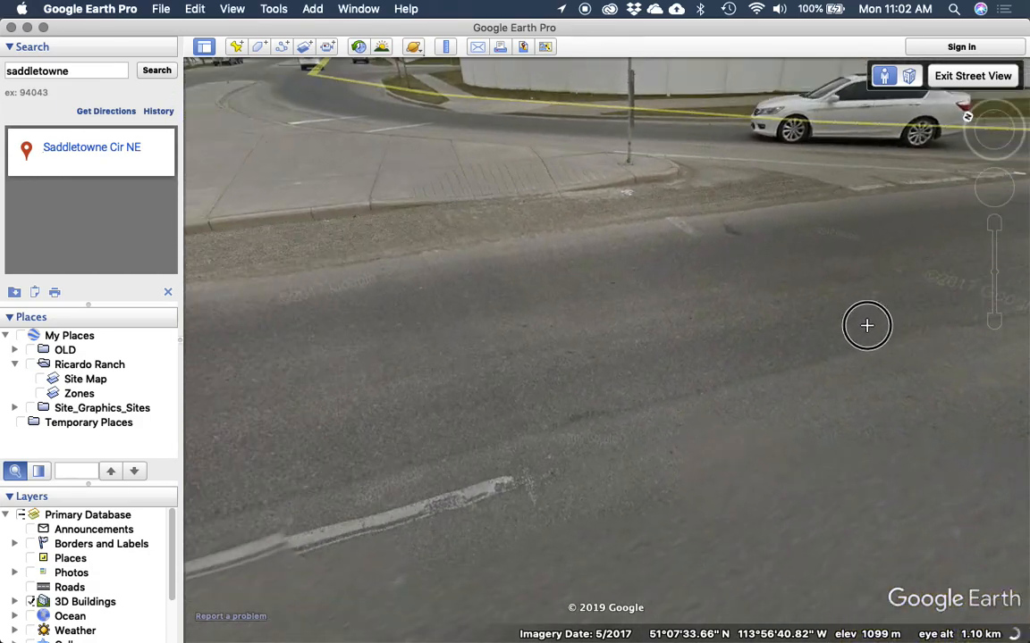
pyautogui.moveTo(777, 363); pyautogui.dragTo(501, 376)
pyautogui.moveTo(744, 366); pyautogui.dragTo(890, 458)
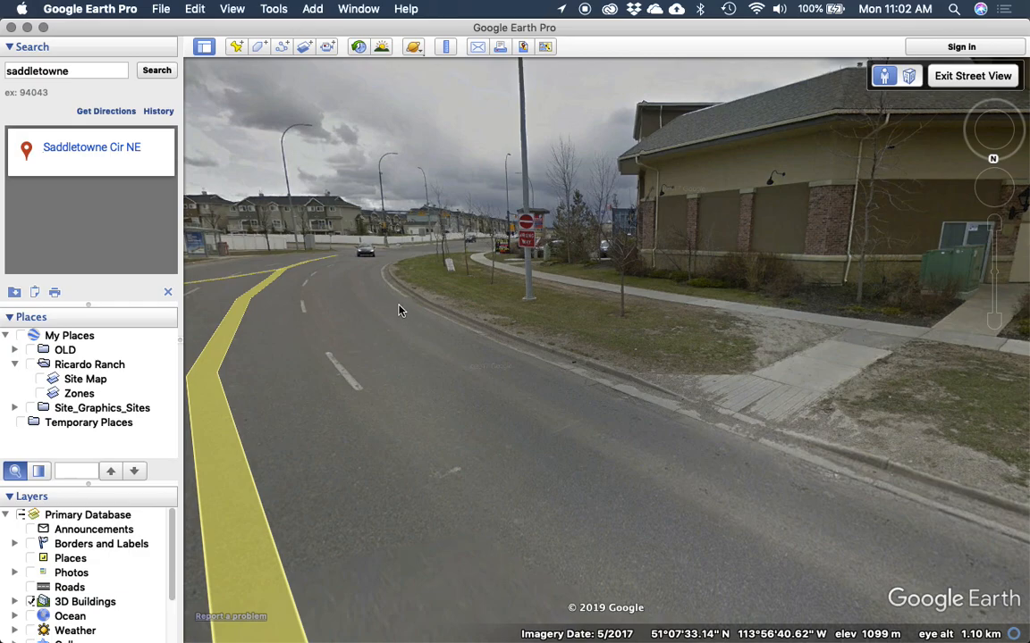
# Step: Examine the rear facade of the Shoppers Drug Mart in Street View and compare it with the houses across Saddletowne Circle NE
pyautogui.click(536, 270)
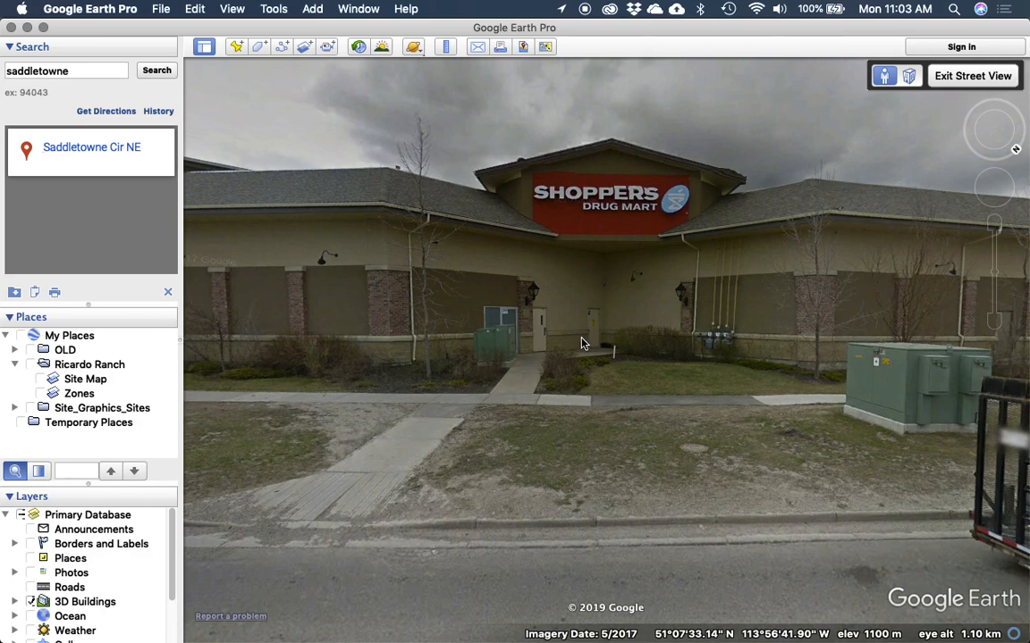
pyautogui.click(648, 331)
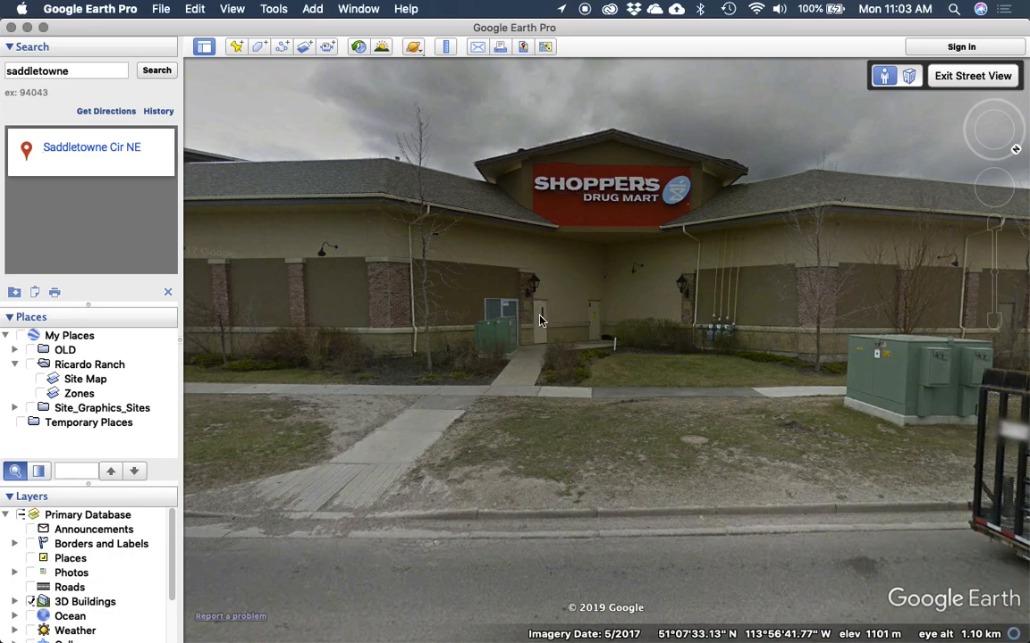
pyautogui.moveTo(550, 304); pyautogui.dragTo(551, 297)
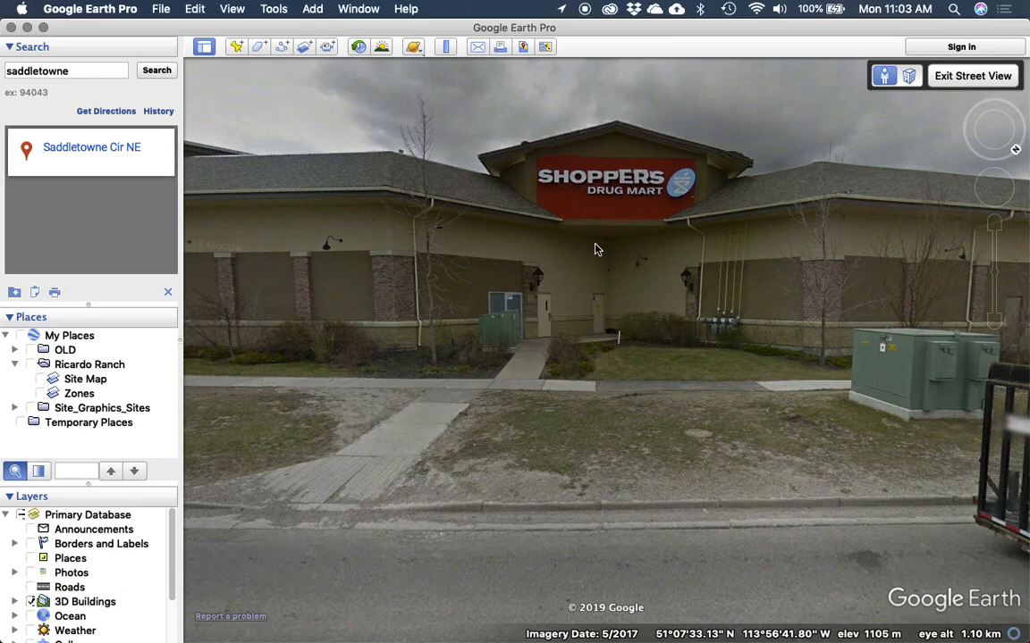
pyautogui.moveTo(602, 305); pyautogui.dragTo(677, 357)
pyautogui.moveTo(547, 354); pyautogui.dragTo(817, 349)
pyautogui.moveTo(384, 327); pyautogui.dragTo(593, 327)
pyautogui.click(593, 327)
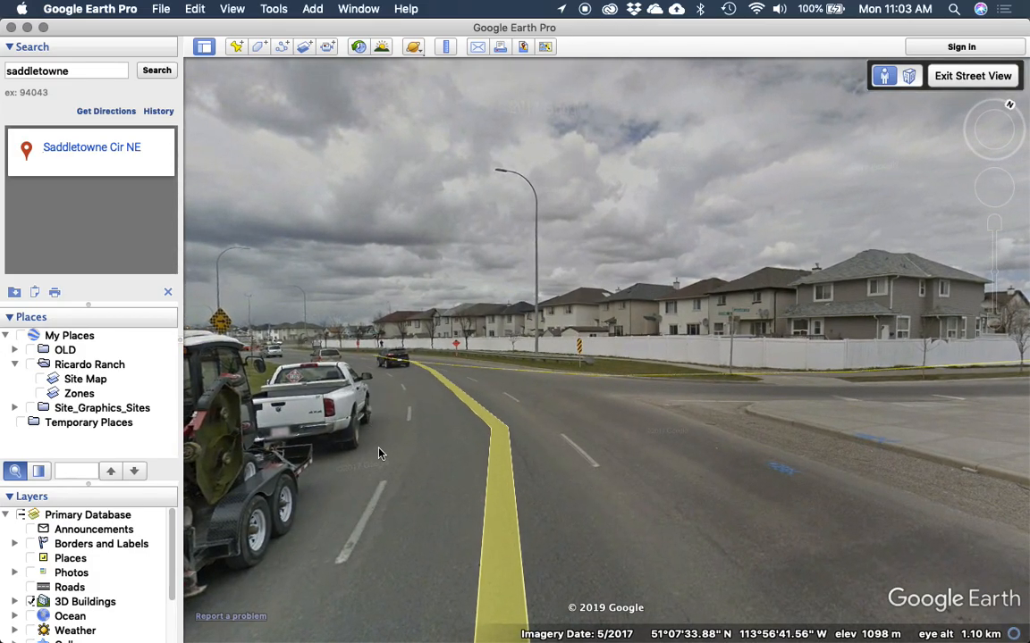
pyautogui.moveTo(341, 402); pyautogui.dragTo(773, 329)
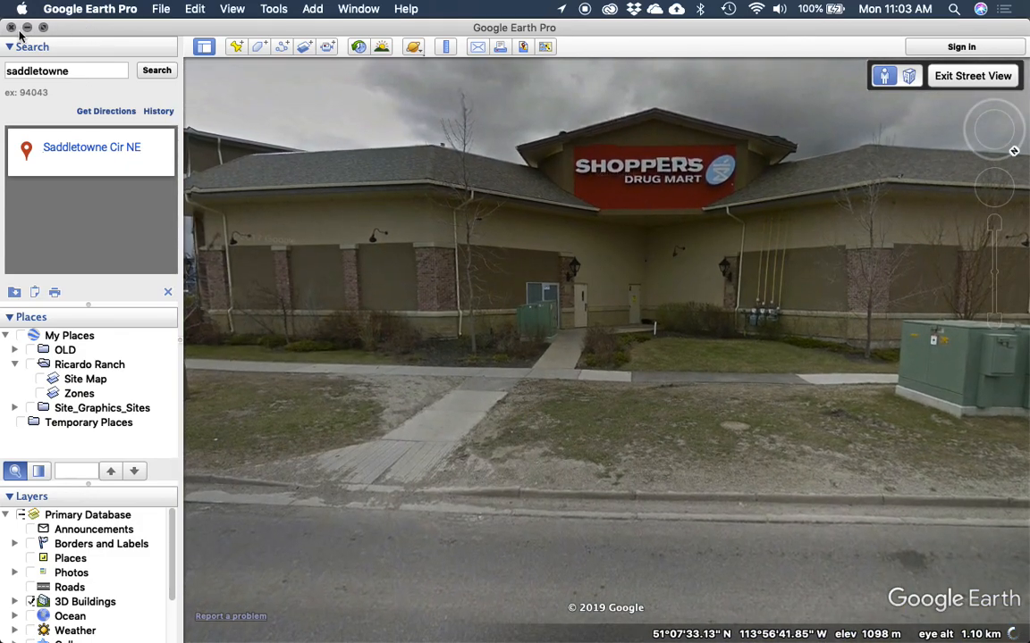
# Step: Close the Google Earth Pro window and examine the Saddlemont Boulevard NE junction with Saddletowne Circle NE in OpenStreetMap
pyautogui.click(12, 28)
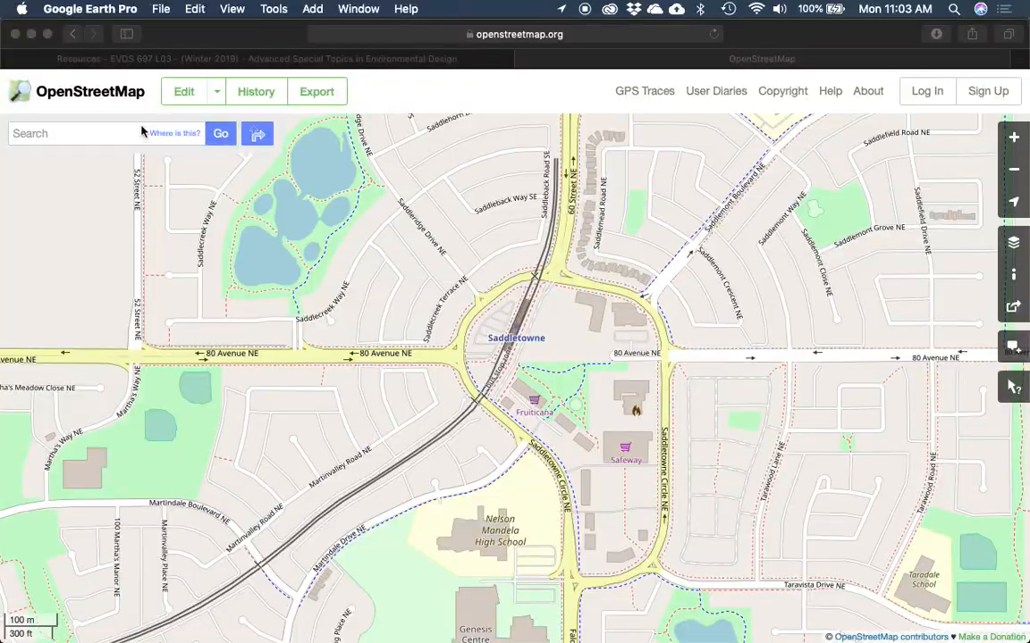
pyautogui.click(768, 301)
pyautogui.moveTo(674, 291); pyautogui.dragTo(482, 378)
pyautogui.scroll(3, 617, 332)
pyautogui.scroll(-3, 575, 337)
pyautogui.scroll(3, 574, 337)
pyautogui.scroll(-3, 487, 361)
pyautogui.moveTo(490, 373); pyautogui.dragTo(492, 376)
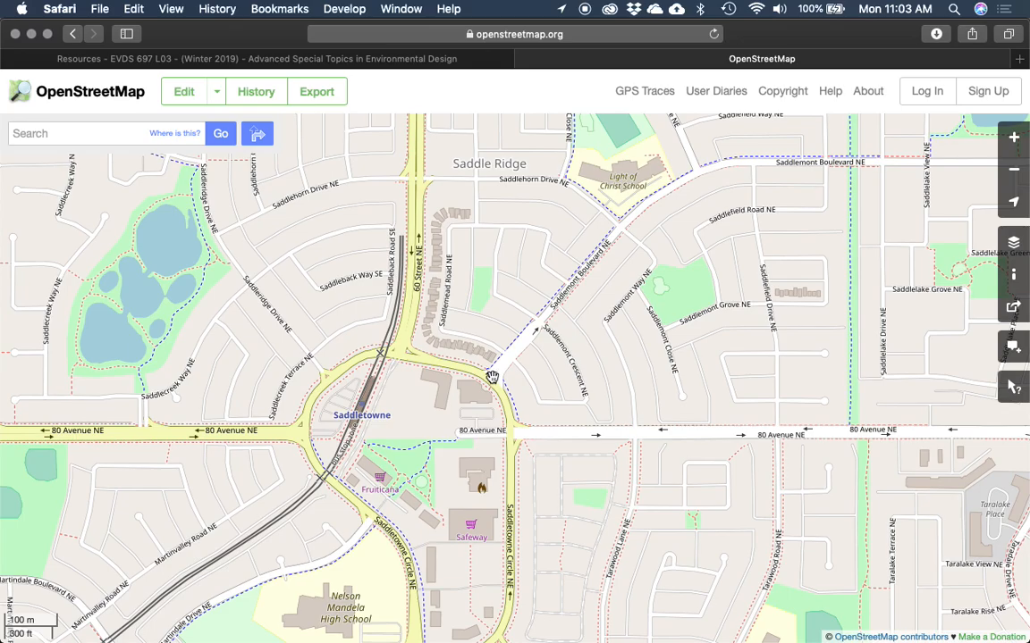
# Step: Frame the neighbourhoods around Saddletowne station on the OpenStreetMap map, from 88 Avenue NE down to Martindale
pyautogui.scroll(-2, 491, 376)
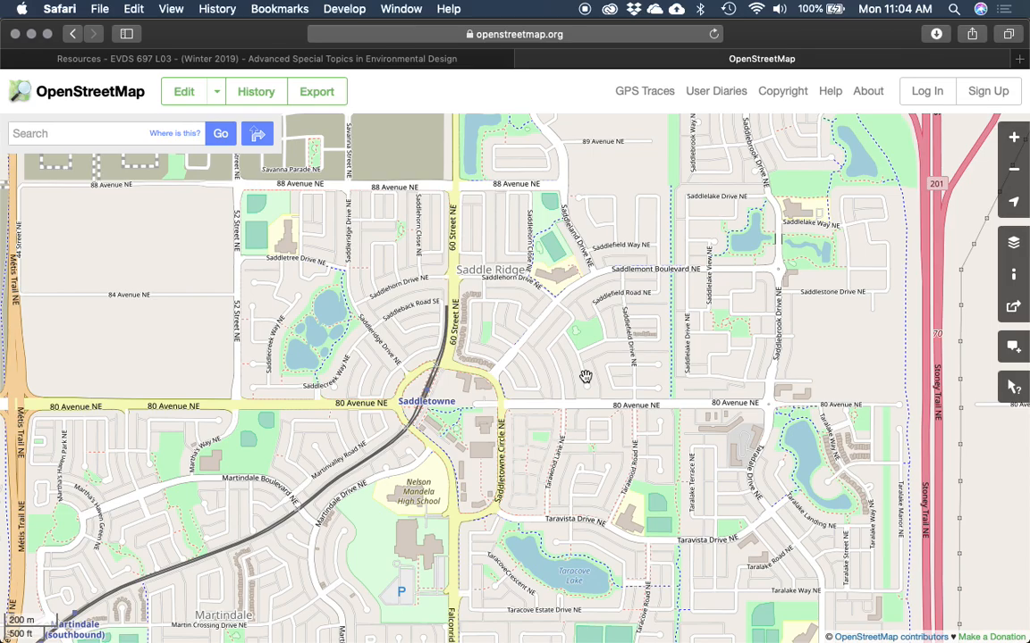
pyautogui.moveTo(467, 373); pyautogui.dragTo(427, 394)
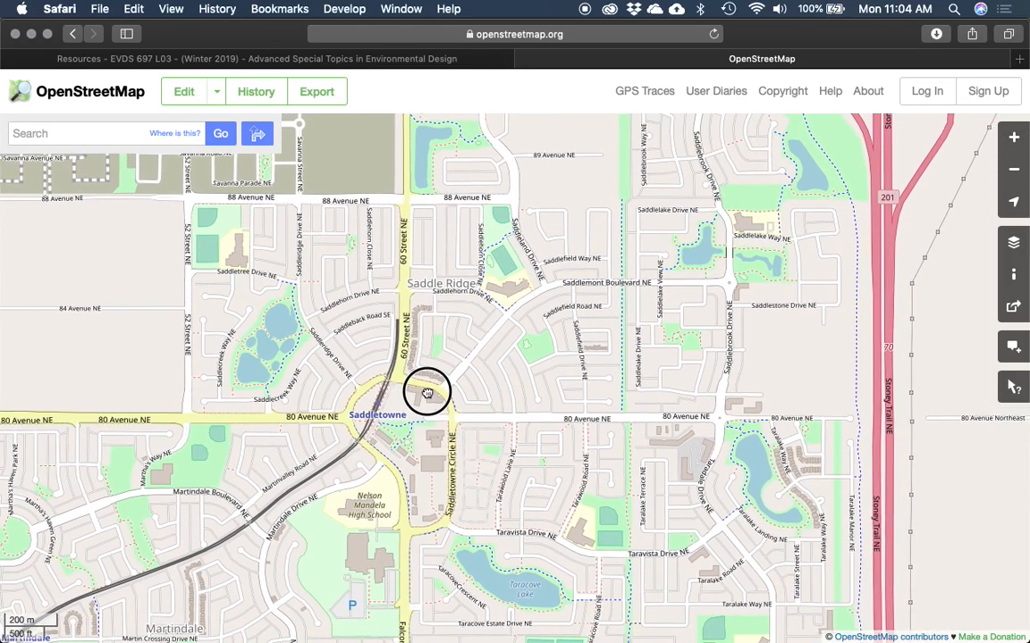
pyautogui.scroll(-2, 432, 390)
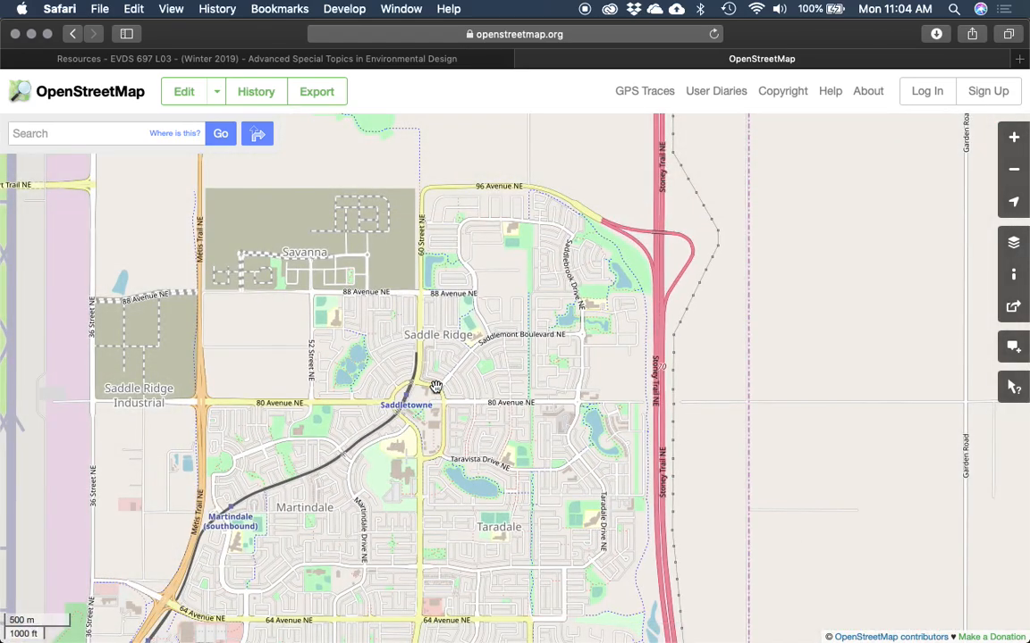
pyautogui.scroll(2, 436, 387)
pyautogui.moveTo(439, 382); pyautogui.dragTo(489, 368)
pyautogui.moveTo(445, 405); pyautogui.dragTo(469, 387)
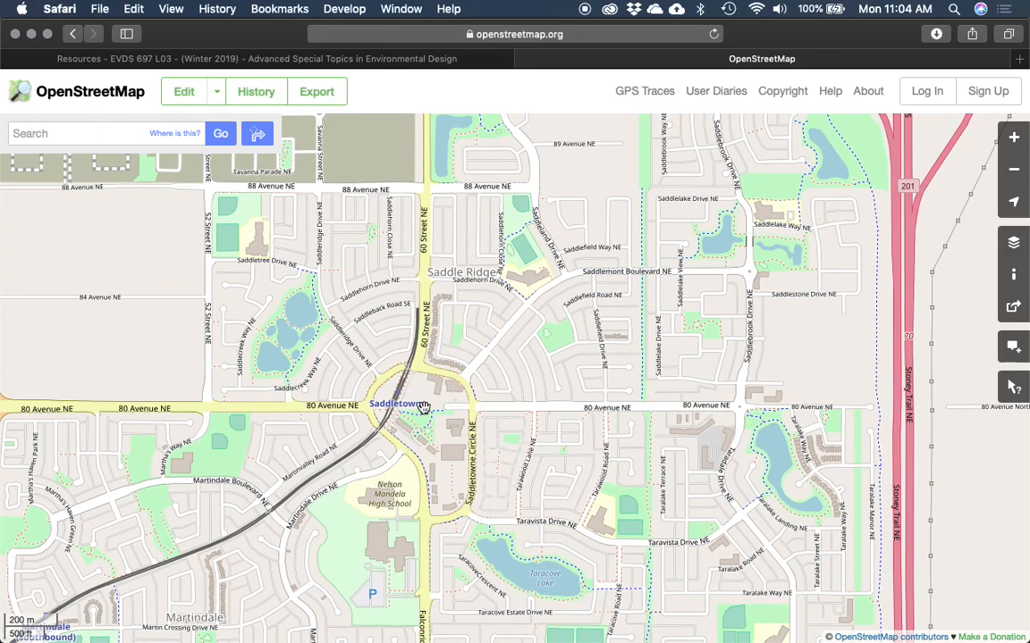
# Step: Compare the Humanitarian map layer with the Standard layer, ending on Standard
pyautogui.click(1019, 244)
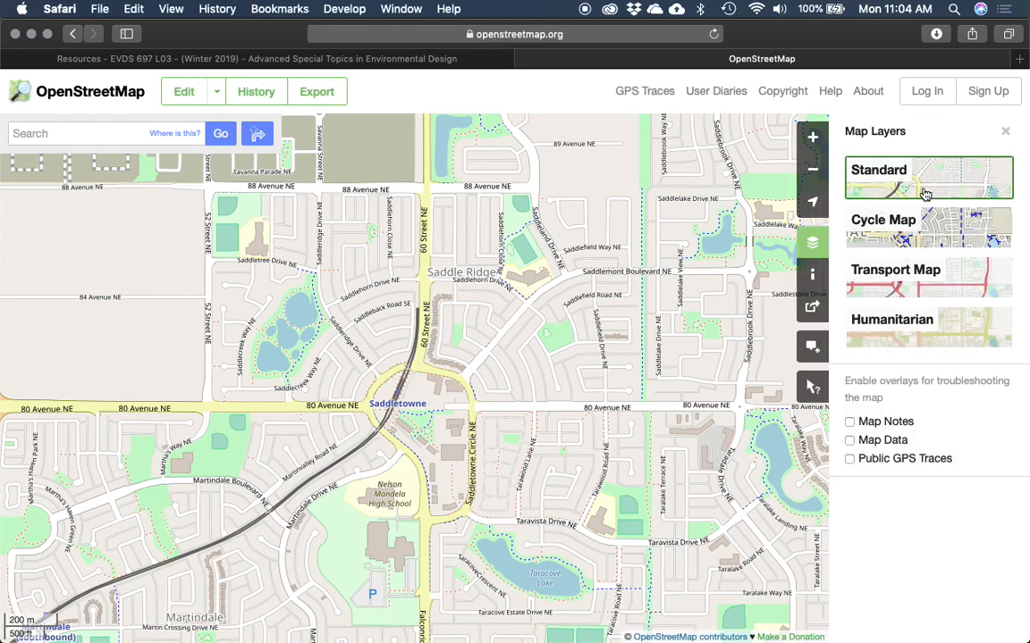
pyautogui.click(905, 328)
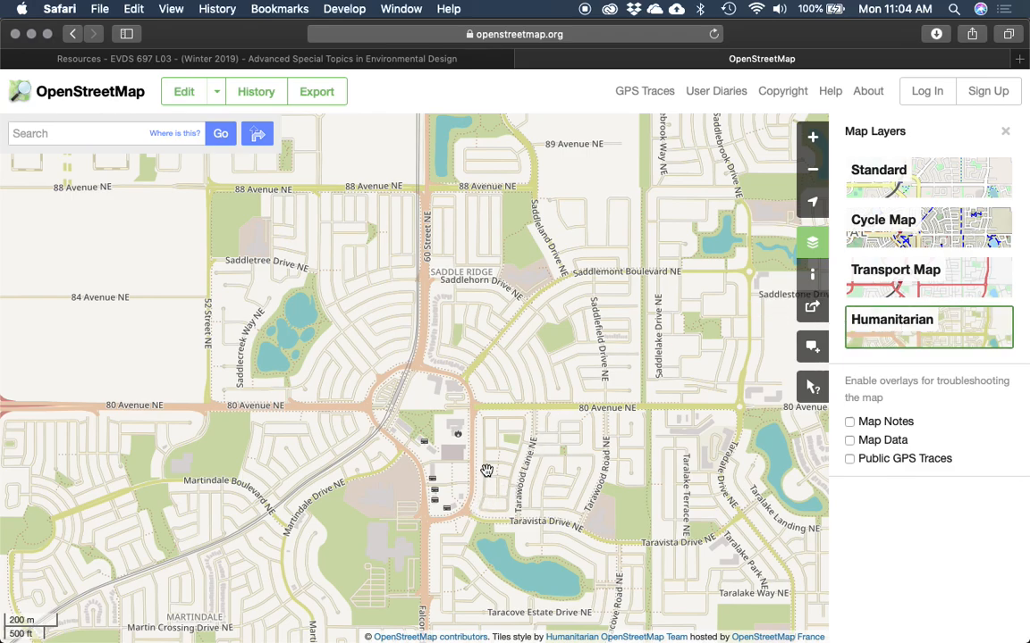
pyautogui.click(910, 187)
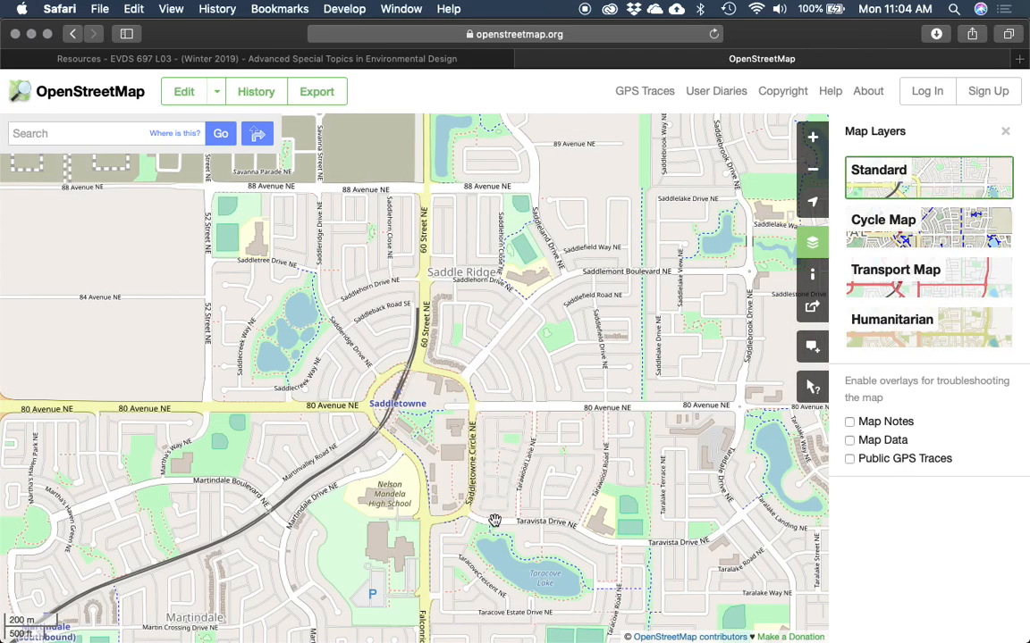
pyautogui.click(916, 320)
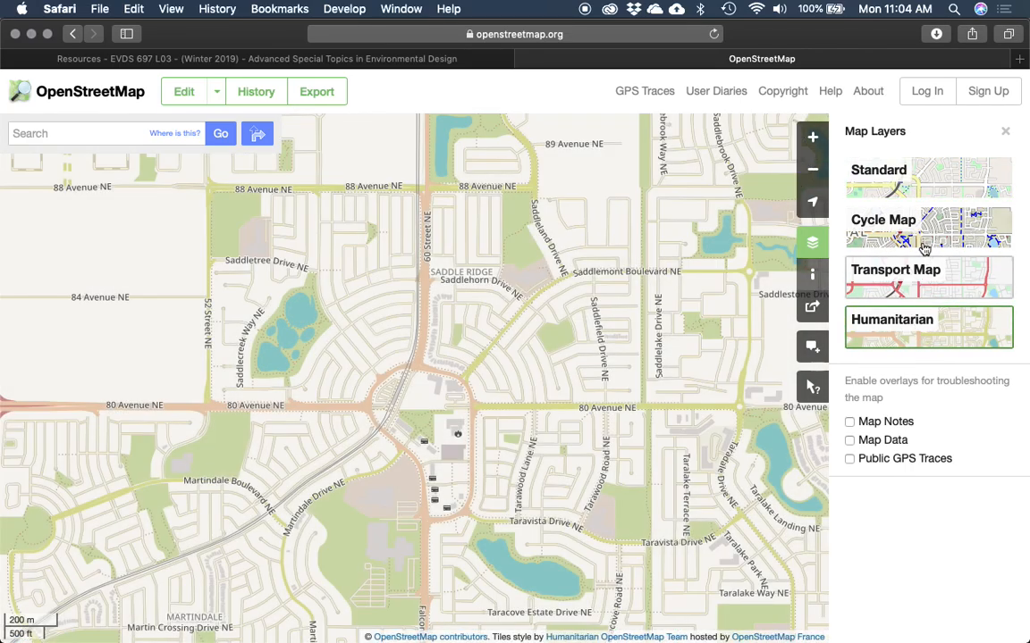
pyautogui.click(922, 184)
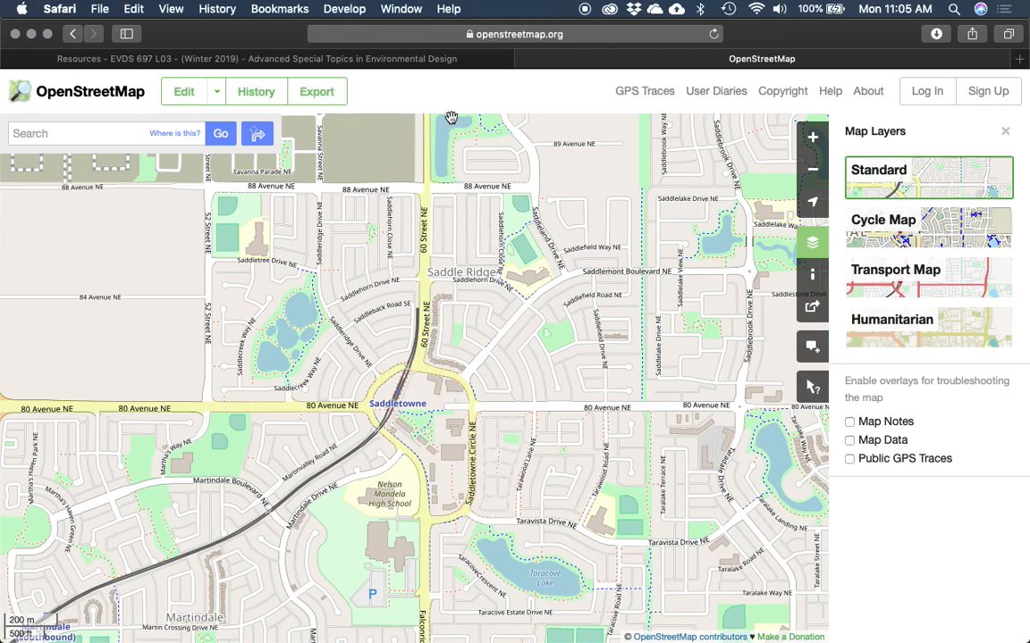
# Step: Download the framed map as a PDF image through the Share options and check the browser's downloads list
pyautogui.click(812, 307)
pyautogui.click(903, 380)
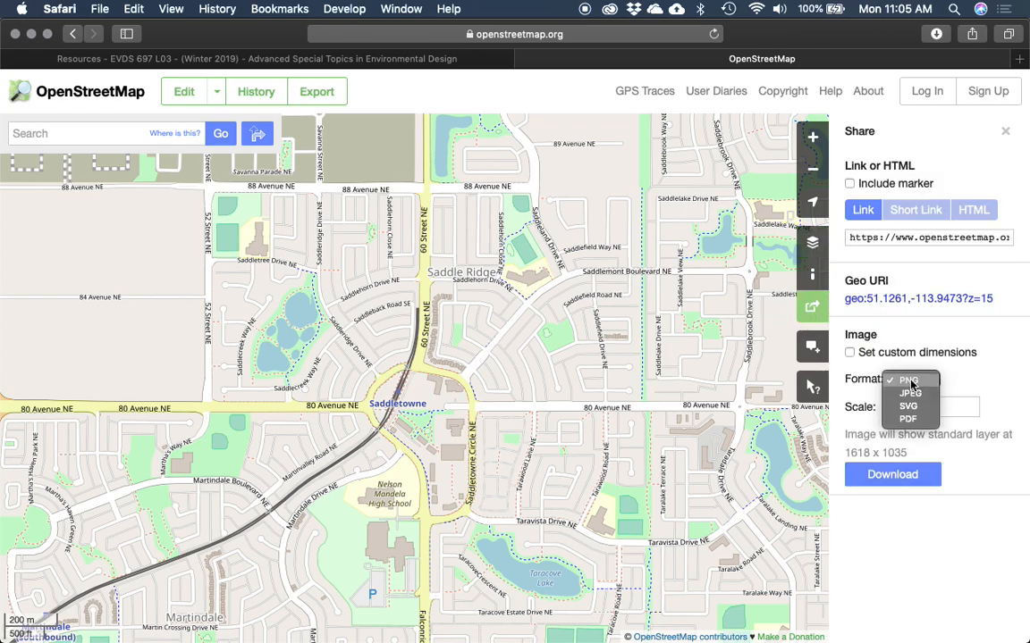
pyautogui.click(923, 422)
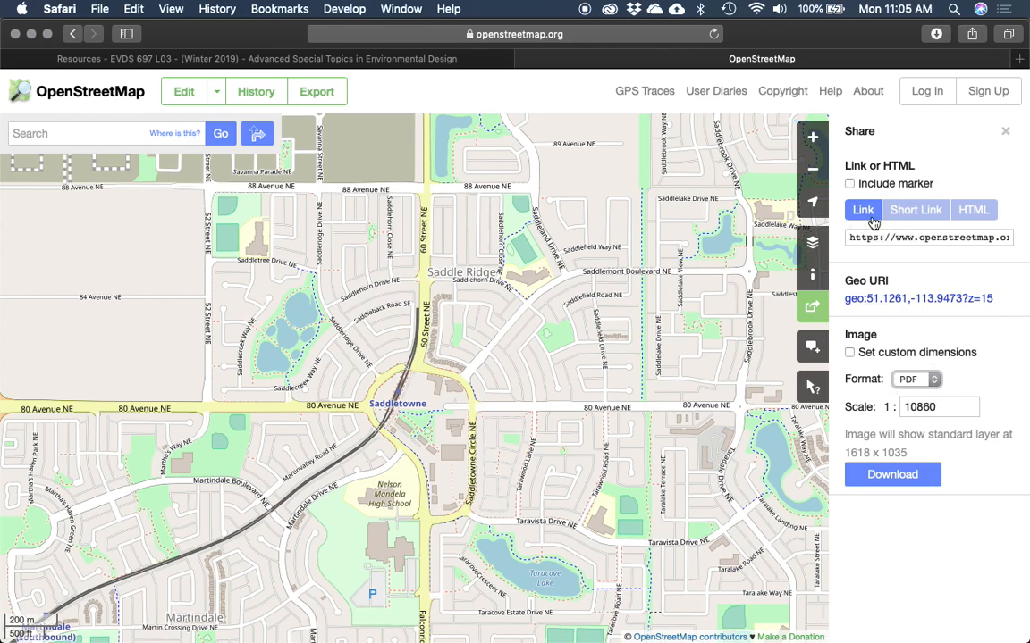
pyautogui.click(878, 478)
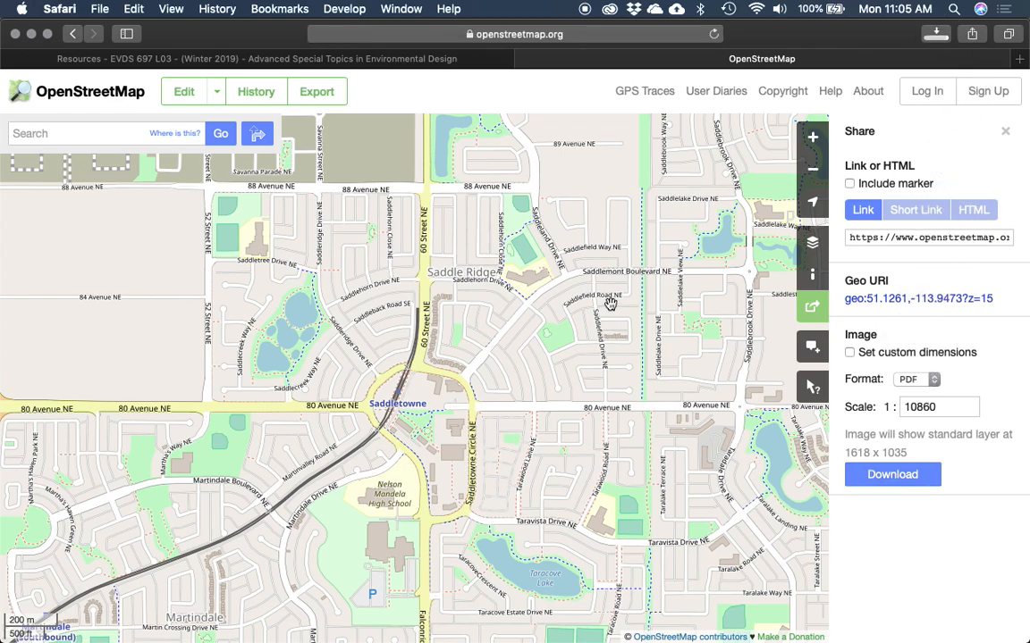
pyautogui.click(936, 34)
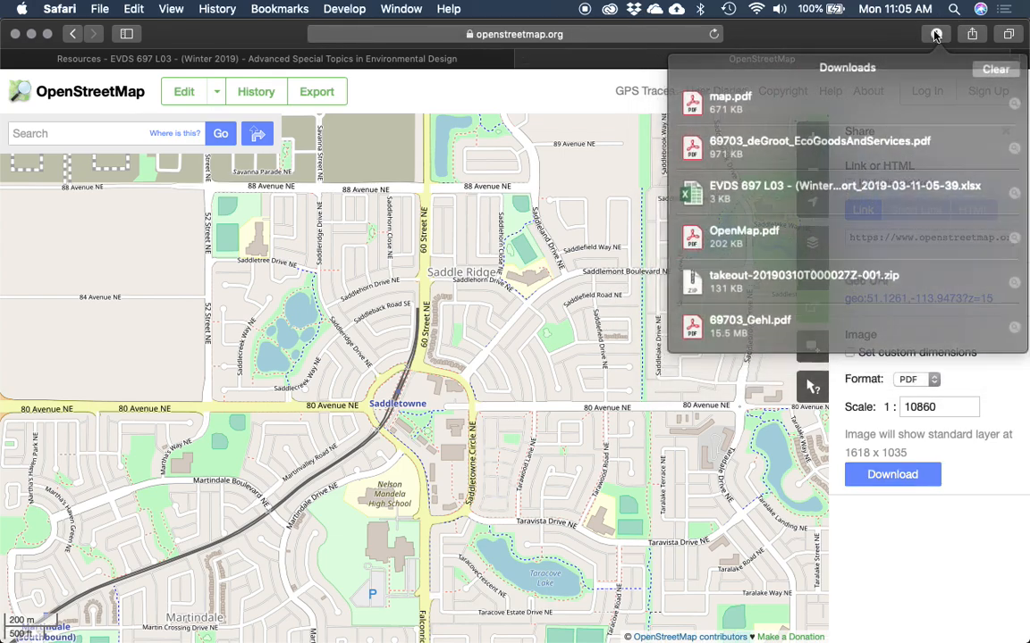
pyautogui.click(935, 34)
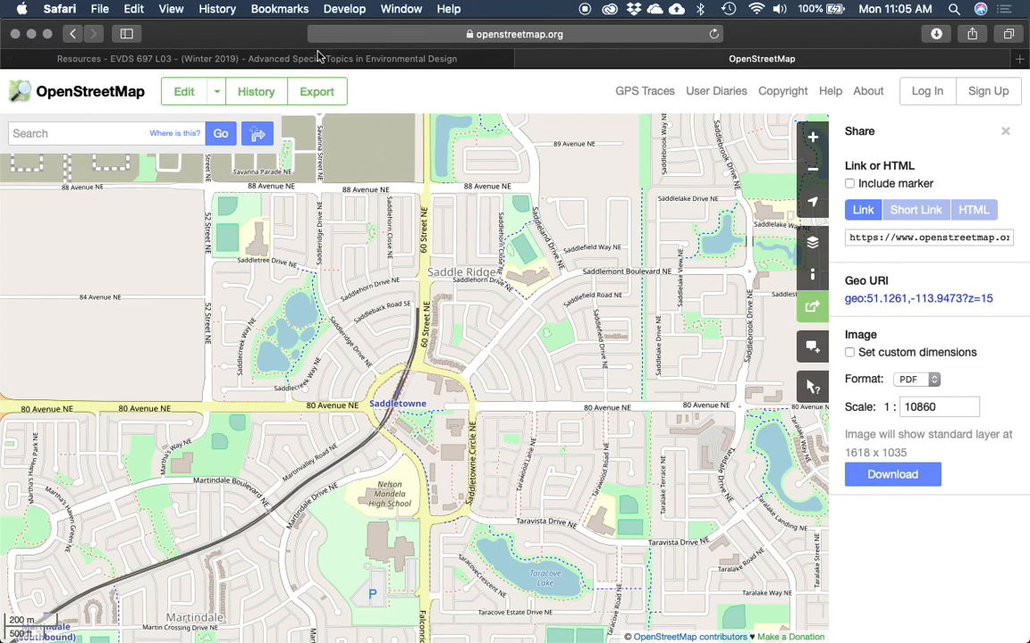
# Step: Minimise the browser window and open map.pdf from the Downloads folder using Safari's Open File command
pyautogui.click(33, 38)
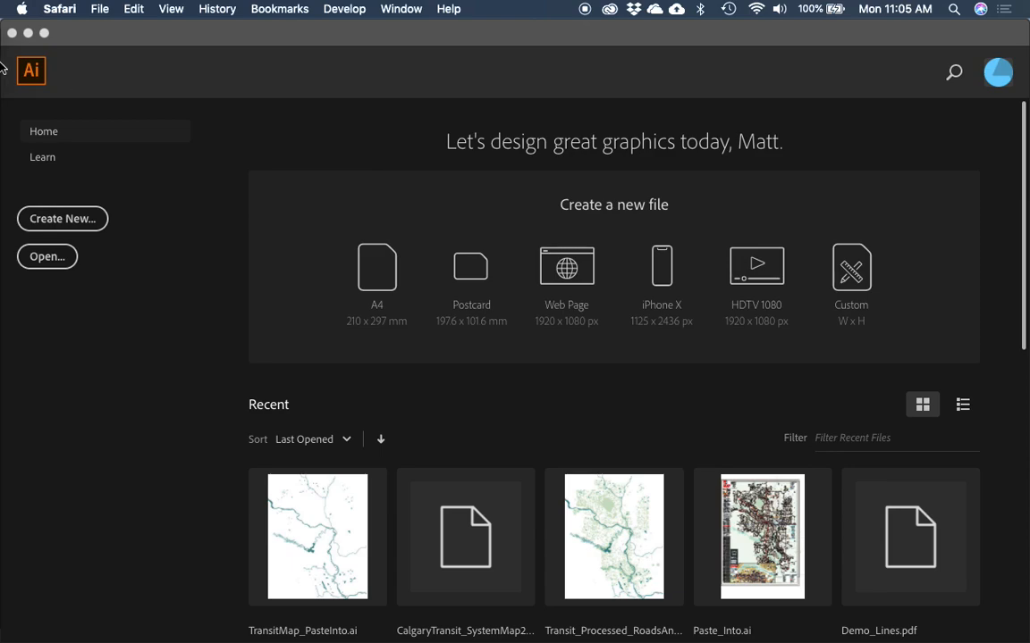
pyautogui.click(100, 10)
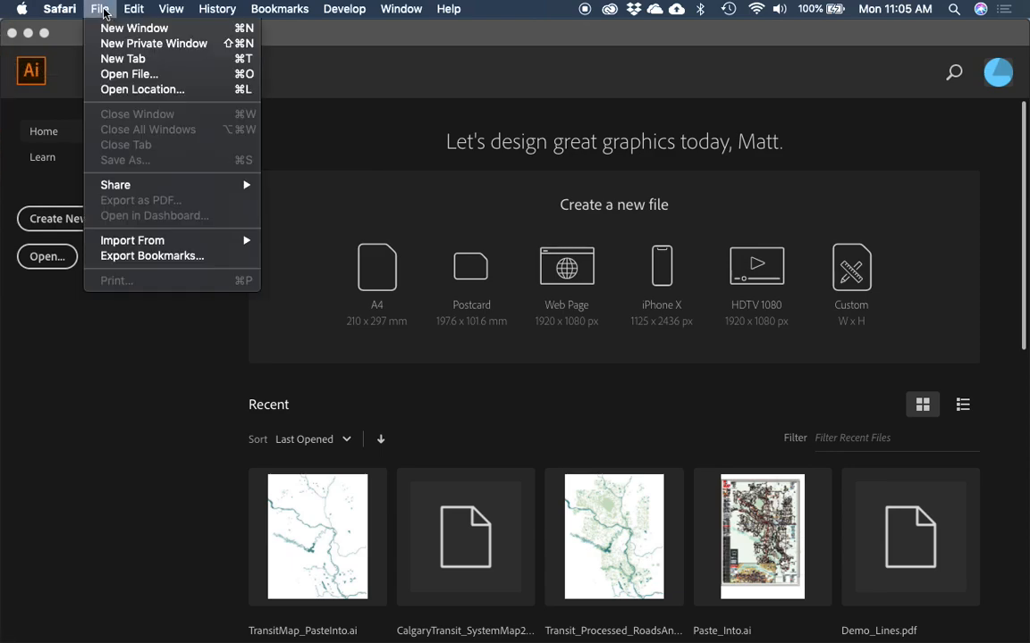
pyautogui.click(125, 75)
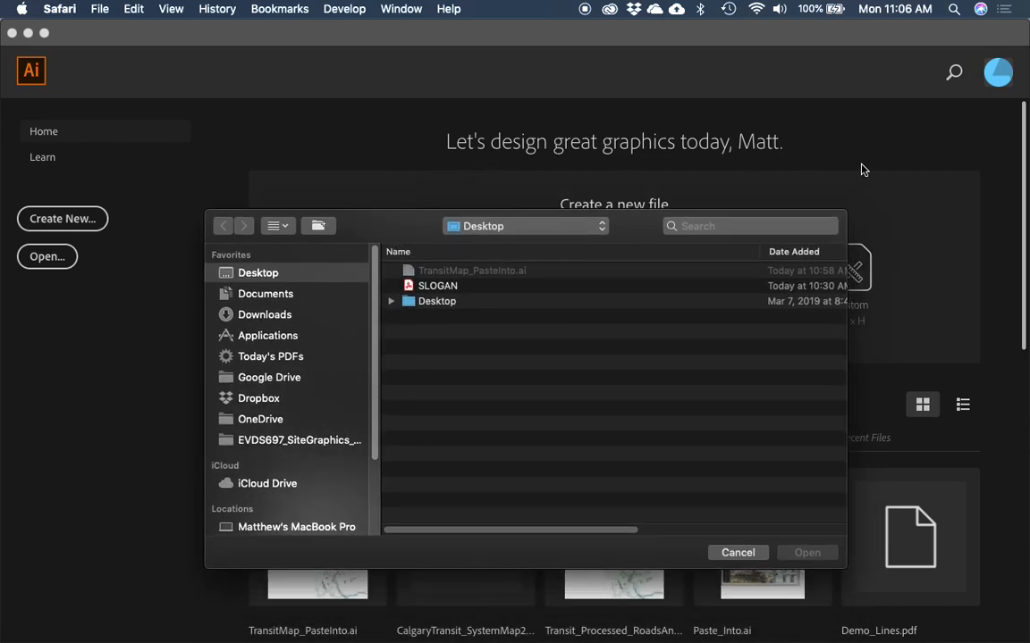
pyautogui.moveTo(388, 235); pyautogui.dragTo(410, 191)
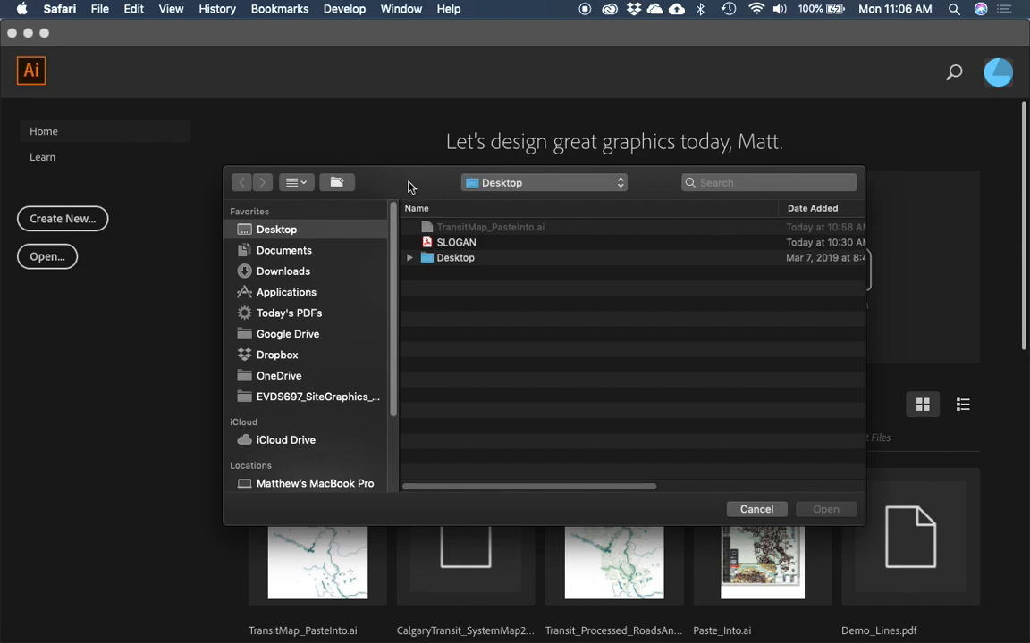
pyautogui.moveTo(409, 188); pyautogui.dragTo(402, 171)
pyautogui.click(301, 252)
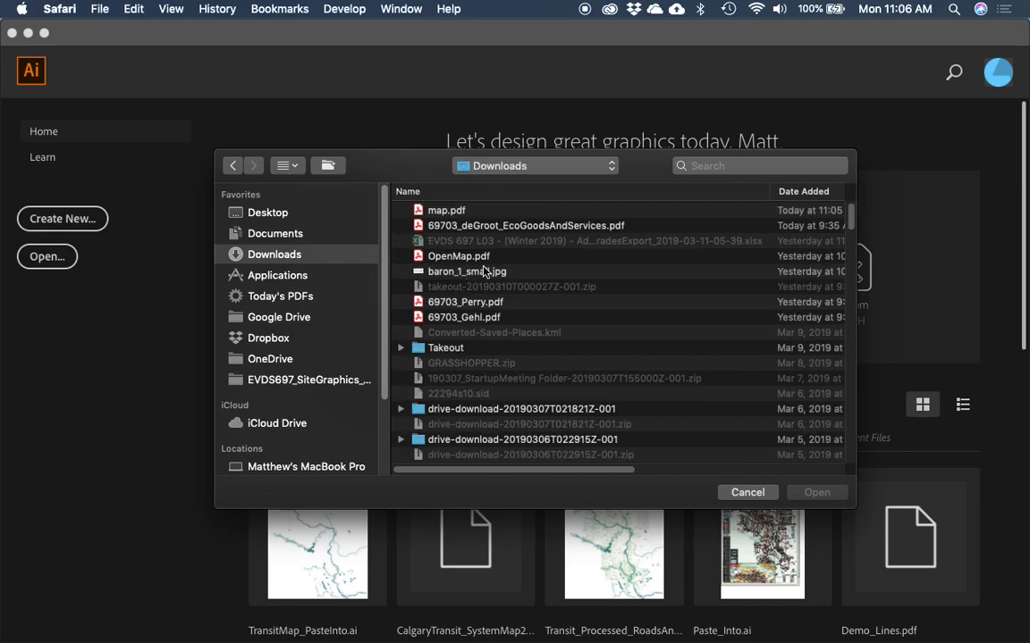
pyautogui.click(436, 214)
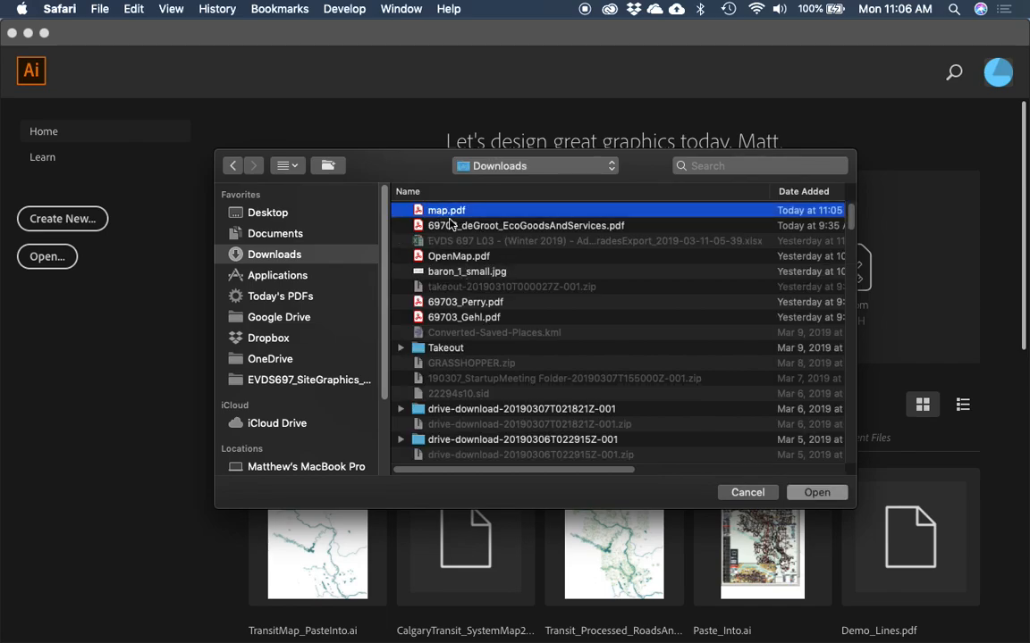
pyautogui.press('Return')
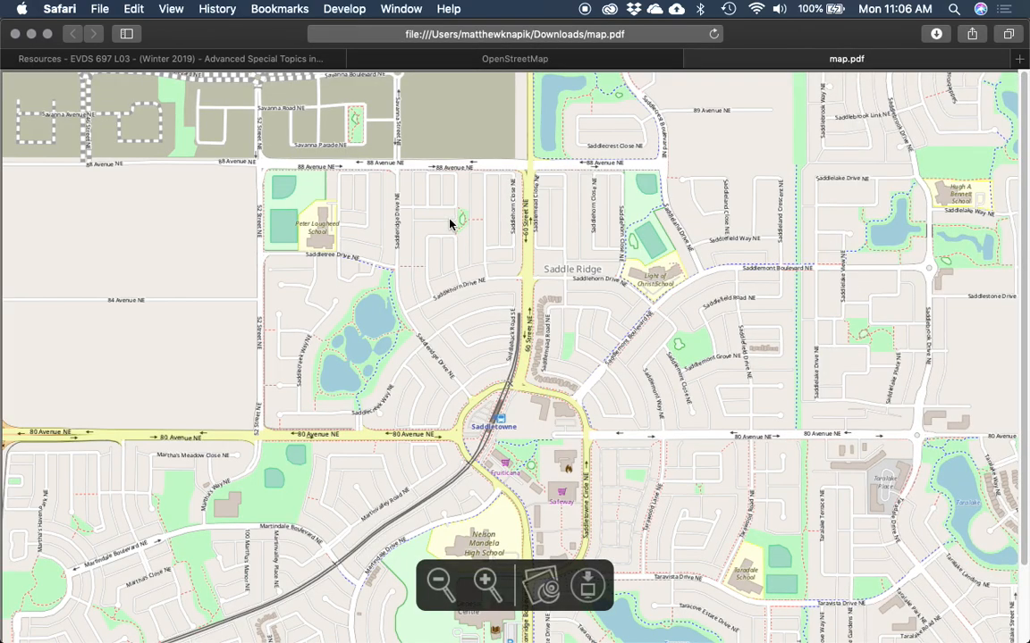
# Step: Switch to Finder and open the Downloads folder in a window over the Illustrator start screen
pyautogui.press('super+Tab')
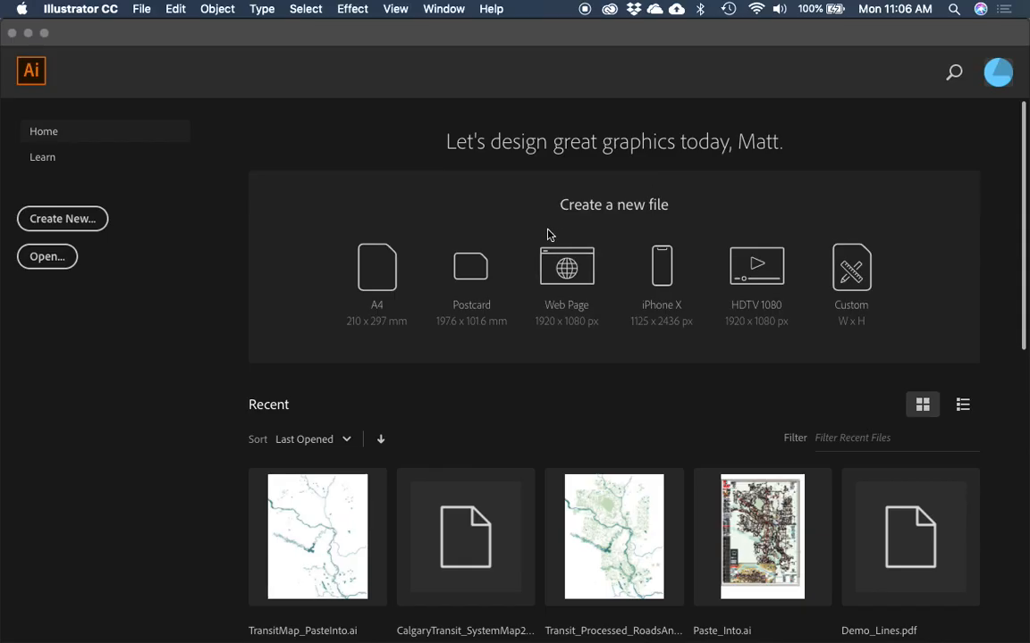
pyautogui.press('super+Tab')
pyautogui.click(600, 339)
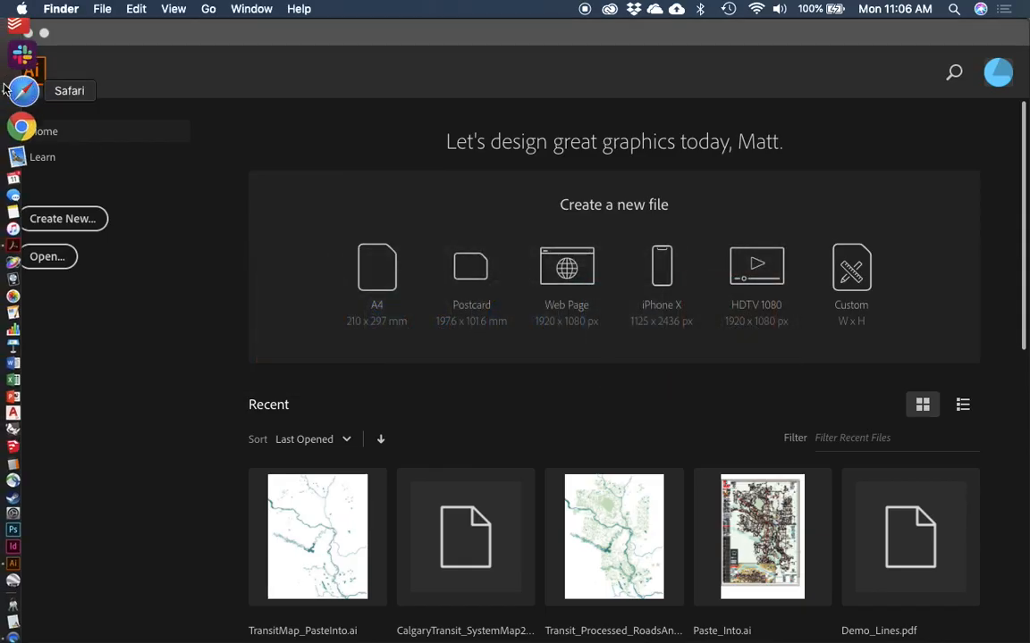
pyautogui.click(12, 40)
pyautogui.click(299, 202)
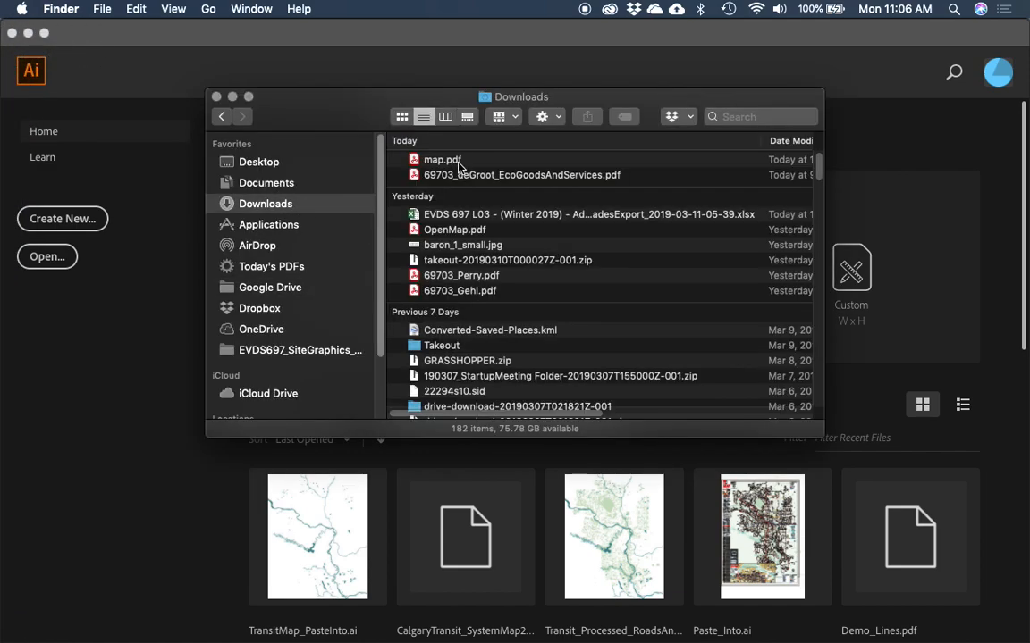
# Step: Rename map.pdf in the Downloads folder as OpenStreetMap_Download.pdf
pyautogui.click(434, 159)
pyautogui.click(436, 160)
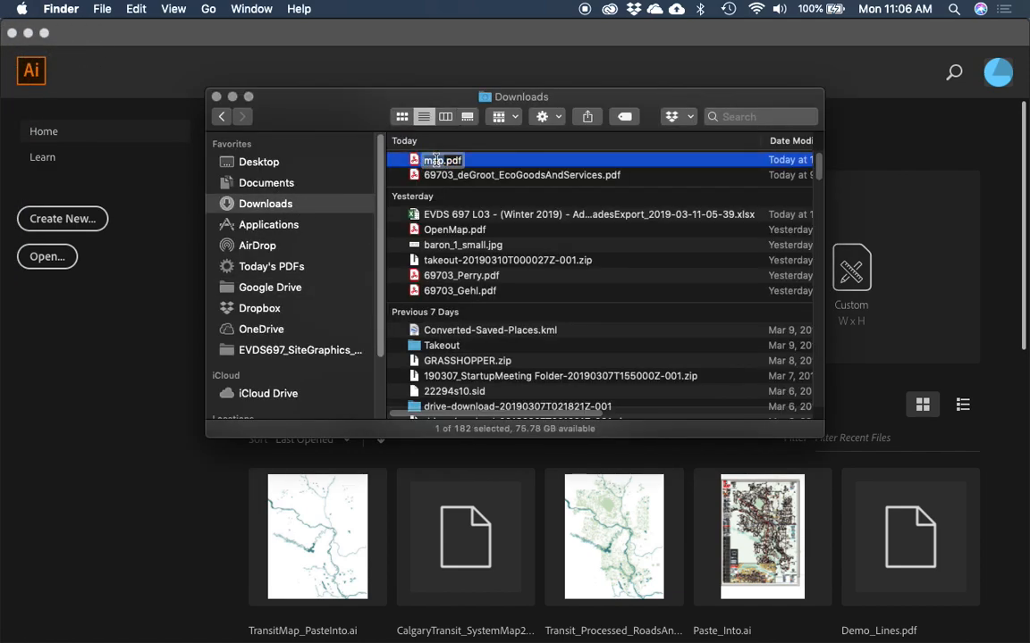
pyautogui.write('OpenStreetMap_Downloa')
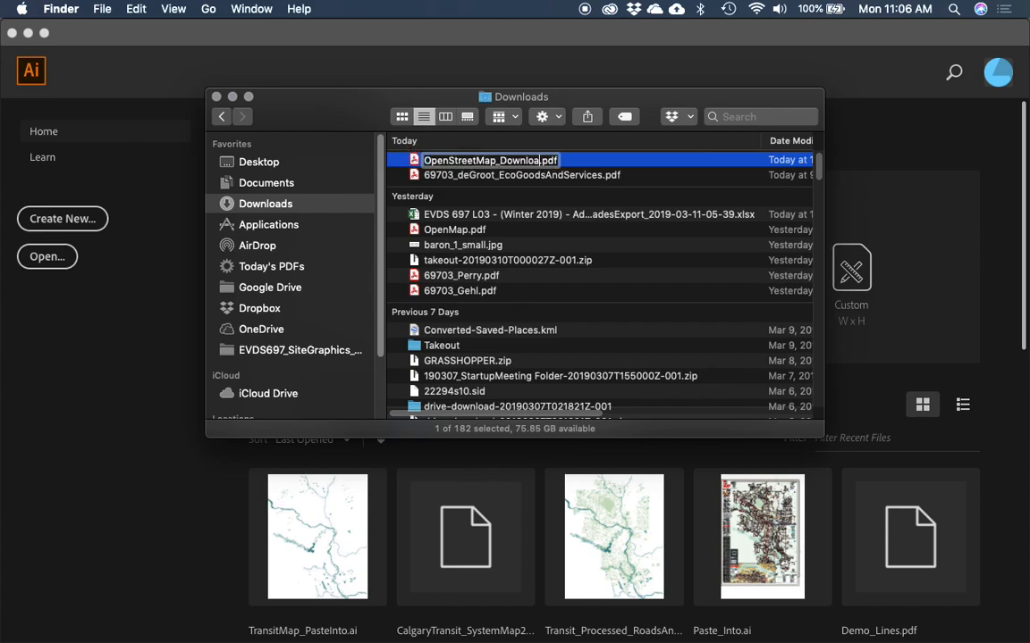
pyautogui.write('d')
pyautogui.press('Return')
# Step: Switch to Illustrator, open OpenStreetMap_Download.pdf from the Downloads folder and dismiss the Missing Fonts notice without activating any fonts
pyautogui.click(120, 342)
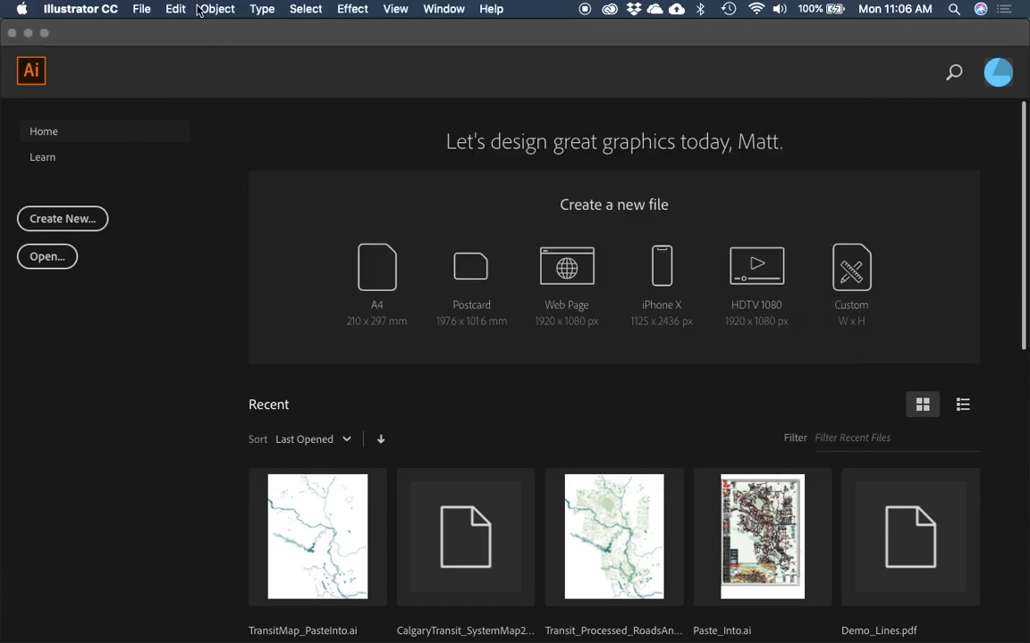
pyautogui.click(141, 9)
pyautogui.click(151, 59)
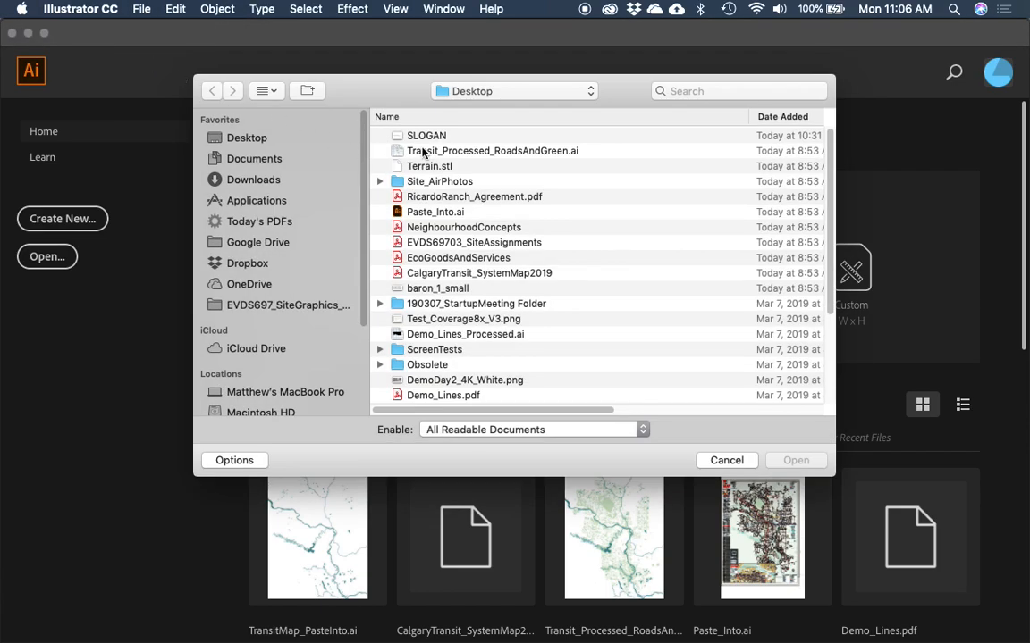
pyautogui.click(282, 181)
pyautogui.click(432, 136)
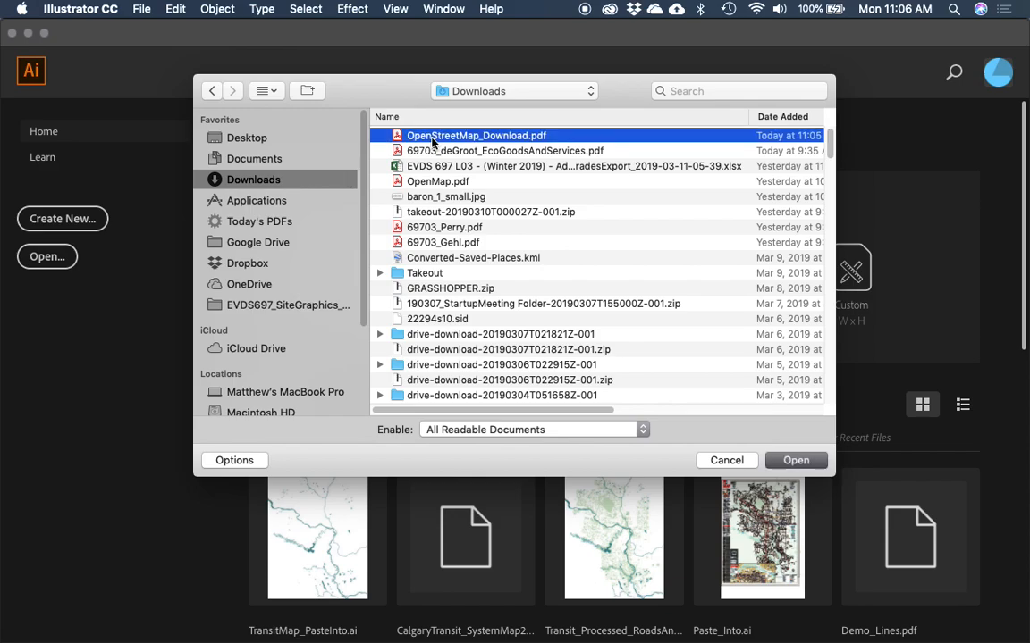
pyautogui.click(795, 461)
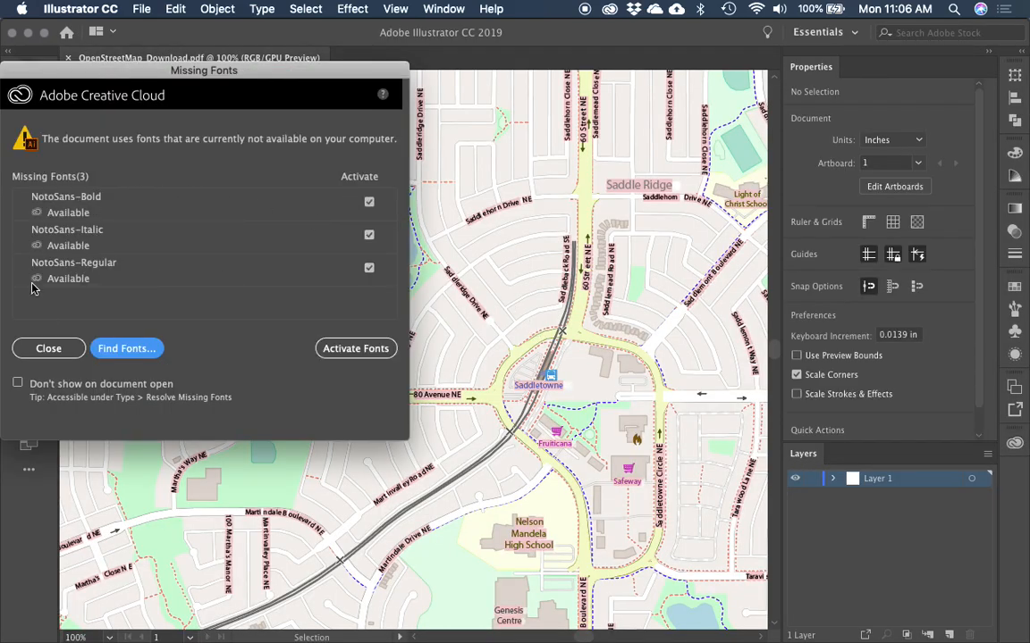
pyautogui.click(59, 351)
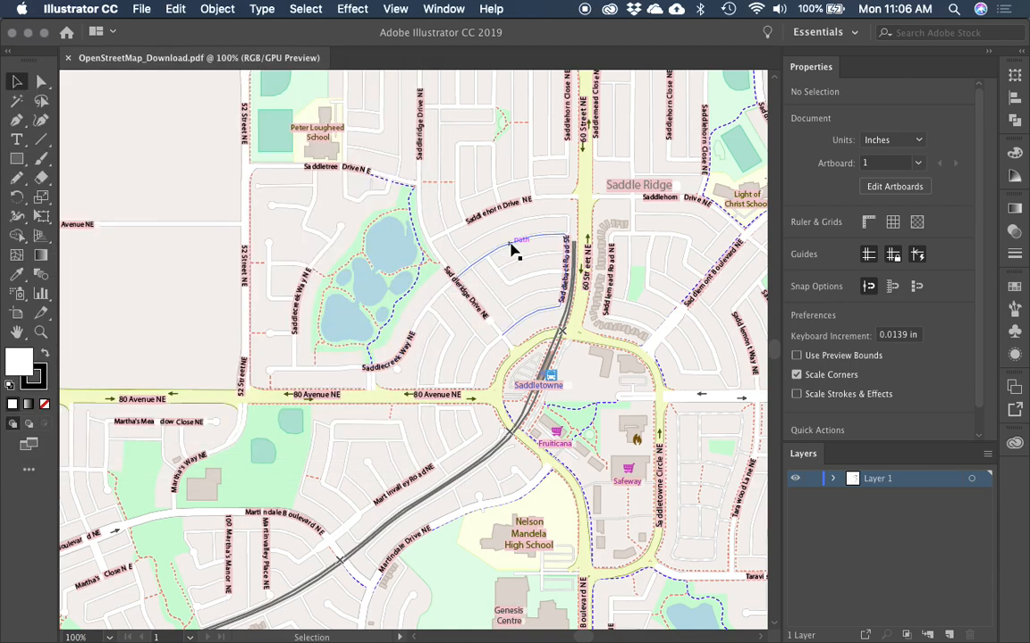
# Step: Examine the whole map artwork around the artboard, including the roads that extend past its east side
pyautogui.press('a')
pyautogui.press('super+minus')
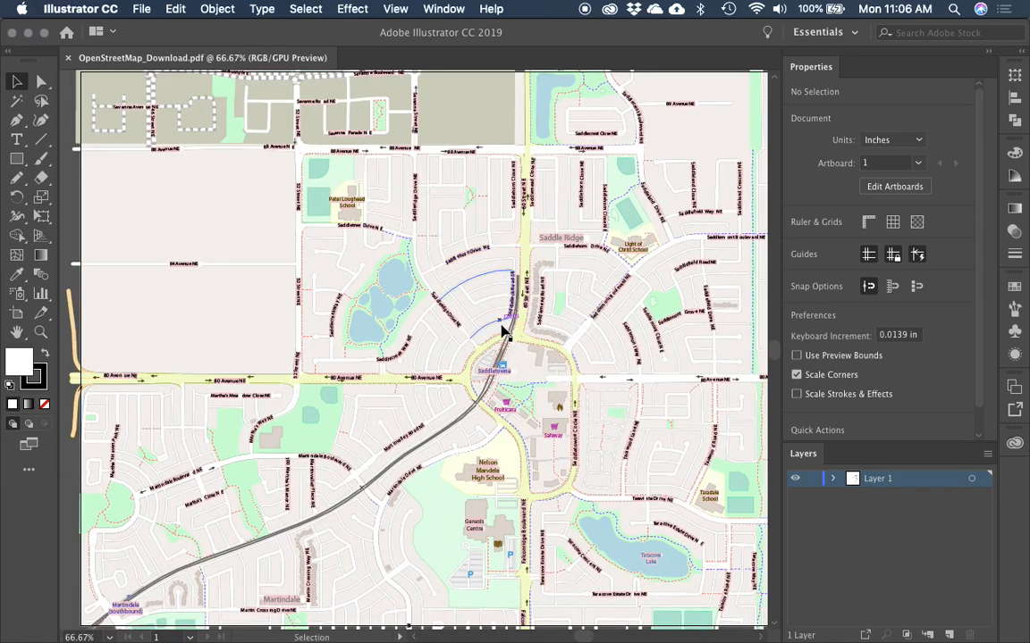
pyautogui.moveTo(484, 309); pyautogui.dragTo(368, 241)
pyautogui.moveTo(458, 315); pyautogui.dragTo(385, 251)
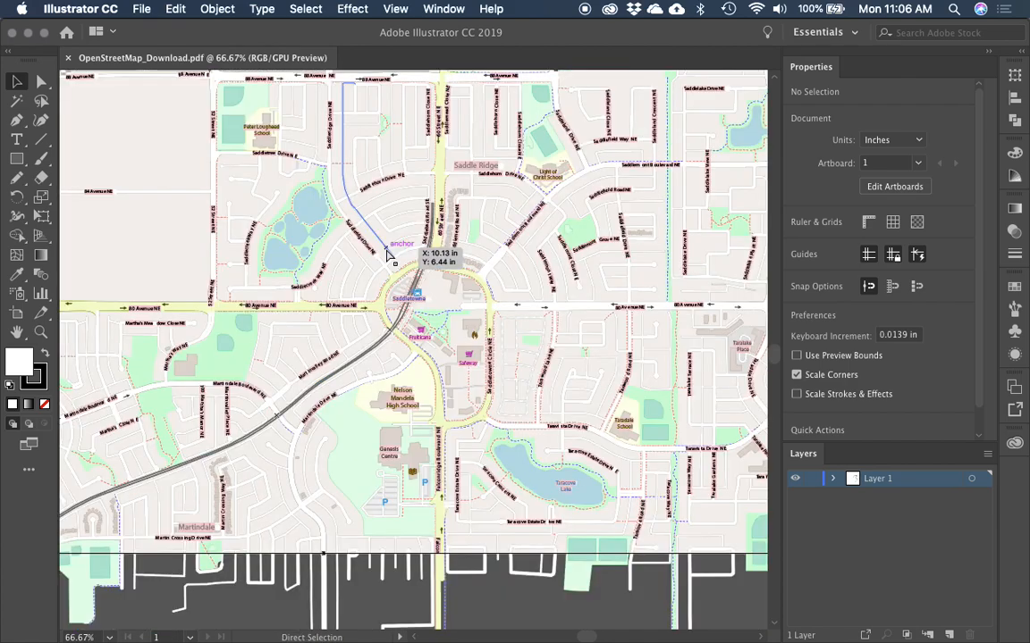
pyautogui.press('super+minus')
pyautogui.press('super+minus')
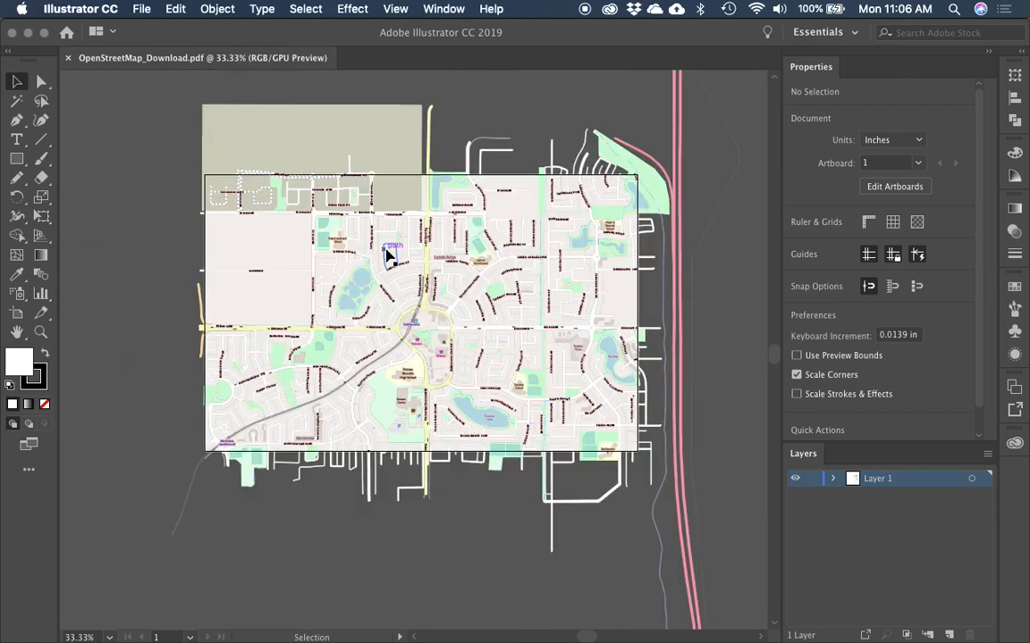
pyautogui.moveTo(635, 258); pyautogui.dragTo(581, 308)
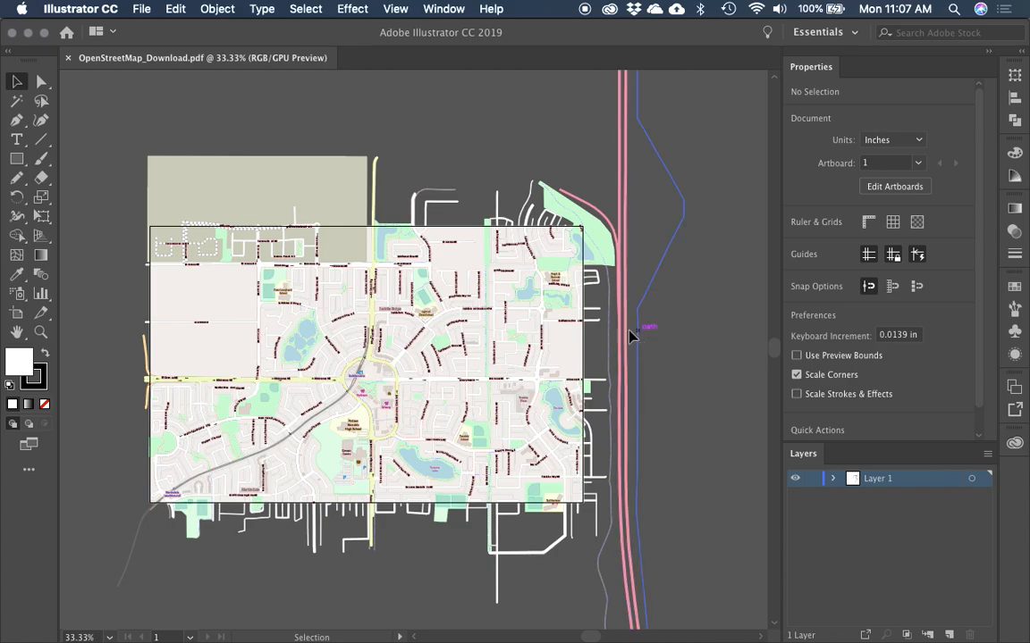
pyautogui.hscroll(-3, 623, 336)
pyautogui.scroll(-1, 623, 336)
# Step: Switch to OpenStreetMap in Safari, reframe the map farther east to include Stoney Trail, and download it as a PDF
pyautogui.press('super+Tab')
pyautogui.click(494, 336)
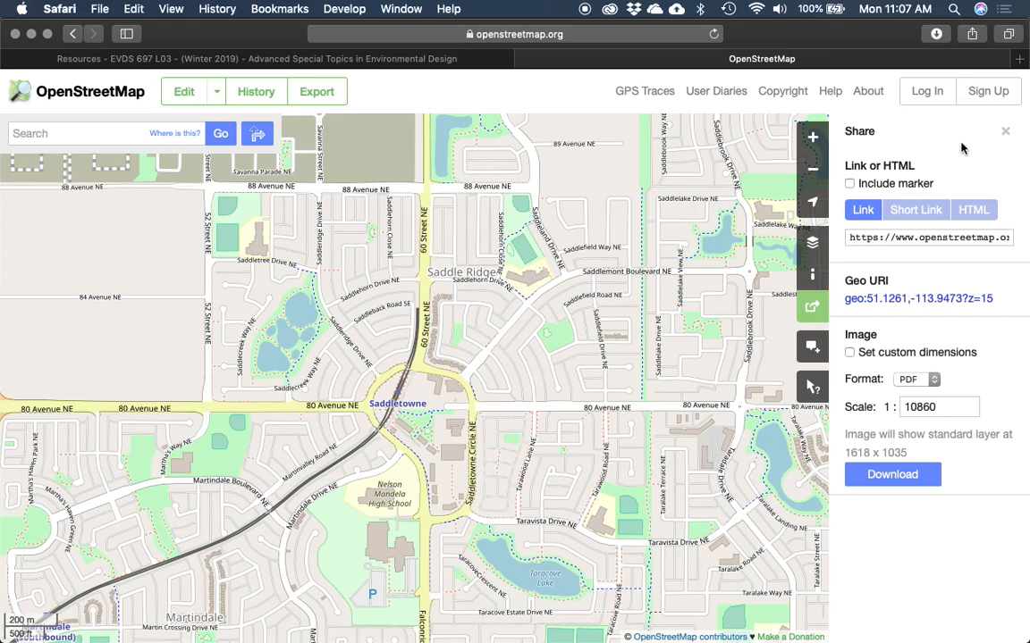
pyautogui.moveTo(339, 433); pyautogui.dragTo(323, 428)
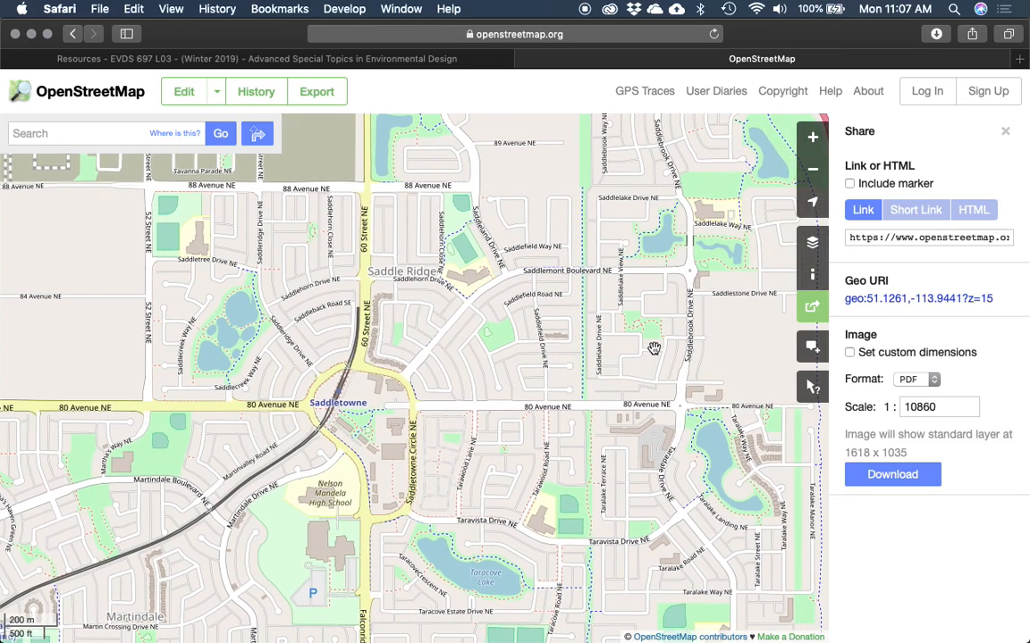
pyautogui.click(812, 168)
pyautogui.moveTo(455, 332); pyautogui.dragTo(453, 332)
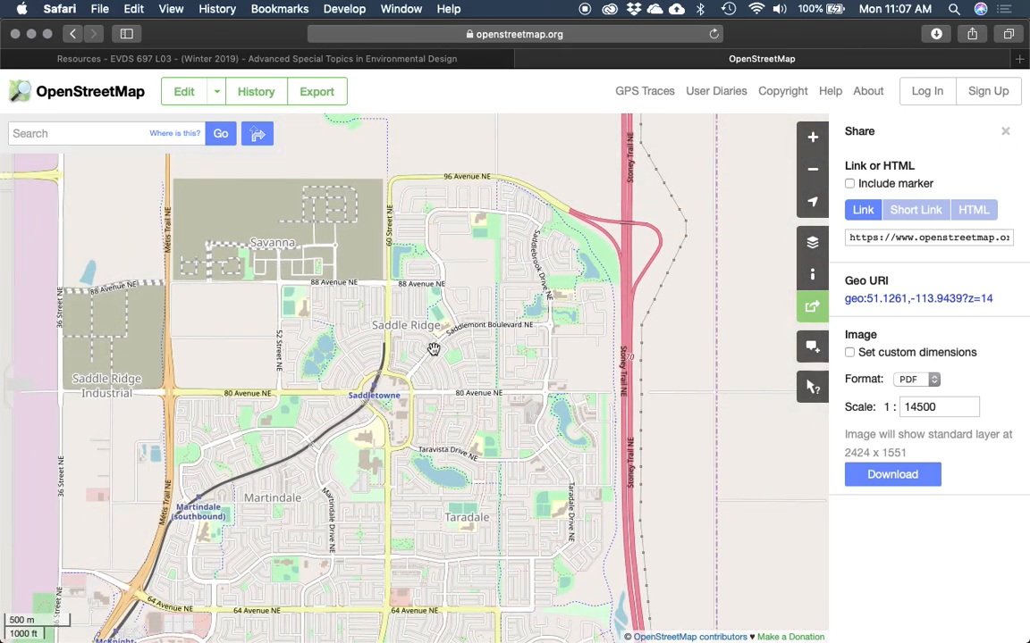
pyautogui.click(813, 137)
pyautogui.moveTo(487, 349); pyautogui.dragTo(458, 347)
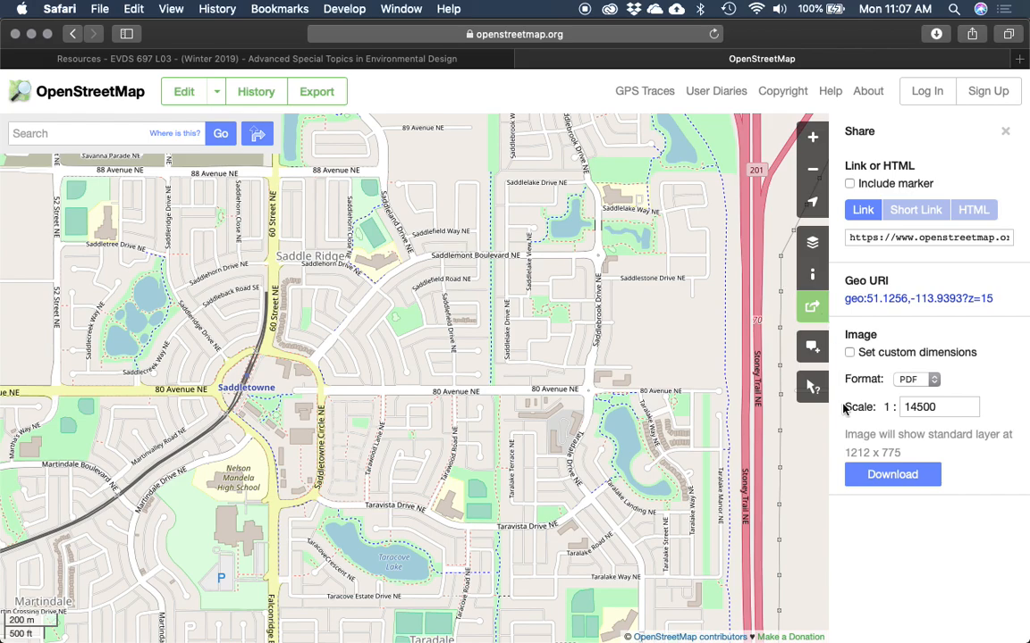
pyautogui.click(883, 477)
# Step: Switch to Finder and rename the newly downloaded map.pdf as OpenStreetMap_Download_v2.pdf
pyautogui.press('super+Tab')
pyautogui.press('super+Tab')
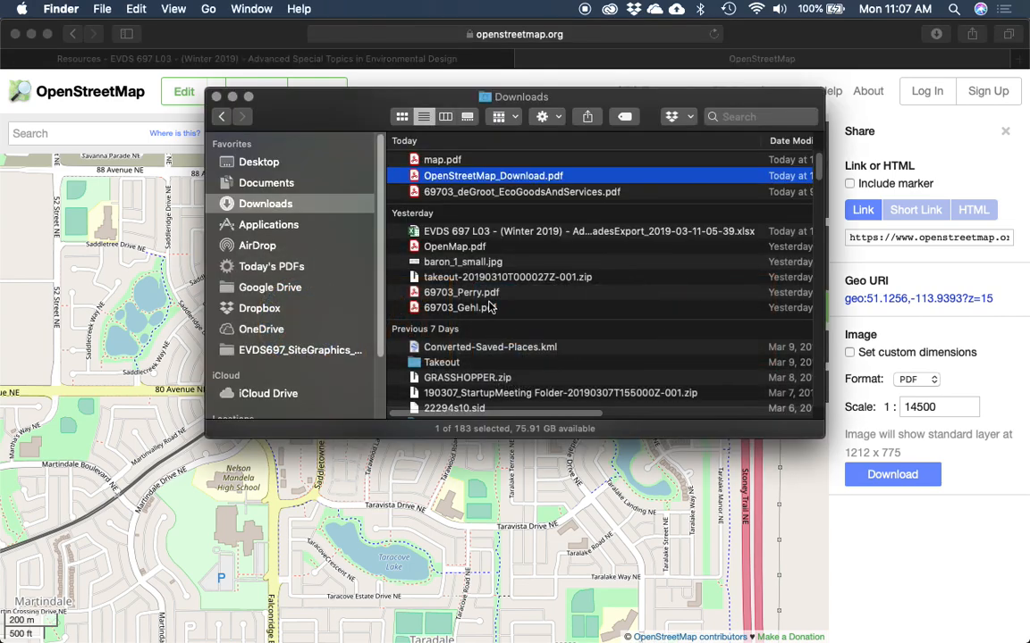
pyautogui.click(438, 160)
pyautogui.press('Return')
pyautogui.write('OpenStreetMap_Download_v2')
pyautogui.press('Return')
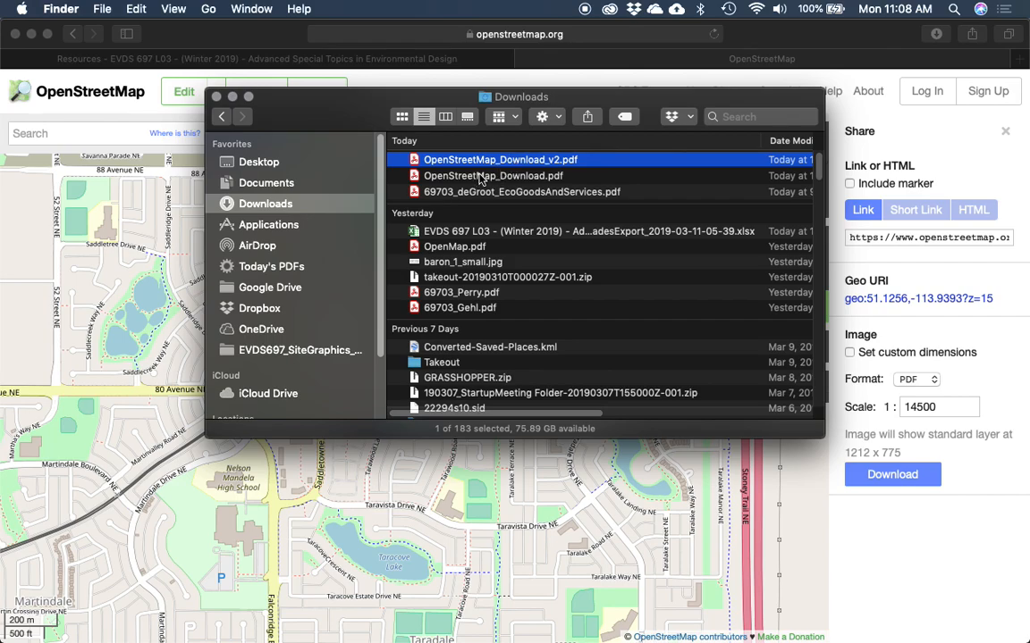
# Step: Switch to Illustrator, open OpenStreetMap_Download_v2.pdf from the Downloads folder and dismiss the Missing Fonts notice without activating fonts
pyautogui.press('super+Tab')
pyautogui.press('super+Tab')
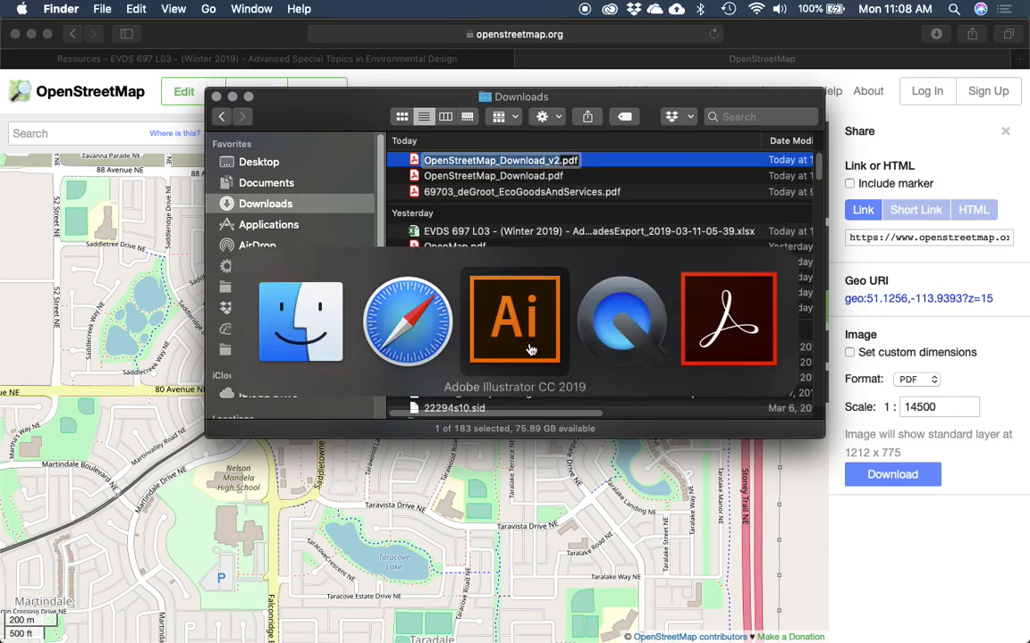
pyautogui.click(141, 8)
pyautogui.click(149, 55)
pyautogui.click(446, 138)
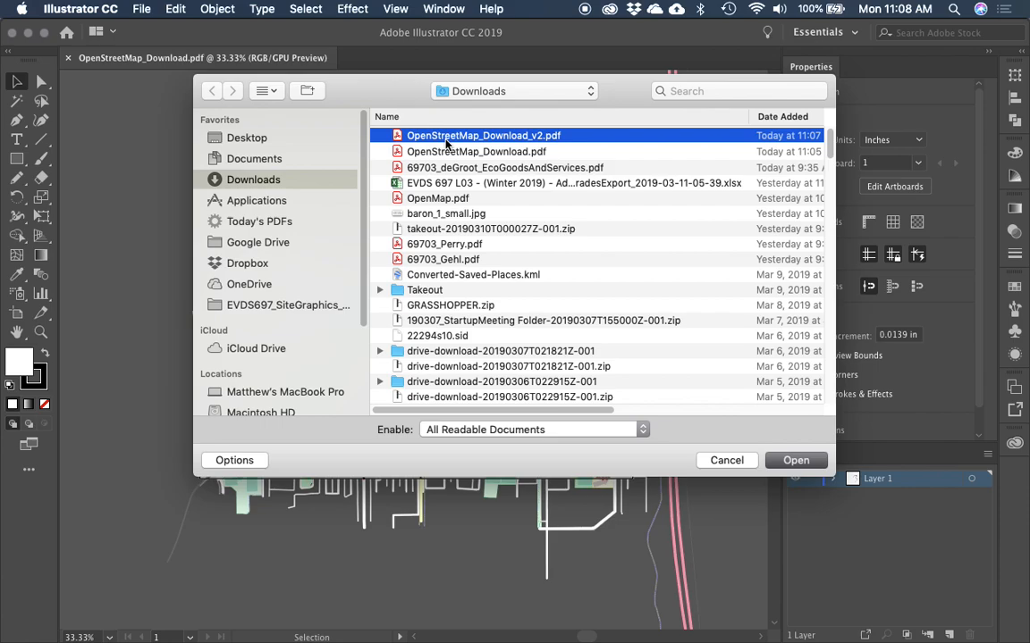
pyautogui.doubleClick(446, 139)
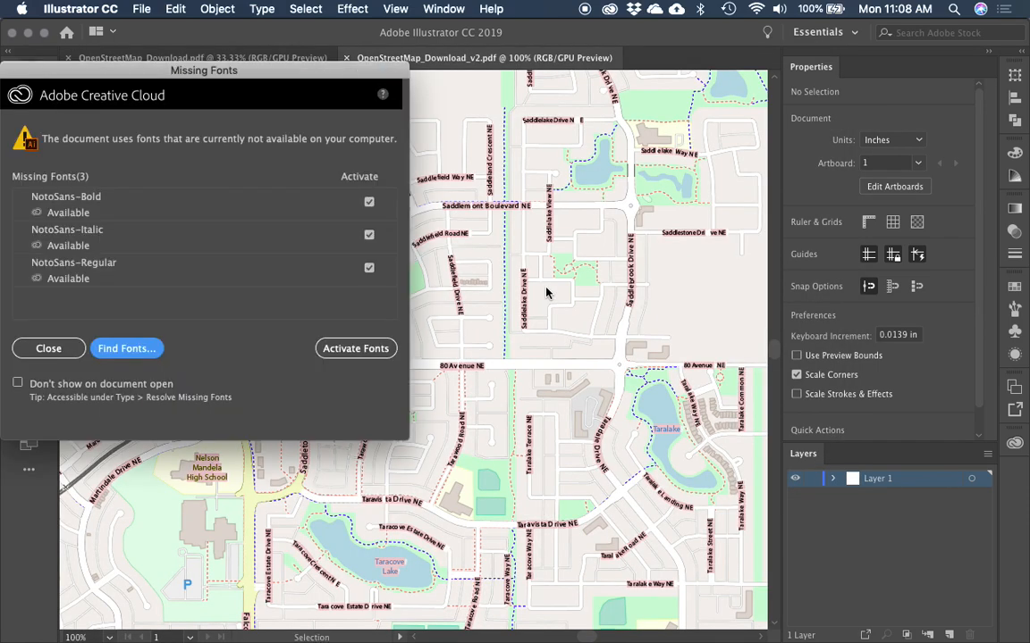
pyautogui.click(48, 349)
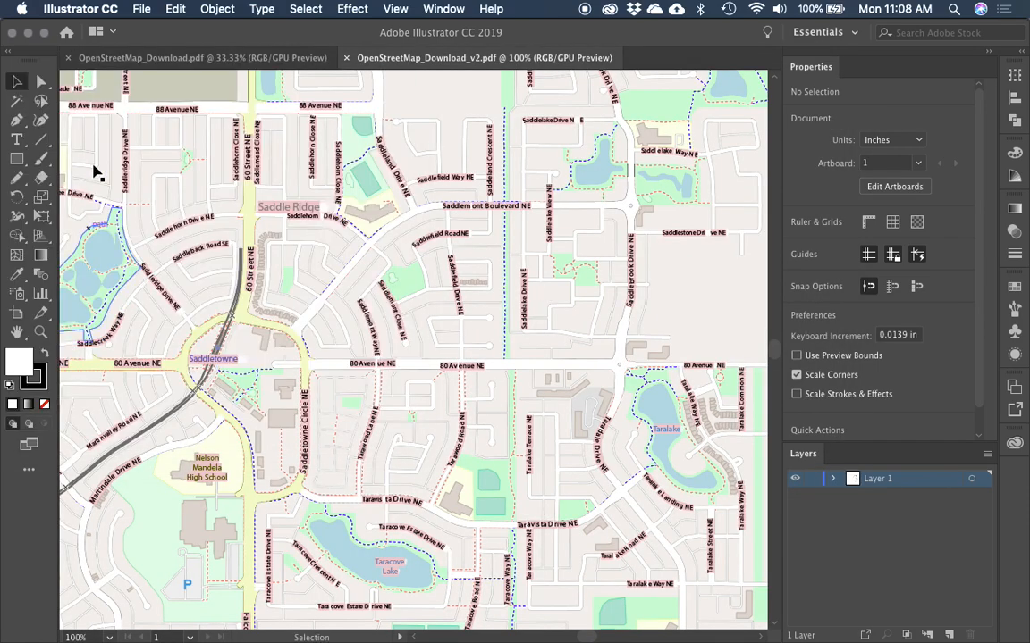
# Step: Check the extent of the OpenStreetMap_Download_v2.pdf map and close the earlier OpenStreetMap_Download.pdf document
pyautogui.press('a')
pyautogui.scroll(-3, 455, 362)
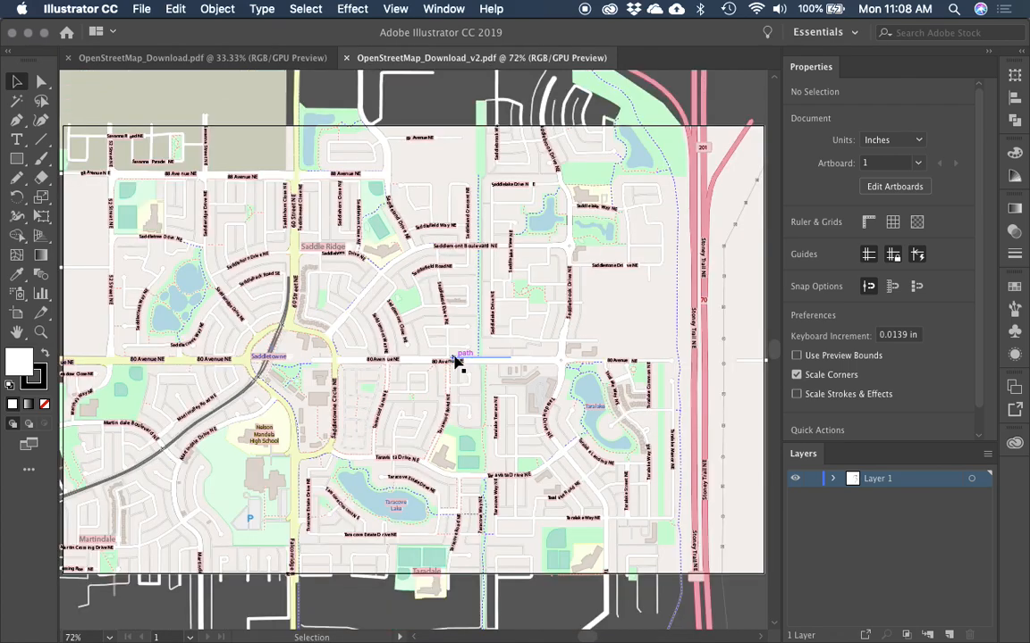
pyautogui.scroll(-3, 455, 362)
pyautogui.press('v')
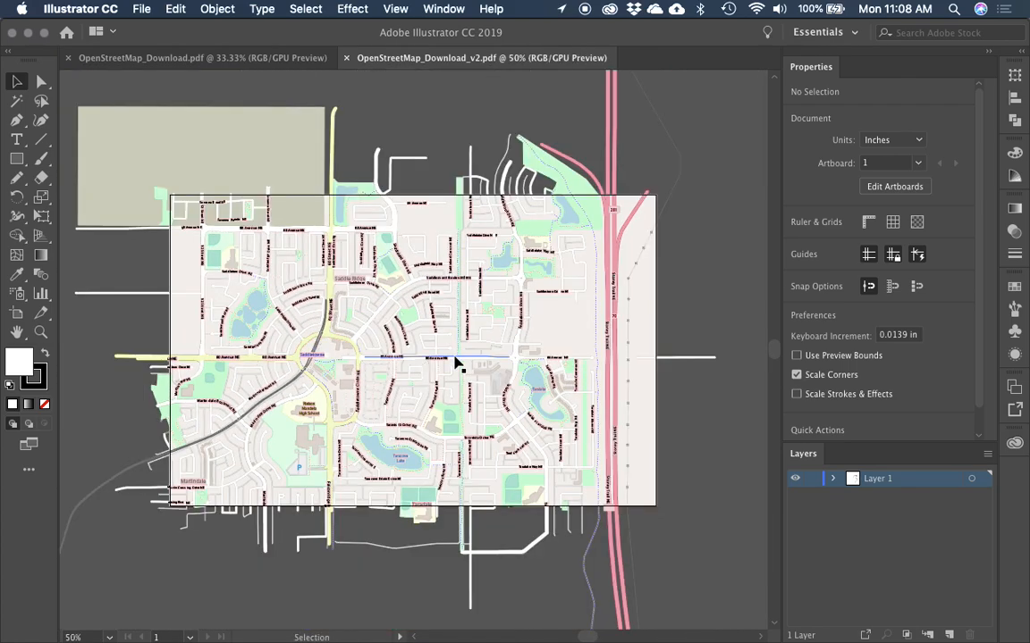
pyautogui.press('space')
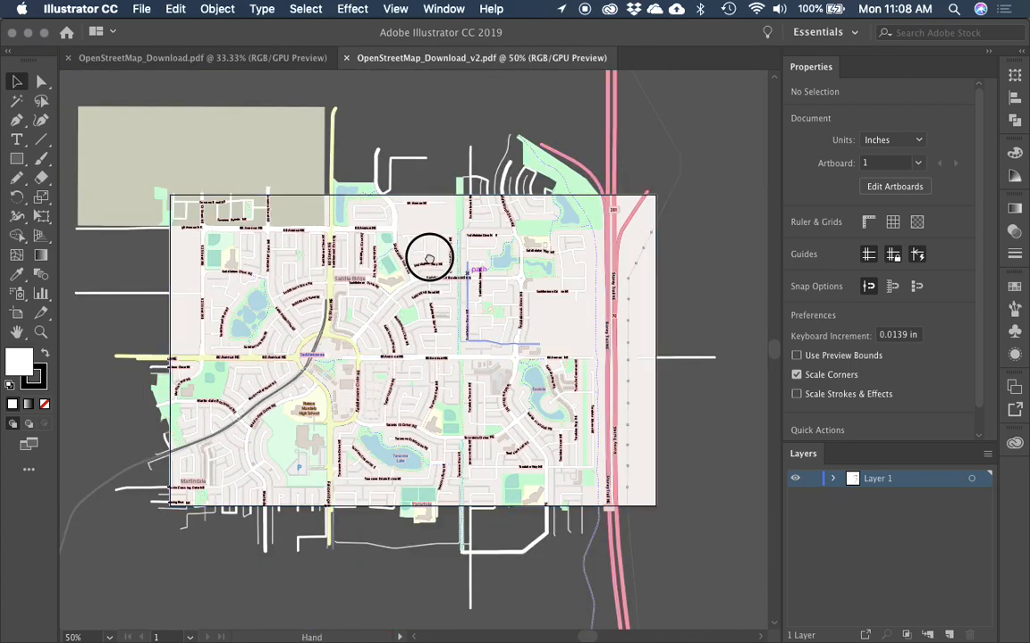
pyautogui.moveTo(430, 256); pyautogui.dragTo(436, 253)
pyautogui.click(68, 58)
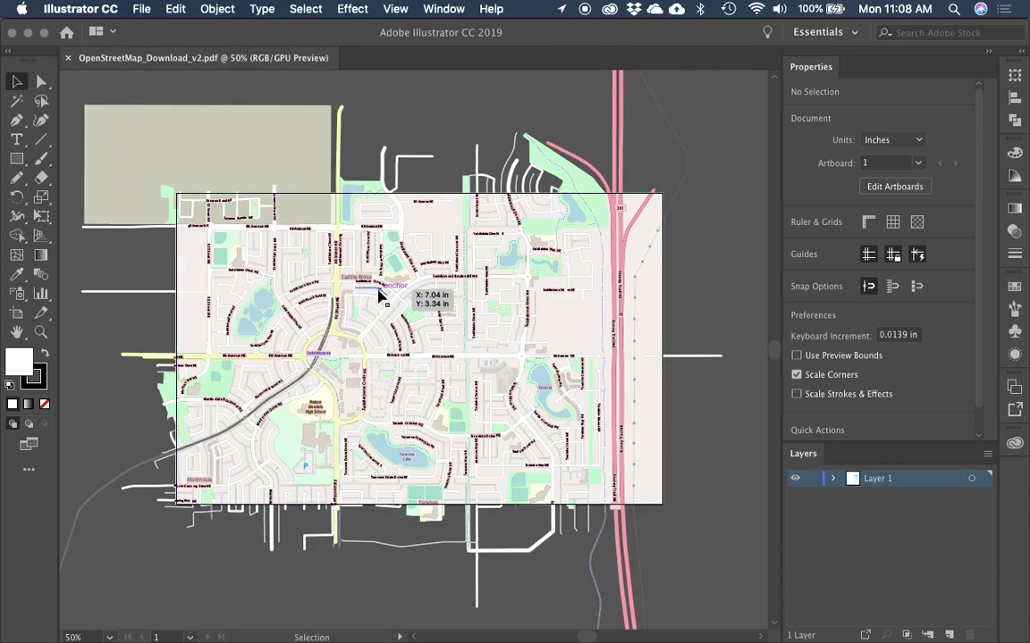
# Step: Select the map artwork group, examine how far its paths extend beyond the artboard across the full canvas, and deselect it
pyautogui.press('space')
pyautogui.moveTo(574, 317); pyautogui.dragTo(510, 252)
pyautogui.click(510, 253)
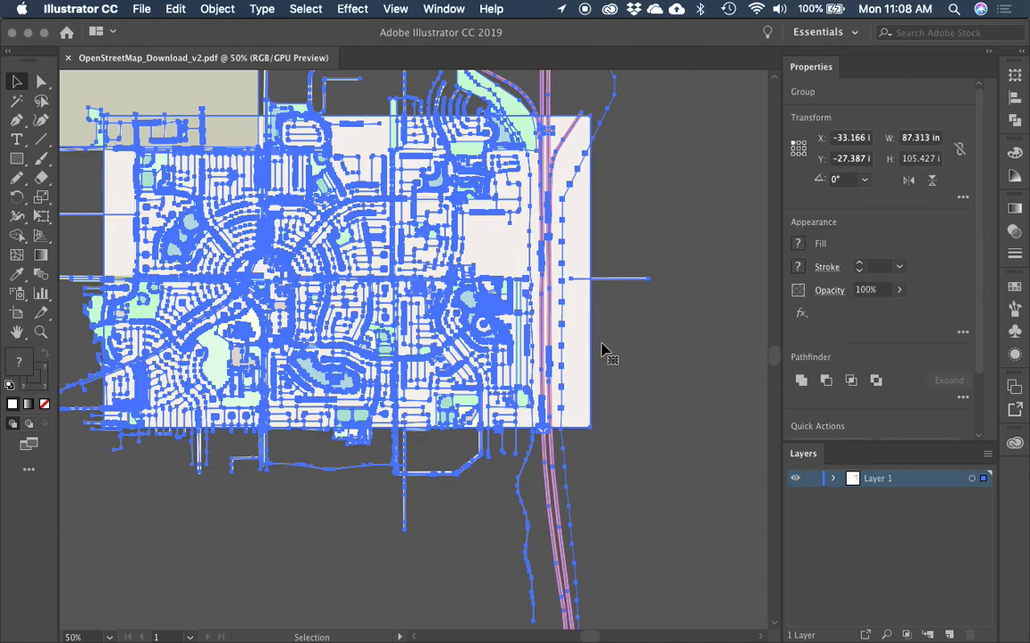
pyautogui.press('space')
pyautogui.moveTo(641, 354); pyautogui.dragTo(485, 351)
pyautogui.press('super+minus')
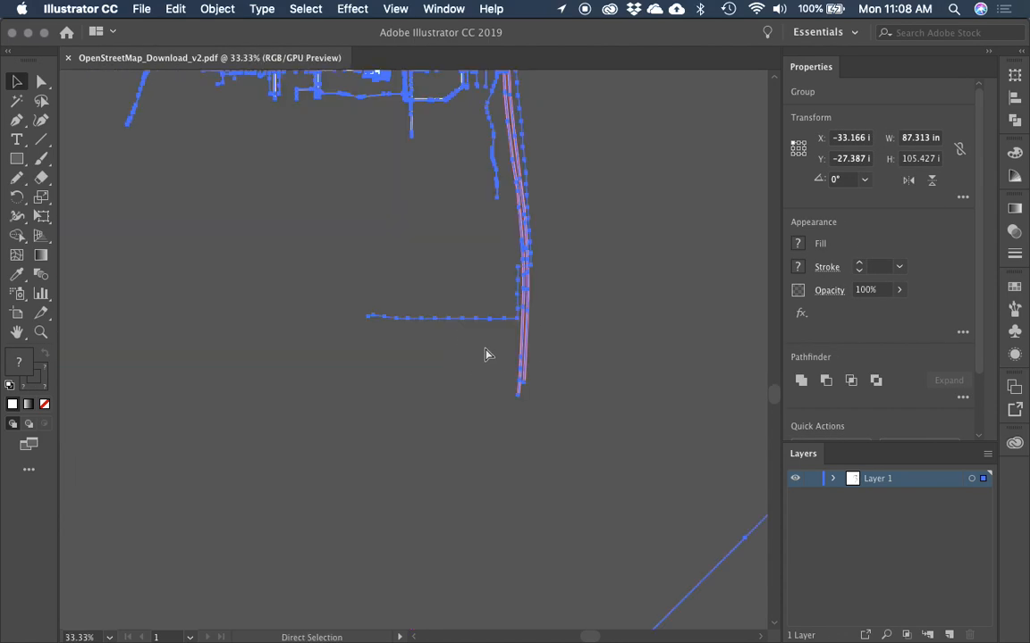
pyautogui.press('super+minus')
pyautogui.press('space')
pyautogui.moveTo(576, 386); pyautogui.dragTo(536, 403)
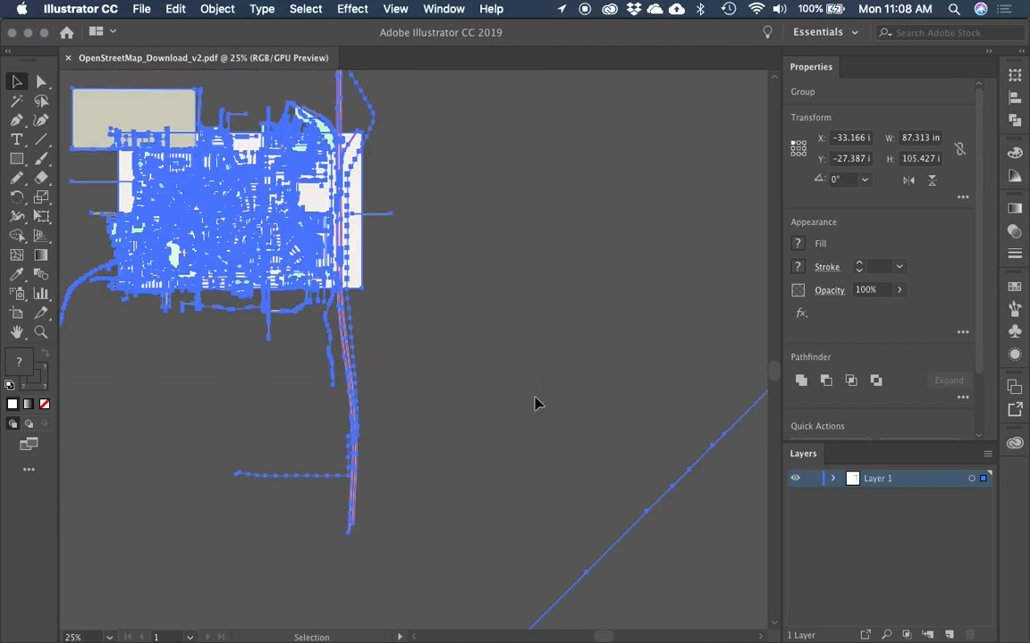
pyautogui.press('super+minus')
pyautogui.press('super+minus')
pyautogui.press('super+minus')
pyautogui.press('super+minus')
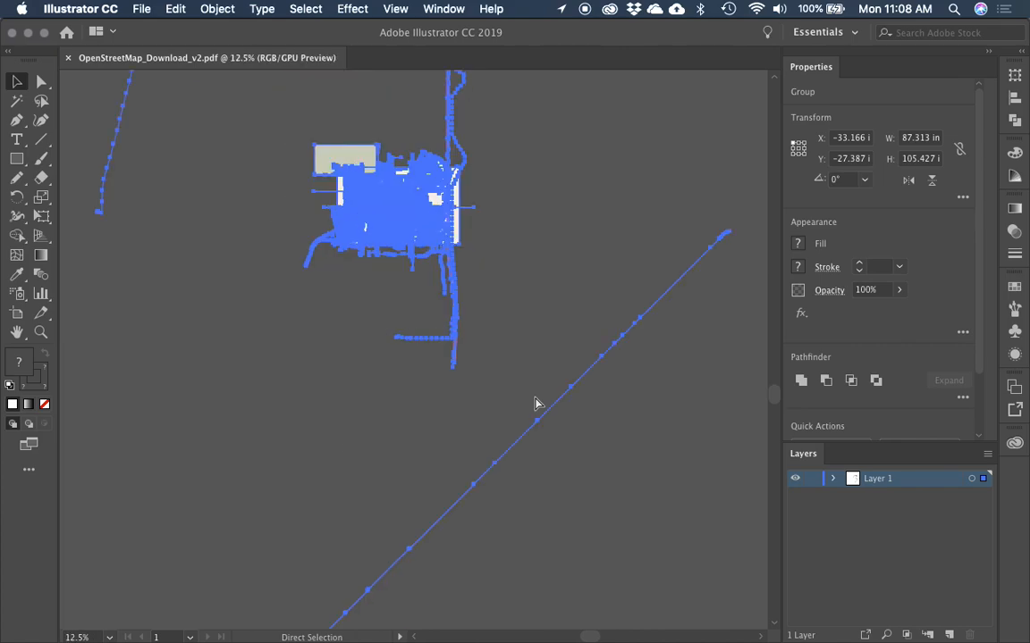
pyautogui.press('super+minus')
pyautogui.press('super+minus')
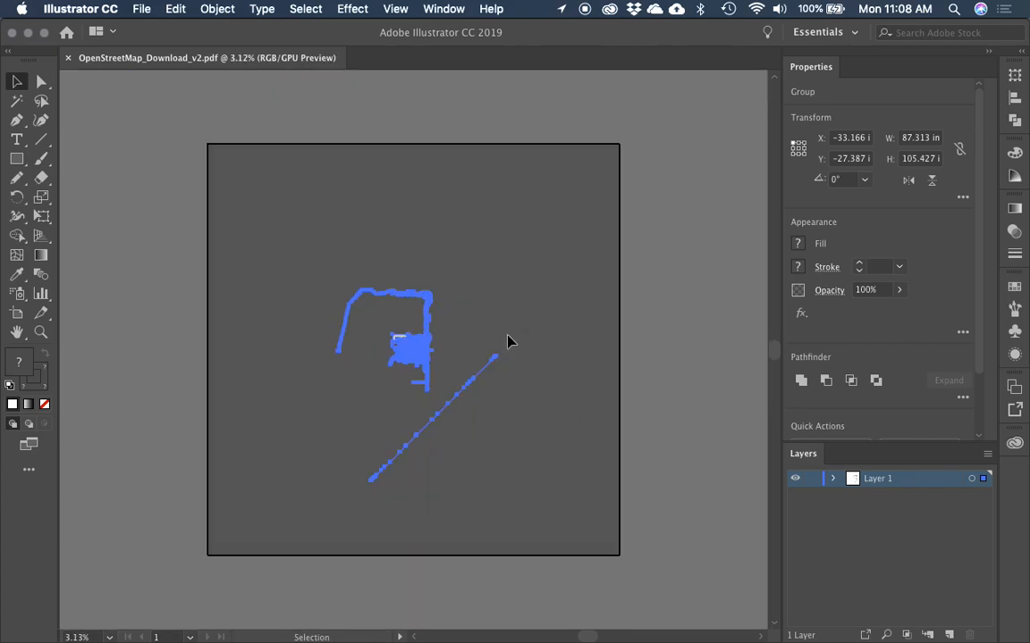
pyautogui.click(505, 348)
pyautogui.click(483, 398)
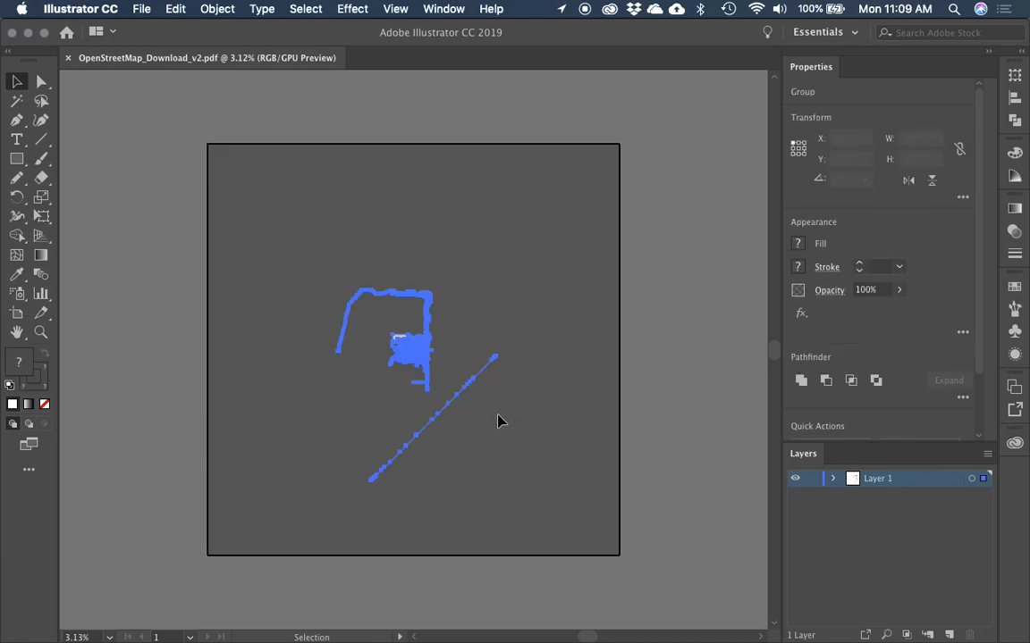
pyautogui.click(464, 360)
# Step: Turn off Move Artwork with Artboard and duplicate the map artboard into the empty area to its right
pyautogui.press('z')
pyautogui.moveTo(349, 271); pyautogui.dragTo(513, 469)
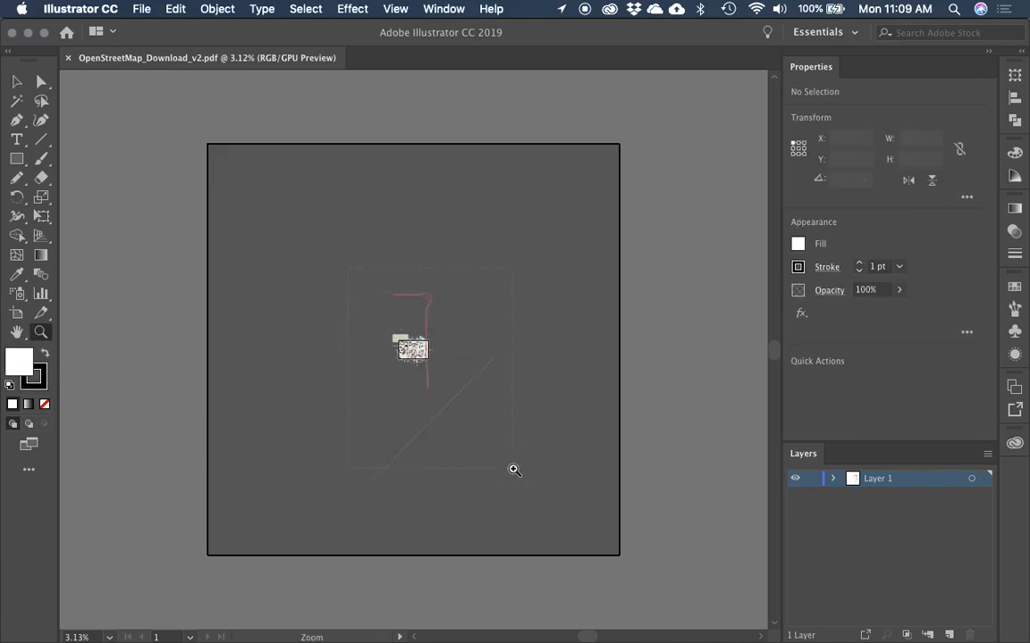
pyautogui.click(602, 478)
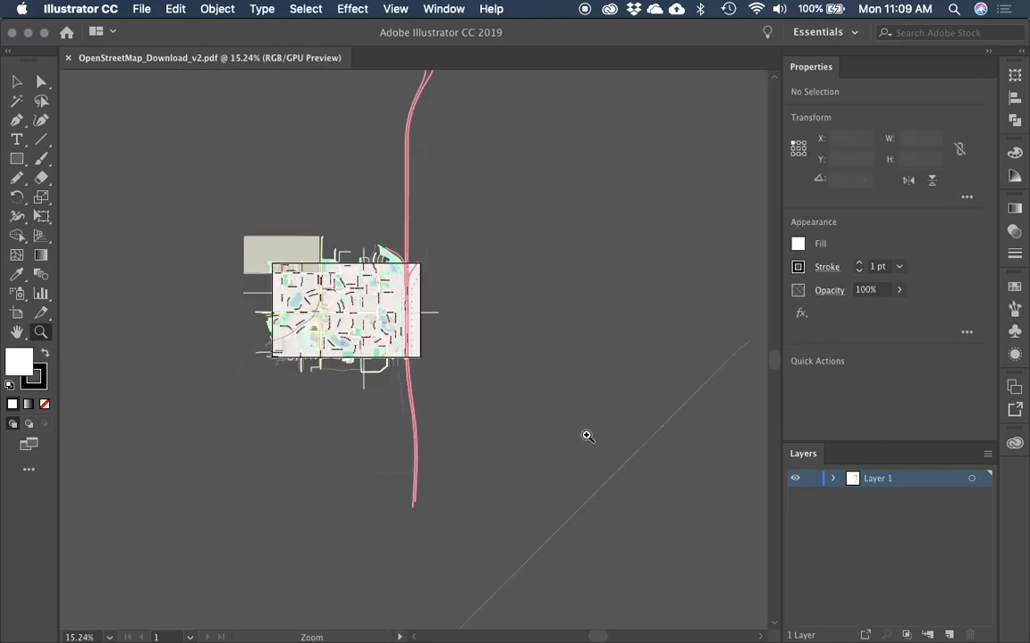
pyautogui.press('v')
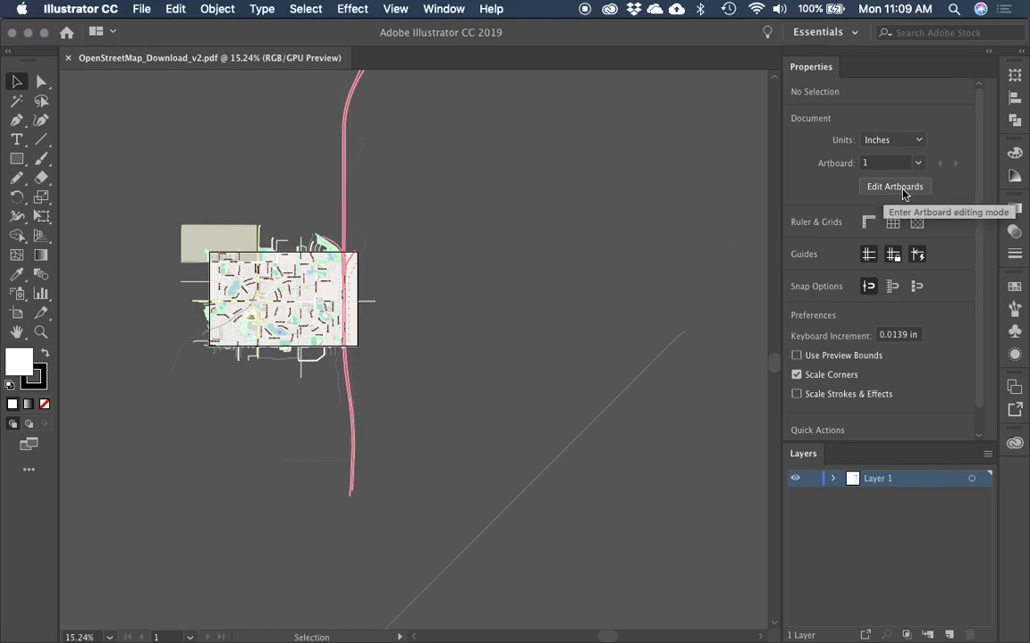
pyautogui.click(902, 190)
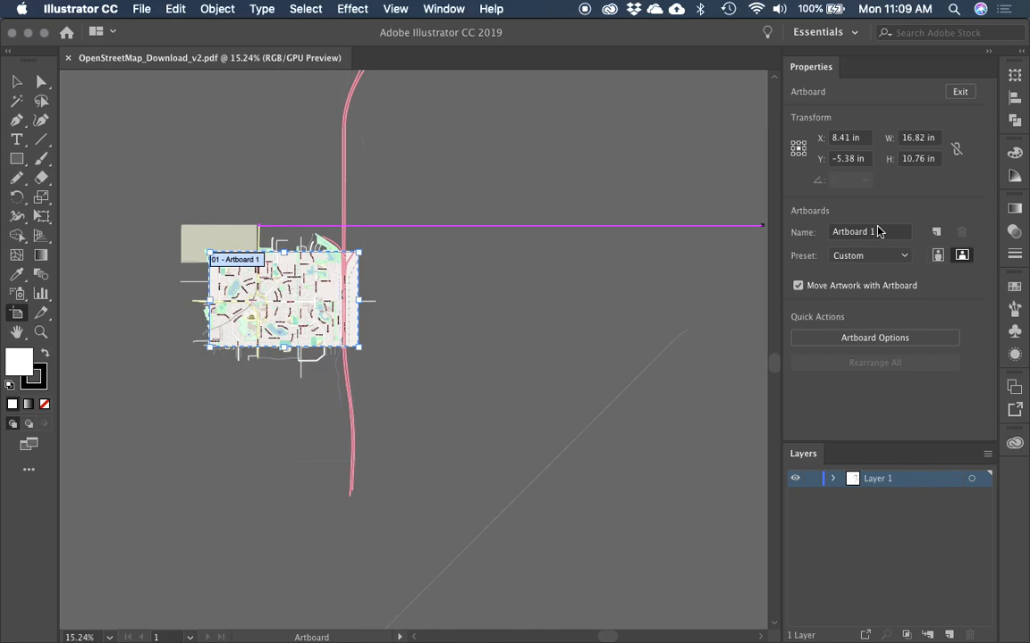
pyautogui.click(798, 285)
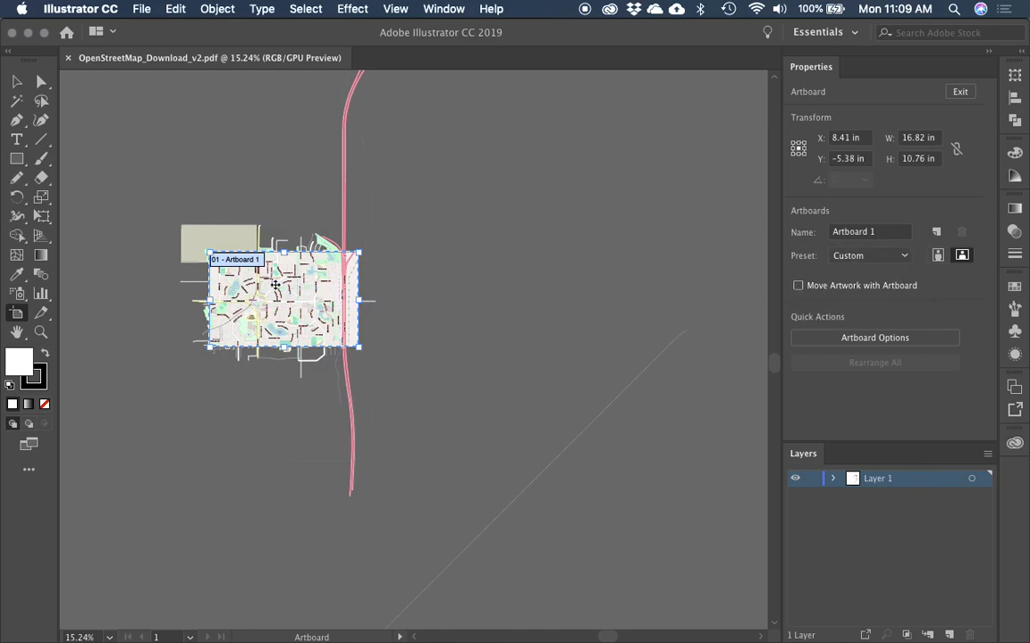
pyautogui.moveTo(261, 293); pyautogui.dragTo(499, 298)
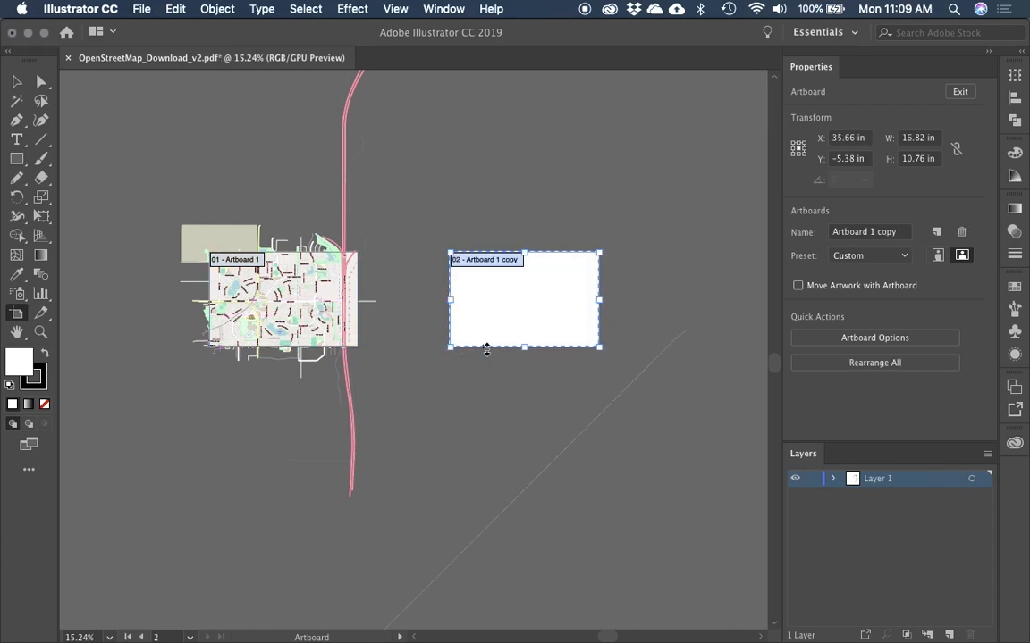
pyautogui.press('Escape')
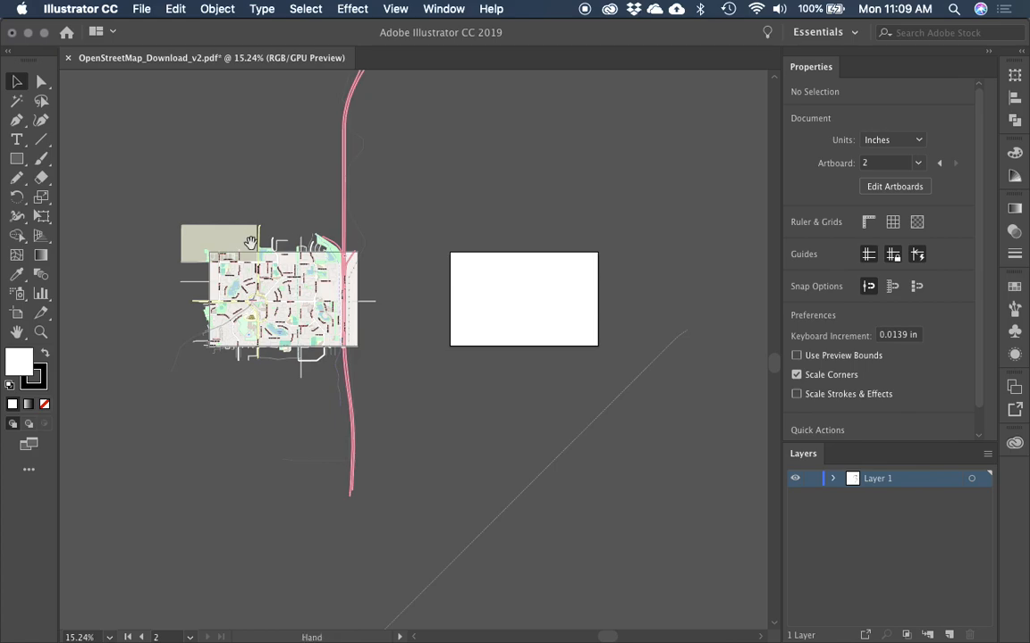
# Step: Select the map artwork group, ungroup it into separate objects and clear the selection
pyautogui.press('z')
pyautogui.click(414, 380)
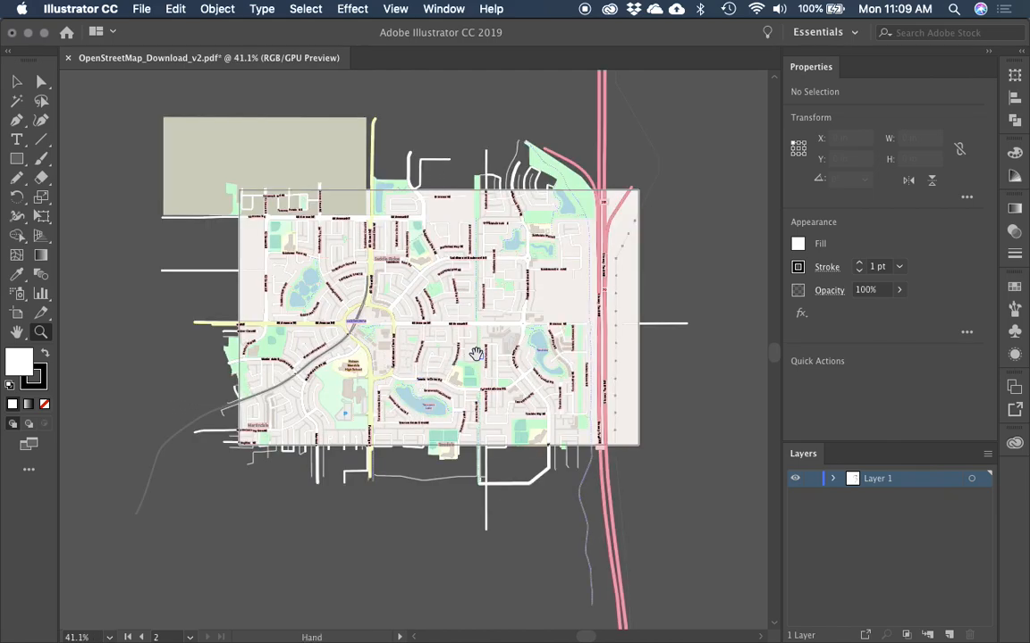
pyautogui.press('v')
pyautogui.click(420, 309)
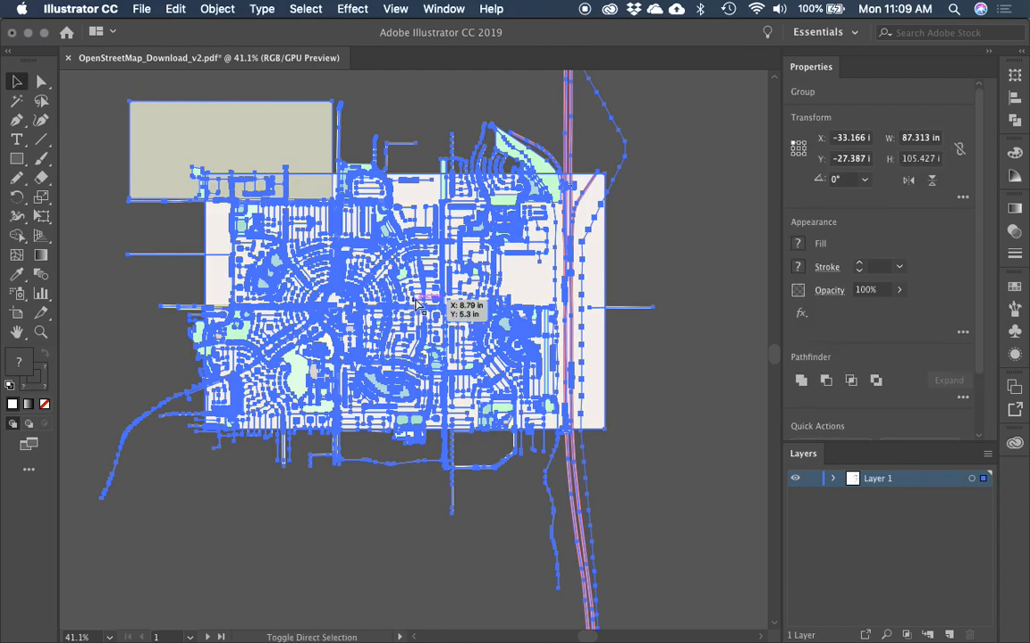
pyautogui.press('super+shift+g')
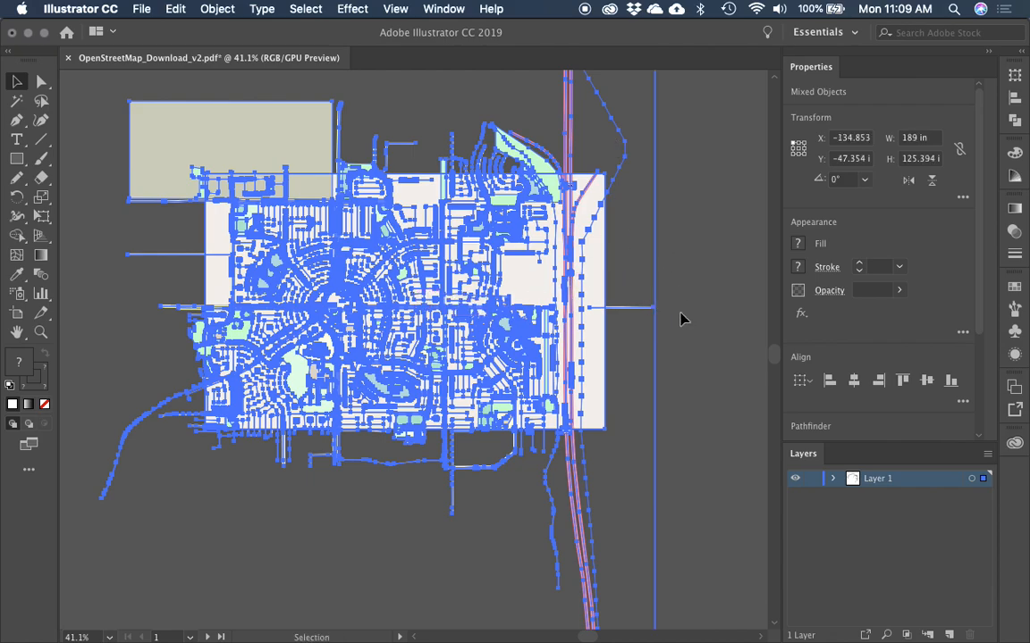
pyautogui.click(689, 268)
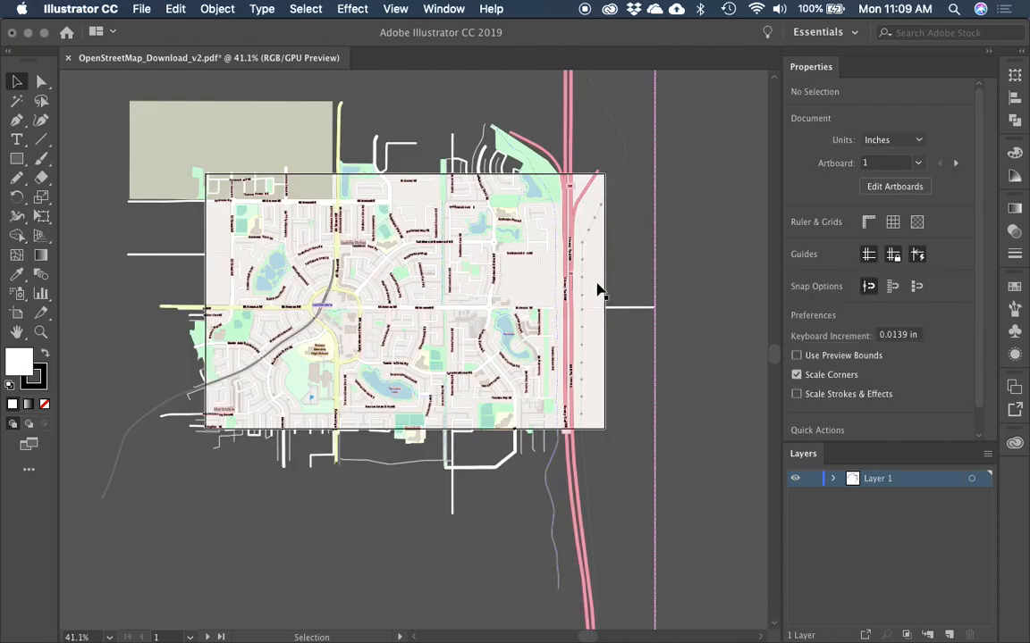
# Step: Check that the ungrouped map background and the Taralake shape can be selected individually, then deselect
pyautogui.click(594, 286)
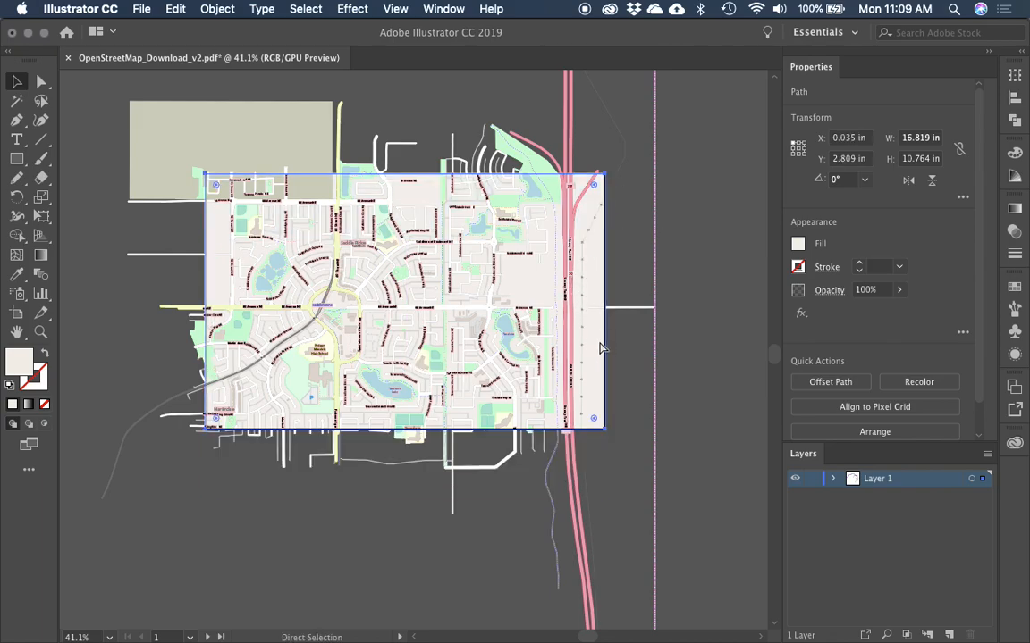
pyautogui.click(506, 332)
pyautogui.click(648, 271)
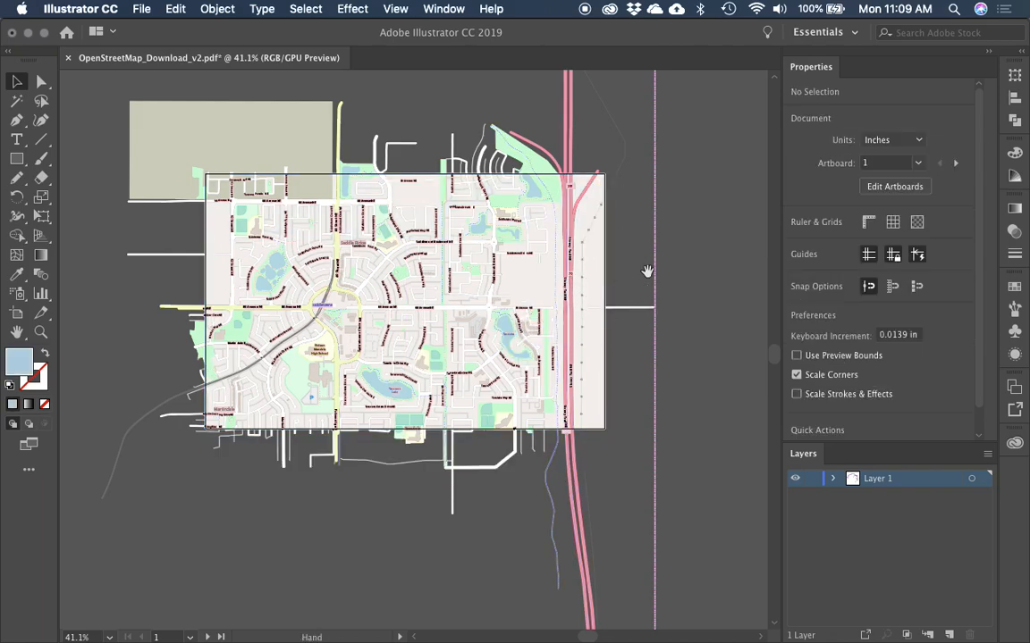
pyautogui.hscroll(2, 482, 241)
# Step: Inspect individual road paths east of Saddlelake View NE and the background around them
pyautogui.press('z')
pyautogui.moveTo(237, 162); pyautogui.dragTo(518, 350)
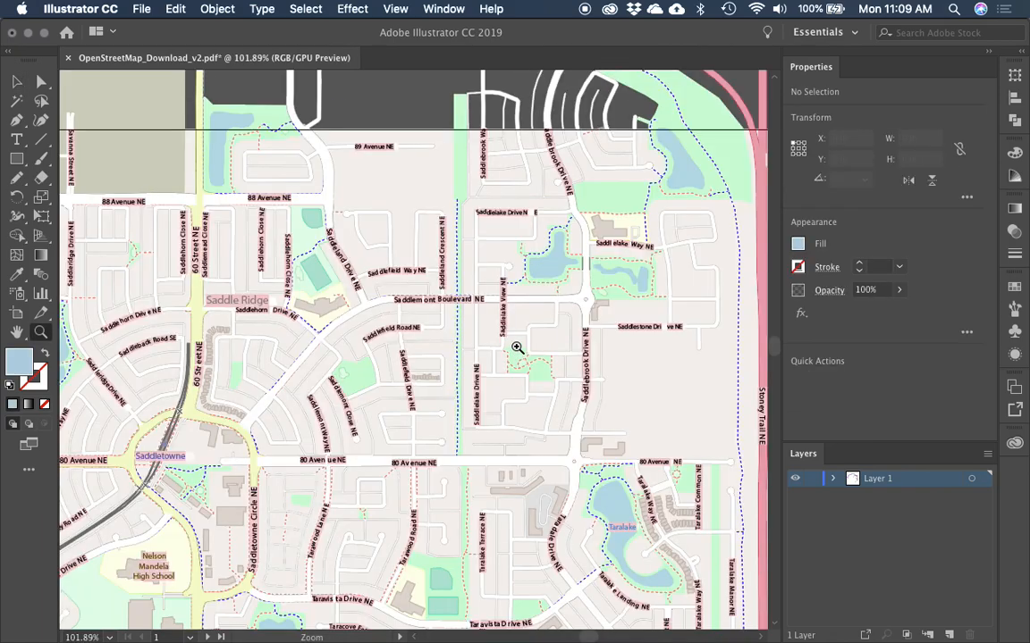
pyautogui.keyDown('super'); pyautogui.click(517, 307); pyautogui.keyUp('super')
pyautogui.moveTo(516, 307); pyautogui.dragTo(552, 349)
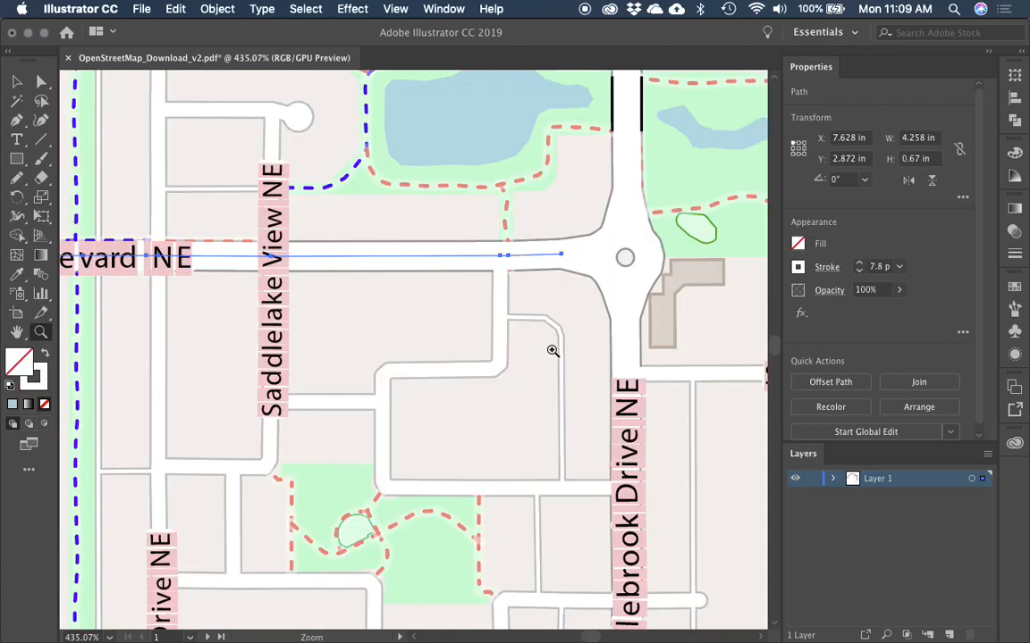
pyautogui.press('v')
pyautogui.click(499, 298)
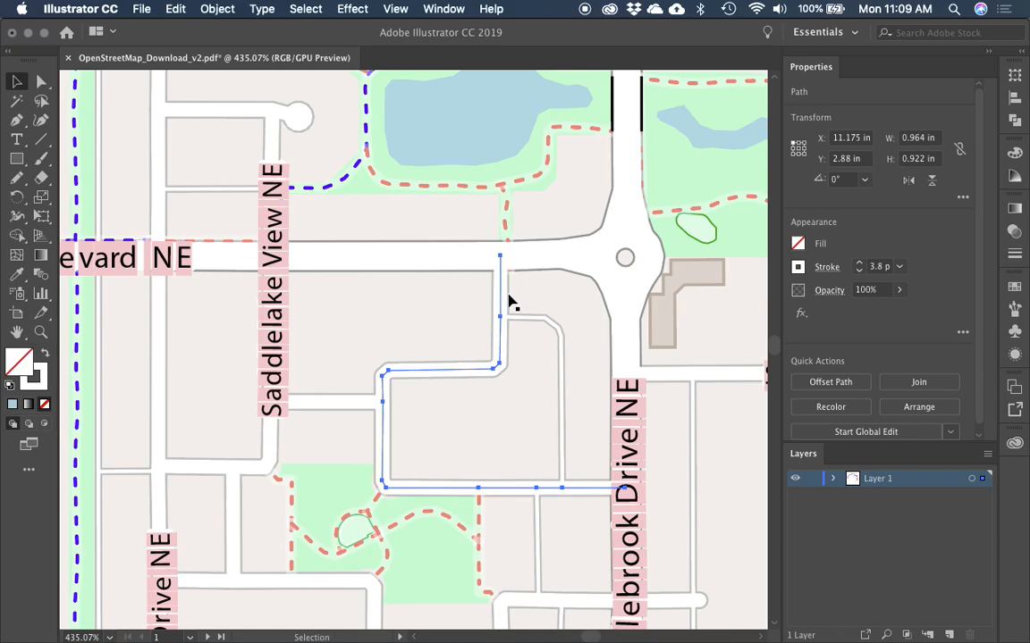
pyautogui.click(507, 299)
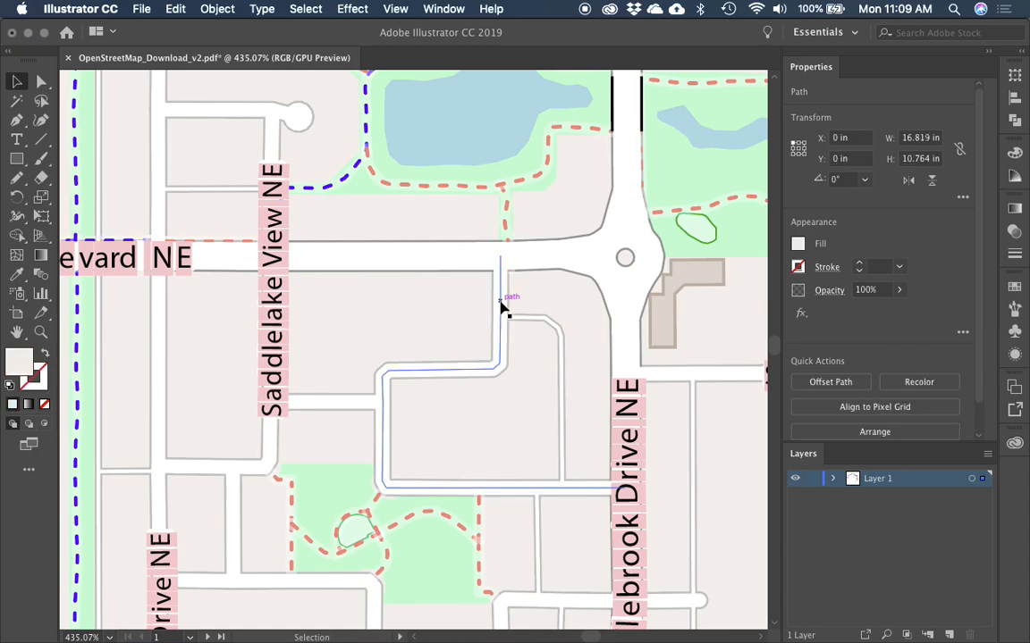
pyautogui.click(500, 305)
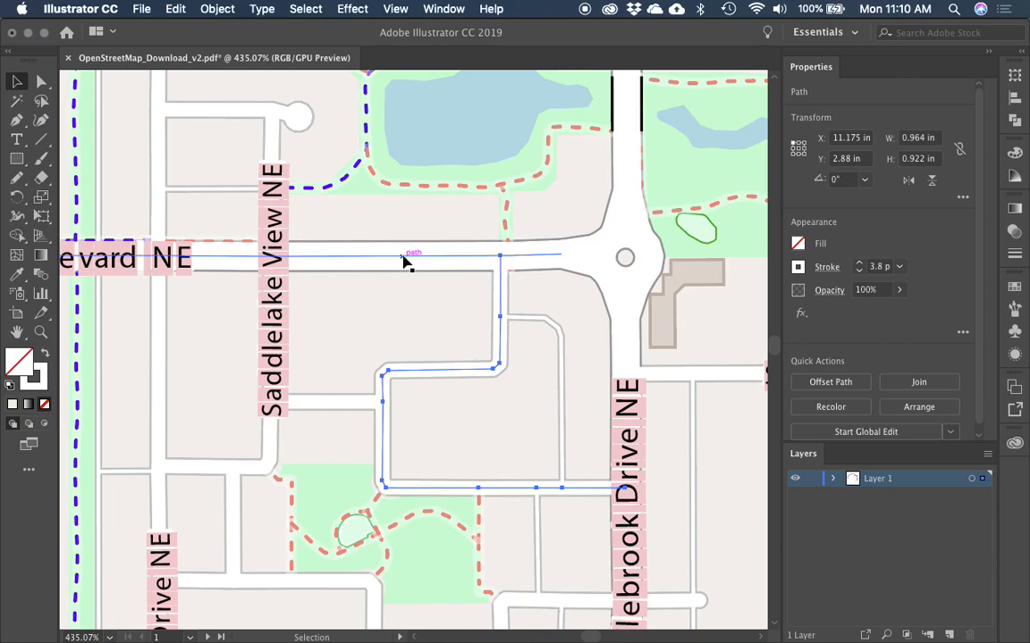
# Step: Select everything sharing the Saddlemont Boulevard NE road path's stroke color, examine what is included around Saddlemont Close NE, and drop the selection
pyautogui.moveTo(403, 260); pyautogui.dragTo(407, 277)
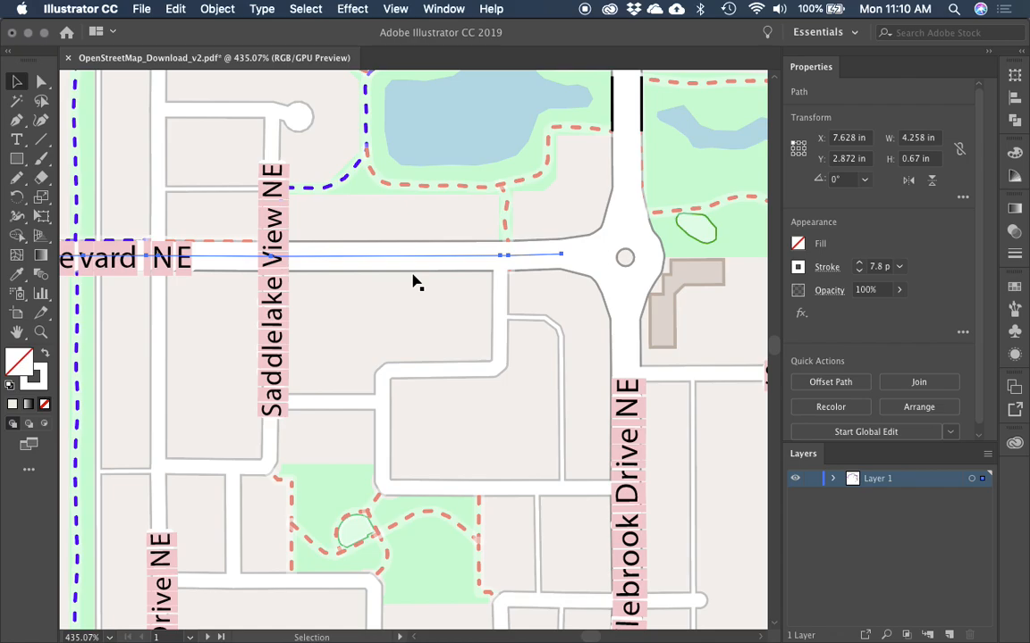
pyautogui.press('super+minus')
pyautogui.press('super+minus')
pyautogui.press('super+minus')
pyautogui.press('super+minus')
pyautogui.press('super+minus')
pyautogui.press('super+minus')
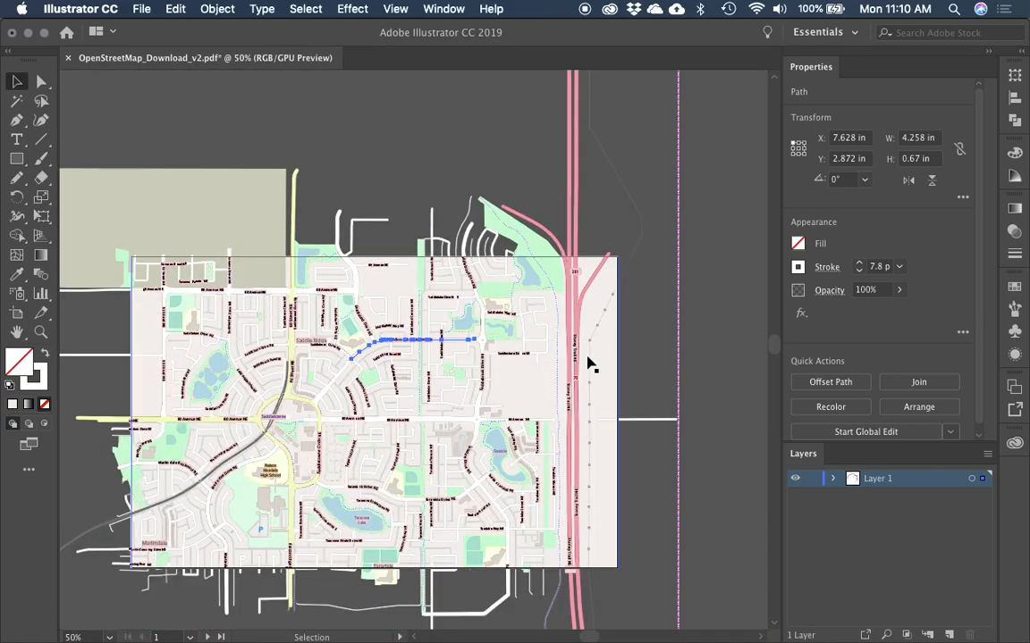
pyautogui.moveTo(567, 386); pyautogui.dragTo(592, 335)
pyautogui.moveTo(270, 244); pyautogui.dragTo(547, 459)
pyautogui.press('v')
pyautogui.moveTo(581, 295); pyautogui.dragTo(529, 283)
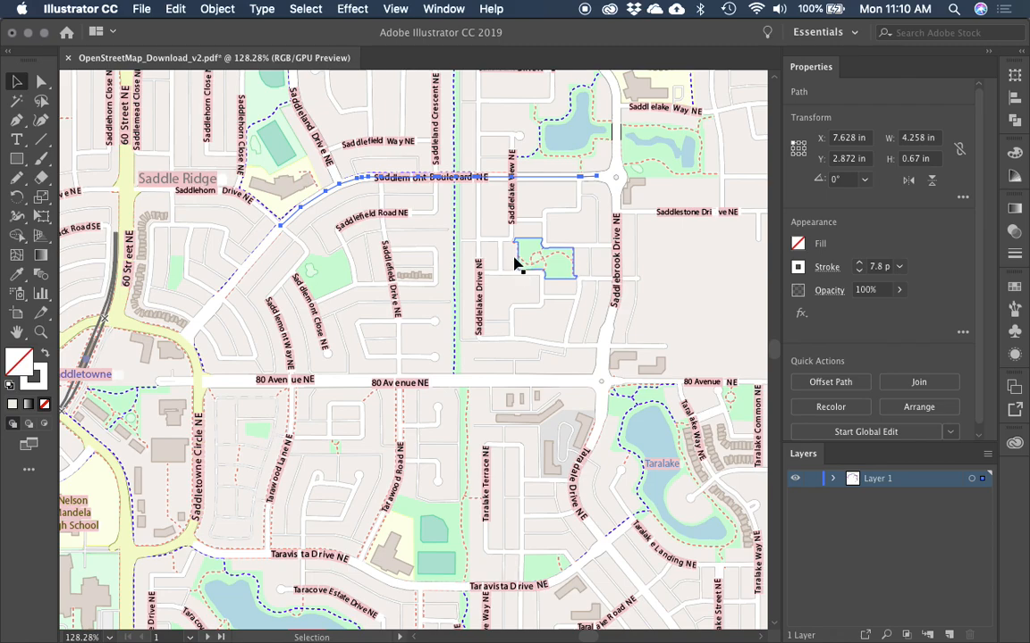
pyautogui.click(305, 8)
pyautogui.moveTo(356, 172)
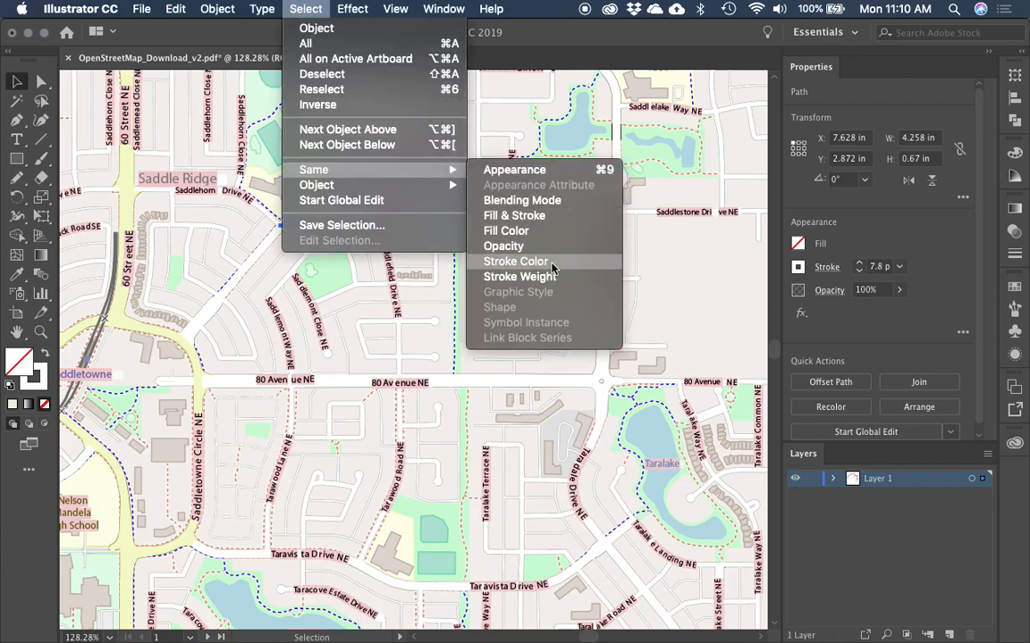
pyautogui.click(516, 261)
pyautogui.press('z')
pyautogui.moveTo(230, 243); pyautogui.dragTo(431, 394)
pyautogui.press('v')
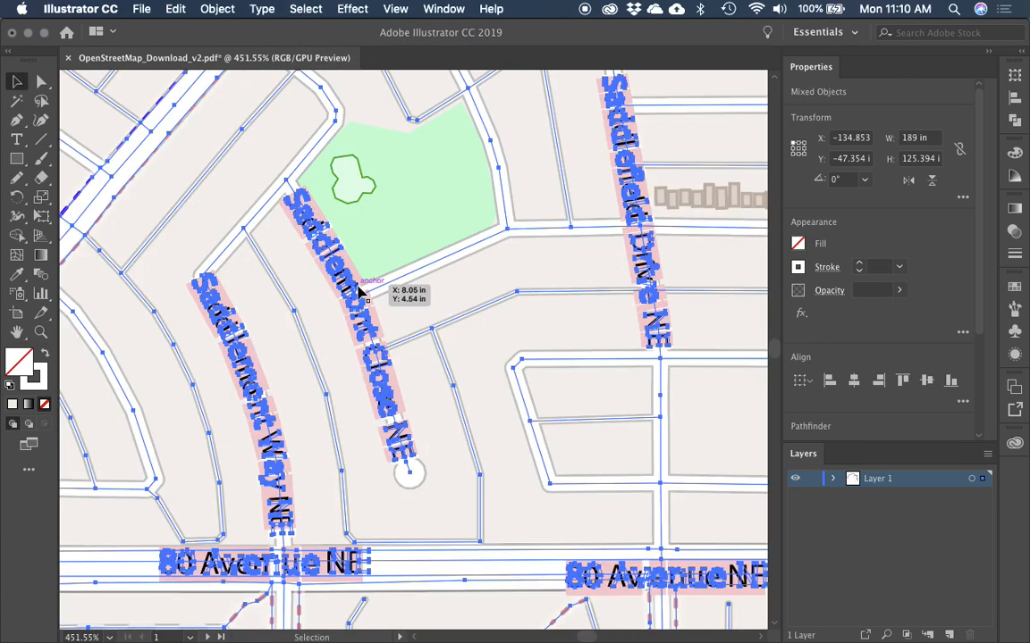
pyautogui.click(414, 287)
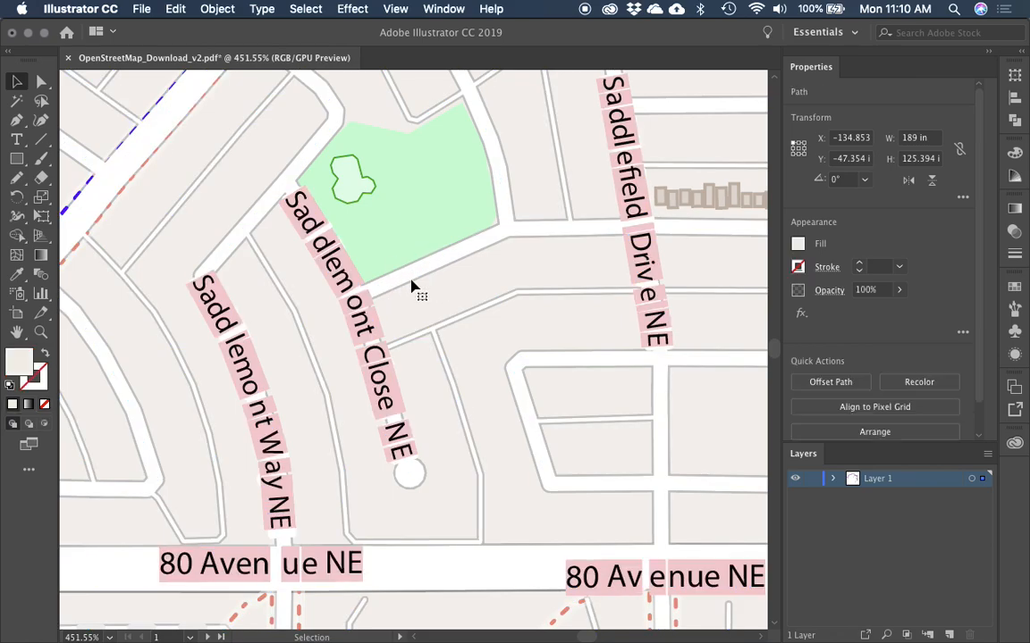
# Step: Select all text objects on the map and move them onto a new layer
pyautogui.click(362, 316)
pyautogui.click(308, 8)
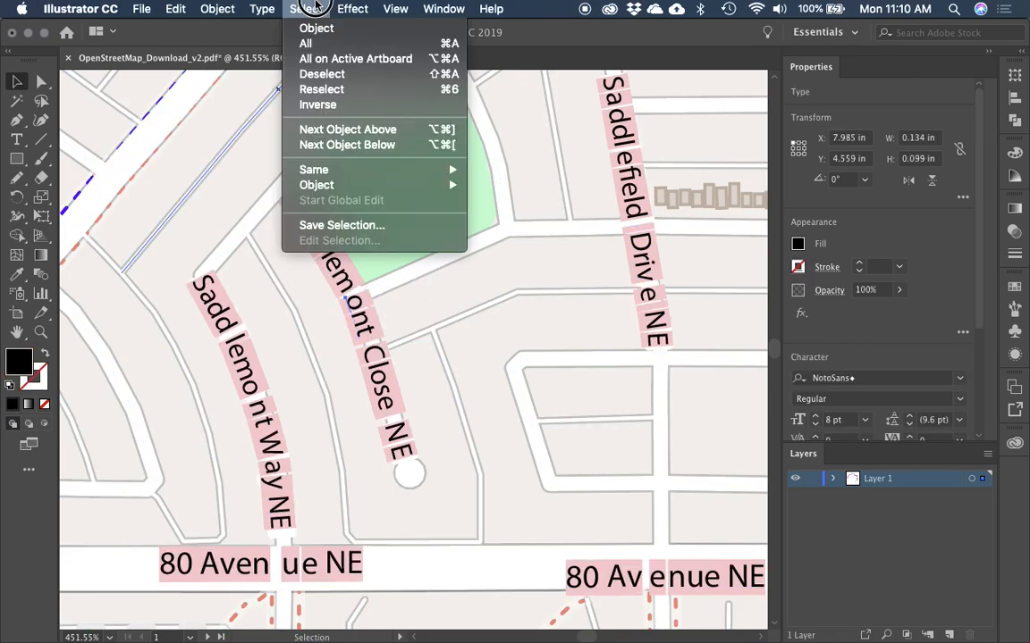
pyautogui.moveTo(331, 185)
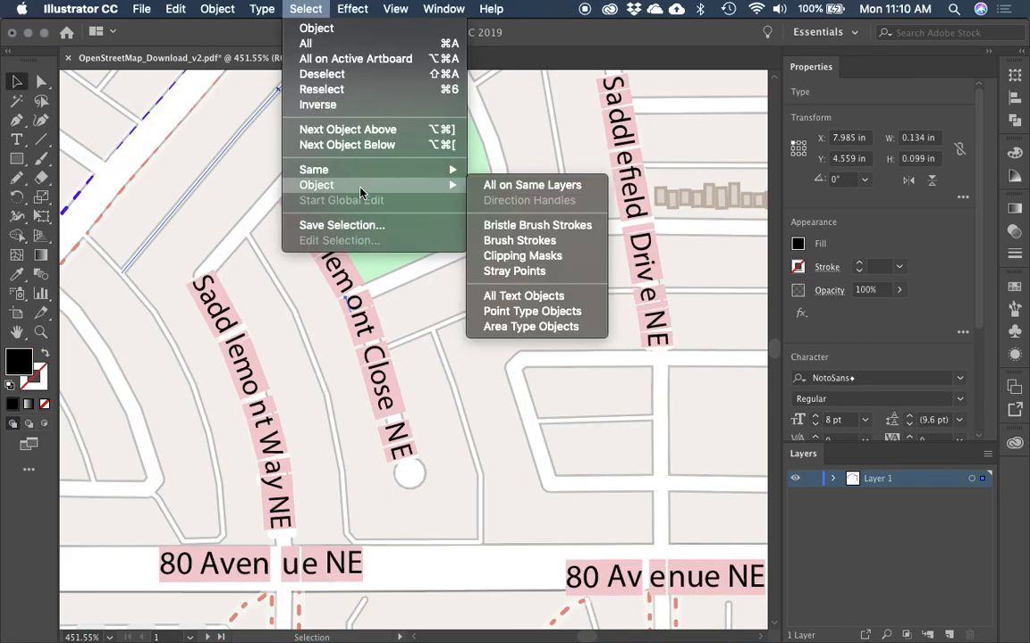
pyautogui.click(537, 295)
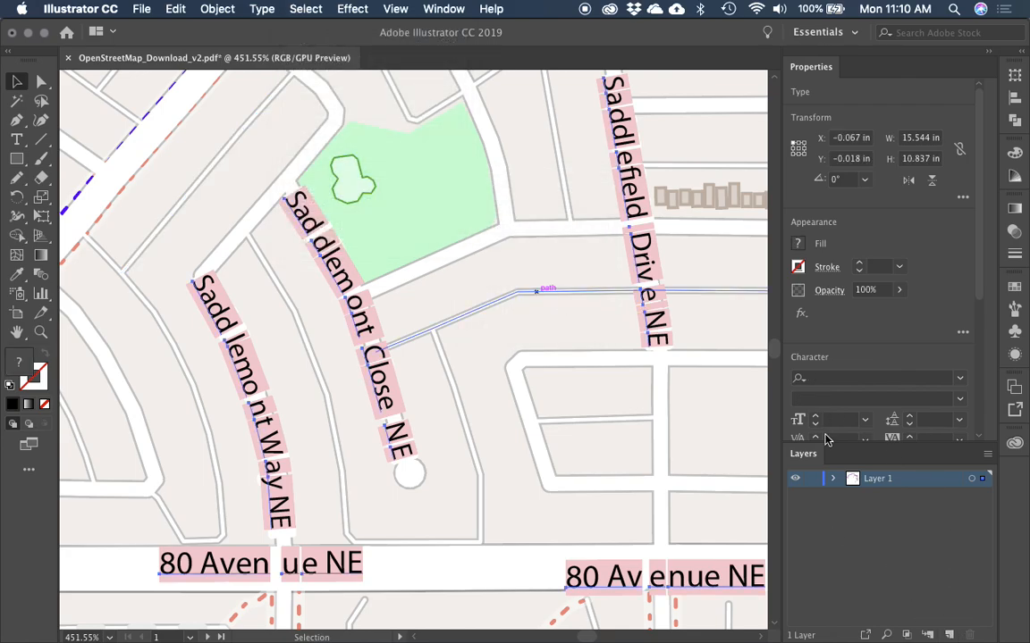
pyautogui.click(948, 634)
pyautogui.moveTo(981, 497); pyautogui.dragTo(926, 485)
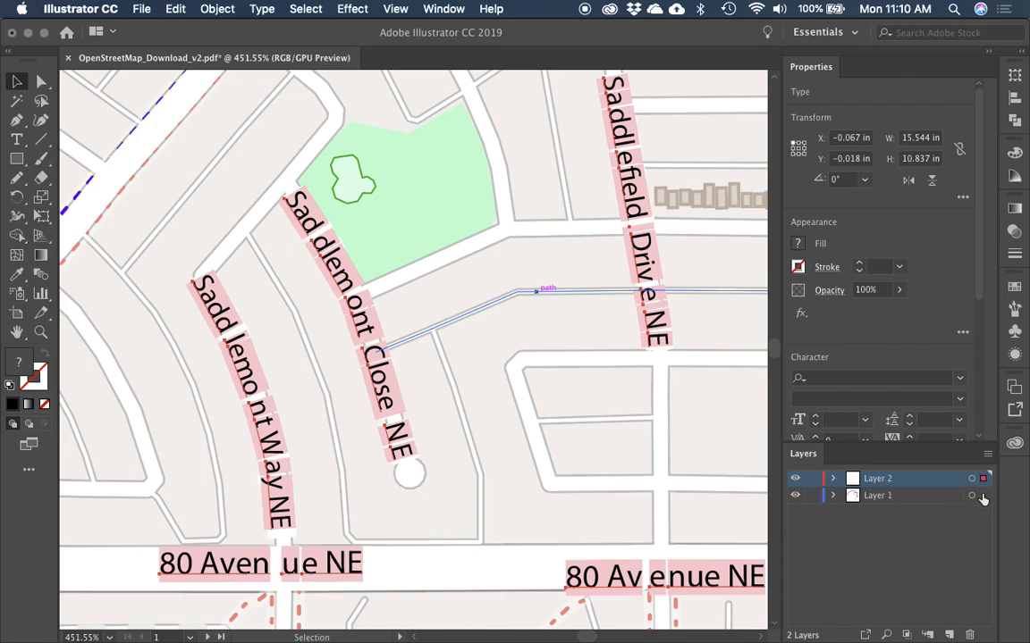
# Step: Name the new label layer Text and hide it, and rename Layer 1 as Base
pyautogui.doubleClick(875, 480)
pyautogui.write('Text')
pyautogui.press('Return')
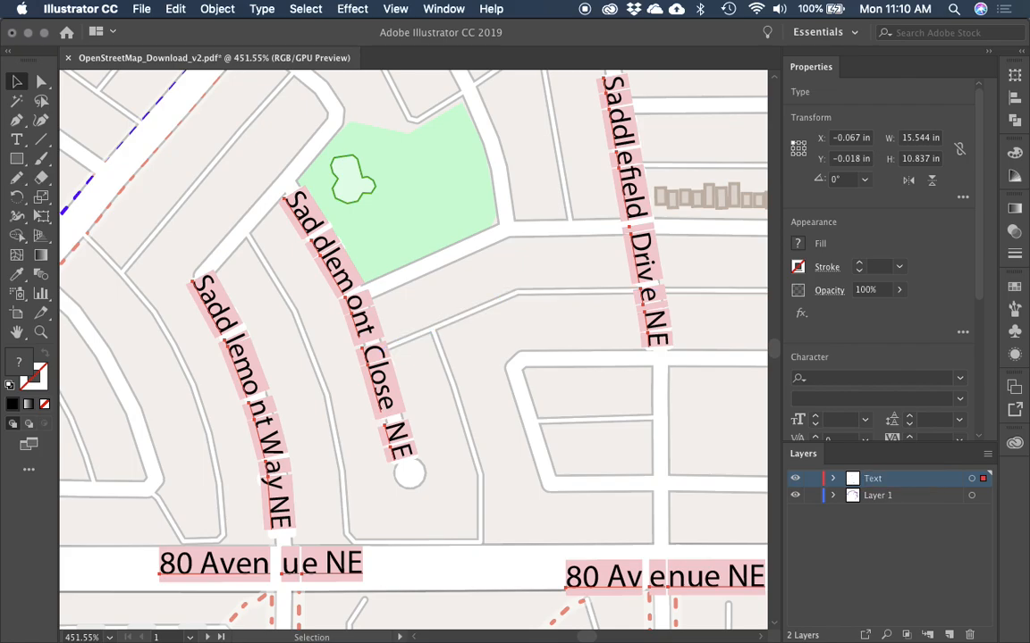
pyautogui.click(795, 479)
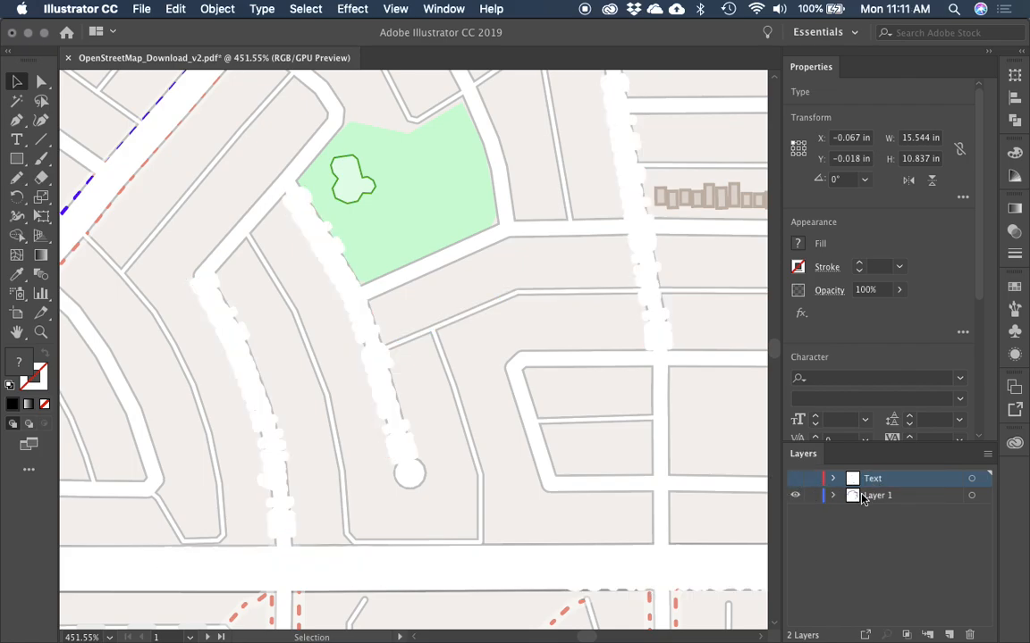
pyautogui.doubleClick(879, 495)
pyautogui.press('Return')
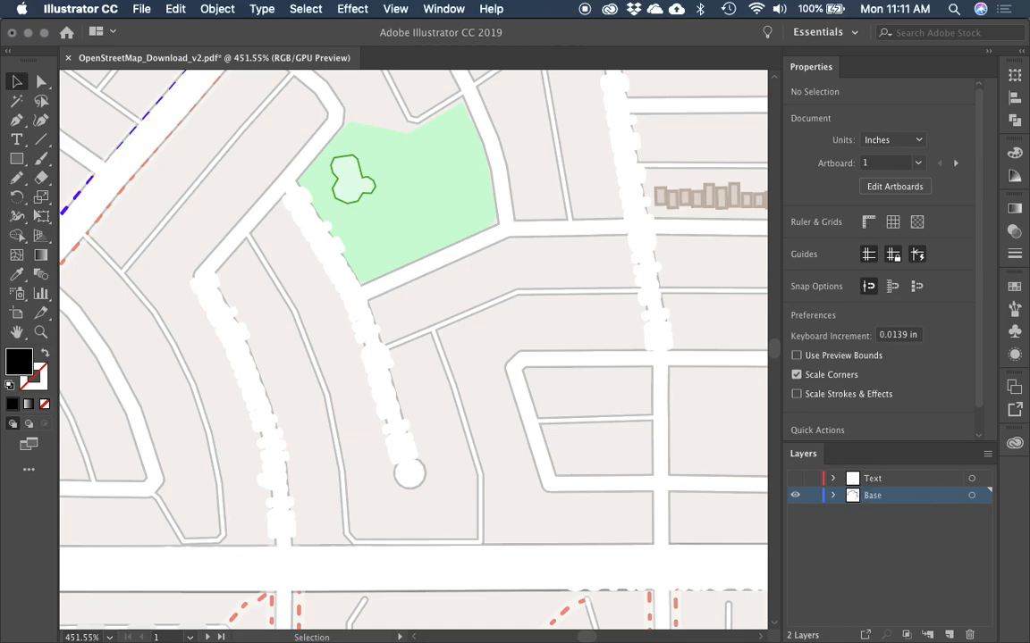
# Step: Select a white 2 pt label outline on Saddlemont Close NE and all paths with the same appearance across the map
pyautogui.press('super+minus')
pyautogui.press('super+minus')
pyautogui.press('super+minus')
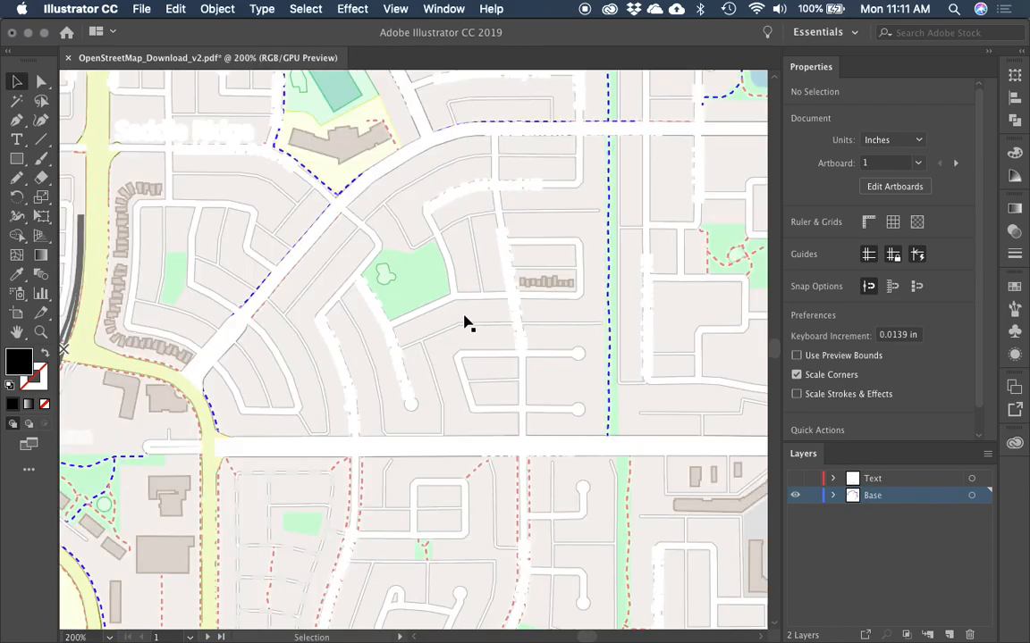
pyautogui.click(381, 324)
pyautogui.press('z')
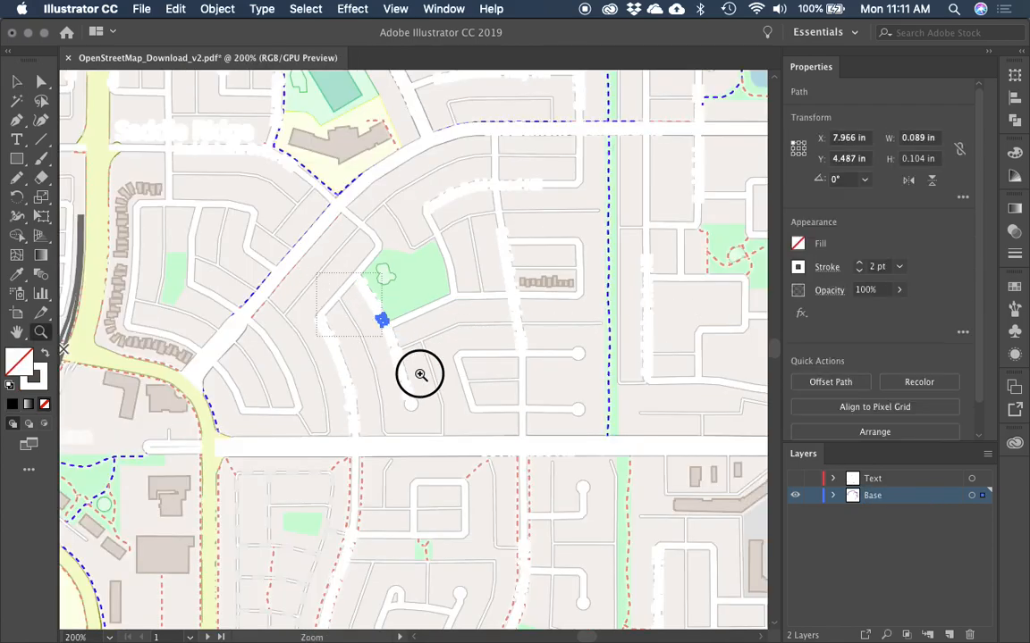
pyautogui.moveTo(402, 358); pyautogui.dragTo(448, 393)
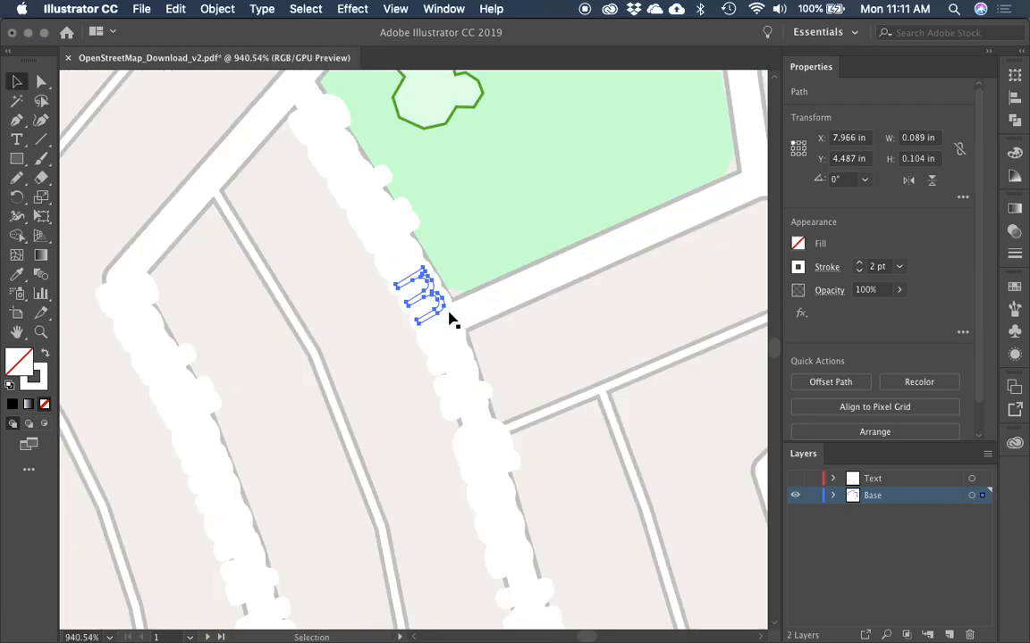
pyautogui.click(320, 8)
pyautogui.moveTo(443, 170)
pyautogui.click(506, 170)
pyautogui.press('super+0')
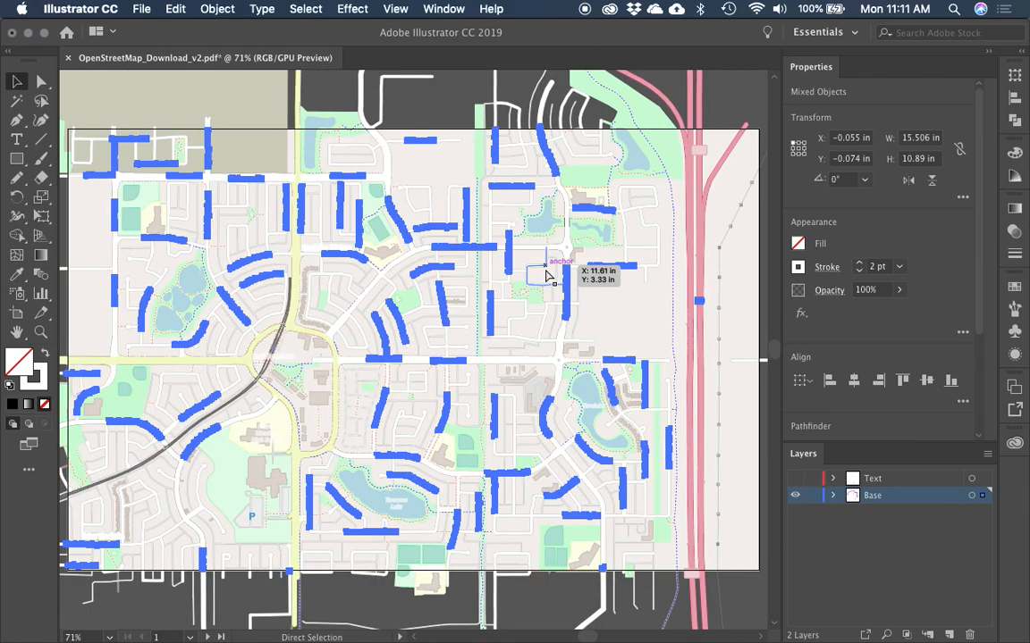
# Step: Move the selected 2 pt white label outlines from the Base layer onto the hidden Text layer
pyautogui.moveTo(223, 326); pyautogui.dragTo(524, 329)
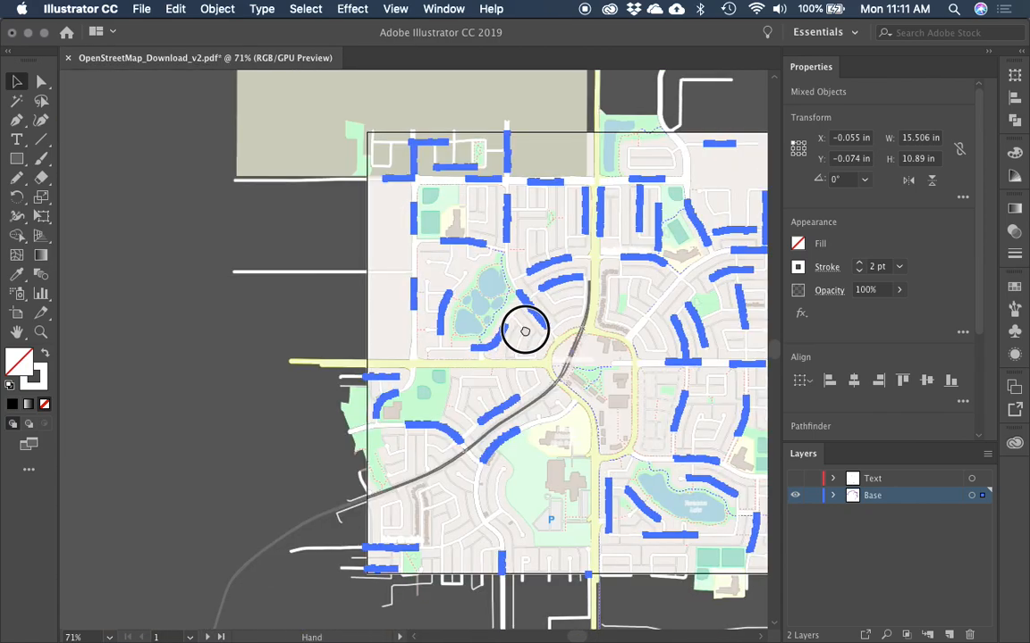
pyautogui.moveTo(446, 326); pyautogui.dragTo(331, 290)
pyautogui.moveTo(524, 316); pyautogui.dragTo(378, 301)
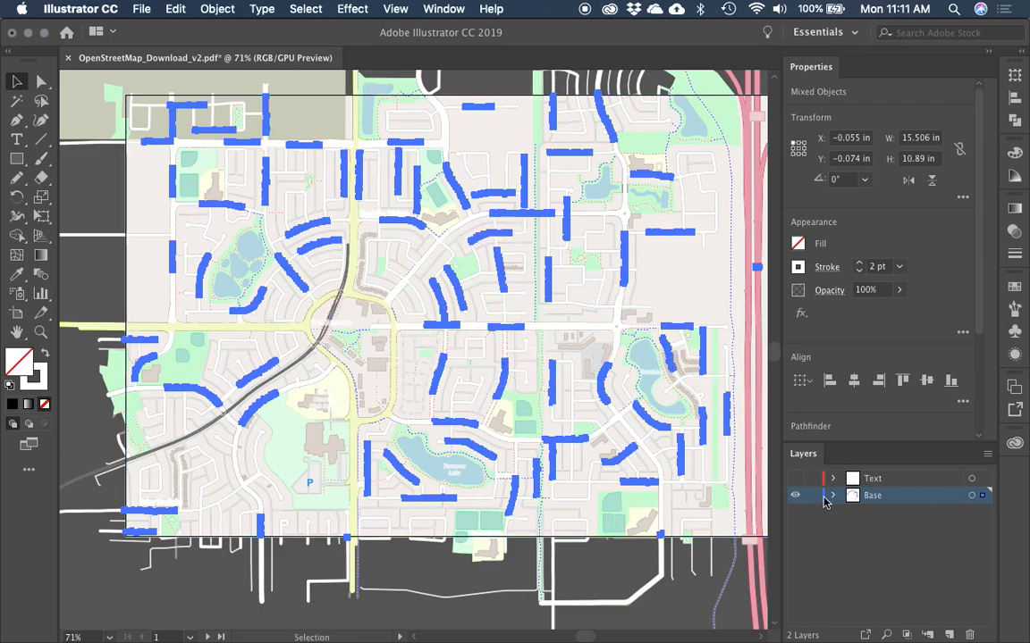
pyautogui.click(982, 488)
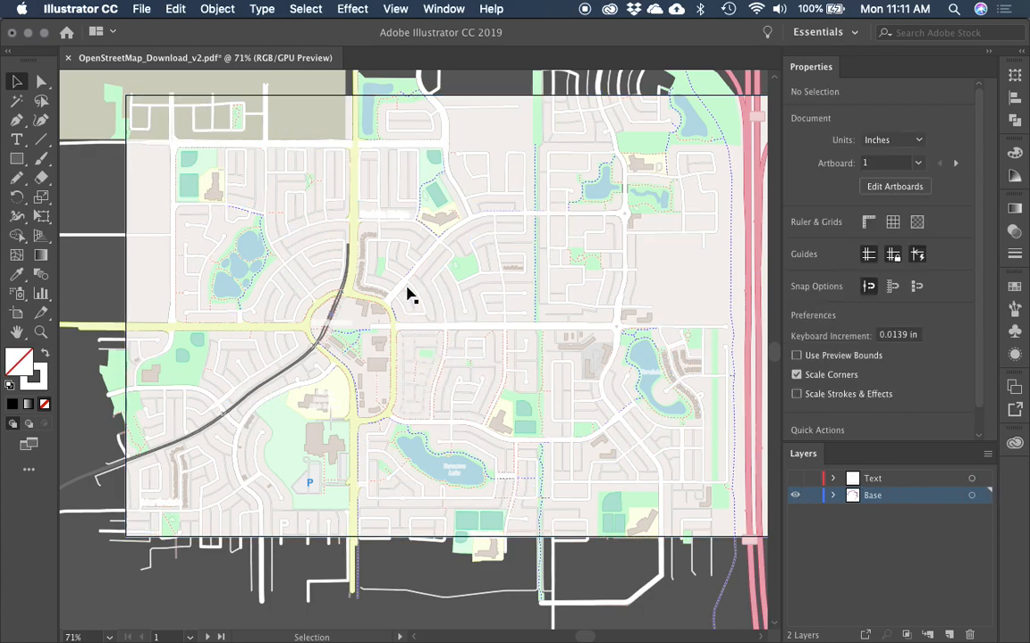
# Step: Select all paths sharing the stroke weight of the diagonal white road northeast of Saddletowne, examine the result across the map, and drop the selection
pyautogui.moveTo(411, 281); pyautogui.dragTo(318, 294)
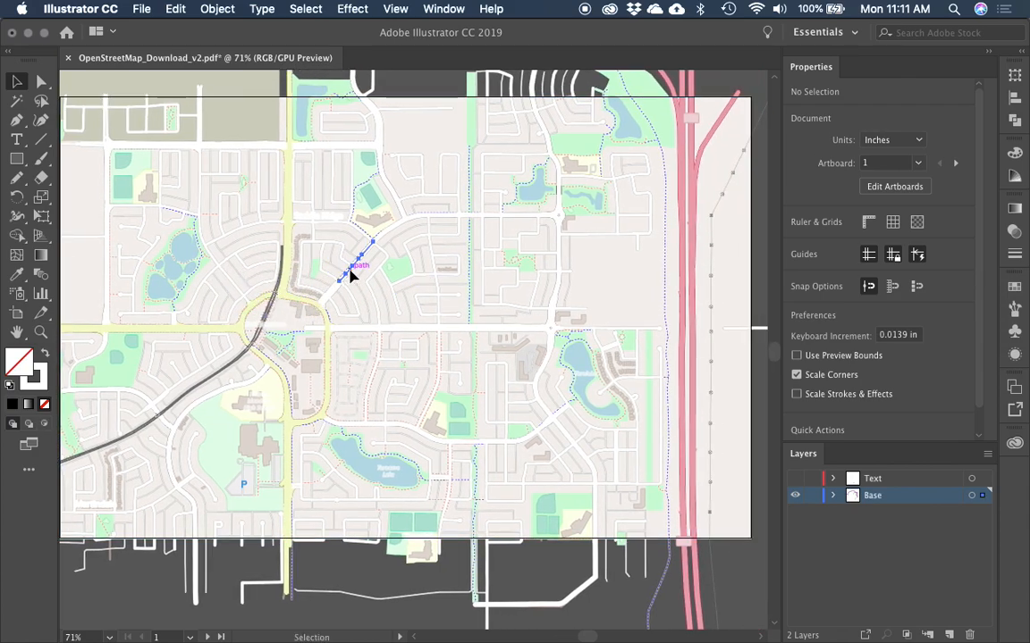
pyautogui.click(350, 276)
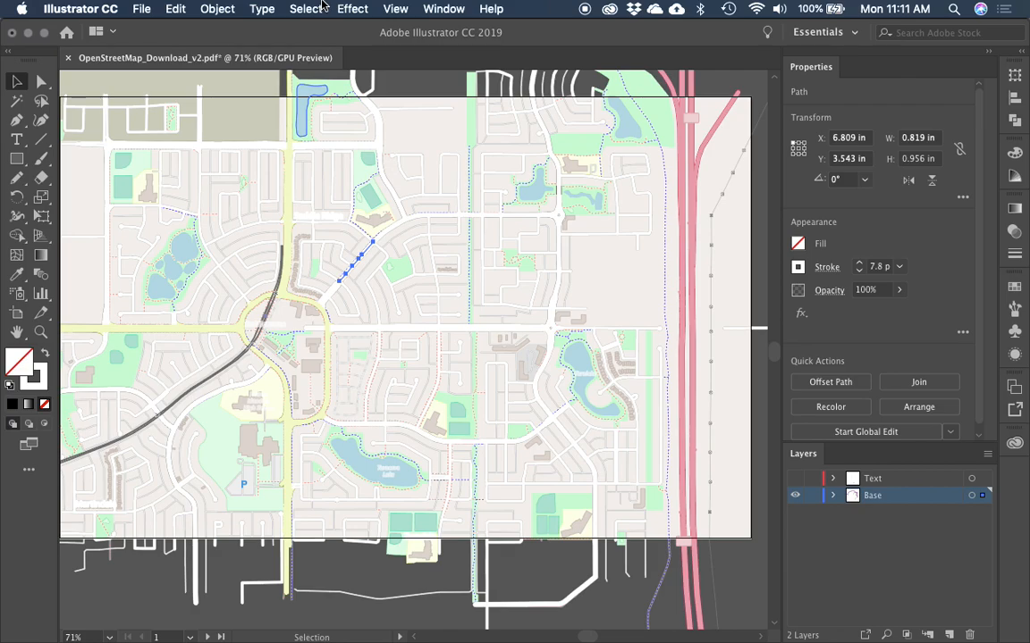
pyautogui.press('z')
pyautogui.moveTo(253, 221); pyautogui.dragTo(478, 420)
pyautogui.press('v')
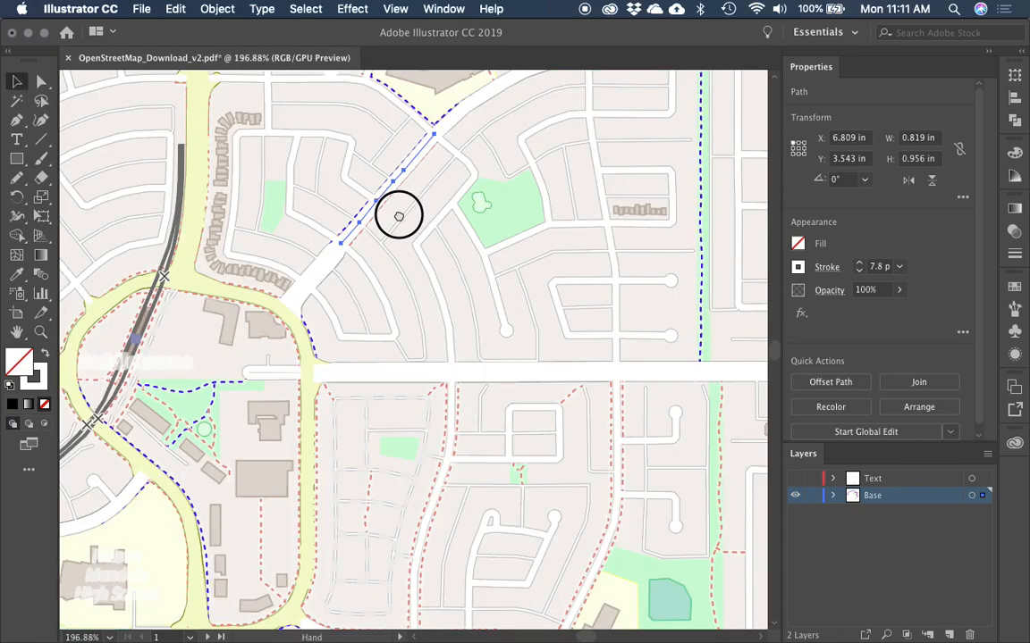
pyautogui.moveTo(398, 215); pyautogui.dragTo(355, 326)
pyautogui.click(305, 8)
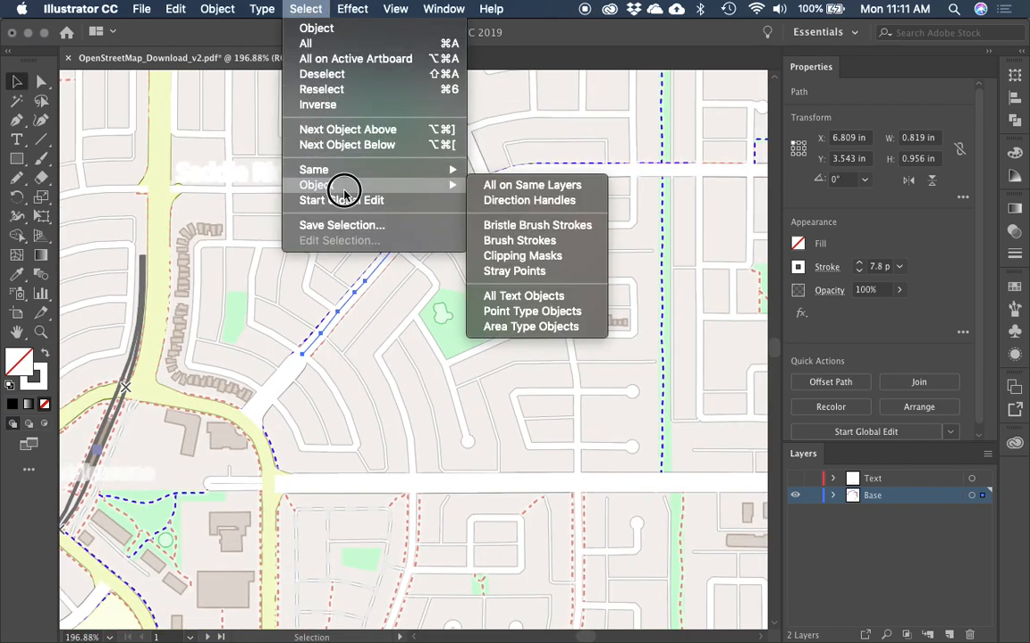
pyautogui.moveTo(351, 170)
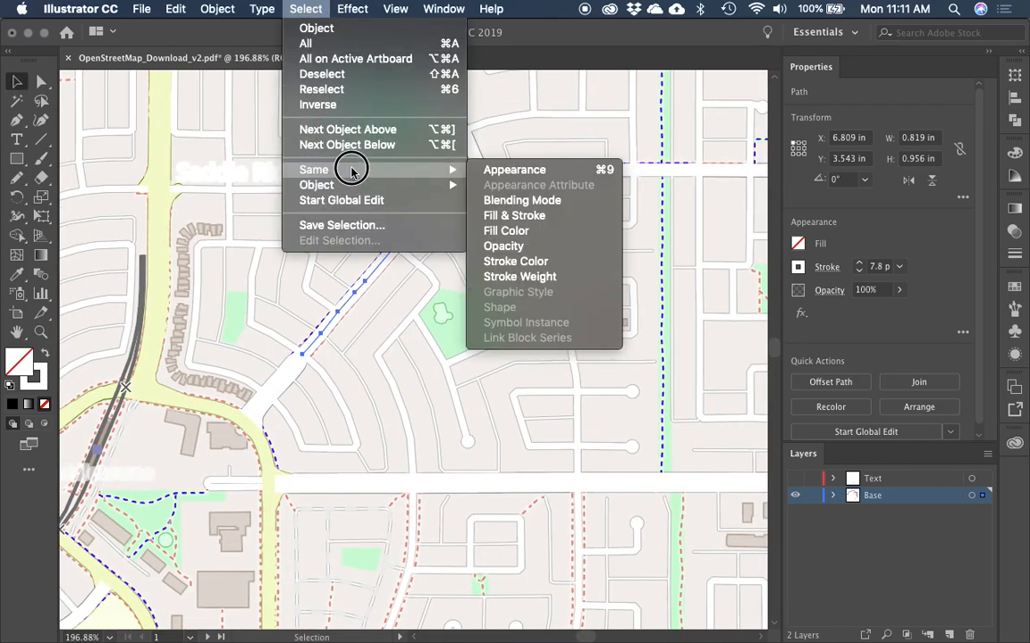
pyautogui.click(557, 276)
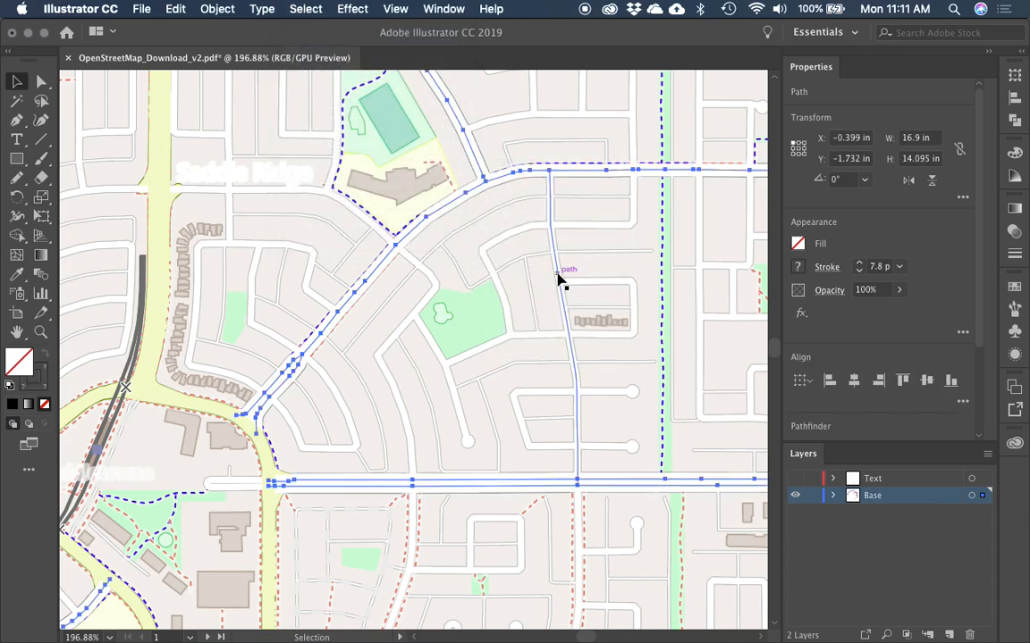
pyautogui.press('super+1')
pyautogui.press('super+minus')
pyautogui.press('super+minus')
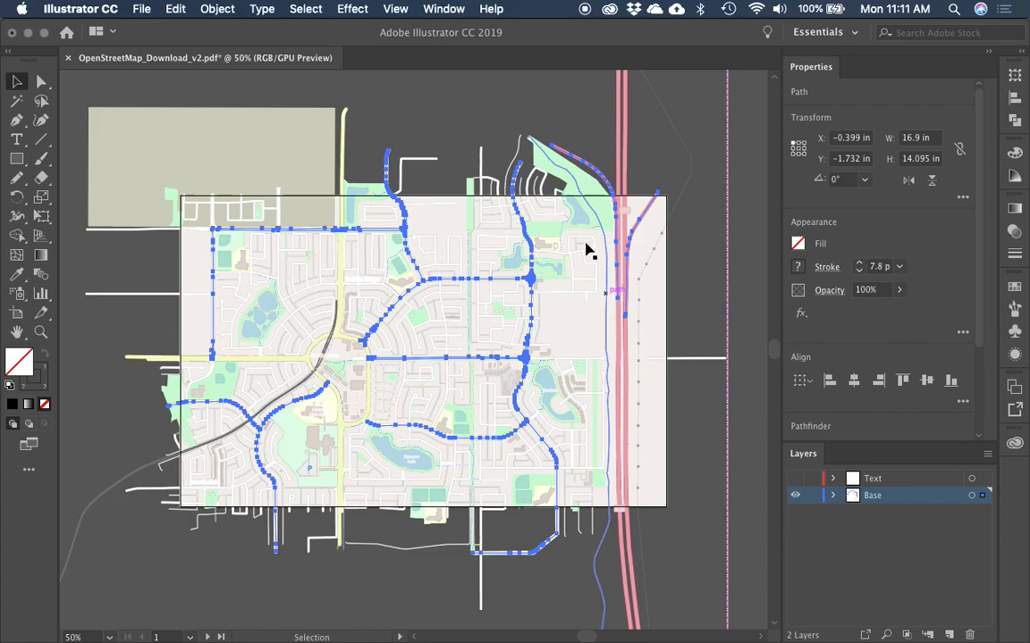
pyautogui.click(595, 148)
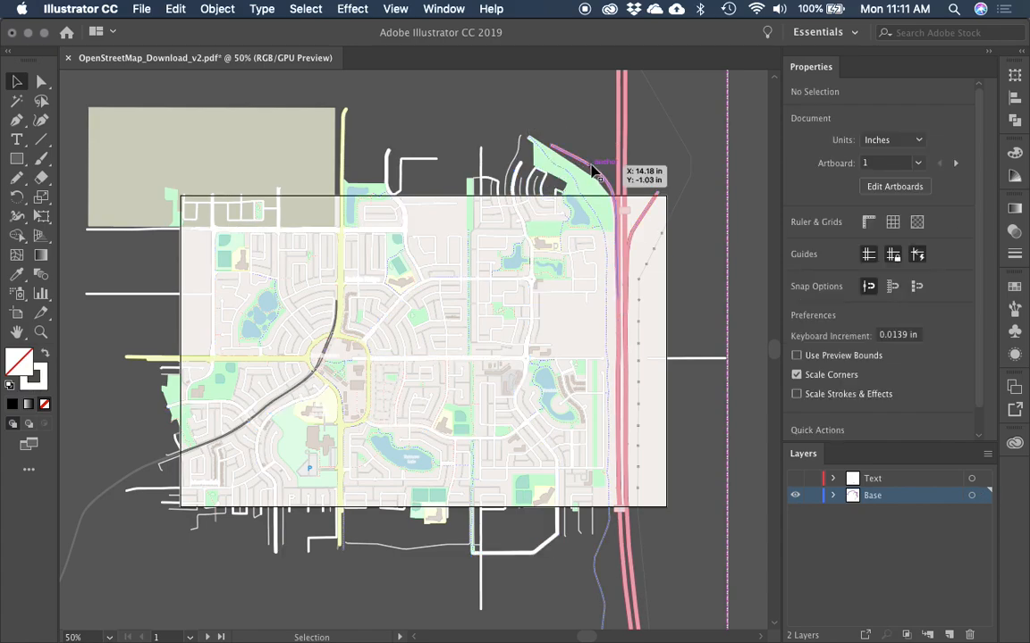
# Step: Select the white 7.8 pt road curving east from below the school and everything with the same stroke color
pyautogui.press('z')
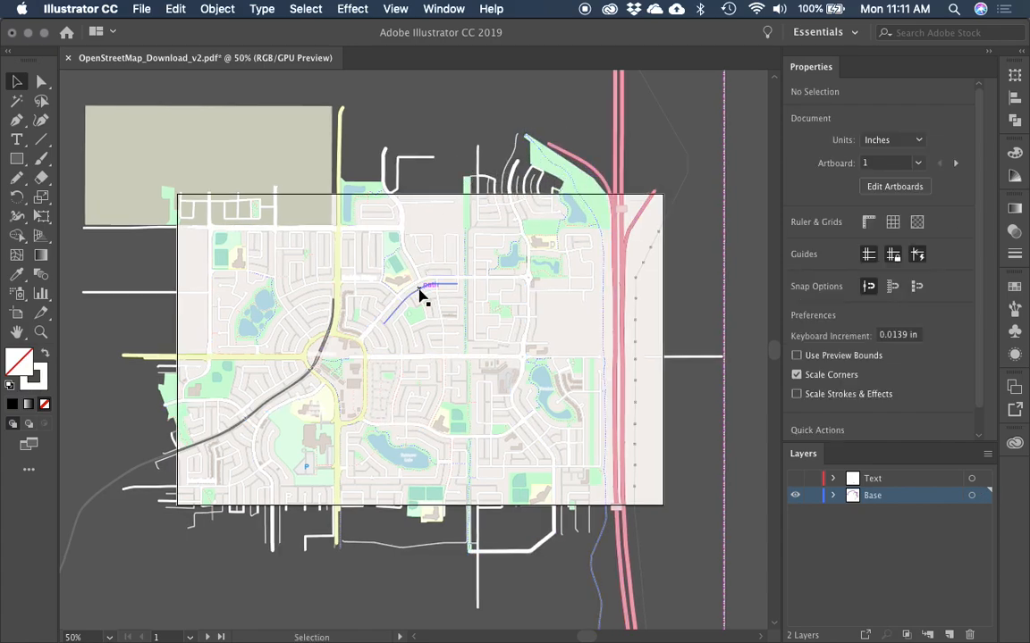
pyautogui.moveTo(241, 220); pyautogui.dragTo(577, 478)
pyautogui.press('v')
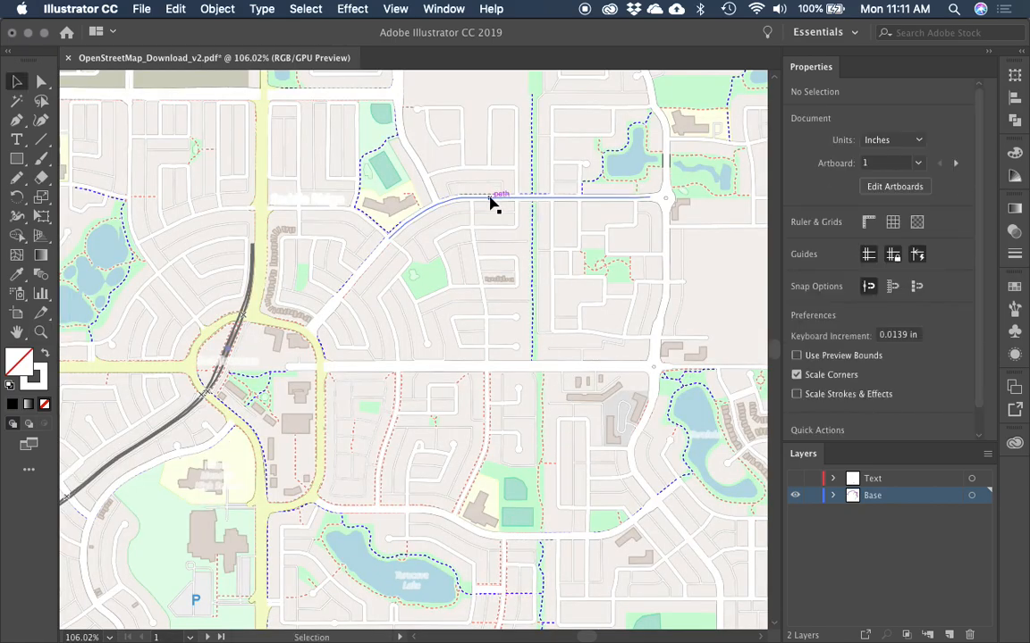
pyautogui.click(491, 204)
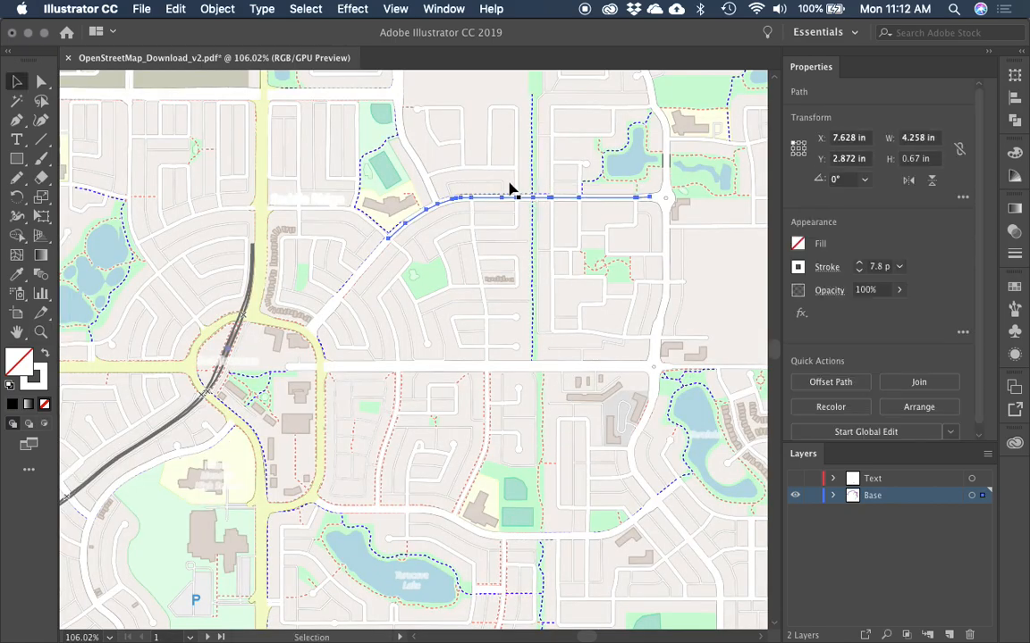
pyautogui.click(306, 8)
pyautogui.moveTo(356, 184)
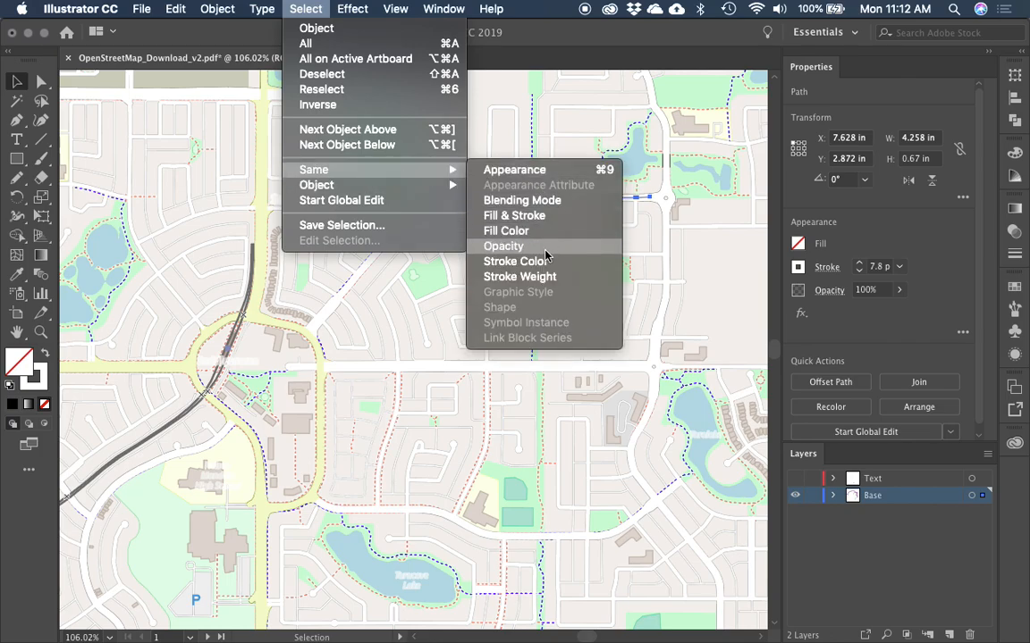
pyautogui.click(547, 264)
pyautogui.press('super+1')
pyautogui.press('super+minus')
pyautogui.press('super+minus')
pyautogui.press('super+0')
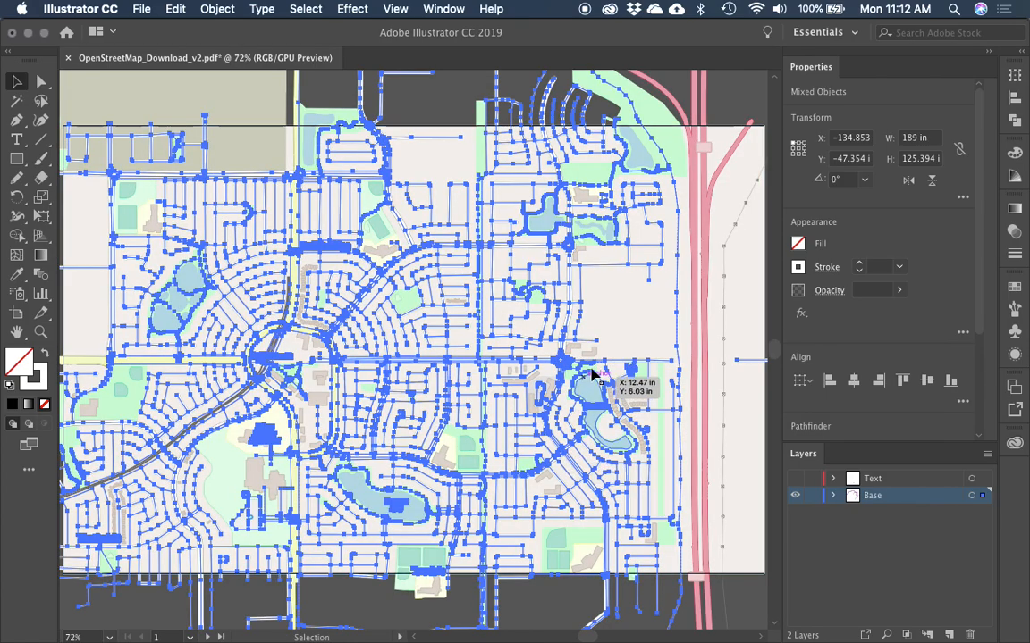
# Step: Copy the selected white-stroked paths and paste them at the same position on artboard 2
pyautogui.moveTo(632, 356); pyautogui.dragTo(414, 311)
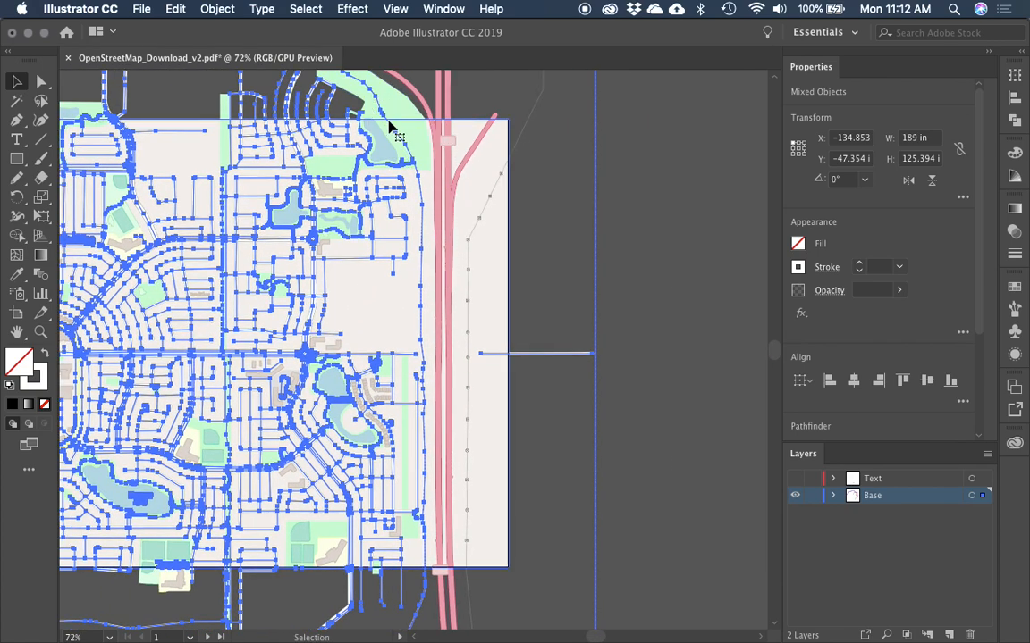
pyautogui.moveTo(513, 201); pyautogui.dragTo(509, 204)
pyautogui.moveTo(487, 250); pyautogui.dragTo(234, 221)
pyautogui.moveTo(627, 268); pyautogui.dragTo(268, 241)
pyautogui.click(494, 250)
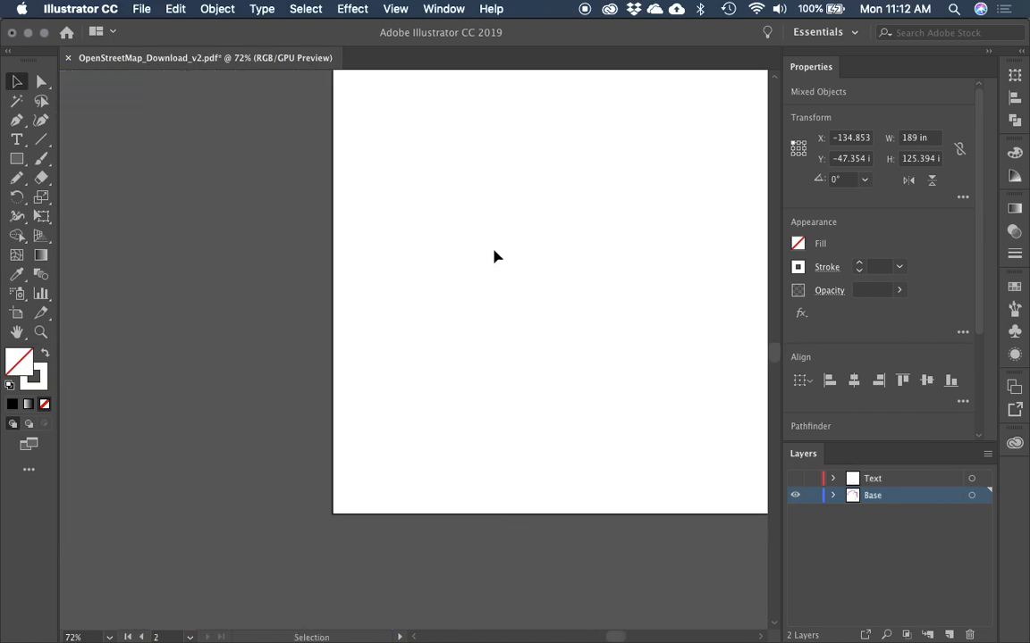
pyautogui.click(172, 9)
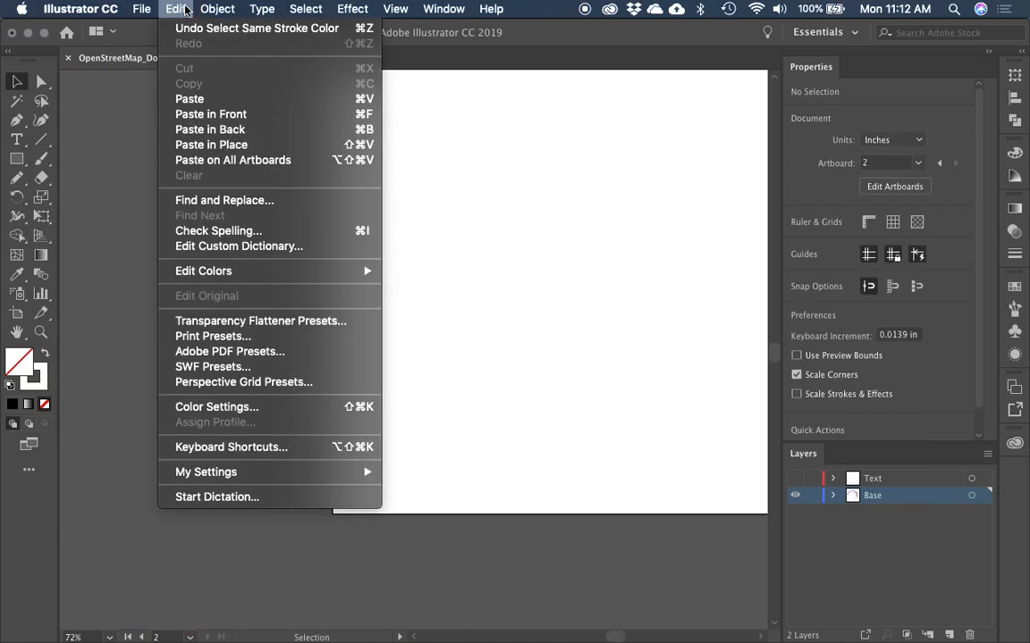
pyautogui.click(224, 129)
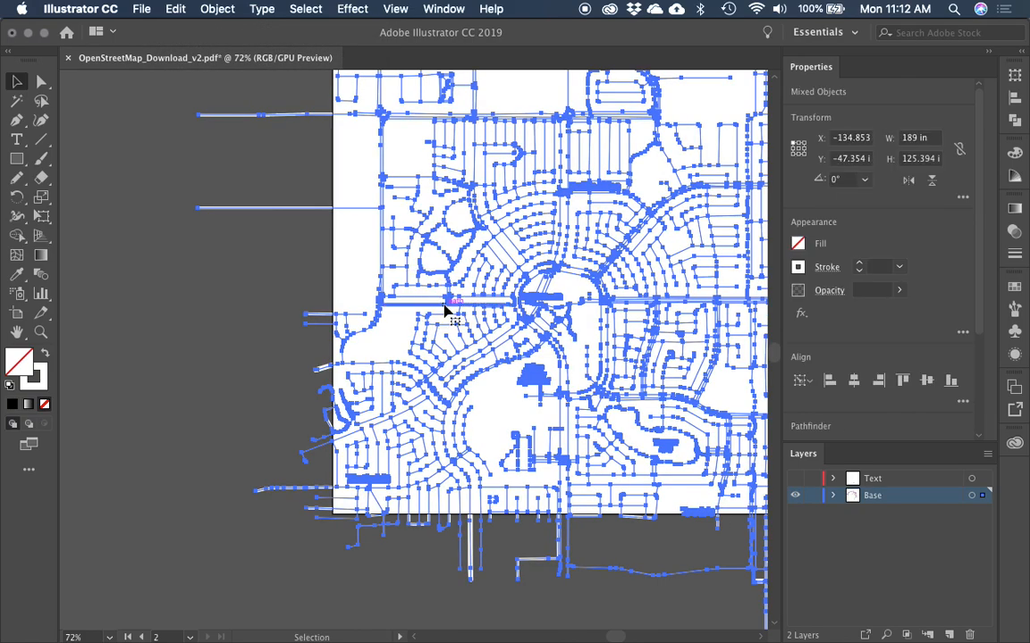
# Step: Set the stroke color of the pasted paths to 50% black and deselect them
pyautogui.moveTo(311, 269); pyautogui.dragTo(218, 283)
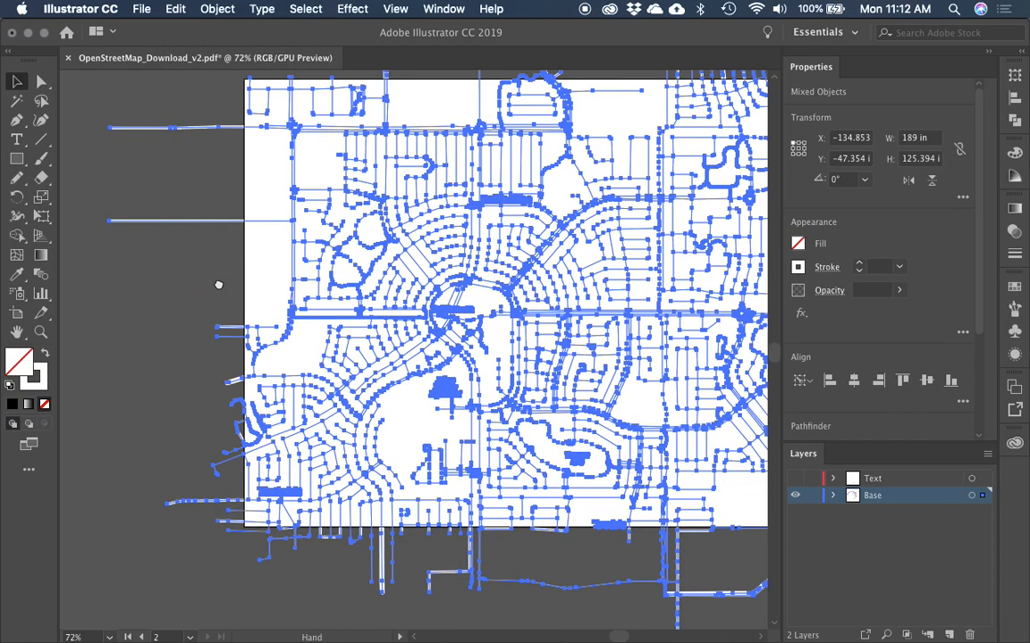
pyautogui.click(798, 267)
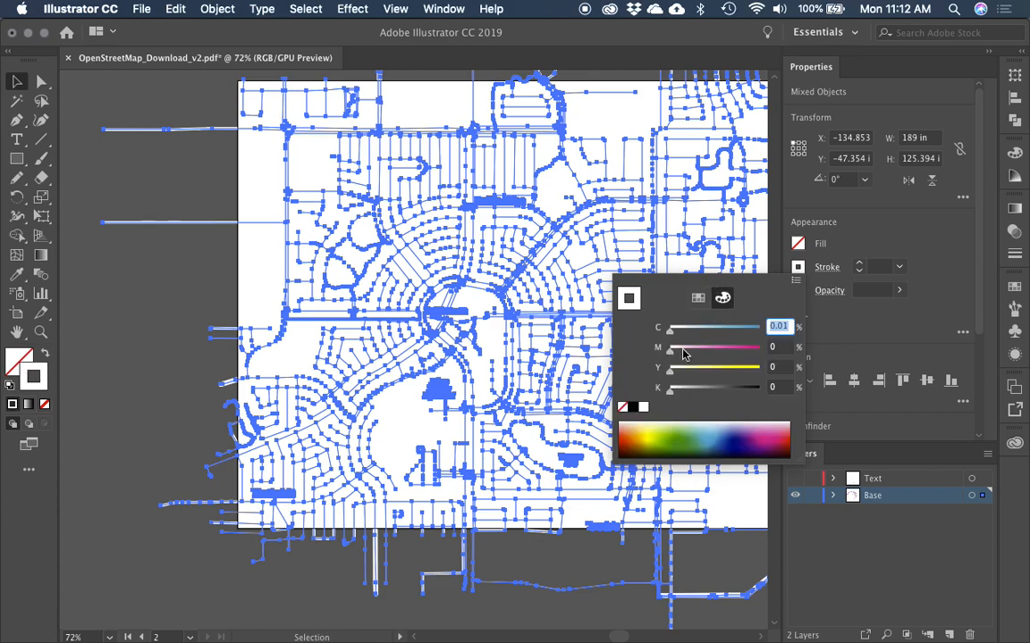
pyautogui.moveTo(700, 394); pyautogui.dragTo(714, 394)
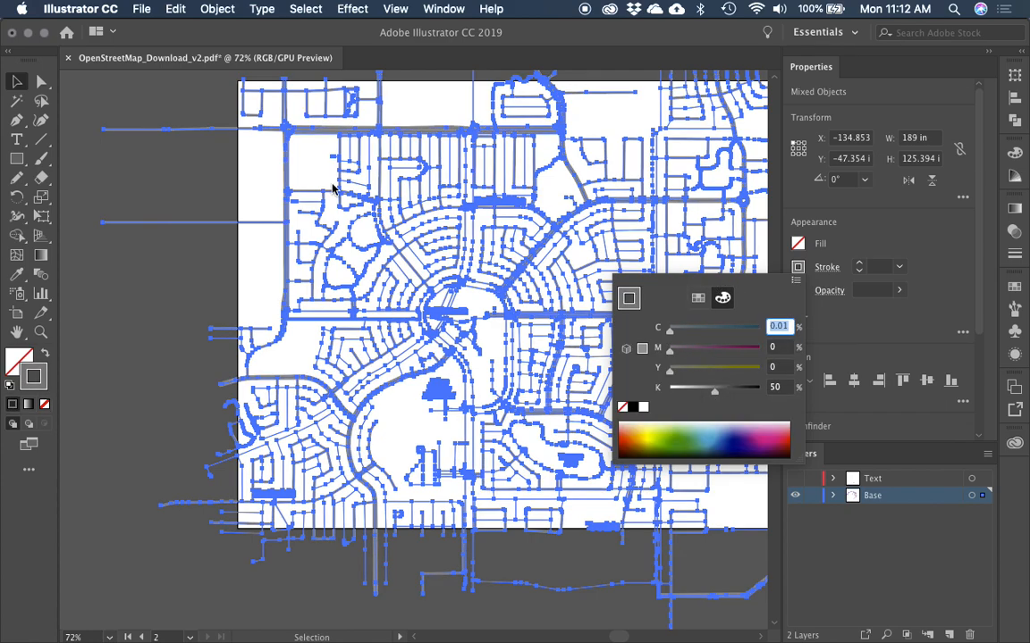
pyautogui.click(225, 260)
pyautogui.click(211, 262)
pyautogui.moveTo(239, 253); pyautogui.dragTo(193, 262)
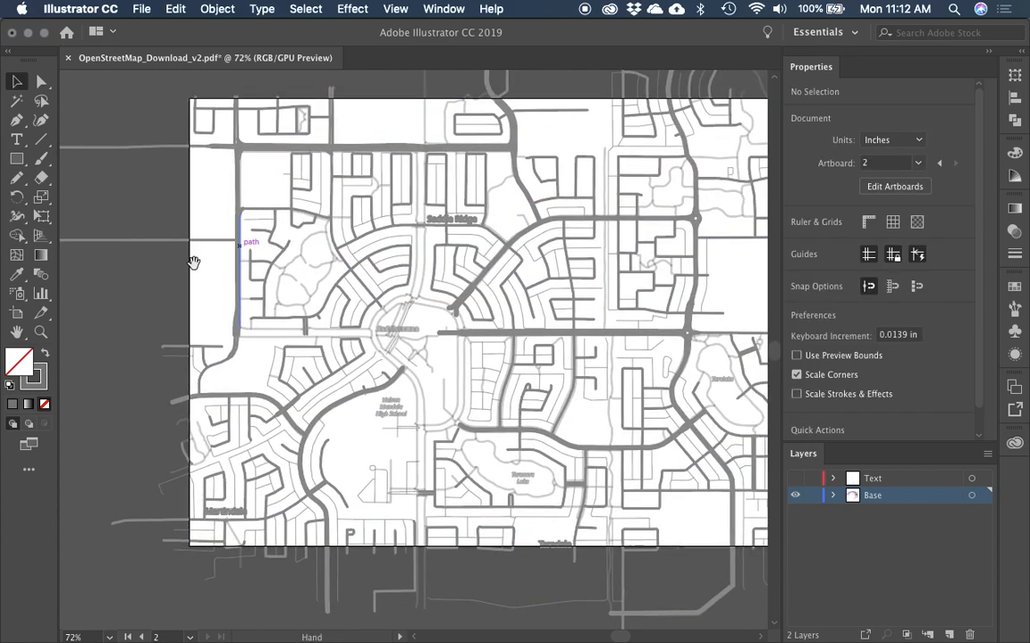
# Step: Delete the Nelson Mandela High School and Saddletowne label outlines from the copied road network
pyautogui.press('z')
pyautogui.moveTo(290, 318); pyautogui.dragTo(482, 510)
pyautogui.press('v')
pyautogui.click(417, 347)
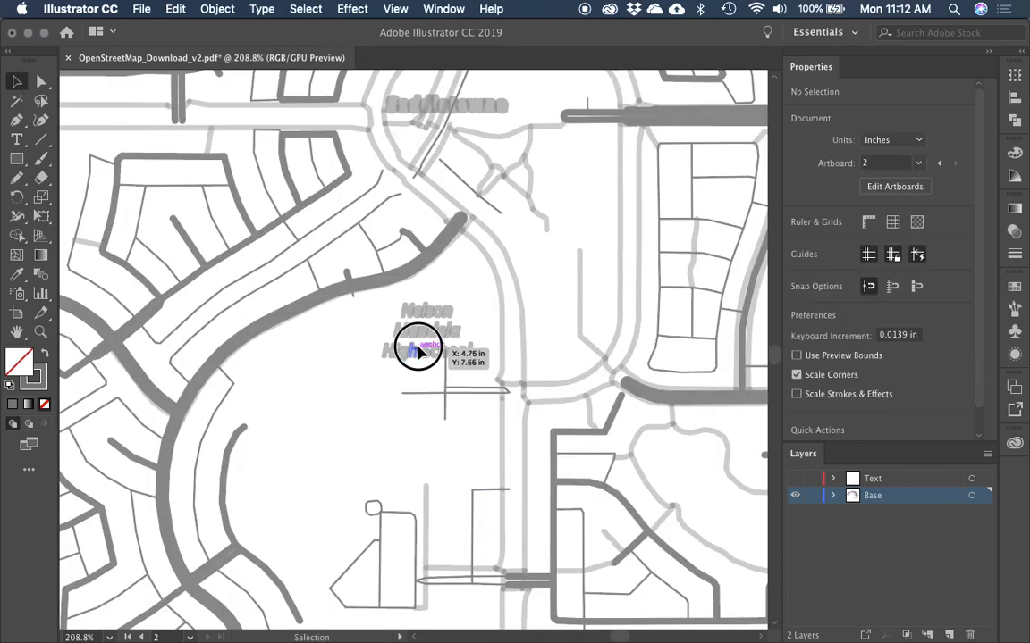
pyautogui.moveTo(384, 312); pyautogui.dragTo(487, 351)
pyautogui.press('Delete')
pyautogui.scroll(3, 402, 143)
pyautogui.moveTo(488, 221); pyautogui.dragTo(374, 242)
pyautogui.press('Delete')
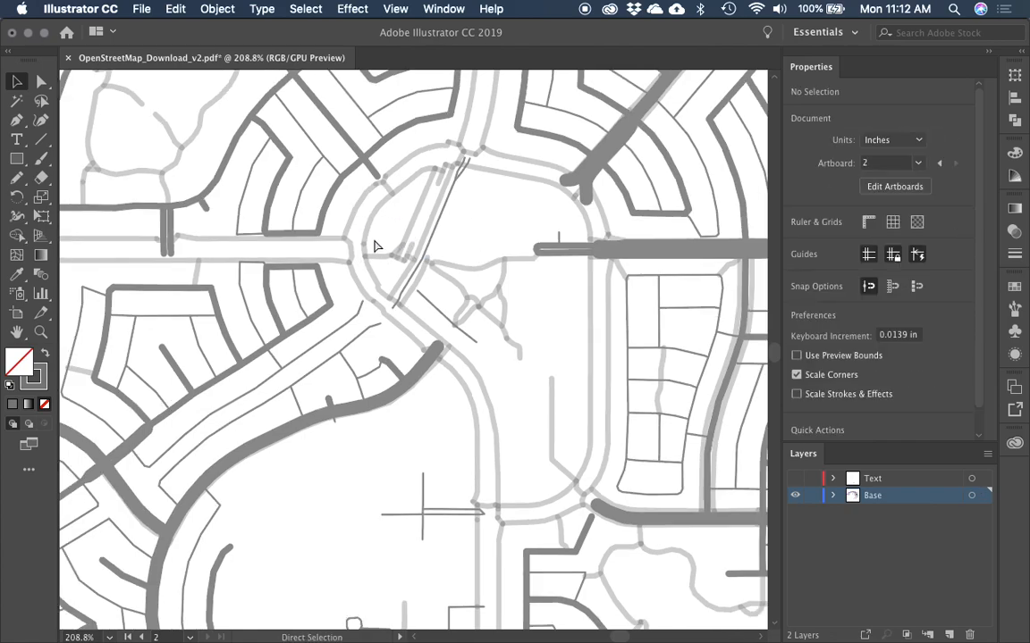
# Step: Delete the Saddle Ridge label outlines from artboard 2, including the leftover letter on the vertical road
pyautogui.press('super+1')
pyautogui.press('super+minus')
pyautogui.moveTo(405, 222); pyautogui.dragTo(319, 233)
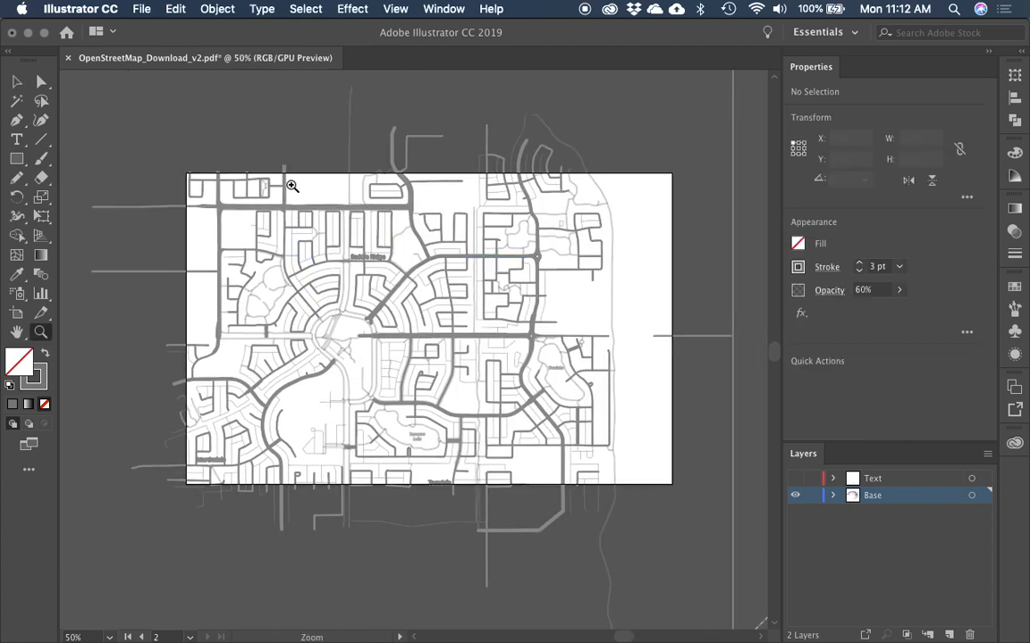
pyautogui.moveTo(293, 189); pyautogui.dragTo(425, 362)
pyautogui.moveTo(528, 352); pyautogui.dragTo(445, 366)
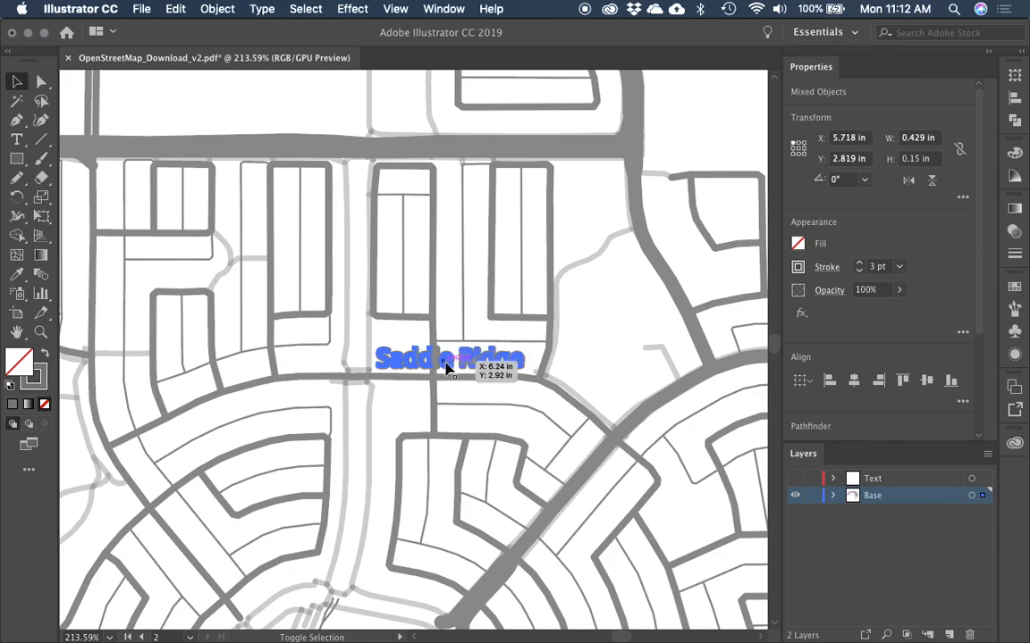
pyautogui.press('Delete')
pyautogui.click(437, 359)
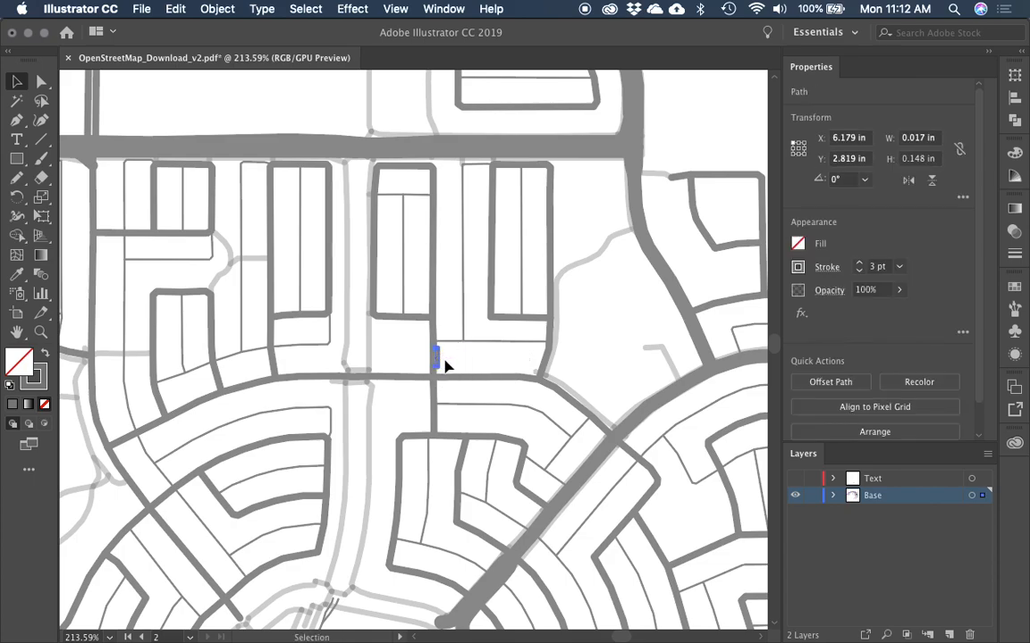
pyautogui.press('Delete')
# Step: Delete the Taracove Lake and Taralake label outlines from the copied road network
pyautogui.press('super+minus')
pyautogui.press('super+minus')
pyautogui.press('super+minus')
pyautogui.press('super+minus')
pyautogui.press('super+minus')
pyautogui.scroll(-5, 429, 331)
pyautogui.press('z')
pyautogui.moveTo(536, 458); pyautogui.dragTo(371, 337)
pyautogui.press('v')
pyautogui.click(340, 276)
pyautogui.press('Delete')
pyautogui.moveTo(358, 284); pyautogui.dragTo(353, 483)
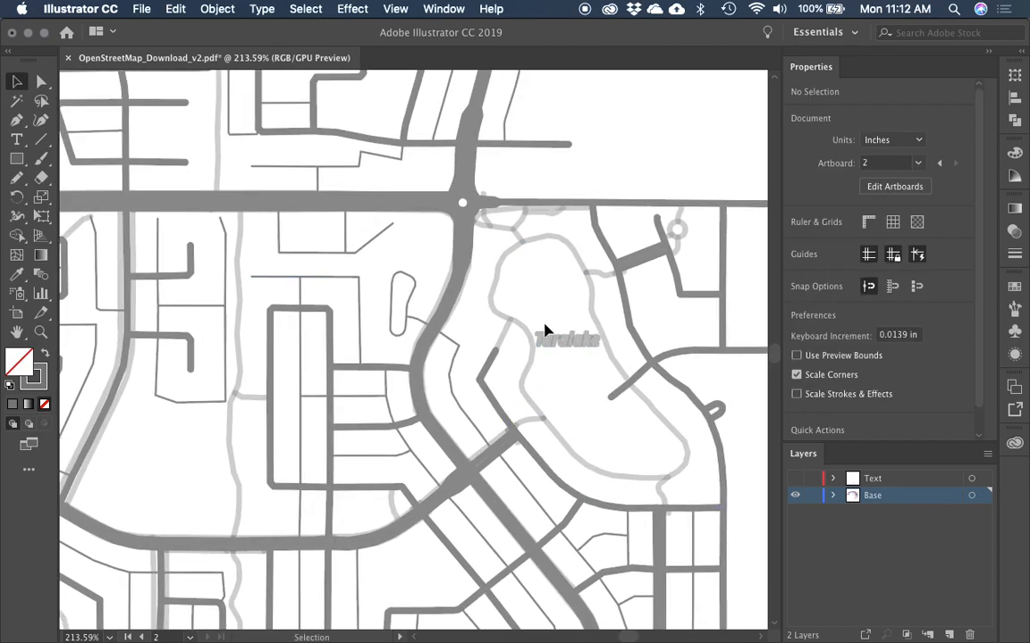
pyautogui.moveTo(545, 340); pyautogui.dragTo(601, 350)
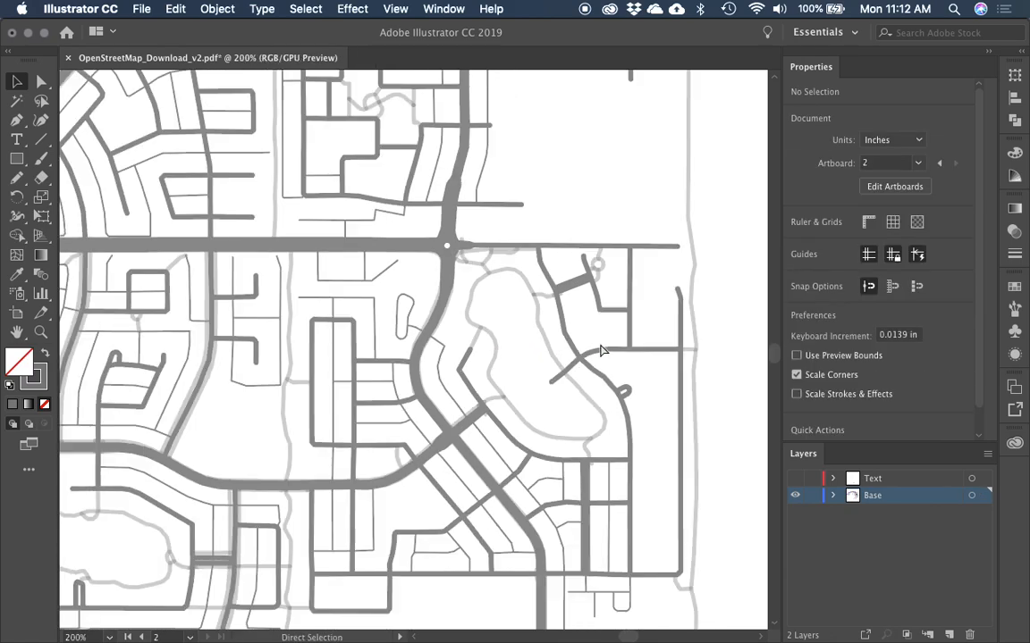
# Step: Inspect the stroke and opacity of the short light path at the road crossing north of Saddletowne
pyautogui.press('super+minus')
pyautogui.press('super+minus')
pyautogui.press('super+minus')
pyautogui.moveTo(414, 312); pyautogui.dragTo(512, 356)
pyautogui.press('super+space')
pyautogui.moveTo(228, 241); pyautogui.dragTo(414, 351)
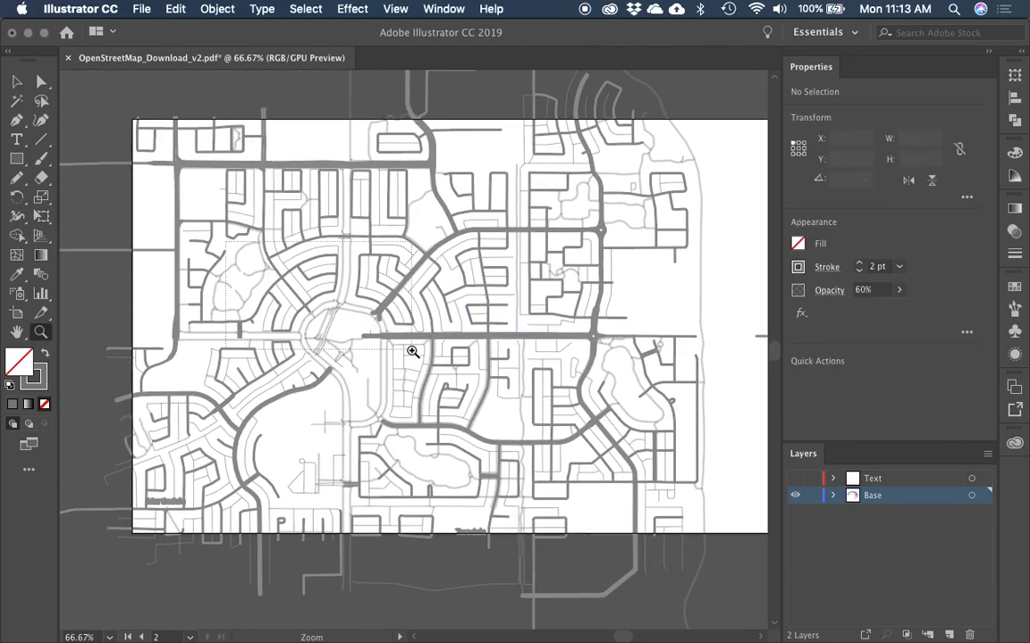
pyautogui.click(511, 132)
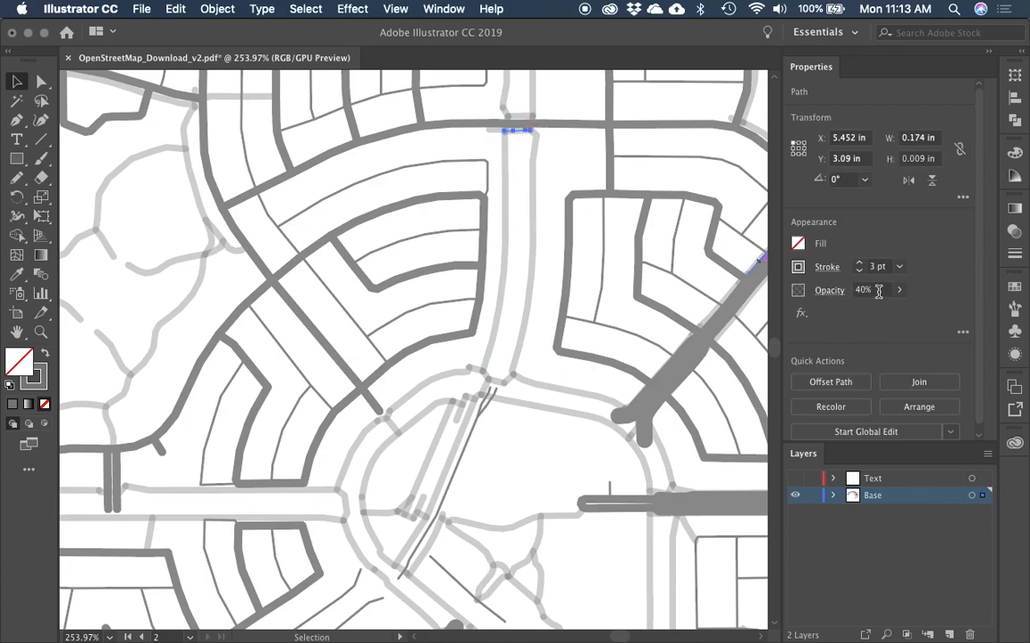
pyautogui.click(579, 173)
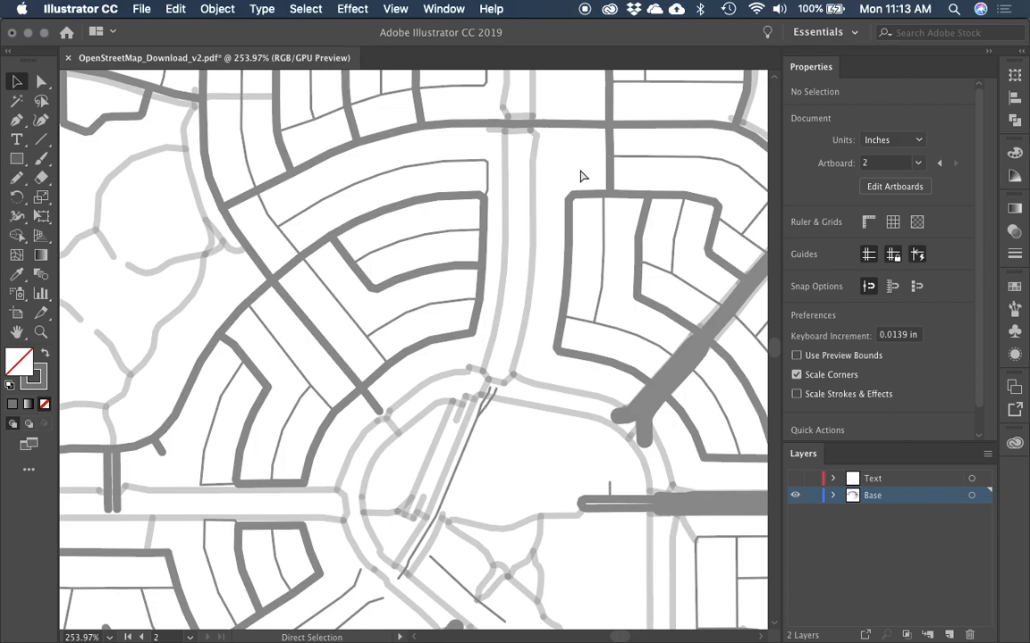
# Step: Delete the long vertical line and the short horizontal line extending beyond the east side of artboard 2
pyautogui.press('super+minus')
pyautogui.press('super+minus')
pyautogui.press('super+minus')
pyautogui.press('super+minus')
pyautogui.press('super+minus')
pyautogui.press('space')
pyautogui.moveTo(515, 161); pyautogui.dragTo(485, 149)
pyautogui.moveTo(183, 135); pyautogui.dragTo(677, 554)
pyautogui.press('super+minus')
pyautogui.press('super+minus')
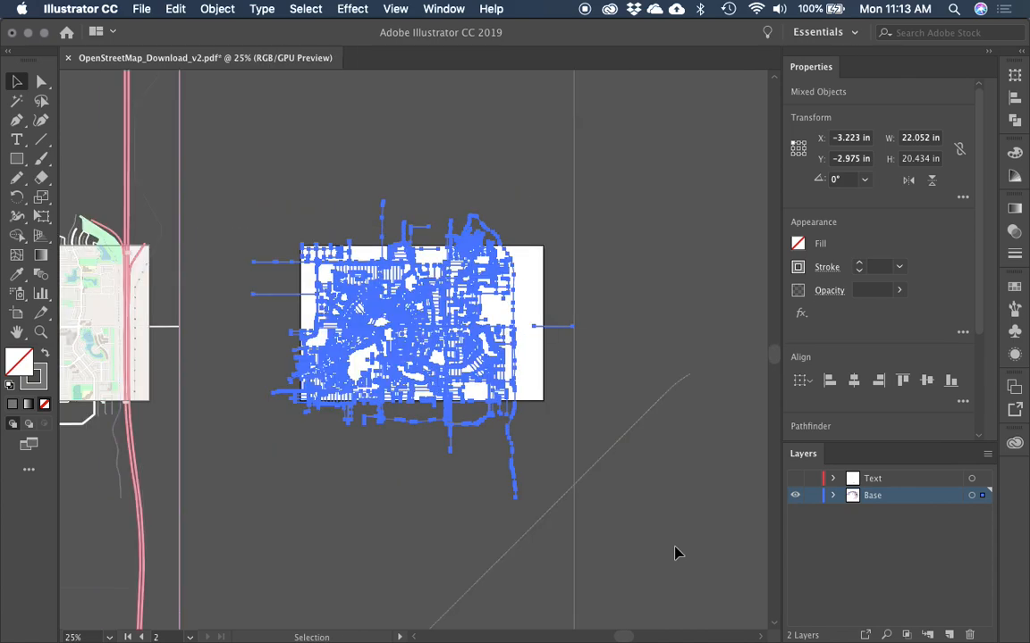
pyautogui.press('super+minus')
pyautogui.click(613, 455)
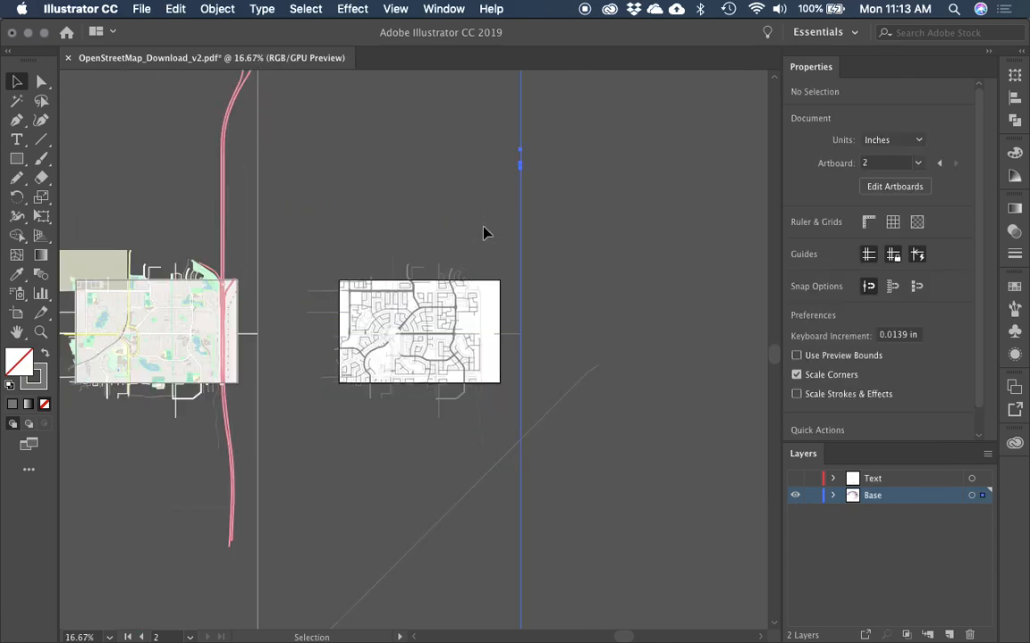
pyautogui.press('Delete')
pyautogui.click(515, 334)
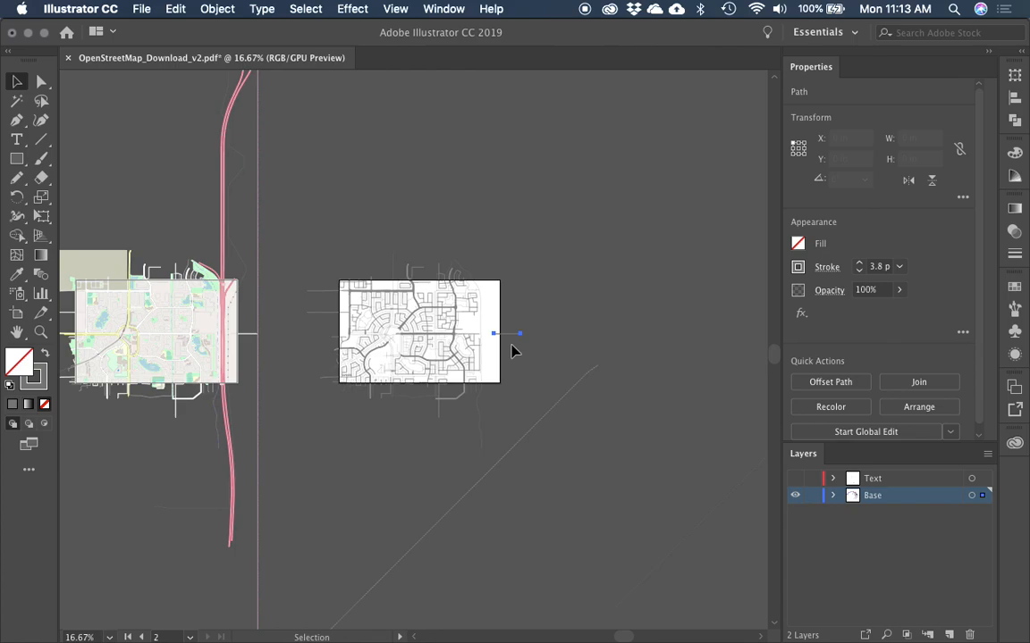
pyautogui.press('Delete')
# Step: Delete the stray lines around artboard 2: the long diagonal, the horizontal one below it and the vertical one between the artboards
pyautogui.scroll(-5, 471, 302)
pyautogui.hscroll(-2, 472, 301)
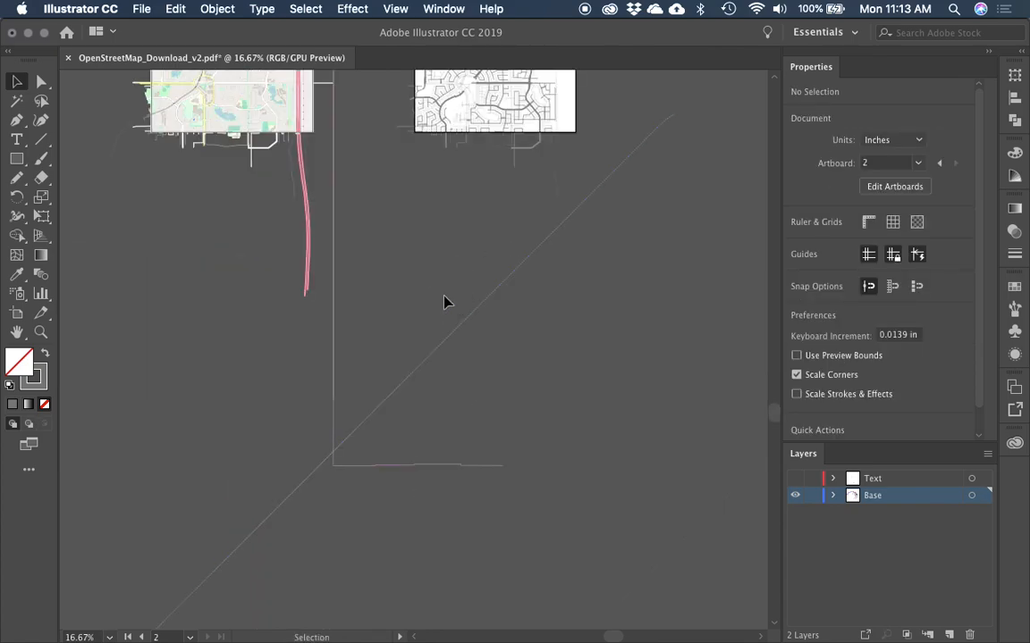
pyautogui.click(463, 320)
pyautogui.press('Delete')
pyautogui.moveTo(357, 447); pyautogui.dragTo(411, 521)
pyautogui.press('Delete')
pyautogui.moveTo(512, 298); pyautogui.dragTo(466, 429)
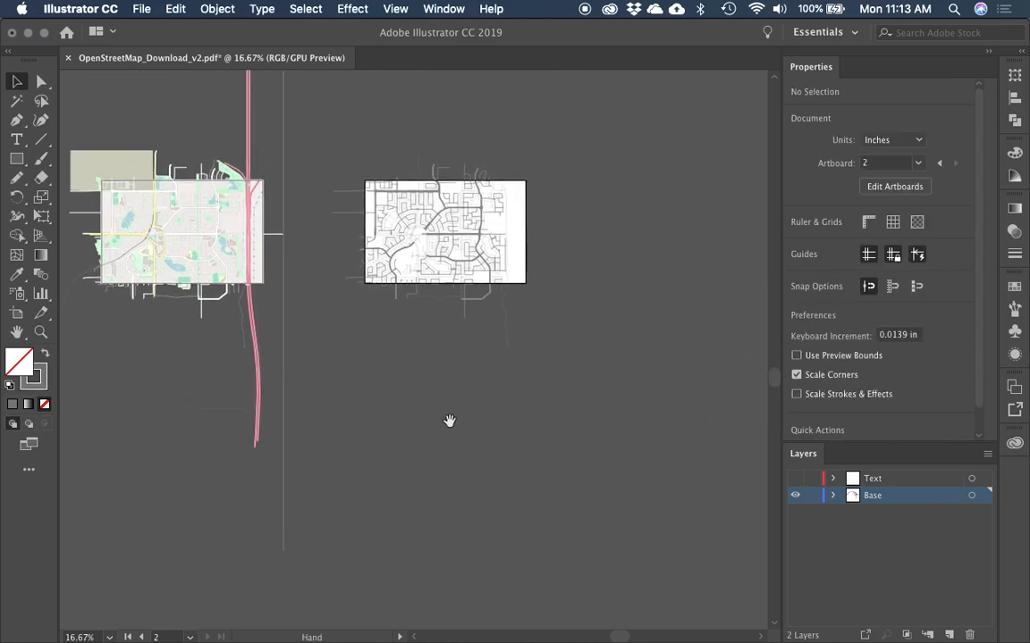
pyautogui.click(298, 262)
pyautogui.press('Delete')
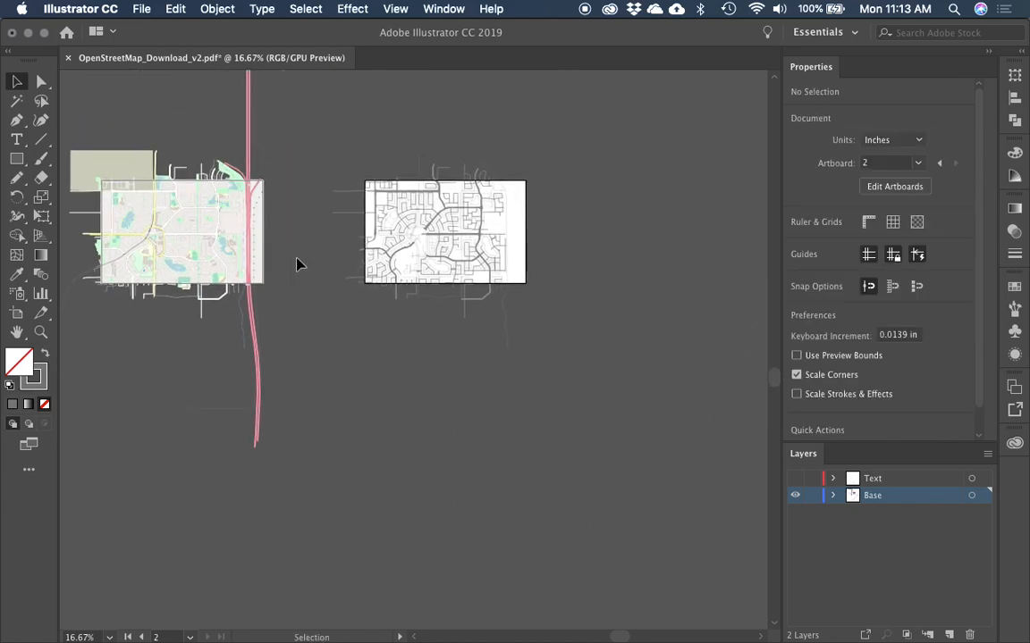
# Step: Try to set the opacity of the entire selected road network to 100%
pyautogui.press('z')
pyautogui.moveTo(395, 229); pyautogui.dragTo(495, 286)
pyautogui.press('v')
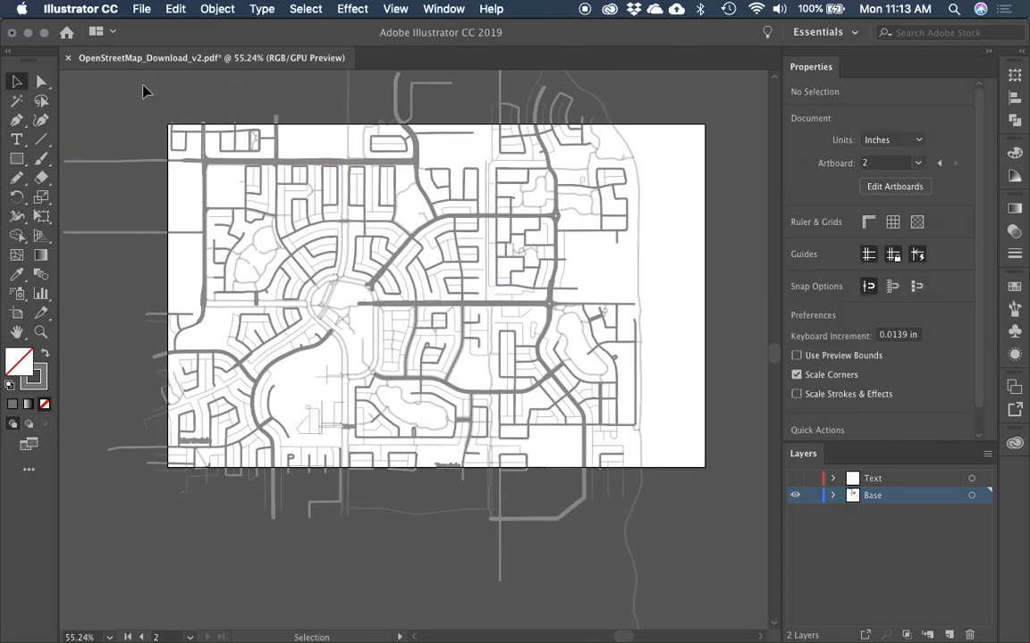
pyautogui.press('super+a')
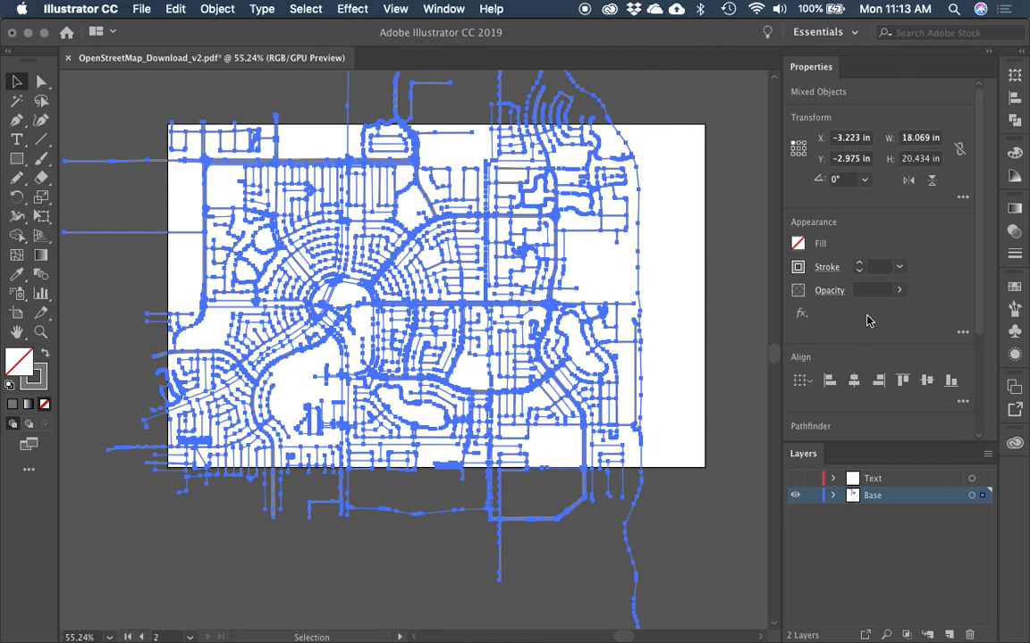
pyautogui.click(873, 291)
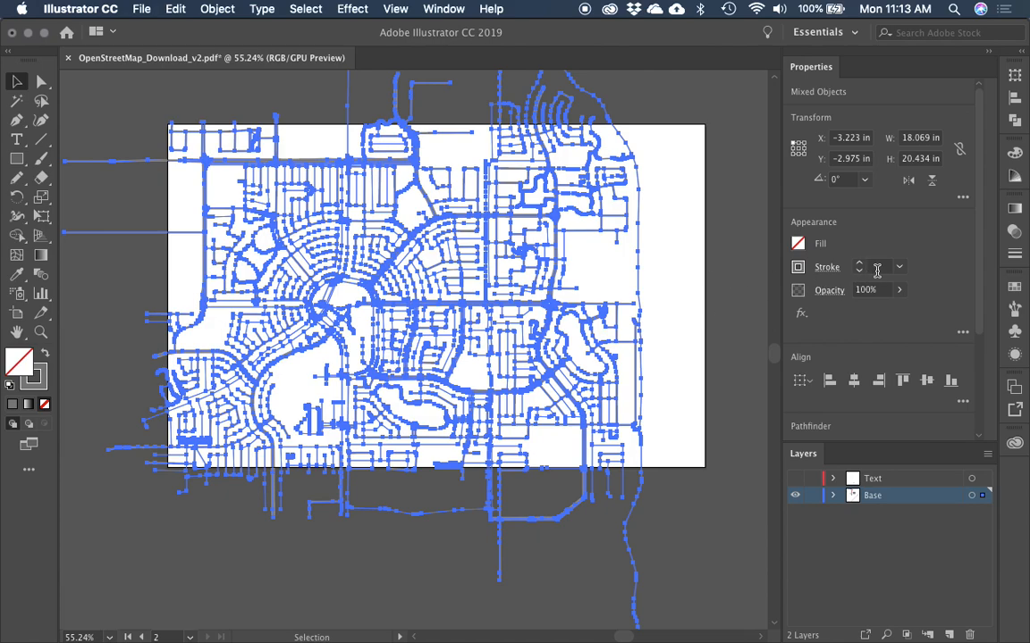
pyautogui.click(680, 320)
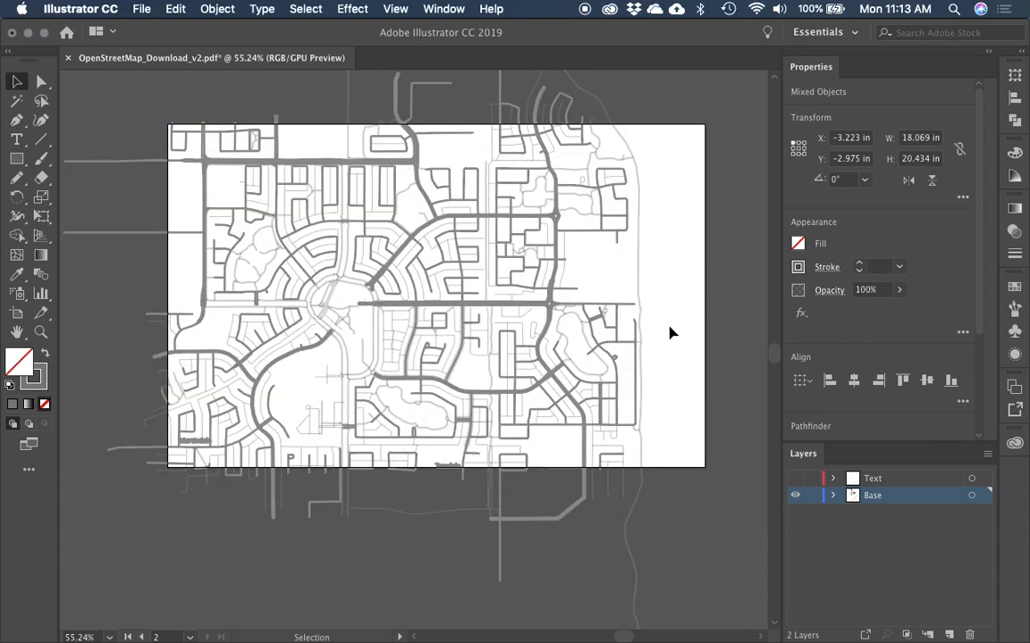
# Step: Select all paths sharing the 40% opacity of the small path inside the Saddletowne circle and set their opacity to 100%
pyautogui.press('z')
pyautogui.moveTo(233, 230); pyautogui.dragTo(487, 461)
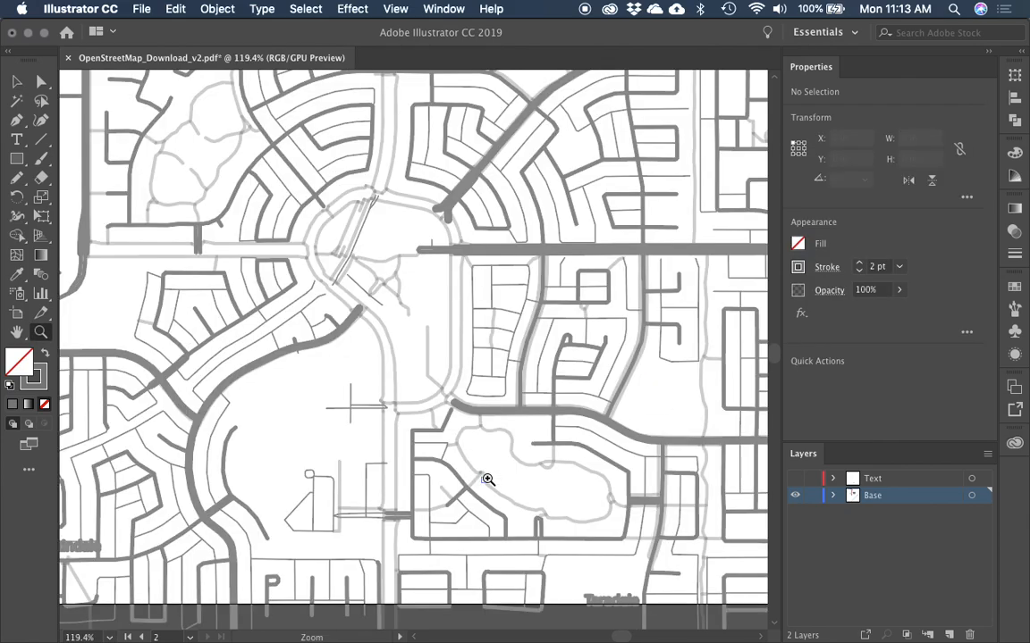
pyautogui.press('v')
pyautogui.click(405, 307)
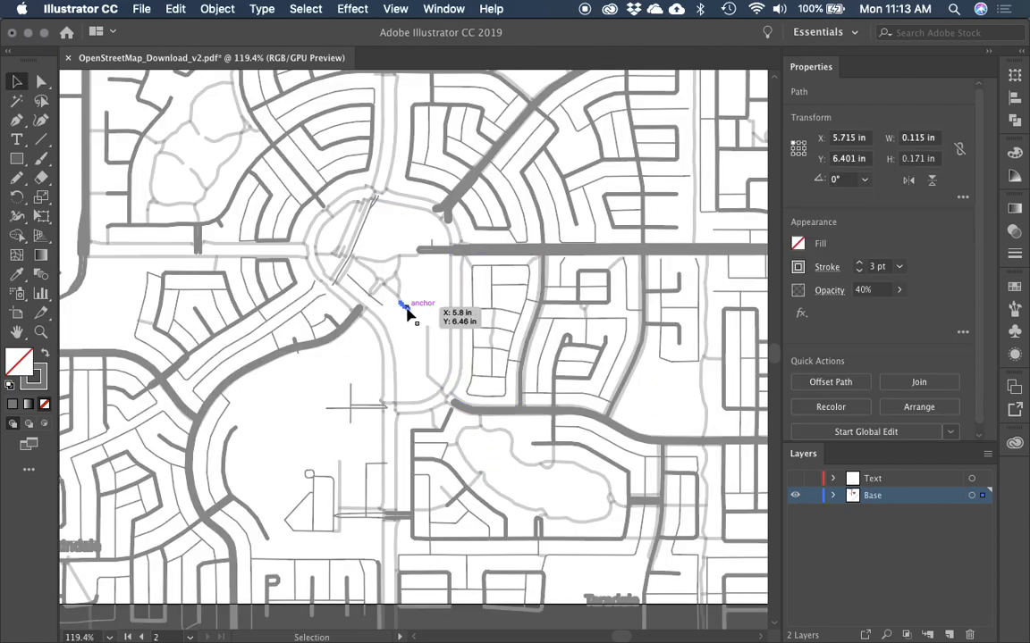
pyautogui.click(351, 9)
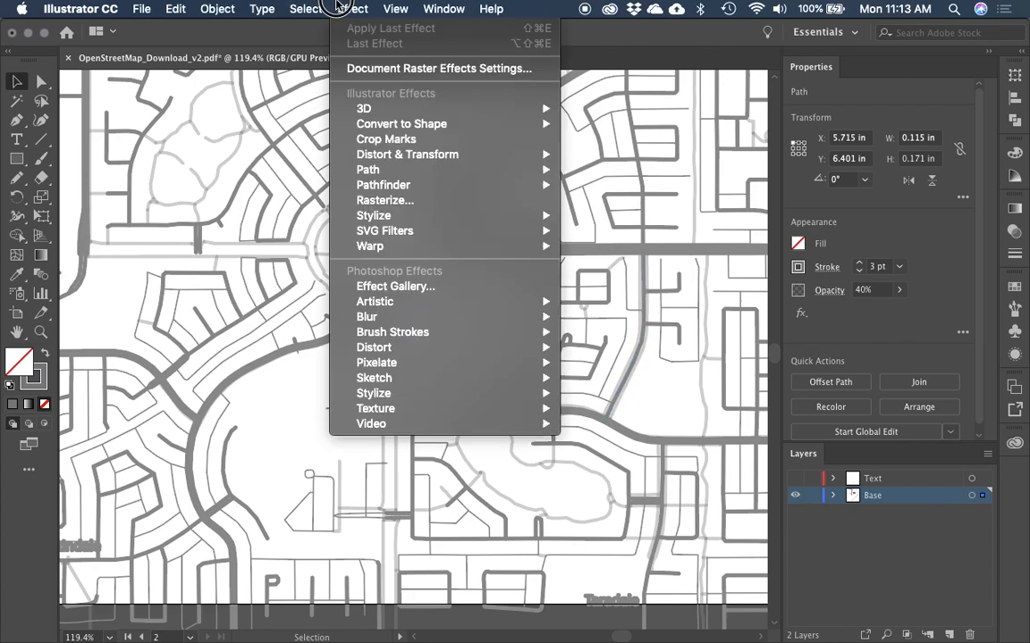
pyautogui.moveTo(306, 9)
pyautogui.moveTo(351, 169)
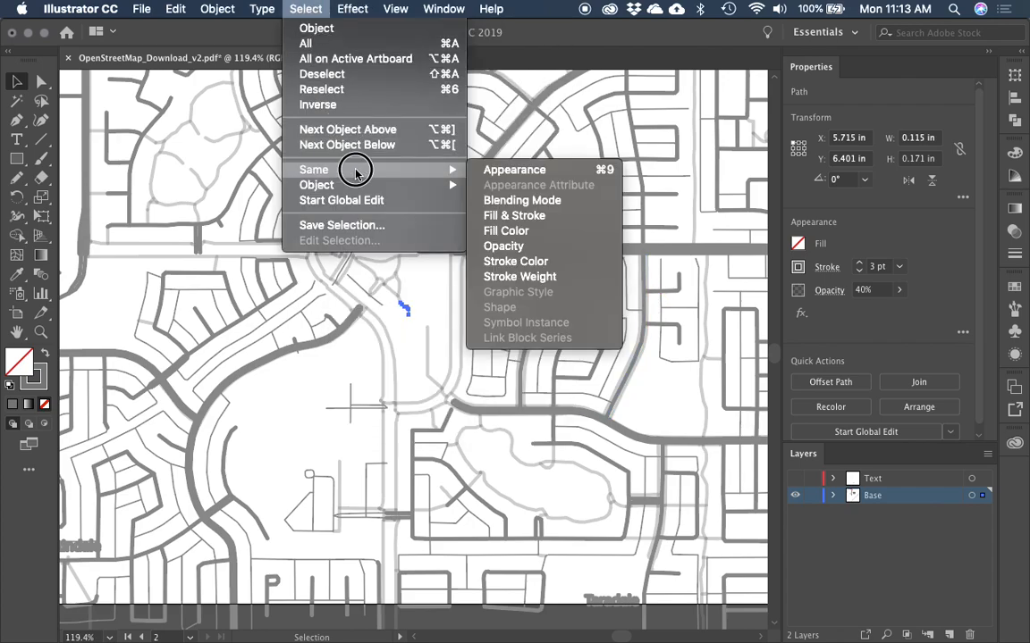
pyautogui.click(526, 246)
pyautogui.click(846, 290)
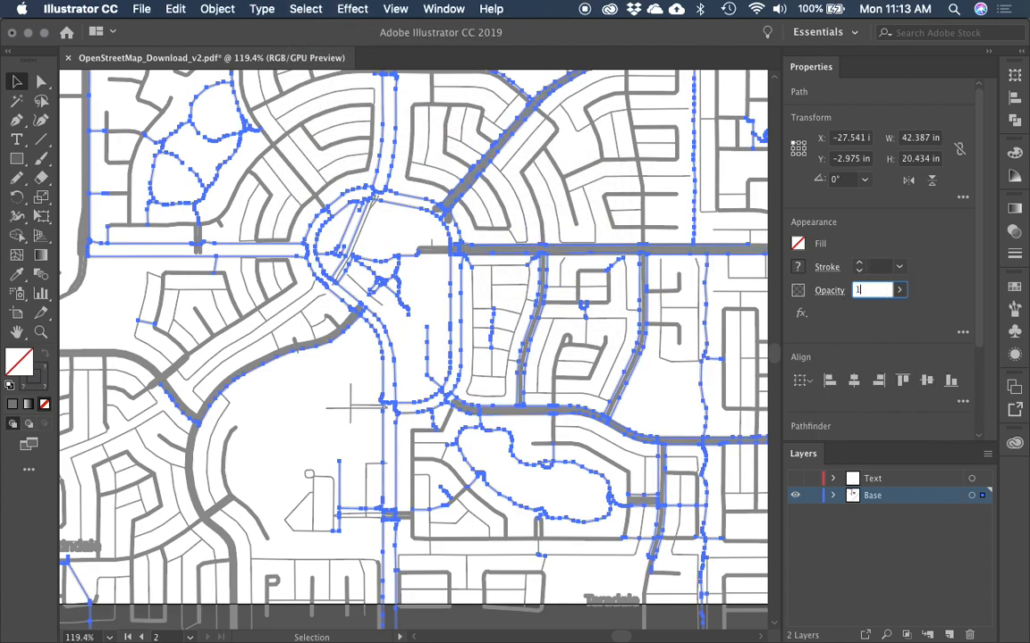
pyautogui.press('Return')
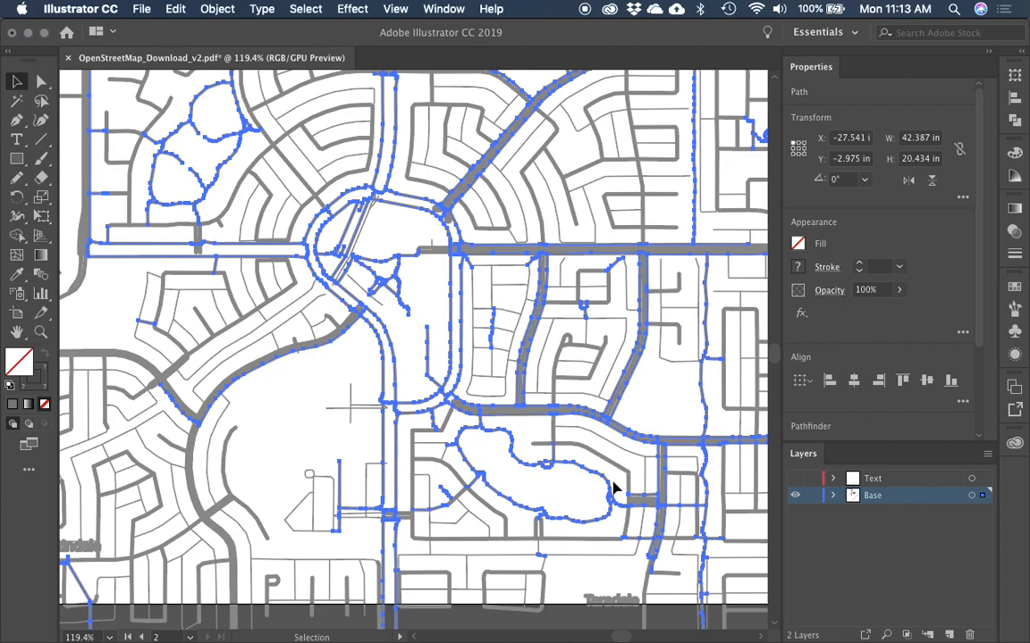
pyautogui.click(322, 446)
pyautogui.press('super+minus')
pyautogui.press('super+minus')
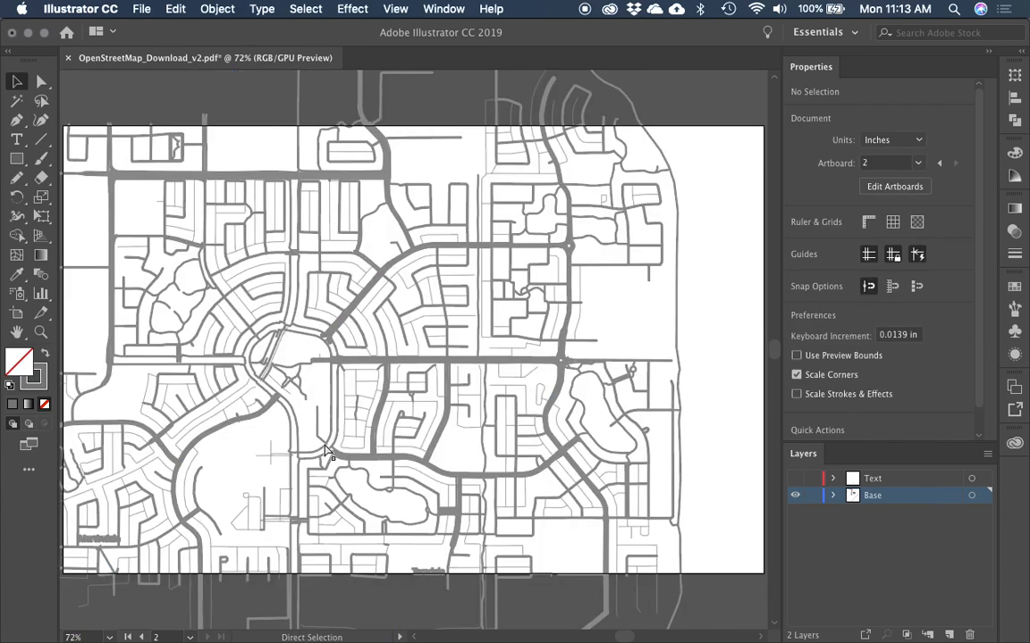
# Step: Delete the thin parallel diagonal lines crossing the circular road at the centre of the network, along with remaining stray paths
pyautogui.press('z')
pyautogui.moveTo(382, 353); pyautogui.dragTo(447, 353)
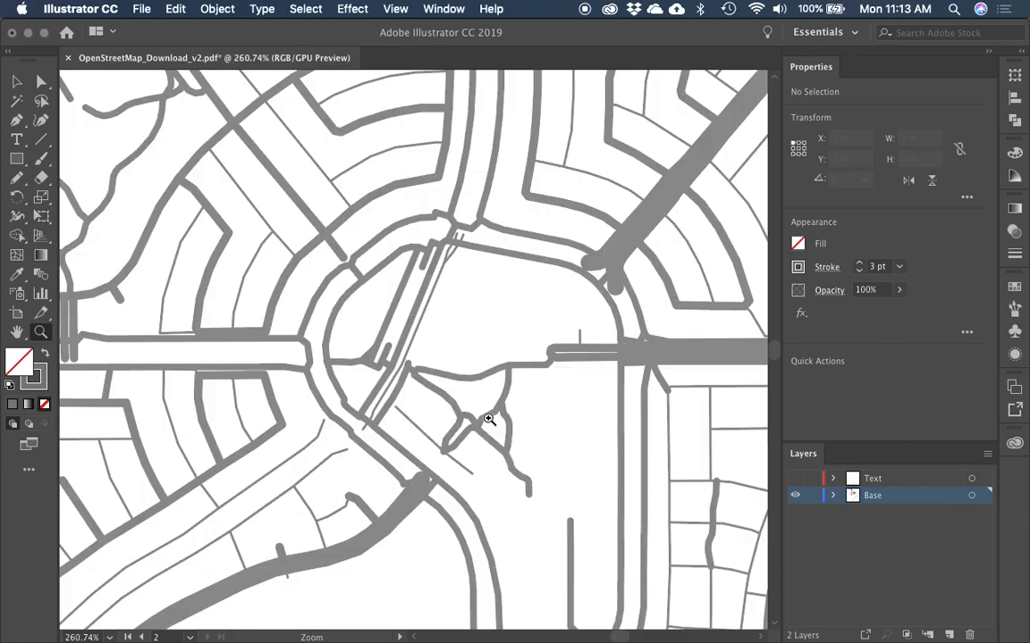
pyautogui.press('v')
pyautogui.click(437, 289)
pyautogui.keyDown('shift'); pyautogui.click(451, 255); pyautogui.keyUp('shift')
pyautogui.keyDown('shift'); pyautogui.click(449, 254); pyautogui.keyUp('shift')
pyautogui.keyDown('shift'); pyautogui.click(419, 427); pyautogui.keyUp('shift')
pyautogui.press('Delete')
pyautogui.press('super+minus')
pyautogui.press('super+minus')
pyautogui.press('super+minus')
pyautogui.press('super+minus')
pyautogui.press('super+minus')
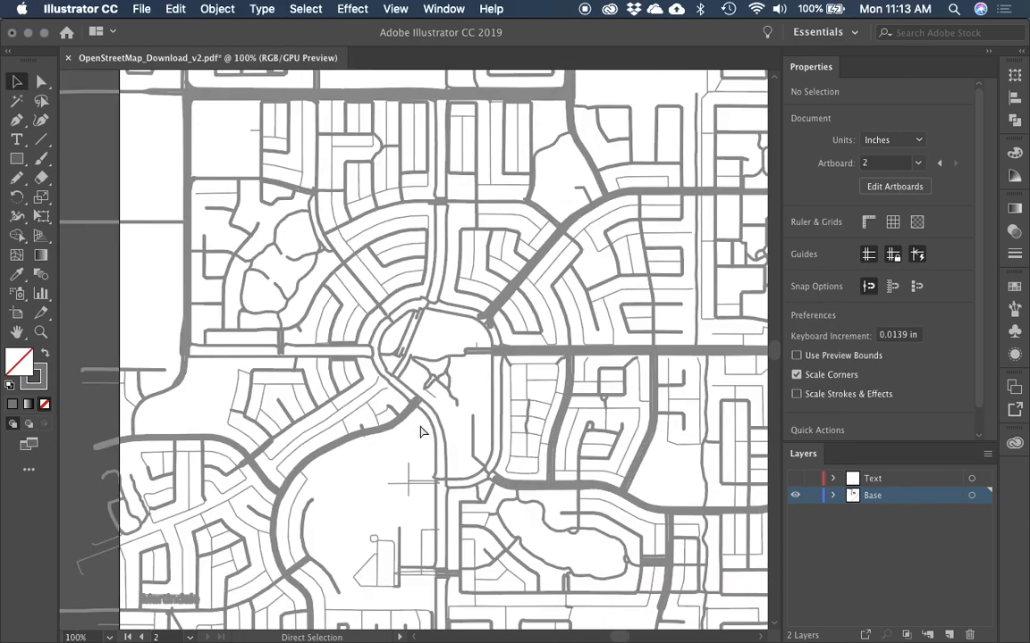
pyautogui.hscroll(2, 421, 427)
pyautogui.scroll(-1, 421, 427)
pyautogui.click(361, 229)
pyautogui.press('Delete')
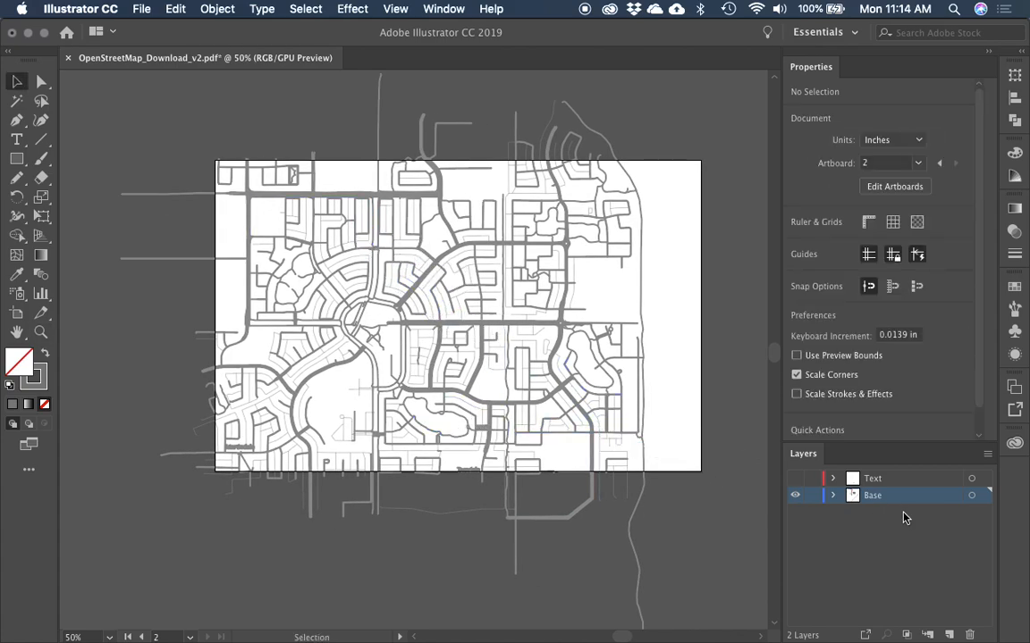
# Step: Create a new layer above Base and name it Roads
pyautogui.press('super+l')
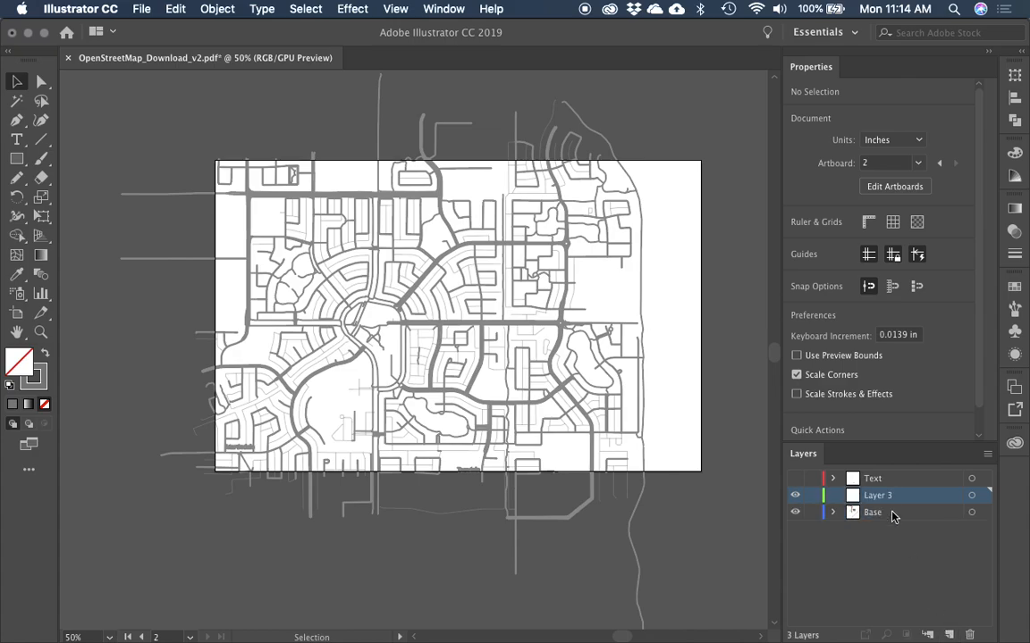
pyautogui.doubleClick(893, 495)
pyautogui.write('Roads')
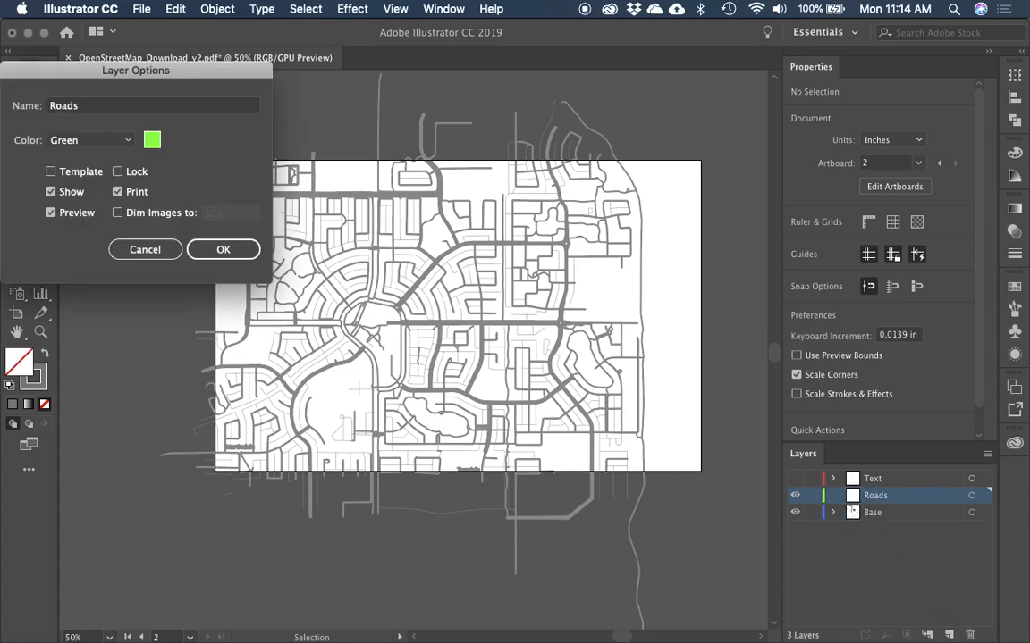
pyautogui.press('Return')
# Step: Select the whole road network on artboard 2 and move it from the Base layer to the Roads layer
pyautogui.press('super+a')
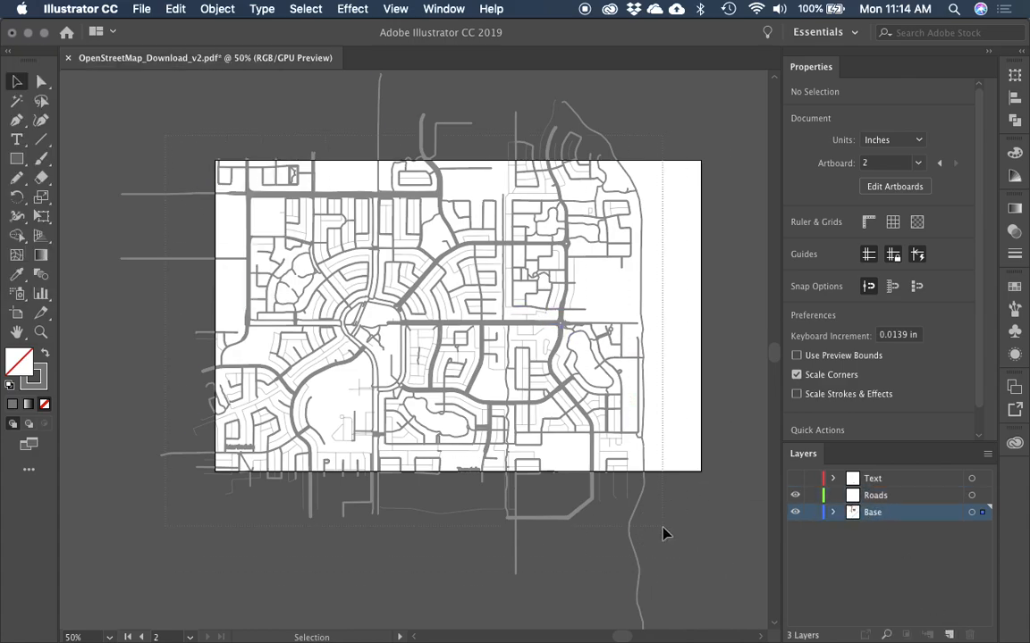
pyautogui.moveTo(983, 517); pyautogui.dragTo(983, 496)
pyautogui.click(555, 416)
# Step: Create a sublayer inside the Roads layer and name it Lanes
pyautogui.click(834, 495)
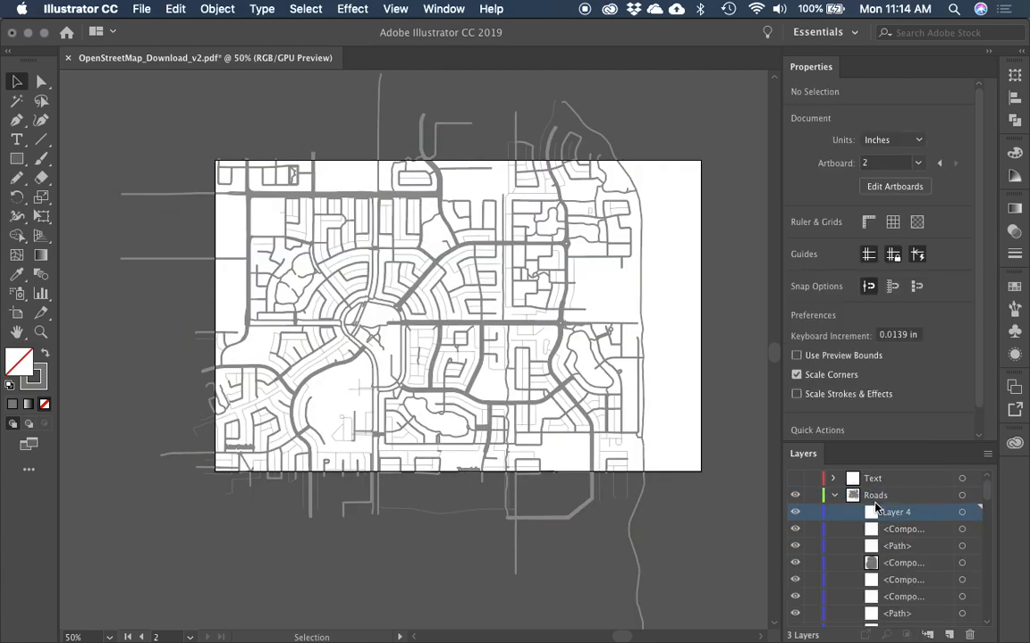
pyautogui.doubleClick(897, 513)
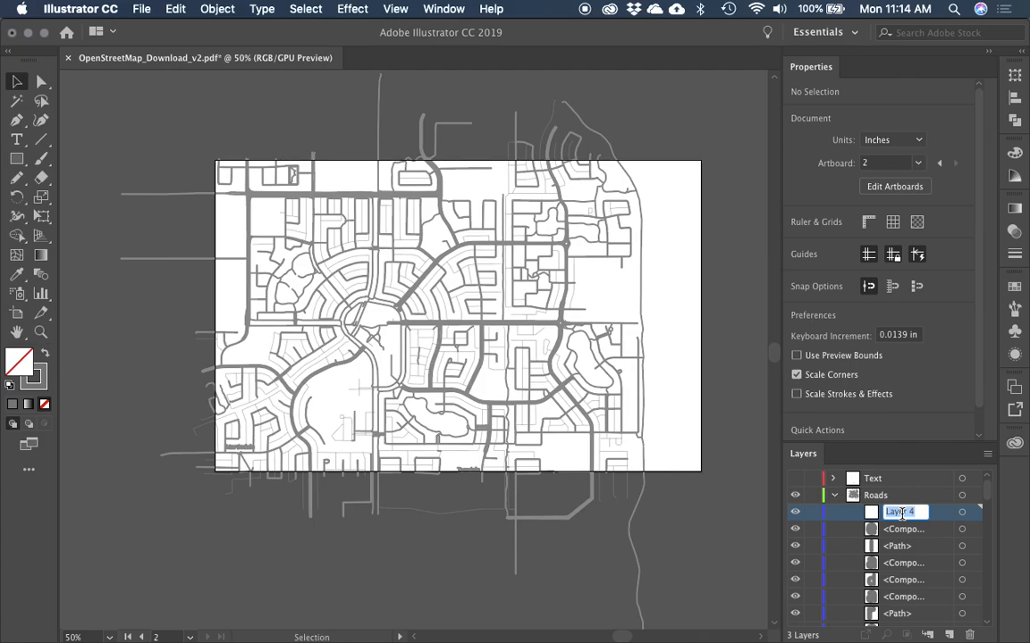
pyautogui.write('Lanees')
pyautogui.press('Return')
pyautogui.doubleClick(929, 513)
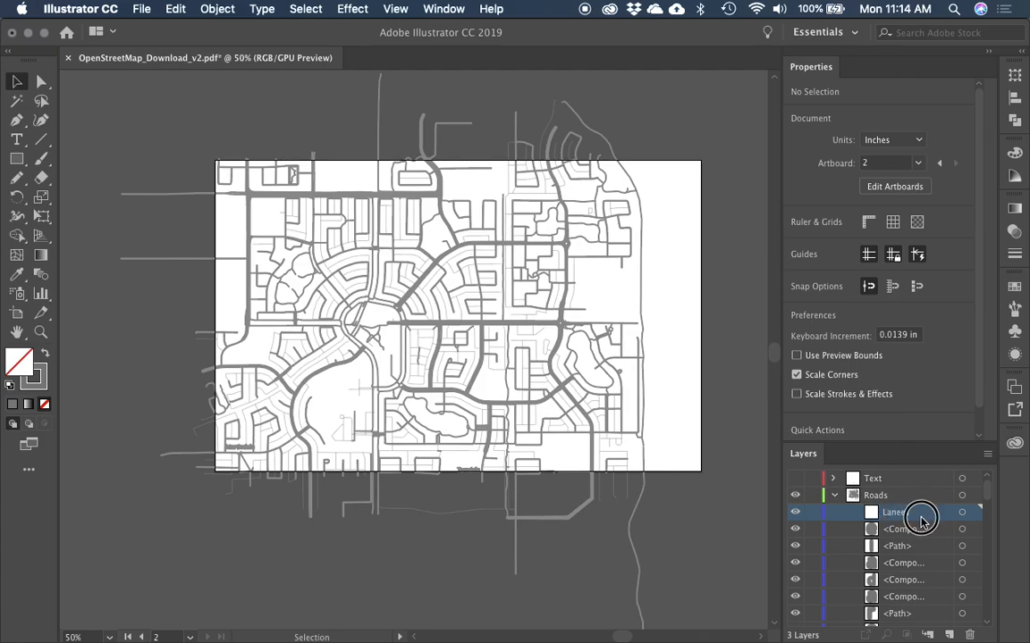
pyautogui.click(153, 106)
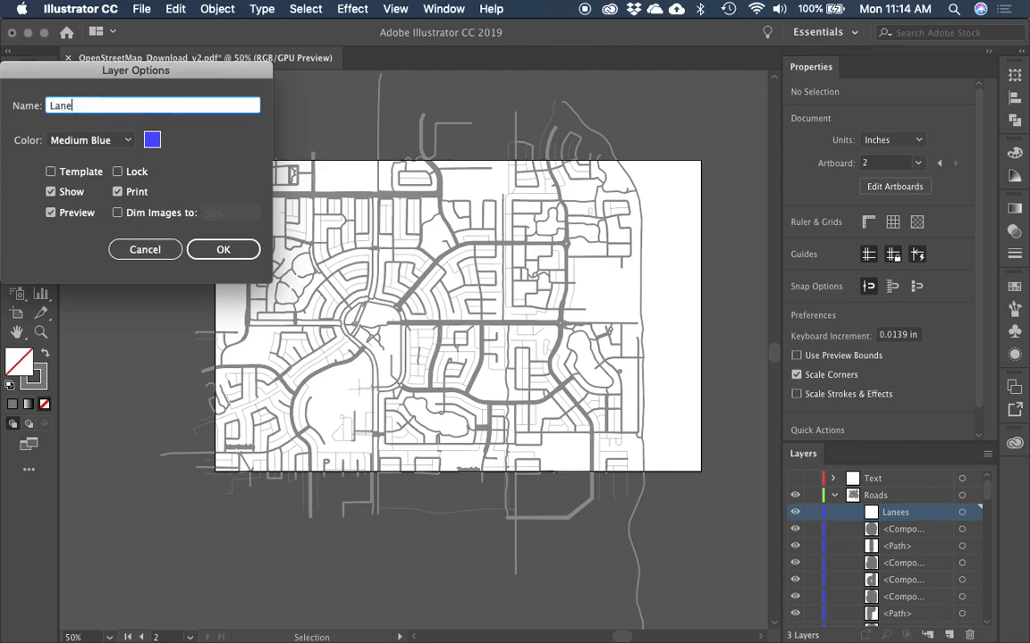
pyautogui.press('Return')
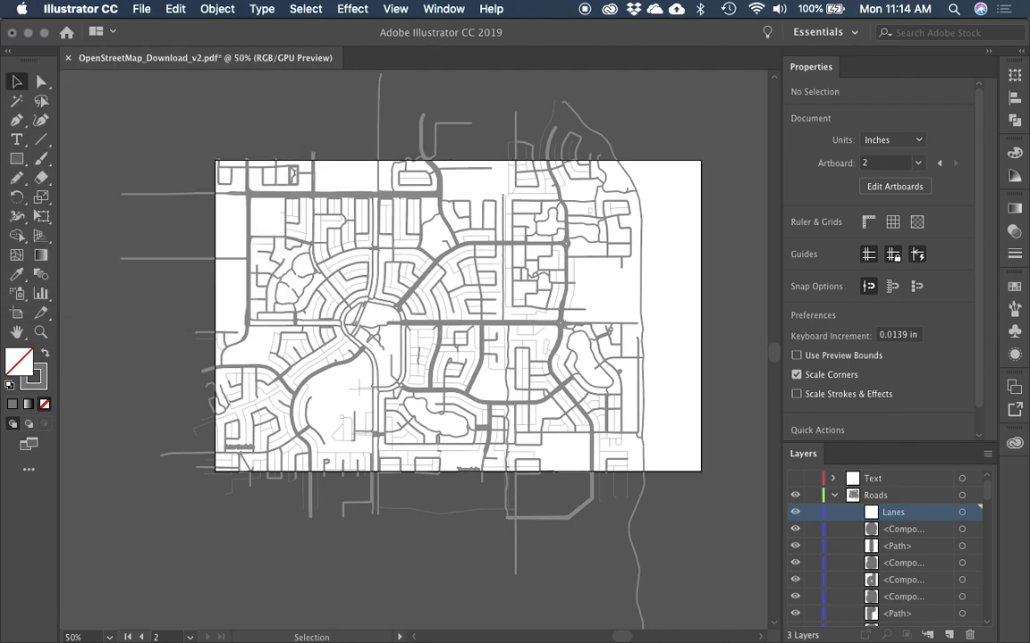
# Step: Select all thin 0.9 pt paths that match one lane and move them into the Lanes sublayer
pyautogui.click(447, 302)
pyautogui.click(309, 9)
pyautogui.click(324, 27)
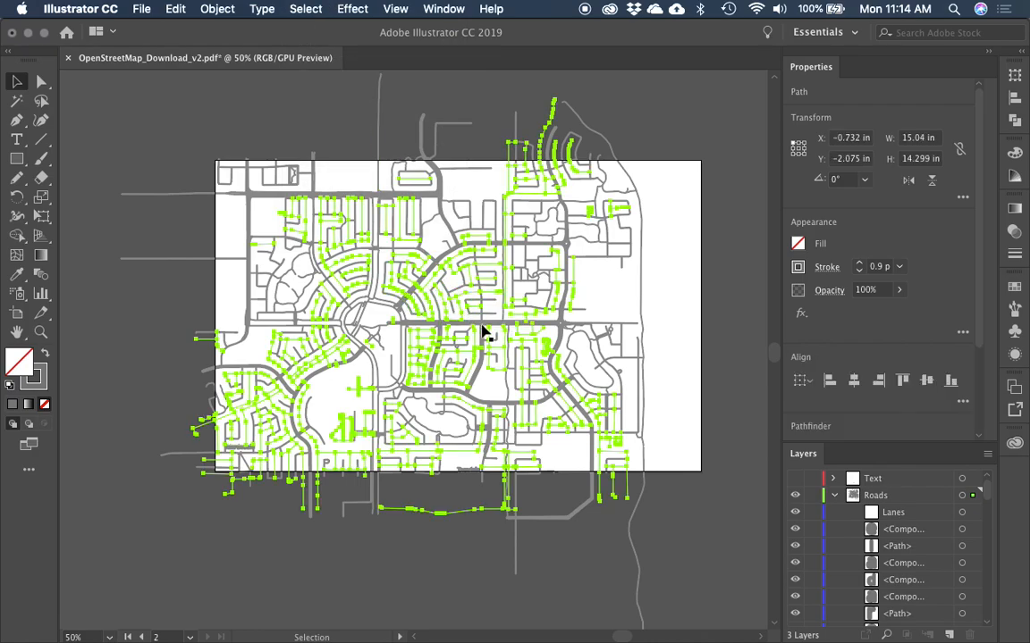
pyautogui.moveTo(971, 504); pyautogui.dragTo(973, 512)
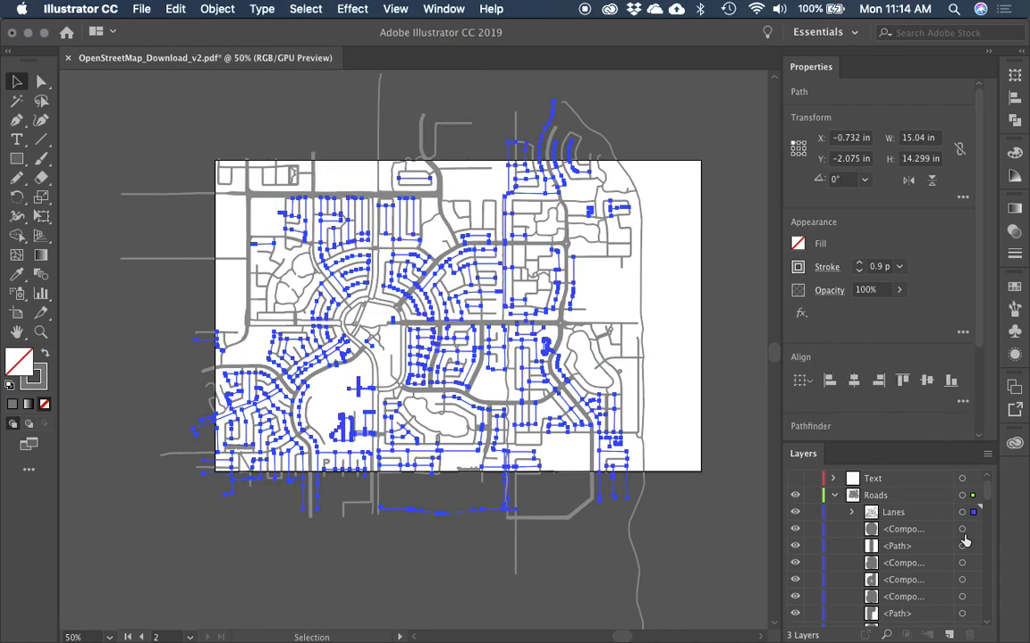
# Step: Create another sublayer inside the Roads layer and name it Local
pyautogui.press('super+l')
pyautogui.doubleClick(897, 512)
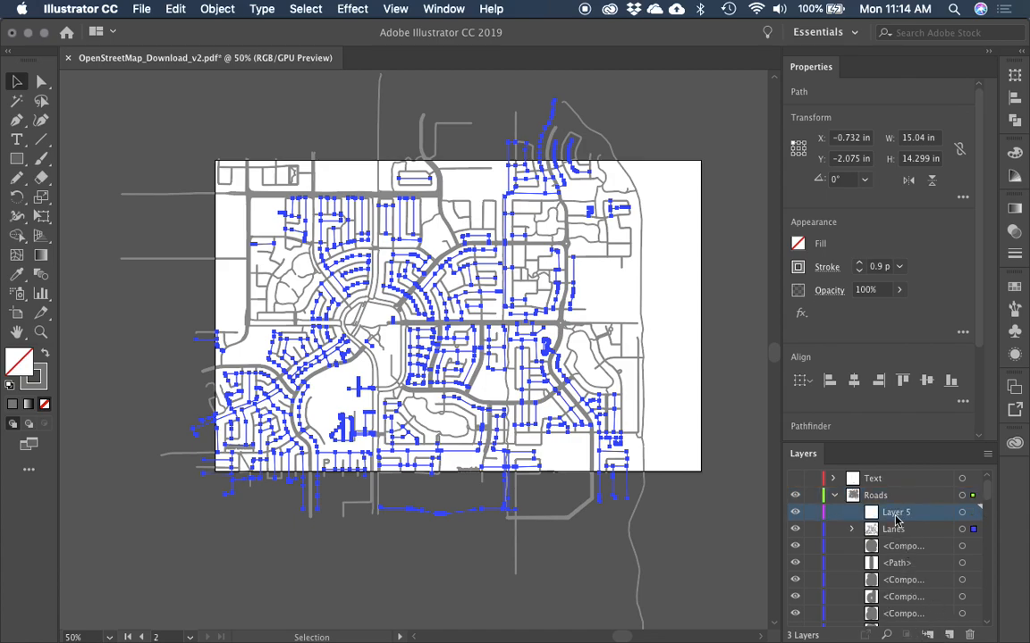
pyautogui.write('Roads')
pyautogui.press('Return')
pyautogui.doubleClick(894, 513)
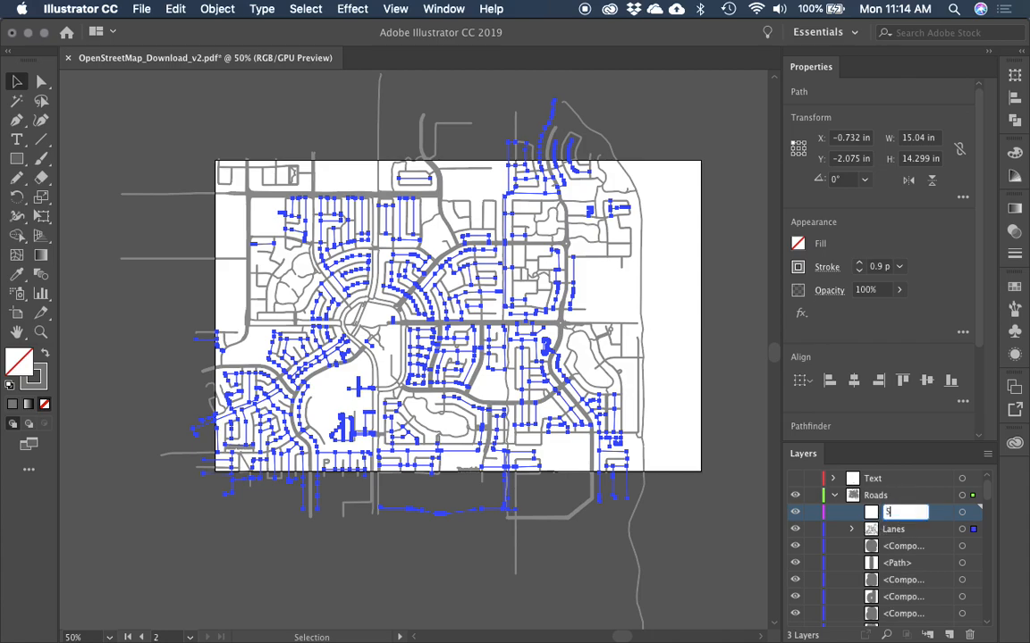
pyautogui.write('Local')
pyautogui.press('Return')
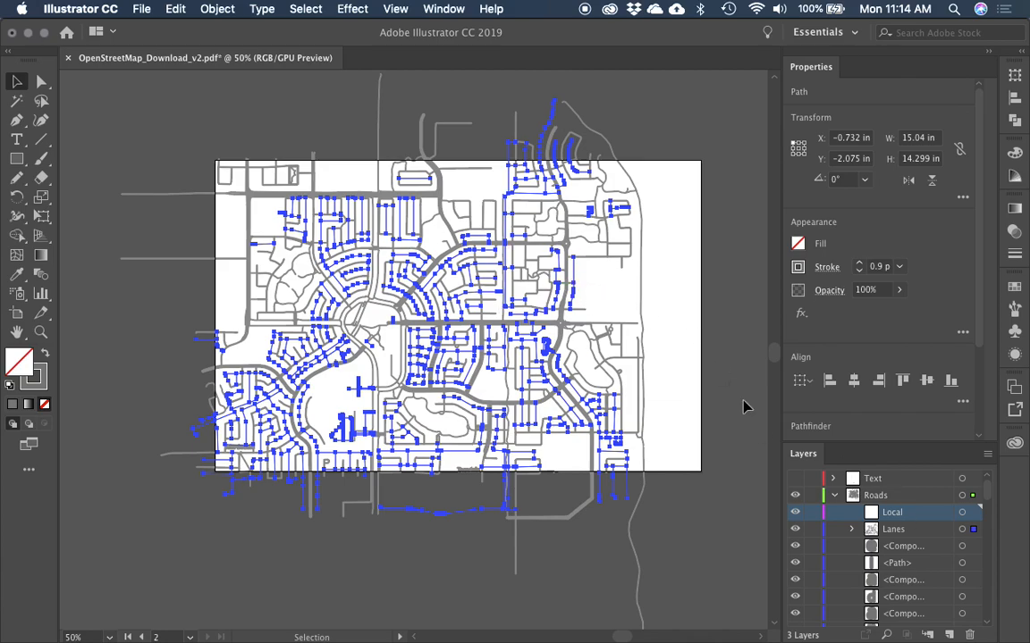
# Step: Hide the Lanes sublayer and move all matching 3.8 pt road paths into the Local sublayer
pyautogui.click(794, 529)
pyautogui.click(521, 306)
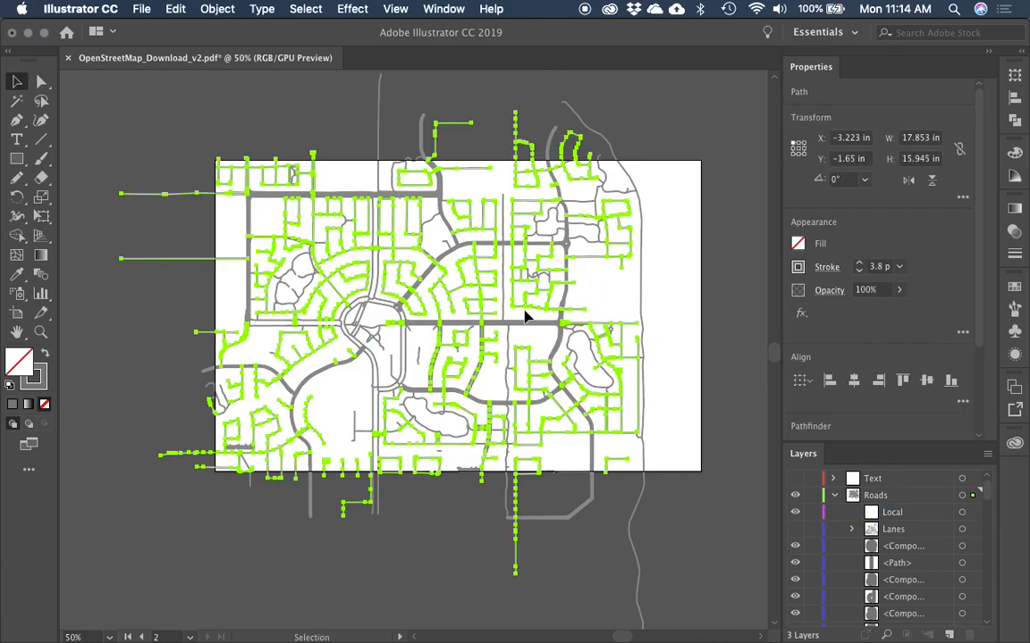
pyautogui.moveTo(979, 508); pyautogui.dragTo(964, 512)
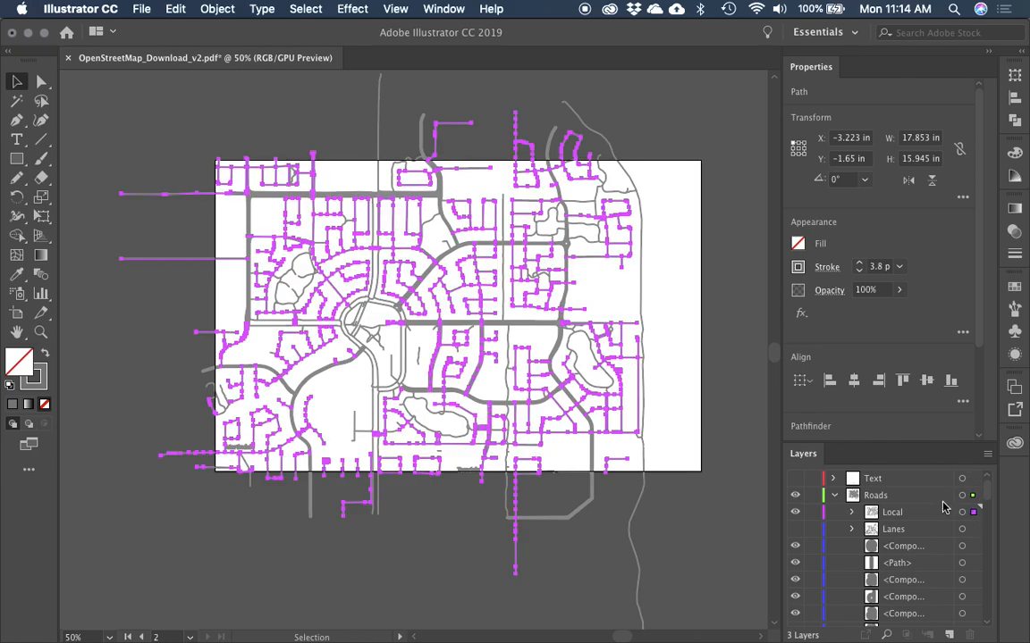
# Step: Hide the Local sublayer and create a new sublayer inside the Roads layer named Collectors
pyautogui.click(794, 514)
pyautogui.click(874, 497)
pyautogui.click(928, 634)
pyautogui.doubleClick(891, 513)
pyautogui.write('Collectors')
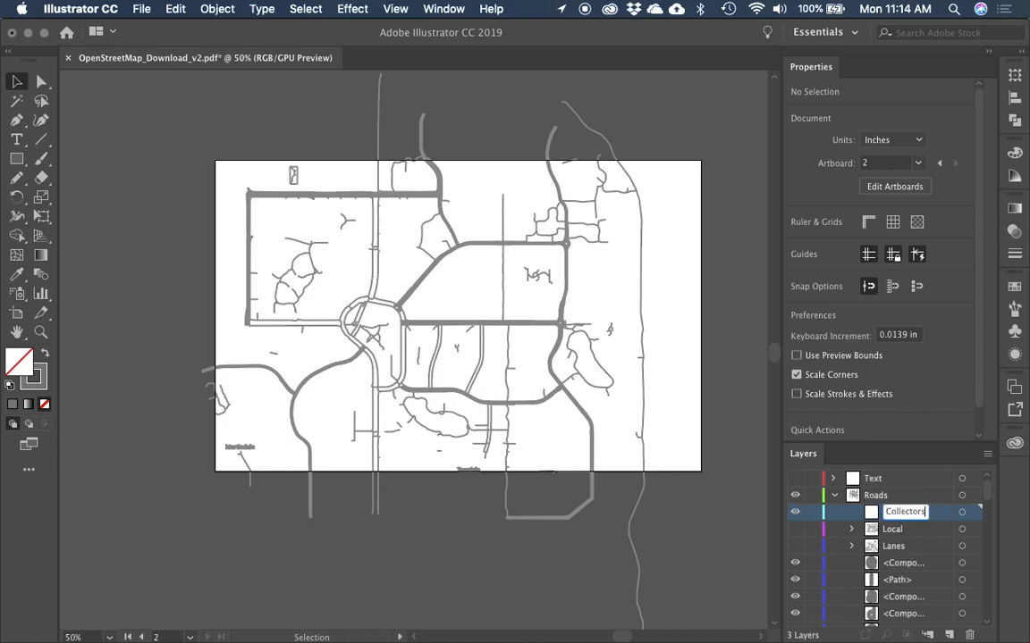
pyautogui.press('Return')
# Step: Move all road paths matching the thick 7.8 pt central road into the Collectors sublayer and hide that sublayer
pyautogui.click(495, 321)
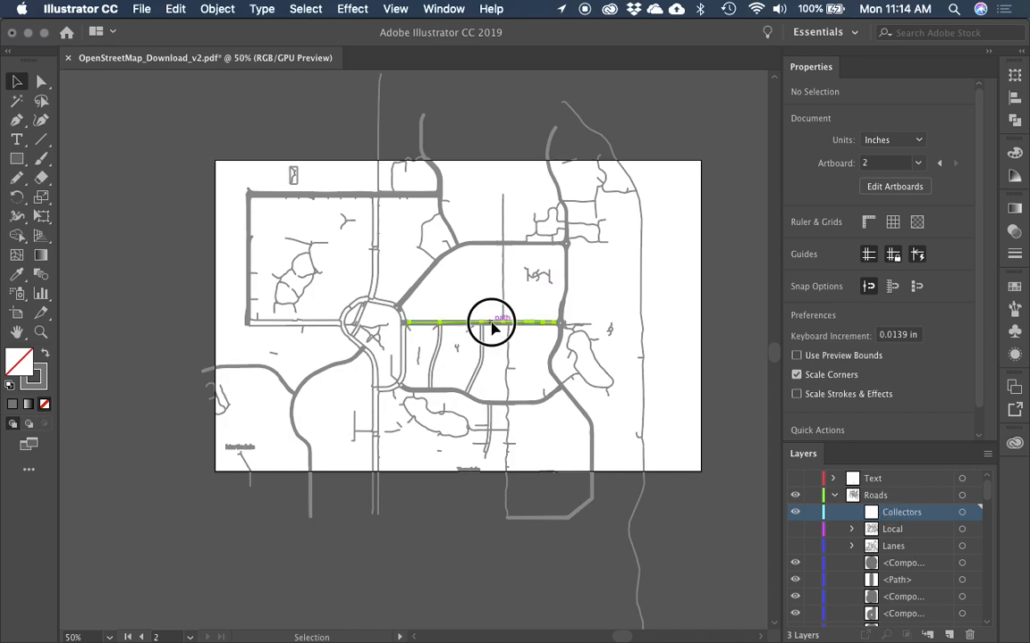
pyautogui.press('super+6')
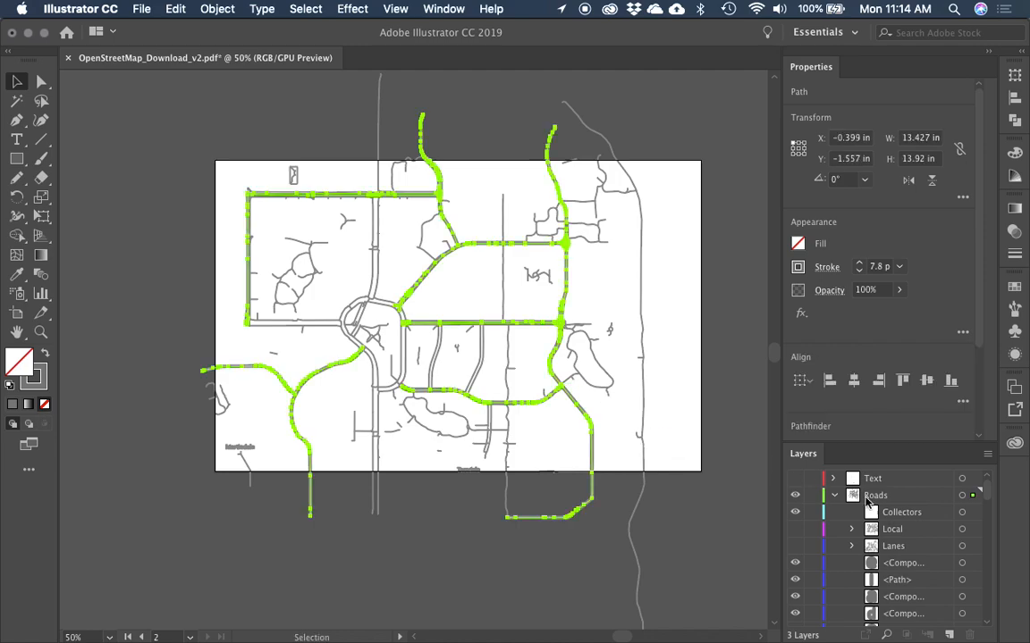
pyautogui.moveTo(972, 495); pyautogui.dragTo(972, 524)
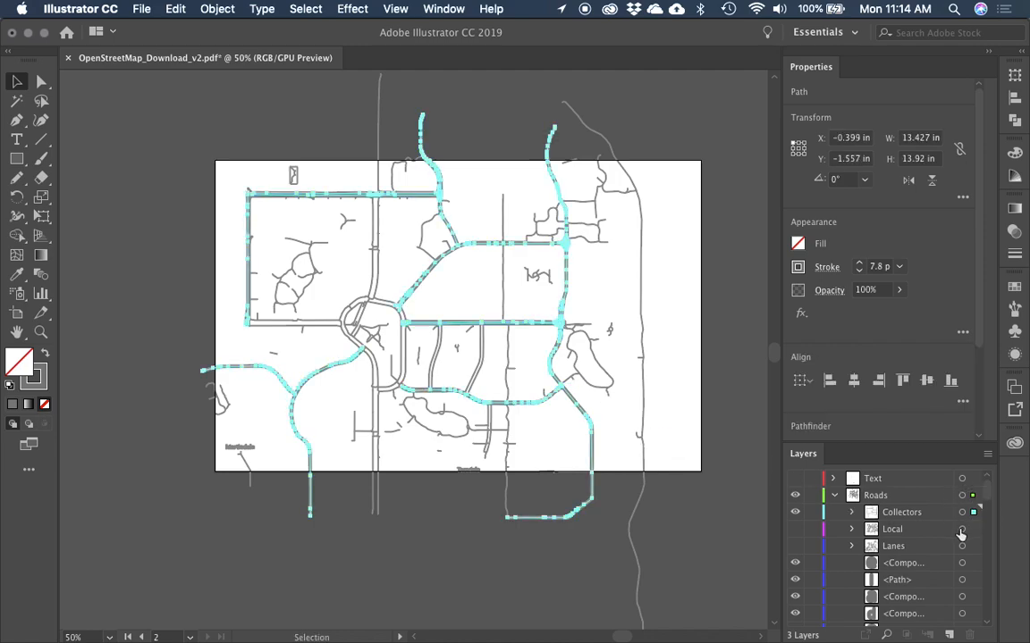
pyautogui.click(717, 459)
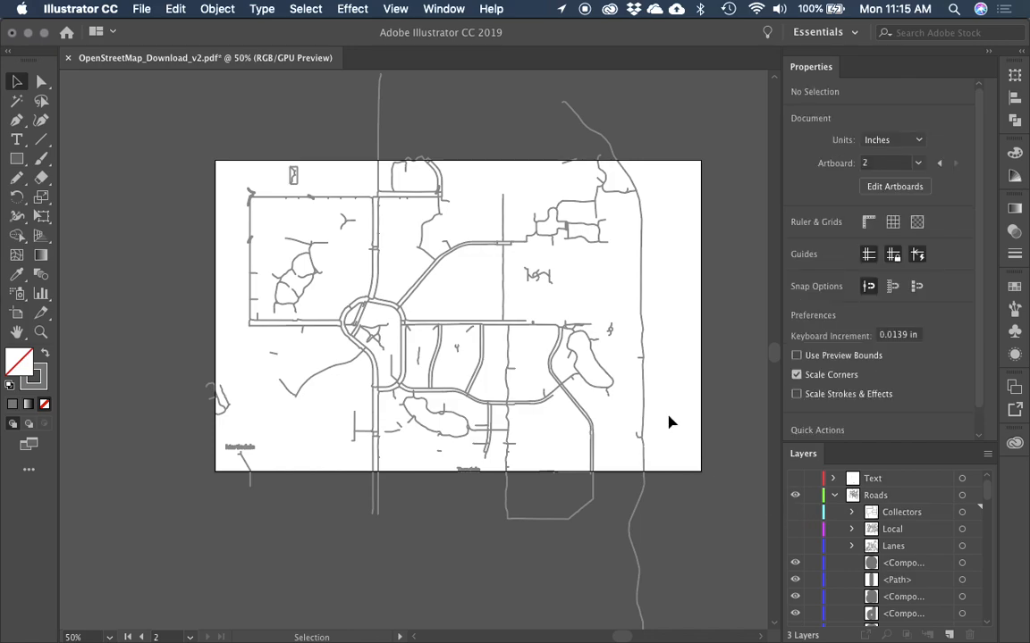
pyautogui.press('z')
pyautogui.moveTo(256, 257); pyautogui.dragTo(573, 519)
pyautogui.press('v')
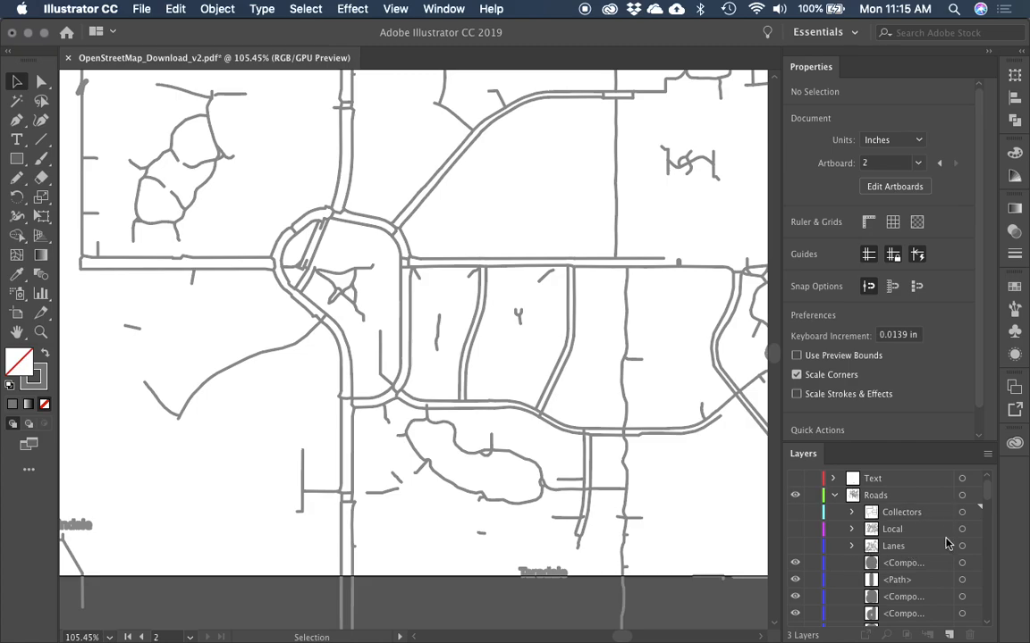
pyautogui.press('super+minus')
pyautogui.press('super+minus')
pyautogui.press('super+minus')
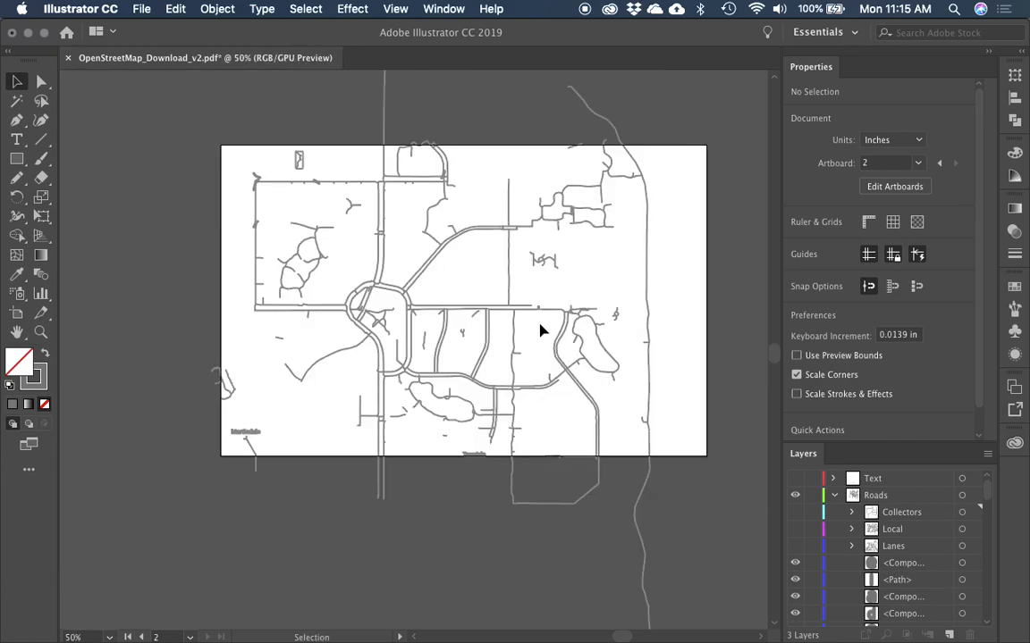
# Step: Create another sublayer inside the Roads layer and name it Other
pyautogui.click(878, 495)
pyautogui.click(927, 634)
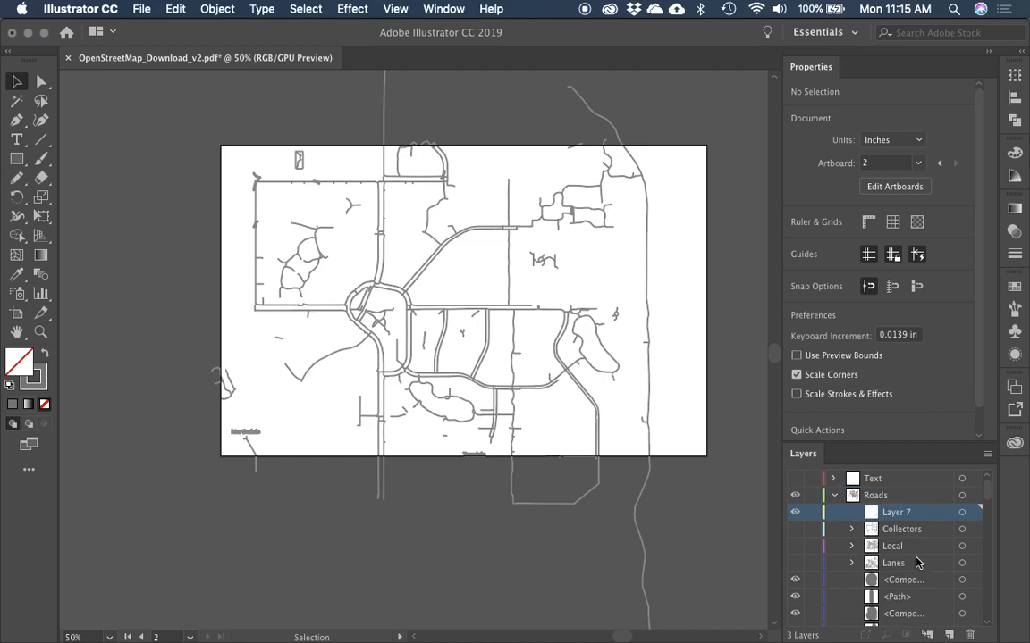
pyautogui.doubleClick(894, 516)
pyautogui.write('Other')
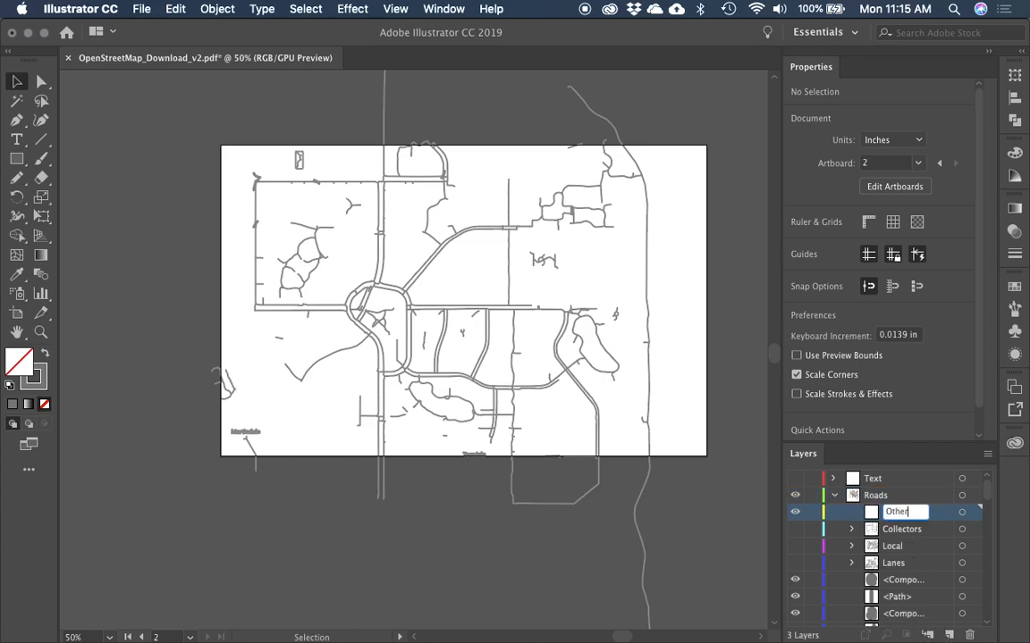
pyautogui.press('Return')
# Step: Create a top-level layer named Other and move all remaining visible road paths into it
pyautogui.moveTo(167, 97); pyautogui.dragTo(597, 463)
pyautogui.moveTo(509, 399); pyautogui.dragTo(581, 418)
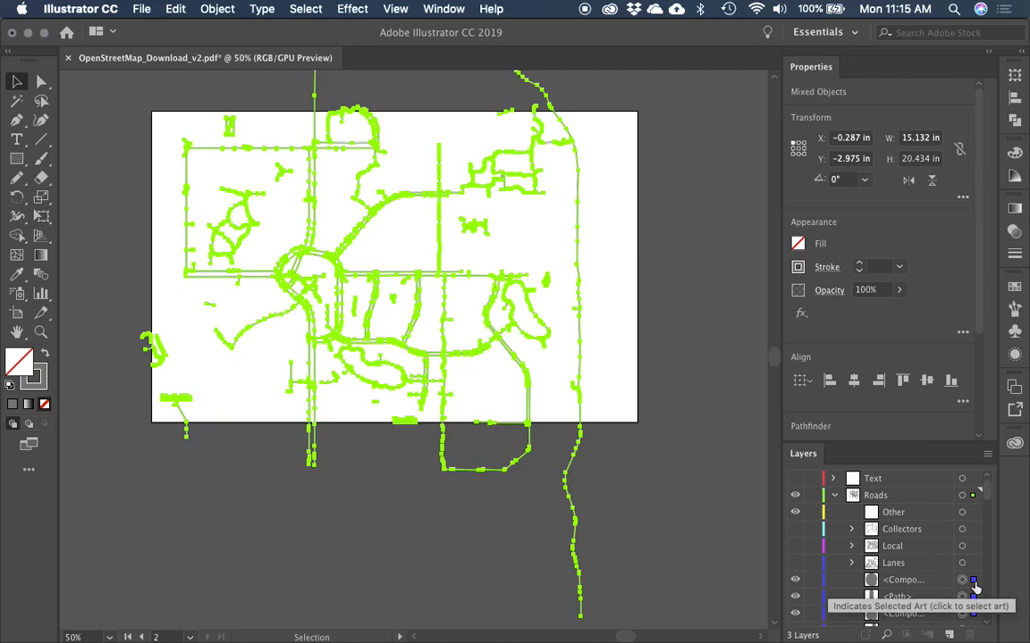
pyautogui.click(835, 497)
pyautogui.click(949, 635)
pyautogui.doubleClick(878, 495)
pyautogui.write('0')
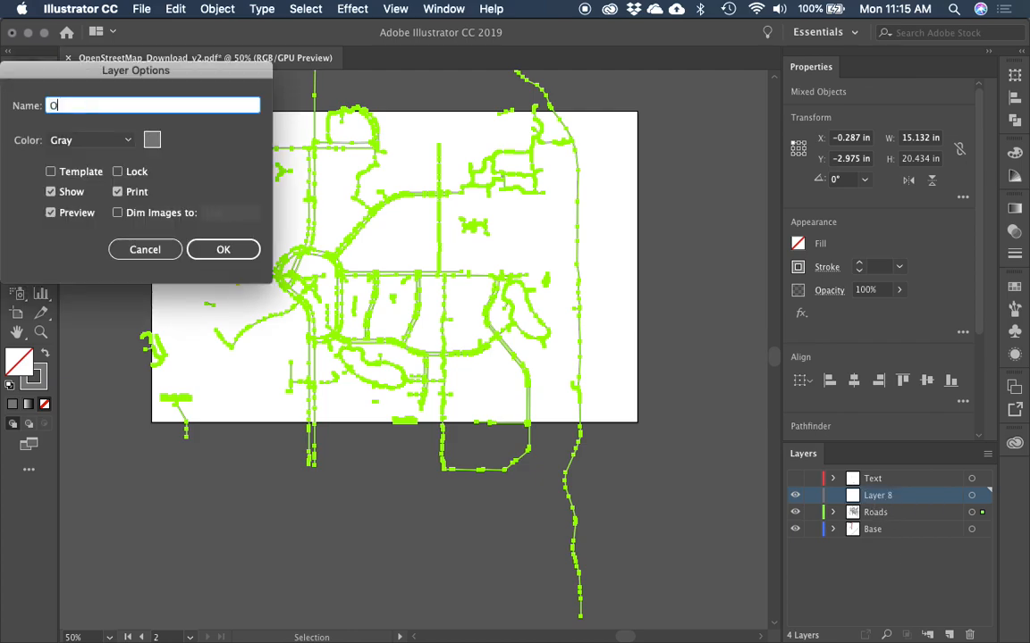
pyautogui.press('Return')
pyautogui.moveTo(983, 512); pyautogui.dragTo(983, 497)
# Step: Delete the empty Other sublayer and nest the filled Other layer inside the Roads layer above Collectors
pyautogui.click(833, 513)
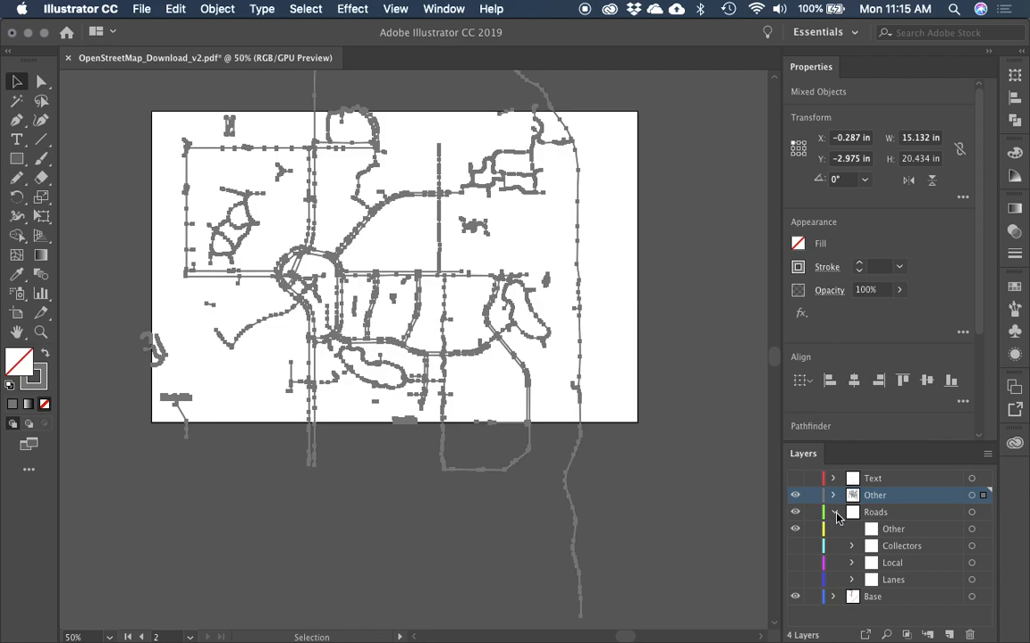
pyautogui.click(865, 536)
pyautogui.moveTo(865, 536)
pyautogui.mouseDown()
pyautogui.moveTo(853, 497)
pyautogui.moveTo(856, 520)
pyautogui.mouseUp()
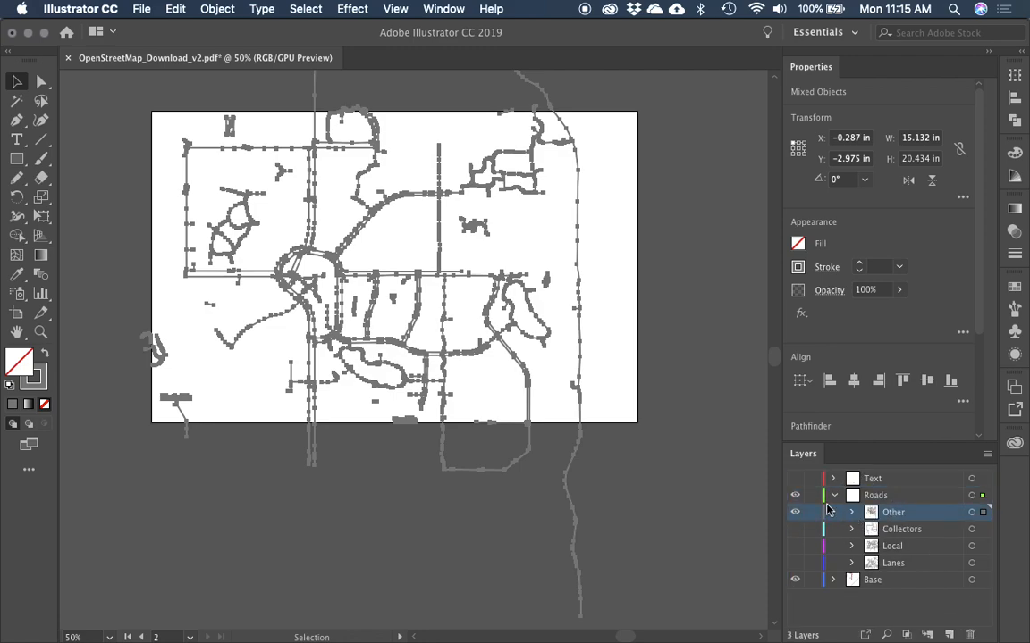
# Step: Show the Collectors, Local and Lanes sublayers again and toggle the Other sublayer's visibility to compare its paths
pyautogui.click(722, 487)
pyautogui.moveTo(798, 556); pyautogui.dragTo(798, 564)
pyautogui.click(796, 513)
pyautogui.click(796, 513)
pyautogui.click(796, 513)
pyautogui.click(796, 513)
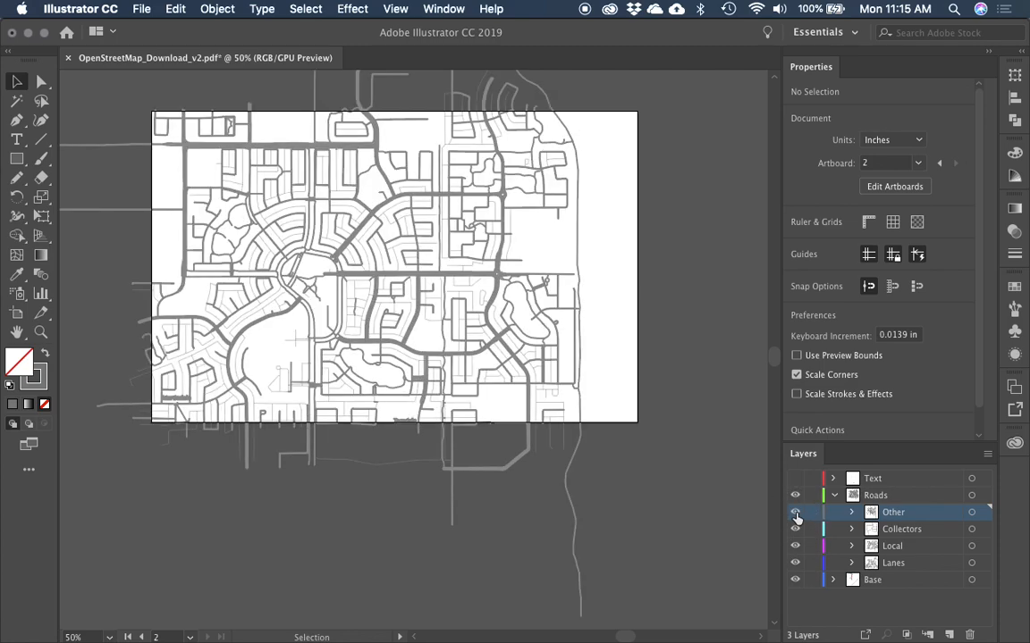
pyautogui.click(796, 513)
pyautogui.click(796, 513)
pyautogui.click(796, 513)
pyautogui.click(796, 513)
pyautogui.click(796, 513)
pyautogui.click(796, 513)
# Step: Examine the combined road network up close to identify what kind of paths the Other sublayer holds
pyautogui.click(471, 379)
pyautogui.press('z')
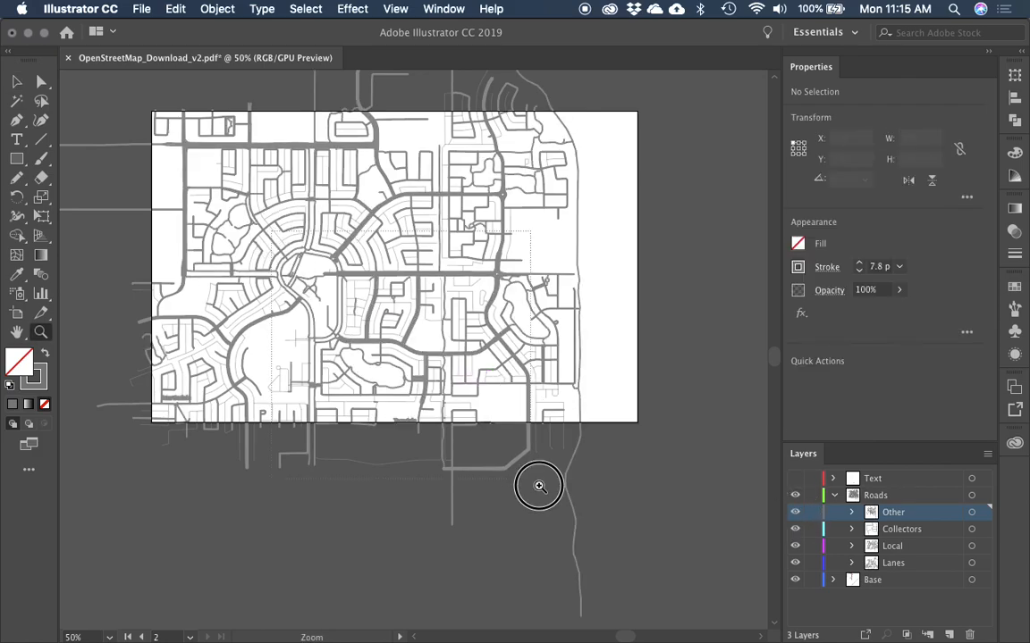
pyautogui.moveTo(272, 231); pyautogui.dragTo(539, 487)
pyautogui.press('v')
pyautogui.press('space')
pyautogui.moveTo(419, 396); pyautogui.dragTo(463, 375)
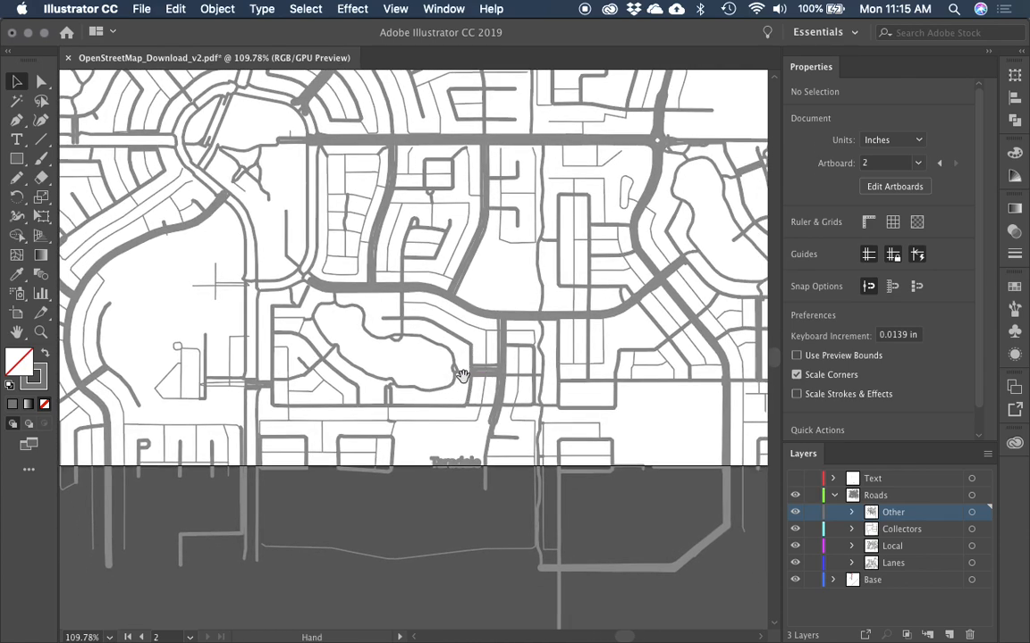
pyautogui.press('super+minus')
pyautogui.press('super+minus')
pyautogui.press('super+minus')
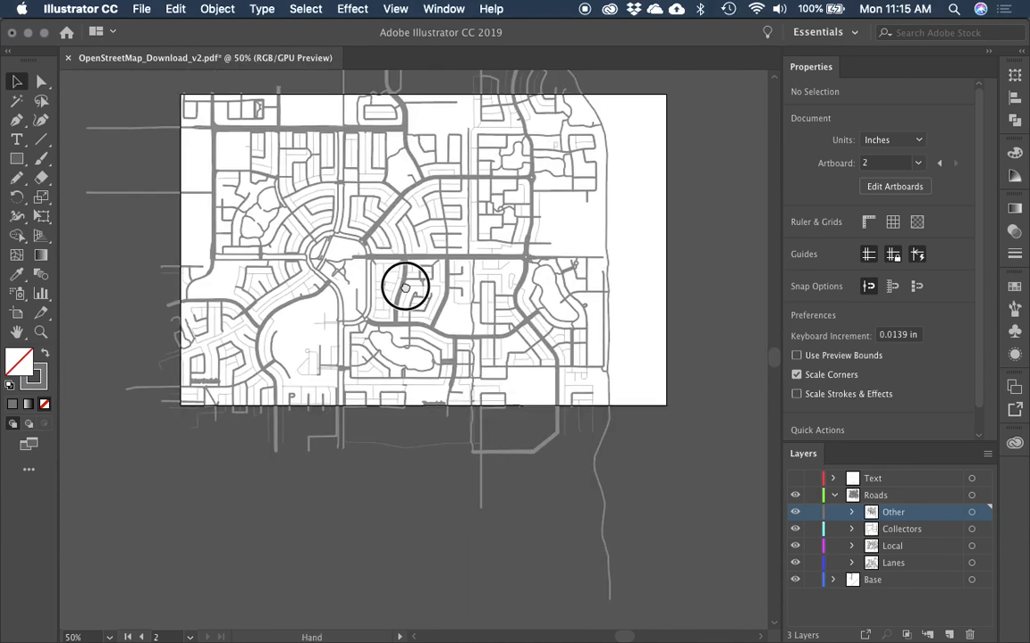
pyautogui.moveTo(404, 288); pyautogui.dragTo(426, 336)
pyautogui.press('z')
pyautogui.moveTo(342, 273); pyautogui.dragTo(605, 492)
pyautogui.press('v')
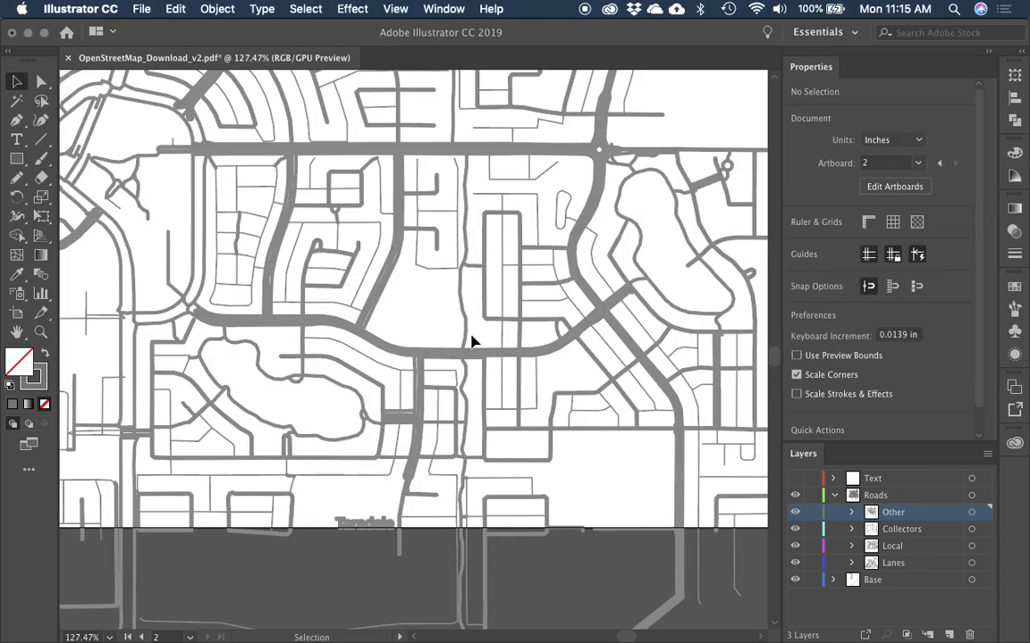
pyautogui.press('space')
pyautogui.moveTo(327, 332); pyautogui.dragTo(455, 409)
pyautogui.press('space')
pyautogui.moveTo(307, 292); pyautogui.dragTo(435, 438)
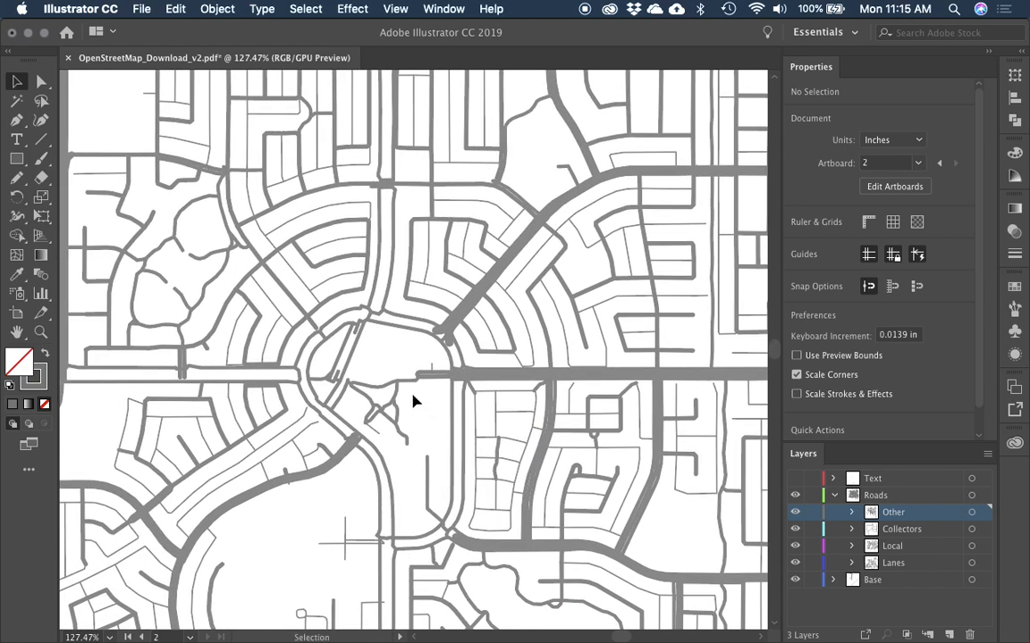
pyautogui.scroll(-3, 537, 420)
pyautogui.hscroll(5, 537, 420)
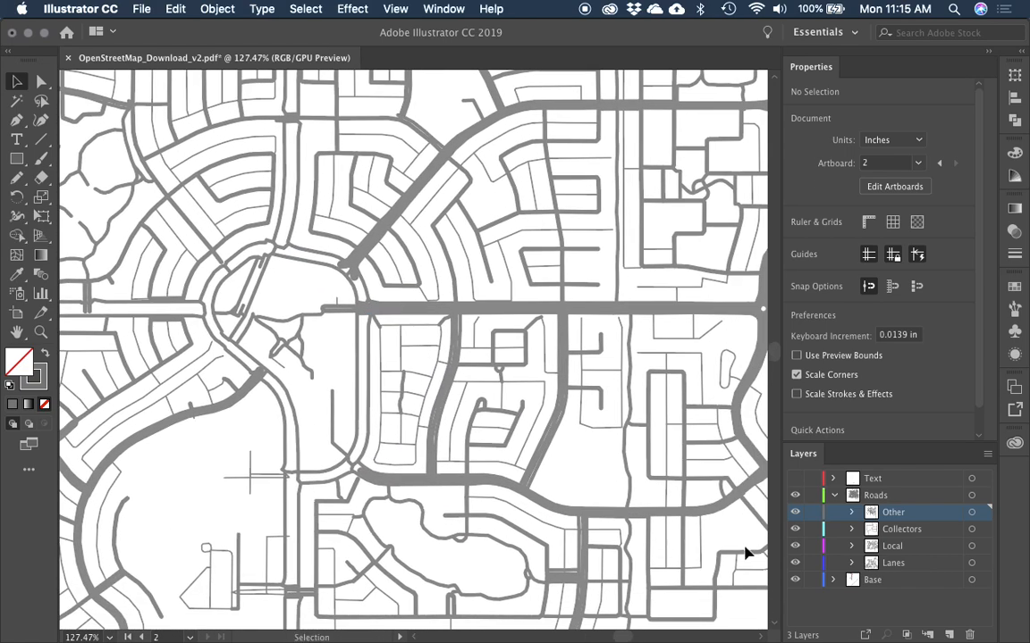
# Step: Rename the Other sublayer as Sidewalks and hide it
pyautogui.doubleClick(913, 515)
pyautogui.write('Sidewalks')
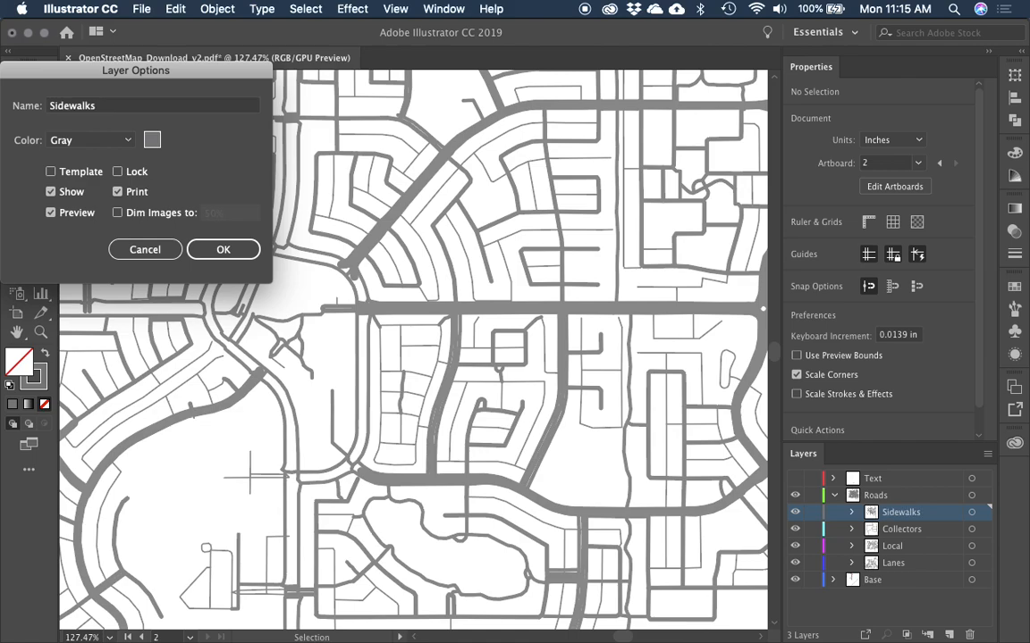
pyautogui.press('Return')
pyautogui.click(796, 514)
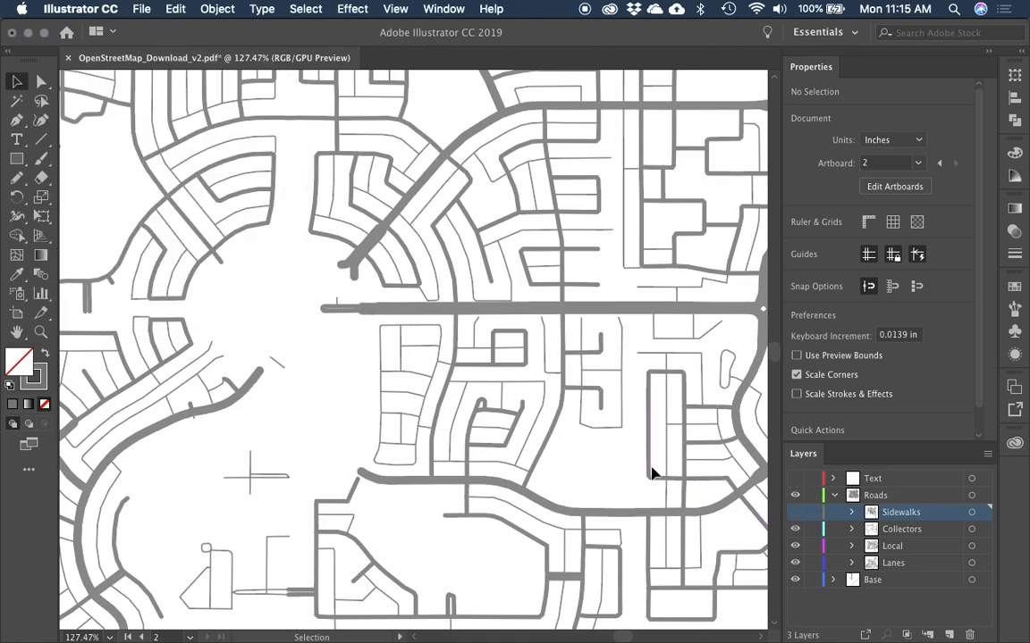
# Step: Try selecting the yellow major roads on artboard 1 that share the same 7.6 pt stroke
pyautogui.scroll(-6, 571, 436)
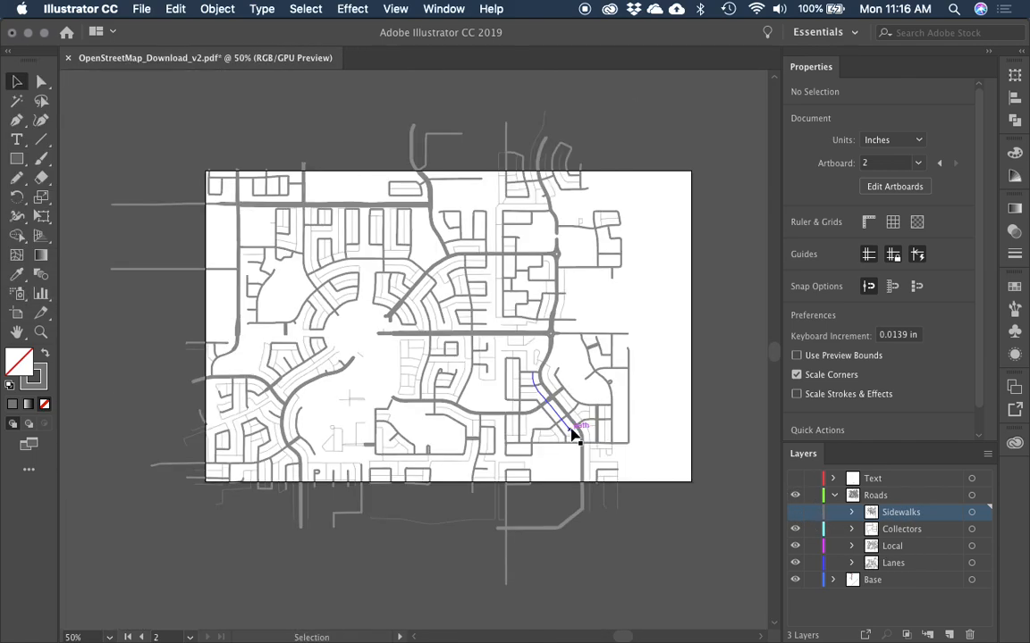
pyautogui.moveTo(367, 277); pyautogui.dragTo(321, 259)
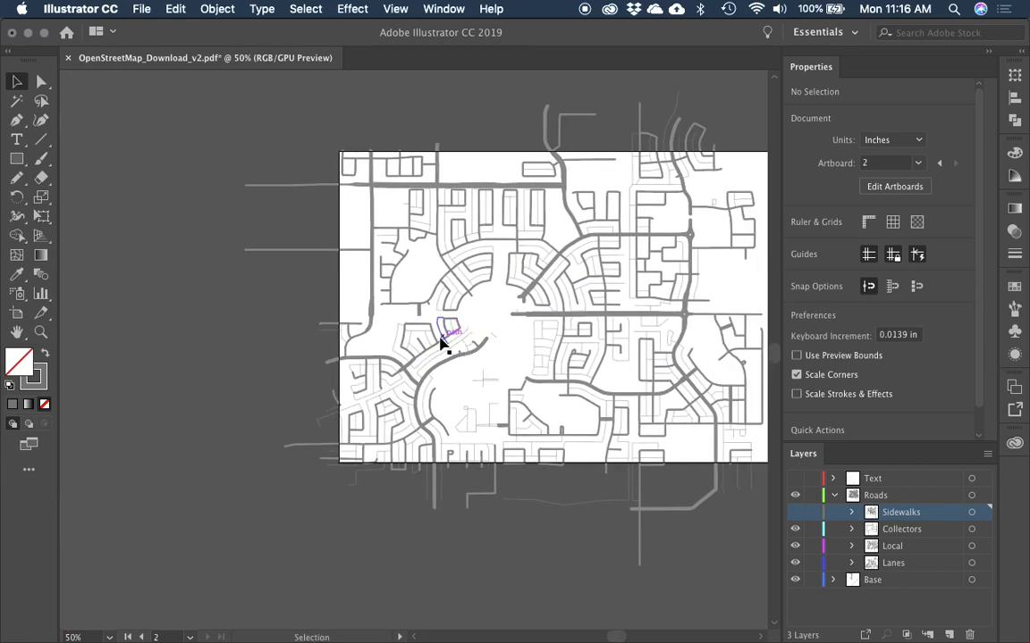
pyautogui.moveTo(176, 253); pyautogui.dragTo(487, 296)
pyautogui.moveTo(148, 319); pyautogui.dragTo(534, 232)
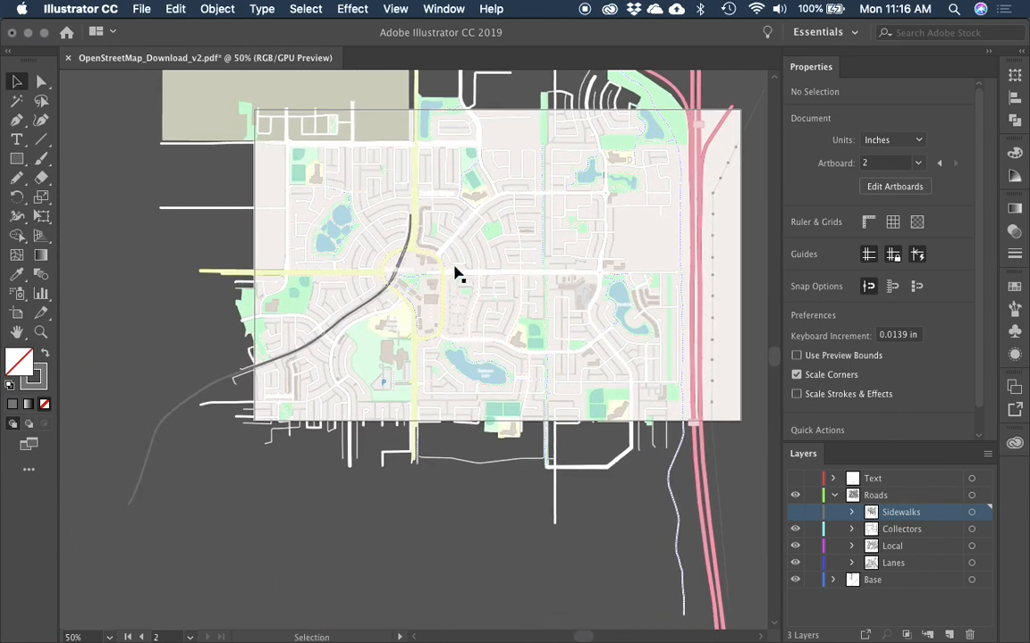
pyautogui.moveTo(311, 207); pyautogui.dragTo(544, 474)
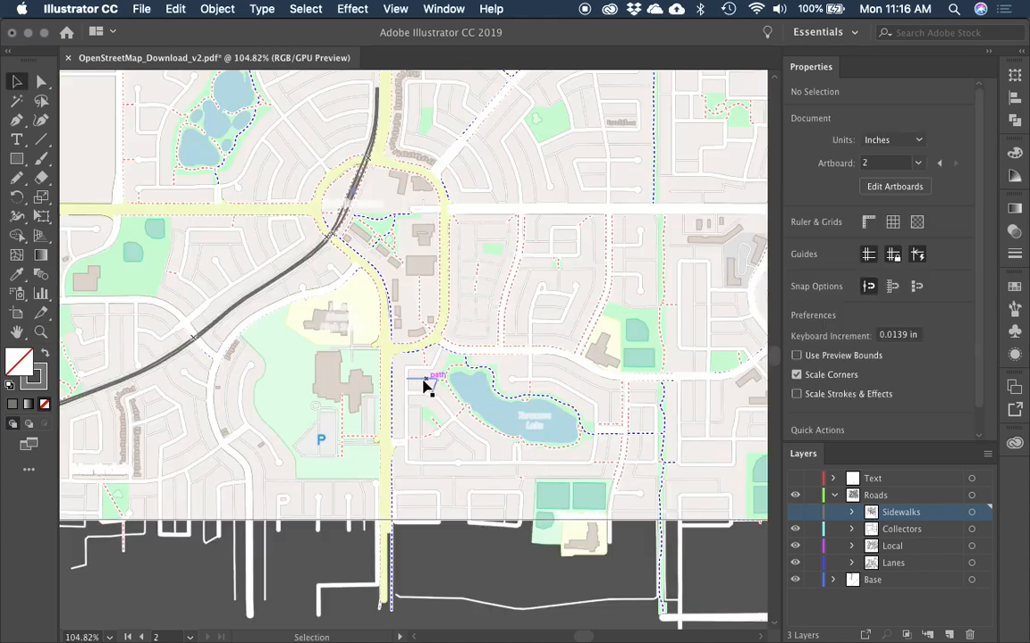
pyautogui.click(385, 380)
pyautogui.click(399, 392)
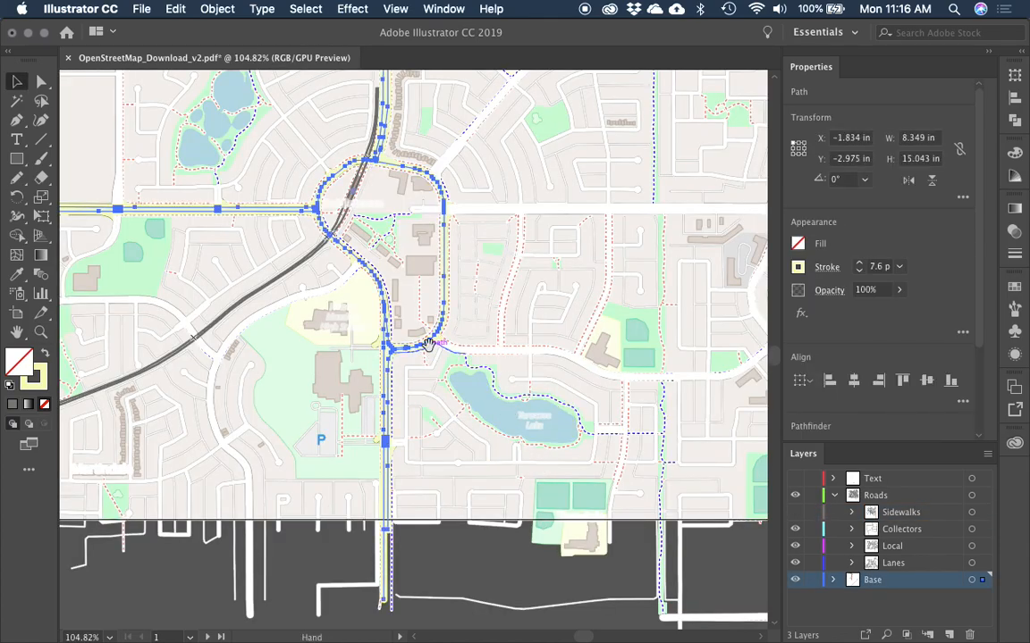
pyautogui.click(297, 579)
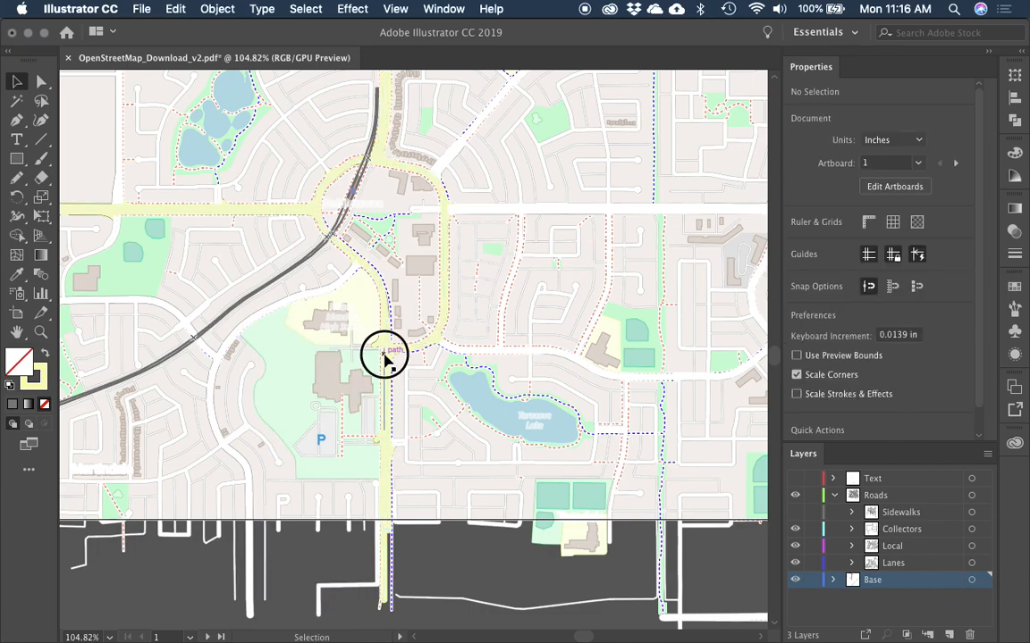
# Step: Select all yellow major-road paths on artboard 1 by matching stroke and place them in position among artboard 2's grey roads
pyautogui.click(383, 362)
pyautogui.click(299, 9)
pyautogui.moveTo(357, 170)
pyautogui.click(577, 262)
pyautogui.moveTo(579, 271); pyautogui.dragTo(258, 253)
pyautogui.moveTo(715, 295); pyautogui.dragTo(162, 344)
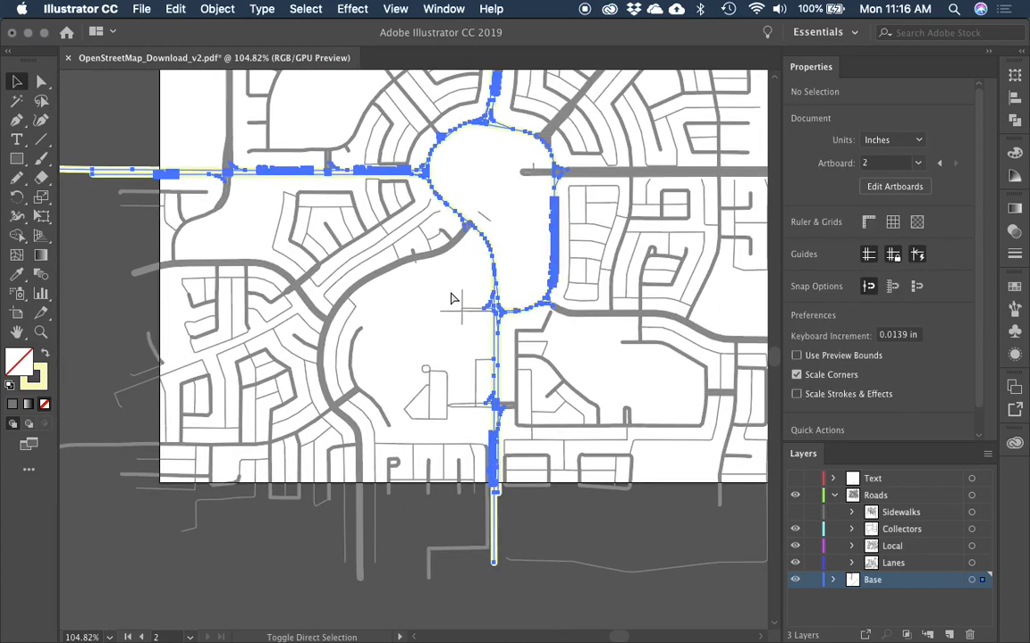
# Step: Recolor the selected yellow roads' strokes grey by sampling the curved collector road with the Eyedropper, and deselect them
pyautogui.press('x')
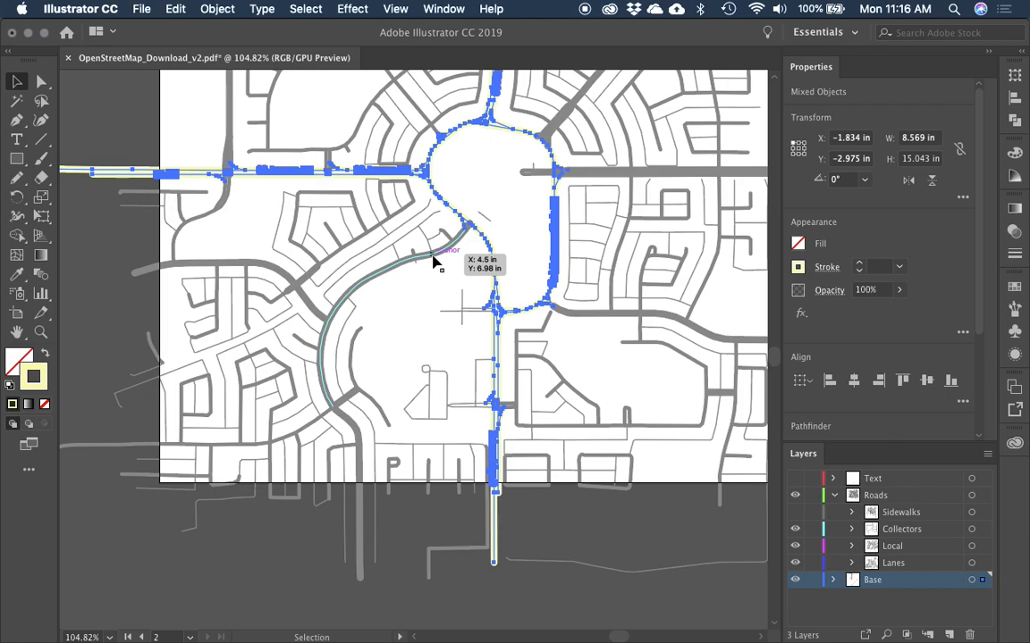
pyautogui.press('i')
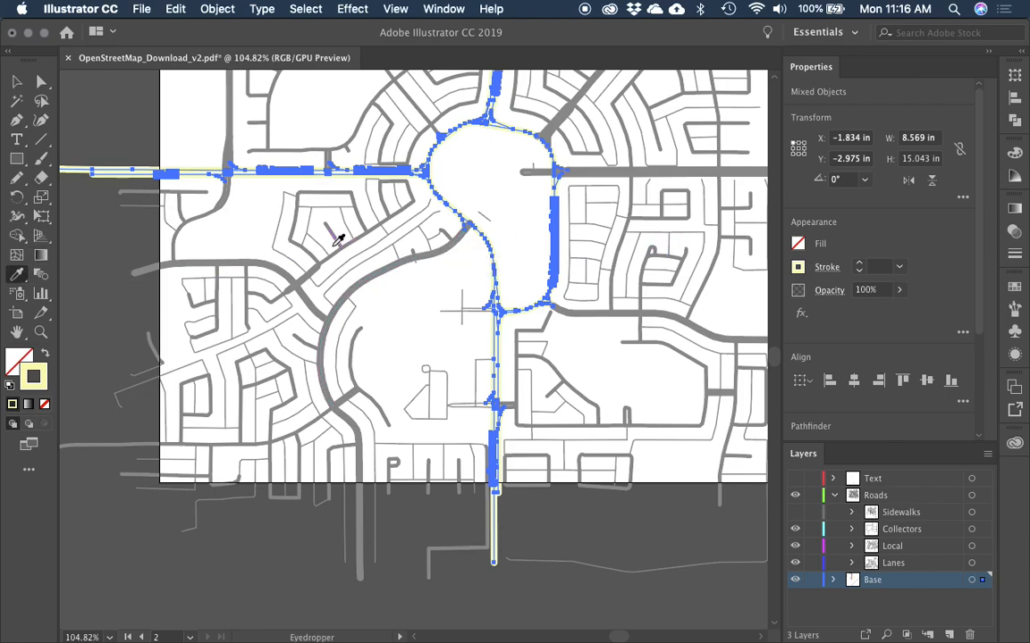
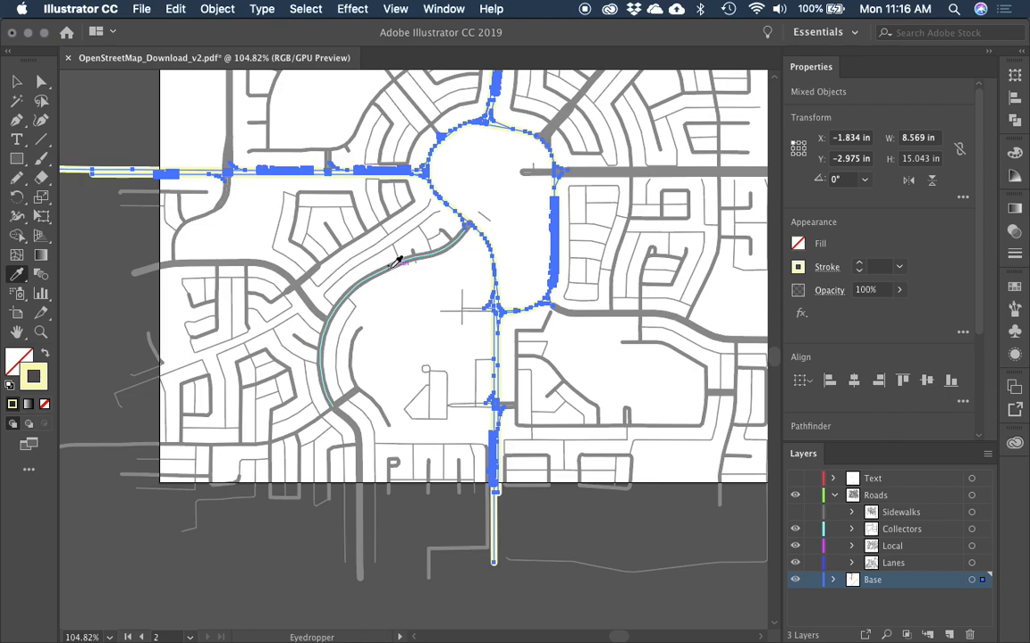
pyautogui.click(395, 264)
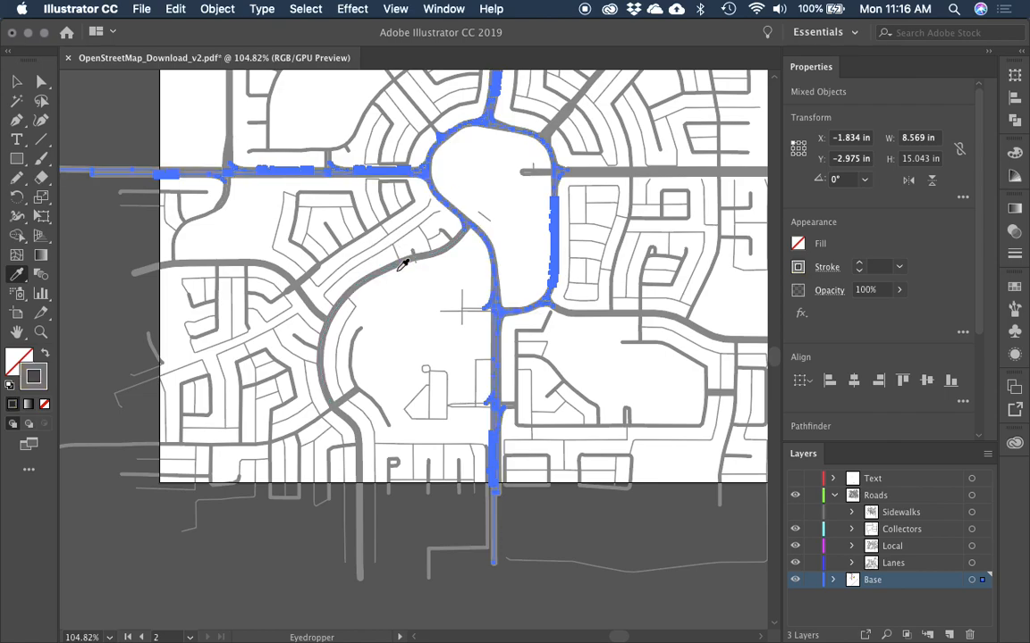
pyautogui.press('v')
pyautogui.press('super+shift+a')
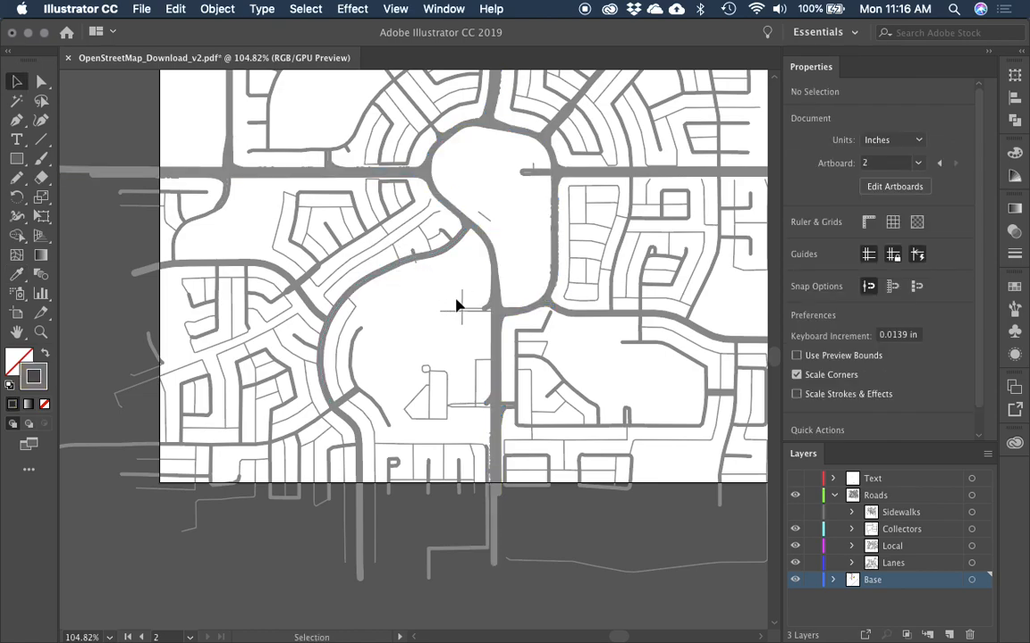
pyautogui.press('super+1')
pyautogui.press('super+minus')
pyautogui.press('super+minus')
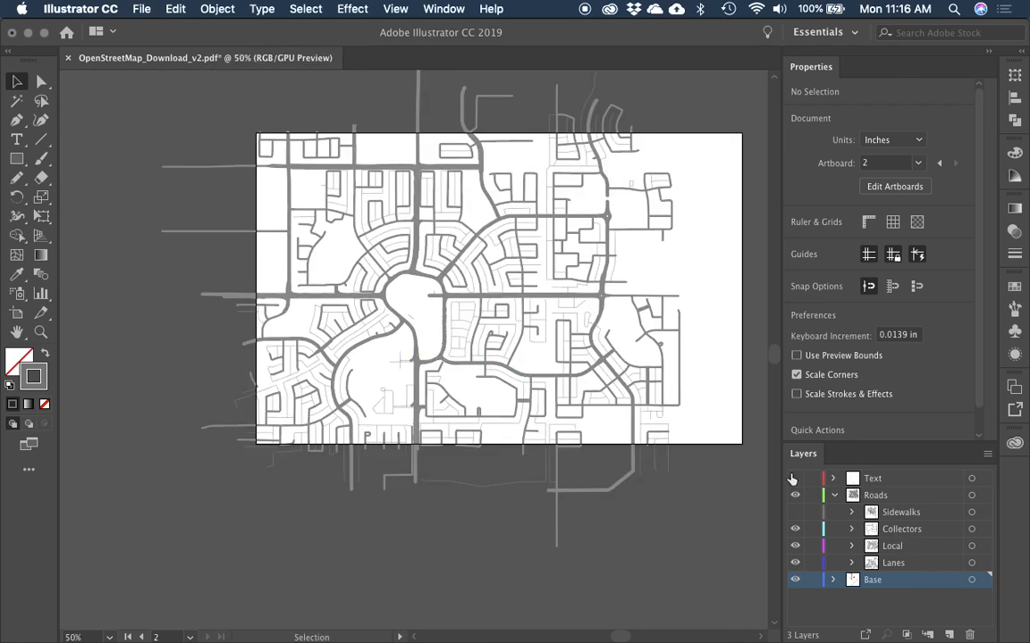
# Step: Lock the existing road sublayers, and add an Arterials layer at the start of Roads with Sidewalks moved below Lanes
pyautogui.moveTo(812, 545); pyautogui.dragTo(816, 511)
pyautogui.click(948, 633)
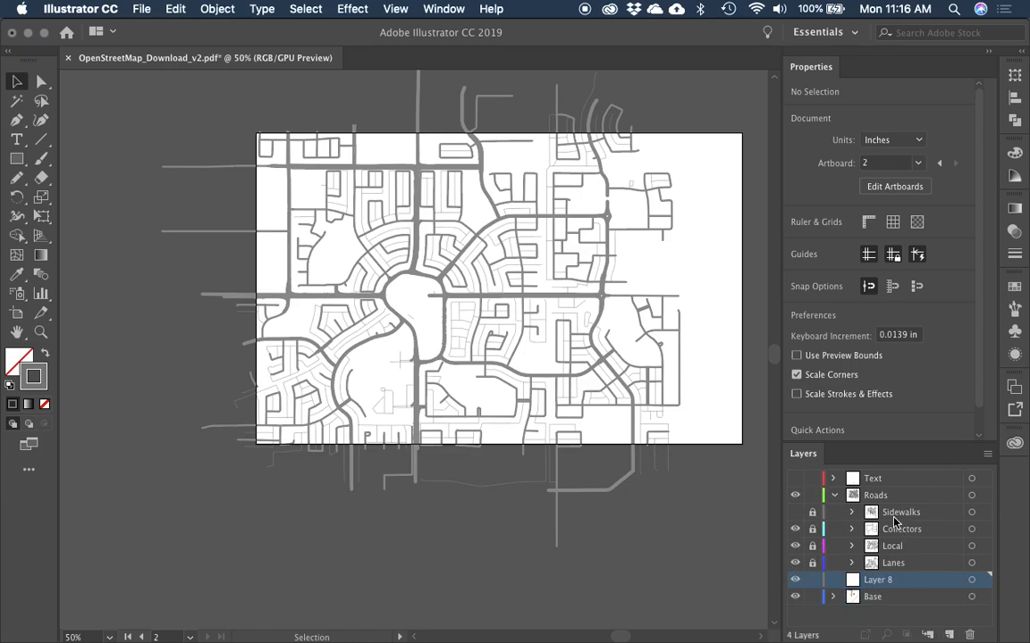
pyautogui.doubleClick(887, 580)
pyautogui.write('zs')
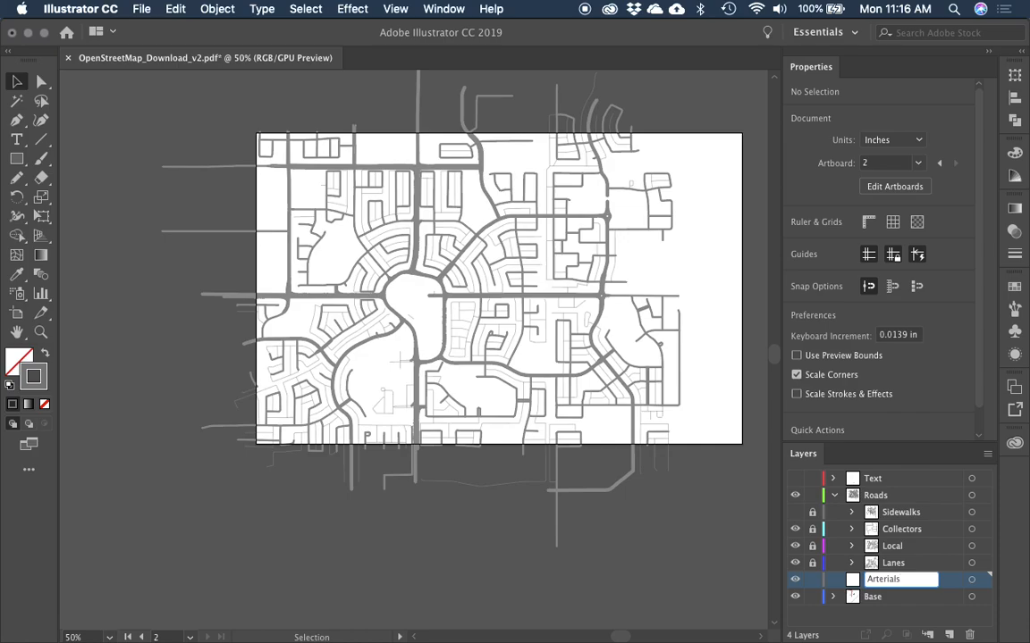
pyautogui.press('Return')
pyautogui.moveTo(850, 579); pyautogui.dragTo(883, 585)
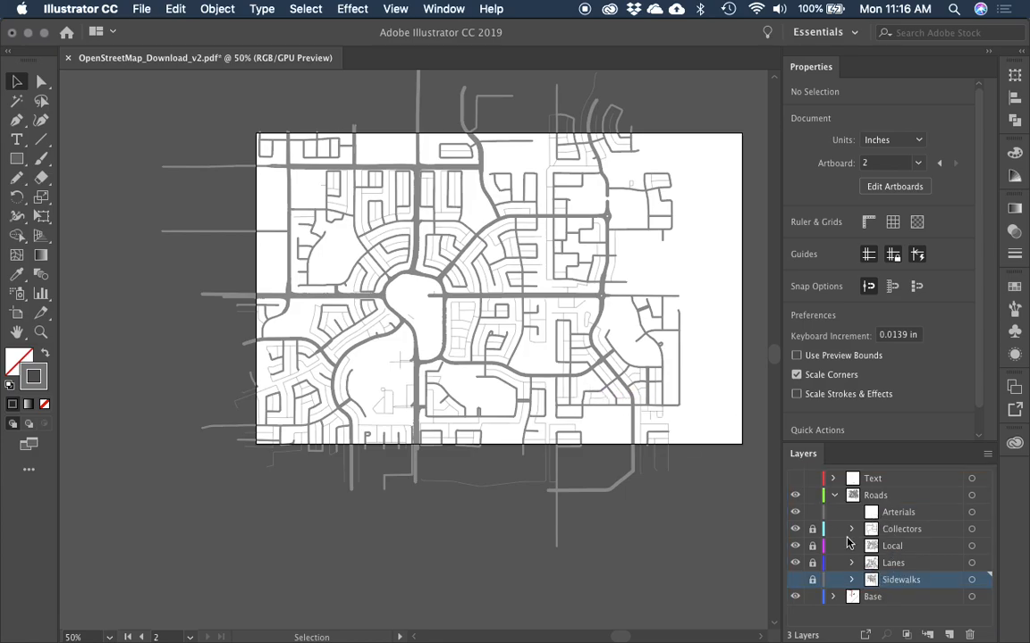
# Step: Select the unlocked grey major roads on artboard 2 and move them from Base into the Arterials sublayer
pyautogui.click(175, 109)
pyautogui.moveTo(175, 109); pyautogui.dragTo(636, 452)
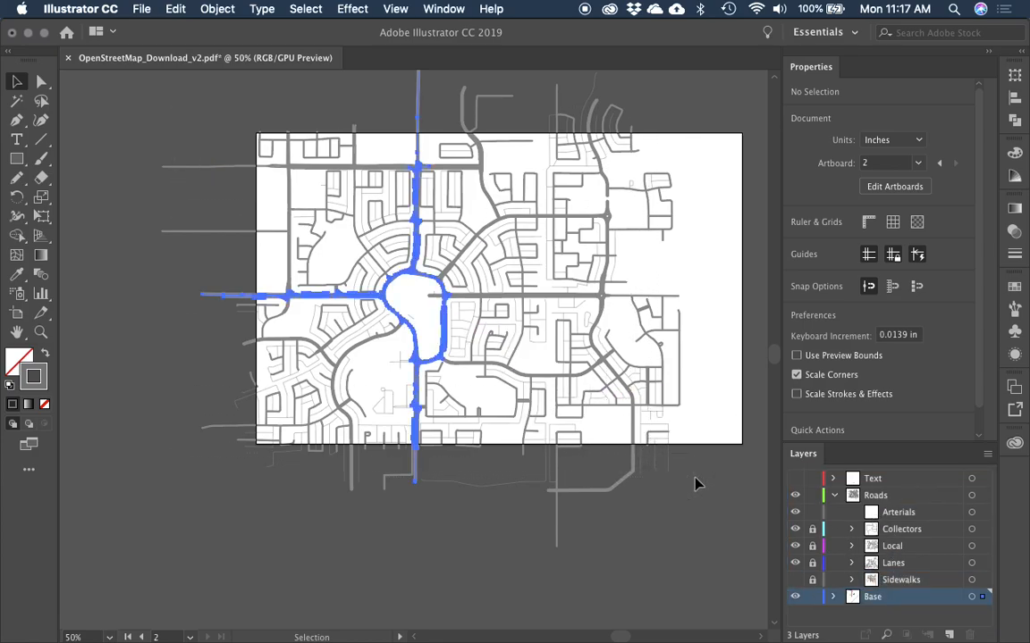
pyautogui.moveTo(982, 597); pyautogui.dragTo(982, 512)
# Step: Create a sublayer named Highways above Arterials and deselect the artwork
pyautogui.click(926, 633)
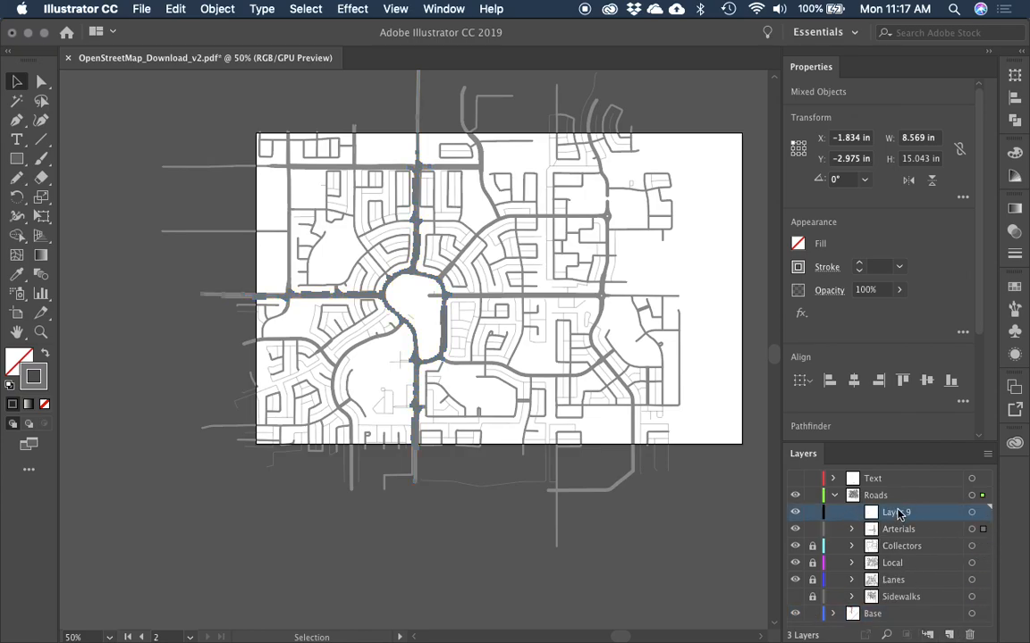
pyautogui.doubleClick(893, 512)
pyautogui.write('Highways')
pyautogui.press('Return')
pyautogui.click(383, 501)
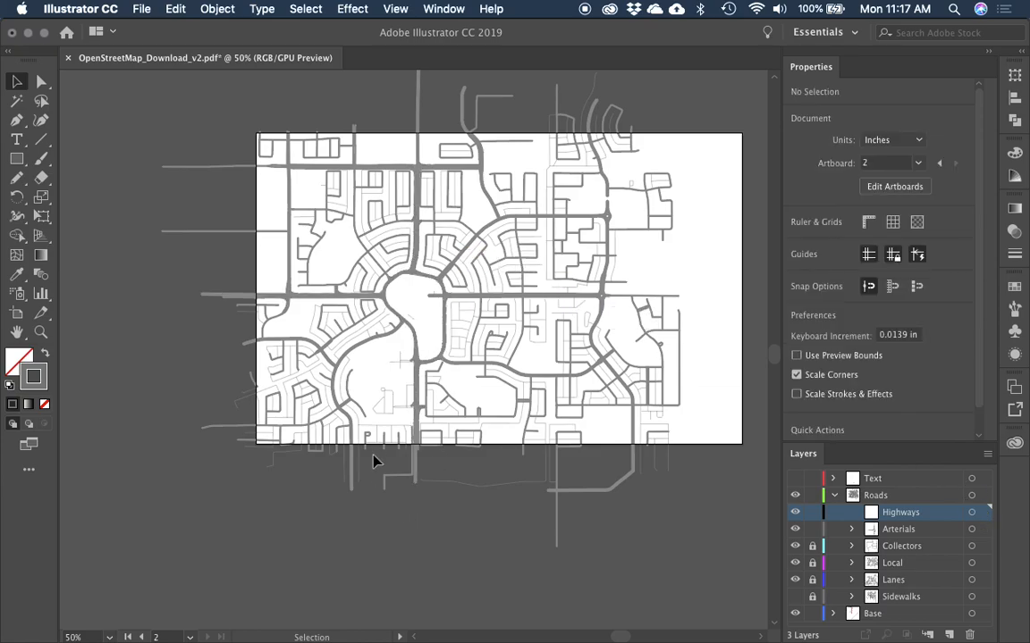
# Step: Try to transfer artboard 1's pink highway paths to the Highways sublayer by selecting paths with the same stroke color
pyautogui.press('super+minus')
pyautogui.press('super+minus')
pyautogui.moveTo(511, 337); pyautogui.dragTo(645, 341)
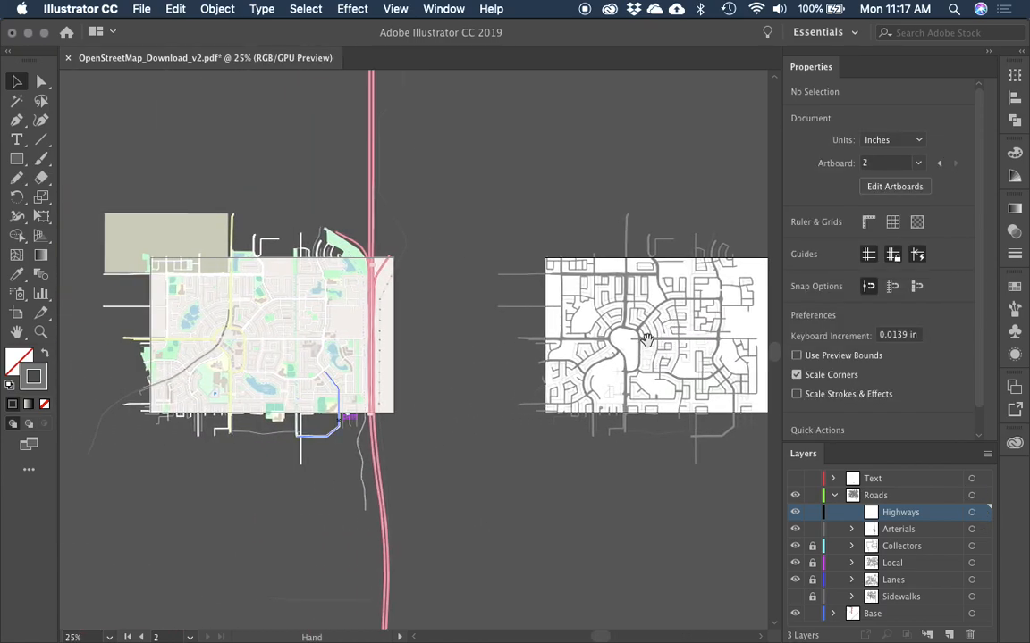
pyautogui.press('z')
pyautogui.moveTo(100, 222); pyautogui.dragTo(427, 487)
pyautogui.moveTo(523, 430); pyautogui.dragTo(406, 392)
pyautogui.press('v')
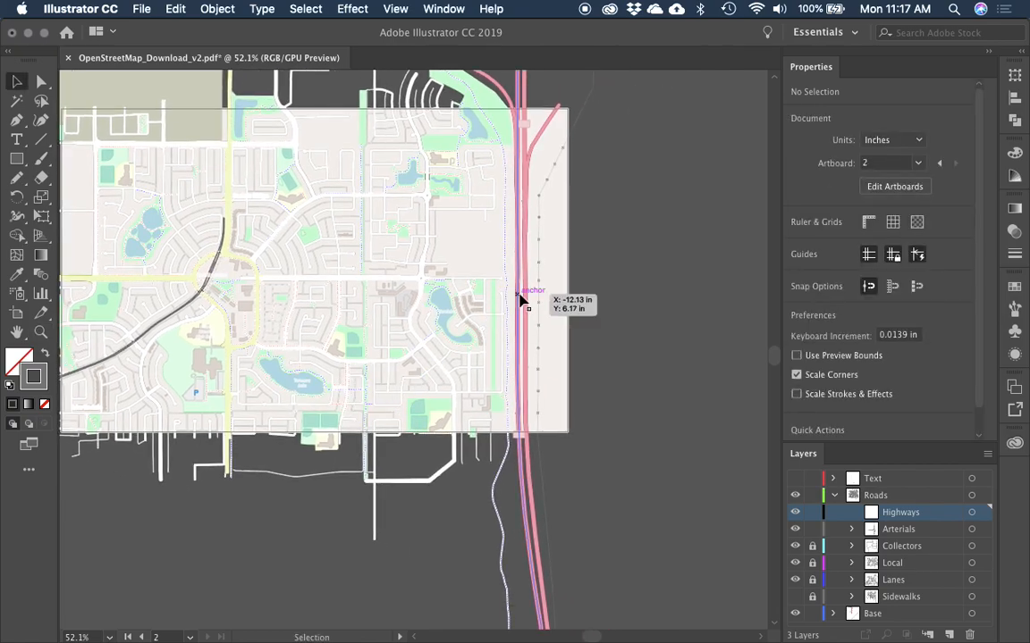
pyautogui.click(567, 363)
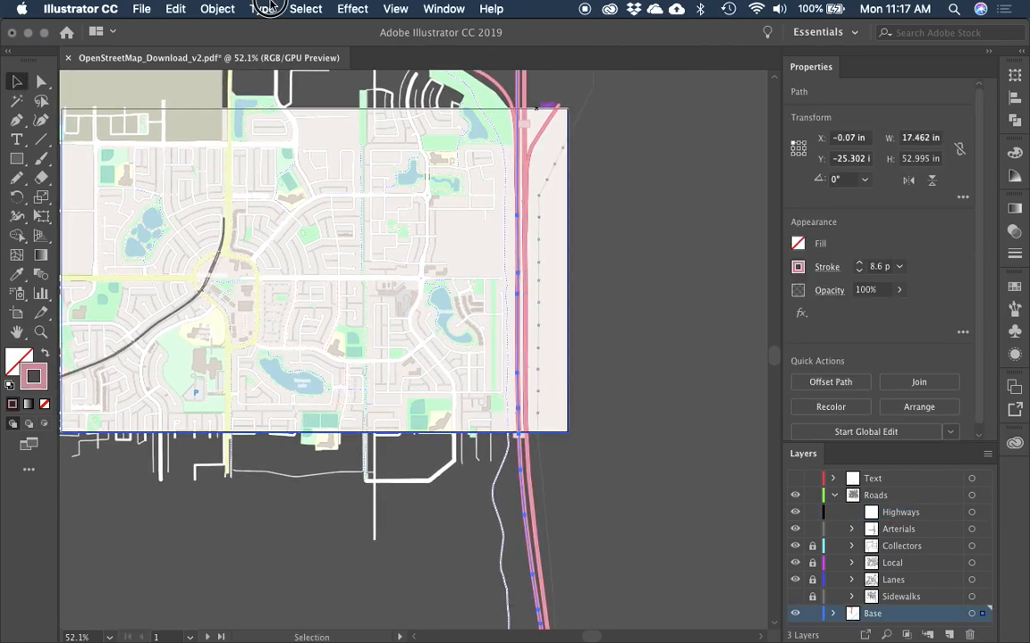
pyautogui.click(306, 9)
pyautogui.moveTo(402, 170)
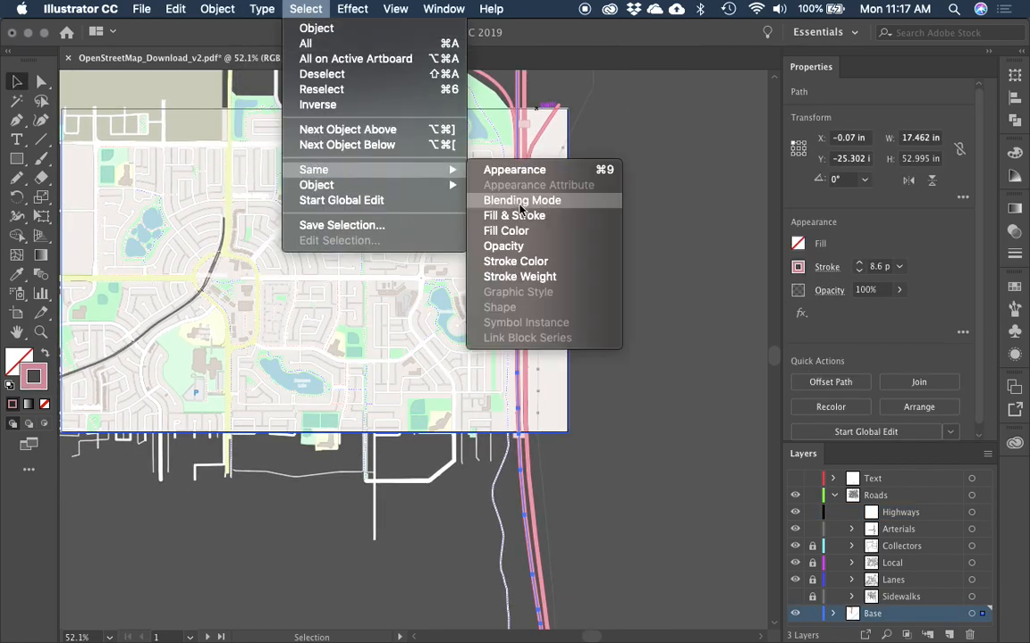
pyautogui.click(516, 266)
pyautogui.moveTo(600, 262); pyautogui.dragTo(214, 263)
pyautogui.moveTo(706, 314); pyautogui.dragTo(276, 330)
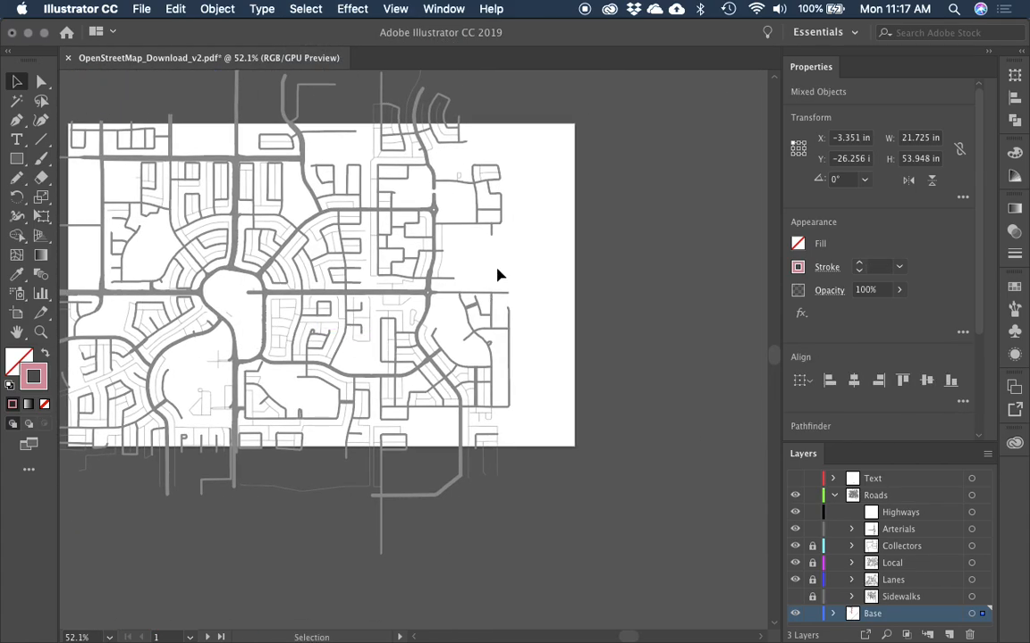
pyautogui.click(498, 275)
pyautogui.click(885, 513)
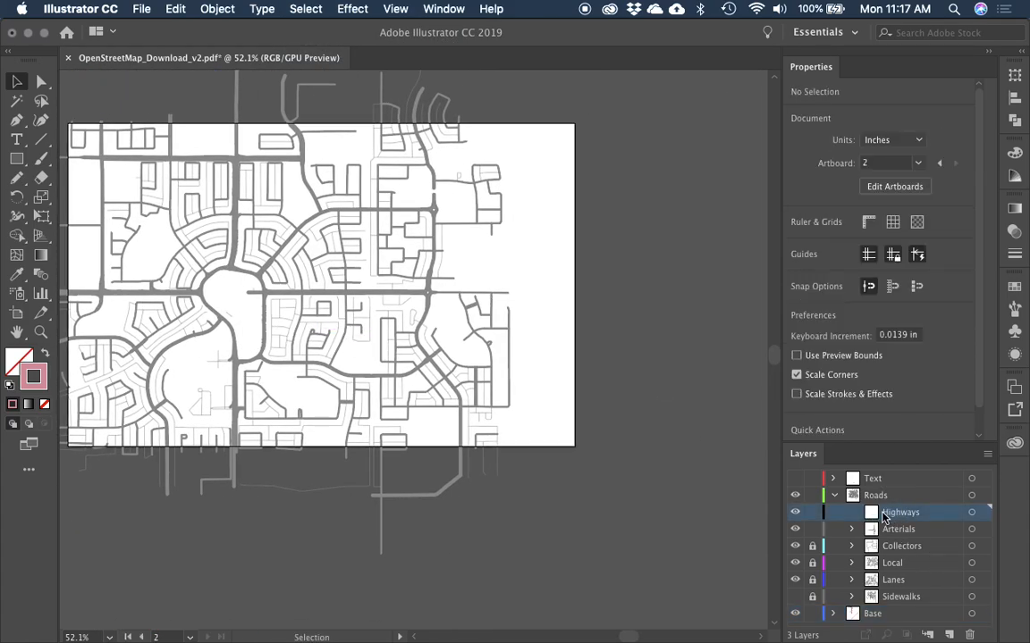
pyautogui.keyDown('alt'); pyautogui.click(882, 516); pyautogui.keyUp('alt')
# Step: Select artboard 1's pink highways by matching stroke color and place them in position on artboard 2 in the Highways sublayer
pyautogui.click(572, 342)
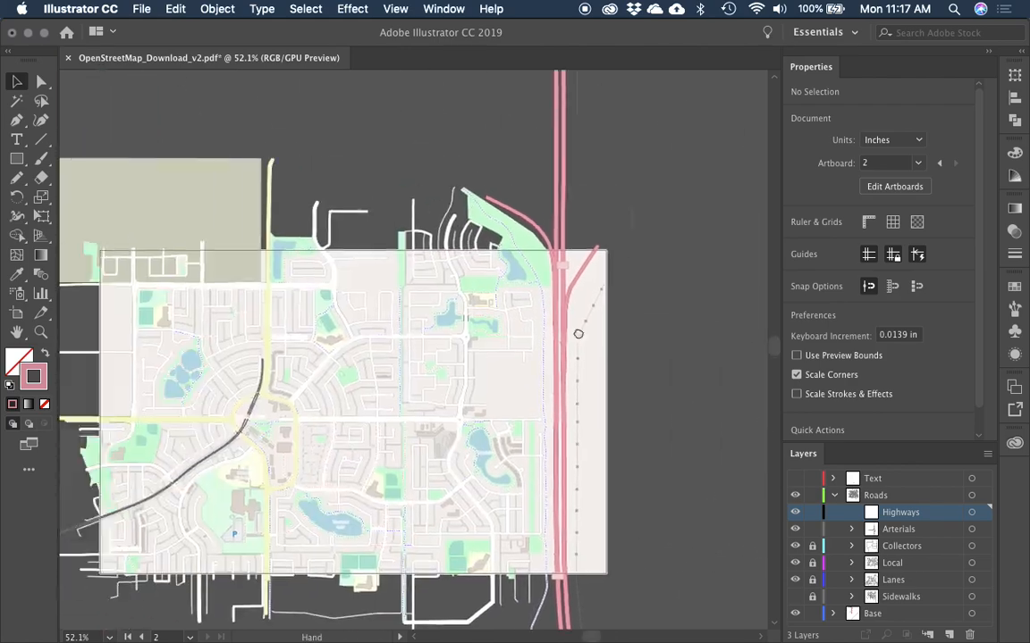
pyautogui.click(561, 283)
pyautogui.click(305, 8)
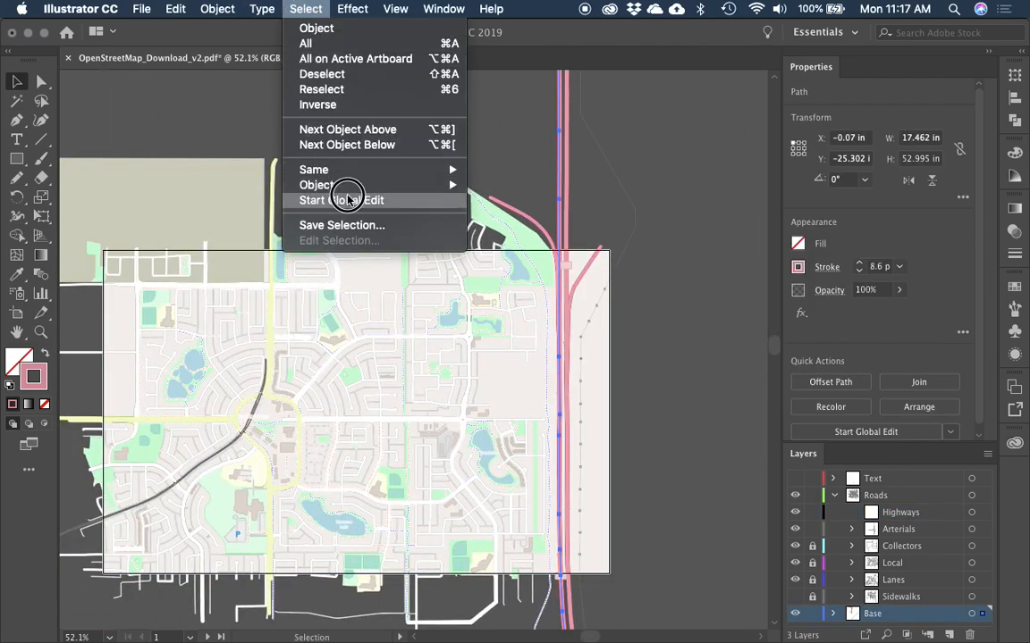
pyautogui.moveTo(355, 170)
pyautogui.click(518, 261)
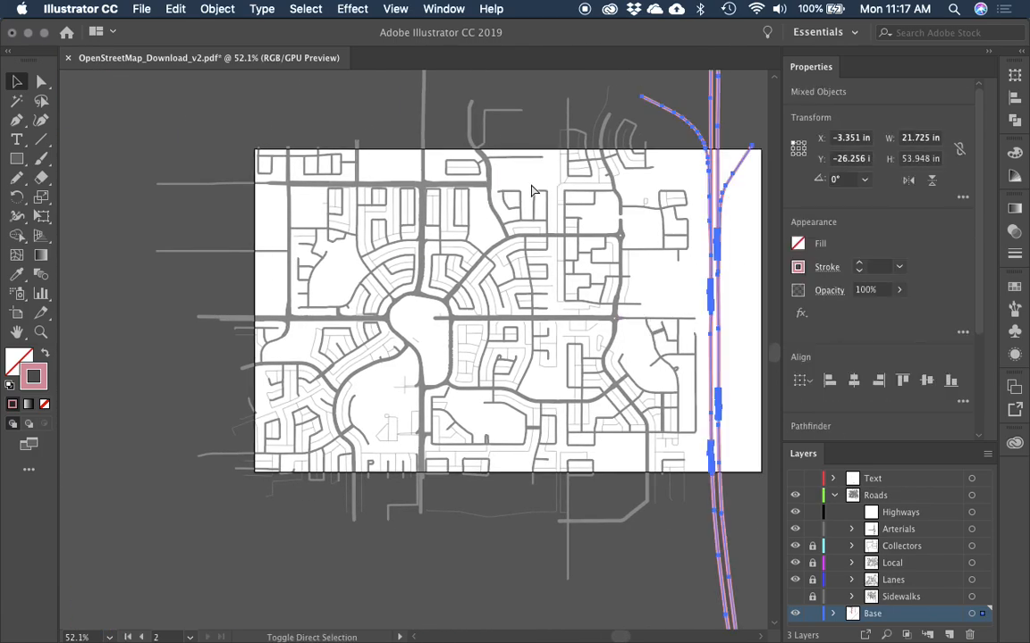
pyautogui.moveTo(604, 296); pyautogui.dragTo(542, 257)
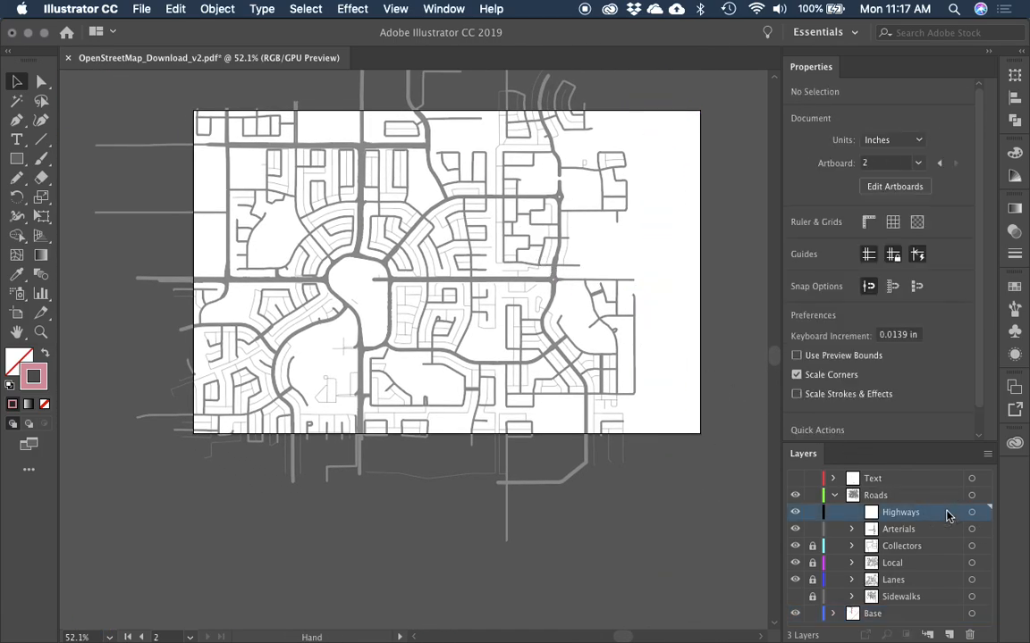
pyautogui.click(662, 230)
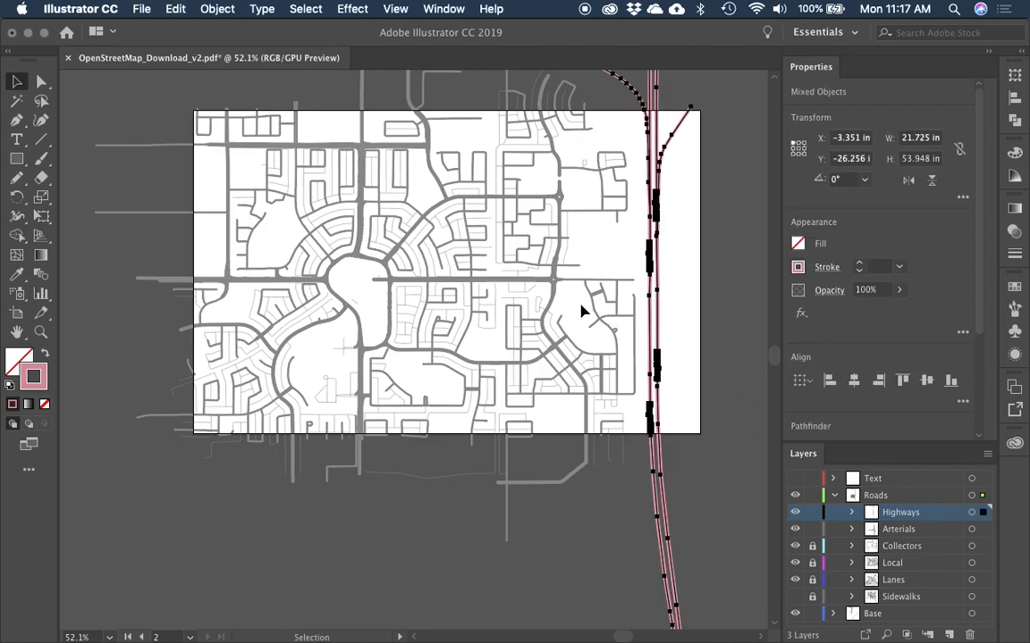
# Step: Recolor the selected highways grey by sampling the east-west collector road with the Eyedropper, and deselect them
pyautogui.press('i')
pyautogui.click(496, 278)
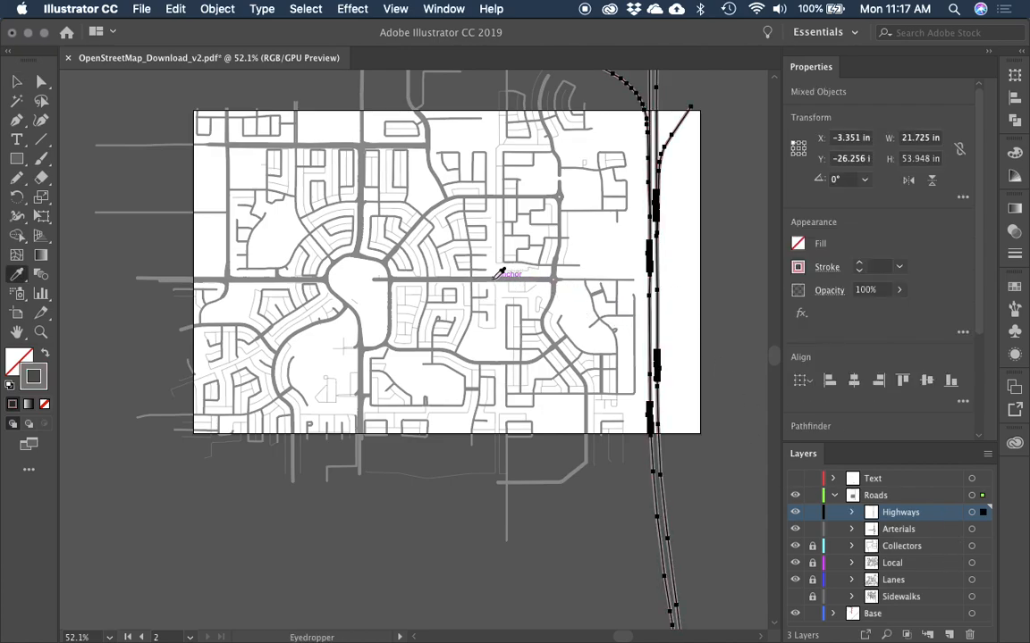
pyautogui.press('v')
pyautogui.click(682, 283)
pyautogui.scroll(3, 682, 311)
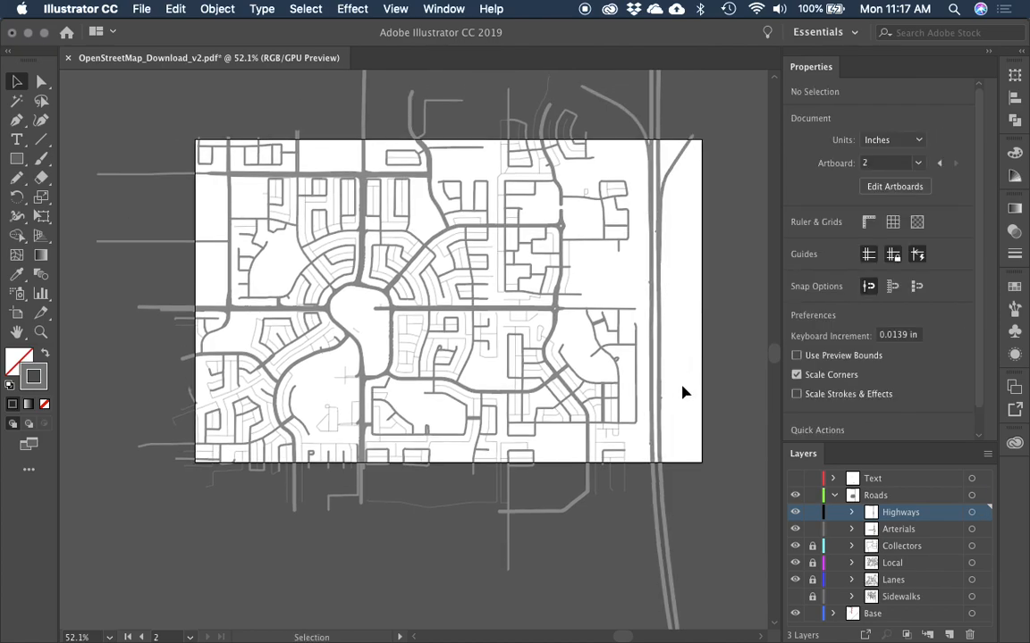
# Step: Remove the leftover label outlines from the arterial road just north of the central loop
pyautogui.press('space')
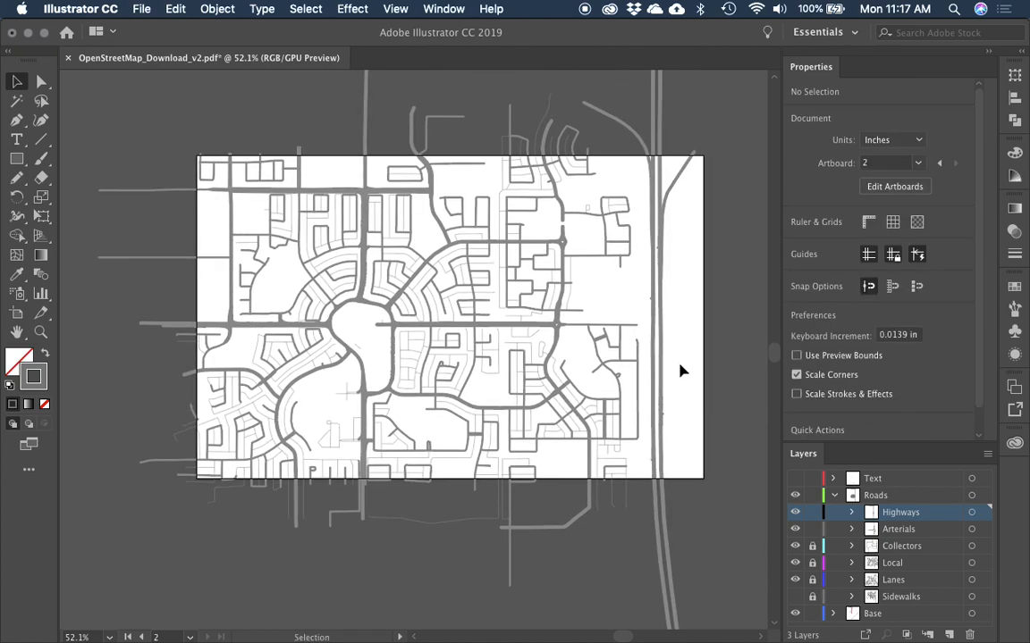
pyautogui.press('space')
pyautogui.moveTo(593, 417)
pyautogui.mouseDown()
pyautogui.moveTo(589, 453)
pyautogui.moveTo(590, 397)
pyautogui.mouseUp()
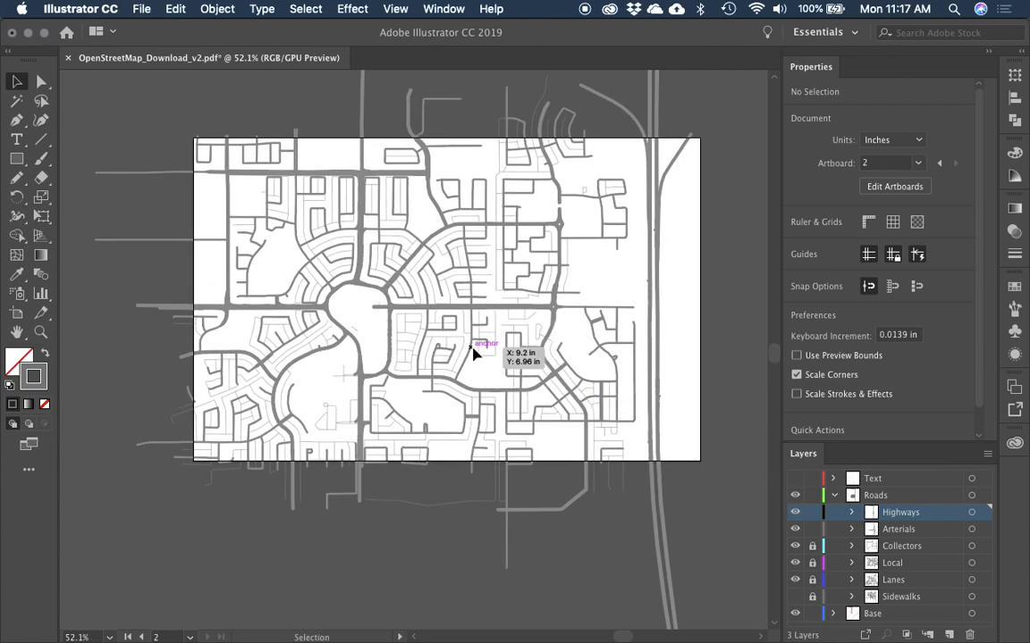
pyautogui.press('z')
pyautogui.moveTo(279, 221); pyautogui.dragTo(455, 388)
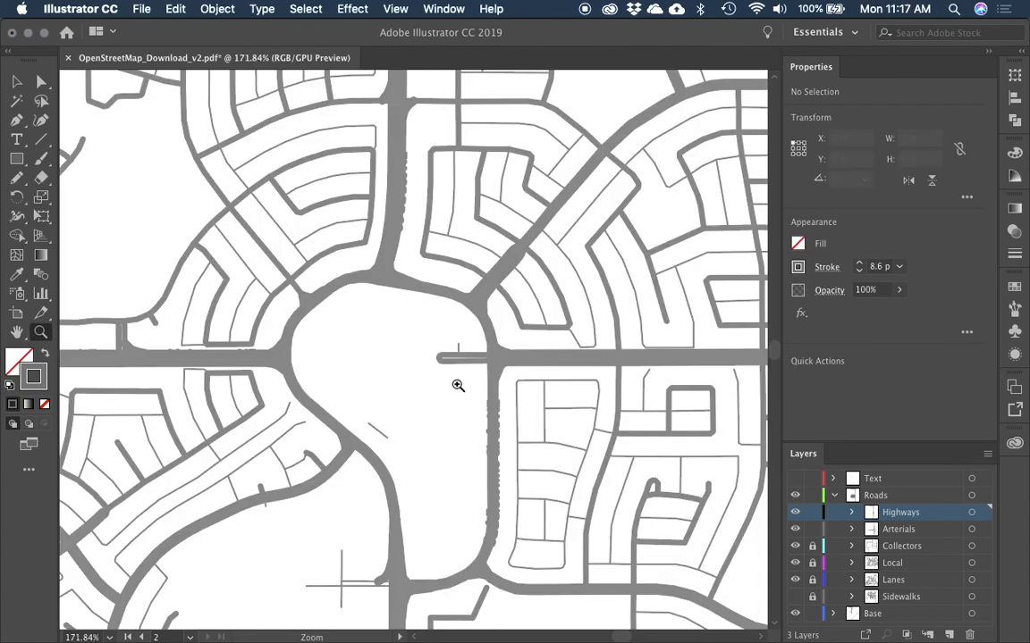
pyautogui.press('v')
pyautogui.click(489, 327)
pyautogui.click(494, 274)
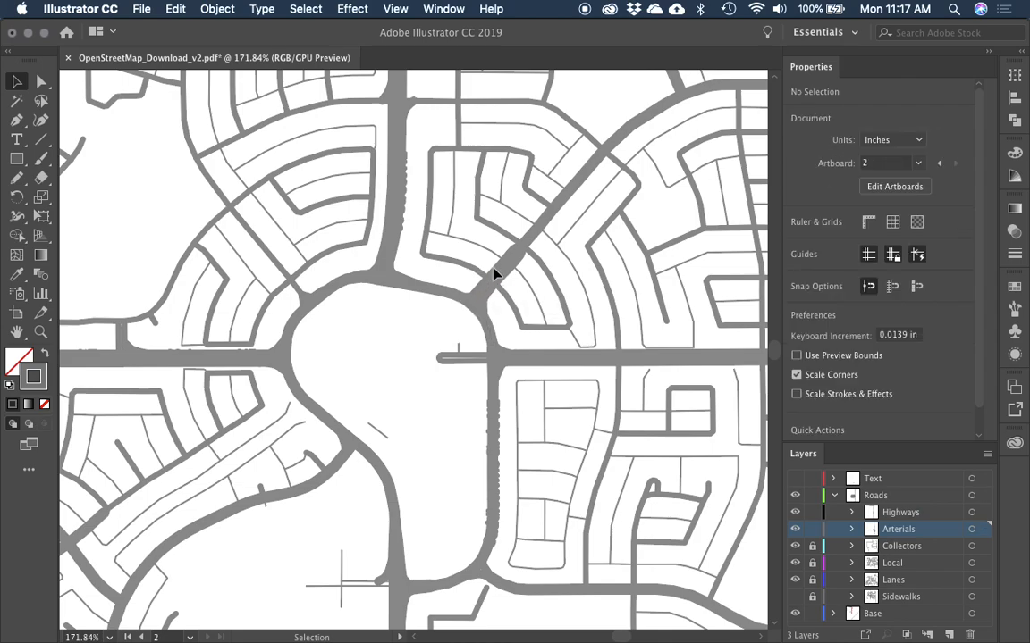
pyautogui.click(406, 205)
pyautogui.click(414, 154)
pyautogui.click(399, 132)
pyautogui.click(394, 143)
pyautogui.moveTo(387, 148); pyautogui.dragTo(415, 236)
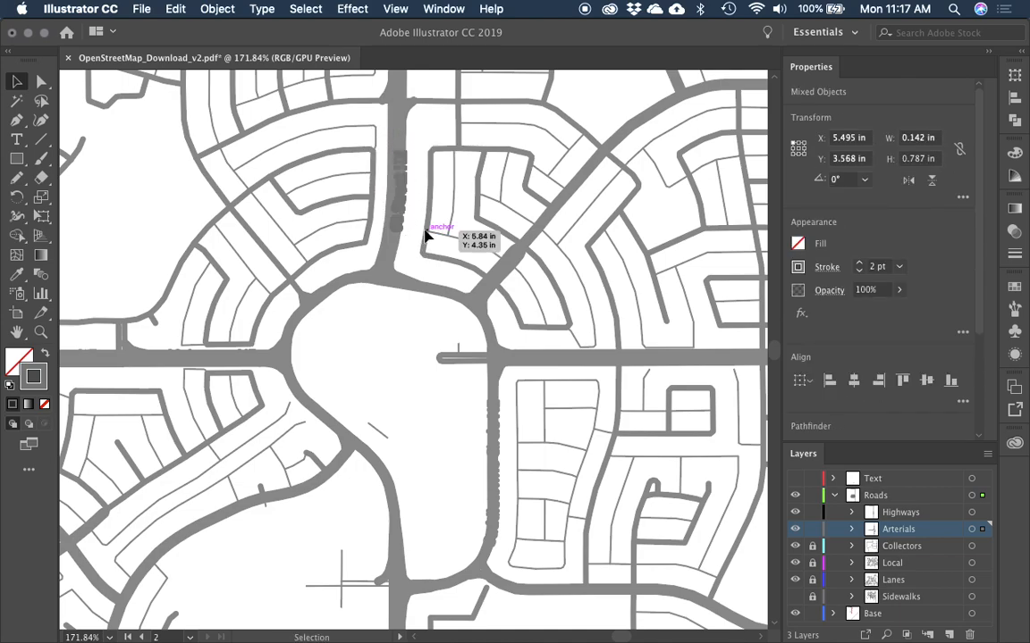
pyautogui.click(426, 232)
# Step: Unlock all the road sublayers and delete the stray short line inside the central loop
pyautogui.press('super+alt+2')
pyautogui.click(418, 336)
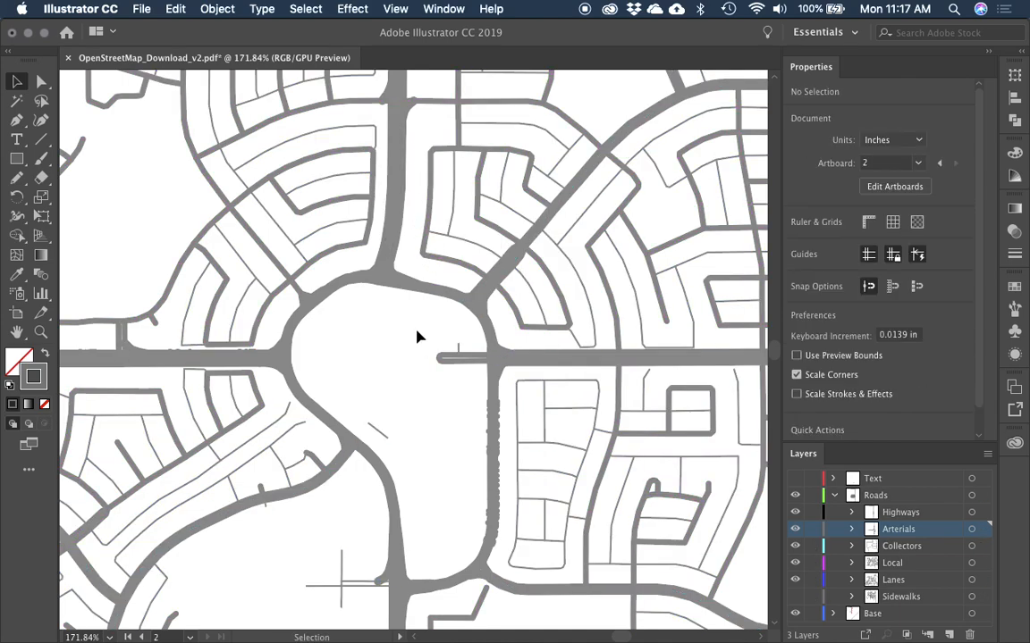
pyautogui.press('super+minus')
pyautogui.press('super+minus')
pyautogui.press('super+minus')
pyautogui.press('super+minus')
pyautogui.click(402, 369)
pyautogui.press('Delete')
pyautogui.hscroll(3, 419, 336)
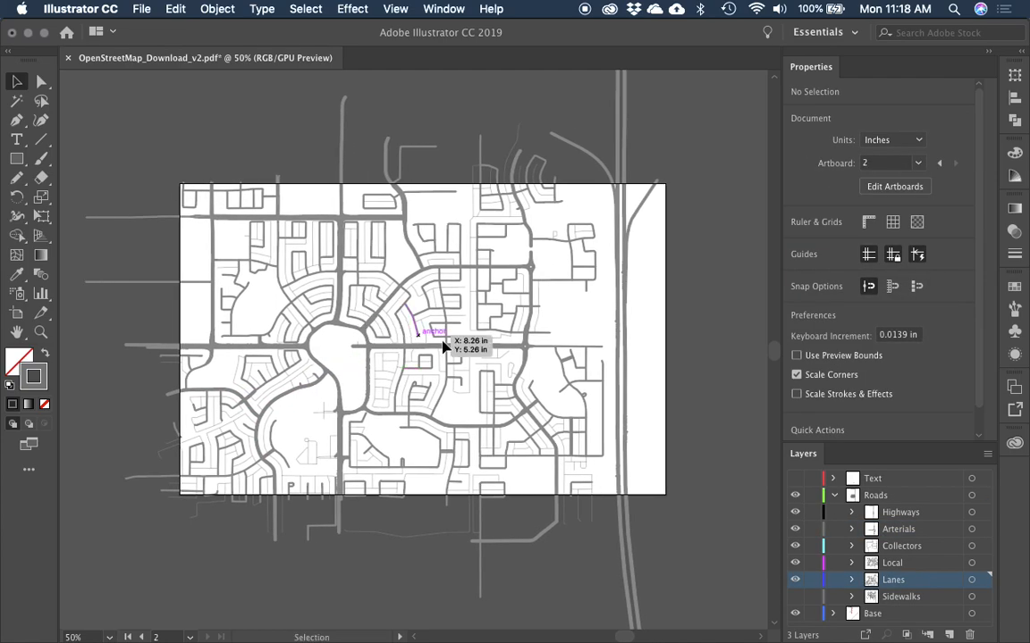
# Step: Select the leftover label outlines along the two parallel highway lines near artboard 2's eastern edge and delete them
pyautogui.press('z')
pyautogui.moveTo(505, 232); pyautogui.dragTo(673, 402)
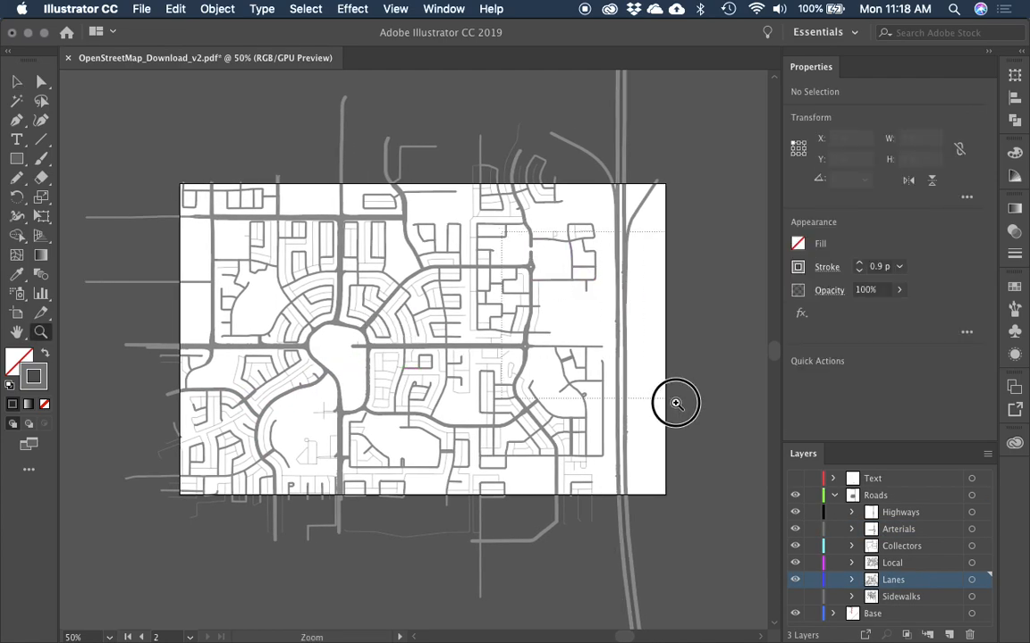
pyautogui.press('space')
pyautogui.moveTo(453, 337); pyautogui.dragTo(646, 372)
pyautogui.press('a')
pyautogui.click(681, 328)
pyautogui.press('v')
pyautogui.moveTo(616, 177); pyautogui.dragTo(731, 467)
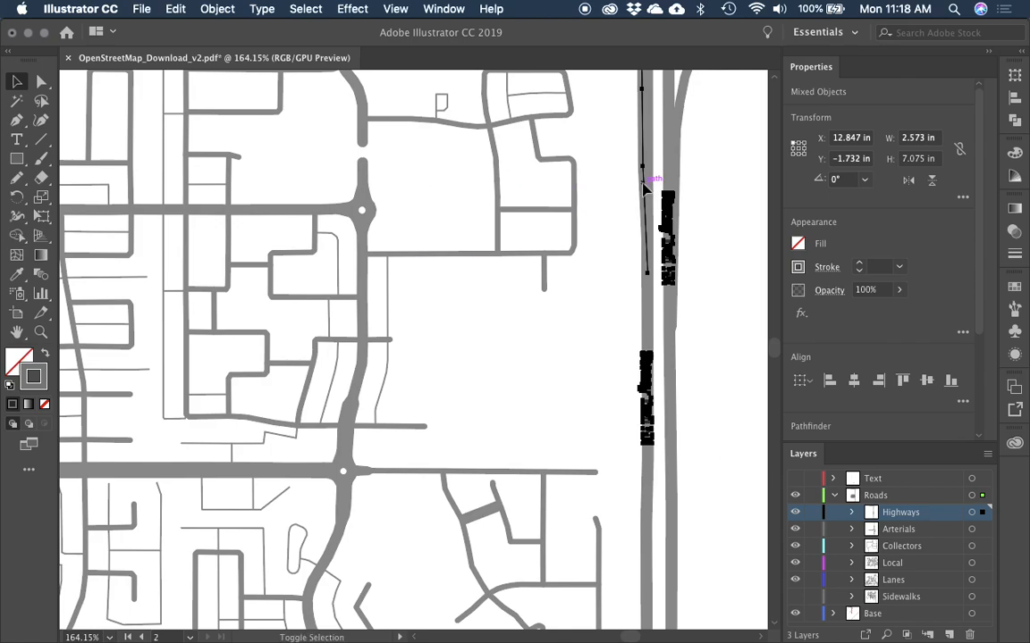
pyautogui.press('Delete')
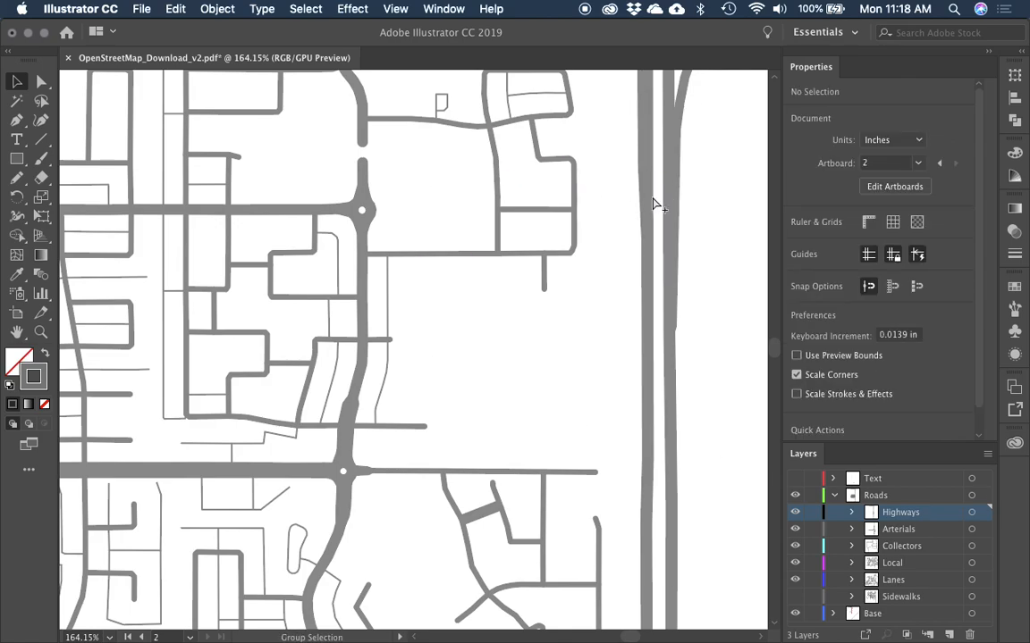
# Step: Create a new top-level layer named RoadsOutline above Roads and select all artwork in the Roads layer
pyautogui.press('super+minus')
pyautogui.press('super+minus')
pyautogui.press('super+minus')
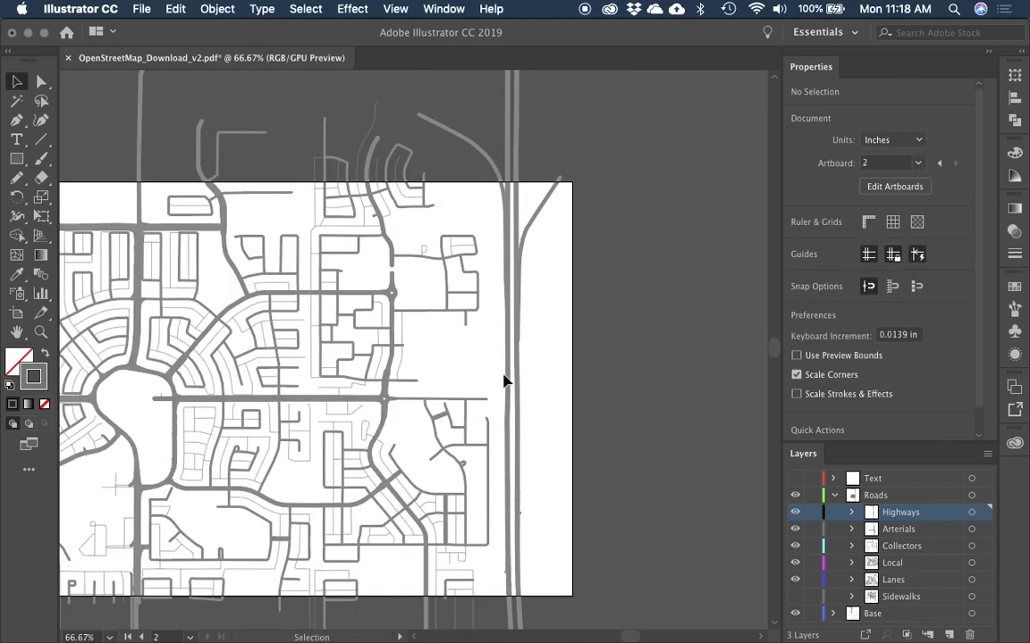
pyautogui.scroll(5, 503, 381)
pyautogui.hscroll(-5, 503, 381)
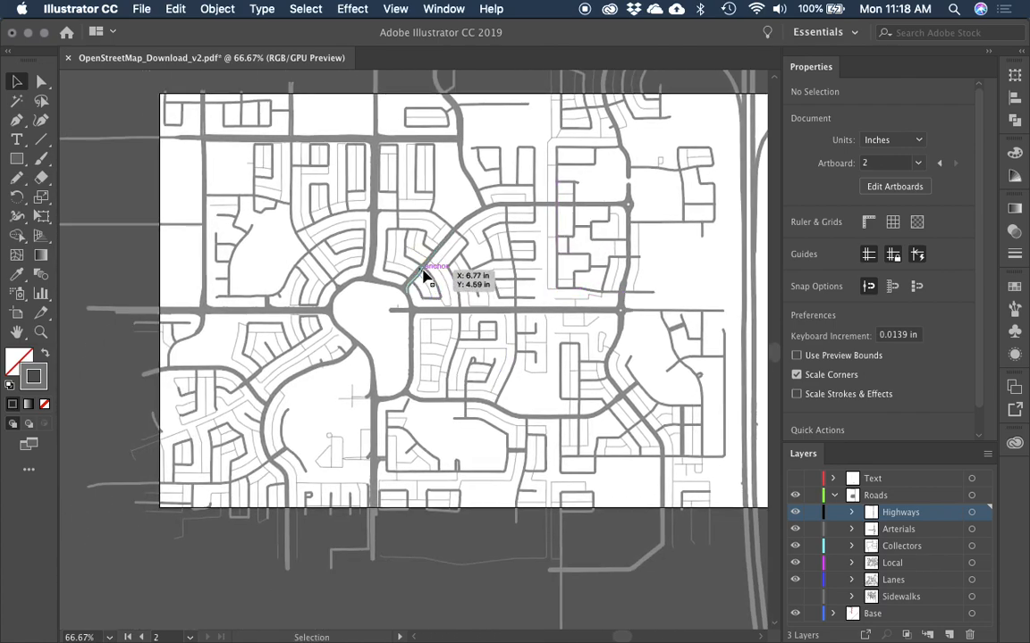
pyautogui.scroll(-4, 431, 268)
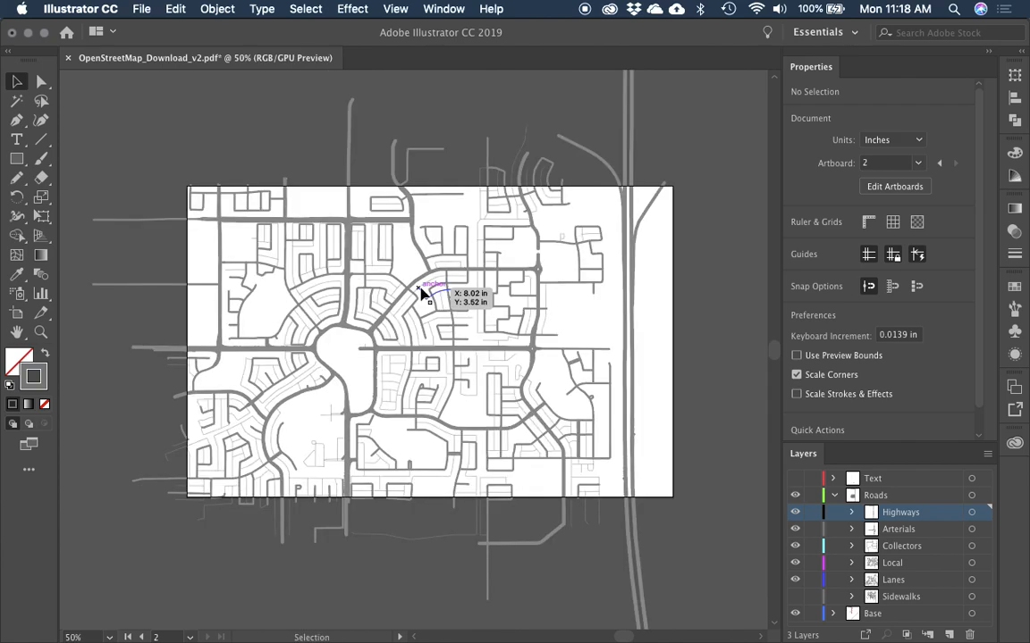
pyautogui.click(834, 496)
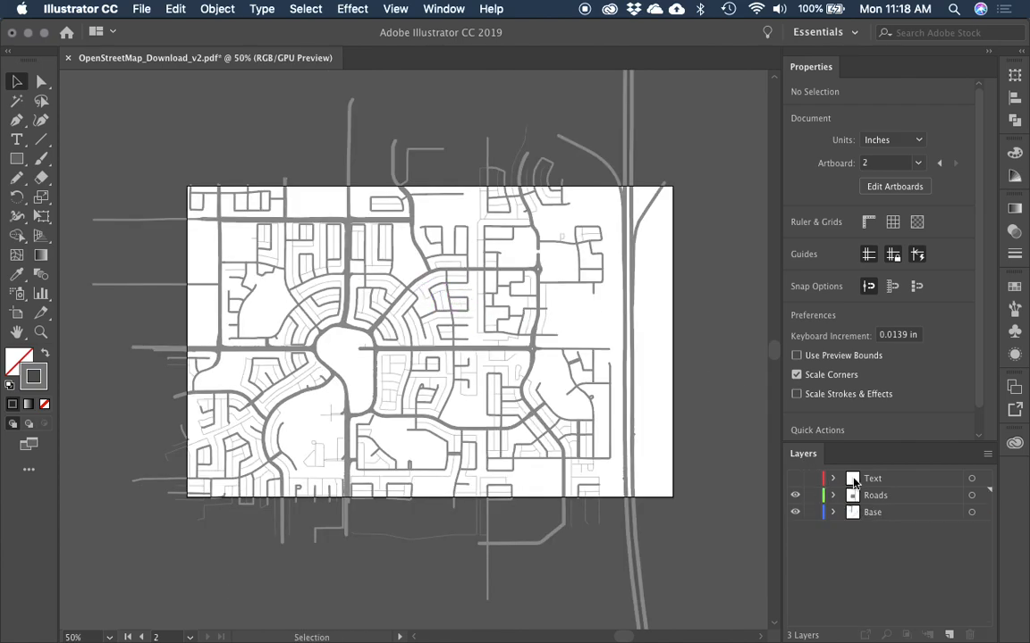
pyautogui.click(946, 635)
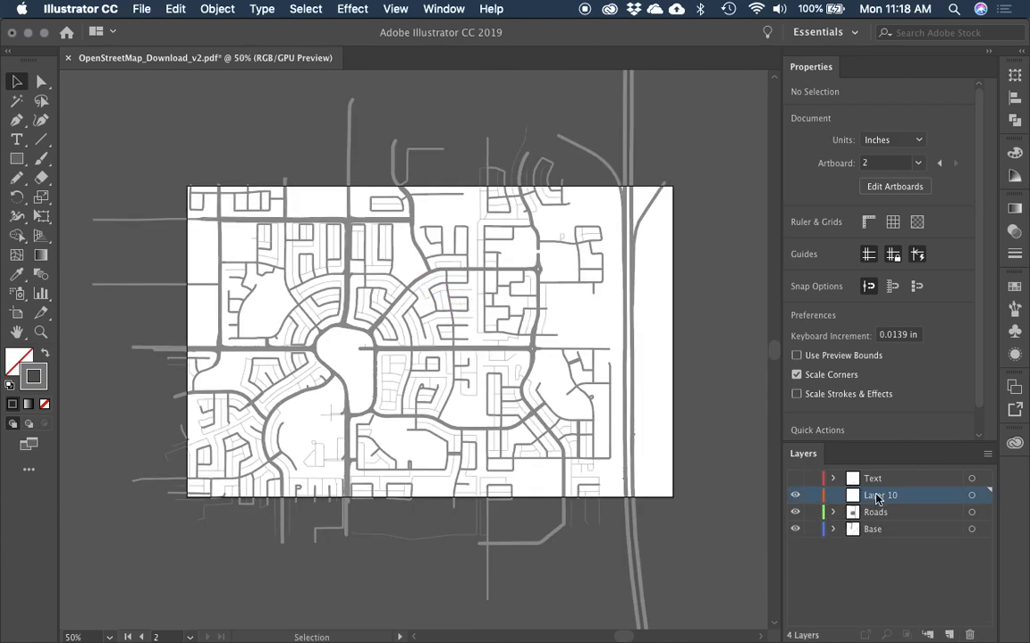
pyautogui.doubleClick(870, 495)
pyautogui.write('RoadsOutline')
pyautogui.press('Return')
pyautogui.click(971, 513)
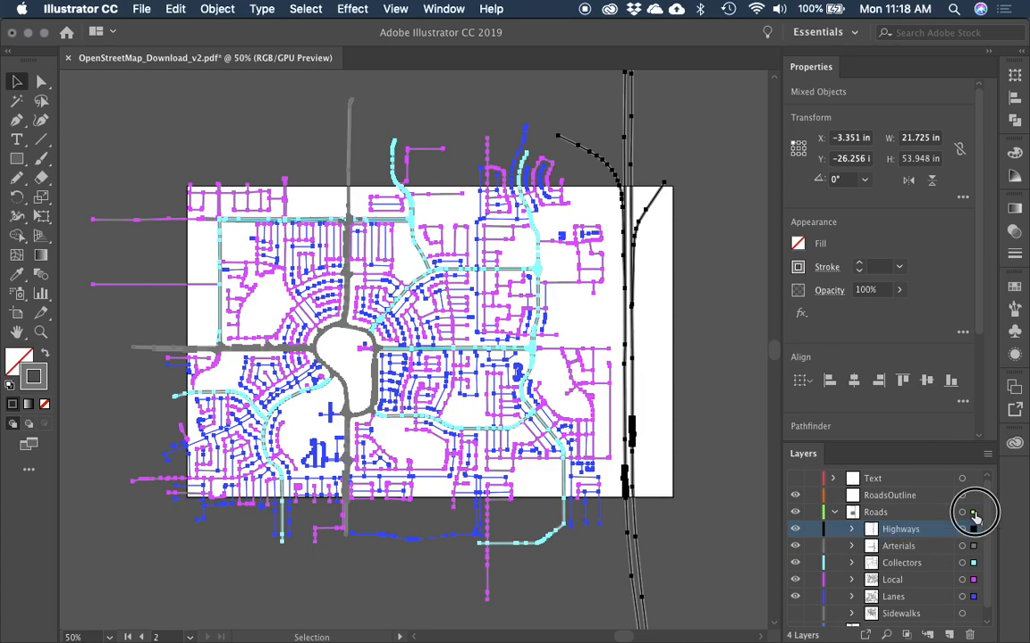
# Step: Copy the selected road artwork into the RoadsOutline layer, and hide and lock the Roads and Base layers
pyautogui.click(974, 496)
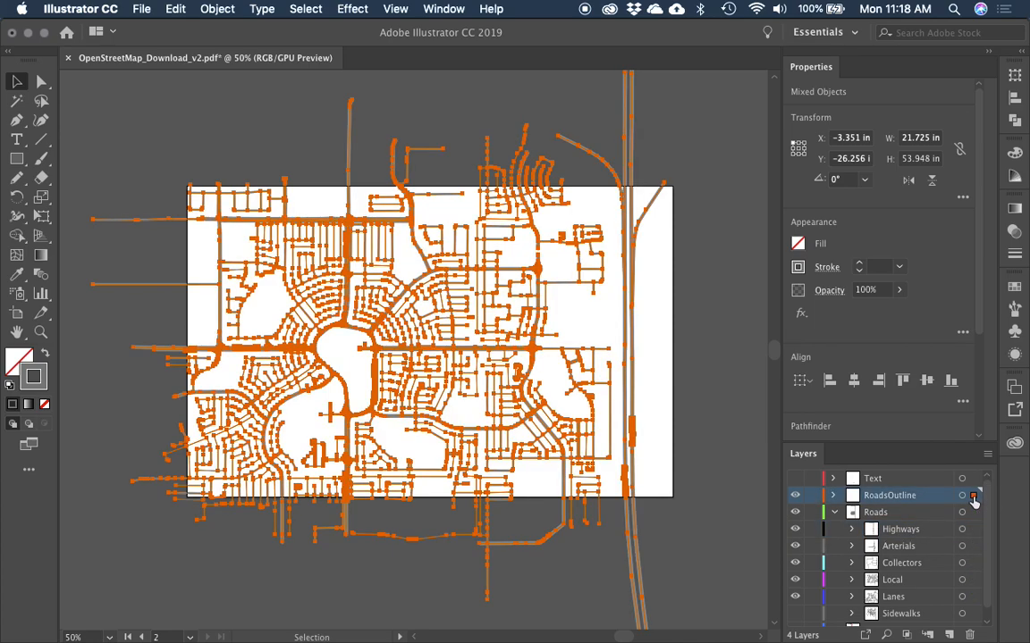
pyautogui.click(835, 513)
pyautogui.click(795, 513)
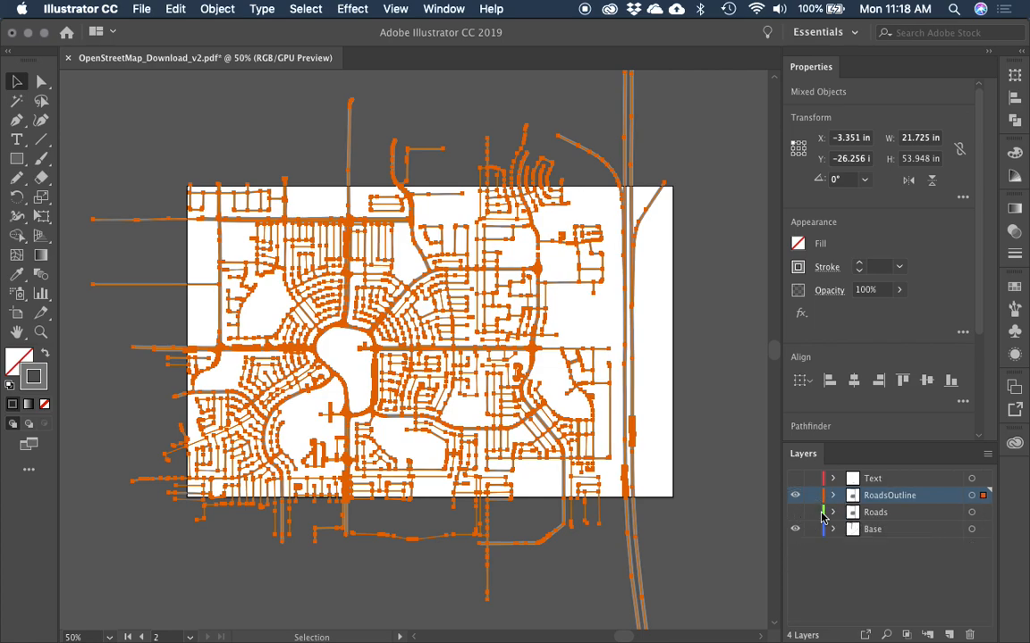
pyautogui.click(681, 363)
pyautogui.press('space')
pyautogui.moveTo(334, 409); pyautogui.dragTo(347, 384)
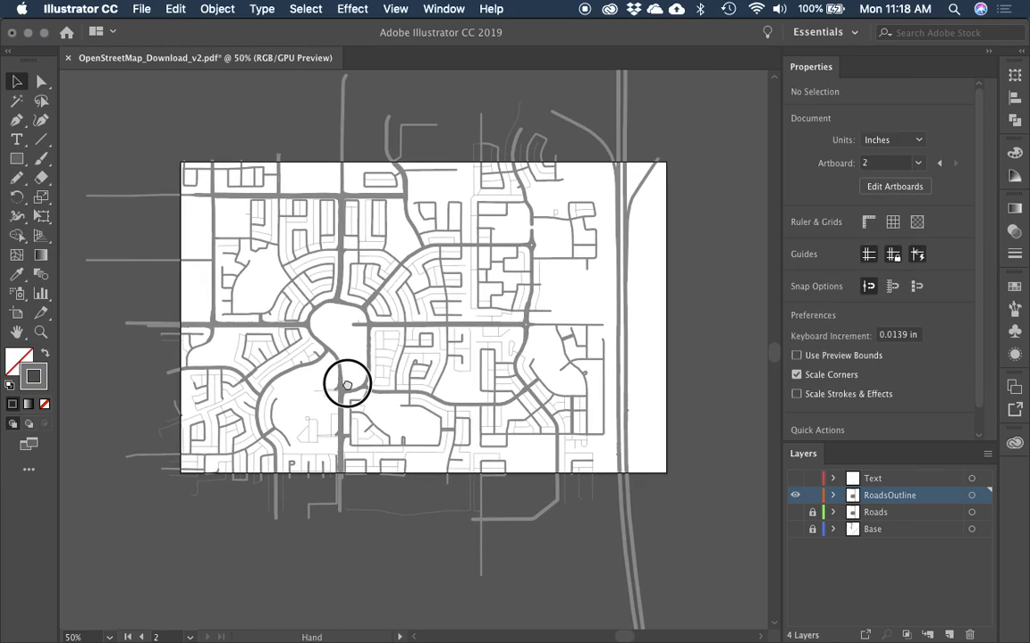
pyautogui.press('space')
pyautogui.moveTo(79, 291); pyautogui.dragTo(137, 219)
pyautogui.moveTo(342, 238); pyautogui.dragTo(260, 317)
pyautogui.moveTo(141, 132); pyautogui.dragTo(659, 534)
pyautogui.click(639, 483)
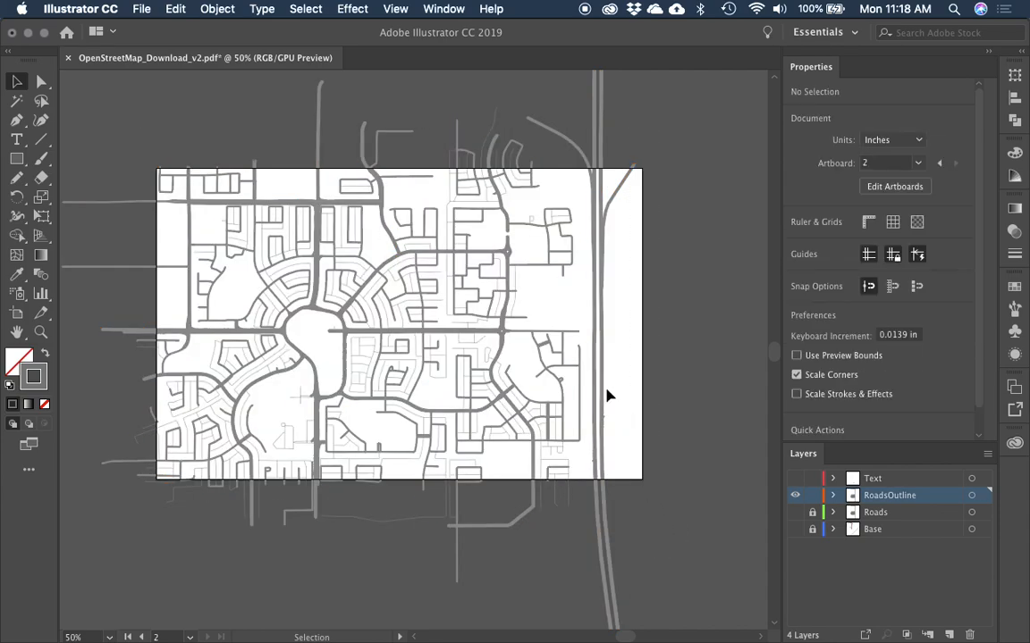
pyautogui.scroll(5, 679, 533)
pyautogui.moveTo(332, 155); pyautogui.dragTo(476, 524)
pyautogui.press('Delete')
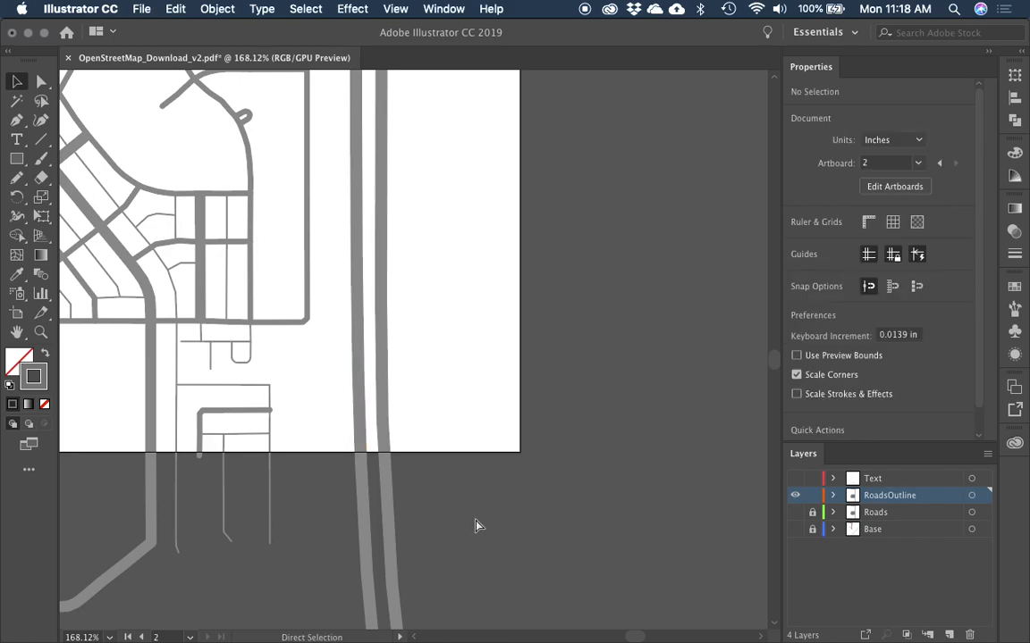
pyautogui.press('super+minus')
pyautogui.press('super+minus')
pyautogui.press('super+minus')
pyautogui.press('super+minus')
# Step: Draw a crossing grid of three near-vertical and two near-horizontal straight lines in the empty area east of the artboard
pyautogui.moveTo(355, 223); pyautogui.dragTo(564, 302)
pyautogui.press('z')
pyautogui.press('v')
pyautogui.moveTo(760, 417); pyautogui.dragTo(509, 358)
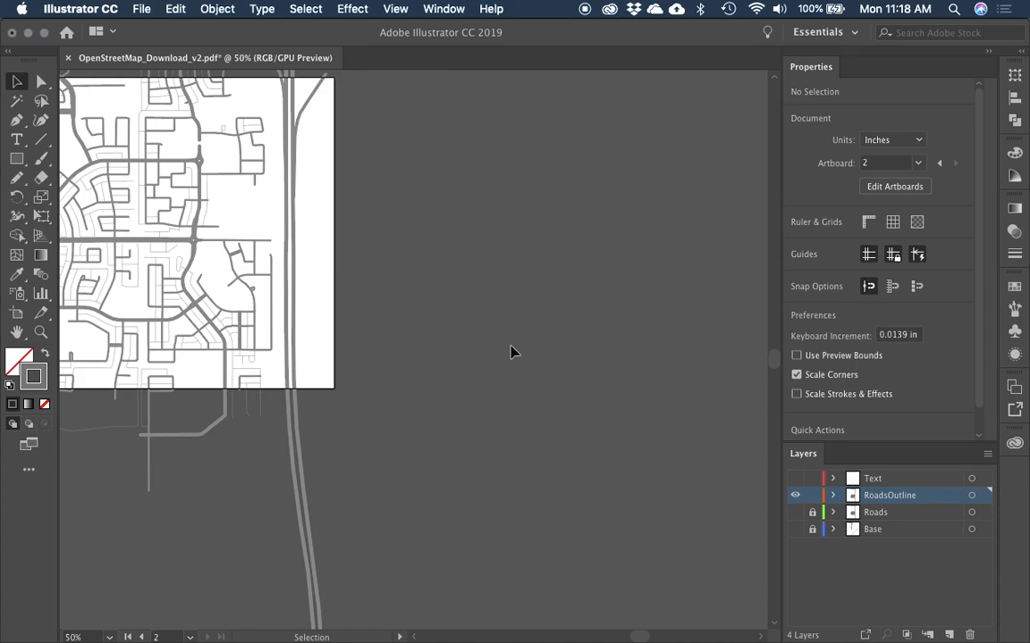
pyautogui.press('l')
pyautogui.moveTo(496, 238); pyautogui.dragTo(497, 337)
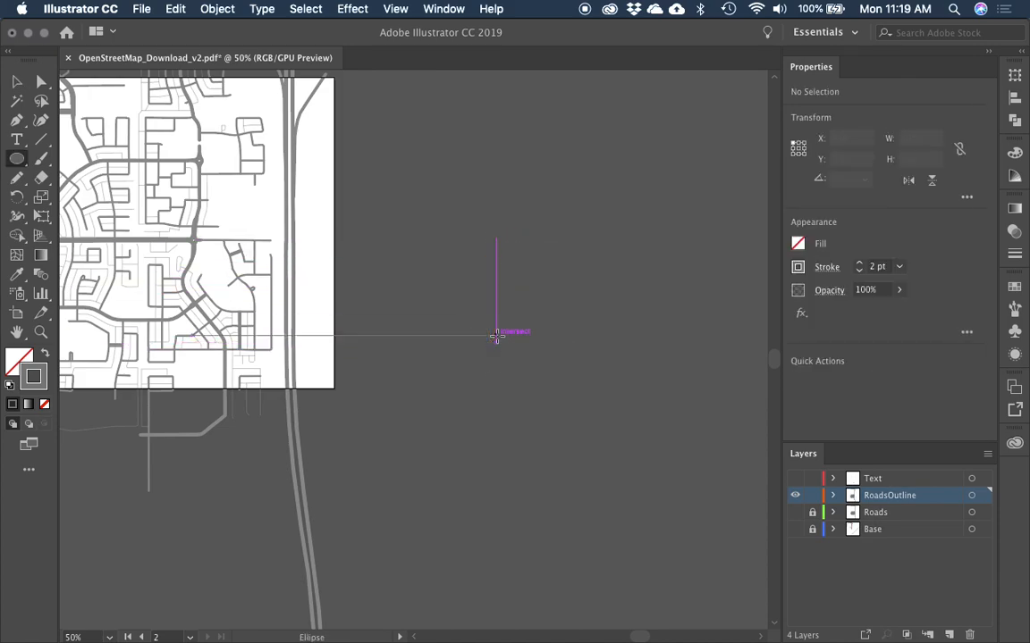
pyautogui.press('\\')
pyautogui.moveTo(478, 232); pyautogui.dragTo(484, 369)
pyautogui.moveTo(539, 240); pyautogui.dragTo(552, 357)
pyautogui.moveTo(593, 222); pyautogui.dragTo(610, 361)
pyautogui.moveTo(437, 273); pyautogui.dragTo(643, 277)
pyautogui.moveTo(445, 323); pyautogui.dragTo(642, 319)
# Step: Set the stroke weight of all five grid lines to 13 pt
pyautogui.press('v')
pyautogui.press('super+a')
pyautogui.click(858, 264)
pyautogui.click(858, 263)
pyautogui.click(858, 264)
pyautogui.click(858, 264)
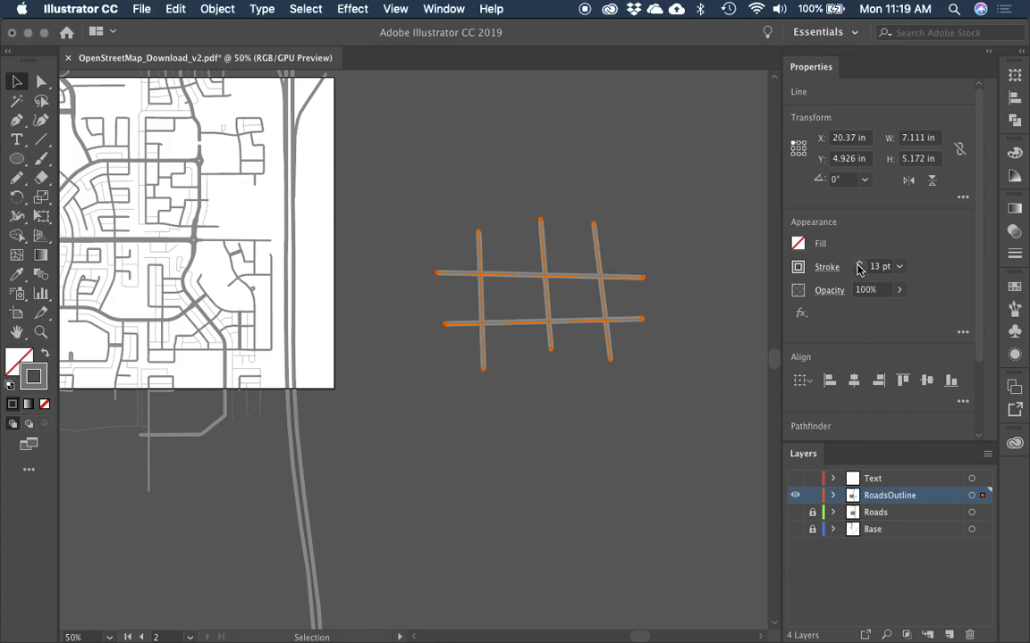
# Step: Make the stroke of the grid's easternmost near-vertical line clearly thicker than that of the other lines
pyautogui.click(673, 246)
pyautogui.click(603, 250)
pyautogui.click(861, 264)
pyautogui.click(861, 264)
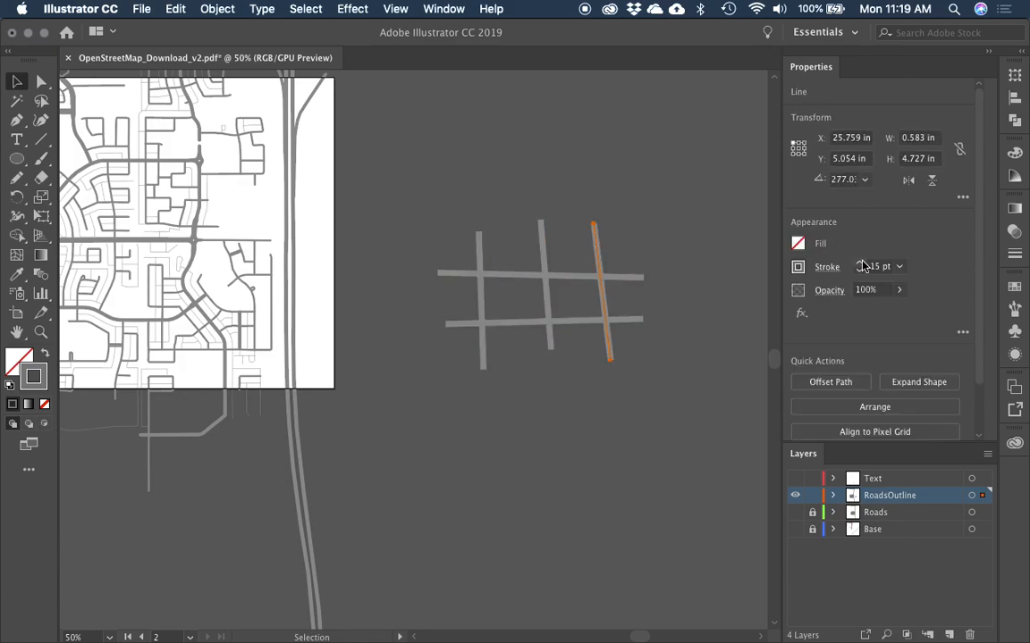
pyautogui.click(861, 264)
pyautogui.click(860, 264)
pyautogui.click(633, 307)
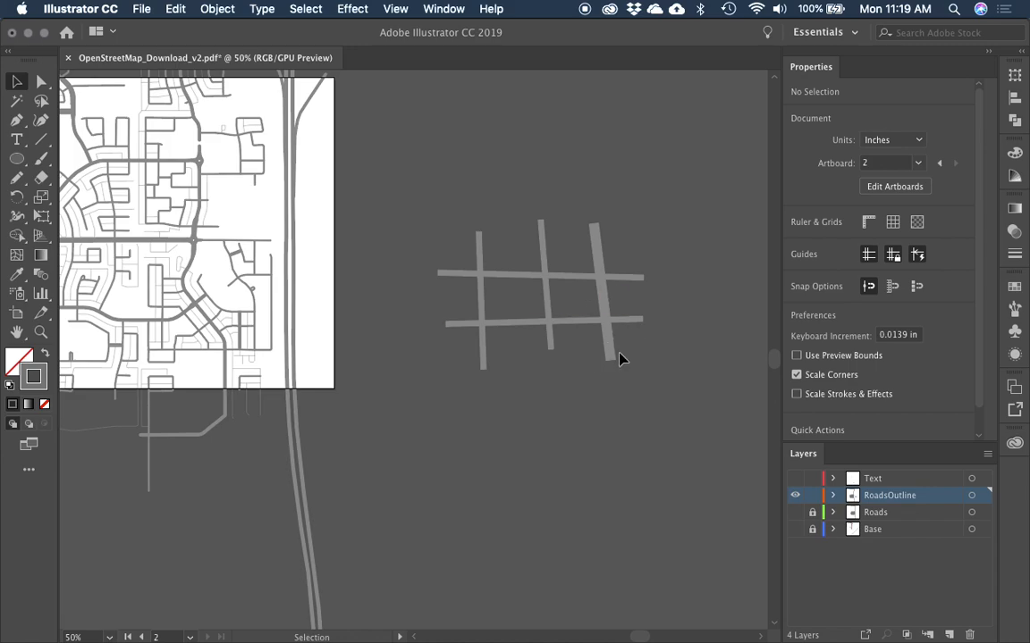
# Step: Duplicate the five-line grid directly below the original and convert the copy's strokes to filled outlines
pyautogui.press('z')
pyautogui.moveTo(420, 209); pyautogui.dragTo(675, 444)
pyautogui.press('v')
pyautogui.hscroll(2, 616, 350)
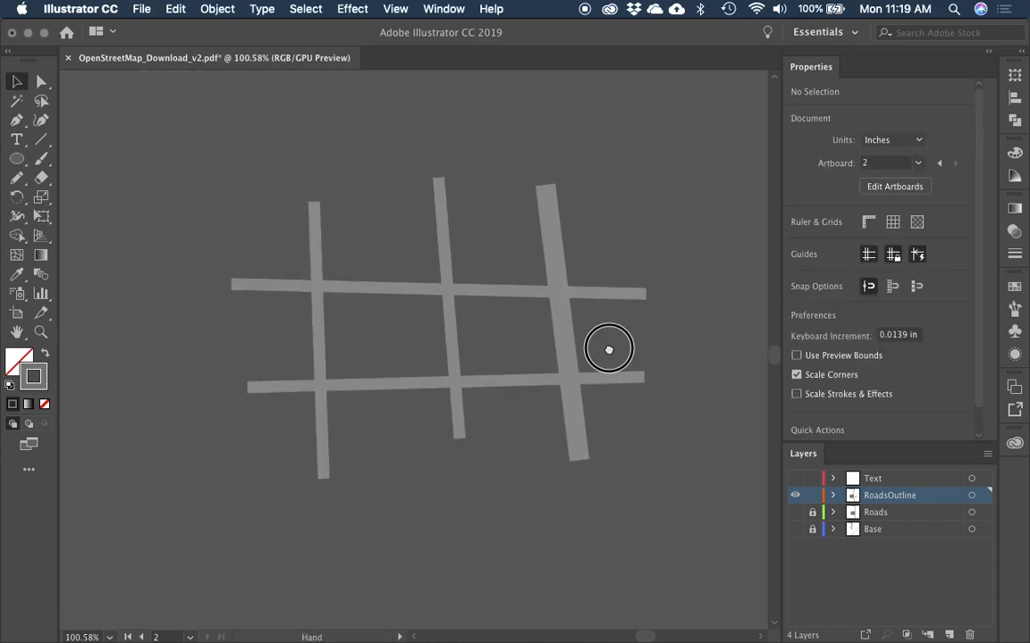
pyautogui.click(552, 345)
pyautogui.click(343, 249)
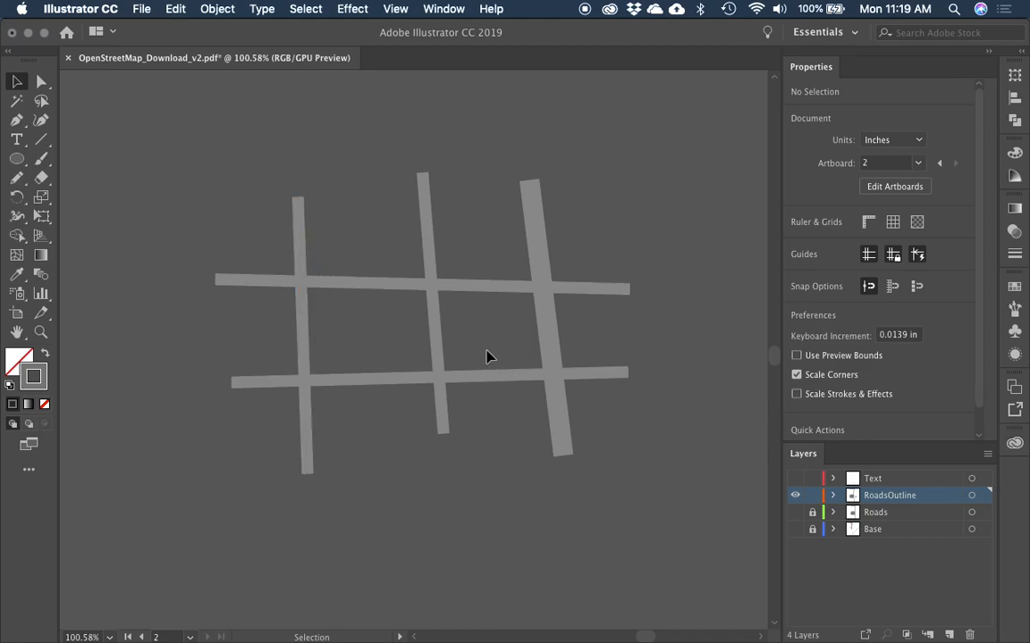
pyautogui.scroll(-3, 487, 357)
pyautogui.moveTo(251, 184); pyautogui.dragTo(597, 479)
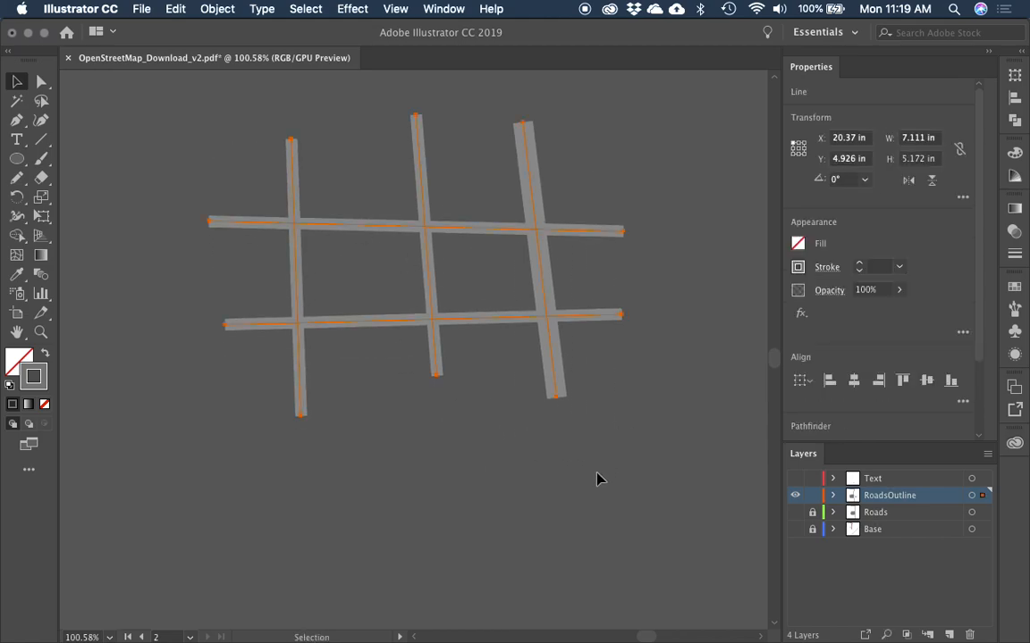
pyautogui.moveTo(428, 395); pyautogui.dragTo(386, 322)
pyautogui.moveTo(494, 258); pyautogui.dragTo(481, 593)
pyautogui.moveTo(552, 468); pyautogui.dragTo(605, 297)
pyautogui.moveTo(269, 9)
pyautogui.mouseDown()
pyautogui.moveTo(250, 8)
pyautogui.moveTo(255, 304)
pyautogui.moveTo(267, 352)
pyautogui.moveTo(427, 420)
pyautogui.moveTo(441, 391)
pyautogui.mouseUp()
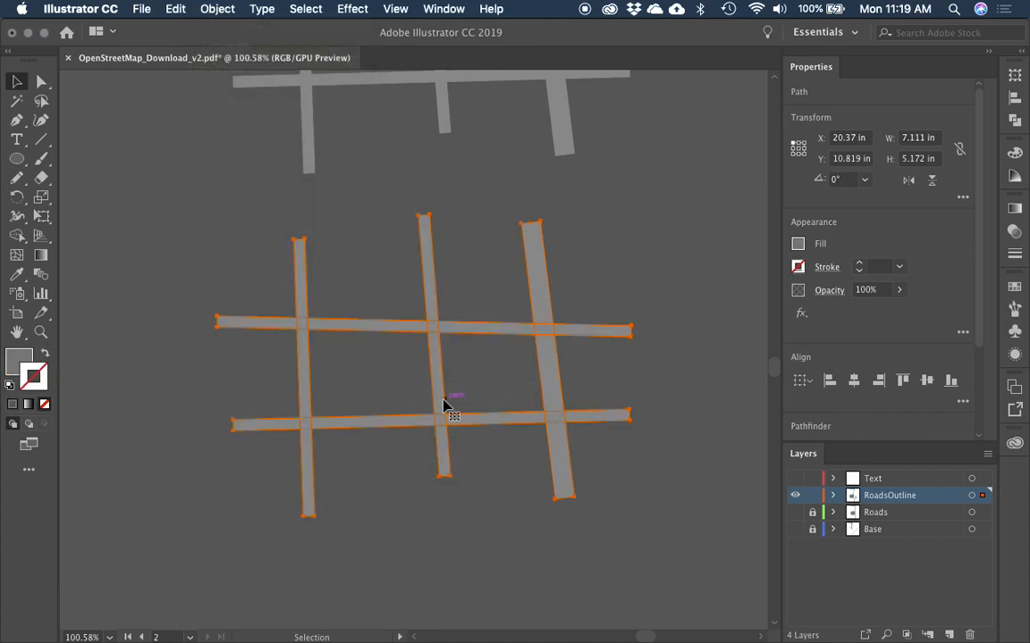
# Step: Examine individual outlined strips of the copy, trying a stroke on the thick easternmost one and removing it again
pyautogui.click(467, 247)
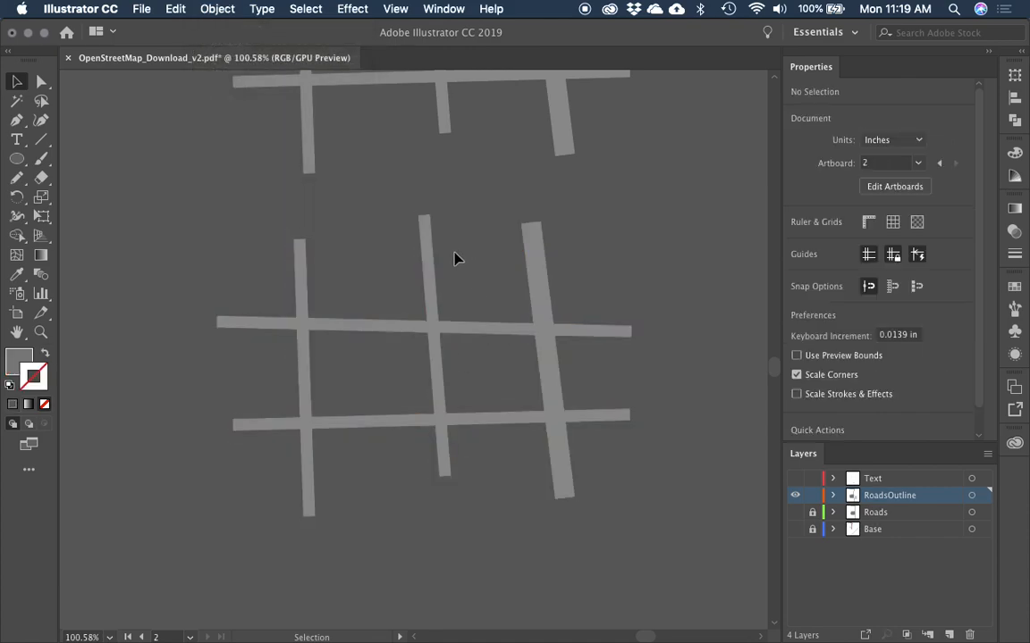
pyautogui.click(429, 250)
pyautogui.click(478, 270)
pyautogui.click(526, 331)
pyautogui.click(536, 373)
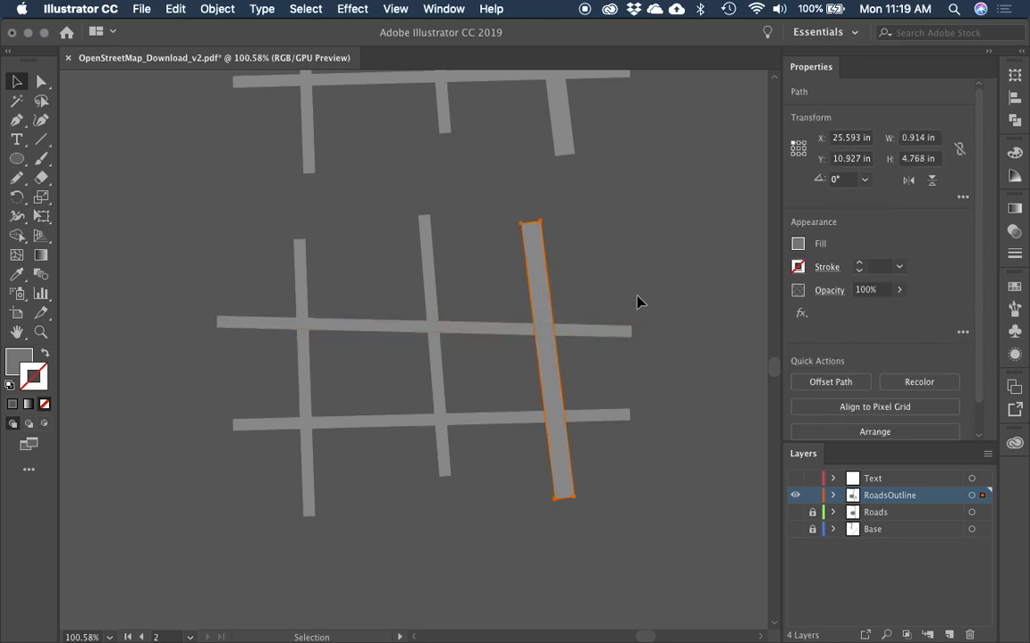
pyautogui.click(855, 266)
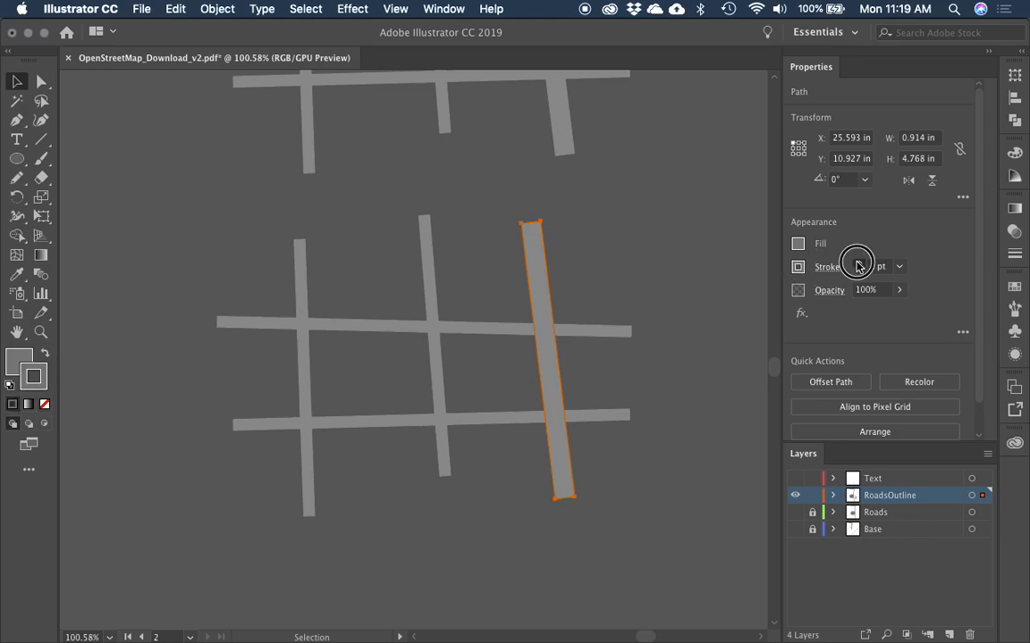
pyautogui.press('/')
pyautogui.click(595, 315)
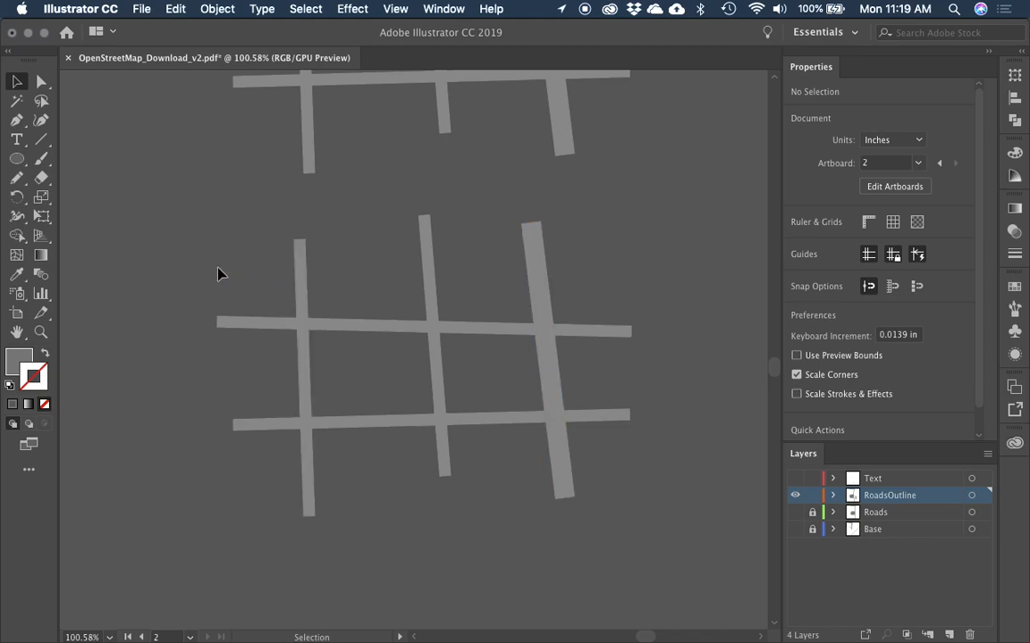
# Step: Select all the outlined strips of the copied grid and unite them into one shape with Pathfinder
pyautogui.moveTo(232, 234); pyautogui.dragTo(597, 522)
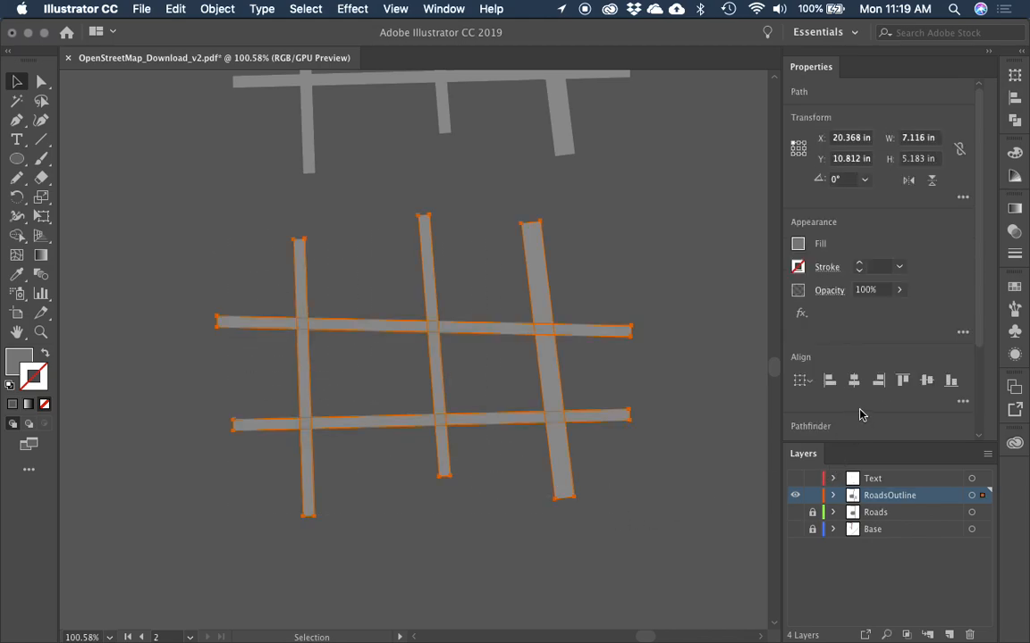
pyautogui.scroll(-3, 859, 413)
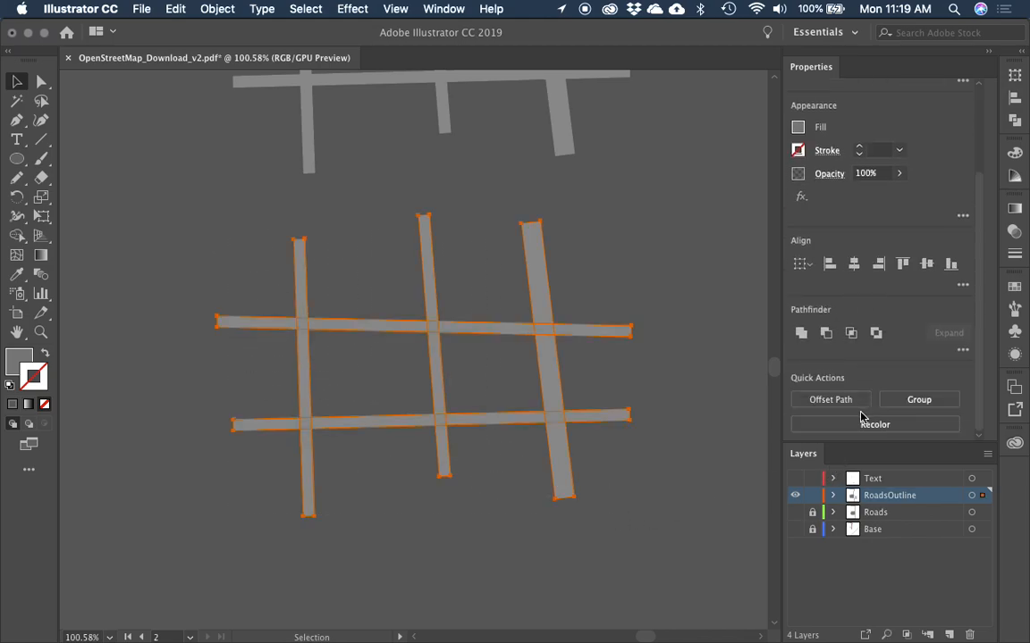
pyautogui.click(801, 334)
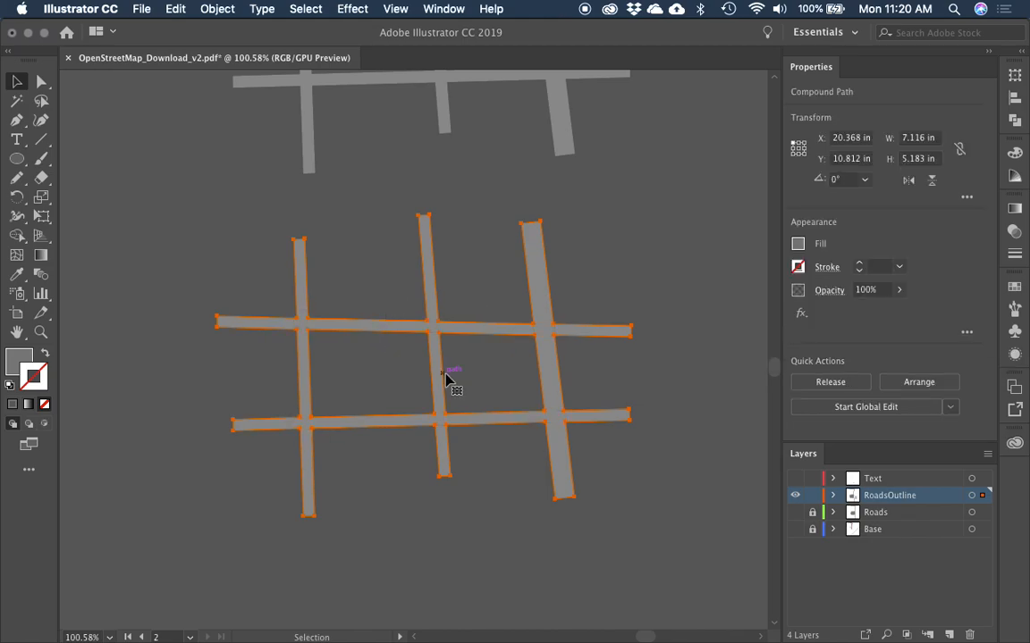
pyautogui.click(499, 373)
pyautogui.click(471, 337)
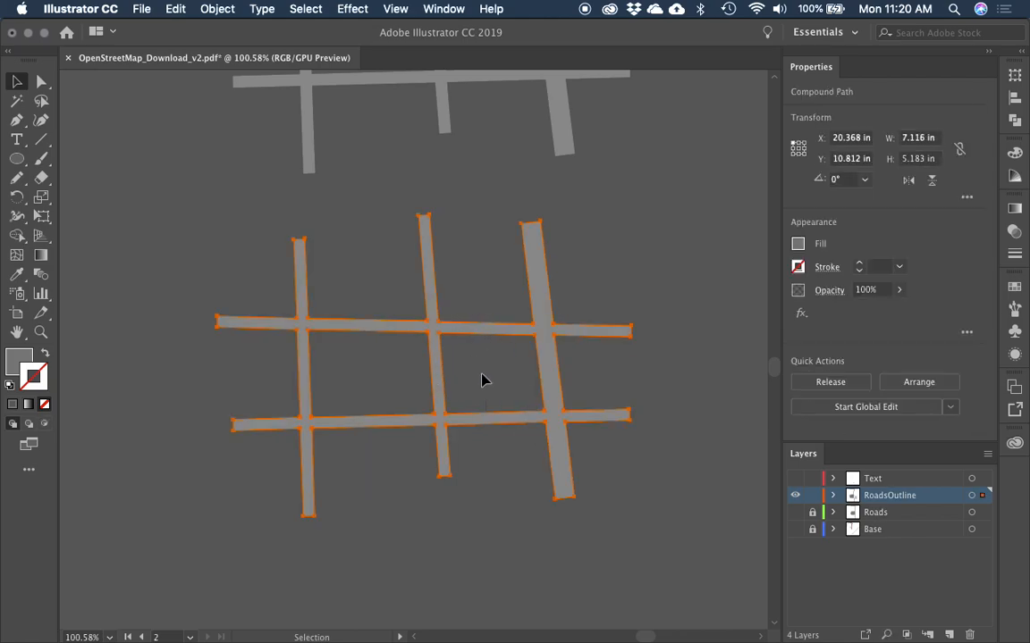
# Step: Try releasing the united grid's compound path and moving an enclosed block shape aside to the east
pyautogui.rightClick(478, 327)
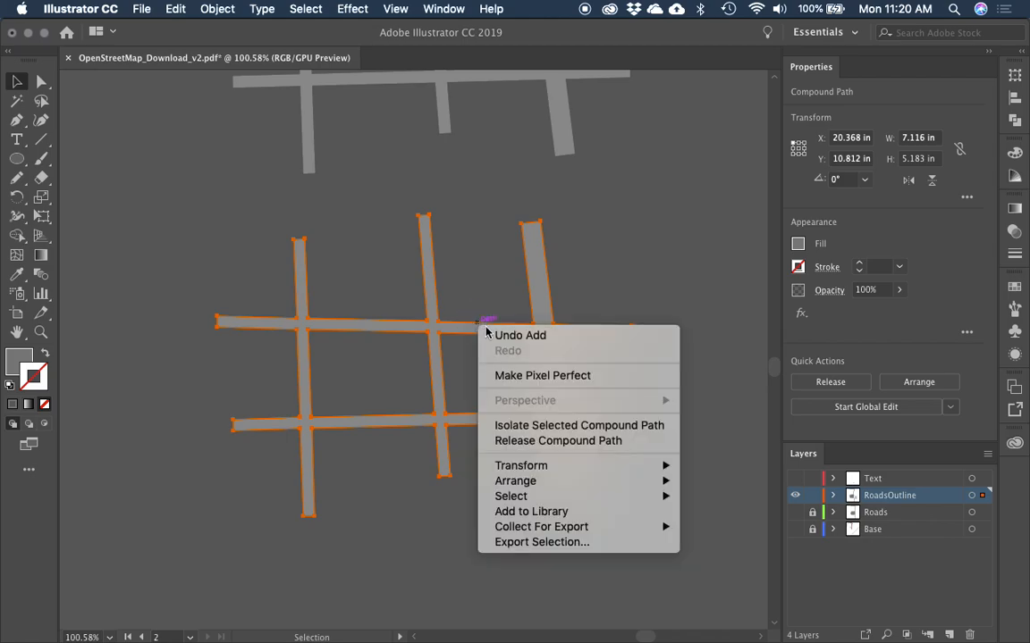
pyautogui.click(537, 441)
pyautogui.click(448, 351)
pyautogui.click(425, 356)
pyautogui.click(452, 420)
pyautogui.click(481, 458)
pyautogui.moveTo(482, 386); pyautogui.dragTo(589, 394)
pyautogui.click(542, 473)
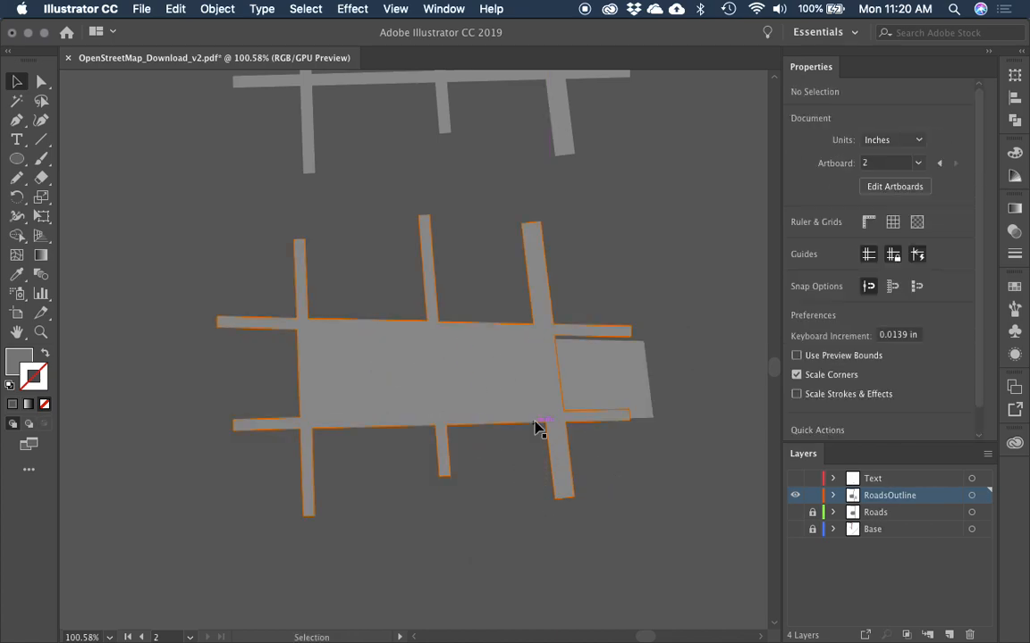
# Step: Undo the block's move and the release of the grid's compound path
pyautogui.press('super+z')
pyautogui.click(536, 460)
pyautogui.moveTo(606, 463); pyautogui.dragTo(417, 378)
pyautogui.press('super+z')
pyautogui.click(501, 370)
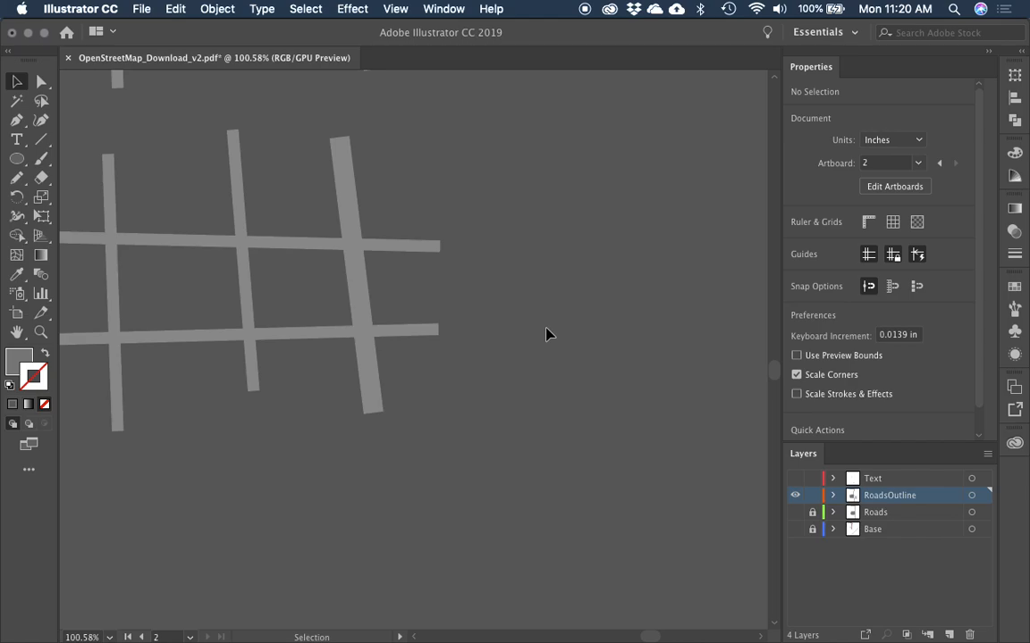
# Step: Add the letter T east of the united grid, convert it to outlines and enlarge it to about 1.1 by 1.5 in
pyautogui.press('t')
pyautogui.click(549, 301)
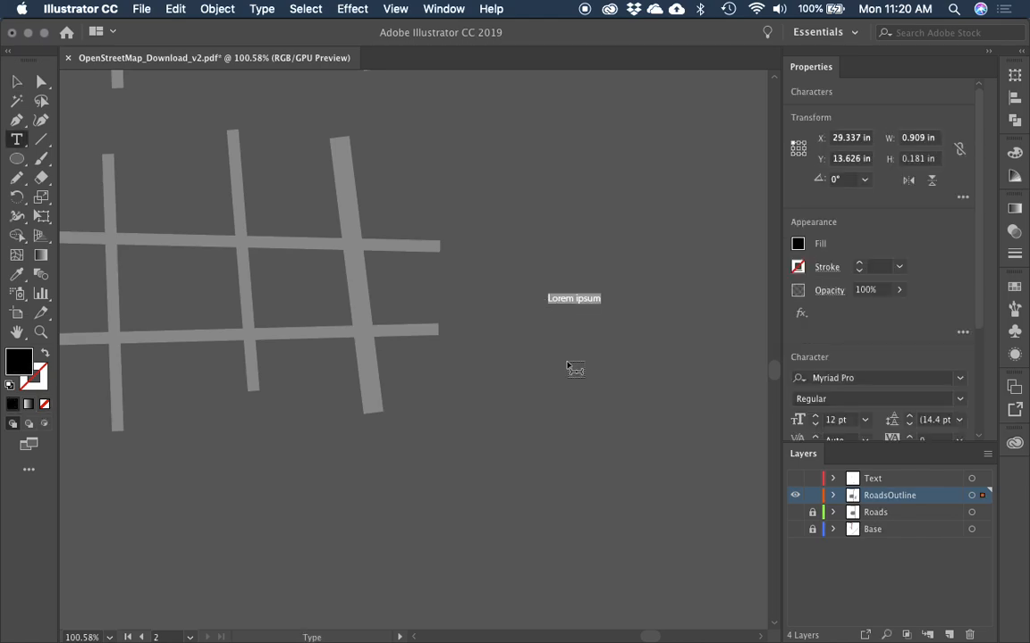
pyautogui.press('BackSpace')
pyautogui.press('Escape')
pyautogui.press('super+equal')
pyautogui.press('super+equal')
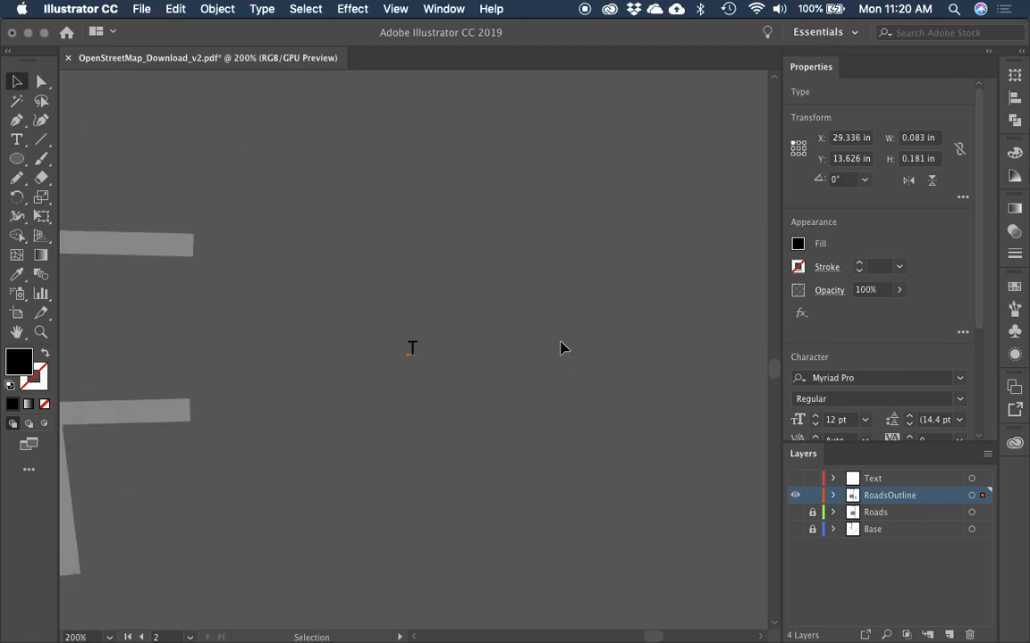
pyautogui.press('super+shift+o')
pyautogui.press('e')
pyautogui.moveTo(426, 360); pyautogui.dragTo(567, 486)
pyautogui.press('v')
pyautogui.click(541, 371)
pyautogui.click(419, 315)
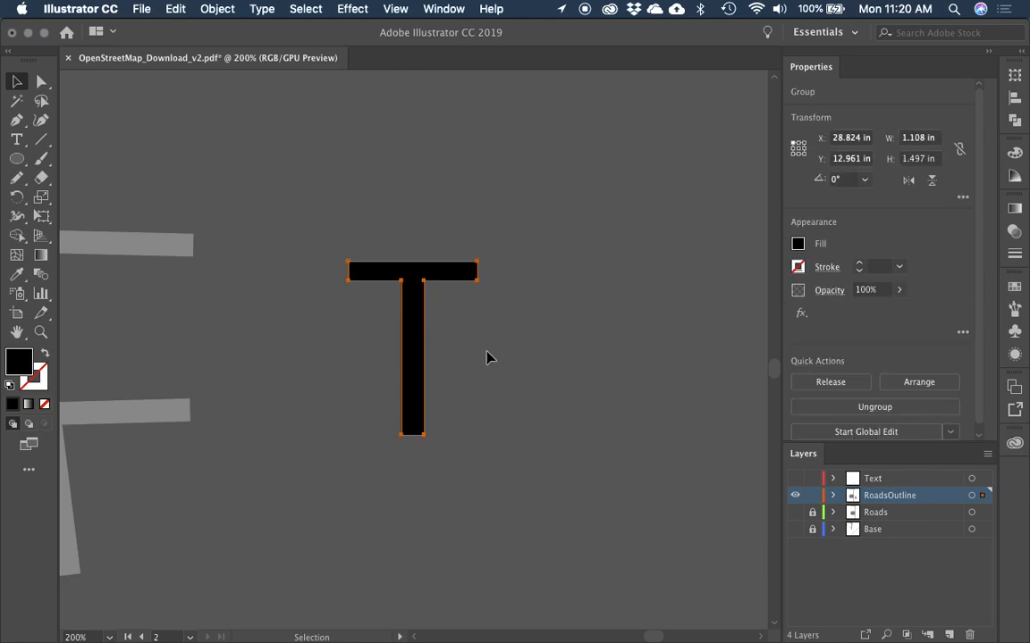
# Step: Add a letter O just east of the T, enlarged to about 1.5 by 1.7 in and converted to outlines
pyautogui.press('space')
pyautogui.moveTo(493, 348); pyautogui.dragTo(421, 311)
pyautogui.press('t')
pyautogui.click(487, 295)
pyautogui.press('BackSpace')
pyautogui.press('Escape')
pyautogui.press('e')
pyautogui.moveTo(504, 301); pyautogui.dragTo(642, 460)
pyautogui.press('v')
pyautogui.moveTo(541, 361); pyautogui.dragTo(582, 393)
pyautogui.press('super+shift+o')
pyautogui.click(584, 391)
pyautogui.click(574, 383)
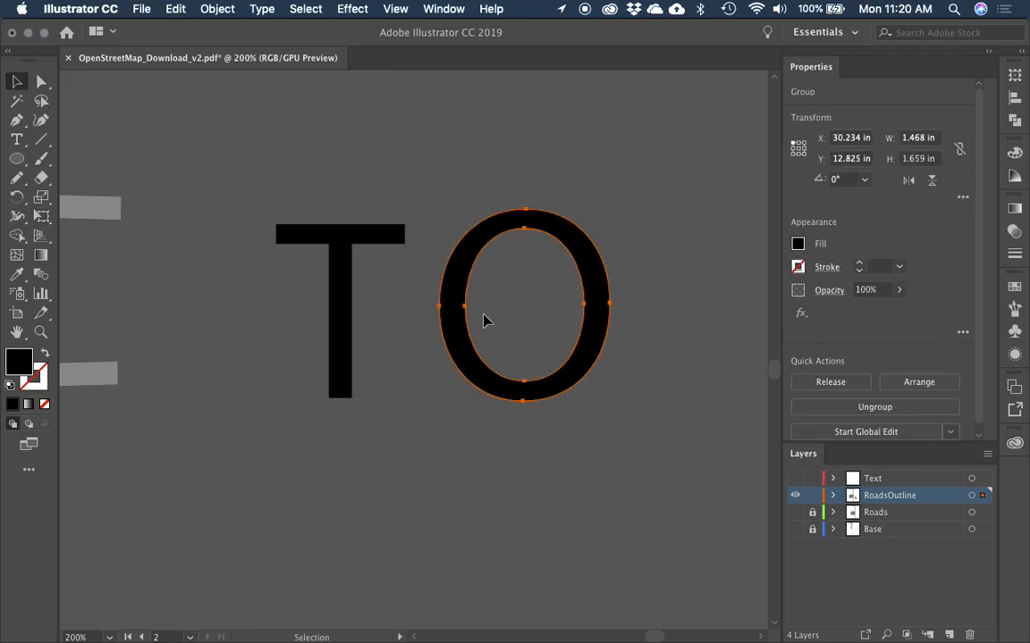
# Step: Ungroup the outlined letters T and O
pyautogui.click(356, 239)
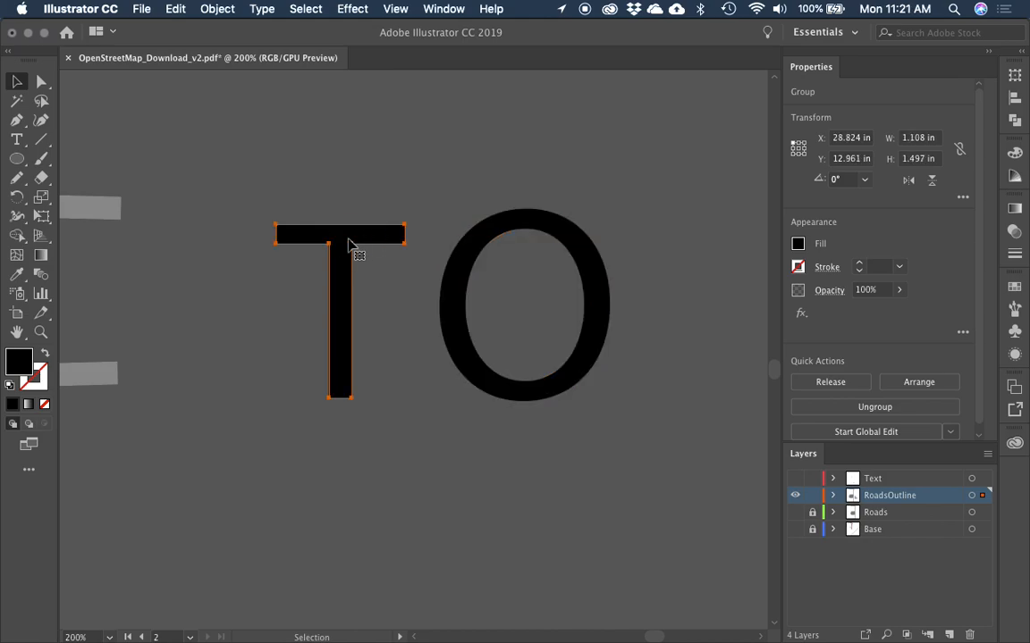
pyautogui.rightClick(349, 243)
pyautogui.click(382, 374)
pyautogui.click(483, 386)
pyautogui.rightClick(510, 392)
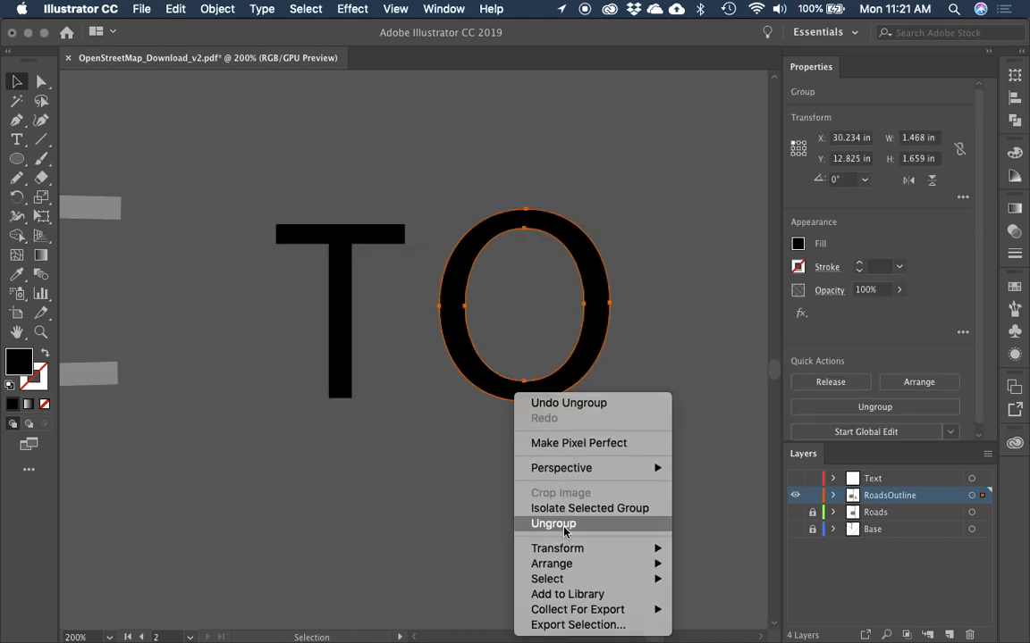
pyautogui.click(553, 524)
# Step: Select the ungrouped T and bring up its compound path commands
pyautogui.click(420, 430)
pyautogui.click(338, 334)
pyautogui.rightClick(331, 281)
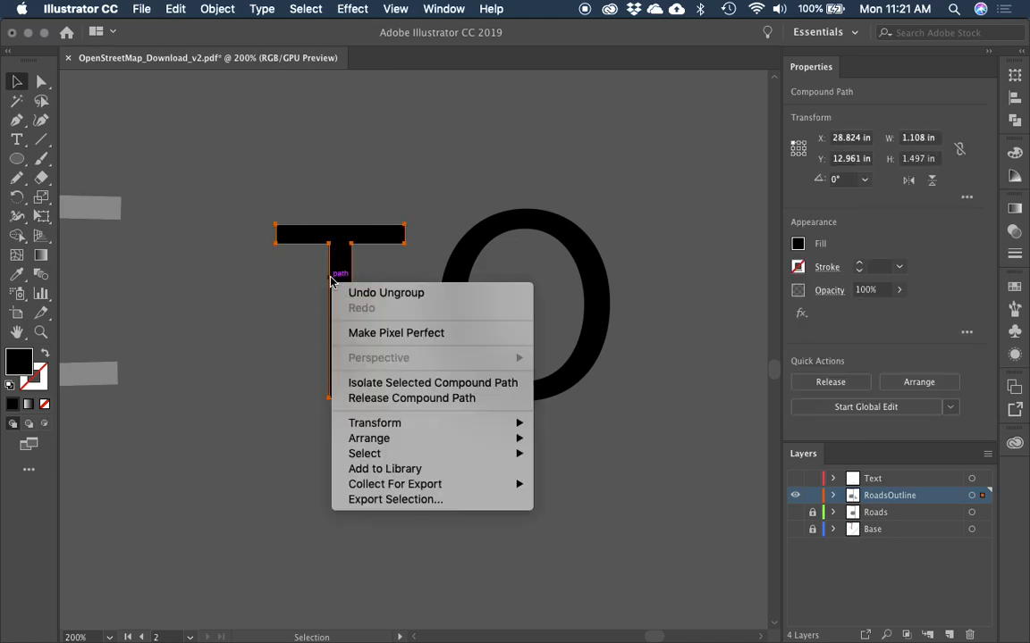
# Step: Release the compound paths of the outlined letters T and O
pyautogui.click(391, 397)
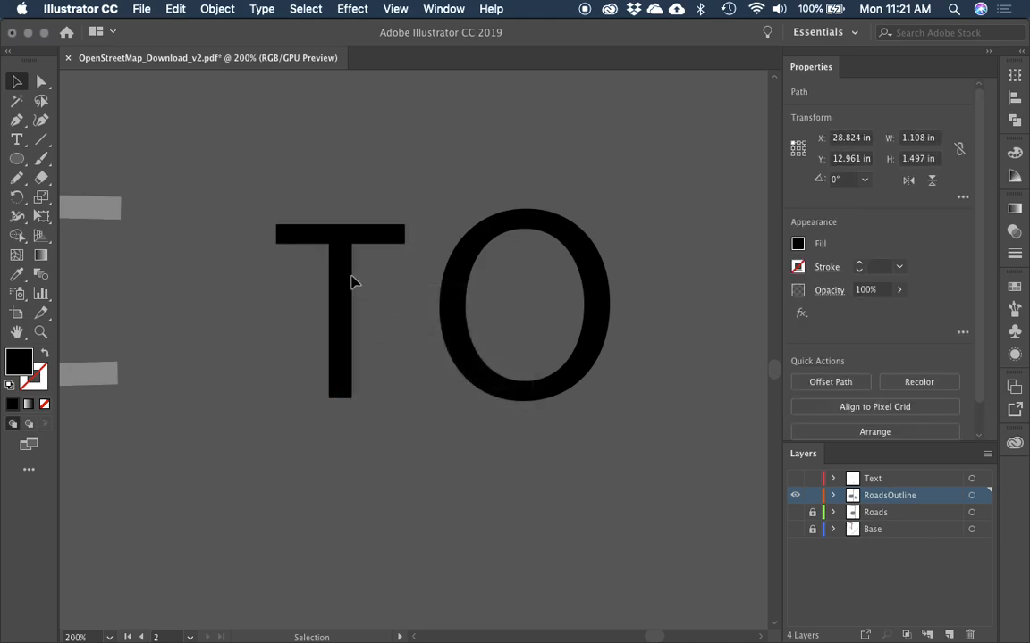
pyautogui.click(356, 280)
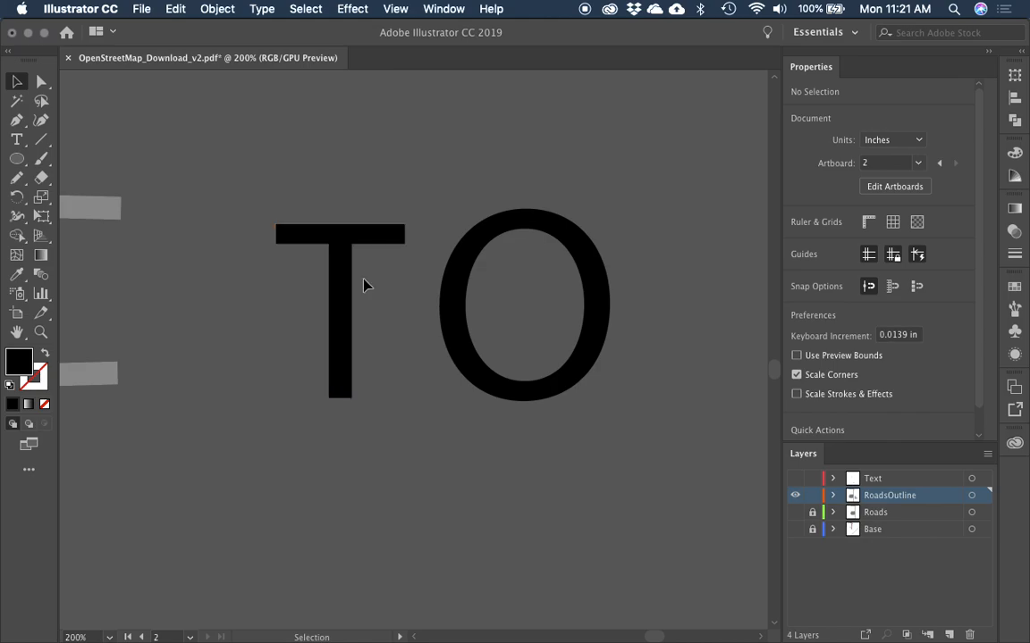
pyautogui.click(458, 288)
pyautogui.rightClick(458, 290)
pyautogui.click(514, 409)
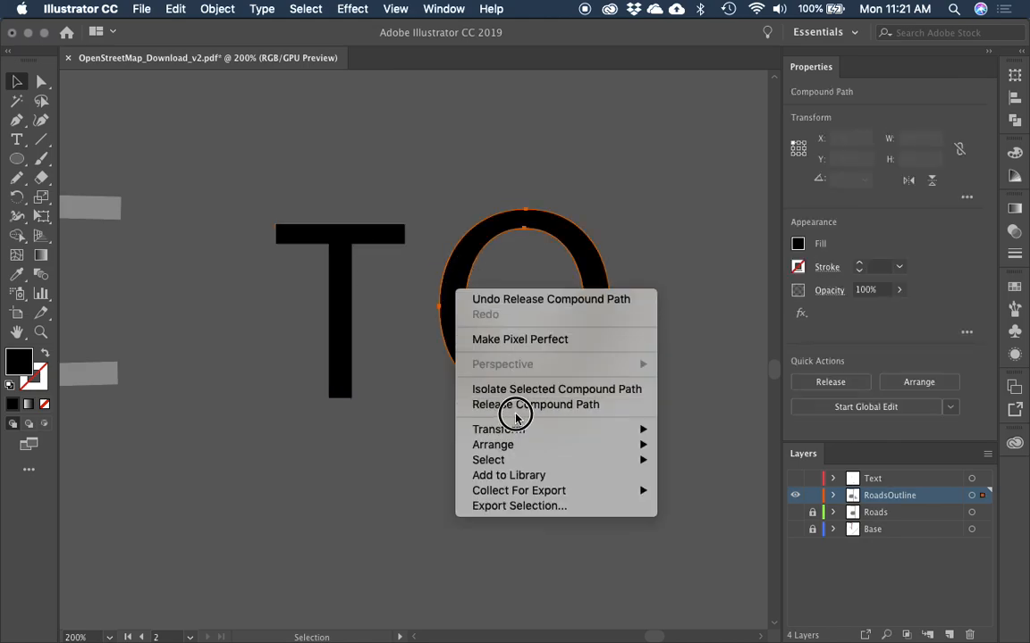
pyautogui.rightClick(475, 368)
pyautogui.click(534, 484)
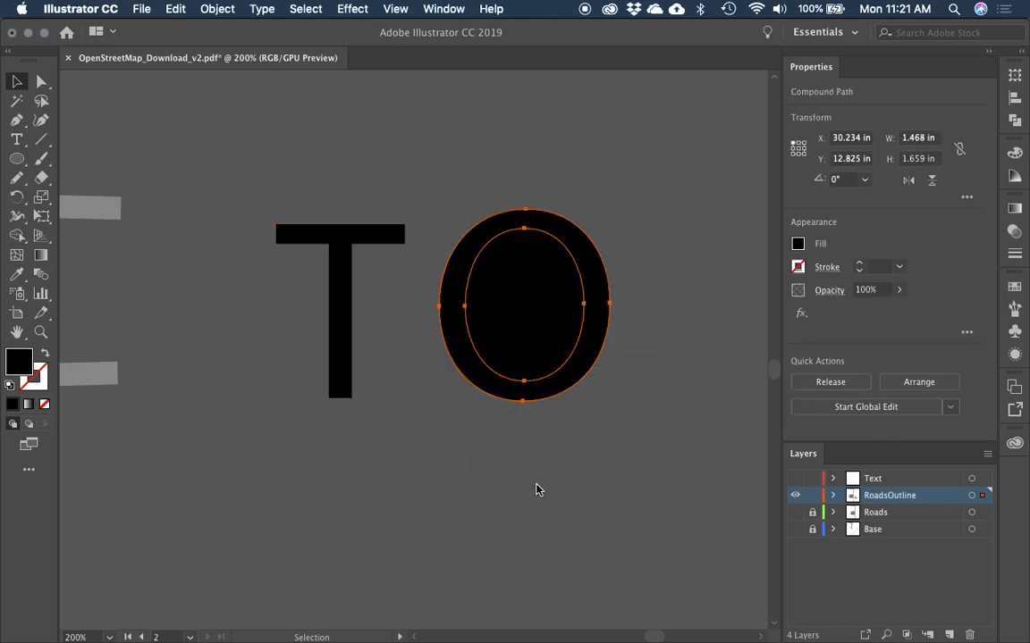
# Step: Move the inner oval of the letter O sideways so that it partly overlaps the outer oval's right edge
pyautogui.click(536, 487)
pyautogui.moveTo(519, 322); pyautogui.dragTo(639, 328)
pyautogui.click(625, 532)
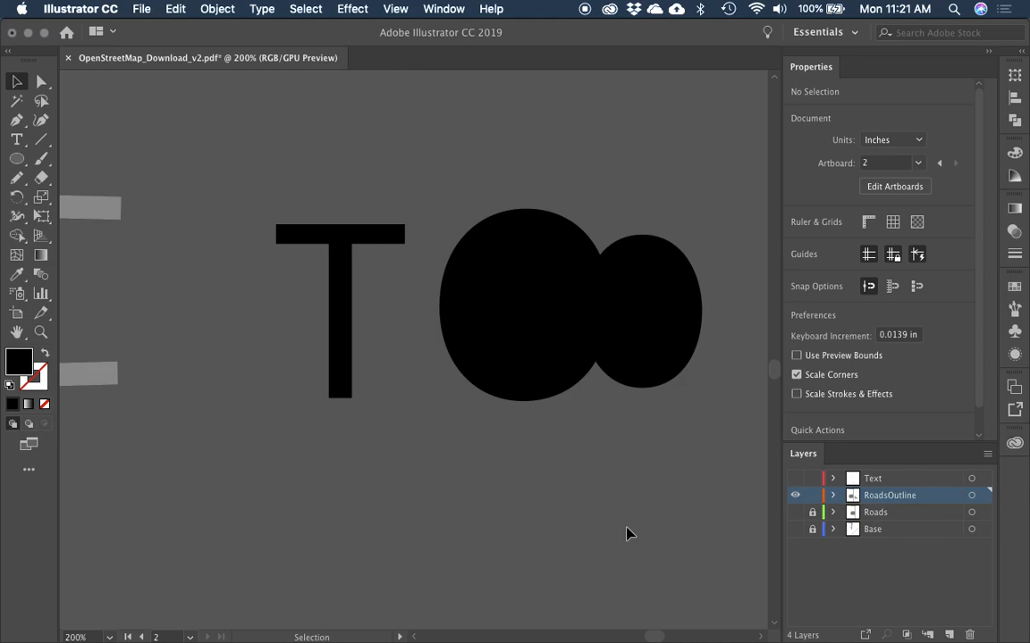
# Step: Delete the outlined letter T and the separated ovals of the O
pyautogui.moveTo(626, 533); pyautogui.dragTo(441, 404)
pyautogui.press('Delete')
pyautogui.hotkey('ctrl', '1')
# Step: Slightly round the four corners where the middle vertical road crosses the upper horizontal road of the sample grid
pyautogui.click(439, 319)
pyautogui.click(398, 358)
pyautogui.click(438, 338)
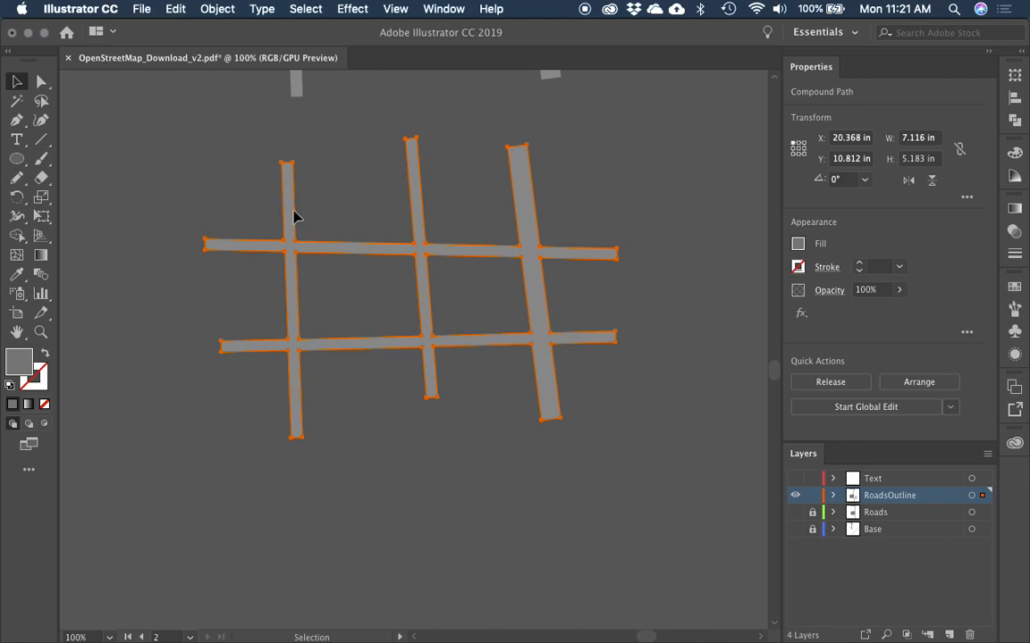
pyautogui.click(446, 296)
pyautogui.click(431, 278)
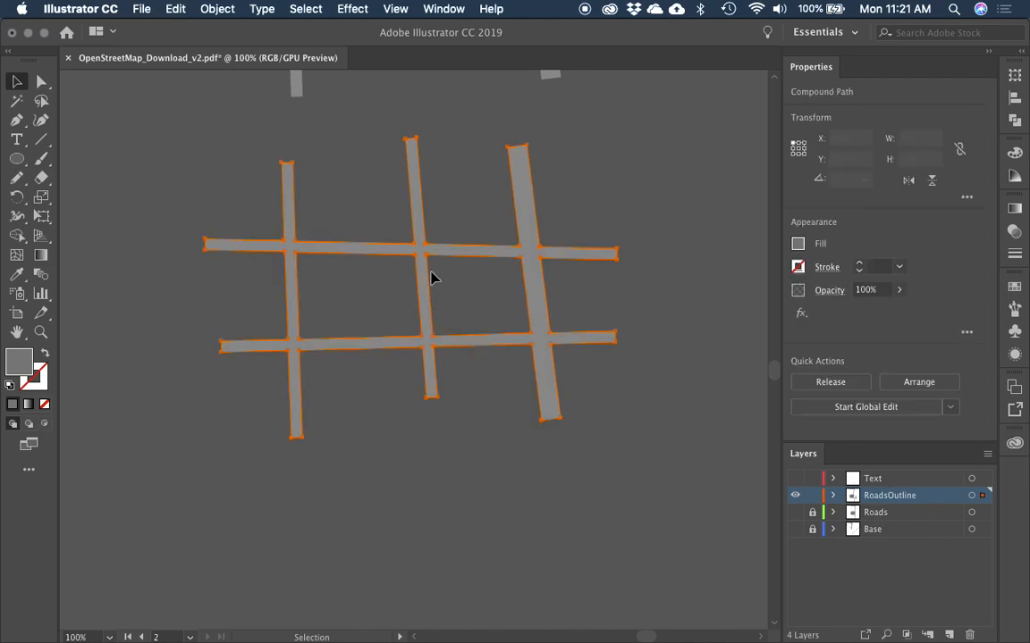
pyautogui.press('super+h')
pyautogui.press('a')
pyautogui.click(388, 224)
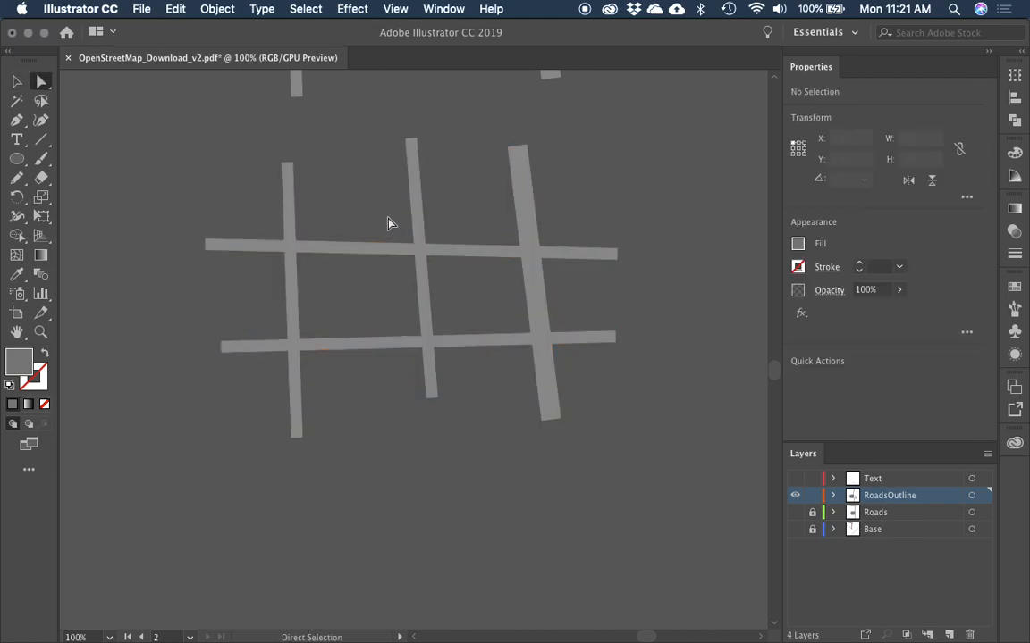
pyautogui.click(414, 257)
pyautogui.click(437, 269)
pyautogui.moveTo(395, 223); pyautogui.dragTo(437, 266)
pyautogui.click(465, 292)
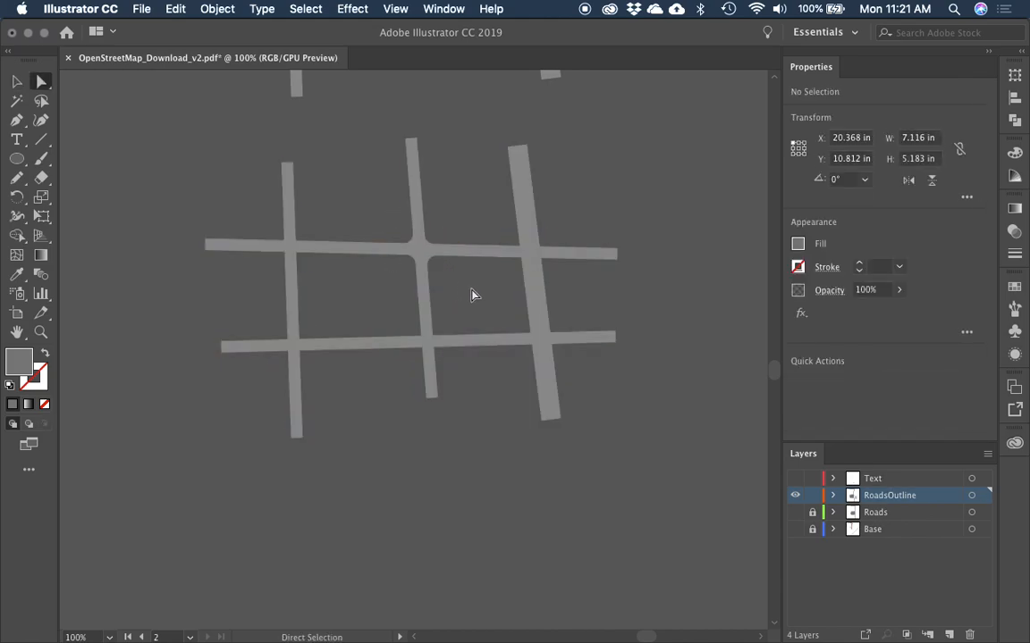
# Step: Round the corners where the thick vertical road crosses the upper horizontal road, giving the right-hand corners a larger radius
pyautogui.moveTo(496, 232); pyautogui.dragTo(582, 299)
pyautogui.click(582, 298)
pyautogui.moveTo(513, 209); pyautogui.dragTo(502, 229)
pyautogui.press('v')
pyautogui.click(559, 212)
pyautogui.press('a')
pyautogui.click(523, 269)
pyautogui.moveTo(497, 286)
pyautogui.mouseDown()
pyautogui.moveTo(506, 281)
pyautogui.moveTo(490, 301)
pyautogui.mouseUp()
pyautogui.press('v')
pyautogui.click(287, 319)
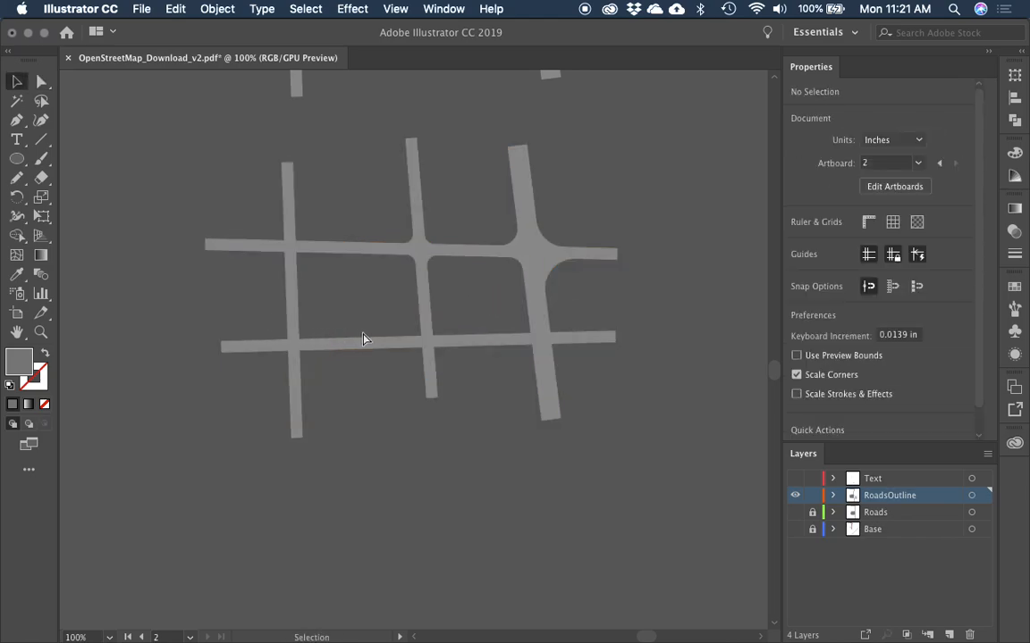
# Step: Undo the manual corner rounding at both intersections of the sample road grid
pyautogui.press('super+z')
pyautogui.press('super+z')
pyautogui.press('super+z')
pyautogui.press('super+z')
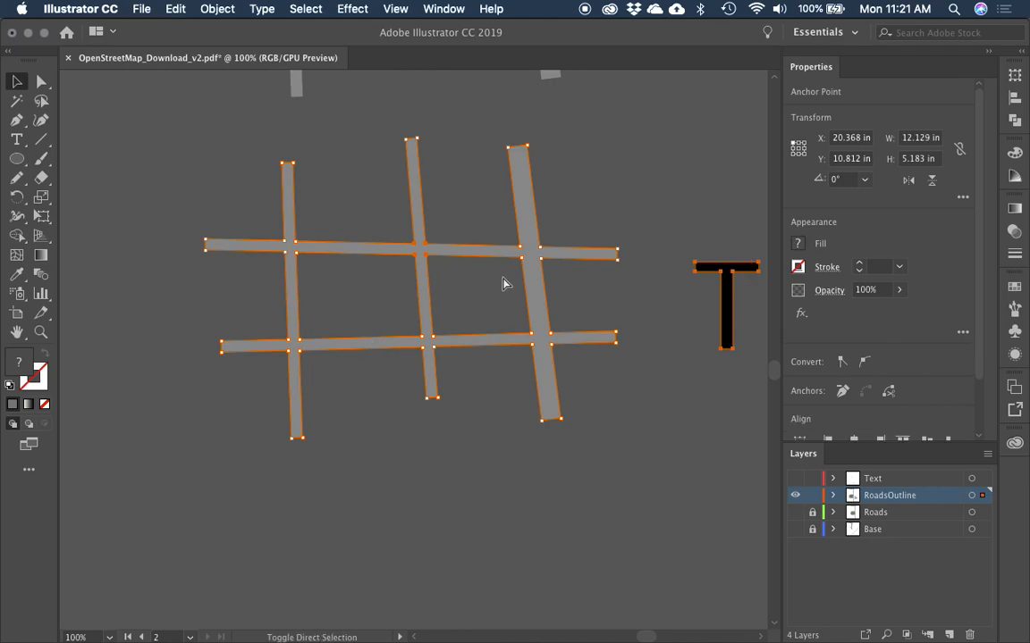
pyautogui.press('super+z')
# Step: Apply the Round Corners effect to the sample road grid with preview on and a radius of 0.375 in
pyautogui.click(531, 258)
pyautogui.click(368, 8)
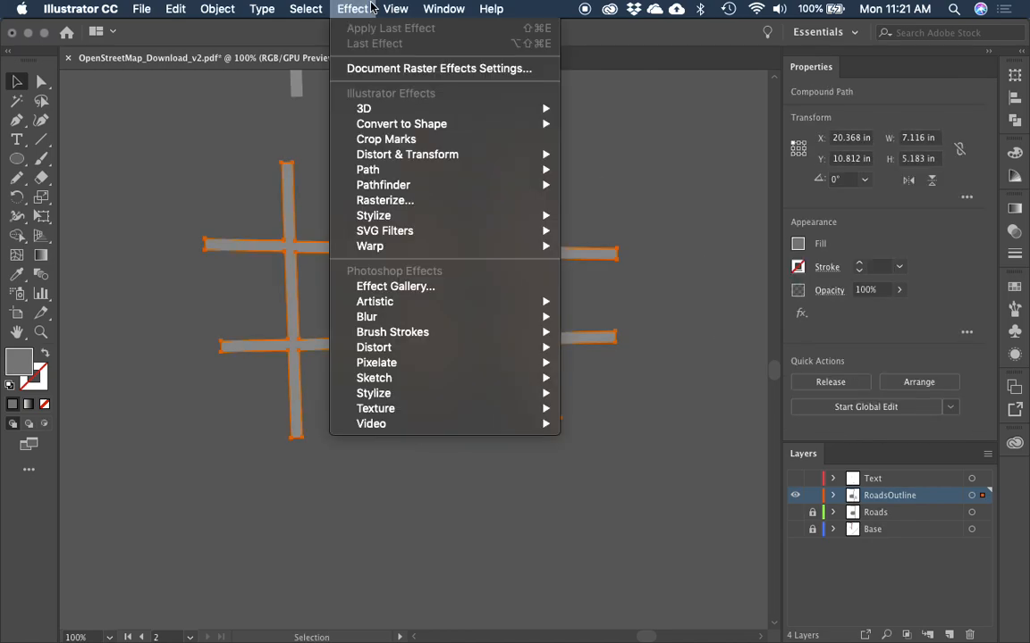
pyautogui.moveTo(436, 215)
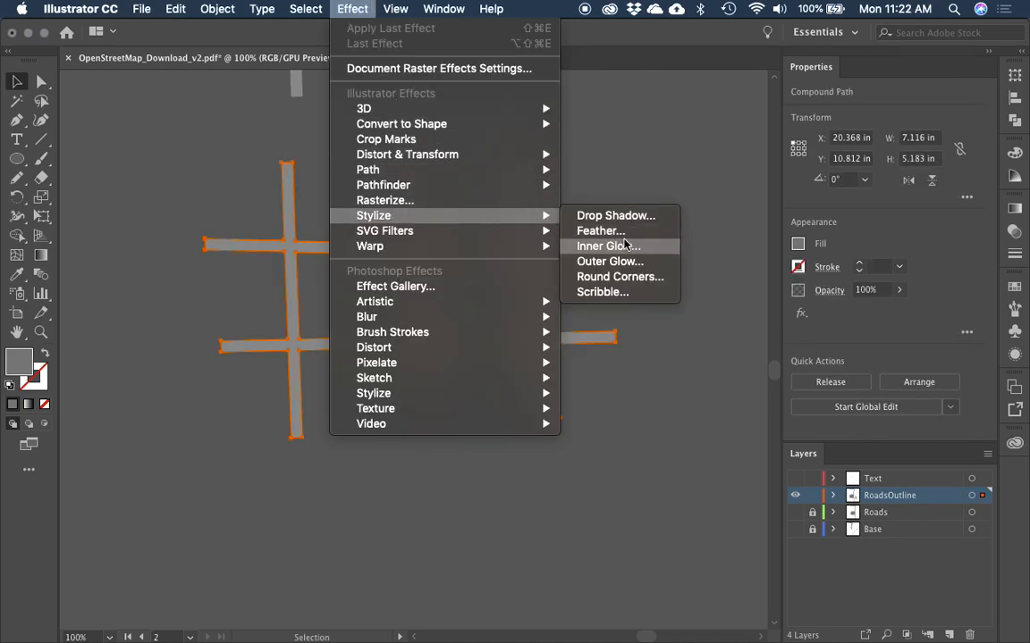
pyautogui.click(619, 277)
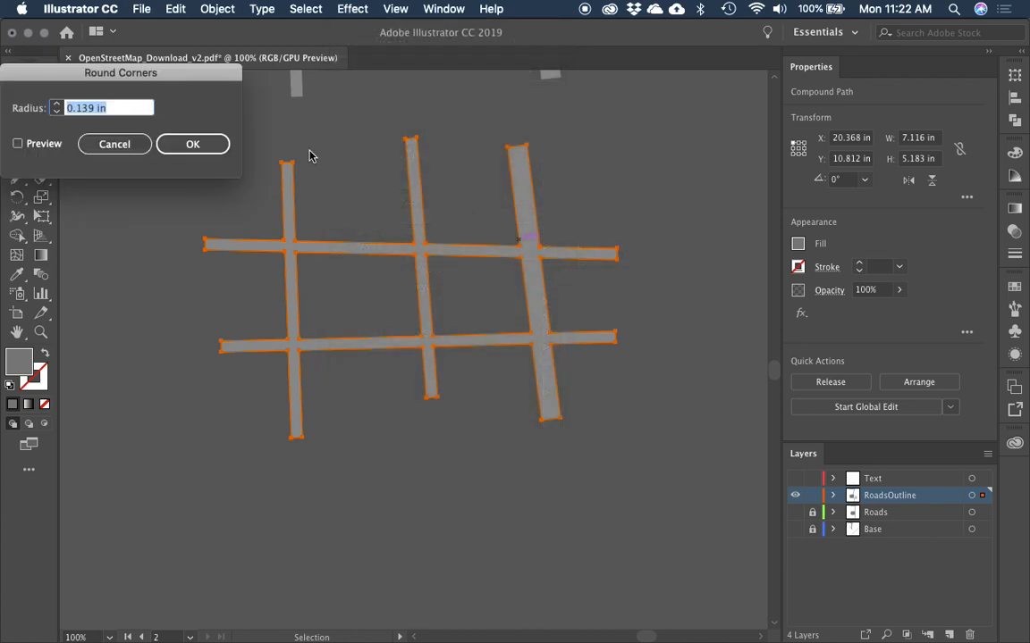
pyautogui.click(45, 144)
pyautogui.click(56, 104)
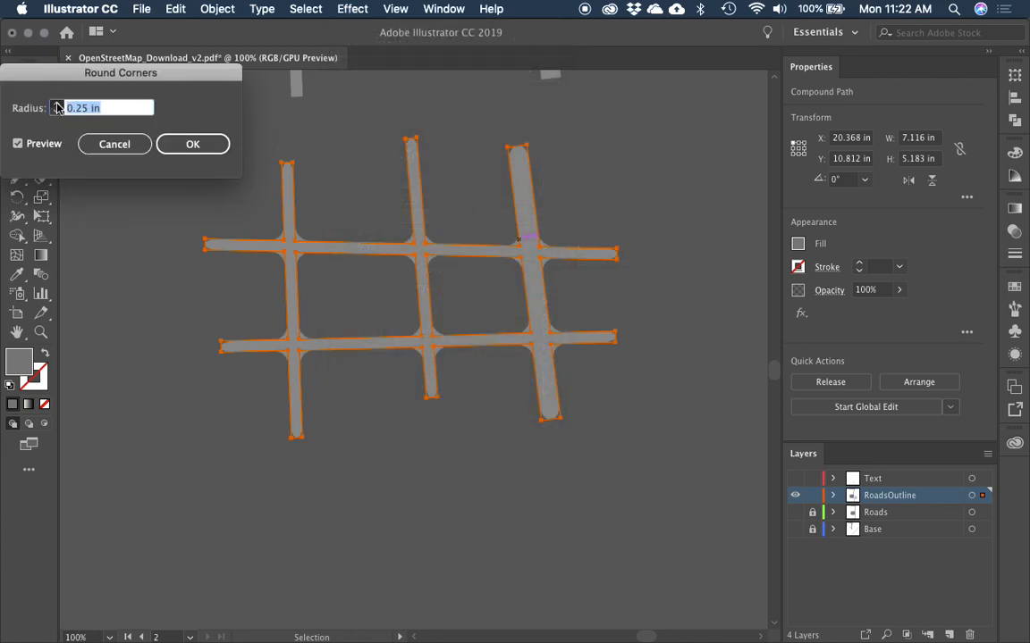
pyautogui.click(56, 104)
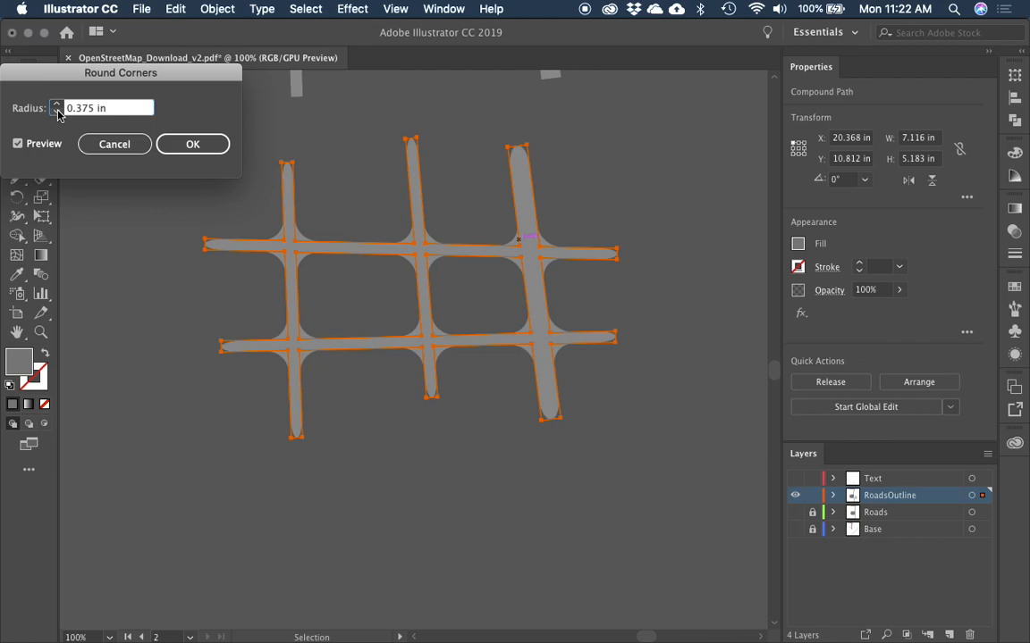
pyautogui.click(190, 144)
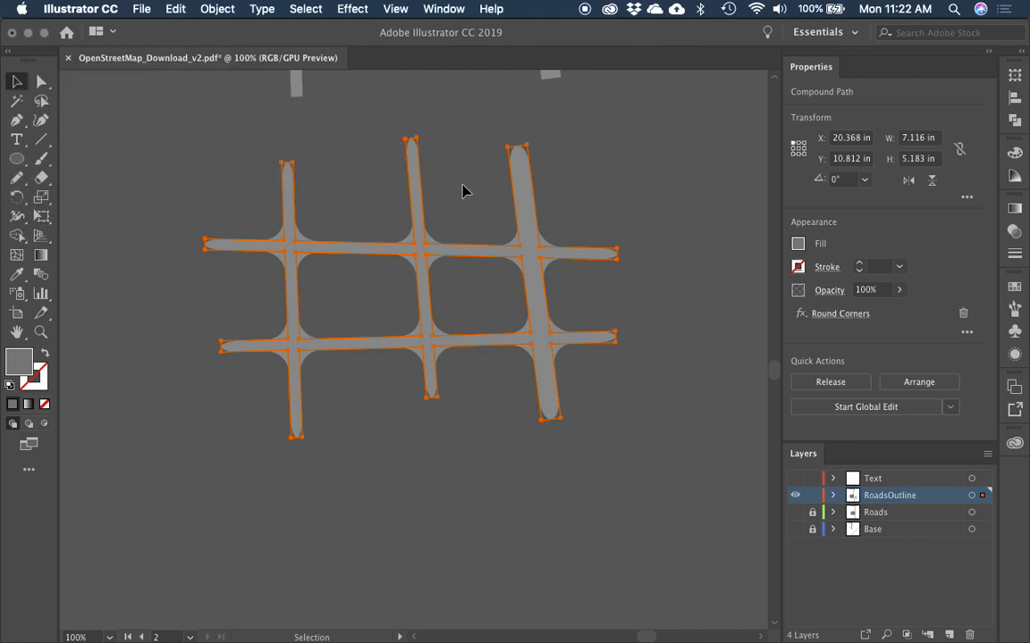
pyautogui.click(519, 368)
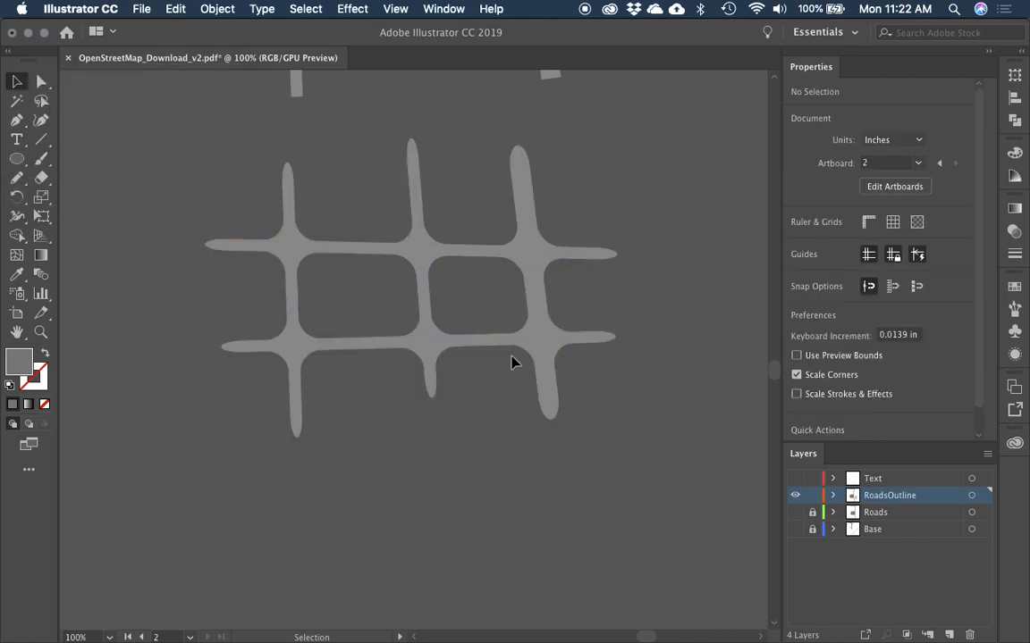
# Step: Move the upper-left anchor point of the grid's left block to the right along the horizontal road
pyautogui.click(319, 262)
pyautogui.press('a')
pyautogui.moveTo(298, 257); pyautogui.dragTo(347, 257)
pyautogui.press('v')
pyautogui.click(367, 404)
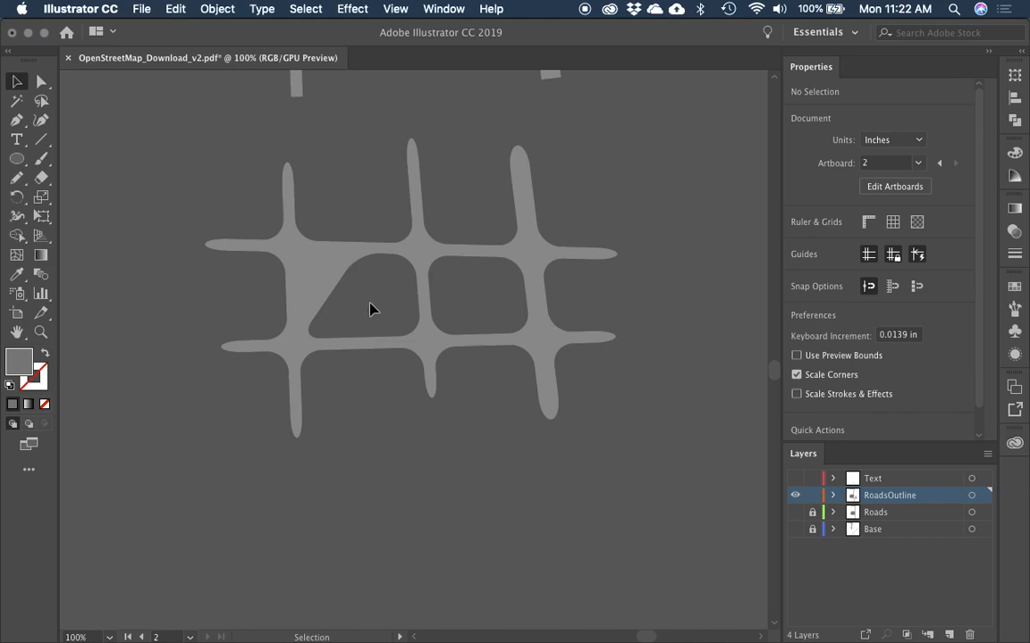
# Step: Move the lower-left anchor point of the grid's right block to the right along the lower road
pyautogui.click(471, 253)
pyautogui.press('a')
pyautogui.click(437, 260)
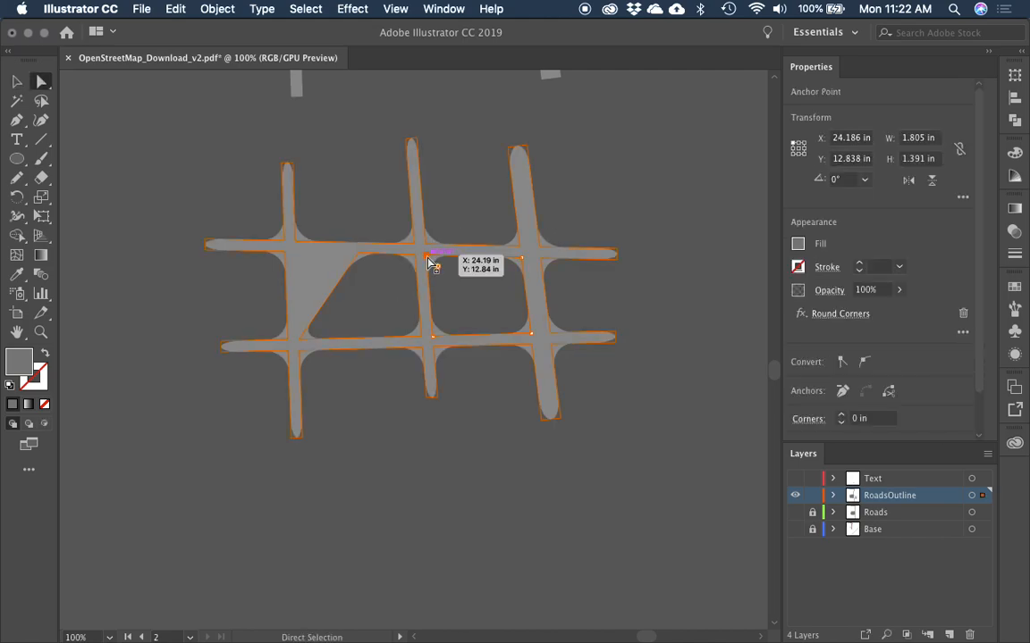
pyautogui.moveTo(438, 342); pyautogui.dragTo(467, 341)
pyautogui.press('v')
pyautogui.click(490, 409)
pyautogui.moveTo(490, 410); pyautogui.dragTo(507, 517)
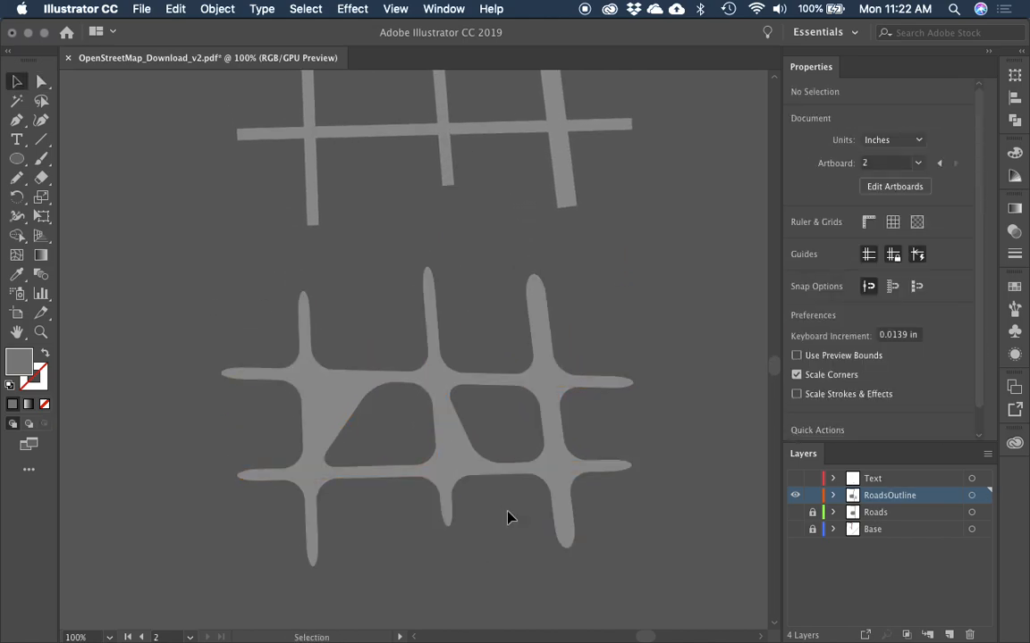
# Step: Move the rounded sample road grid to the right, to about X 21.53 in and Y 10.756 in
pyautogui.click(483, 446)
pyautogui.moveTo(484, 446); pyautogui.dragTo(478, 349)
pyautogui.moveTo(442, 302); pyautogui.dragTo(511, 297)
pyautogui.click(524, 426)
pyautogui.click(531, 329)
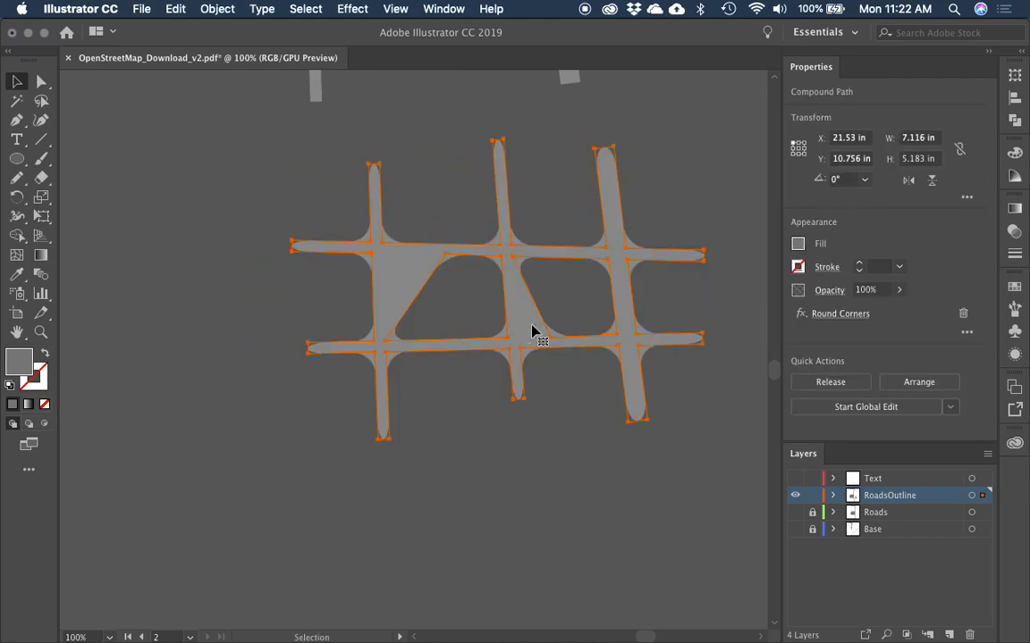
pyautogui.click(557, 499)
pyautogui.moveTo(555, 336); pyautogui.dragTo(501, 363)
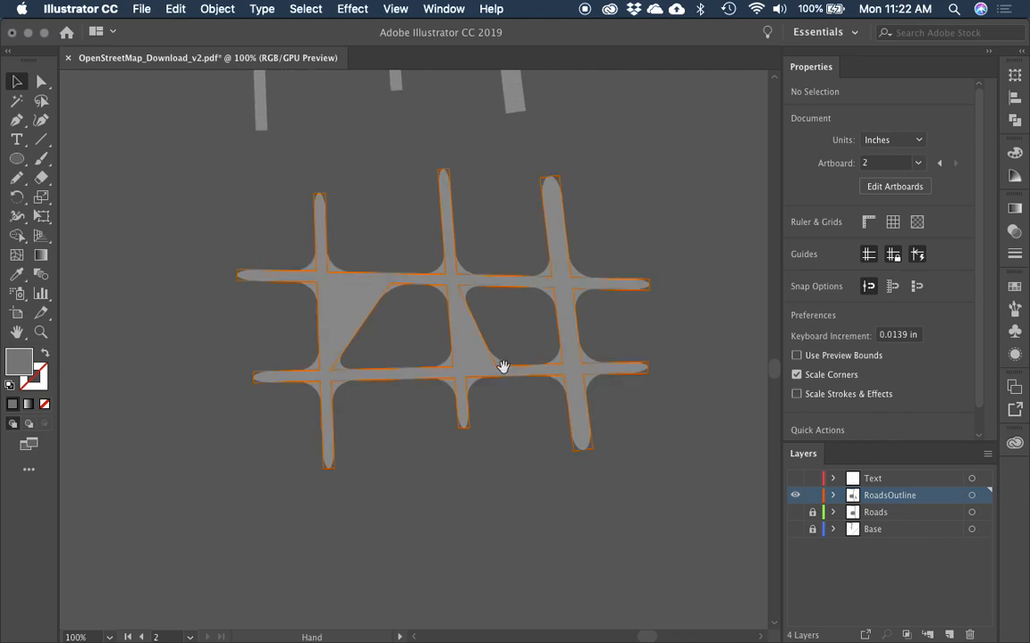
# Step: Swap the sample road grid's fill and stroke so that it has only a 1 pt outline
pyautogui.click(490, 362)
pyautogui.hotkey('shift', 'x')
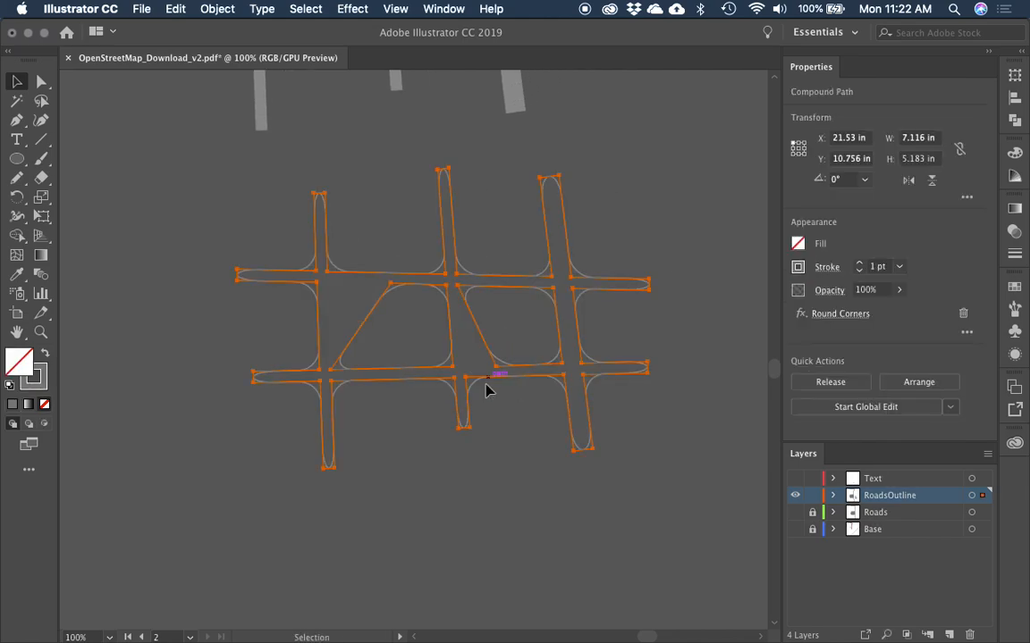
pyautogui.click(379, 420)
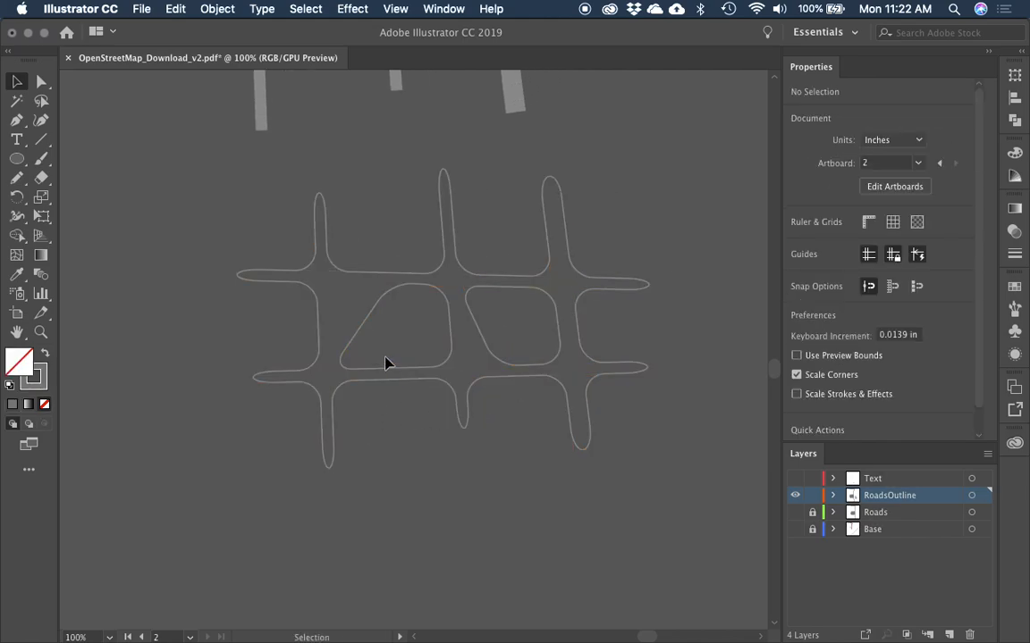
# Step: Give the sample road grid the default white fill and black stroke
pyautogui.click(409, 380)
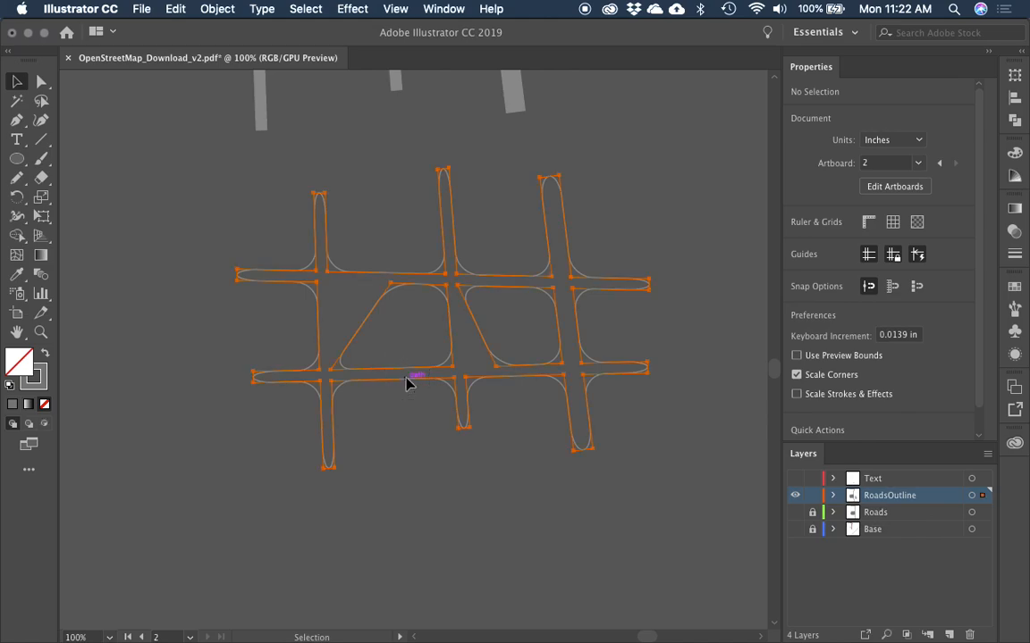
pyautogui.hotkey('shift', 'x')
pyautogui.click(409, 438)
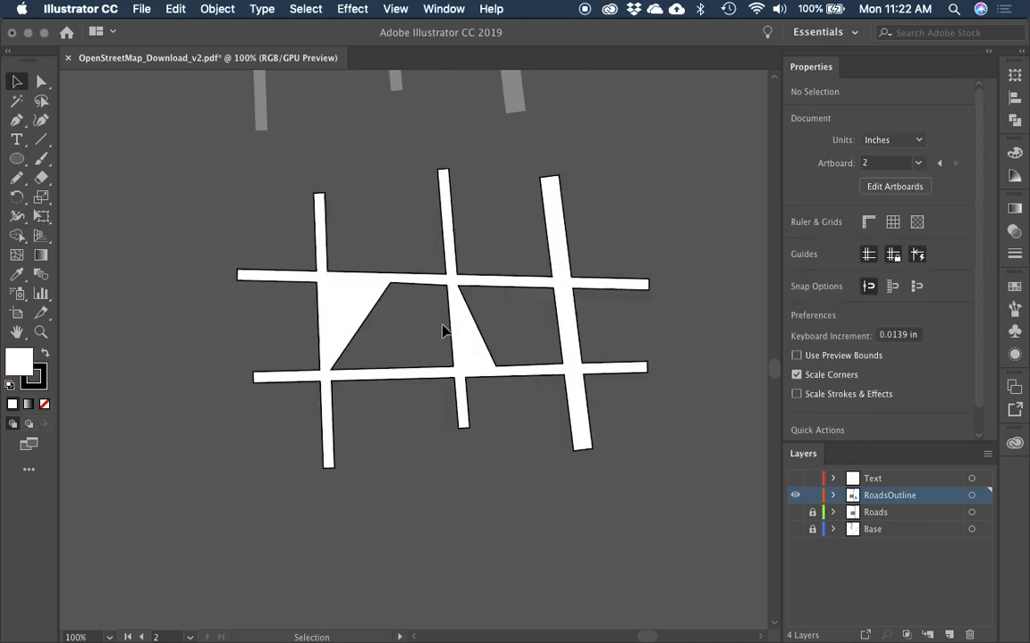
# Step: Reapply the Round Corners effect with its last settings to the white sample road grid
pyautogui.click(352, 8)
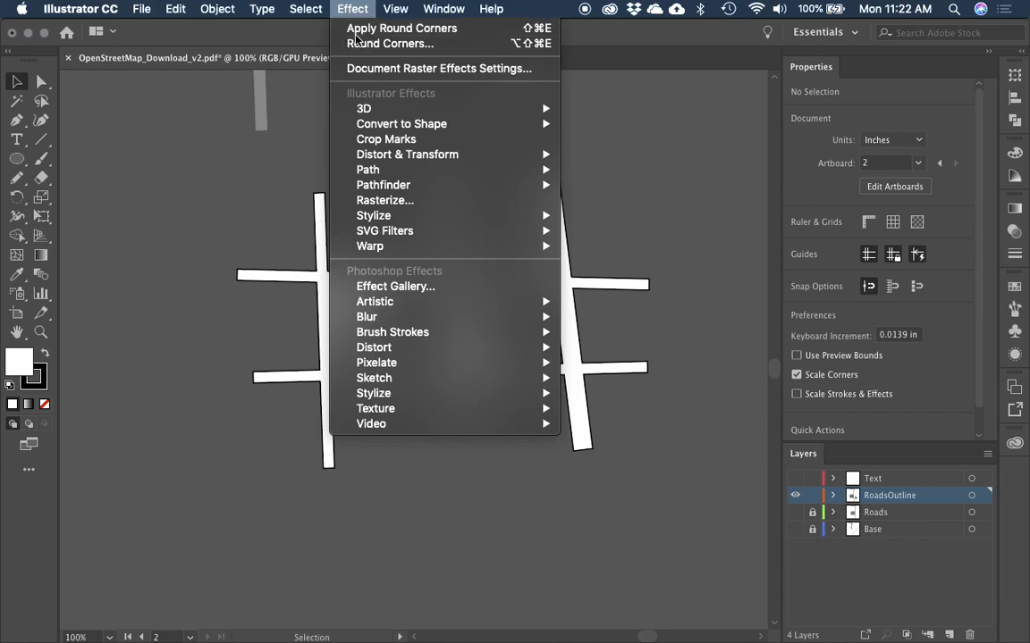
pyautogui.click(368, 30)
pyautogui.click(432, 371)
pyautogui.click(352, 8)
pyautogui.click(368, 30)
pyautogui.click(438, 500)
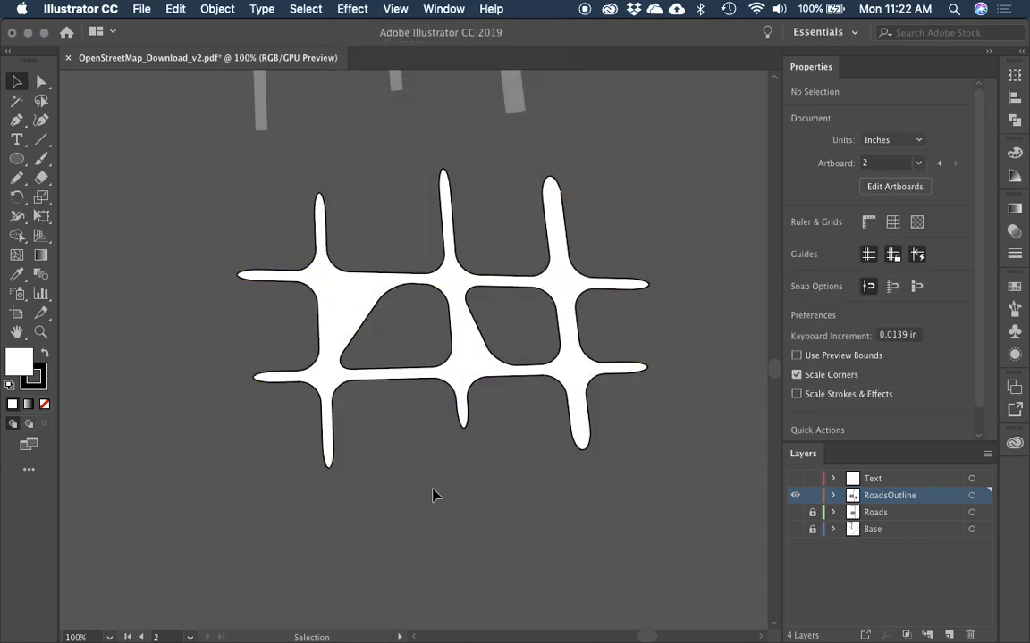
# Step: Select both sample road grids and delete them
pyautogui.click(464, 335)
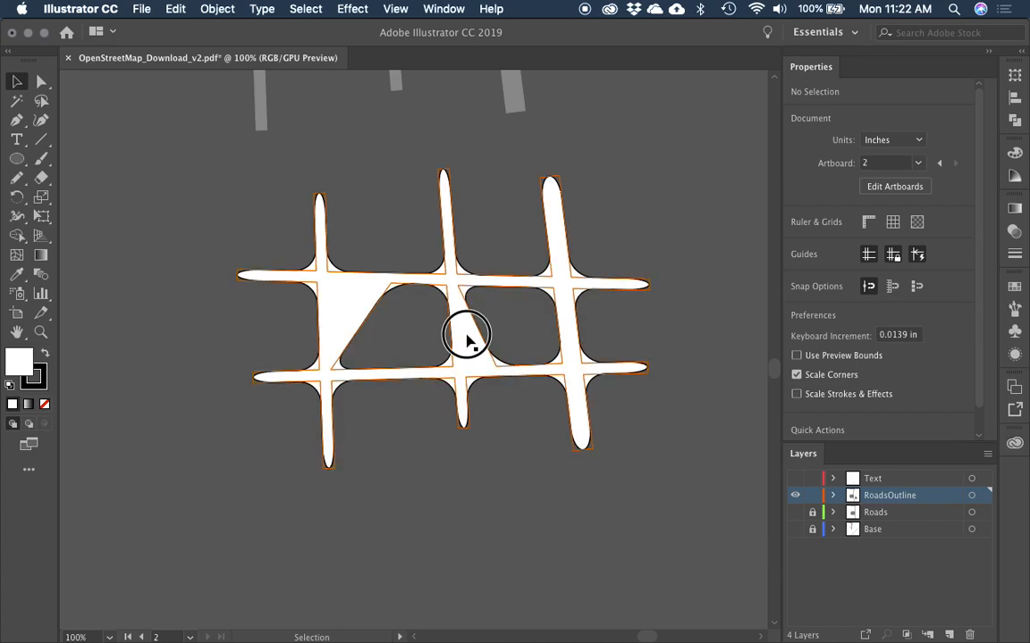
pyautogui.scroll(5, 482, 299)
pyautogui.keyDown('shift'); pyautogui.click(205, 116); pyautogui.keyUp('shift')
pyautogui.press('Delete')
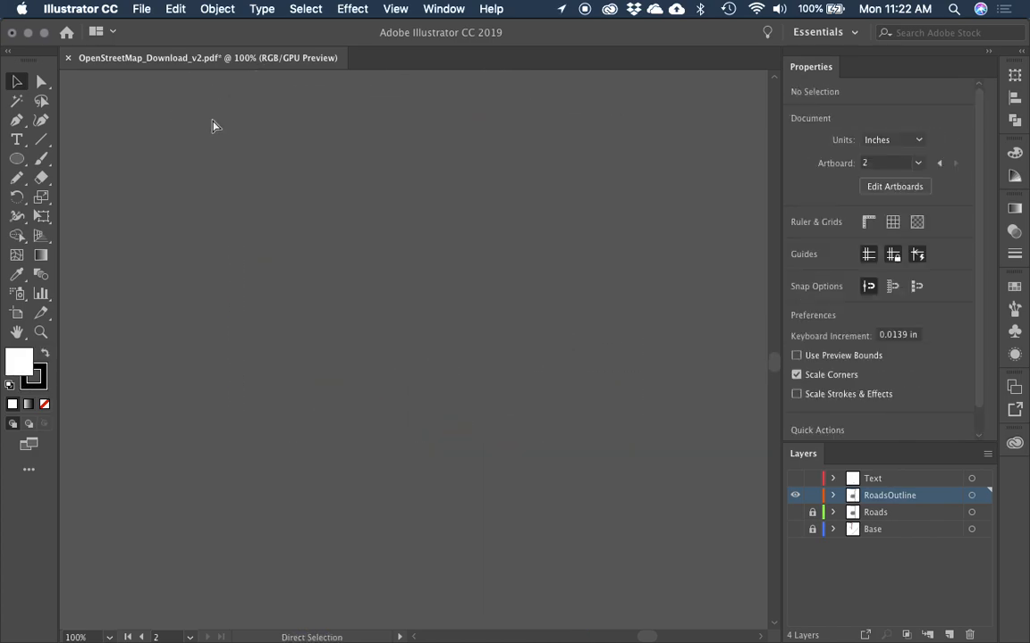
# Step: Select all artwork on the RoadsOutline layer, convert it with Outline Stroke, and inspect the outlined roads up close
pyautogui.press('super+0')
pyautogui.moveTo(214, 293); pyautogui.dragTo(240, 214)
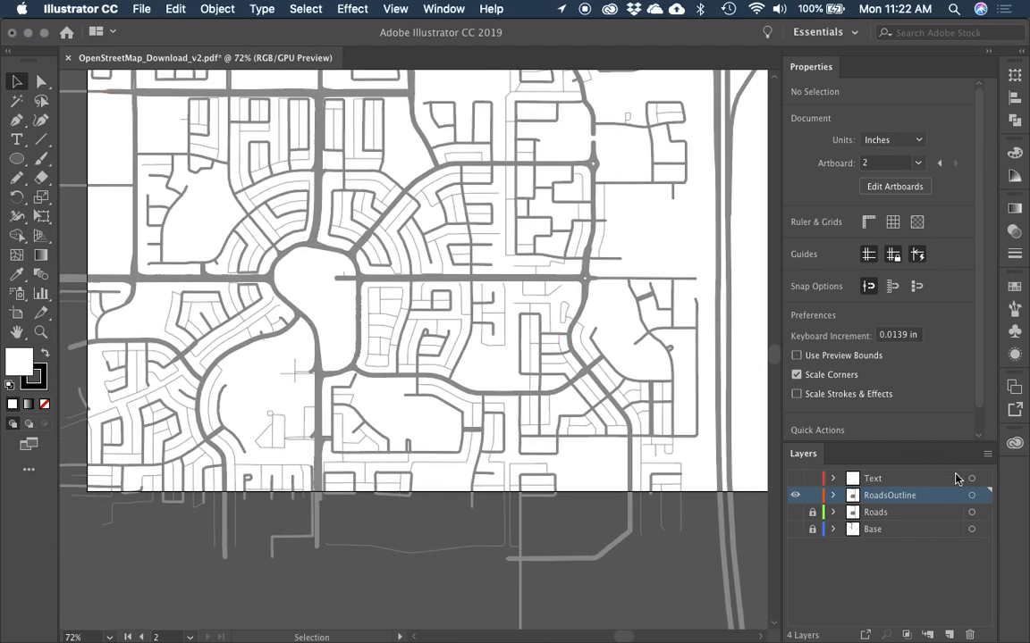
pyautogui.click(981, 502)
pyautogui.moveTo(406, 250)
pyautogui.mouseDown()
pyautogui.moveTo(409, 278)
pyautogui.moveTo(413, 255)
pyautogui.mouseUp()
pyautogui.click(217, 9)
pyautogui.moveTo(290, 351)
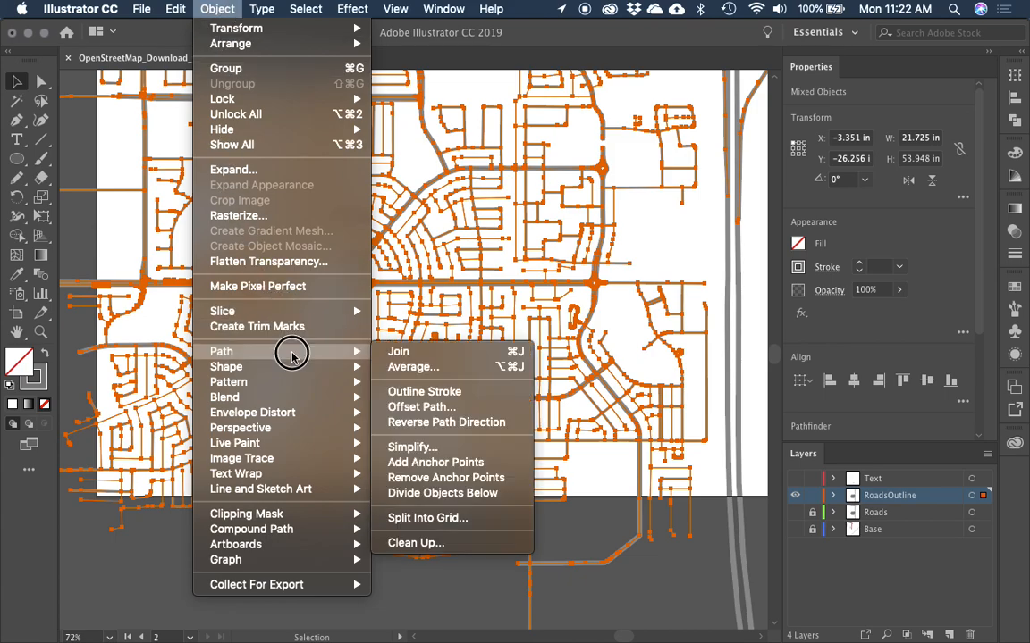
pyautogui.click(434, 392)
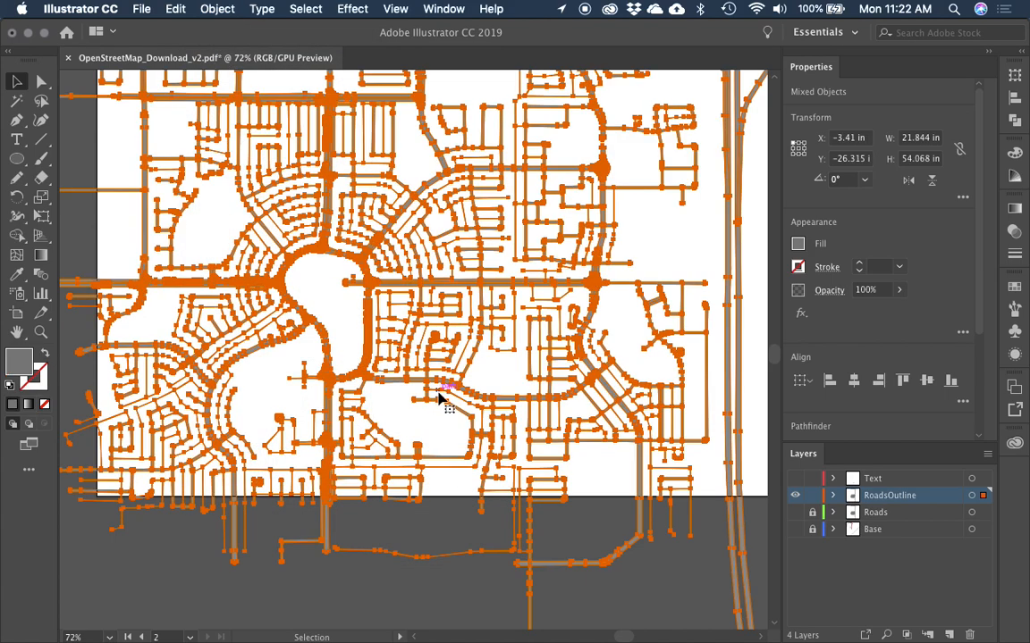
pyautogui.press('z')
pyautogui.moveTo(462, 354); pyautogui.dragTo(495, 366)
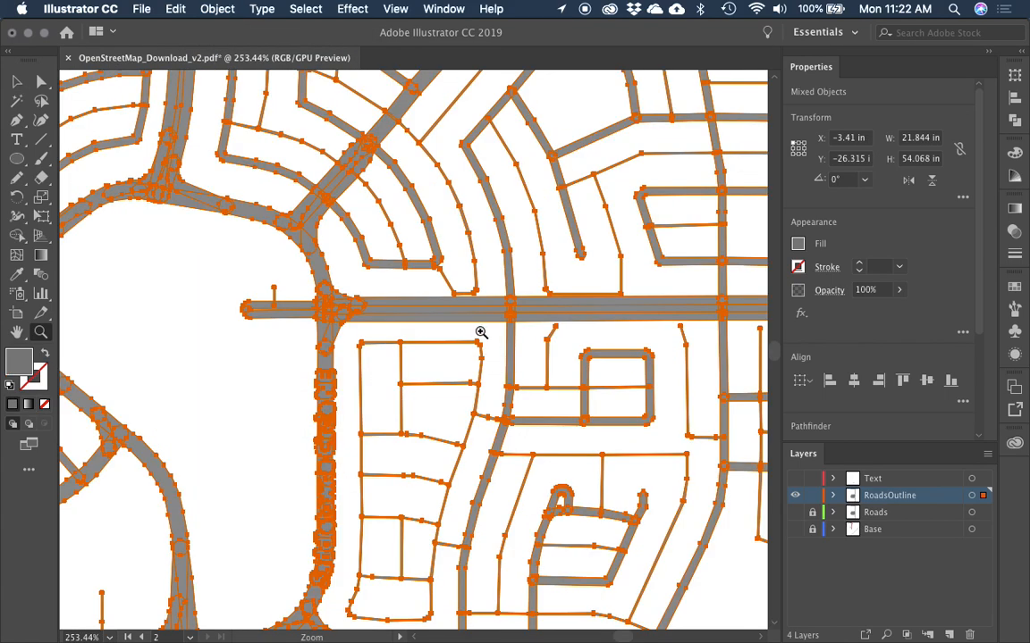
# Step: Unite the selected outlined roads into merged shapes and give them the default white fill and black stroke
pyautogui.scroll(-4, 852, 384)
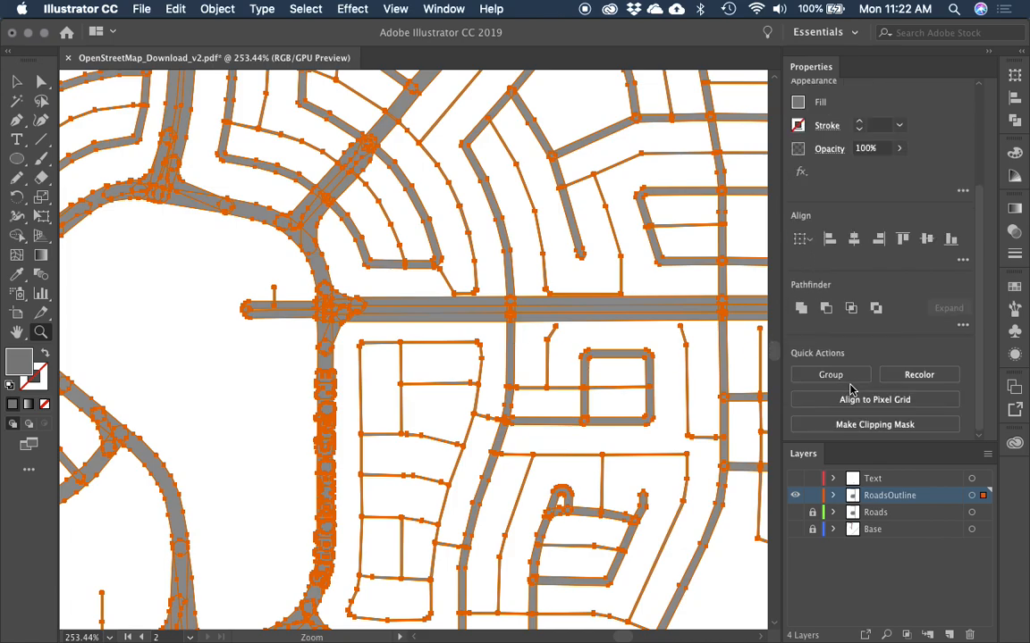
pyautogui.click(801, 310)
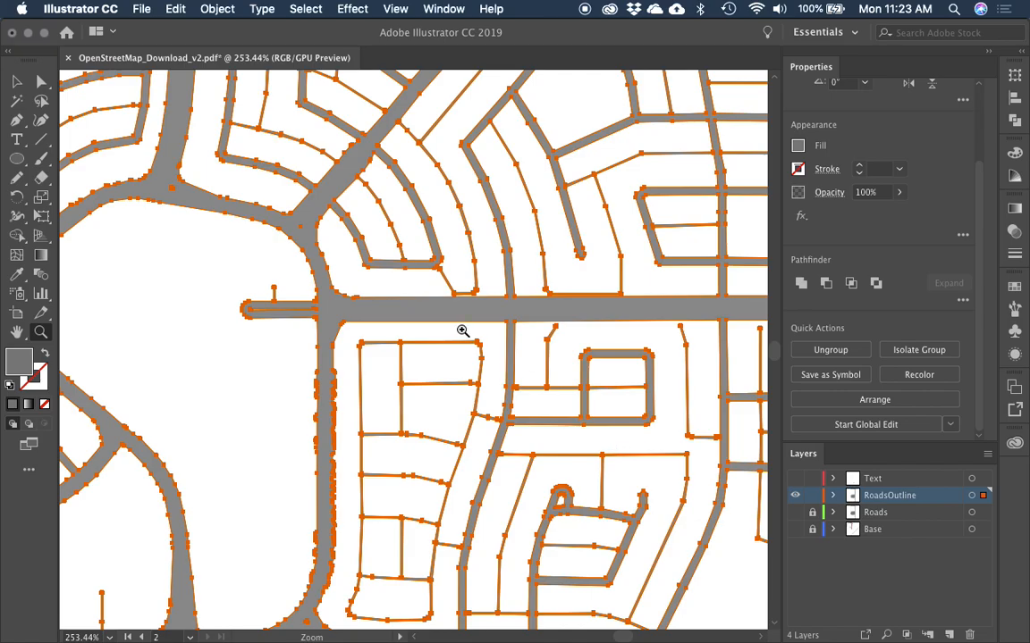
pyautogui.press('d')
pyautogui.press('f')
pyautogui.press('v')
pyautogui.click(189, 324)
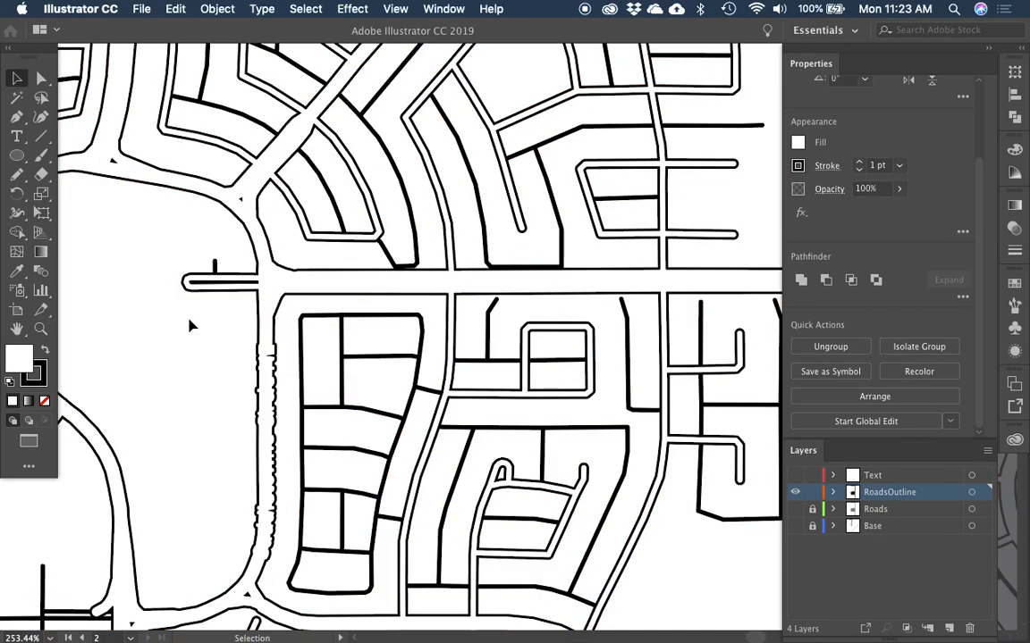
# Step: Select the united road group on the map and set its stroke weight to 0.25 pt
pyautogui.hotkey('ctrl', '-')
pyautogui.hotkey('ctrl', '-')
pyautogui.hotkey('ctrl', '-')
pyautogui.hotkey('ctrl', '-')
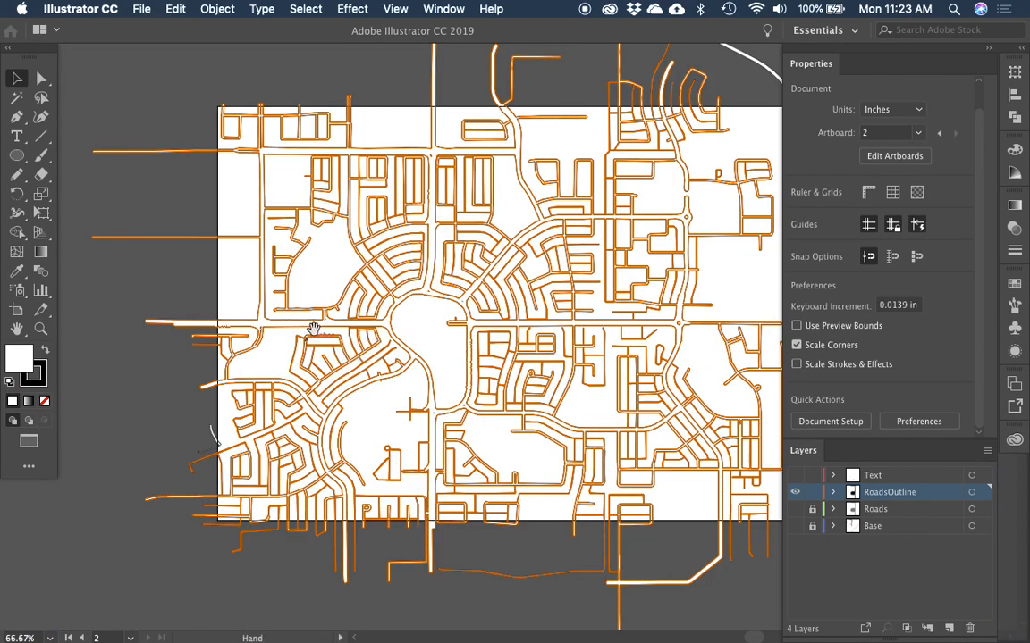
pyautogui.moveTo(313, 329); pyautogui.dragTo(457, 443)
pyautogui.press('z')
pyautogui.press('v')
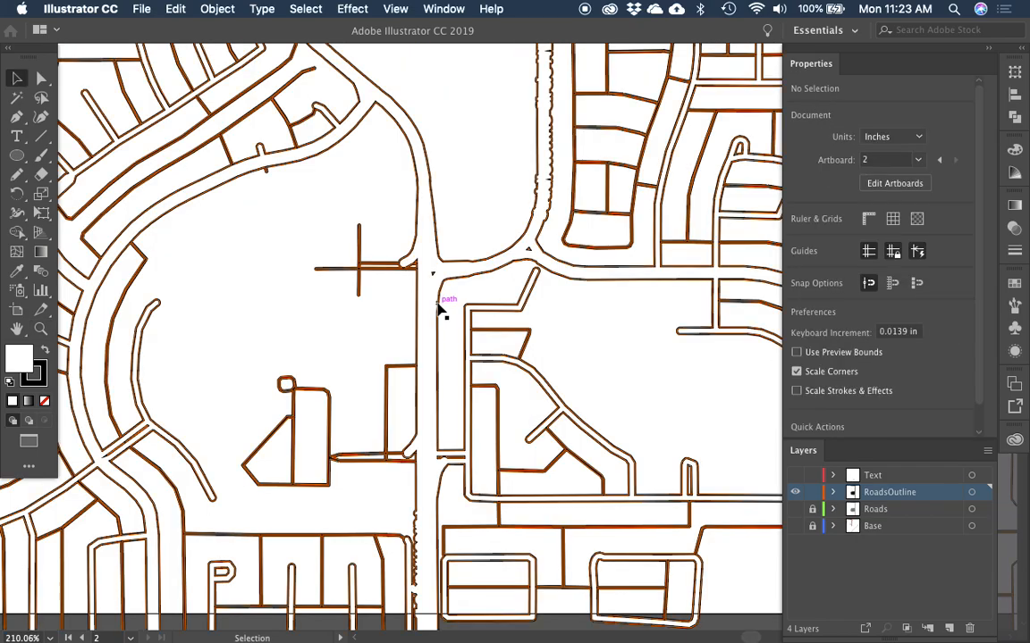
pyautogui.click(443, 308)
pyautogui.click(878, 264)
pyautogui.write('.25')
pyautogui.press('Return')
pyautogui.click(616, 296)
# Step: Select all the roads and align their stroke to the outside of the paths
pyautogui.moveTo(631, 301)
pyautogui.mouseDown()
pyautogui.moveTo(476, 439)
pyautogui.moveTo(499, 600)
pyautogui.mouseUp()
pyautogui.moveTo(546, 423); pyautogui.dragTo(580, 510)
pyautogui.press('z')
pyautogui.moveTo(476, 153); pyautogui.dragTo(628, 409)
pyautogui.moveTo(473, 249); pyautogui.dragTo(506, 290)
pyautogui.press('v')
pyautogui.press('super+a')
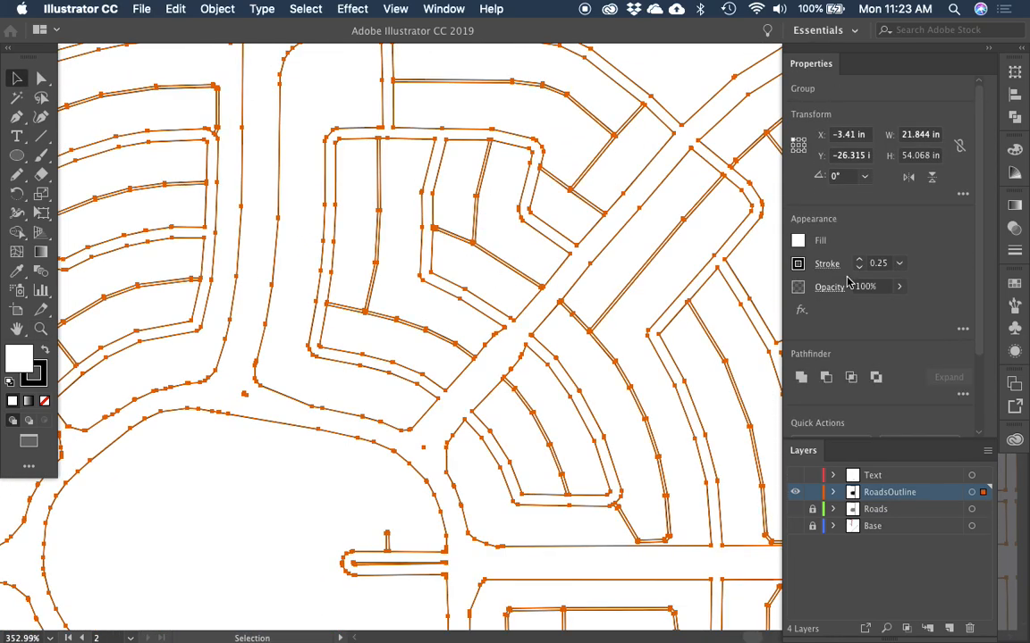
pyautogui.click(826, 266)
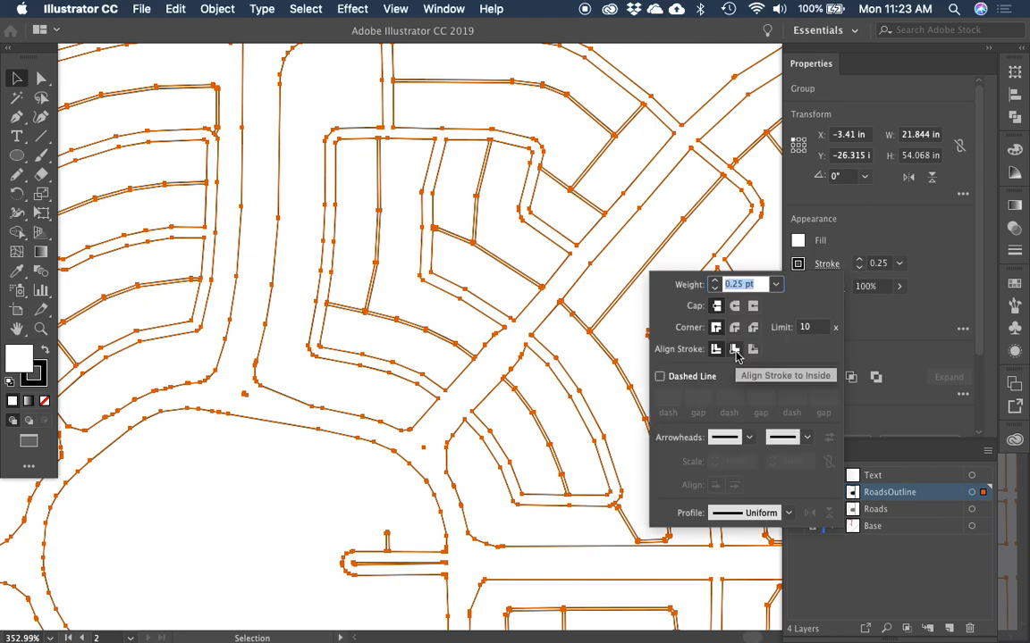
pyautogui.click(735, 350)
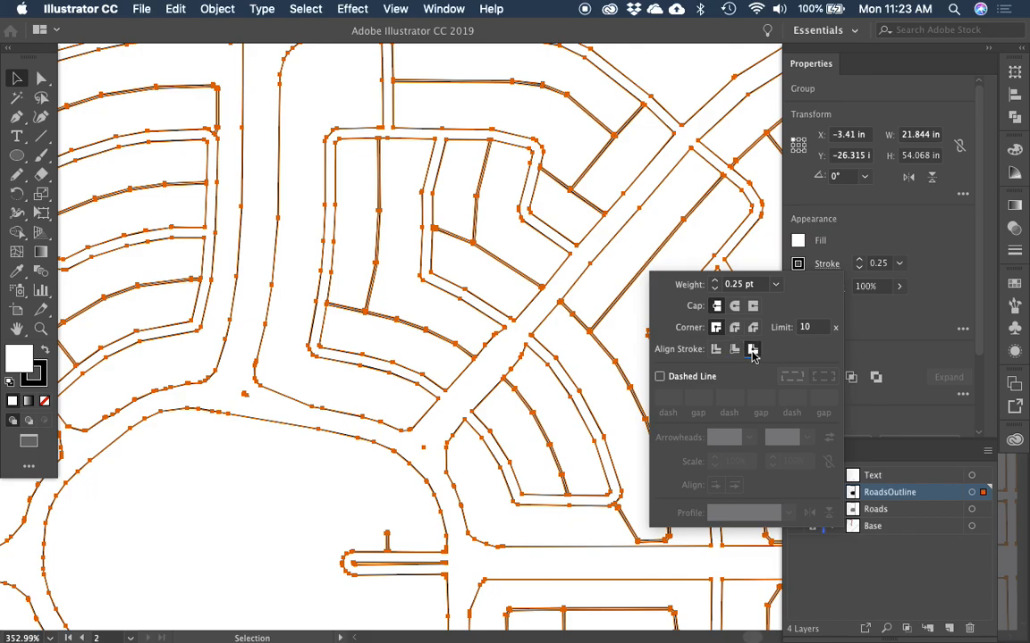
pyautogui.click(751, 349)
pyautogui.click(311, 503)
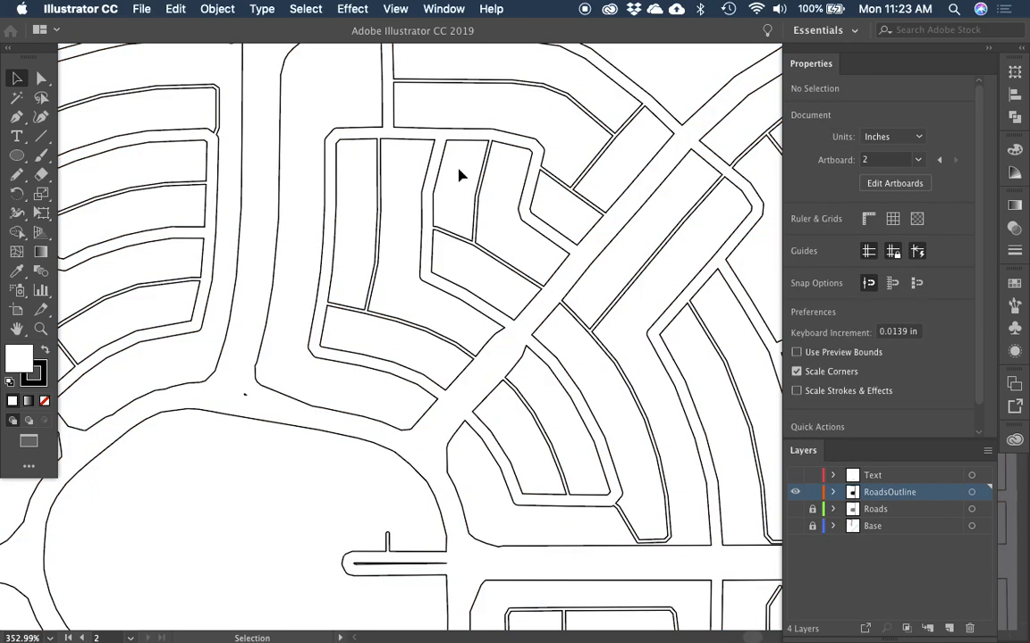
# Step: Set the road group's fill to purple with C 37, M 51, Y 0 and K 0
pyautogui.scroll(-8, 590, 331)
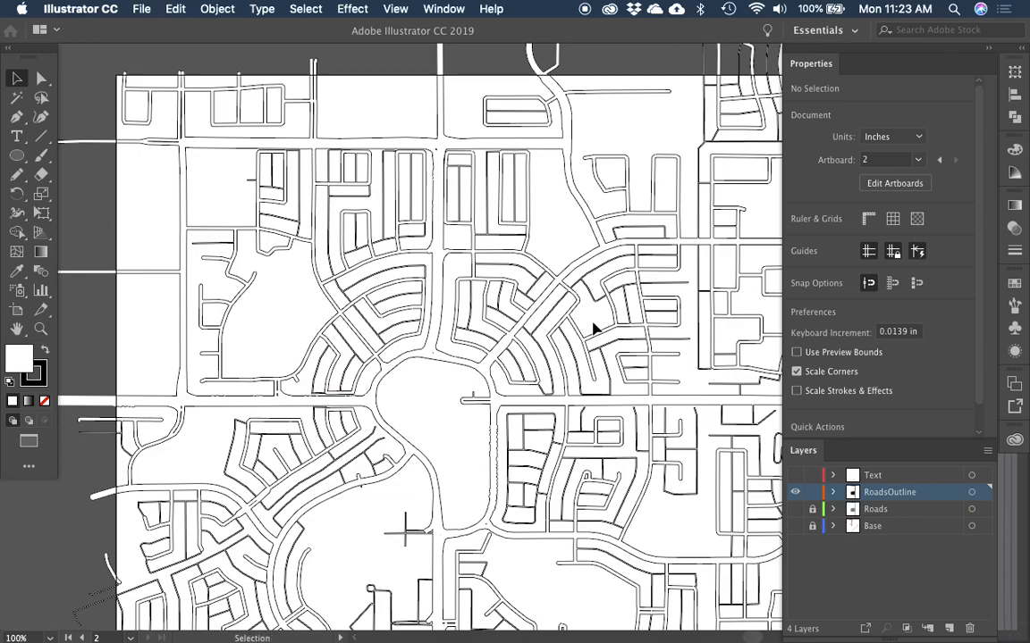
pyautogui.moveTo(592, 329); pyautogui.dragTo(514, 292)
pyautogui.click(484, 259)
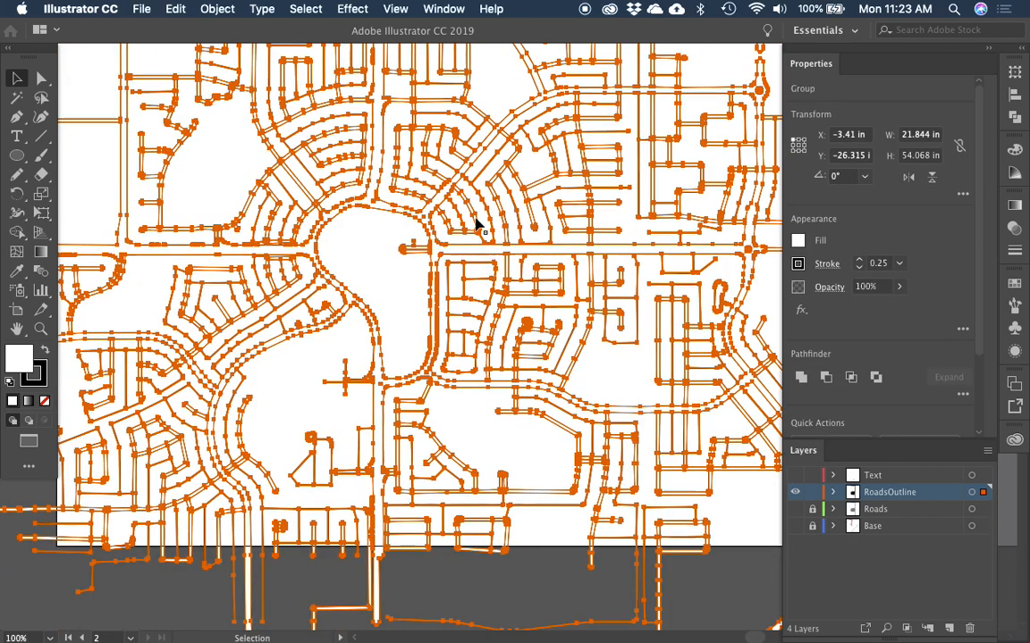
pyautogui.click(407, 301)
pyautogui.moveTo(479, 390)
pyautogui.mouseDown()
pyautogui.moveTo(474, 438)
pyautogui.moveTo(478, 379)
pyautogui.mouseUp()
pyautogui.click(460, 361)
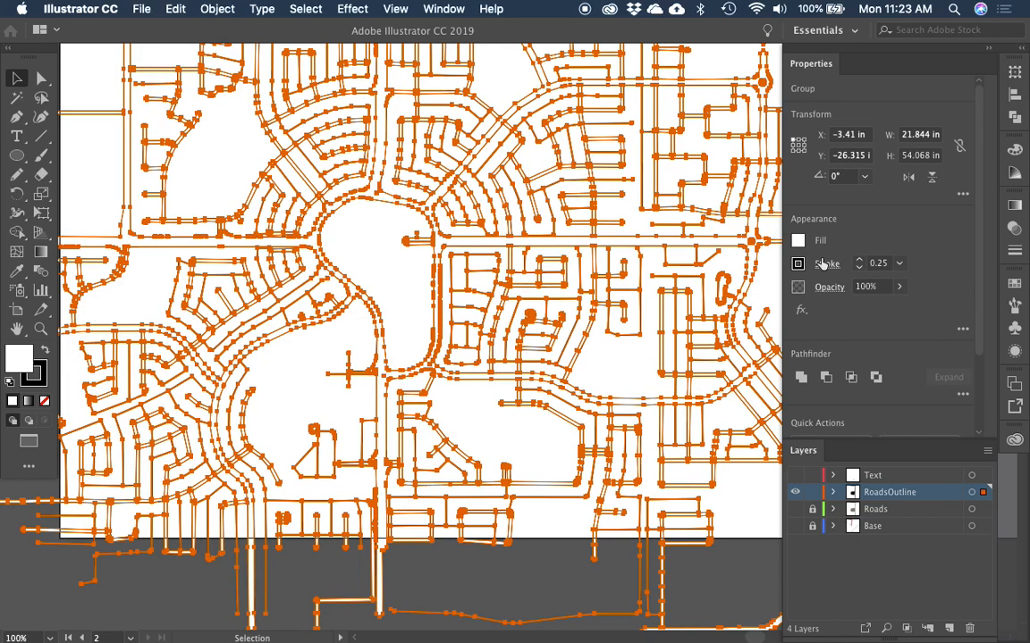
pyautogui.click(799, 241)
pyautogui.click(731, 304)
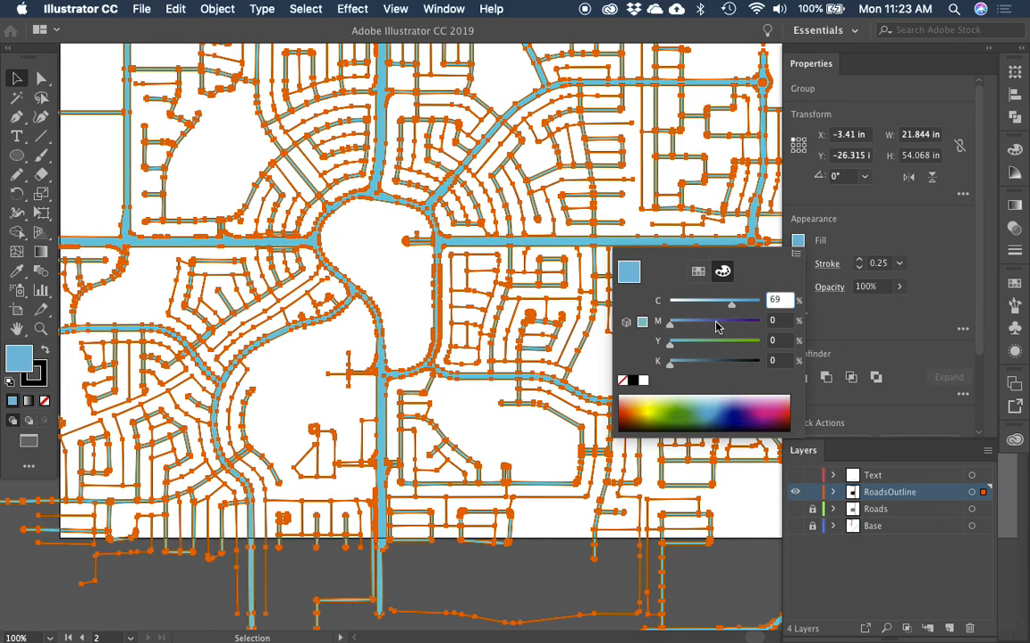
pyautogui.moveTo(730, 305); pyautogui.dragTo(715, 326)
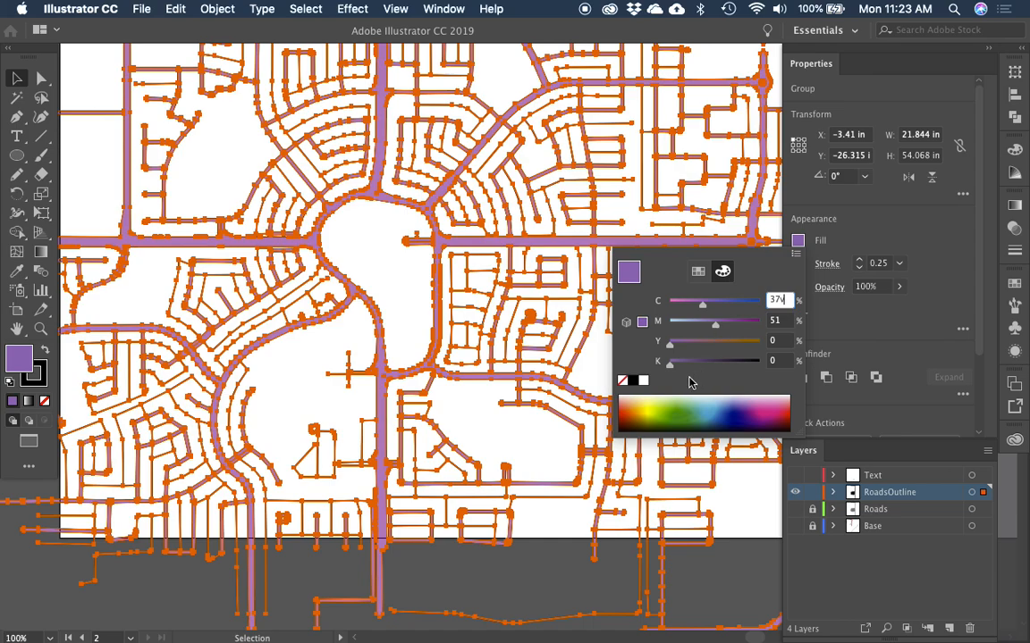
pyautogui.click(514, 407)
pyautogui.click(490, 415)
pyautogui.press('space')
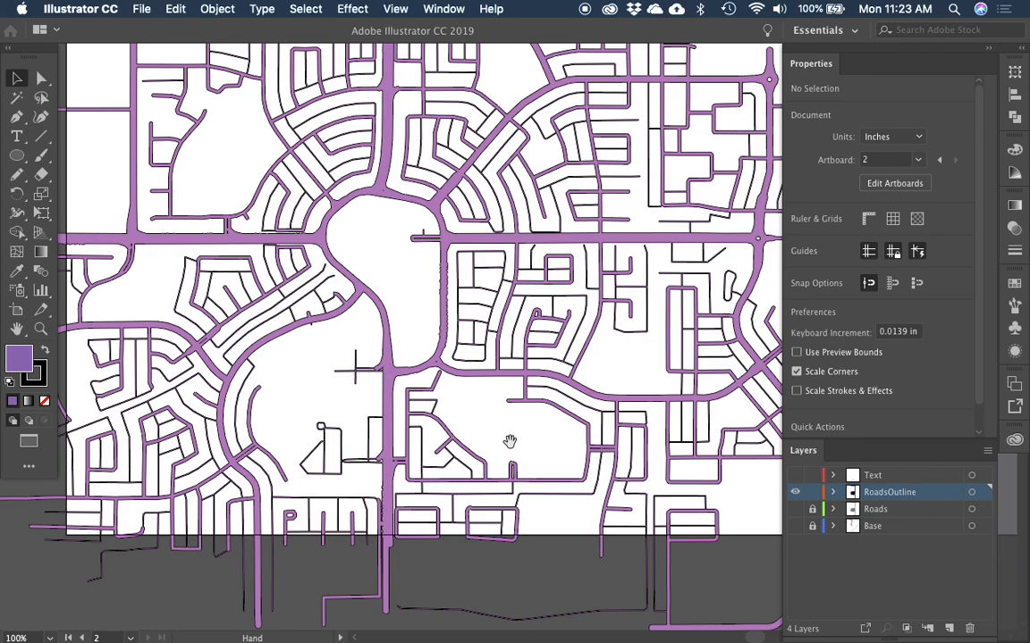
pyautogui.click(446, 322)
pyautogui.click(481, 437)
pyautogui.press('space')
pyautogui.moveTo(478, 395); pyautogui.dragTo(470, 344)
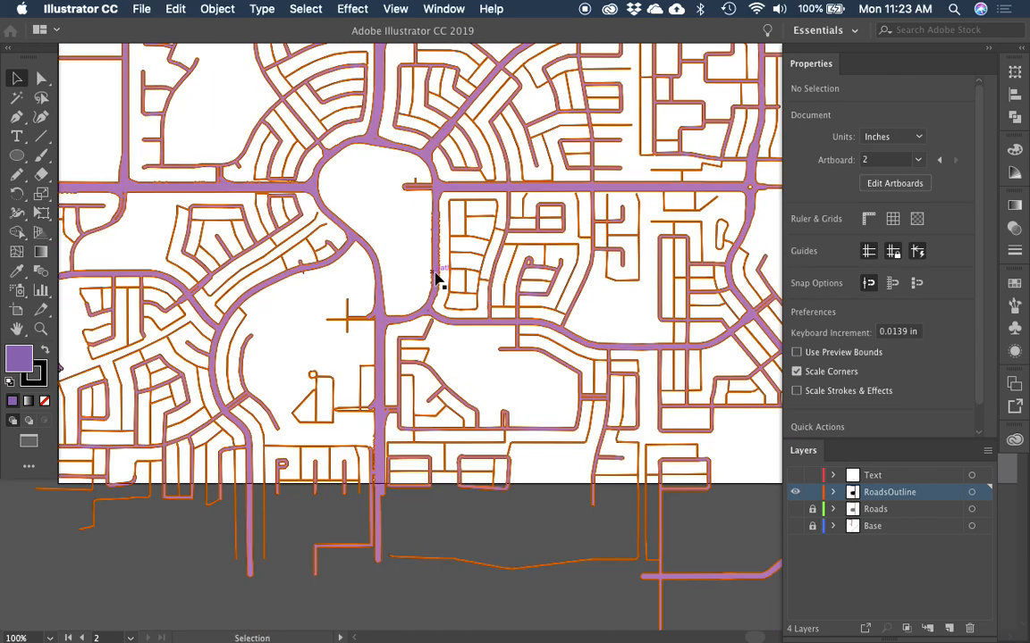
# Step: Select the purple road group and ungroup it into separate objects
pyautogui.click(434, 302)
pyautogui.press('space')
pyautogui.moveTo(602, 340); pyautogui.dragTo(255, 310)
pyautogui.moveTo(555, 333); pyautogui.dragTo(287, 315)
pyautogui.moveTo(585, 357); pyautogui.dragTo(215, 345)
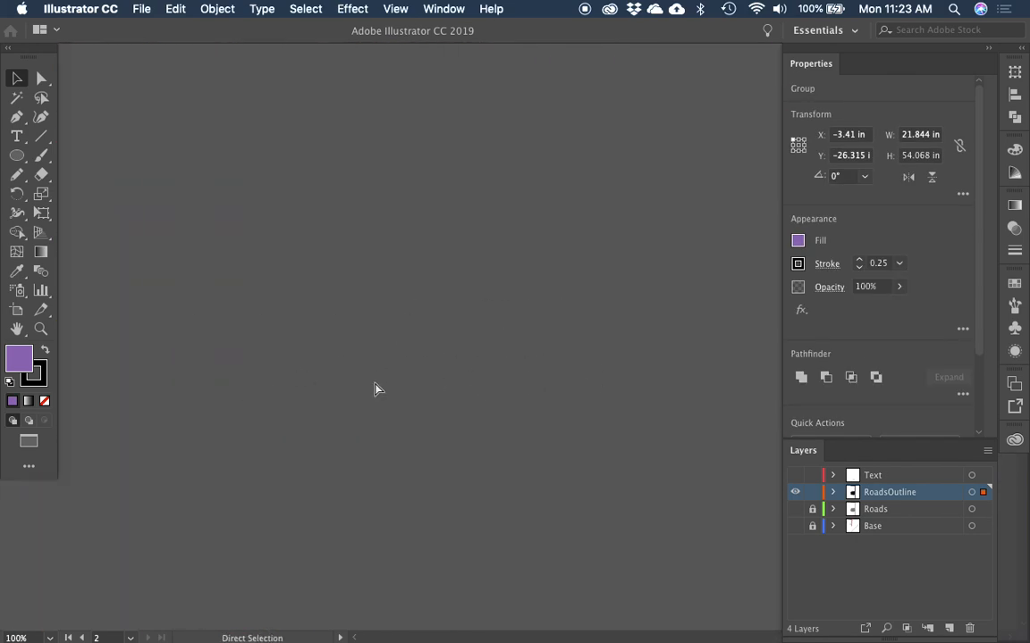
pyautogui.press('super+minus')
pyautogui.press('super+minus')
pyautogui.press('super+minus')
pyautogui.press('super+minus')
pyautogui.press('space')
pyautogui.moveTo(480, 337); pyautogui.dragTo(344, 259)
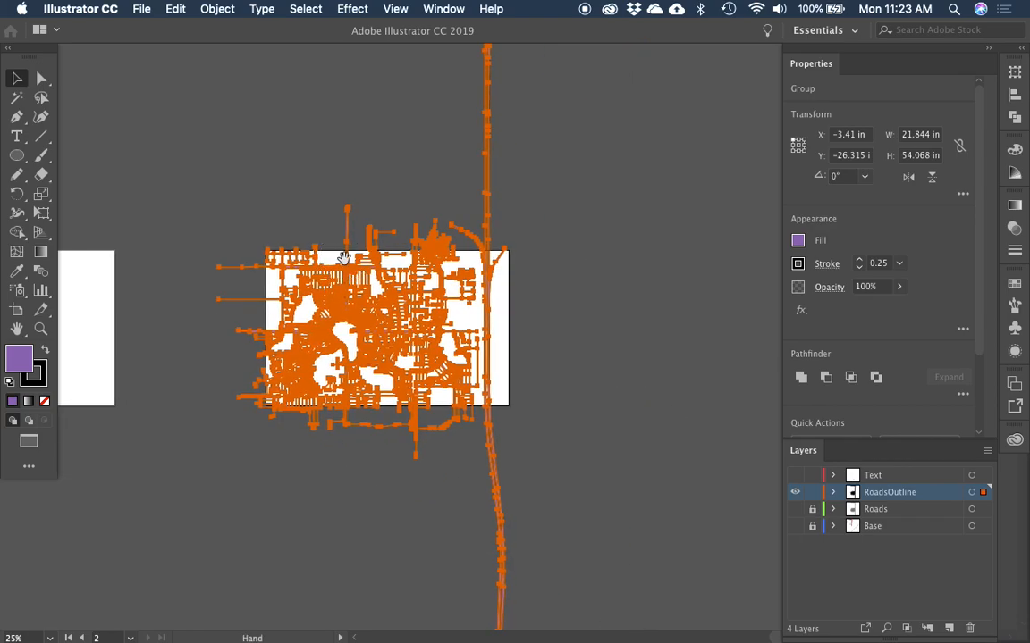
pyautogui.press('space')
pyautogui.moveTo(335, 300); pyautogui.dragTo(345, 276)
pyautogui.press('z')
pyautogui.moveTo(218, 198); pyautogui.dragTo(554, 442)
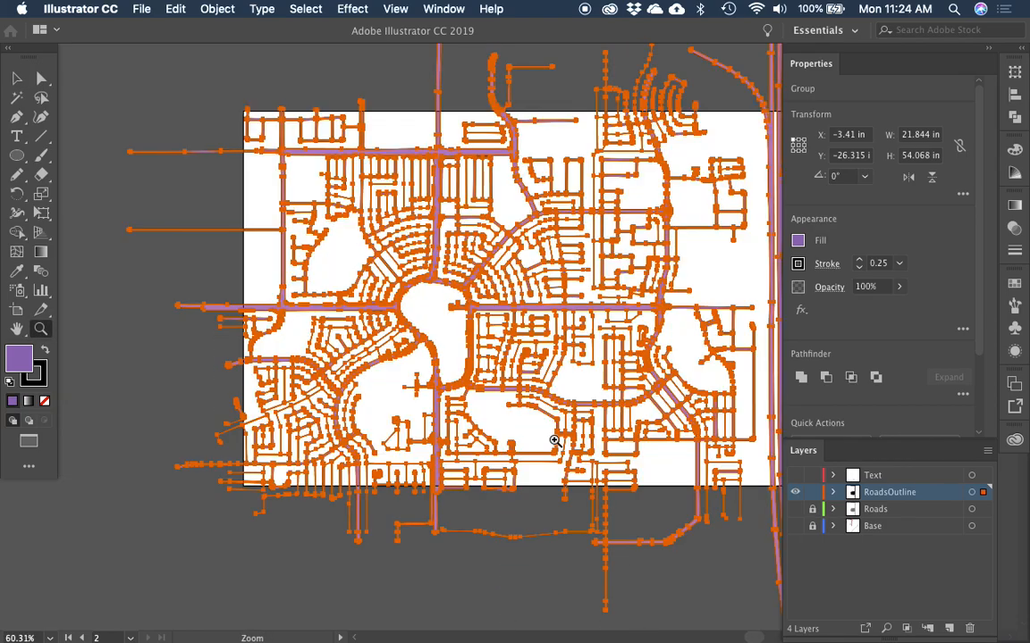
pyautogui.press('space')
pyautogui.moveTo(557, 376); pyautogui.dragTo(459, 363)
pyautogui.press('v')
pyautogui.rightClick(431, 303)
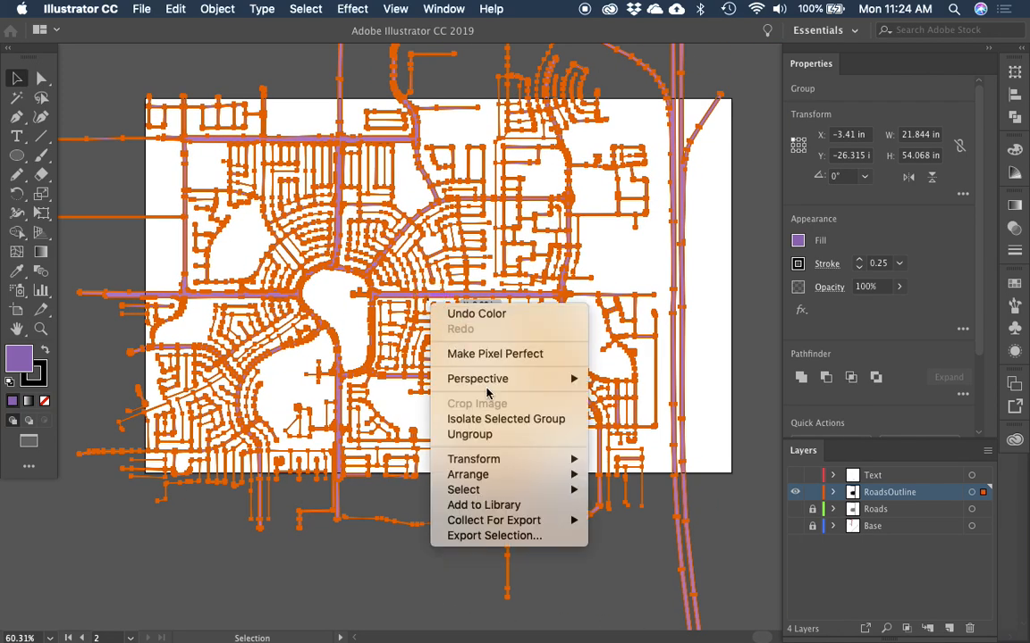
pyautogui.click(499, 434)
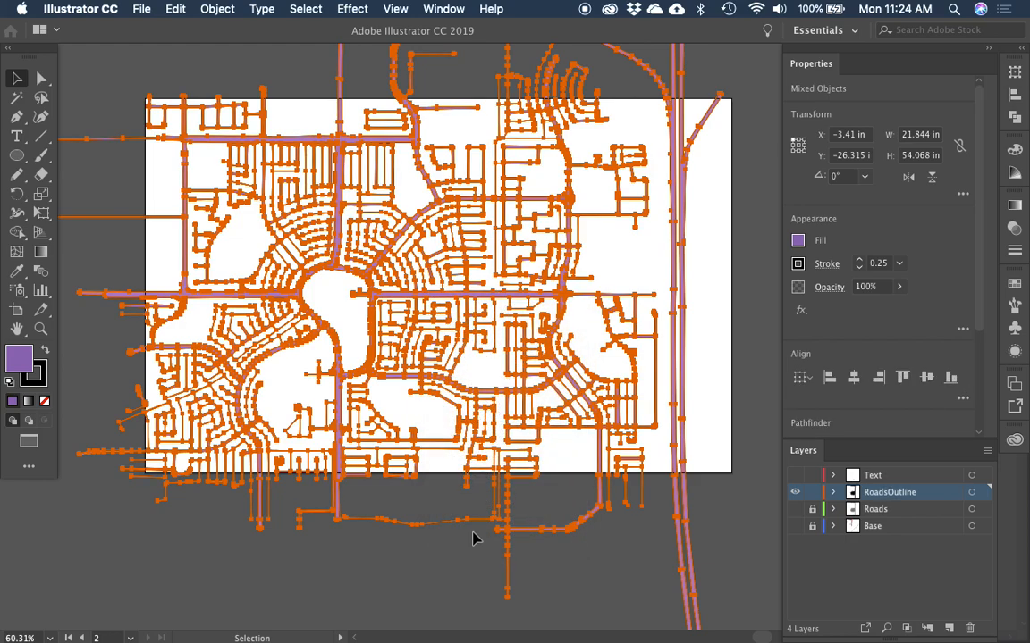
pyautogui.press('super+shift+a')
# Step: Check that the two long highways along the map's east side are separate paths by selecting each one
pyautogui.press('space')
pyautogui.moveTo(651, 356); pyautogui.dragTo(607, 382)
pyautogui.click(635, 258)
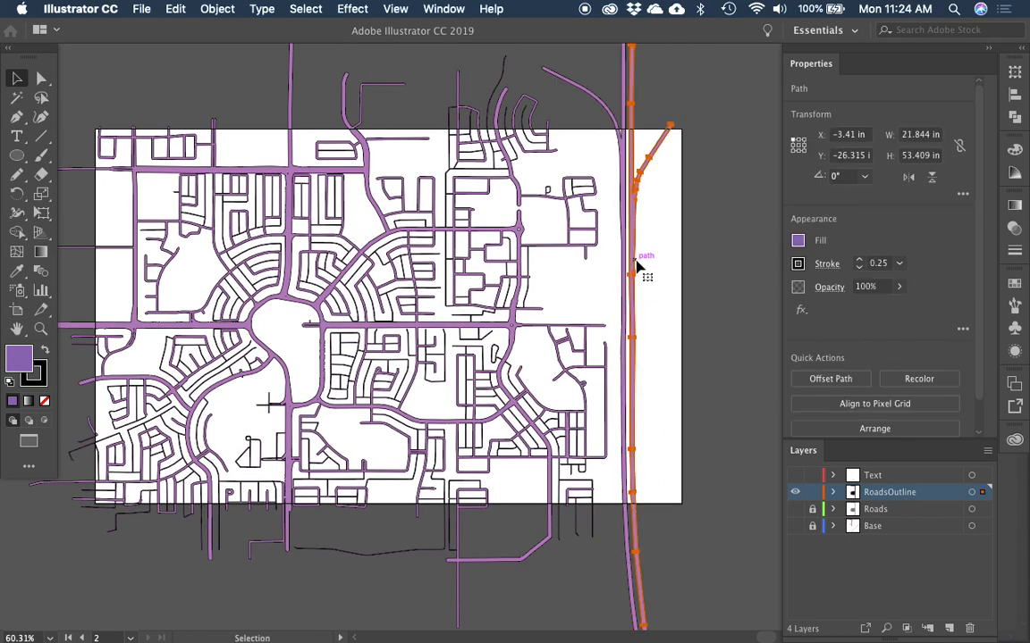
pyautogui.click(620, 161)
pyautogui.click(650, 156)
pyautogui.click(654, 258)
pyautogui.click(626, 280)
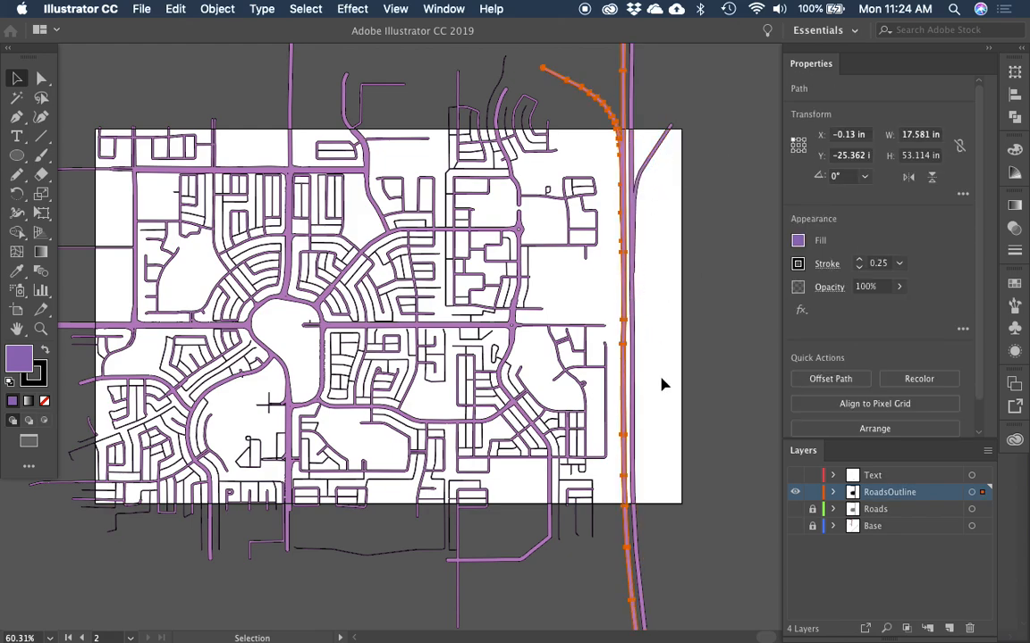
pyautogui.press('space')
pyautogui.moveTo(657, 409); pyautogui.dragTo(658, 428)
pyautogui.press('super+shift+a')
# Step: Release the main road network's compound path into individual paths
pyautogui.click(512, 313)
pyautogui.rightClick(512, 313)
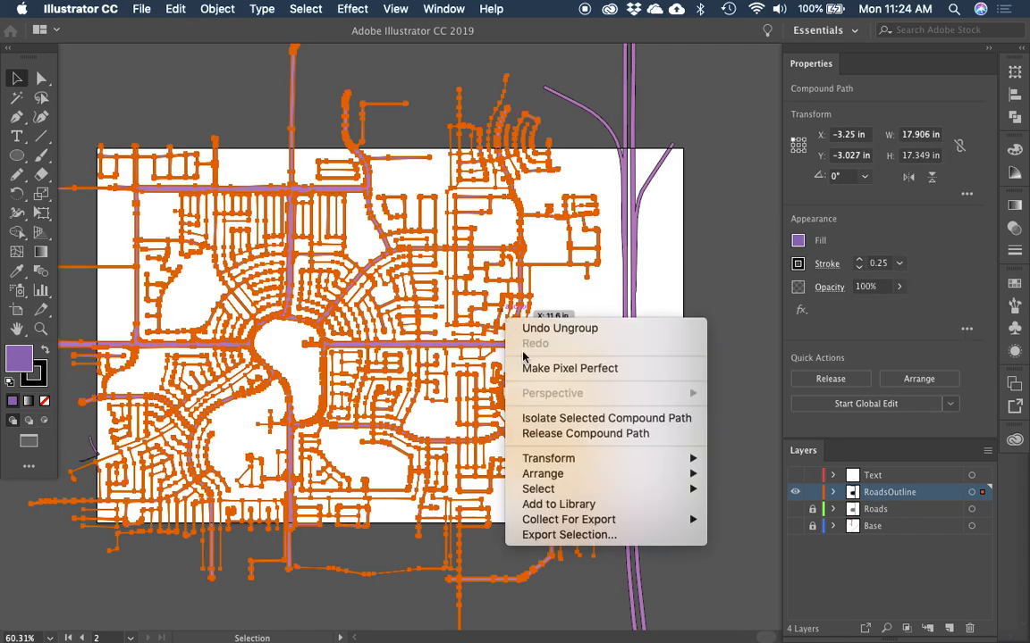
pyautogui.click(554, 432)
pyautogui.click(650, 294)
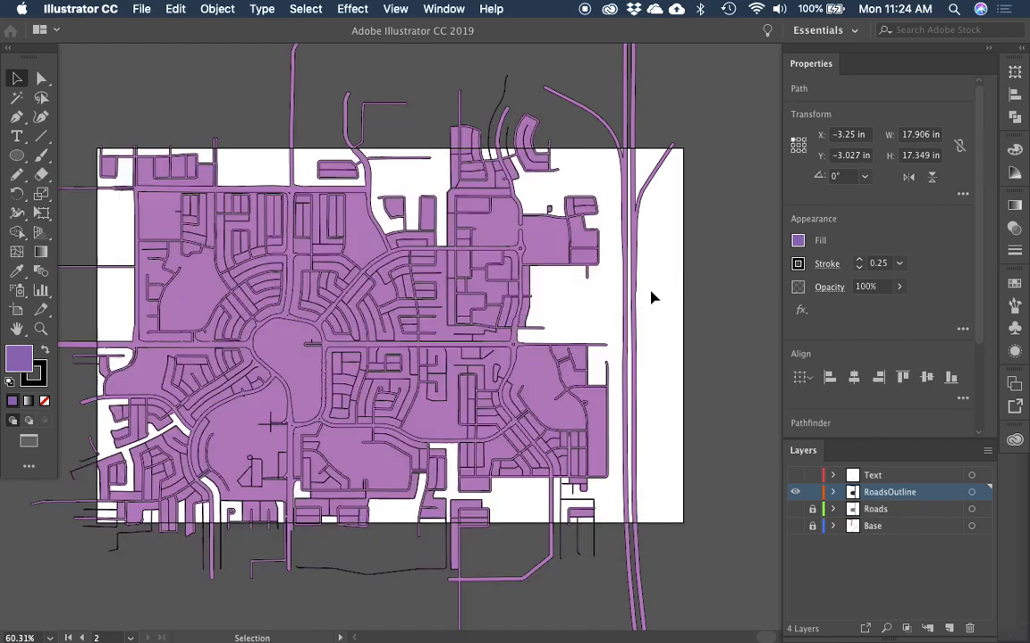
# Step: Swap fill and stroke on three released block shapes in the map's northern half, making them black with a purple stroke
pyautogui.click(494, 229)
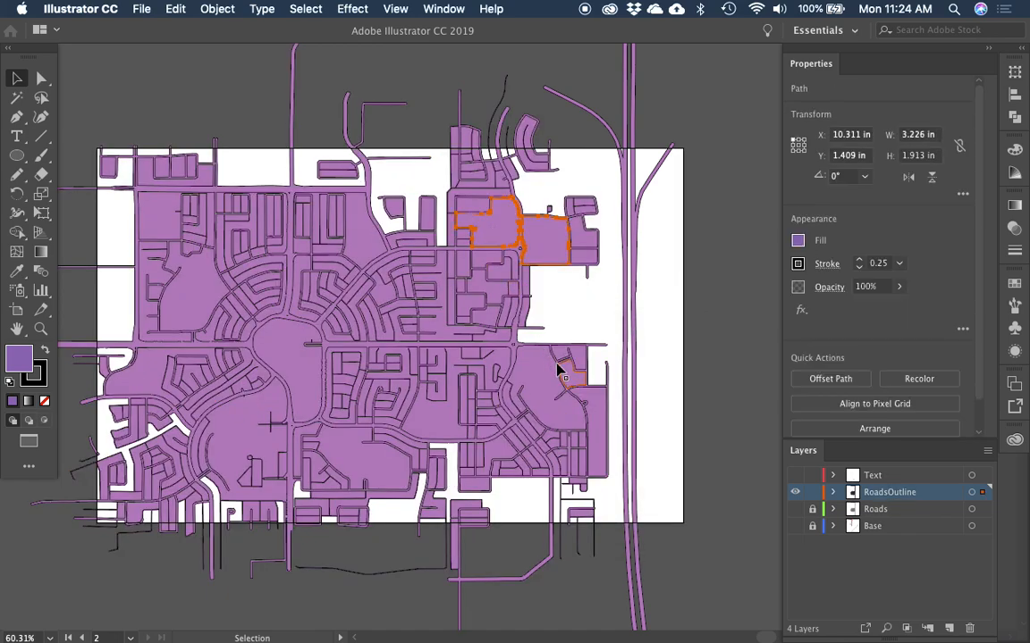
pyautogui.hotkey('shift', 'x')
pyautogui.click(361, 232)
pyautogui.hotkey('shift', 'x')
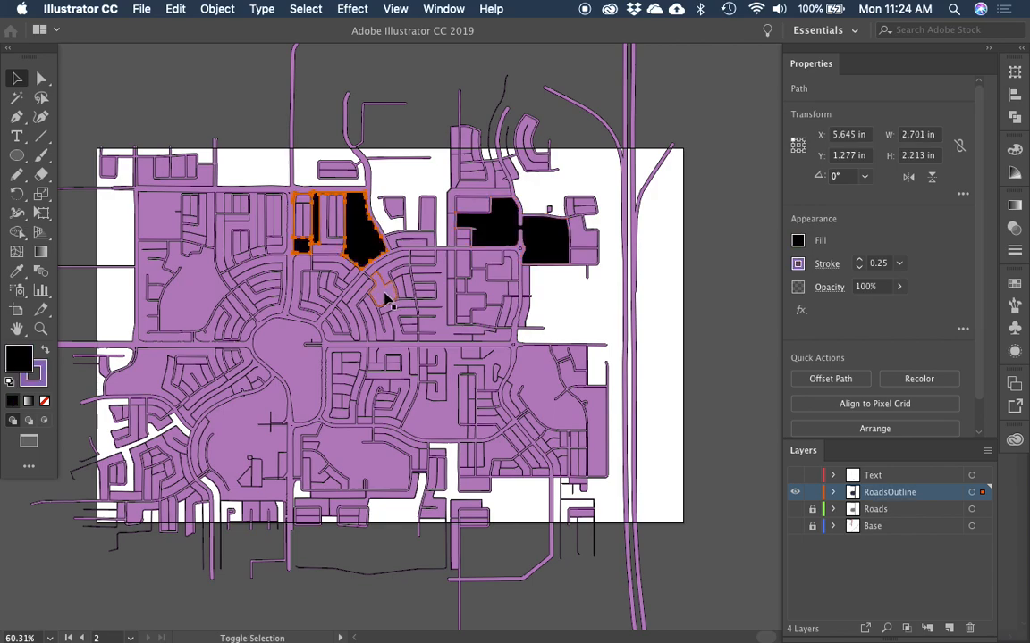
pyautogui.click(297, 302)
pyautogui.hotkey('shift', 'x')
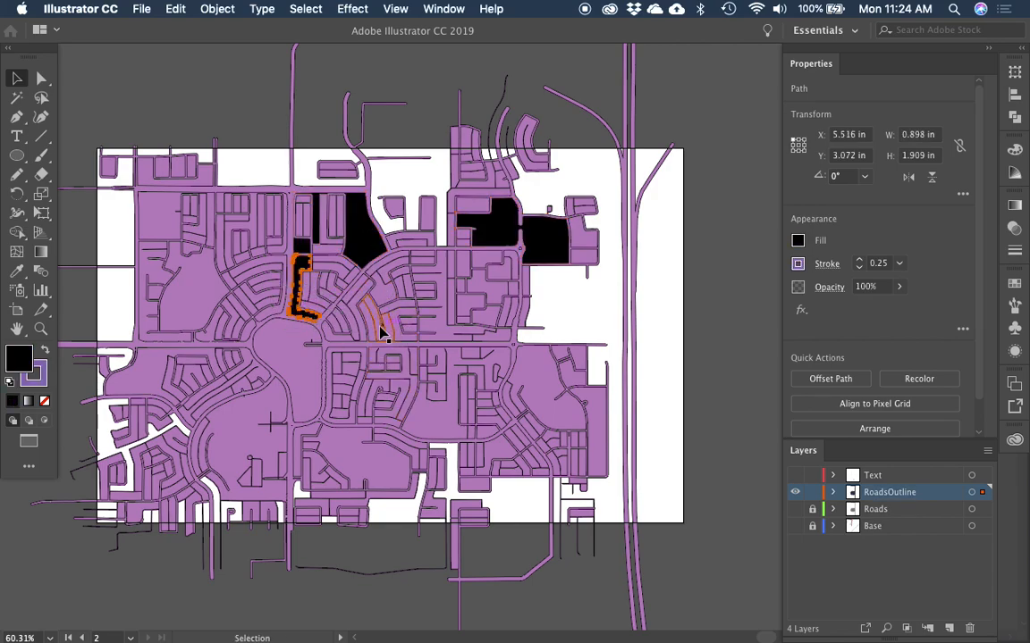
# Step: Try swapping fill and stroke on the pair of narrow blocks just west of the large black block
pyautogui.moveTo(246, 184); pyautogui.dragTo(381, 279)
pyautogui.hscroll(3, 405, 264)
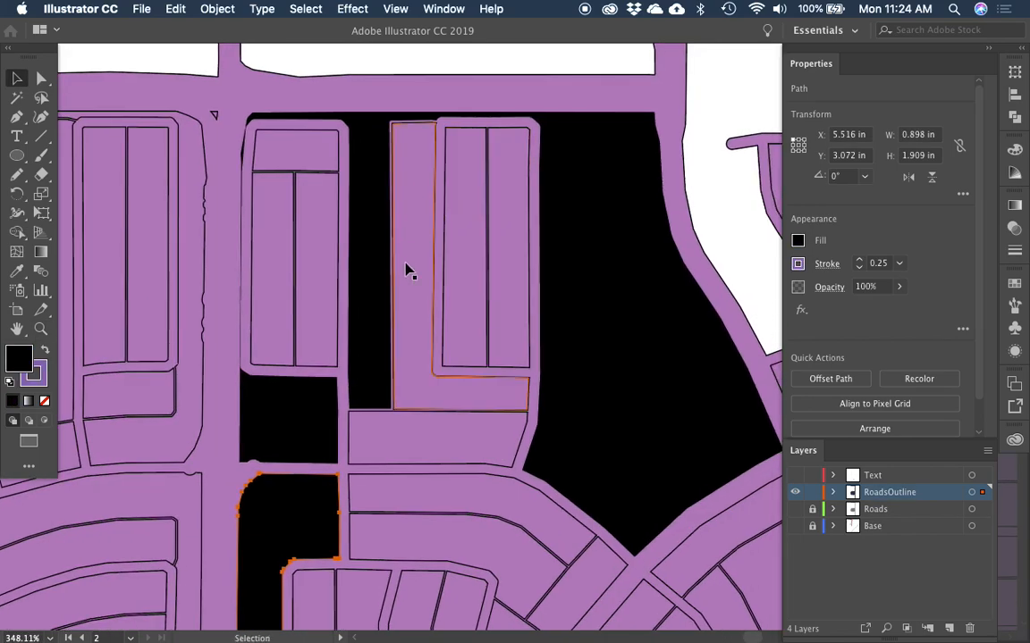
pyautogui.click(508, 294)
pyautogui.hotkey('shift', 'x')
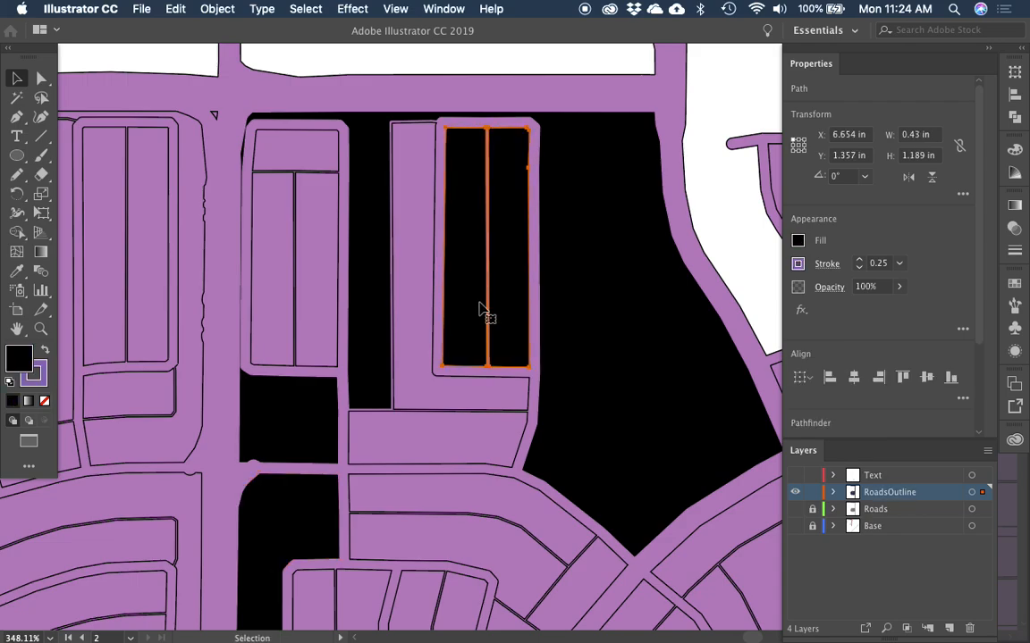
pyautogui.hotkey('shift', 'x')
# Step: Delete the purple road network path that surrounds the released city blocks
pyautogui.press('super+minus')
pyautogui.press('super+minus')
pyautogui.press('super+minus')
pyautogui.press('super+minus')
pyautogui.press('super+minus')
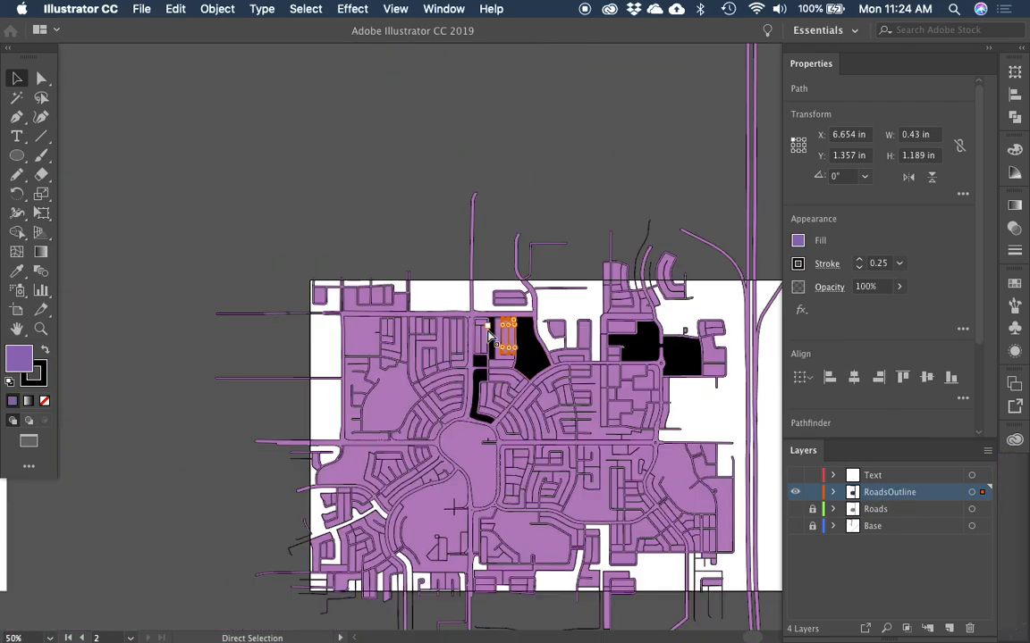
pyautogui.press('super+minus')
pyautogui.scroll(-3, 438, 303)
pyautogui.moveTo(435, 295); pyautogui.dragTo(494, 210)
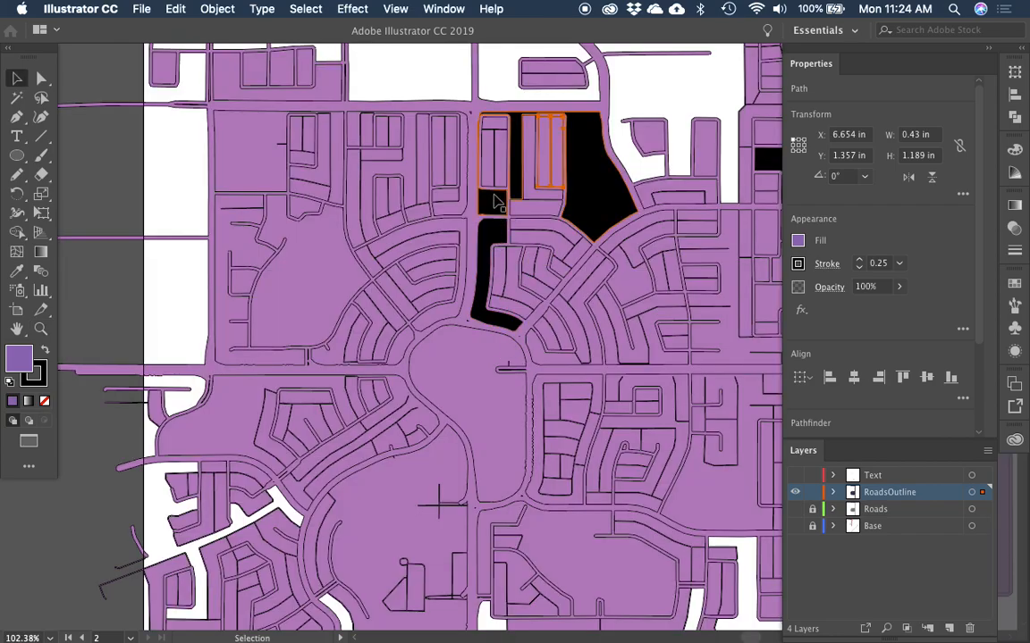
pyautogui.click(490, 110)
pyautogui.press('Delete')
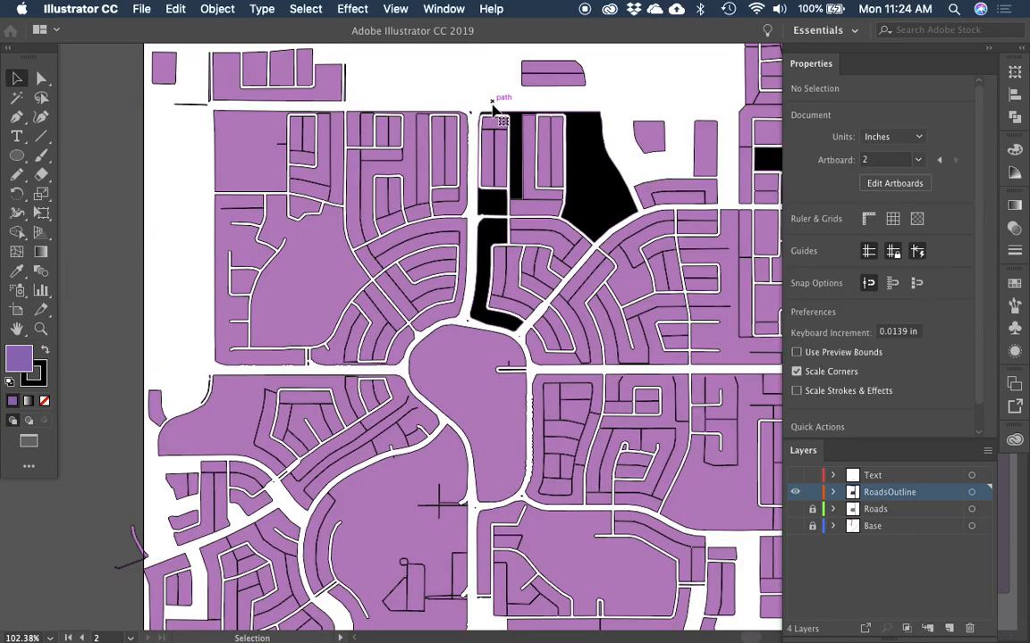
# Step: Select all the RoadsOutline artwork across the map and give it a white fill with no stroke
pyautogui.hscroll(5, 496, 112)
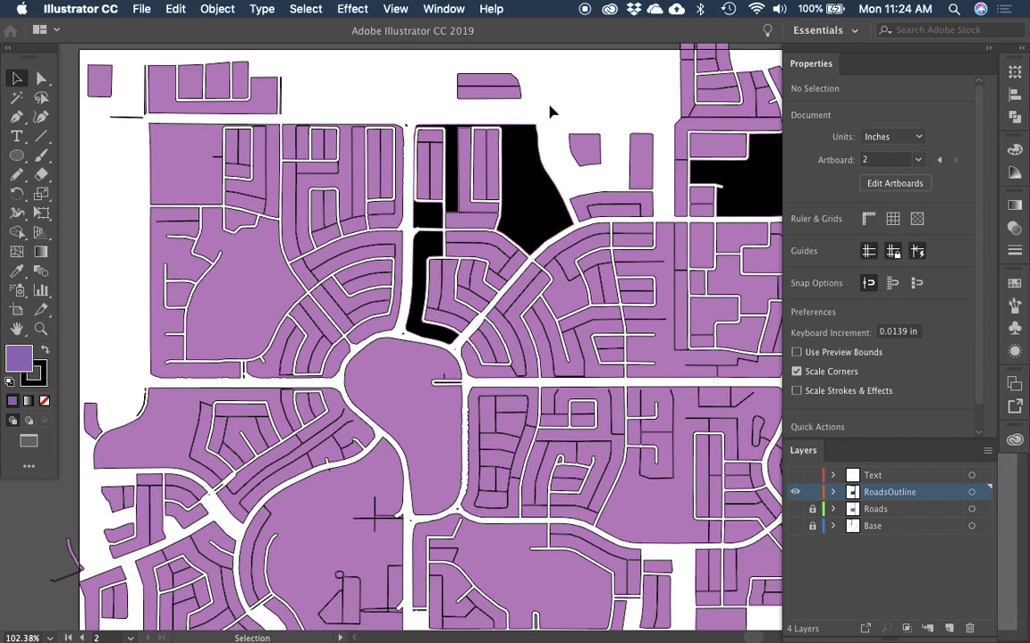
pyautogui.click(517, 149)
pyautogui.press('super+minus')
pyautogui.press('super+minus')
pyautogui.press('super+minus')
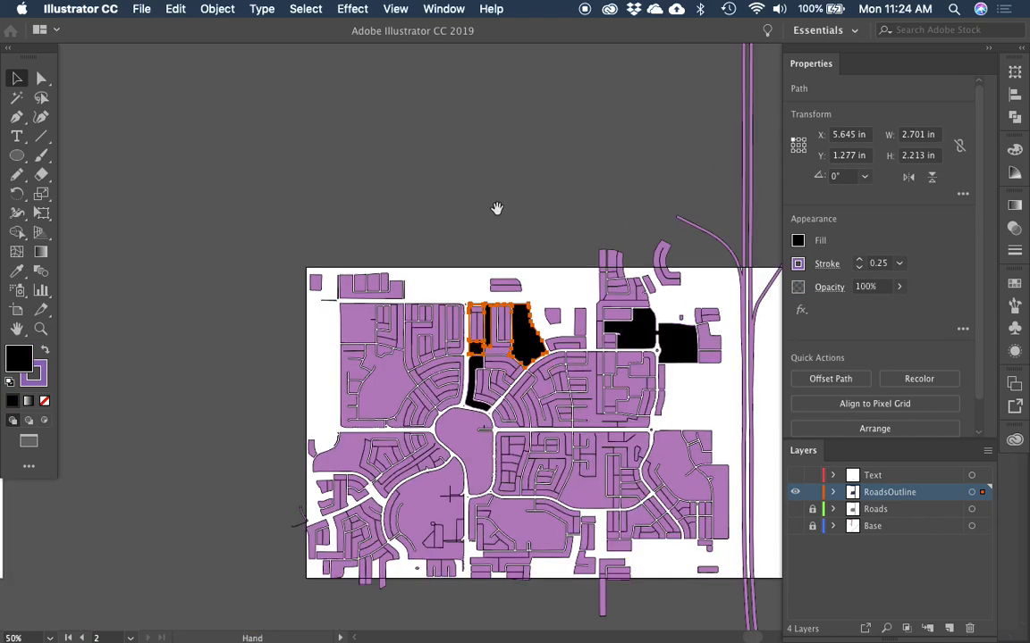
pyautogui.moveTo(497, 208); pyautogui.dragTo(441, 85)
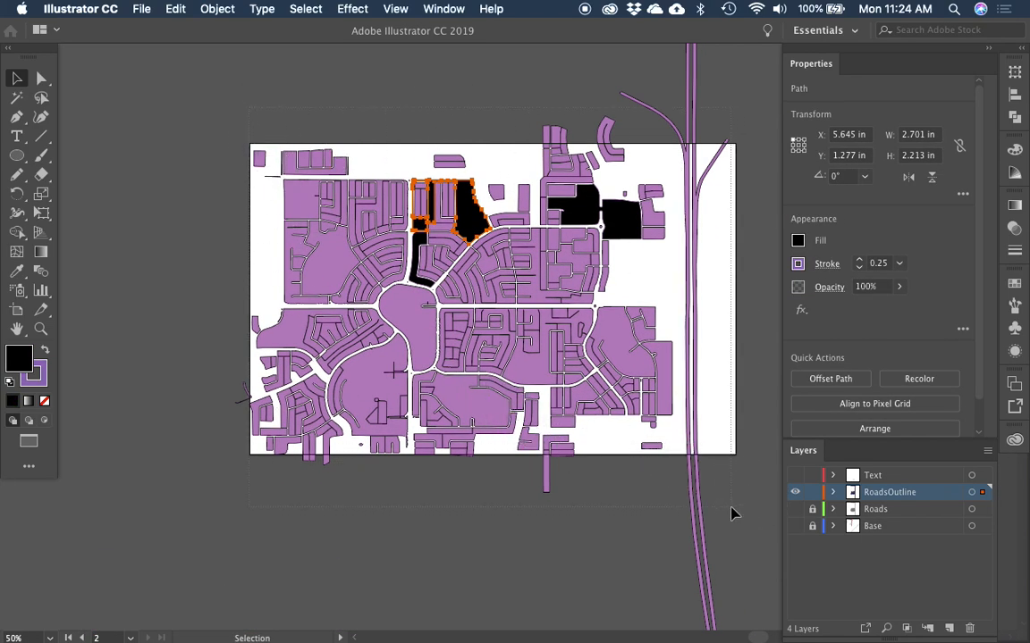
pyautogui.press('super+a')
pyautogui.press('d')
pyautogui.hotkey('shift', 'x')
pyautogui.press('/')
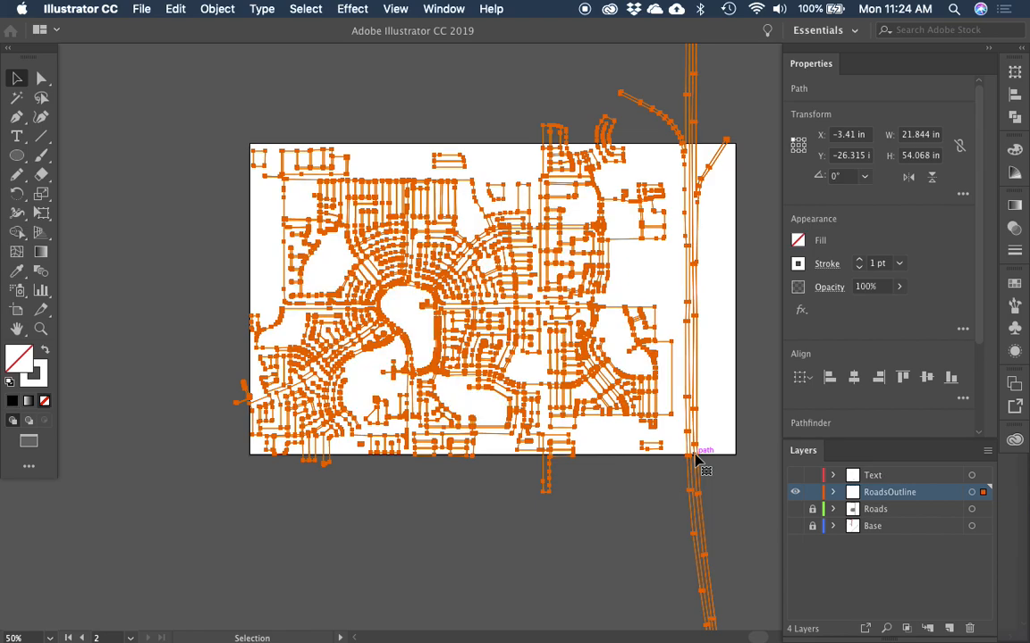
pyautogui.hotkey('shift', 'x')
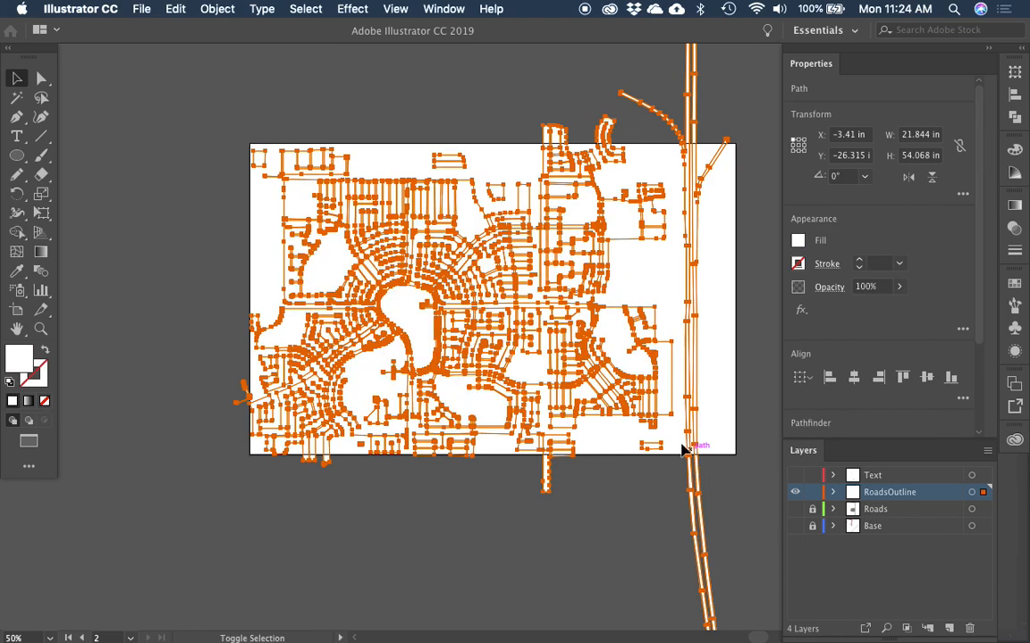
# Step: Set the selected blocks' fill to a light peach mixed from about 14% magenta and 22% yellow, and deselect them
pyautogui.click(799, 240)
pyautogui.moveTo(684, 343); pyautogui.dragTo(689, 345)
pyautogui.click(682, 327)
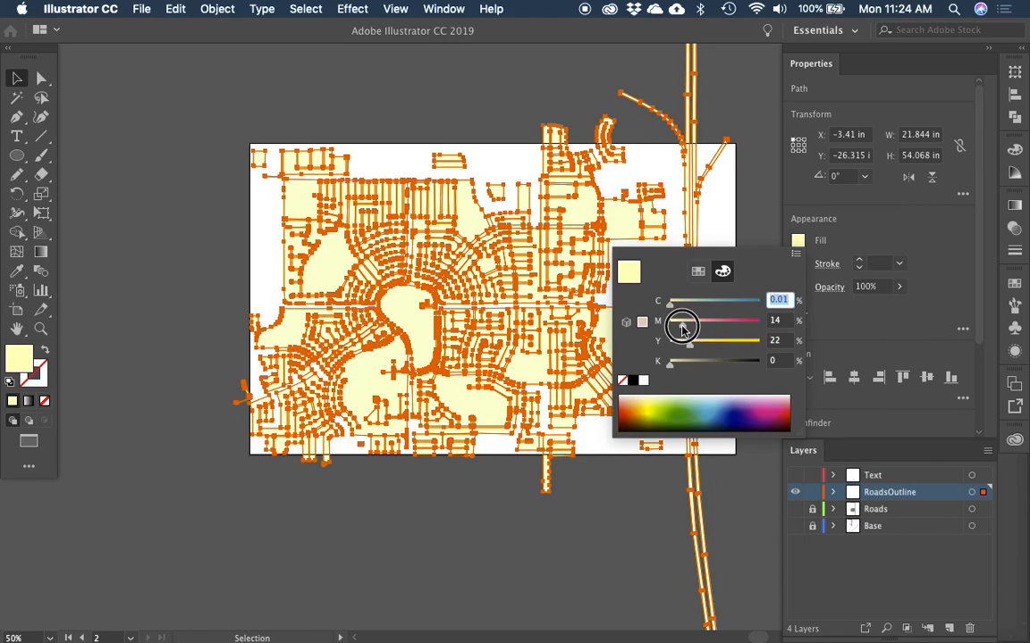
pyautogui.click(518, 482)
pyautogui.click(498, 510)
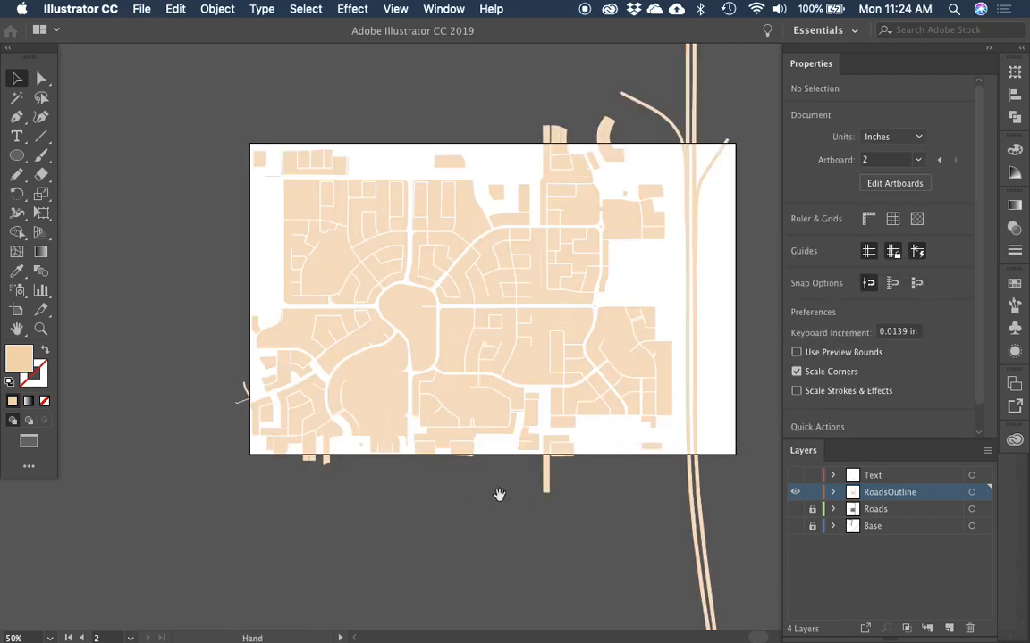
# Step: Try moving the small block just east of the central loop farther east
pyautogui.moveTo(499, 495); pyautogui.dragTo(474, 486)
pyautogui.moveTo(433, 328); pyautogui.dragTo(487, 330)
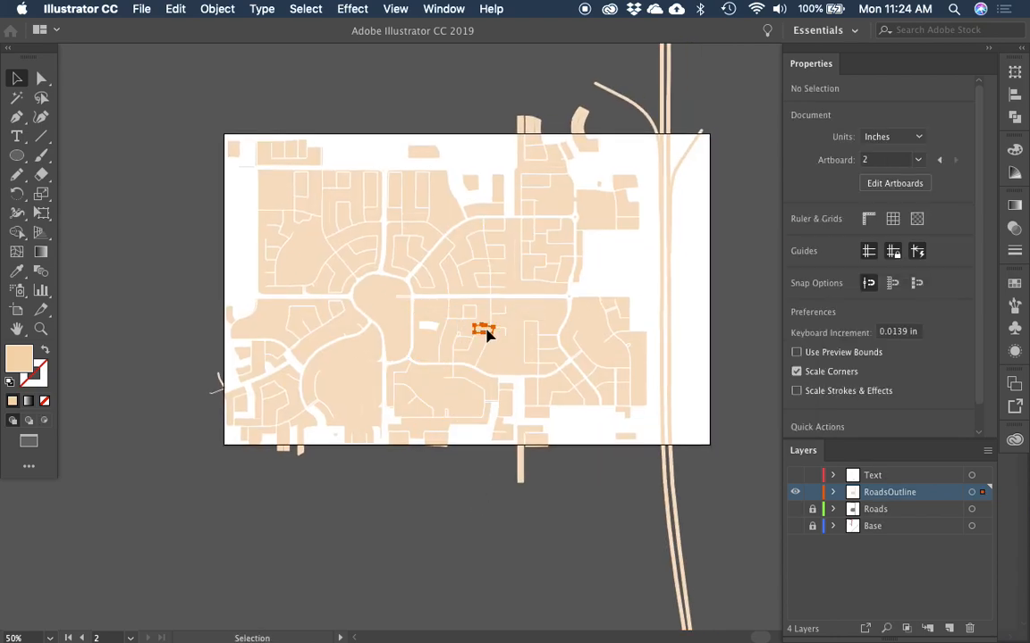
pyautogui.press('super+z')
# Step: Examine the rough western edge of the block beside the central loop and compare the surrounding block shapes
pyautogui.moveTo(359, 265); pyautogui.dragTo(570, 466)
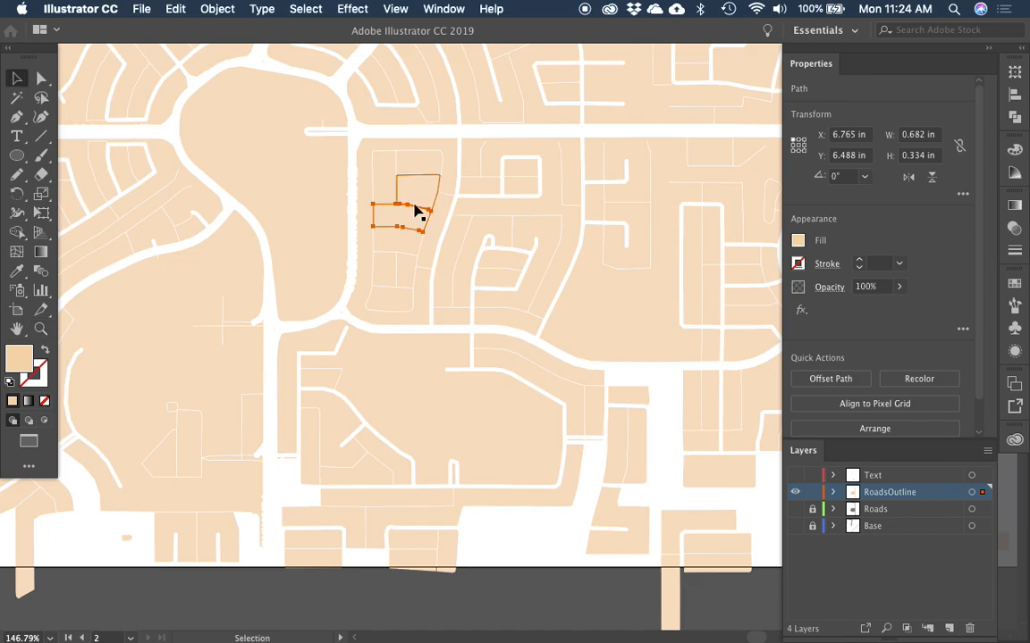
pyautogui.moveTo(294, 120); pyautogui.dragTo(510, 394)
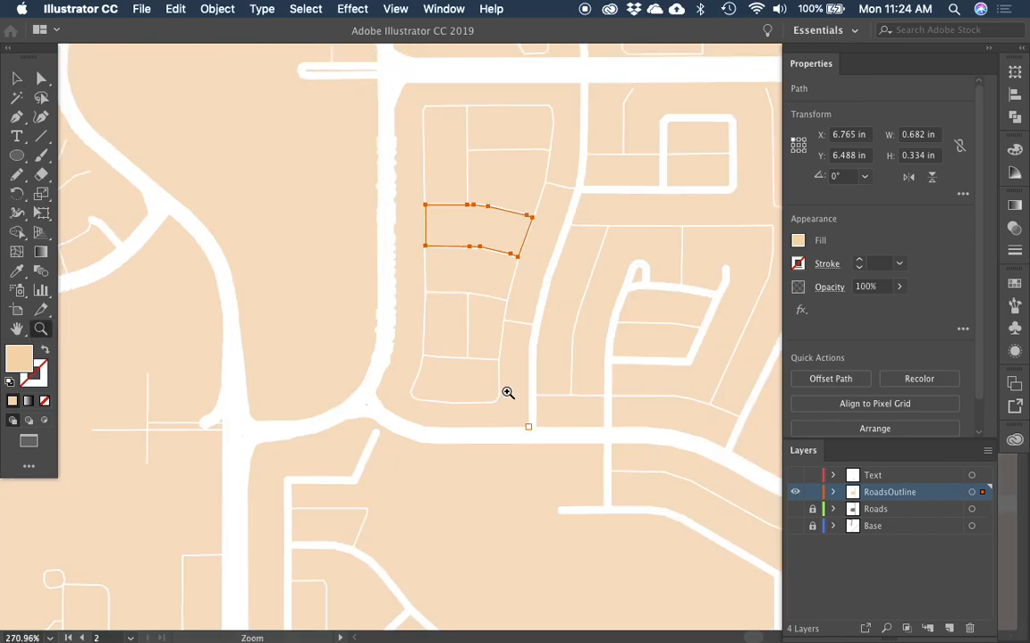
pyautogui.click(384, 290)
pyautogui.click(395, 170)
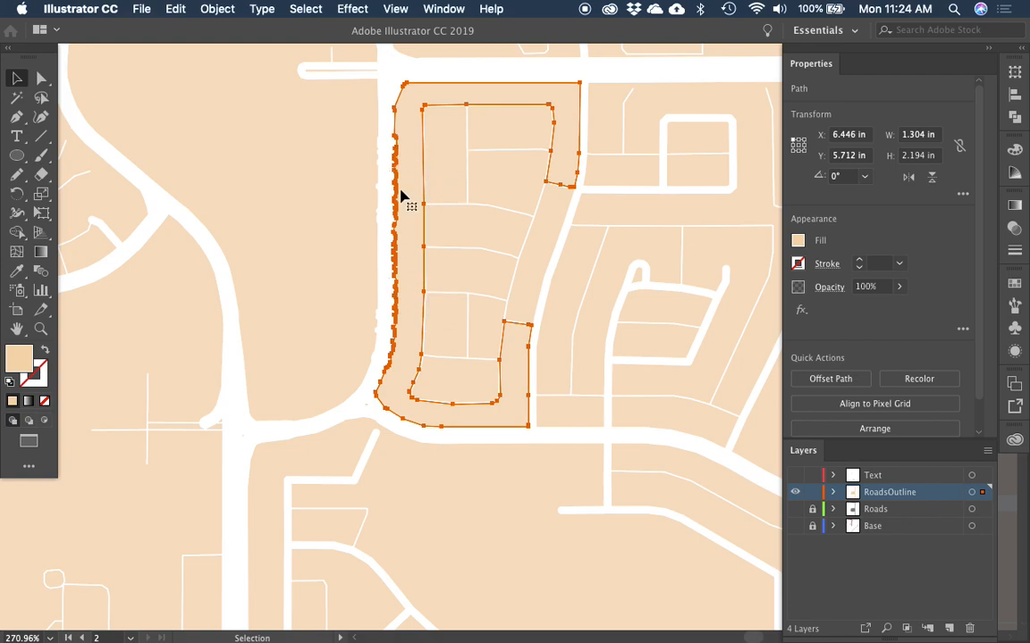
pyautogui.press('space')
pyautogui.moveTo(396, 287); pyautogui.dragTo(392, 376)
pyautogui.click(446, 164)
pyautogui.press('space')
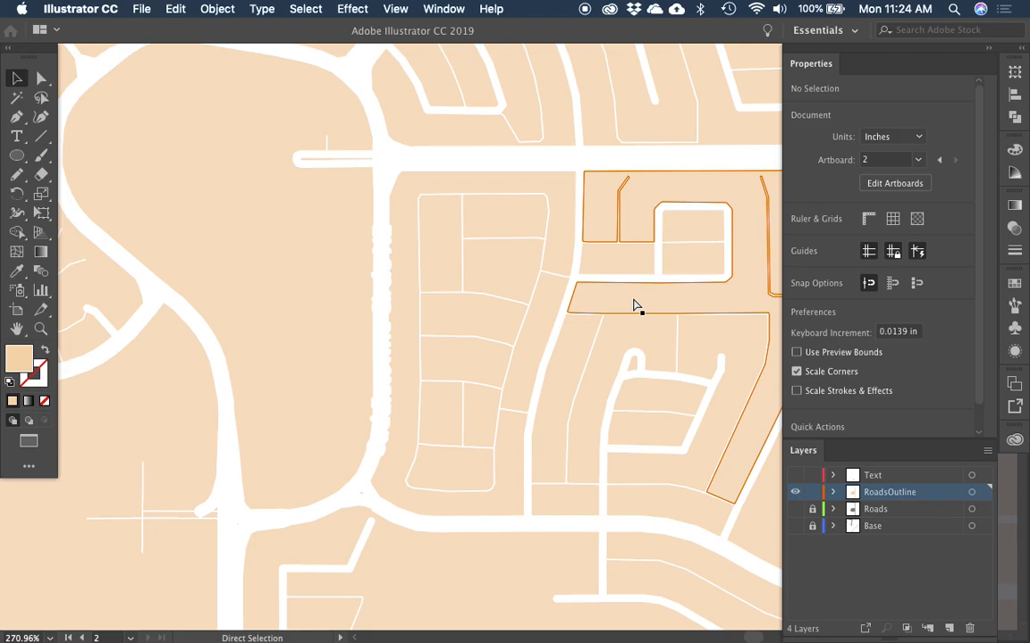
pyautogui.press('super+minus')
pyautogui.press('super+minus')
pyautogui.press('space')
pyautogui.moveTo(636, 293); pyautogui.dragTo(618, 319)
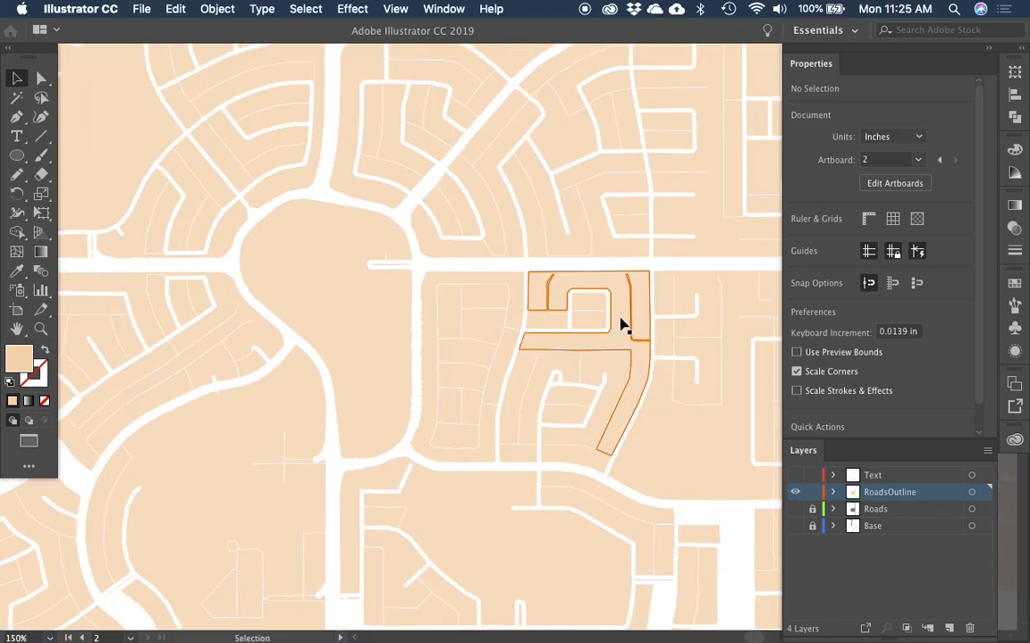
pyautogui.press('super+minus')
pyautogui.press('super+minus')
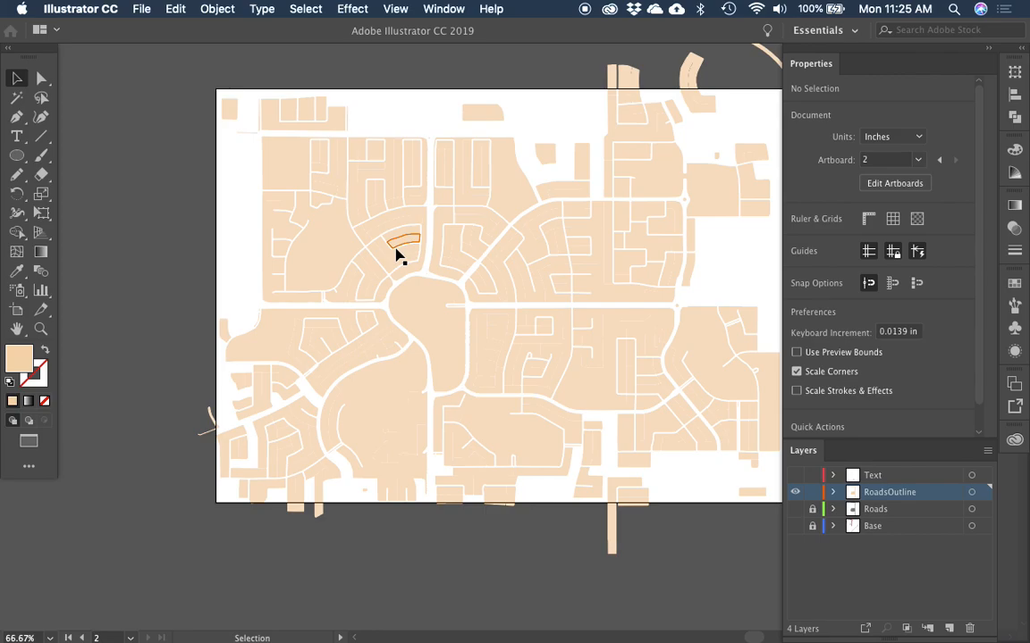
# Step: Round the corner of the large block on the east side of the T-junction north-east of the central loop
pyautogui.press('z')
pyautogui.moveTo(301, 185); pyautogui.dragTo(577, 346)
pyautogui.moveTo(522, 132); pyautogui.dragTo(345, 271)
pyautogui.moveTo(386, 188); pyautogui.dragTo(588, 367)
pyautogui.press('a')
pyautogui.moveTo(544, 254); pyautogui.dragTo(591, 242)
pyautogui.press('v')
pyautogui.click(565, 278)
# Step: Round the facing corner of the block on the west side of the same T-junction
pyautogui.press('a')
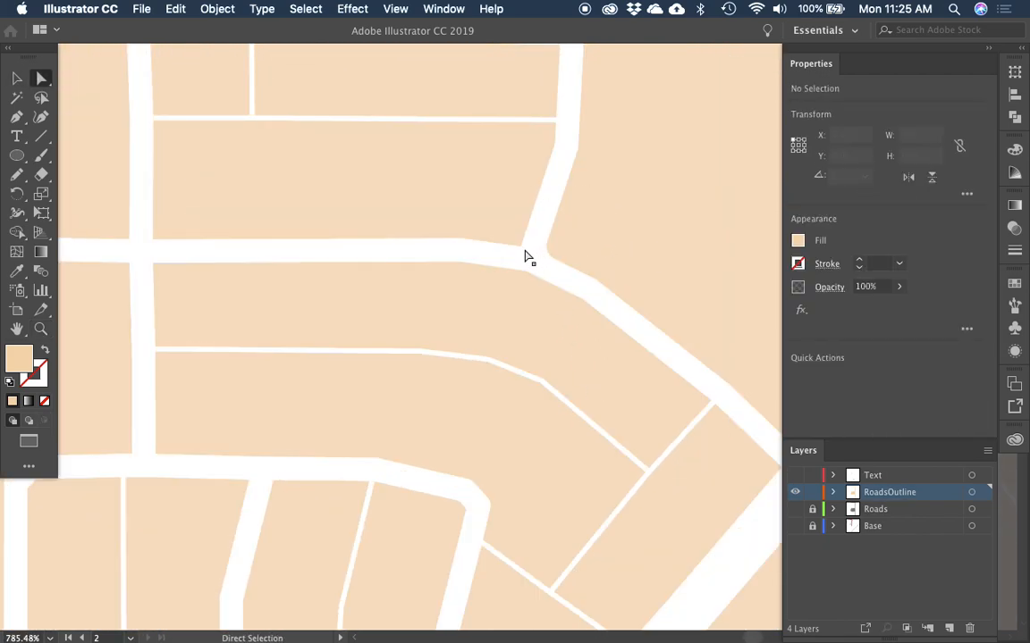
pyautogui.click(507, 241)
pyautogui.click(506, 234)
pyautogui.press('v')
pyautogui.click(480, 278)
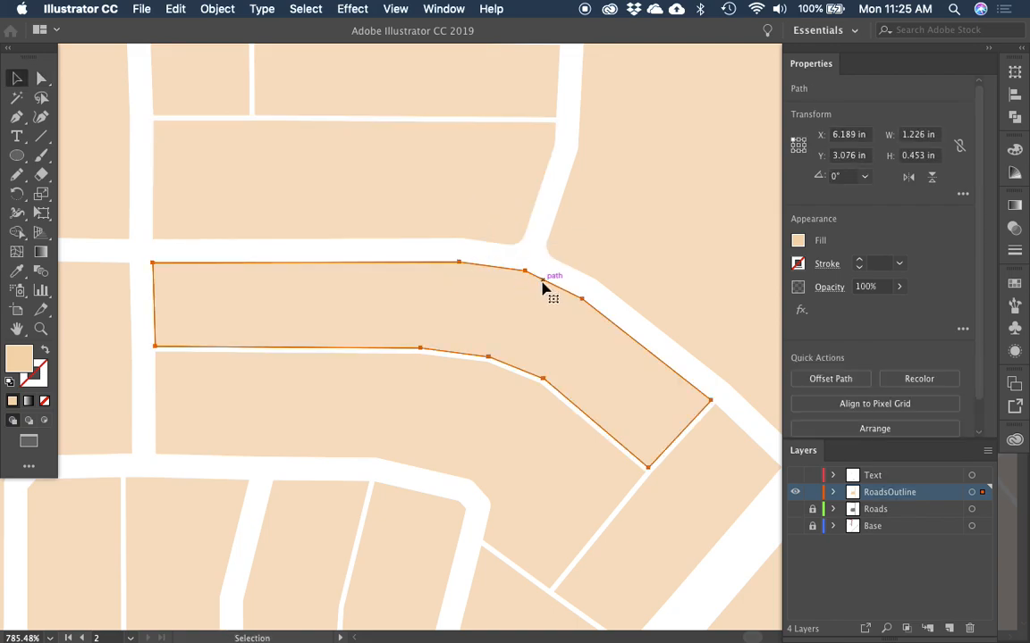
# Step: Deselect the block and show the Roads layer together with the peach city blocks
pyautogui.press('super+minus')
pyautogui.press('super+minus')
pyautogui.press('super+minus')
pyautogui.press('super+minus')
pyautogui.press('super+minus')
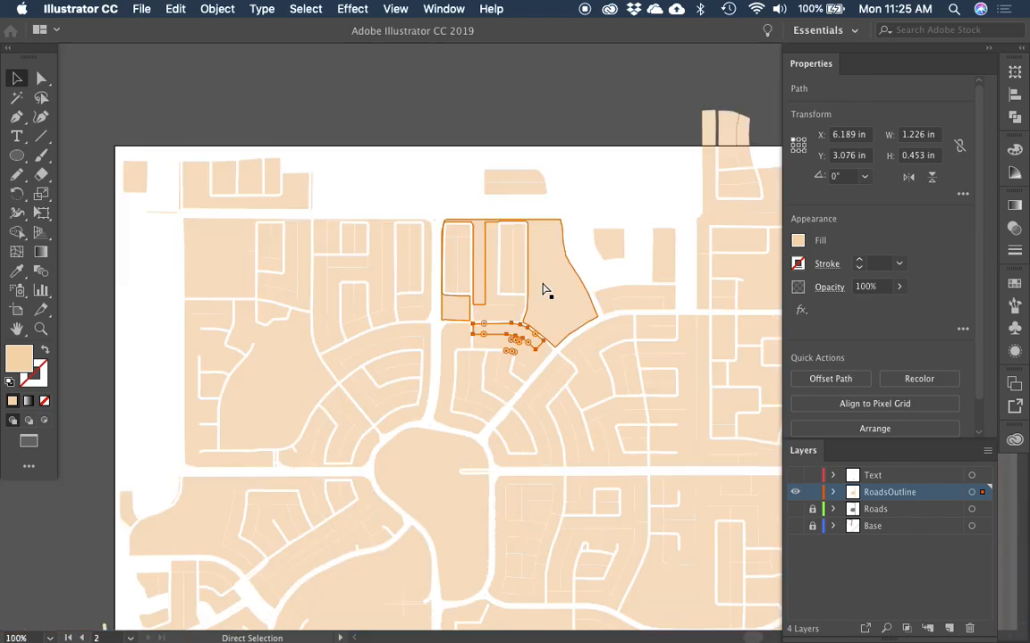
pyautogui.moveTo(586, 208); pyautogui.dragTo(445, 109)
pyautogui.moveTo(521, 513); pyautogui.dragTo(406, 297)
pyautogui.click(283, 544)
pyautogui.moveTo(337, 529); pyautogui.dragTo(363, 532)
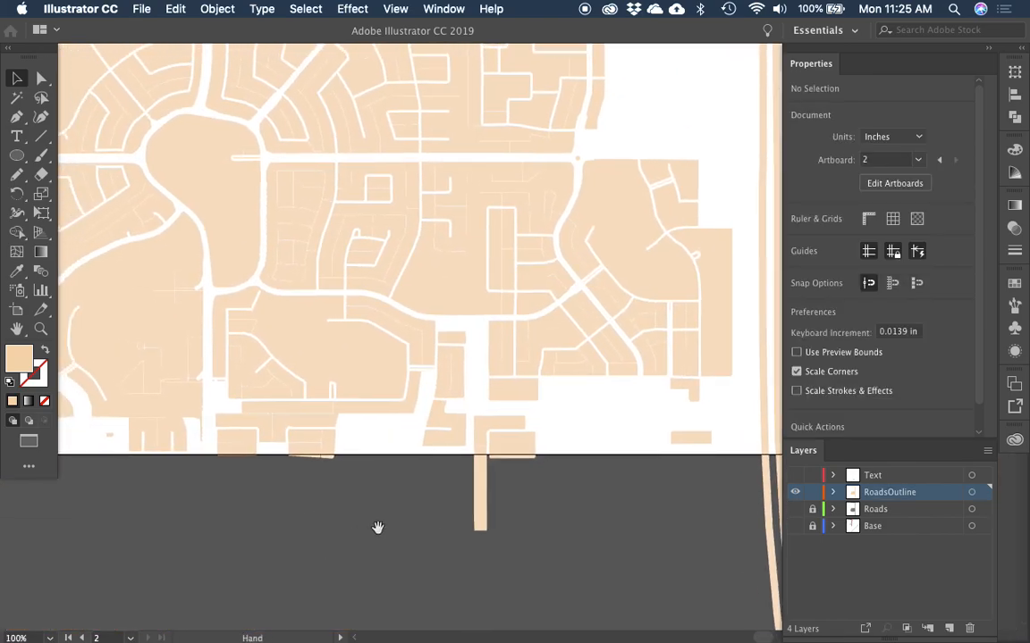
pyautogui.press('super+minus')
pyautogui.press('super+minus')
pyautogui.click(795, 509)
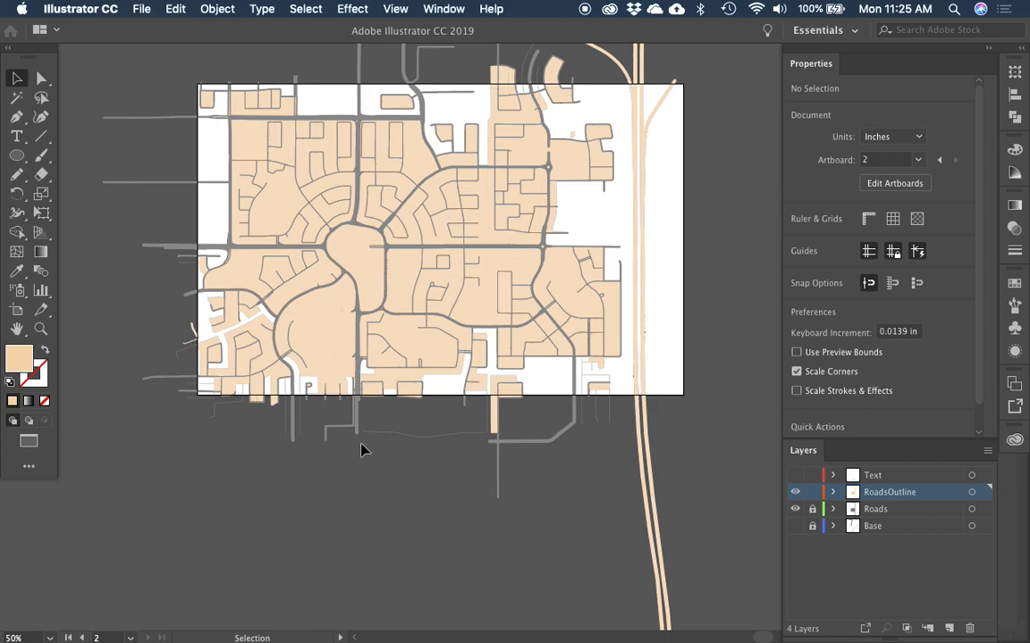
# Step: Duplicate the Roads layer and hide both the original Roads layer and RoadsOutline, leaving only the unlocked copy visible
pyautogui.click(990, 493)
pyautogui.click(663, 441)
pyautogui.click(872, 509)
pyautogui.click(812, 508)
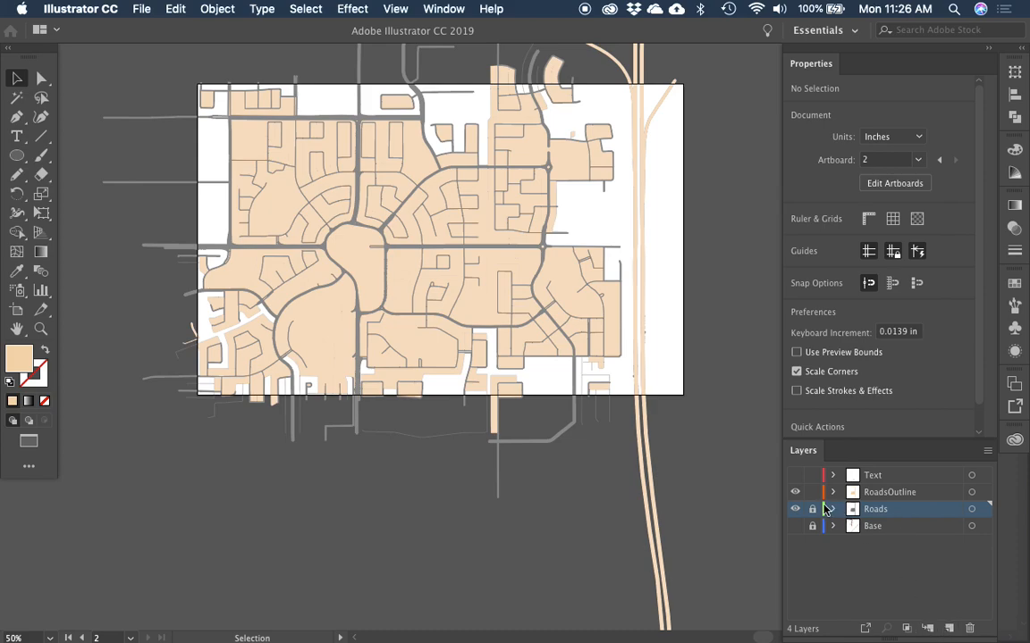
pyautogui.moveTo(856, 514); pyautogui.dragTo(951, 630)
pyautogui.click(795, 526)
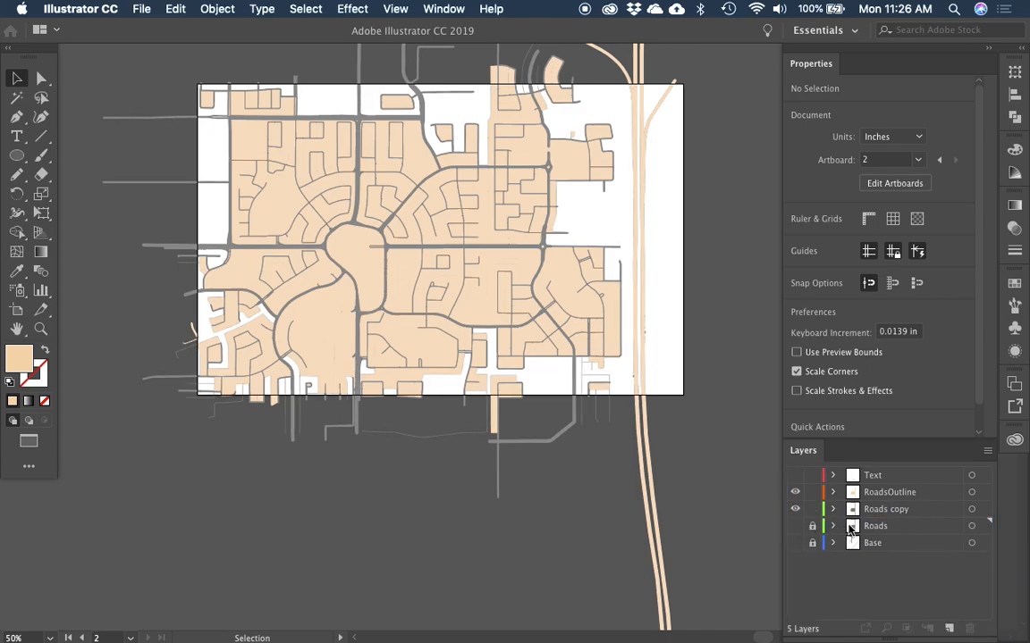
pyautogui.click(795, 492)
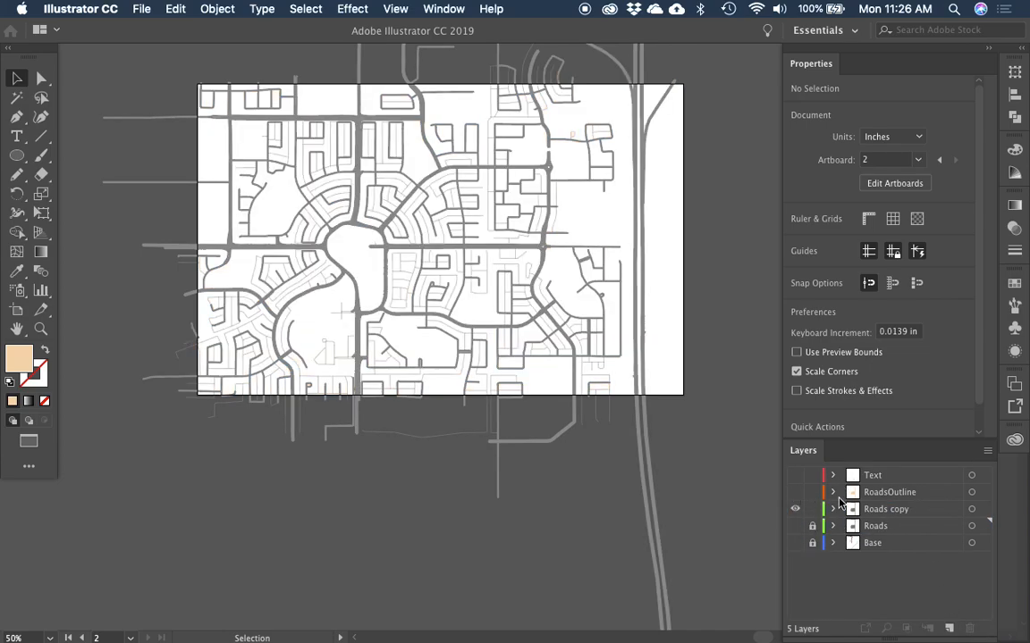
# Step: Select all the artwork on the Roads copy layer and give it a 0.01 pt bright yellow stroke
pyautogui.click(983, 511)
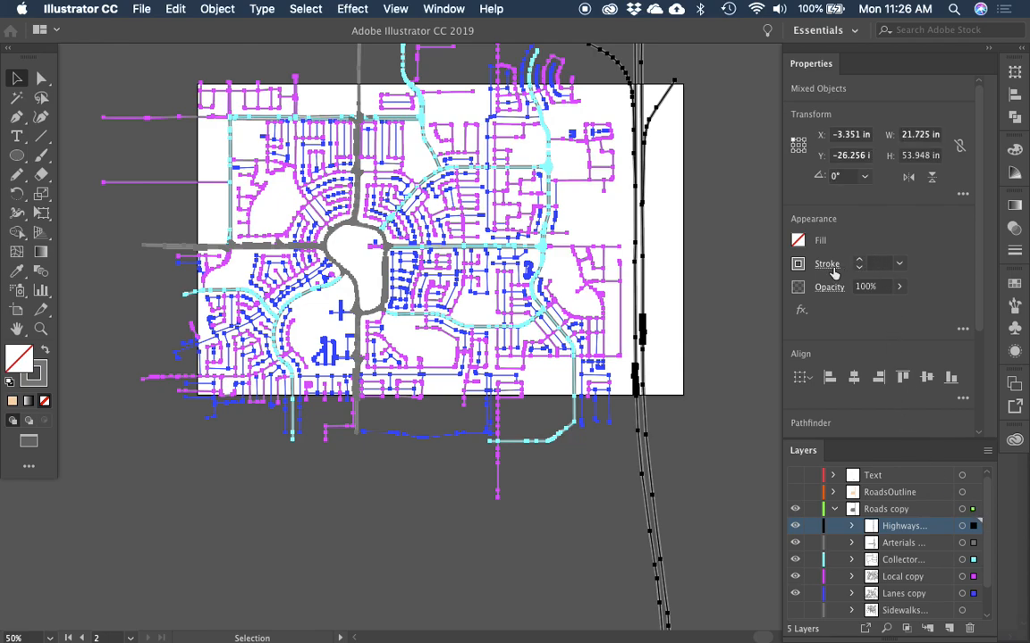
pyautogui.press('z')
pyautogui.click(637, 481)
pyautogui.moveTo(515, 374); pyautogui.dragTo(450, 380)
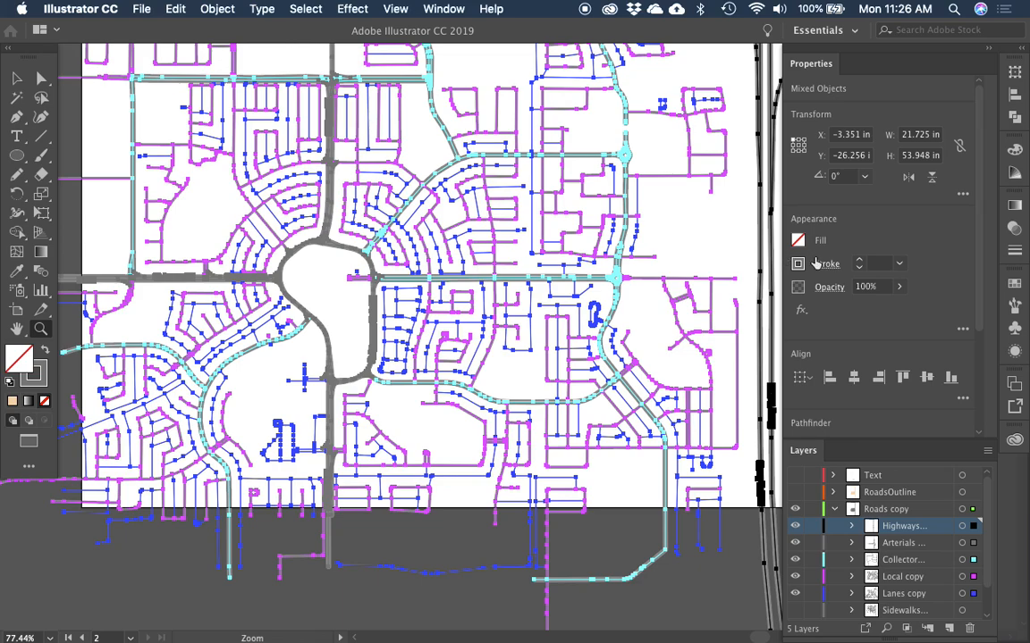
pyautogui.click(878, 262)
pyautogui.write('.01')
pyautogui.press('Return')
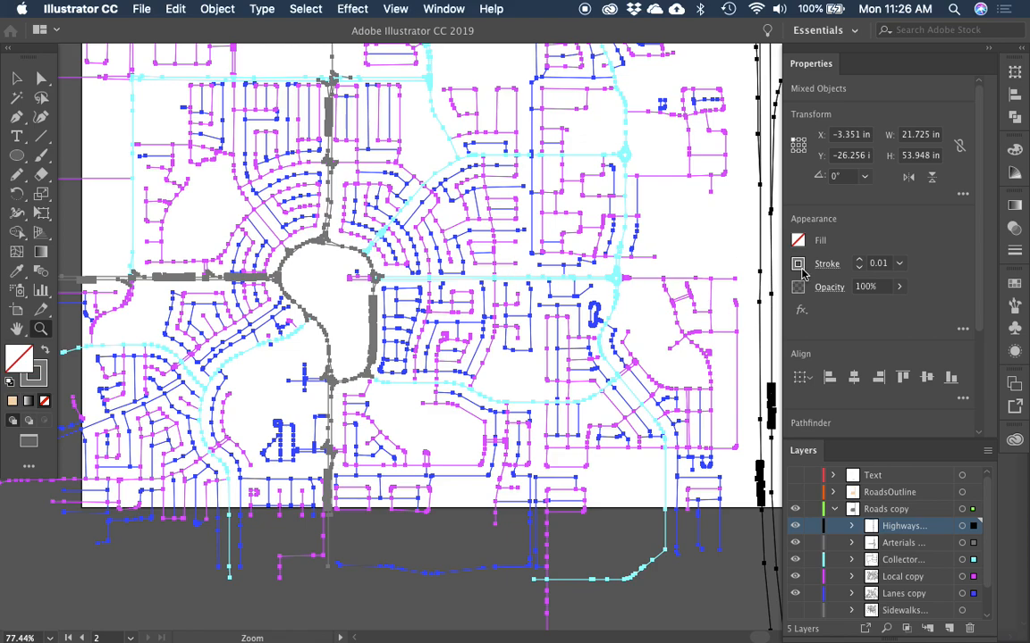
pyautogui.click(797, 263)
pyautogui.click(652, 431)
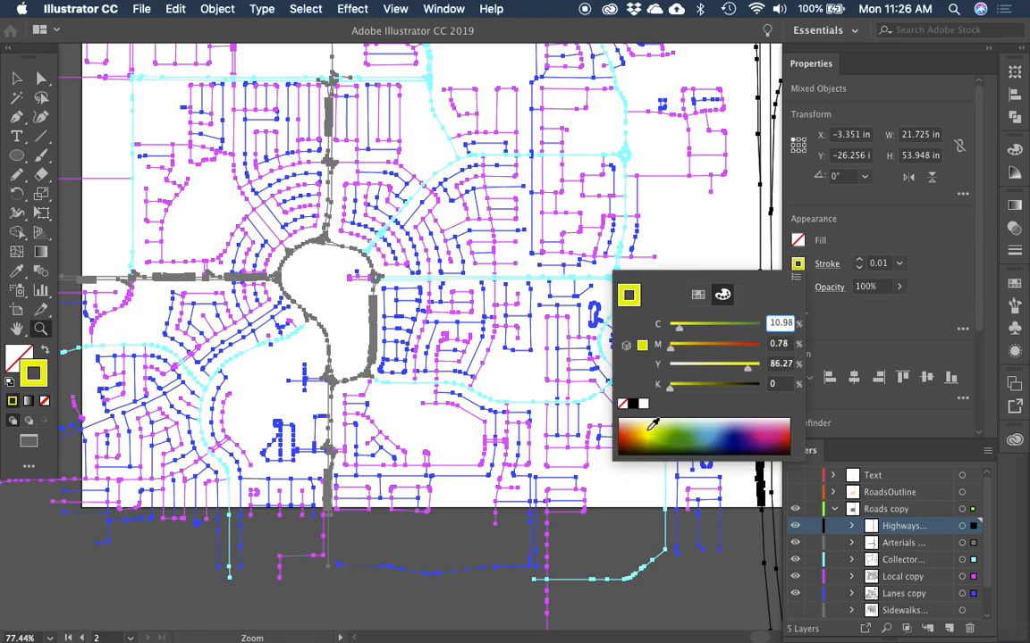
pyautogui.press('Escape')
pyautogui.press('v')
pyautogui.click(452, 537)
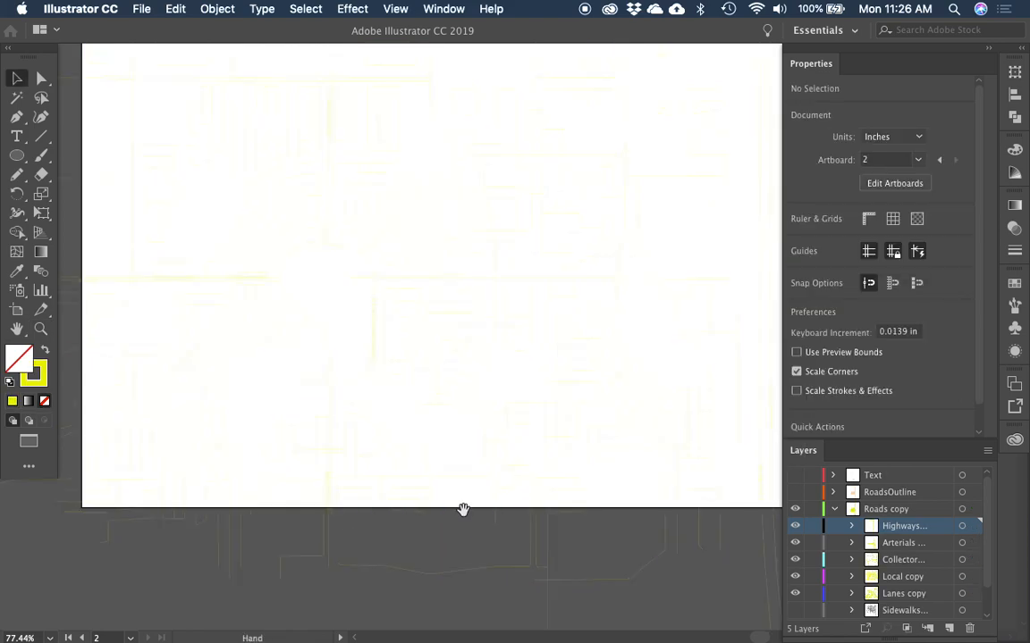
# Step: Collapse the Roads copy layer and show the original grey Roads layer beneath the yellow lines
pyautogui.scroll(-2, 462, 510)
pyautogui.click(835, 509)
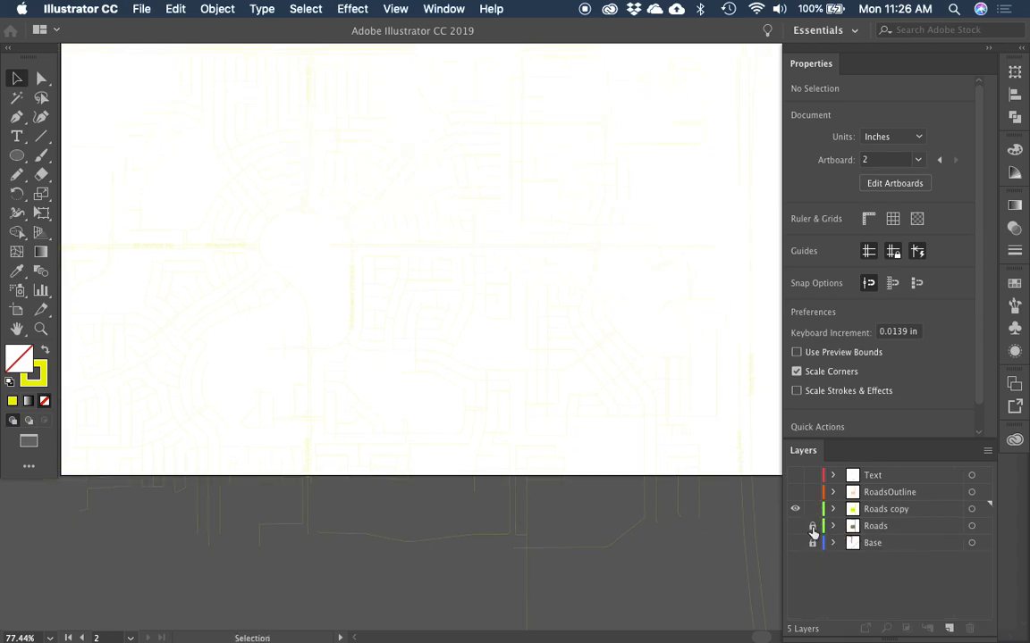
pyautogui.click(794, 525)
pyautogui.press('z')
pyautogui.moveTo(185, 111); pyautogui.dragTo(422, 244)
# Step: Try a 0.1 pt stroke weight on all the yellow lines of the Roads copy layer
pyautogui.click(973, 508)
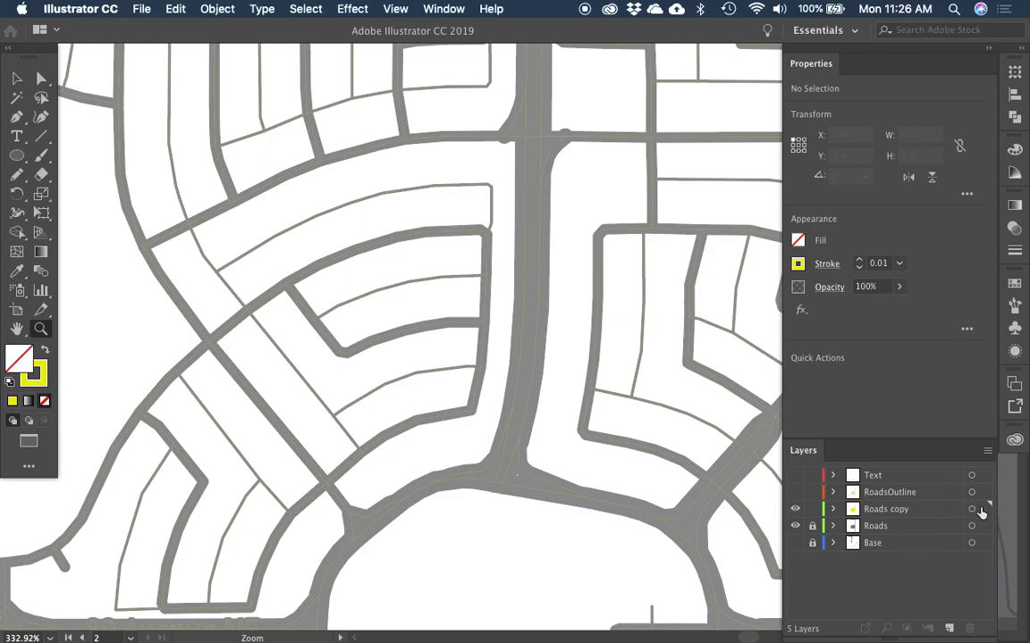
pyautogui.click(876, 265)
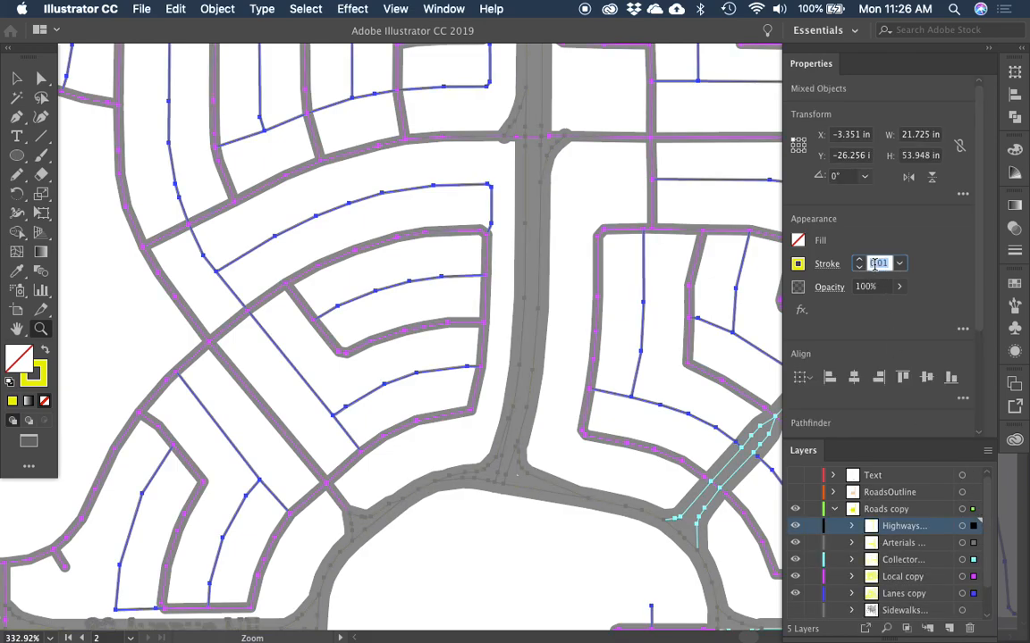
pyautogui.write('0.1')
pyautogui.press('Return')
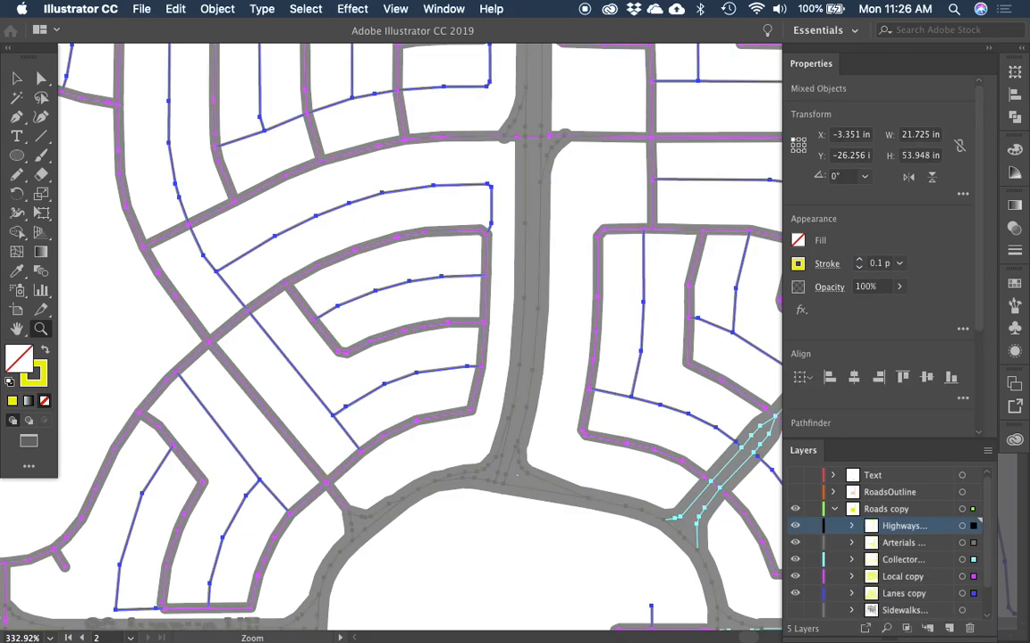
pyautogui.press('v')
pyautogui.click(600, 193)
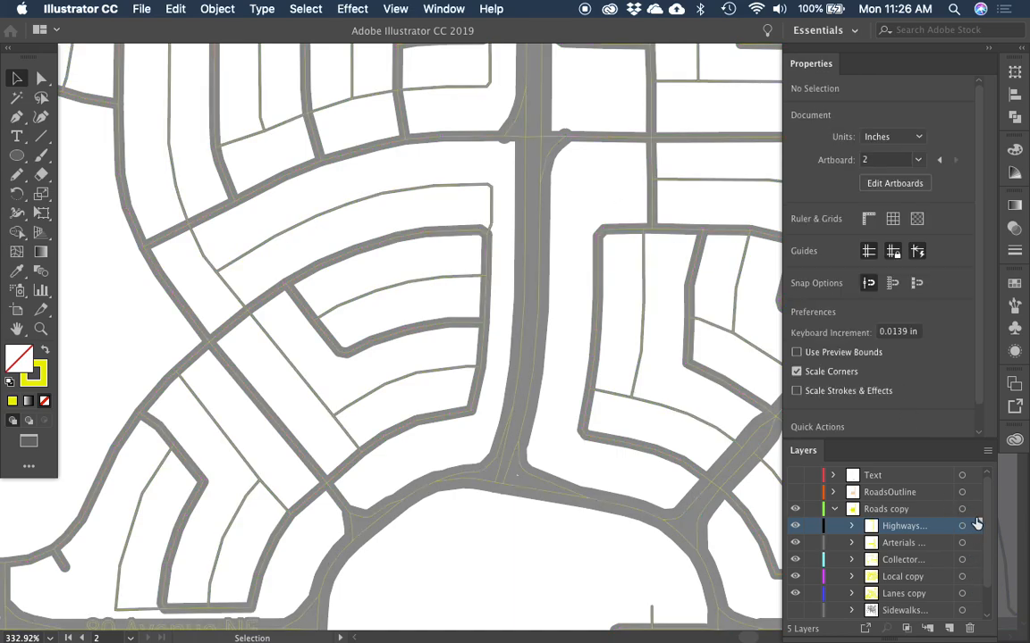
# Step: Set the stroke weight of all the yellow Roads copy lines to 0.5 pt and check them against the grey roads
pyautogui.click(976, 526)
pyautogui.click(878, 264)
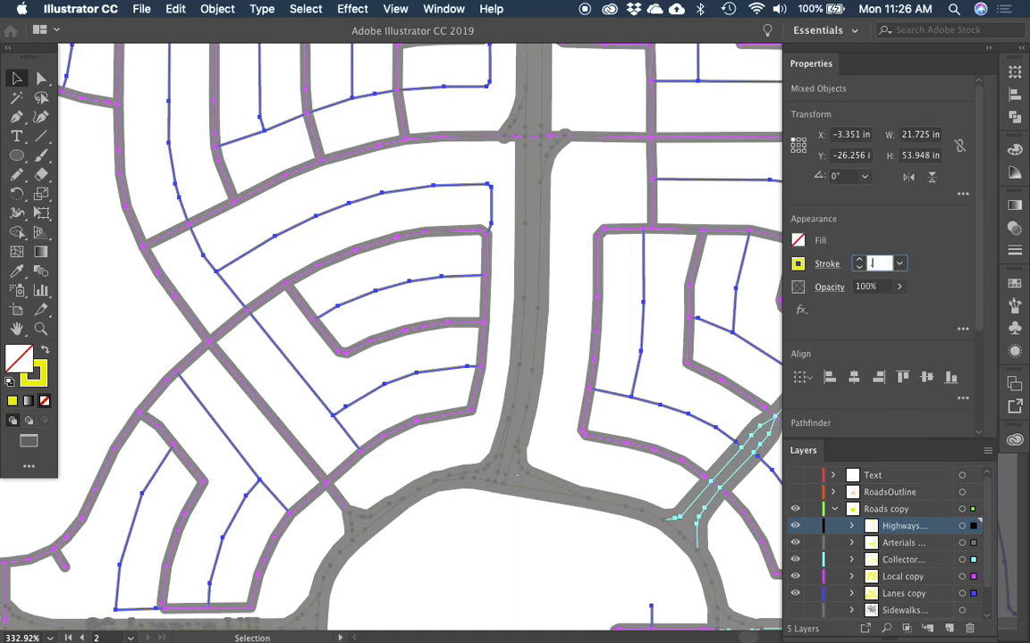
pyautogui.write('.5')
pyautogui.press('Return')
pyautogui.click(597, 200)
pyautogui.hscroll(3, 572, 232)
pyautogui.scroll(2, 572, 232)
pyautogui.moveTo(511, 250); pyautogui.dragTo(514, 295)
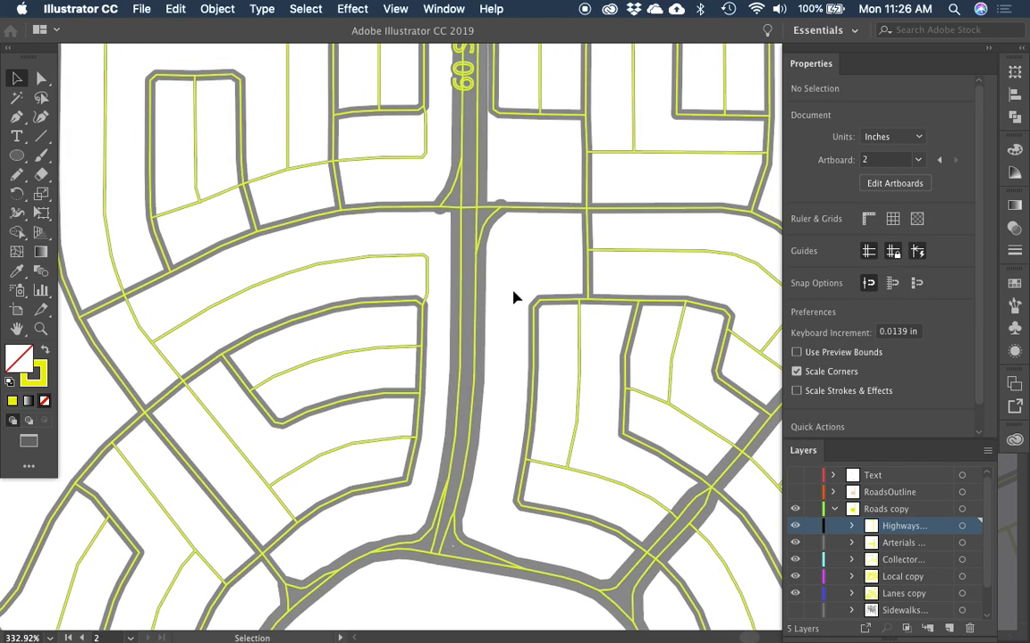
pyautogui.scroll(-5, 513, 297)
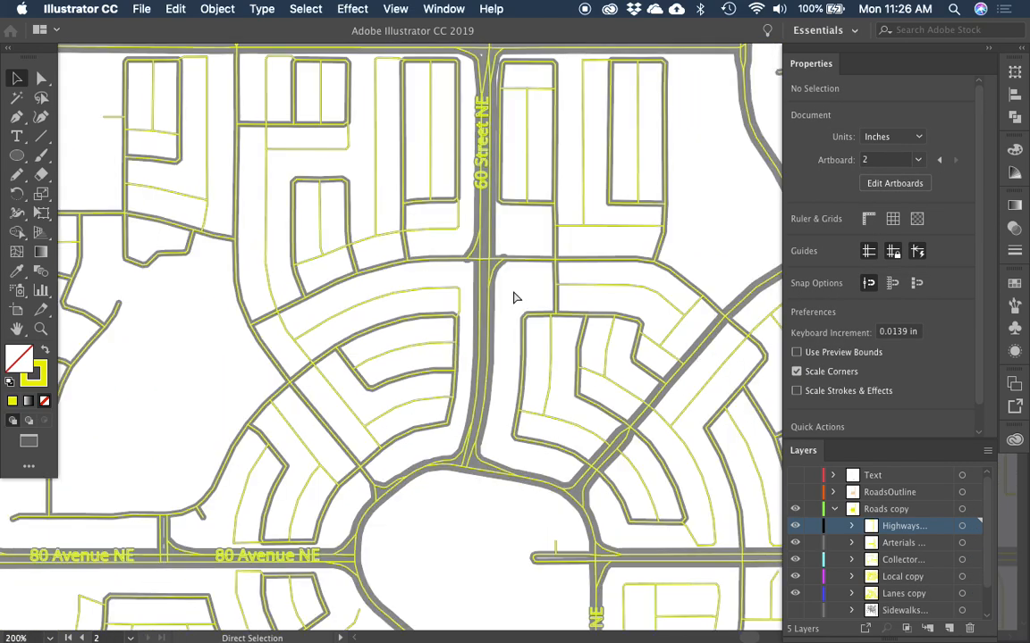
# Step: Collapse the Roads copy layer, then show and unlock the Base layer holding the original coloured map on artboard 1
pyautogui.scroll(-3, 456, 255)
pyautogui.hscroll(2, 456, 255)
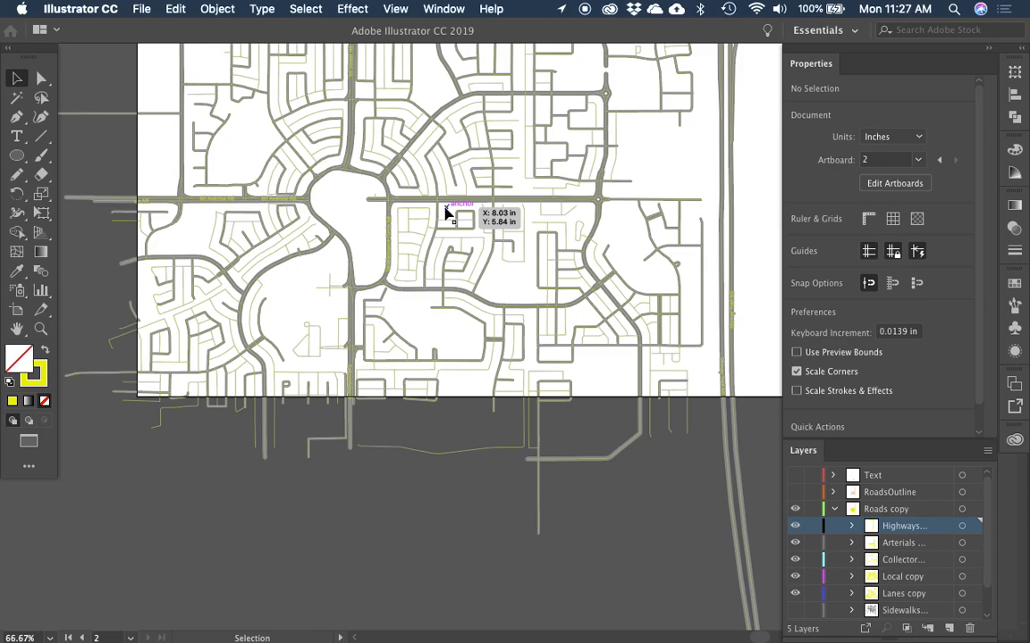
pyautogui.press('super+minus')
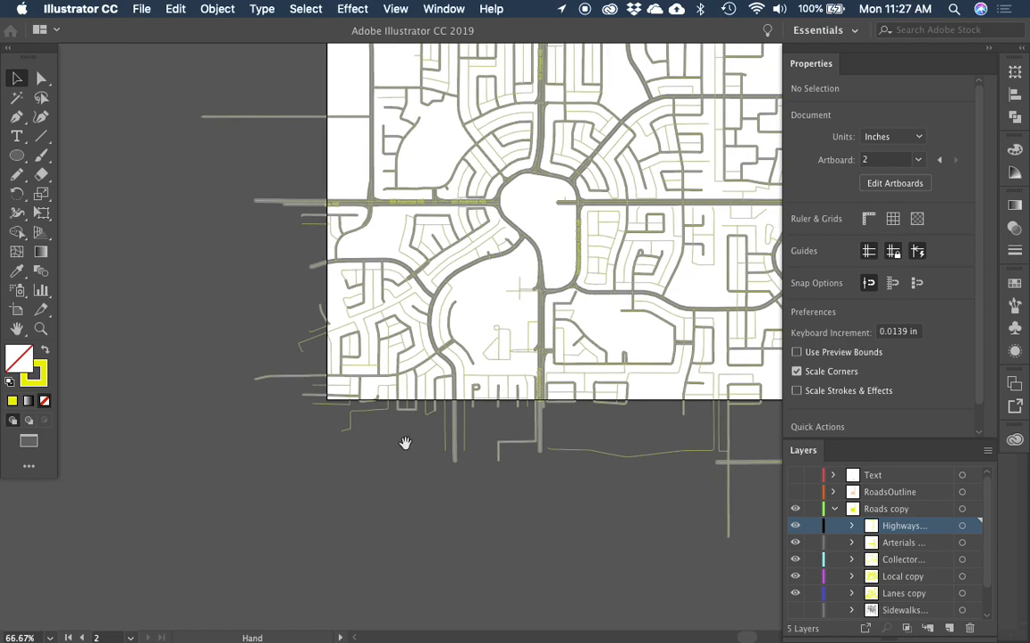
pyautogui.hscroll(-5, 452, 438)
pyautogui.press('super+minus')
pyautogui.hscroll(-5, 383, 340)
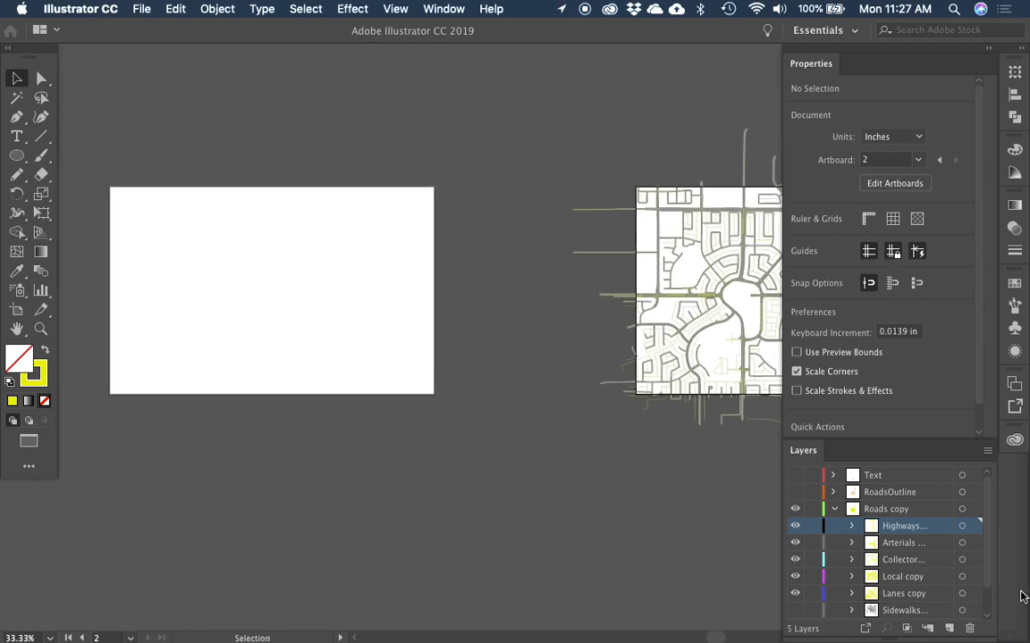
pyautogui.click(832, 509)
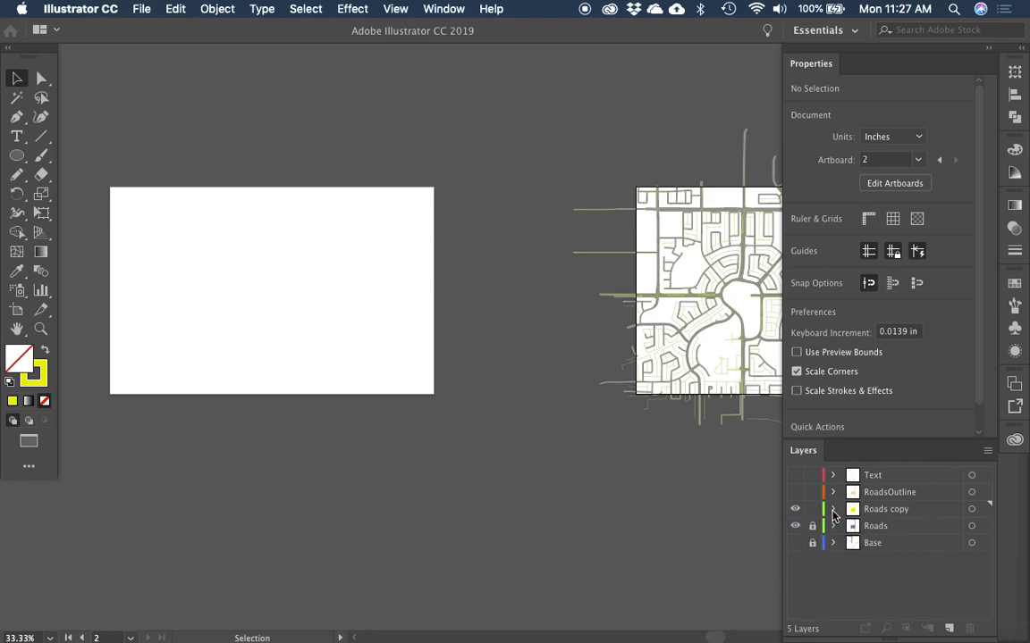
pyautogui.click(794, 543)
pyautogui.hscroll(-2, 351, 271)
pyautogui.press('z')
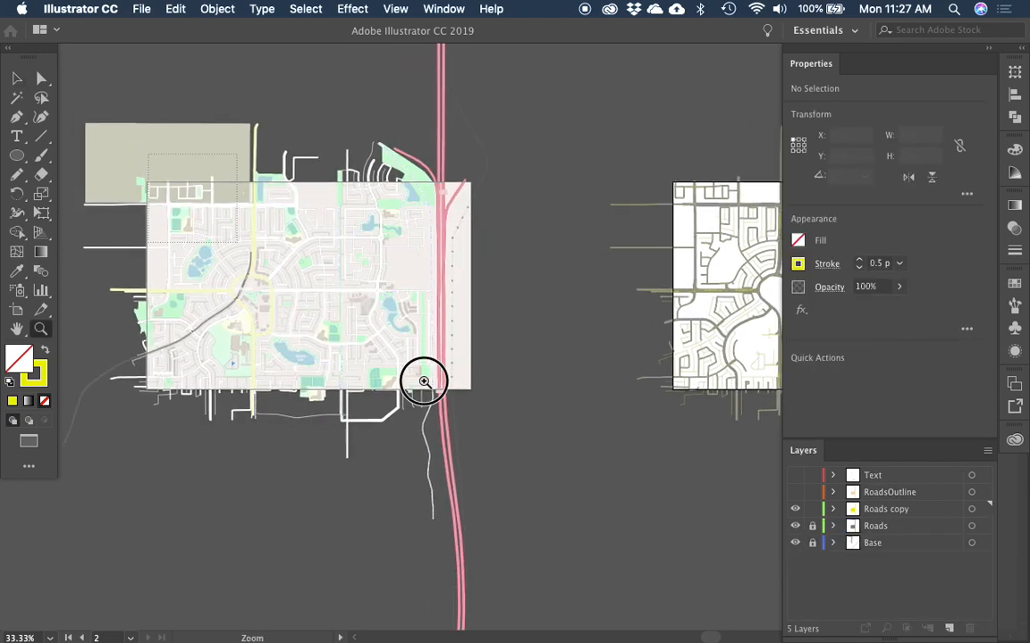
pyautogui.moveTo(424, 381); pyautogui.dragTo(528, 334)
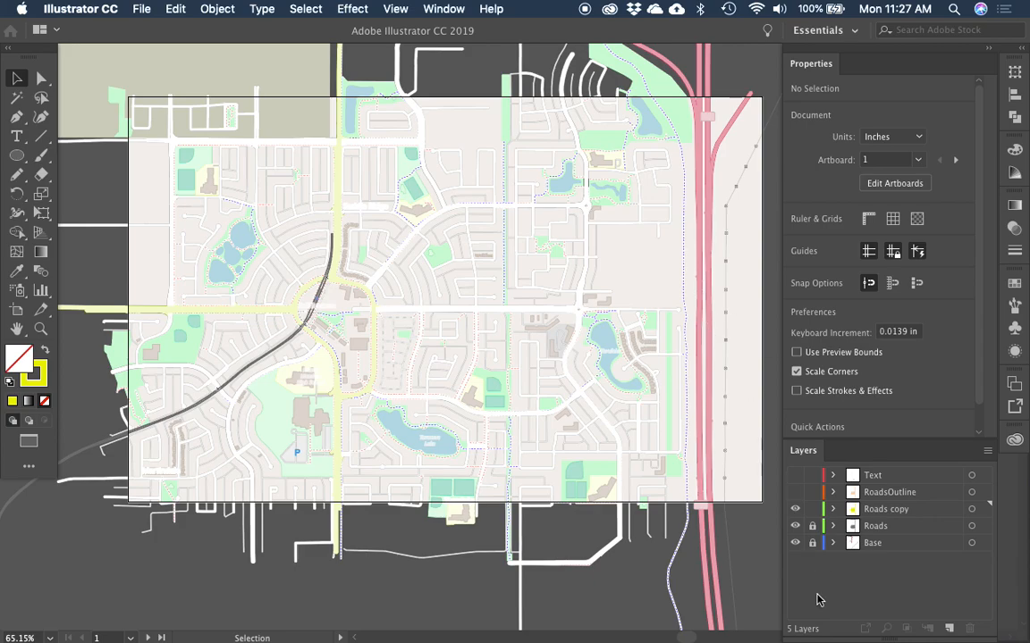
pyautogui.hscroll(3, 517, 202)
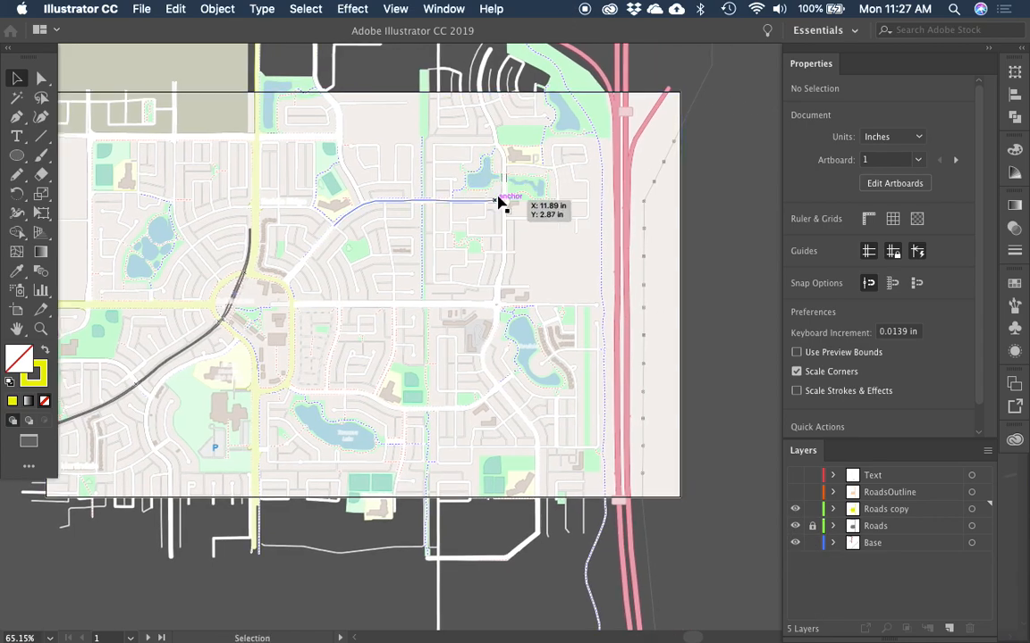
# Step: Select all lakes with the same blue fill on the base map and copy them for use on artboard 2
pyautogui.click(491, 184)
pyautogui.press('a')
pyautogui.press('super+a')
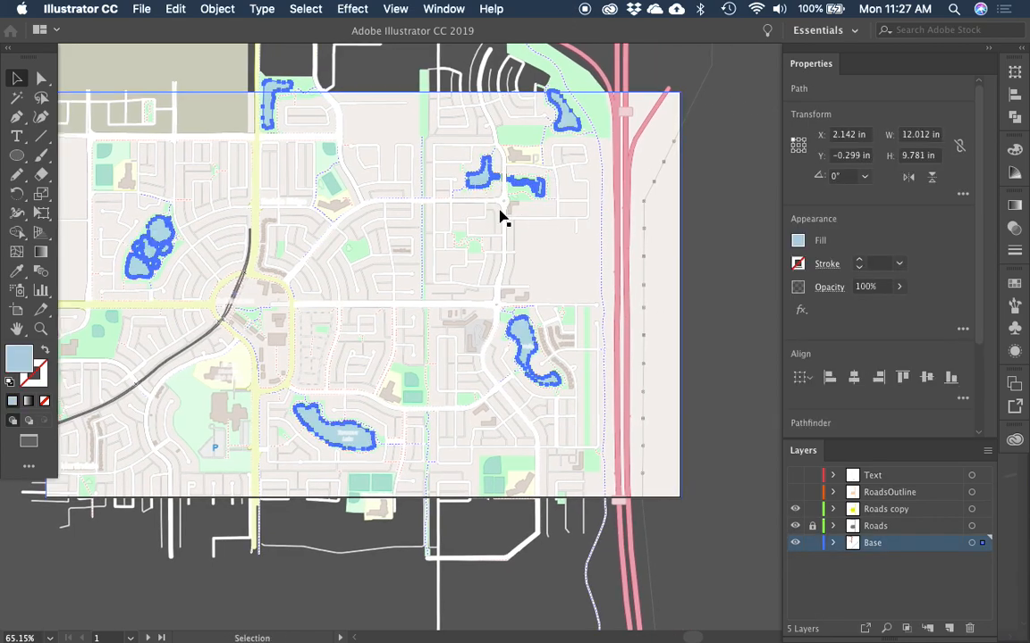
pyautogui.moveTo(547, 249); pyautogui.dragTo(149, 305)
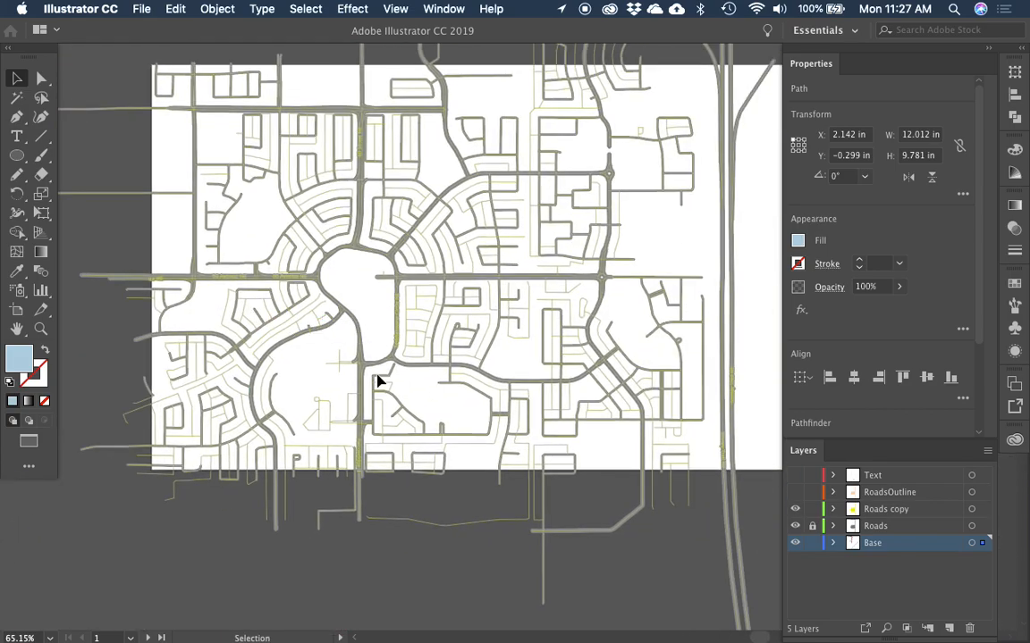
# Step: Create a new layer named Water below the Text layer and paste the copied lakes onto it on artboard 2
pyautogui.click(764, 360)
pyautogui.click(889, 492)
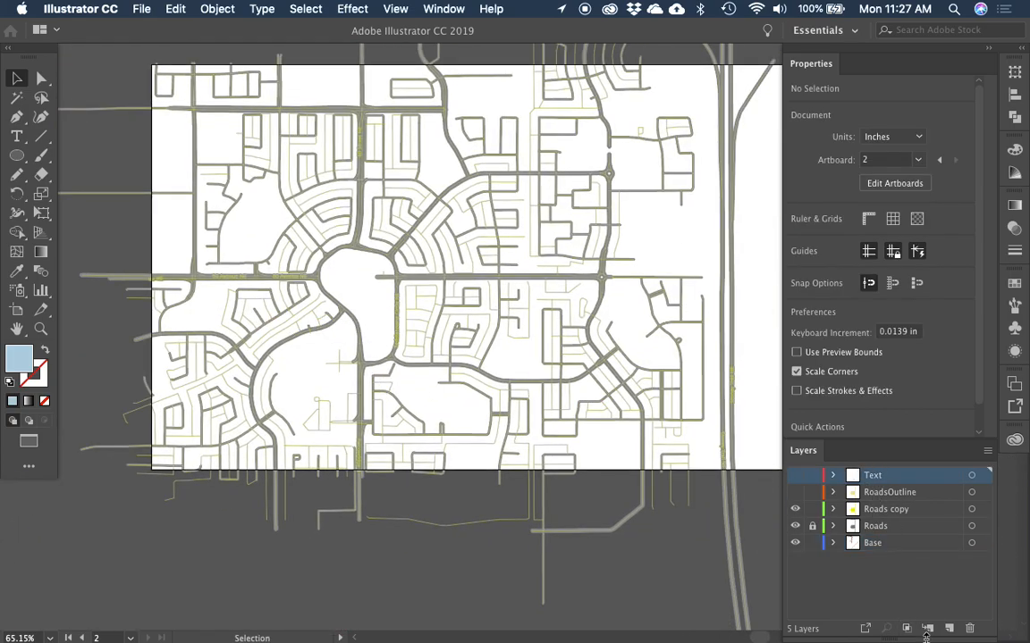
pyautogui.click(945, 629)
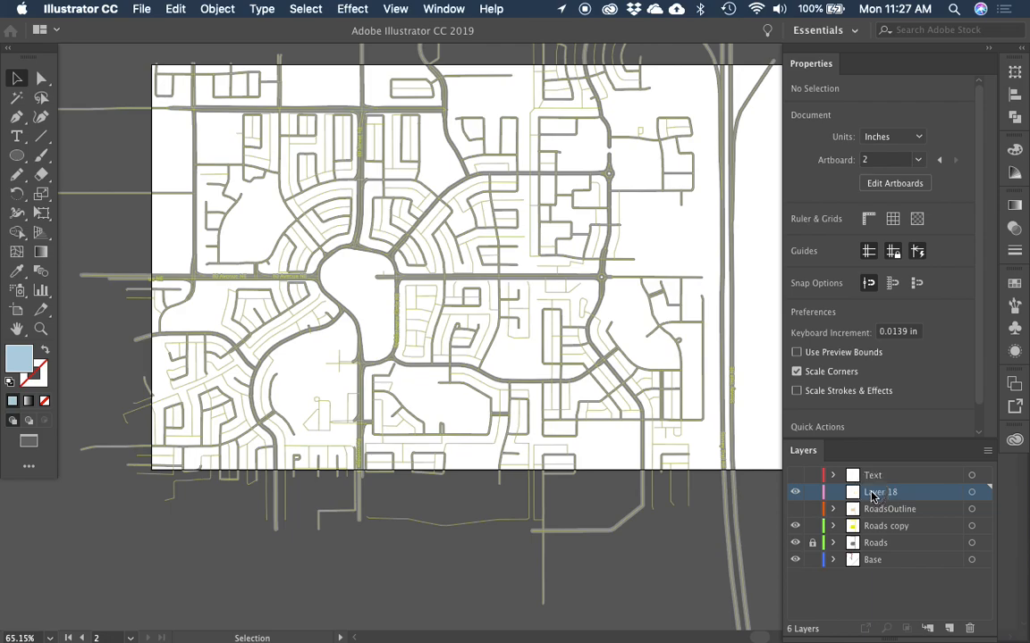
pyautogui.doubleClick(880, 492)
pyautogui.press('Return')
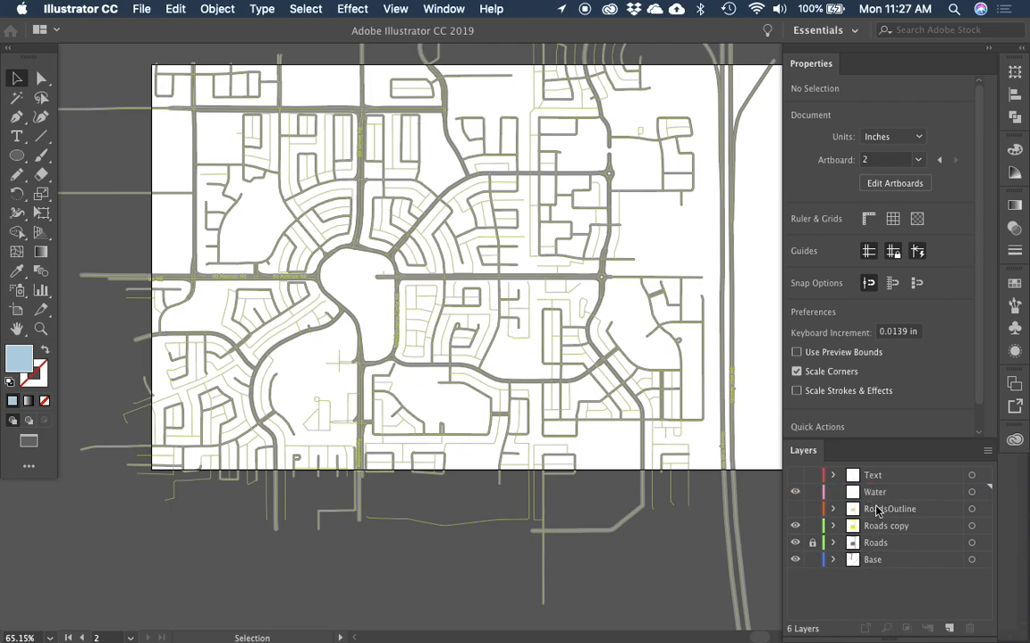
pyautogui.press('super+f')
pyautogui.click(624, 532)
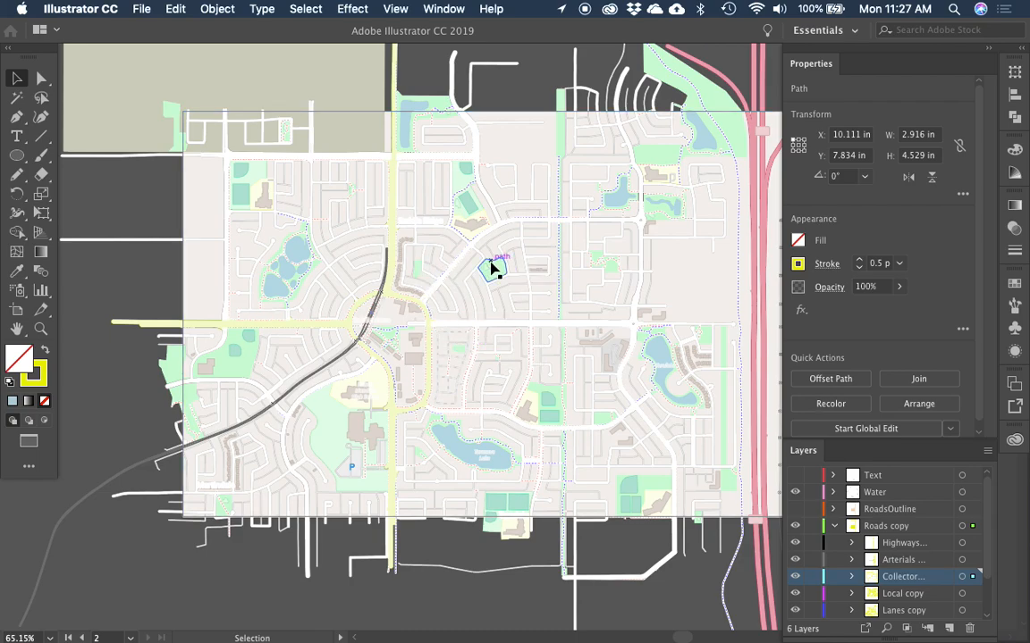
pyautogui.click(493, 268)
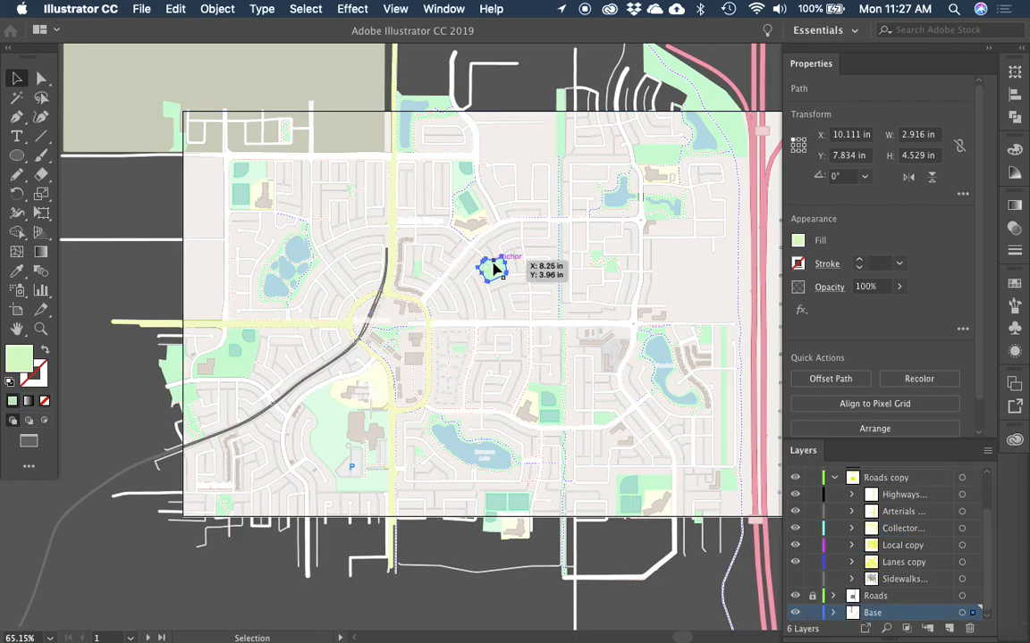
pyautogui.press('super+6')
pyautogui.click(495, 179)
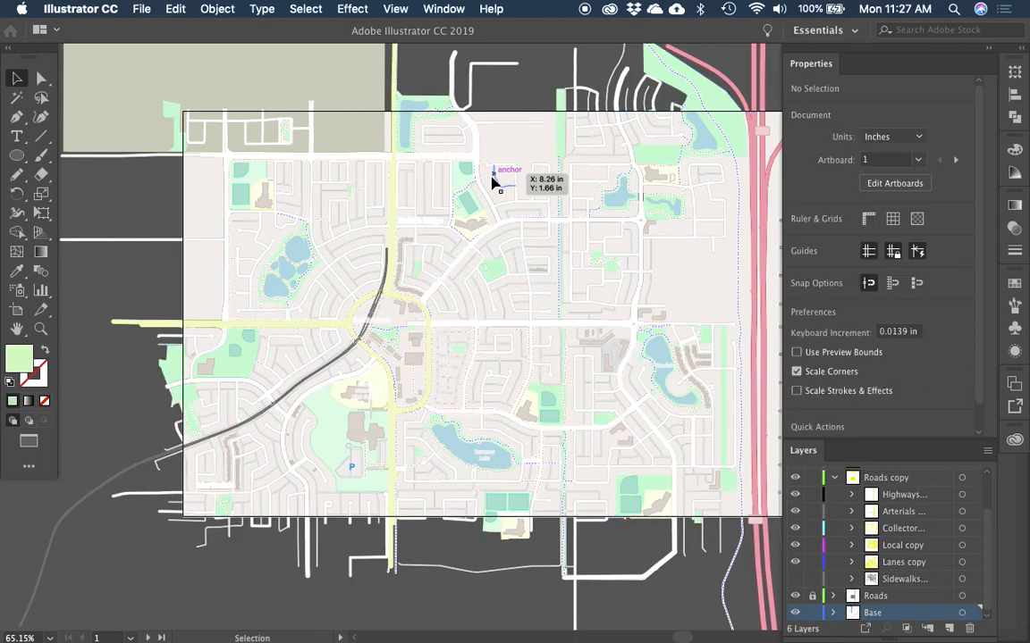
pyautogui.press('z')
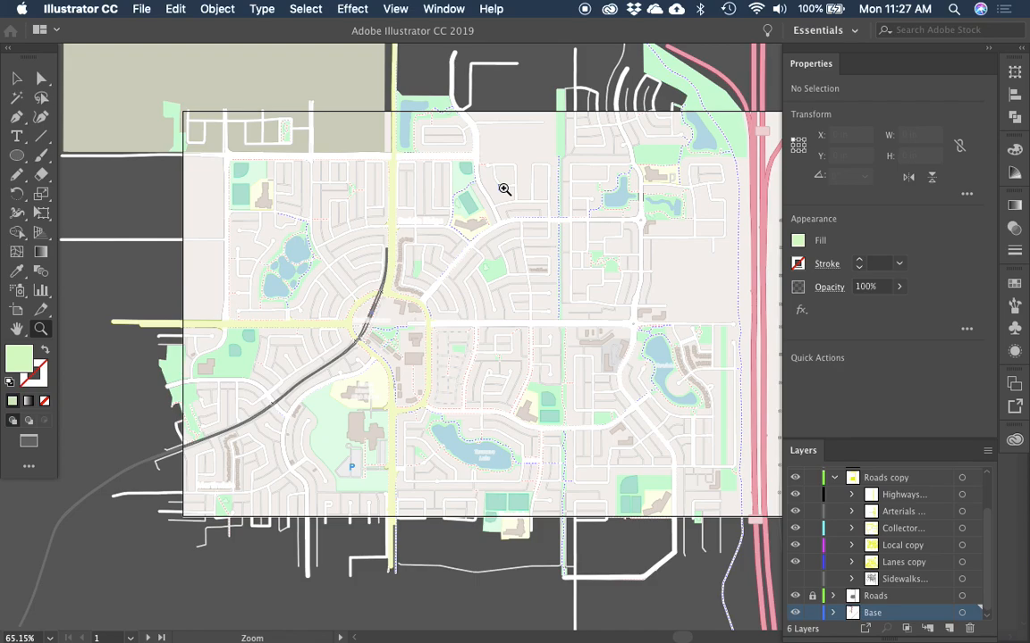
pyautogui.press('v')
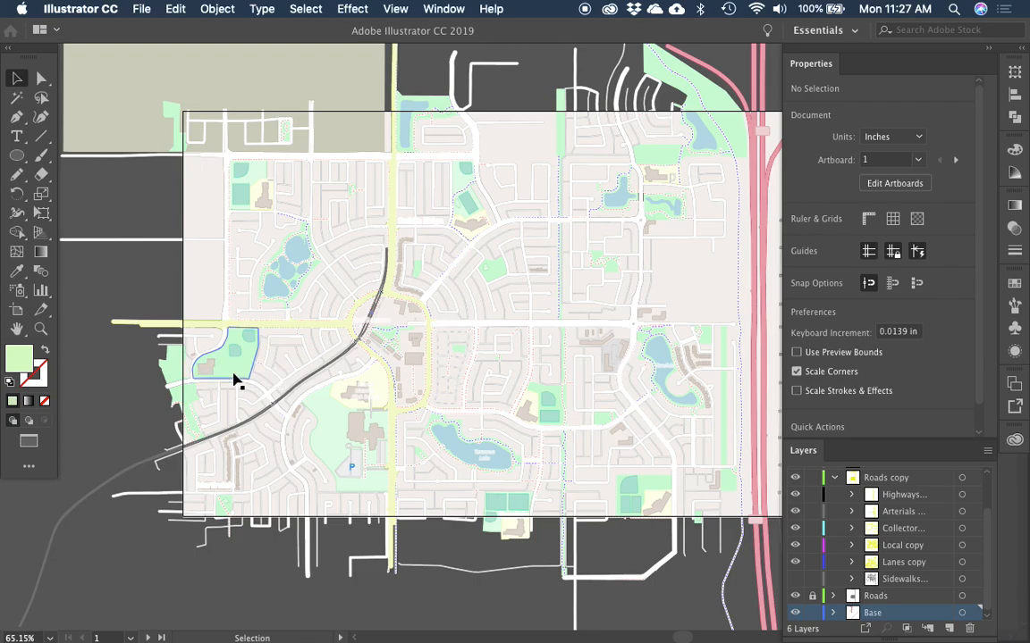
pyautogui.click(234, 381)
# Step: Select all darker green sports fields with the same fill on the base map and copy them
pyautogui.hscroll(3, 268, 335)
pyautogui.scroll(-2, 268, 335)
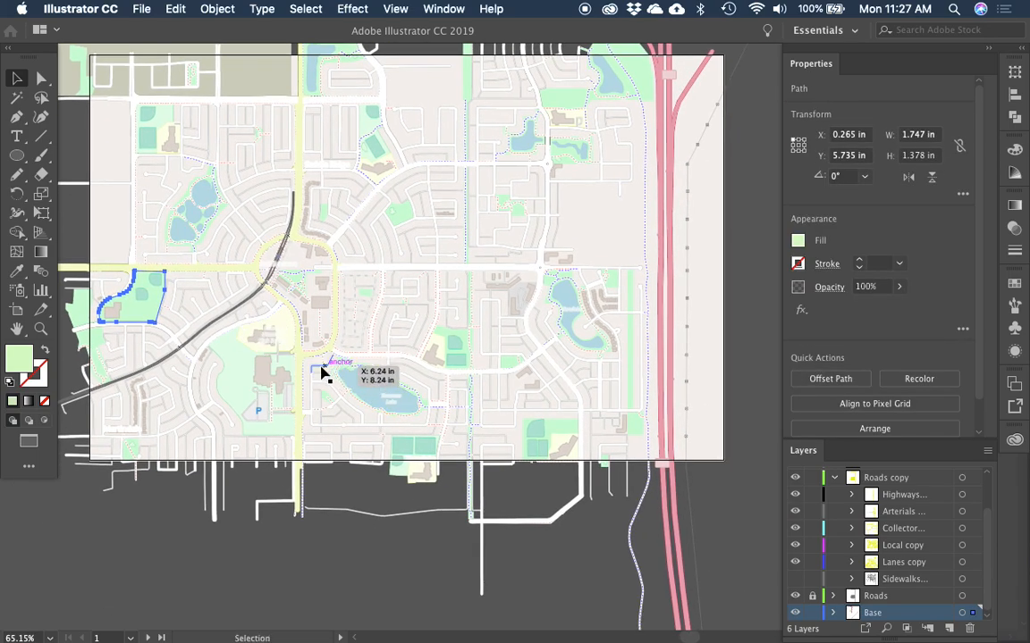
pyautogui.scroll(-2, 295, 349)
pyautogui.hscroll(-3, 295, 349)
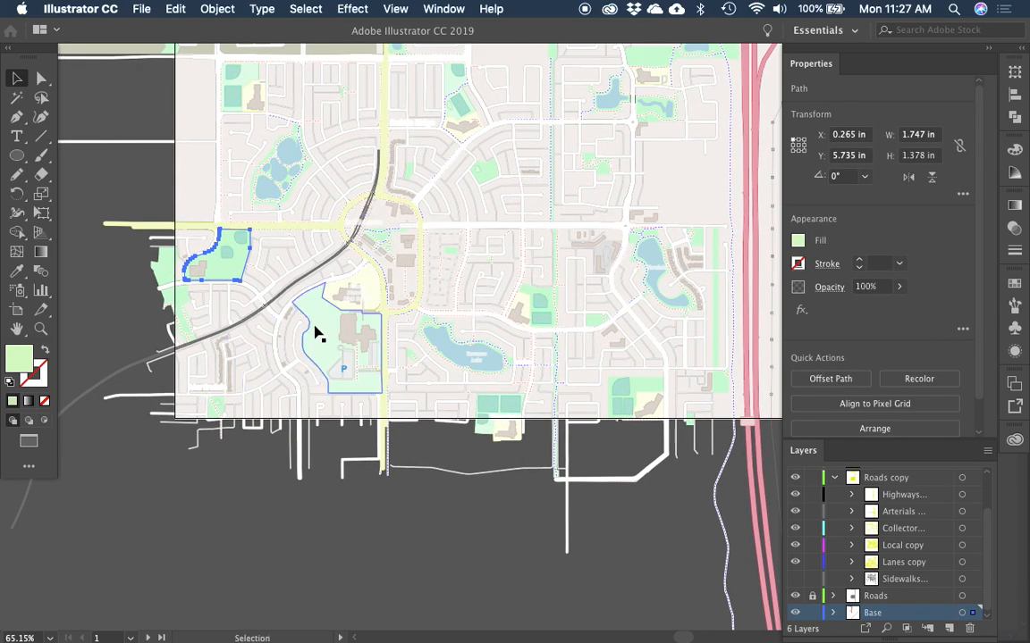
pyautogui.moveTo(532, 308); pyautogui.dragTo(592, 372)
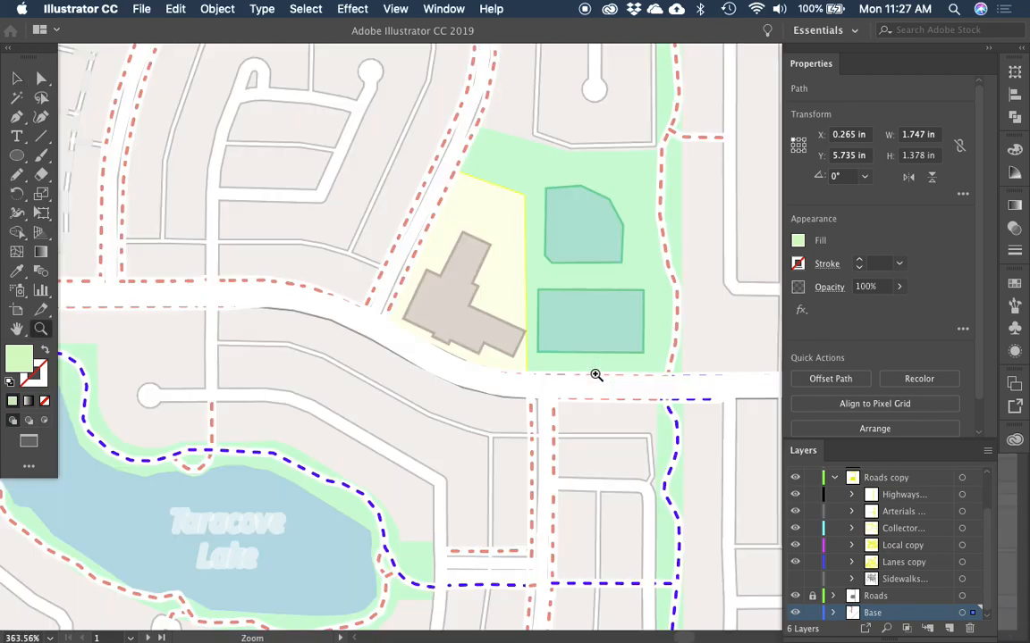
pyautogui.click(592, 230)
pyautogui.click(590, 335)
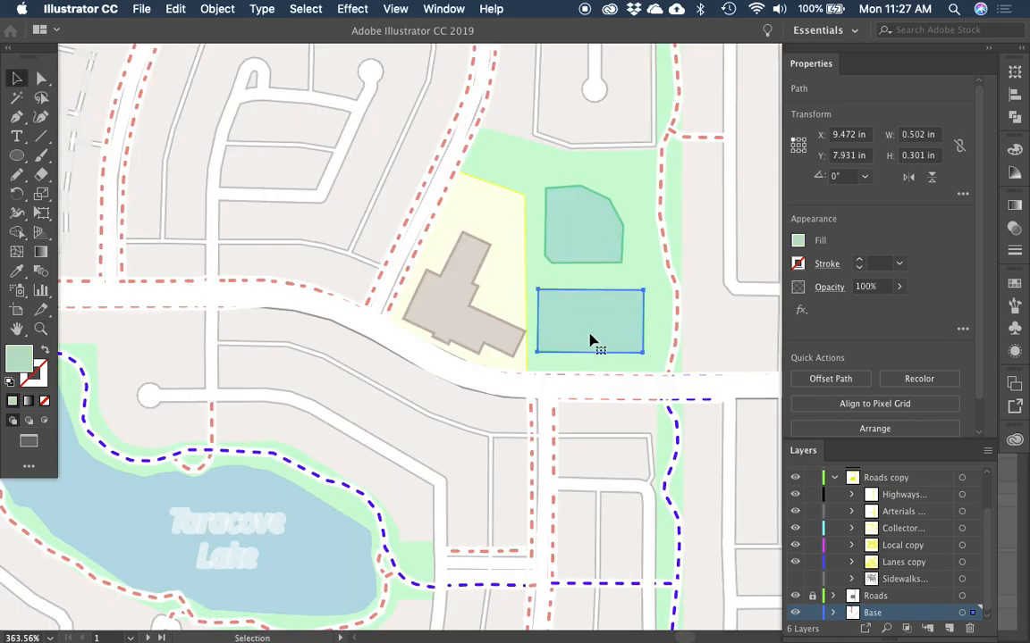
pyautogui.press('super+6')
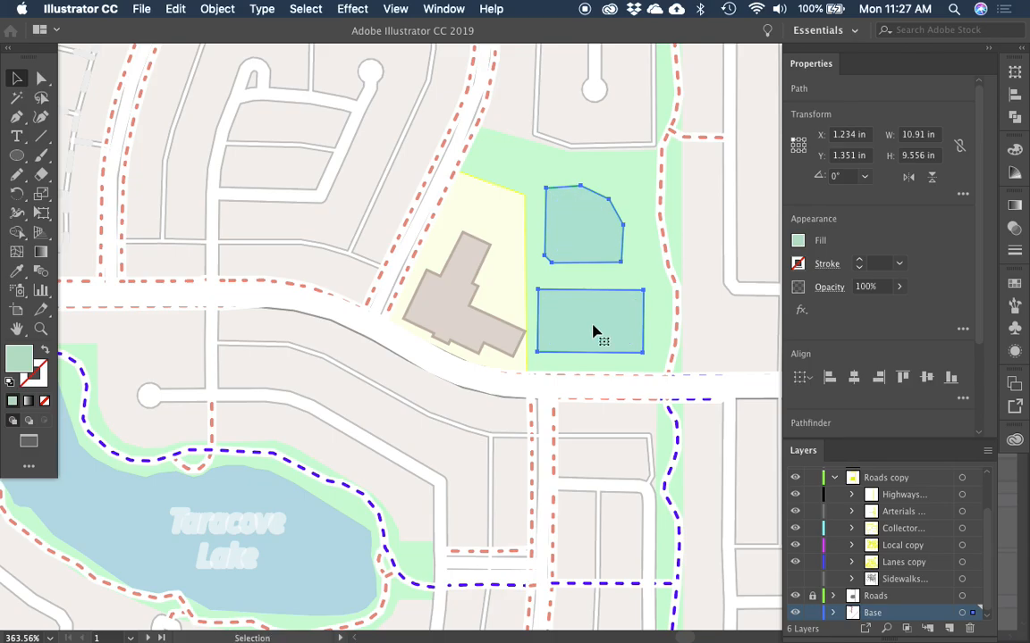
pyautogui.press('super+minus')
pyautogui.press('super+minus')
pyautogui.press('super+minus')
pyautogui.press('super+minus')
pyautogui.press('super+minus')
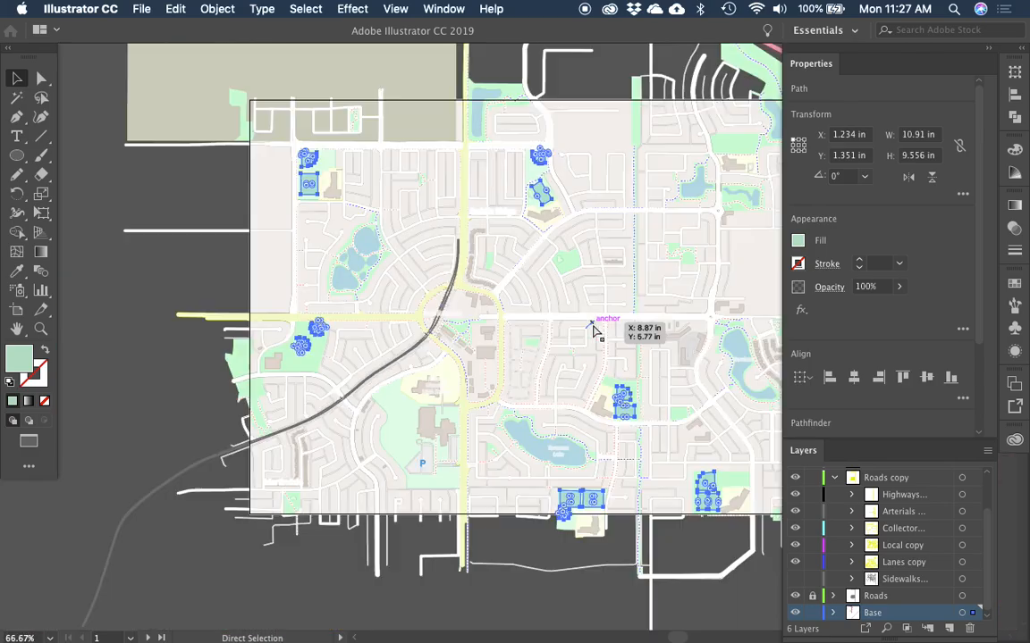
pyautogui.press('super+minus')
pyautogui.moveTo(620, 335); pyautogui.dragTo(122, 341)
# Step: Collapse the Roads copy layer and create a new layer named Greenspace above the Water layer
pyautogui.click(445, 275)
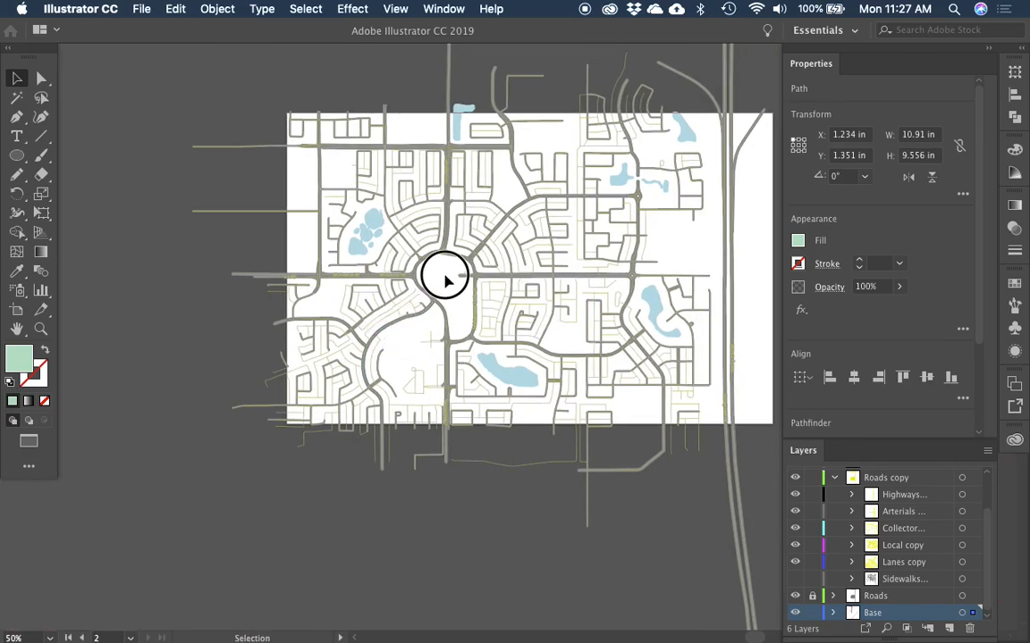
pyautogui.click(833, 477)
pyautogui.click(874, 492)
pyautogui.click(949, 629)
pyautogui.doubleClick(883, 492)
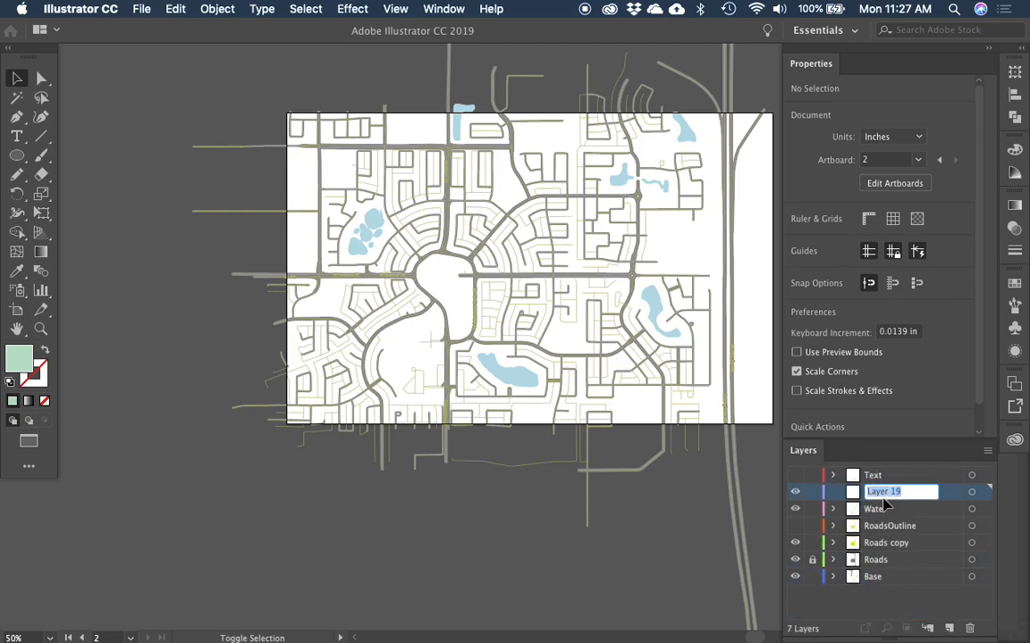
pyautogui.write('Greenspac')
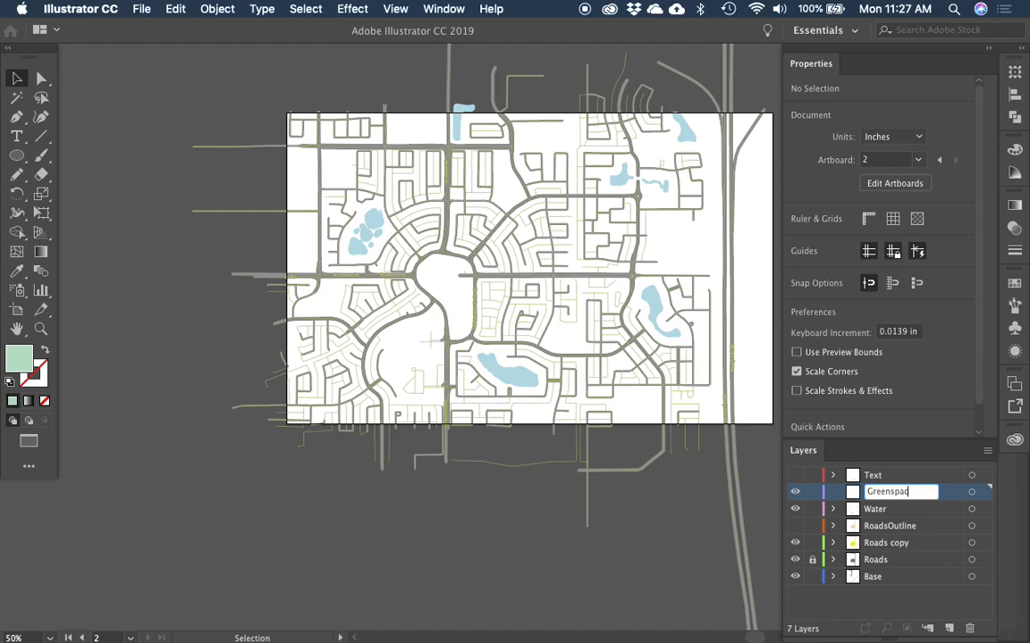
pyautogui.write('e')
pyautogui.press('Return')
# Step: Add a sublayer named SportsFields inside Greenspace and paste the copied sports fields onto it on artboard 2
pyautogui.click(926, 626)
pyautogui.doubleClick(900, 508)
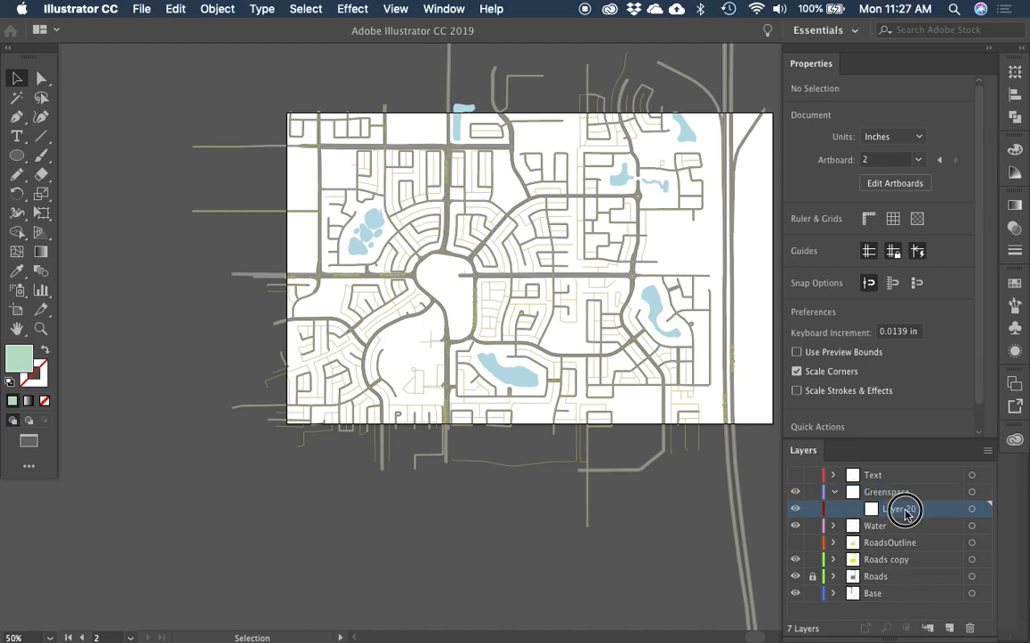
pyautogui.write('Sports')
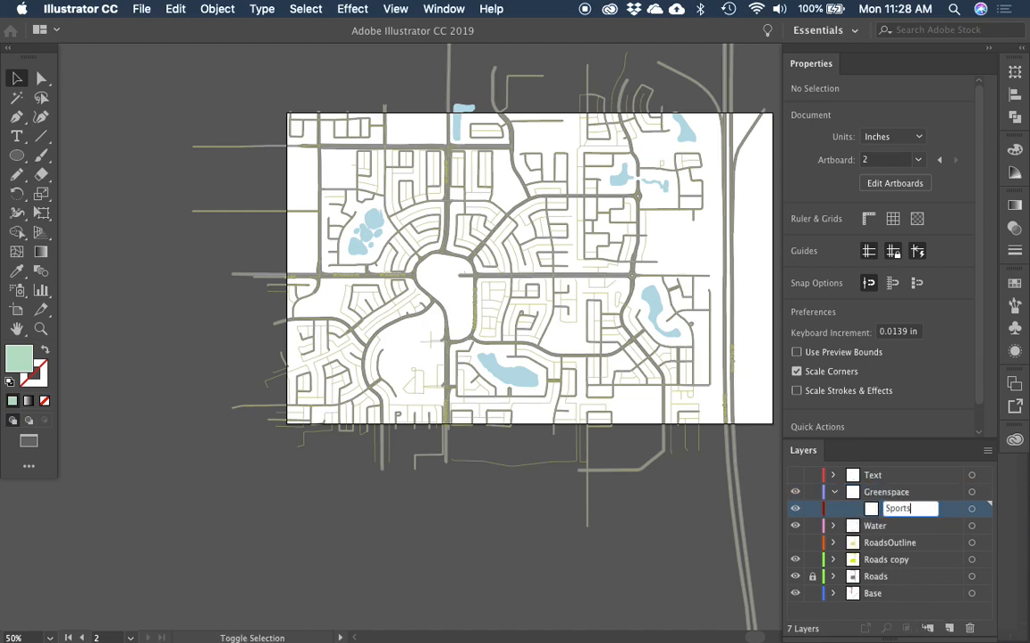
pyautogui.write('Fields')
pyautogui.press('Return')
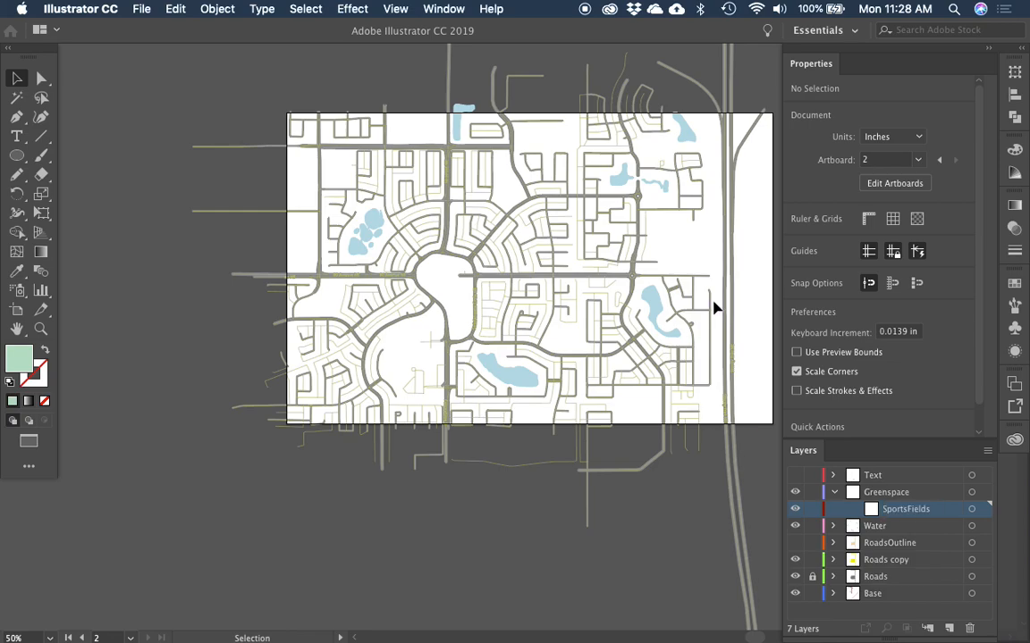
pyautogui.press('super+f')
pyautogui.click(739, 381)
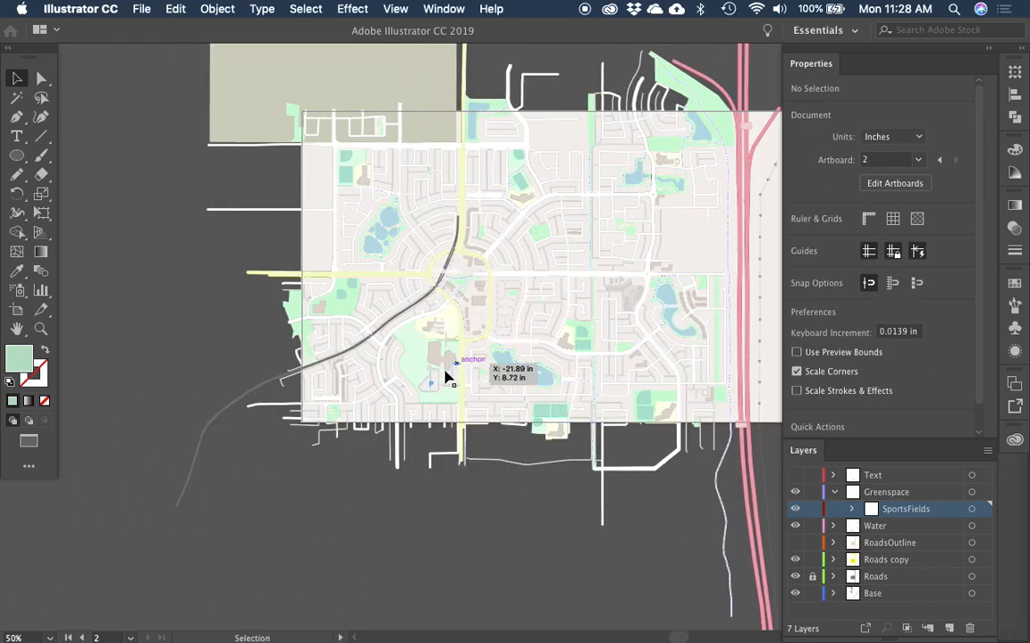
# Step: Select all base map areas sharing the fill of the large light green school site and copy them
pyautogui.click(418, 355)
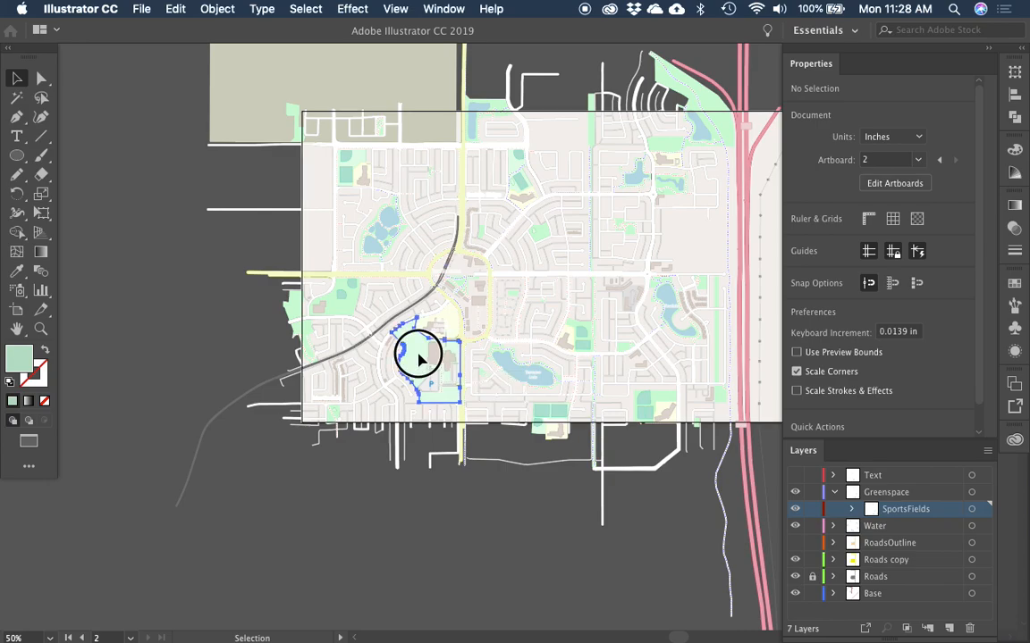
pyautogui.press('super+6')
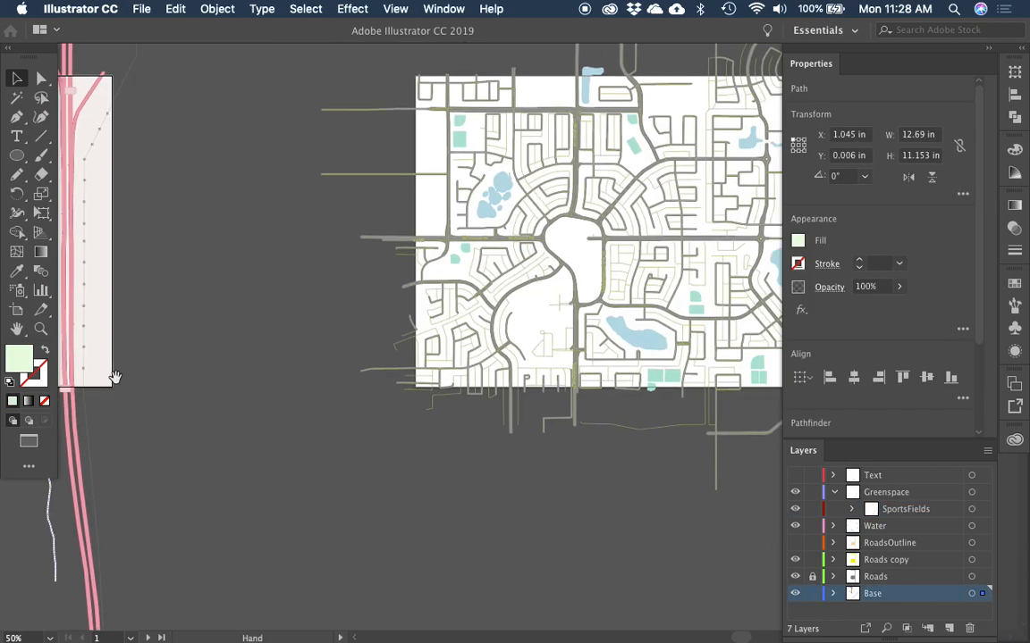
pyautogui.hscroll(5, 303, 363)
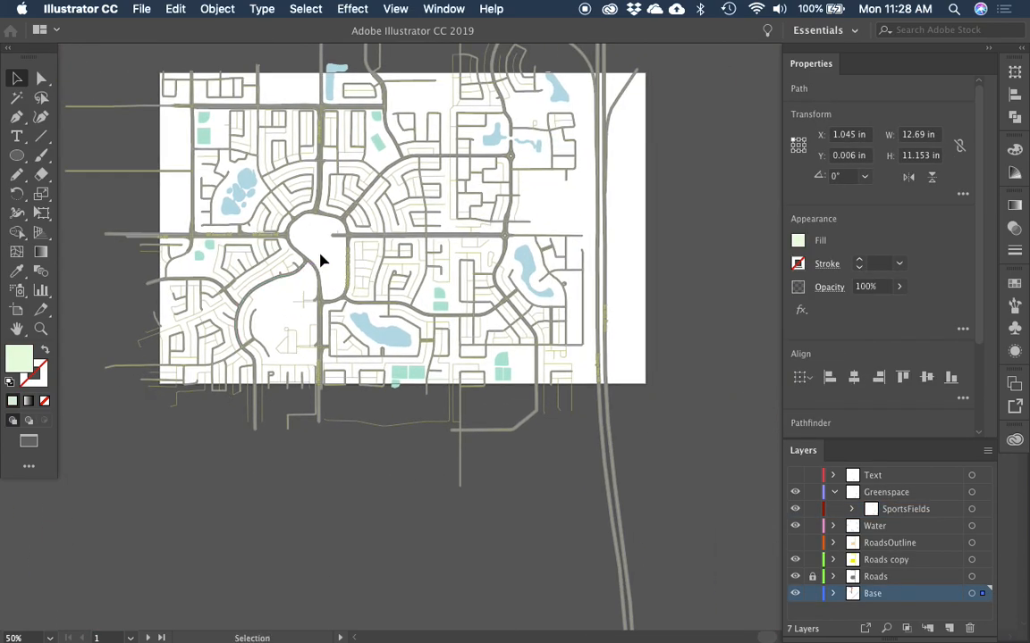
# Step: Add a sublayer named SchoolSites inside the Greenspace layer for the copied school site areas
pyautogui.click(926, 629)
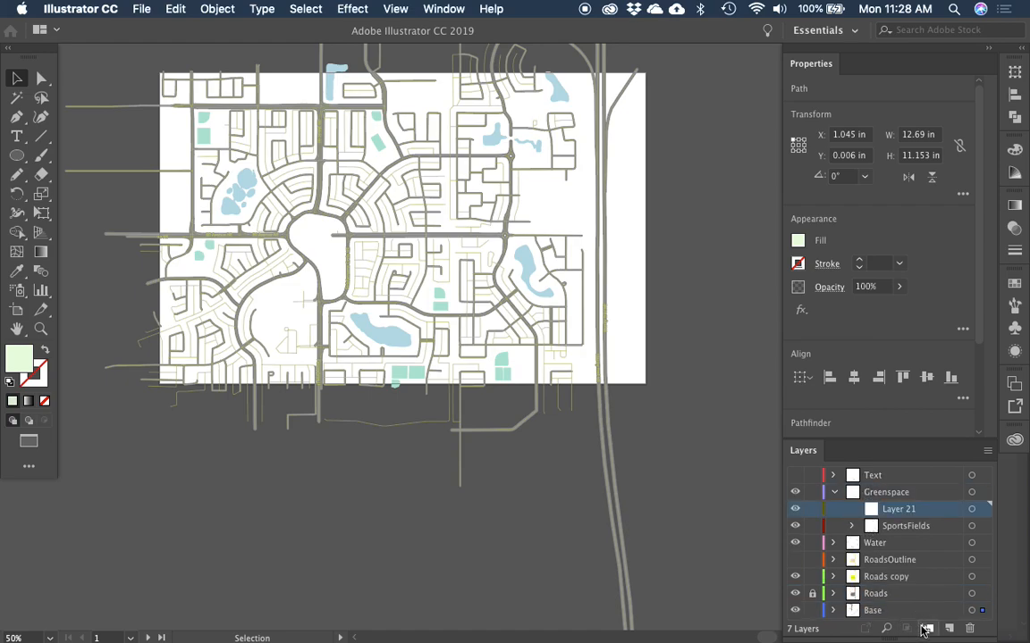
pyautogui.doubleClick(895, 509)
pyautogui.write('SchoolSites')
pyautogui.press('Return')
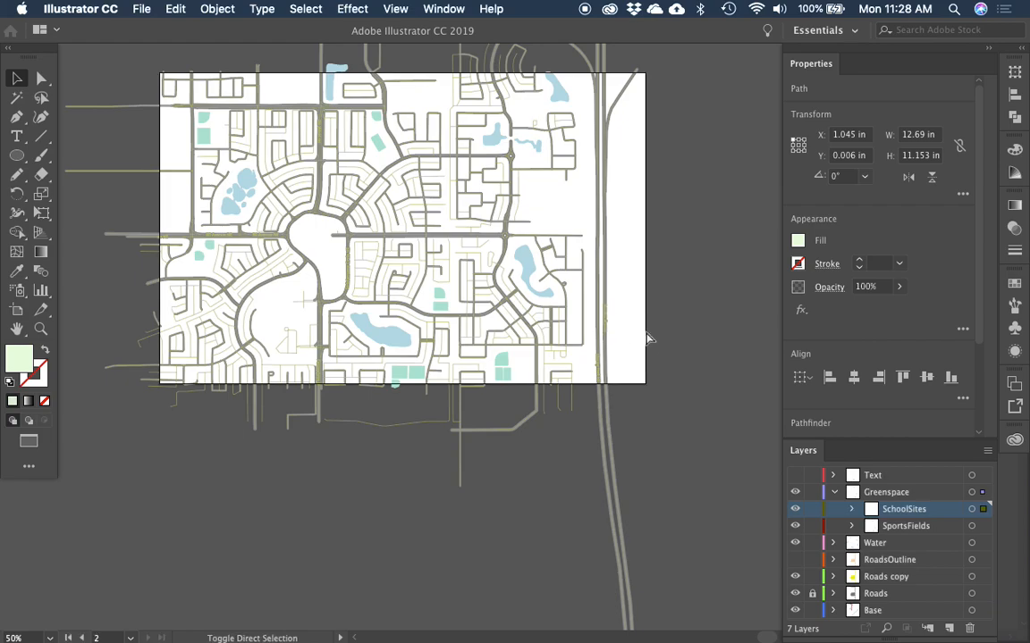
# Step: Paste the copied school areas onto the SchoolSites sublayer on artboard 2, hide that sublayer, and go back to the base map
pyautogui.press('super+f')
pyautogui.click(459, 431)
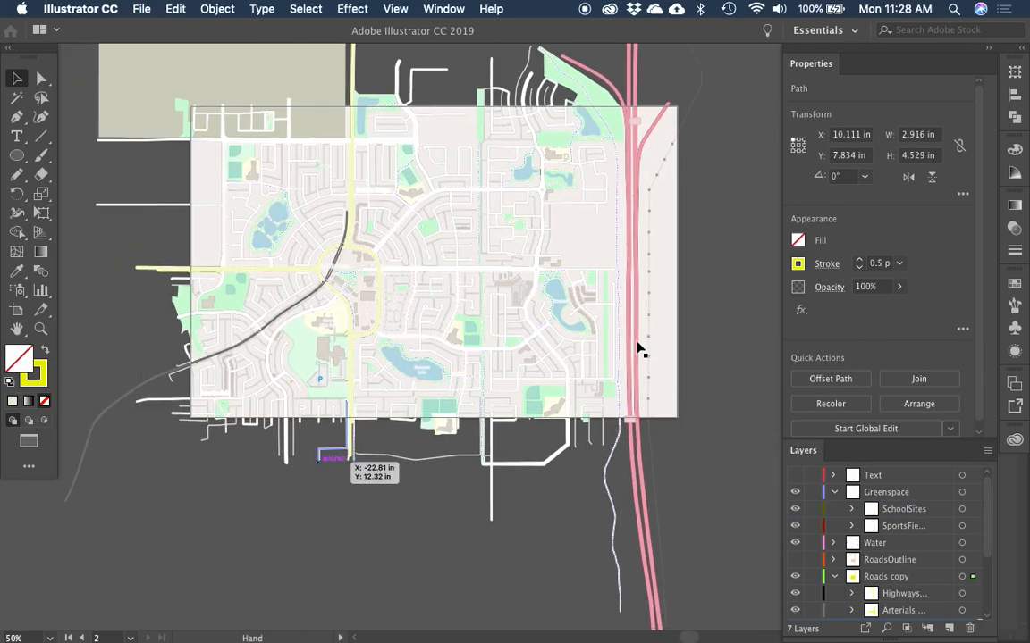
pyautogui.click(405, 161)
pyautogui.press('a')
pyautogui.click(407, 163)
pyautogui.moveTo(973, 611); pyautogui.dragTo(972, 476)
pyautogui.click(795, 475)
pyautogui.press('v')
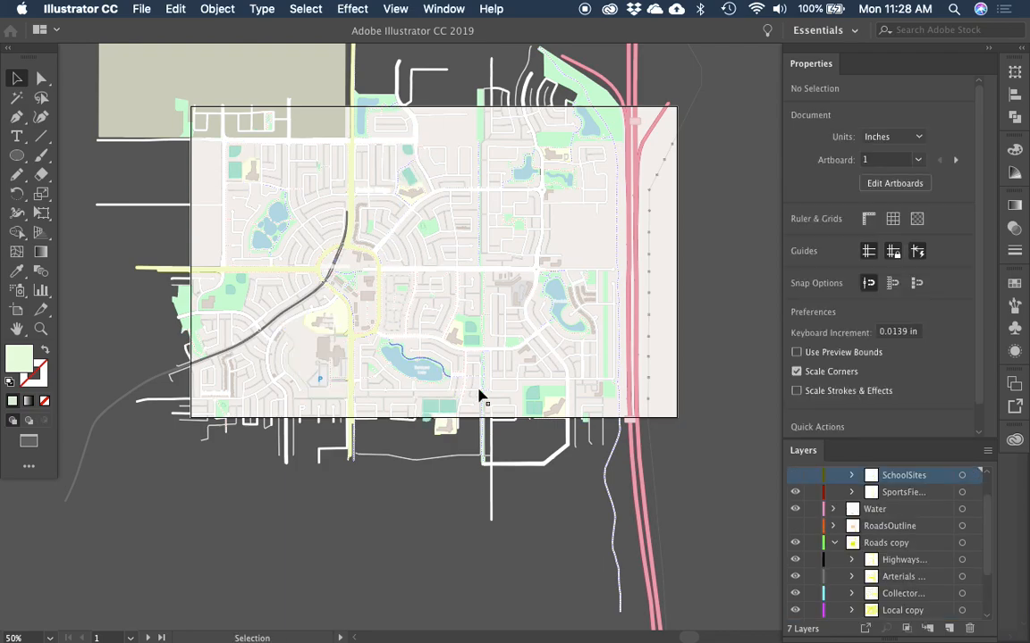
# Step: Select all green-stroked outlines matching the one around a sports field on the base map and delete them
pyautogui.click(469, 337)
pyautogui.press('super+6')
pyautogui.press('Delete')
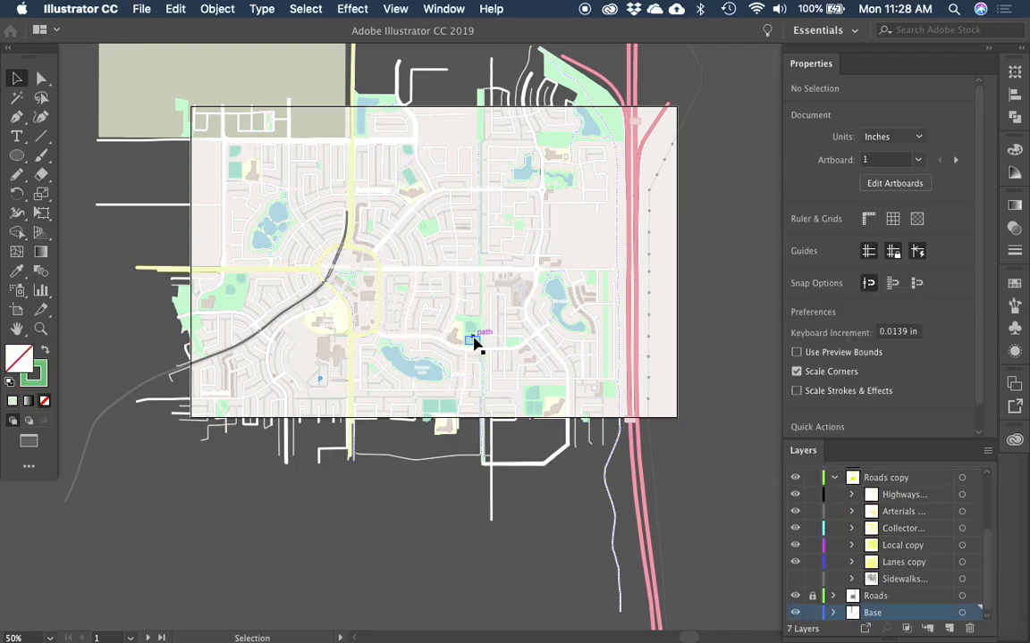
# Step: Select all base map areas sharing the light green fill of the park around the pond cluster and copy them
pyautogui.press('z')
pyautogui.moveTo(234, 168); pyautogui.dragTo(574, 467)
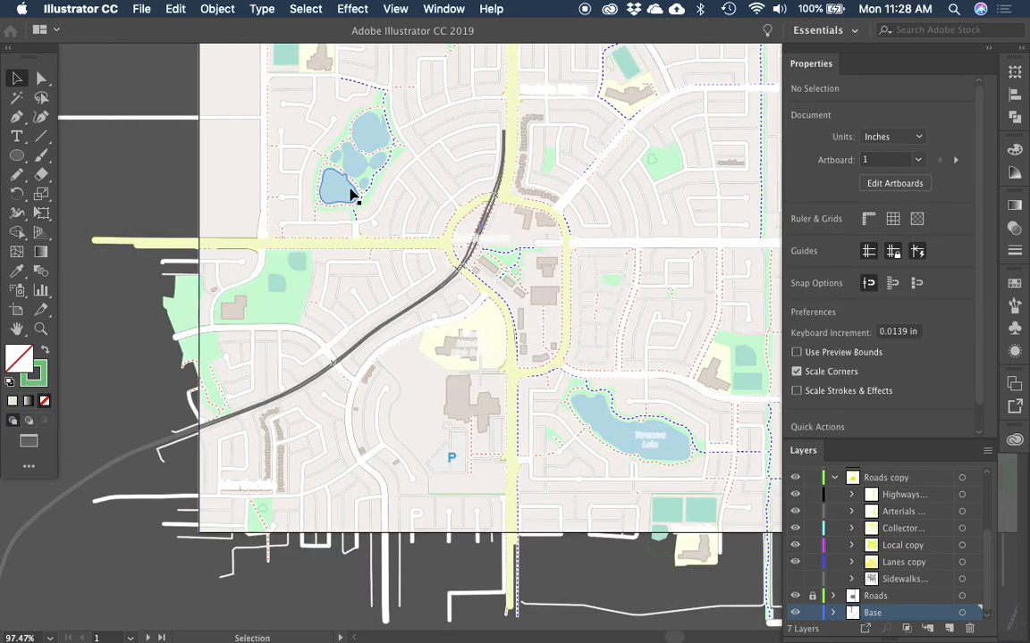
pyautogui.press('z')
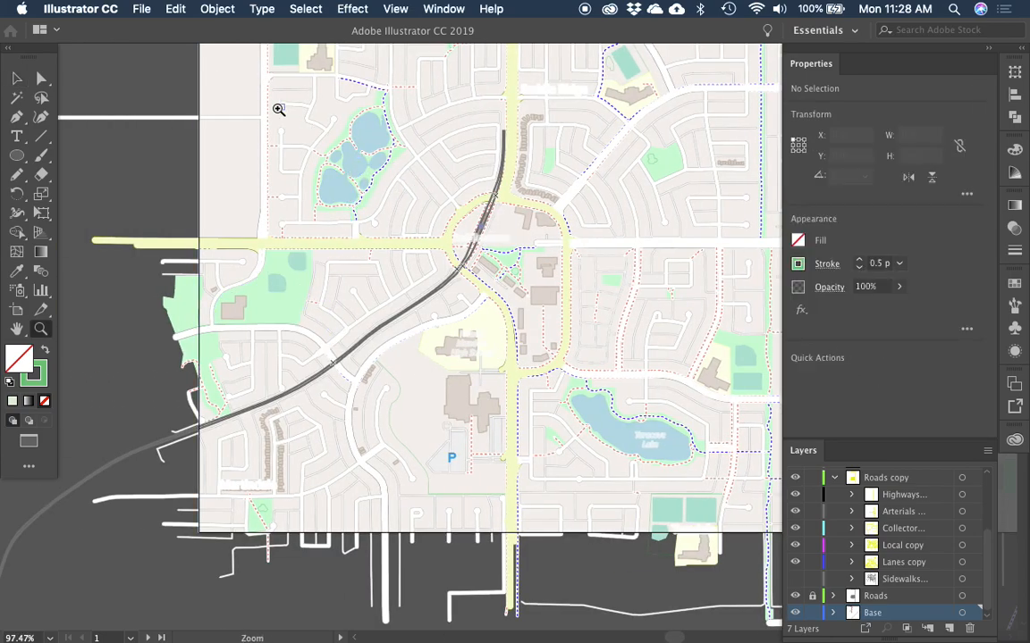
pyautogui.moveTo(333, 174); pyautogui.dragTo(466, 247)
pyautogui.press('v')
pyautogui.click(398, 174)
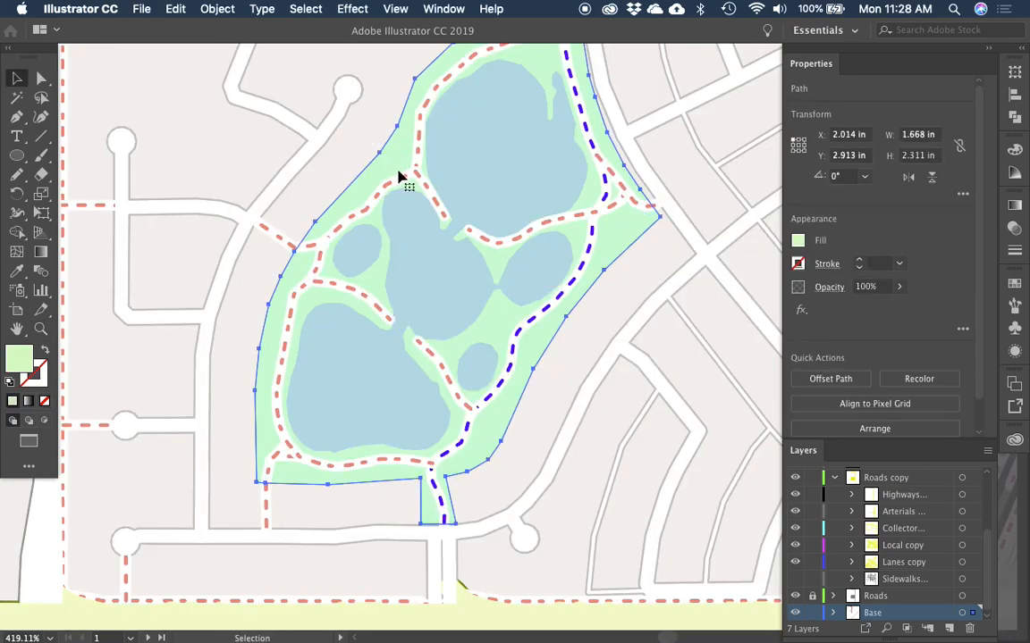
pyautogui.press('v')
pyautogui.press('super+minus')
pyautogui.press('super+minus')
pyautogui.press('super+minus')
pyautogui.press('super+minus')
pyautogui.press('super+minus')
pyautogui.press('super+minus')
pyautogui.press('super+minus')
pyautogui.press('super+minus')
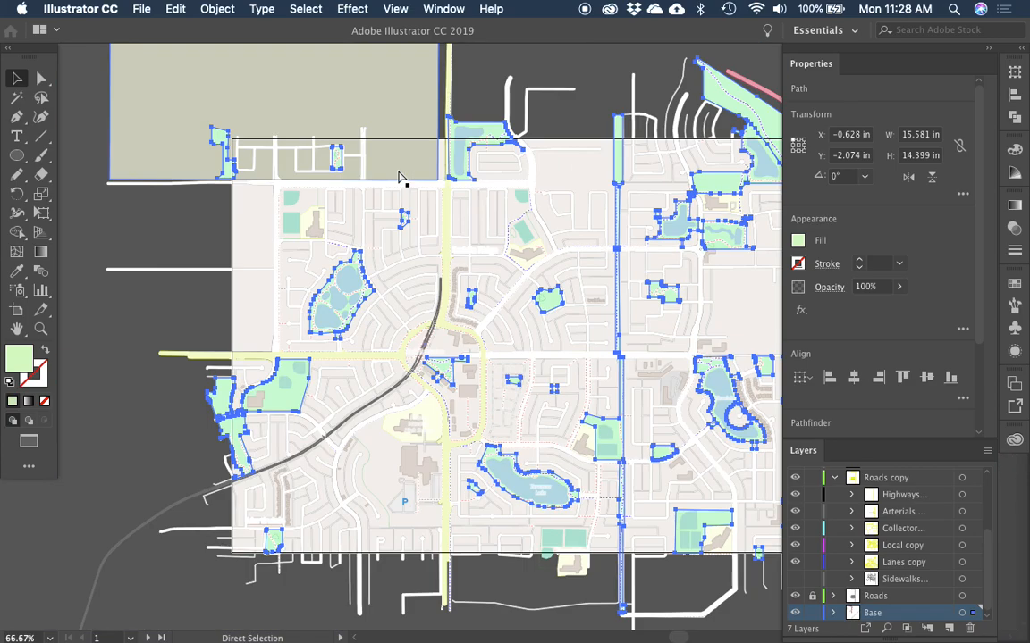
# Step: Make artboard 2 active and add a sublayer named Other inside the Greenspace layer
pyautogui.moveTo(694, 322); pyautogui.dragTo(355, 305)
pyautogui.click(562, 315)
pyautogui.press('super+shift+v')
pyautogui.moveTo(563, 315); pyautogui.dragTo(478, 310)
pyautogui.press('super+z')
pyautogui.click(836, 480)
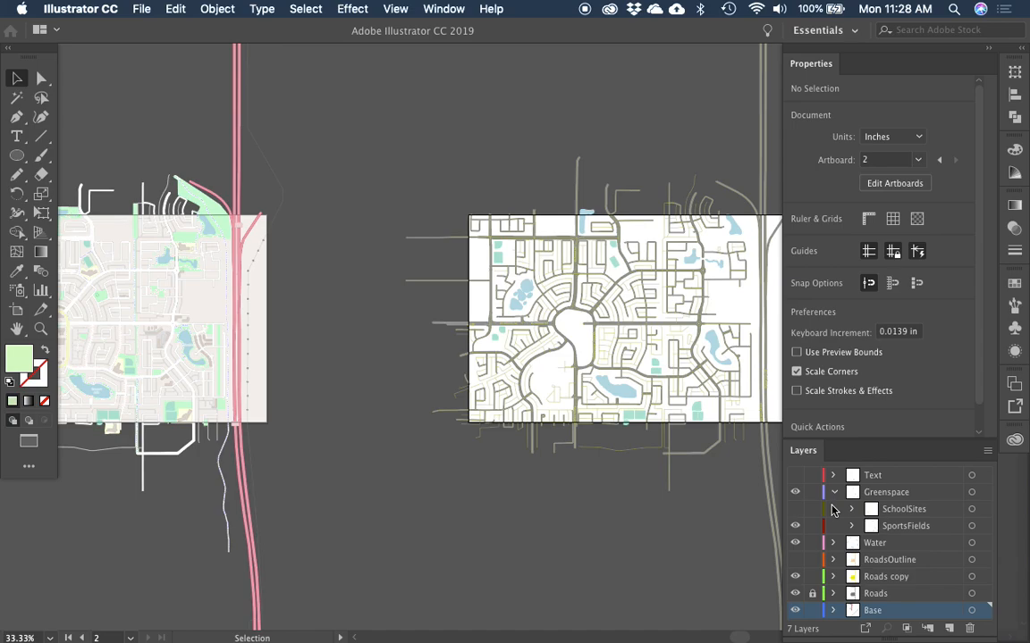
pyautogui.click(883, 492)
pyautogui.click(927, 628)
pyautogui.doubleClick(897, 510)
pyautogui.write('OTh')
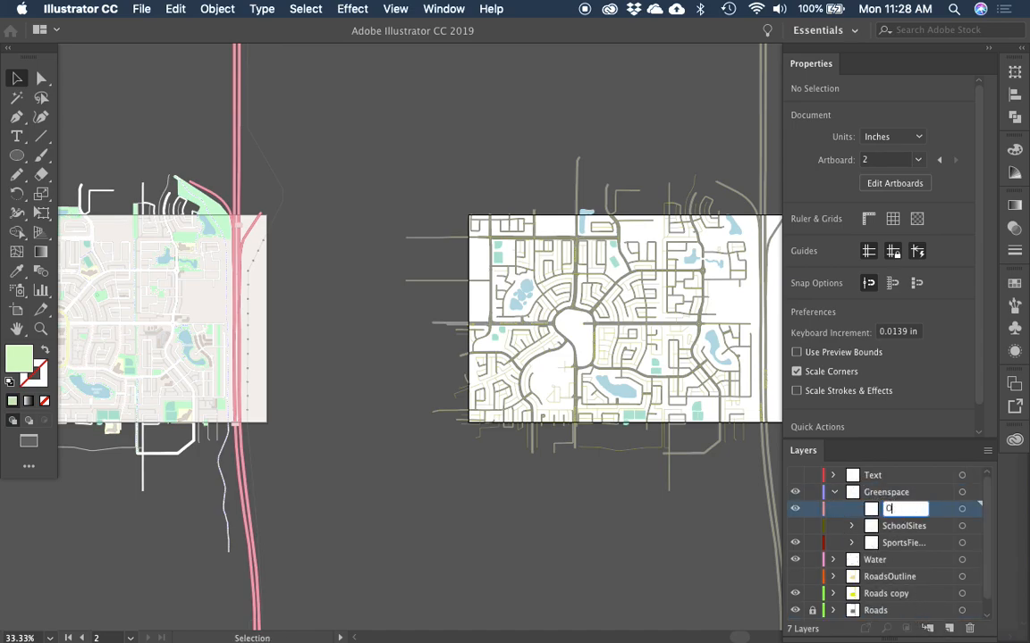
pyautogui.press('Return')
# Step: Paste the copied park areas onto the Other sublayer on artboard 2 and show the SchoolSites sublayer again
pyautogui.press('super+f')
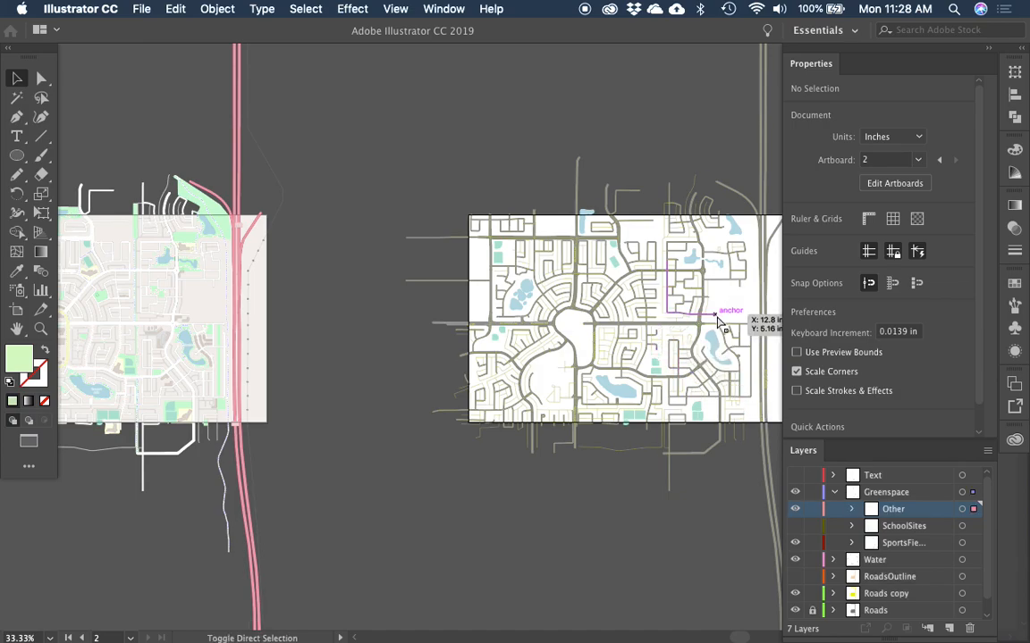
pyautogui.moveTo(705, 351); pyautogui.dragTo(548, 346)
pyautogui.click(600, 478)
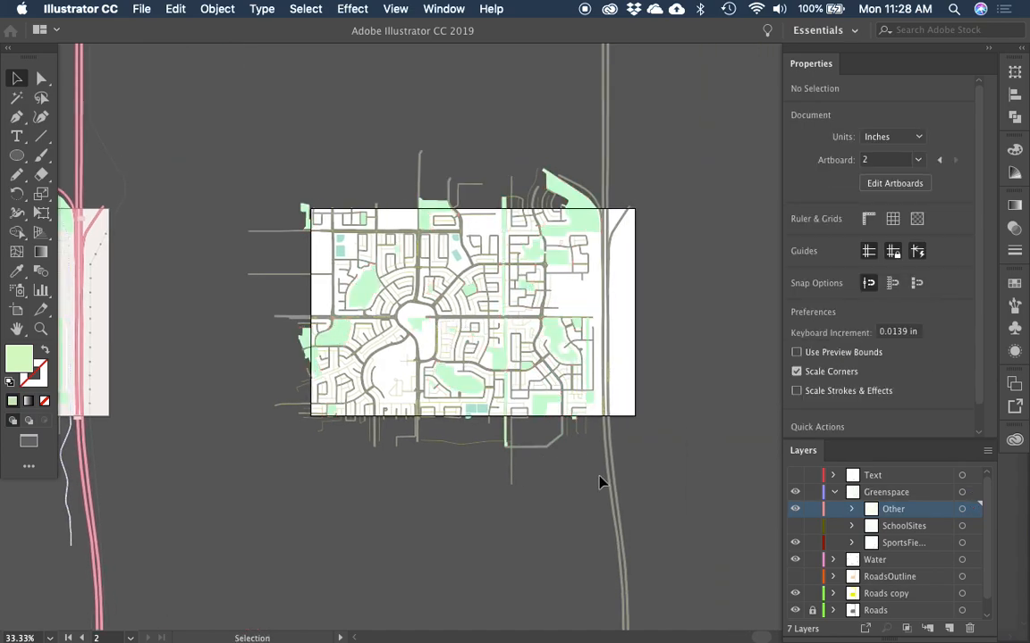
pyautogui.click(833, 493)
pyautogui.click(833, 493)
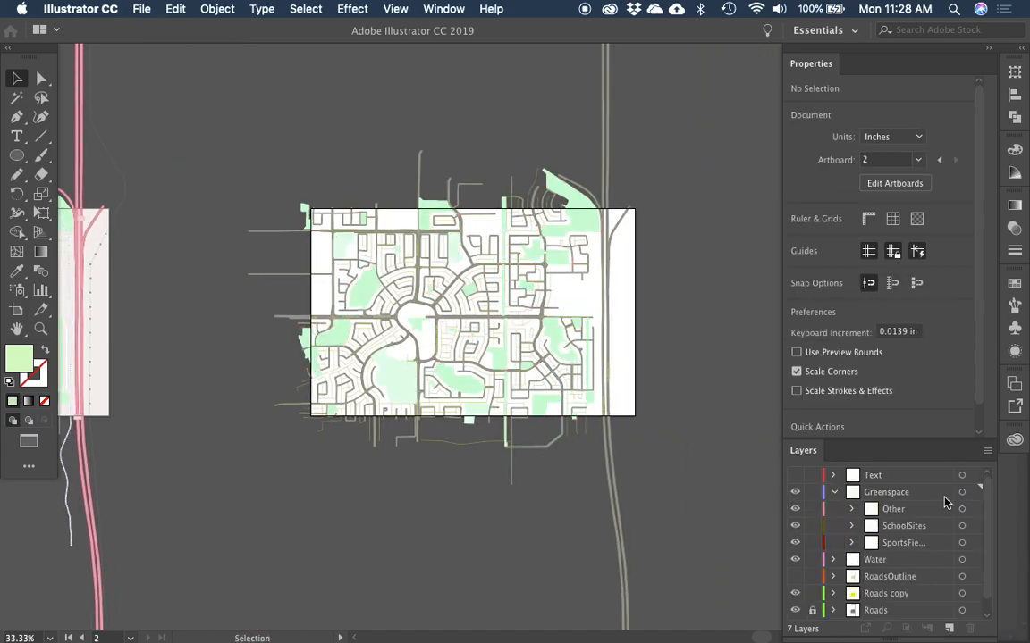
# Step: Select everything on the Greenspace layer and apply the park area's light green fill to all of it with the Eyedropper
pyautogui.click(974, 494)
pyautogui.hscroll(-5, 586, 420)
pyautogui.hscroll(4, 586, 425)
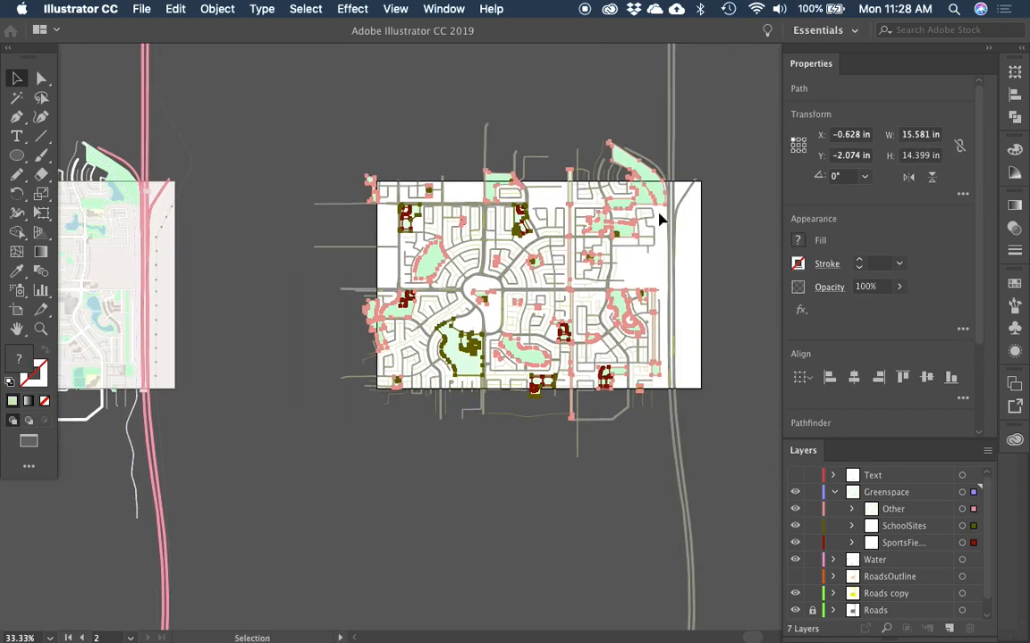
pyautogui.press('i')
pyautogui.click(525, 354)
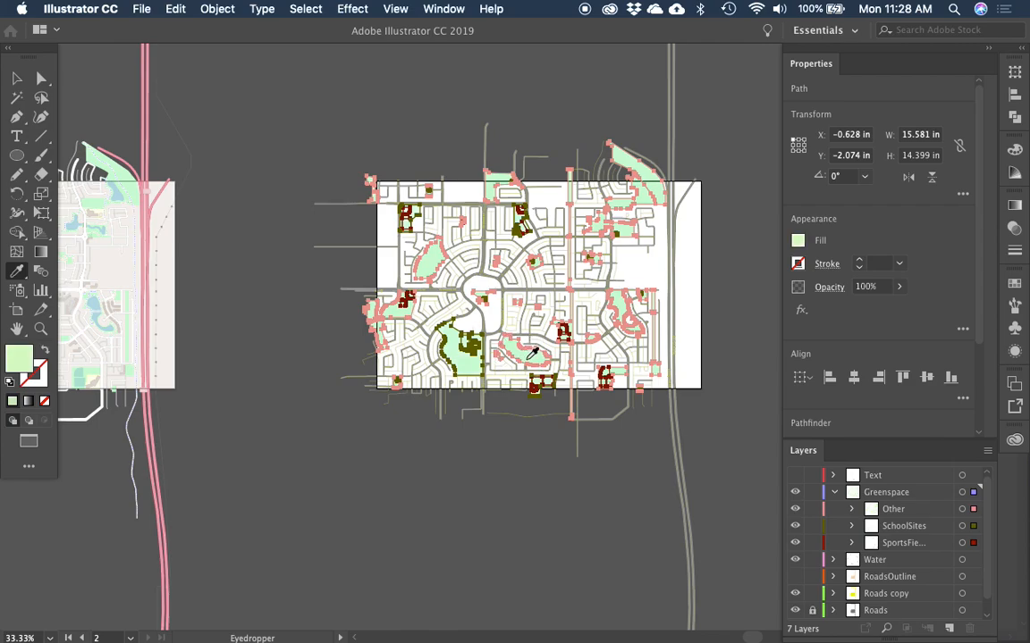
pyautogui.press('z')
pyautogui.click(733, 468)
pyautogui.hscroll(3, 664, 399)
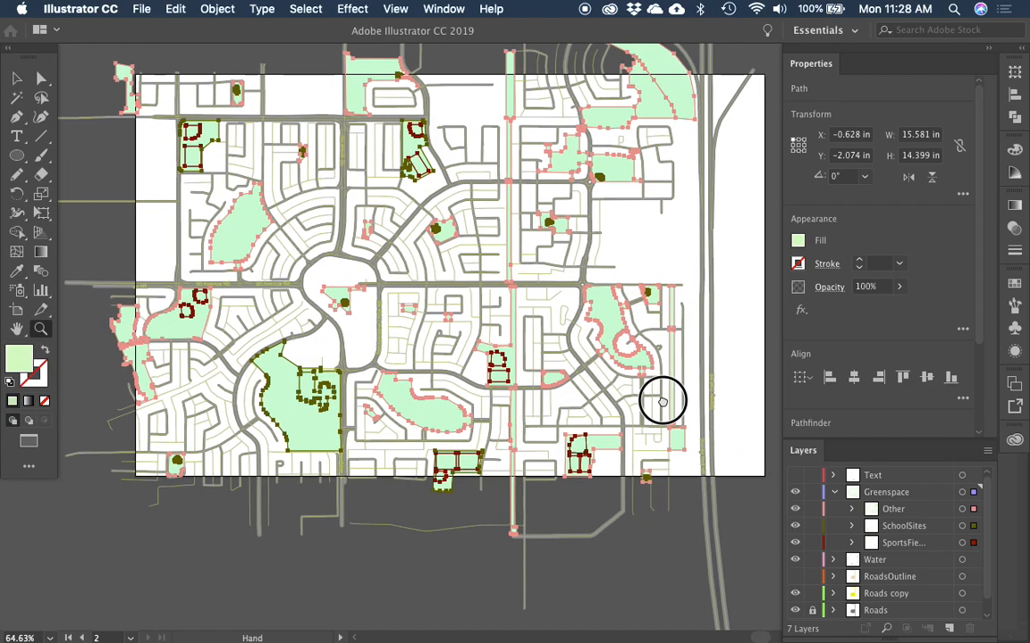
# Step: Set the fill of all greenspace shapes to C 28, M 0, Y 37, K 10 and deselect them
pyautogui.click(795, 241)
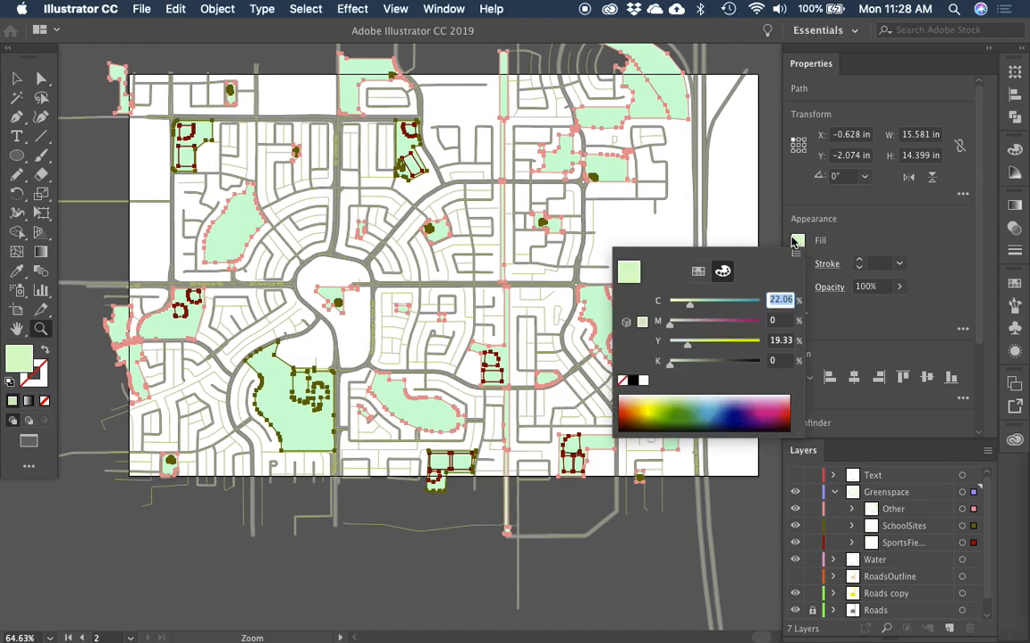
pyautogui.click(699, 344)
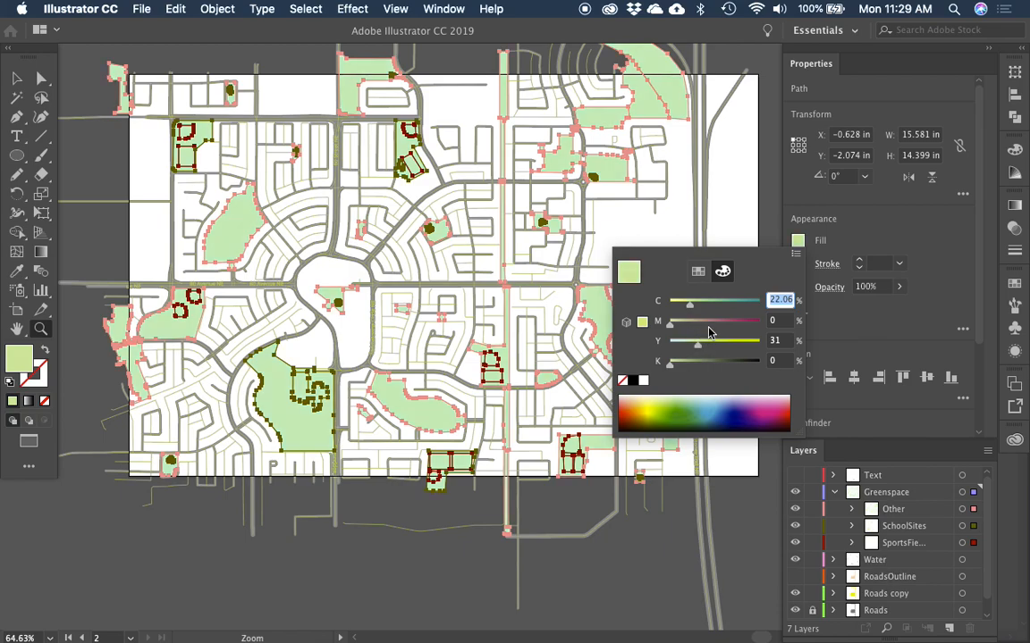
pyautogui.click(711, 327)
pyautogui.moveTo(685, 324); pyautogui.dragTo(701, 346)
pyautogui.moveTo(689, 301)
pyautogui.mouseDown()
pyautogui.moveTo(679, 305)
pyautogui.moveTo(694, 301)
pyautogui.mouseUp()
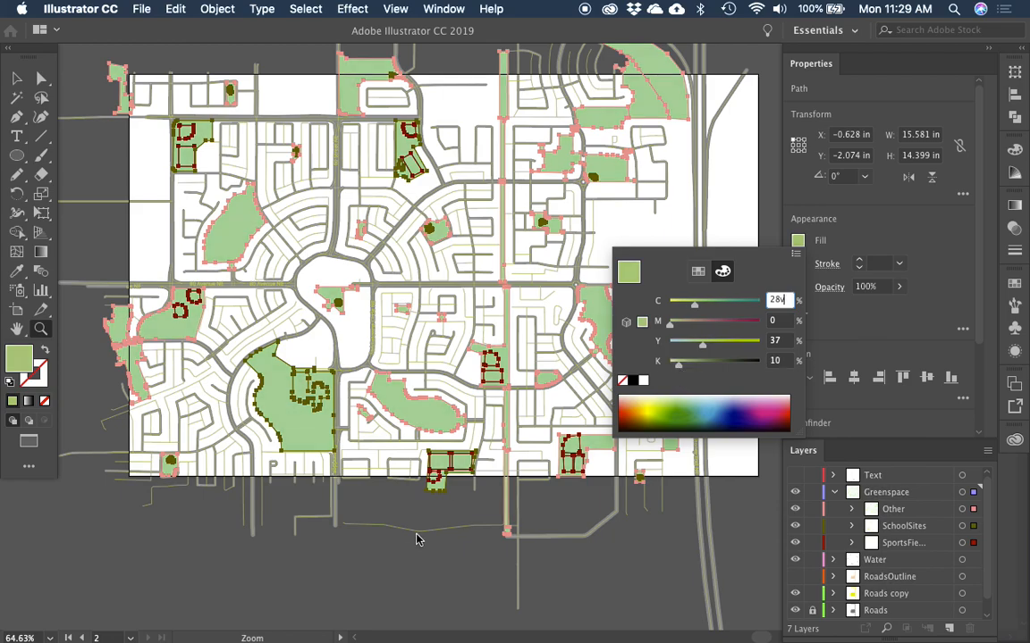
pyautogui.click(456, 552)
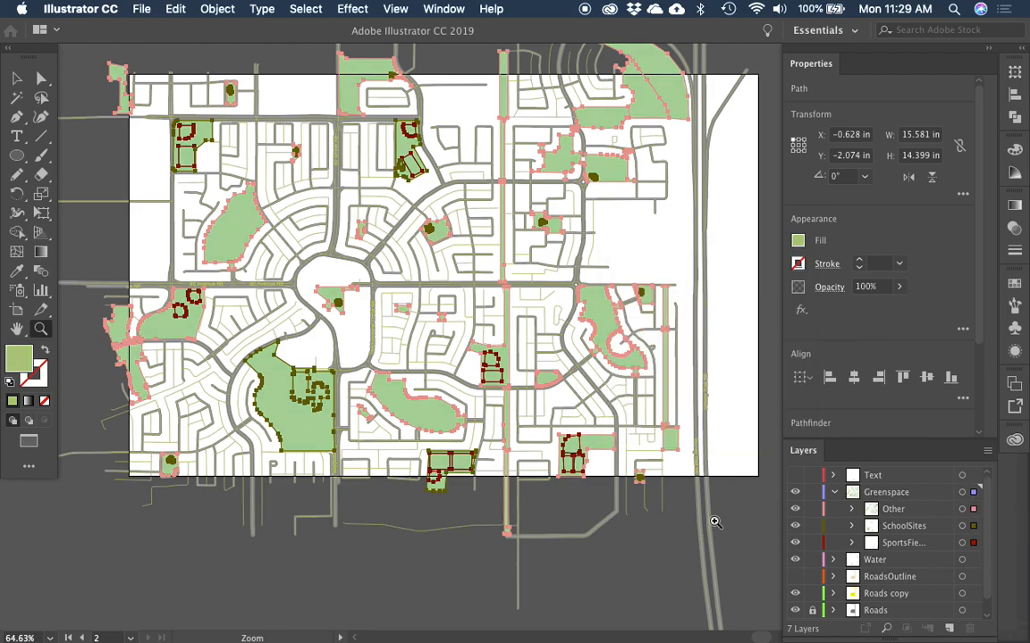
pyautogui.press('v')
pyautogui.click(609, 552)
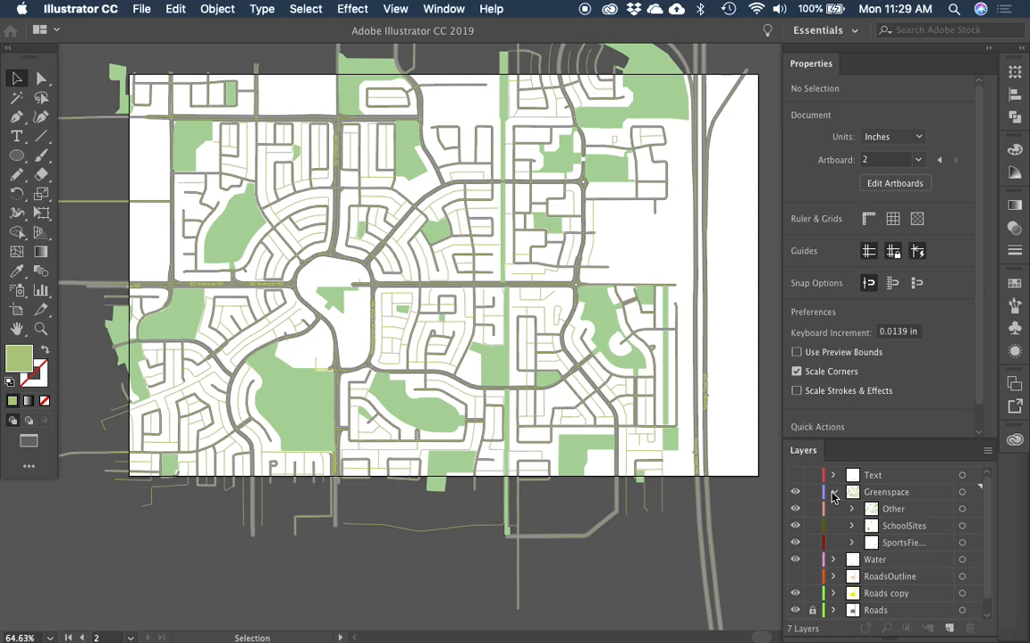
# Step: Select all artwork on the Greenspace layer and set its opacity to 50%
pyautogui.click(973, 492)
pyautogui.click(872, 286)
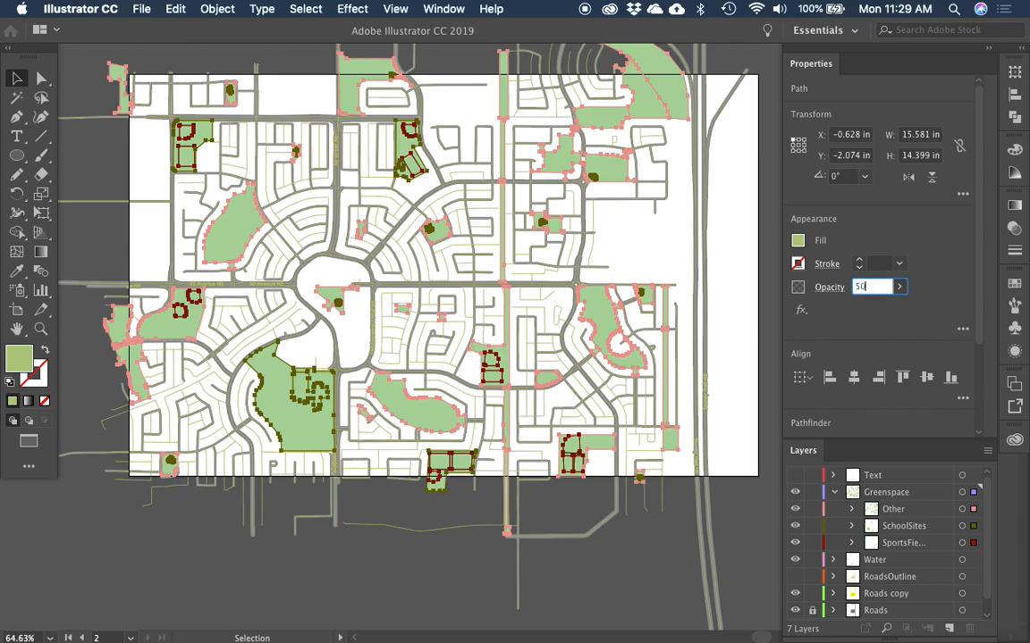
pyautogui.press('Return')
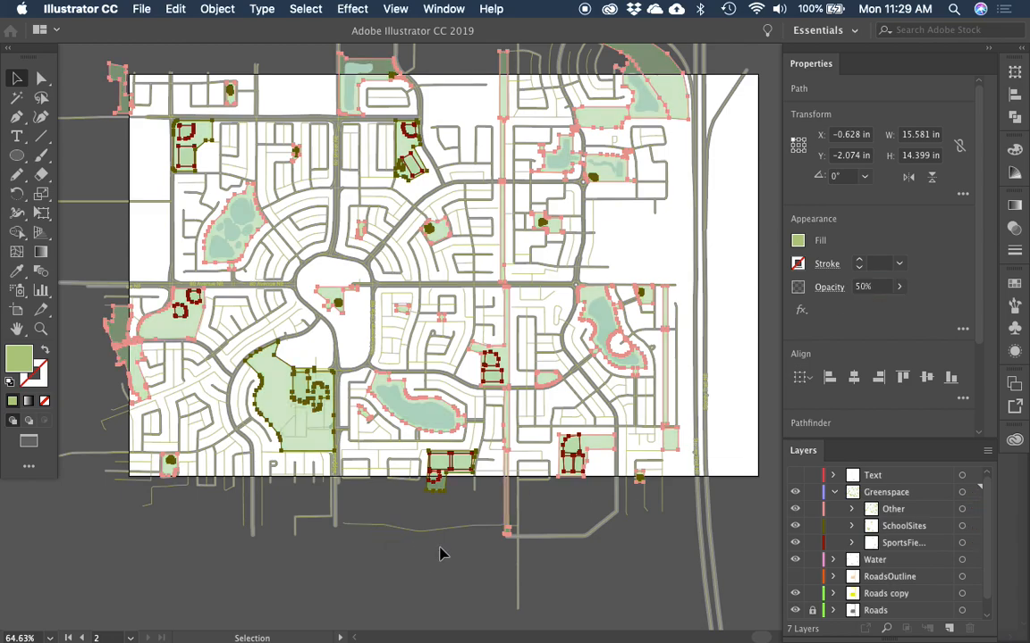
pyautogui.click(420, 555)
# Step: Collapse the Greenspace layer and move the Water layer above it
pyautogui.click(833, 492)
pyautogui.click(854, 509)
pyautogui.moveTo(853, 508); pyautogui.dragTo(858, 491)
# Step: Examine the restyled greenspace, lakes and roads on artboard 2 up close and as a whole
pyautogui.hscroll(3, 625, 450)
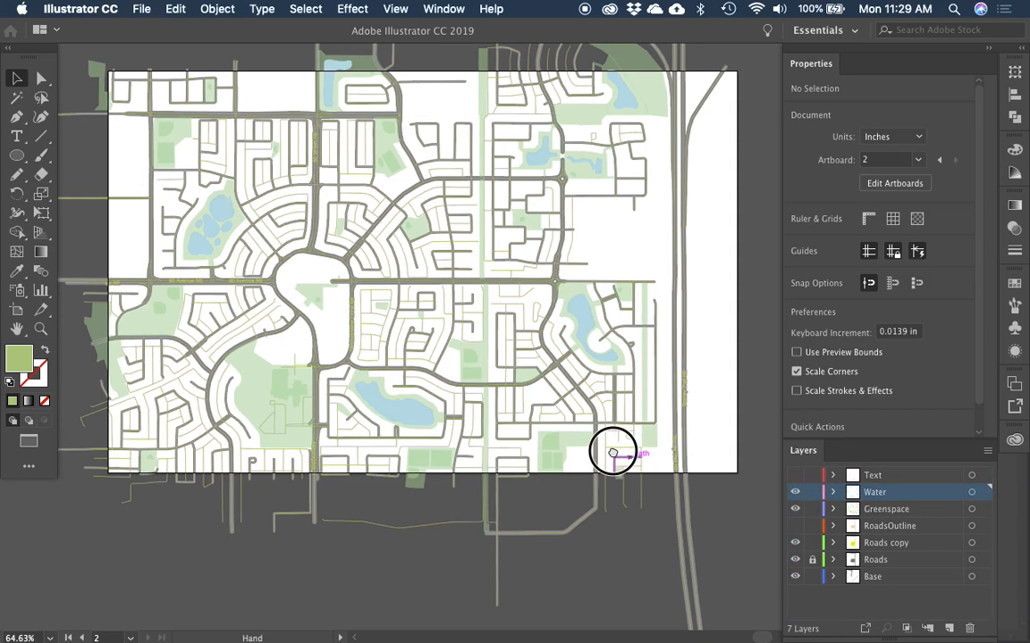
pyautogui.moveTo(539, 487); pyautogui.dragTo(602, 505)
pyautogui.press('z')
pyautogui.moveTo(219, 151); pyautogui.dragTo(581, 516)
pyautogui.moveTo(449, 415); pyautogui.dragTo(404, 410)
pyautogui.moveTo(238, 258); pyautogui.dragTo(669, 519)
pyautogui.moveTo(639, 448); pyautogui.dragTo(291, 538)
pyautogui.press('v')
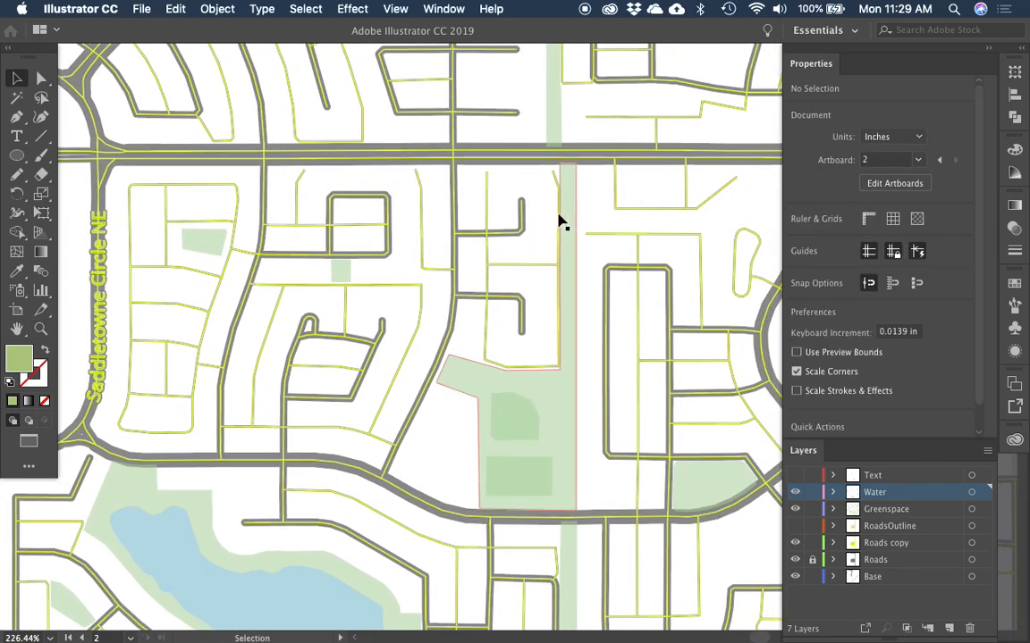
pyautogui.press('super+minus')
pyautogui.press('super+minus')
pyautogui.press('super+minus')
pyautogui.press('super+minus')
pyautogui.press('super+minus')
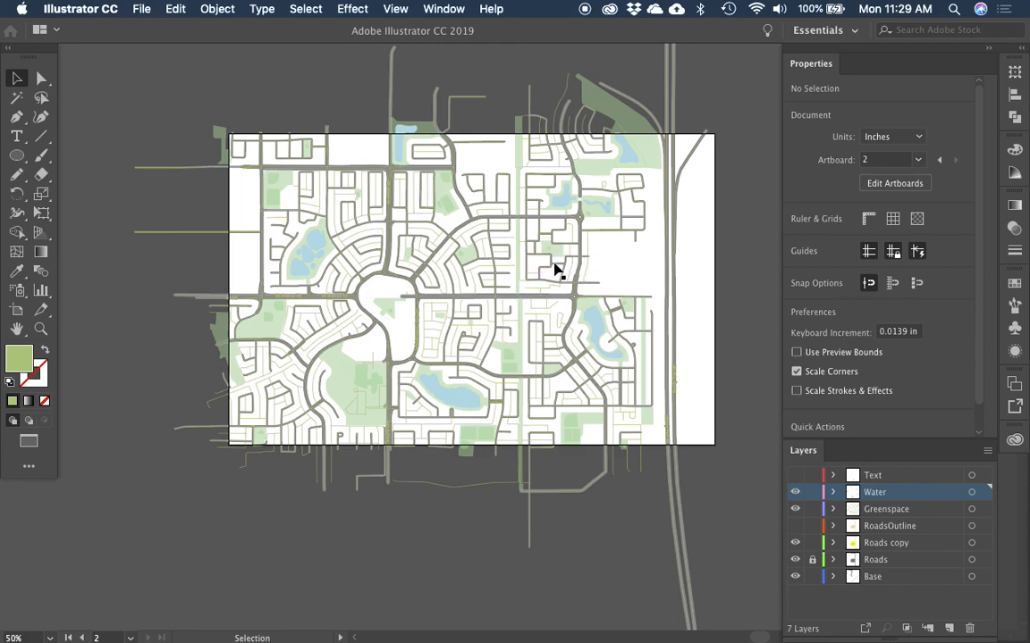
pyautogui.scroll(-2, 539, 322)
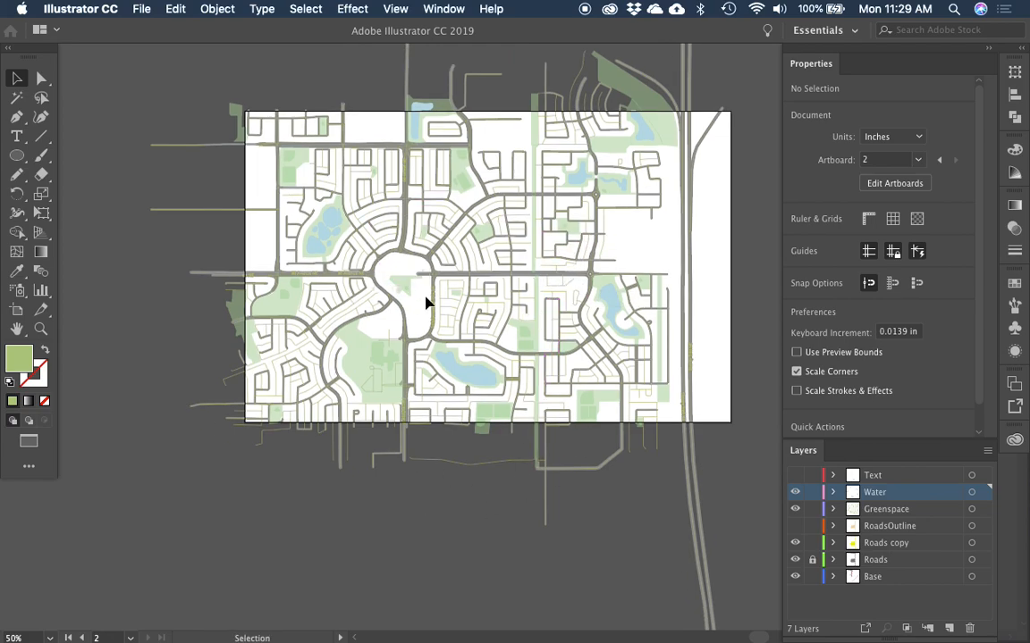
pyautogui.press('z')
pyautogui.moveTo(258, 165); pyautogui.dragTo(583, 414)
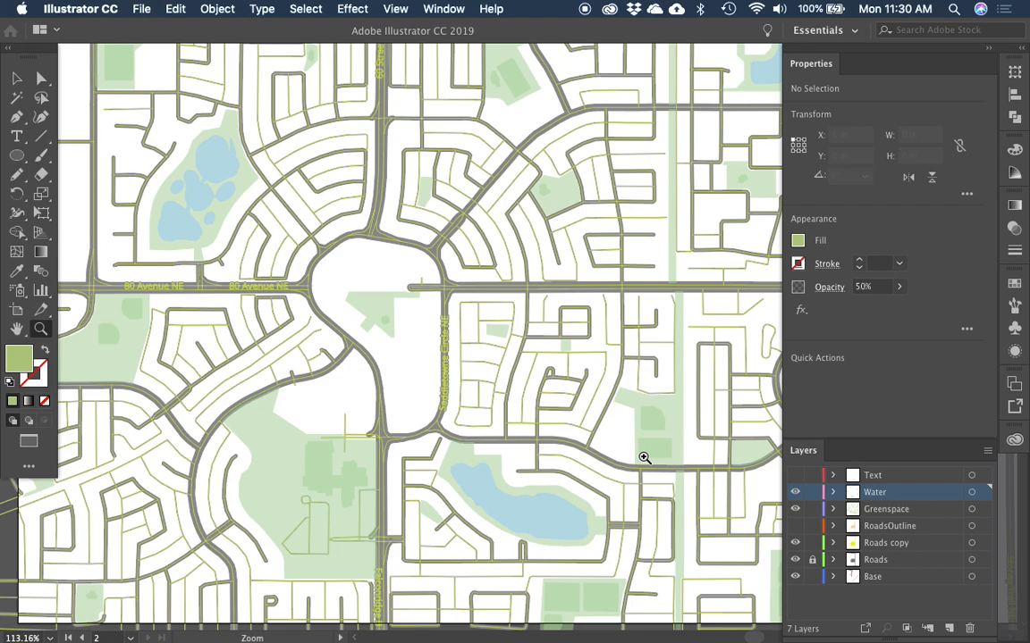
pyautogui.press('super+minus')
pyautogui.press('super+minus')
pyautogui.press('super+minus')
# Step: Select all base map buildings sharing the fill of a building inside the central road circle and copy them
pyautogui.moveTo(463, 386); pyautogui.dragTo(821, 368)
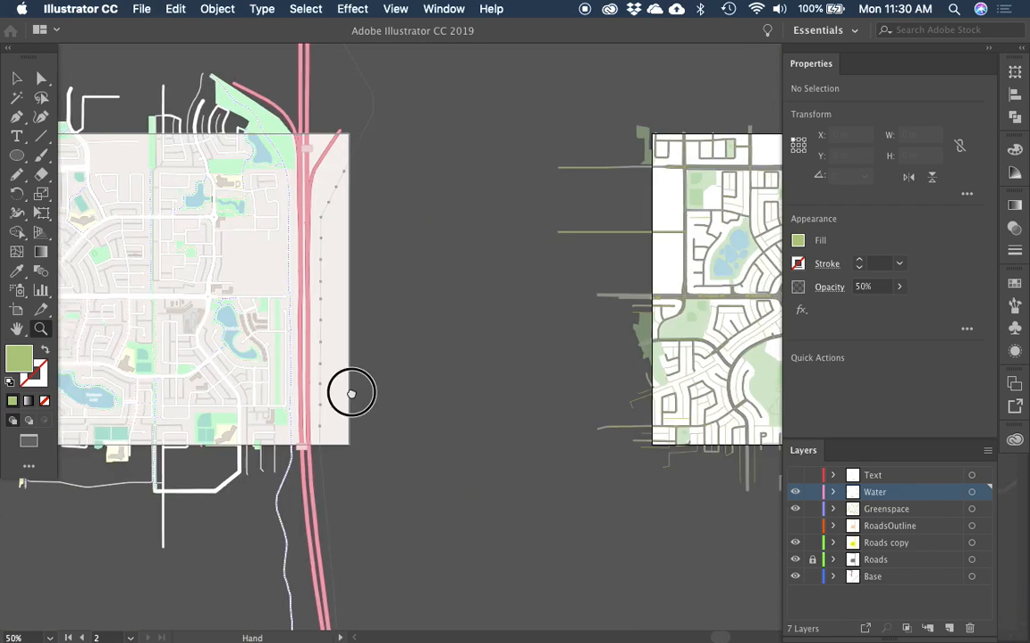
pyautogui.moveTo(345, 390); pyautogui.dragTo(630, 367)
pyautogui.click(447, 453)
pyautogui.moveTo(290, 109); pyautogui.dragTo(537, 340)
pyautogui.scroll(5, 536, 340)
pyautogui.press('v')
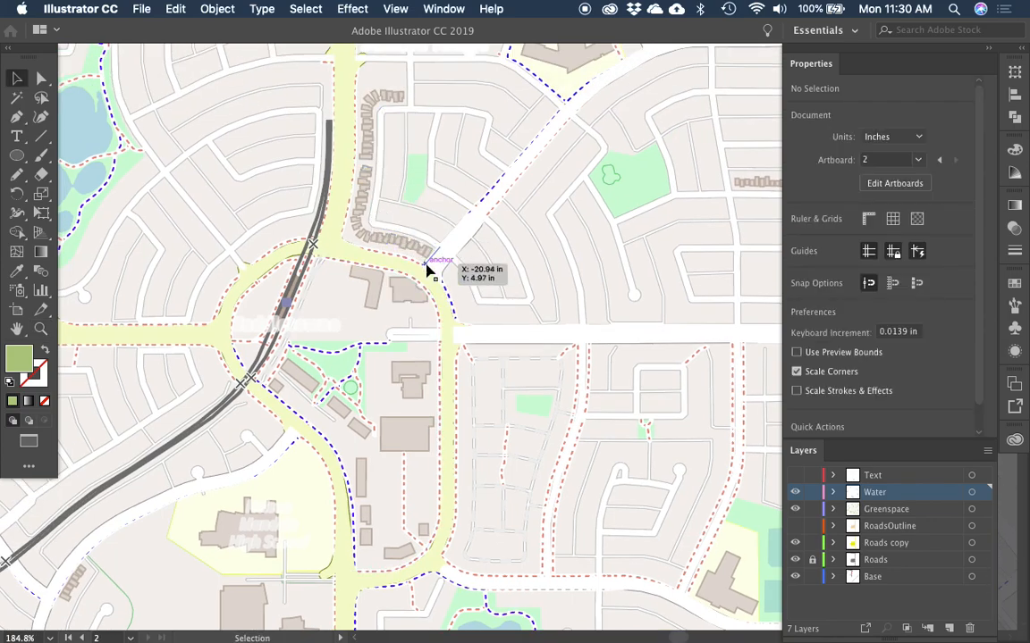
pyautogui.scroll(-3, 395, 253)
pyautogui.hscroll(3, 395, 253)
pyautogui.click(366, 237)
pyautogui.press('super+6')
# Step: Make artboard 2 active and create a new layer named Buildings directly above the Base layer
pyautogui.moveTo(462, 310); pyautogui.dragTo(125, 291)
pyautogui.moveTo(706, 268); pyautogui.dragTo(4, 223)
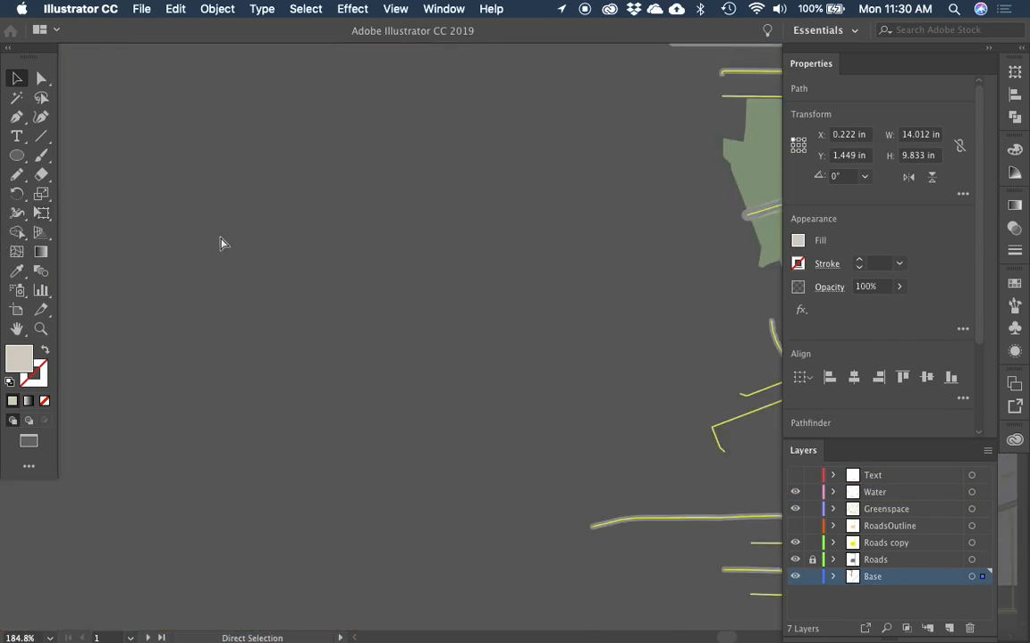
pyautogui.press('super+1')
pyautogui.press('pagedown')
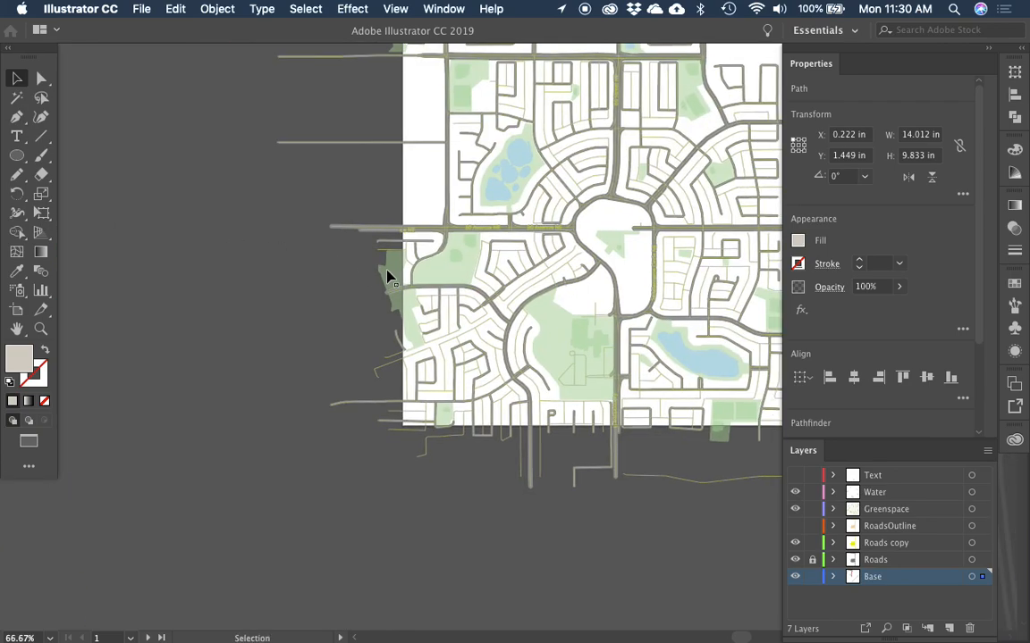
pyautogui.click(436, 213)
pyautogui.click(949, 628)
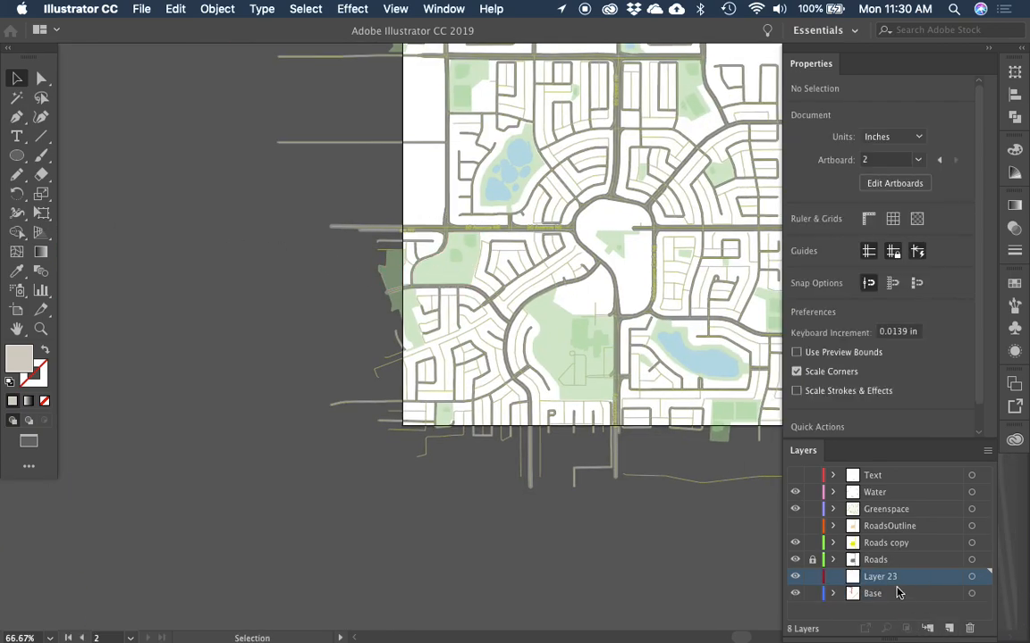
pyautogui.doubleClick(883, 576)
pyautogui.write('Buildings')
pyautogui.press('Return')
# Step: Paste the copied buildings in place on artboard 2 on the Buildings layer and select all of that layer's artwork
pyautogui.press('super+shift+v')
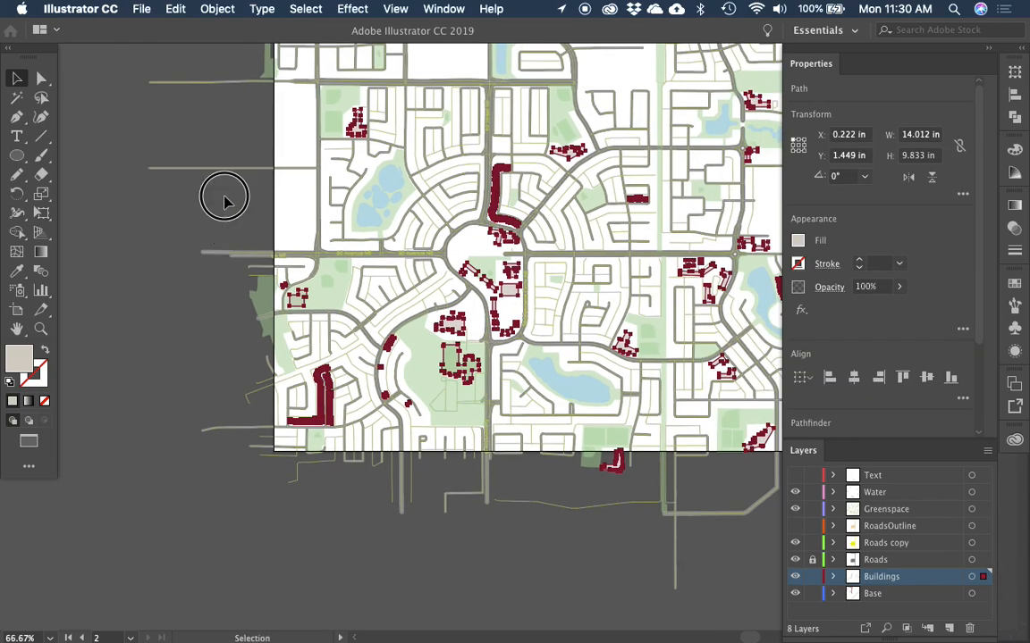
pyautogui.press('super+z')
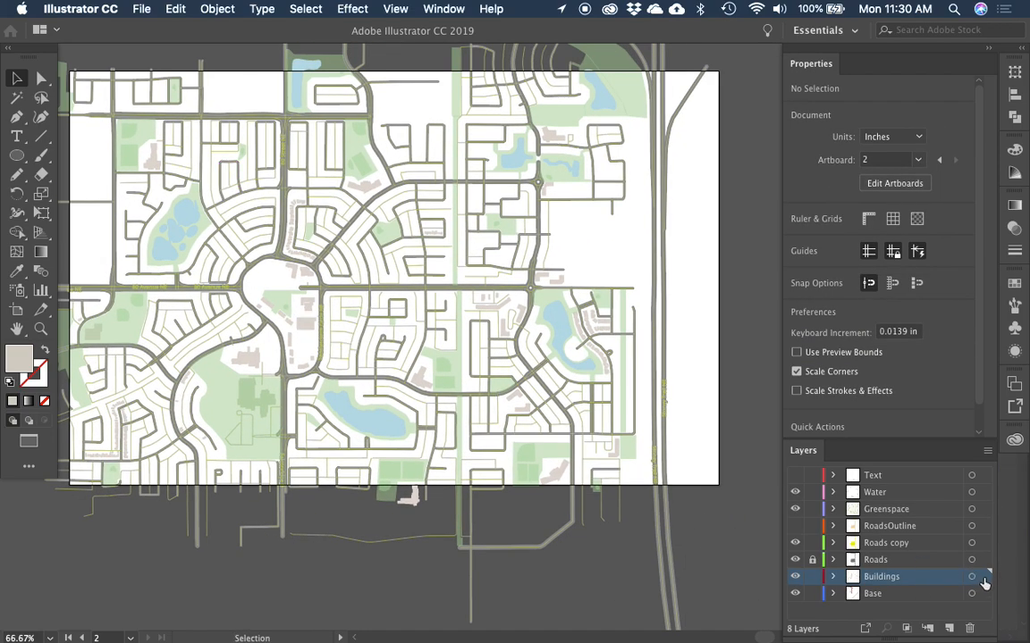
pyautogui.press('super+shift+v')
pyautogui.press('z')
pyautogui.moveTo(543, 550); pyautogui.dragTo(599, 559)
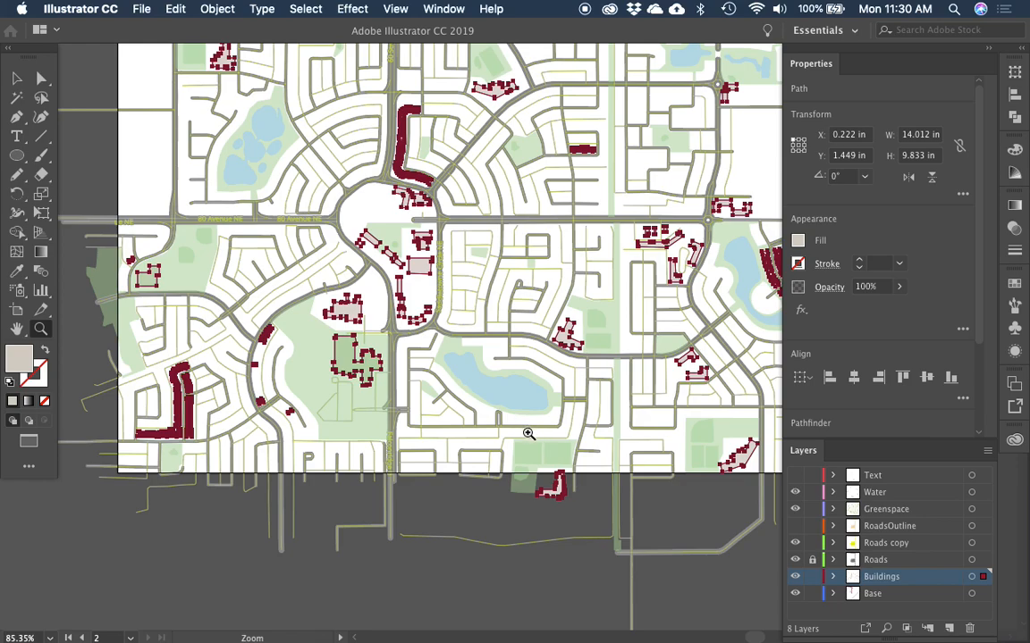
# Step: Create a new layer named Ground directly below Roads, and move the Buildings layer above Water
pyautogui.scroll(2, 528, 434)
pyautogui.hscroll(3, 528, 433)
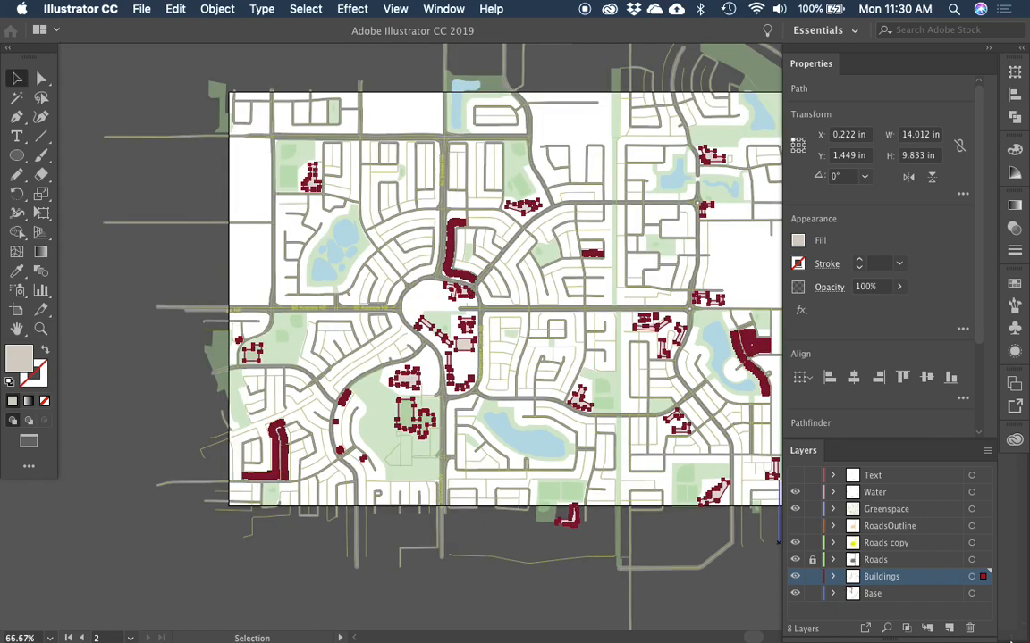
pyautogui.click(949, 628)
pyautogui.doubleClick(881, 576)
pyautogui.write('Ground')
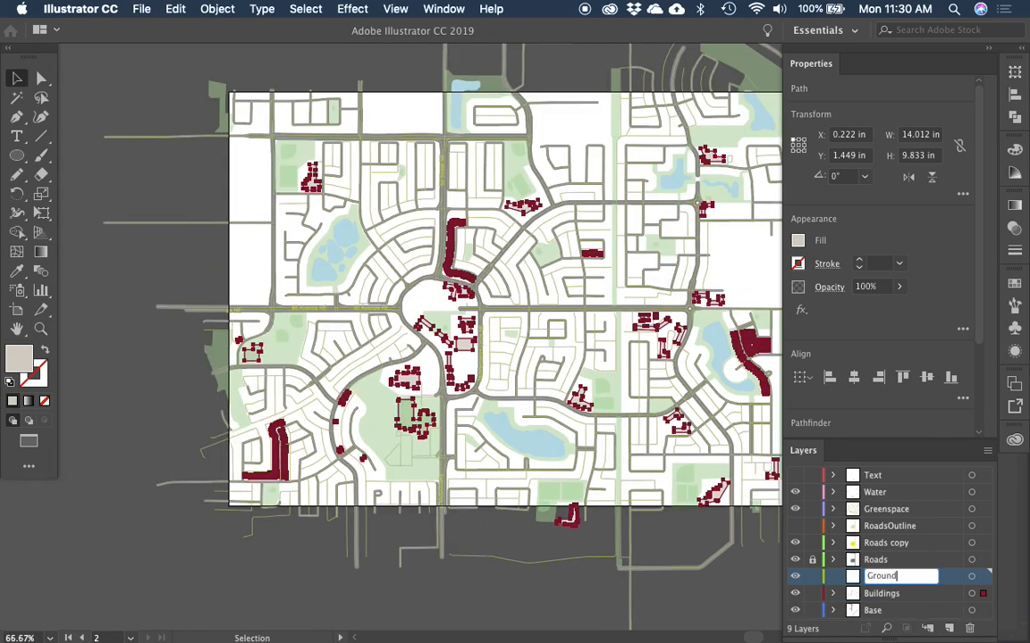
pyautogui.press('Return')
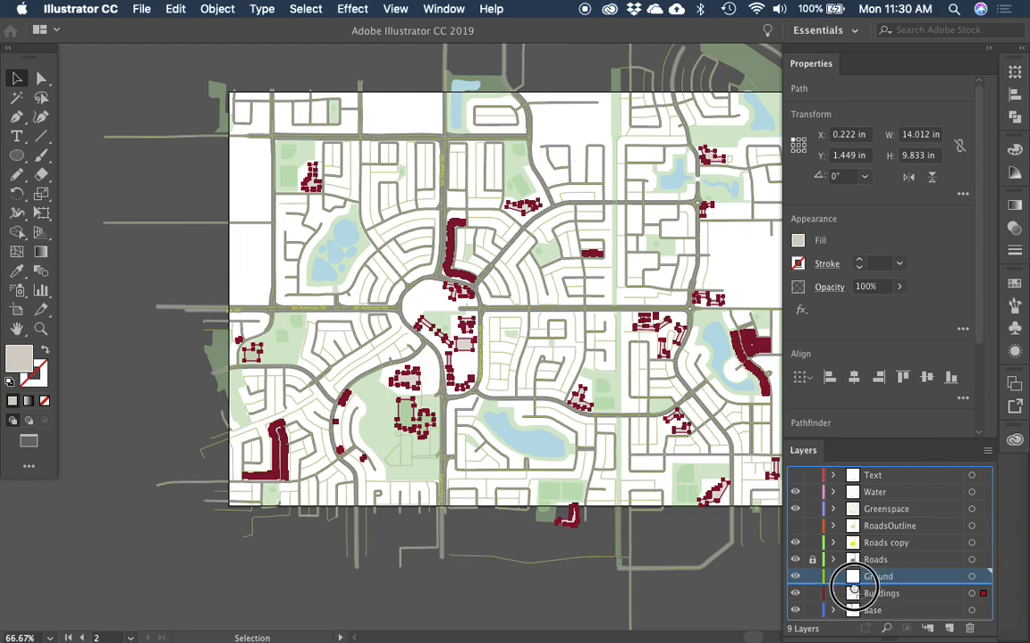
pyautogui.moveTo(885, 599); pyautogui.dragTo(863, 487)
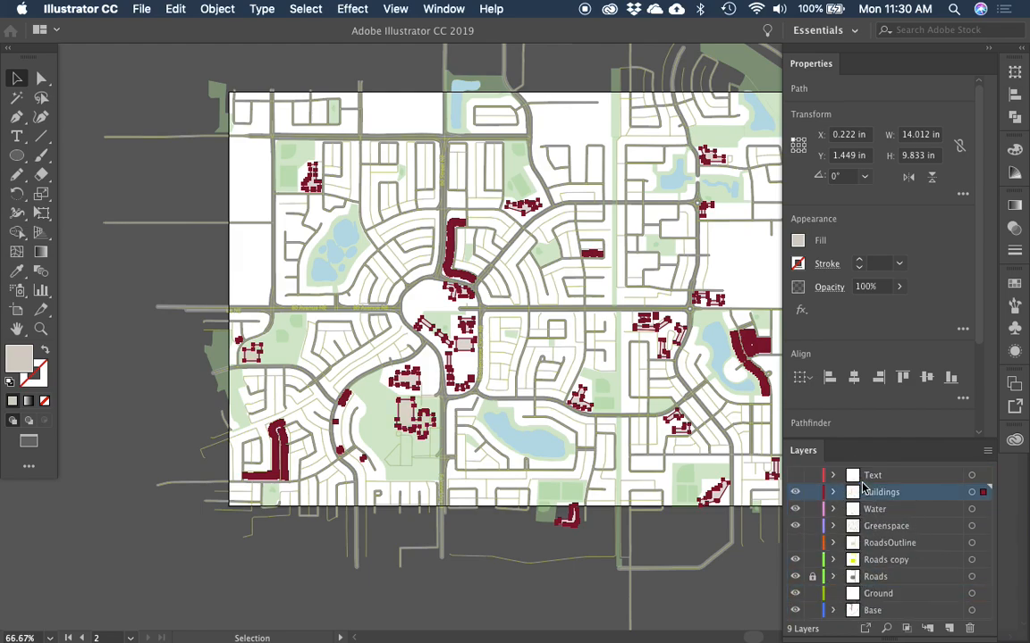
# Step: Draw a rectangle about 16.8 by 10.7 in on the Ground layer covering artboard 2, with its left side extended to the artboard edge
pyautogui.click(858, 595)
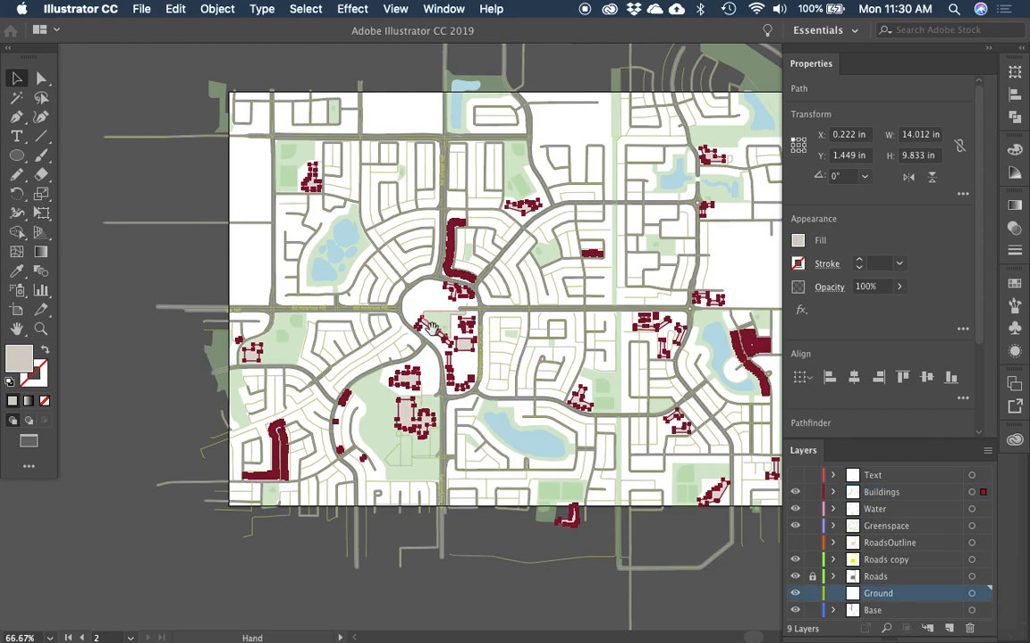
pyautogui.hscroll(5, 357, 304)
pyautogui.hscroll(-3, 241, 334)
pyautogui.press('m')
pyautogui.click(105, 92)
pyautogui.moveTo(105, 92); pyautogui.dragTo(751, 505)
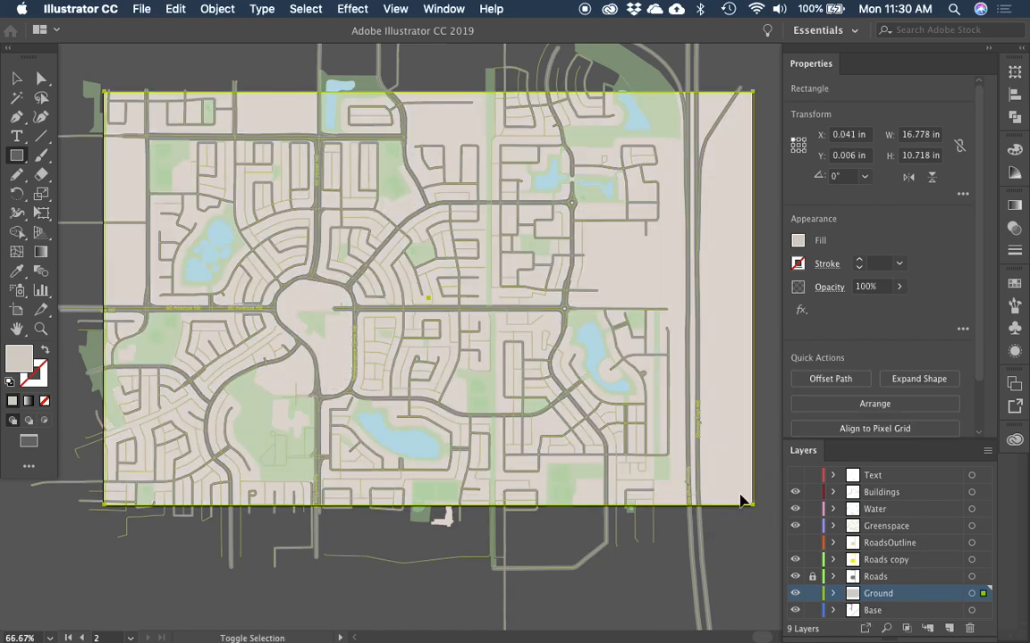
pyautogui.press('e')
pyautogui.moveTo(102, 295); pyautogui.dragTo(96, 286)
pyautogui.press('v')
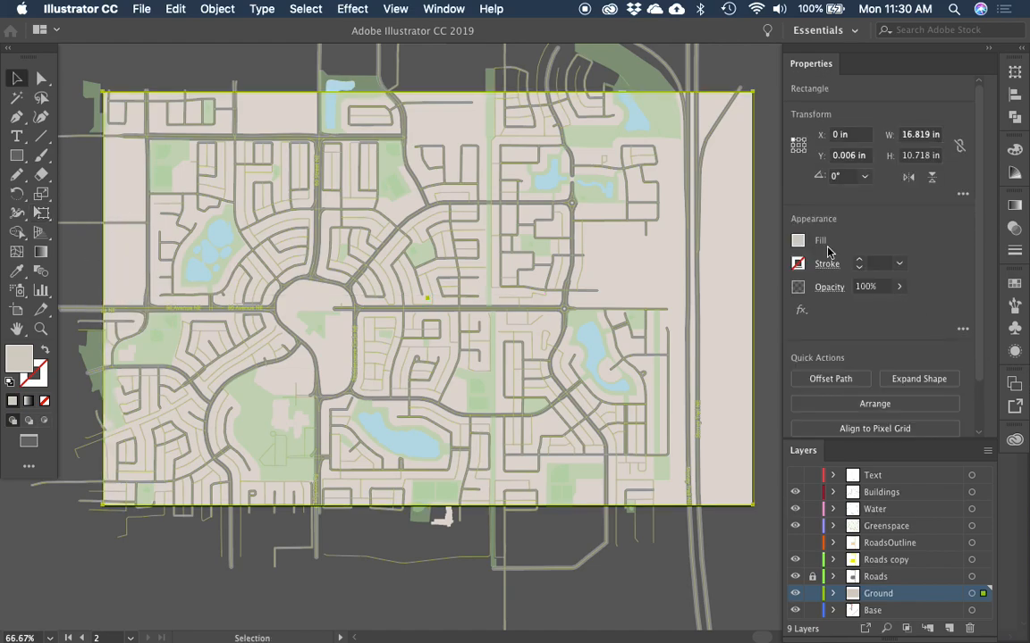
# Step: Recolour the ground rectangle a light neutral grey in HSB, with hue 20, saturation 1.49% and brightness 78.82%
pyautogui.click(797, 241)
pyautogui.click(795, 256)
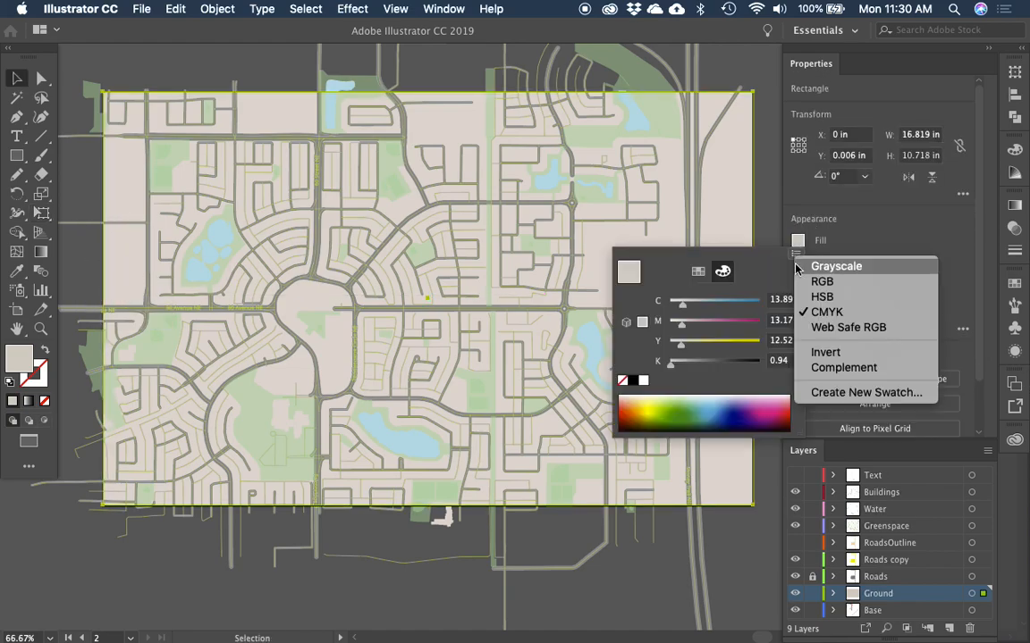
pyautogui.click(821, 296)
pyautogui.moveTo(681, 333); pyautogui.dragTo(673, 332)
pyautogui.moveTo(747, 355); pyautogui.dragTo(735, 357)
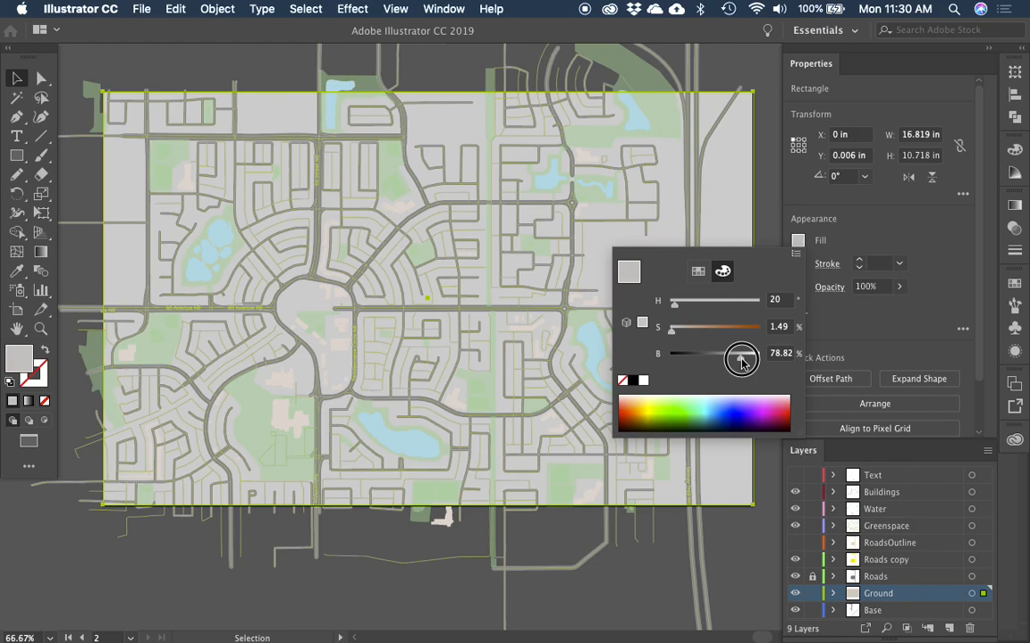
pyautogui.click(821, 230)
pyautogui.click(556, 594)
pyautogui.moveTo(485, 466); pyautogui.dragTo(559, 425)
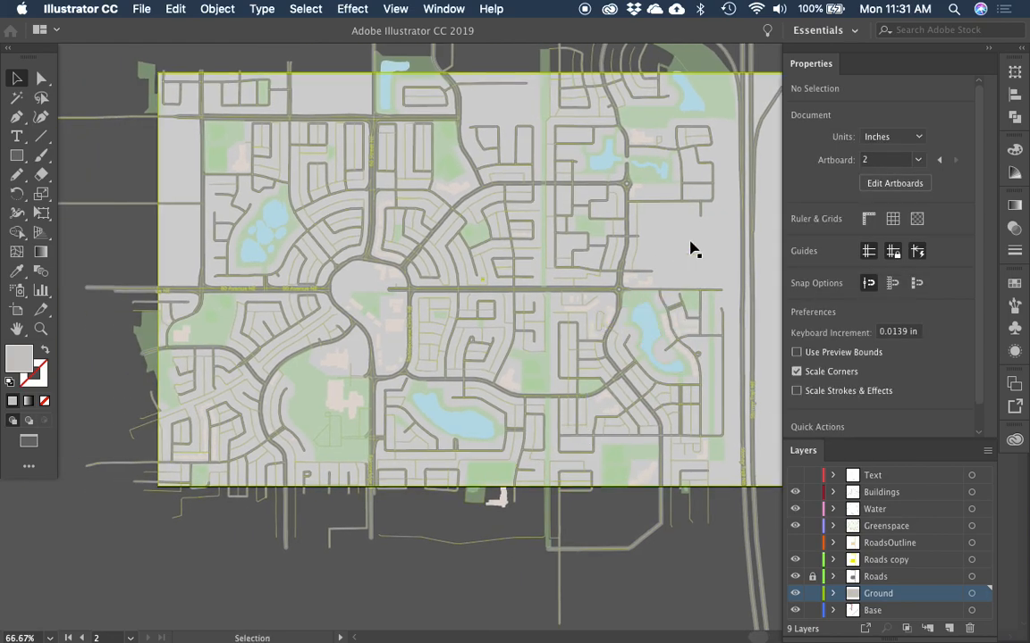
pyautogui.click(625, 222)
pyautogui.click(797, 241)
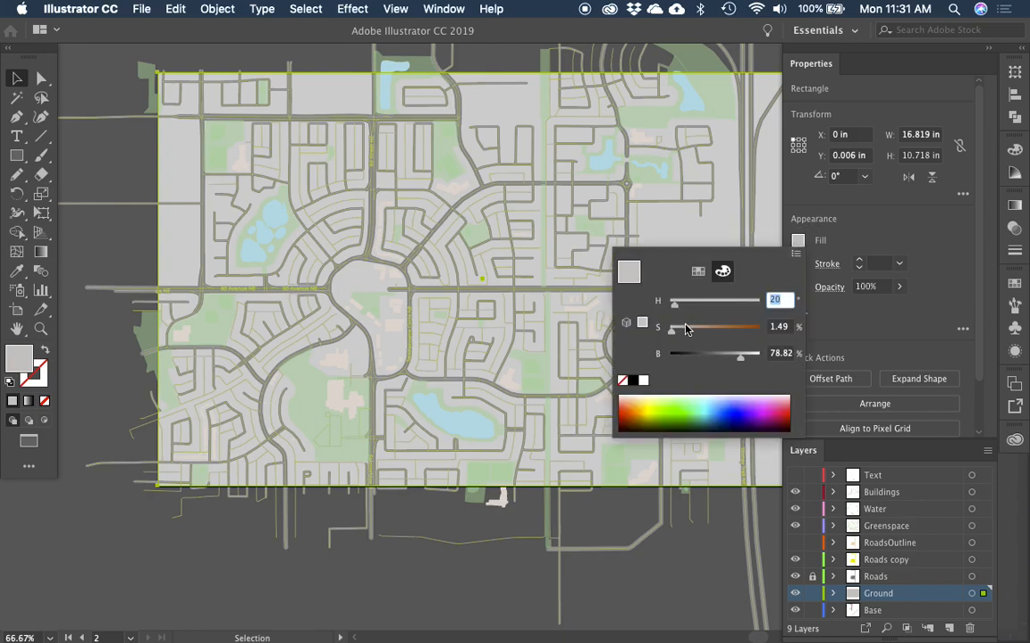
pyautogui.moveTo(579, 544); pyautogui.dragTo(558, 557)
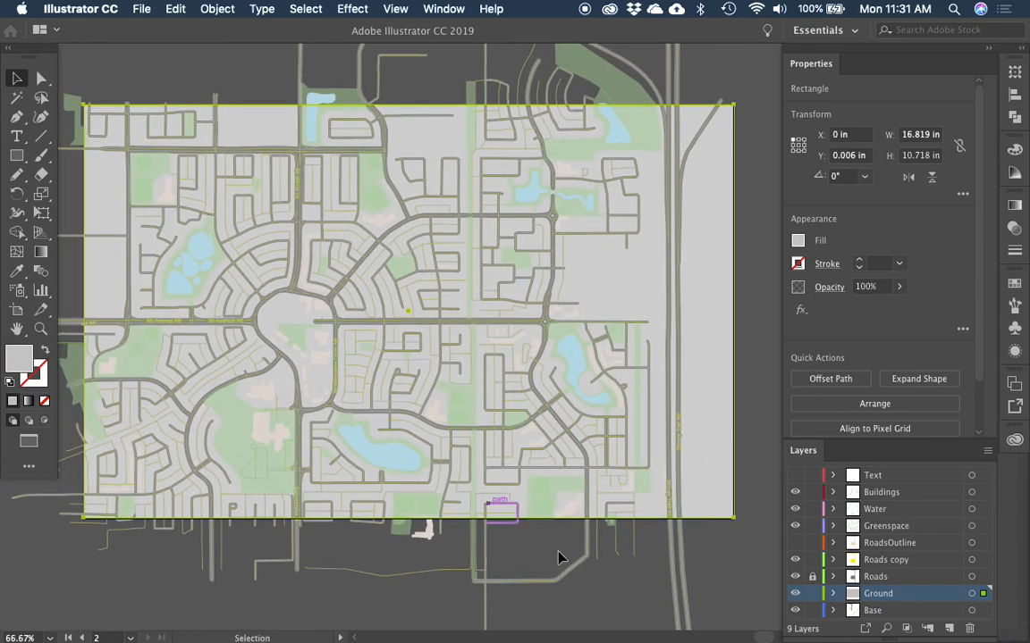
# Step: Lock the Ground, Water, Greenspace, RoadsOutline and Roads copy layers
pyautogui.click(811, 594)
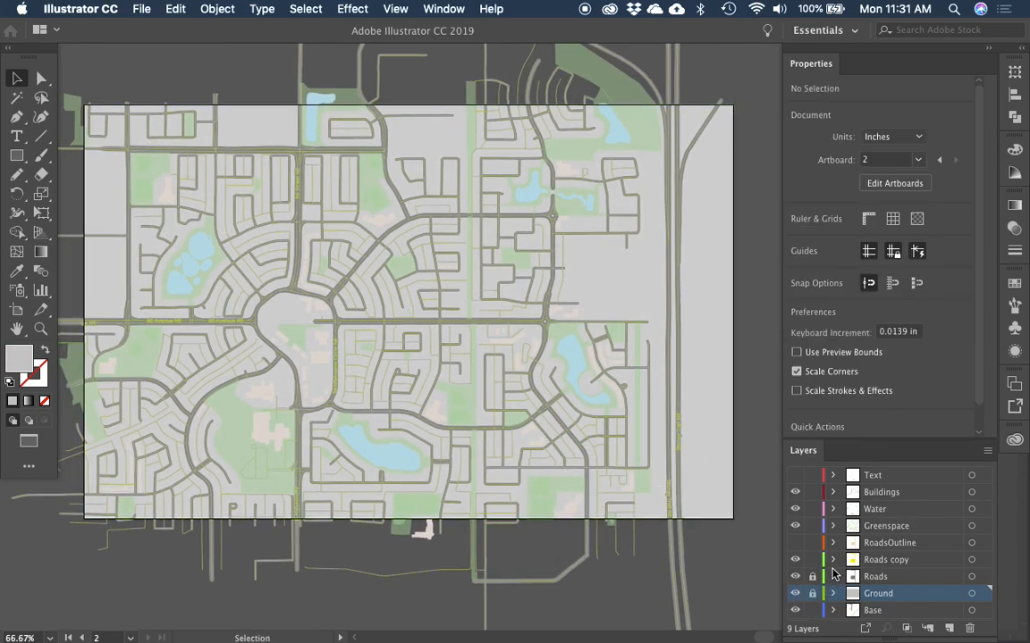
pyautogui.moveTo(812, 508); pyautogui.dragTo(812, 559)
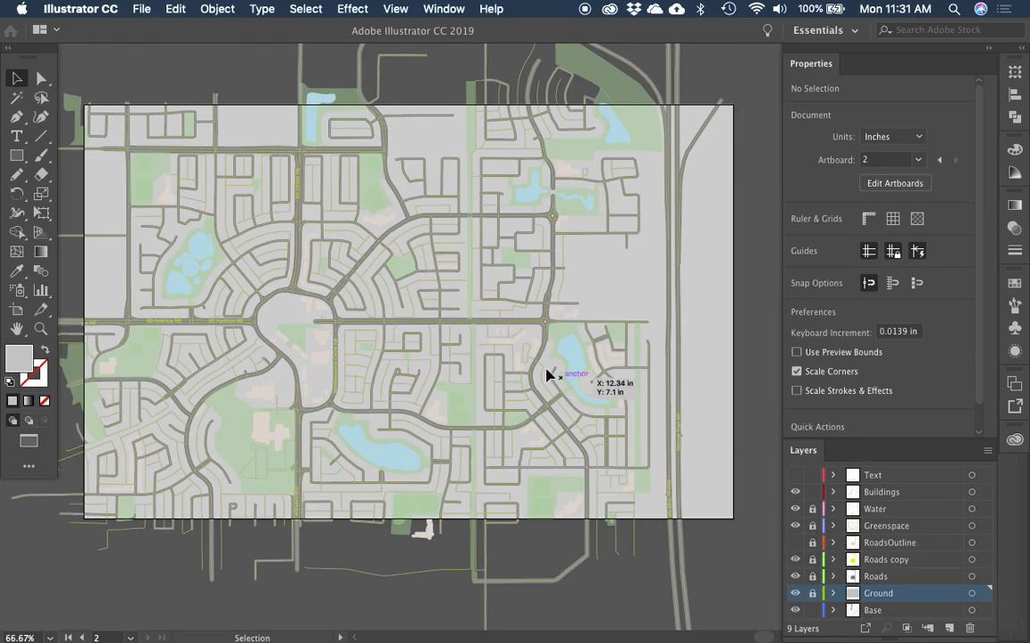
pyautogui.moveTo(506, 371); pyautogui.dragTo(573, 386)
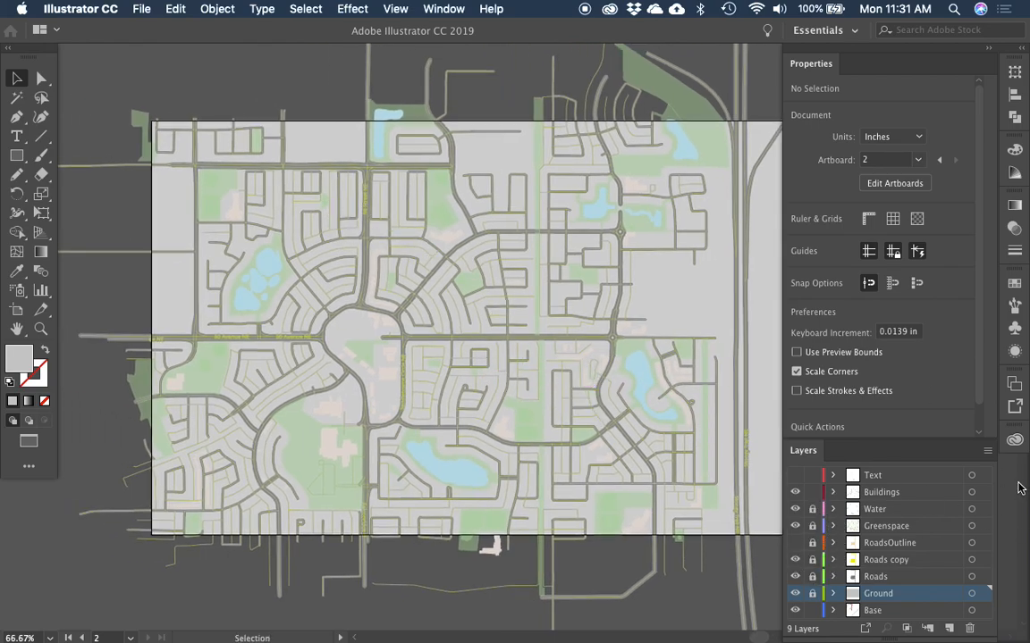
# Step: Give all artwork on the Buildings layer a white fill and no stroke
pyautogui.click(971, 491)
pyautogui.moveTo(531, 379); pyautogui.dragTo(481, 349)
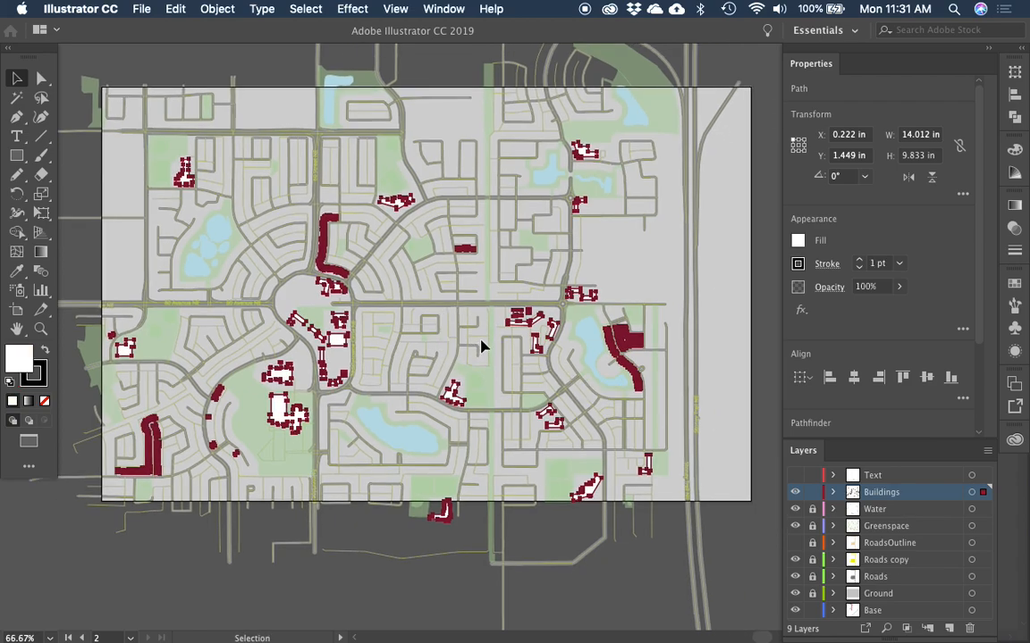
pyautogui.click(296, 513)
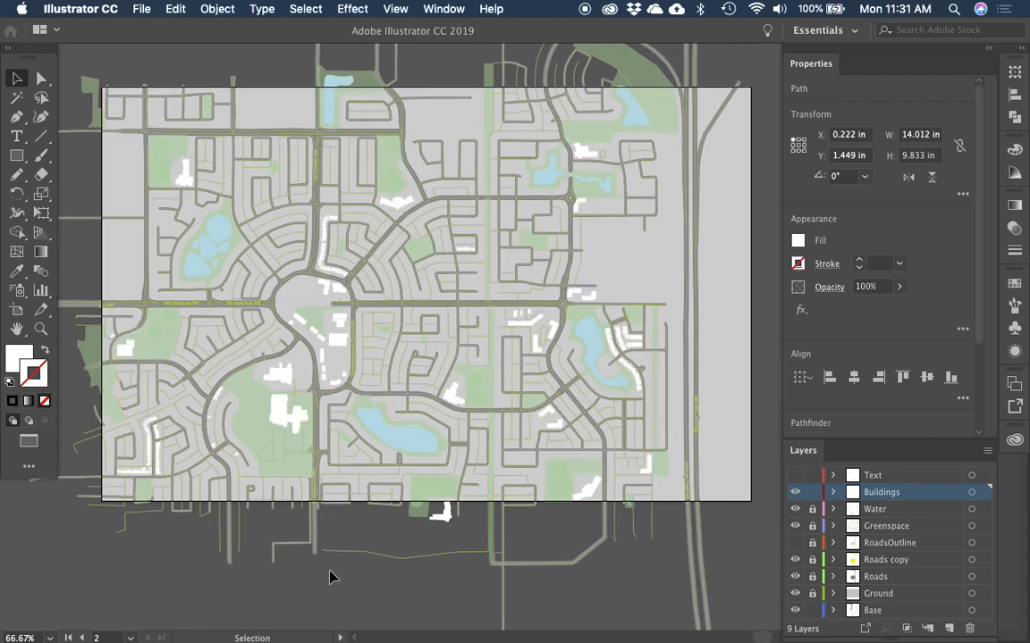
pyautogui.scroll(1, 387, 581)
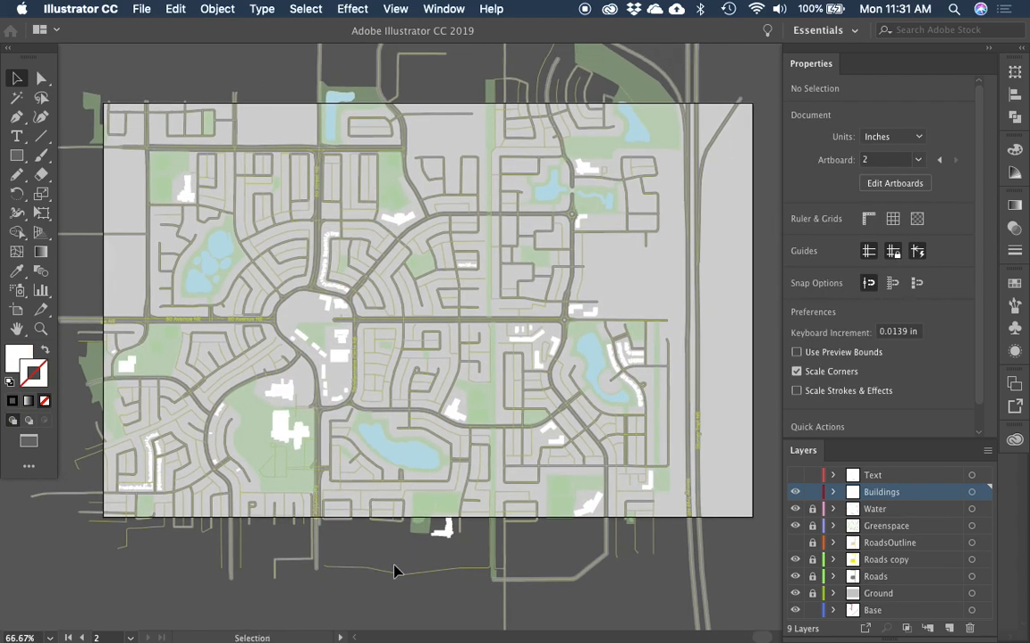
pyautogui.scroll(-5, 397, 541)
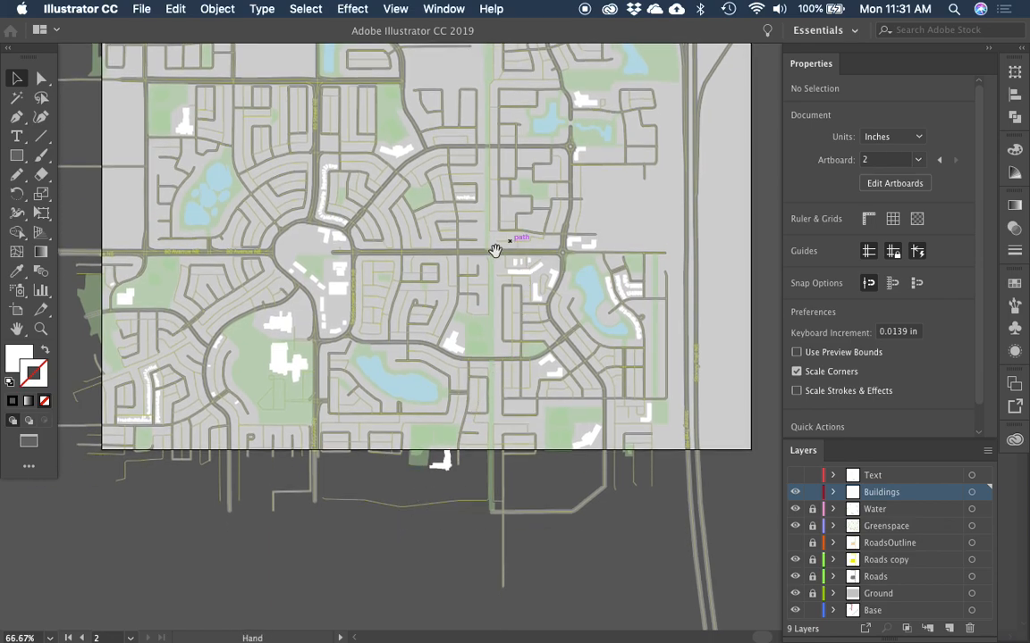
pyautogui.moveTo(495, 250); pyautogui.dragTo(509, 312)
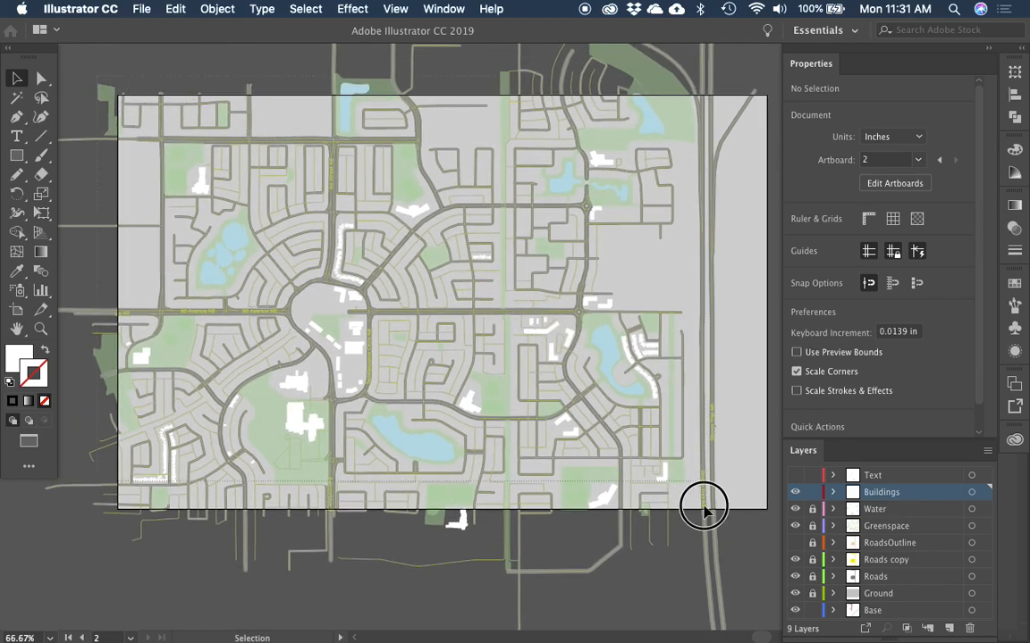
# Step: Start an Outer Glow effect on all the buildings with Multiply mode and 30% opacity
pyautogui.moveTo(703, 509); pyautogui.dragTo(630, 489)
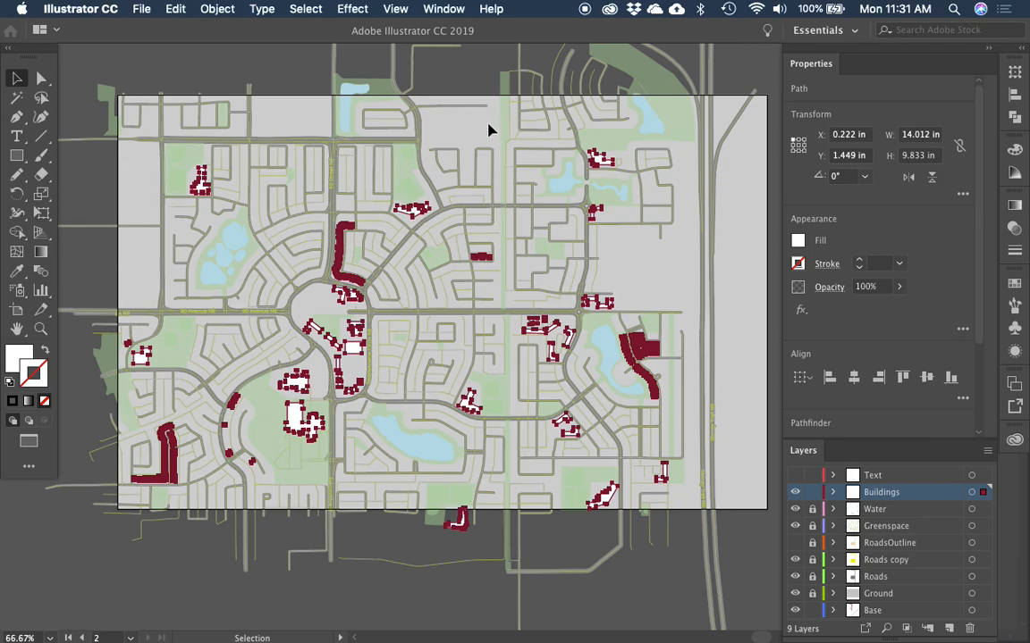
pyautogui.click(352, 8)
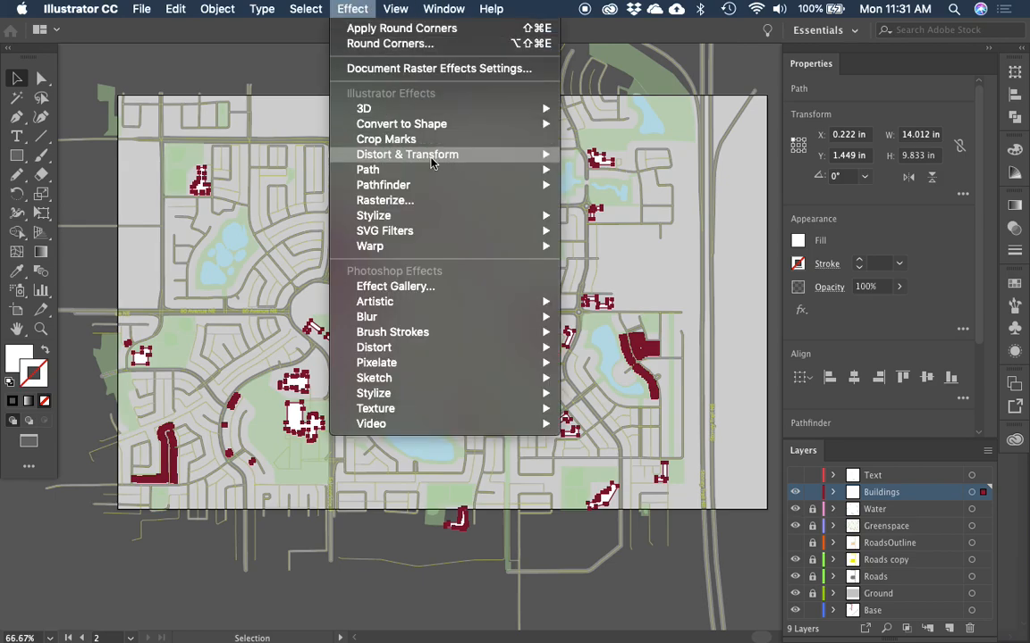
pyautogui.moveTo(443, 214)
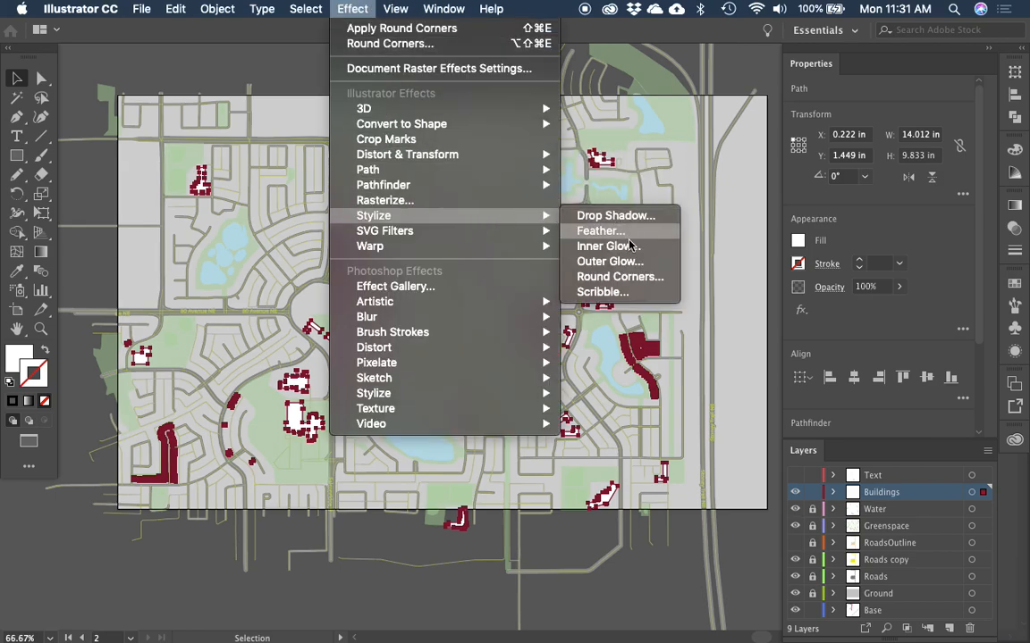
pyautogui.click(608, 260)
pyautogui.click(192, 115)
pyautogui.click(215, 149)
pyautogui.press('Tab')
pyautogui.write('30')
pyautogui.press('Tab')
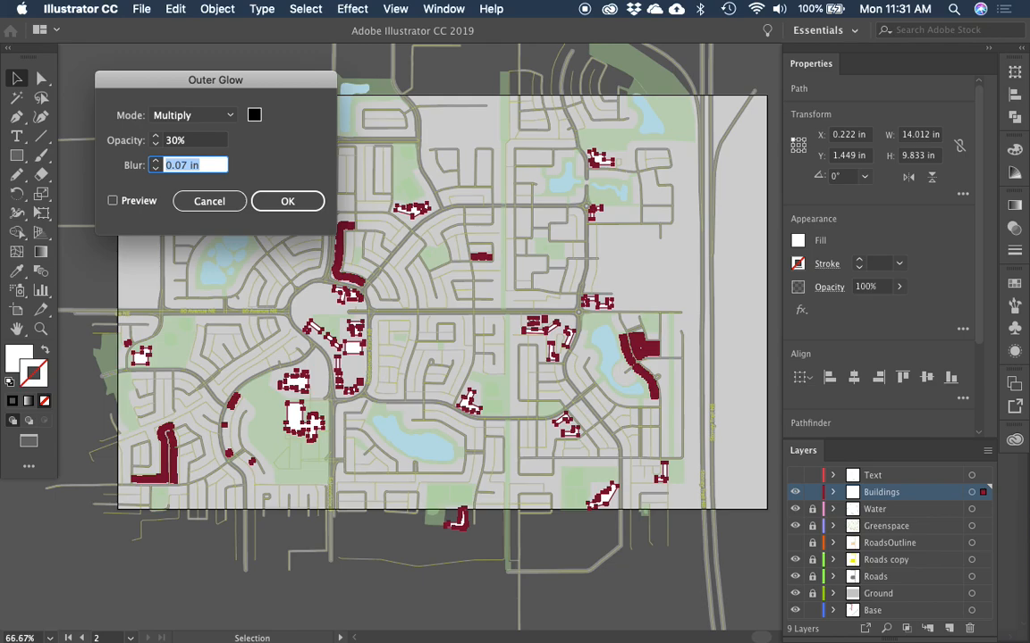
# Step: Set the glow's blur to 0.02 in with the preview on and apply the effect
pyautogui.click(113, 201)
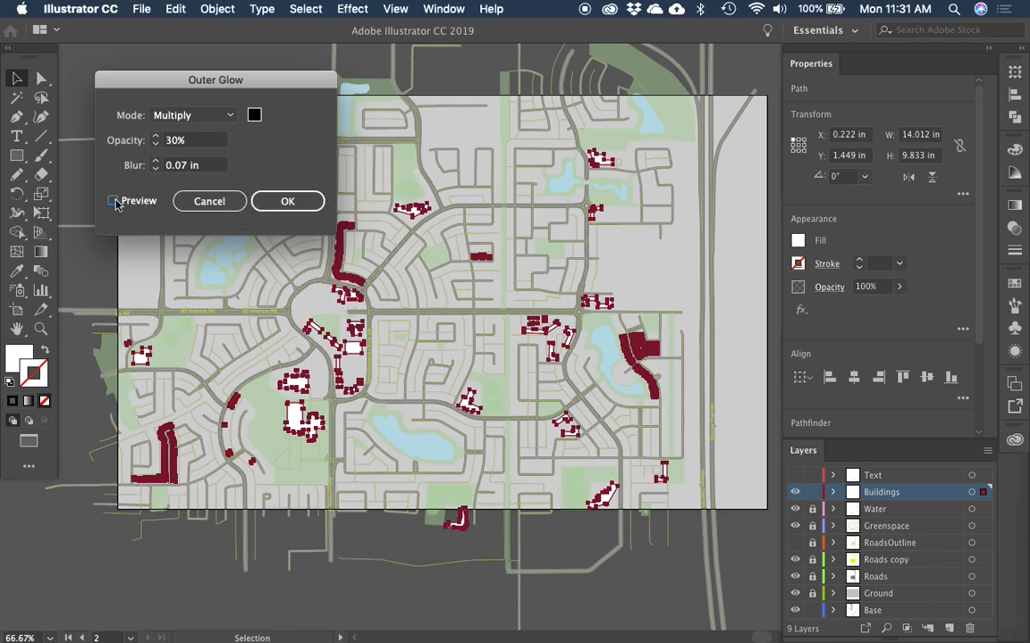
pyautogui.click(185, 166)
pyautogui.press('BackSpace')
pyautogui.write('2')
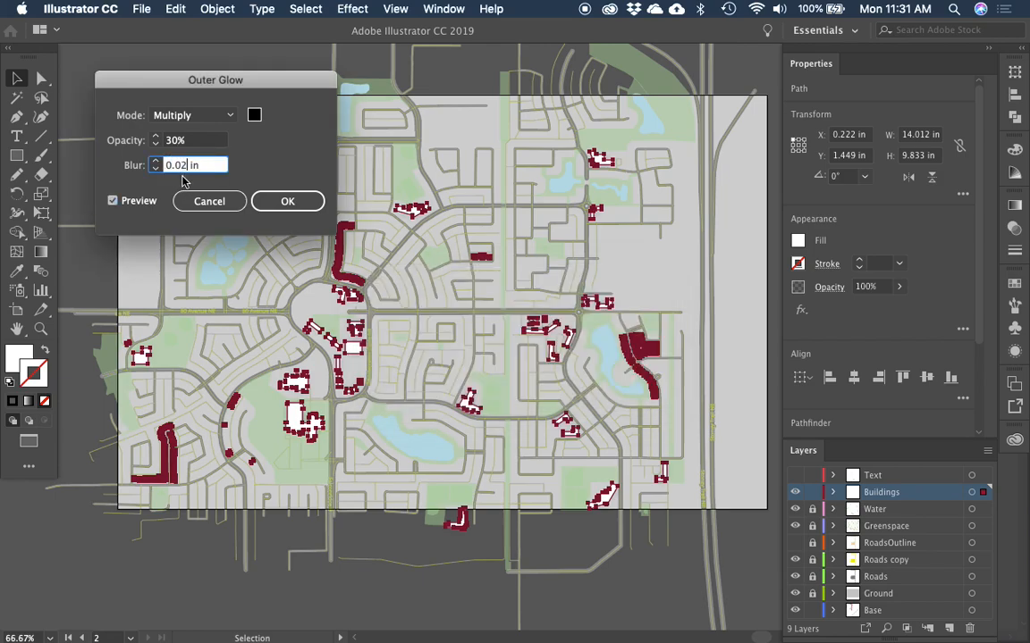
pyautogui.click(123, 200)
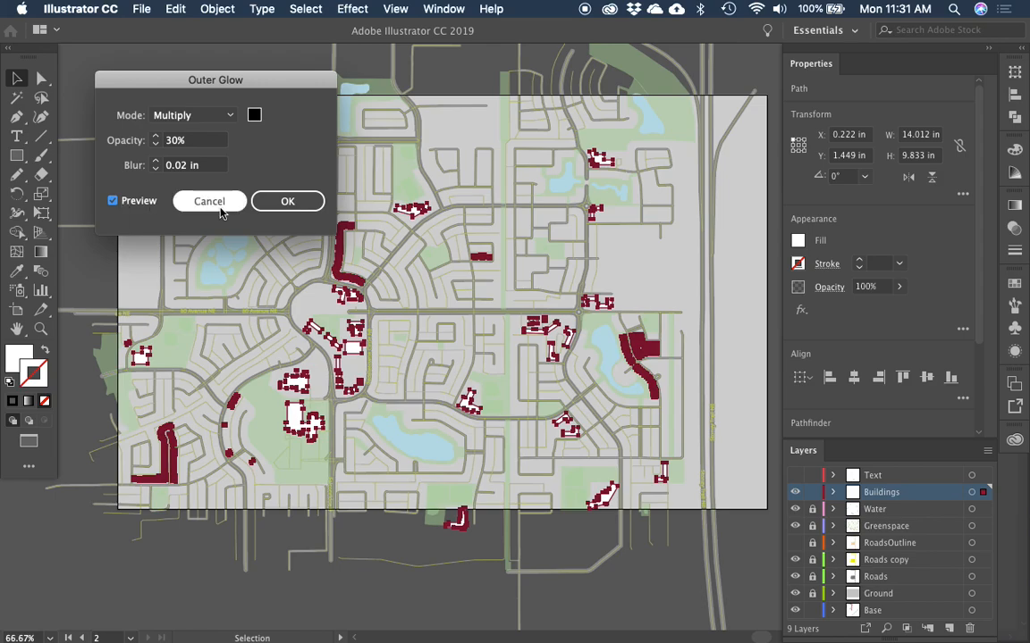
pyautogui.click(284, 201)
# Step: Reselect all artwork on the Buildings layer and open its existing Outer Glow effect for editing
pyautogui.press('z')
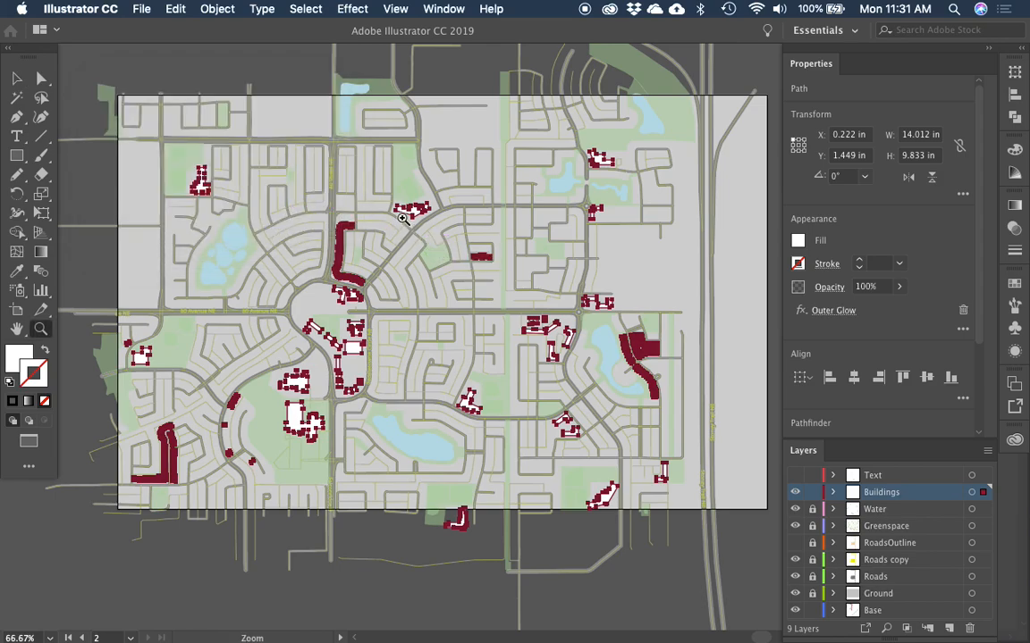
pyautogui.moveTo(327, 147); pyautogui.dragTo(470, 283)
pyautogui.press('v')
pyautogui.click(471, 361)
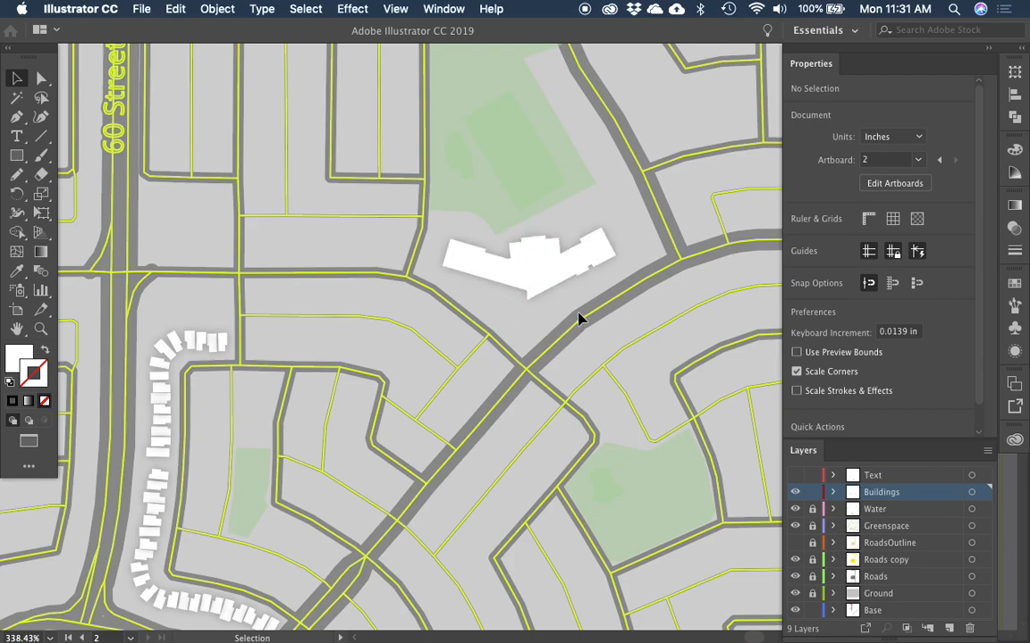
pyautogui.click(983, 492)
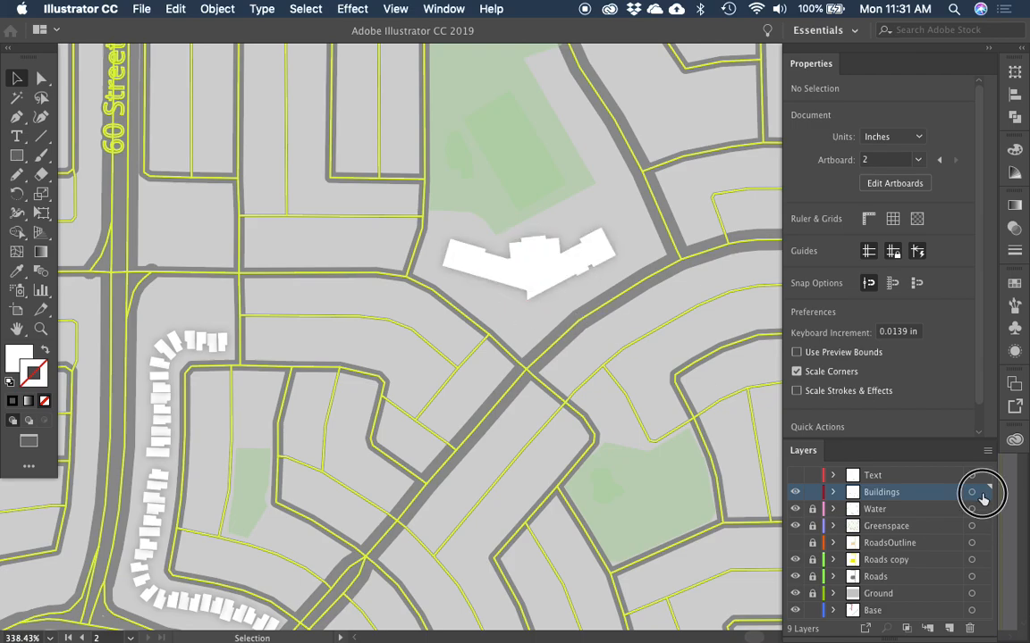
pyautogui.click(347, 8)
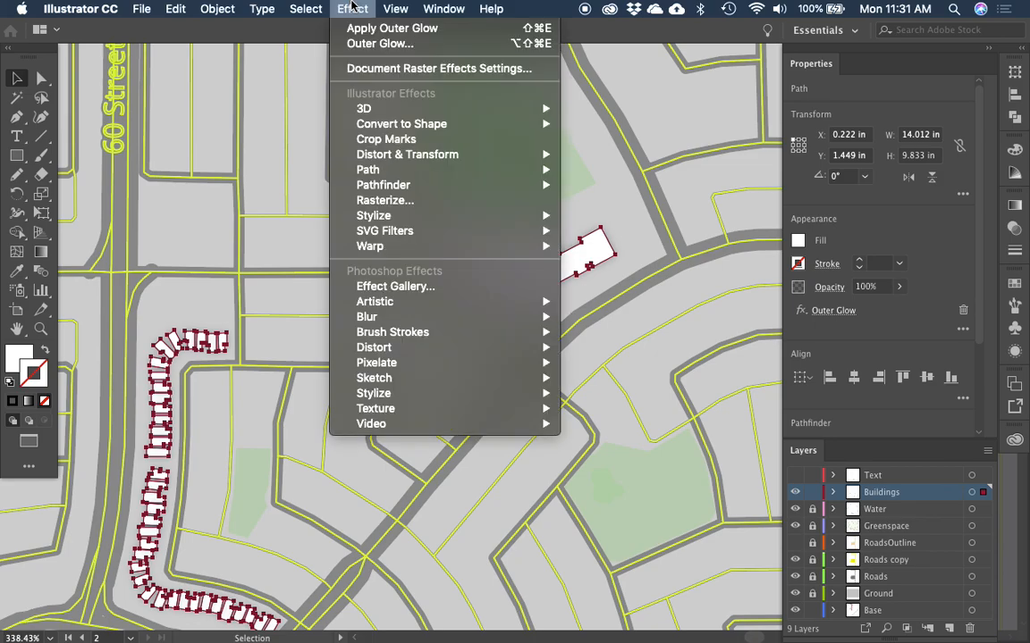
pyautogui.click(384, 28)
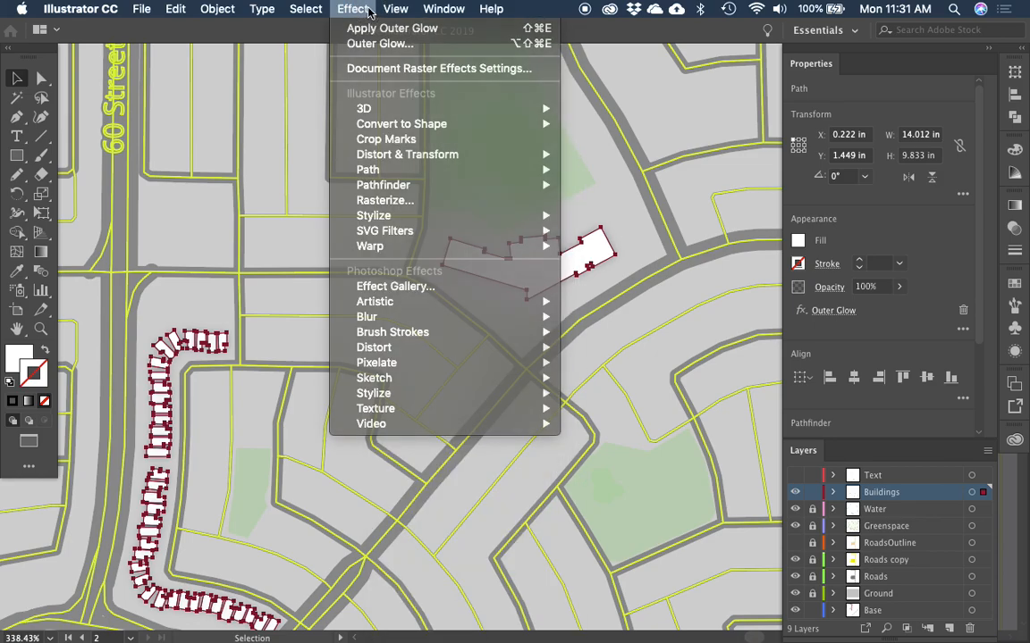
pyautogui.scroll(-3, 858, 375)
pyautogui.scroll(3, 885, 374)
pyautogui.scroll(-3, 894, 358)
pyautogui.click(1016, 352)
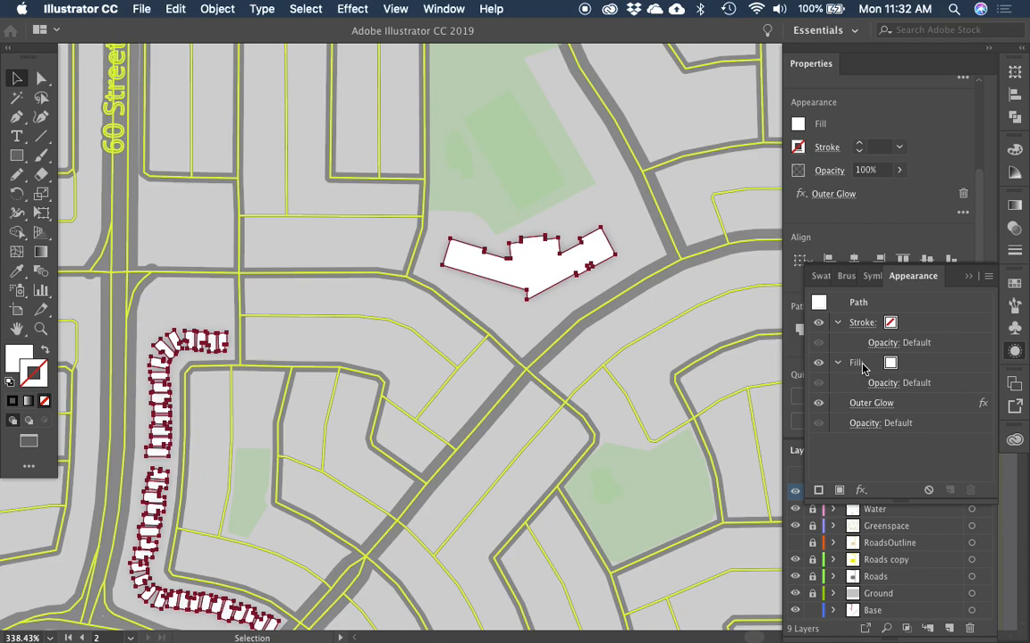
pyautogui.click(883, 405)
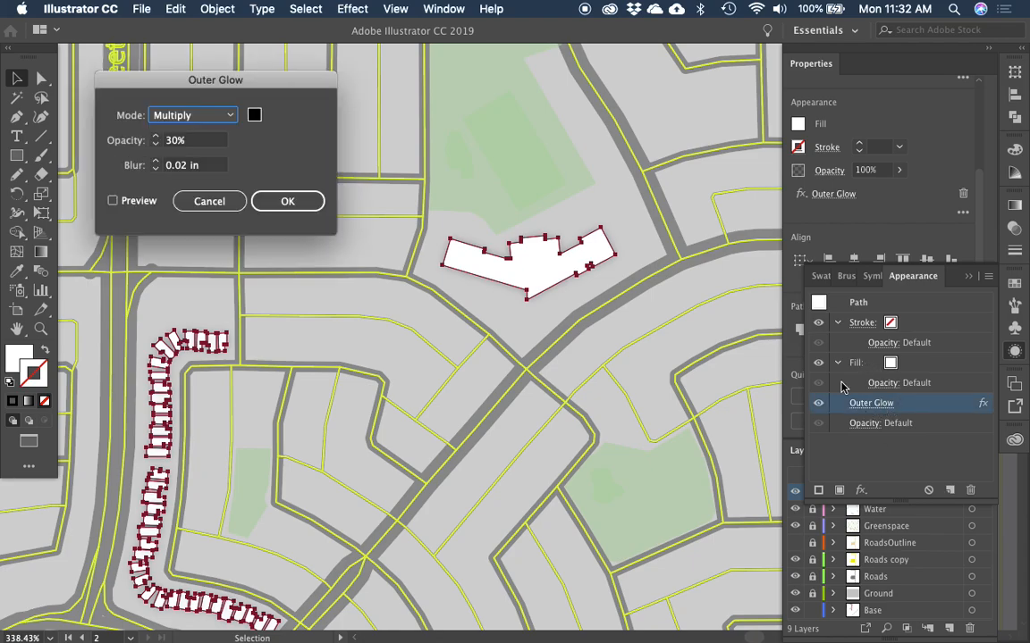
# Step: Preview the buildings' glow at 90% opacity
pyautogui.click(187, 170)
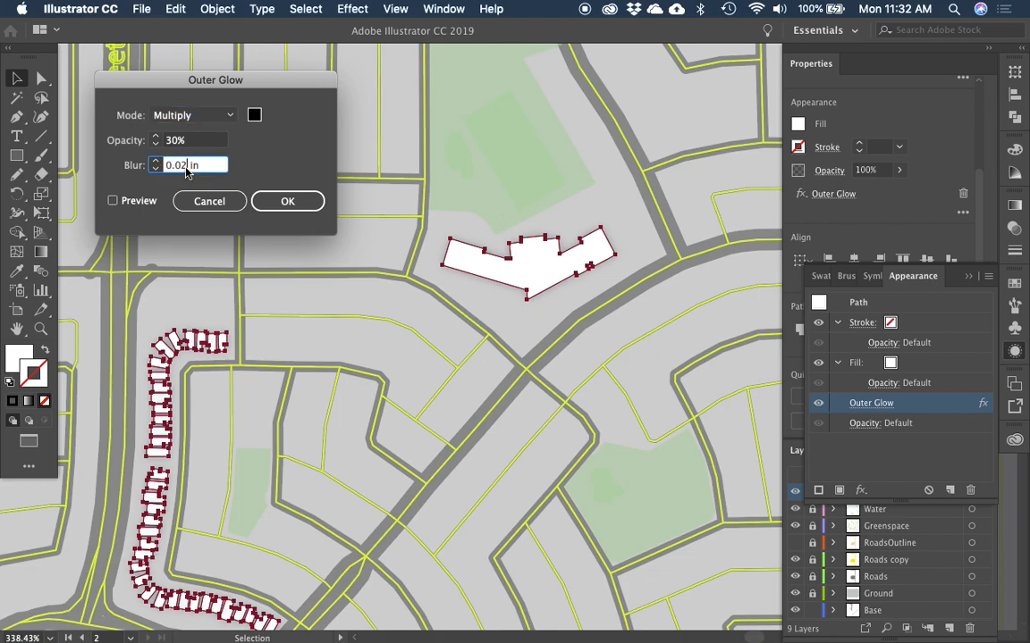
pyautogui.click(171, 140)
pyautogui.write('90')
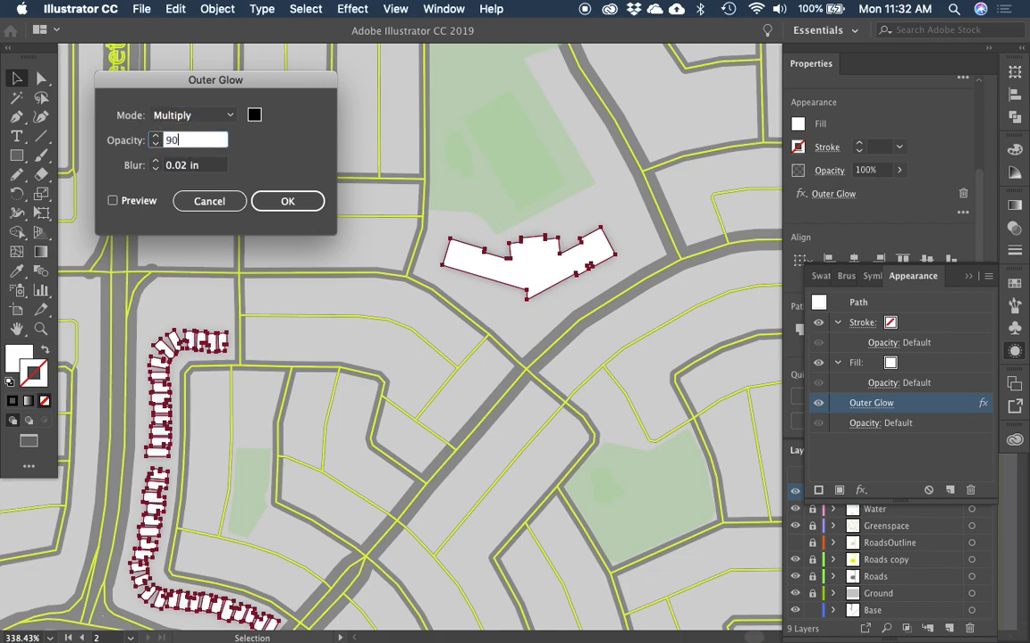
pyautogui.click(114, 202)
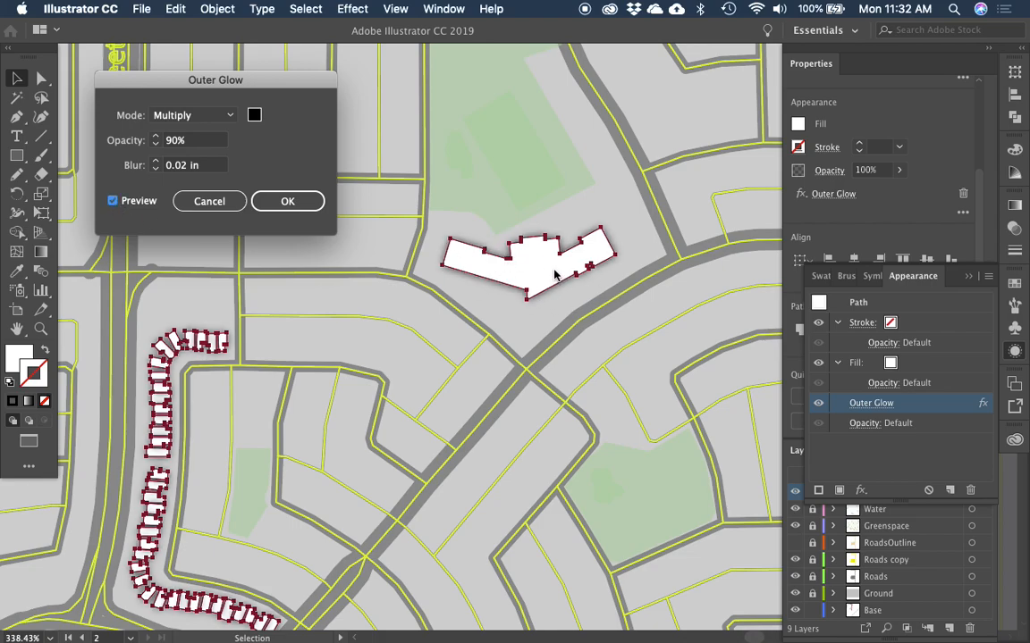
# Step: Set the buildings' Outer Glow to 0.03 in blur and 70% opacity and apply it
pyautogui.click(179, 164)
pyautogui.write('0.03')
pyautogui.click(113, 202)
pyautogui.click(194, 140)
pyautogui.write('70')
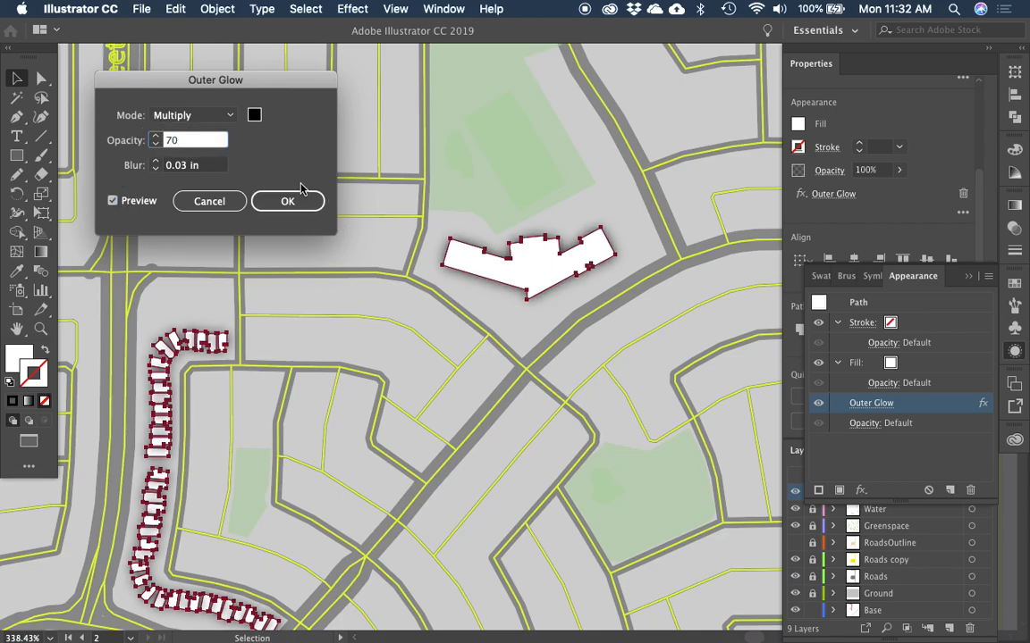
pyautogui.click(301, 221)
pyautogui.click(299, 207)
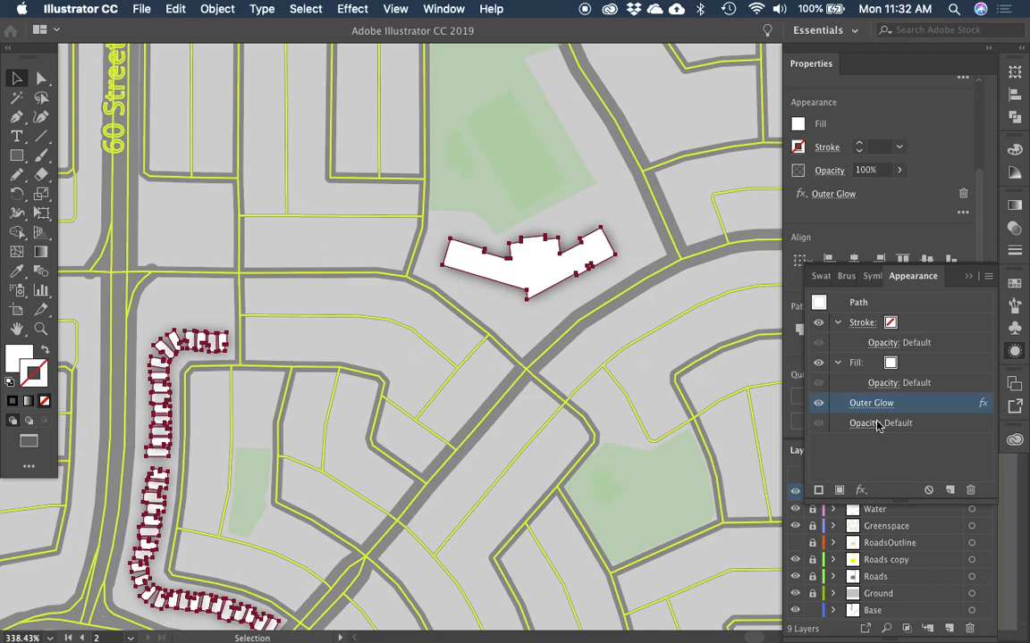
# Step: Deselect the buildings and examine their glow across the whole map and around the lower-left neighbourhoods
pyautogui.click(625, 383)
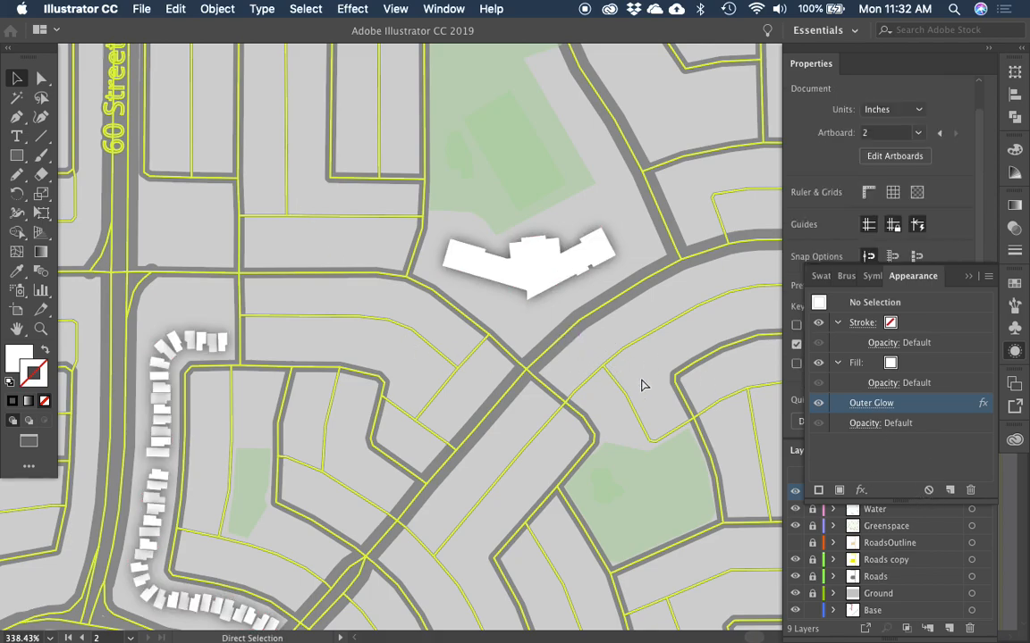
pyautogui.press('super+0')
pyautogui.scroll(-5, 641, 379)
pyautogui.hscroll(4, 641, 379)
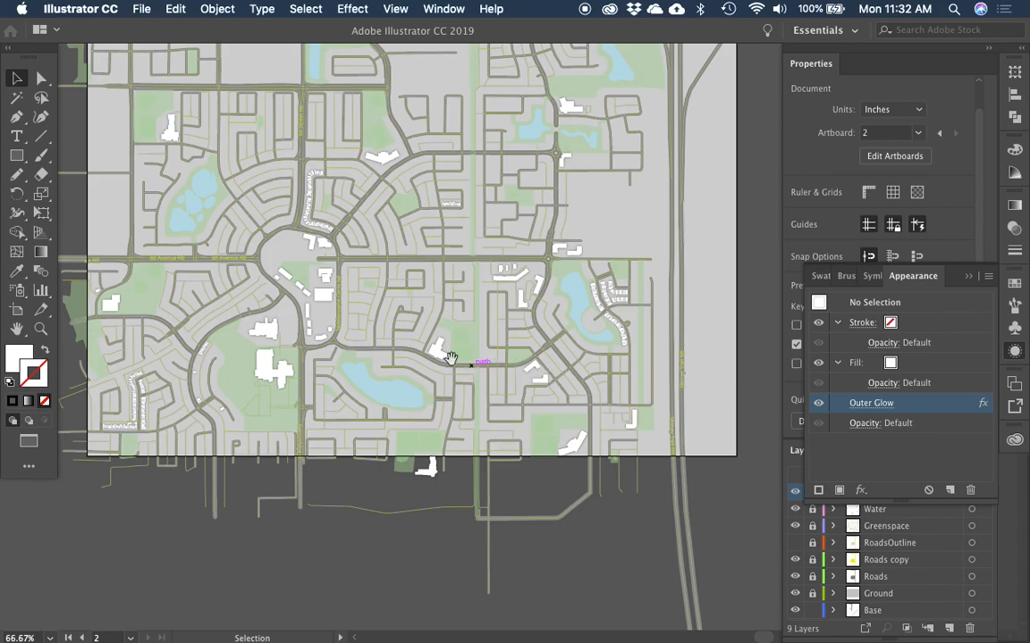
pyautogui.press('z')
pyautogui.scroll(-2, 296, 216)
pyautogui.hscroll(-1, 297, 216)
pyautogui.moveTo(291, 267); pyautogui.dragTo(561, 459)
pyautogui.moveTo(508, 403); pyautogui.dragTo(773, 437)
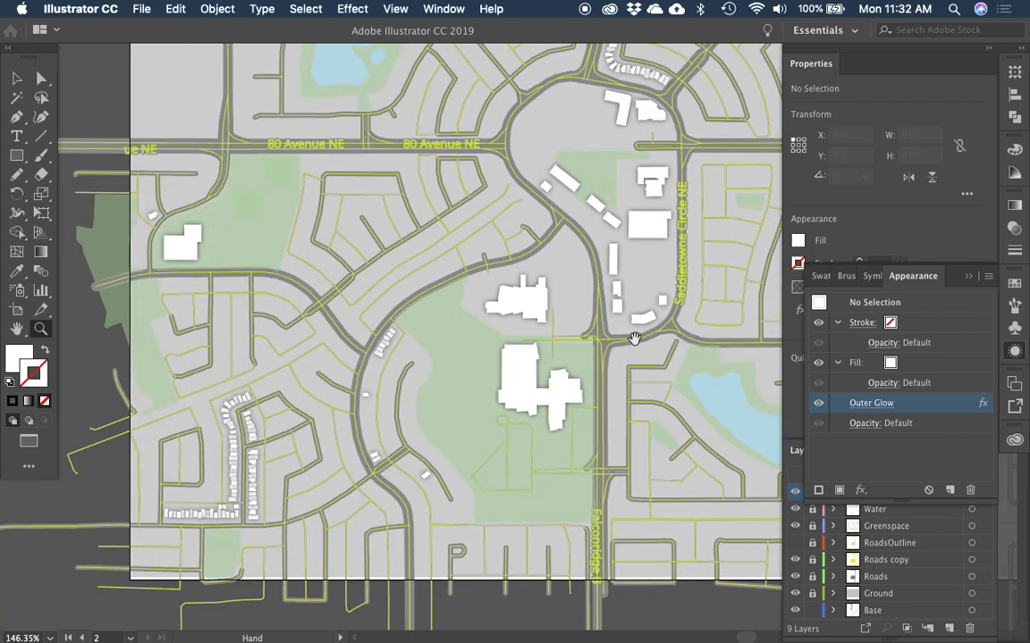
pyautogui.moveTo(127, 301); pyautogui.dragTo(379, 360)
# Step: Draw a diagonal line about 2.9 in wide and 4.25 in high beside the artboard, with the default white fill and 1 pt black stroke
pyautogui.scroll(10, 379, 361)
pyautogui.hscroll(-12, 379, 360)
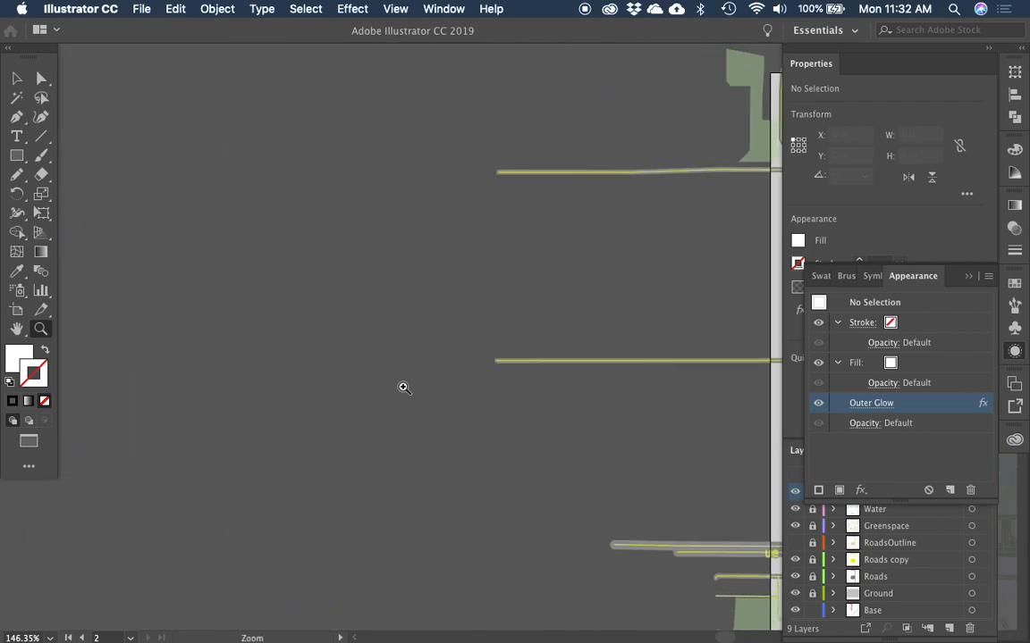
pyautogui.press('\\')
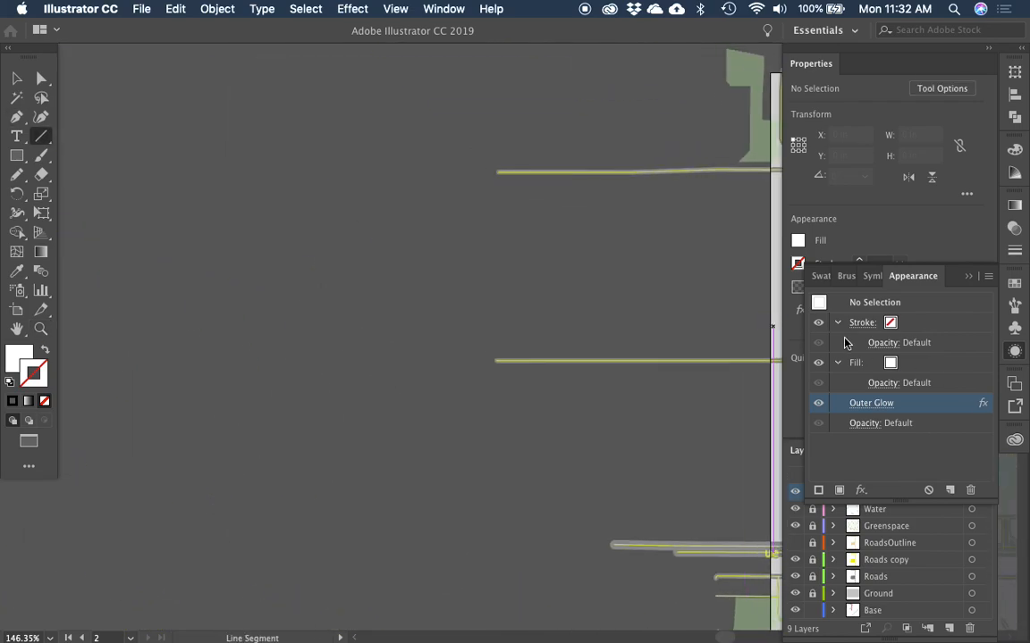
pyautogui.moveTo(478, 131)
pyautogui.mouseDown()
pyautogui.moveTo(294, 452)
pyautogui.moveTo(235, 489)
pyautogui.mouseUp()
pyautogui.press('d')
pyautogui.press('v')
pyautogui.click(398, 414)
pyautogui.click(329, 349)
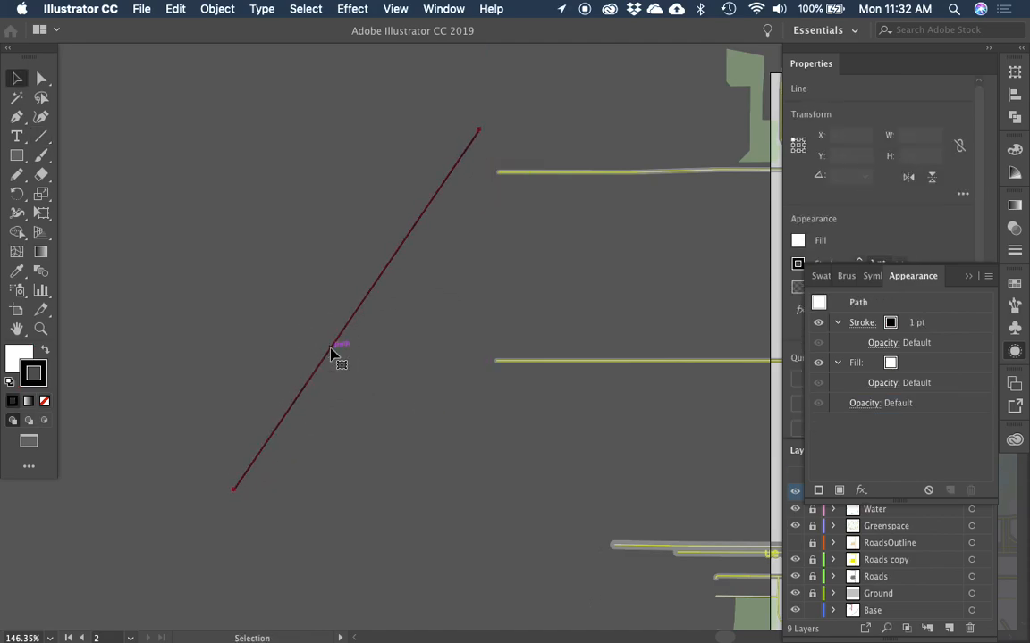
# Step: Remove the diagonal line's fill
pyautogui.press('/')
pyautogui.press('z')
pyautogui.press('d')
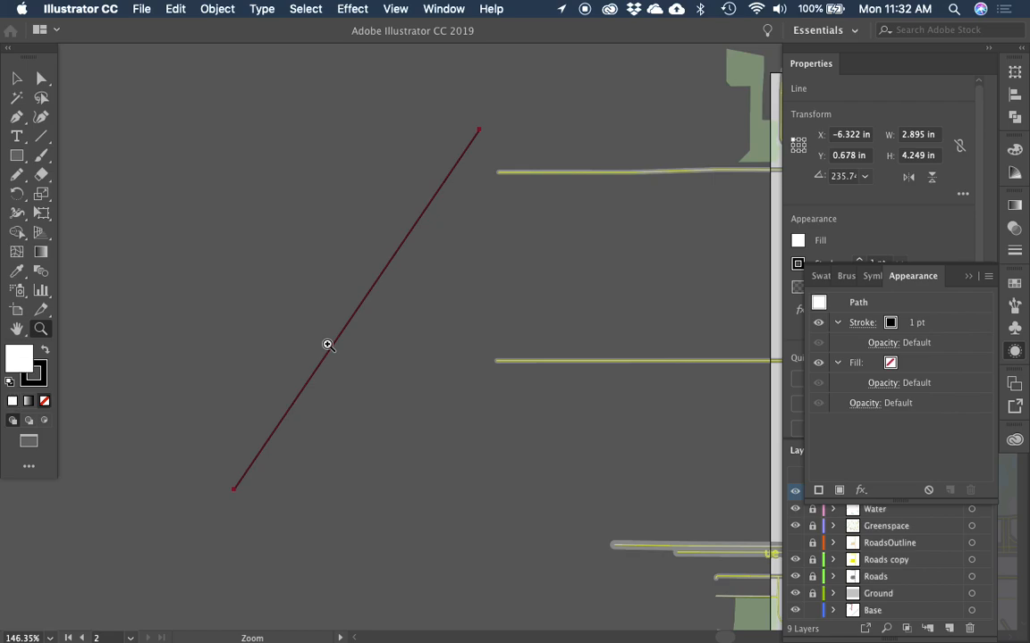
pyautogui.press('/')
pyautogui.press('v')
pyautogui.click(393, 271)
pyautogui.click(394, 271)
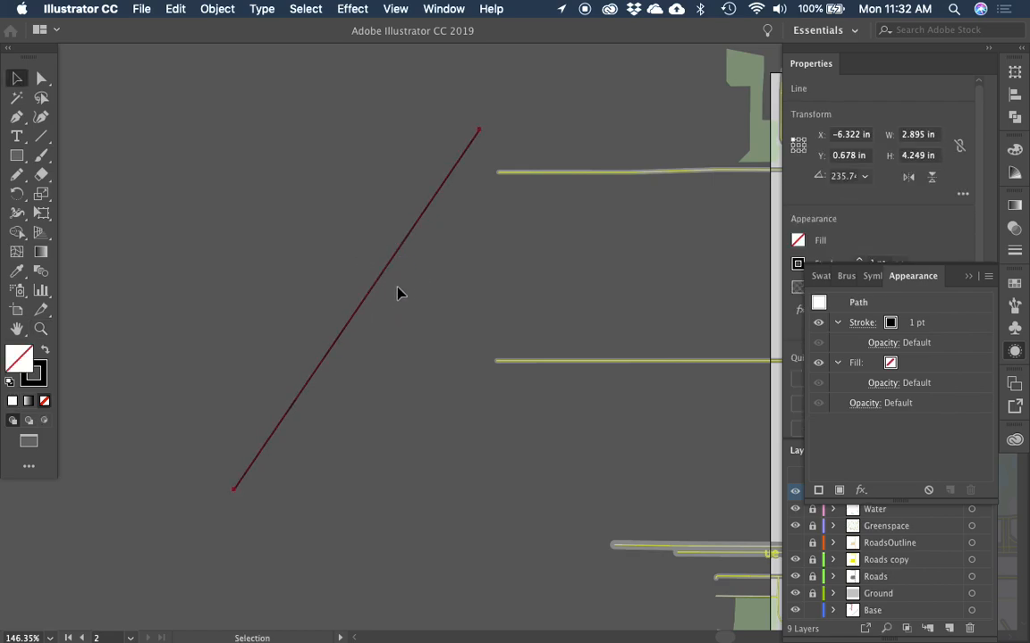
# Step: Extend the line's upper end with a freehand Pencil curve, making the path about 3.8 in wide and 6.3 in high
pyautogui.scroll(3, 393, 293)
pyautogui.press('n')
pyautogui.moveTo(476, 198); pyautogui.dragTo(527, 43)
pyautogui.press('v')
pyautogui.click(423, 239)
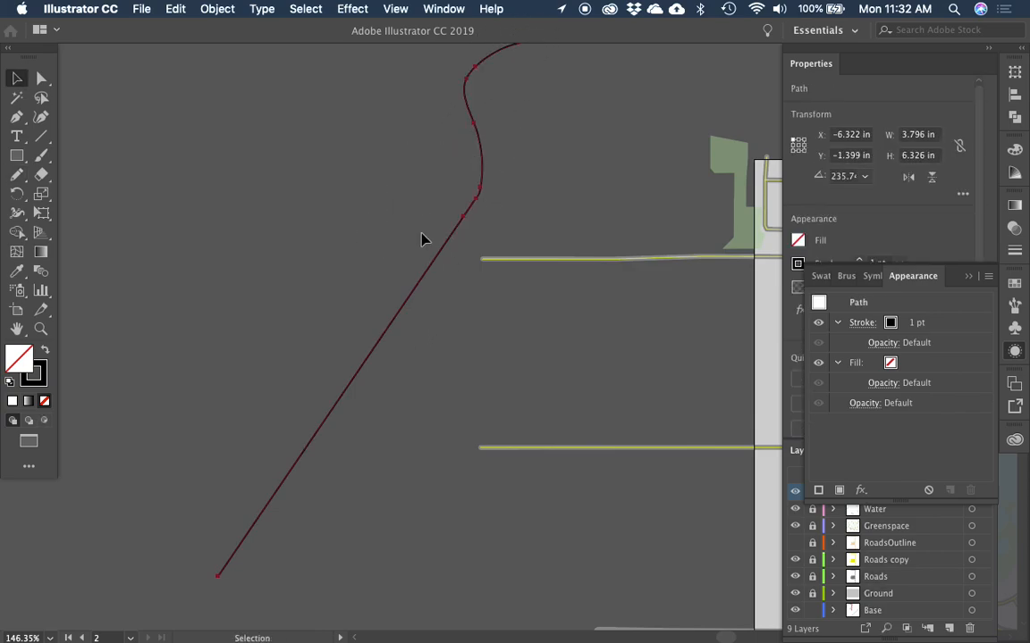
pyautogui.click(448, 241)
pyautogui.scroll(2, 420, 324)
pyautogui.click(437, 278)
pyautogui.press('p')
pyautogui.press('v')
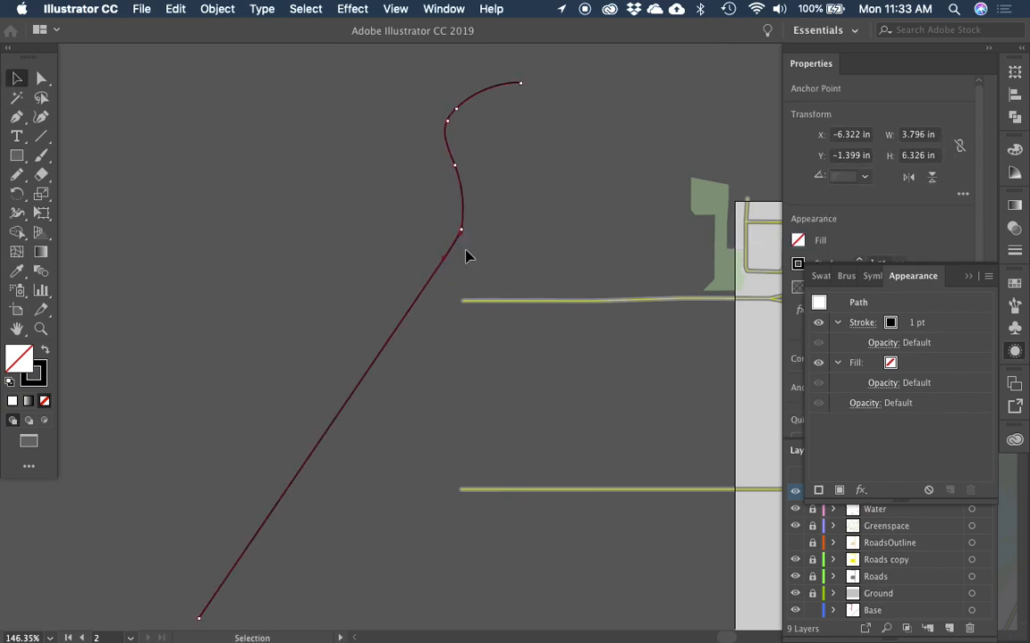
pyautogui.click(489, 249)
pyautogui.moveTo(495, 244); pyautogui.dragTo(516, 173)
pyautogui.click(442, 289)
pyautogui.moveTo(438, 336); pyautogui.dragTo(433, 392)
pyautogui.click(430, 288)
pyautogui.press('a')
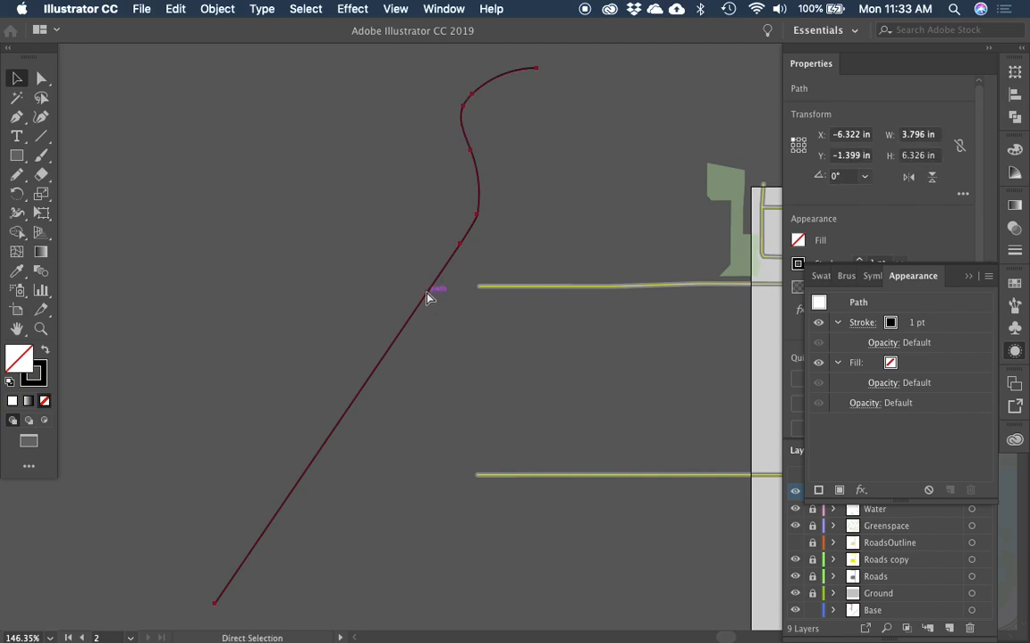
# Step: Duplicate the curved path about 0.67 in to the right and set the copy's stroke weight to 3 pt
pyautogui.click(554, 201)
pyautogui.moveTo(471, 218); pyautogui.dragTo(529, 216)
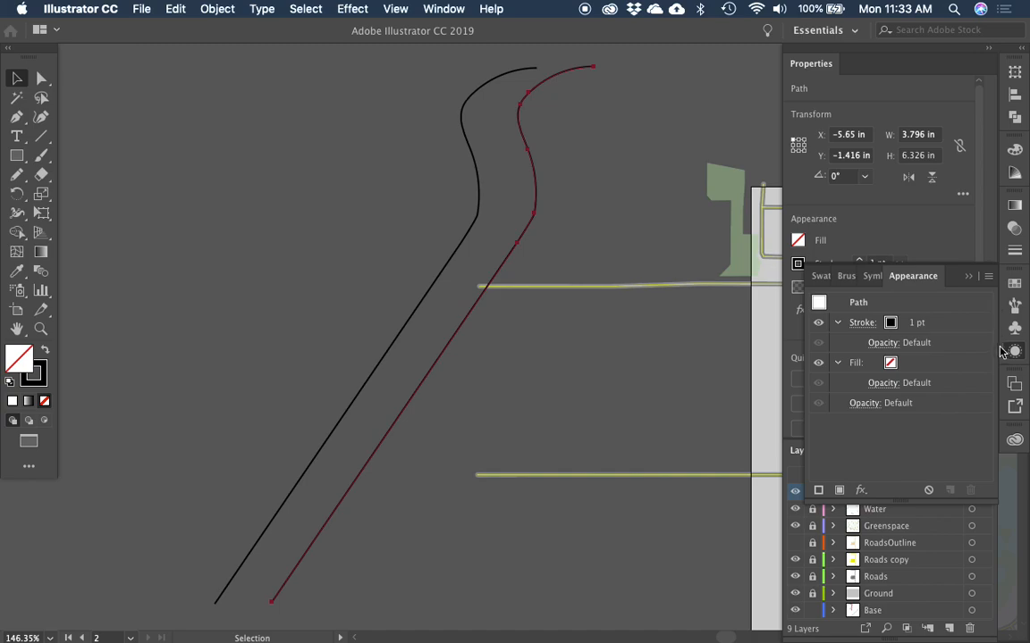
pyautogui.click(826, 264)
pyautogui.click(715, 283)
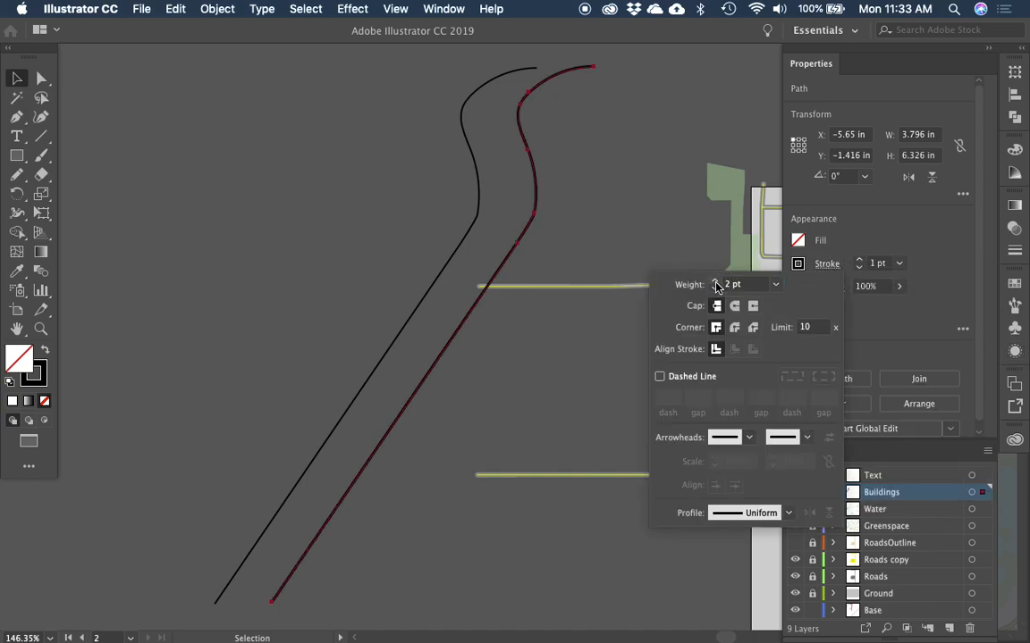
pyautogui.click(715, 282)
# Step: Make the copy's stroke a dashed line with a 1 pt dash and a 10 pt gap
pyautogui.click(702, 376)
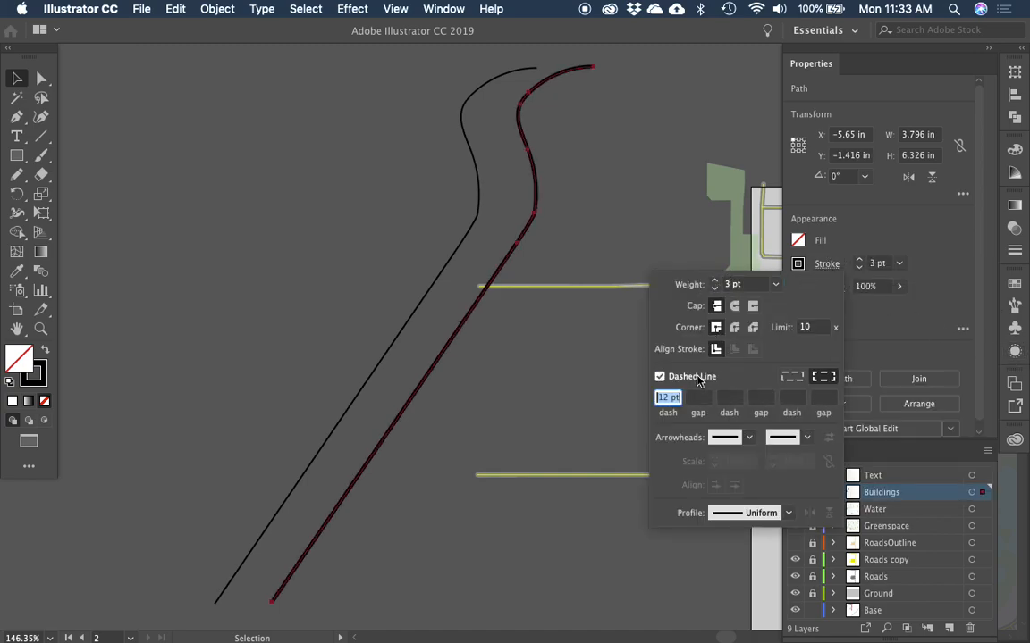
pyautogui.write('1')
pyautogui.press('Tab')
pyautogui.write('10')
pyautogui.press('Tab')
# Step: Move the dashed copy exactly over the original solid path and deselect it
pyautogui.moveTo(533, 219); pyautogui.dragTo(480, 216)
pyautogui.click(550, 299)
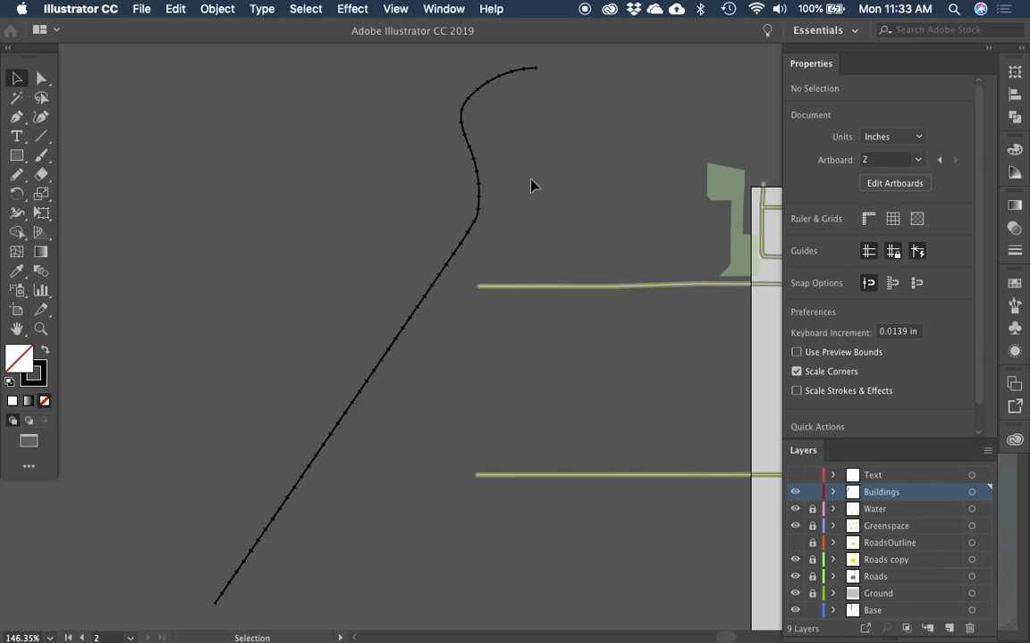
pyautogui.moveTo(531, 165); pyautogui.dragTo(556, 192)
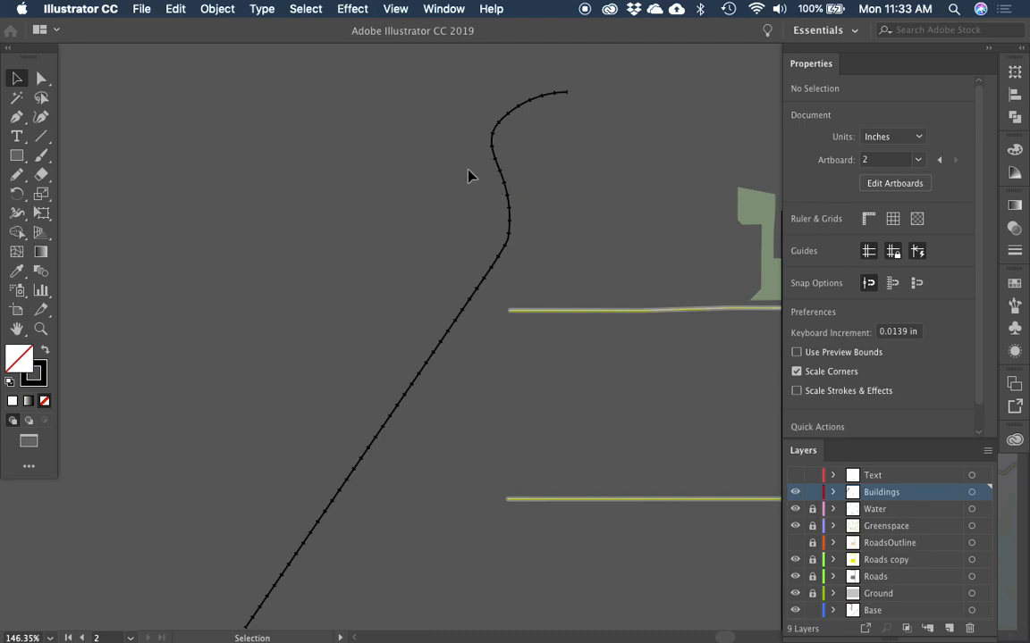
# Step: Duplicate the dashed path about 1.5 in to the left and bend the original line's upper curve to the right
pyautogui.moveTo(514, 214); pyautogui.dragTo(385, 221)
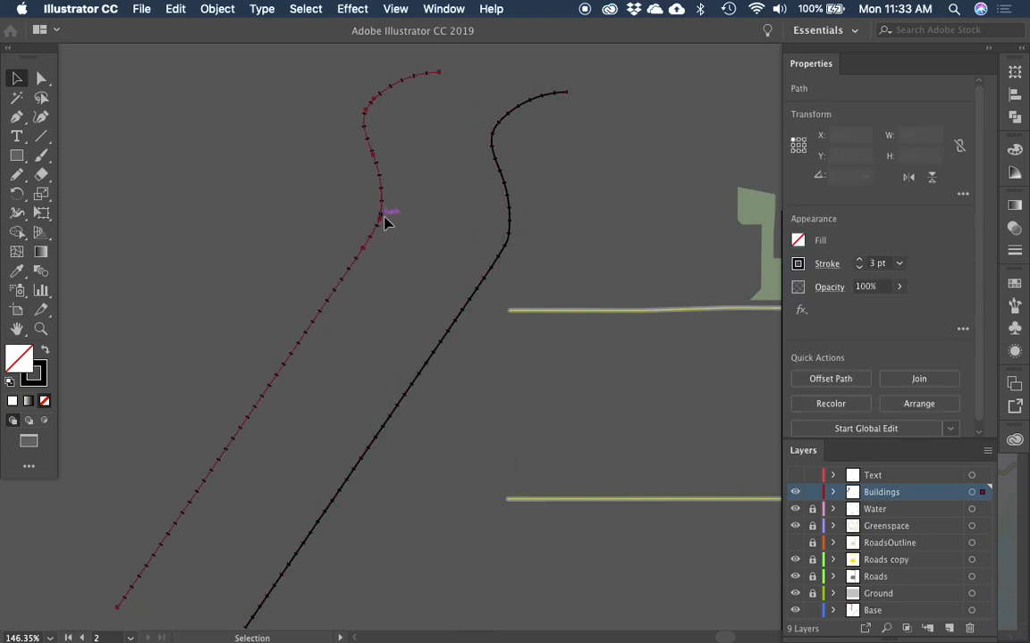
pyautogui.click(510, 223)
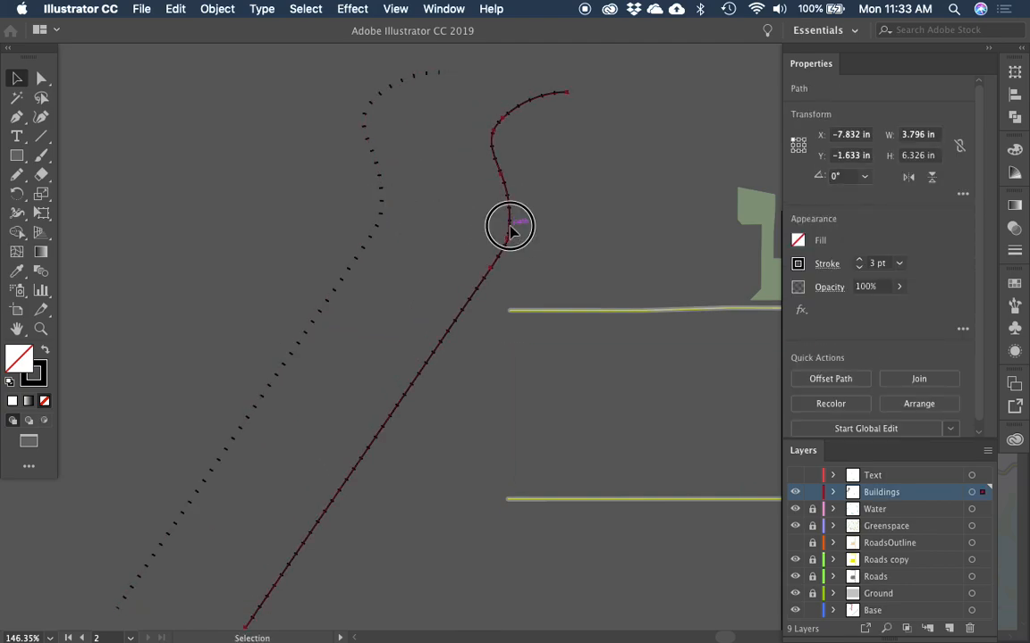
pyautogui.press('a')
pyautogui.click(523, 223)
pyautogui.moveTo(503, 173); pyautogui.dragTo(525, 183)
pyautogui.click(507, 189)
pyautogui.press('v')
pyautogui.click(586, 222)
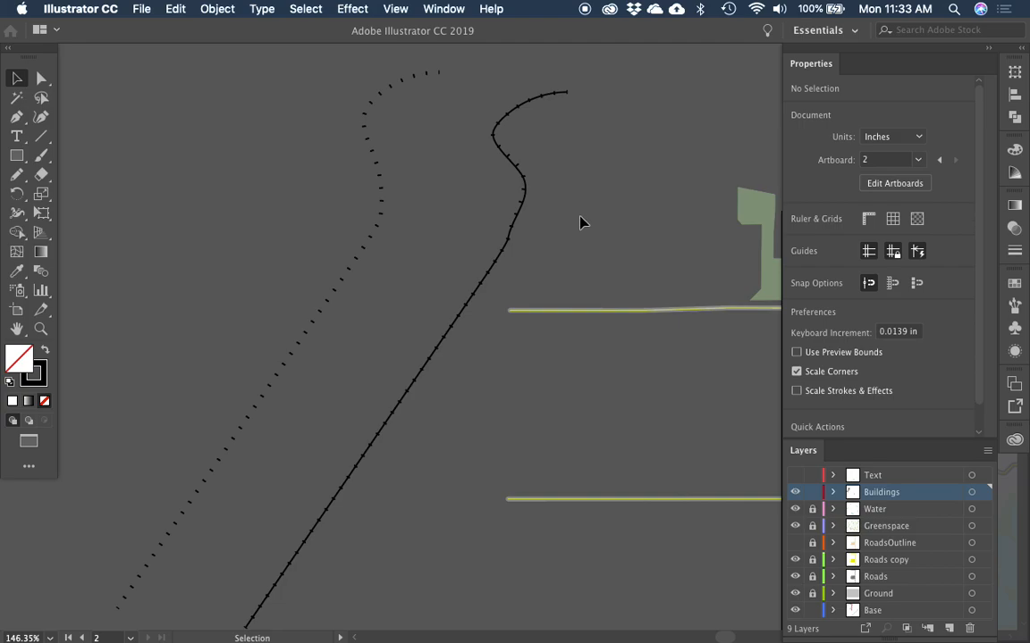
# Step: Duplicate the 3 pt dashed stroke within the appearance of the separate dashed path
pyautogui.press('z')
pyautogui.moveTo(519, 225); pyautogui.dragTo(635, 234)
pyautogui.press('super+minus')
pyautogui.press('super+minus')
pyautogui.press('super+minus')
pyautogui.press('super+minus')
pyautogui.press('v')
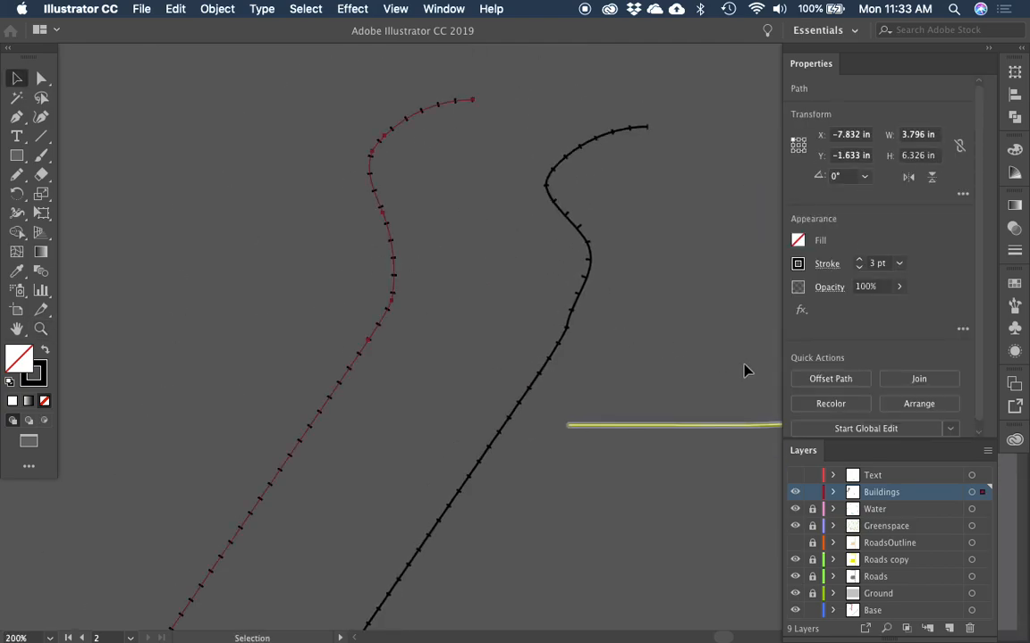
pyautogui.click(1012, 352)
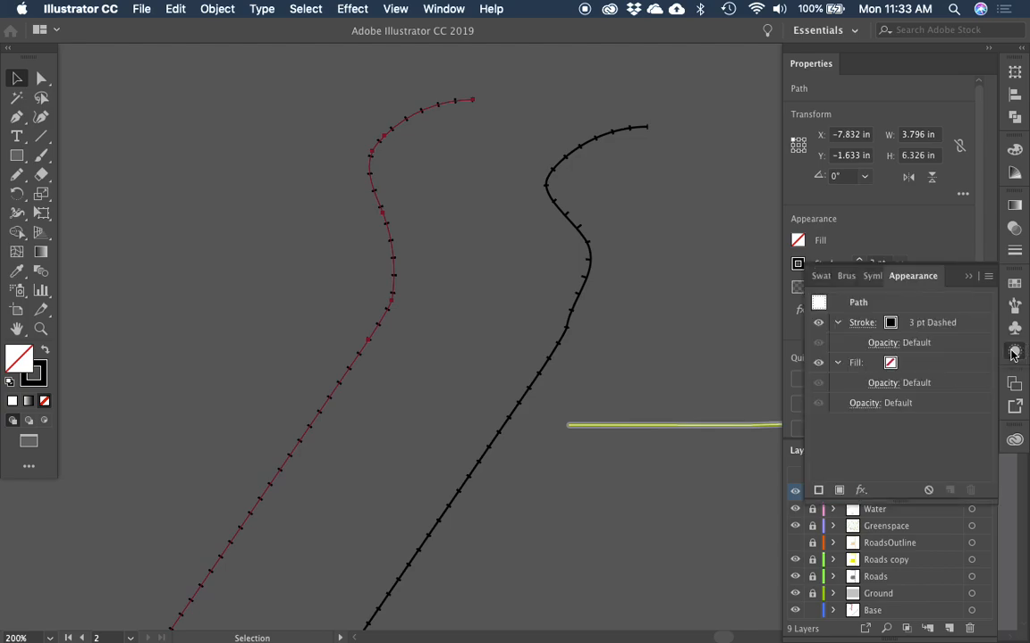
pyautogui.click(924, 325)
pyautogui.click(950, 491)
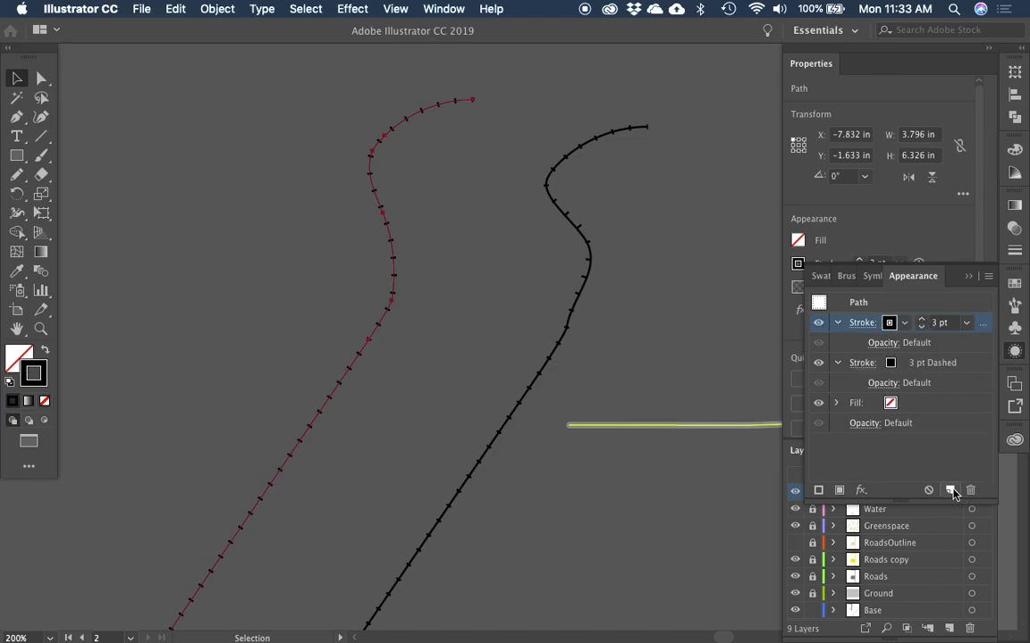
# Step: Set the left path's lower stroke to 1 pt and turn off its dashes so it is a solid line
pyautogui.click(904, 368)
pyautogui.click(923, 367)
pyautogui.click(858, 362)
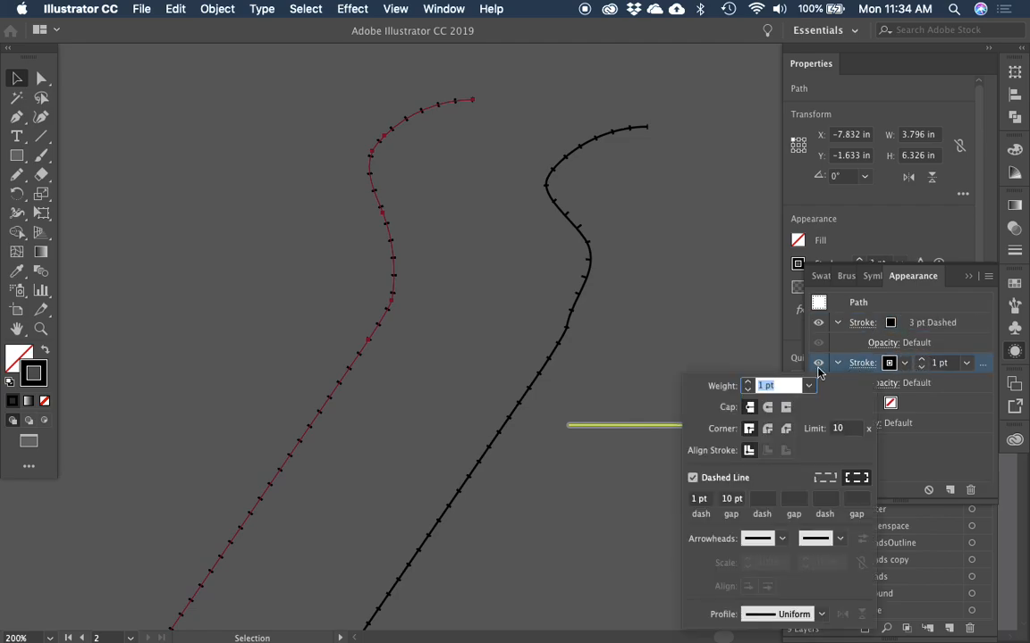
pyautogui.click(693, 479)
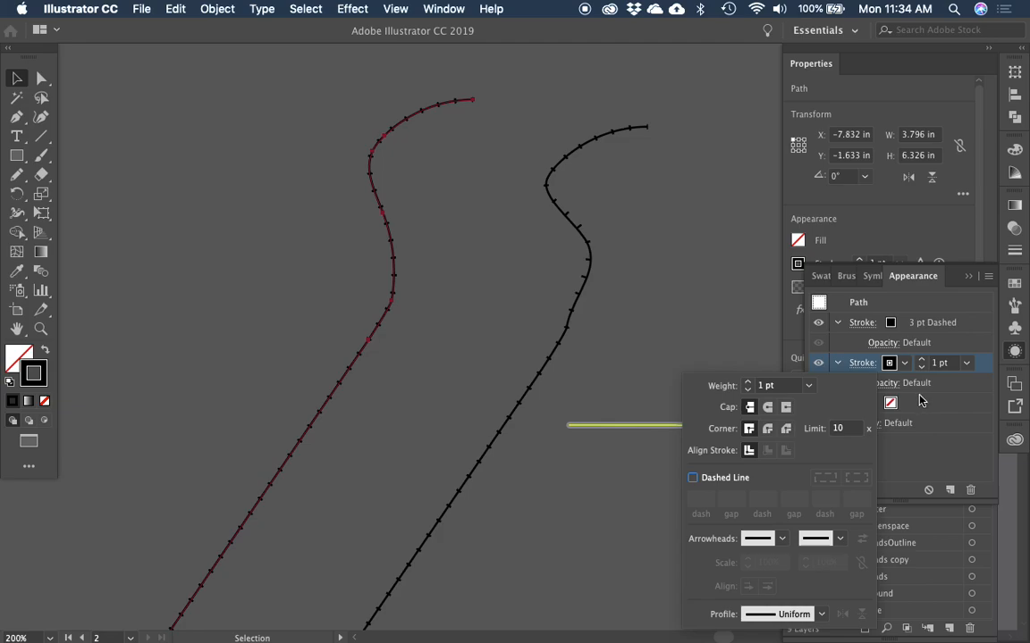
pyautogui.click(961, 361)
pyautogui.click(1023, 360)
# Step: Bend the left path's middle curve to the right and move the anchor below it about 1 in left and 0.69 in up
pyautogui.click(413, 238)
pyautogui.press('a')
pyautogui.moveTo(384, 214); pyautogui.dragTo(464, 268)
pyautogui.click(361, 262)
pyautogui.click(395, 294)
pyautogui.click(370, 340)
pyautogui.moveTo(369, 342); pyautogui.dragTo(253, 269)
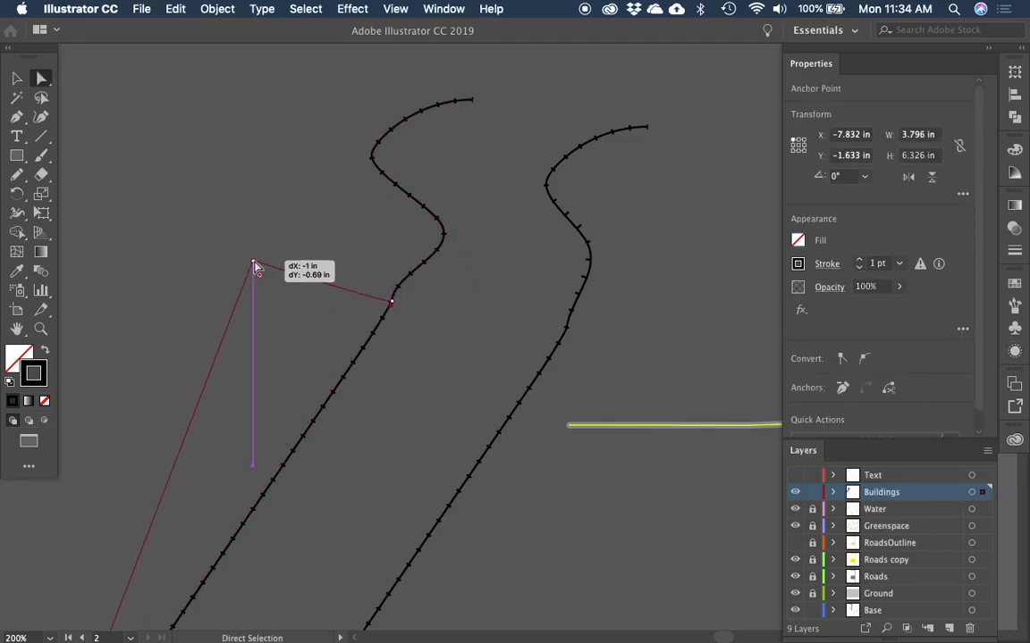
pyautogui.click(350, 342)
pyautogui.moveTo(350, 342); pyautogui.dragTo(386, 294)
# Step: Undo the anchor deletion on the left path and convert the anchors of its middle bend to corner points with the Anchor Point tool
pyautogui.press('p')
pyautogui.click(385, 295)
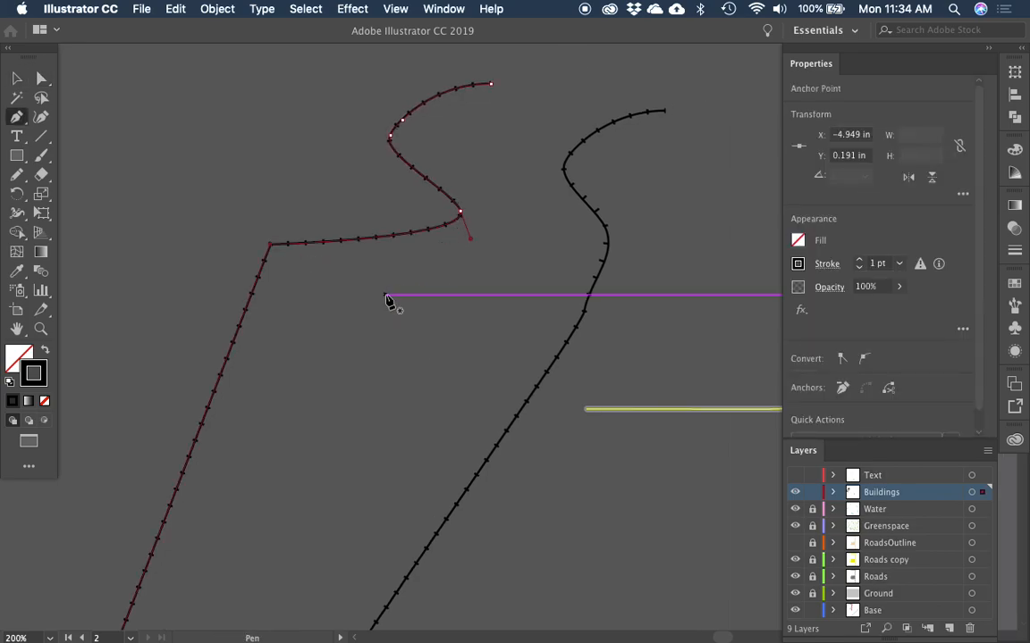
pyautogui.press('super+z')
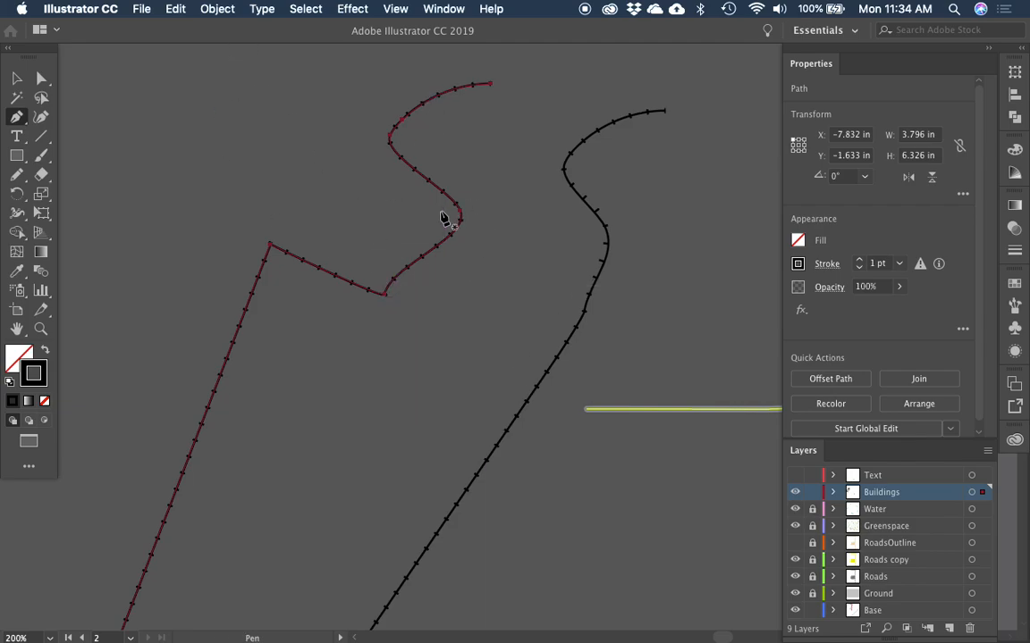
pyautogui.keyDown('super'); pyautogui.click(387, 296); pyautogui.keyUp('super')
pyautogui.keyDown('super'); pyautogui.click(386, 294); pyautogui.keyUp('super')
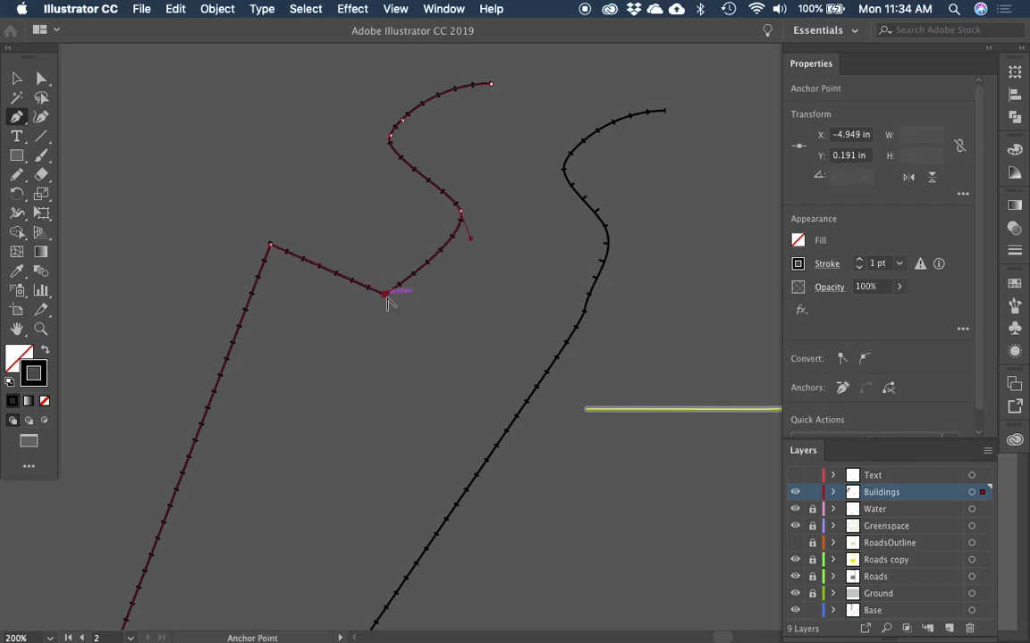
pyautogui.keyDown('super'); pyautogui.click(460, 212); pyautogui.keyUp('super')
pyautogui.press('v')
# Step: Round the left path's three middle corners with live corners, giving the lower bend a radius of about 0.56 in, and deselect it
pyautogui.press('a')
pyautogui.click(472, 229)
pyautogui.click(461, 211)
pyautogui.moveTo(446, 215); pyautogui.dragTo(409, 223)
pyautogui.click(386, 295)
pyautogui.moveTo(387, 295); pyautogui.dragTo(372, 221)
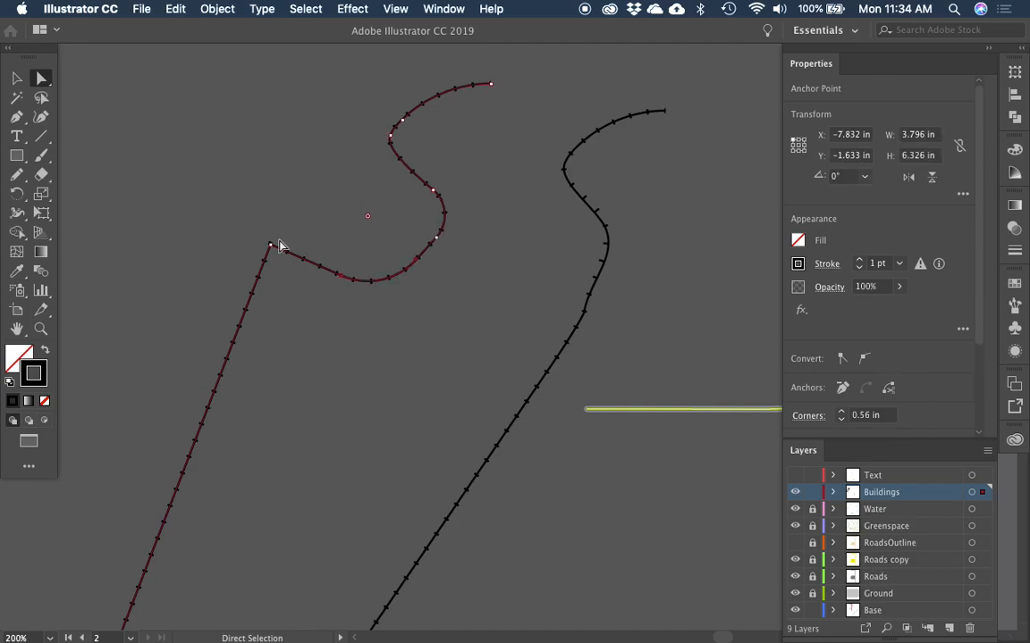
pyautogui.moveTo(281, 260); pyautogui.dragTo(296, 323)
pyautogui.press('v')
pyautogui.click(448, 415)
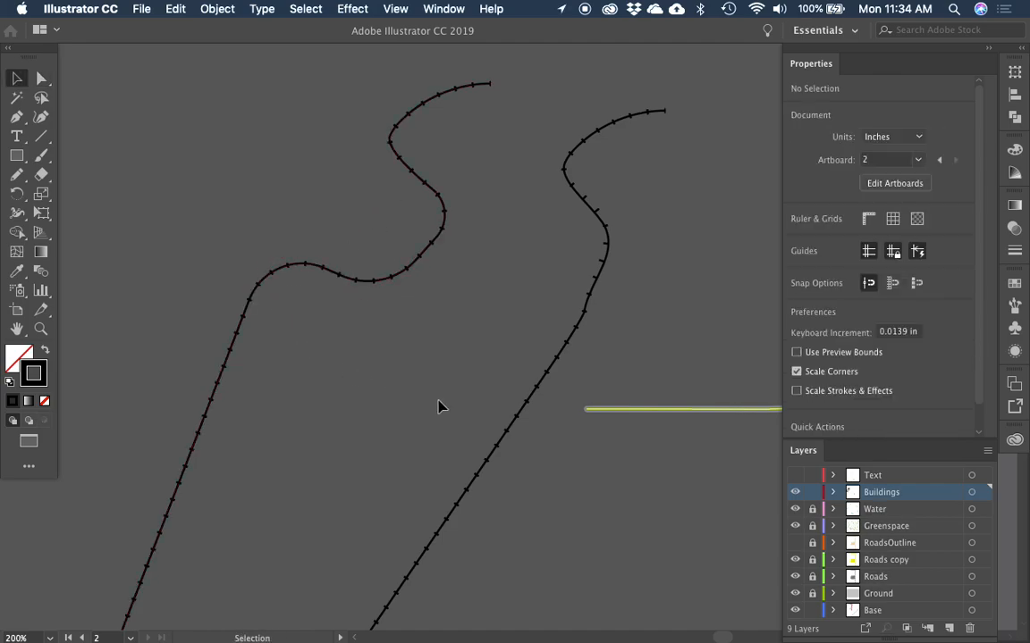
# Step: Delete the extra anchor at the left path's upper bend and convert the anchors there and just below to corner points
pyautogui.press('space')
pyautogui.moveTo(437, 230); pyautogui.dragTo(454, 244)
pyautogui.click(420, 196)
pyautogui.press('space')
pyautogui.moveTo(425, 202); pyautogui.dragTo(460, 222)
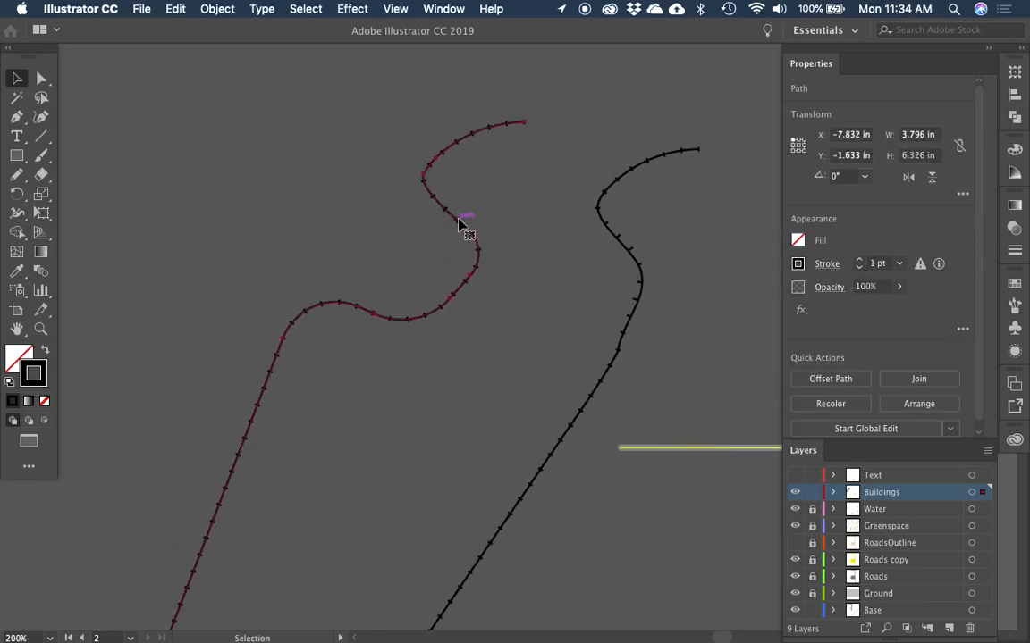
pyautogui.press('p')
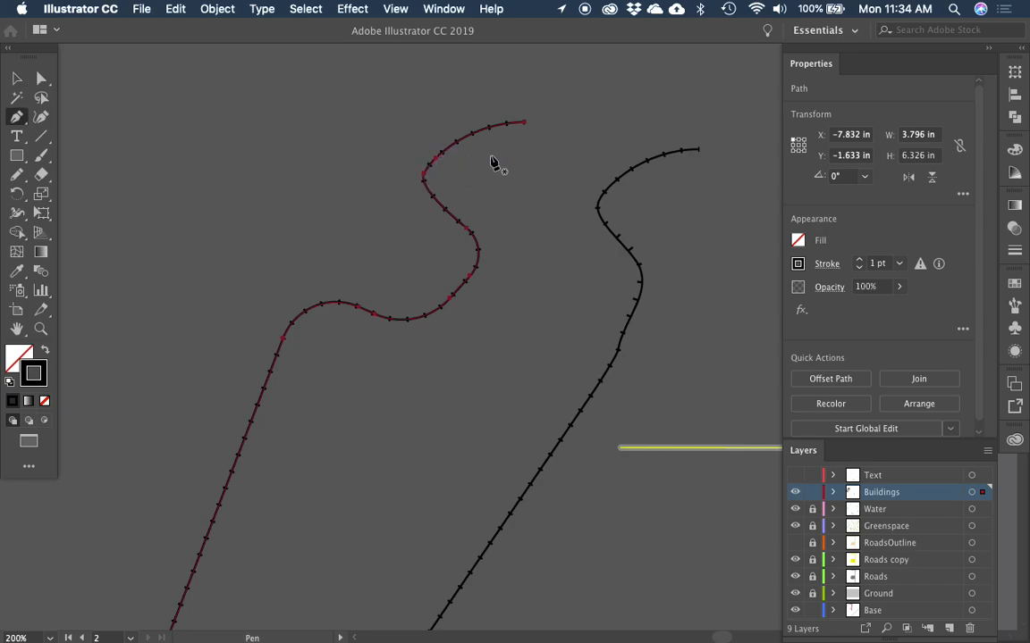
pyautogui.click(437, 166)
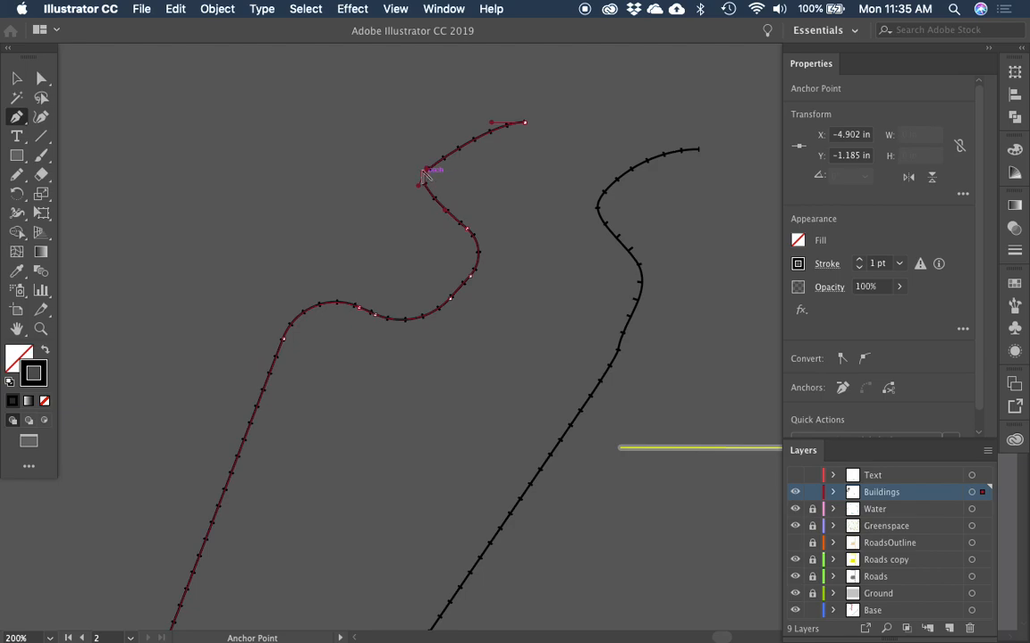
pyautogui.click(424, 174)
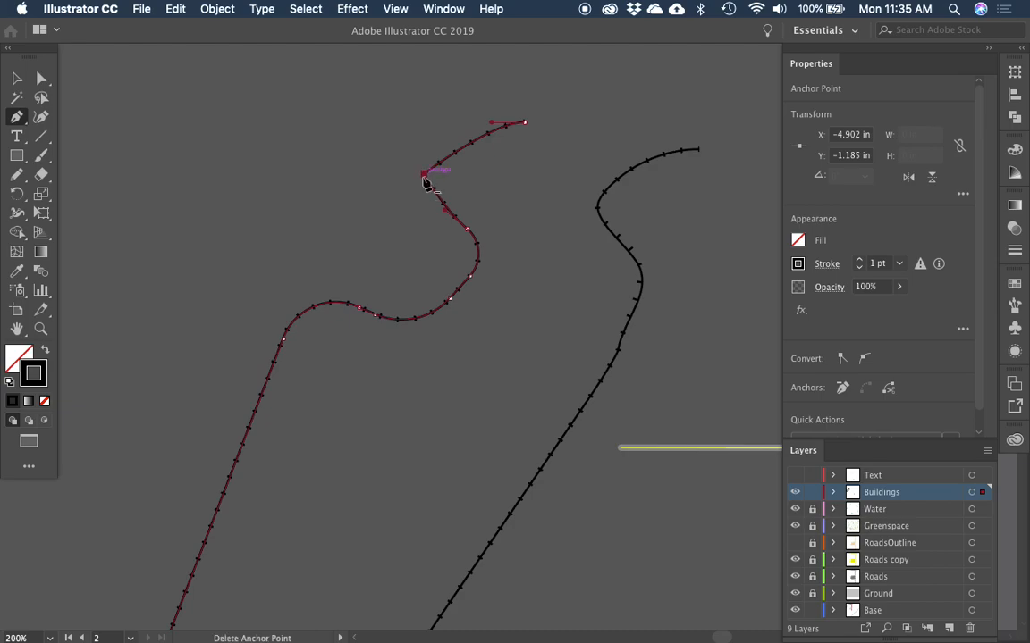
pyautogui.click(466, 231)
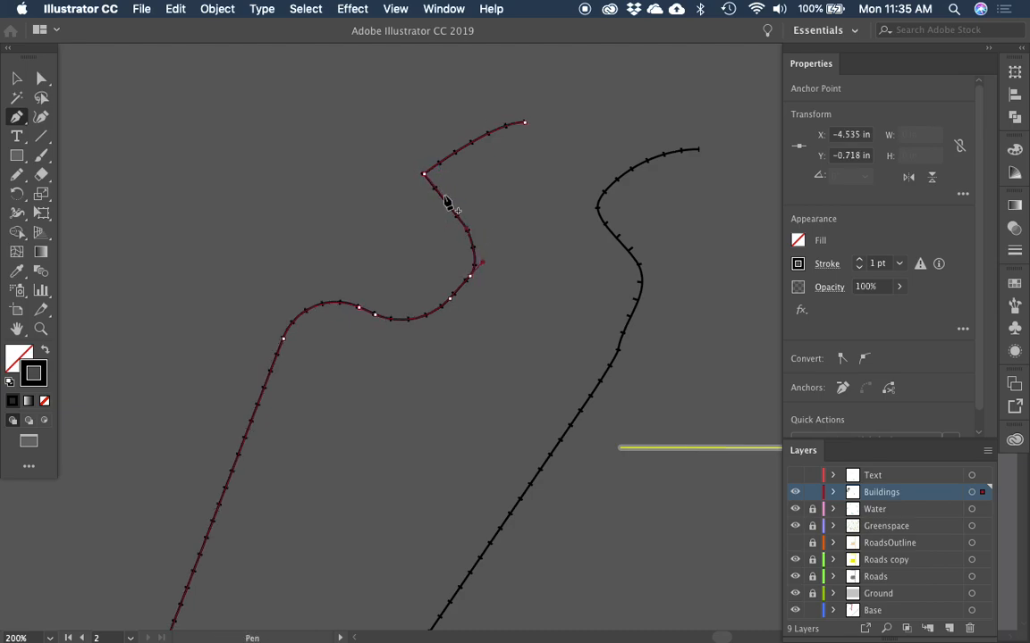
pyautogui.click(526, 123)
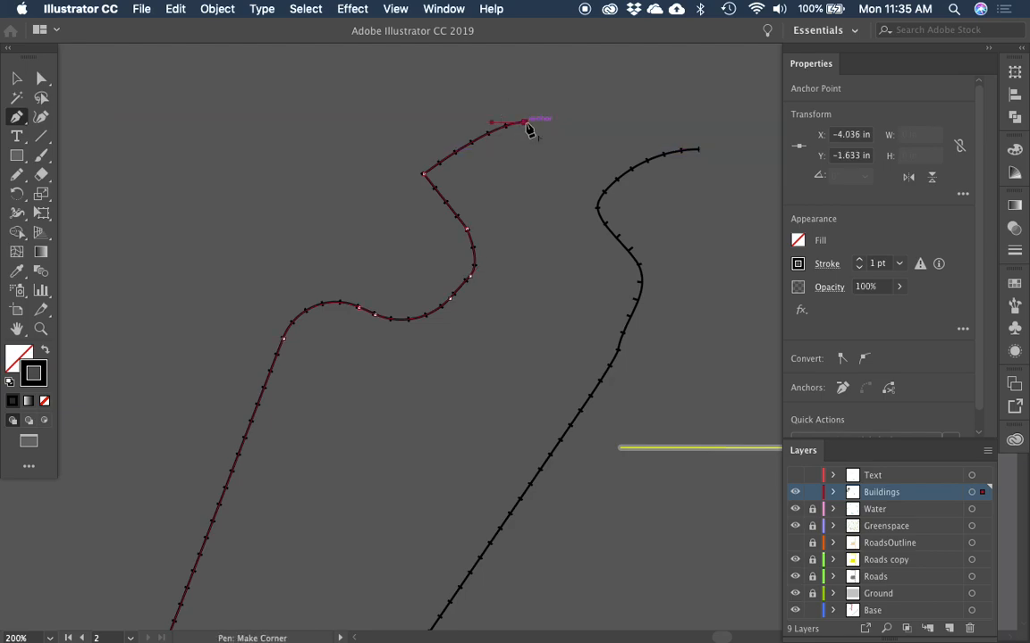
pyautogui.press('v')
pyautogui.click(510, 158)
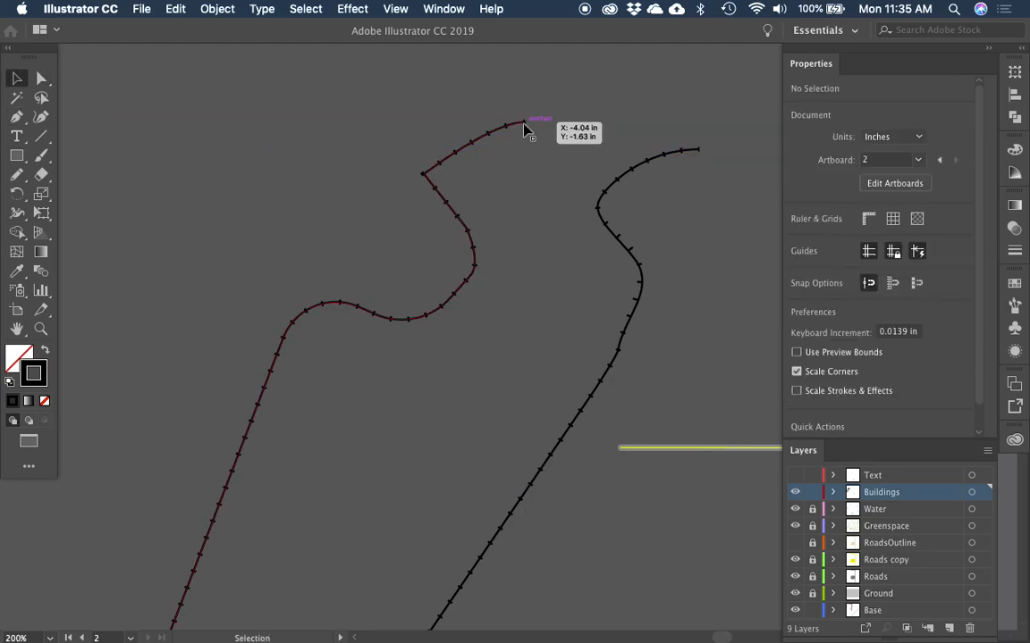
# Step: Cut off and remove the short piece at the left path's upper end
pyautogui.click(525, 125)
pyautogui.press('a')
pyautogui.click(526, 126)
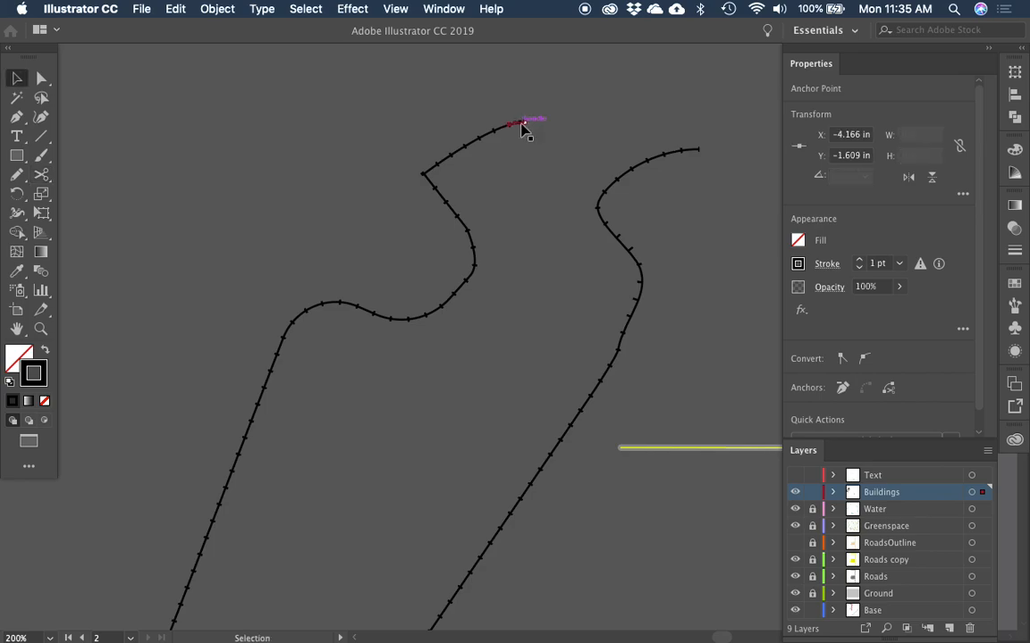
pyautogui.press('v')
pyautogui.click(467, 134)
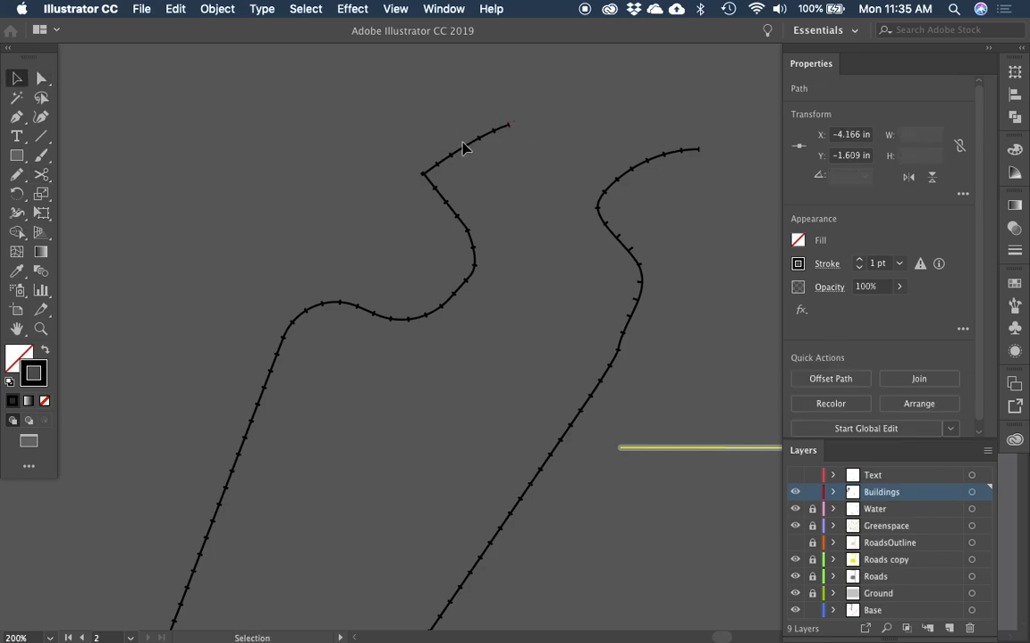
# Step: Slightly round the sharp corner at the left path's upper bend with its live corner
pyautogui.click(452, 161)
pyautogui.press('a')
pyautogui.click(426, 179)
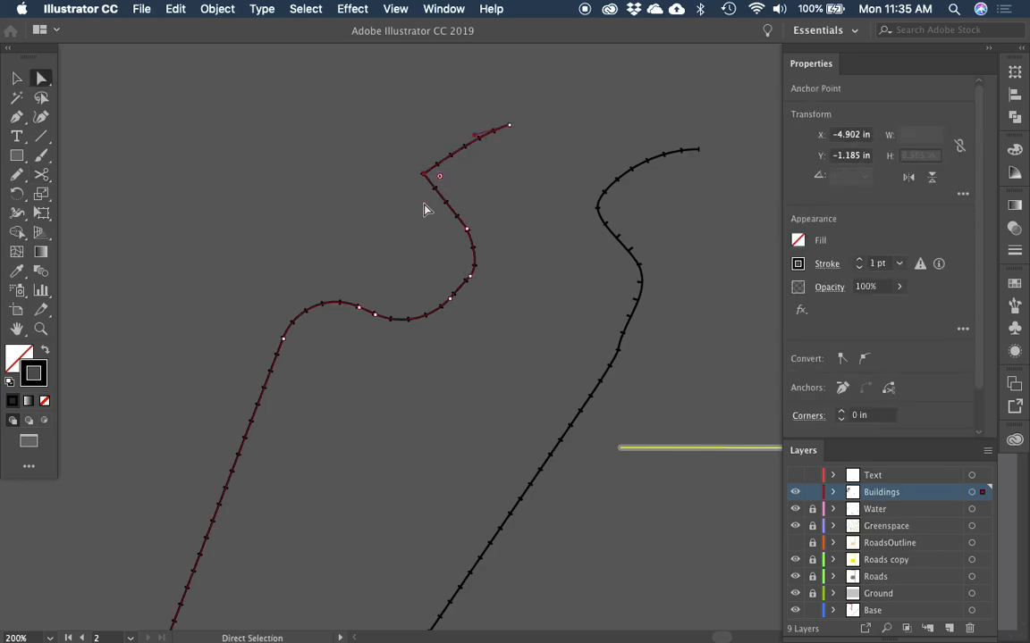
pyautogui.click(358, 172)
pyautogui.press('v')
pyautogui.click(438, 192)
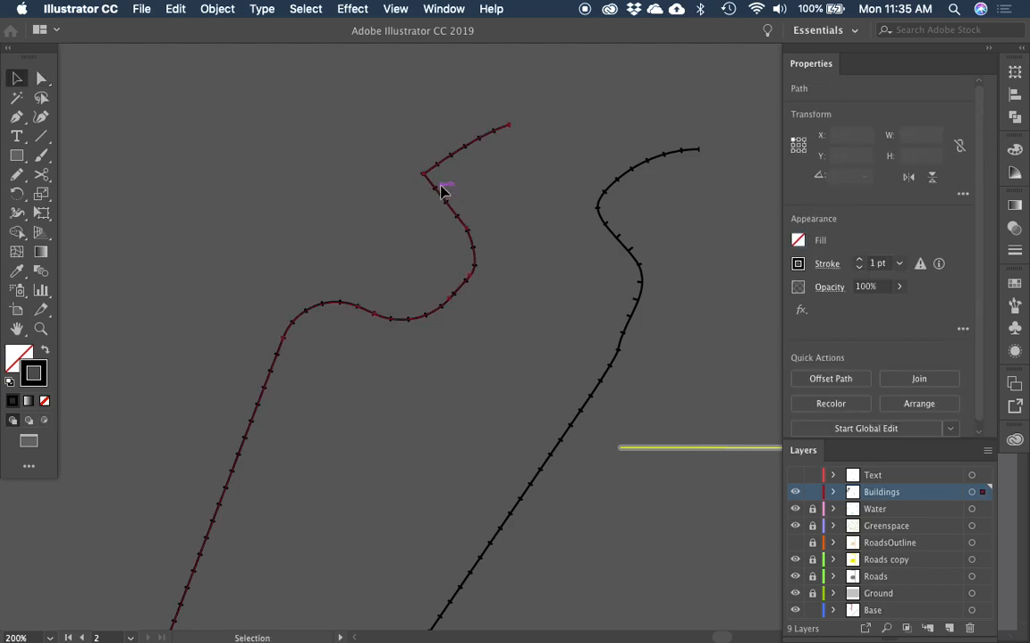
pyautogui.press('a')
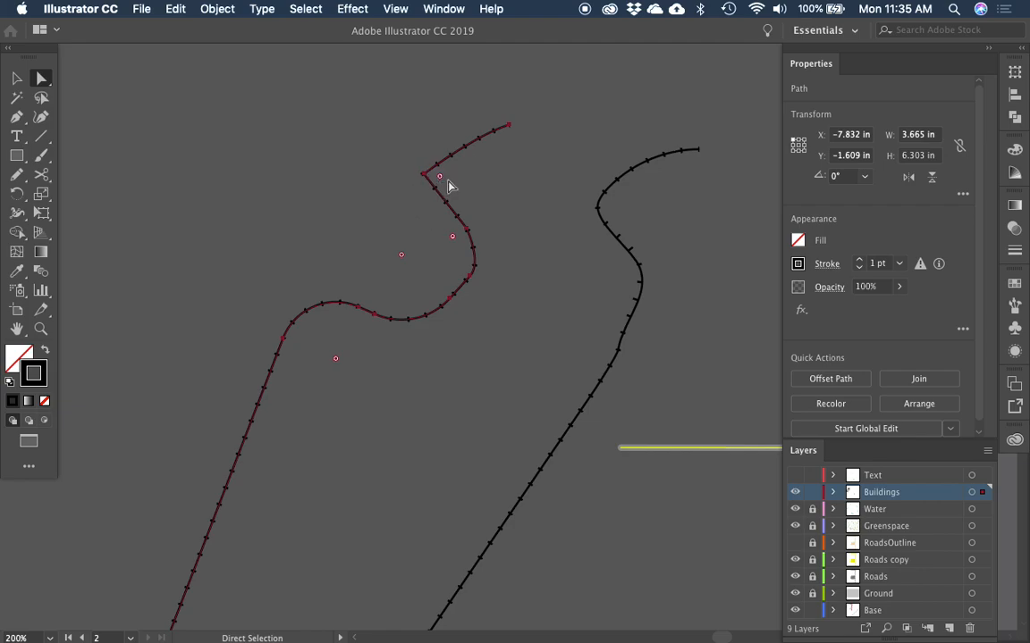
pyautogui.moveTo(441, 179); pyautogui.dragTo(404, 175)
# Step: Draw three overlapping rectangles in the empty area beside the left path's upper end
pyautogui.press('m')
pyautogui.moveTo(170, 111); pyautogui.dragTo(281, 264)
pyautogui.moveTo(225, 86); pyautogui.dragTo(280, 175)
pyautogui.moveTo(238, 222); pyautogui.dragTo(364, 131)
# Step: Select the three rectangles, unite them into a single outline with Pathfinder, and deselect it
pyautogui.press('v')
pyautogui.press('super+a')
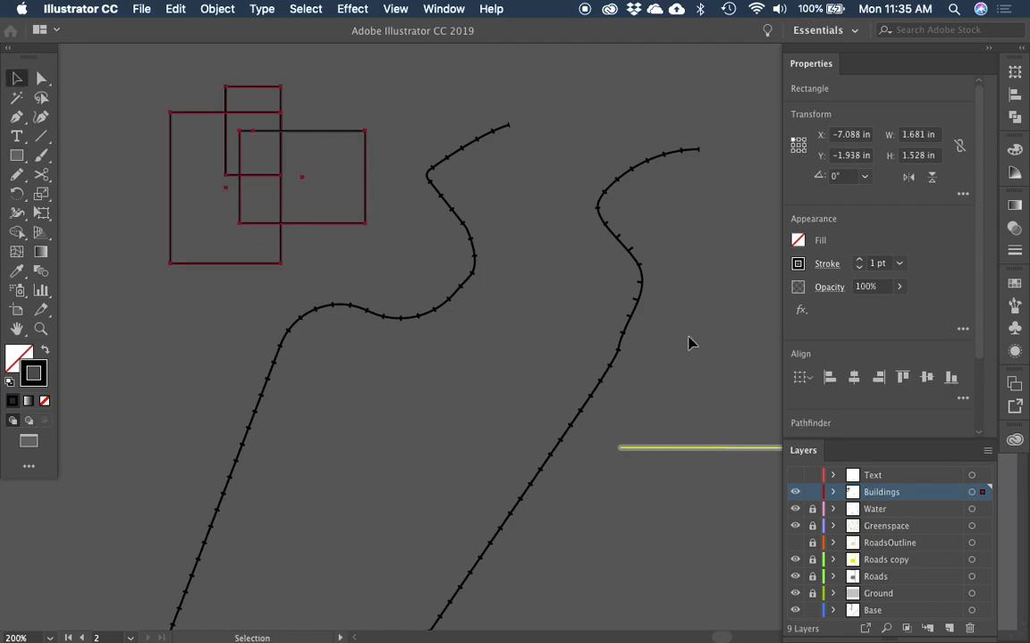
pyautogui.scroll(-5, 805, 355)
pyautogui.click(797, 357)
pyautogui.click(334, 92)
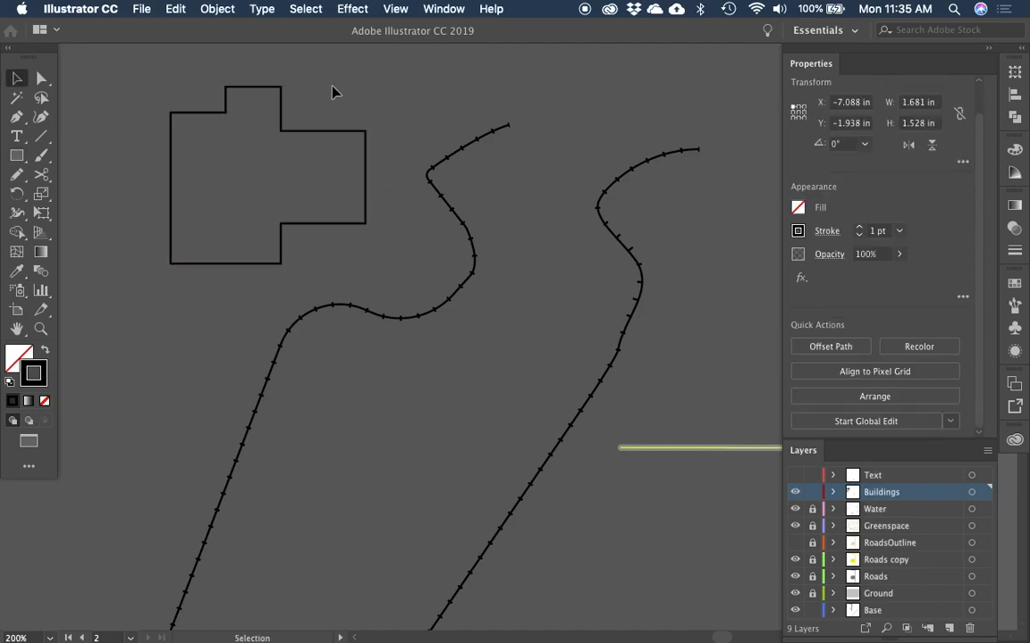
# Step: Try rounding all corners of the united shape at once, and undo it
pyautogui.click(300, 133)
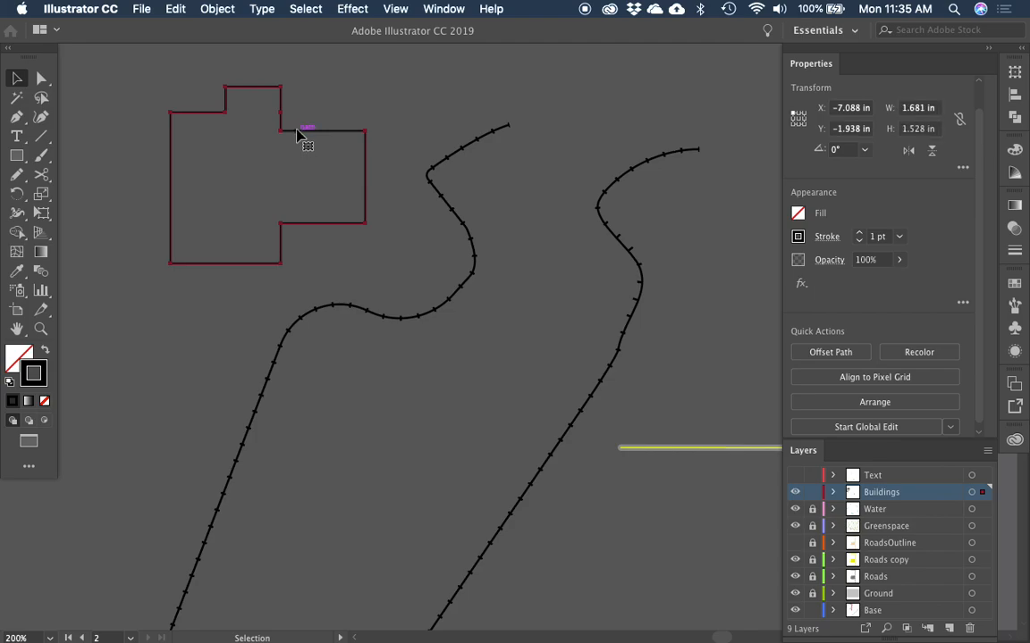
pyautogui.press('a')
pyautogui.moveTo(294, 117); pyautogui.dragTo(435, 82)
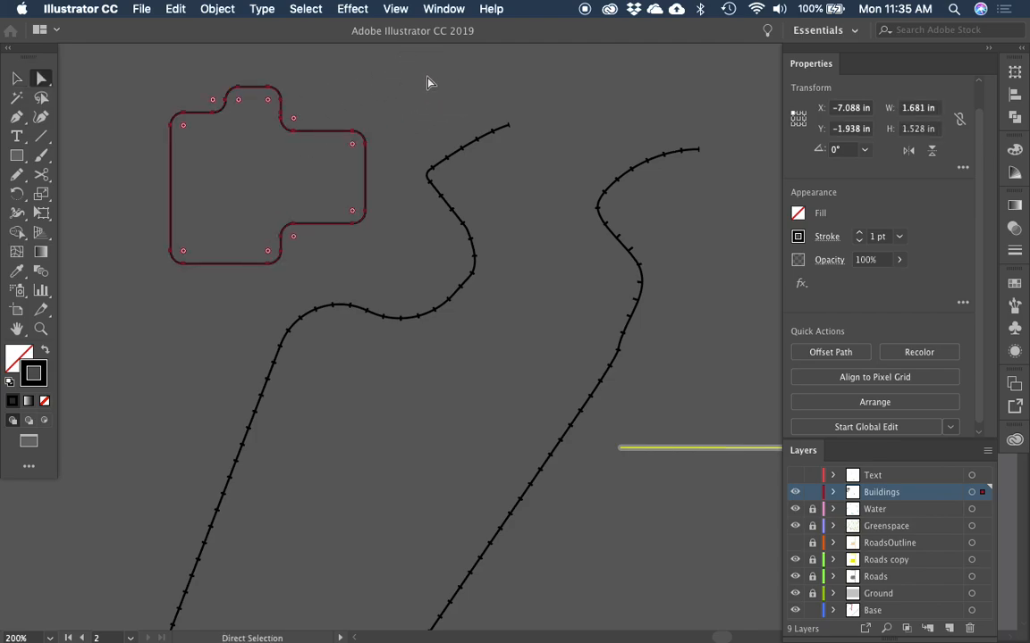
pyautogui.click(417, 82)
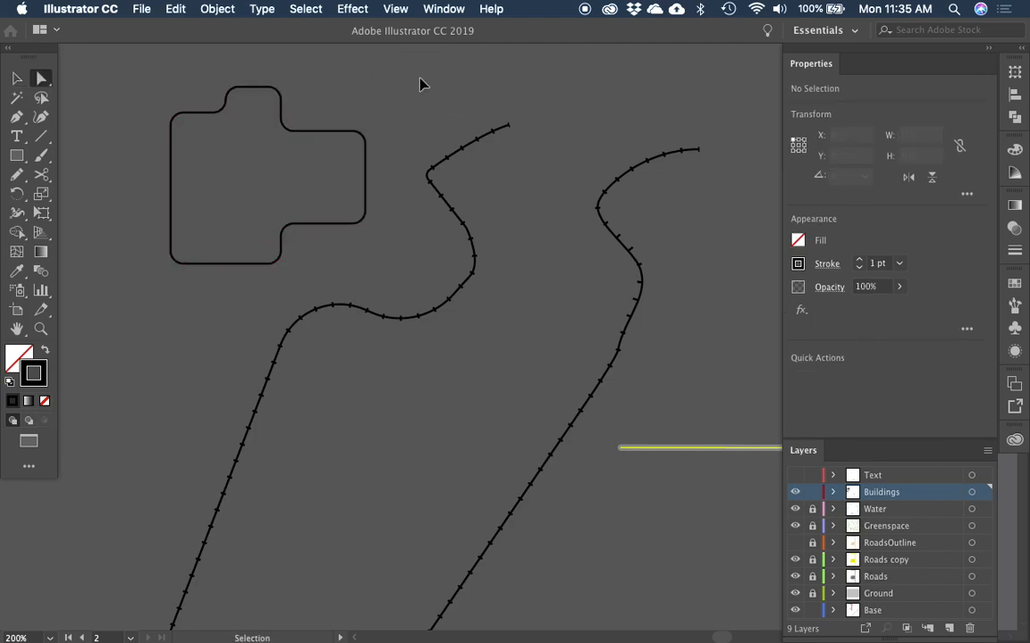
pyautogui.hotkey('ctrl', 'z')
pyautogui.hotkey('ctrl', 'z')
# Step: Round four right-hand corners of the united shape individually, about 0.43 in at the upper one and 0.1 in at the bottom one
pyautogui.press('v')
pyautogui.click(345, 92)
pyautogui.press('a')
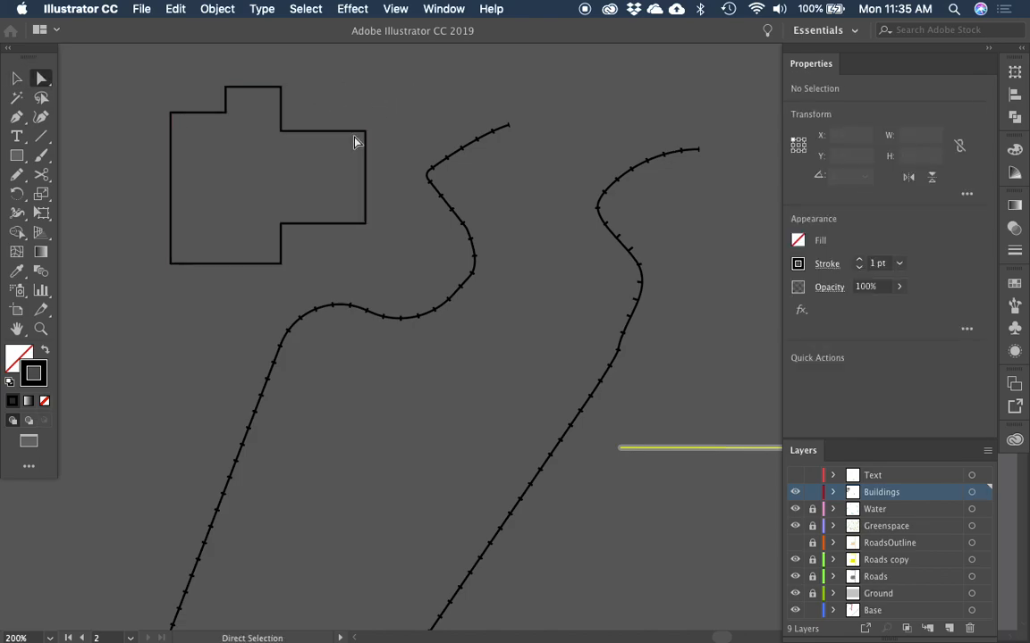
pyautogui.click(364, 131)
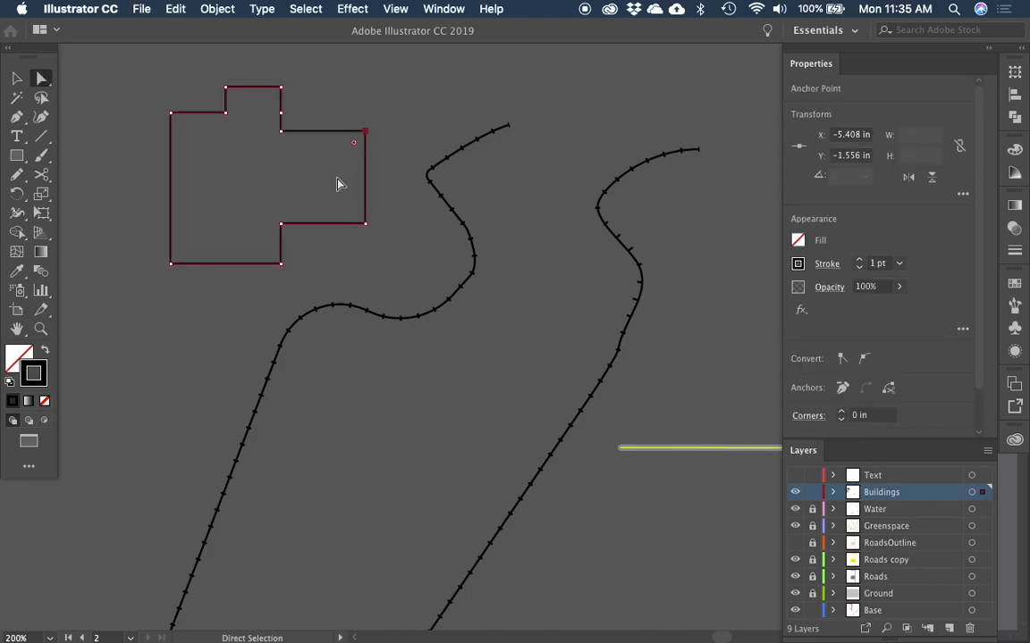
pyautogui.moveTo(355, 148); pyautogui.dragTo(315, 184)
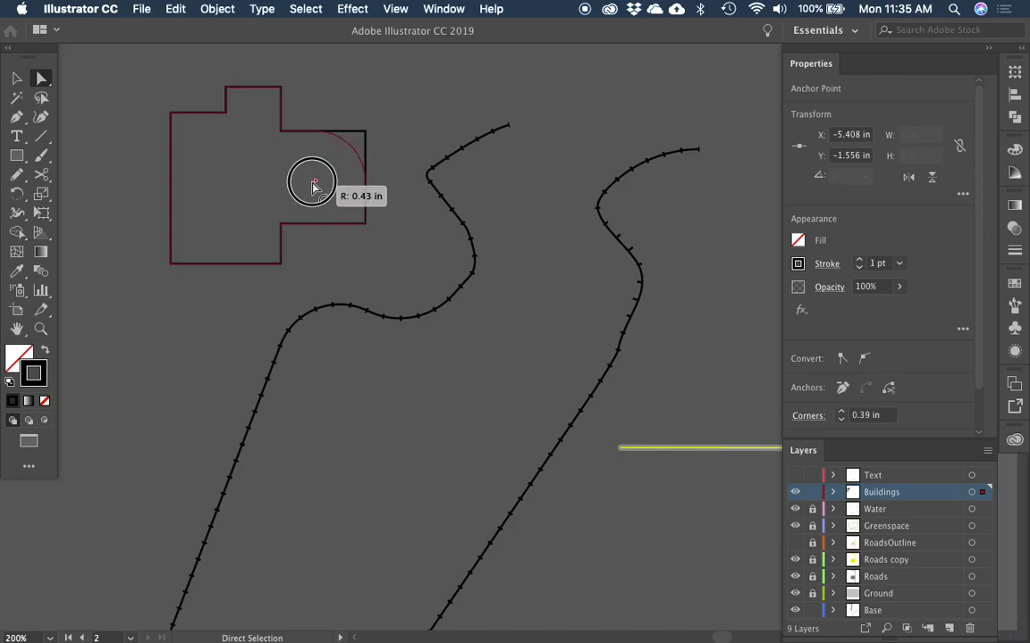
pyautogui.click(365, 224)
pyautogui.moveTo(356, 219); pyautogui.dragTo(167, 128)
pyautogui.click(281, 224)
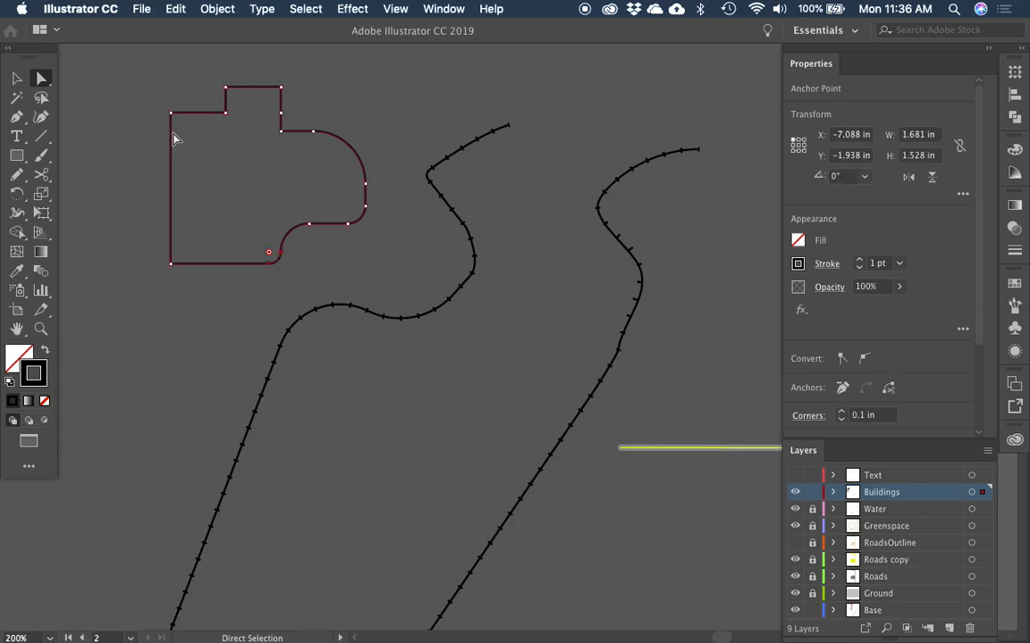
pyautogui.press('v')
pyautogui.click(308, 266)
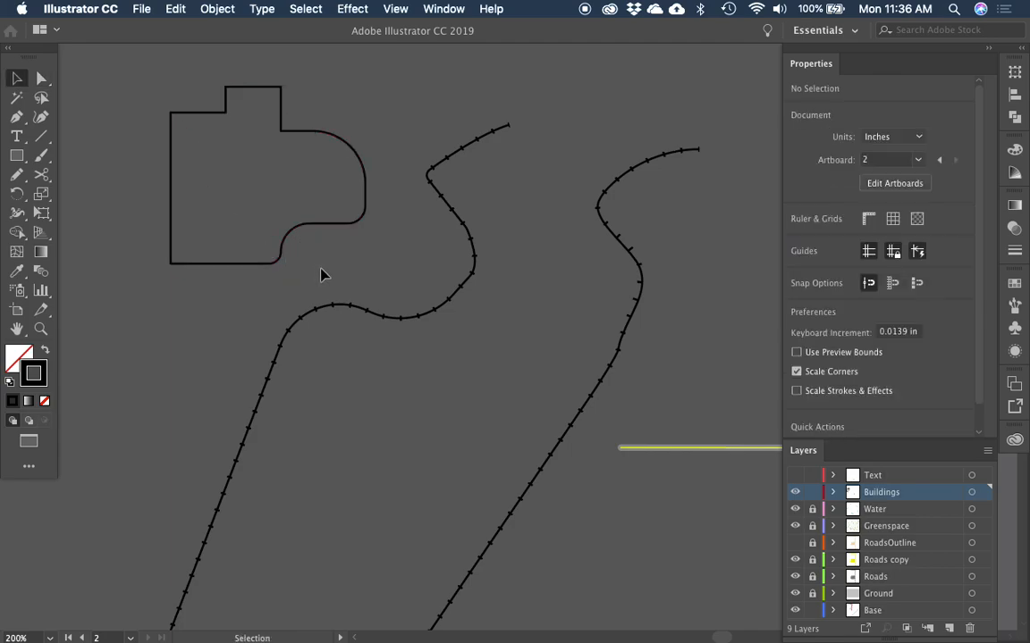
# Step: Increase the corner radius at the left path's upper bend into a wide smooth curve and deselect the path
pyautogui.scroll(-3, 340, 255)
pyautogui.hscroll(2, 339, 255)
pyautogui.click(317, 221)
pyautogui.scroll(2, 385, 152)
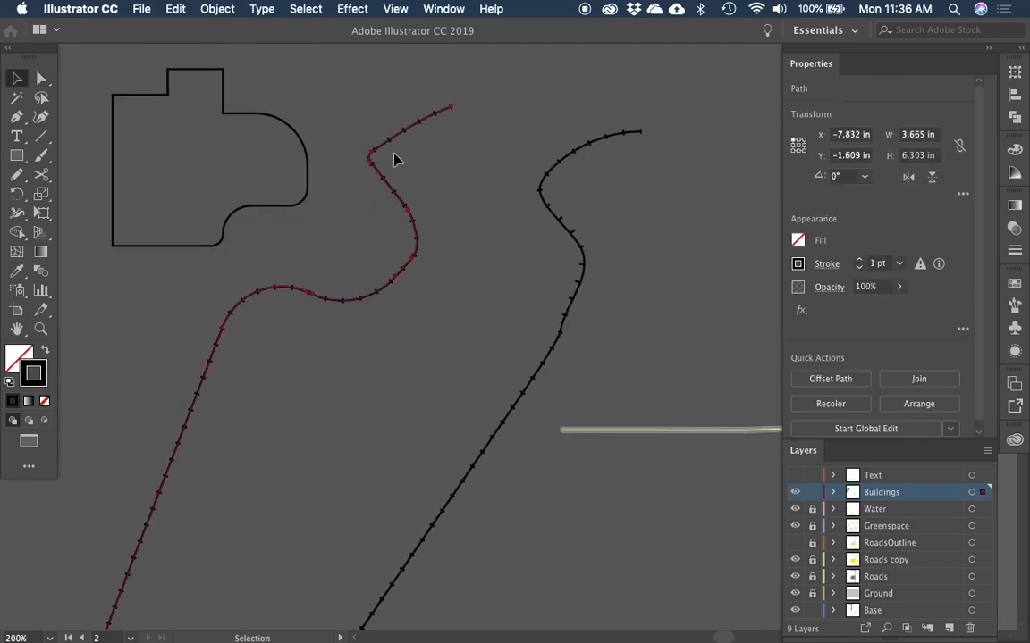
pyautogui.press('a')
pyautogui.click(375, 155)
pyautogui.moveTo(381, 161); pyautogui.dragTo(427, 167)
pyautogui.press('v')
pyautogui.click(455, 239)
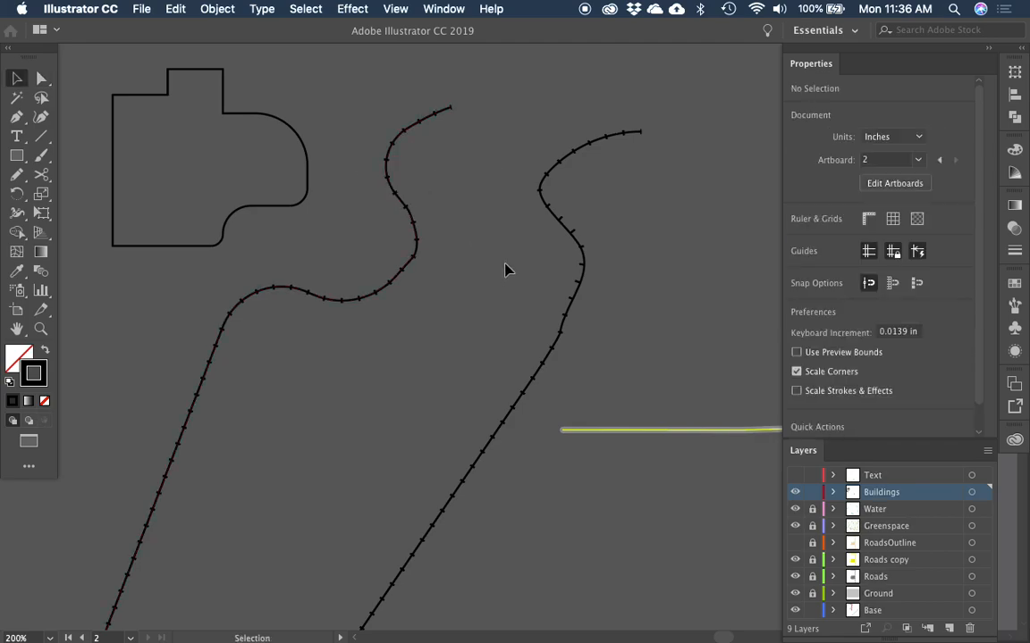
# Step: Draw a circle about 0.94 in in diameter below the united shape
pyautogui.moveTo(418, 305); pyautogui.dragTo(462, 296)
pyautogui.press('super+a')
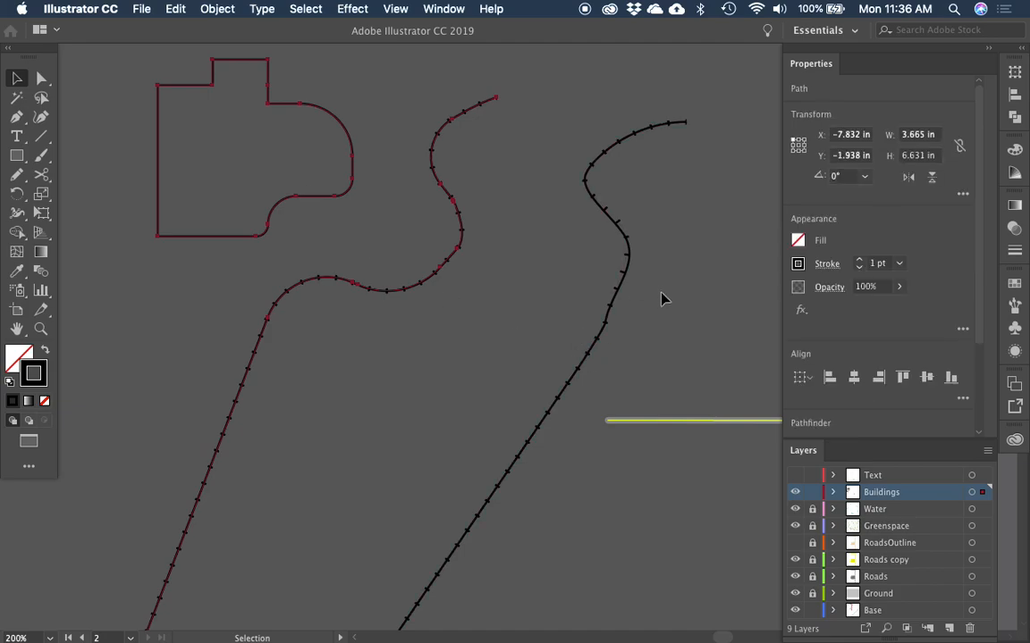
pyautogui.hscroll(-5, 357, 187)
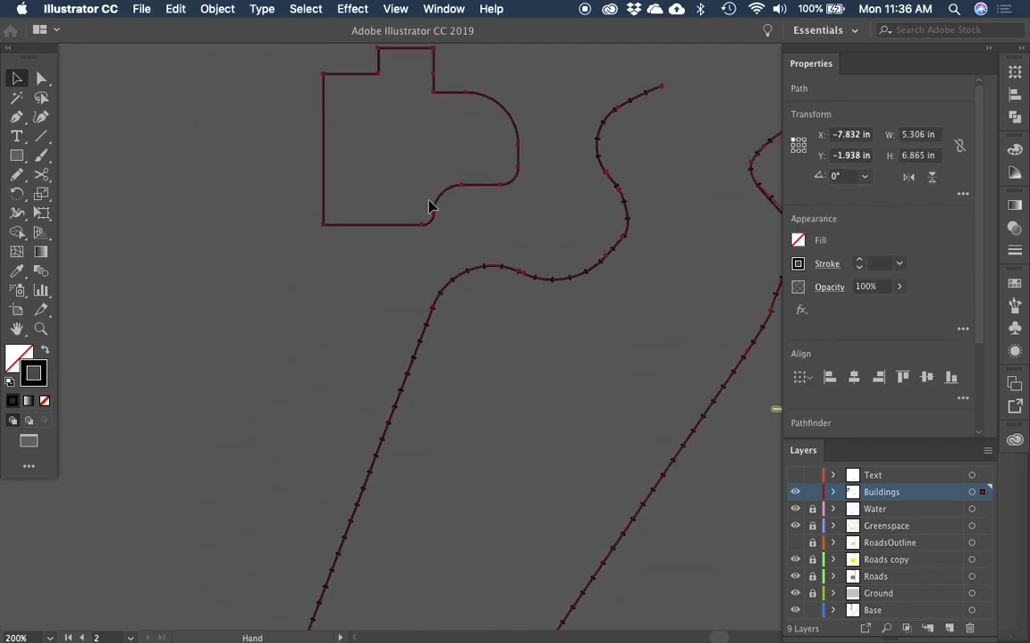
pyautogui.click(393, 266)
pyautogui.moveTo(395, 234); pyautogui.dragTo(414, 259)
pyautogui.press('l')
pyautogui.moveTo(265, 289)
pyautogui.mouseDown()
pyautogui.moveTo(437, 409)
pyautogui.moveTo(372, 379)
pyautogui.moveTo(374, 399)
pyautogui.mouseUp()
pyautogui.press('v')
# Step: Set the circle's stroke weight to 4 pt
pyautogui.click(358, 420)
pyautogui.click(354, 386)
pyautogui.click(857, 262)
pyautogui.click(857, 262)
pyautogui.click(858, 262)
pyautogui.press('super+minus')
pyautogui.press('super+minus')
pyautogui.press('super+minus')
pyautogui.press('super+minus')
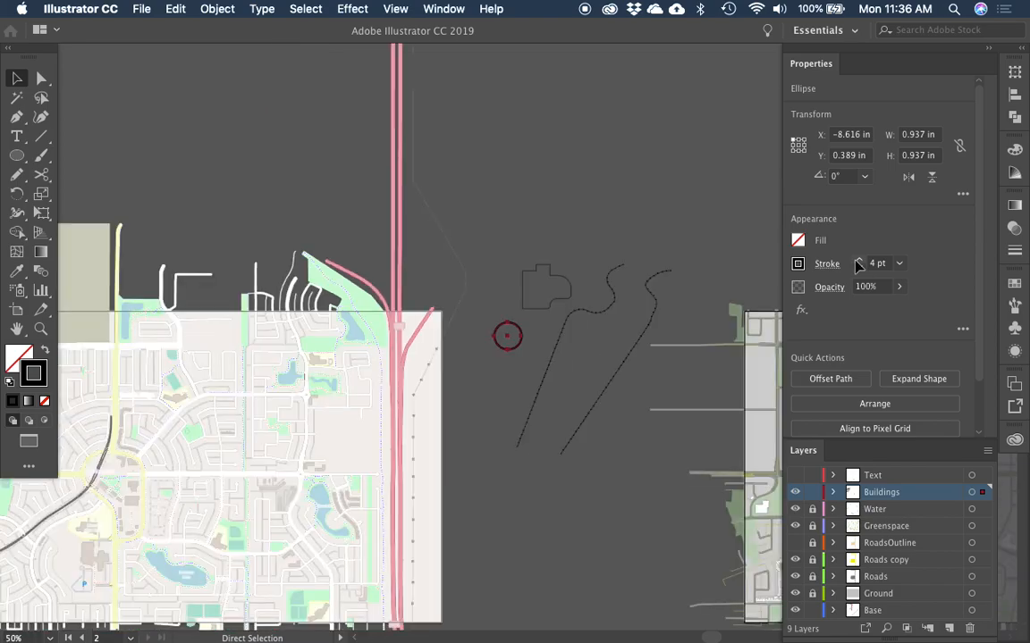
# Step: Move the circle onto the city map on artboard 2 and place it on a new layer named ProblemZone
pyautogui.moveTo(595, 409); pyautogui.dragTo(322, 363)
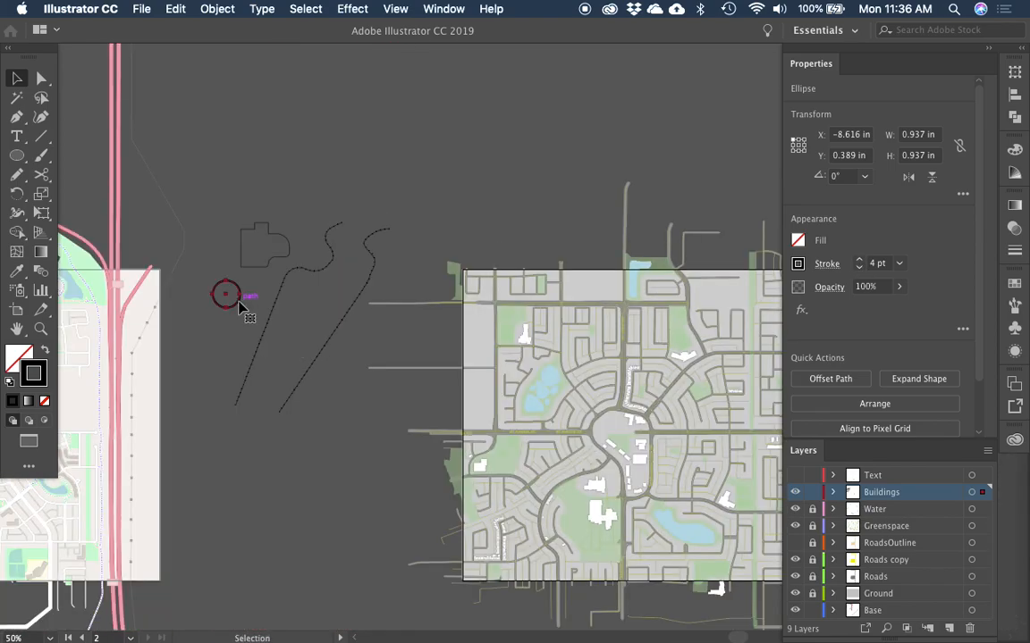
pyautogui.moveTo(239, 310); pyautogui.dragTo(646, 421)
pyautogui.click(949, 629)
pyautogui.doubleClick(880, 492)
pyautogui.write('ProbolemZone')
pyautogui.press('Return')
pyautogui.moveTo(974, 509); pyautogui.dragTo(973, 492)
# Step: Position the circle over the junction at the ring road's northeast corner and hide the Roads copy layer
pyautogui.moveTo(695, 445); pyautogui.dragTo(452, 373)
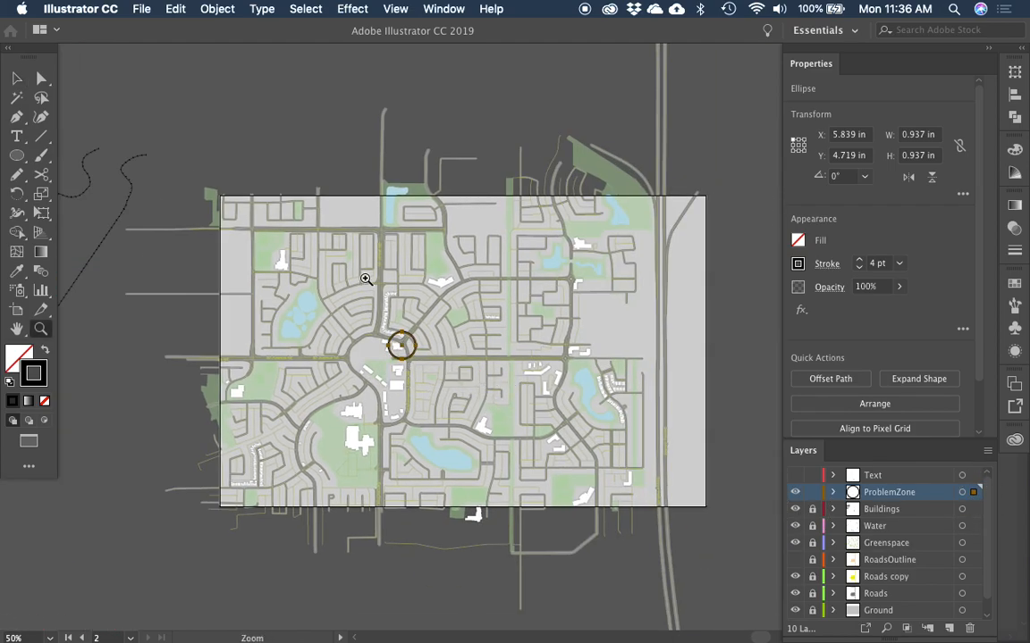
pyautogui.moveTo(377, 282); pyautogui.dragTo(484, 474)
pyautogui.press('e')
pyautogui.press('v')
pyautogui.moveTo(471, 271); pyautogui.dragTo(478, 263)
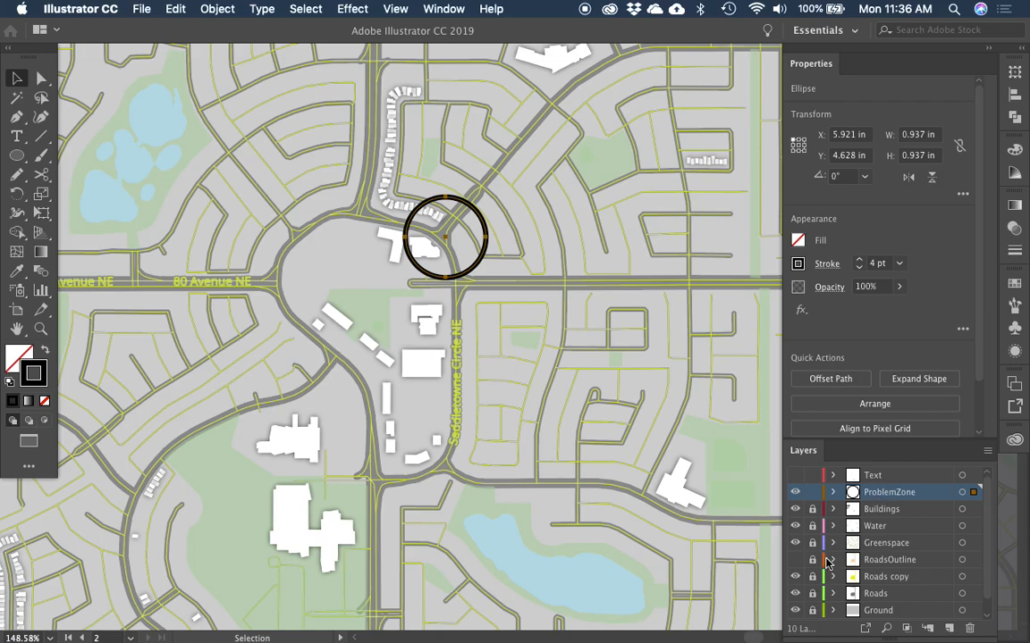
pyautogui.click(795, 576)
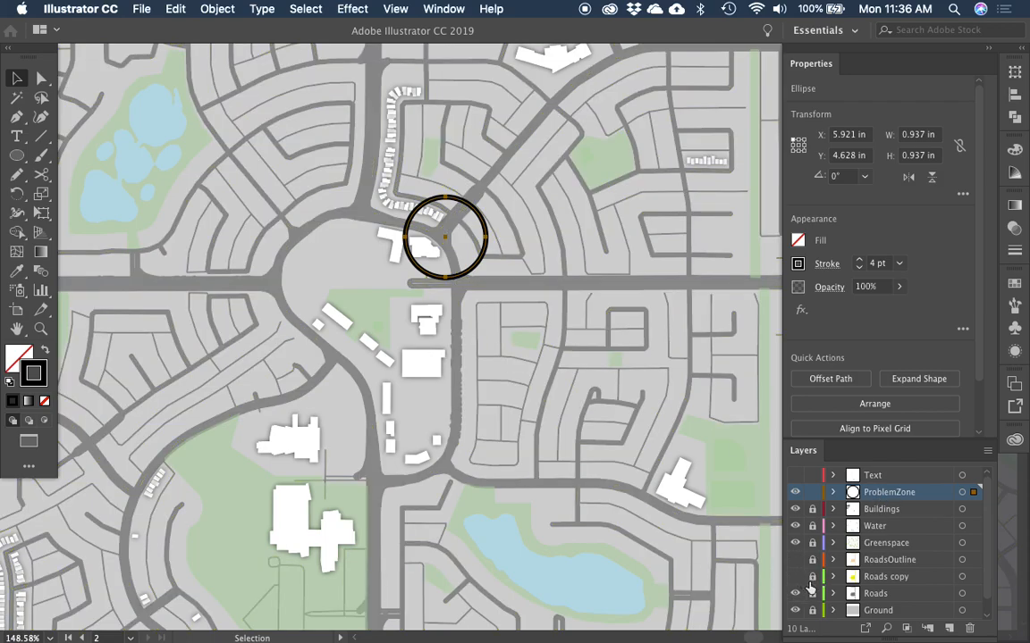
# Step: Shrink the circle to about 0.84 in in diameter and nudge it back over the junction
pyautogui.scroll(8, 400, 257)
pyautogui.hscroll(-3, 483, 315)
pyautogui.press('e')
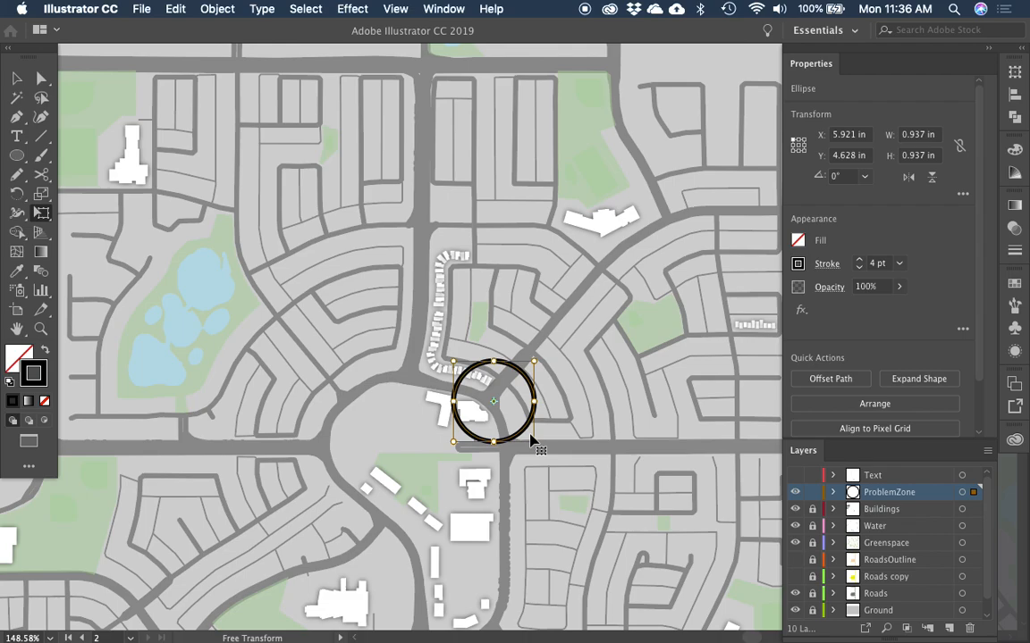
pyautogui.moveTo(533, 442)
pyautogui.mouseDown()
pyautogui.moveTo(526, 430)
pyautogui.moveTo(532, 438)
pyautogui.mouseUp()
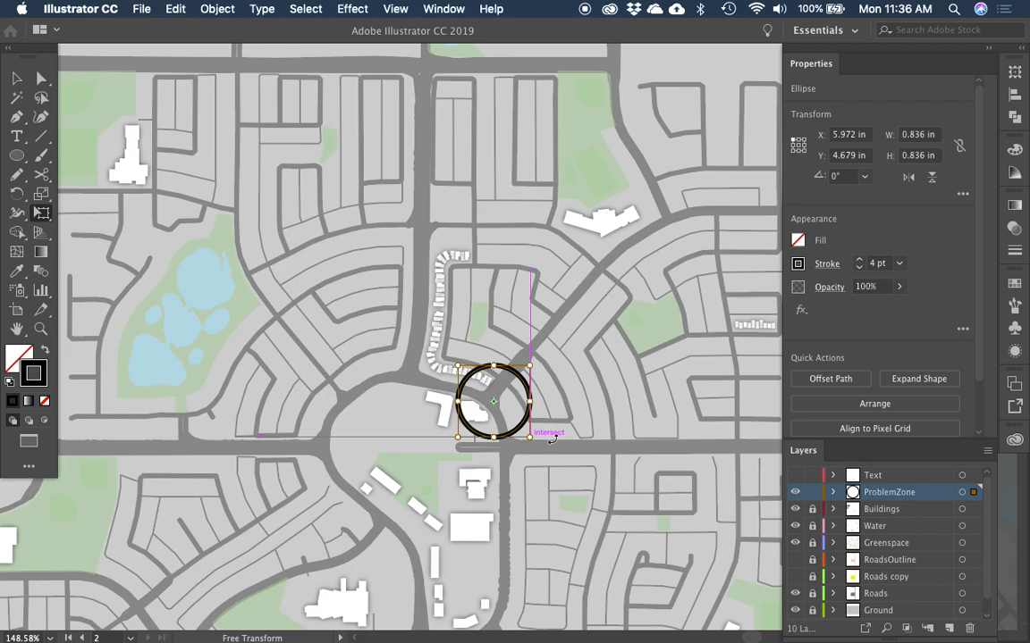
pyautogui.scroll(-2, 534, 438)
pyautogui.hscroll(1, 534, 438)
pyautogui.press('v')
pyautogui.moveTo(511, 402); pyautogui.dragTo(506, 398)
# Step: Reset the circle to the default white fill and black stroke, with a 4 pt stroke weight
pyautogui.press('d')
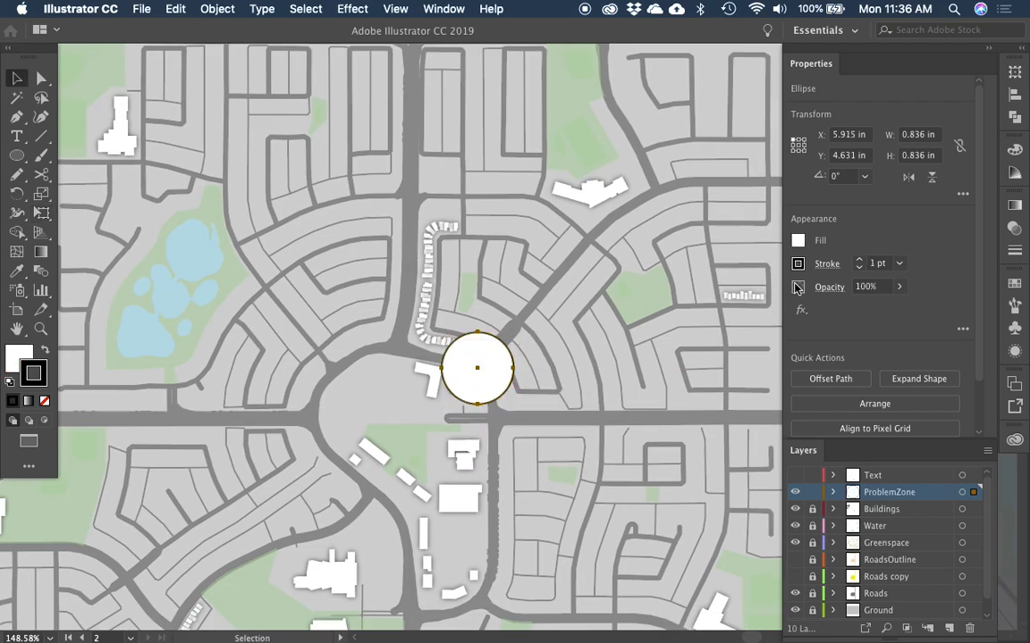
pyautogui.click(859, 259)
pyautogui.click(859, 259)
pyautogui.click(859, 259)
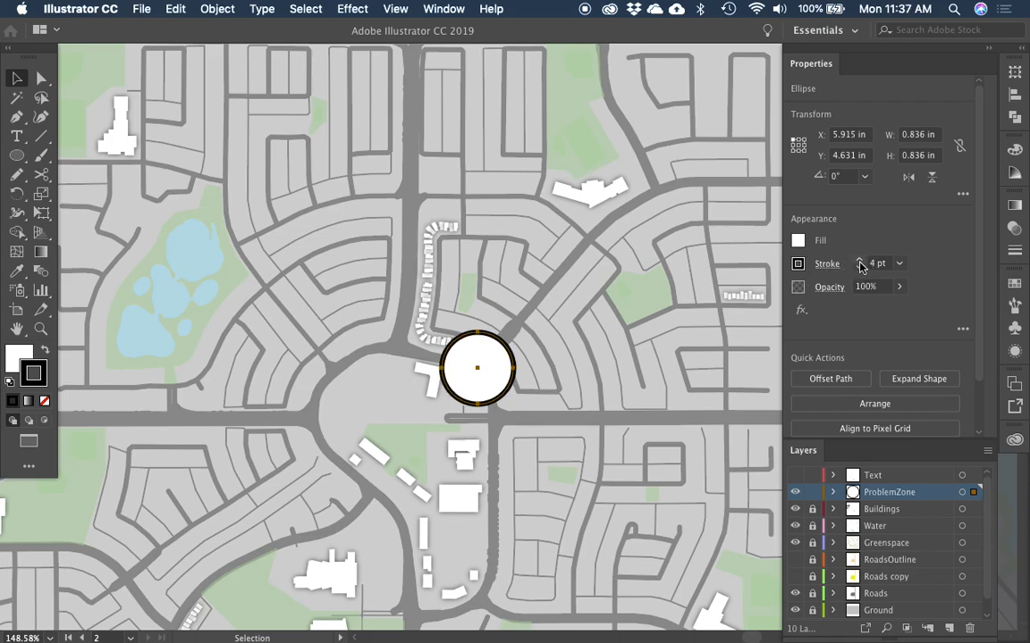
# Step: Make the circle's stroke dashed with 10 pt dashes and 10 pt gaps, aligning the dashes to corners and path ends
pyautogui.click(828, 263)
pyautogui.click(661, 377)
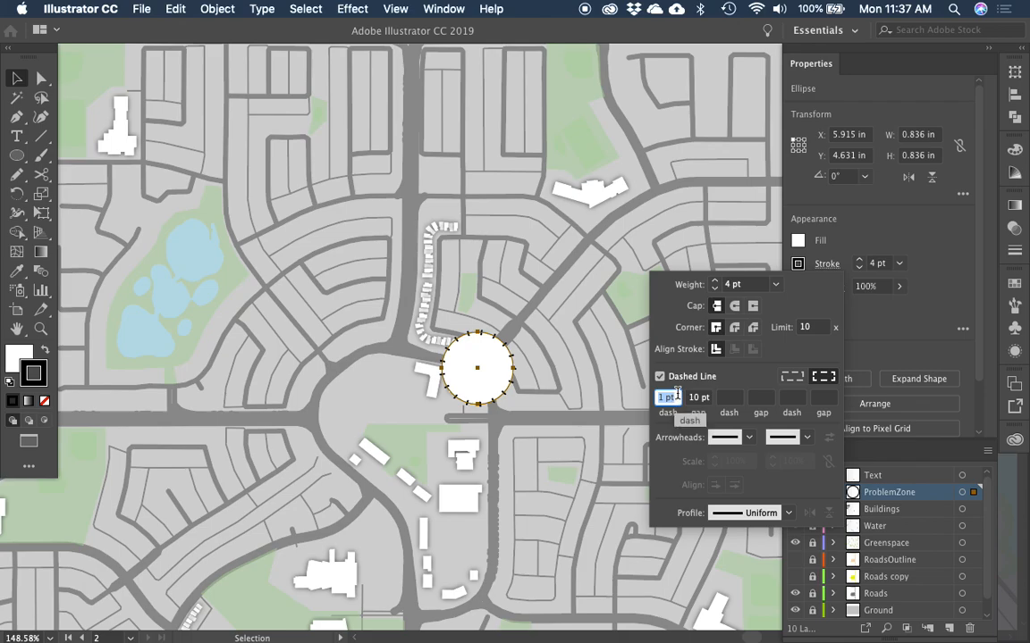
pyautogui.write('10')
pyautogui.press('Tab')
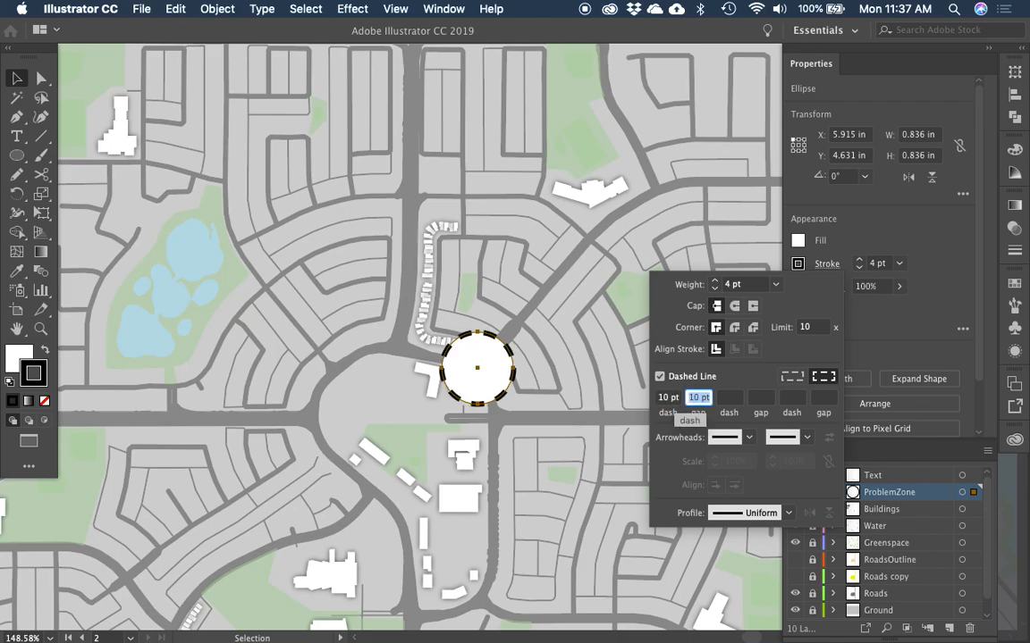
pyautogui.click(795, 378)
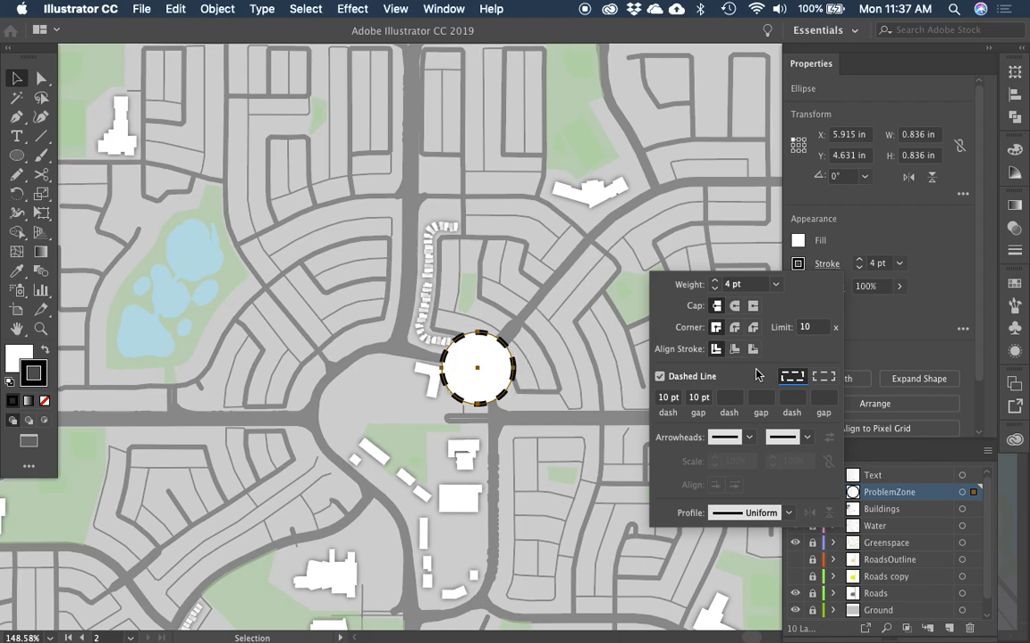
pyautogui.click(822, 379)
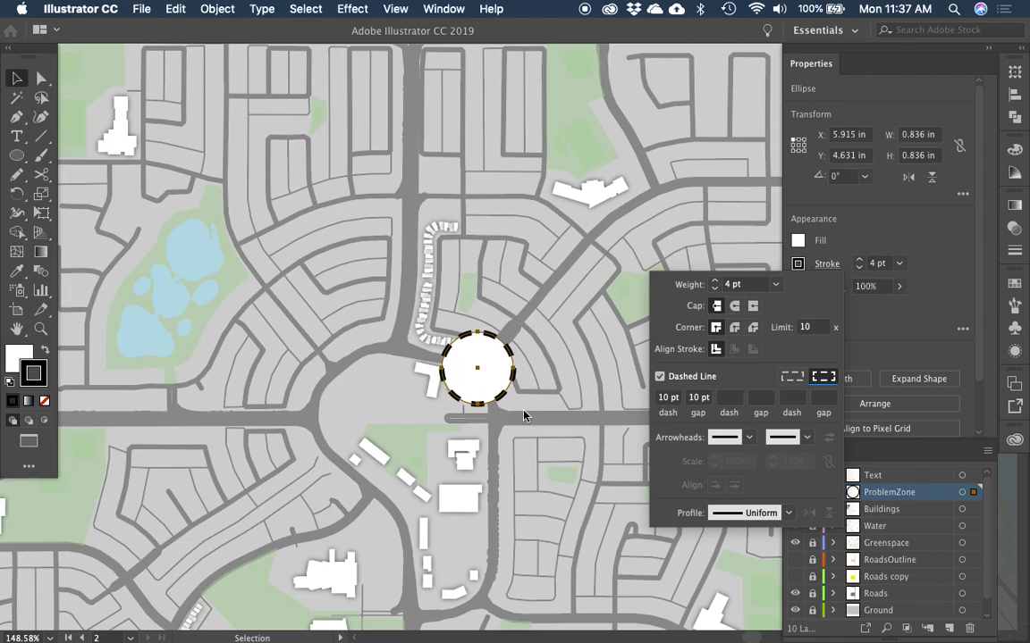
pyautogui.click(490, 396)
# Step: Set the whole circle's opacity to 20% and deselect it
pyautogui.click(816, 287)
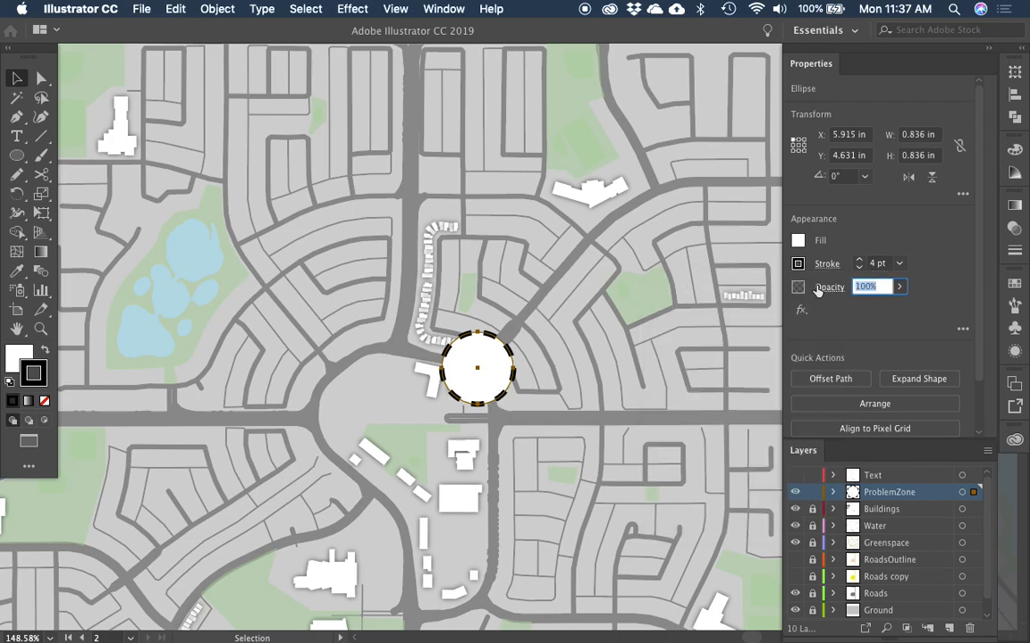
pyautogui.write('20')
pyautogui.press('Return')
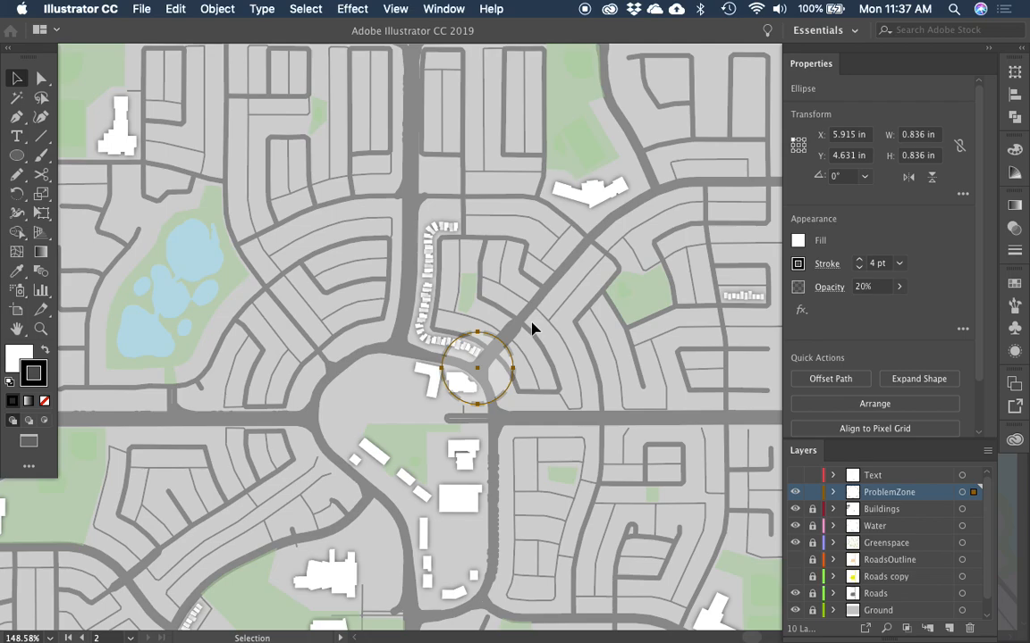
pyautogui.click(529, 360)
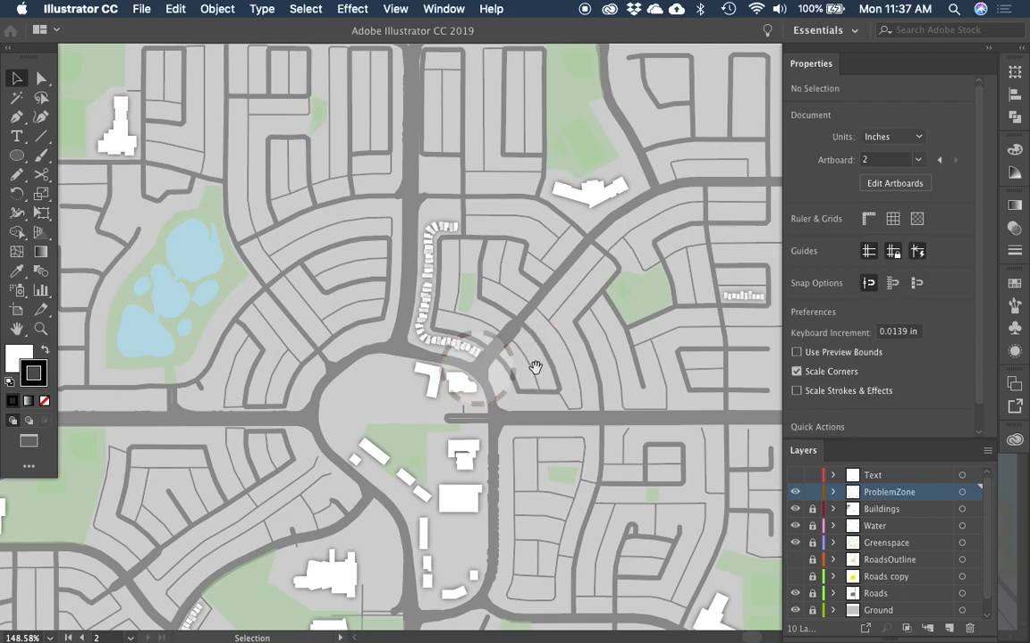
# Step: Shrink the circle about its centre to about 0.74 in in diameter
pyautogui.scroll(-5, 536, 353)
pyautogui.click(524, 345)
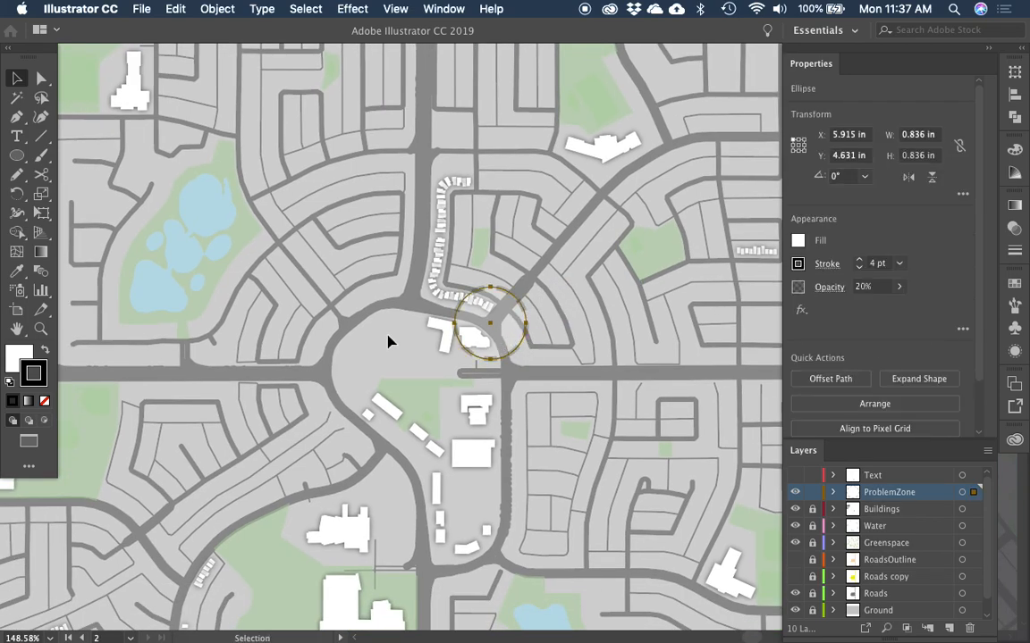
pyautogui.scroll(3, 484, 340)
pyautogui.press('e')
pyautogui.moveTo(530, 383); pyautogui.dragTo(525, 379)
pyautogui.press('v')
pyautogui.click(530, 378)
pyautogui.click(507, 360)
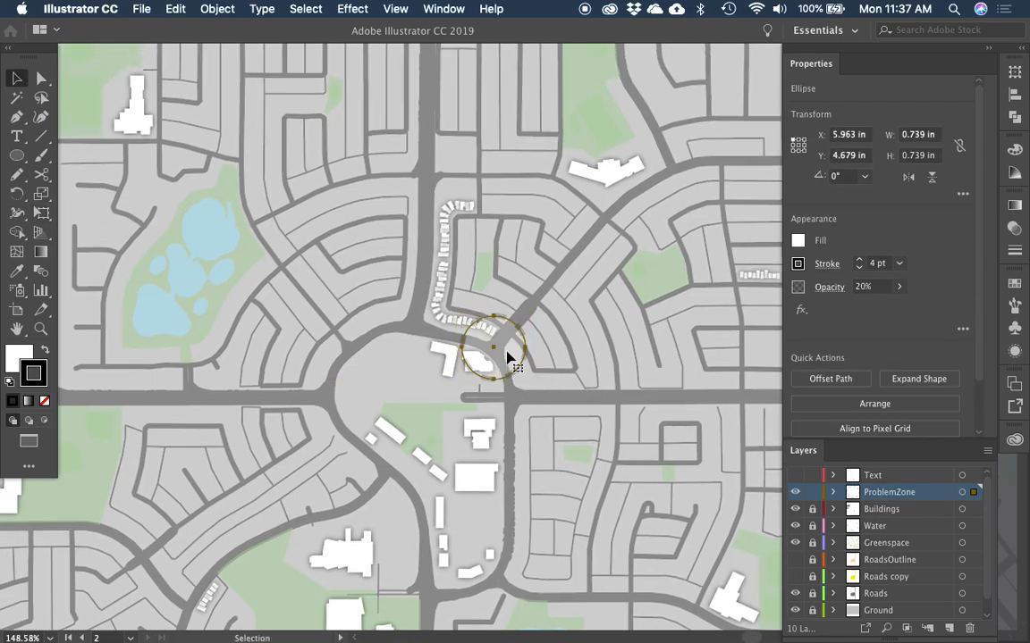
pyautogui.click(547, 367)
pyautogui.click(497, 351)
pyautogui.click(549, 389)
pyautogui.moveTo(498, 350)
pyautogui.mouseDown()
pyautogui.moveTo(470, 301)
pyautogui.moveTo(498, 346)
pyautogui.mouseUp()
pyautogui.moveTo(525, 379); pyautogui.dragTo(542, 361)
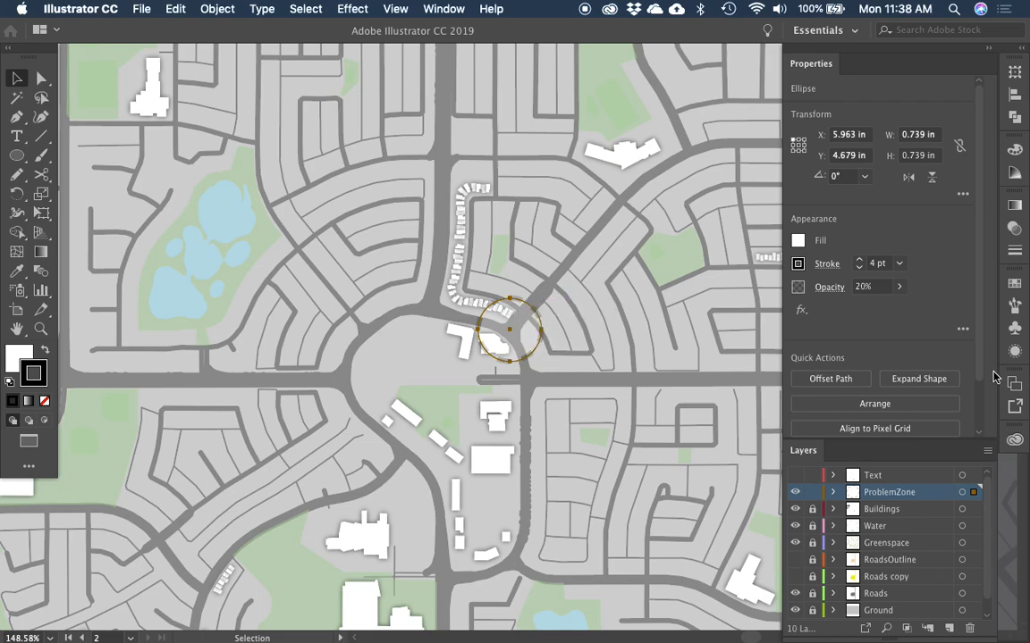
# Step: Restore the circle's overall opacity to 100% in its appearance settings
pyautogui.click(1014, 352)
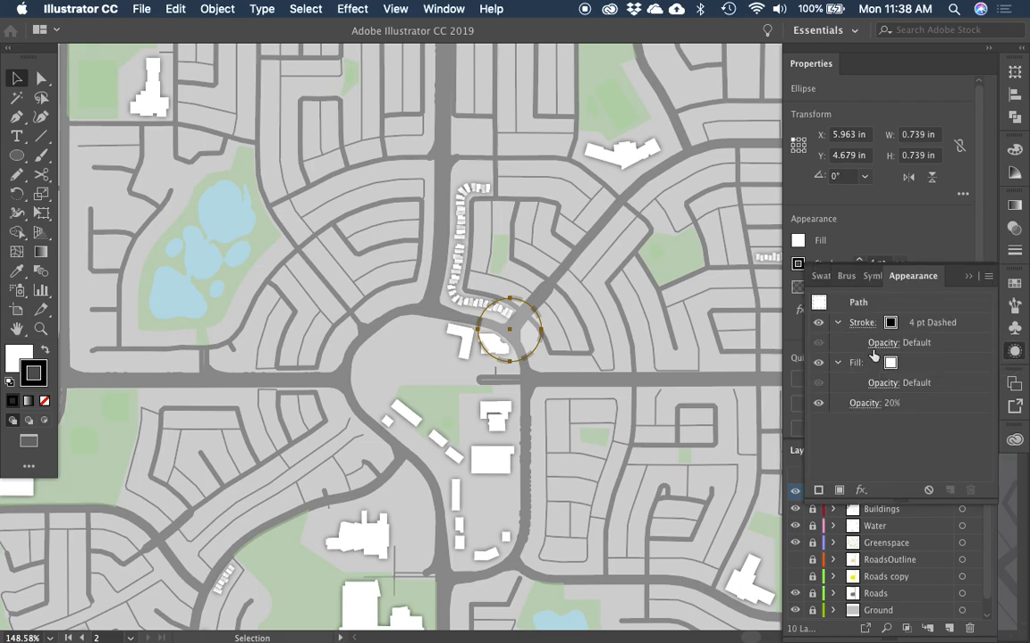
pyautogui.click(858, 404)
pyautogui.click(838, 433)
pyautogui.write('100')
pyautogui.press('Return')
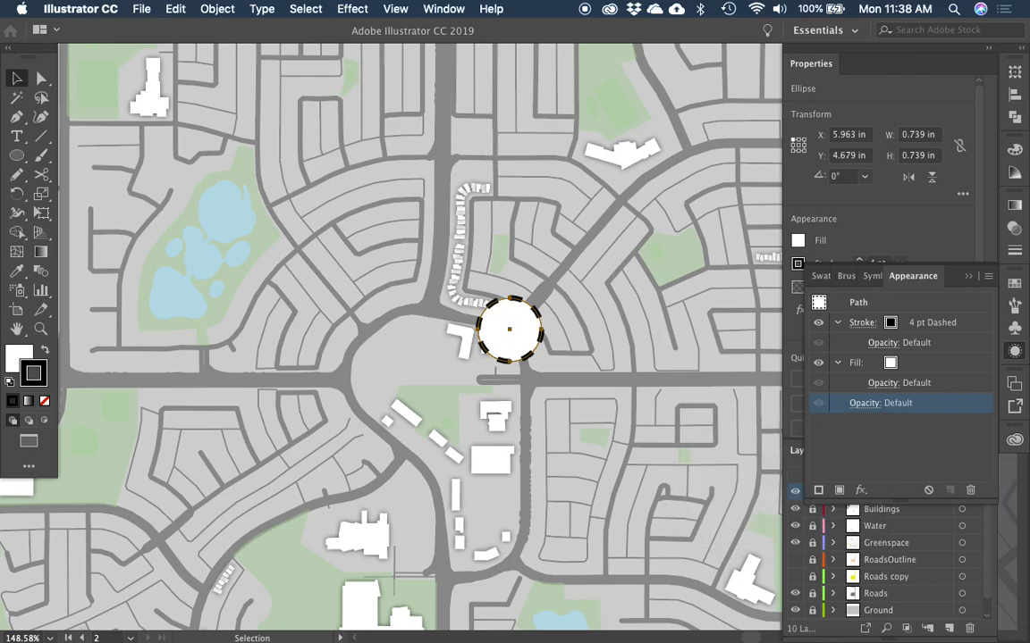
pyautogui.click(908, 448)
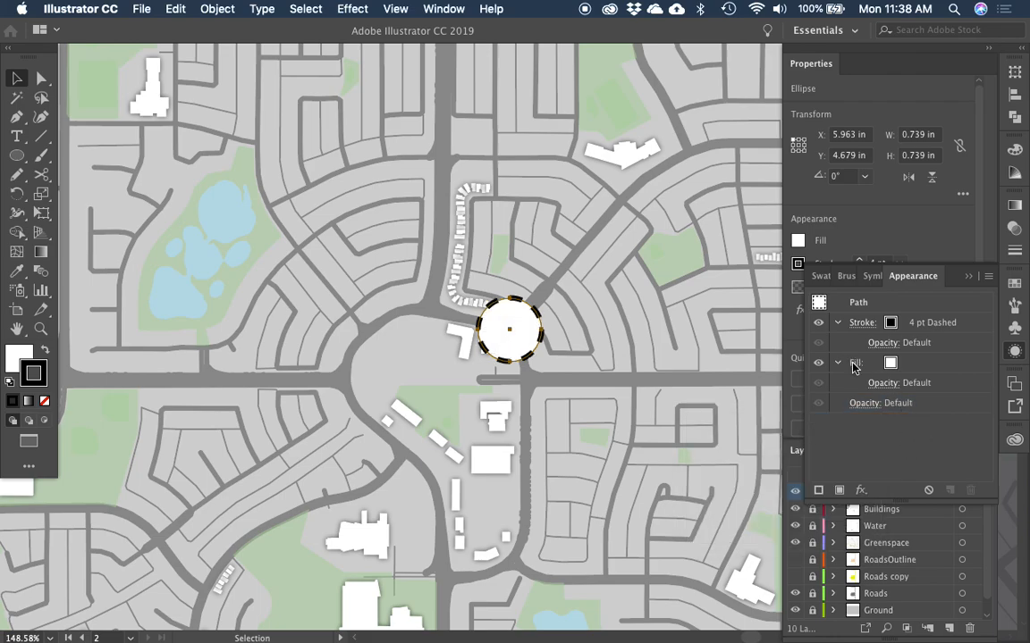
# Step: Set the circle's fill opacity to 20% and its stroke opacity to 50% separately, and deselect it
pyautogui.click(898, 383)
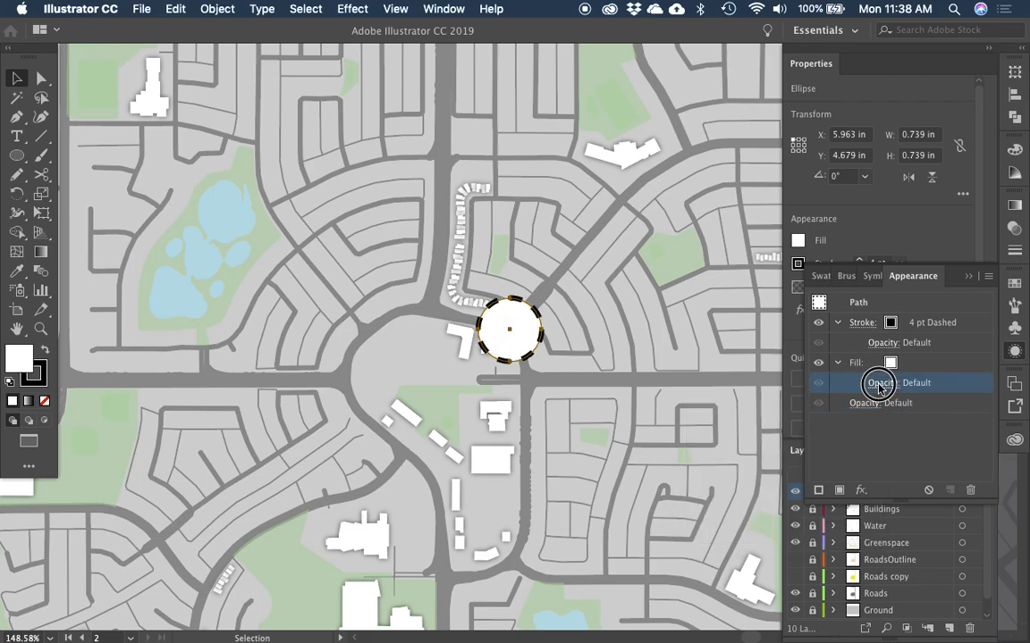
pyautogui.write('20')
pyautogui.press('Return')
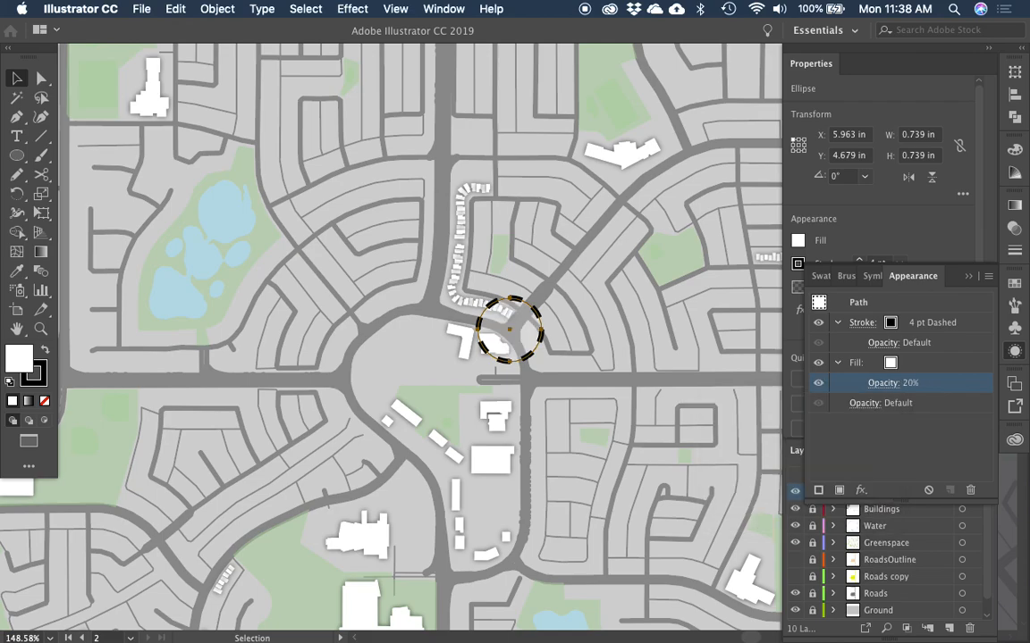
pyautogui.click(885, 342)
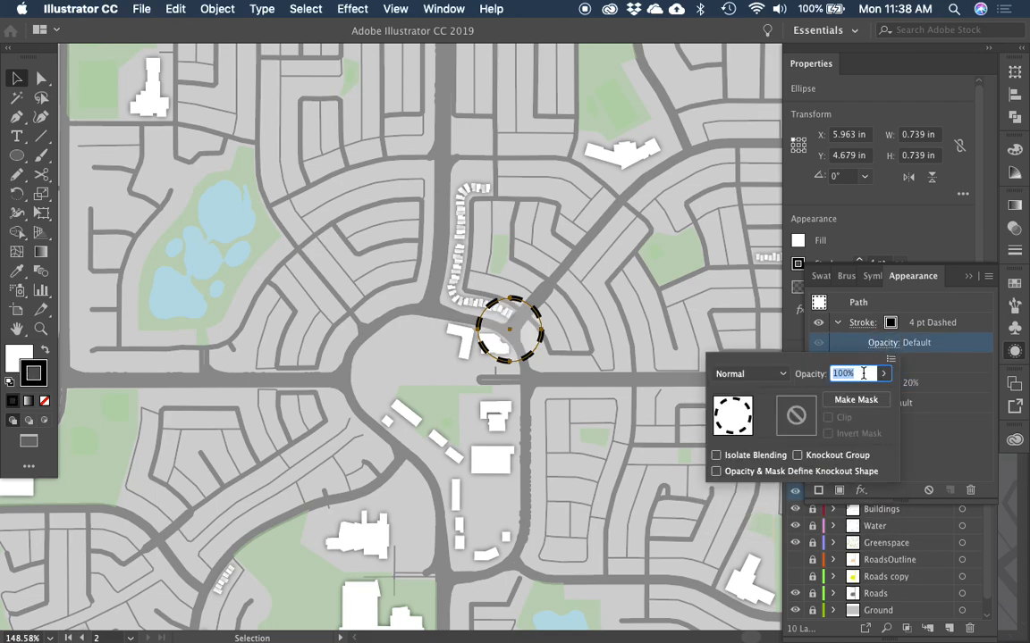
pyautogui.write('50')
pyautogui.press('Return')
pyautogui.click(644, 363)
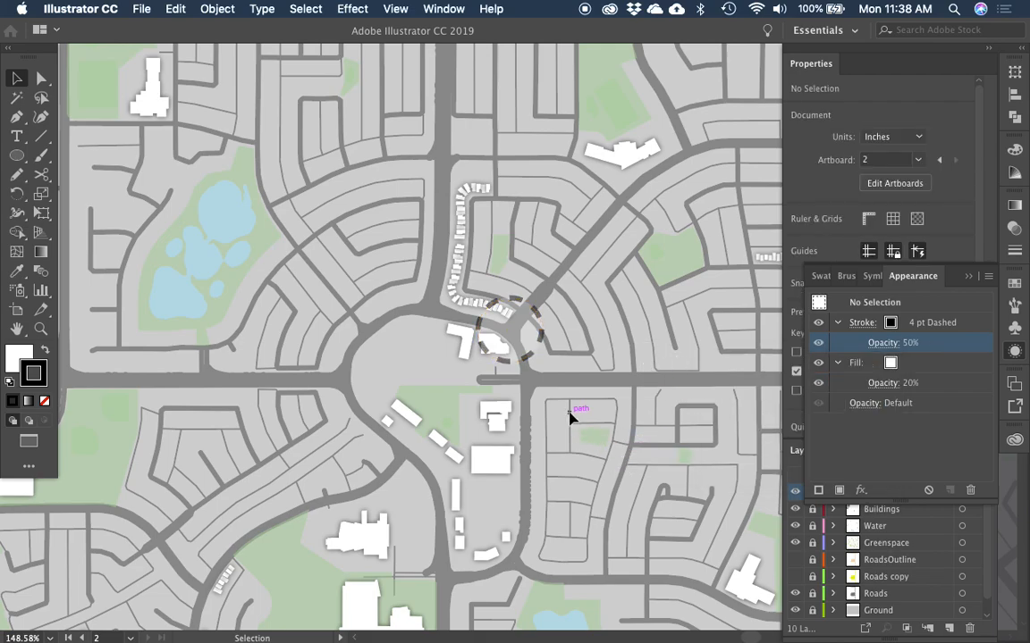
# Step: Change the circle's stroke colour to bright magenta with hue 302.5 and full saturation and brightness, and deselect it
pyautogui.click(535, 354)
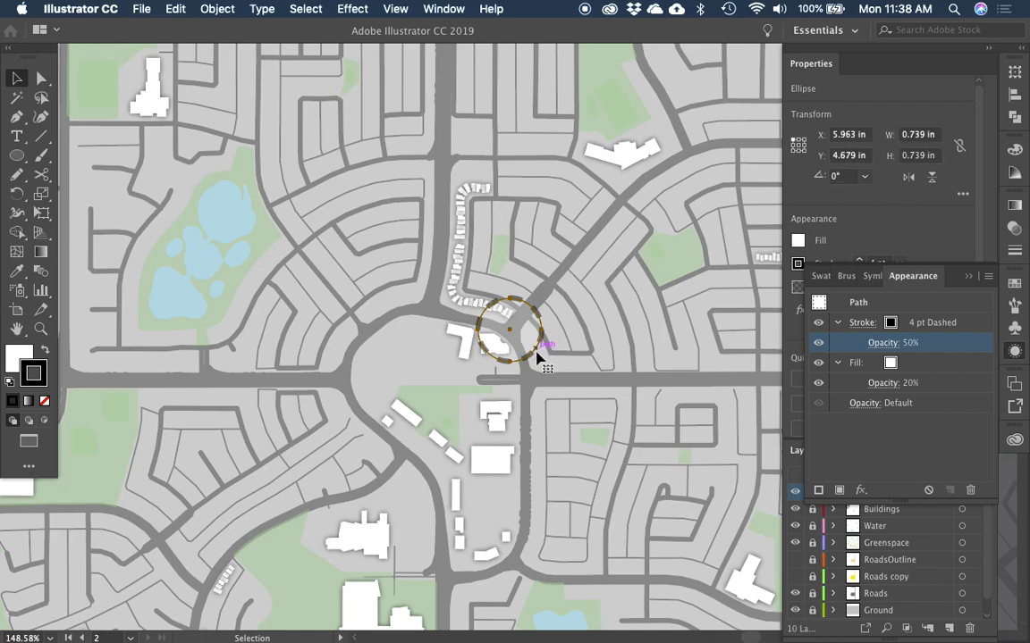
pyautogui.click(1016, 348)
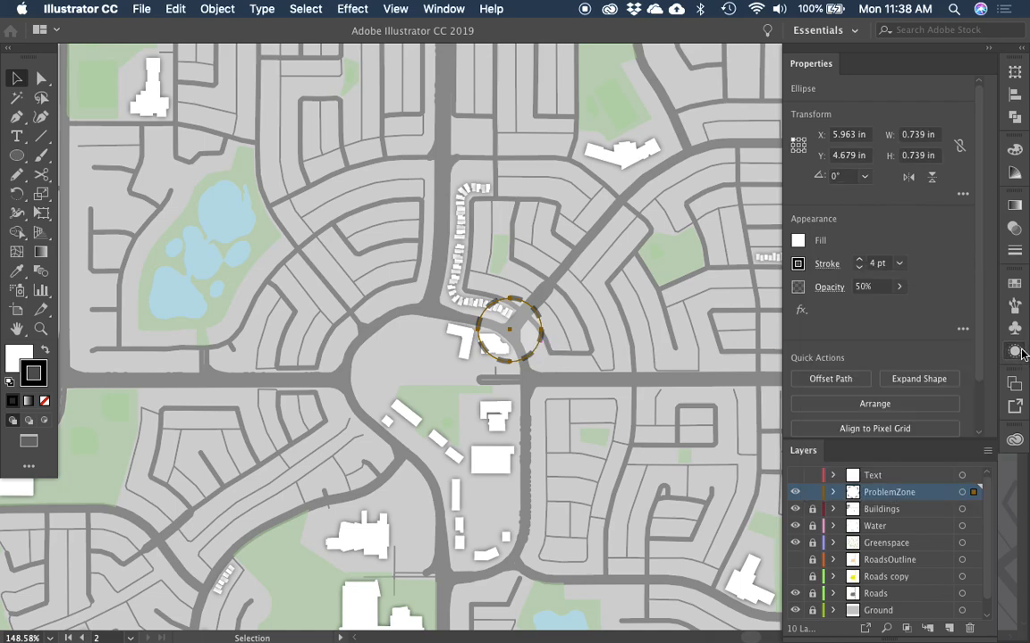
pyautogui.click(798, 265)
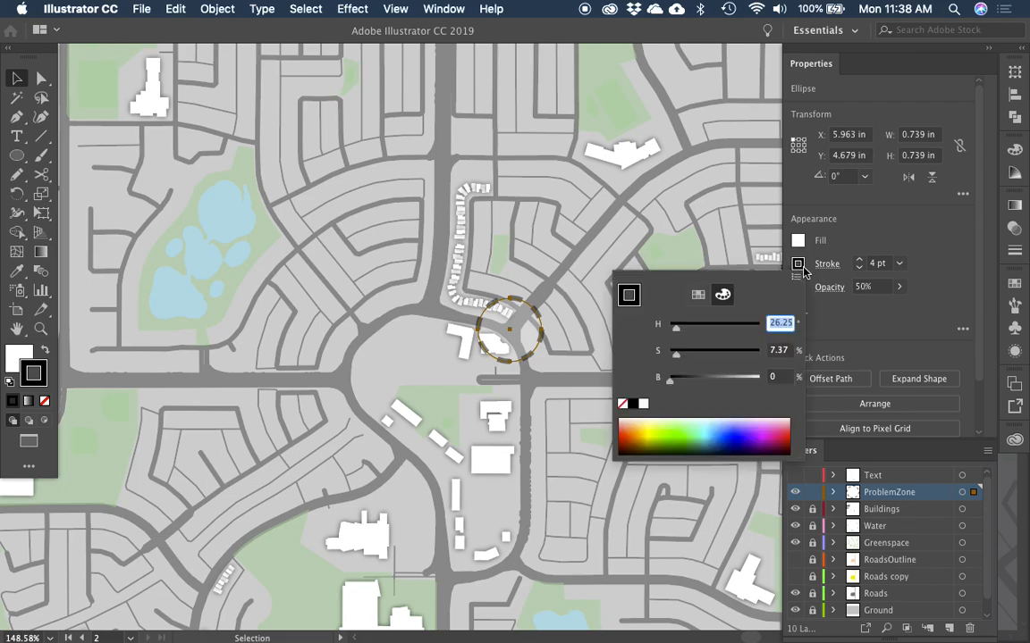
pyautogui.moveTo(762, 434); pyautogui.dragTo(767, 431)
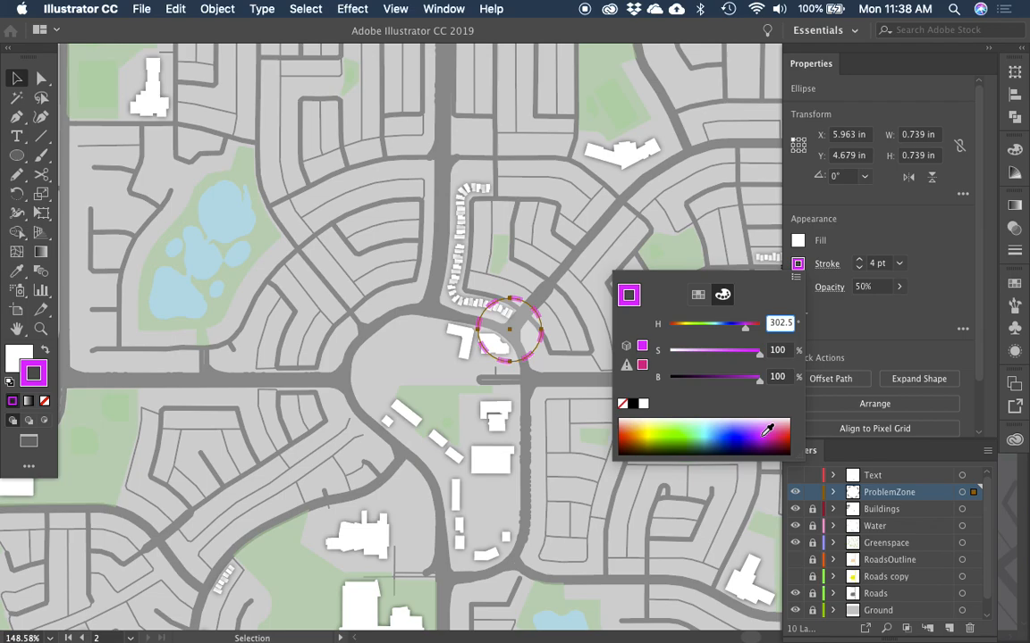
pyautogui.click(830, 266)
pyautogui.click(575, 406)
# Step: Raise only the circle's fill opacity to 30% and deselect it
pyautogui.scroll(2, 572, 404)
pyautogui.scroll(4, 533, 377)
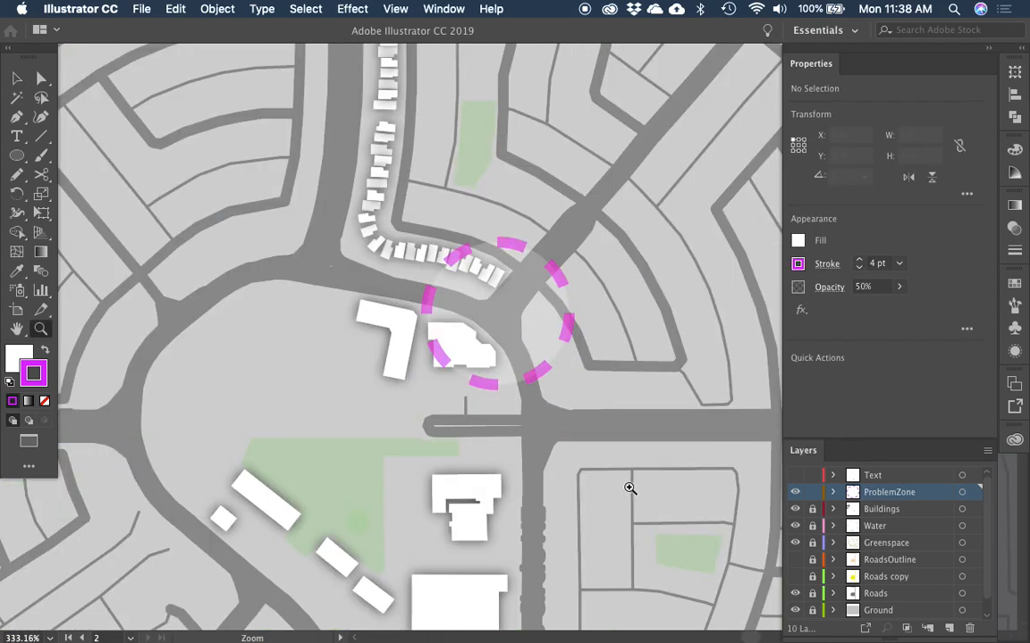
pyautogui.click(526, 349)
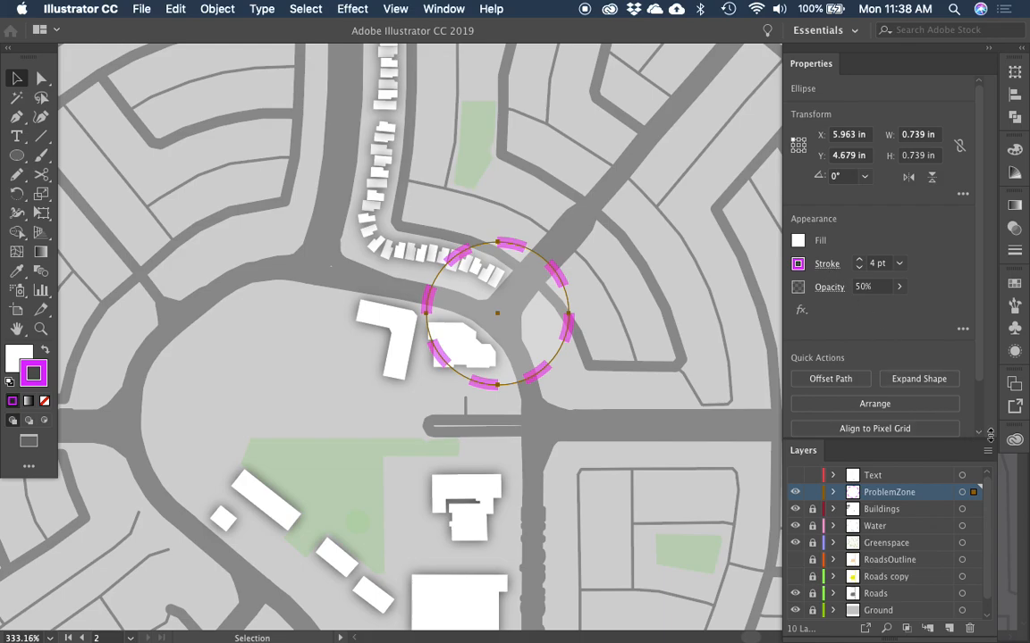
pyautogui.click(1015, 352)
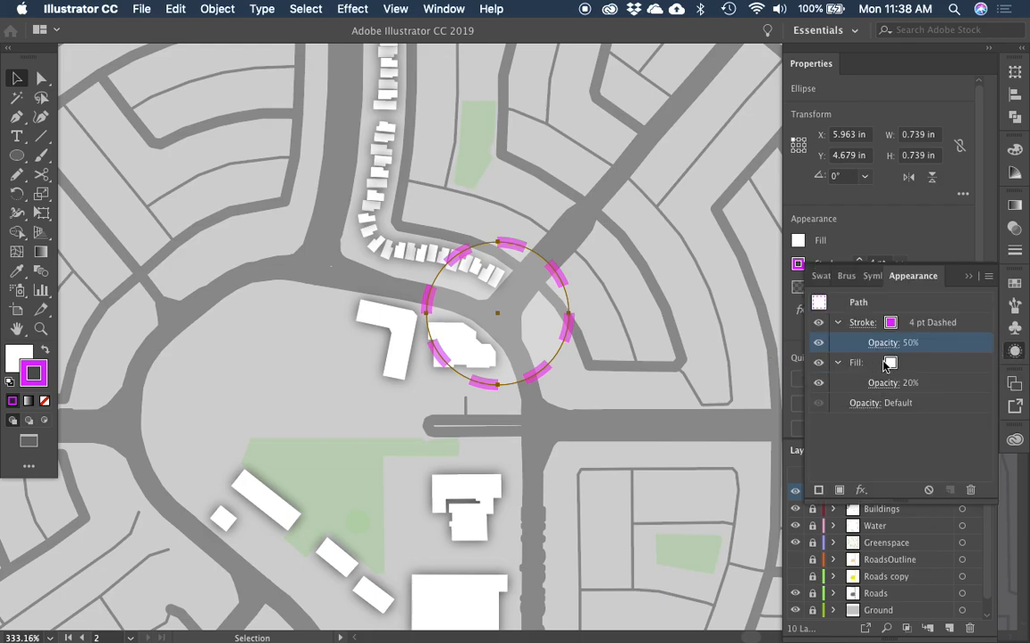
pyautogui.click(884, 385)
pyautogui.write('30')
pyautogui.press('Return')
pyautogui.click(713, 405)
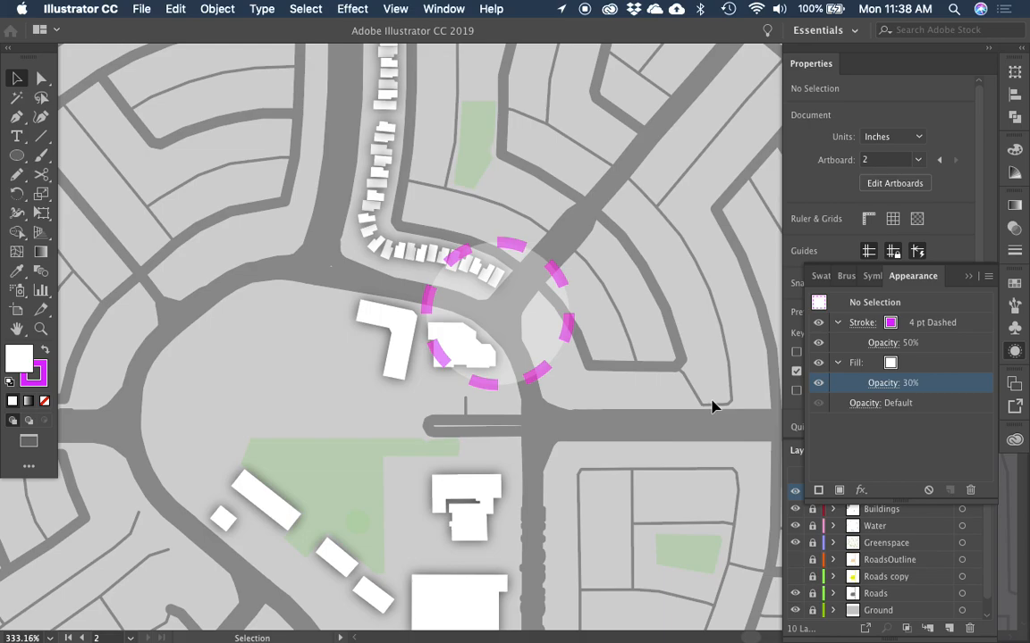
# Step: Delete the dashed magenta circle from the map
pyautogui.press('super+minus')
pyautogui.press('super+minus')
pyautogui.press('super+minus')
pyautogui.press('super+minus')
pyautogui.press('super+minus')
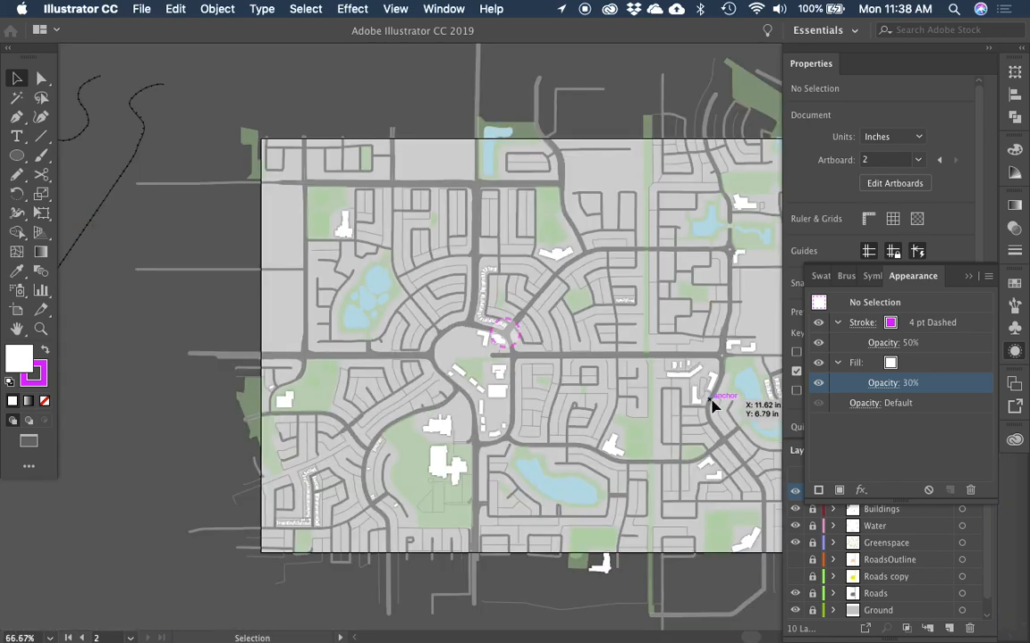
pyautogui.moveTo(589, 334); pyautogui.dragTo(478, 286)
pyautogui.moveTo(412, 288); pyautogui.dragTo(360, 272)
pyautogui.click(353, 266)
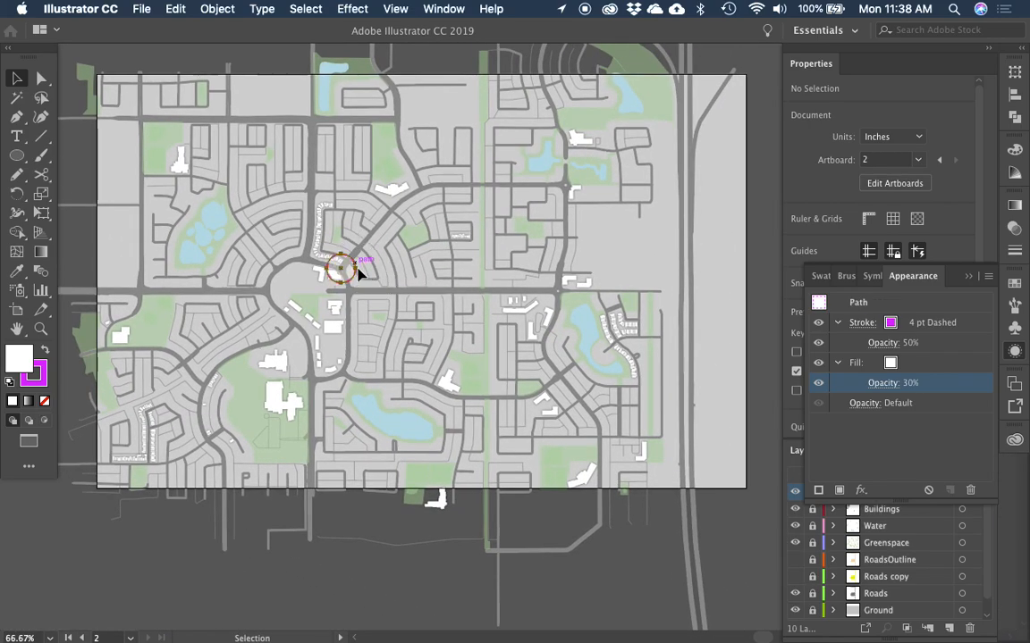
pyautogui.press('Delete')
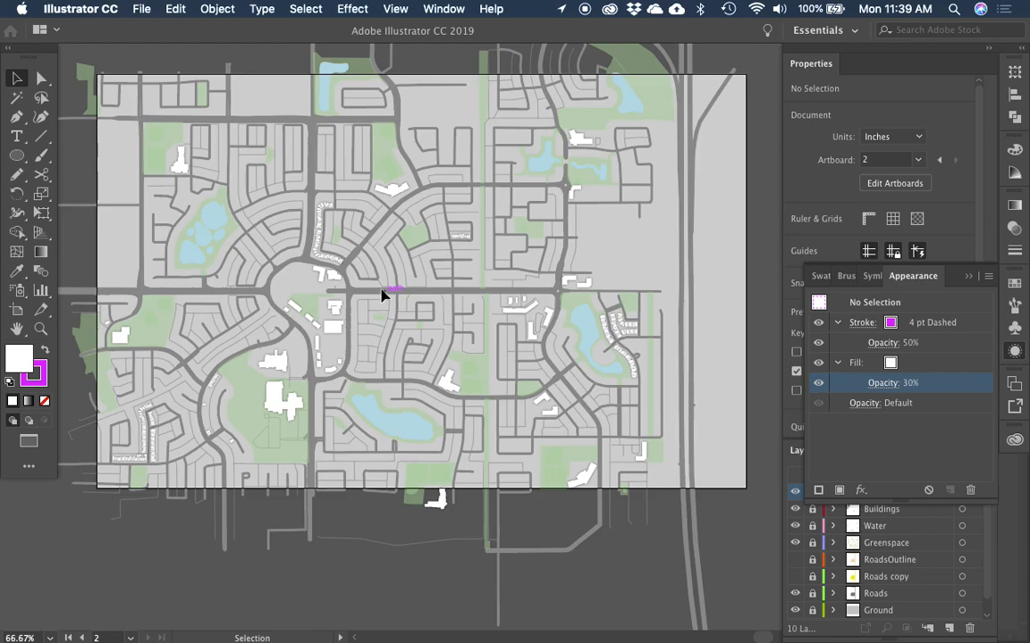
# Step: Examine the buildings and roads around the ring road on the artboard 2 map
pyautogui.moveTo(385, 304); pyautogui.dragTo(447, 299)
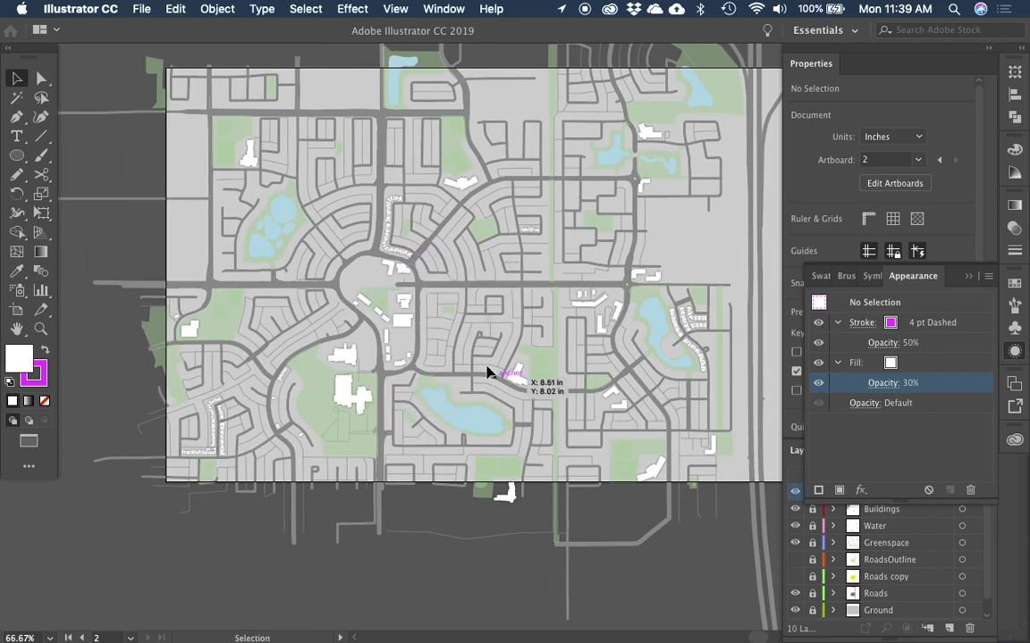
pyautogui.moveTo(360, 234); pyautogui.dragTo(603, 497)
pyautogui.press('z')
pyautogui.press('space')
pyautogui.moveTo(540, 361); pyautogui.dragTo(599, 318)
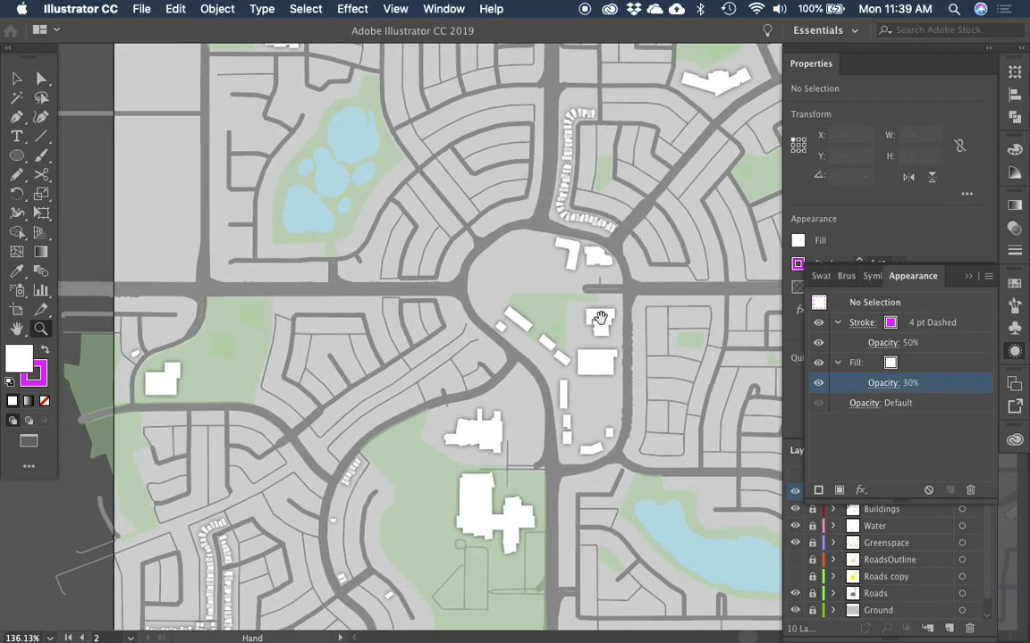
# Step: Examine the coloured map's streets, buildings and water, and the artwork around both artboards
pyautogui.keyDown('alt'); pyautogui.click(605, 323); pyautogui.keyUp('alt')
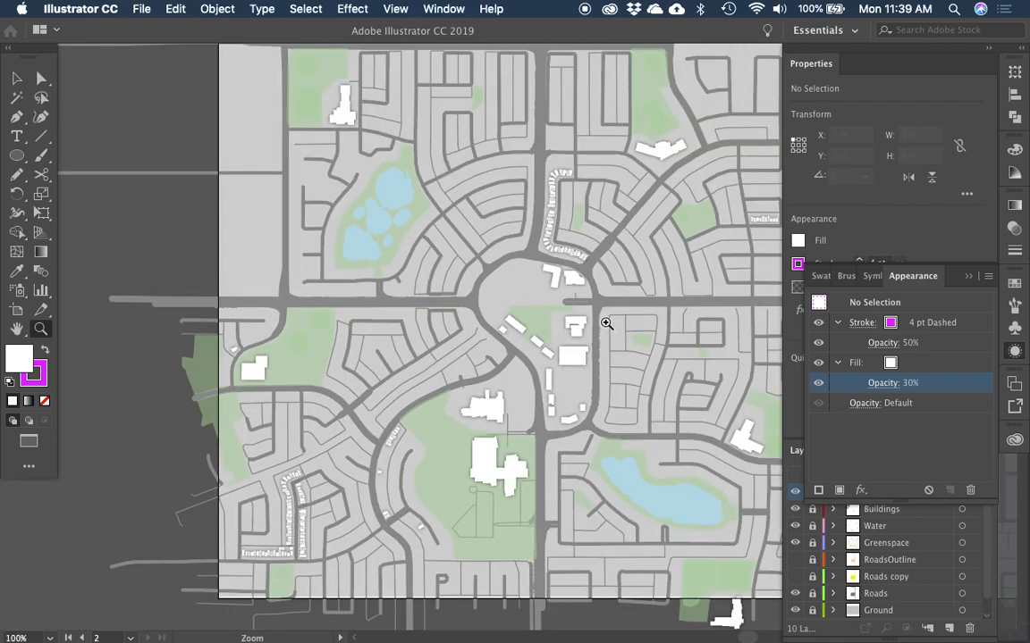
pyautogui.press('space')
pyautogui.moveTo(606, 323); pyautogui.dragTo(414, 383)
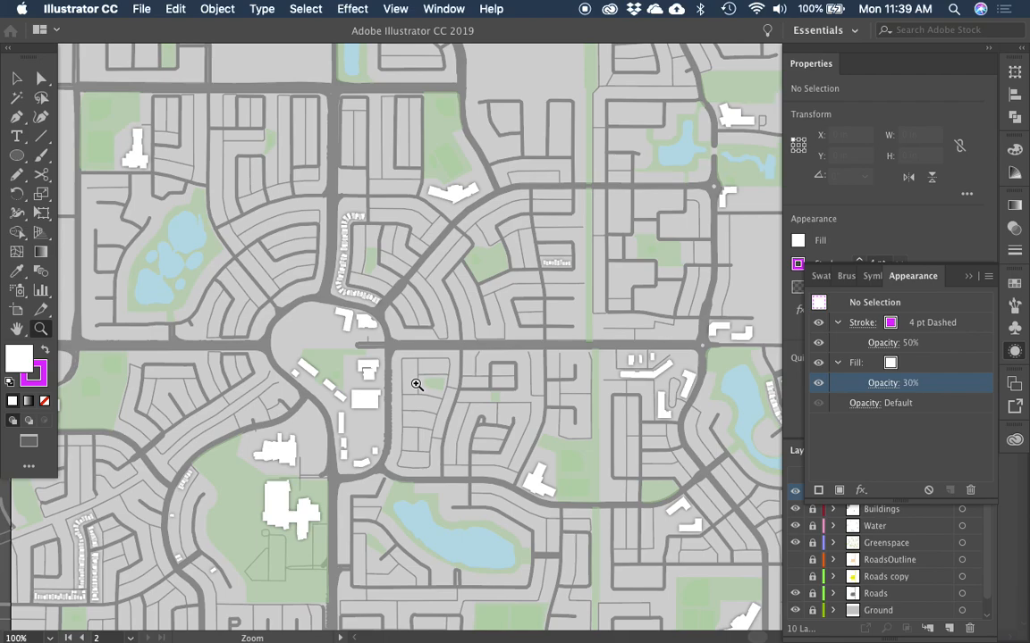
pyautogui.press('space')
pyautogui.moveTo(331, 297); pyautogui.dragTo(414, 292)
pyautogui.moveTo(422, 392); pyautogui.dragTo(491, 372)
pyautogui.press('space')
pyautogui.moveTo(345, 315); pyautogui.dragTo(648, 360)
pyautogui.moveTo(354, 266); pyautogui.dragTo(554, 323)
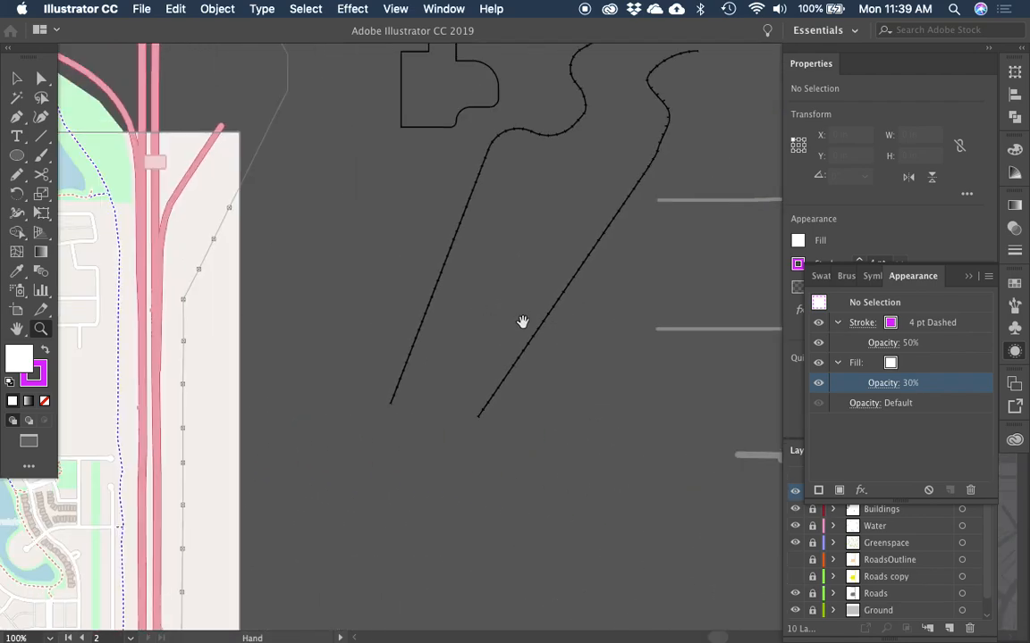
pyautogui.scroll(-5, 522, 322)
pyautogui.hscroll(5, 522, 322)
pyautogui.scroll(-3, 414, 313)
pyautogui.hscroll(-1, 414, 313)
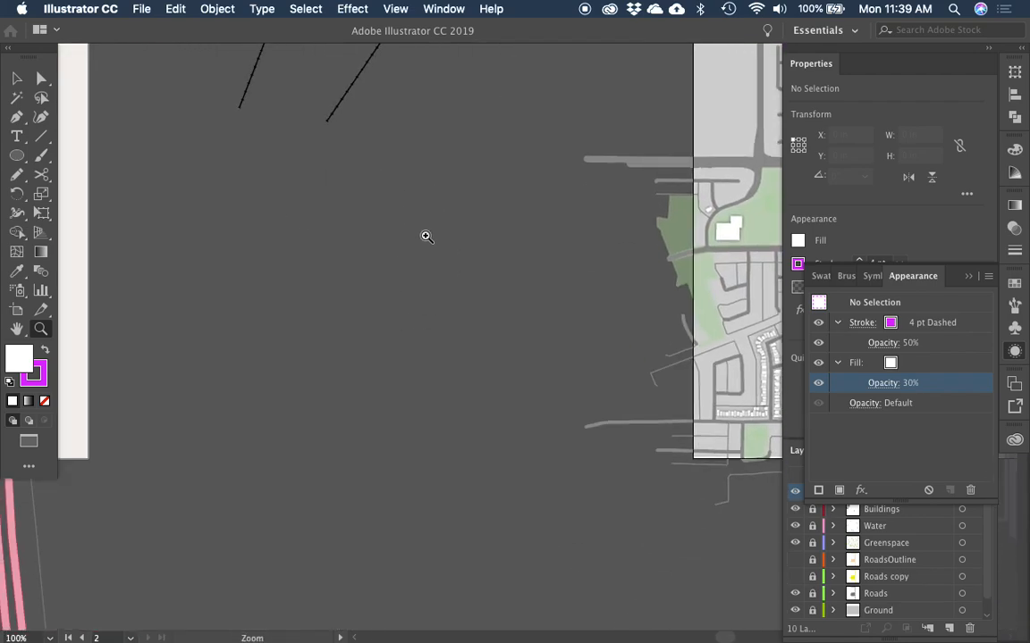
pyautogui.press('space')
pyautogui.moveTo(448, 269); pyautogui.dragTo(324, 258)
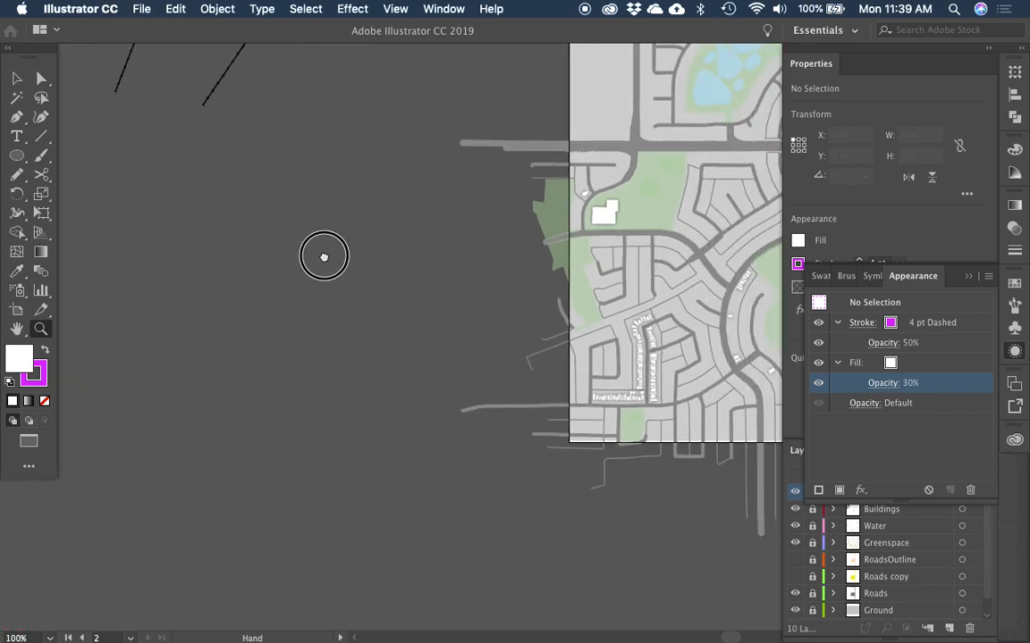
pyautogui.hscroll(3, 362, 260)
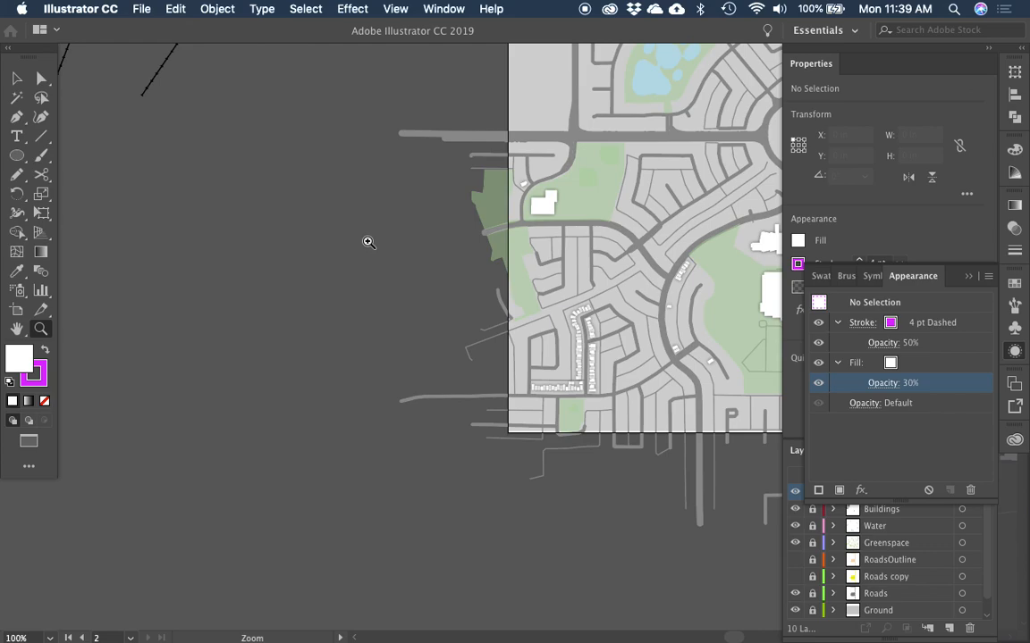
pyautogui.hscroll(15, 476, 270)
pyautogui.scroll(5, 476, 271)
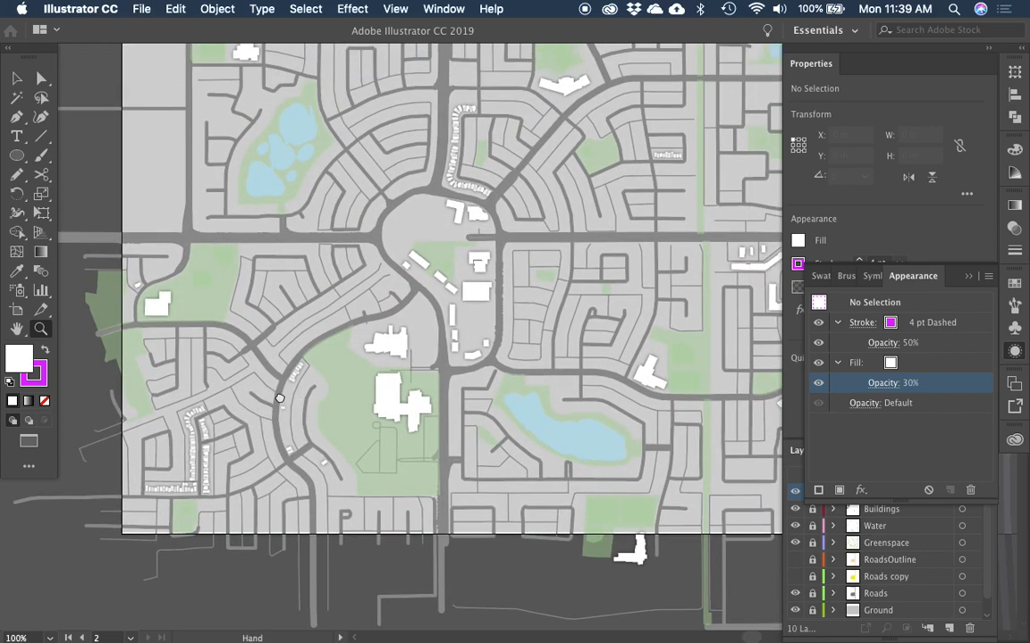
pyautogui.moveTo(382, 78); pyautogui.dragTo(558, 277)
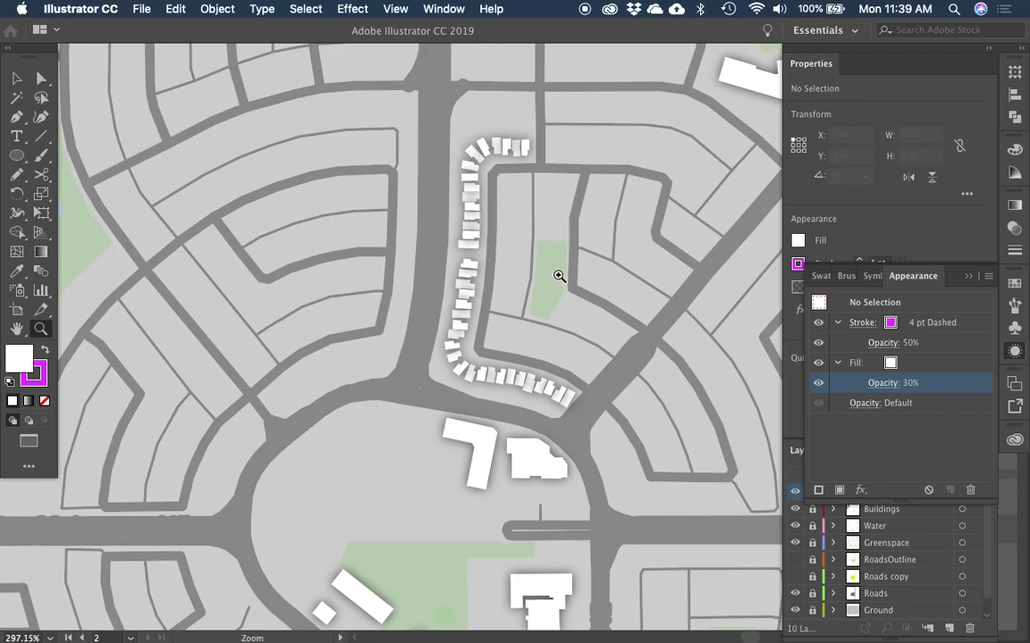
pyautogui.press('super+0')
pyautogui.scroll(-3, 558, 280)
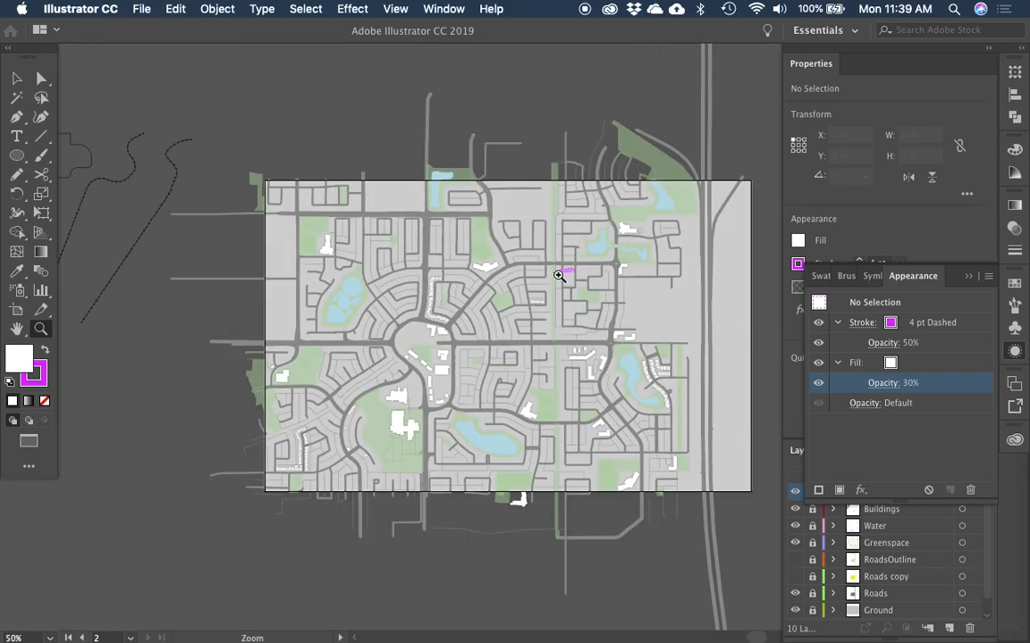
pyautogui.moveTo(475, 249); pyautogui.dragTo(366, 223)
# Step: Close the appearance settings and unlock the layers from Buildings down to Ground
pyautogui.click(382, 117)
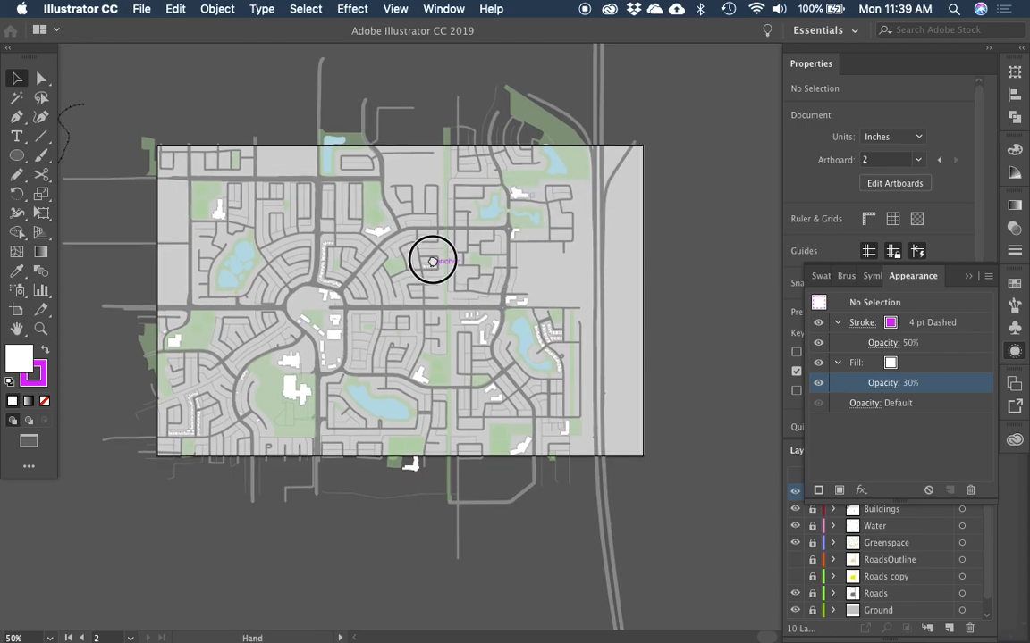
pyautogui.moveTo(430, 257); pyautogui.dragTo(428, 242)
pyautogui.click(980, 431)
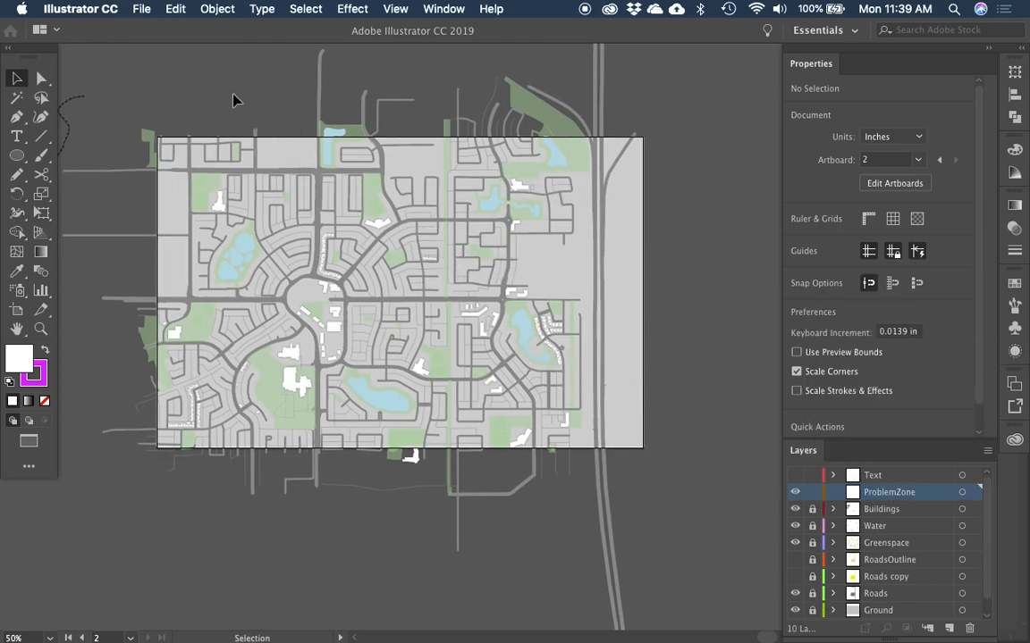
pyautogui.moveTo(811, 509); pyautogui.dragTo(815, 598)
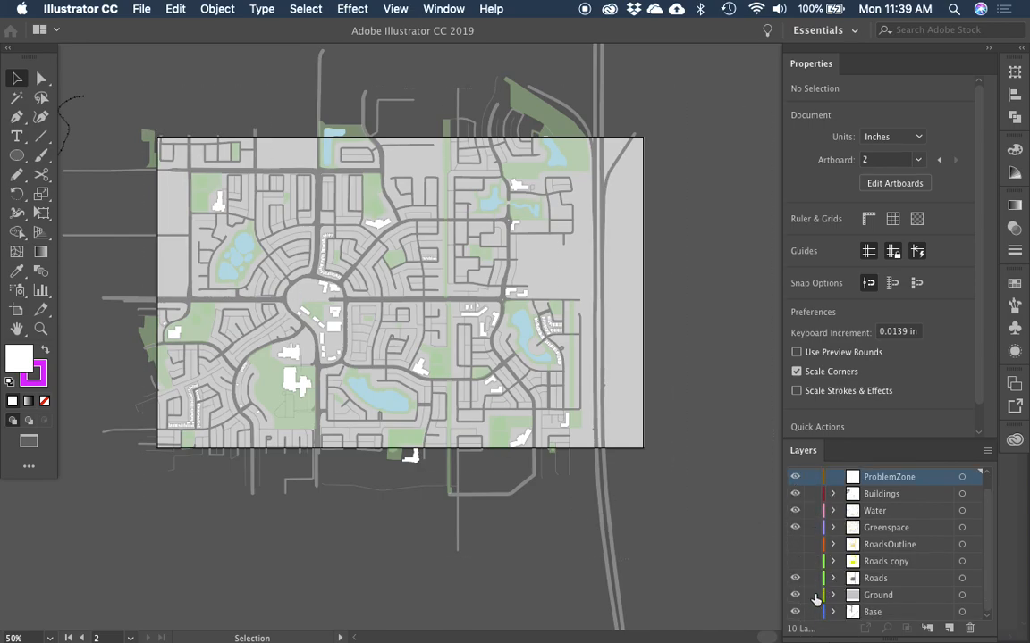
# Step: Hide the Ground and Roads layers and show the RoadsOutline layer
pyautogui.click(641, 432)
pyautogui.click(796, 595)
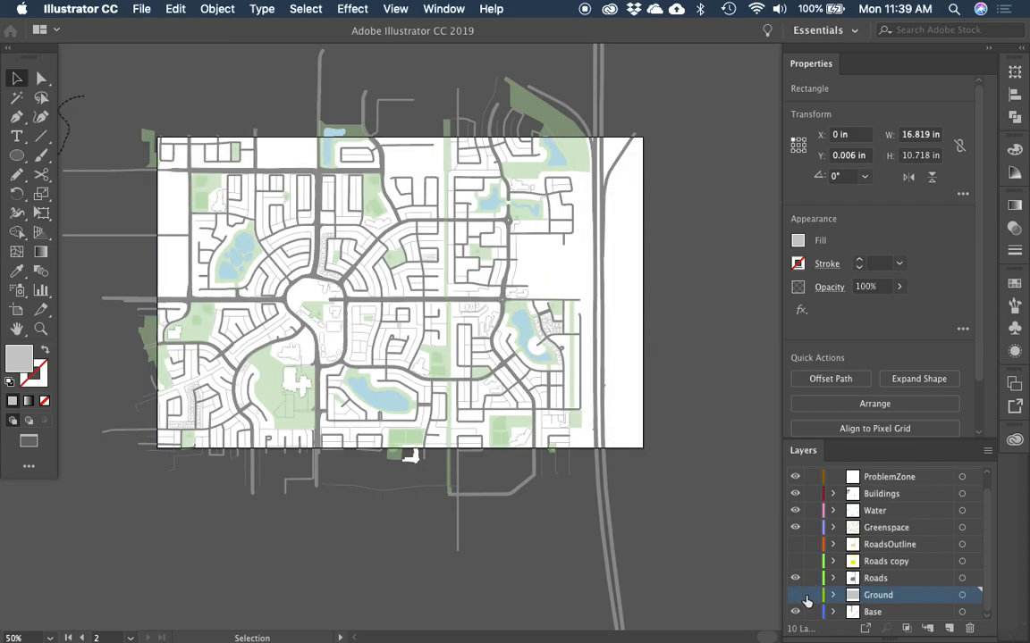
pyautogui.moveTo(620, 386); pyautogui.dragTo(639, 426)
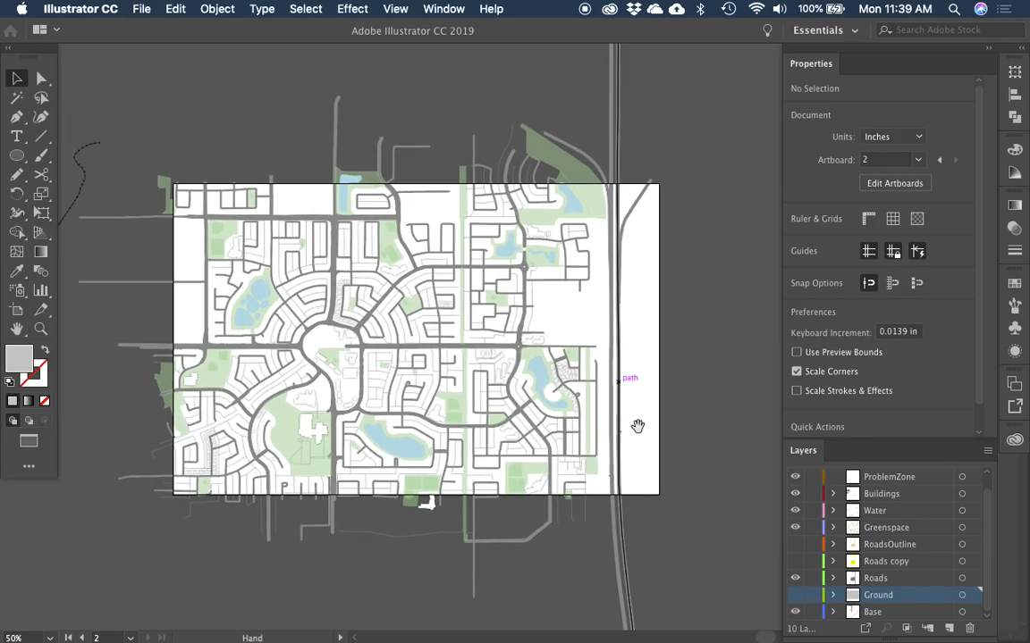
pyautogui.click(794, 578)
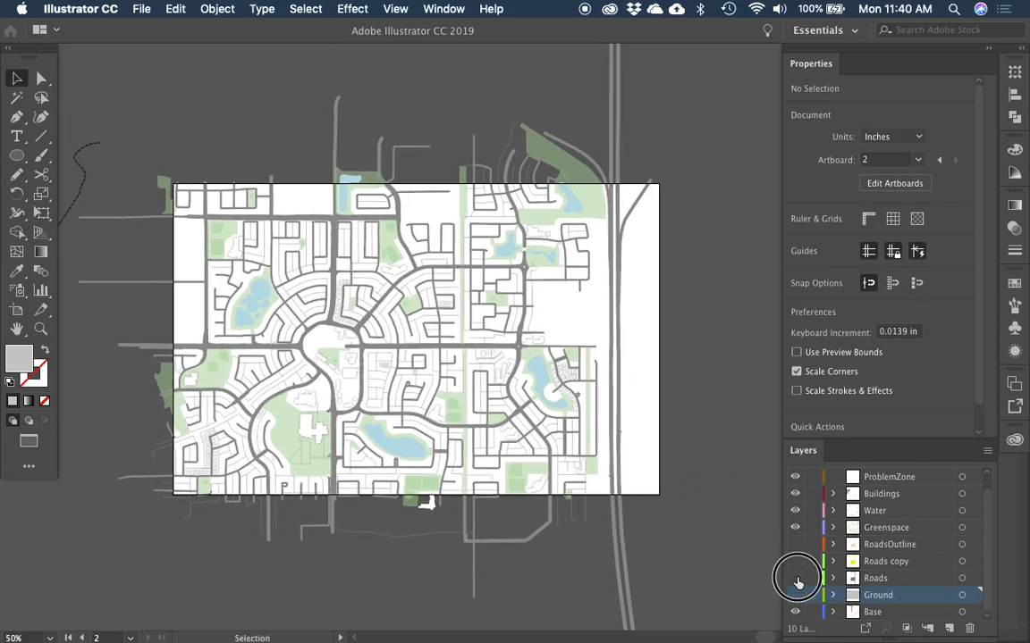
pyautogui.click(795, 546)
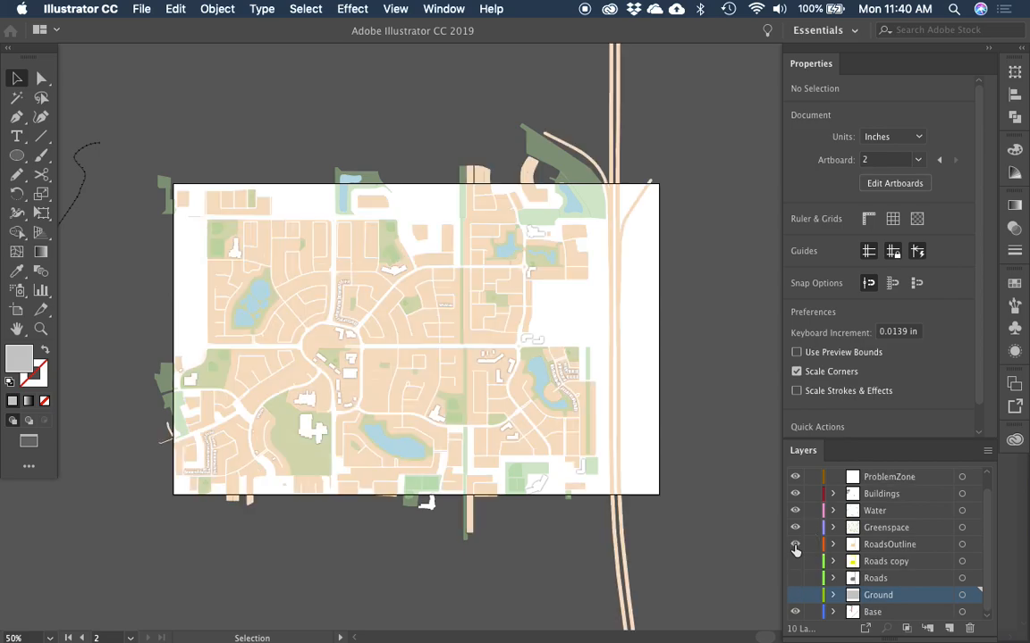
# Step: Select all the visible map artwork and give it the default black stroke with no fill
pyautogui.scroll(-2, 238, 375)
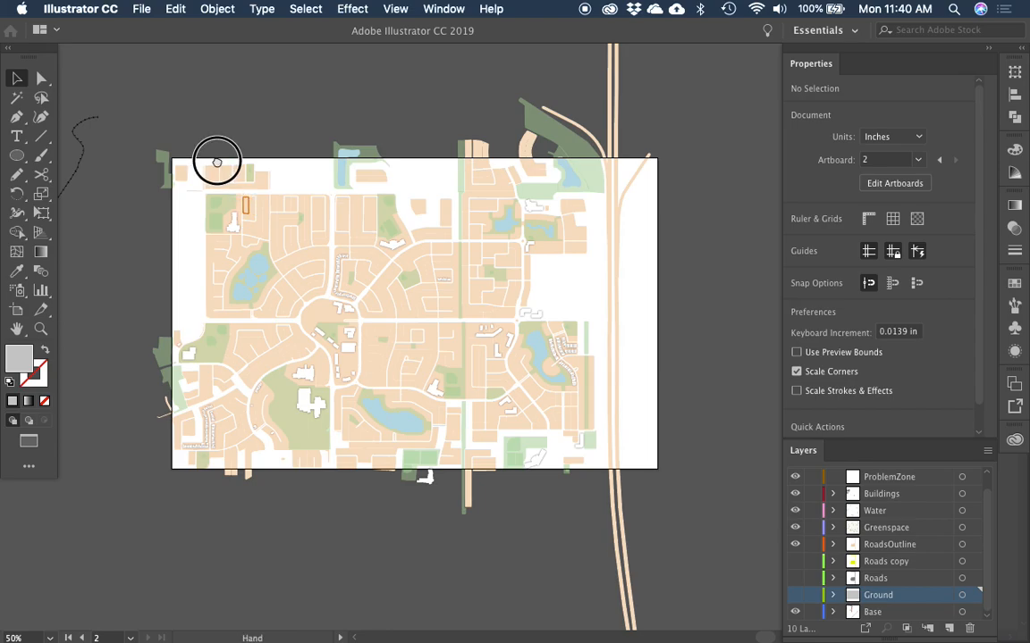
pyautogui.moveTo(216, 160); pyautogui.dragTo(240, 189)
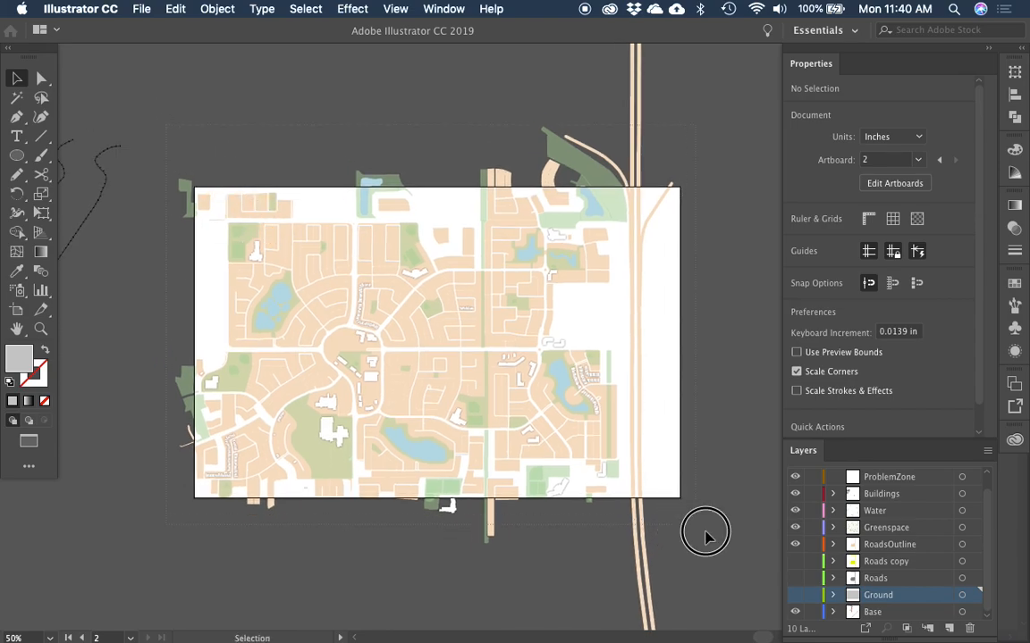
pyautogui.press('super+a')
pyautogui.moveTo(698, 515); pyautogui.dragTo(614, 509)
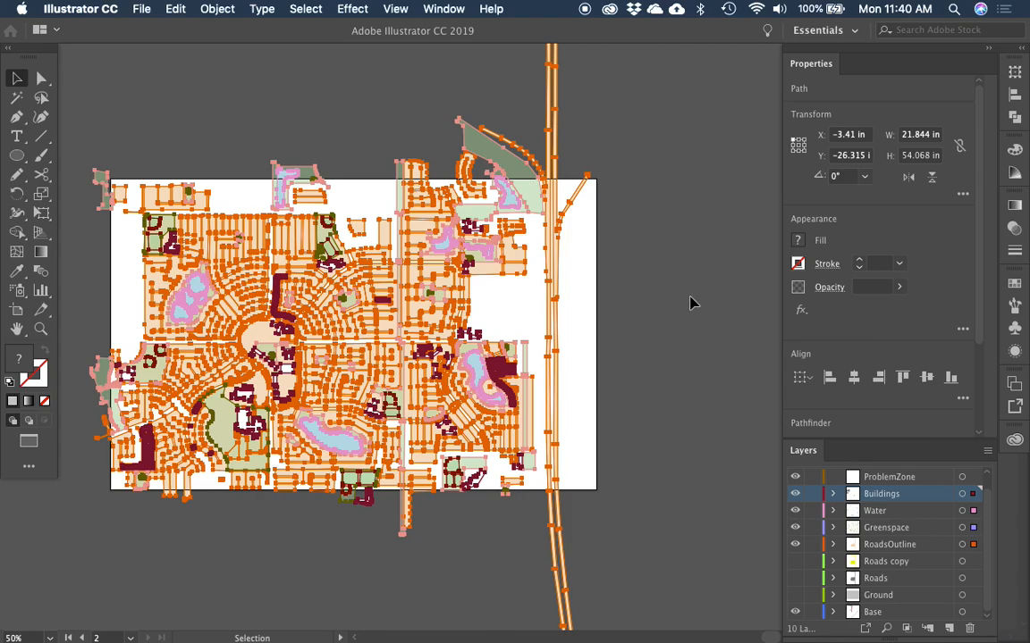
pyautogui.press('d')
pyautogui.press('/')
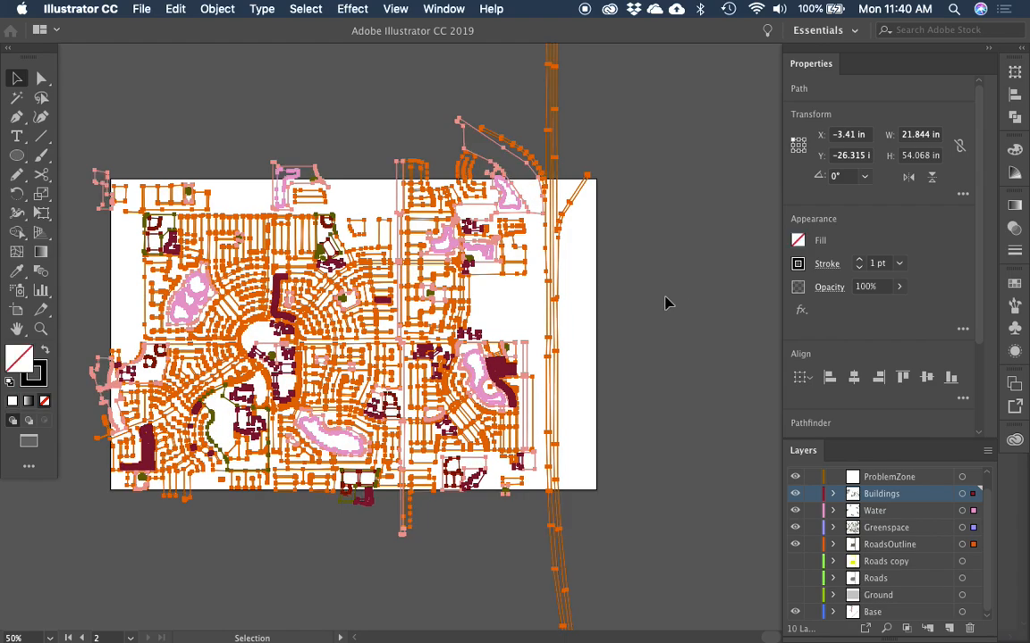
# Step: Set the stroke weight of the selected map artwork to 0.25 pt and deselect it
pyautogui.click(879, 262)
pyautogui.write('0.25')
pyautogui.press('Return')
pyautogui.click(612, 335)
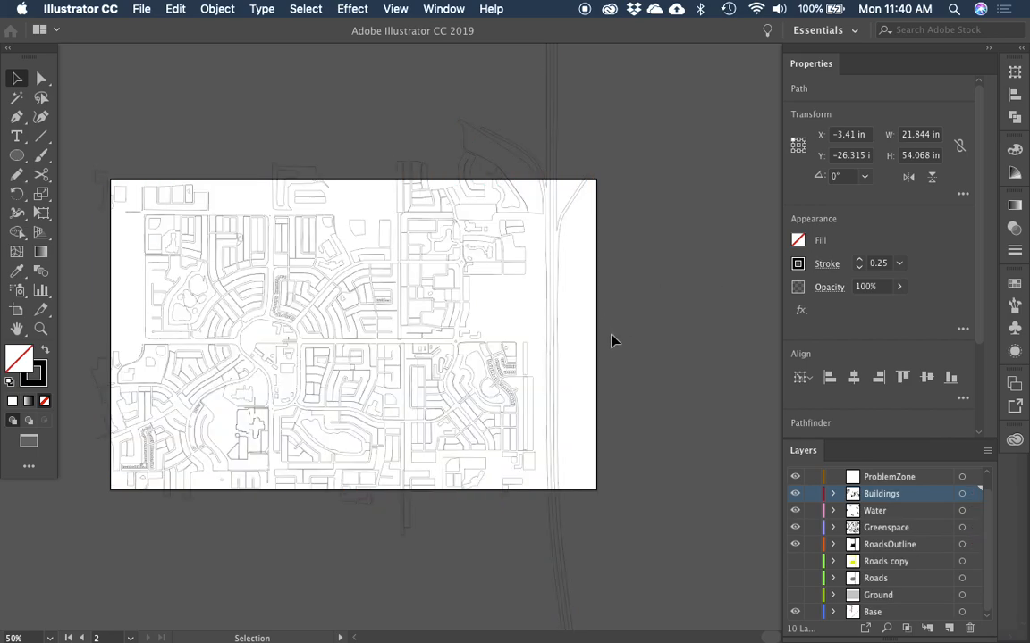
# Step: Examine the thin map linework up close and beside the coloured reference map
pyautogui.press('space')
pyautogui.moveTo(632, 361); pyautogui.dragTo(687, 357)
pyautogui.press('z')
pyautogui.moveTo(209, 150); pyautogui.dragTo(526, 437)
pyautogui.press('space')
pyautogui.press('v')
pyautogui.press('space')
pyautogui.moveTo(437, 386); pyautogui.dragTo(549, 454)
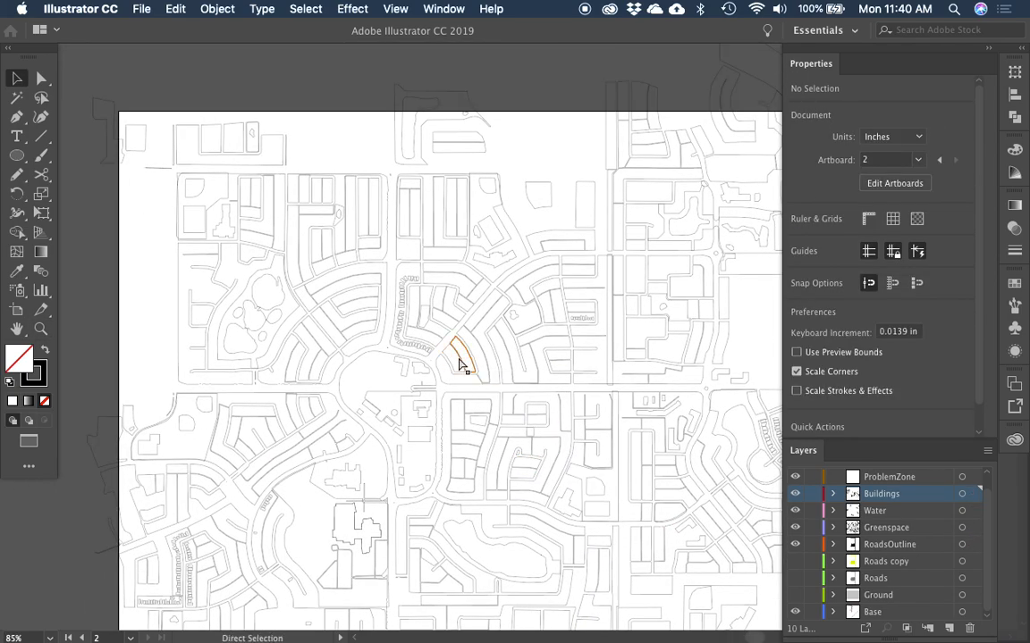
pyautogui.press('super+minus')
pyautogui.press('super+minus')
pyautogui.press('super+minus')
pyautogui.press('super+minus')
pyautogui.press('space')
pyautogui.moveTo(291, 353); pyautogui.dragTo(401, 369)
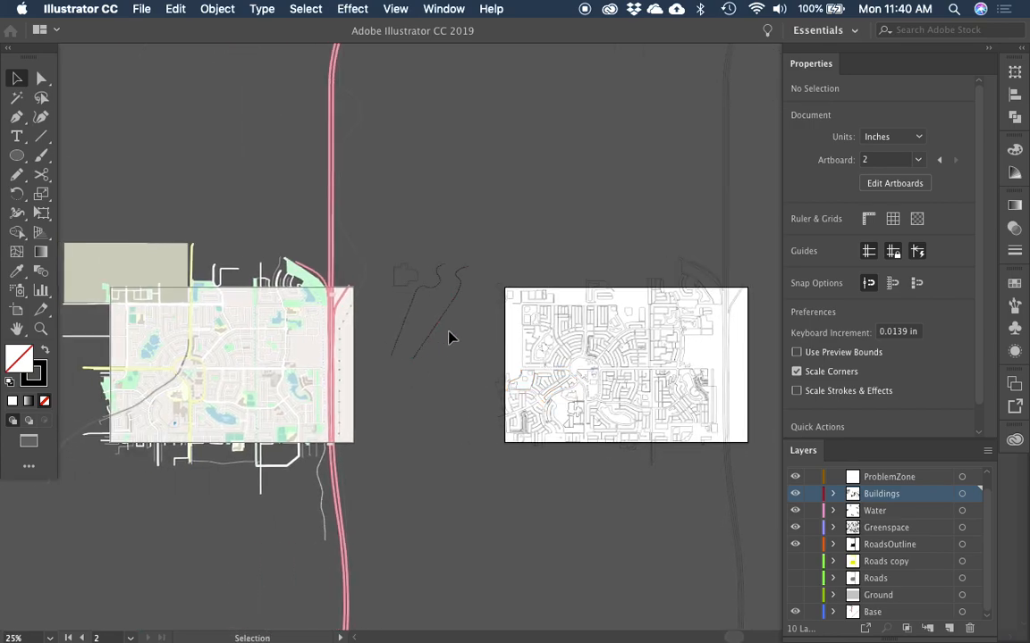
pyautogui.press('space')
pyautogui.moveTo(465, 382); pyautogui.dragTo(333, 368)
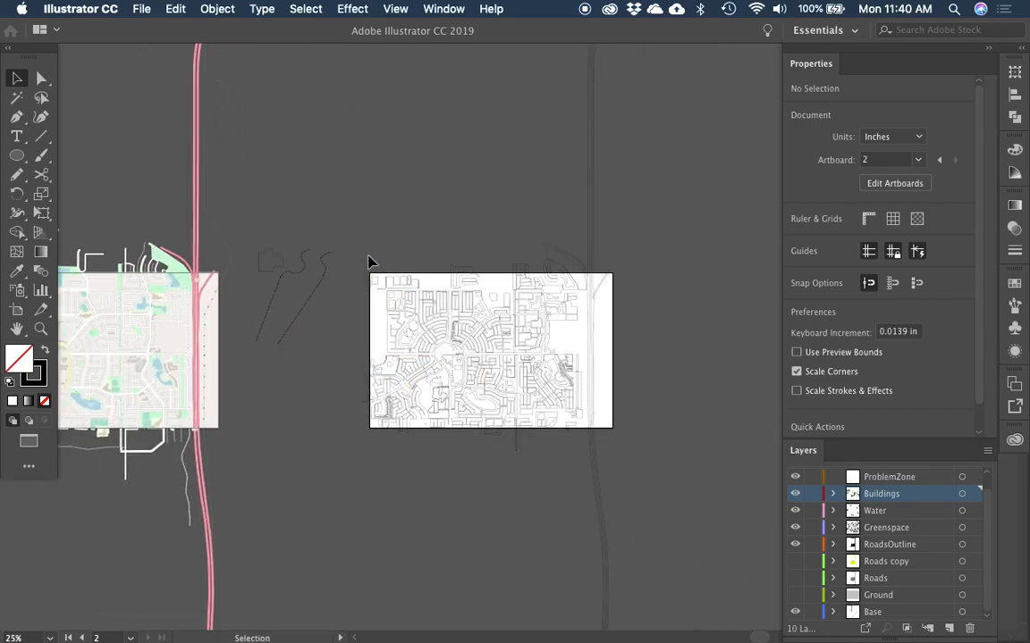
pyautogui.hscroll(6, 329, 373)
# Step: Cut the left highway outline just above the map artboard with the Scissors tool
pyautogui.click(451, 468)
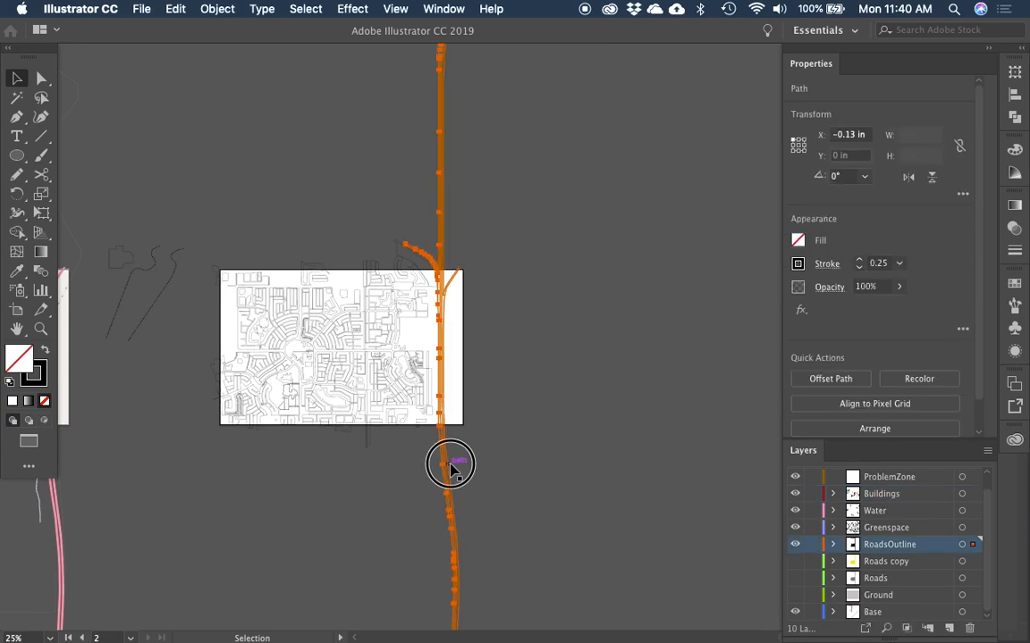
pyautogui.click(476, 247)
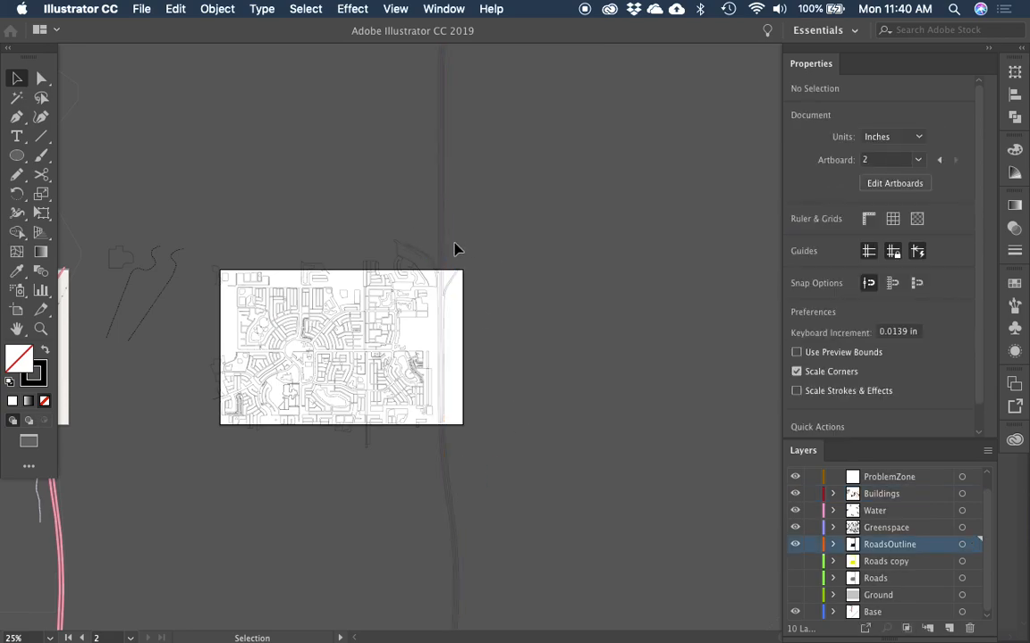
pyautogui.press('c')
pyautogui.scroll(10, 411, 241)
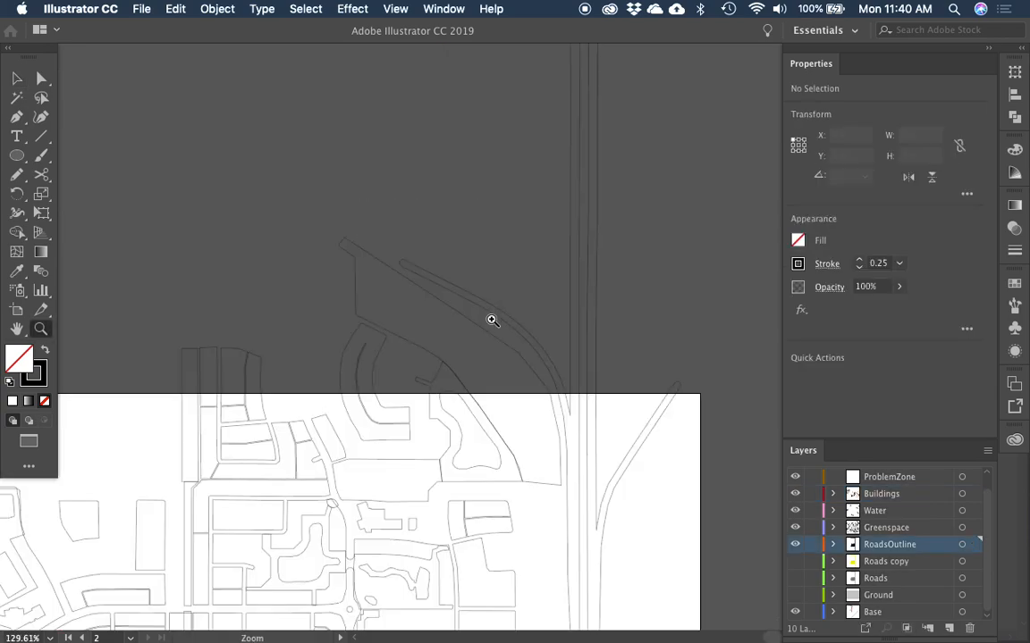
pyautogui.click(571, 291)
pyautogui.press('v')
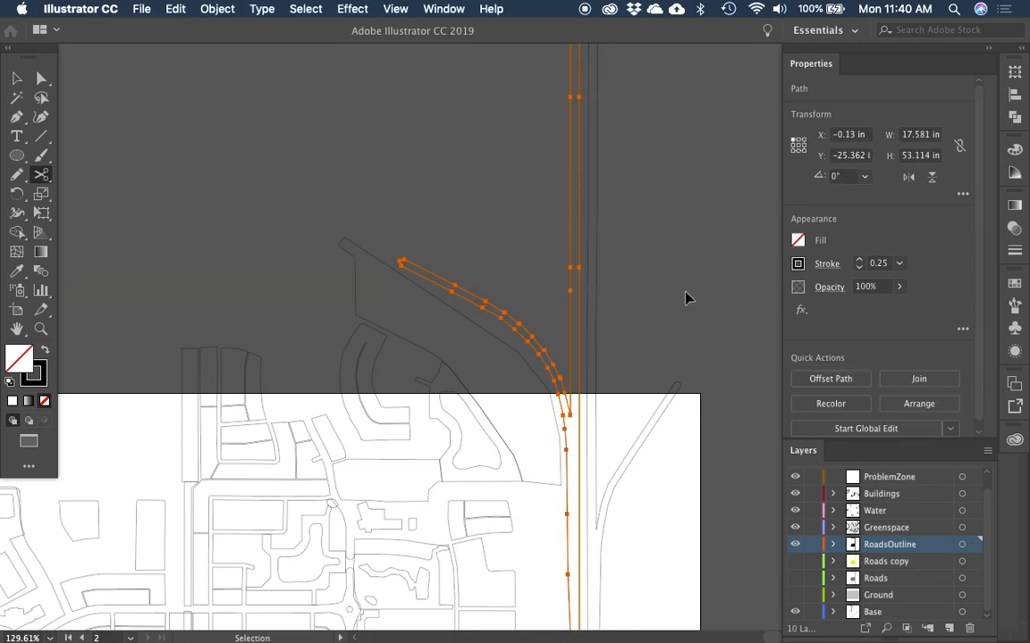
pyautogui.click(687, 298)
# Step: Draw a rectangle about 5.05 by 10.76 in over the highway at the map artboard's right edge, matching the artboard's height
pyautogui.scroll(-5, 680, 294)
pyautogui.moveTo(680, 287); pyautogui.dragTo(520, 403)
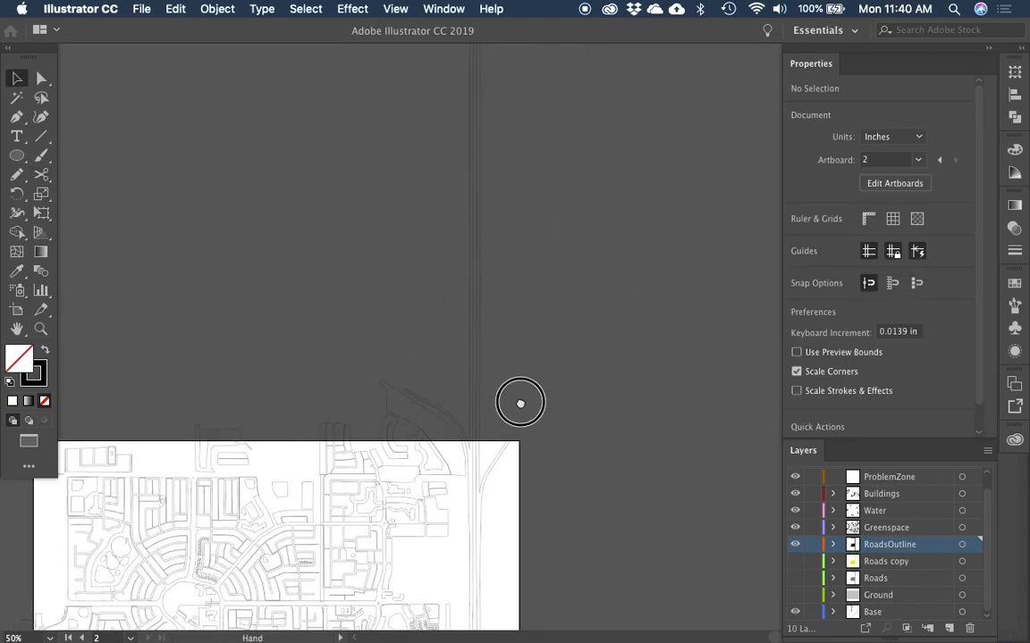
pyautogui.scroll(-1, 523, 416)
pyautogui.scroll(-5, 545, 394)
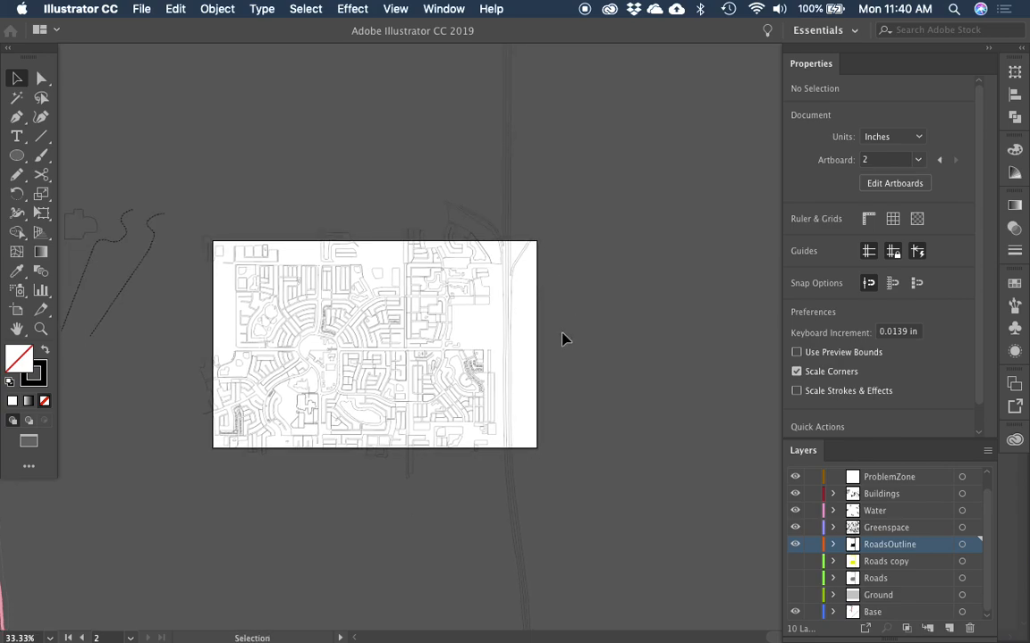
pyautogui.press('m')
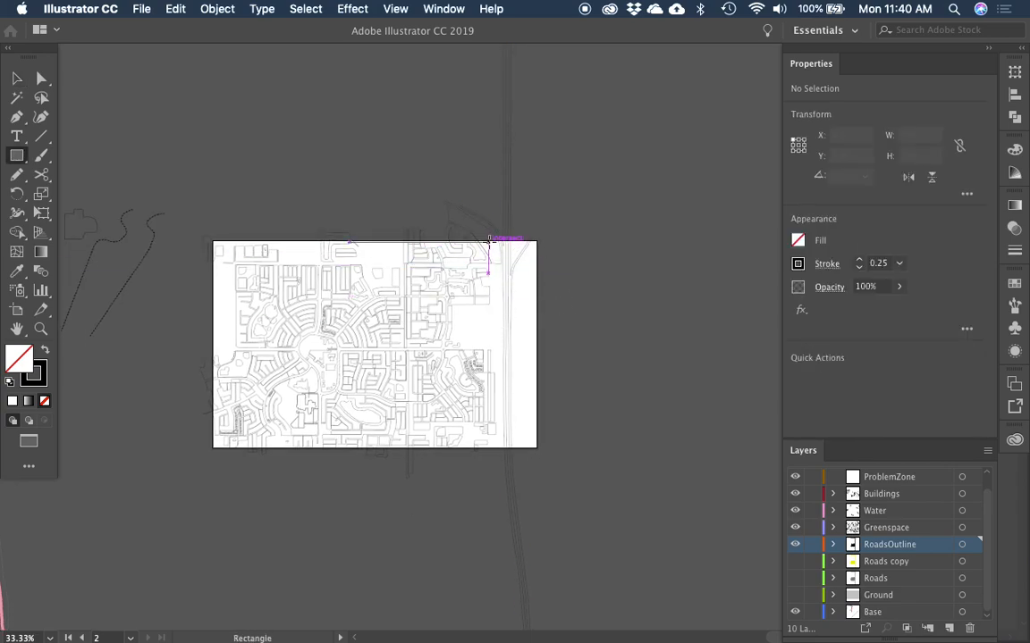
pyautogui.moveTo(483, 242)
pyautogui.mouseDown()
pyautogui.moveTo(596, 402)
pyautogui.moveTo(653, 444)
pyautogui.mouseUp()
pyautogui.press('super+z')
pyautogui.moveTo(487, 241); pyautogui.dragTo(580, 441)
pyautogui.press('v')
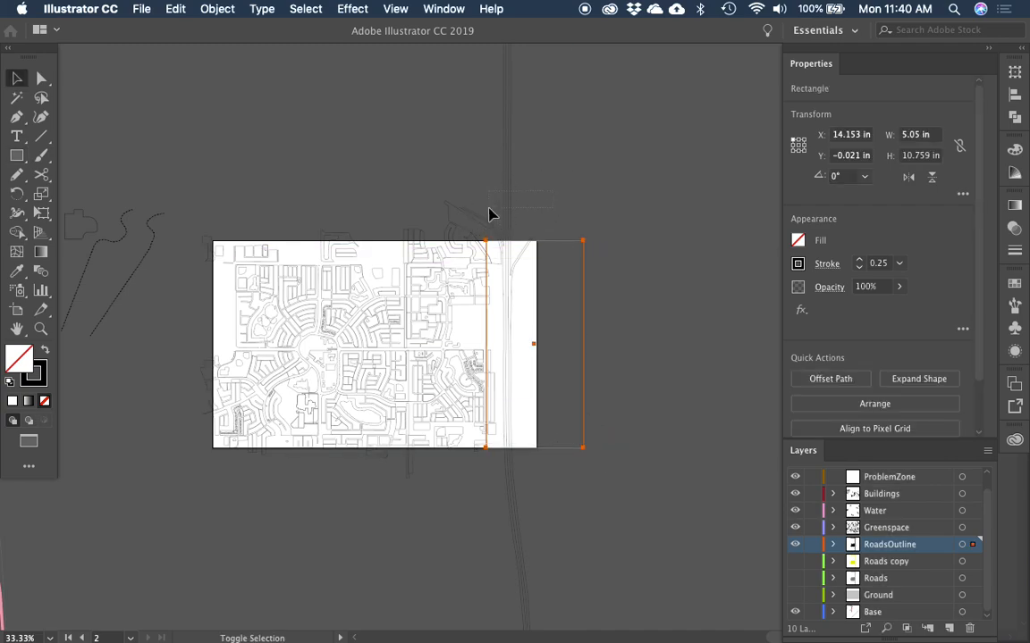
# Step: Trim the right highway outline to the height of the map artboard by intersecting it with the rectangle
pyautogui.keyDown('shift'); pyautogui.click(503, 236); pyautogui.keyUp('shift')
pyautogui.click(528, 244)
pyautogui.press('a')
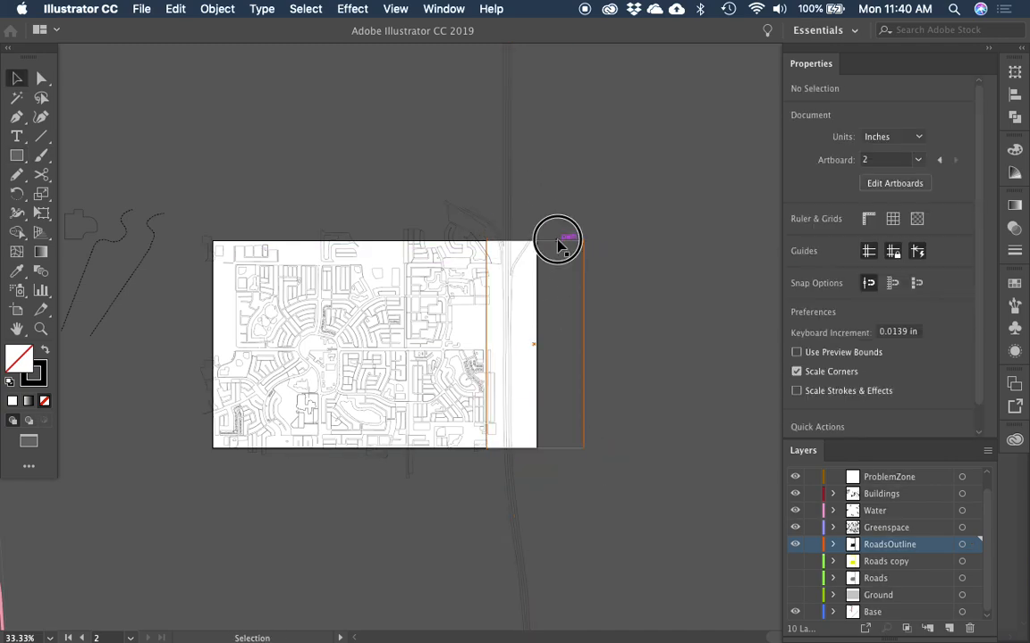
pyautogui.click(558, 241)
pyautogui.click(572, 213)
pyautogui.press('v')
pyautogui.click(579, 243)
pyautogui.keyDown('shift'); pyautogui.click(515, 222); pyautogui.keyUp('shift')
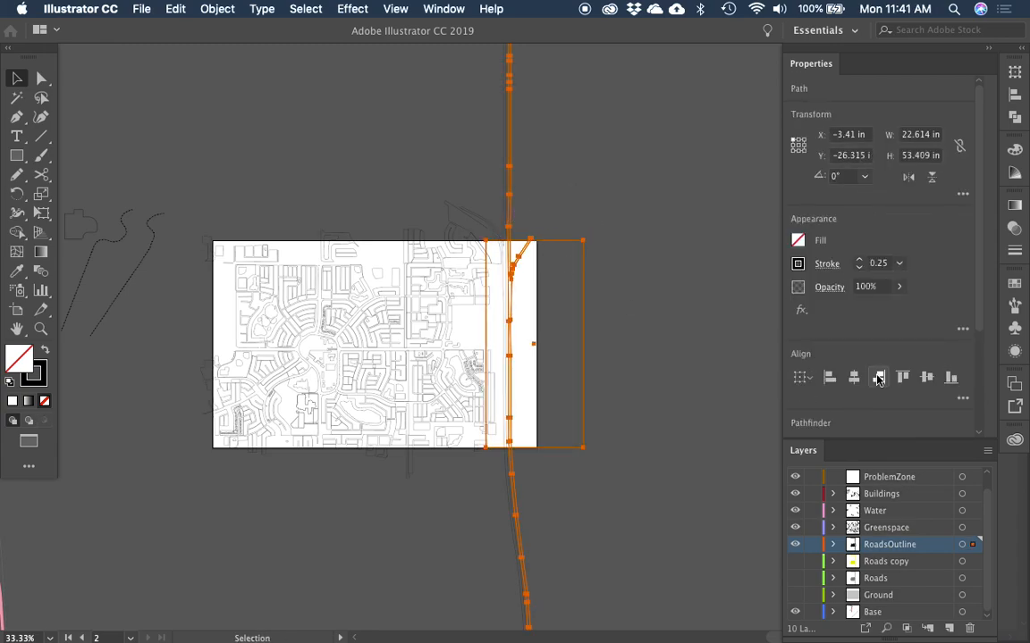
pyautogui.scroll(-2, 910, 400)
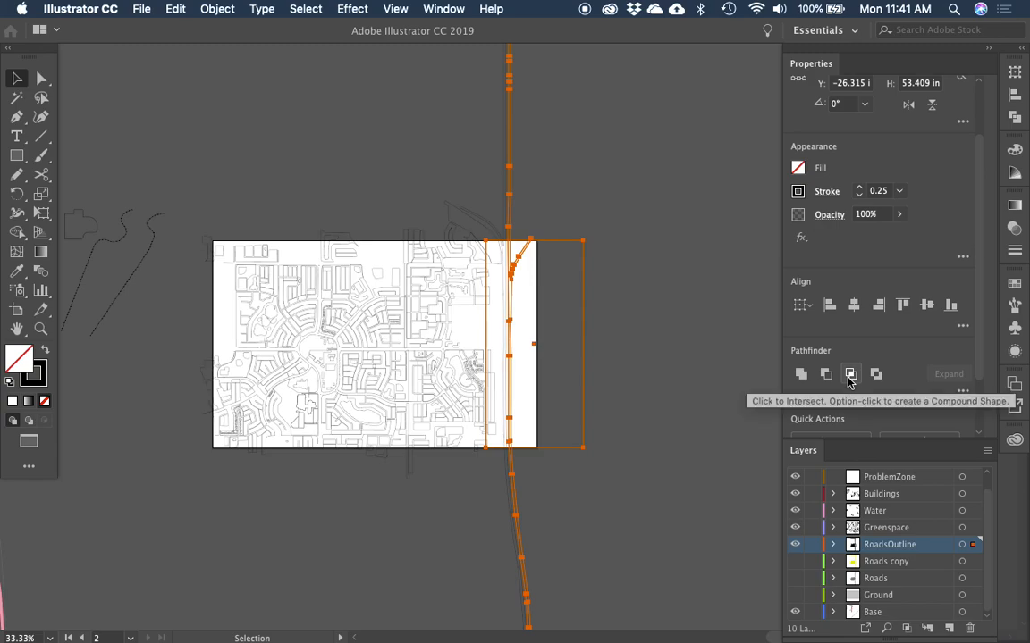
pyautogui.click(850, 382)
# Step: Intersect the left highway outline with the remaining rectangle to trim it to the map artboard's height, and deselect it
pyautogui.click(515, 210)
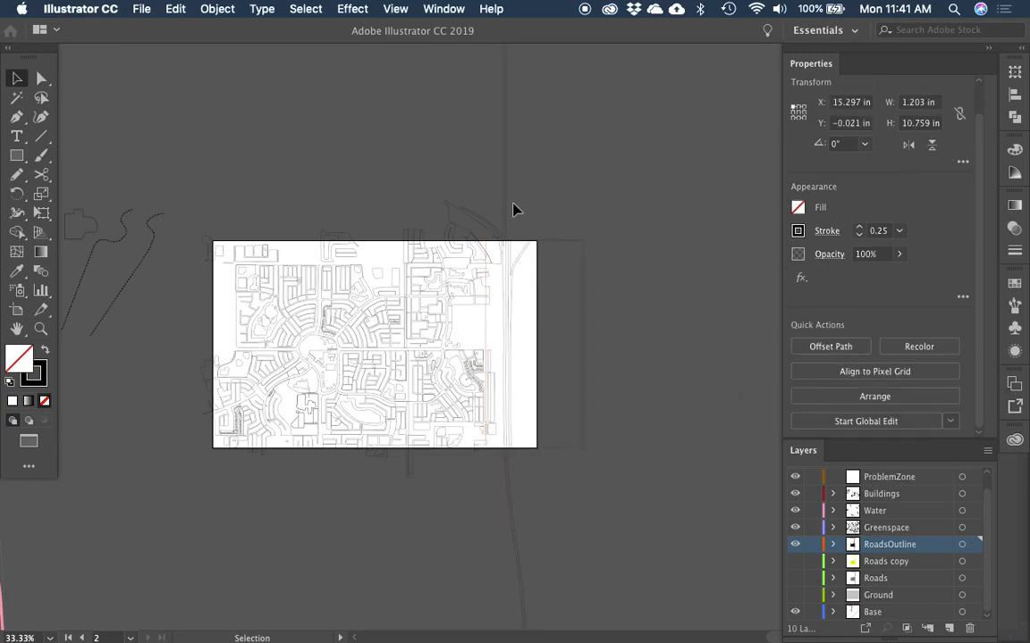
pyautogui.click(551, 240)
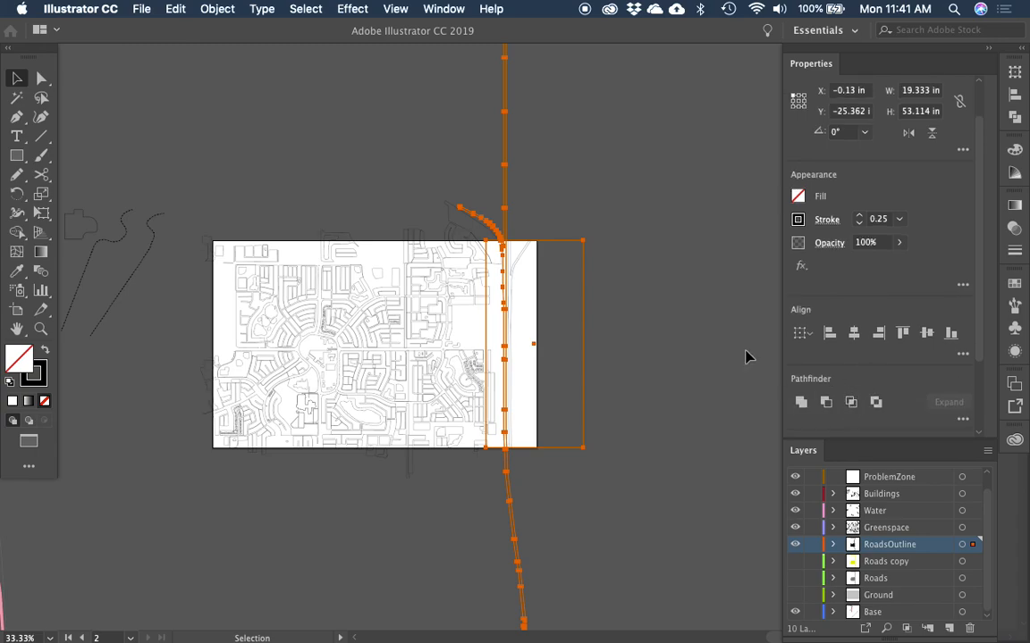
pyautogui.click(850, 403)
pyautogui.click(607, 357)
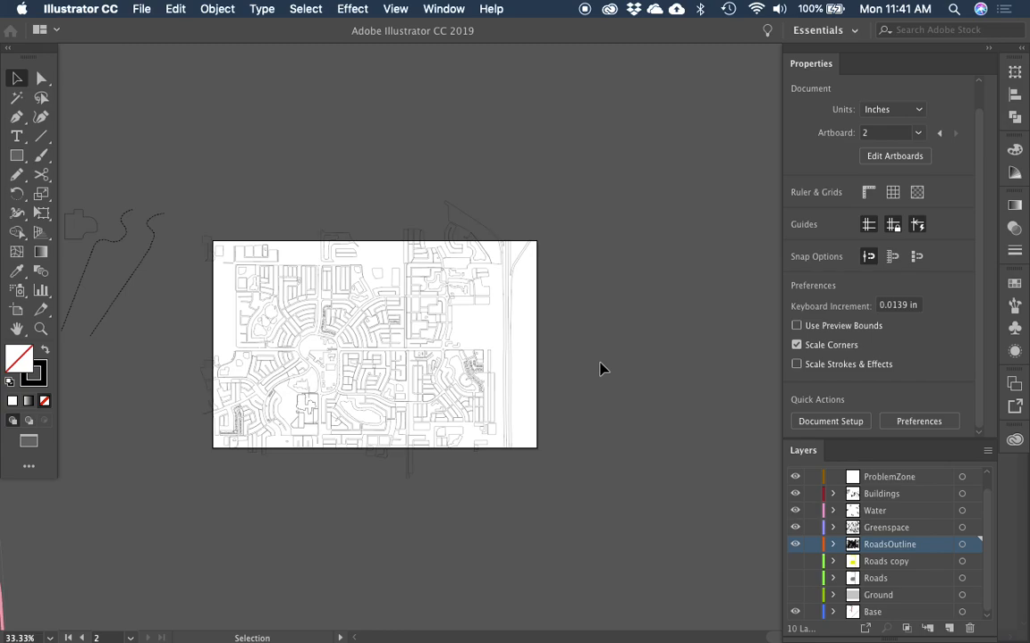
# Step: Examine the trimmed highway and the linework around the map artboard's edges, up close and at a distance
pyautogui.press('space')
pyautogui.moveTo(579, 347); pyautogui.dragTo(619, 315)
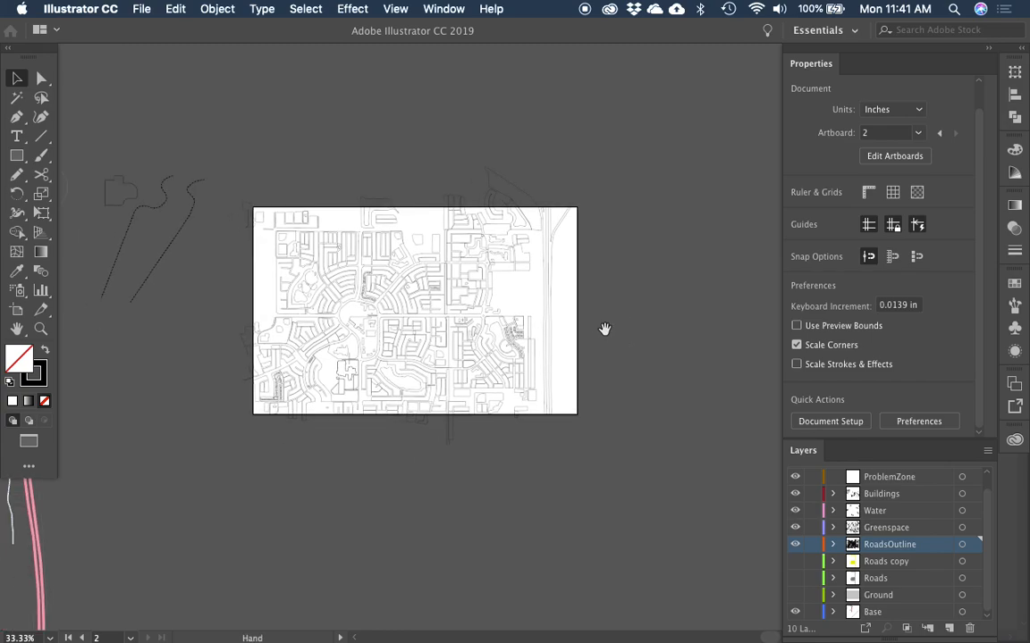
pyautogui.press('z')
pyautogui.click(597, 474)
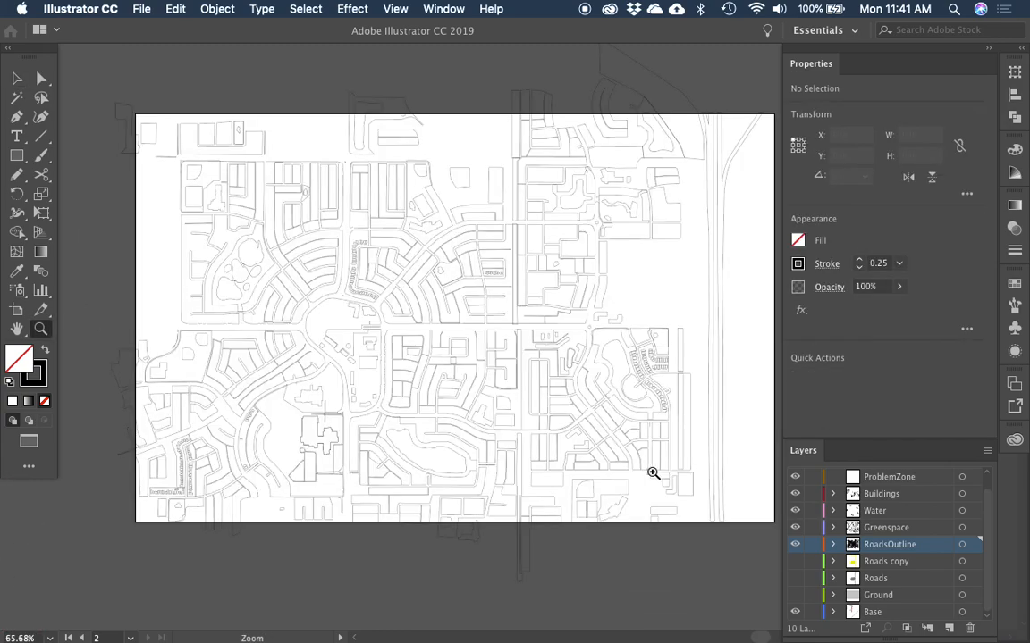
pyautogui.press('super+minus')
pyautogui.press('super+minus')
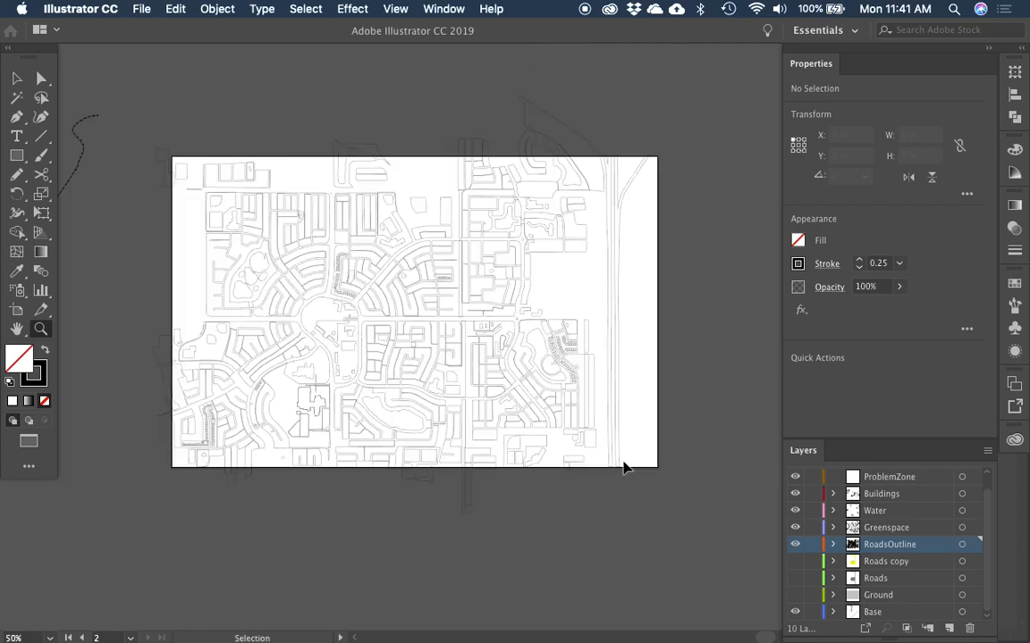
pyautogui.hscroll(-3, 460, 339)
pyautogui.click(652, 487)
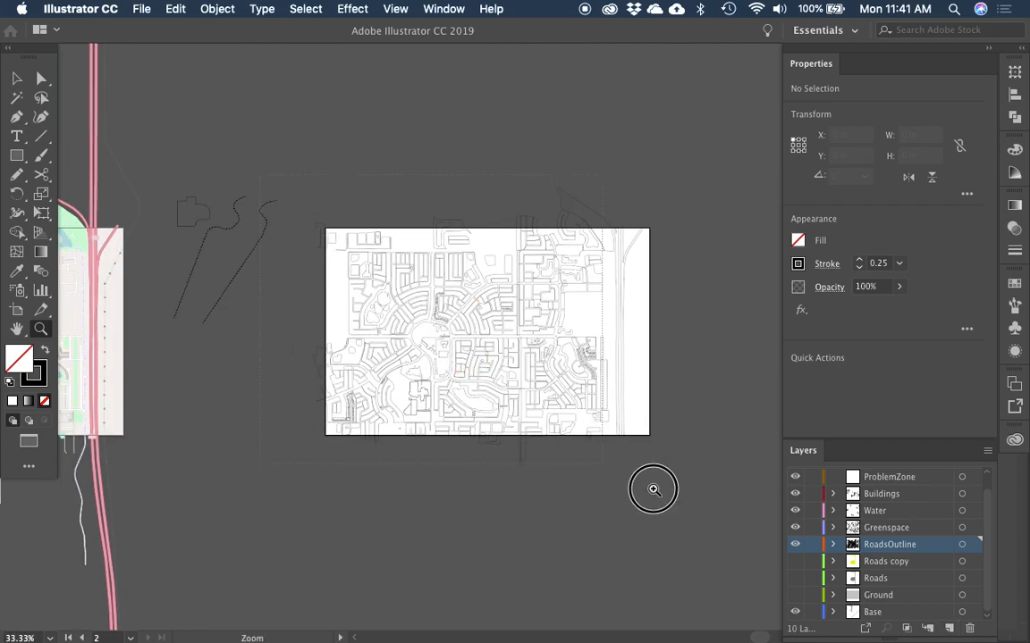
pyautogui.press('space')
pyautogui.moveTo(710, 500); pyautogui.dragTo(606, 468)
pyautogui.press('v')
pyautogui.press('space')
pyautogui.moveTo(489, 244); pyautogui.dragTo(534, 326)
pyautogui.moveTo(179, 143); pyautogui.dragTo(185, 107)
pyautogui.click(125, 108)
pyautogui.click(724, 552)
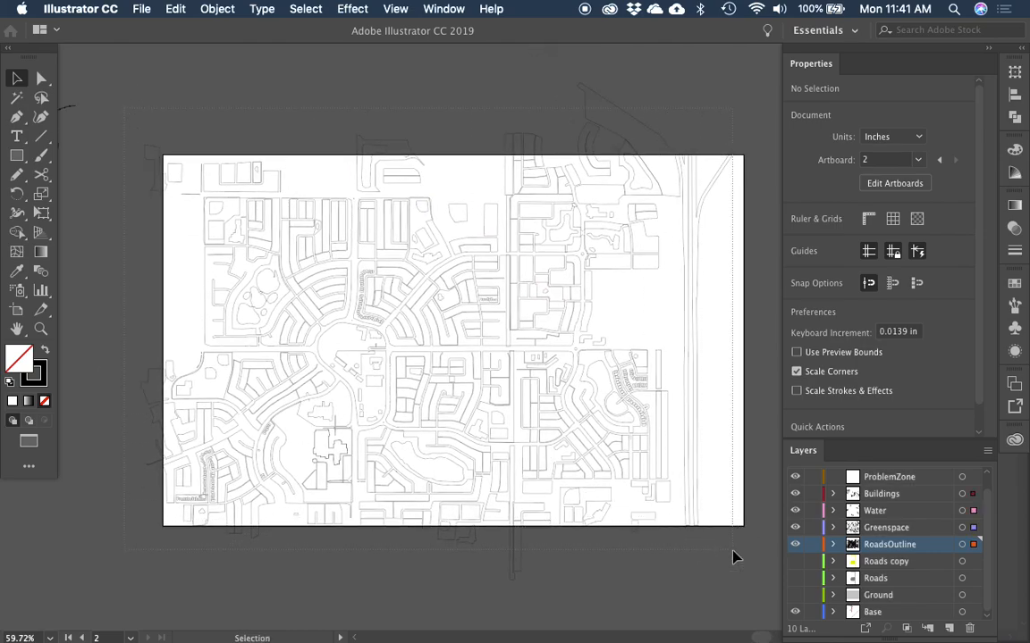
pyautogui.press('super+a')
pyautogui.click(141, 9)
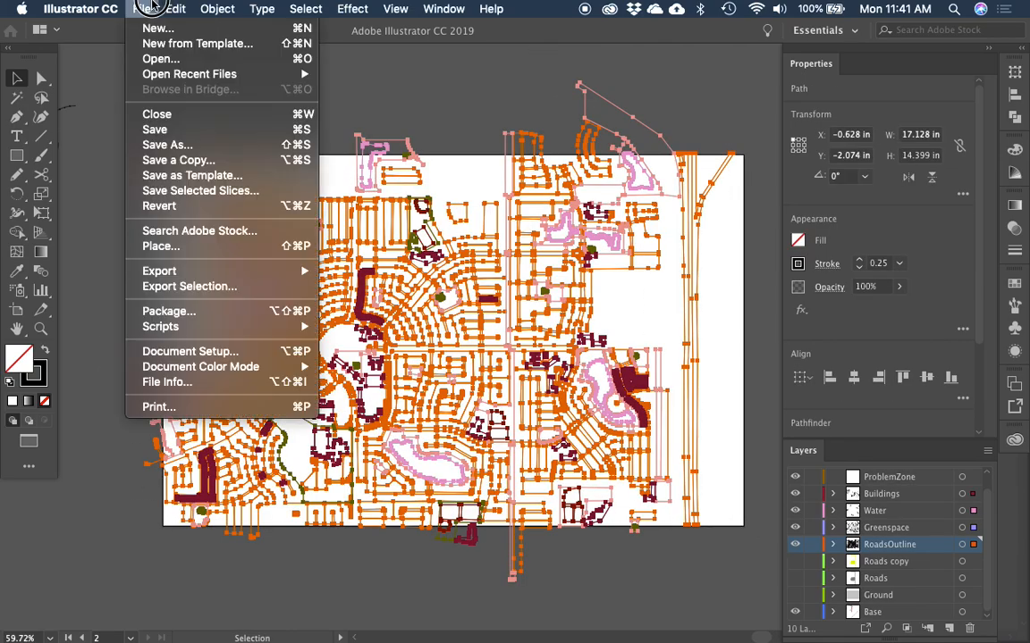
pyautogui.click(179, 148)
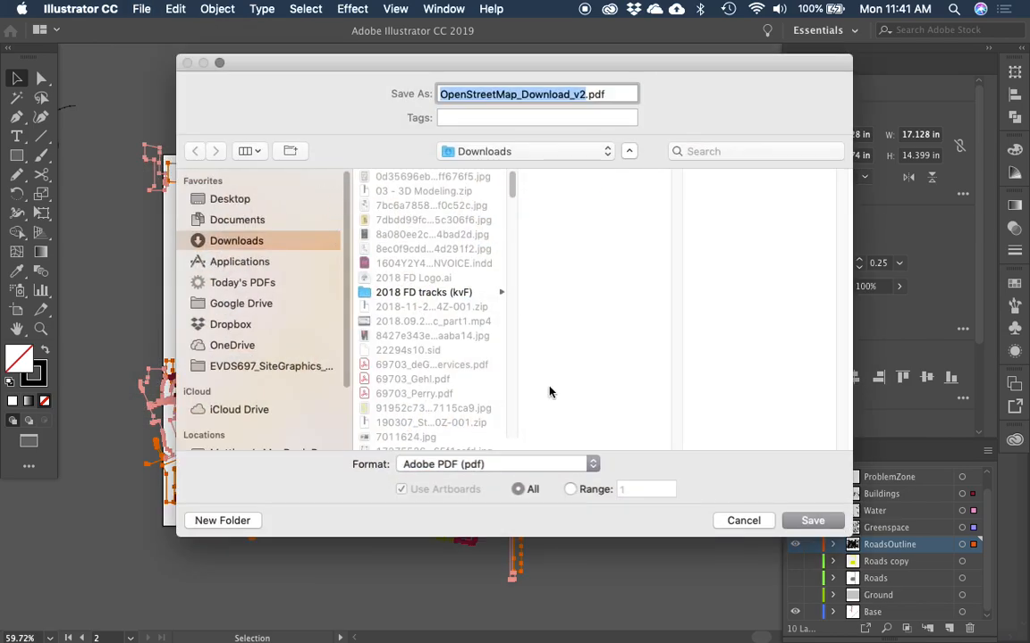
pyautogui.click(740, 521)
pyautogui.click(141, 9)
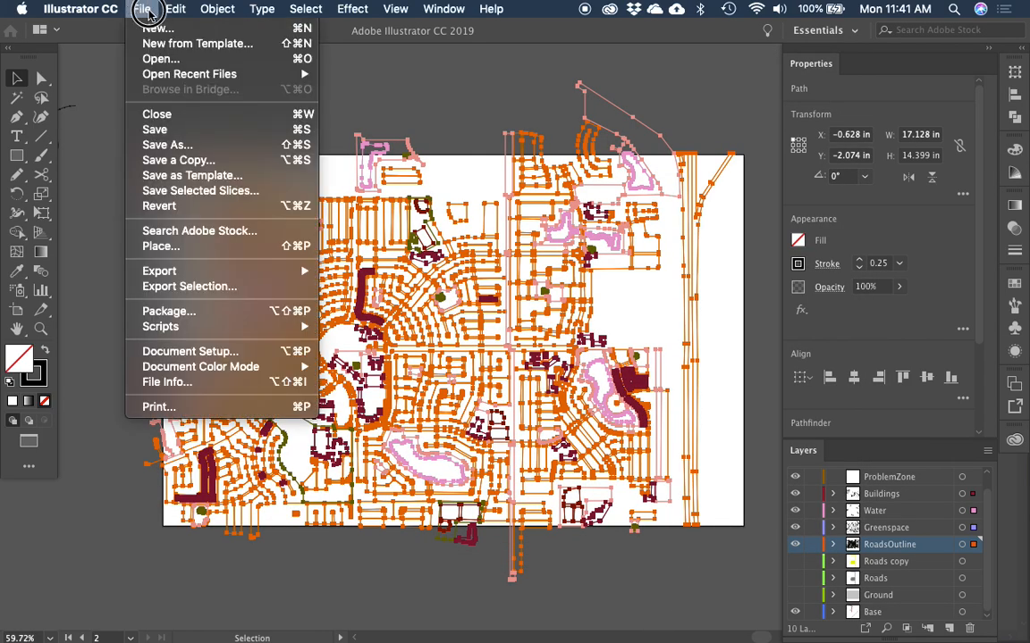
pyautogui.click(228, 286)
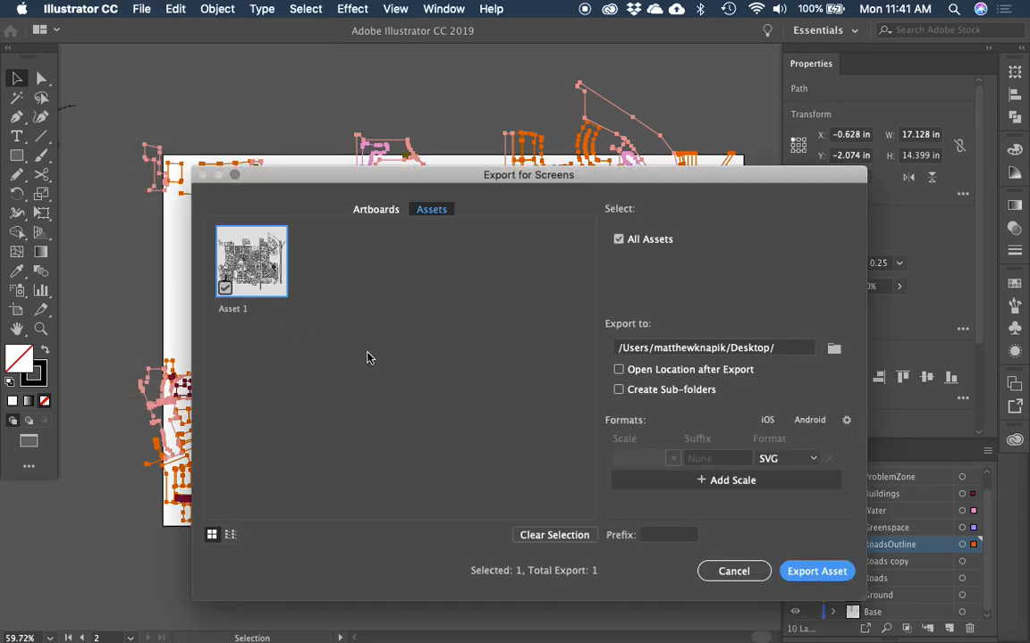
pyautogui.click(776, 459)
pyautogui.click(727, 571)
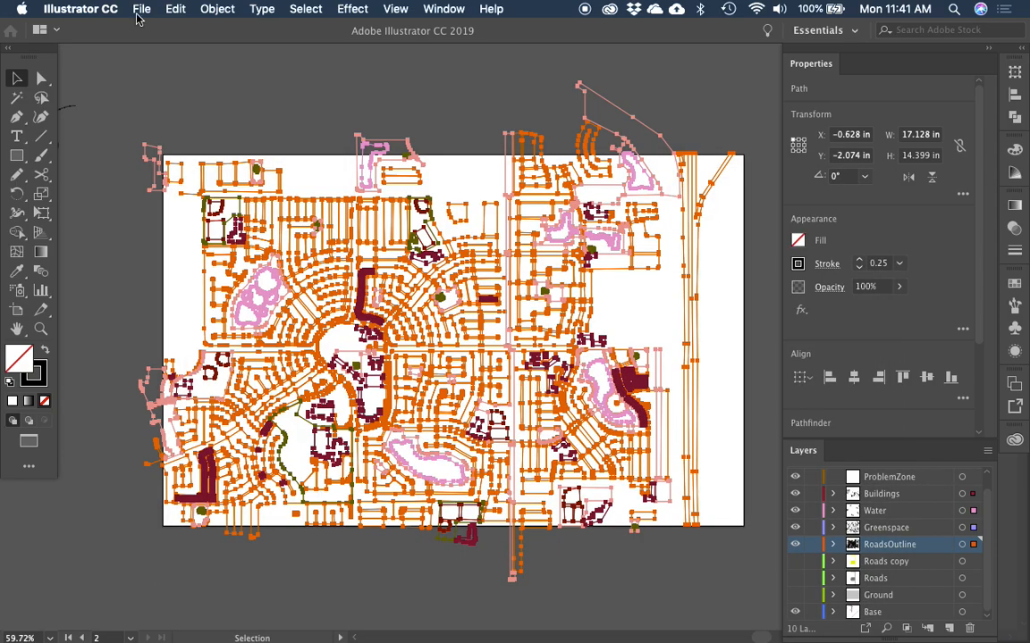
pyautogui.click(211, 113)
# Step: Save the document to the Desktop as ProcessingOpenMap_v1 in Adobe Illustrator (ai) format
pyautogui.press('super+minus')
pyautogui.press('super+minus')
pyautogui.press('super+minus')
pyautogui.press('super+minus')
pyautogui.moveTo(206, 119); pyautogui.dragTo(237, 193)
pyautogui.press('super+shift+s')
pyautogui.write('ToCAD+')
pyautogui.write('Demo')
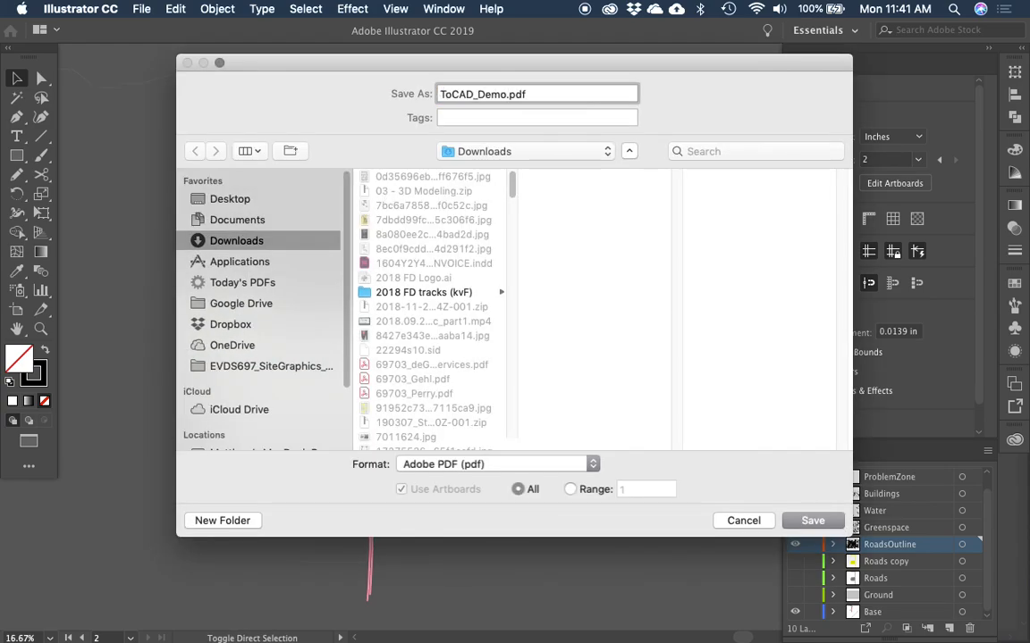
pyautogui.click(500, 464)
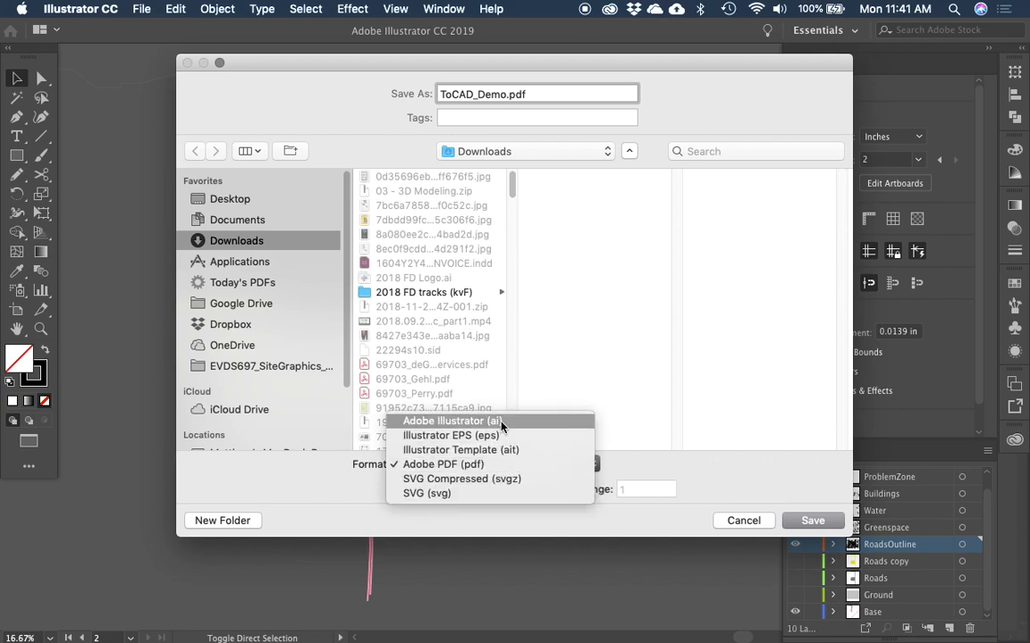
pyautogui.click(504, 422)
pyautogui.click(231, 200)
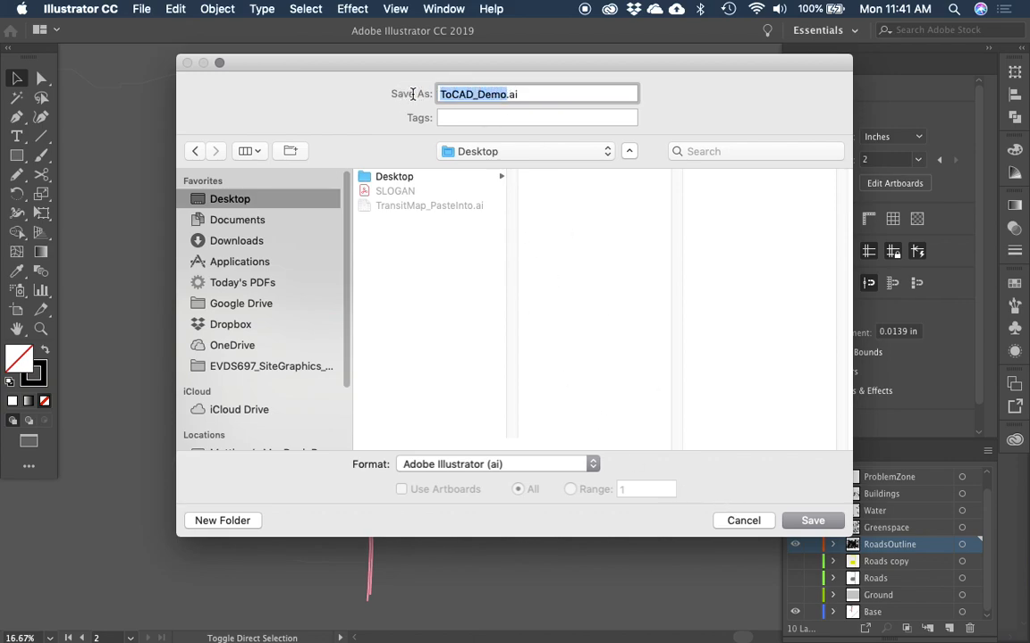
pyautogui.write('Processing')
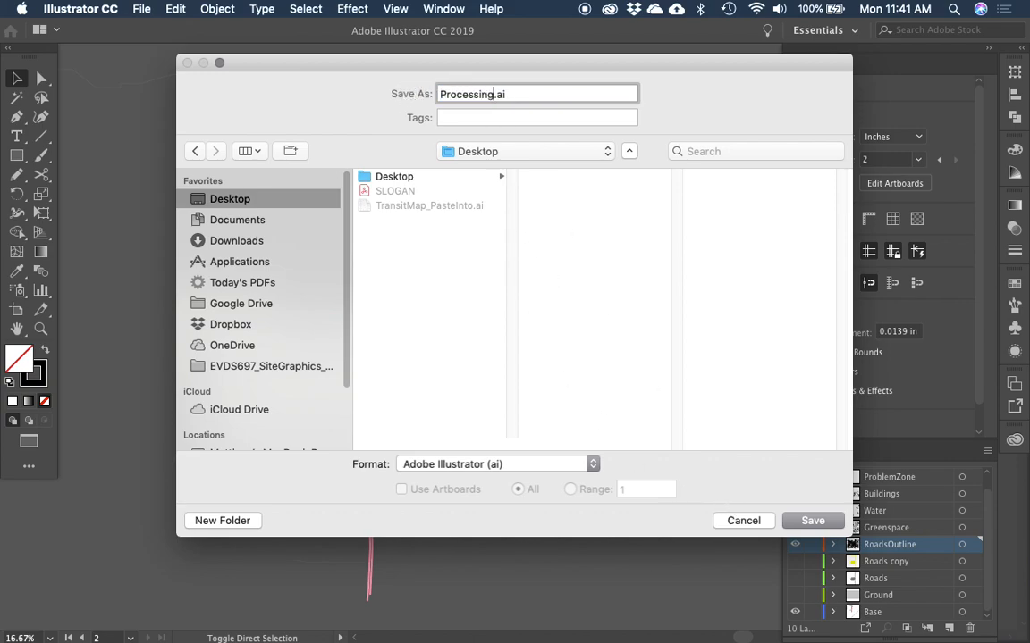
pyautogui.write('OpenS')
pyautogui.write('ap_v1')
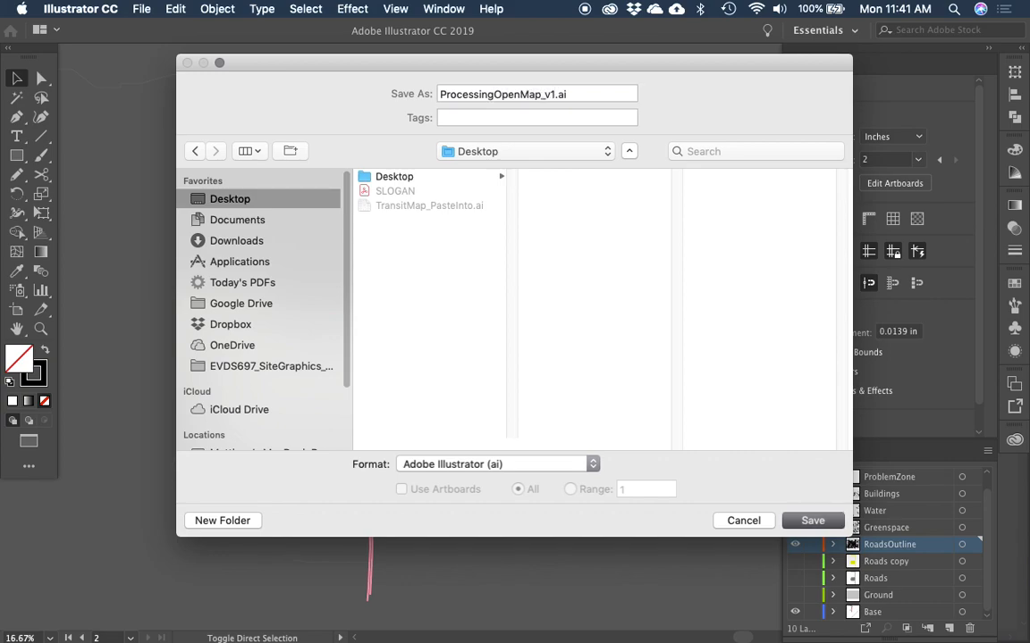
pyautogui.press('Return')
pyautogui.click(357, 561)
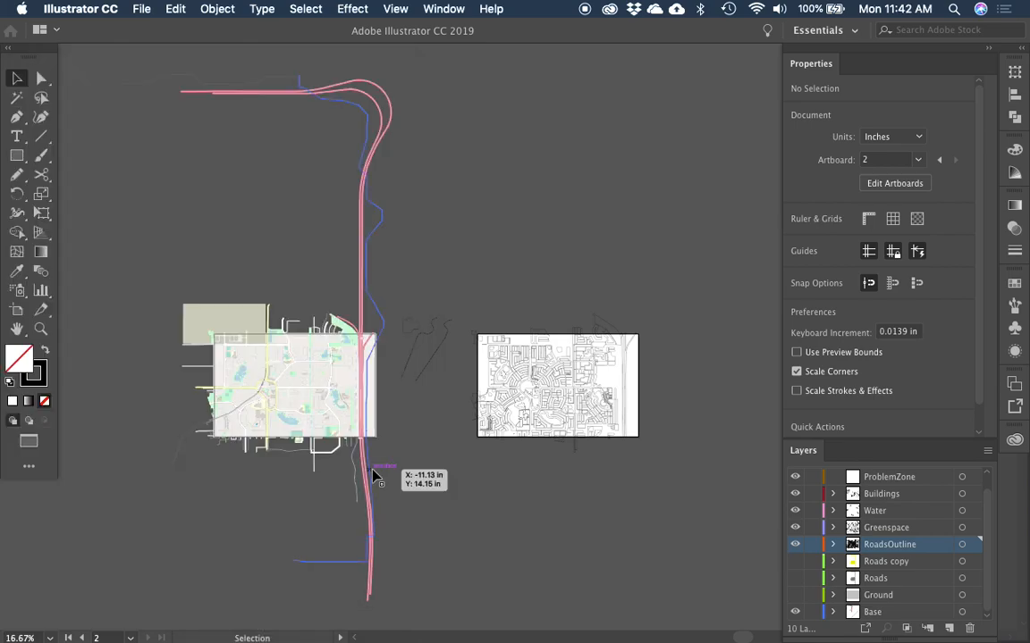
# Step: Save a separate version of the document to the Desktop as ProcessingOpenMap_toCAD_v1.ai
pyautogui.click(136, 8)
pyautogui.click(206, 143)
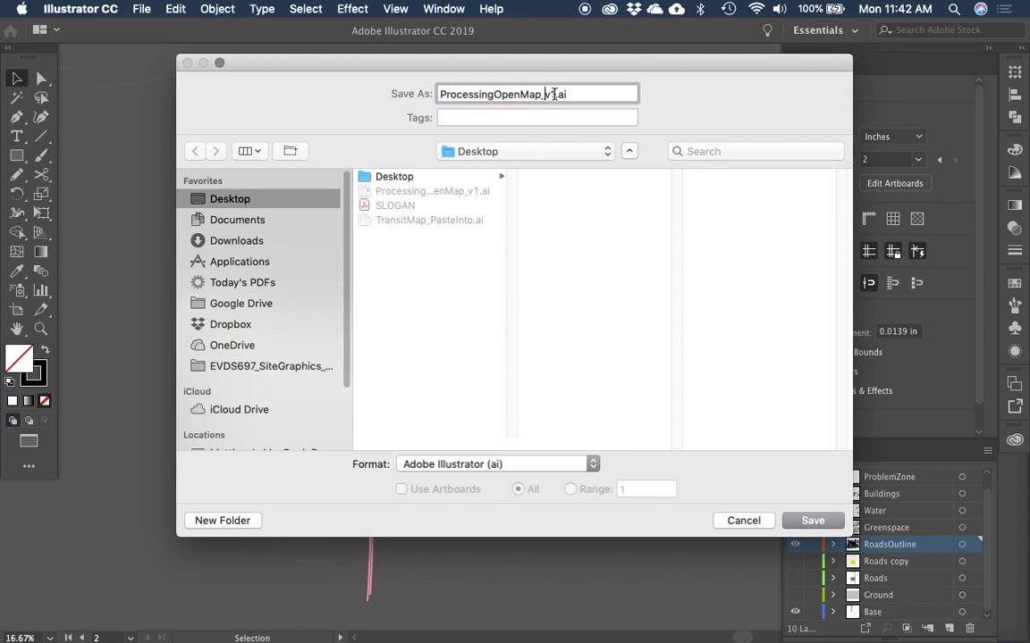
pyautogui.click(555, 94)
pyautogui.press('BackSpace')
pyautogui.write('toCAD_')
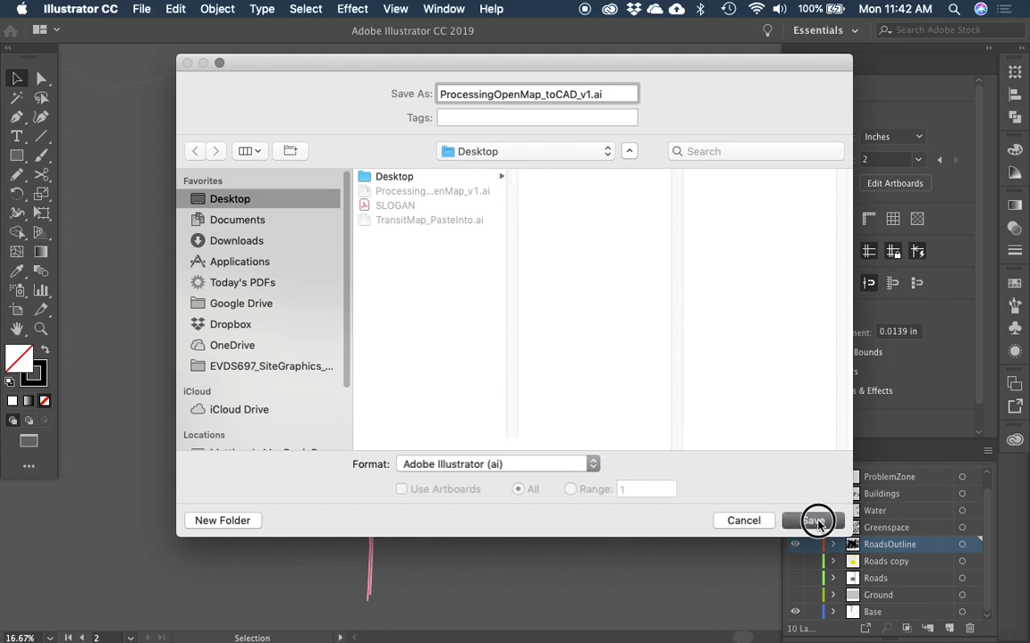
pyautogui.click(813, 520)
pyautogui.click(374, 560)
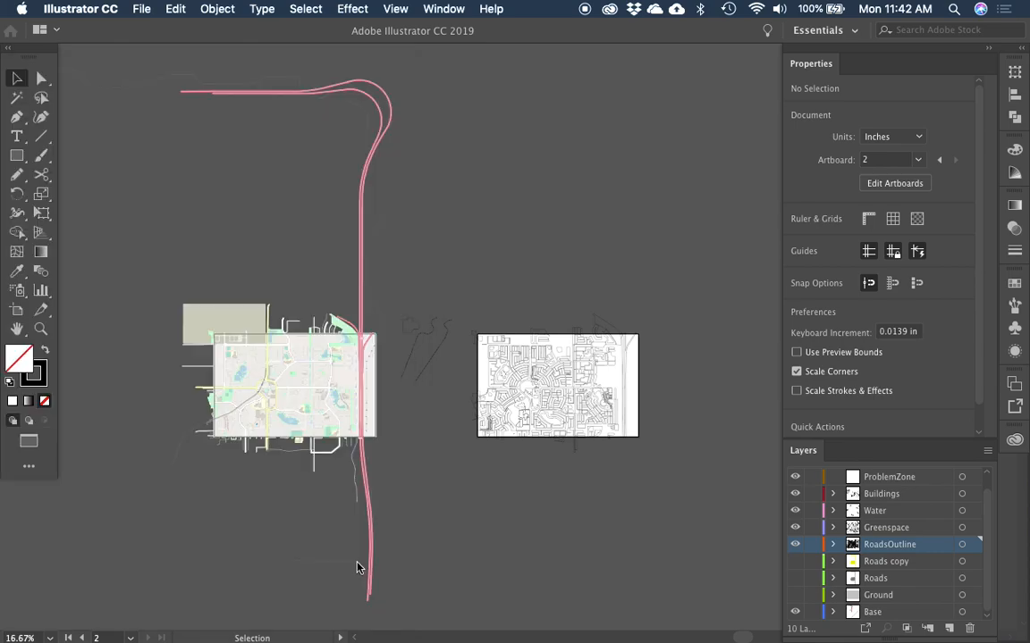
# Step: Delete the coloured reference map, its long highway lines and the stray outlines beside the black linework map
pyautogui.press('space')
pyautogui.moveTo(386, 506); pyautogui.dragTo(427, 493)
pyautogui.moveTo(187, 198); pyautogui.dragTo(471, 506)
pyautogui.press('Delete')
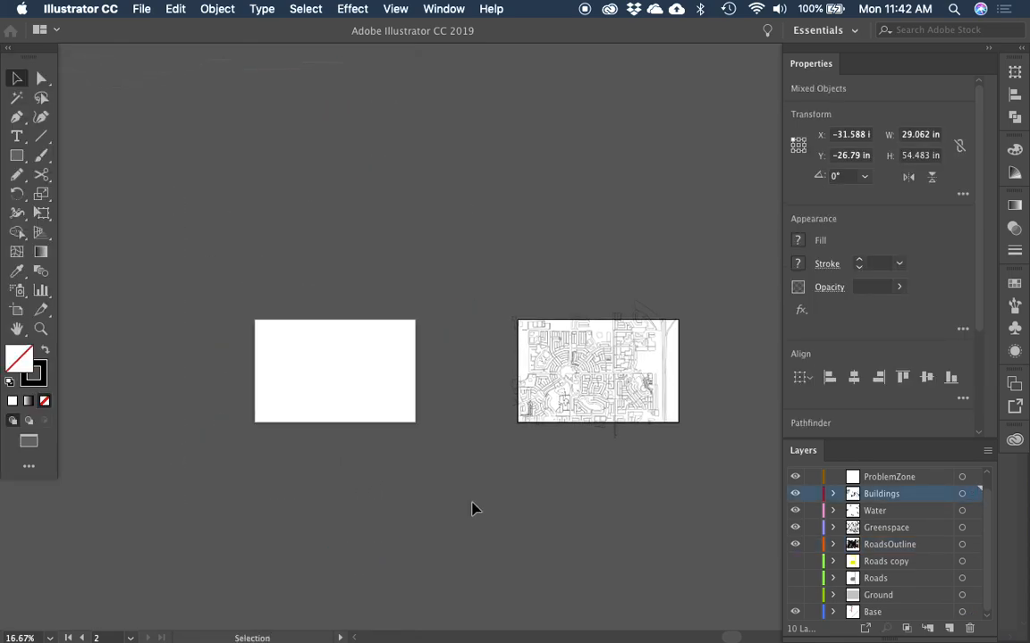
# Step: Remove the empty artboard next to the linework map and leave artboard editing
pyautogui.hscroll(5, 393, 384)
pyautogui.scroll(-1, 393, 384)
pyautogui.click(277, 363)
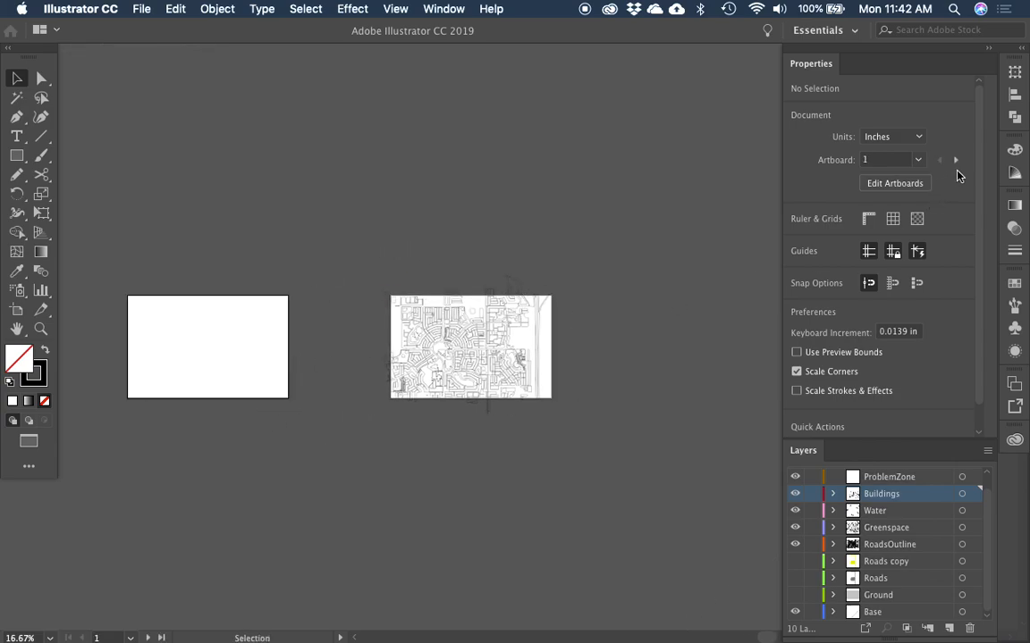
pyautogui.click(908, 185)
pyautogui.press('Delete')
pyautogui.press('Escape')
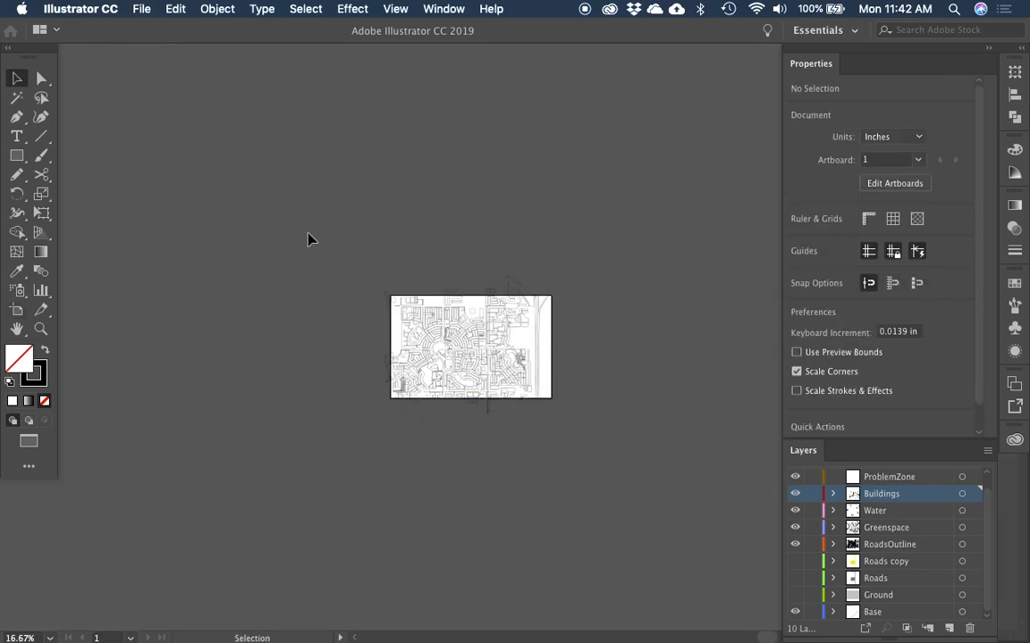
# Step: Select all the map linework and check which file formats are available for saving the document
pyautogui.moveTo(309, 237); pyautogui.dragTo(581, 448)
pyautogui.click(142, 8)
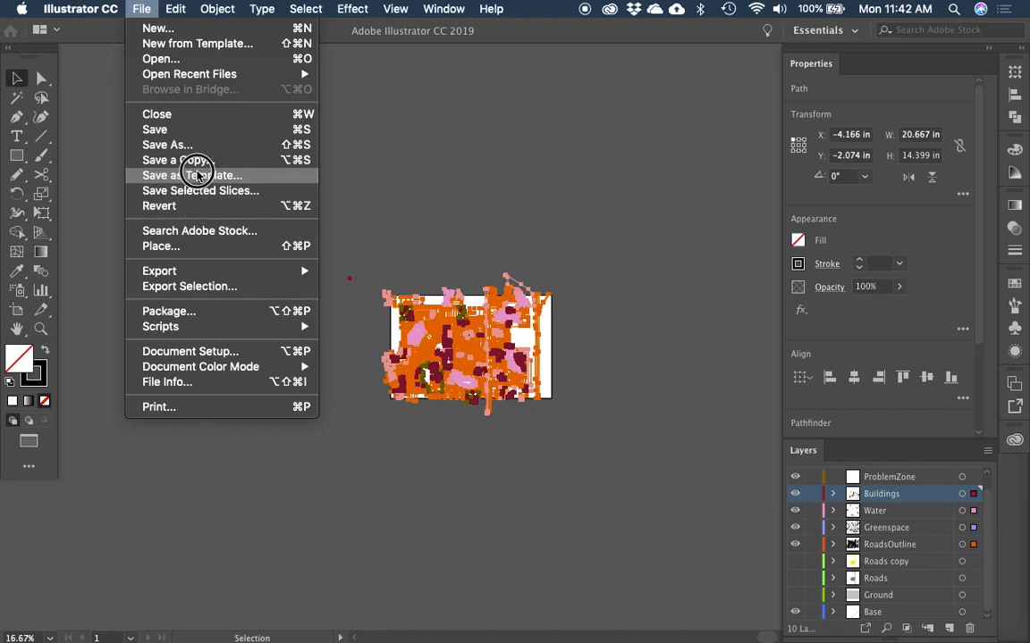
pyautogui.click(200, 146)
pyautogui.click(527, 464)
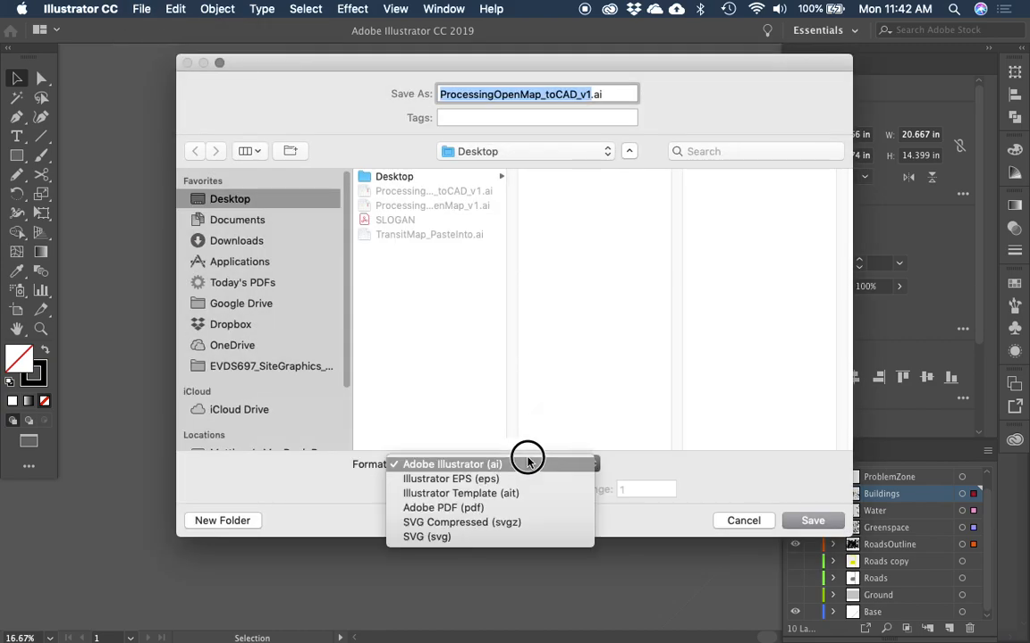
pyautogui.click(673, 470)
pyautogui.click(743, 520)
# Step: Try to export the selected linework to the Desktop as ProcessingOpenMap_toCAD_v1.dwg, using the AutoCAD 2010/2011/2012 version and including only the selected art
pyautogui.click(141, 8)
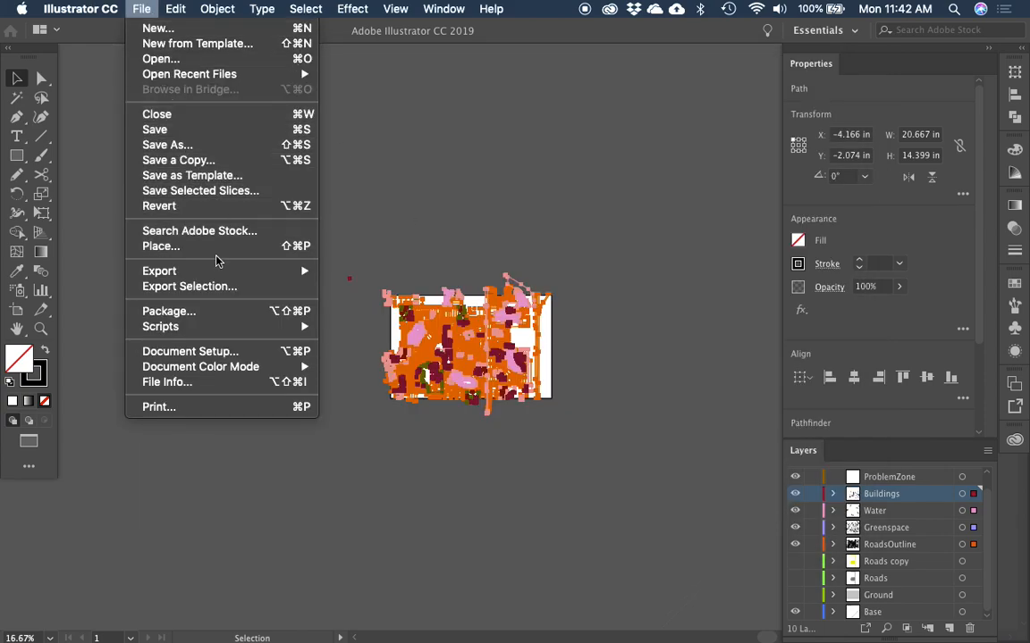
pyautogui.moveTo(217, 270)
pyautogui.click(356, 287)
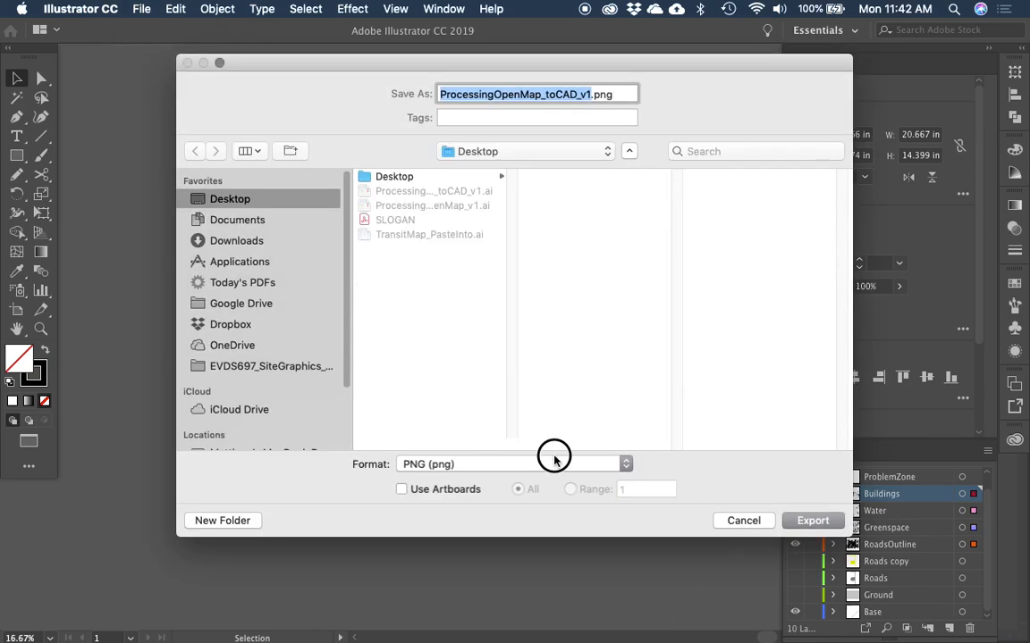
pyautogui.click(554, 461)
pyautogui.click(547, 510)
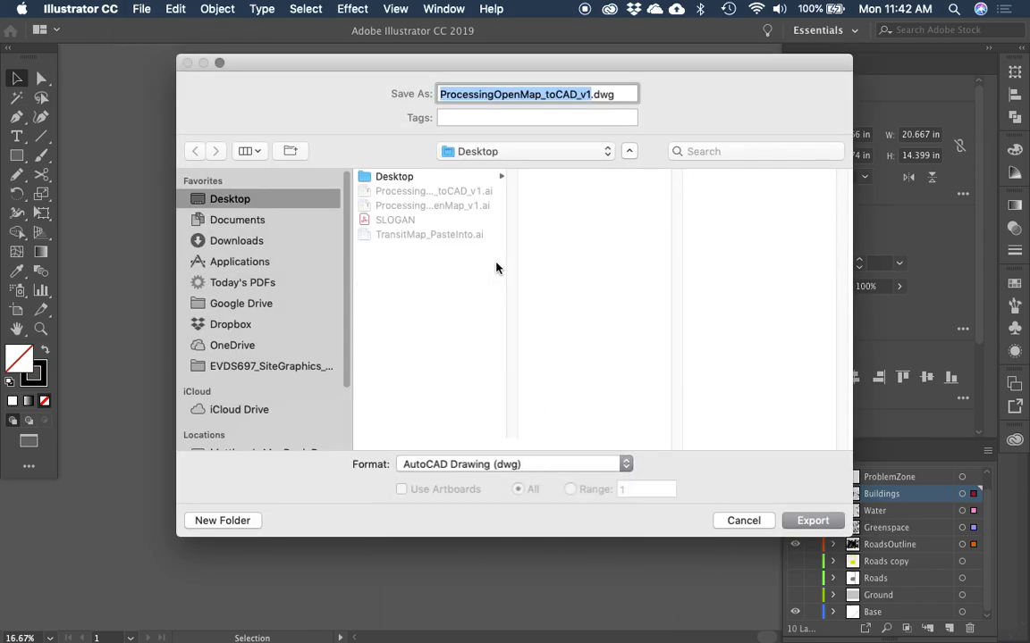
pyautogui.click(804, 528)
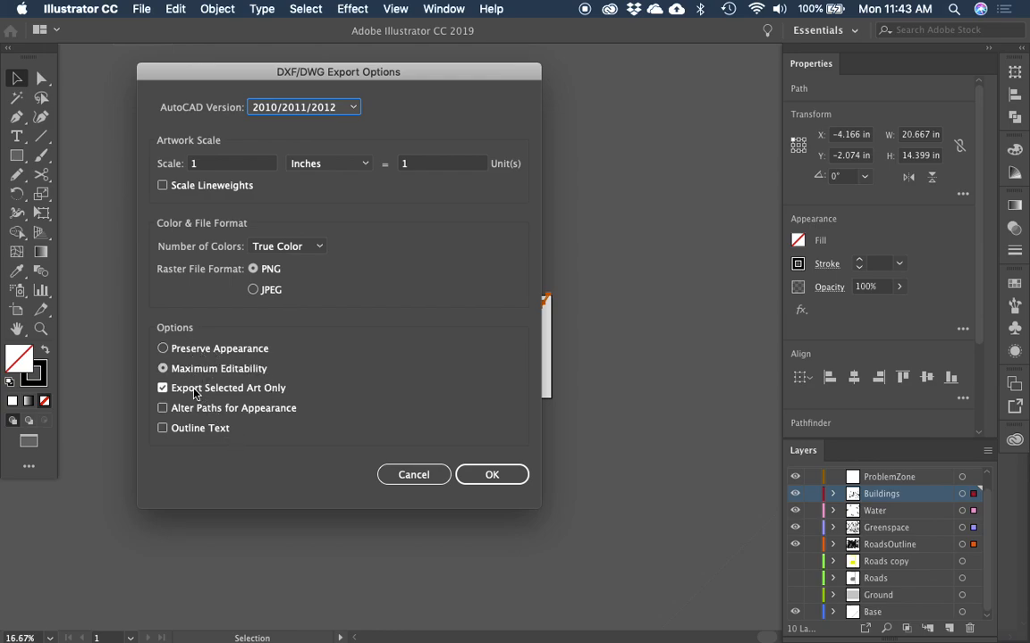
pyautogui.moveTo(338, 72)
pyautogui.mouseDown()
pyautogui.moveTo(636, 246)
pyautogui.moveTo(310, 92)
pyautogui.moveTo(326, 87)
pyautogui.mouseUp()
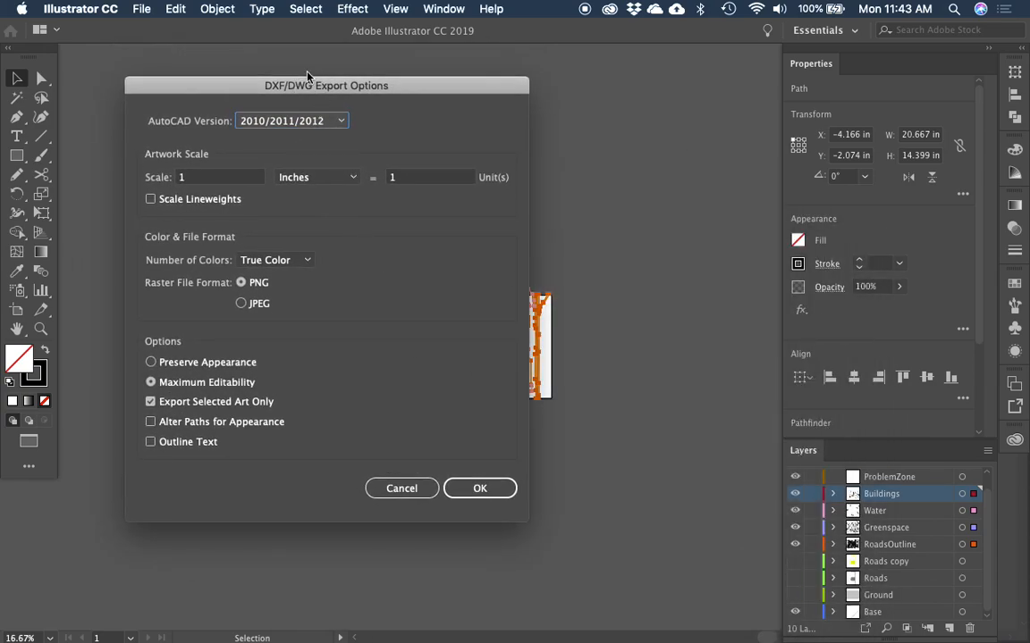
pyautogui.click(474, 490)
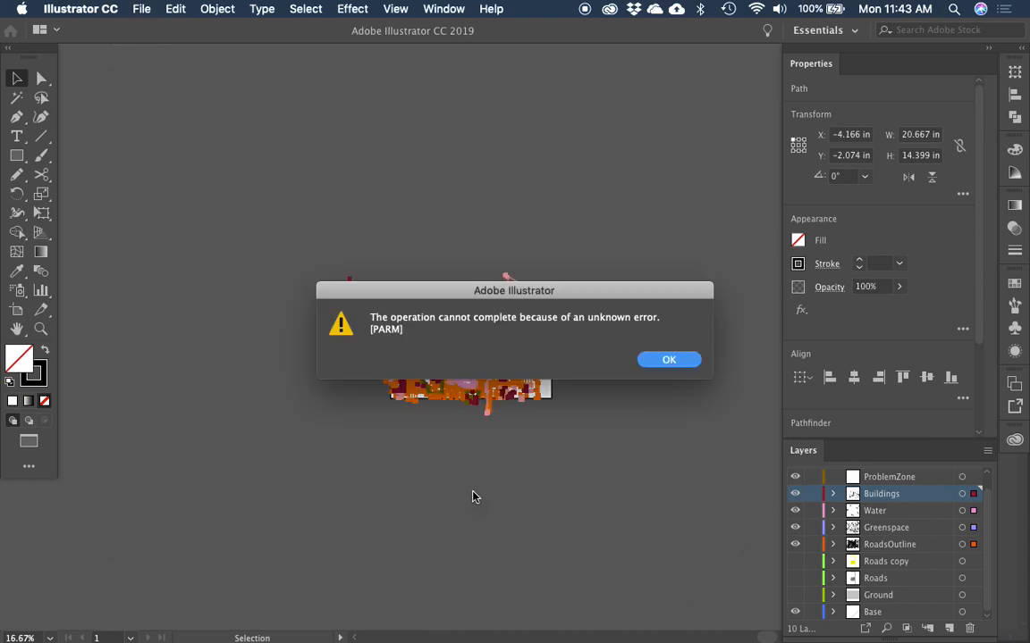
pyautogui.click(667, 361)
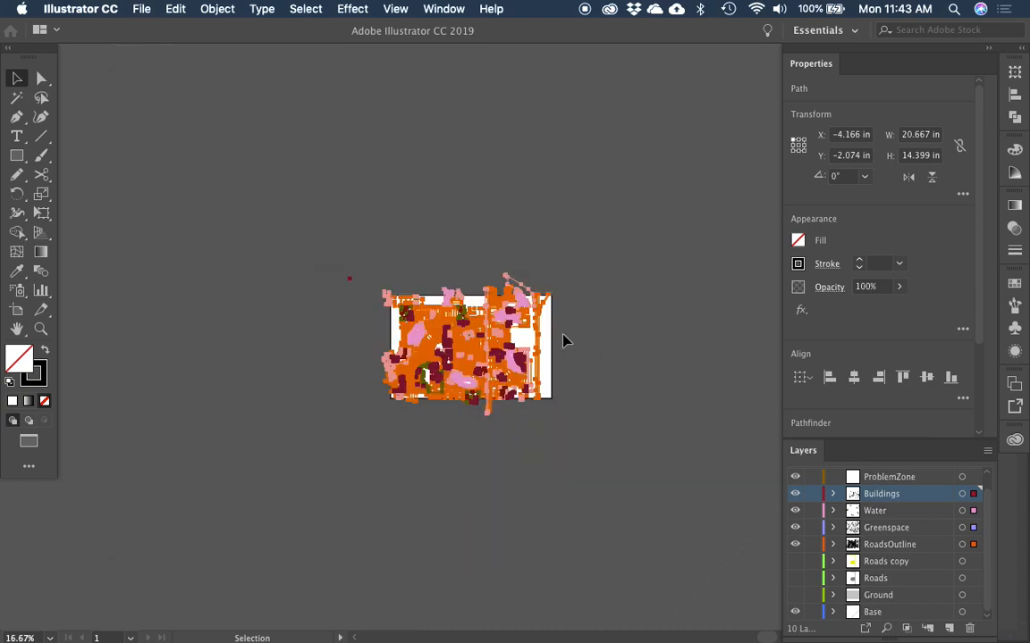
# Step: Select all the linework and try to export it as ProcessingOpenMap_toCAD_v1.dxf with Export Selected Art Only turned off
pyautogui.press('super+a')
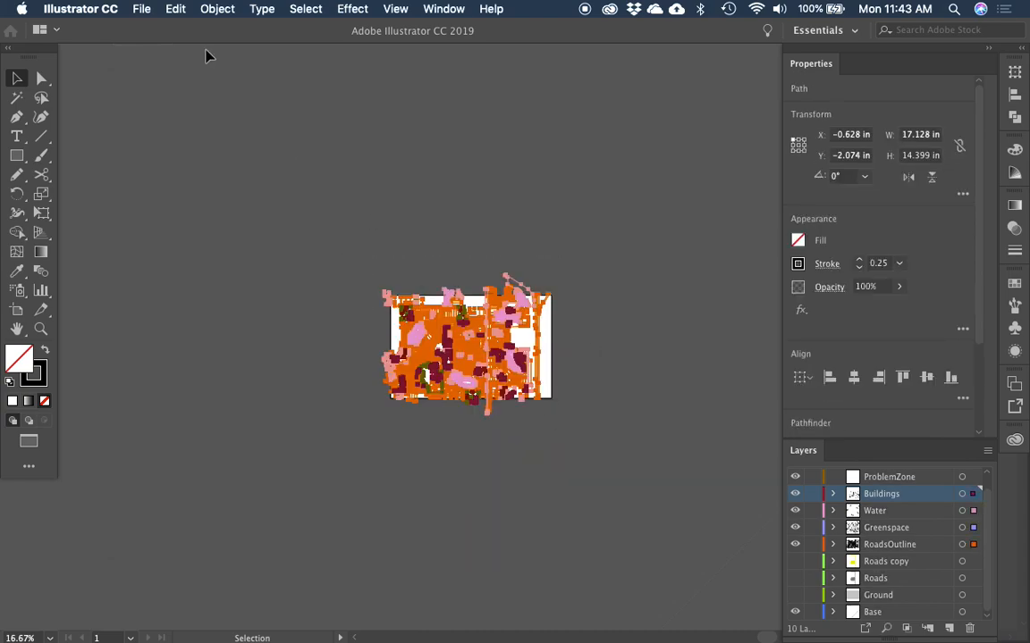
pyautogui.click(141, 8)
pyautogui.moveTo(222, 270)
pyautogui.click(360, 286)
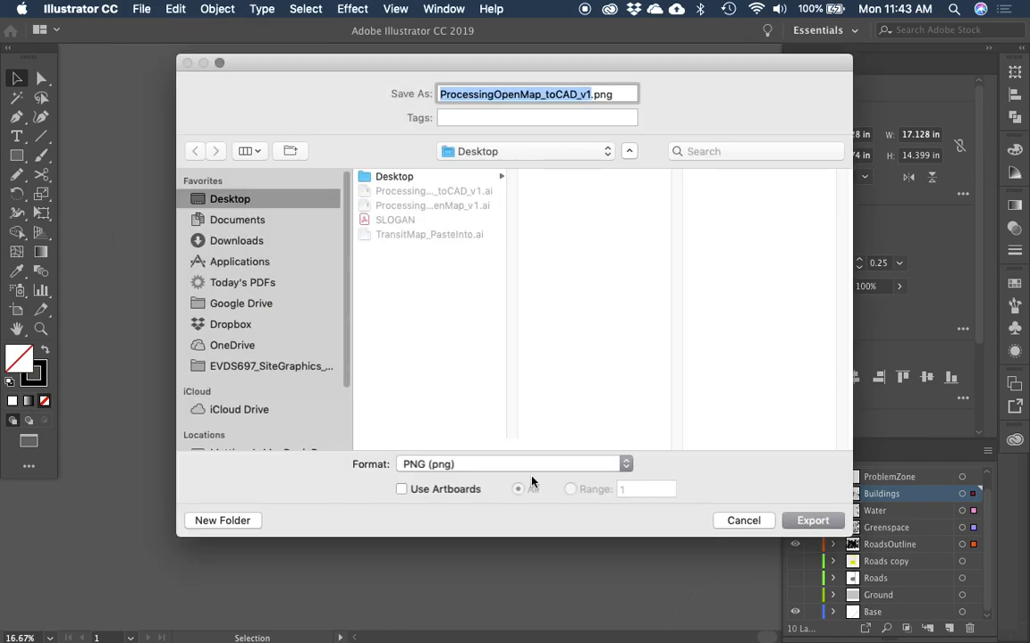
pyautogui.click(531, 481)
pyautogui.click(526, 521)
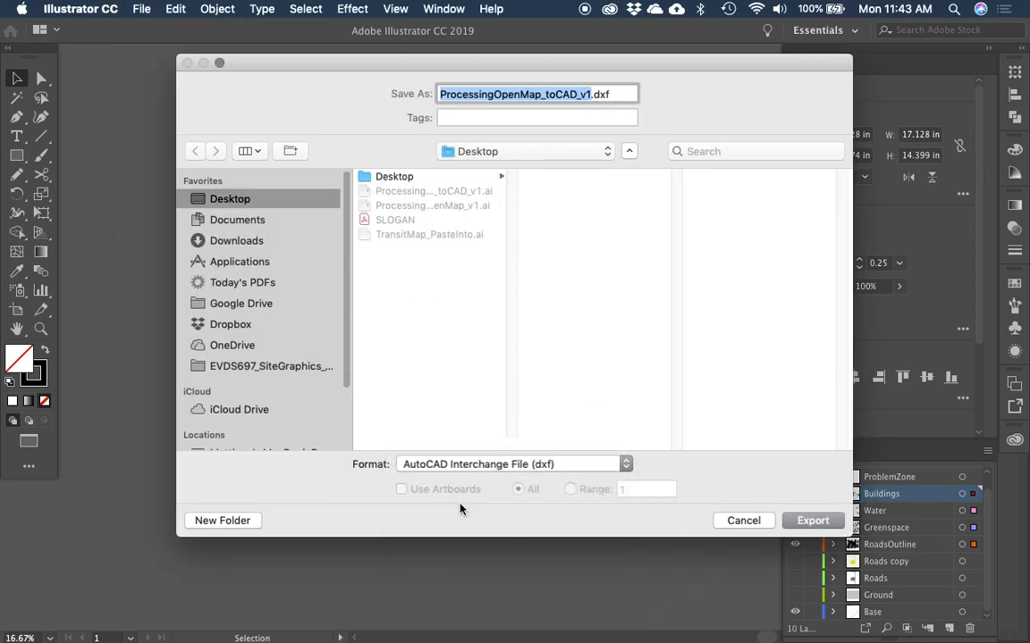
pyautogui.click(813, 521)
pyautogui.click(246, 403)
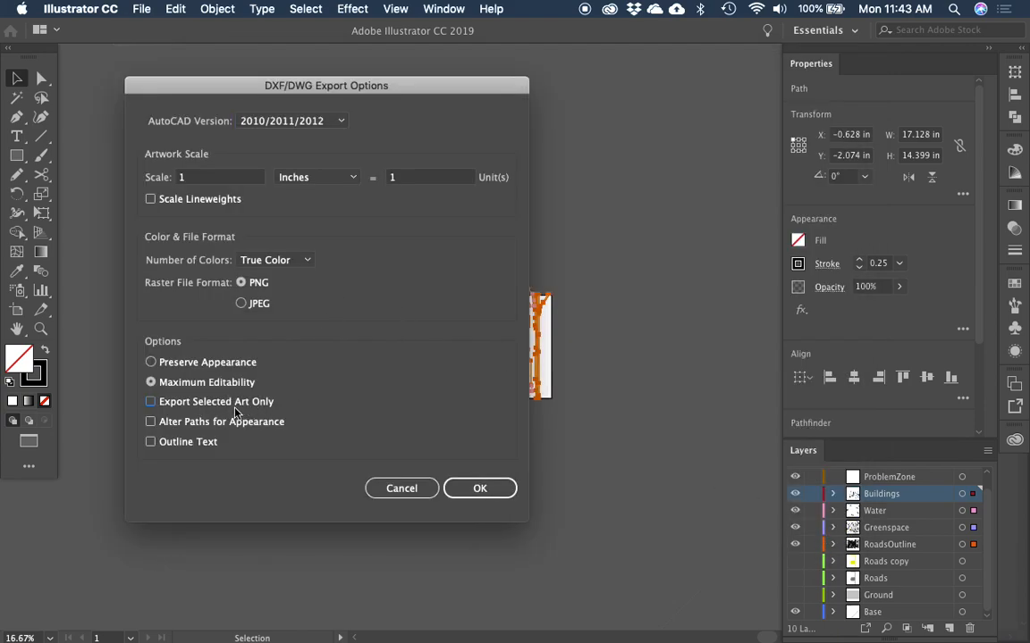
pyautogui.click(339, 118)
pyautogui.click(340, 118)
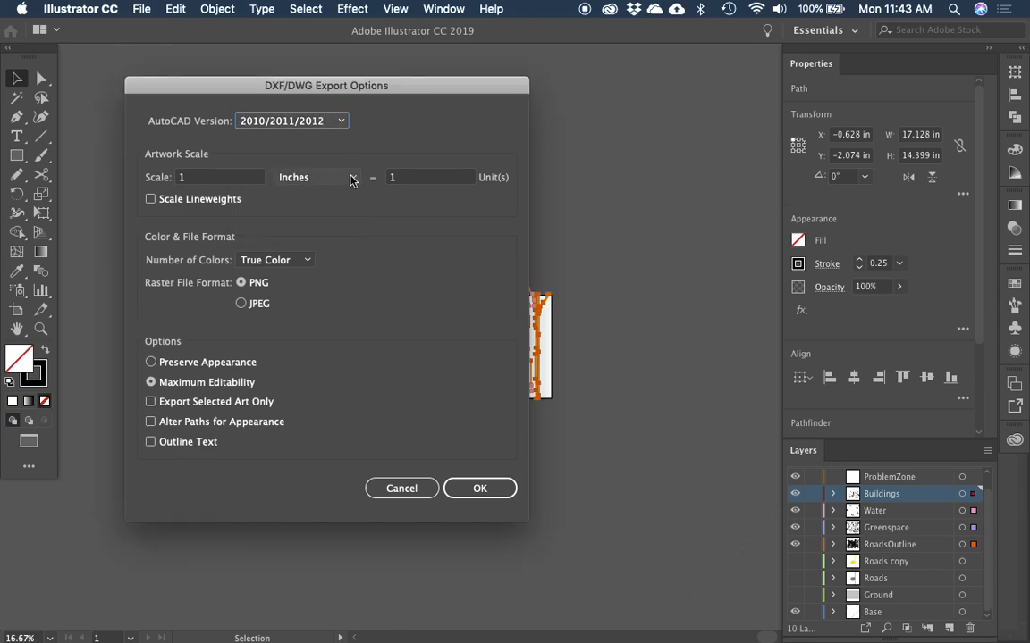
pyautogui.click(471, 488)
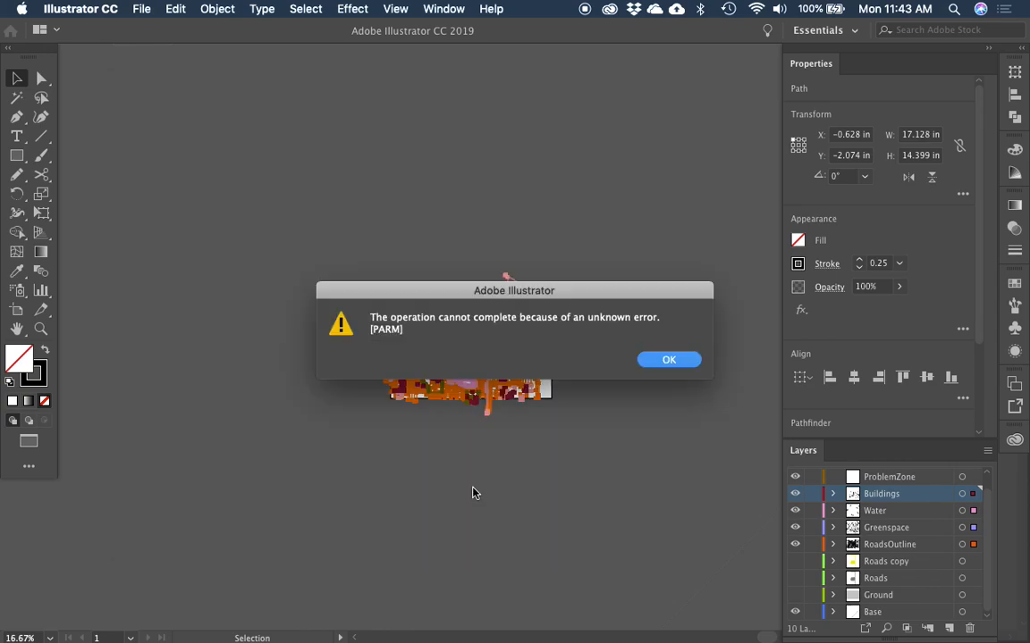
pyautogui.click(666, 360)
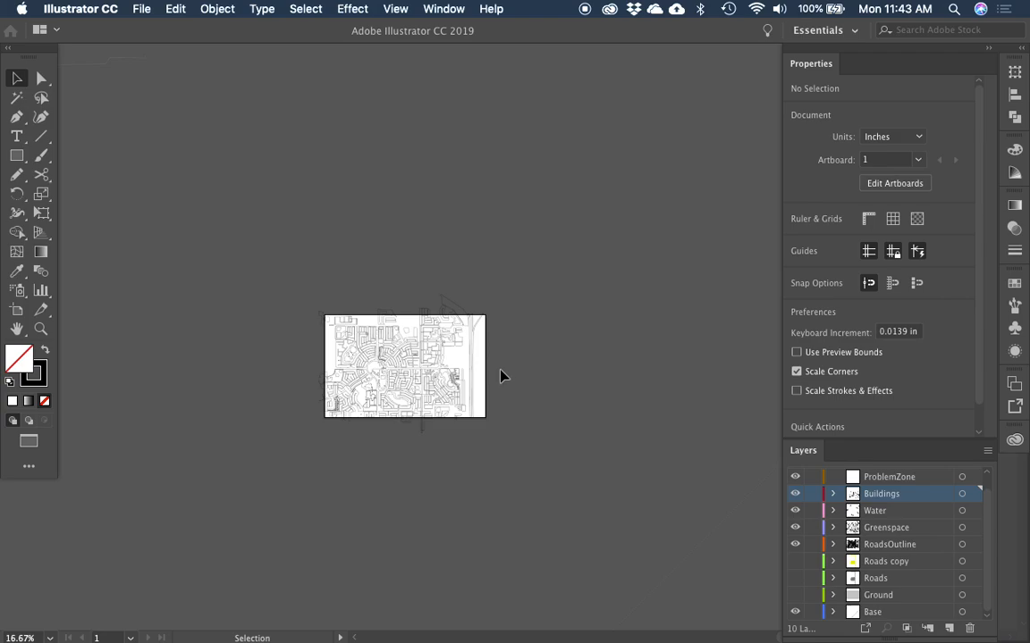
# Step: Switch to Rhinoceros and start a new model, postponing the offered software update
pyautogui.scroll(2, 499, 384)
pyautogui.hscroll(1, 498, 385)
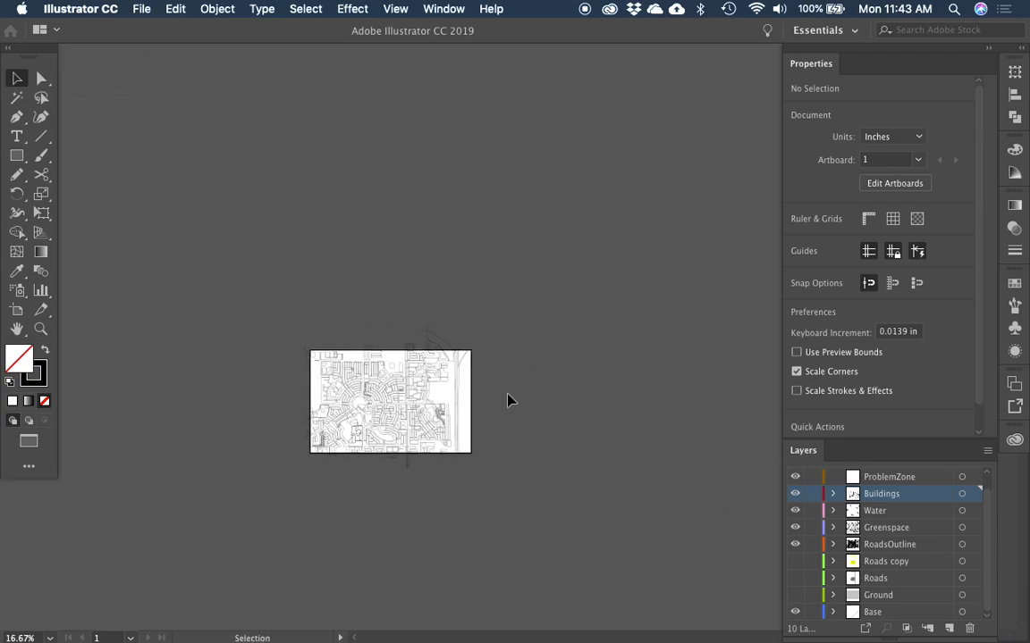
pyautogui.moveTo(507, 401); pyautogui.dragTo(485, 313)
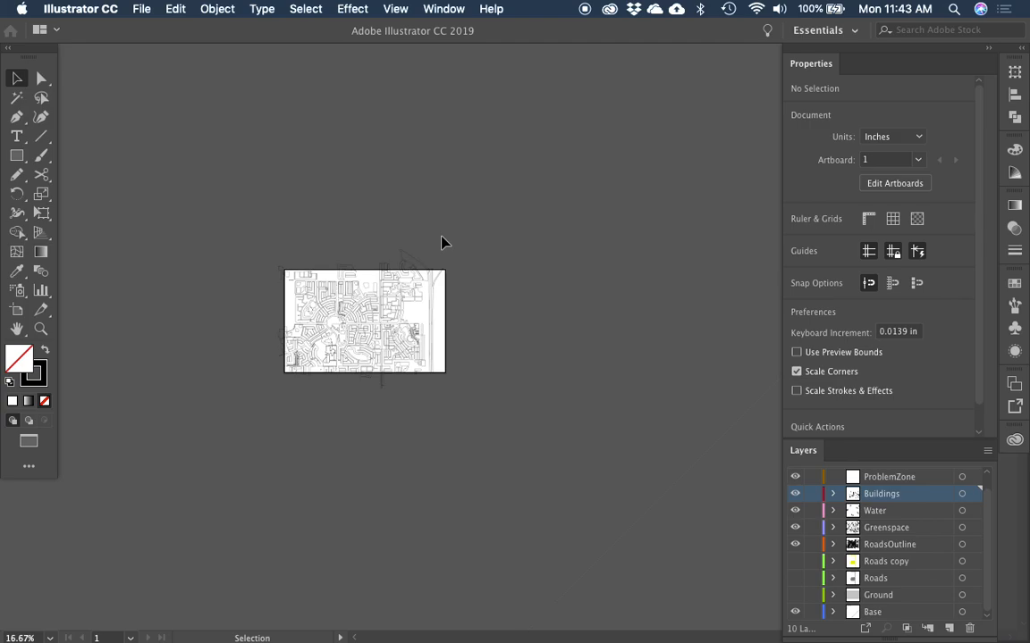
pyautogui.moveTo(16, 103)
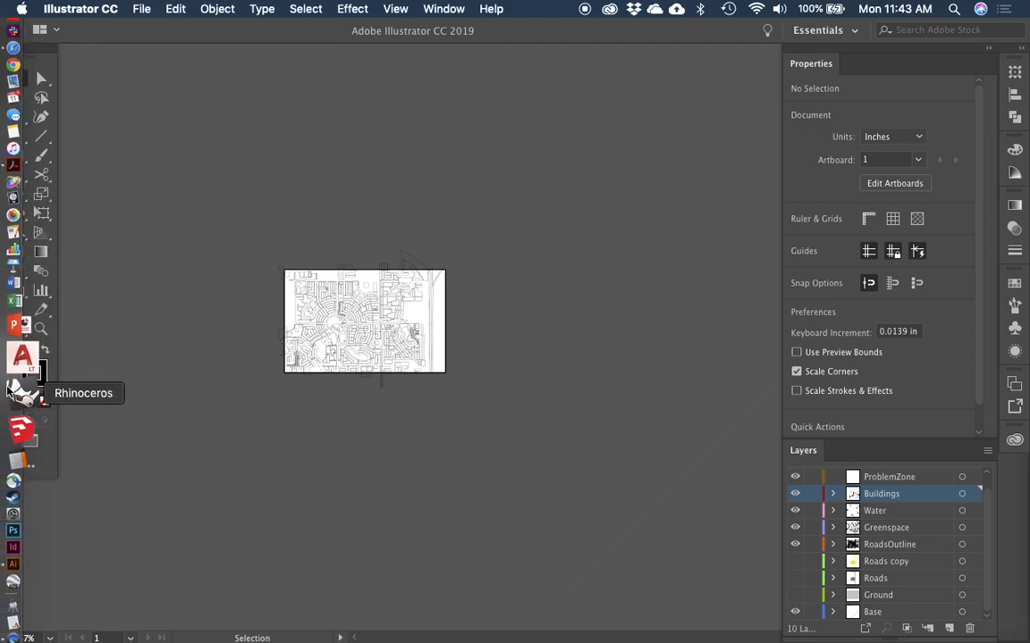
pyautogui.click(17, 391)
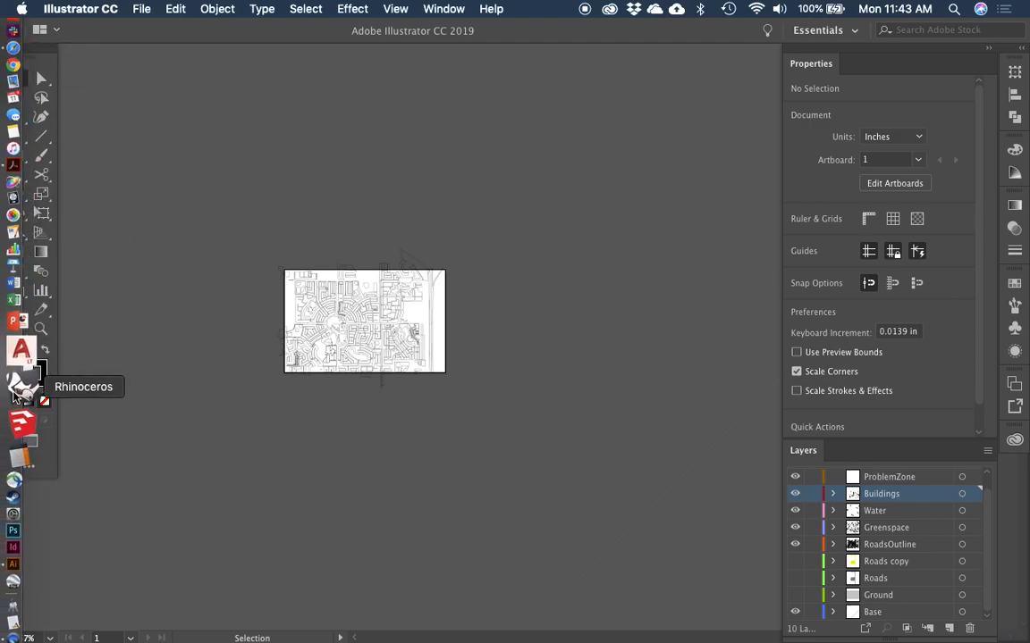
pyautogui.click(18, 394)
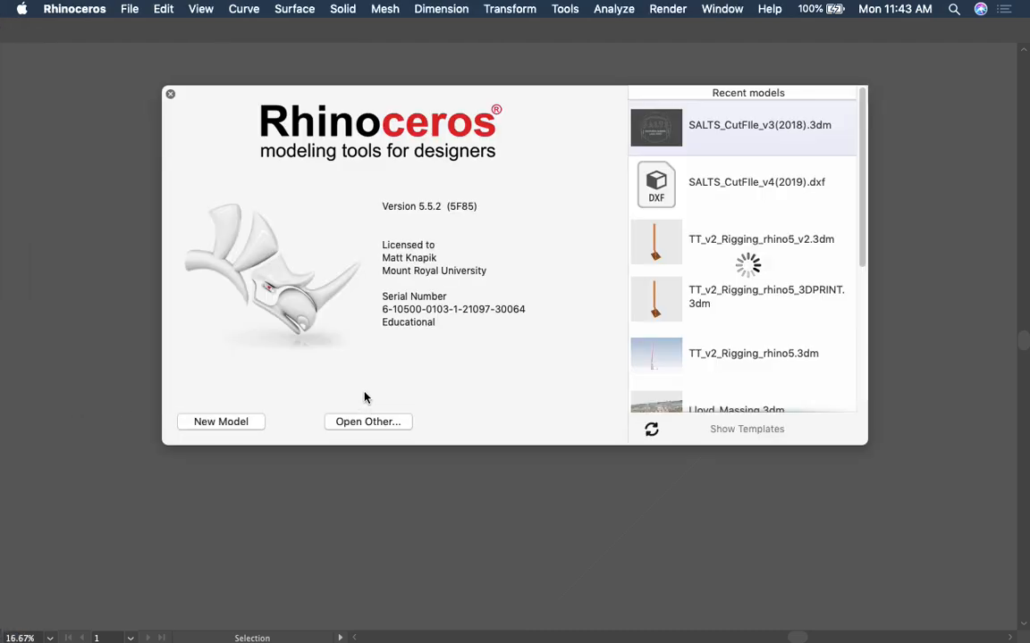
pyautogui.click(121, 8)
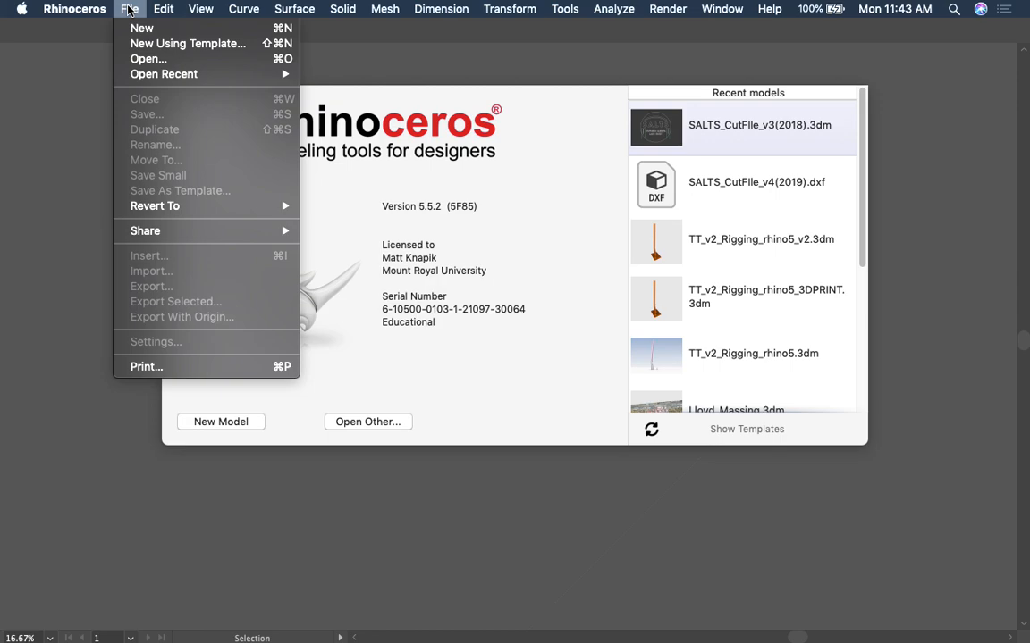
pyautogui.click(140, 30)
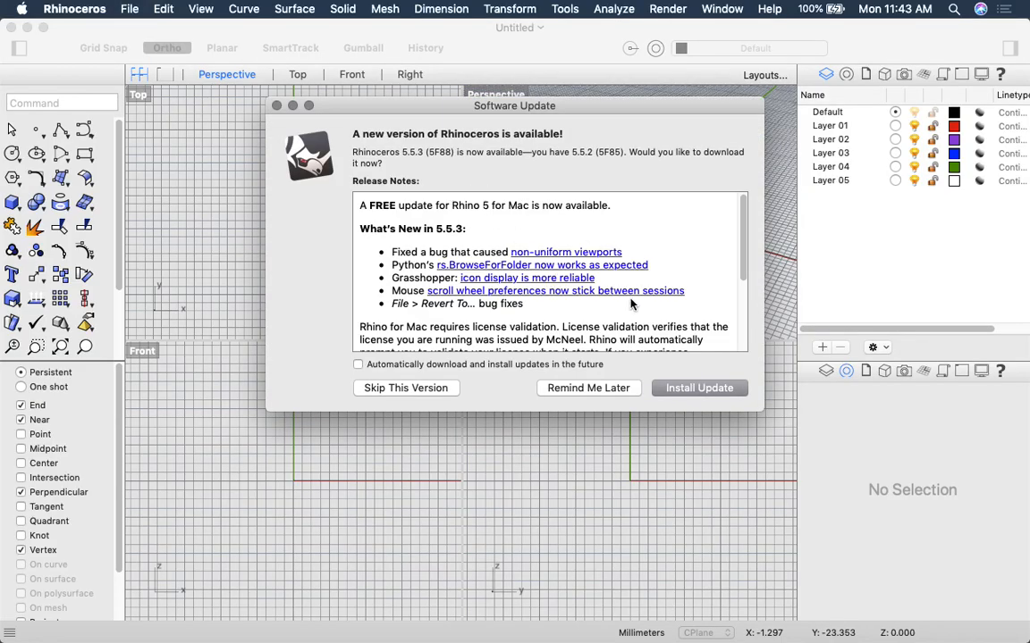
pyautogui.click(626, 390)
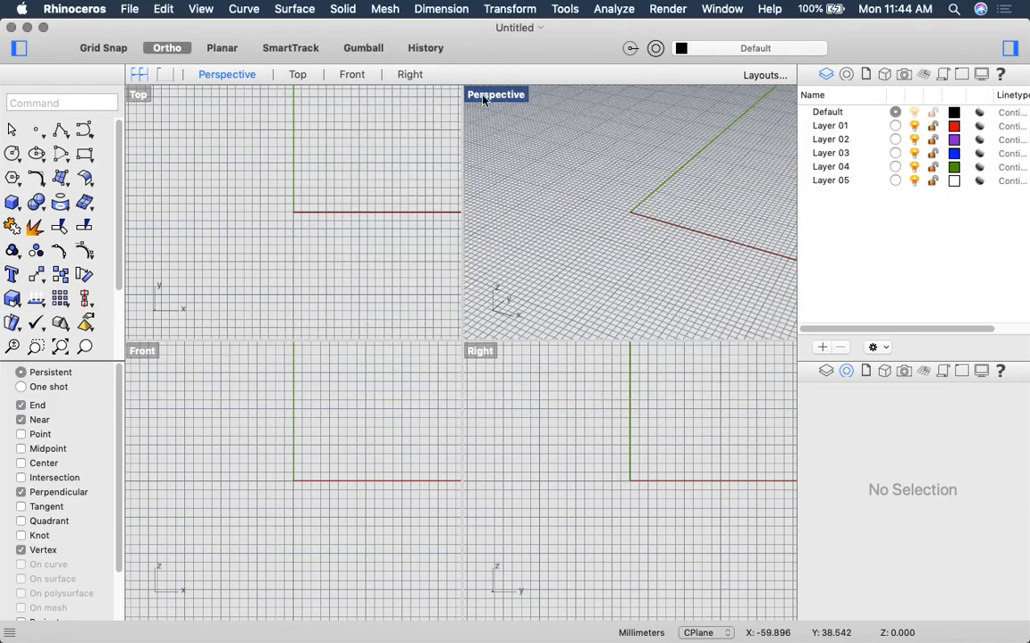
# Step: Maximise the Top viewport and draw a closed, angled, notched building outline as a polyline with Ortho off
pyautogui.doubleClick(137, 94)
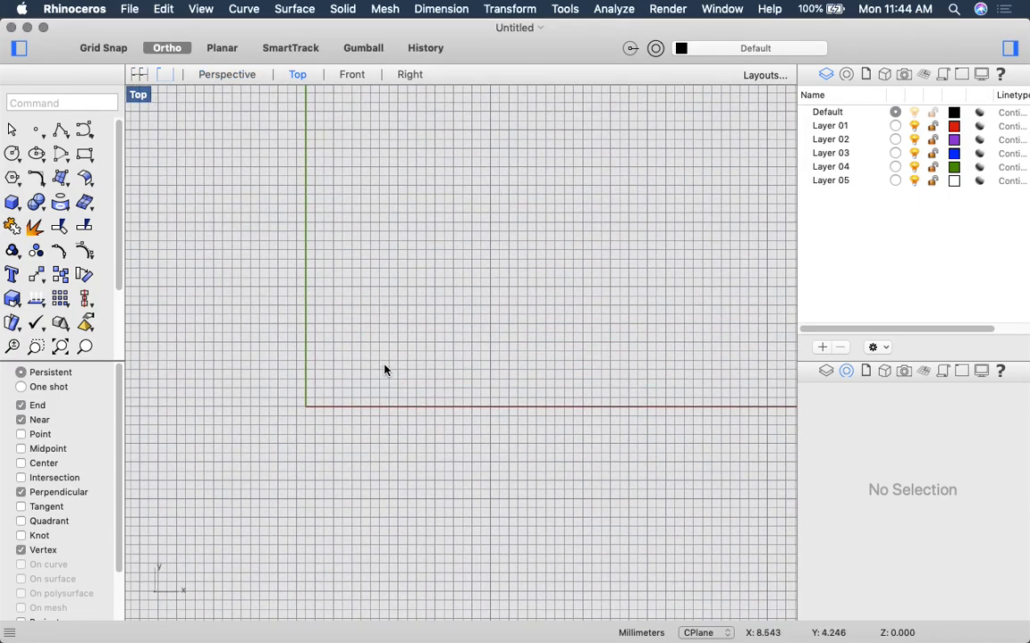
pyautogui.moveTo(385, 365); pyautogui.dragTo(384, 321)
pyautogui.write('pl')
pyautogui.press('Return')
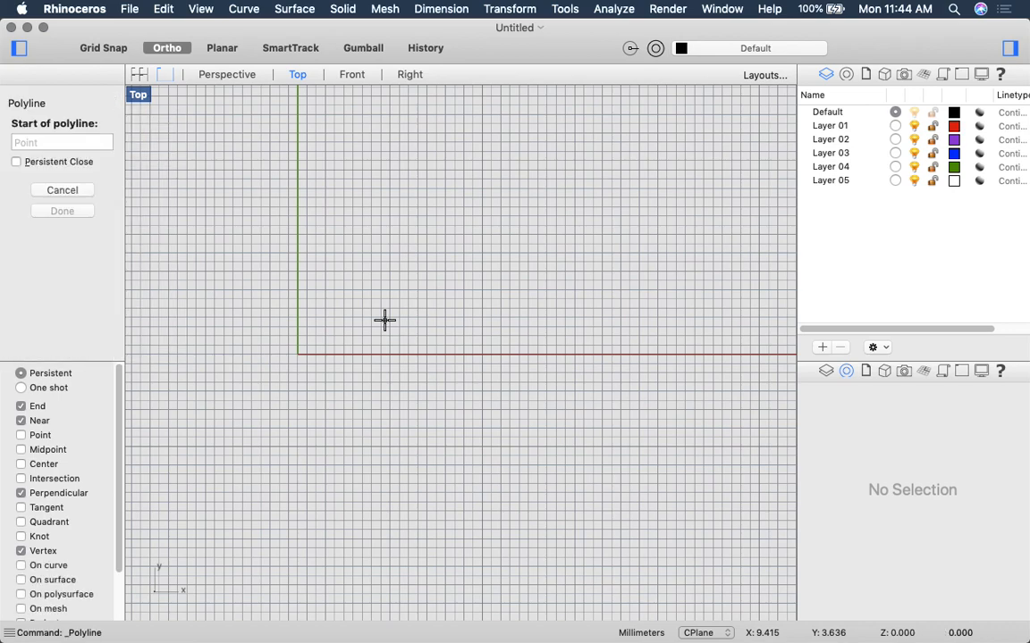
pyautogui.click(420, 202)
pyautogui.press('F8')
pyautogui.click(382, 309)
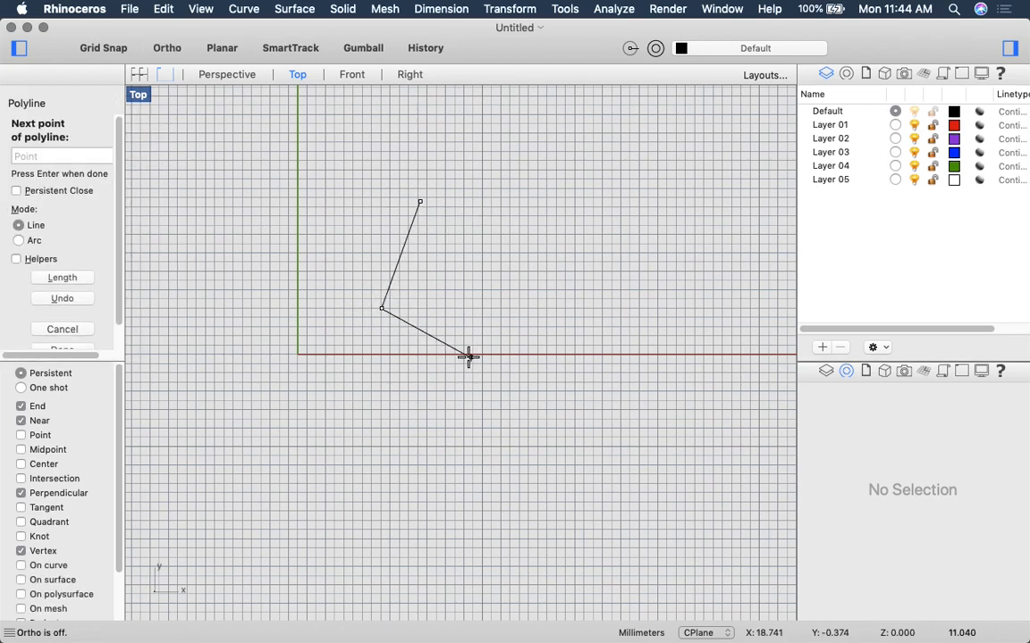
pyautogui.click(446, 340)
pyautogui.click(424, 391)
pyautogui.click(482, 417)
pyautogui.click(564, 235)
pyautogui.click(480, 201)
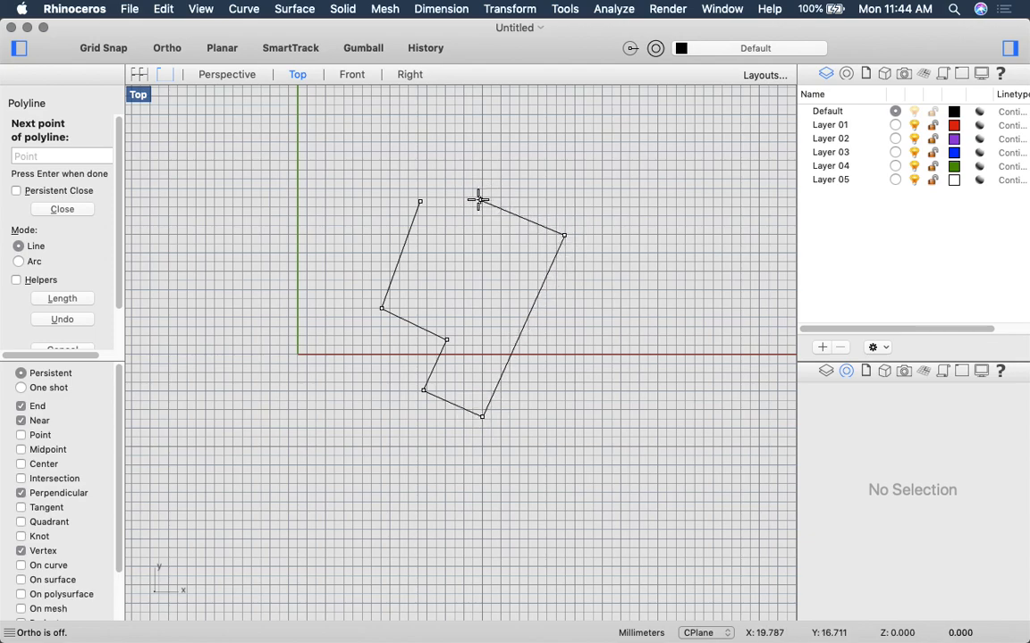
pyautogui.click(428, 206)
pyautogui.press('Return')
pyautogui.press('Escape')
pyautogui.scroll(-2, 538, 310)
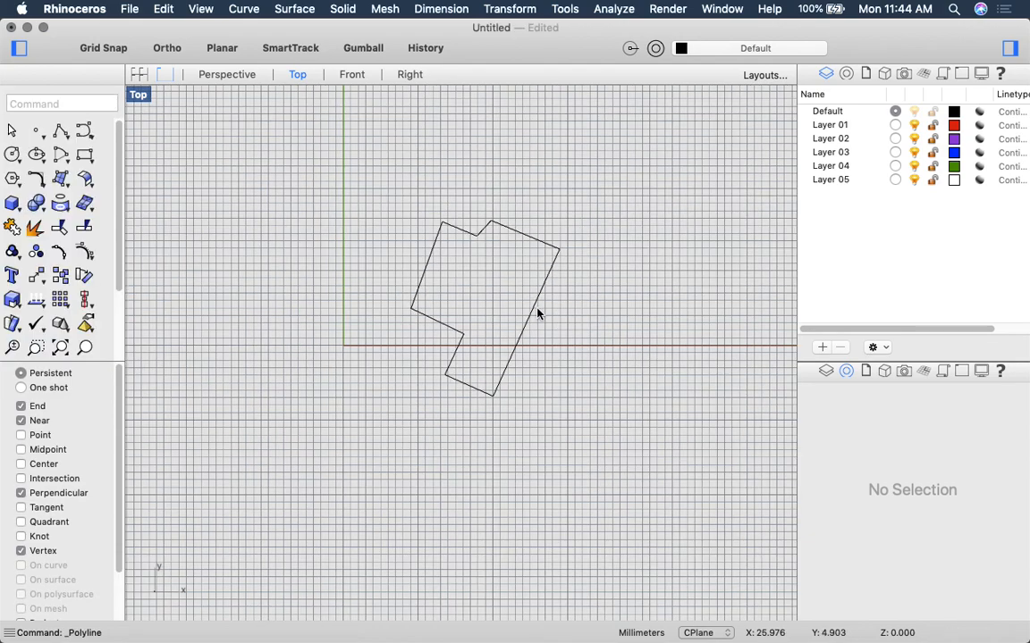
pyautogui.click(534, 304)
pyautogui.moveTo(534, 304); pyautogui.dragTo(452, 275)
pyautogui.press('Return')
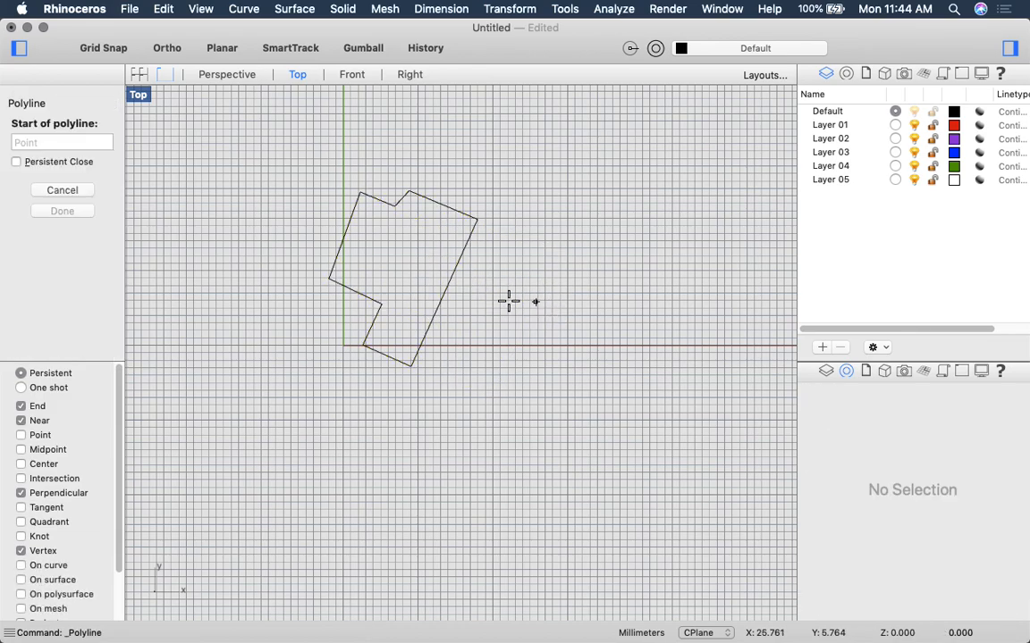
pyautogui.press('Escape')
pyautogui.hscroll(3, 527, 302)
pyautogui.write('m')
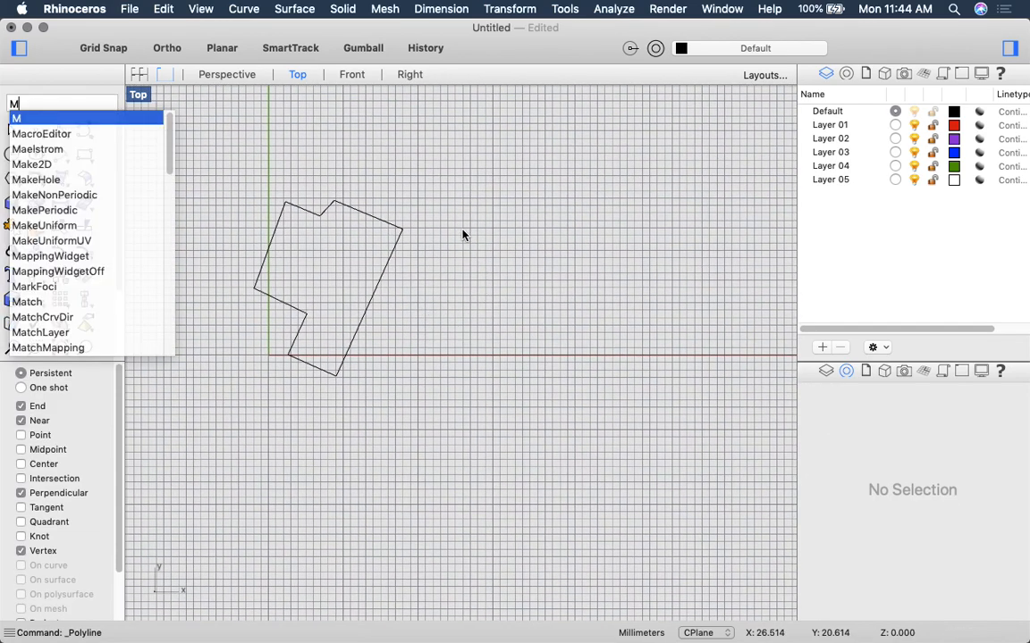
# Step: Draw three overlapping upright rectangles beside the angled polyline outline
pyautogui.write('rec')
pyautogui.press('Return')
pyautogui.write('rec')
pyautogui.press('Return')
pyautogui.click(473, 203)
pyautogui.click(566, 350)
pyautogui.press('Return')
pyautogui.click(519, 276)
pyautogui.click(612, 417)
pyautogui.press('Return')
pyautogui.click(597, 240)
pyautogui.click(542, 370)
pyautogui.press('Return')
pyautogui.press('Escape')
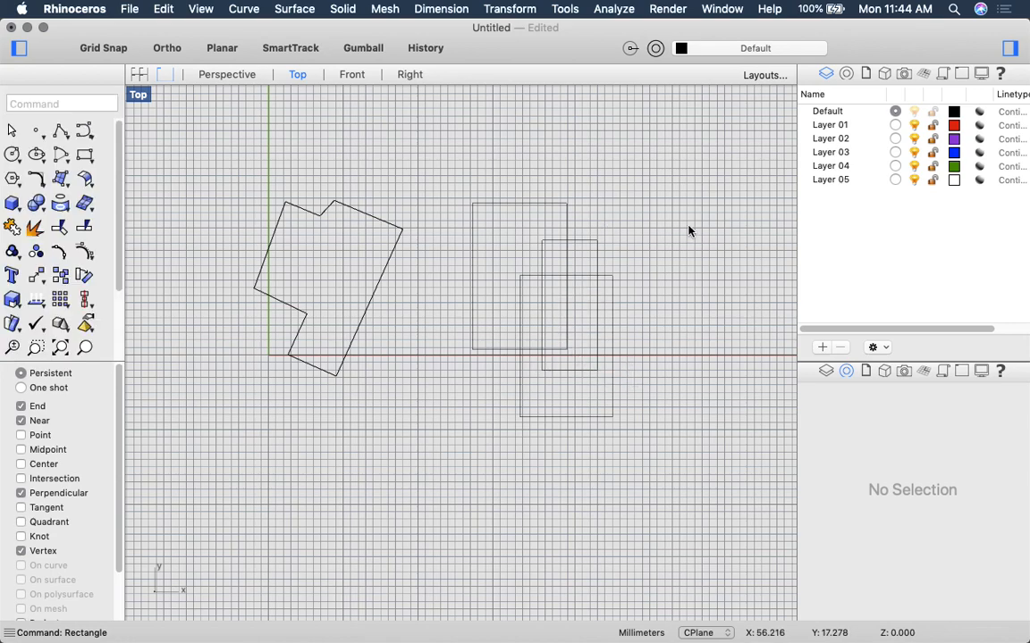
# Step: Select the three overlapping rectangles and try CurveBoolean, picking the part of the uppermost rectangle that lies outside the other two
pyautogui.moveTo(636, 253); pyautogui.dragTo(469, 363)
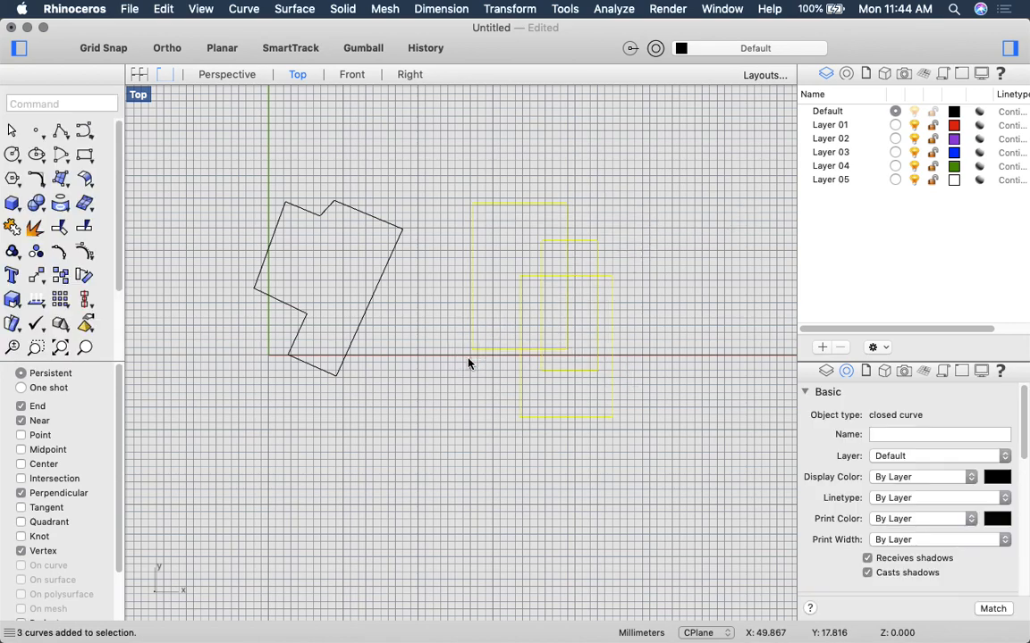
pyautogui.rightClick(619, 294)
pyautogui.moveTo(618, 294); pyautogui.dragTo(551, 386)
pyautogui.write('curve')
pyautogui.press('Escape')
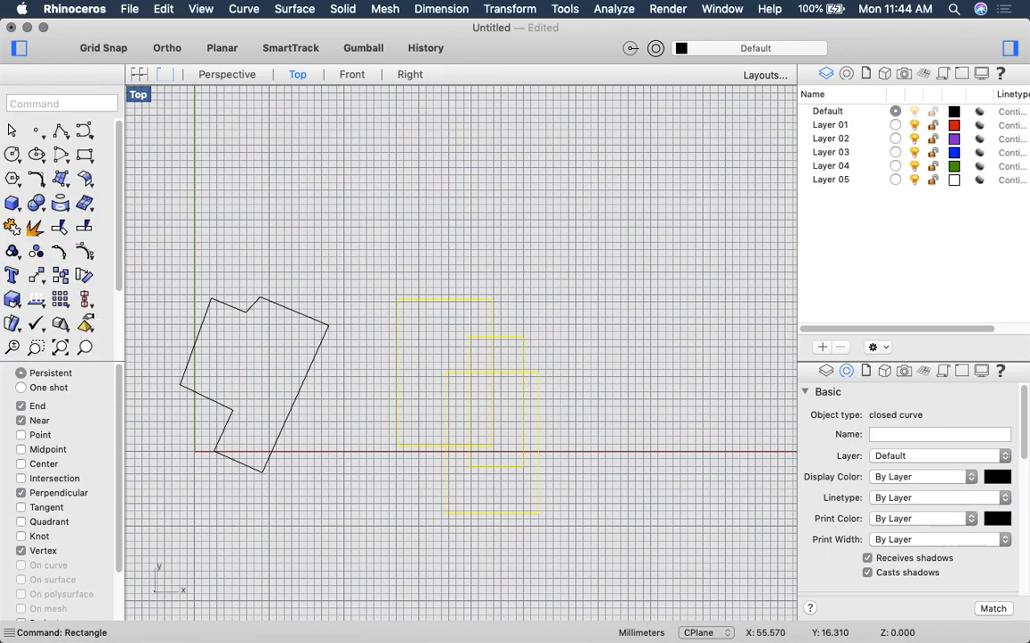
pyautogui.write('Curveb')
pyautogui.press('Return')
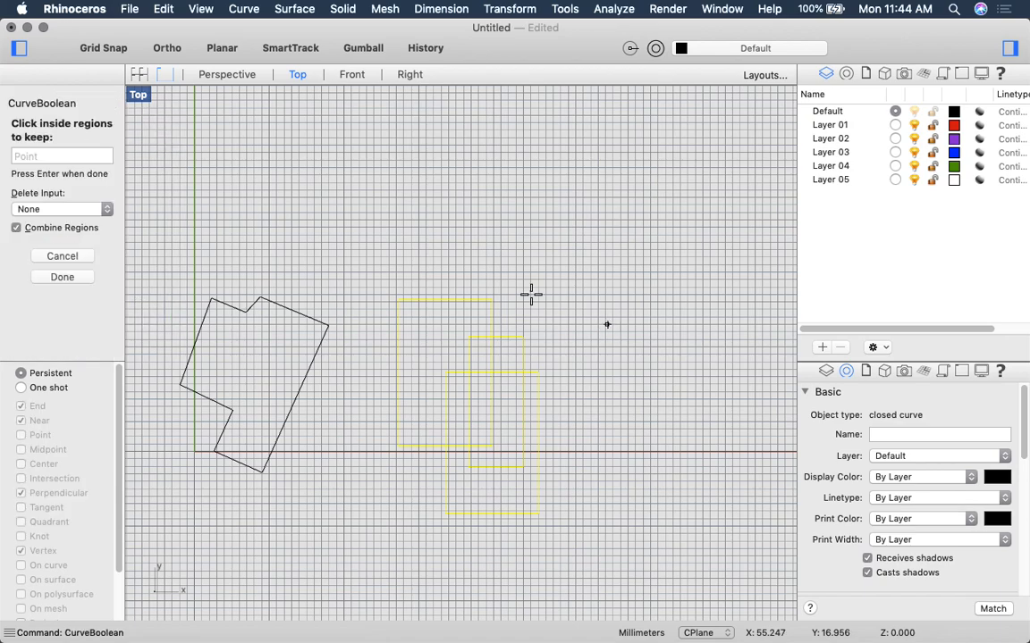
pyautogui.scroll(-2, 531, 295)
pyautogui.click(472, 337)
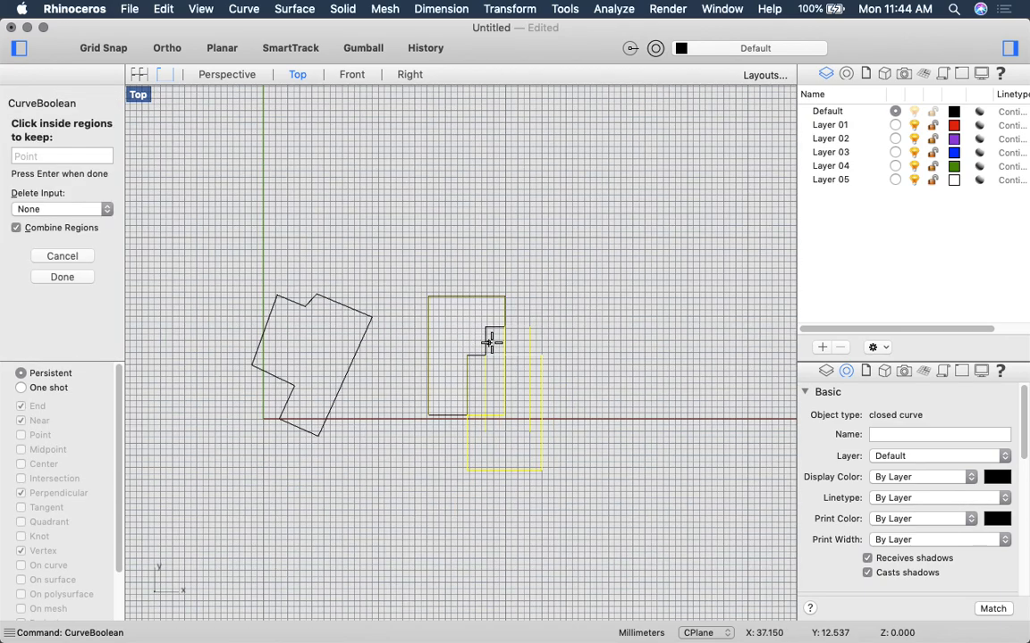
pyautogui.rightClick(487, 375)
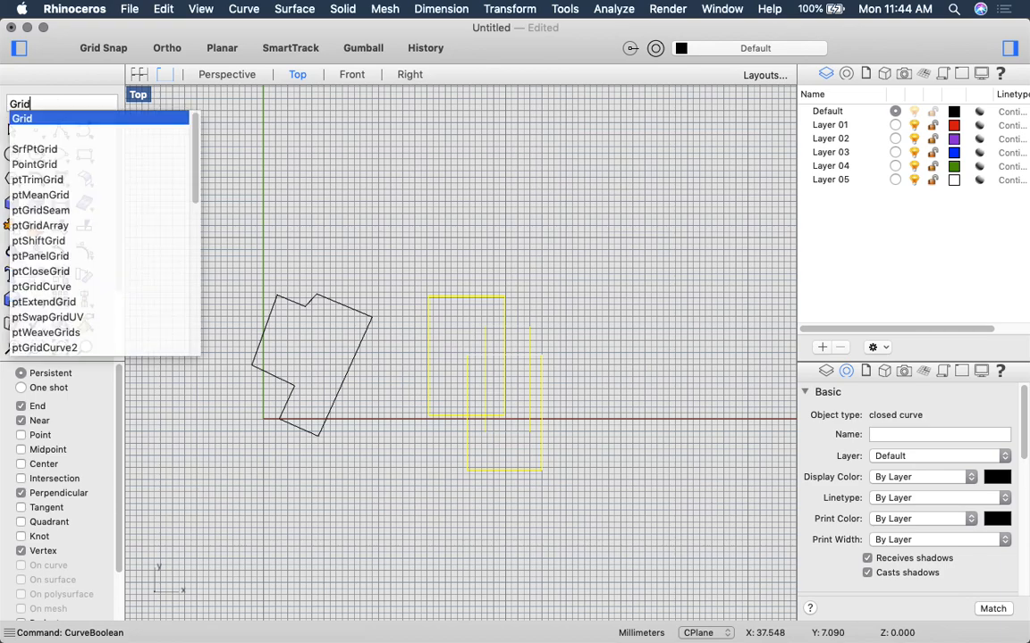
# Step: Hide the grid and the grid axes in the Top viewport
pyautogui.press('Return')
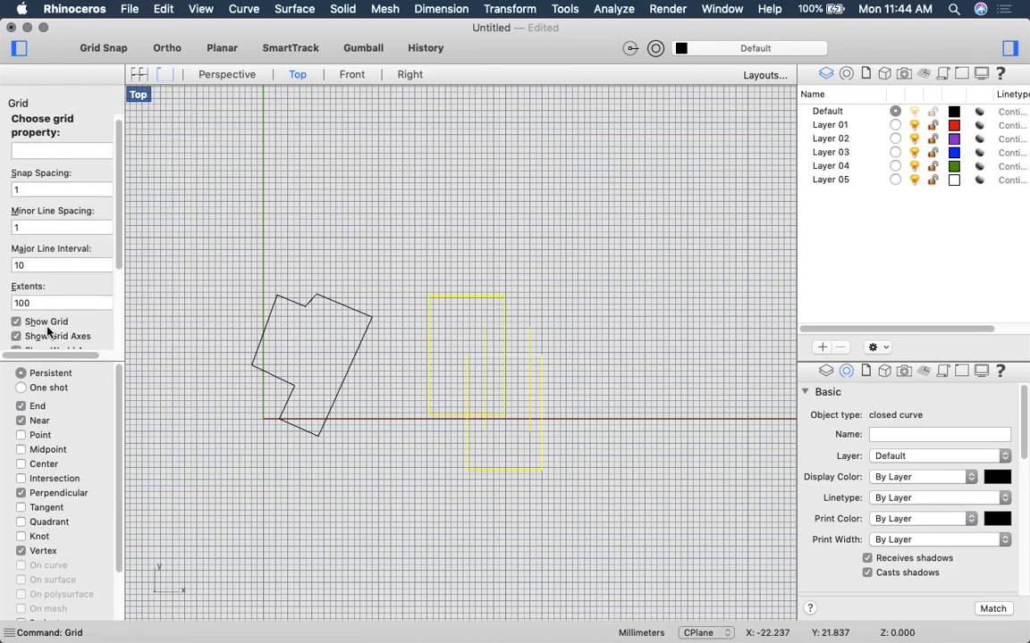
pyautogui.click(47, 329)
pyautogui.click(43, 341)
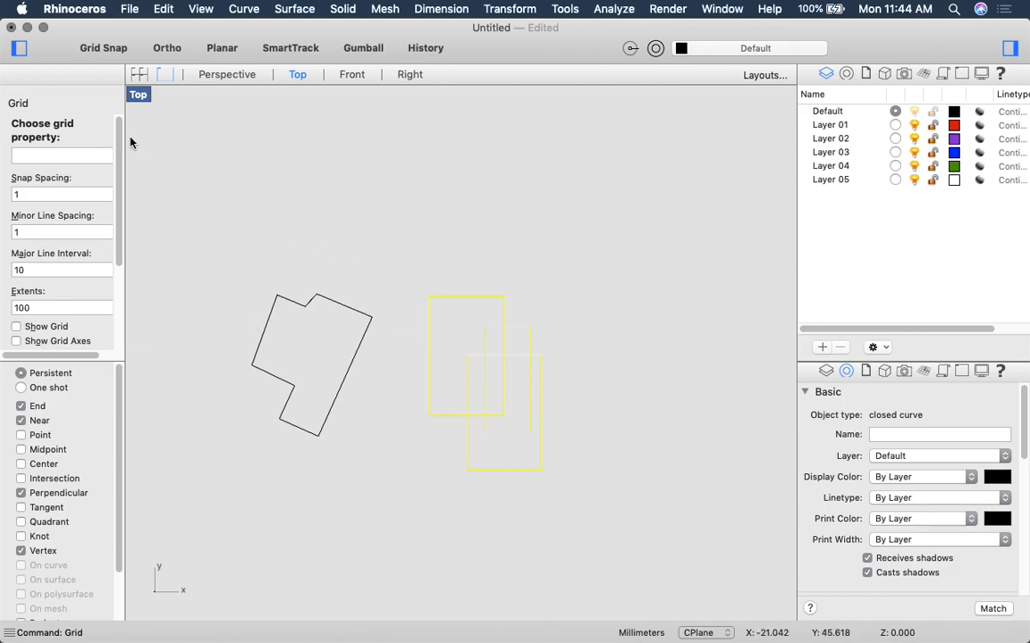
pyautogui.press('Return')
pyautogui.click(506, 298)
# Step: Run CurveBoolean on the three overlapping rectangles, combining the regions of the two large ones into one outline and keeping the input curves
pyautogui.scroll(5, 464, 387)
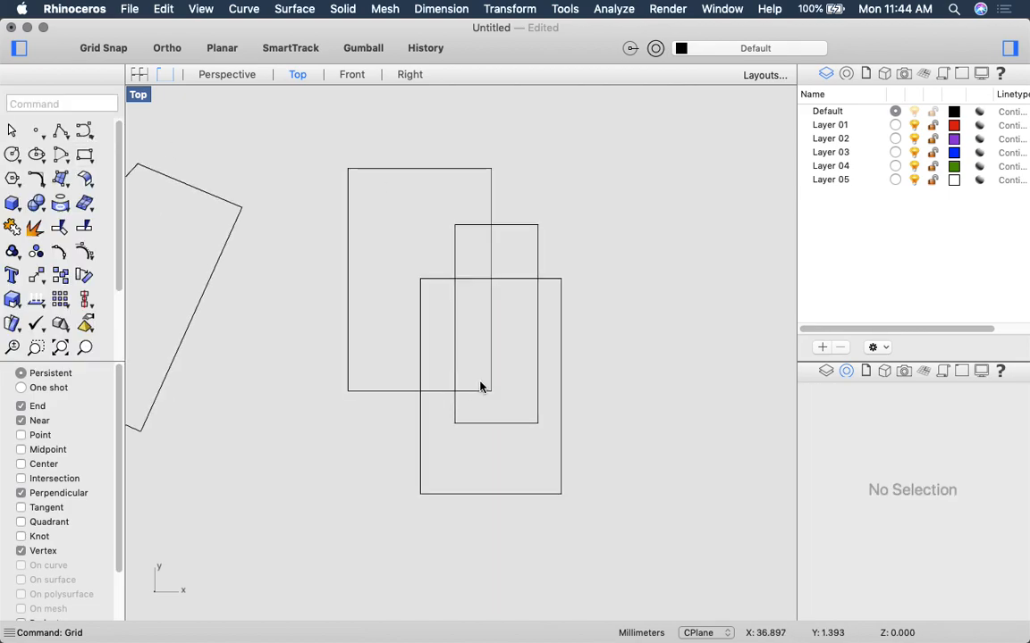
pyautogui.moveTo(550, 229); pyautogui.dragTo(390, 394)
pyautogui.write('Cur')
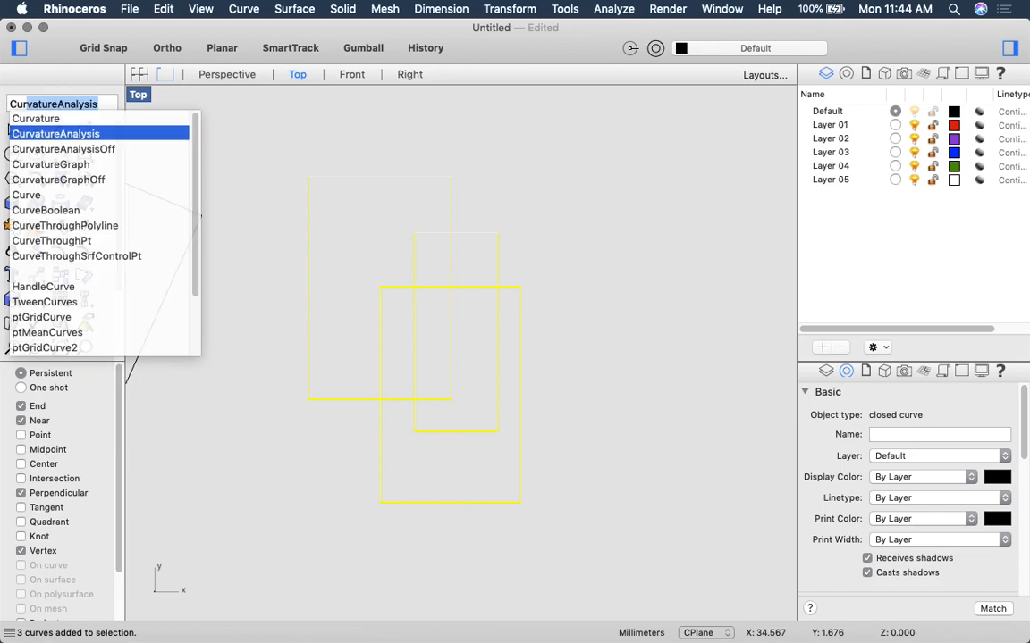
pyautogui.write('veB')
pyautogui.press('Return')
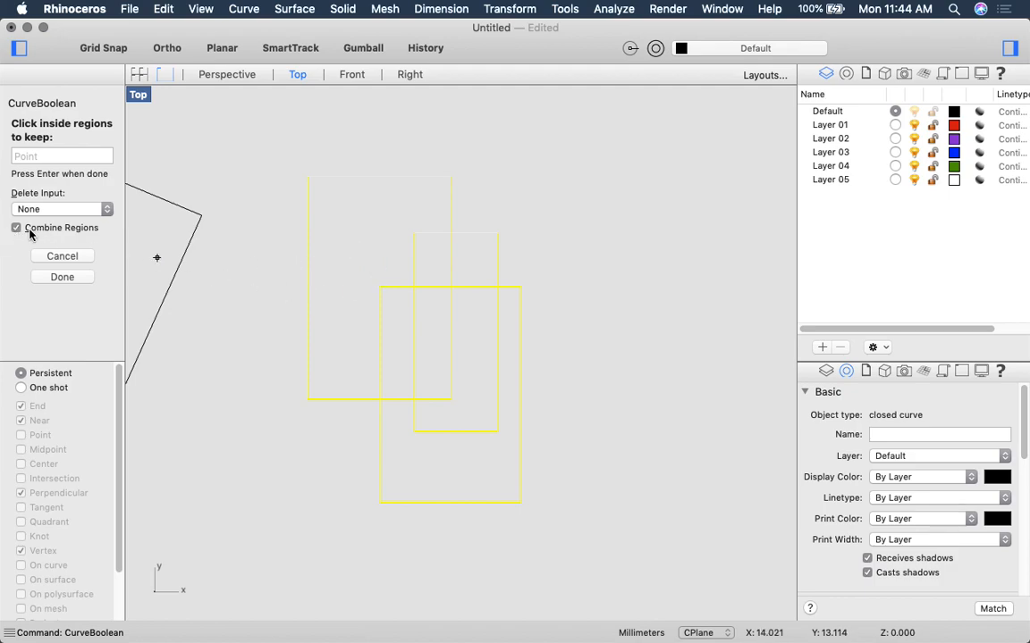
pyautogui.click(380, 257)
pyautogui.click(427, 323)
pyautogui.click(474, 365)
pyautogui.click(471, 453)
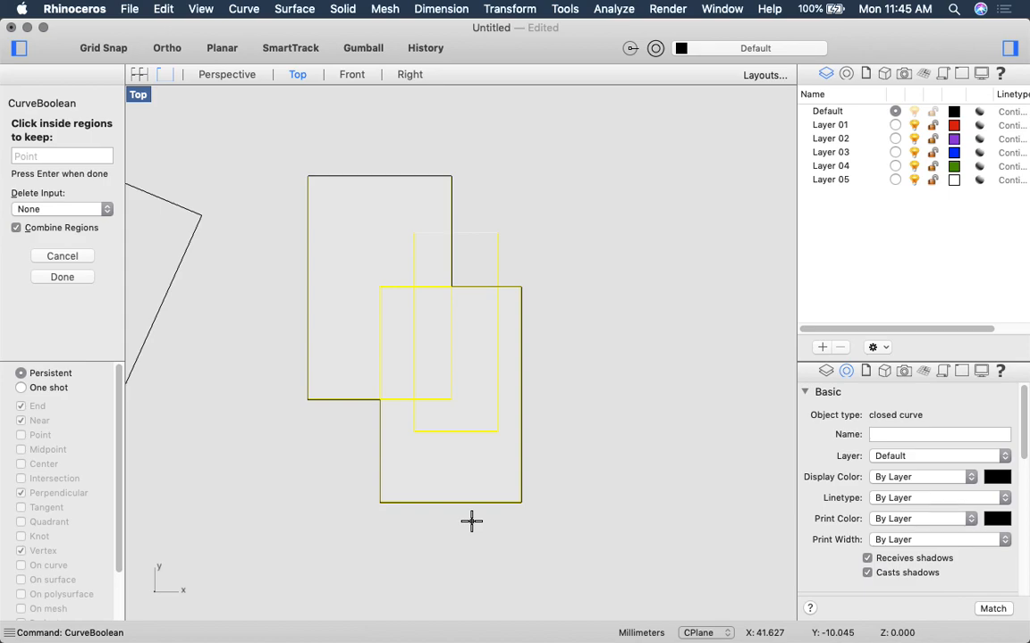
pyautogui.press('Return')
# Step: Move the combined outline about 34 mm sideways, clear of the three source rectangles
pyautogui.write('m')
pyautogui.press('Return')
pyautogui.click(329, 471)
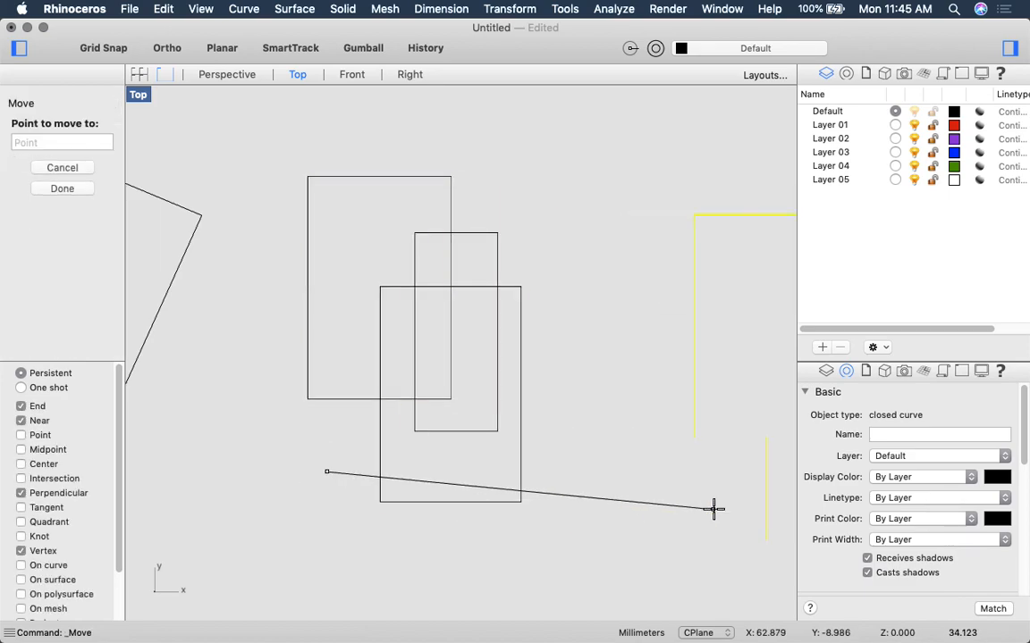
pyautogui.click(715, 510)
pyautogui.hscroll(5, 645, 494)
pyautogui.click(533, 426)
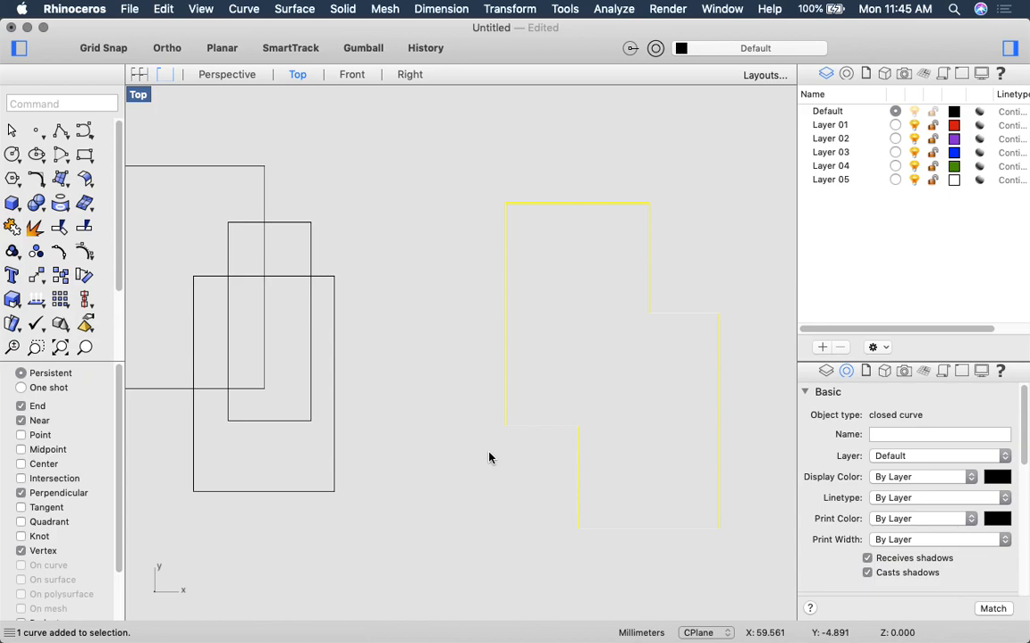
pyautogui.hscroll(-5, 657, 382)
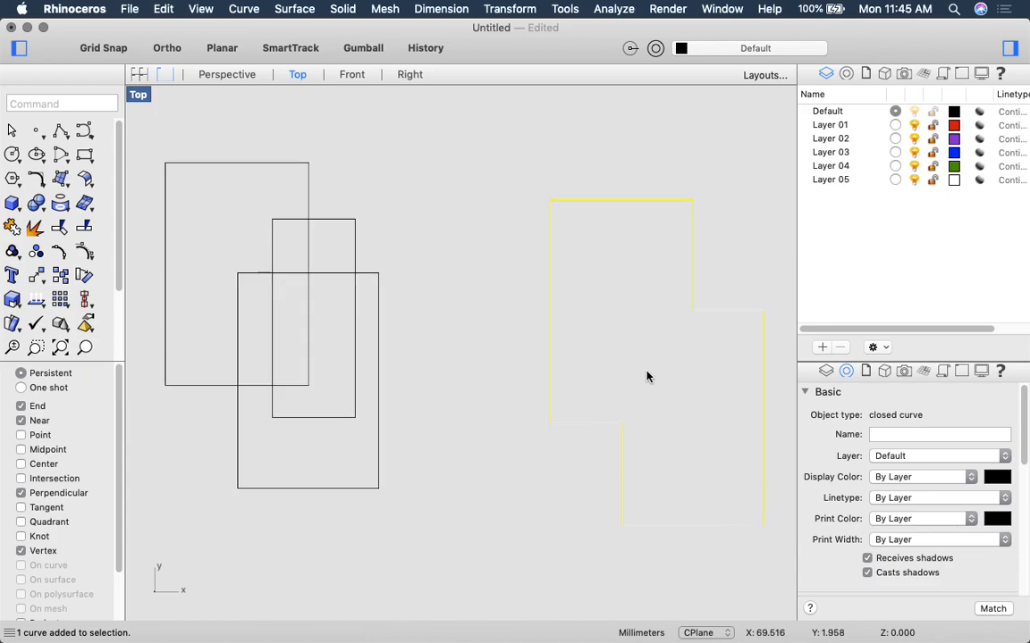
# Step: Delete the three overlapping rectangles and the combined outline, leaving only the angled polyline
pyautogui.scroll(-3, 648, 268)
pyautogui.press('Escape')
pyautogui.moveTo(732, 196); pyautogui.dragTo(367, 514)
pyautogui.press('Delete')
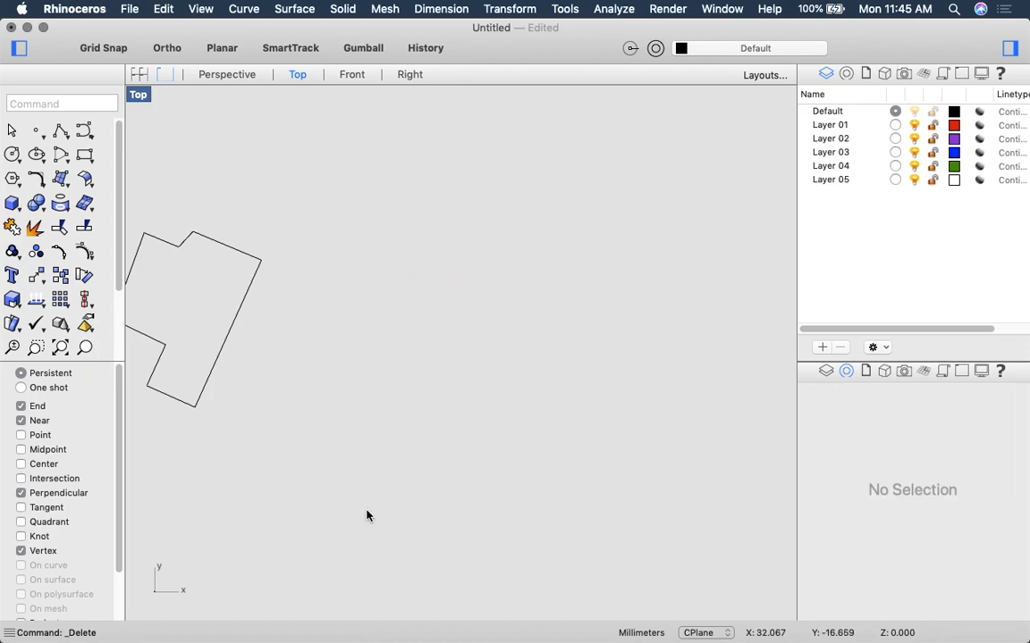
# Step: Draw two overlapping upright rectangles beside the angled polyline outline
pyautogui.write('Mrec')
pyautogui.press('Return')
pyautogui.write('rec')
pyautogui.press('Return')
pyautogui.click(422, 275)
pyautogui.click(517, 444)
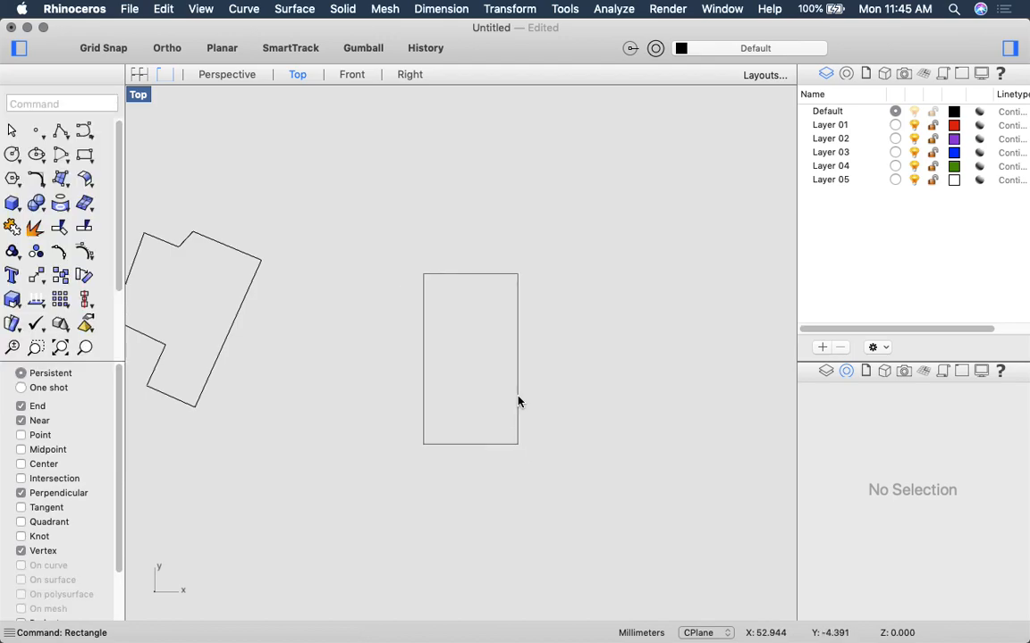
pyautogui.press('Return')
pyautogui.click(448, 239)
pyautogui.click(580, 414)
# Step: Add three more overlapping rectangles: a wide one on the right, an upright one at the upper right and one at the lower left
pyautogui.press('Return')
pyautogui.click(498, 397)
pyautogui.click(633, 306)
pyautogui.rightClick(502, 192)
pyautogui.click(502, 192)
pyautogui.click(579, 355)
pyautogui.press('Return')
pyautogui.click(425, 390)
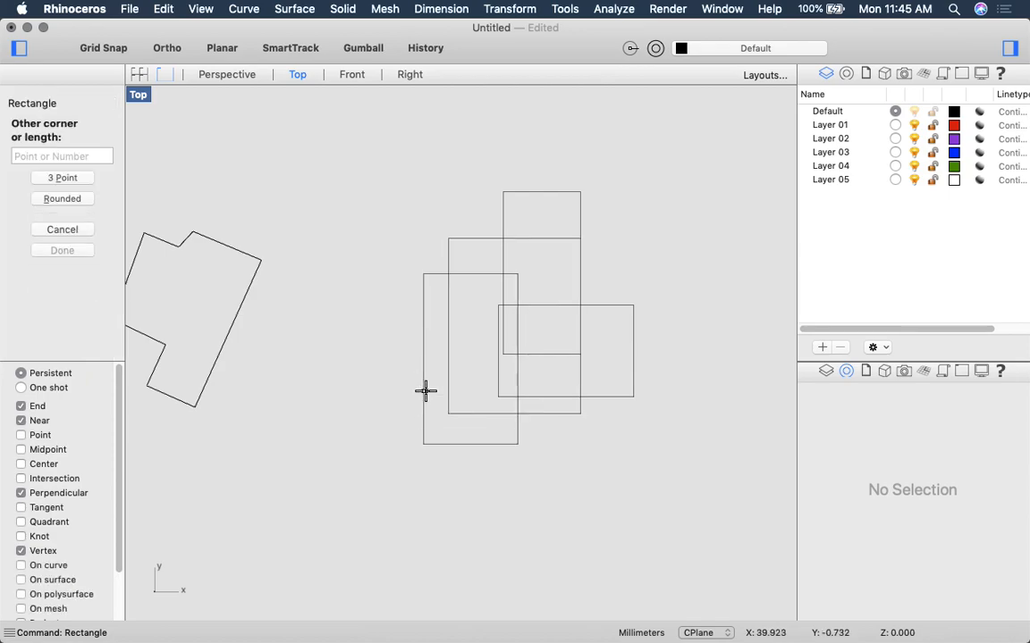
pyautogui.click(506, 517)
# Step: Draw a circle of about 6.4 mm radius over the lower middle of the overlapping rectangles
pyautogui.write('cir')
pyautogui.press('Return')
pyautogui.click(520, 396)
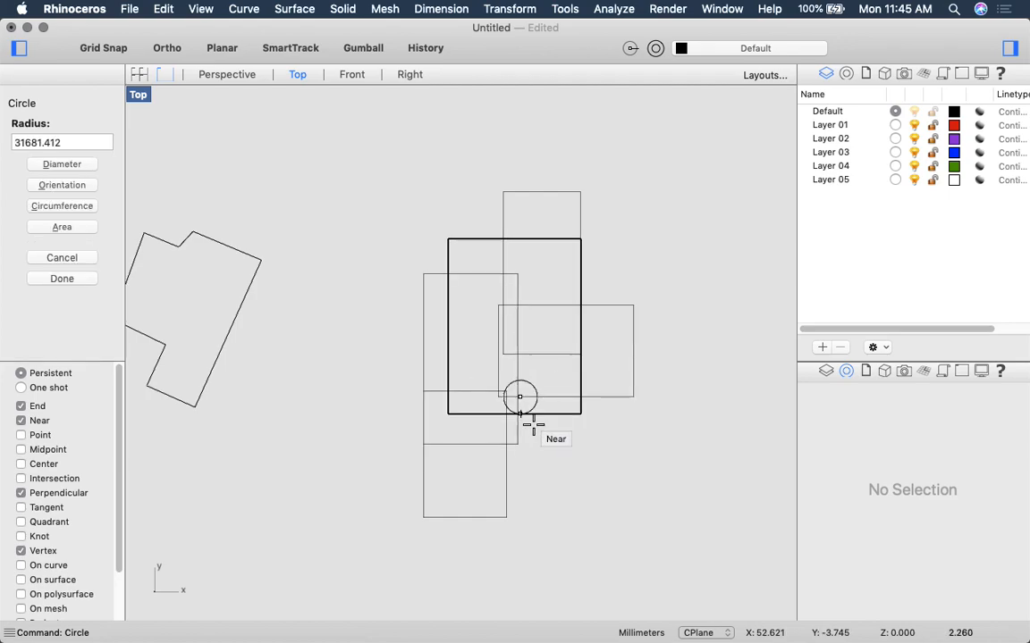
pyautogui.click(518, 444)
pyautogui.press('Return')
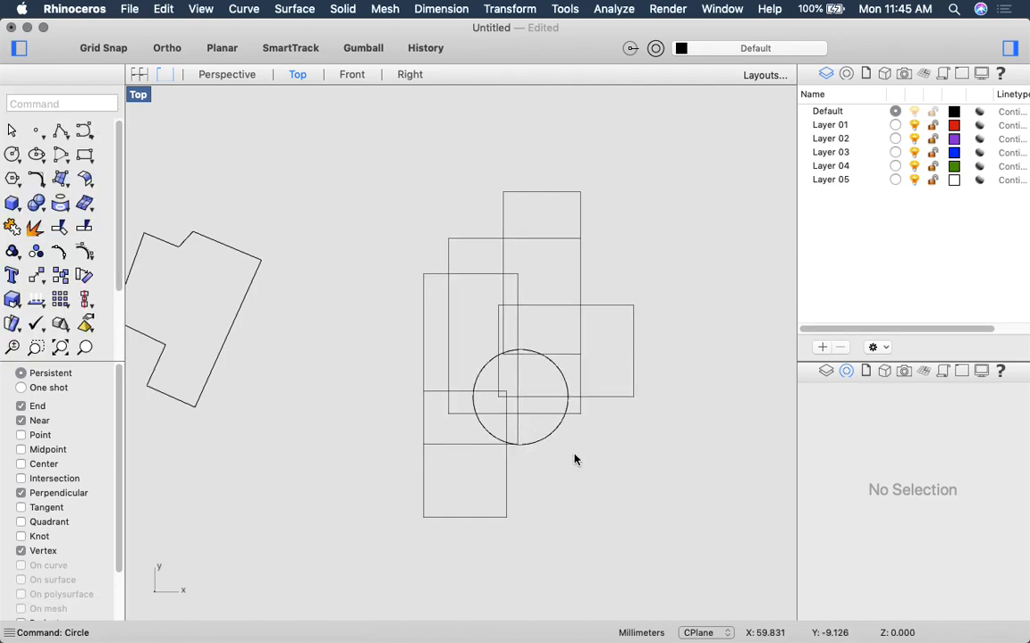
pyautogui.hscroll(-3, 574, 458)
pyautogui.click(672, 496)
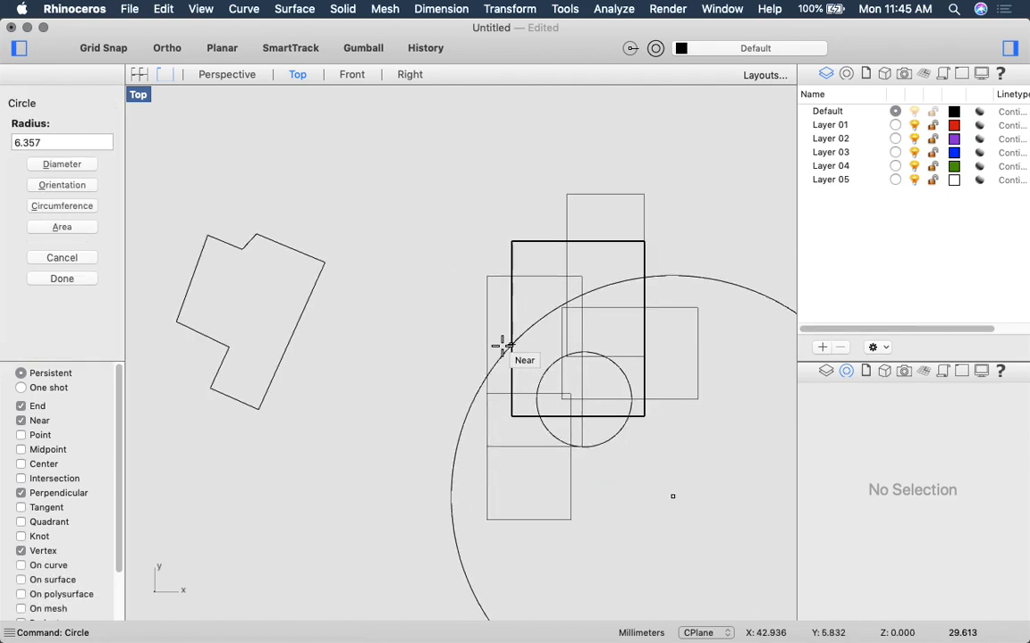
pyautogui.press('Escape')
# Step: Combine the five rectangles and the circle into one closed outline with CurveBoolean, with Delete Input set to All
pyautogui.moveTo(627, 428); pyautogui.dragTo(493, 319)
pyautogui.write('CurveBoolean')
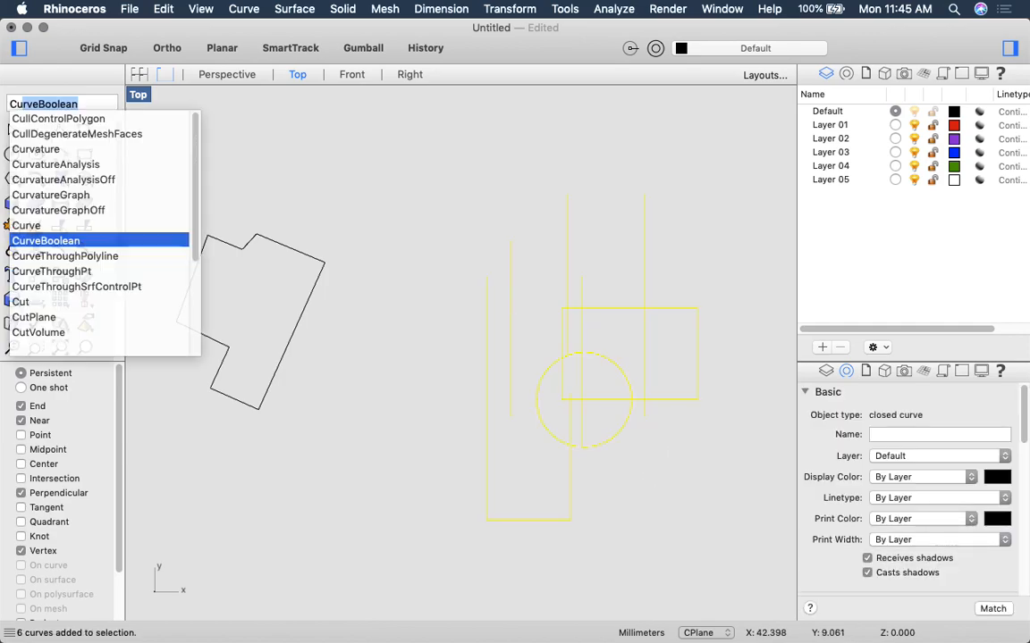
pyautogui.press('Return')
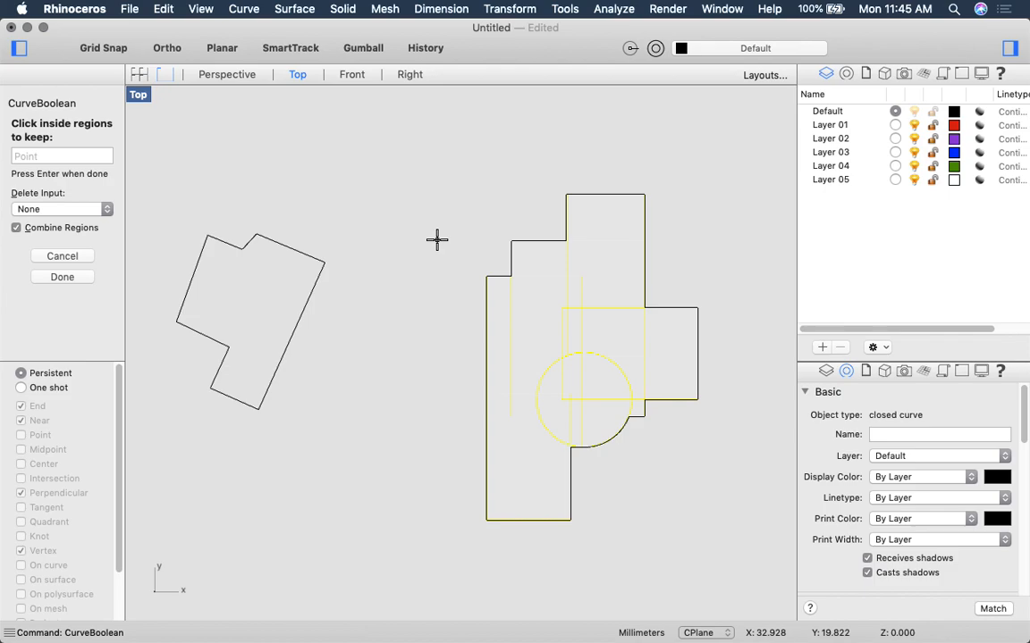
pyautogui.click(69, 207)
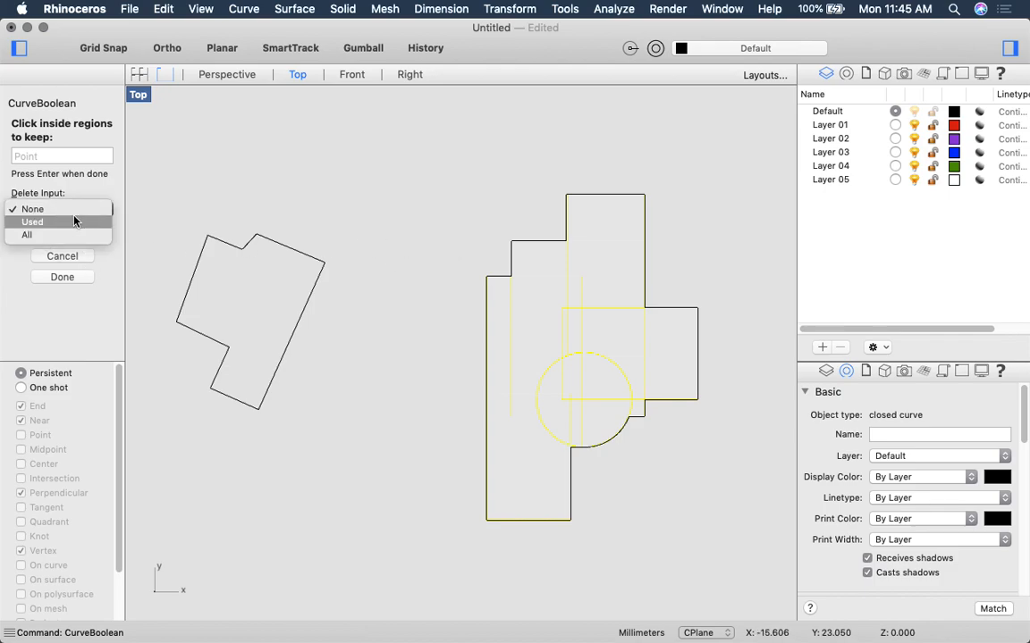
pyautogui.click(71, 235)
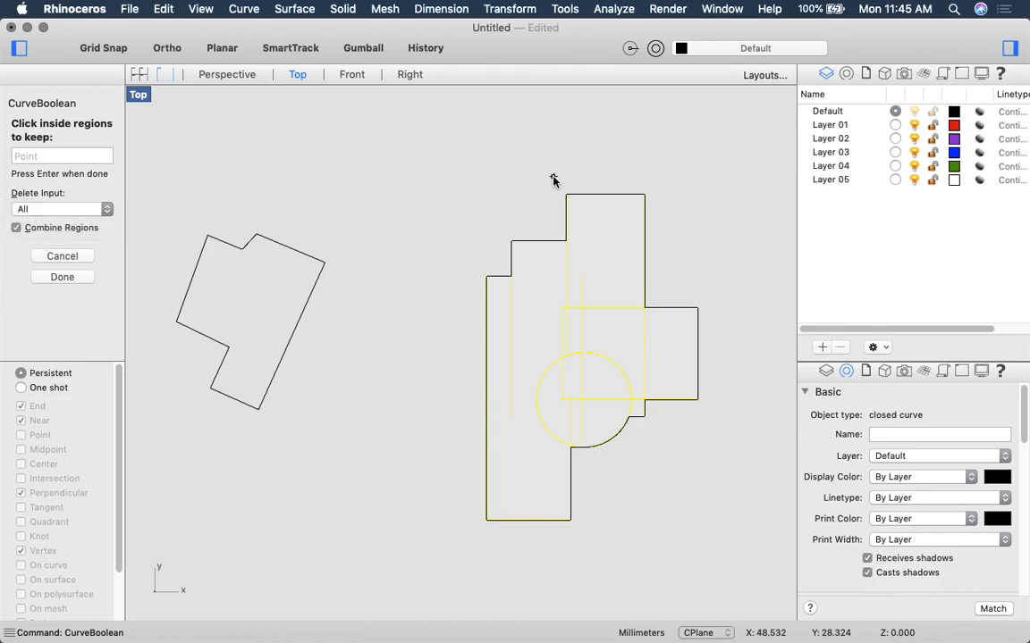
pyautogui.press('Return')
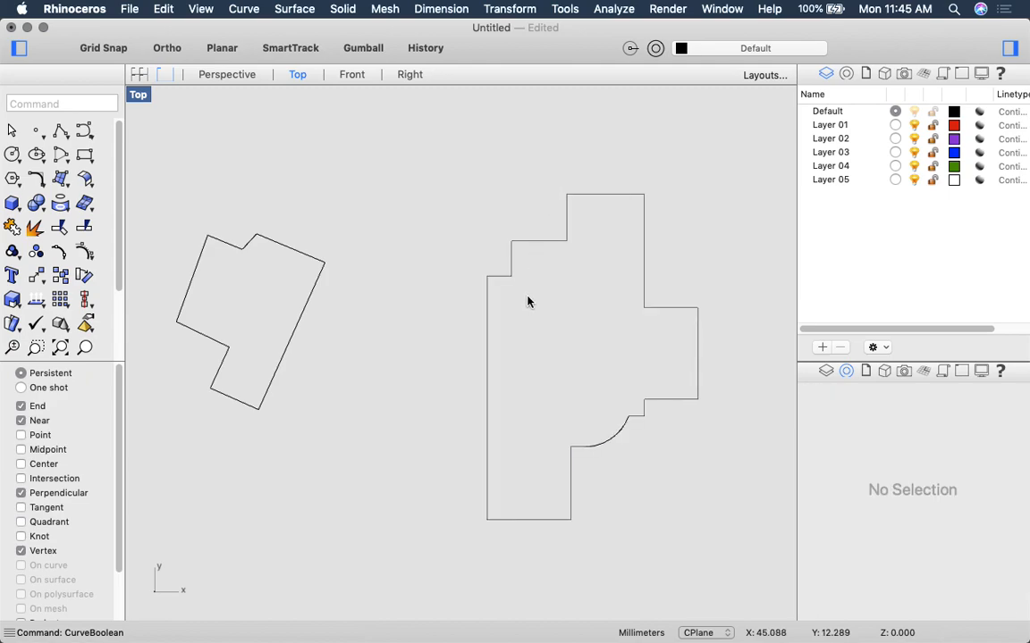
# Step: Draw a tilted rectangle with the 3 Point option beside the combined outline
pyautogui.hscroll(10, 462, 277)
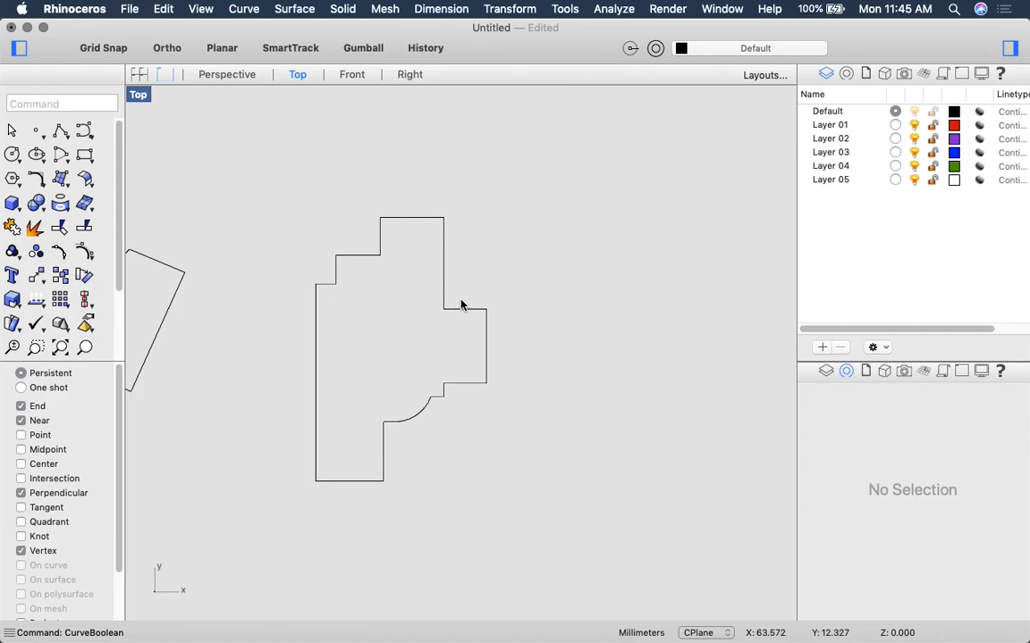
pyautogui.write('rec')
pyautogui.press('Return')
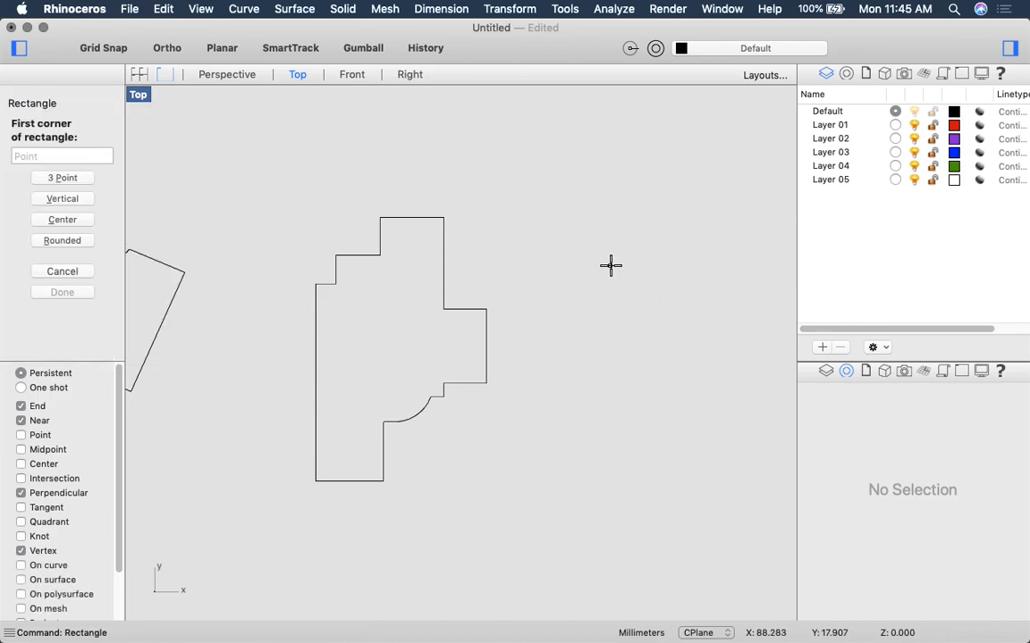
pyautogui.write('p')
pyautogui.press('Return')
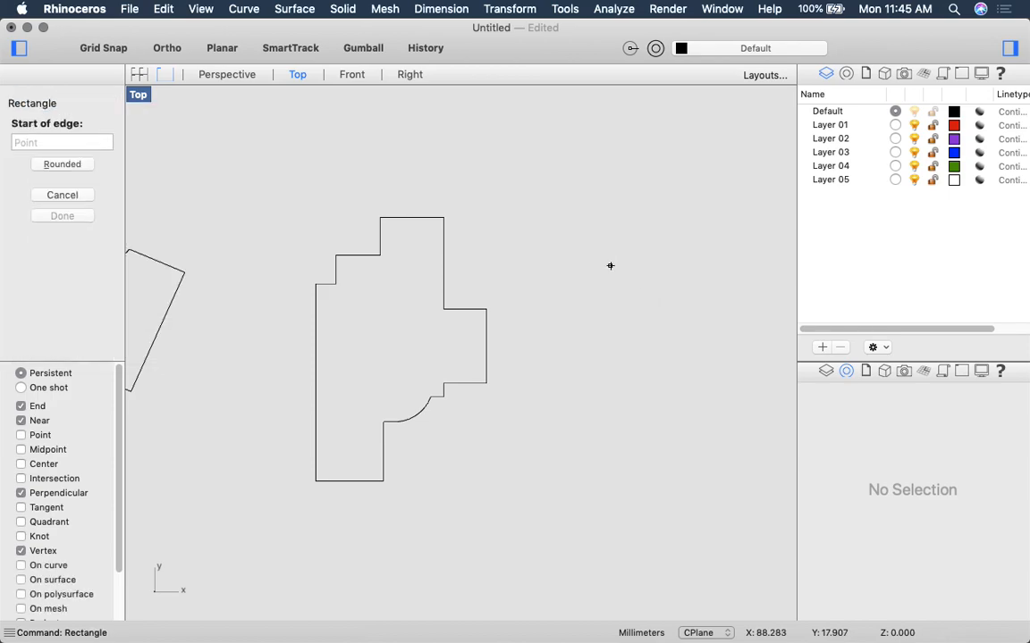
pyautogui.click(648, 190)
pyautogui.click(555, 412)
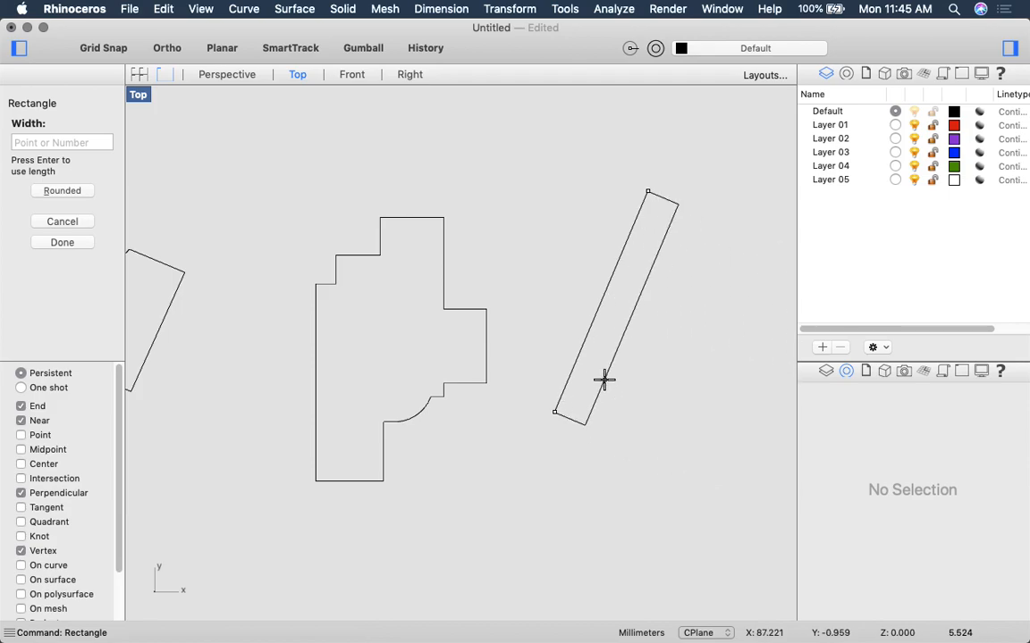
pyautogui.click(698, 423)
# Step: Place an interior rendering from the nested Desktop folder as a horizontal picture frame below the outlines, with Ortho on
pyautogui.scroll(-2, 629, 340)
pyautogui.moveTo(610, 329); pyautogui.dragTo(562, 210)
pyautogui.scroll(-4, 482, 262)
pyautogui.scroll(-3, 542, 258)
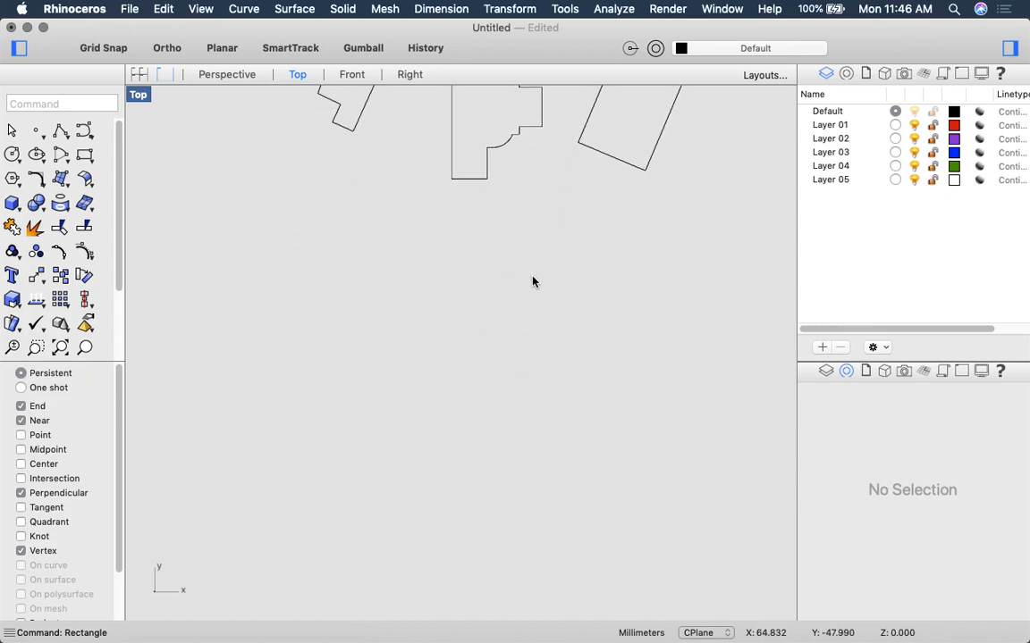
pyautogui.write('pi')
pyautogui.press('Return')
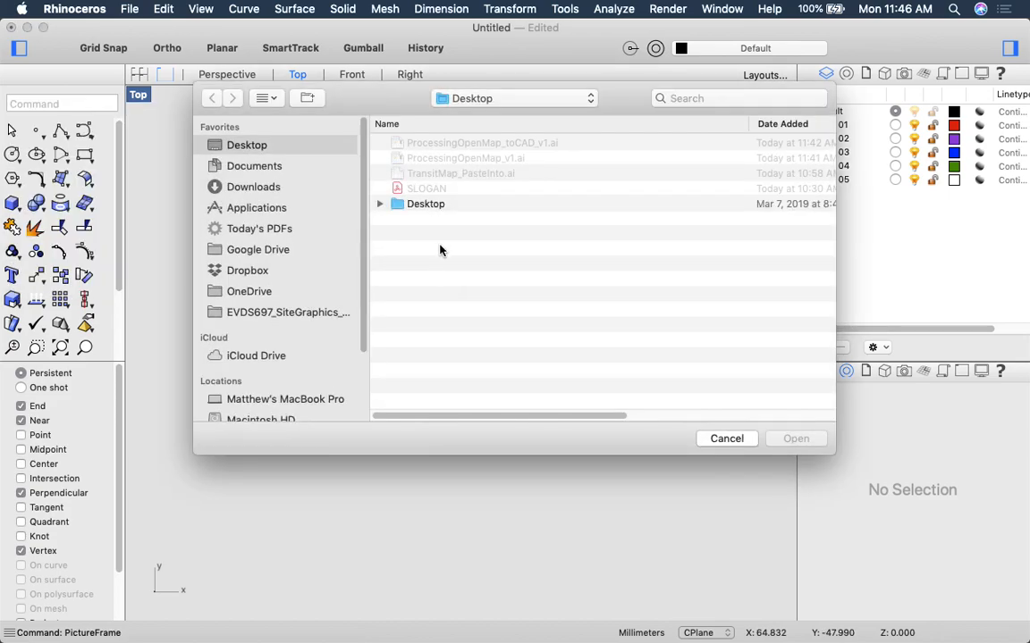
pyautogui.click(399, 205)
pyautogui.doubleClick(399, 204)
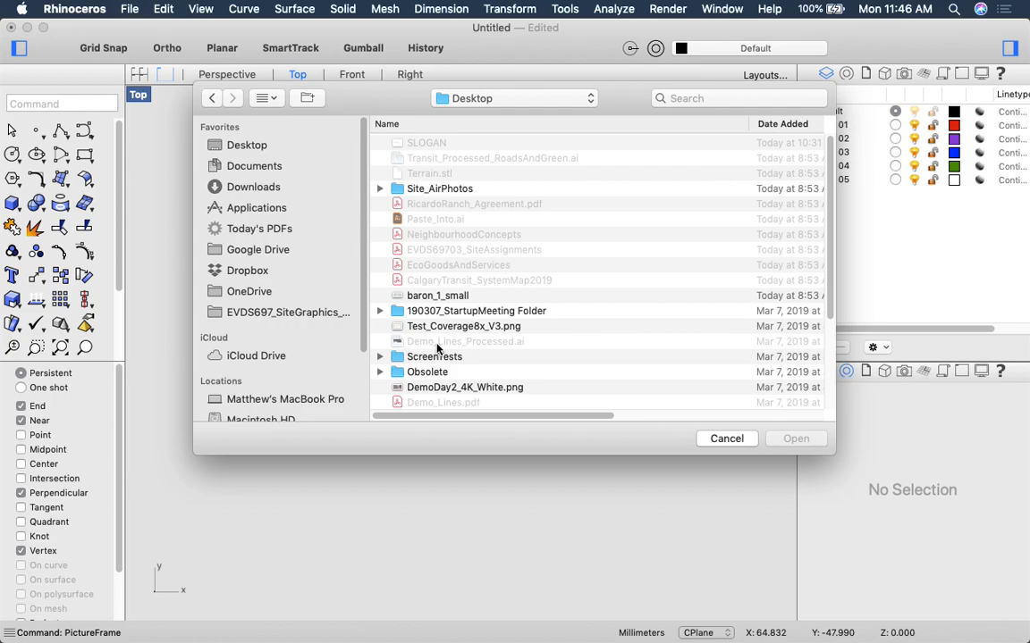
pyautogui.scroll(-1, 437, 349)
pyautogui.click(465, 370)
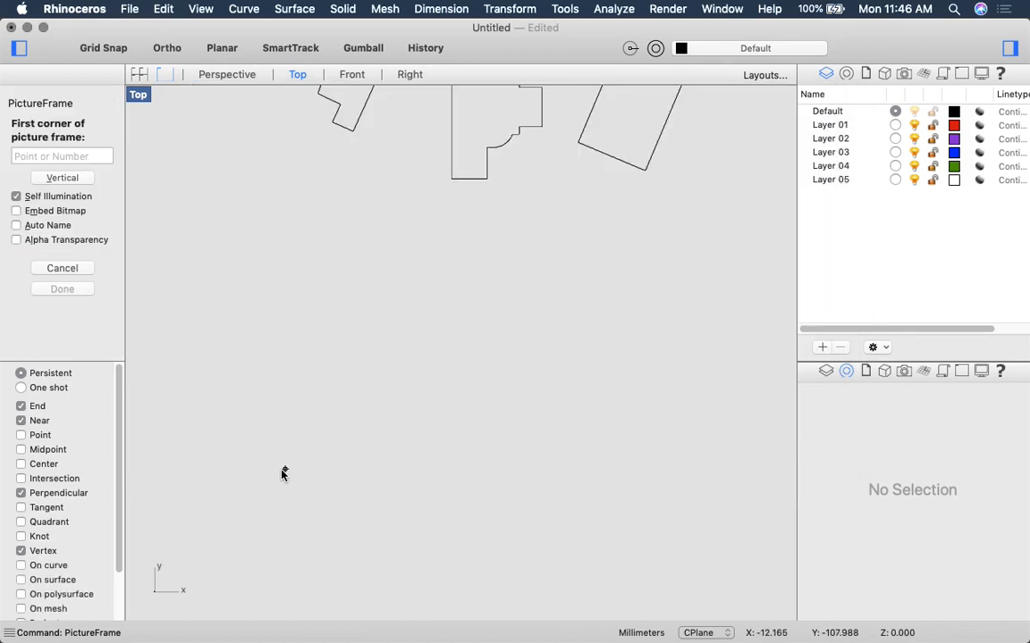
pyautogui.click(278, 472)
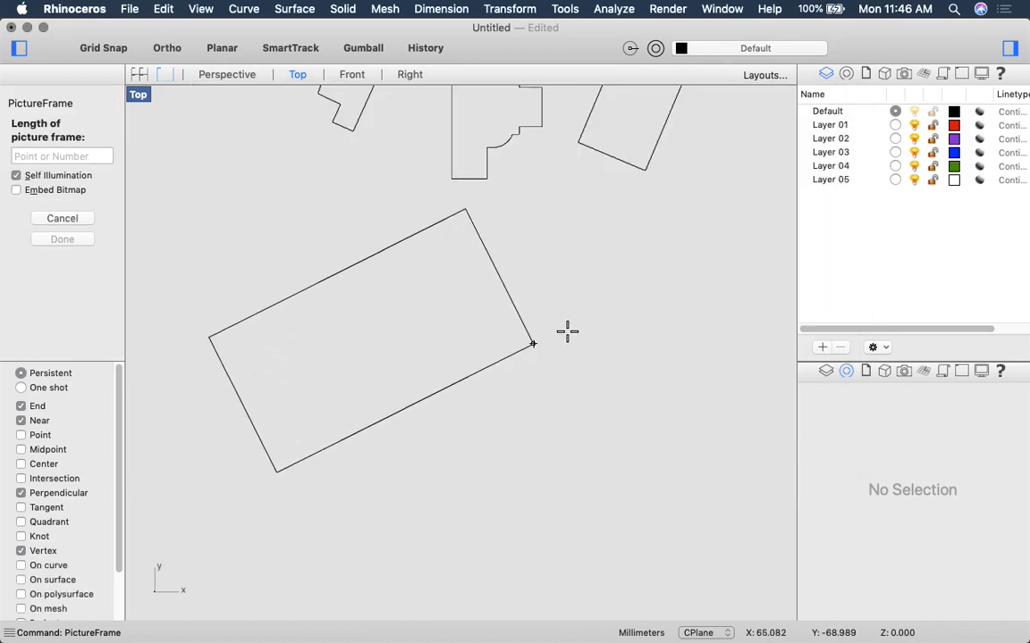
pyautogui.press('F8')
pyautogui.click(705, 472)
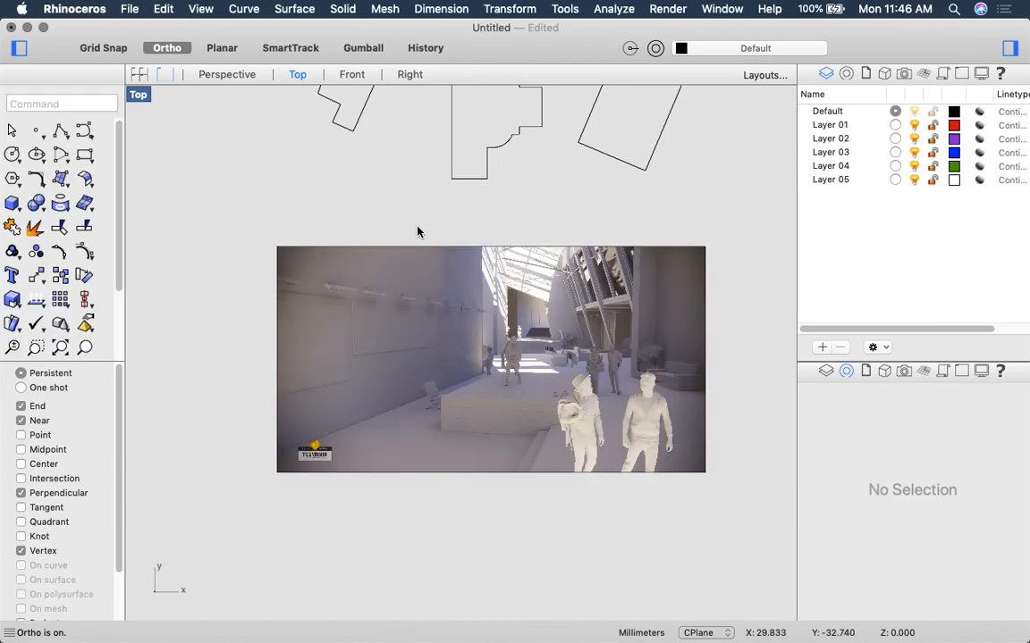
# Step: Inspect the placed rendering up close and delete it from the Top viewport
pyautogui.scroll(3, 501, 414)
pyautogui.scroll(2, 407, 409)
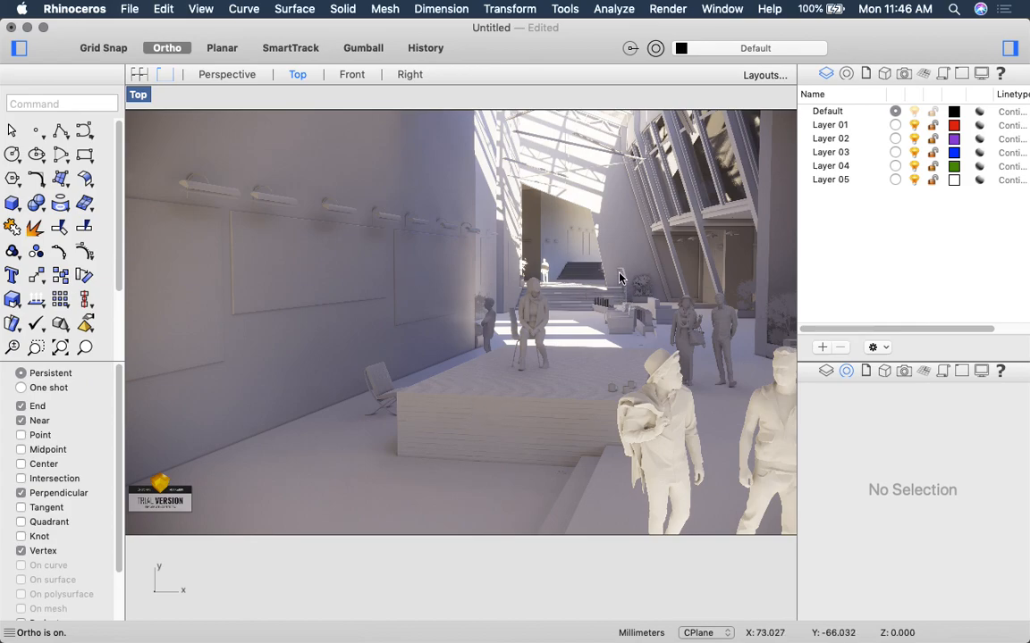
pyautogui.moveTo(372, 346); pyautogui.dragTo(523, 366)
pyautogui.scroll(-5, 536, 356)
pyautogui.click(601, 359)
pyautogui.press('Delete')
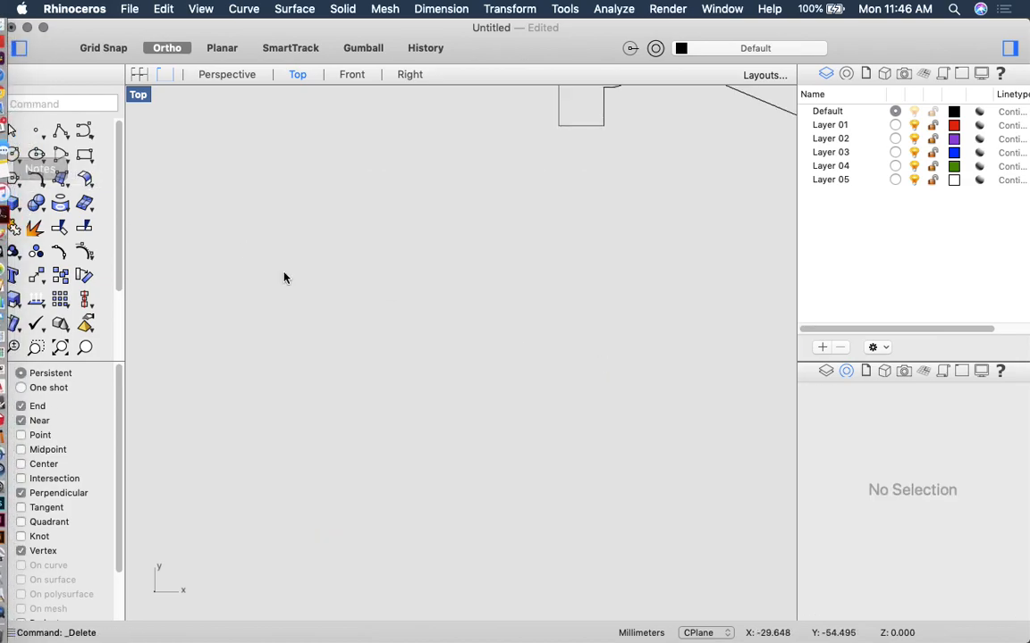
# Step: Place Rutland_Park.jpg from the Site_AirPhotos folder as a horizontal picture frame in the empty area below the outlines
pyautogui.write('ictureFrame')
pyautogui.press('Return')
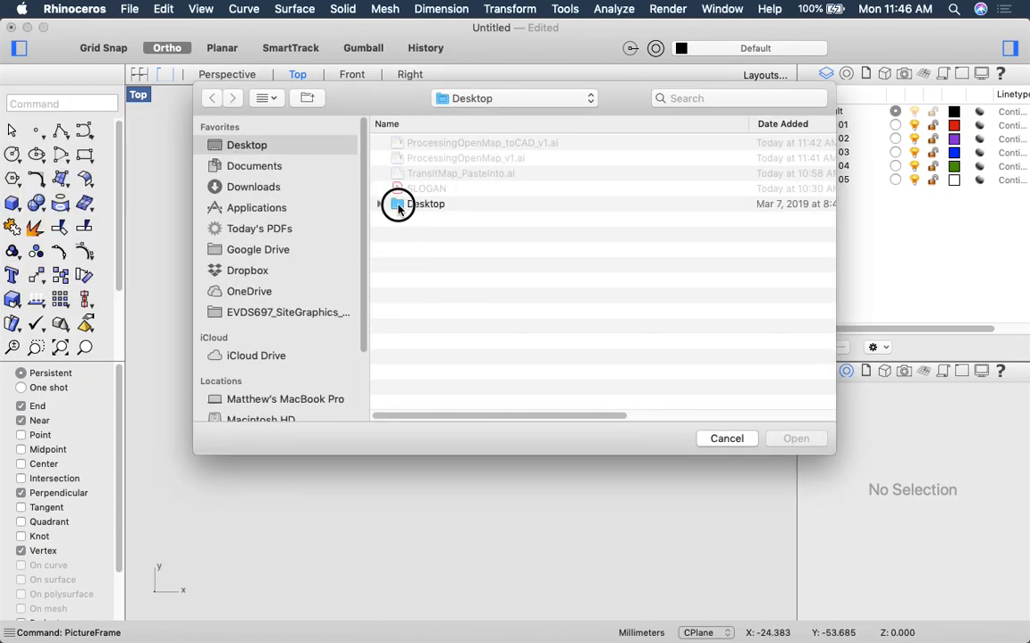
pyautogui.scroll(-5, 419, 284)
pyautogui.scroll(2, 420, 259)
pyautogui.scroll(4, 420, 234)
pyautogui.doubleClick(404, 184)
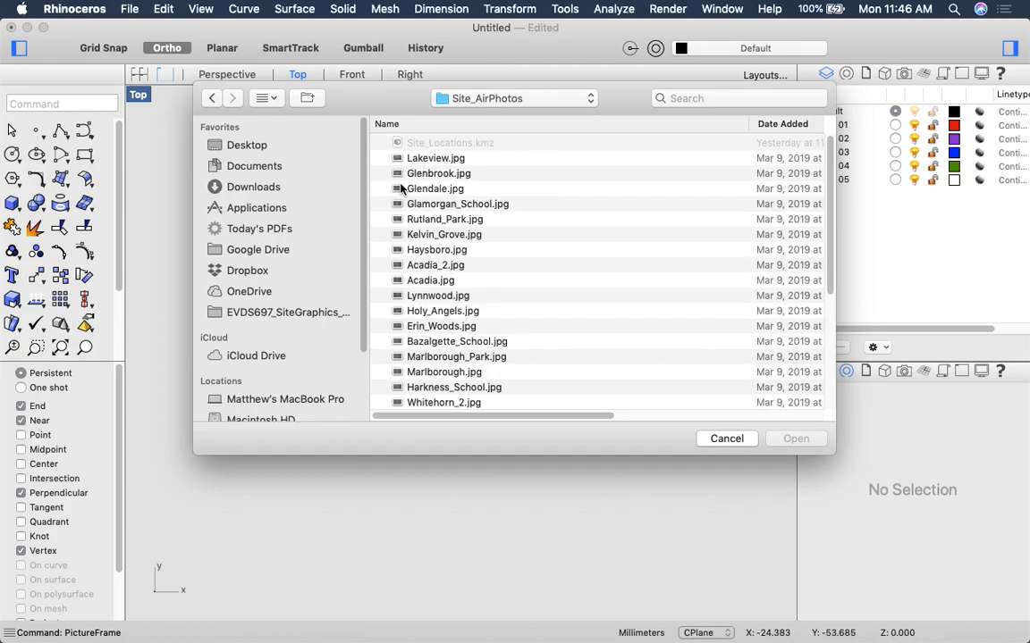
pyautogui.click(438, 219)
pyautogui.click(795, 438)
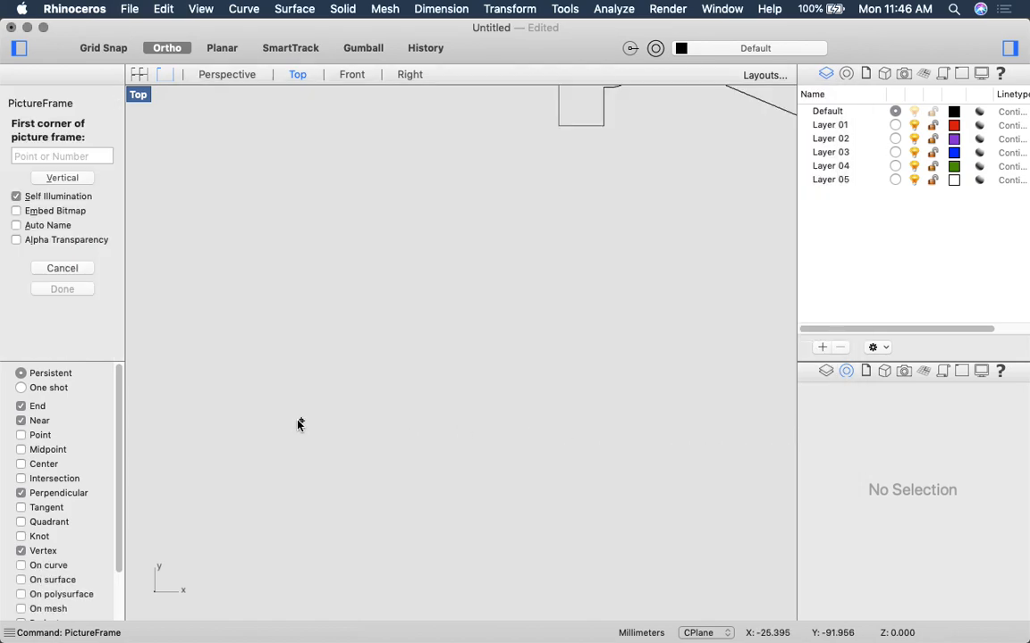
pyautogui.click(300, 425)
pyautogui.click(651, 375)
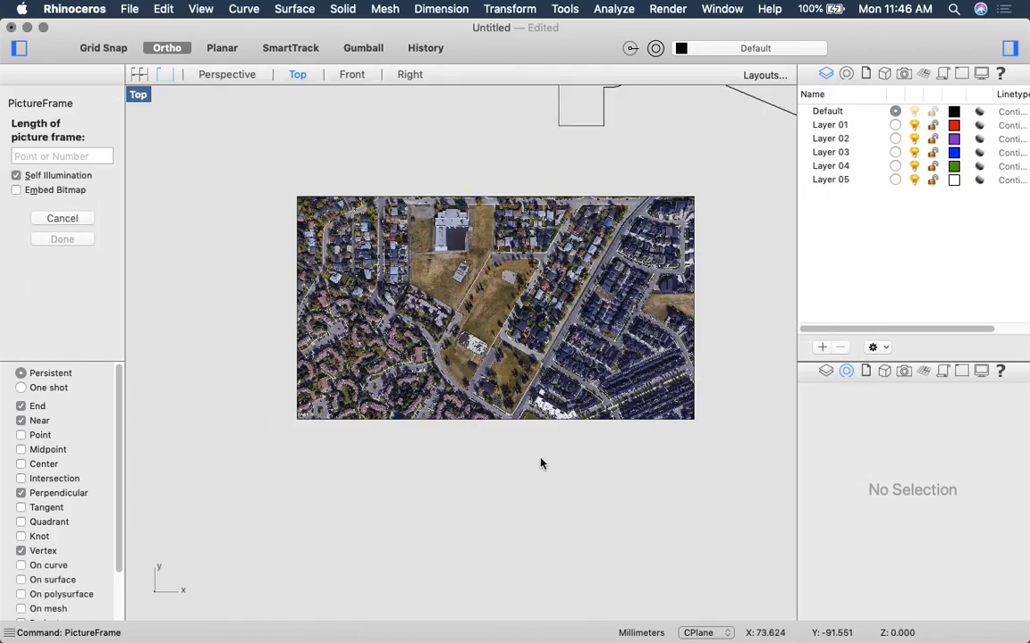
# Step: Trace the red-roofed house on the air photo with a tilted 3 Point rectangle, with Ortho off
pyautogui.scroll(15, 525, 446)
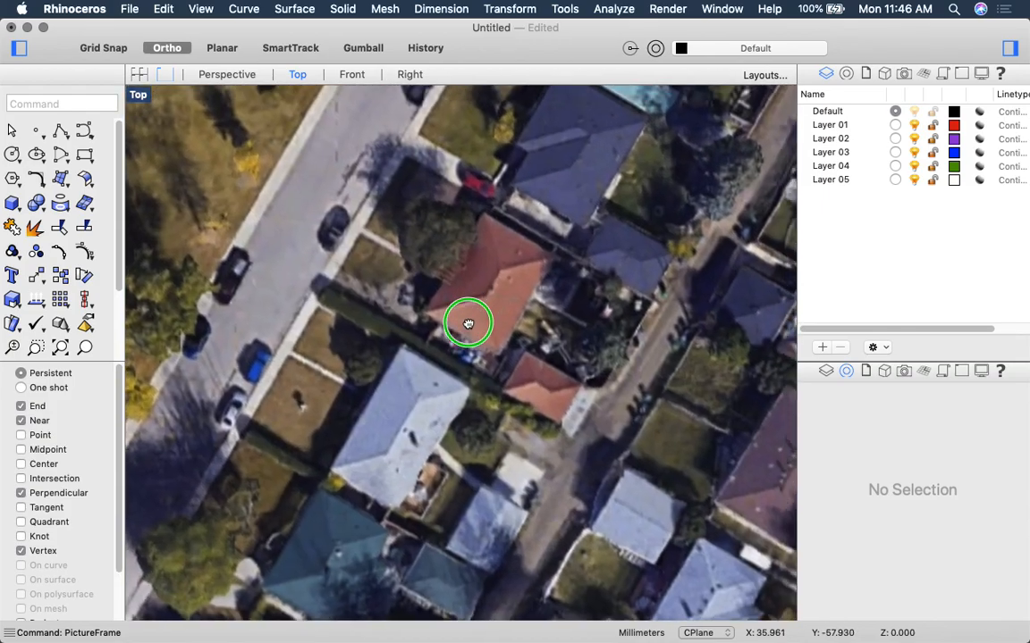
pyautogui.scroll(4, 450, 347)
pyautogui.moveTo(468, 323); pyautogui.dragTo(459, 294)
pyautogui.scroll(-2, 492, 233)
pyautogui.moveTo(481, 255); pyautogui.dragTo(486, 240)
pyautogui.write('rec')
pyautogui.press('Return')
pyautogui.write('3')
pyautogui.press('Return')
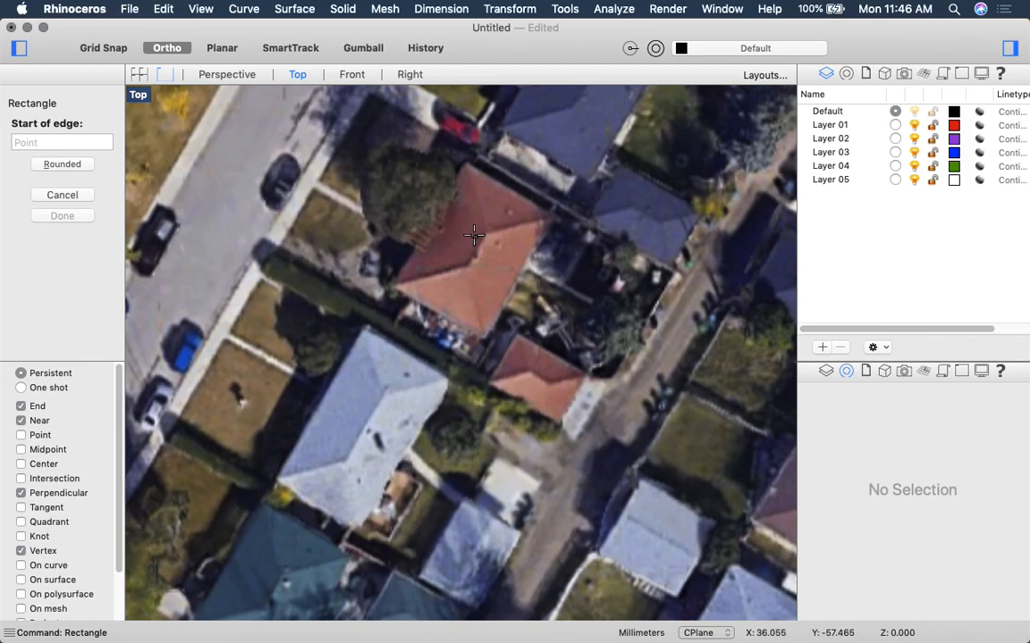
pyautogui.click(467, 163)
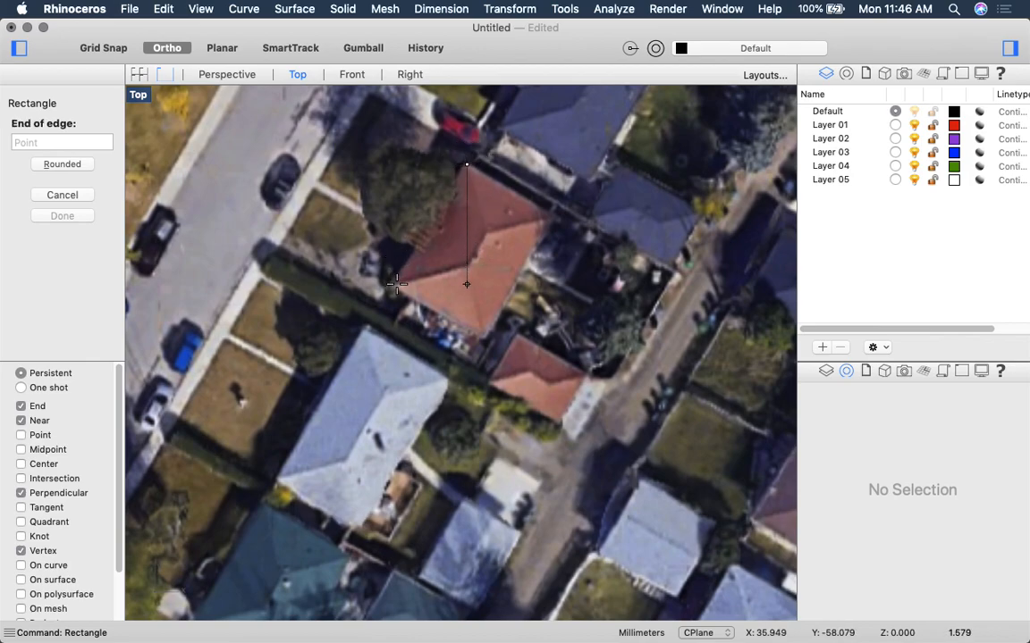
pyautogui.press('F8')
pyautogui.click(391, 284)
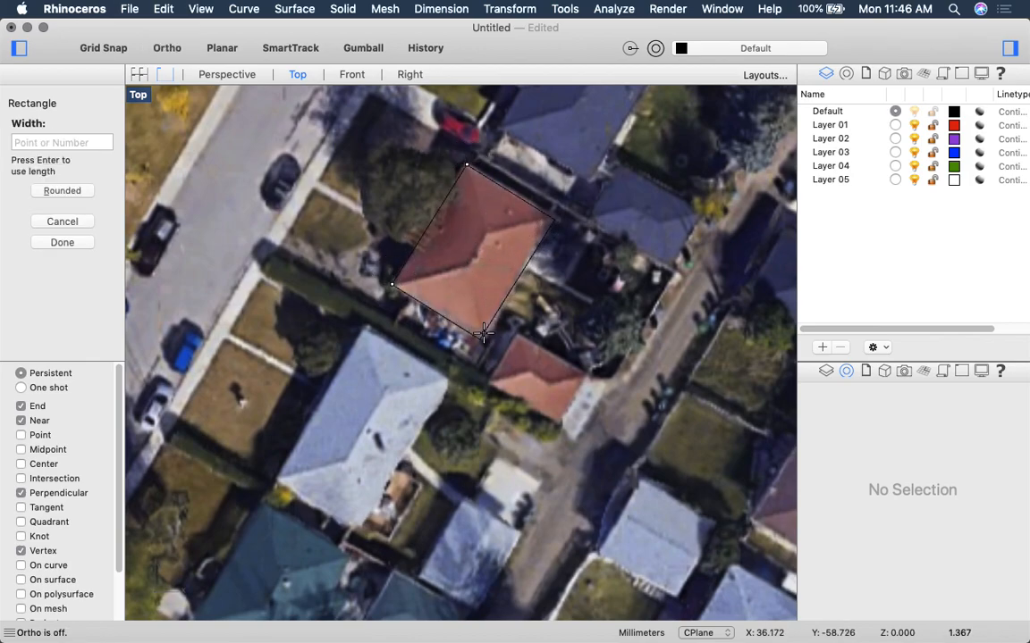
pyautogui.click(484, 332)
# Step: Trace the neighbouring light grey-blue roof with another tilted 3 Point rectangle
pyautogui.moveTo(430, 357); pyautogui.dragTo(486, 280)
pyautogui.rightClick(439, 257)
pyautogui.press('p')
pyautogui.click(423, 252)
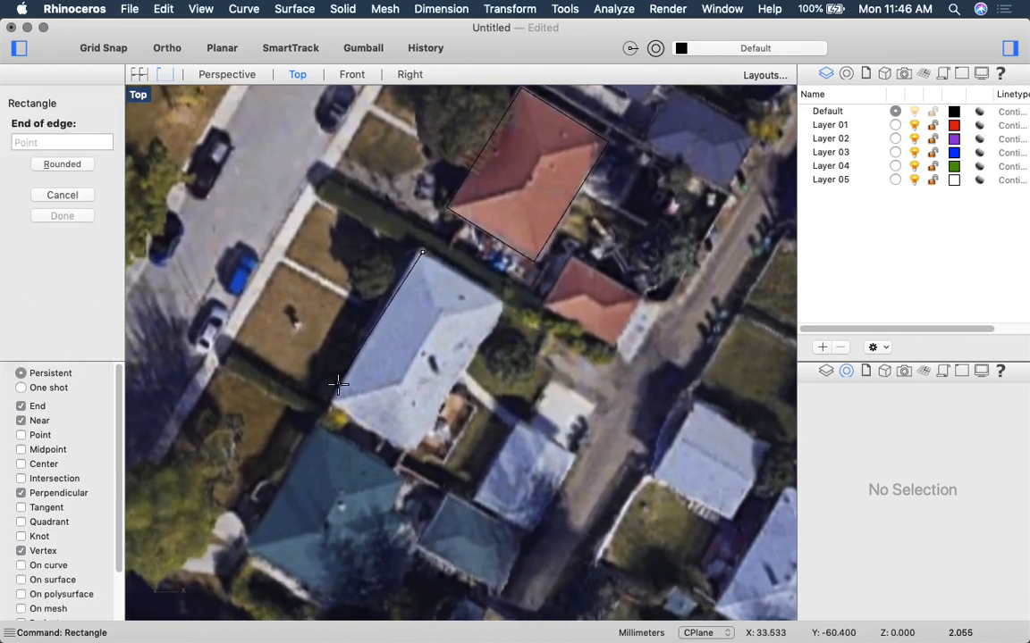
pyautogui.click(331, 402)
pyautogui.click(415, 452)
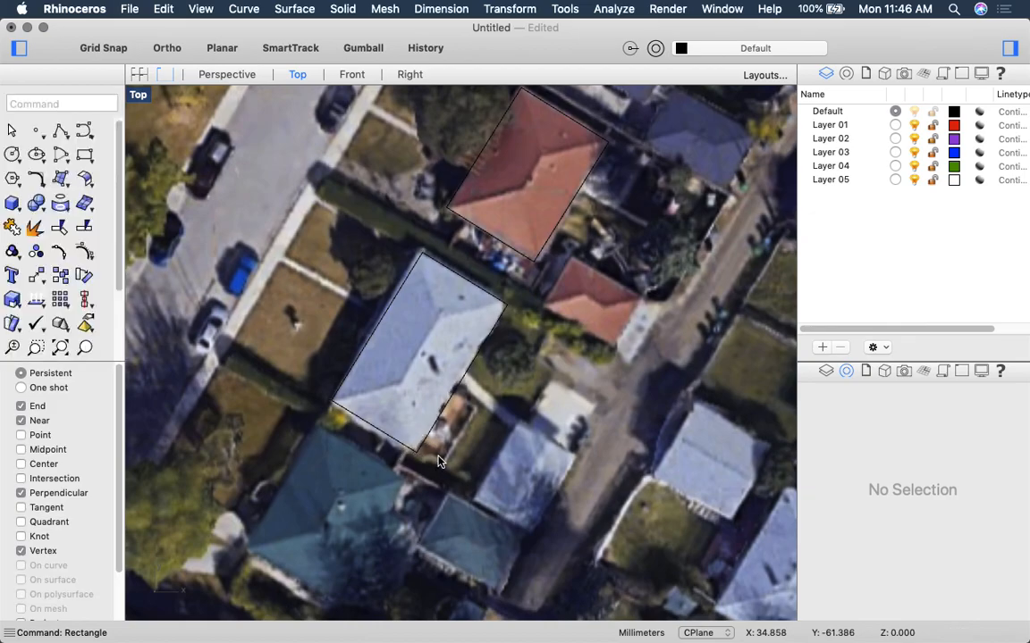
# Step: Draw a tilted 3 Point rectangle over the street side of the dark stepped-roof corner house
pyautogui.scroll(-8, 441, 450)
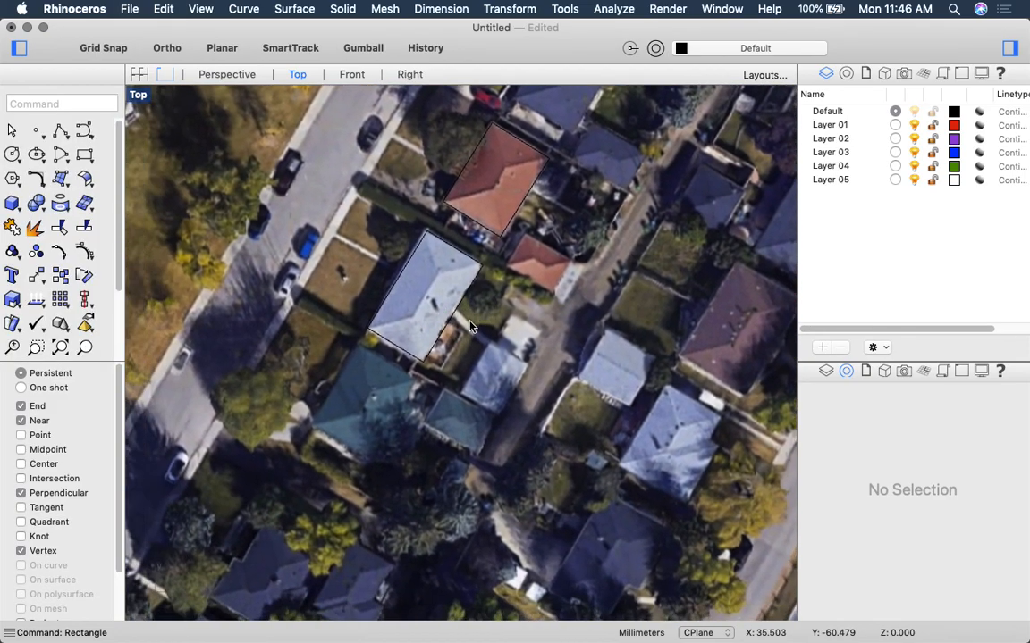
pyautogui.scroll(10, 488, 378)
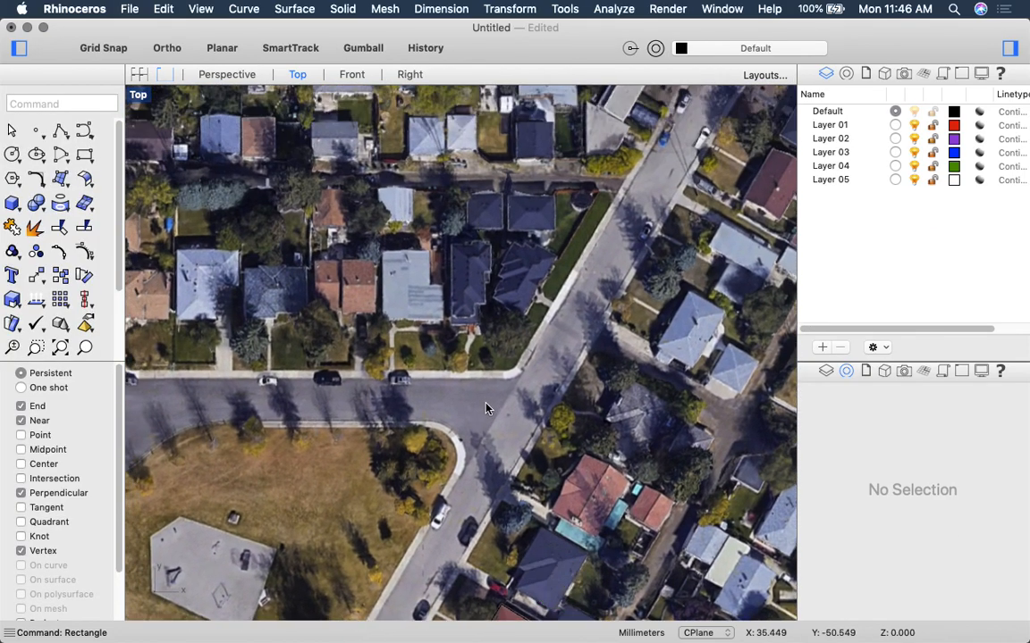
pyautogui.scroll(8, 520, 335)
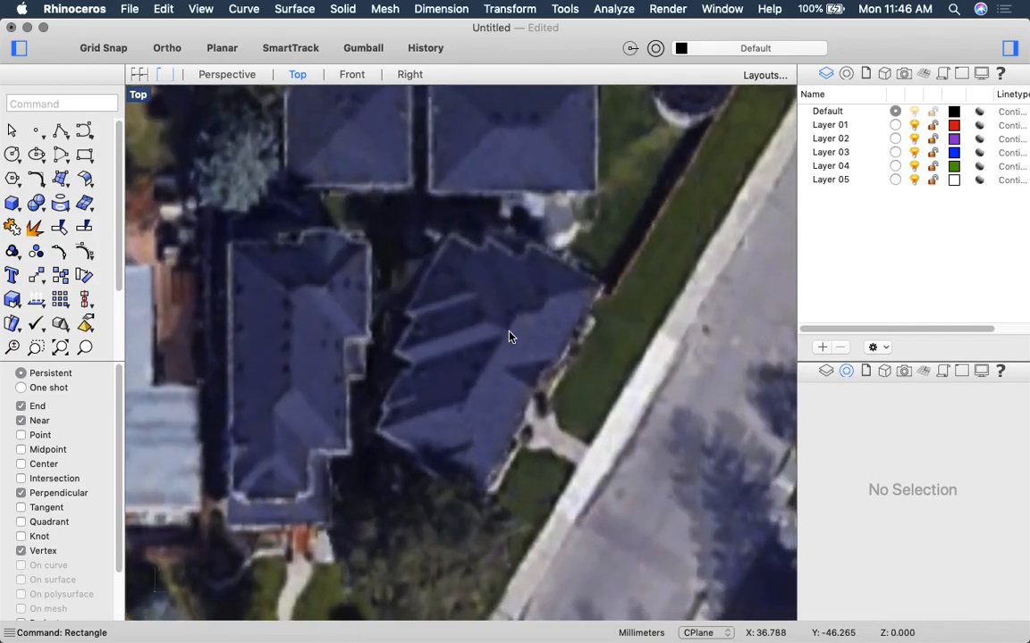
pyautogui.write('rec')
pyautogui.press('Return')
pyautogui.write('3')
pyautogui.press('Return')
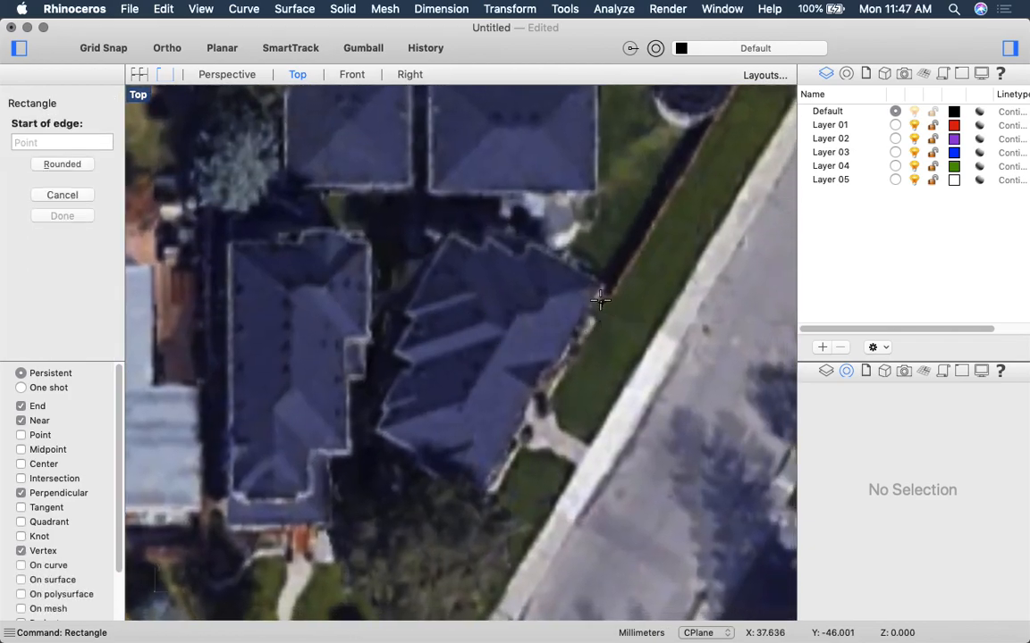
pyautogui.click(602, 286)
pyautogui.click(485, 504)
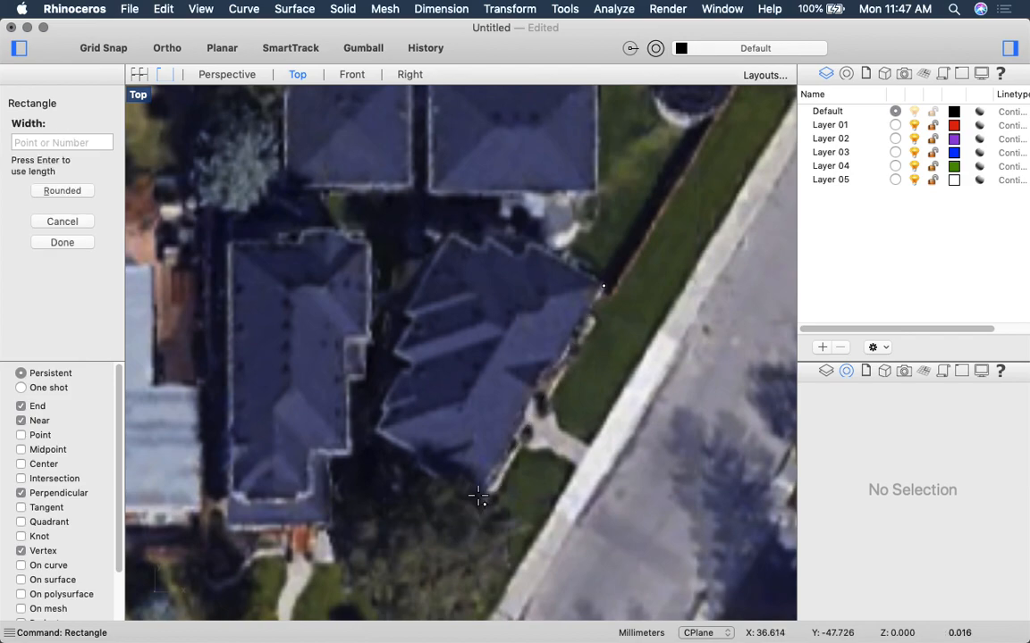
pyautogui.click(421, 452)
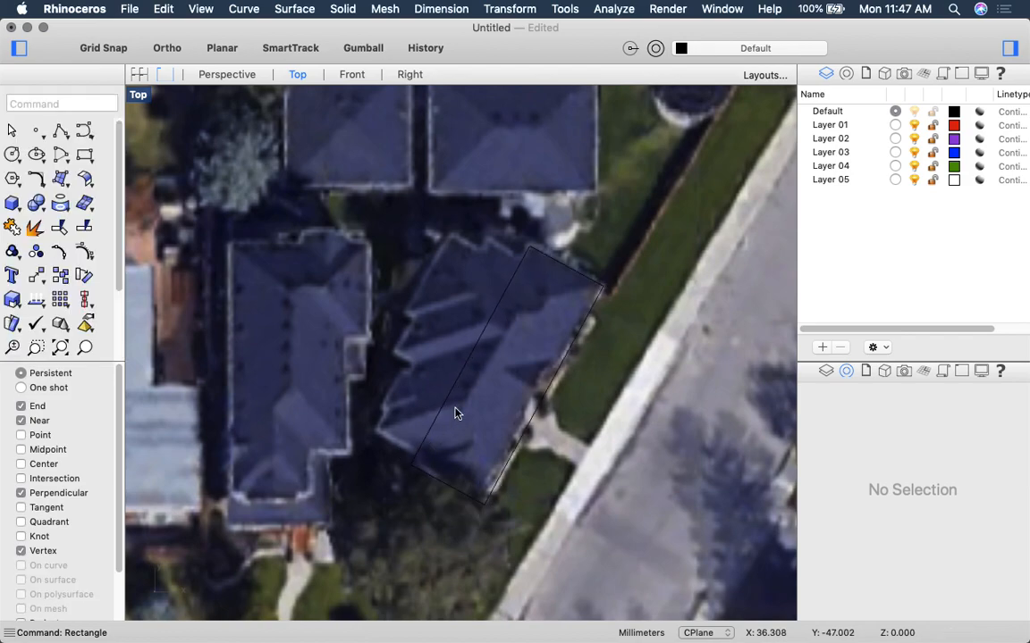
# Step: Copy the tilted rectangle three times from its lowest corner, aligning the copies with the roof's stepped projections away from the street
pyautogui.click(460, 390)
pyautogui.click(482, 511)
pyautogui.click(484, 511)
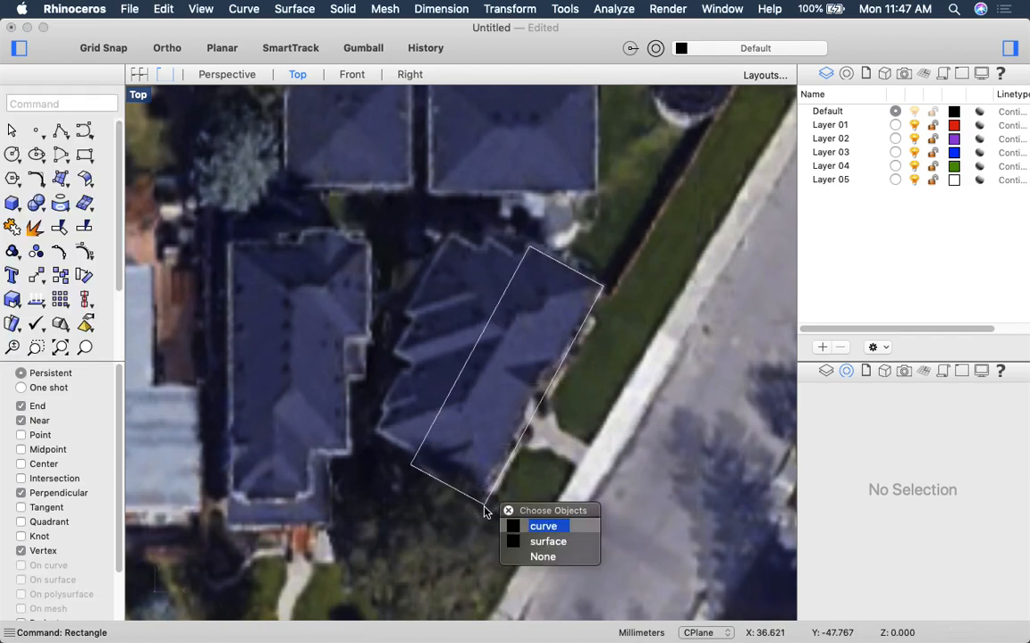
pyautogui.press('Return')
pyautogui.write('copy')
pyautogui.press('Return')
pyautogui.click(485, 504)
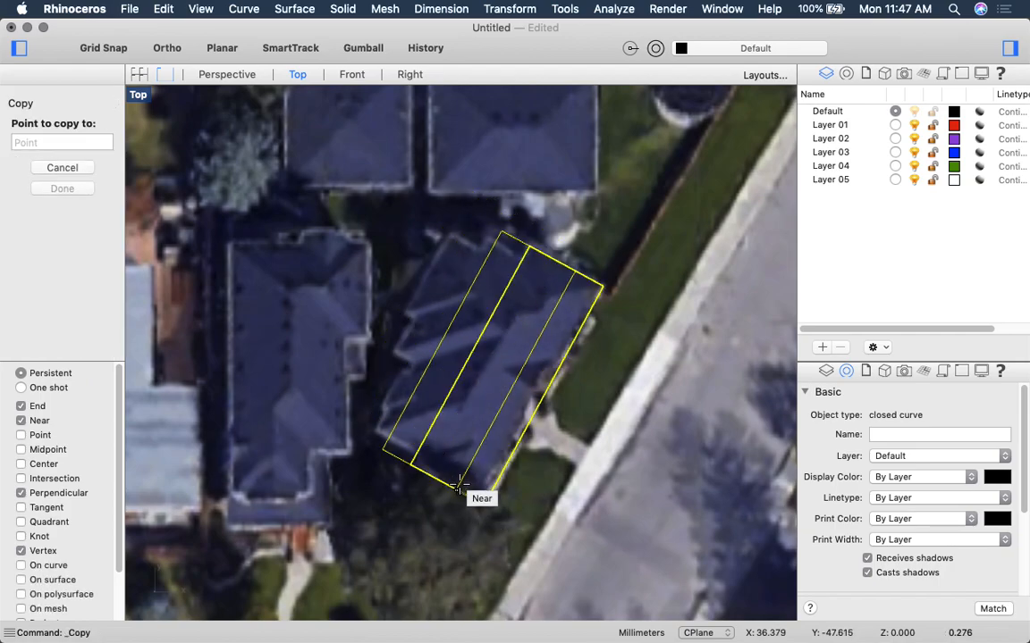
pyautogui.click(450, 469)
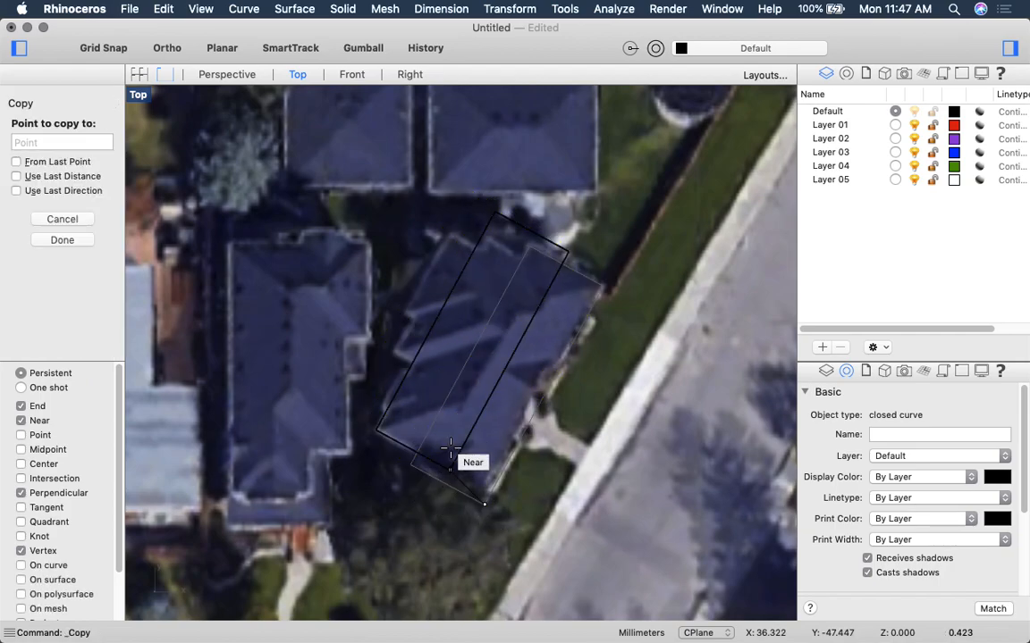
pyautogui.click(468, 391)
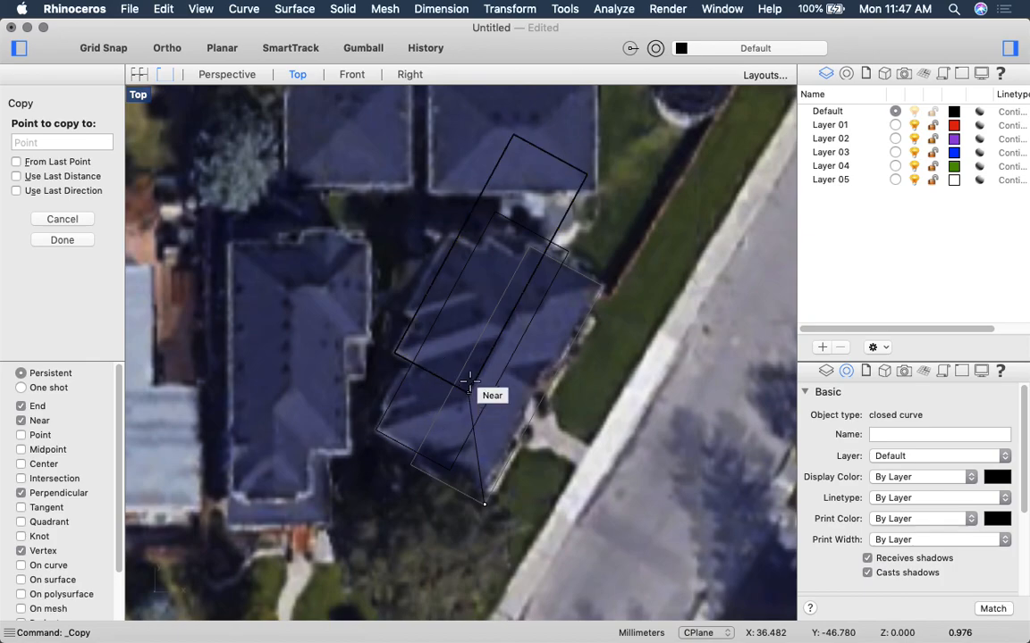
pyautogui.click(478, 354)
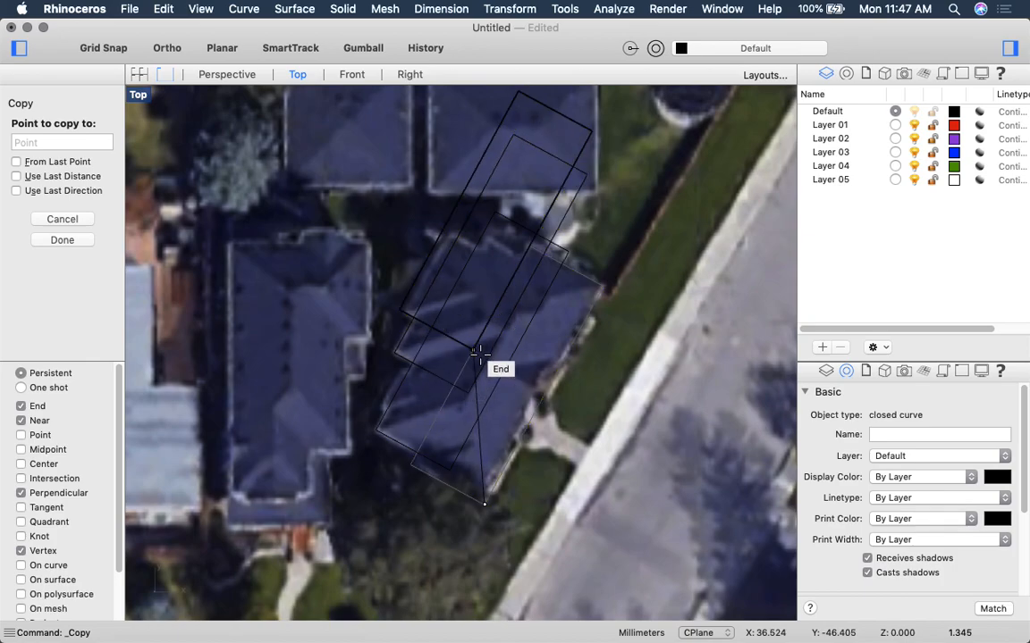
pyautogui.press('Return')
pyautogui.click(487, 356)
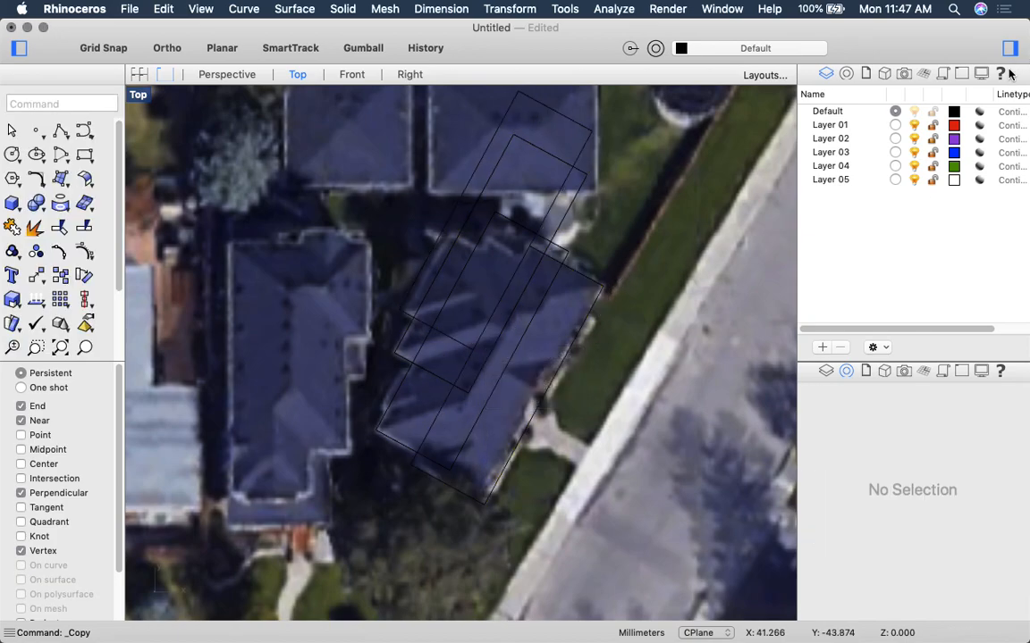
# Step: Set the Default layer's colour to Snow so the traced curves stand out against the air photo
pyautogui.click(955, 111)
pyautogui.click(840, 143)
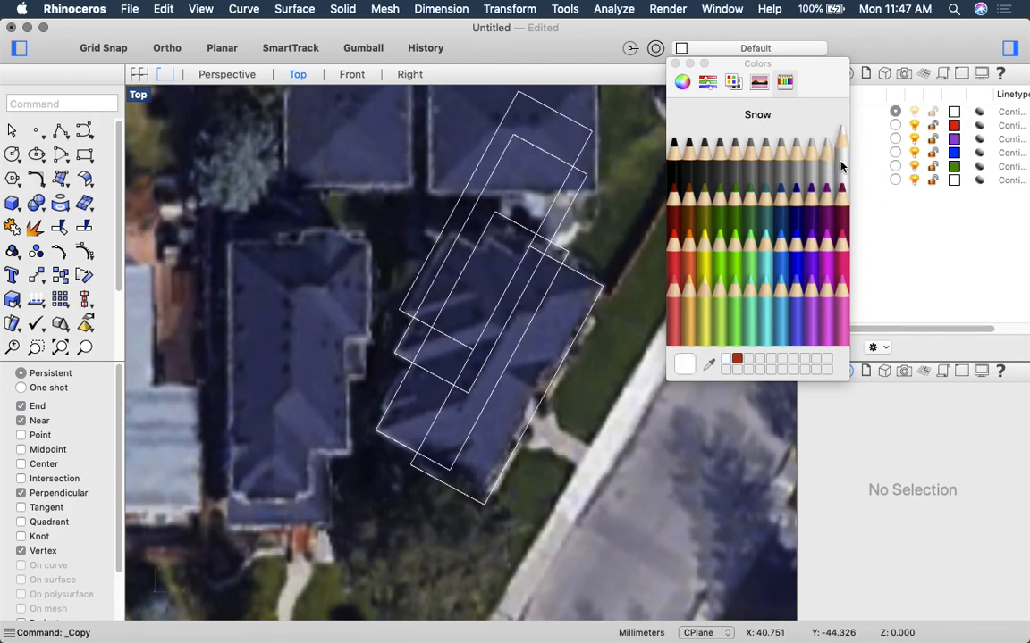
pyautogui.click(596, 158)
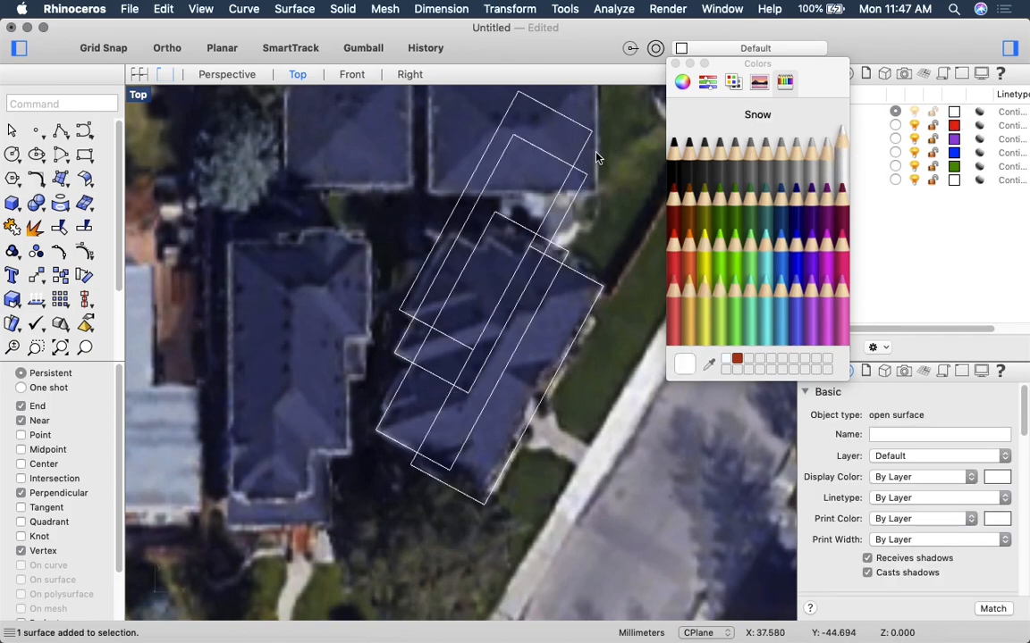
pyautogui.click(676, 63)
# Step: Move the uppermost rectangle copy slightly to fit the roof edge better
pyautogui.click(429, 266)
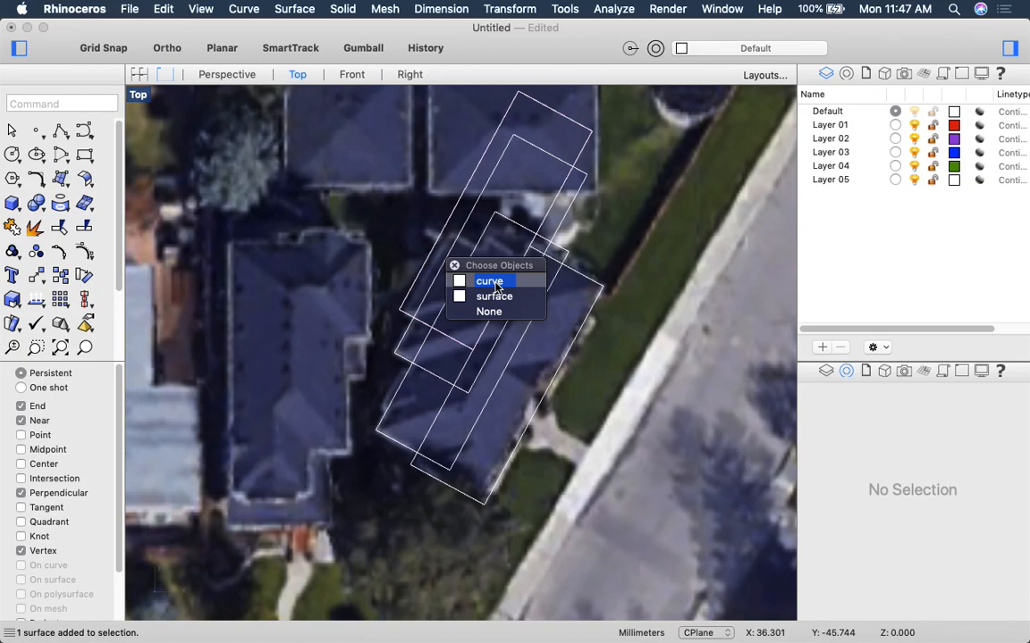
pyautogui.click(458, 282)
pyautogui.write('m')
pyautogui.press('Return')
pyautogui.click(620, 263)
pyautogui.click(636, 285)
# Step: Lock the air photo surface in place
pyautogui.click(636, 285)
pyautogui.write('lock')
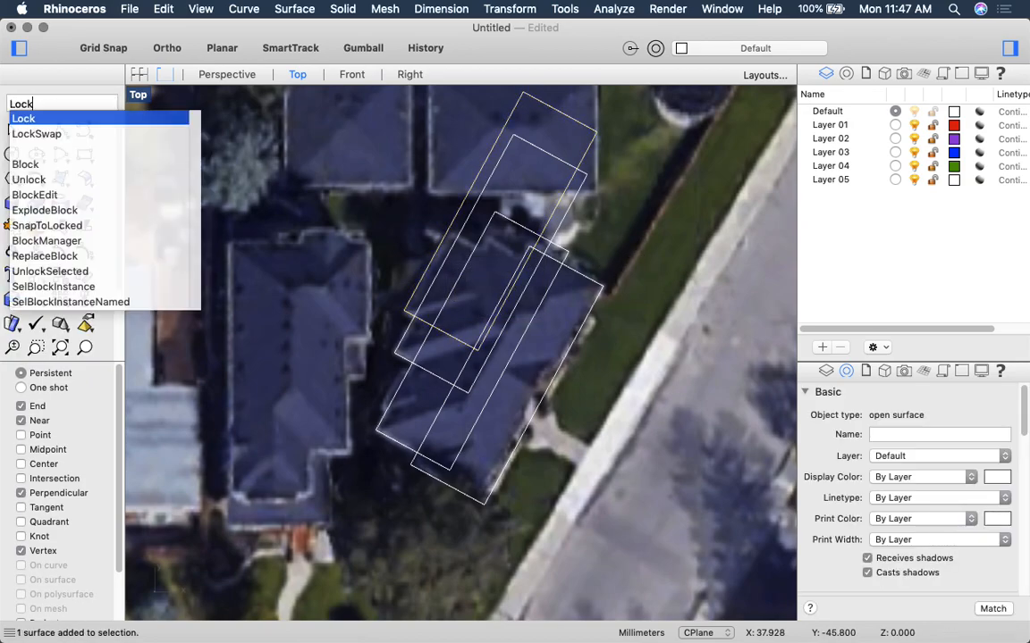
pyautogui.press('Return')
# Step: Shorten the lowest rectangle copy along its length with Scale1D, from its lower corner to the far roof edge
pyautogui.scroll(2, 563, 278)
pyautogui.write('scale1d')
pyautogui.press('Return')
pyautogui.click(447, 450)
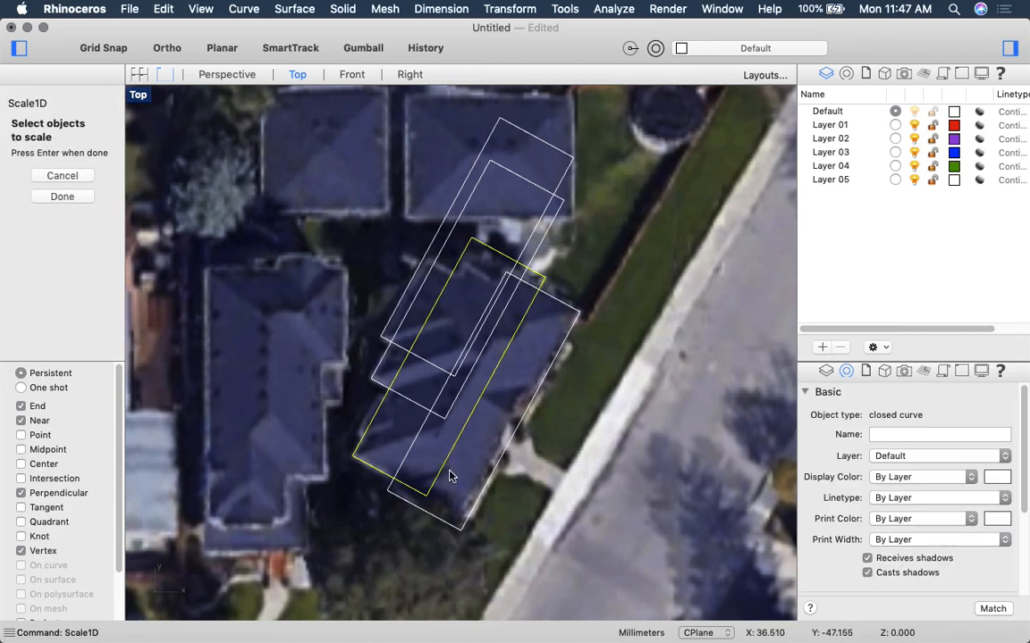
pyautogui.press('Return')
pyautogui.click(426, 495)
pyautogui.click(544, 272)
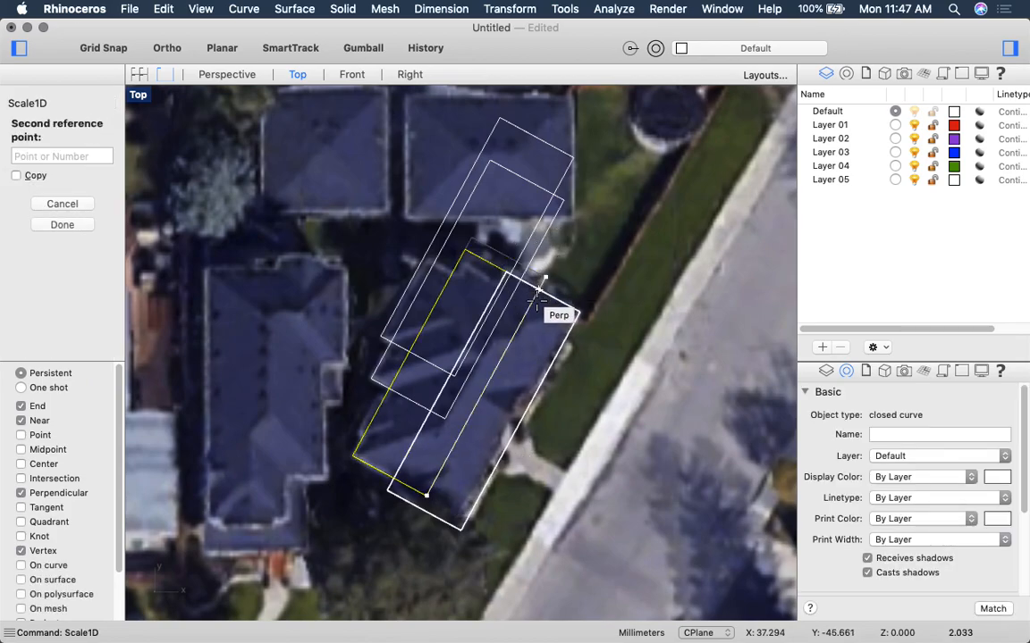
pyautogui.click(532, 305)
# Step: Shorten the middle rectangle copy with Scale1D, from its lower corner to the far roof edge
pyautogui.click(416, 393)
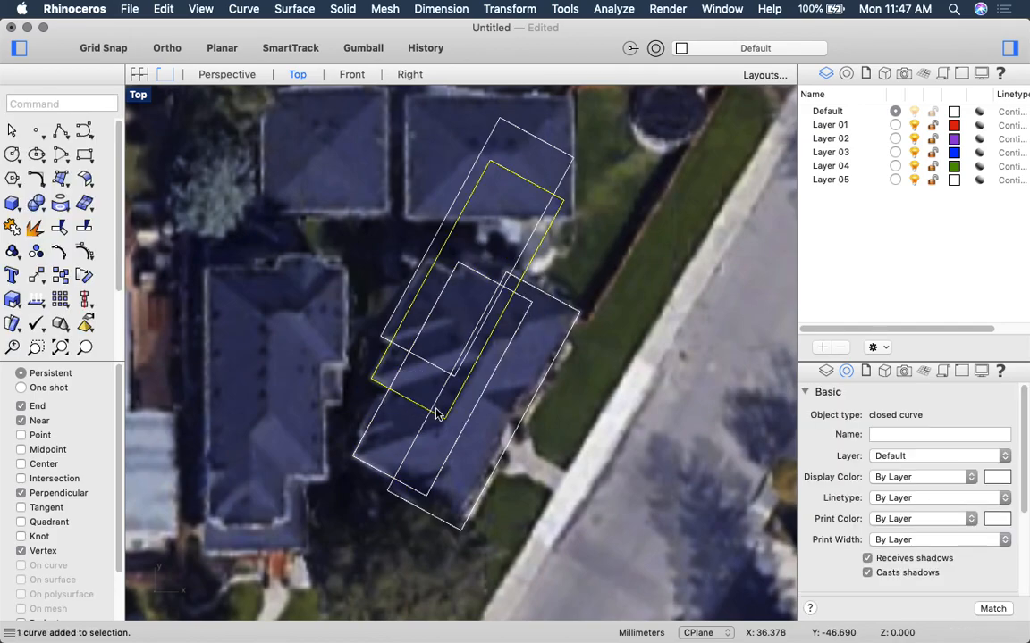
pyautogui.press('Return')
pyautogui.click(445, 416)
pyautogui.click(563, 201)
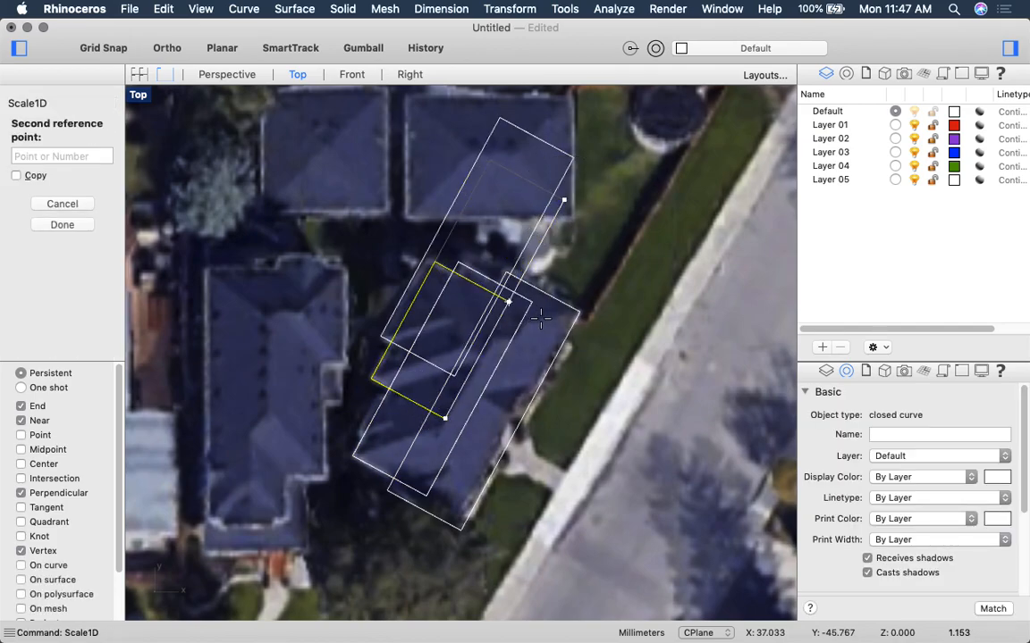
pyautogui.click(504, 279)
# Step: Shorten the uppermost rectangle copy with Scale1D so its far end meets the roof edge
pyautogui.click(560, 161)
pyautogui.press('Return')
pyautogui.click(454, 374)
pyautogui.click(568, 162)
pyautogui.click(452, 267)
# Step: Combine the four overlapping rectangles on the stepped-roof house into one closed outline with CurveBoolean
pyautogui.press('super+a')
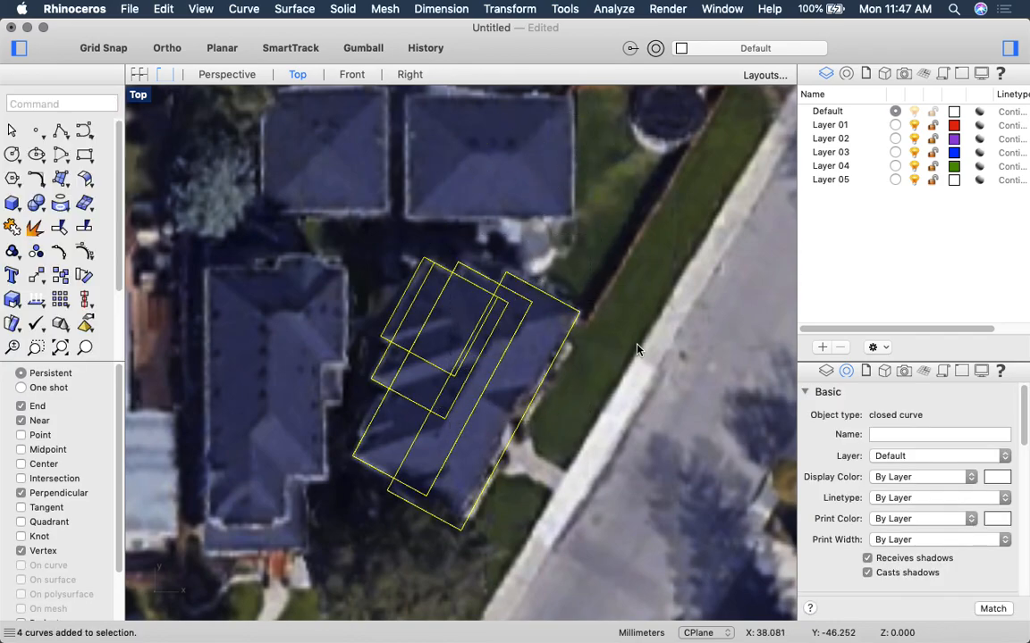
pyautogui.write('curveboolean')
pyautogui.press('Return')
pyautogui.click(601, 245)
pyautogui.press('Return')
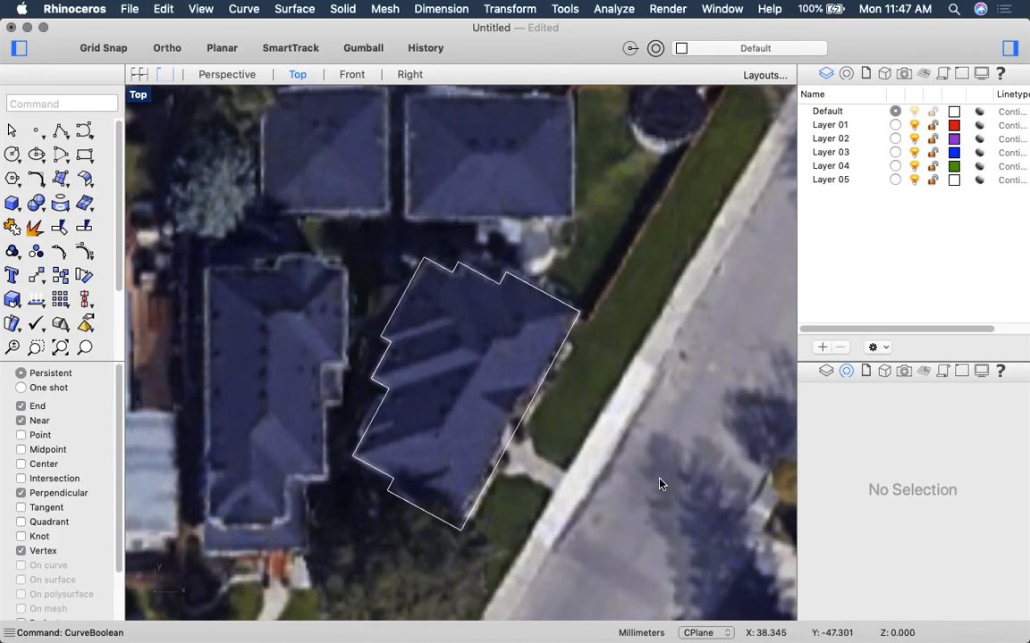
pyautogui.scroll(-6, 626, 473)
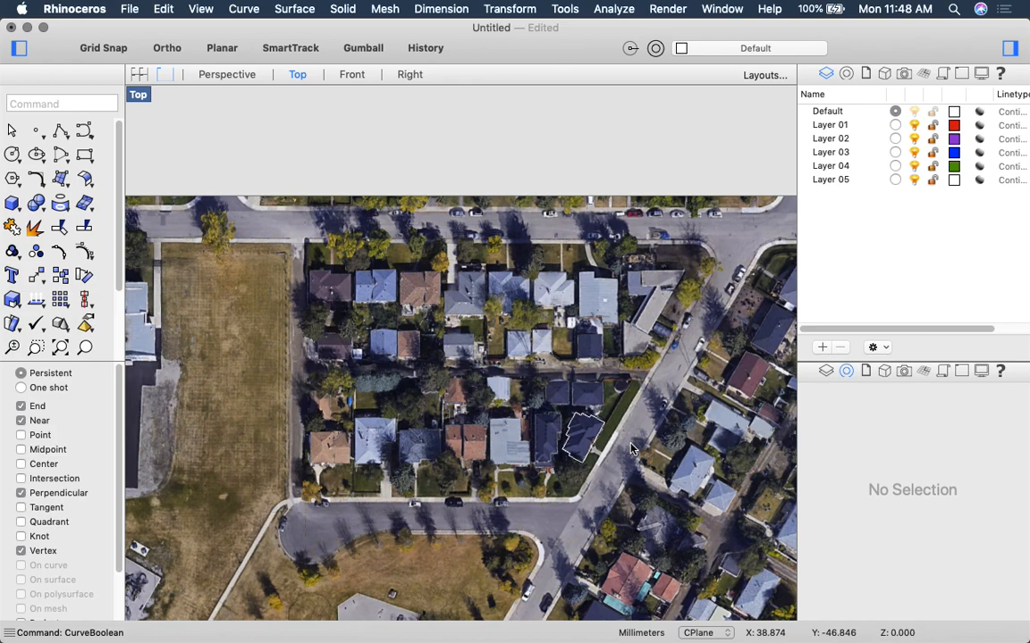
pyautogui.rightClick(319, 460)
pyautogui.press('Escape')
pyautogui.scroll(-3, 425, 405)
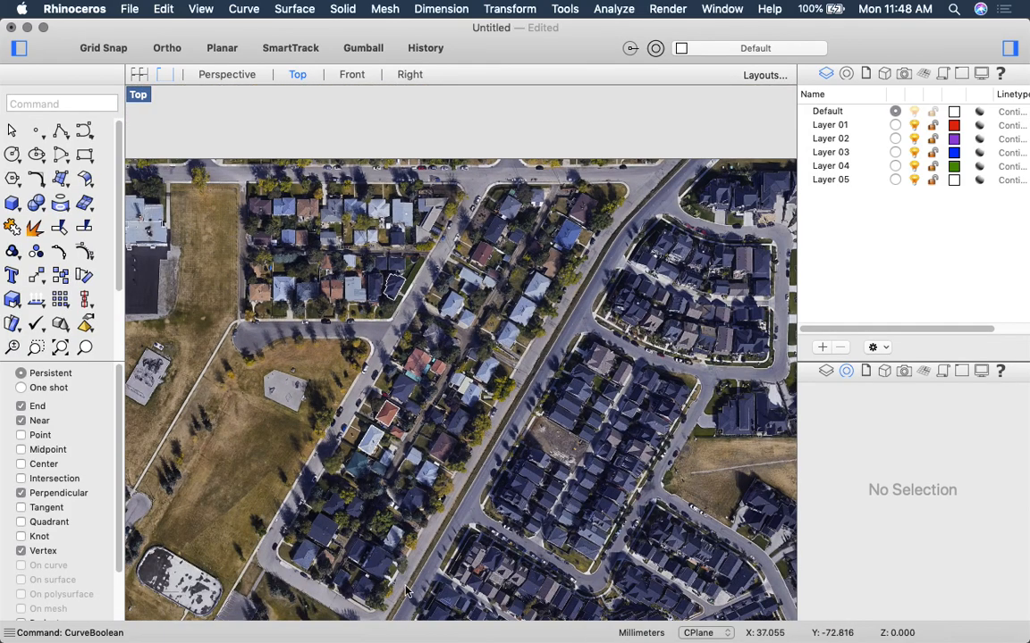
pyautogui.scroll(-4, 424, 381)
pyautogui.scroll(4, 424, 379)
pyautogui.rightClick(424, 375)
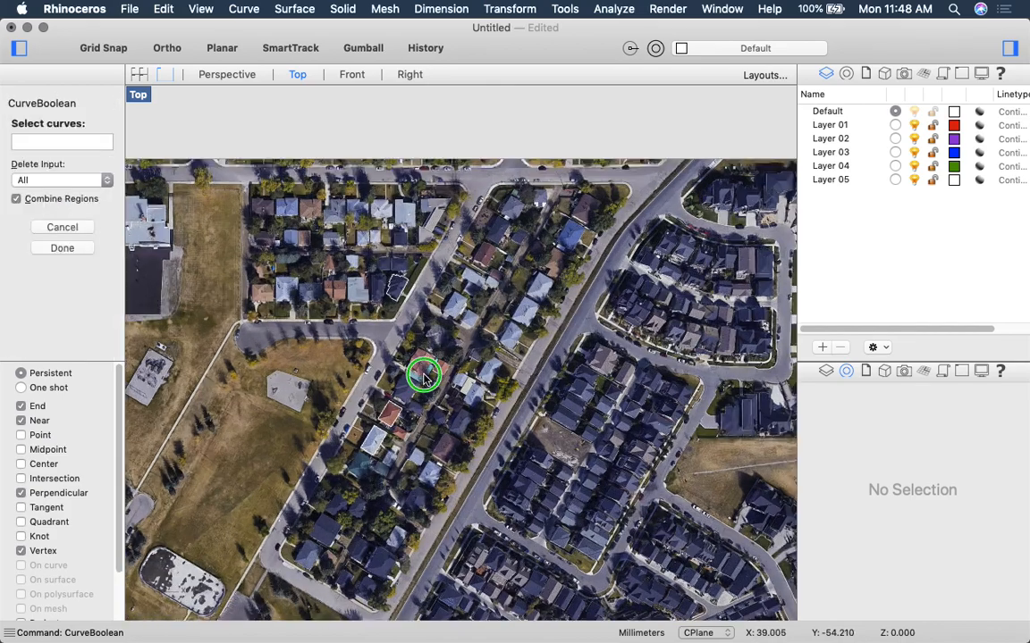
# Step: Close the Rhinoceros drawing with the traced house and switch to Google Earth Pro
pyautogui.moveTo(410, 406); pyautogui.dragTo(458, 358)
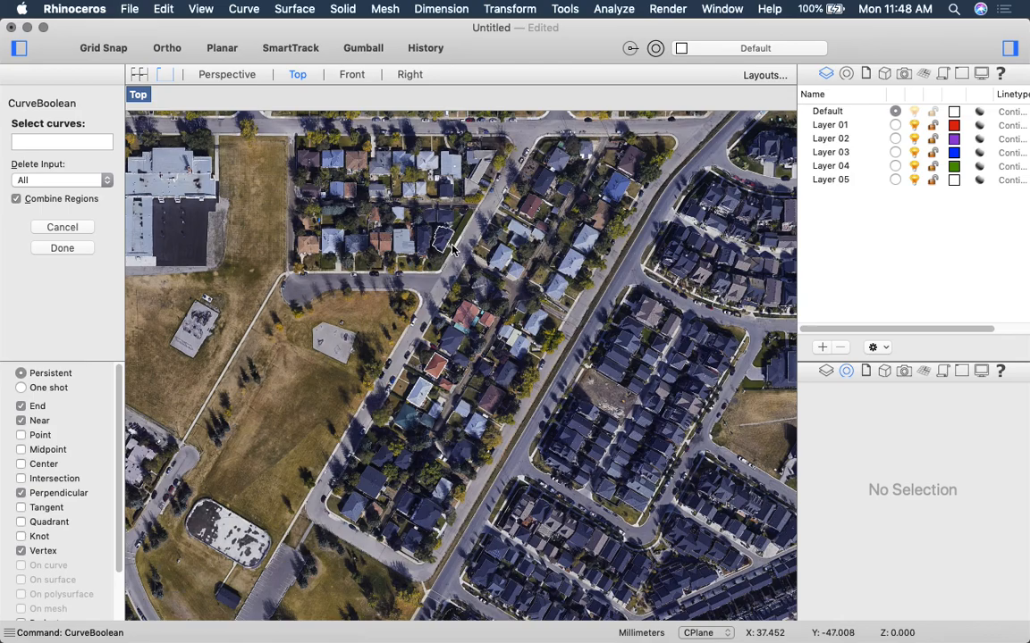
pyautogui.press('super+w')
pyautogui.click(411, 313)
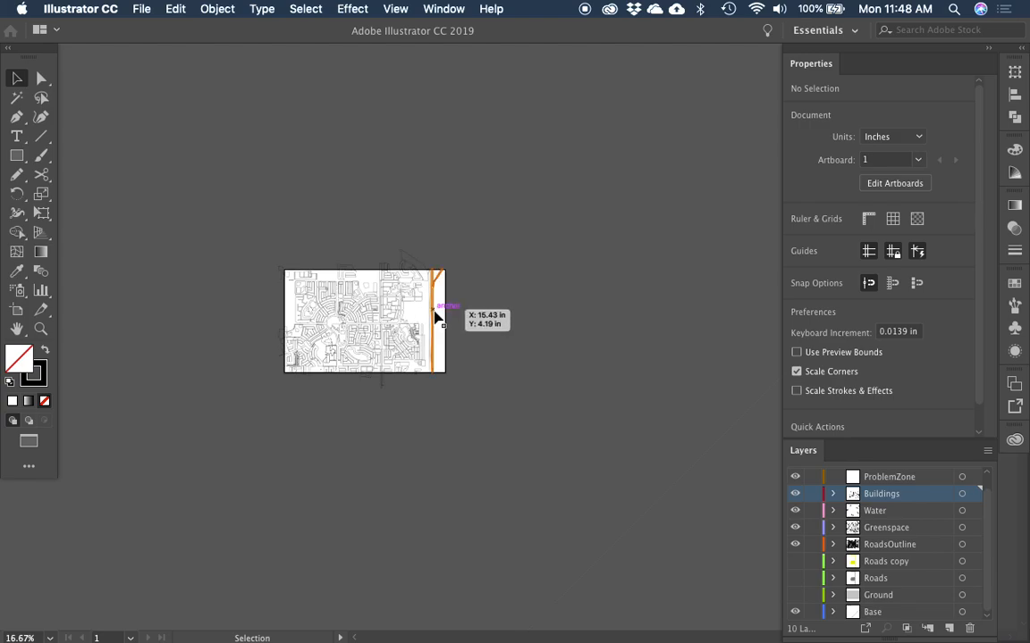
pyautogui.moveTo(13, 549)
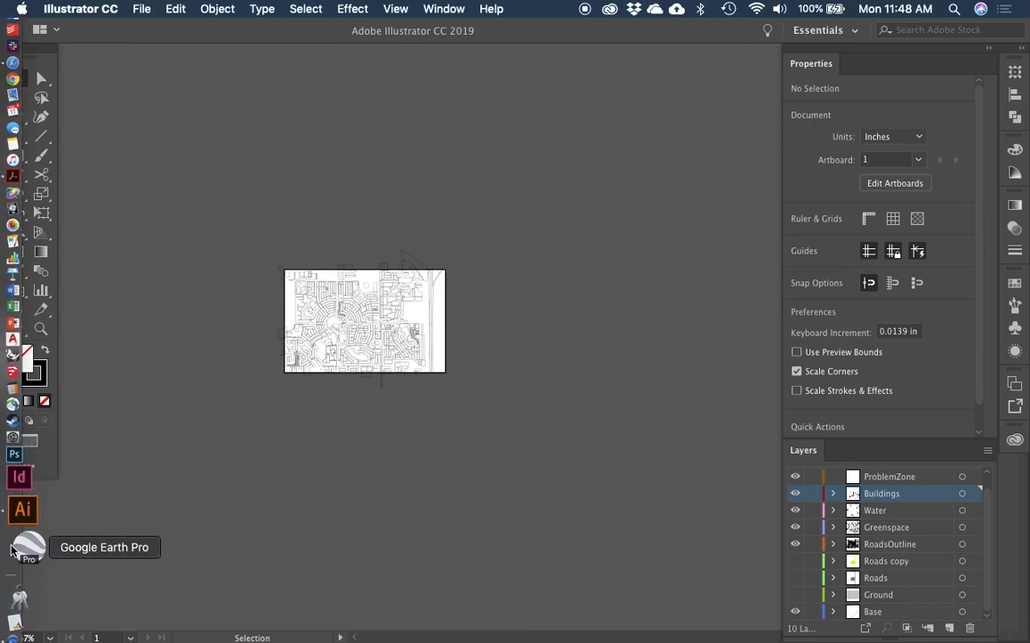
pyautogui.click(13, 549)
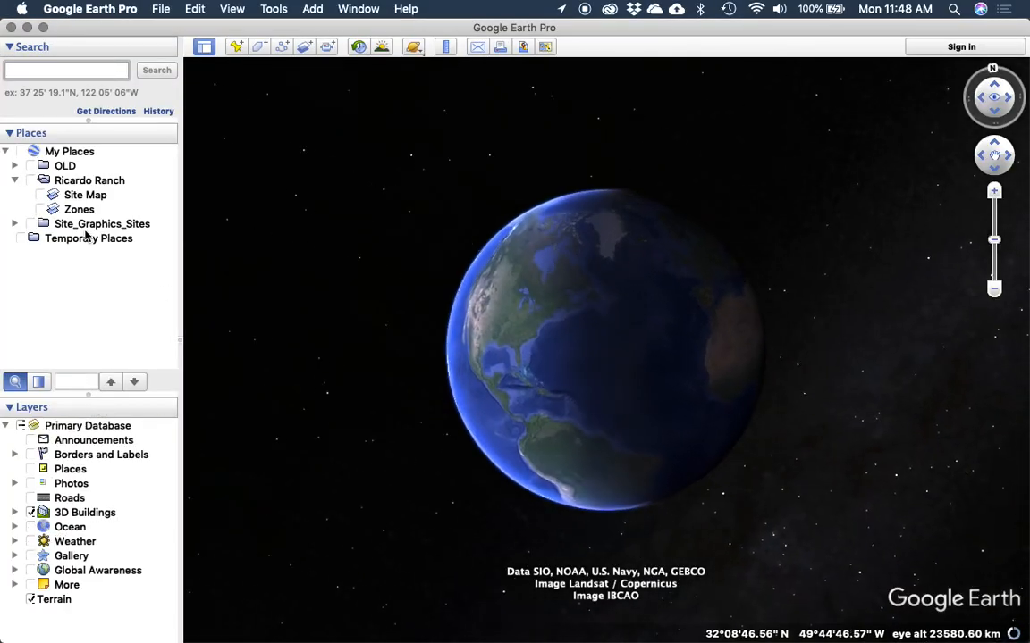
# Step: Fly to the Mayland Heights School placemark with the sidebar hidden and look over the surrounding streets in a tilted 3D view
pyautogui.doubleClick(142, 226)
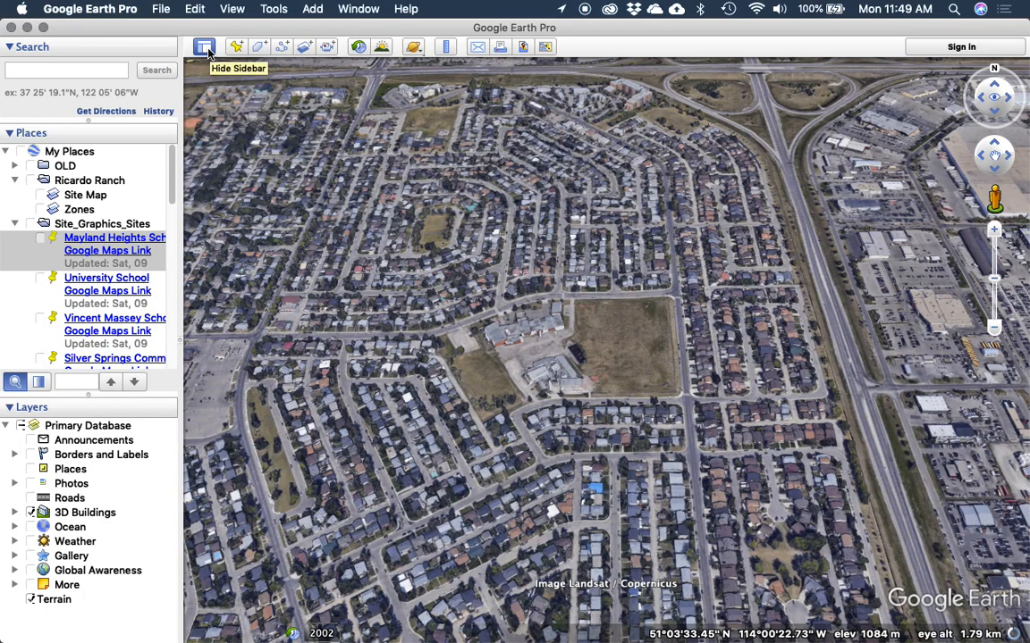
pyautogui.click(205, 51)
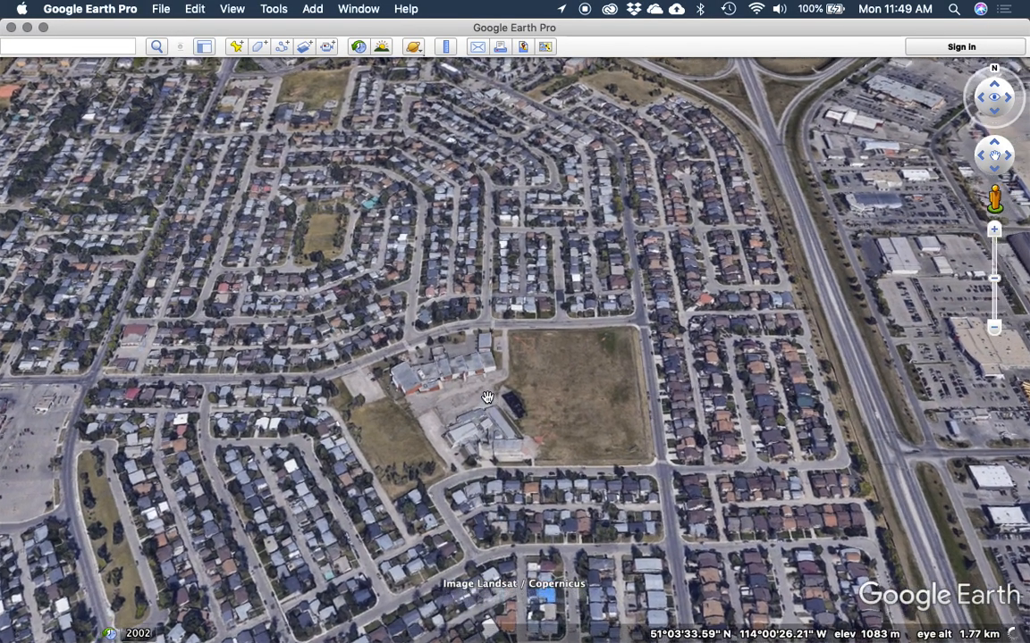
pyautogui.moveTo(487, 398); pyautogui.dragTo(583, 436)
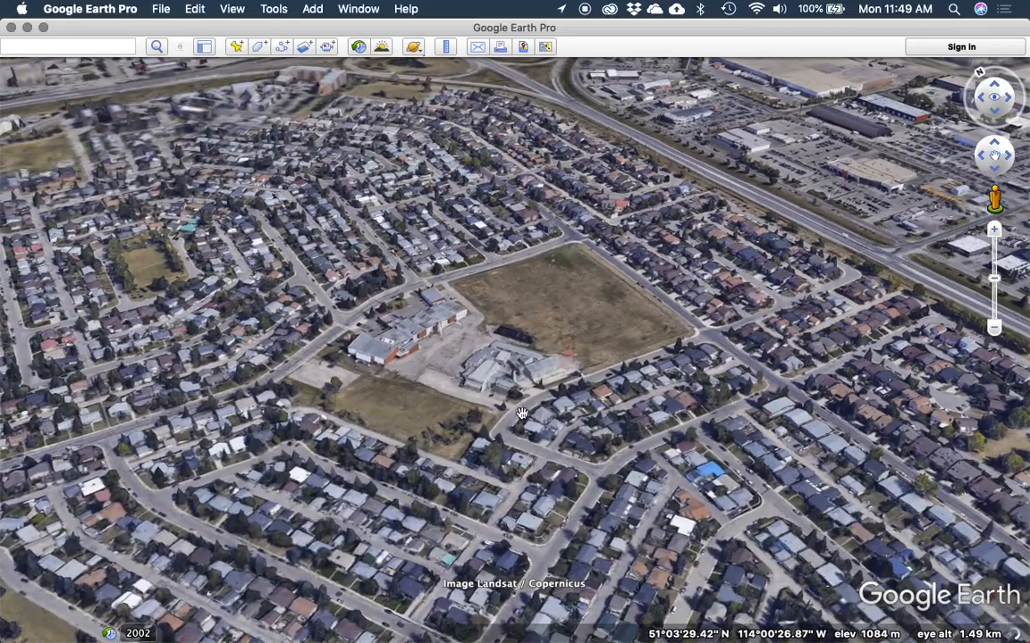
pyautogui.moveTo(521, 395)
pyautogui.mouseDown()
pyautogui.moveTo(574, 420)
pyautogui.moveTo(487, 383)
pyautogui.moveTo(480, 360)
pyautogui.moveTo(532, 386)
pyautogui.mouseUp()
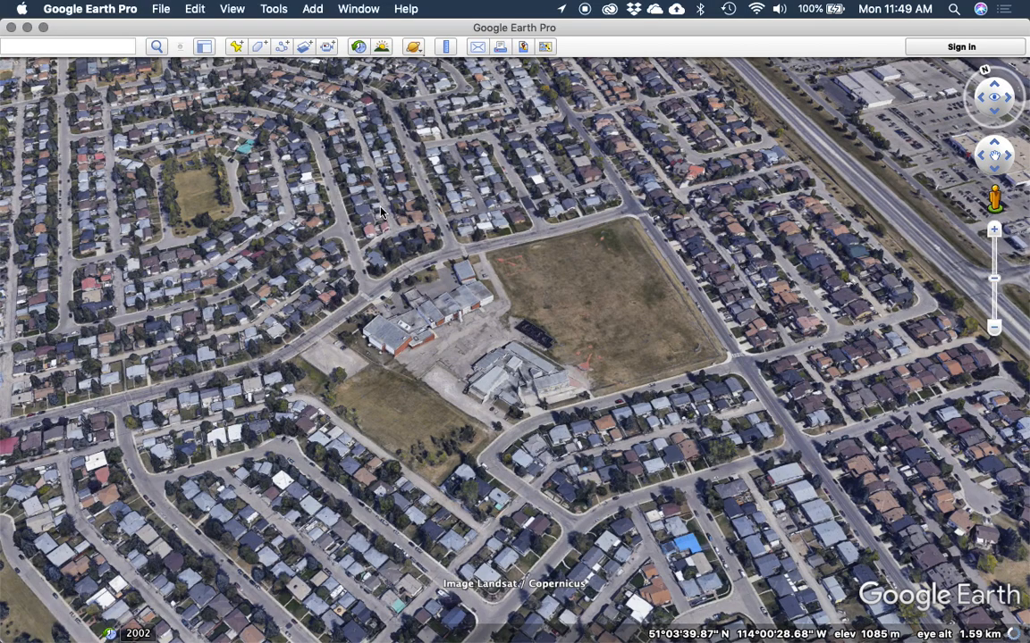
pyautogui.scroll(3, 313, 177)
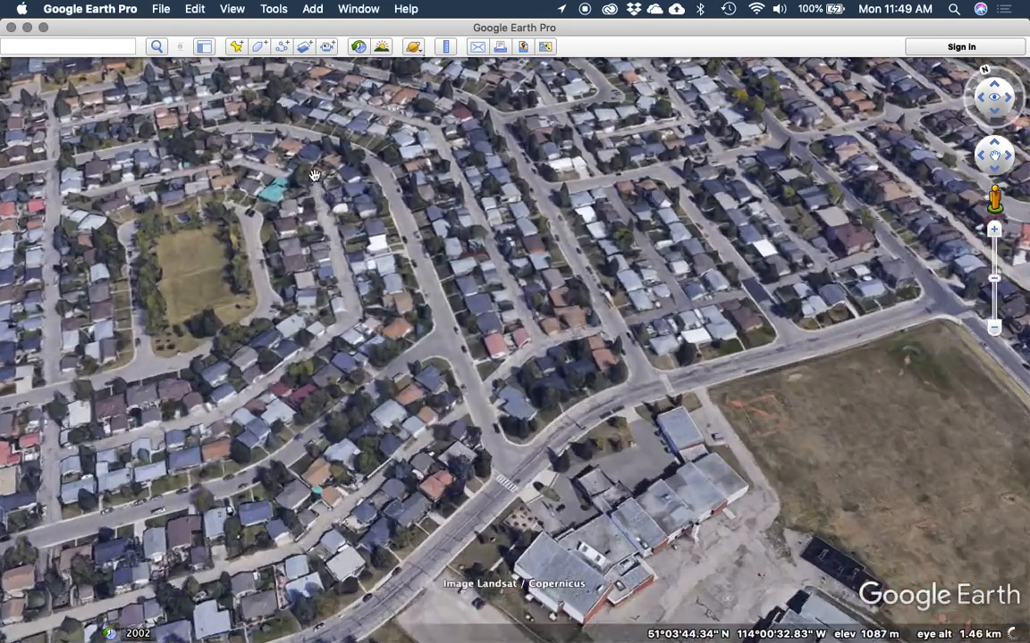
pyautogui.moveTo(313, 175); pyautogui.dragTo(322, 227)
pyautogui.moveTo(345, 301); pyautogui.dragTo(343, 230)
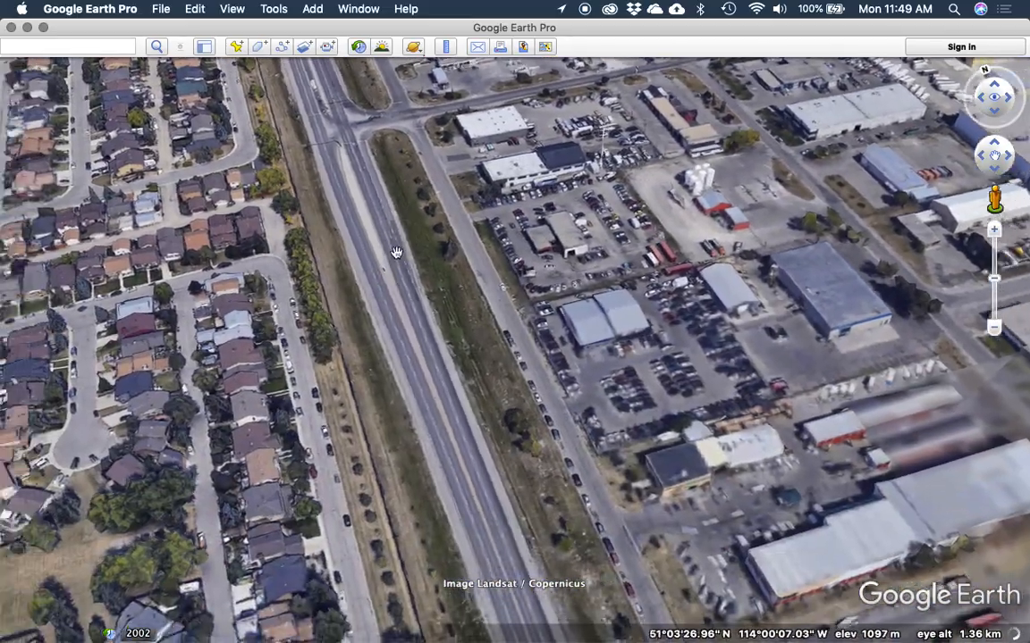
pyautogui.moveTo(396, 253); pyautogui.dragTo(590, 295)
pyautogui.click(395, 265)
# Step: Reset the view to north-up and straight down, and frame the school buildings and playing field
pyautogui.press('r')
pyautogui.click(536, 268)
pyautogui.scroll(-2, 539, 268)
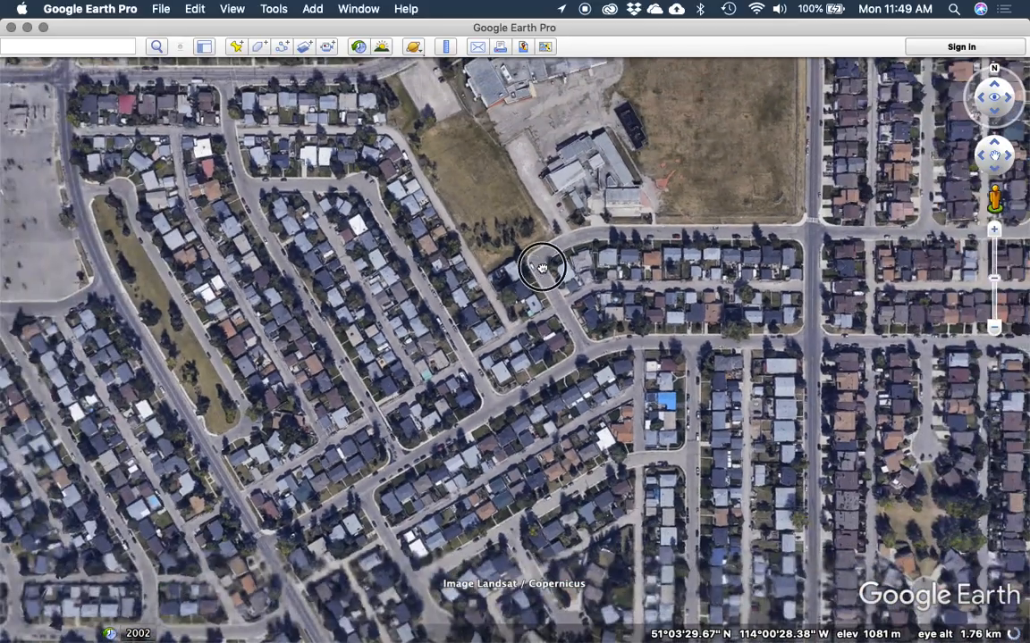
pyautogui.moveTo(544, 264); pyautogui.dragTo(451, 462)
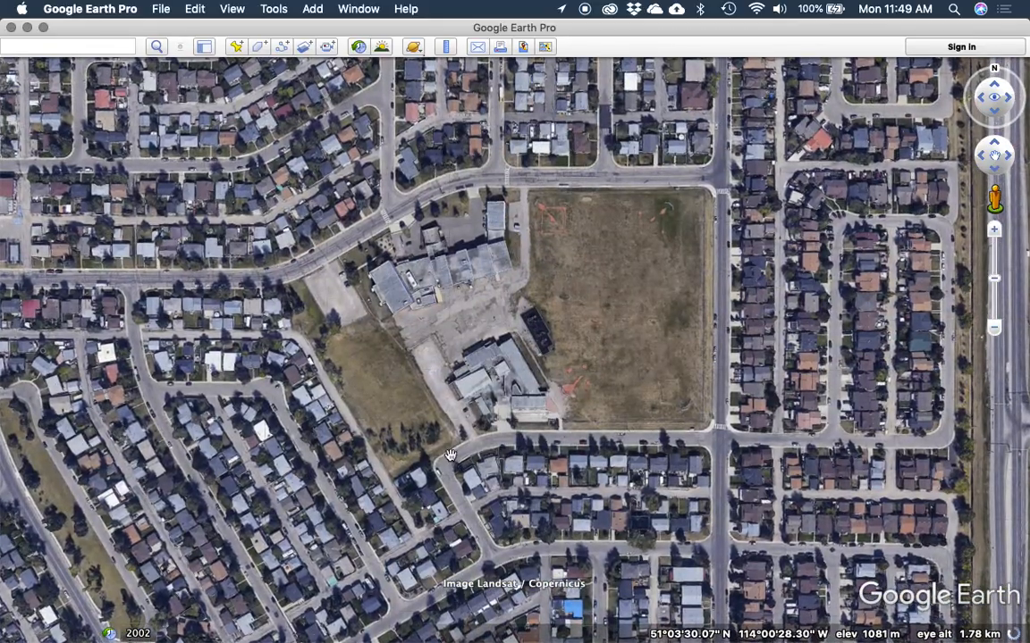
pyautogui.moveTo(459, 409); pyautogui.dragTo(406, 412)
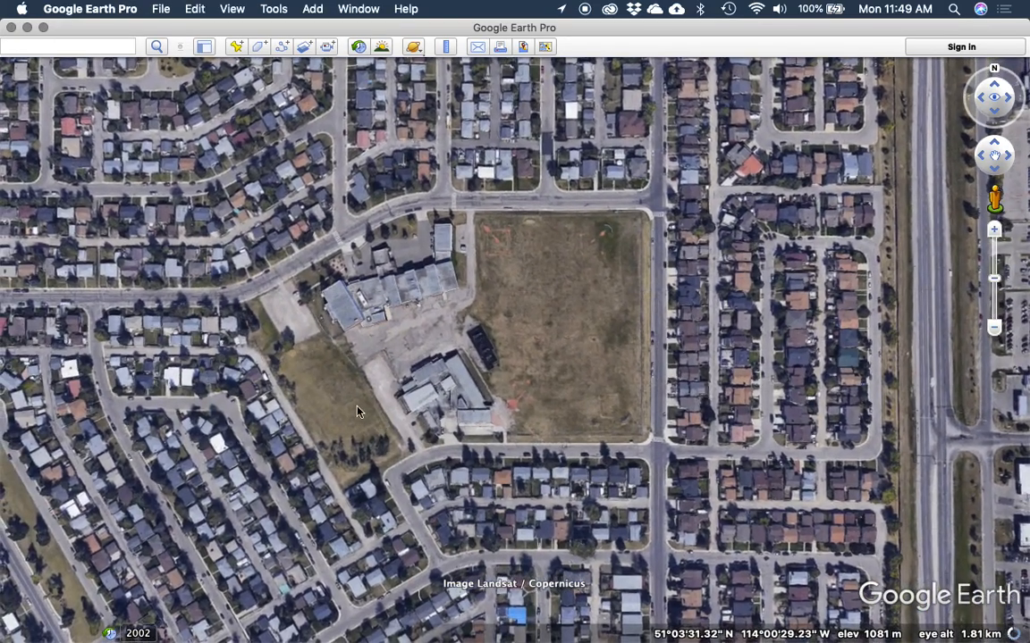
pyautogui.click(159, 8)
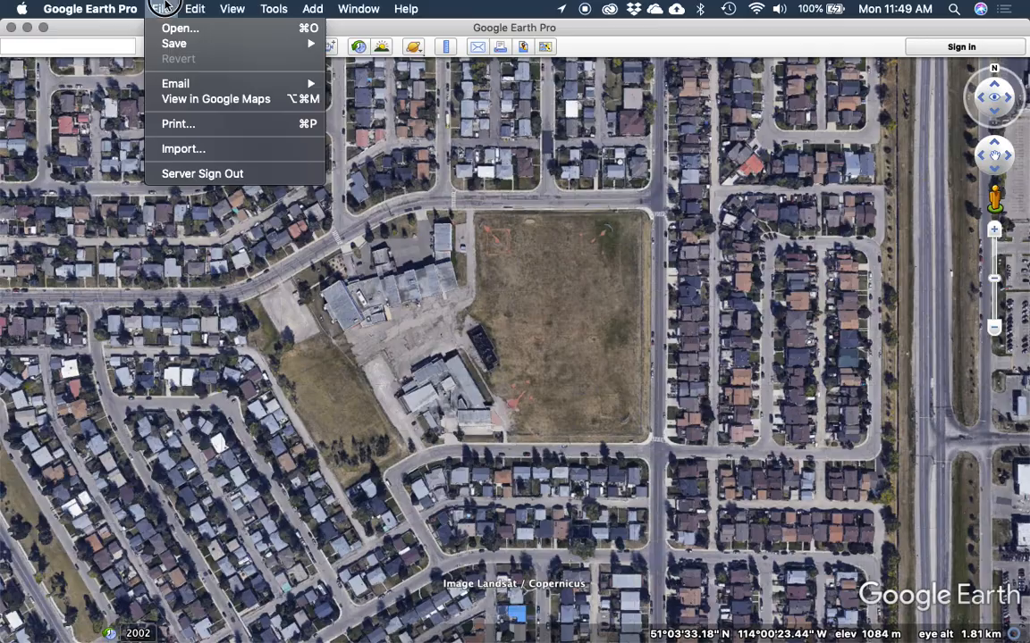
pyautogui.click(162, 8)
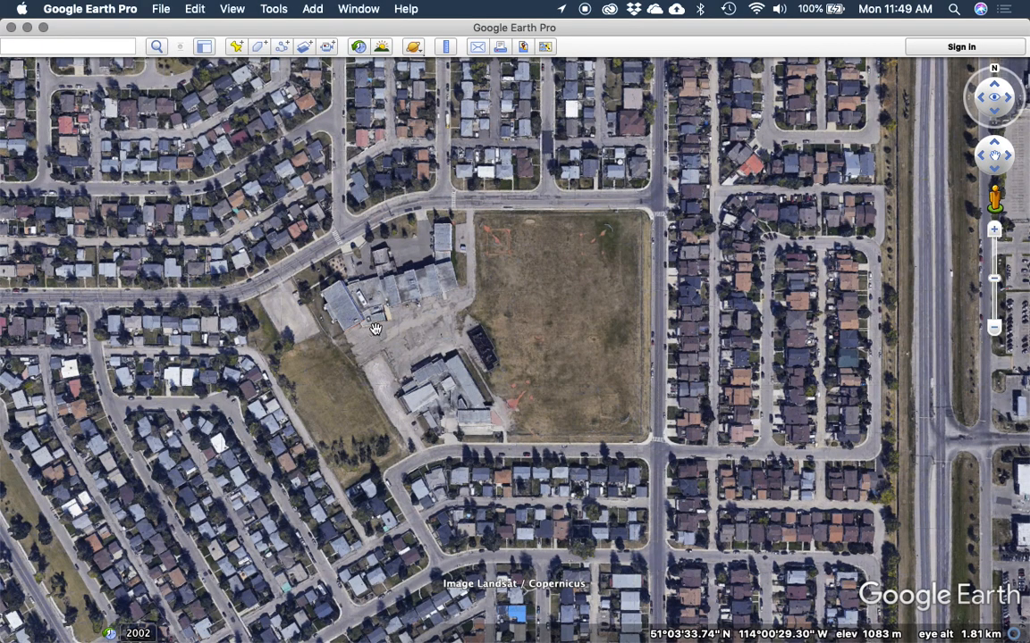
# Step: Frame the whole neighbourhood straight down and north-up from about 3 km eye altitude, and start saving the view as an image
pyautogui.moveTo(310, 410); pyautogui.dragTo(462, 636)
pyautogui.moveTo(466, 363); pyautogui.dragTo(561, 276)
pyautogui.press('r')
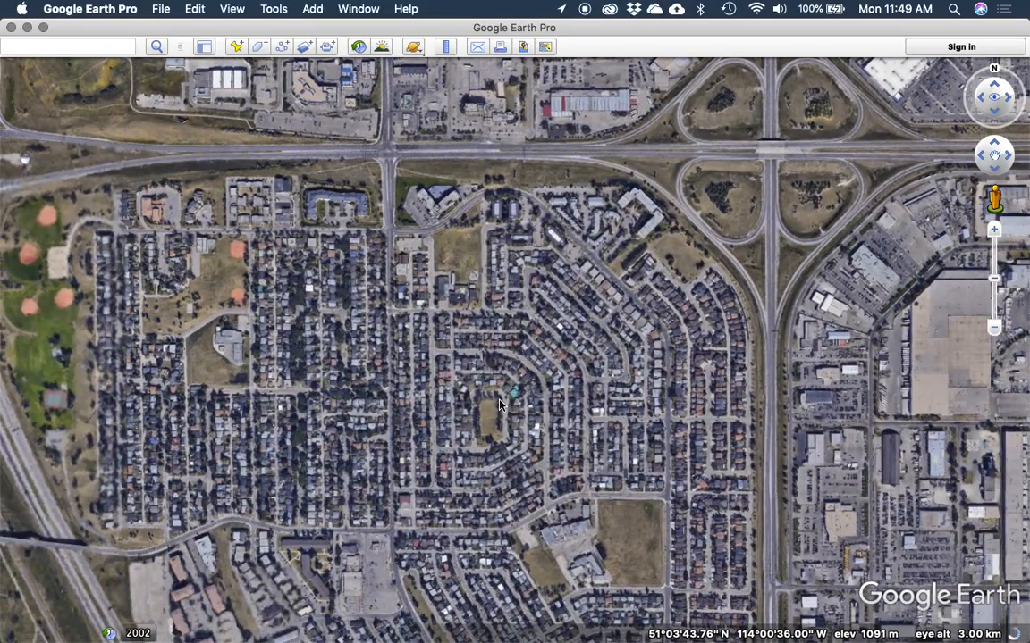
pyautogui.click(167, 8)
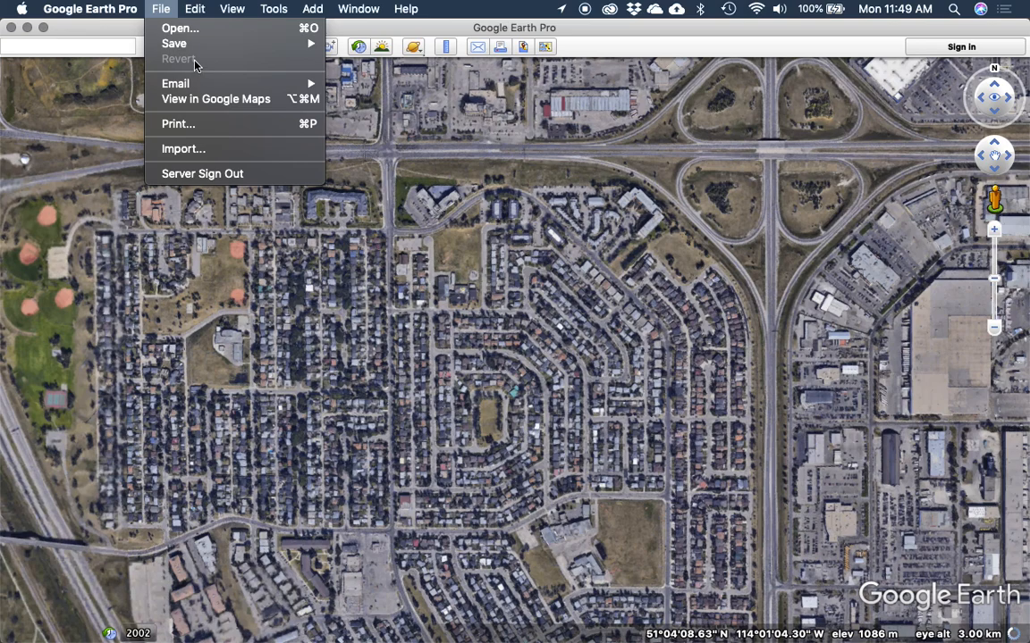
pyautogui.moveTo(190, 42)
pyautogui.click(354, 96)
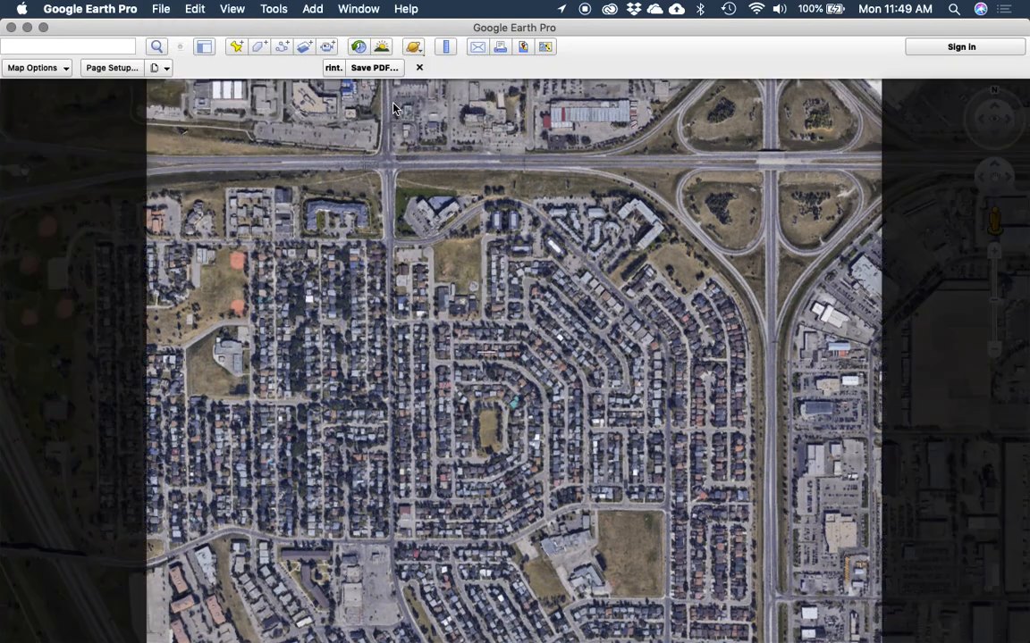
# Step: Remove the title and description, legend, scale and compass from the map image
pyautogui.click(64, 68)
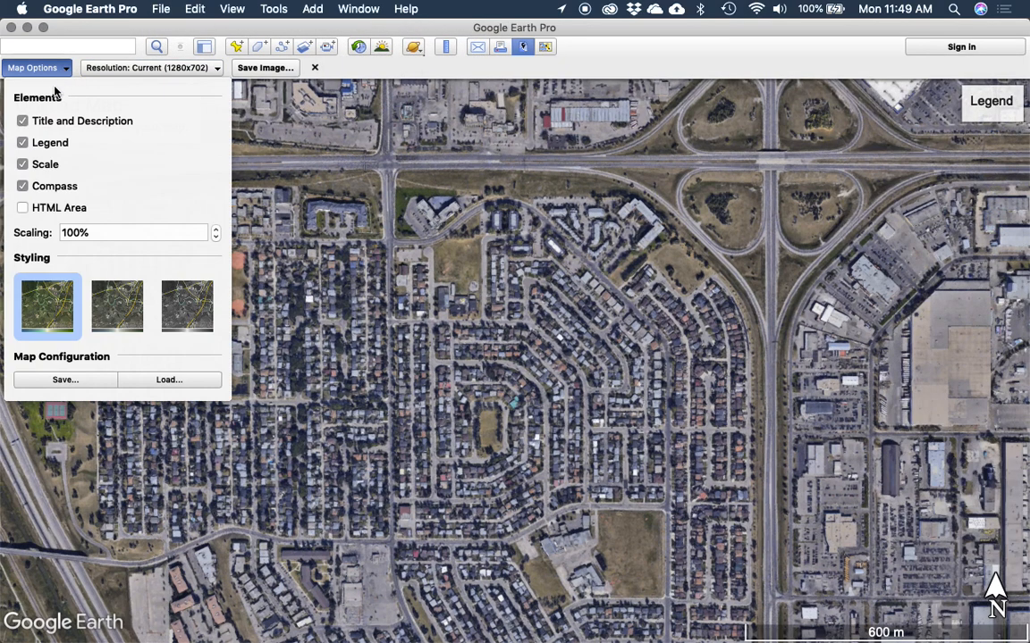
pyautogui.click(27, 142)
pyautogui.click(25, 165)
pyautogui.click(24, 186)
# Step: Compare the muted and greyscale map stylings, and return to the full-colour one
pyautogui.click(125, 304)
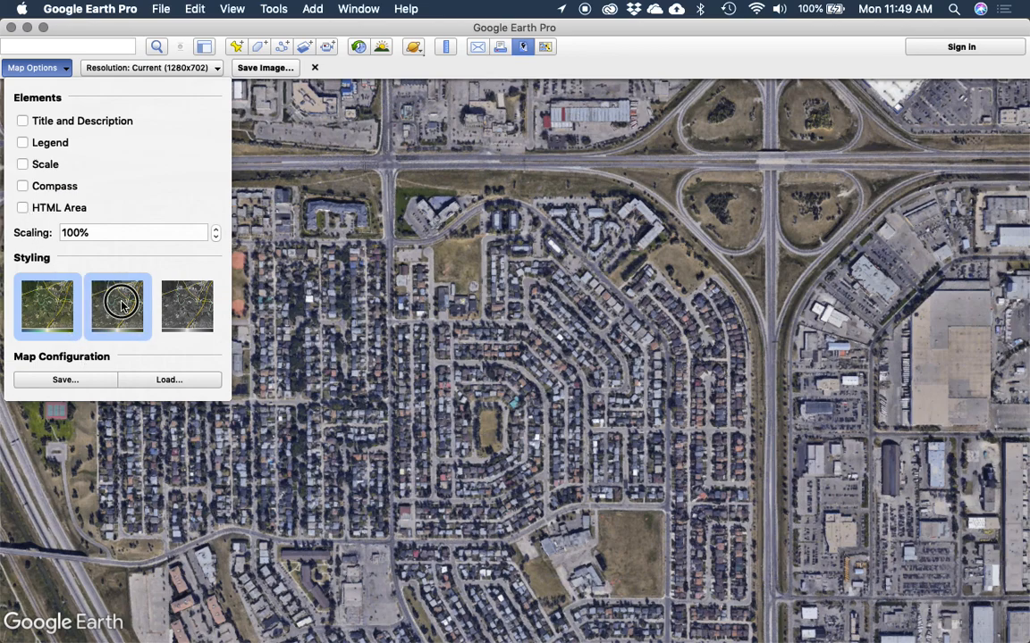
pyautogui.click(157, 302)
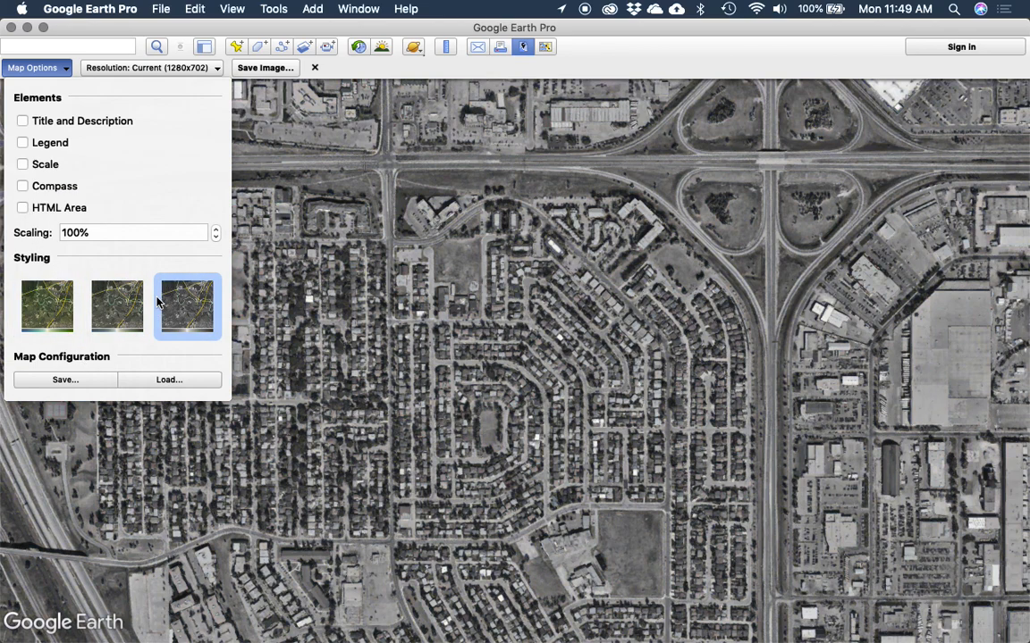
pyautogui.click(35, 298)
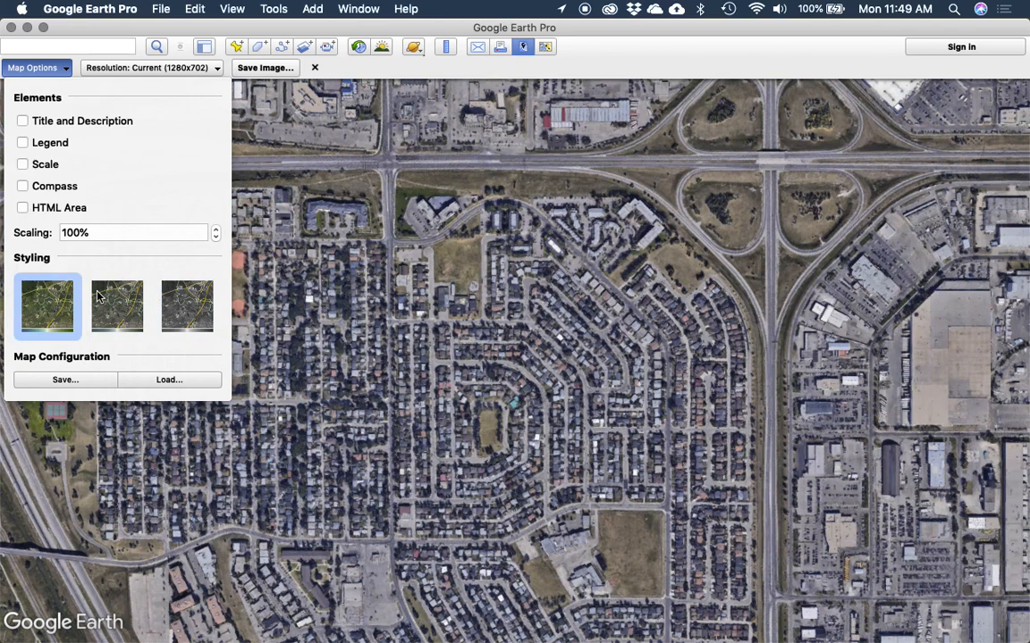
# Step: Set the image resolution to Maximum (4800x2632), bring up the save dialog, and leave image saving without storing a file
pyautogui.click(145, 66)
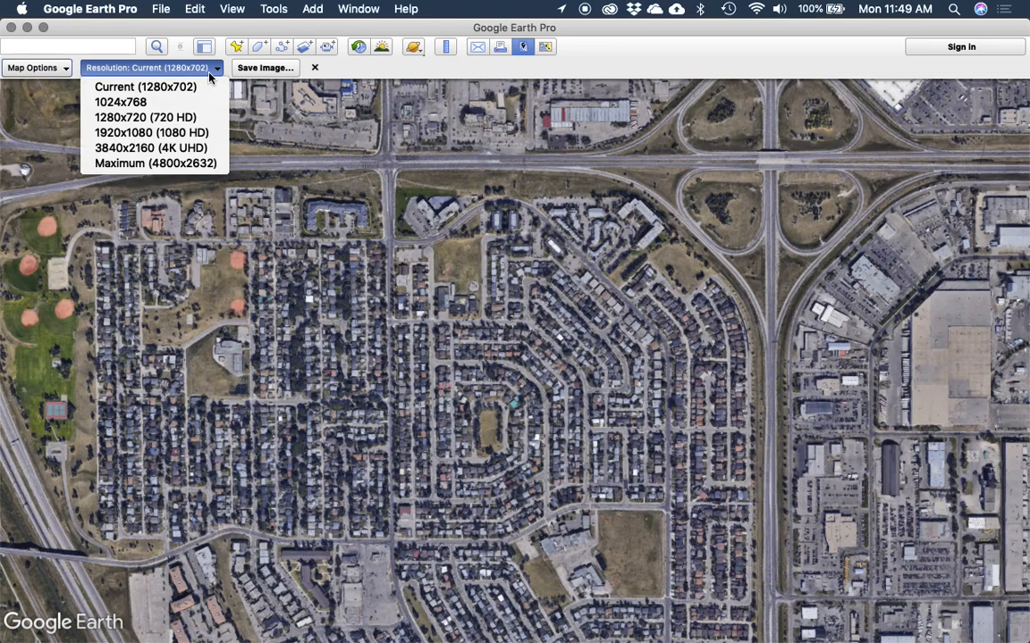
pyautogui.click(154, 162)
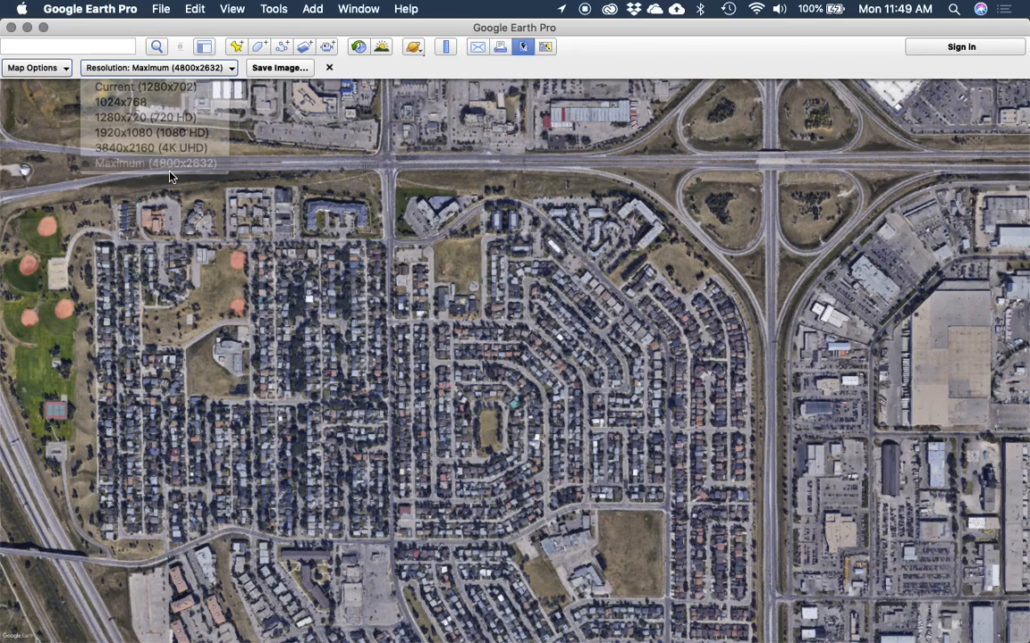
pyautogui.click(279, 69)
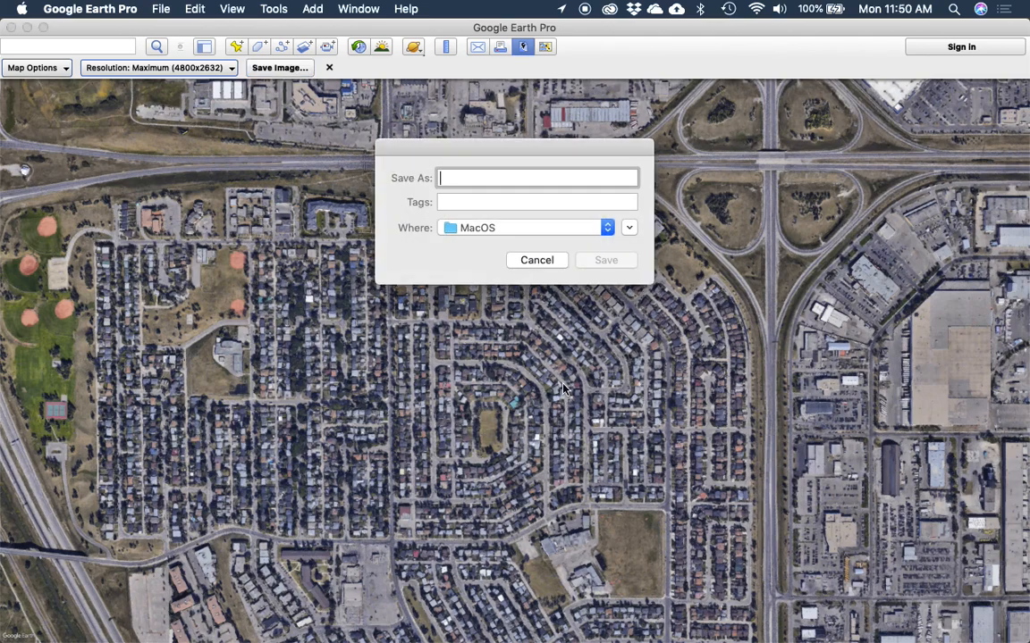
pyautogui.click(534, 260)
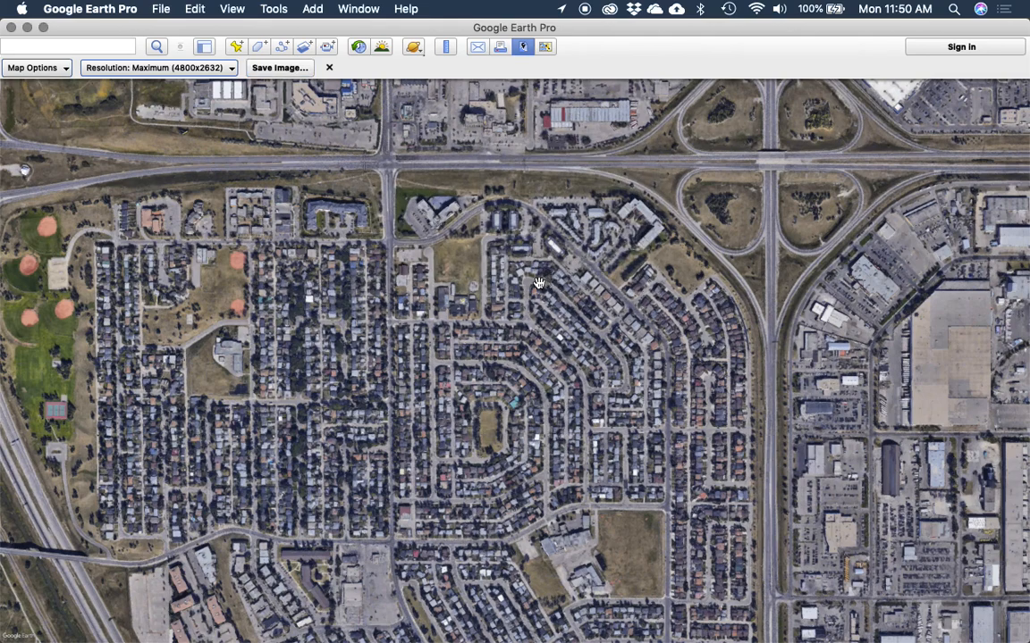
pyautogui.click(329, 68)
# Step: Increase the terrain's Elevation Exaggeration in the 3D View preferences and inspect the river valley and highway interchange in 3D
pyautogui.scroll(5, 521, 323)
pyautogui.scroll(-5, 535, 306)
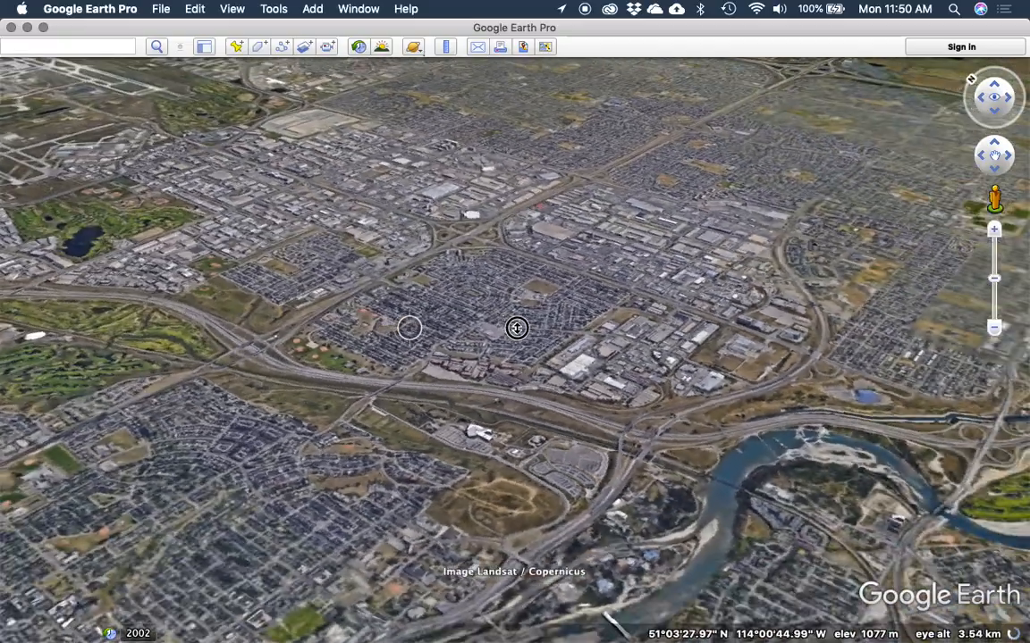
pyautogui.scroll(5, 524, 420)
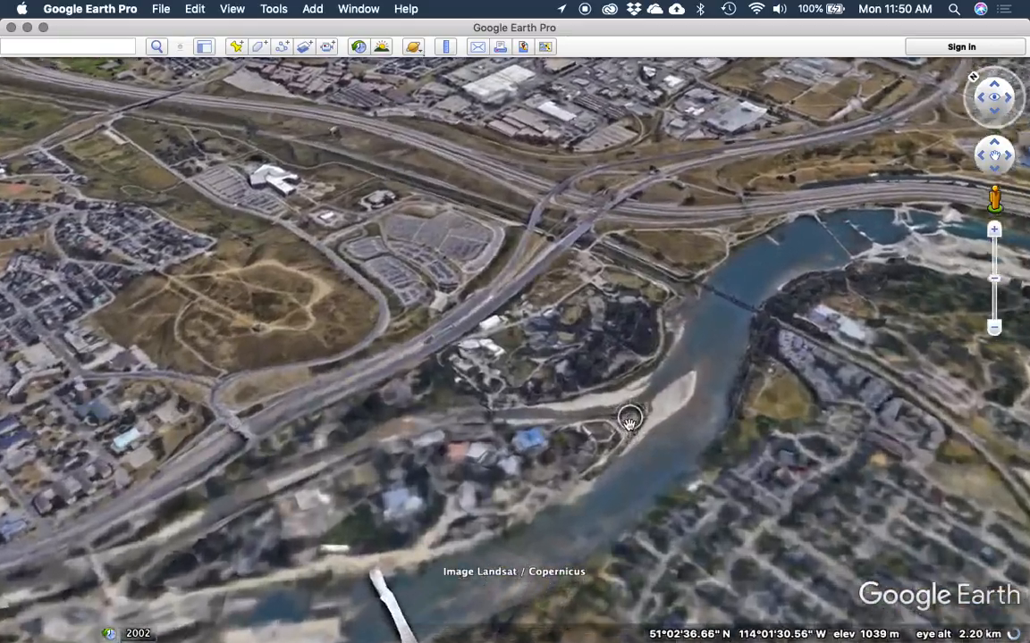
pyautogui.scroll(4, 629, 421)
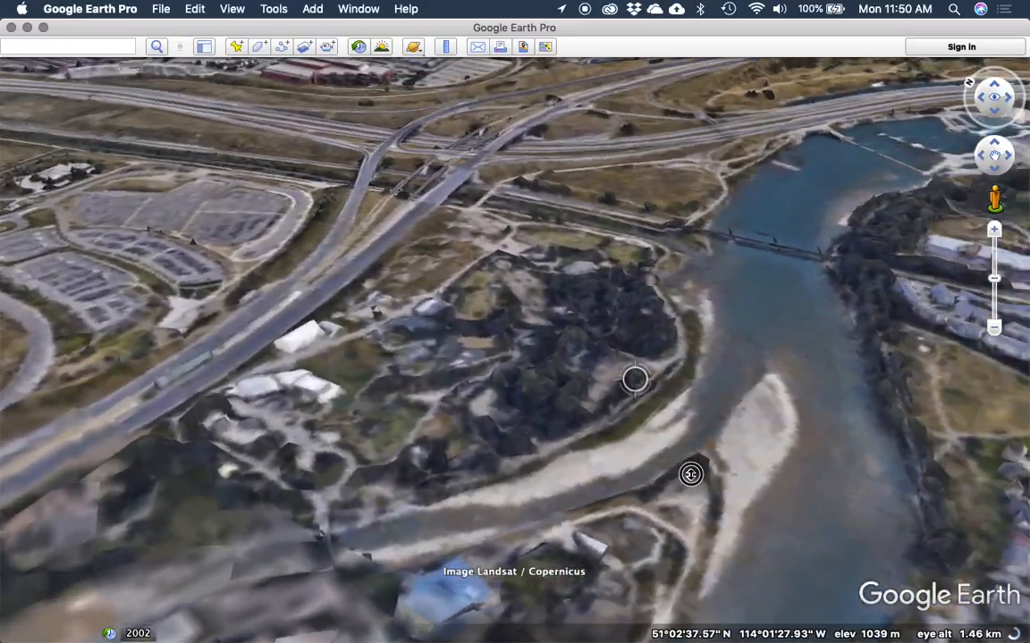
pyautogui.click(319, 8)
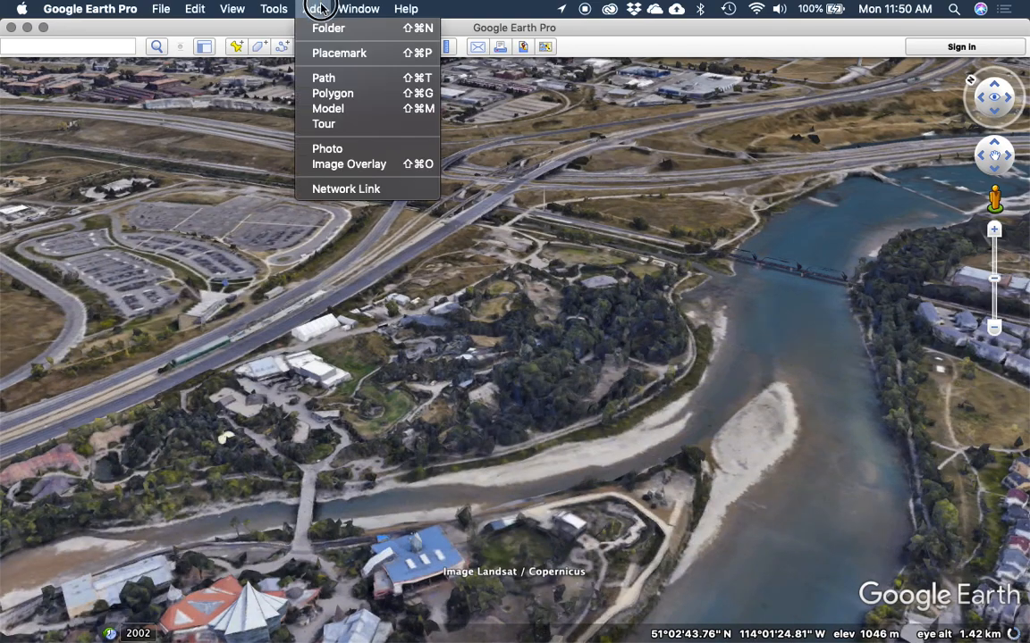
pyautogui.moveTo(140, 8)
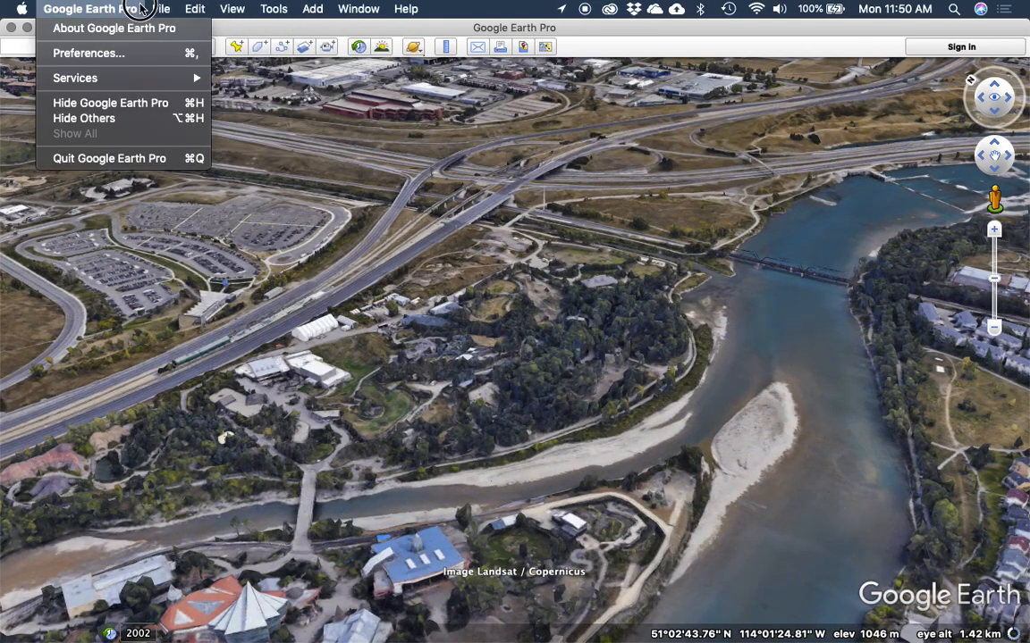
pyautogui.click(114, 53)
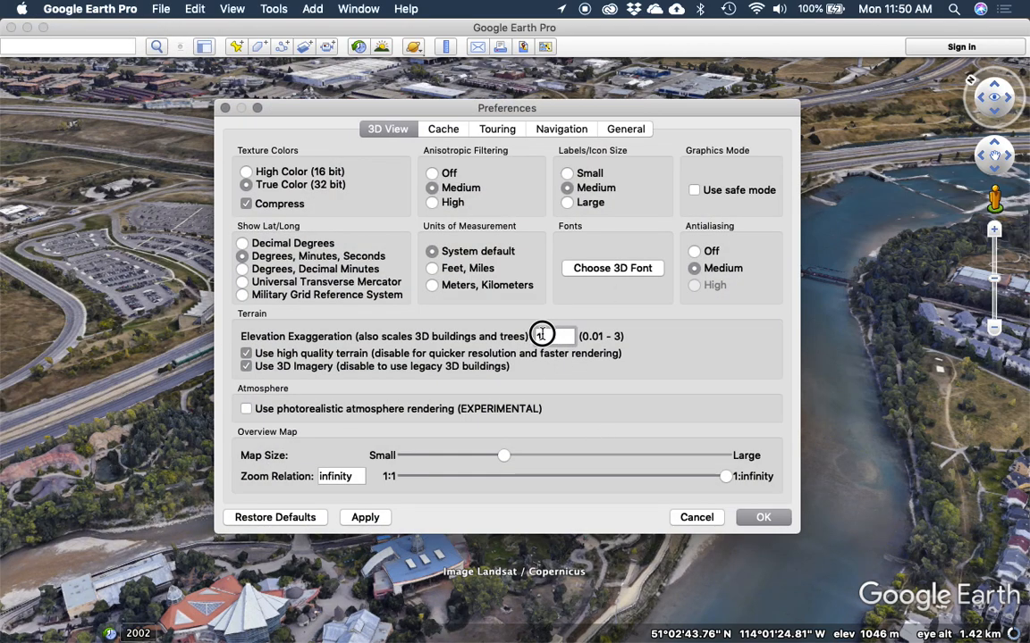
pyautogui.click(762, 517)
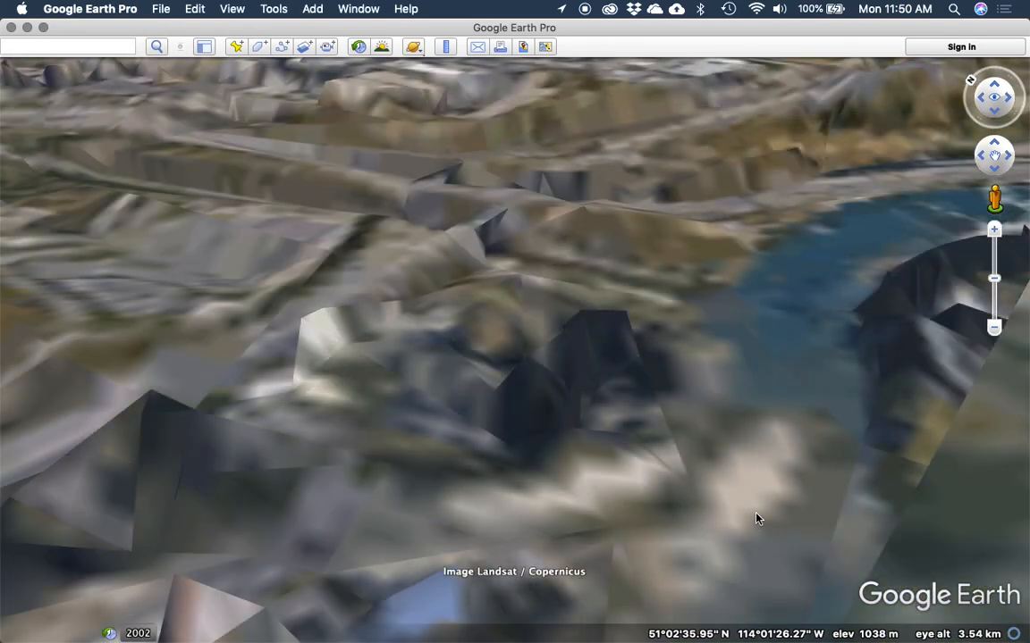
pyautogui.moveTo(701, 363); pyautogui.dragTo(545, 374)
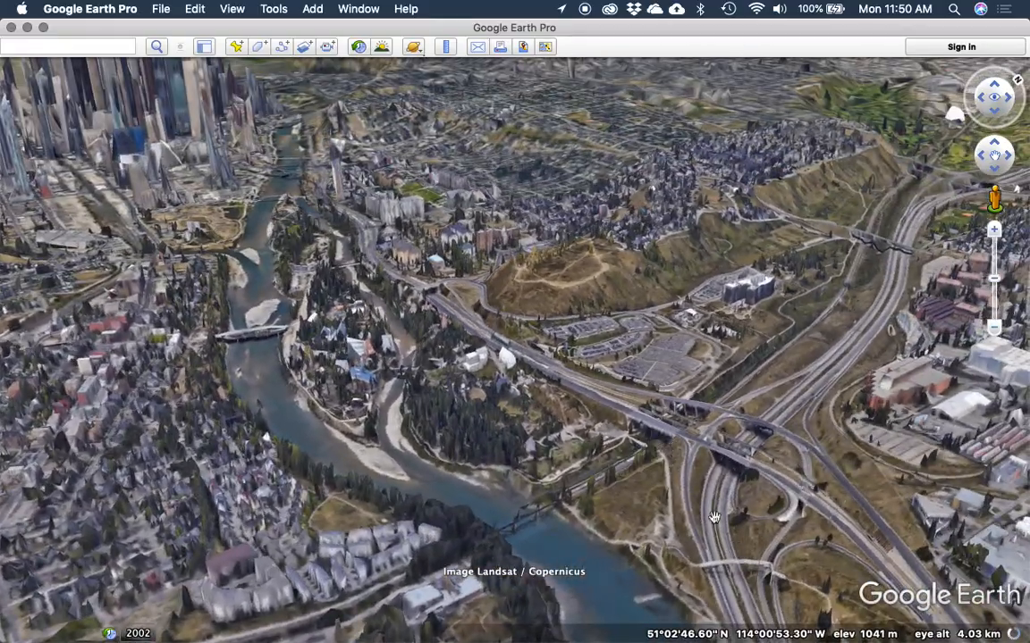
pyautogui.scroll(5, 714, 519)
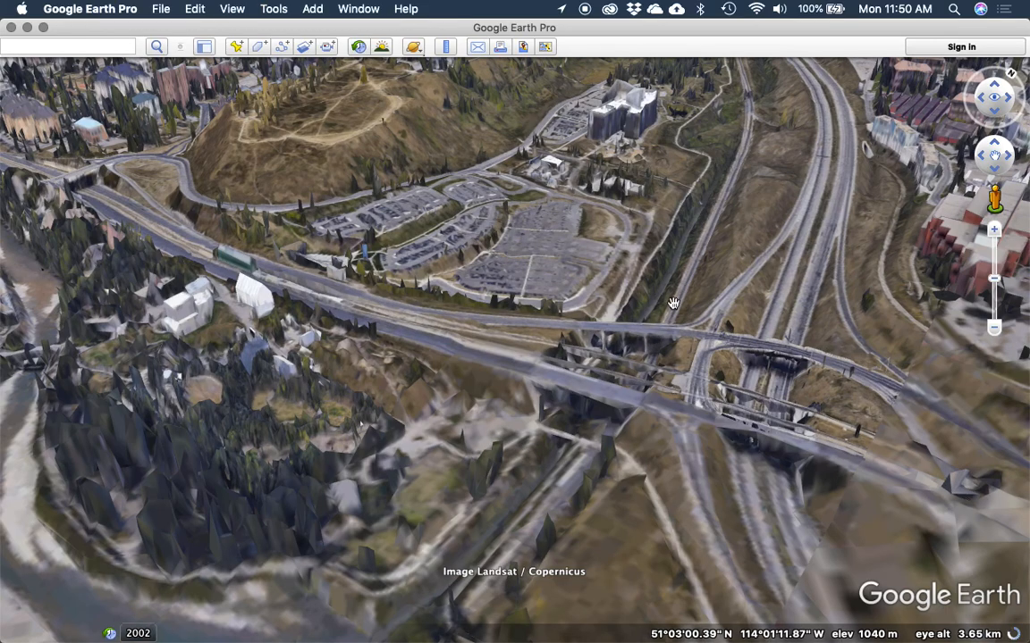
pyautogui.moveTo(550, 434)
pyautogui.mouseDown()
pyautogui.moveTo(521, 440)
pyautogui.moveTo(752, 461)
pyautogui.mouseUp()
pyautogui.moveTo(580, 466)
pyautogui.mouseDown()
pyautogui.moveTo(609, 457)
pyautogui.moveTo(608, 437)
pyautogui.moveTo(599, 459)
pyautogui.moveTo(636, 383)
pyautogui.moveTo(563, 395)
pyautogui.moveTo(596, 416)
pyautogui.moveTo(593, 403)
pyautogui.mouseUp()
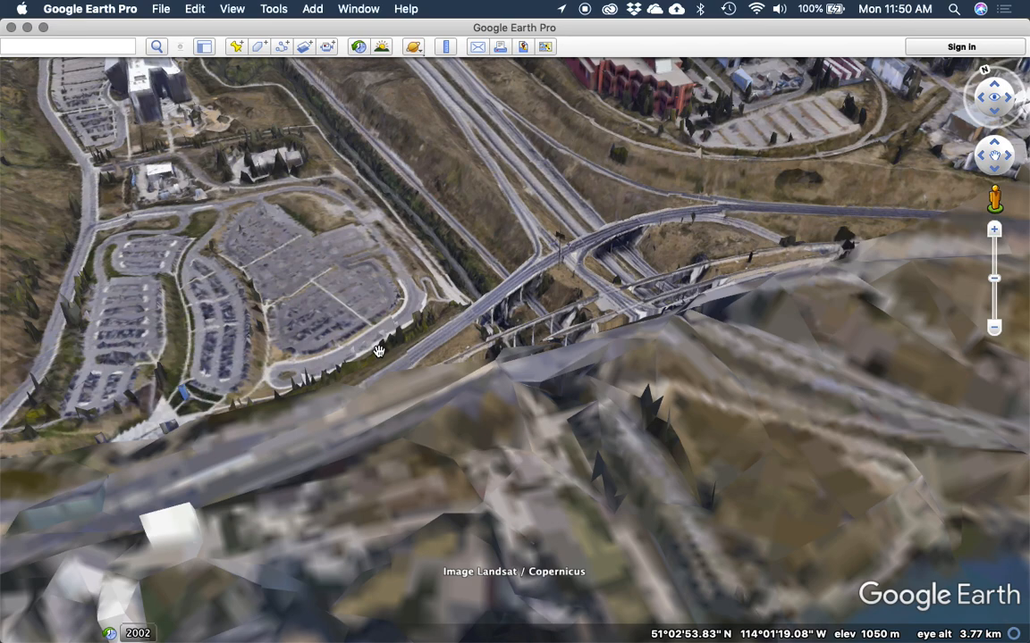
# Step: Switch to SketchUp, delete the default person figure from the new model, and ignore the extension updates
pyautogui.moveTo(8, 347)
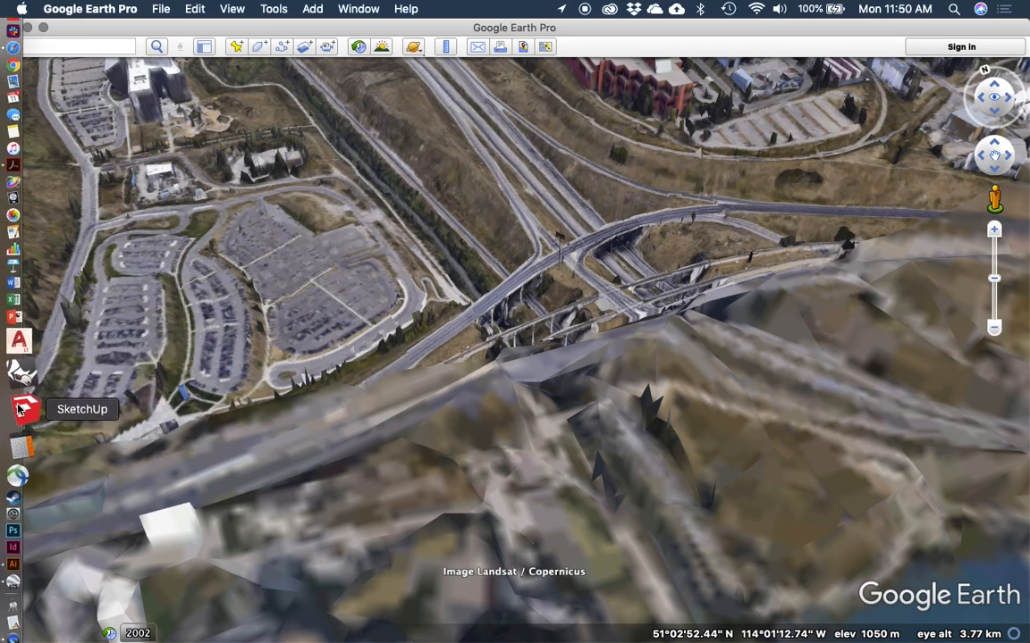
pyautogui.click(19, 408)
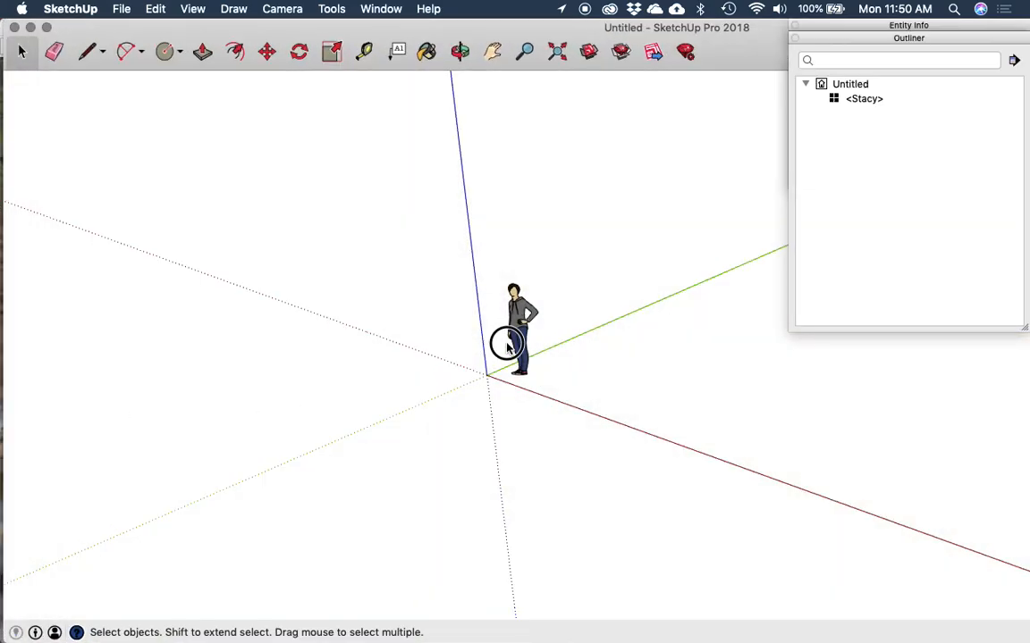
pyautogui.click(507, 345)
pyautogui.press('Delete')
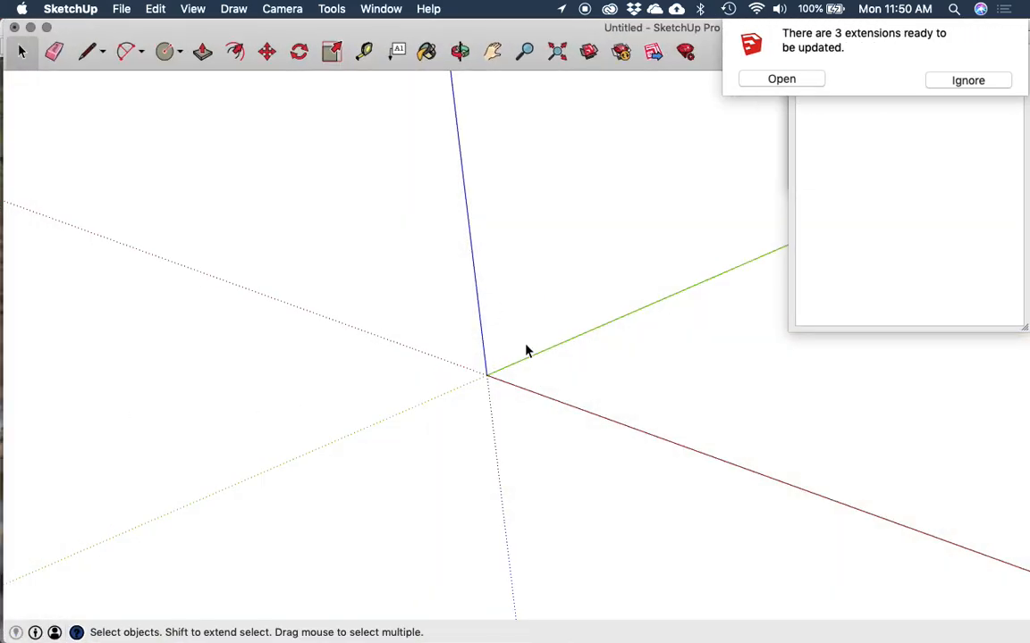
pyautogui.click(940, 81)
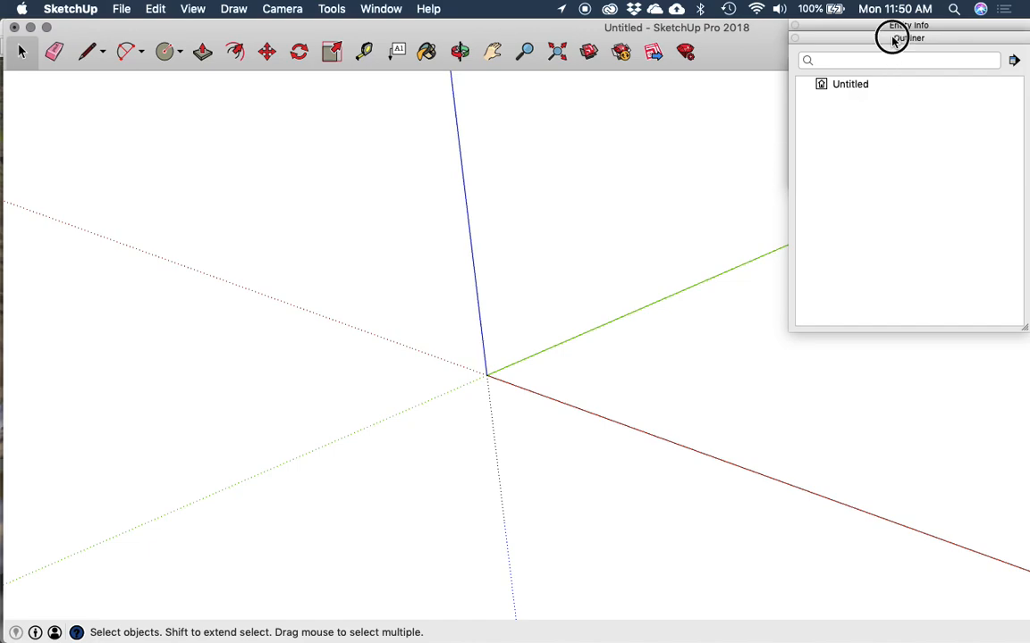
# Step: Collapse the Outliner and restack the Outliner, Entity Info and Scenes panels above the others, leaving Layers expanded
pyautogui.click(892, 40)
pyautogui.moveTo(969, 25); pyautogui.dragTo(959, 54)
pyautogui.moveTo(807, 87); pyautogui.dragTo(897, 117)
pyautogui.moveTo(930, 80)
pyautogui.mouseDown()
pyautogui.moveTo(945, 69)
pyautogui.moveTo(927, 75)
pyautogui.mouseUp()
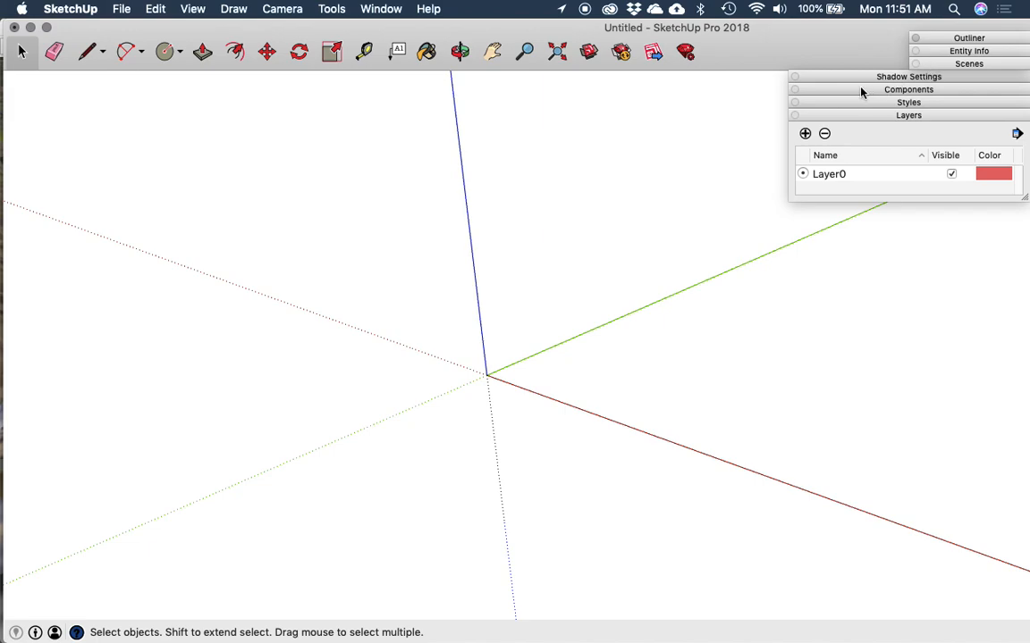
pyautogui.moveTo(836, 80); pyautogui.dragTo(832, 27)
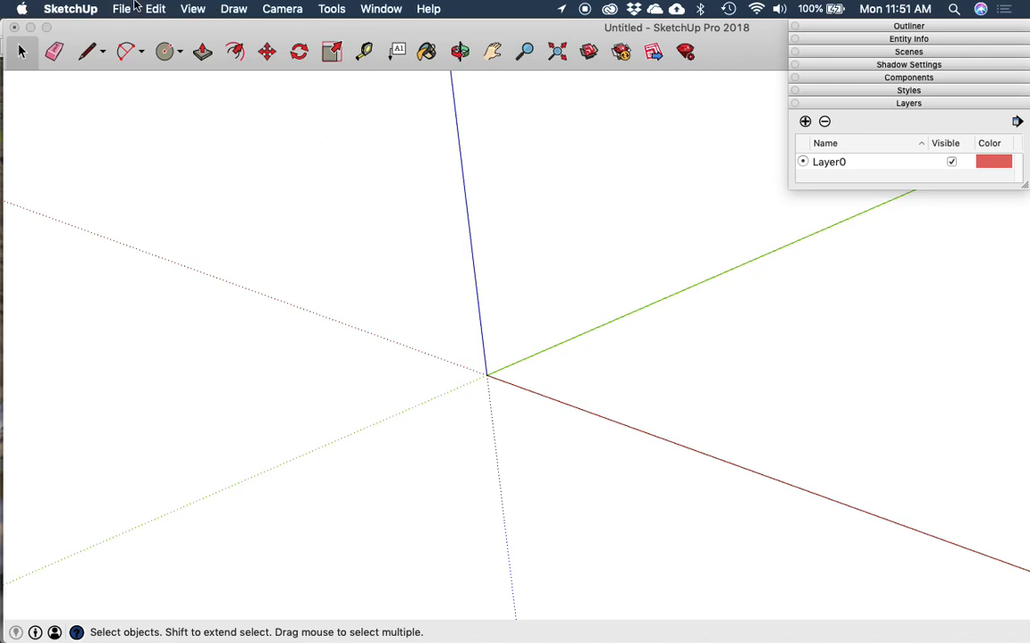
# Step: Open the Geo-location section of the model info and start adding a location
pyautogui.click(332, 9)
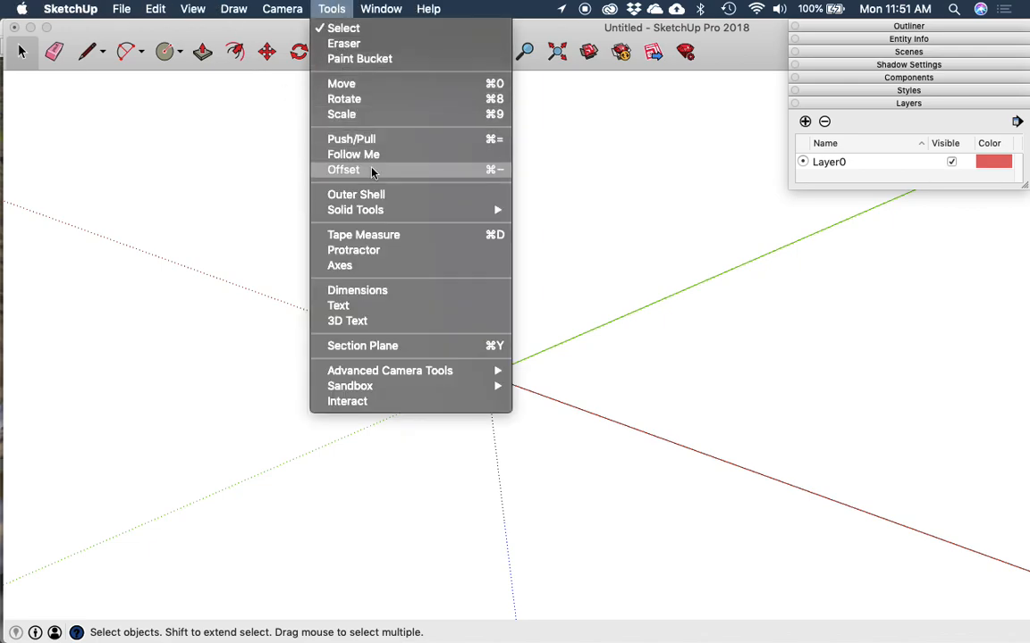
pyautogui.moveTo(365, 7)
pyautogui.click(395, 139)
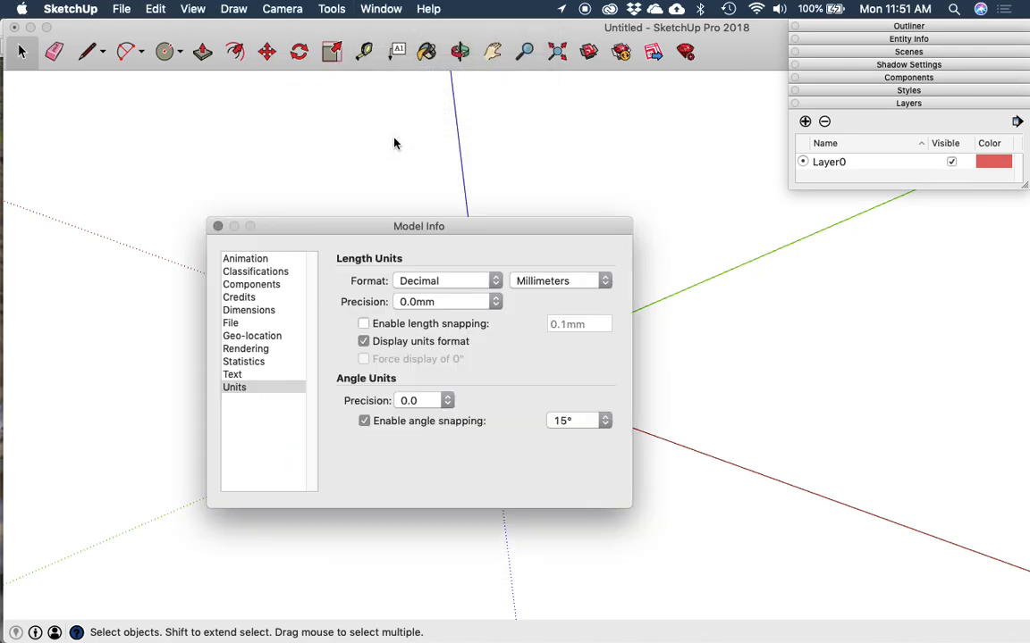
pyautogui.click(263, 335)
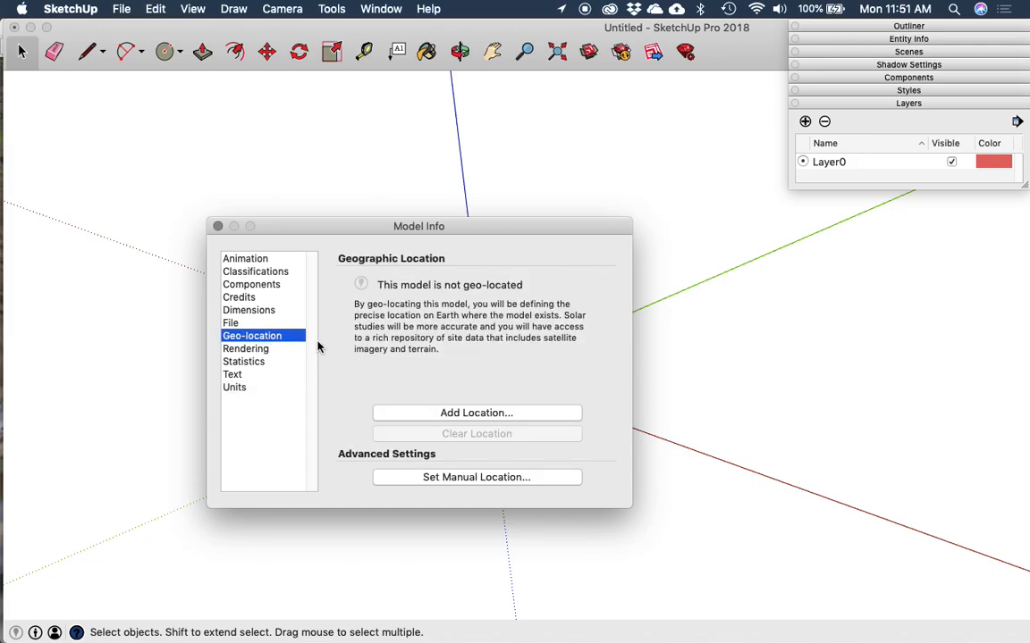
pyautogui.click(453, 413)
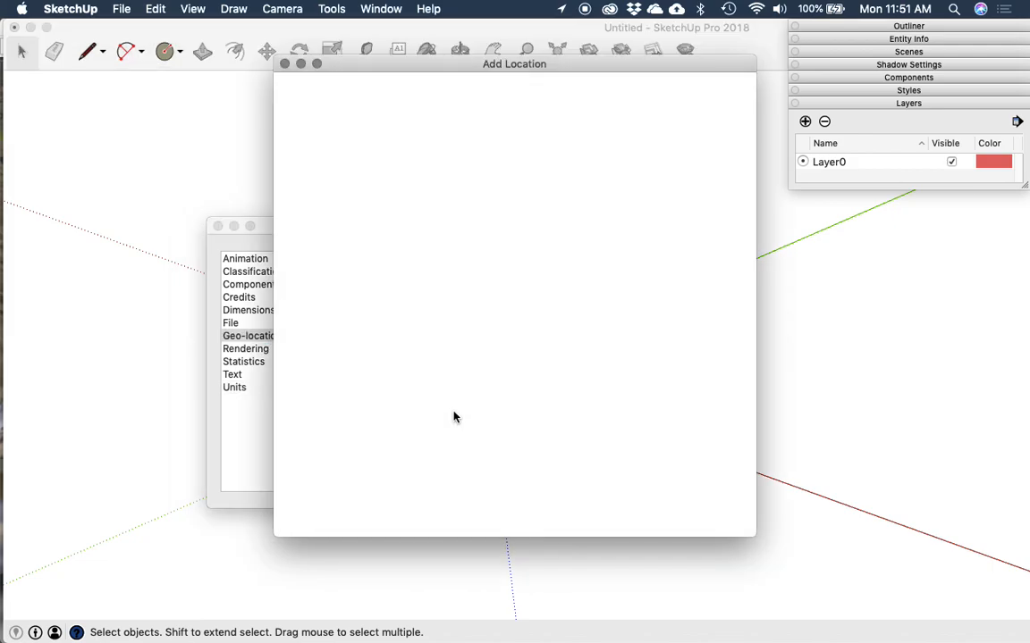
# Step: Grab a map region around the open field south of Briar Cres NW as site imagery, and close the model info
pyautogui.scroll(-3, 494, 308)
pyautogui.scroll(5, 489, 249)
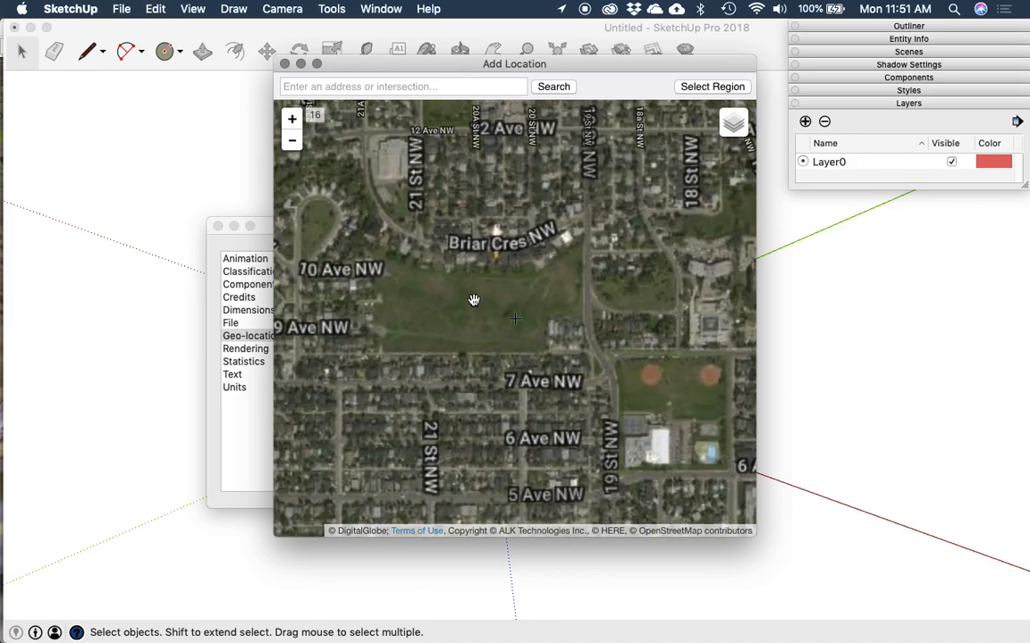
pyautogui.scroll(2, 474, 300)
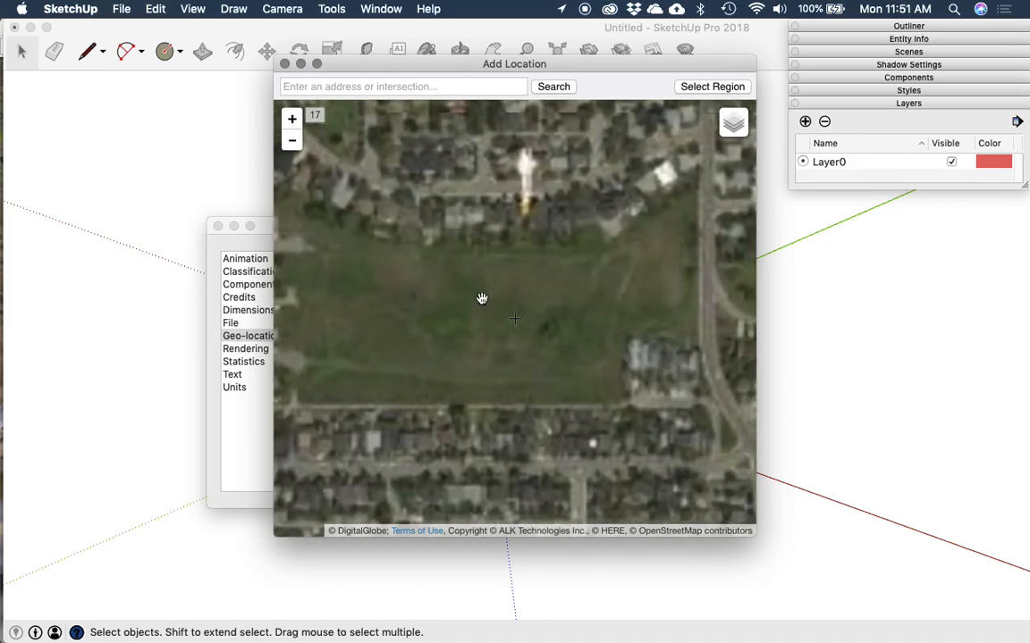
pyautogui.scroll(-2, 481, 297)
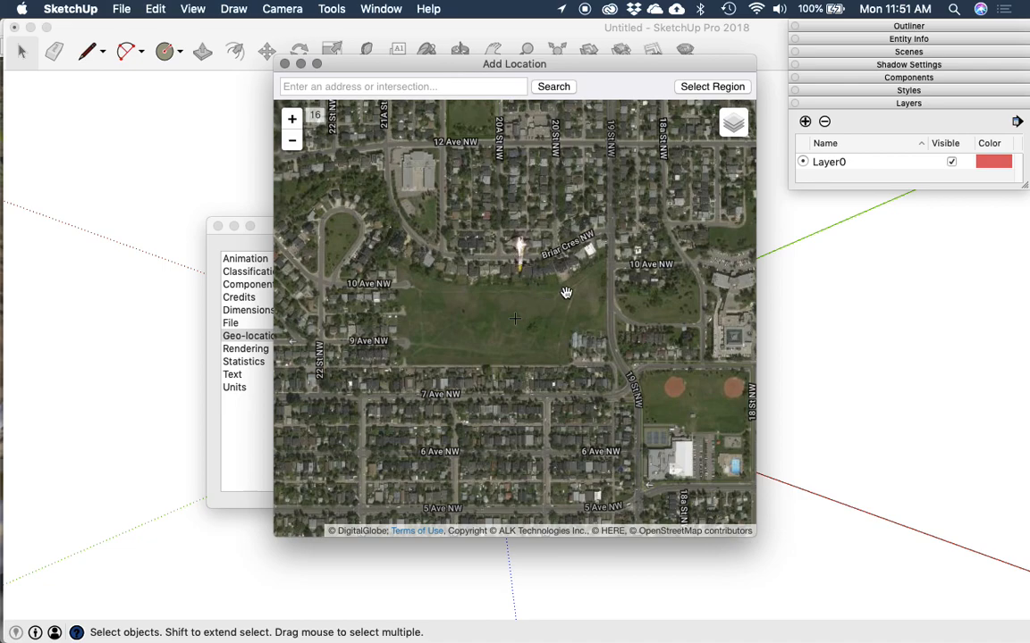
pyautogui.click(703, 91)
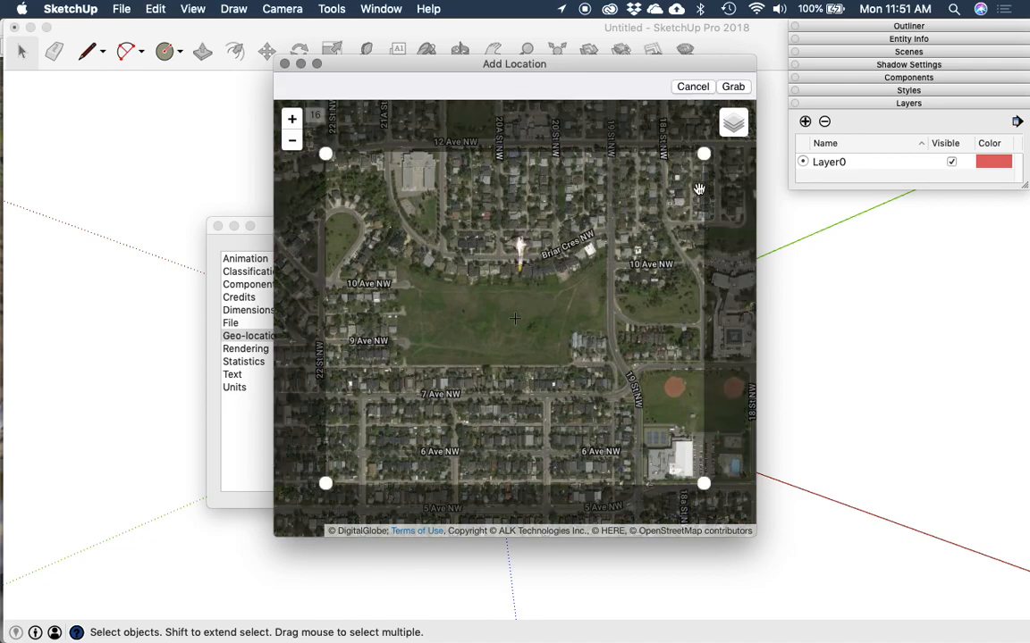
pyautogui.moveTo(701, 152)
pyautogui.mouseDown()
pyautogui.moveTo(702, 132)
pyautogui.moveTo(703, 153)
pyautogui.moveTo(718, 151)
pyautogui.mouseUp()
pyautogui.click(732, 92)
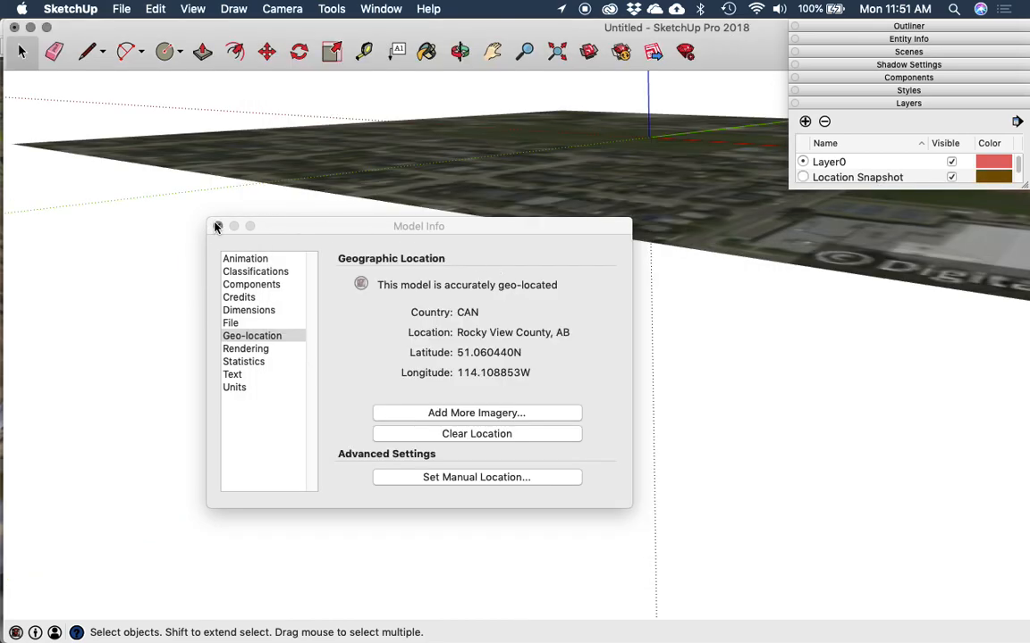
pyautogui.click(216, 227)
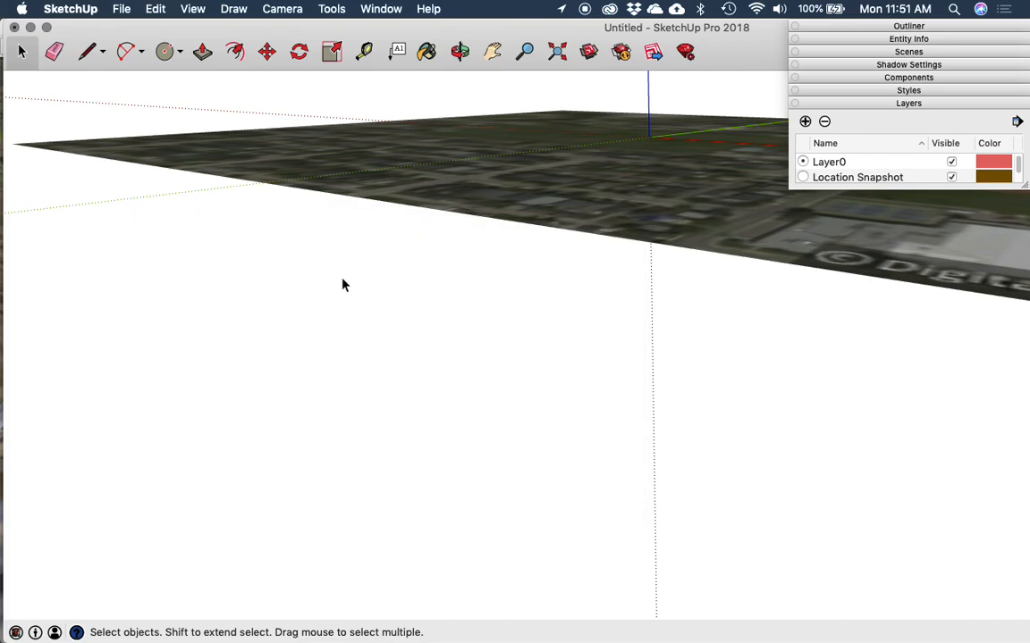
# Step: Enlarge the layer list, make the Location Terrain layer visible, and view the terrain relief from a low angle
pyautogui.scroll(-2, 684, 270)
pyautogui.moveTo(674, 208); pyautogui.dragTo(621, 382)
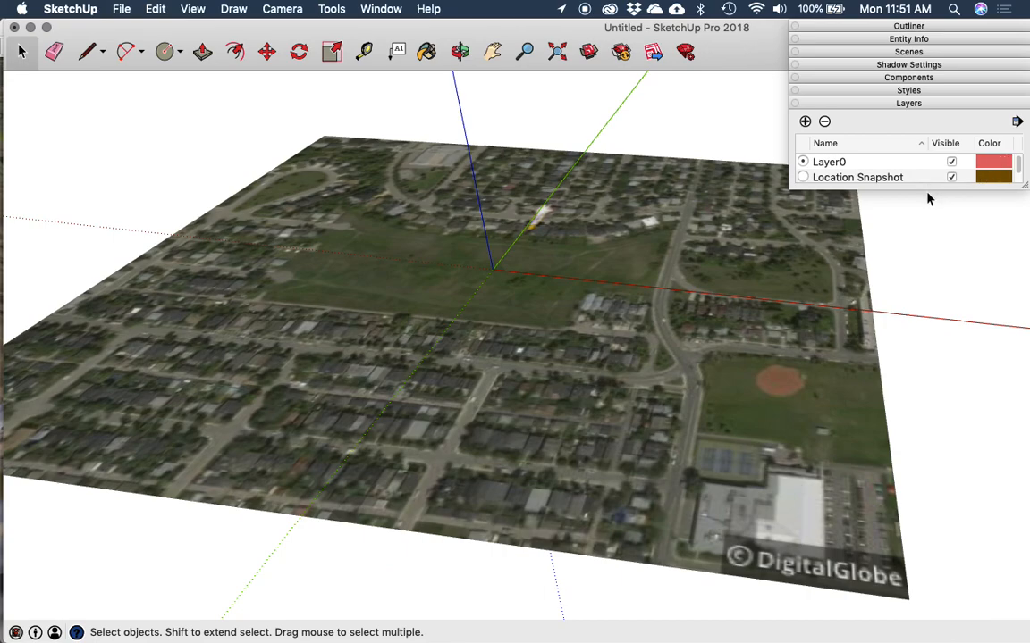
pyautogui.moveTo(1025, 187); pyautogui.dragTo(1026, 286)
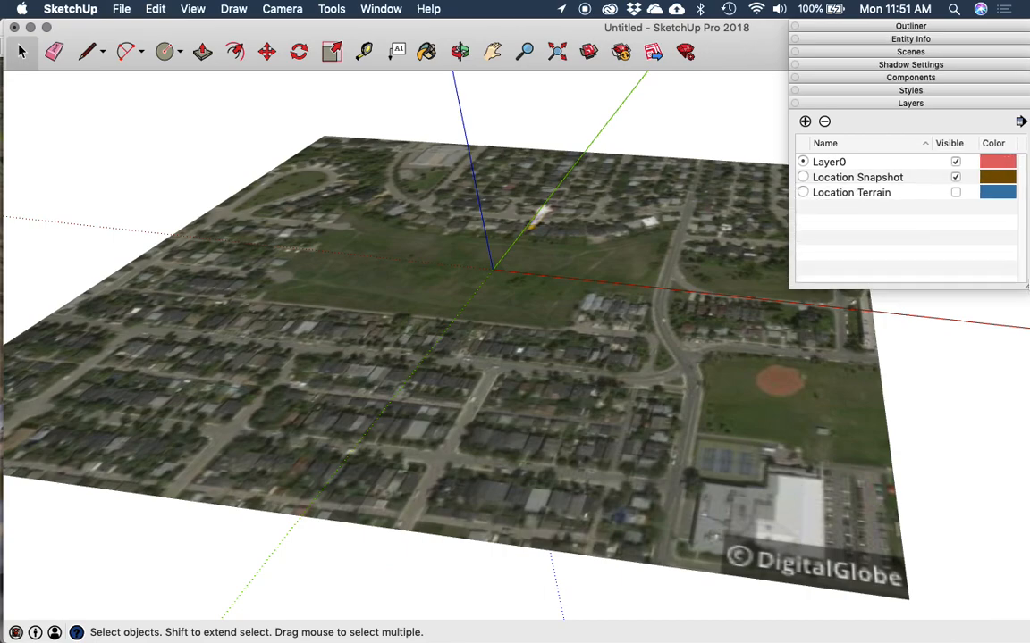
pyautogui.click(955, 194)
pyautogui.moveTo(554, 319); pyautogui.dragTo(597, 287)
pyautogui.press('space')
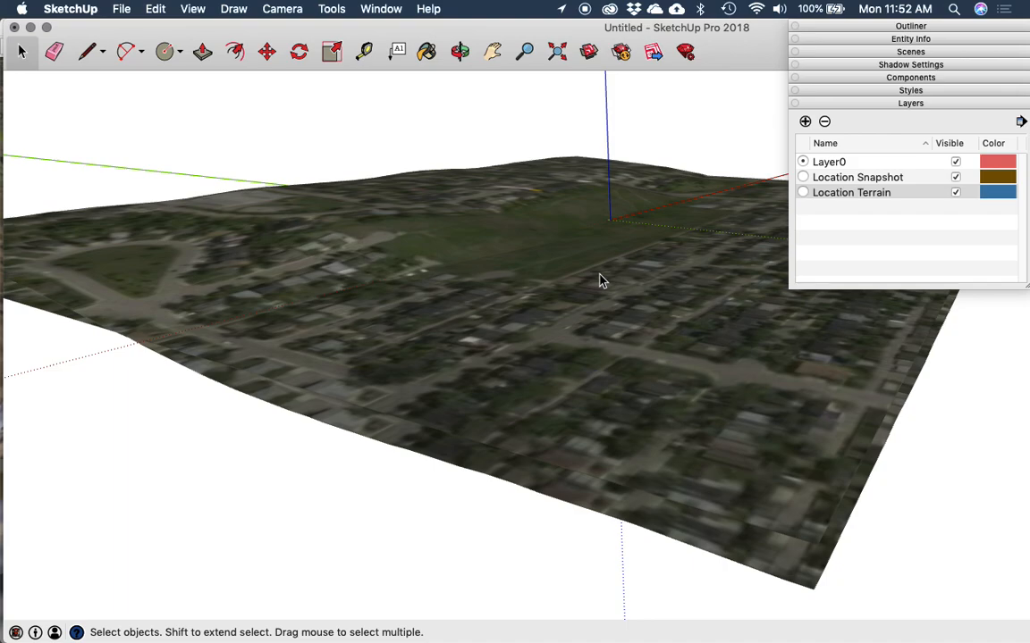
pyautogui.moveTo(597, 281)
pyautogui.mouseDown()
pyautogui.moveTo(533, 310)
pyautogui.moveTo(581, 288)
pyautogui.mouseUp()
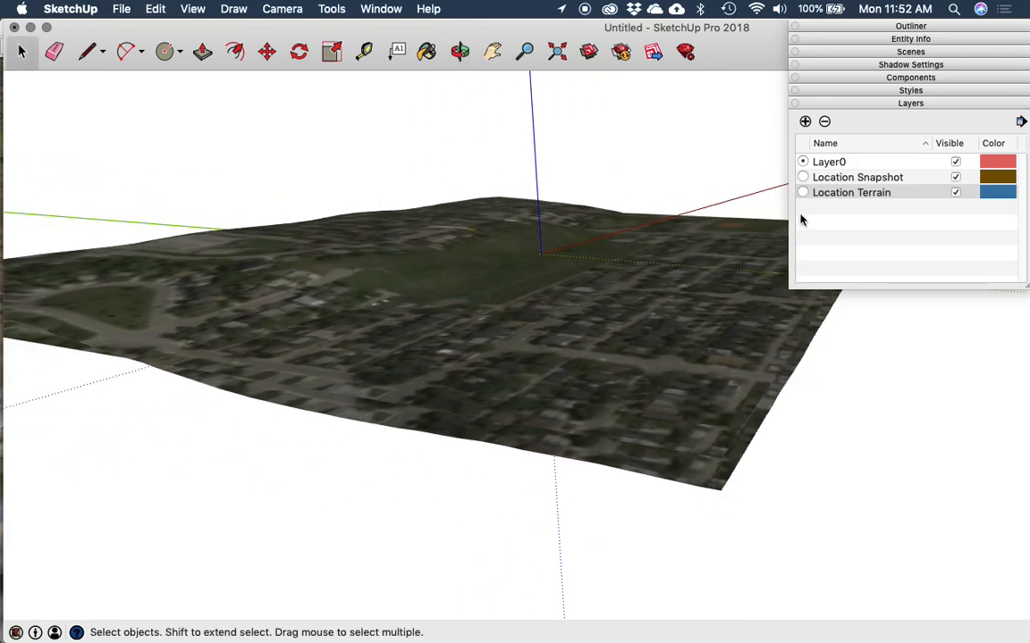
# Step: Expand the Outliner and unlock the Location Terrain group
pyautogui.click(908, 27)
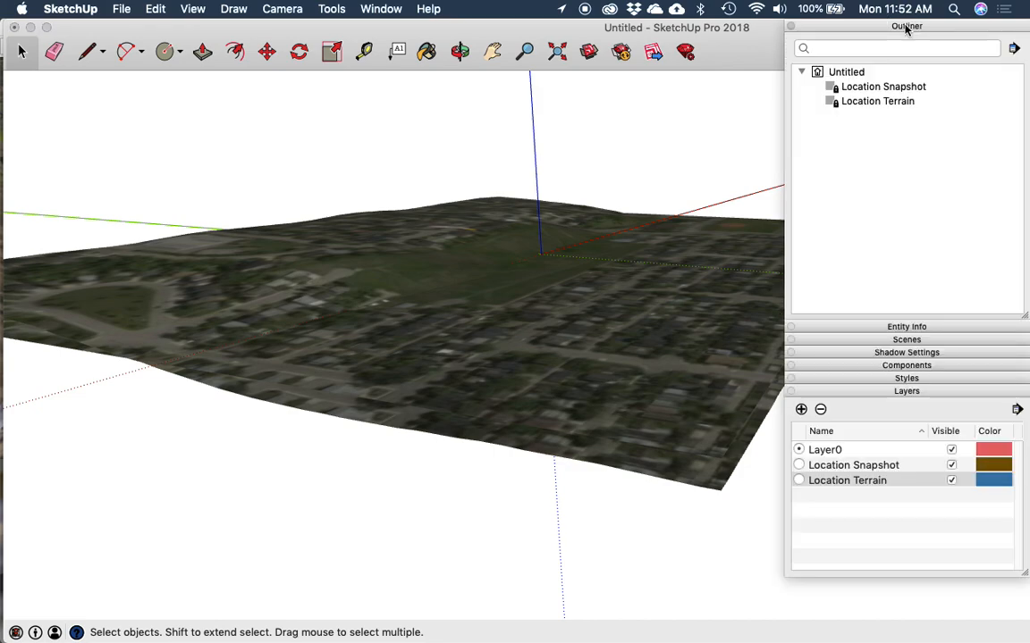
pyautogui.click(872, 88)
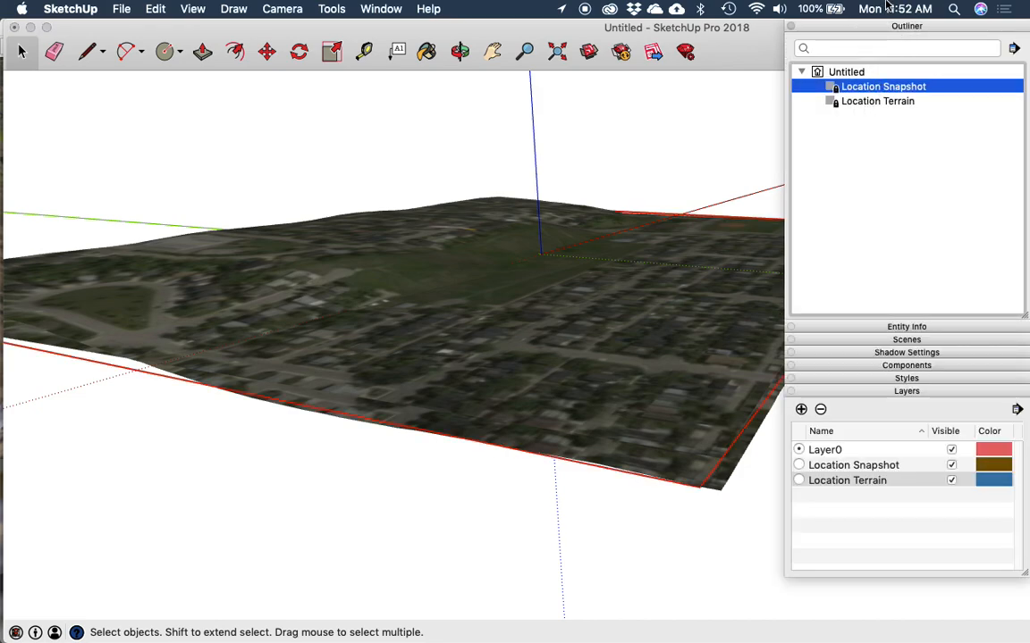
pyautogui.click(872, 102)
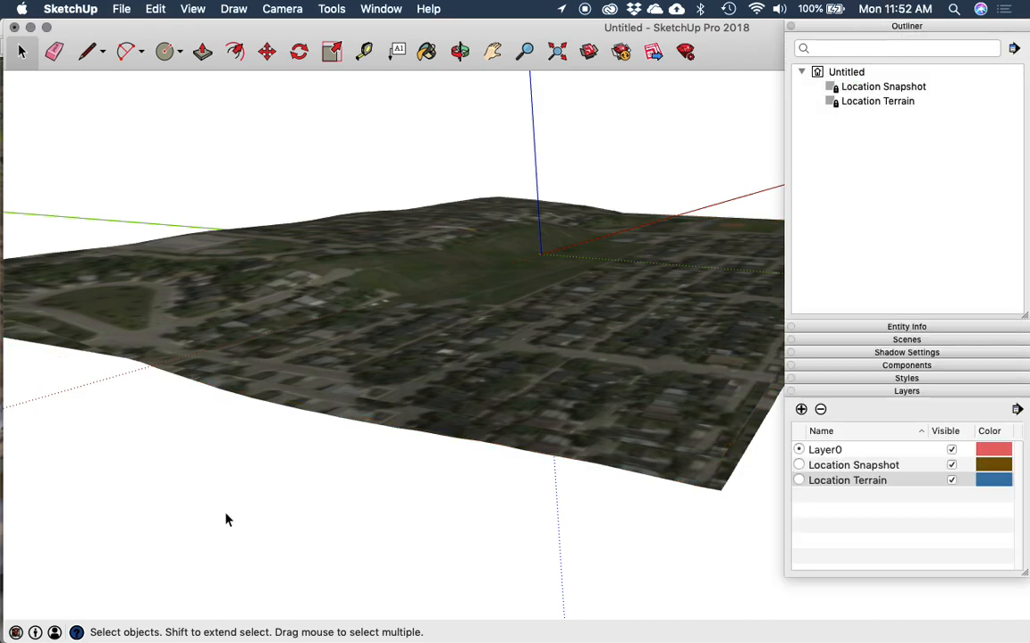
pyautogui.scroll(2, 355, 356)
pyautogui.scroll(-1, 356, 356)
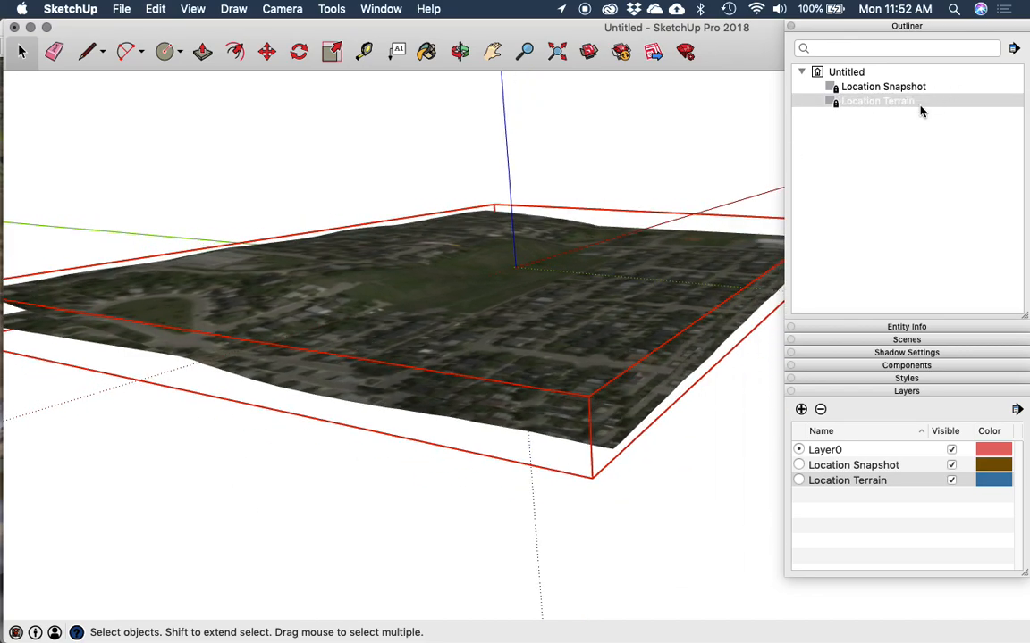
pyautogui.click(847, 102)
pyautogui.rightClick(847, 101)
pyautogui.click(869, 154)
pyautogui.click(158, 503)
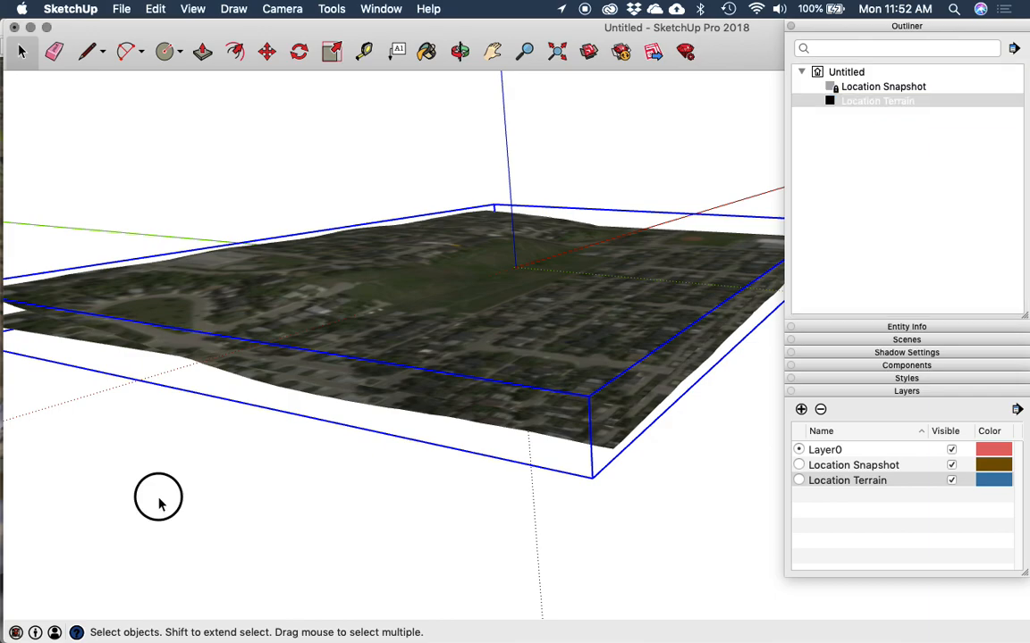
# Step: Select the Location Snapshot group in the Outliner and hide the Location Snapshot layer
pyautogui.rightClick(840, 87)
pyautogui.click(827, 162)
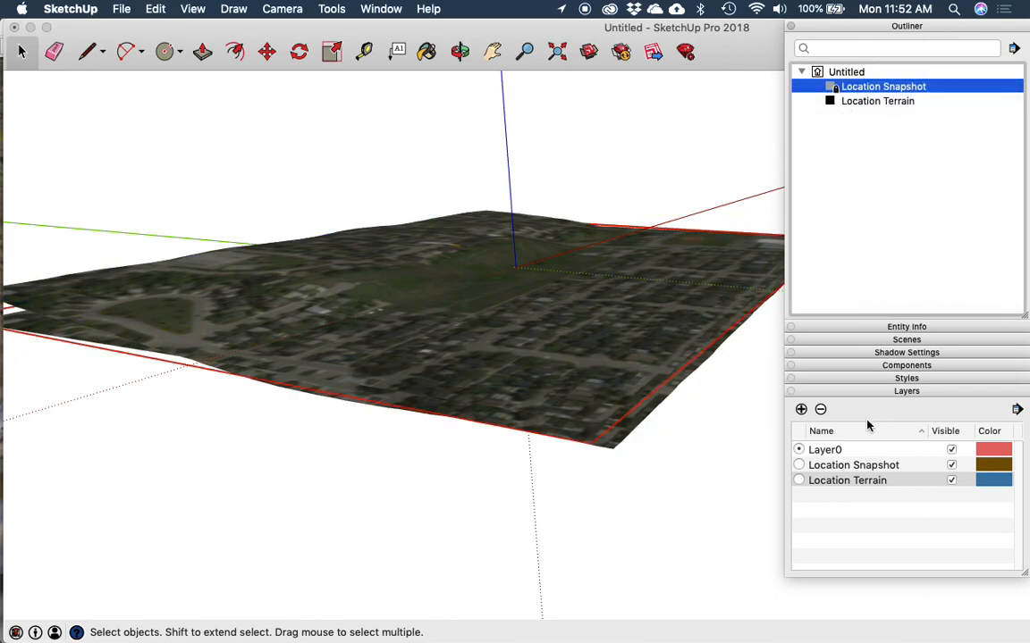
pyautogui.click(951, 466)
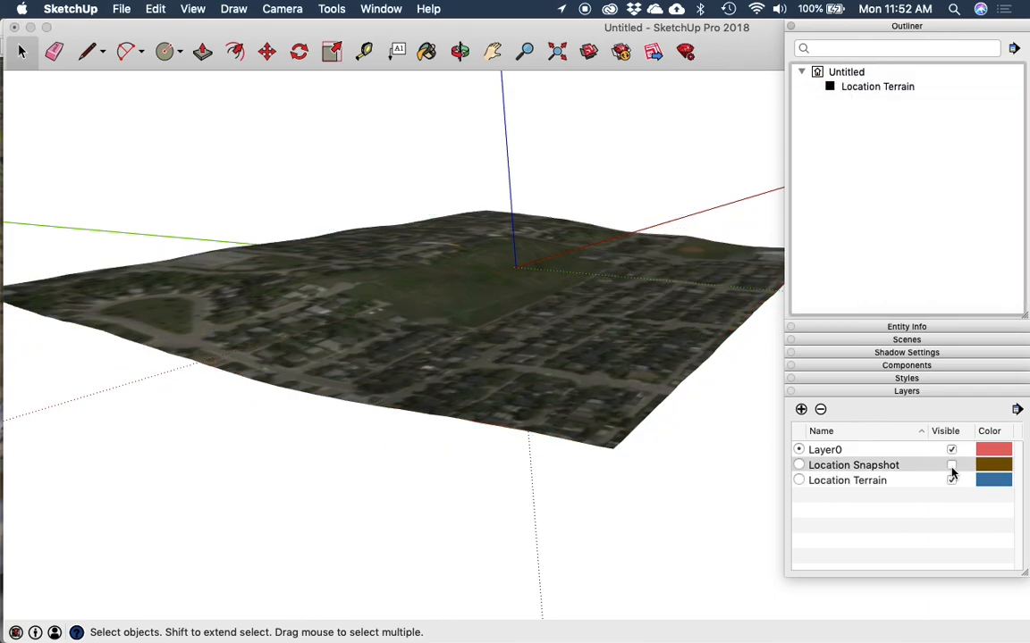
# Step: Explode the Location Terrain group into loose geometry
pyautogui.click(529, 305)
pyautogui.rightClick(541, 314)
pyautogui.click(645, 117)
pyautogui.click(506, 315)
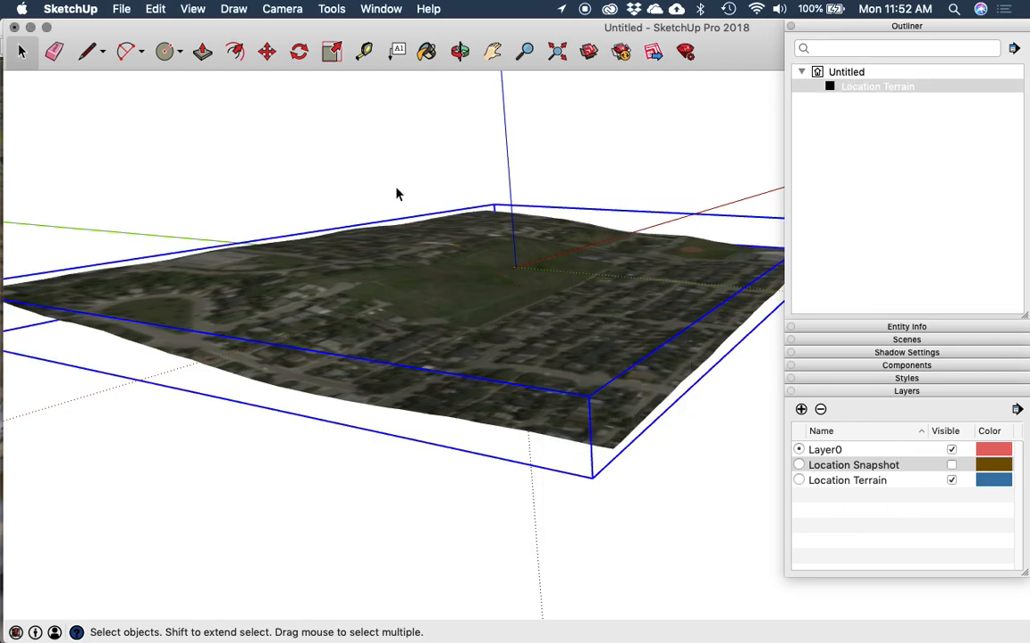
pyautogui.rightClick(325, 309)
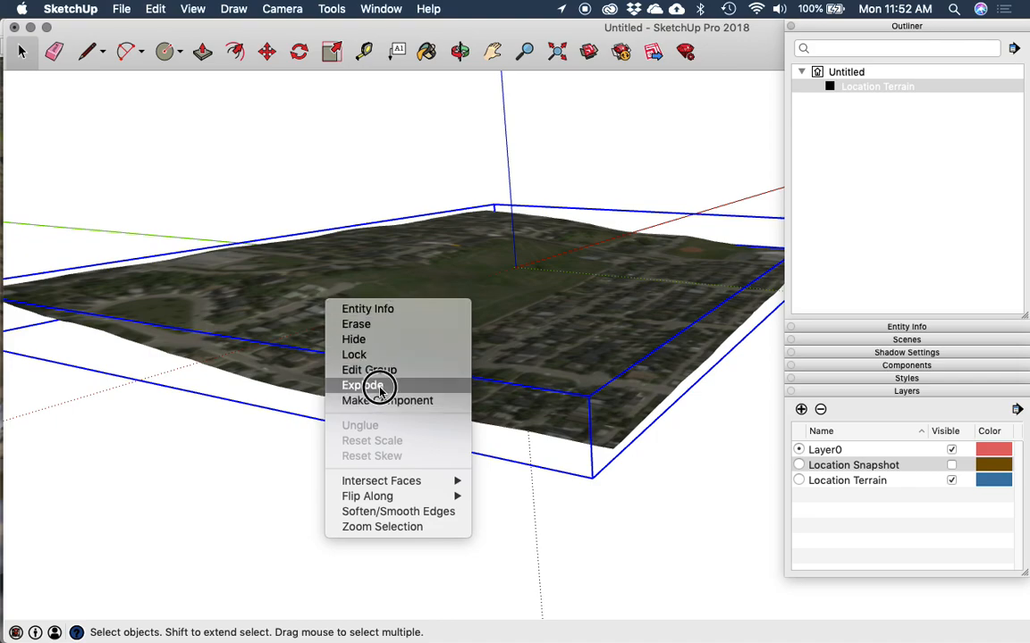
pyautogui.click(377, 385)
pyautogui.click(368, 467)
pyautogui.moveTo(453, 402); pyautogui.dragTo(351, 360)
pyautogui.click(351, 360)
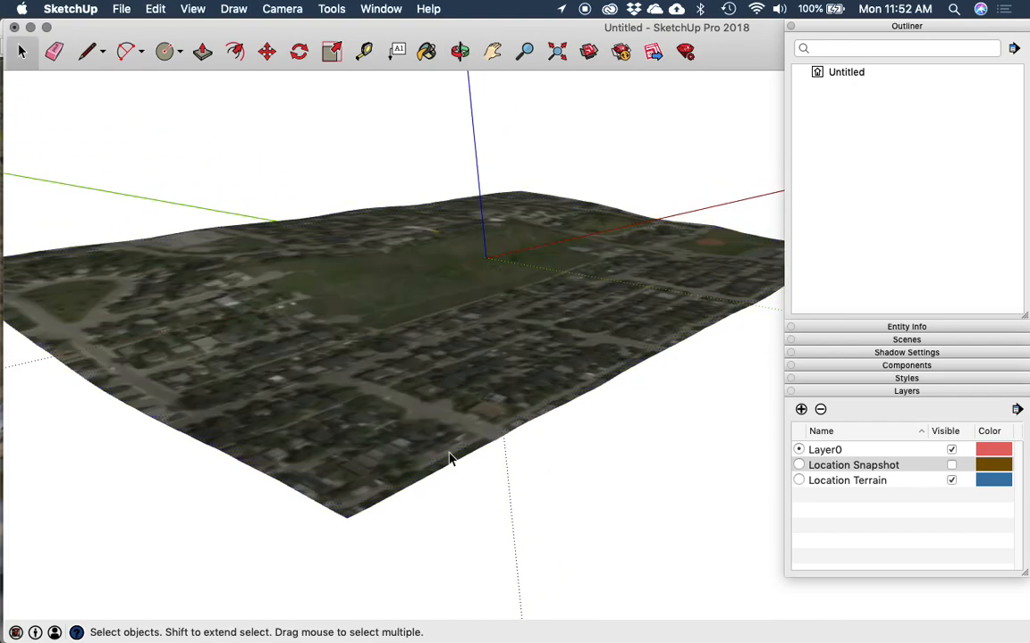
# Step: Select the terrain mesh and set up a 3D model export in 3DS File (*.3ds) format
pyautogui.click(263, 183)
pyautogui.click(261, 275)
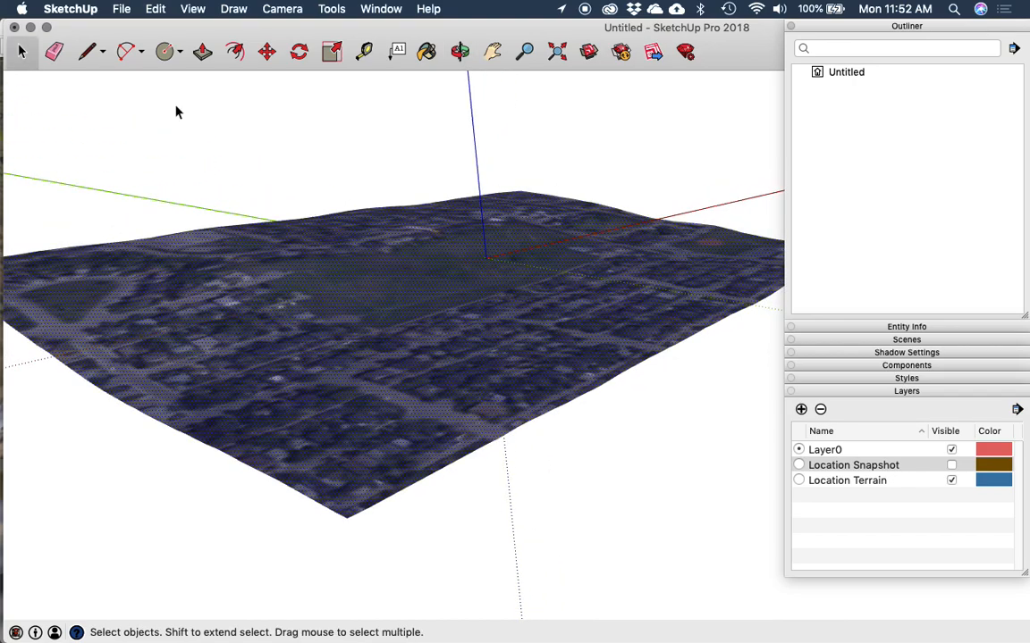
pyautogui.click(121, 8)
pyautogui.click(208, 238)
pyautogui.click(313, 241)
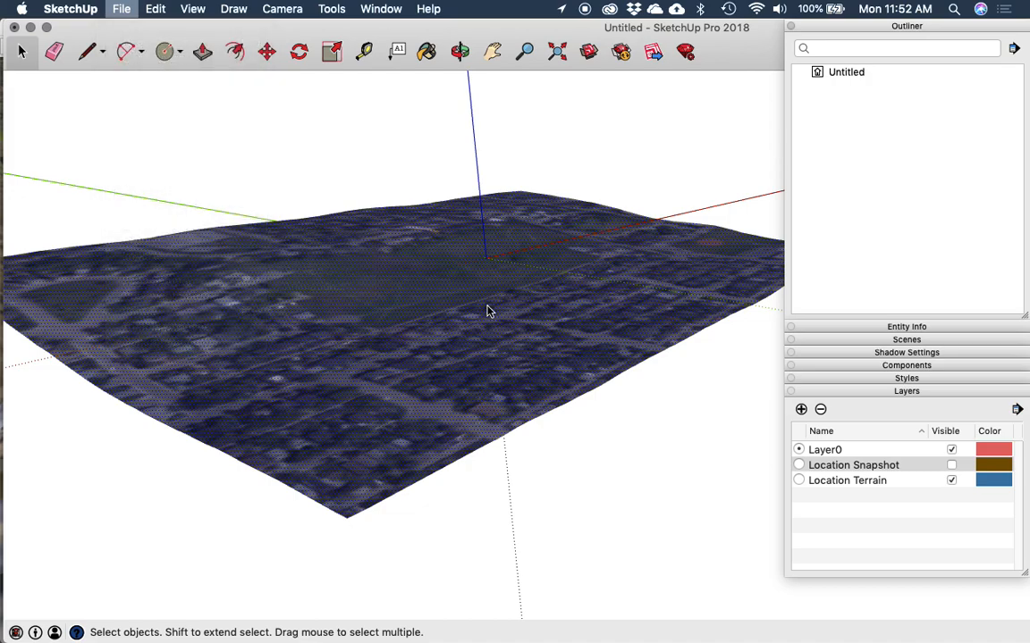
pyautogui.click(657, 382)
pyautogui.click(657, 383)
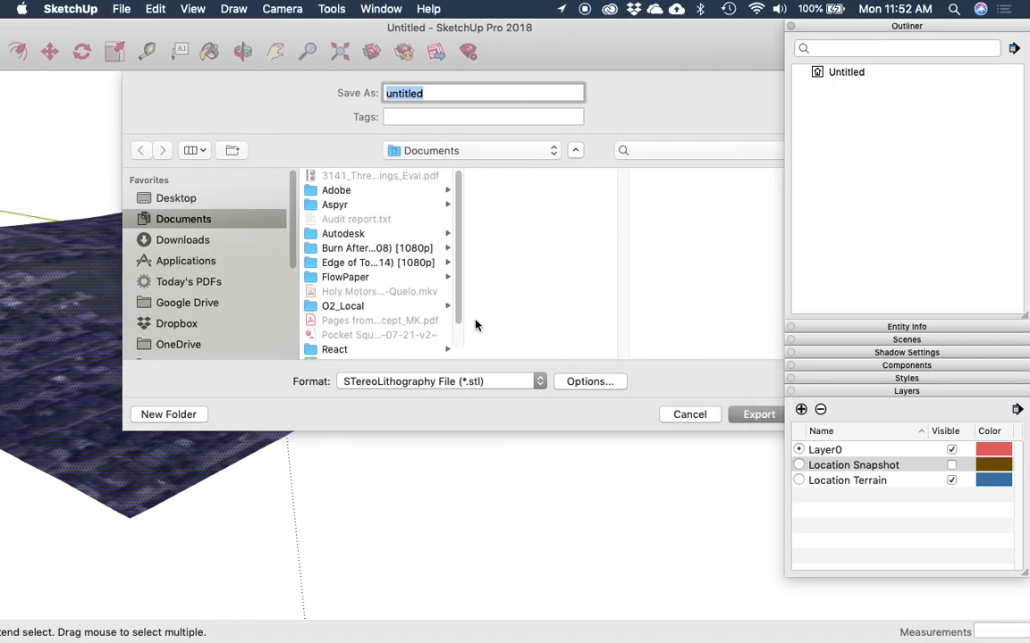
pyautogui.click(480, 383)
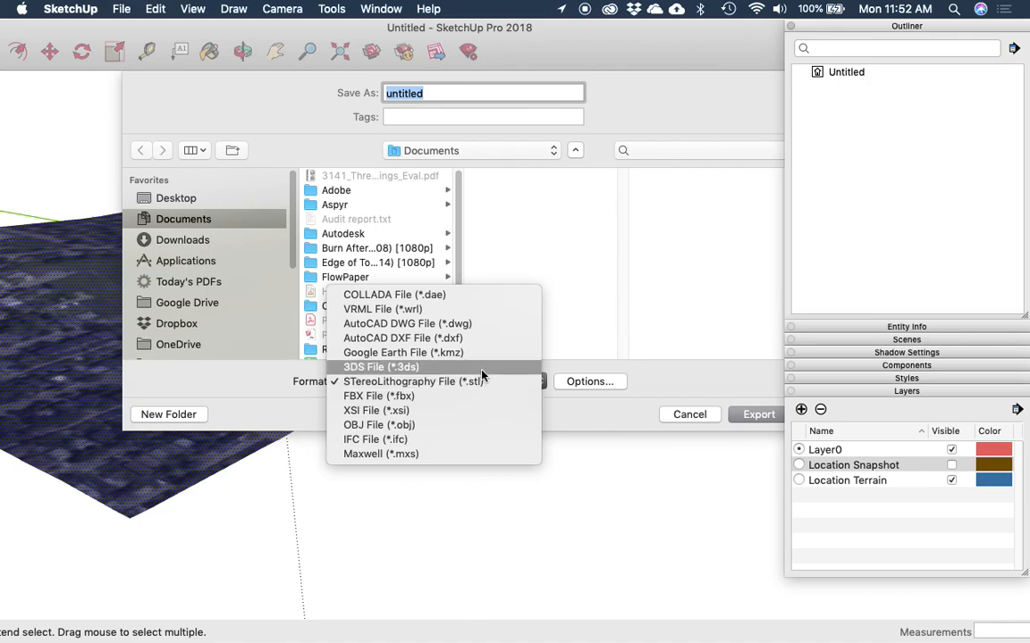
pyautogui.click(478, 371)
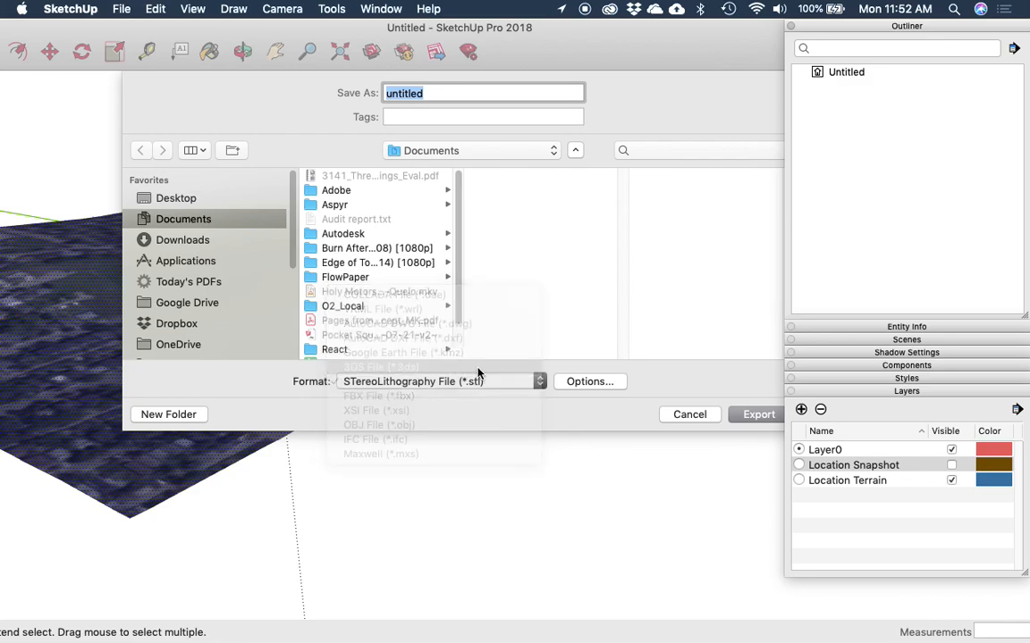
# Step: Name the export file TerrainTest and export it to the Desktop
pyautogui.moveTo(438, 92); pyautogui.dragTo(367, 98)
pyautogui.write('TerrainTest')
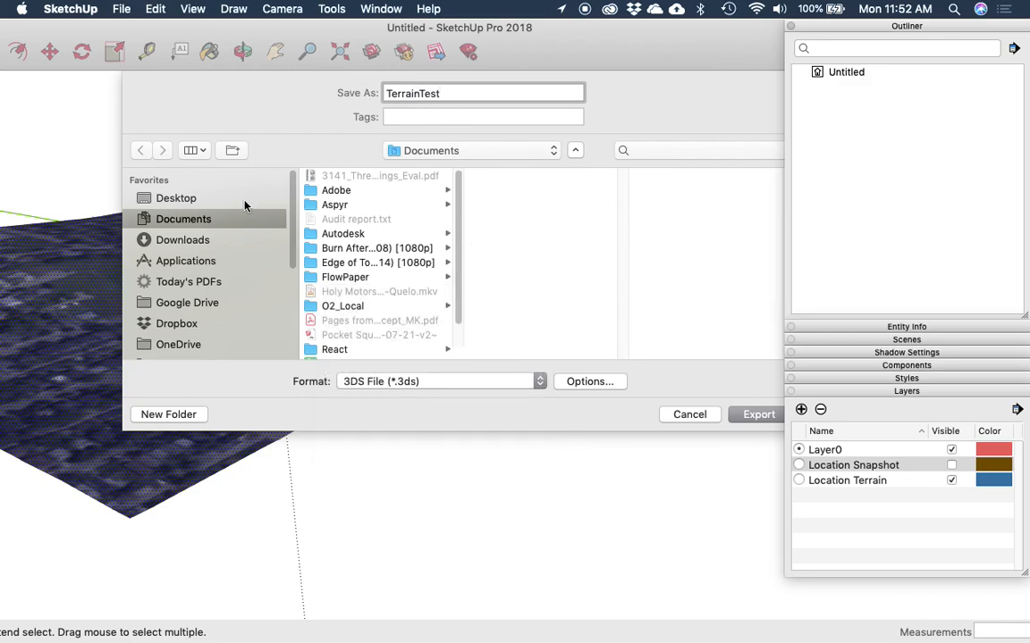
pyautogui.click(246, 202)
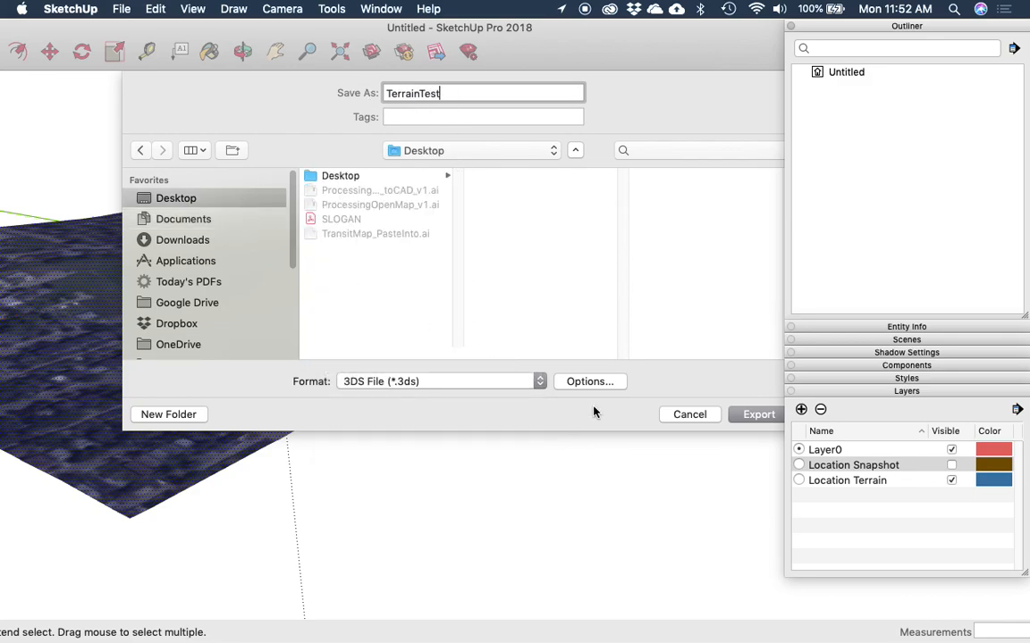
pyautogui.click(757, 415)
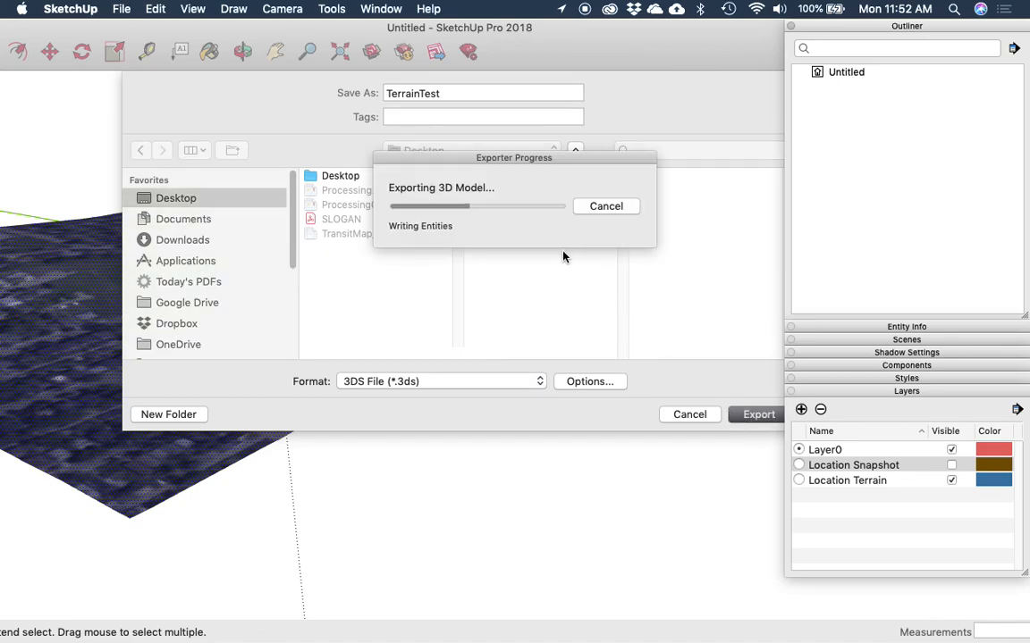
pyautogui.click(586, 353)
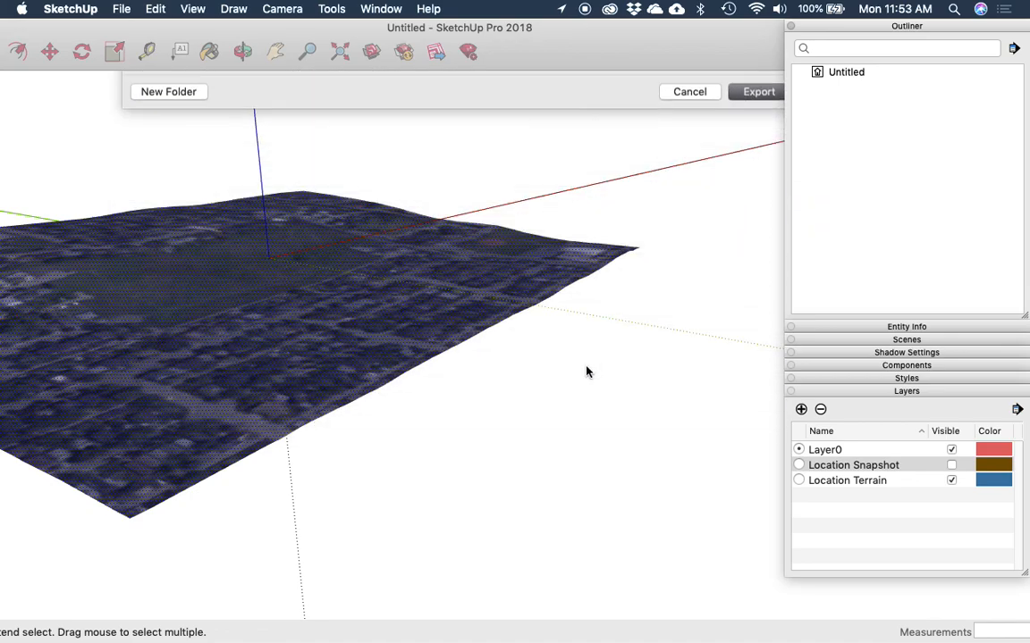
# Step: Switch to Rhinoceros, postpone its software update, and create a new model
pyautogui.press('super+Tab')
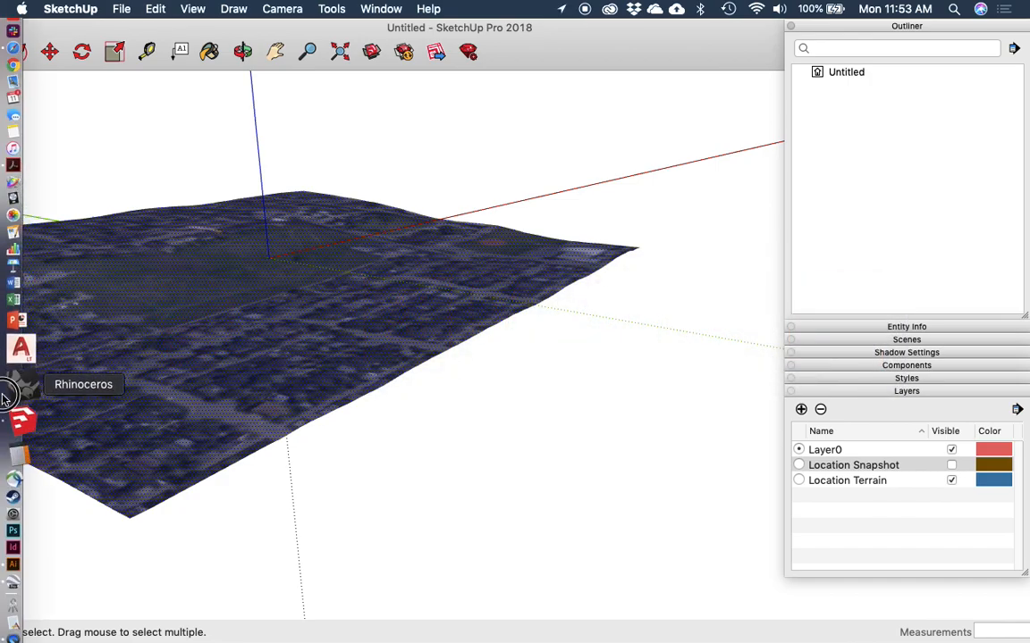
pyautogui.click(3, 392)
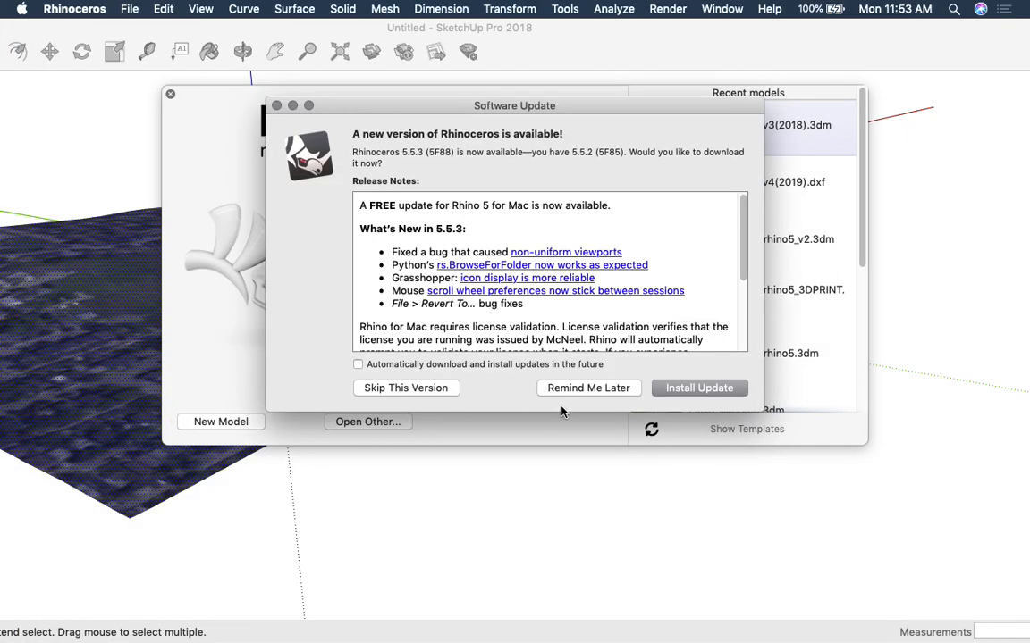
pyautogui.click(563, 393)
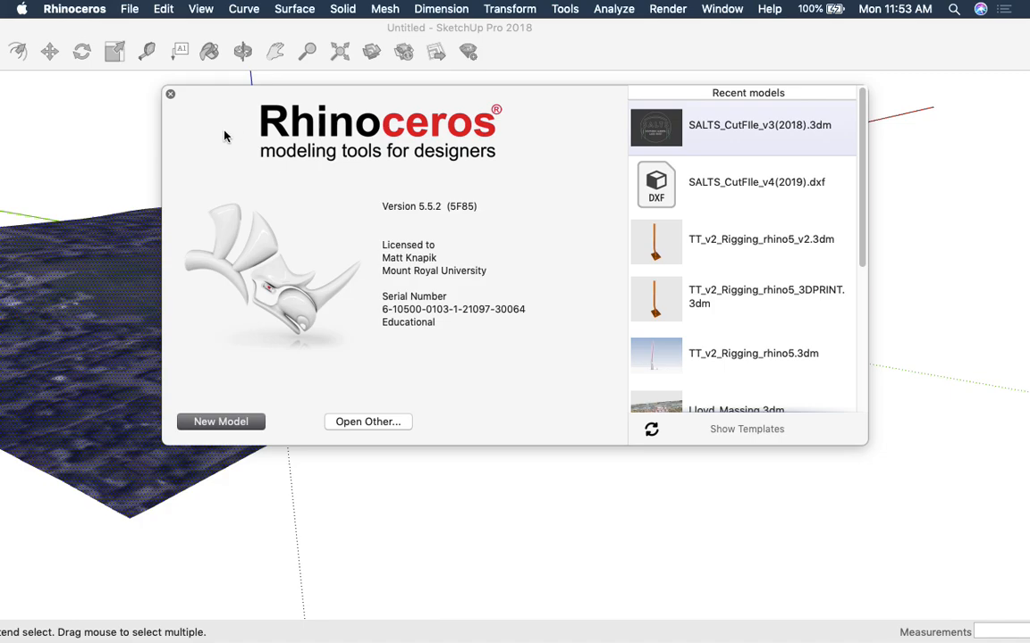
pyautogui.click(216, 422)
# Step: Import TerrainTest.3ds from the Desktop, accepting the import options with Unweld at 22.5 degrees
pyautogui.click(129, 8)
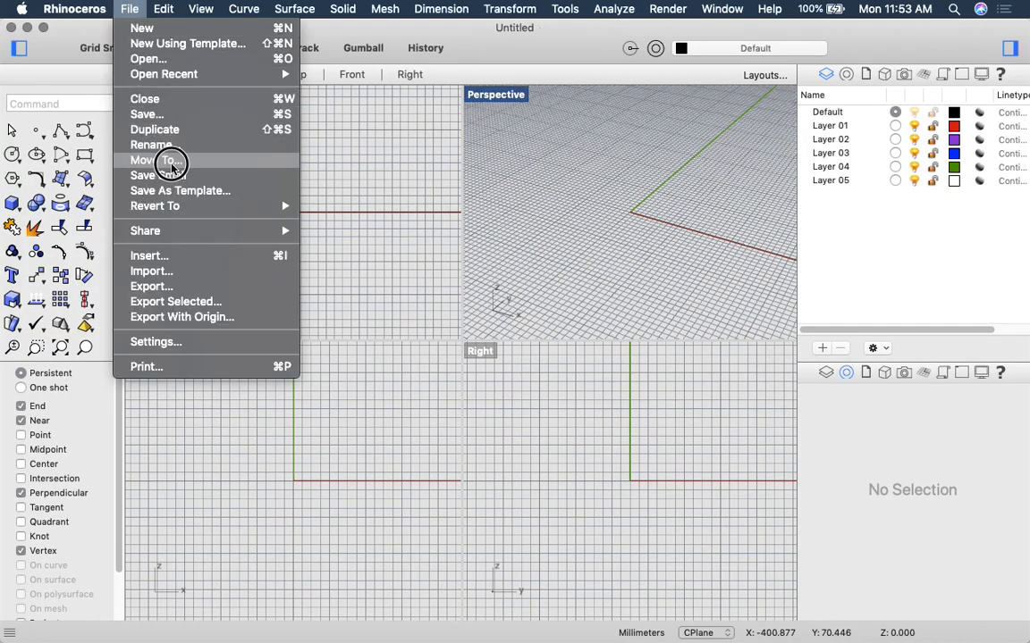
pyautogui.click(189, 270)
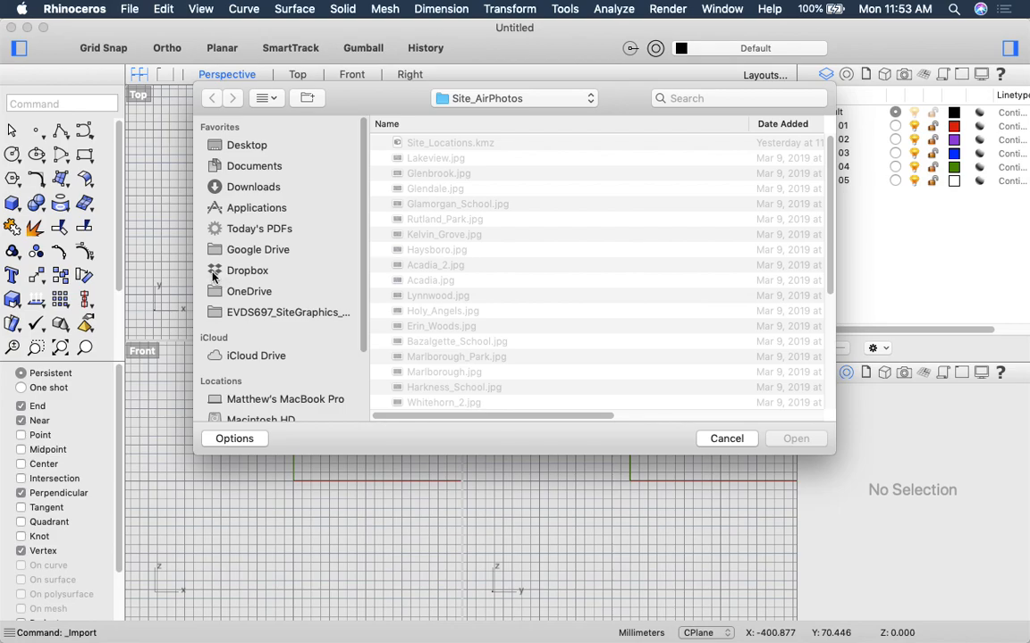
pyautogui.click(267, 146)
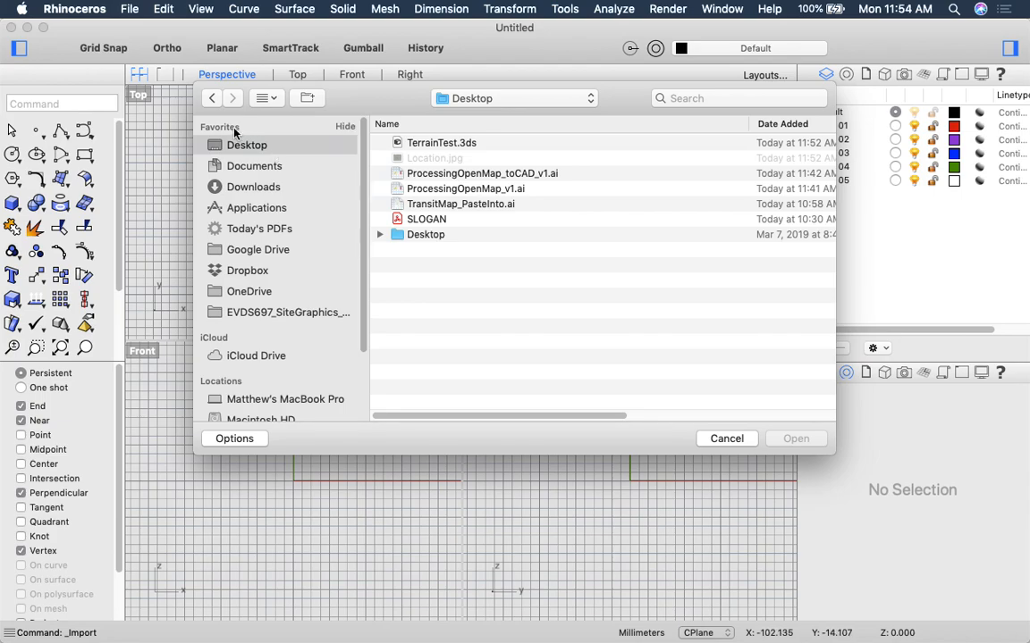
pyautogui.click(446, 144)
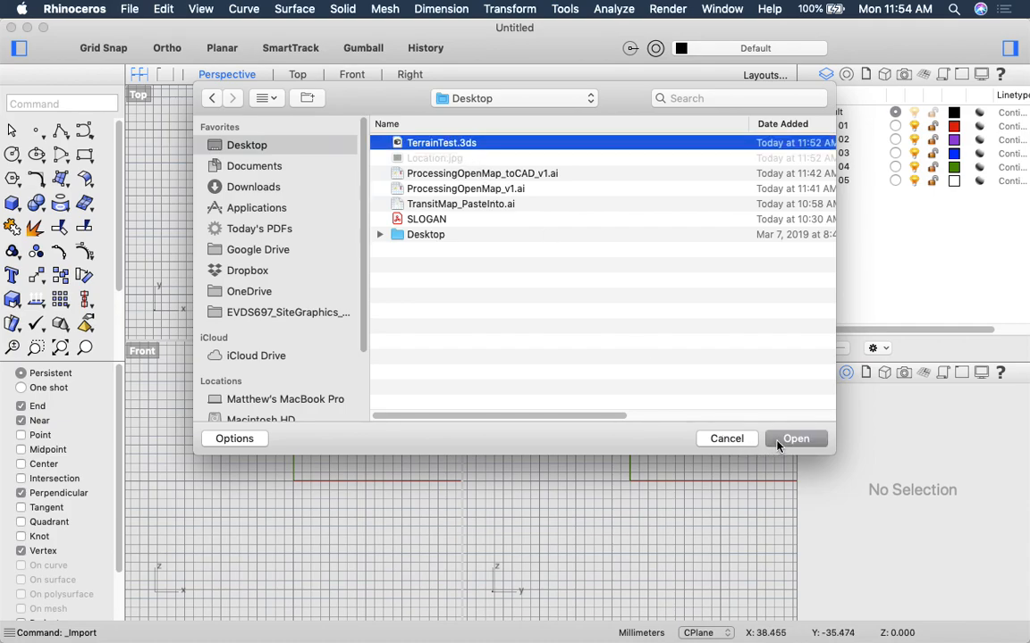
pyautogui.click(790, 439)
pyautogui.click(567, 333)
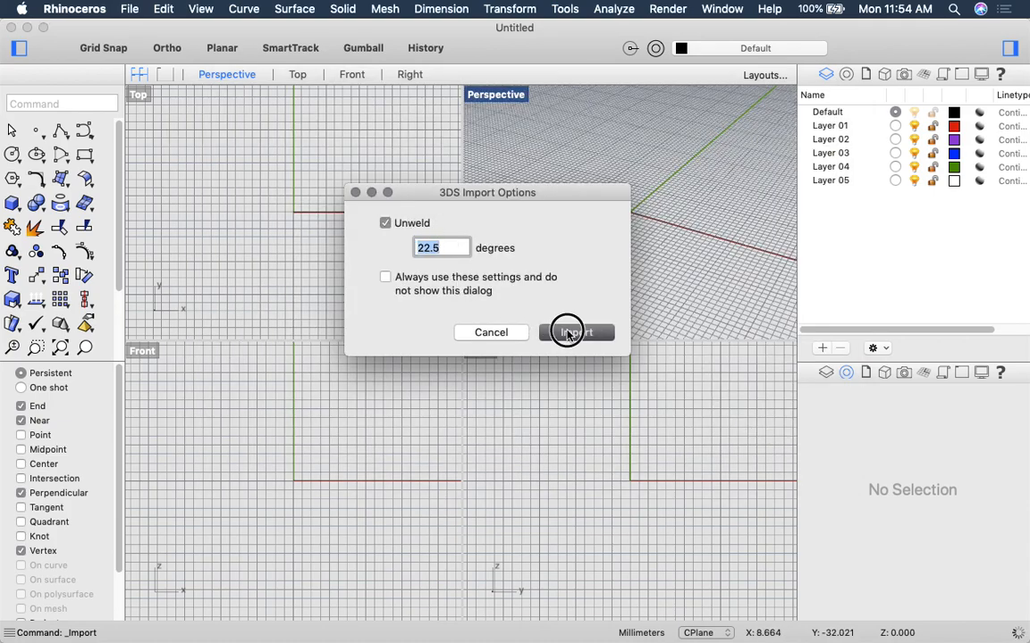
# Step: Maximize the Perspective viewport, zoom to the extents of the imported terrain mesh, and view its relief from a low angle
pyautogui.doubleClick(499, 100)
pyautogui.write('zs')
pyautogui.press('Return')
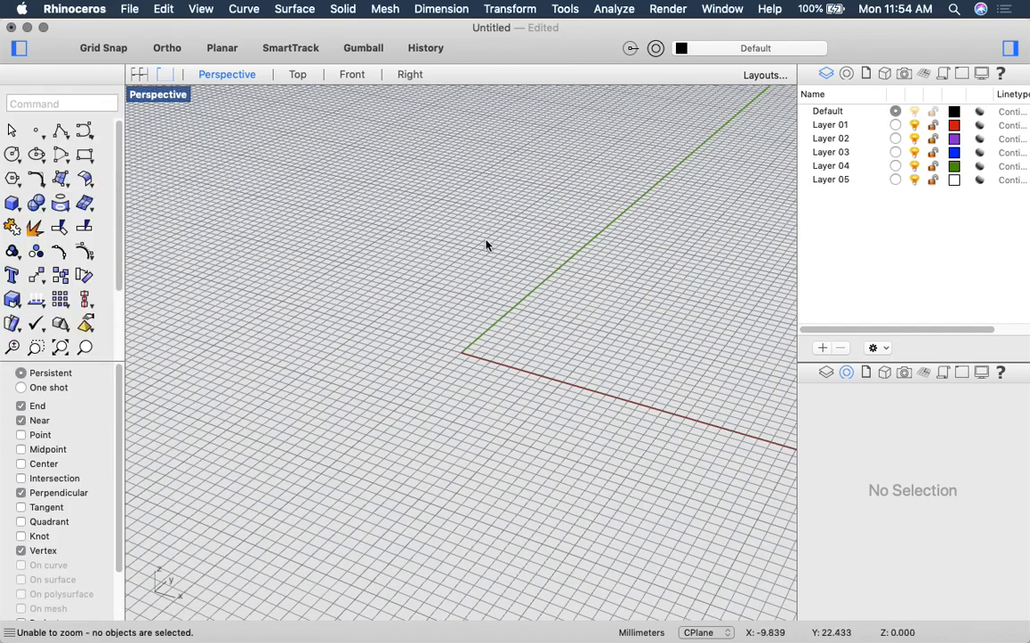
pyautogui.write('z')
pyautogui.press('Return')
pyautogui.write('e')
pyautogui.press('Return')
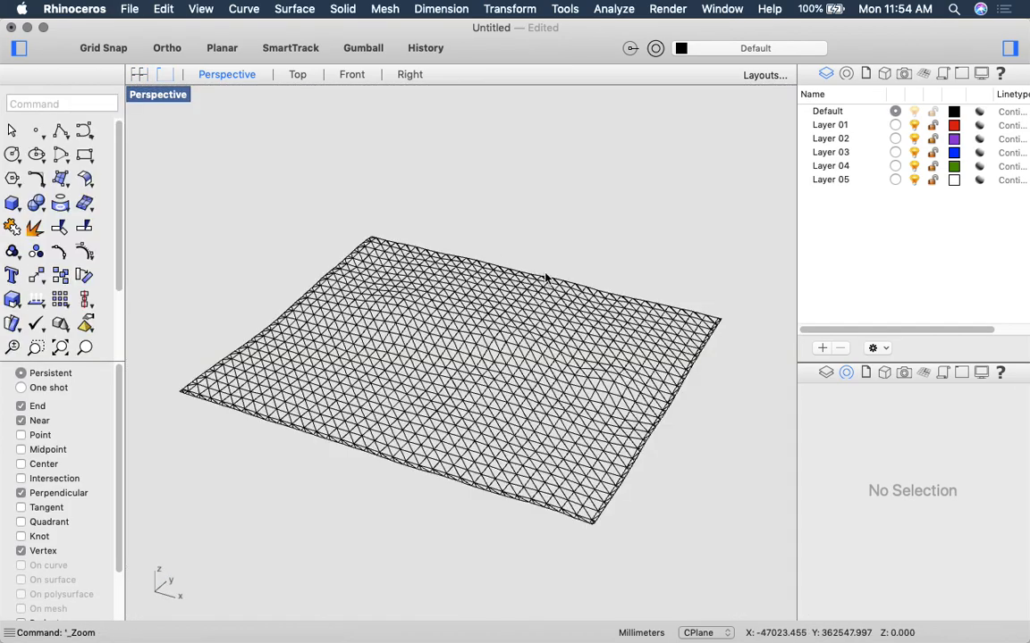
pyautogui.moveTo(334, 327); pyautogui.dragTo(503, 281)
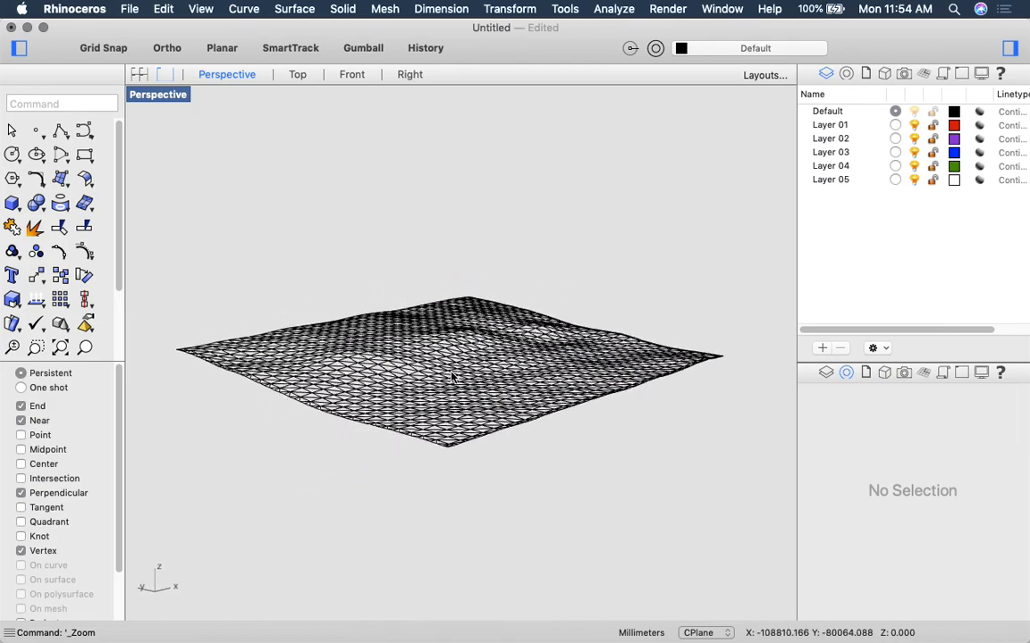
pyautogui.moveTo(474, 349); pyautogui.dragTo(388, 373)
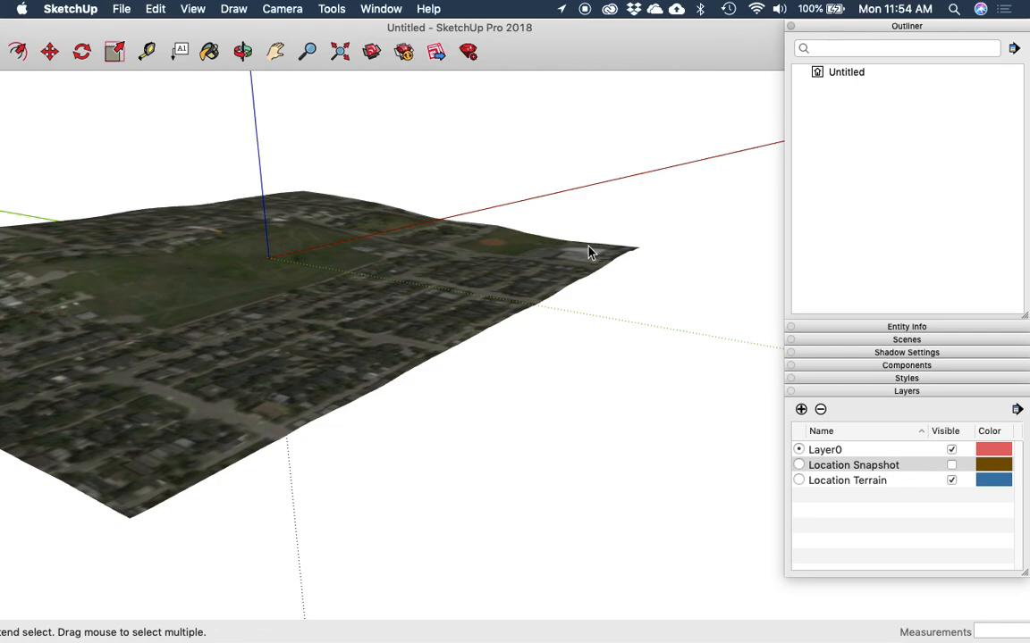
# Step: Return to Rhinoceros, set the Perspective viewport's display mode to Rendered, and inspect the terrain mesh
pyautogui.press('super+Tab')
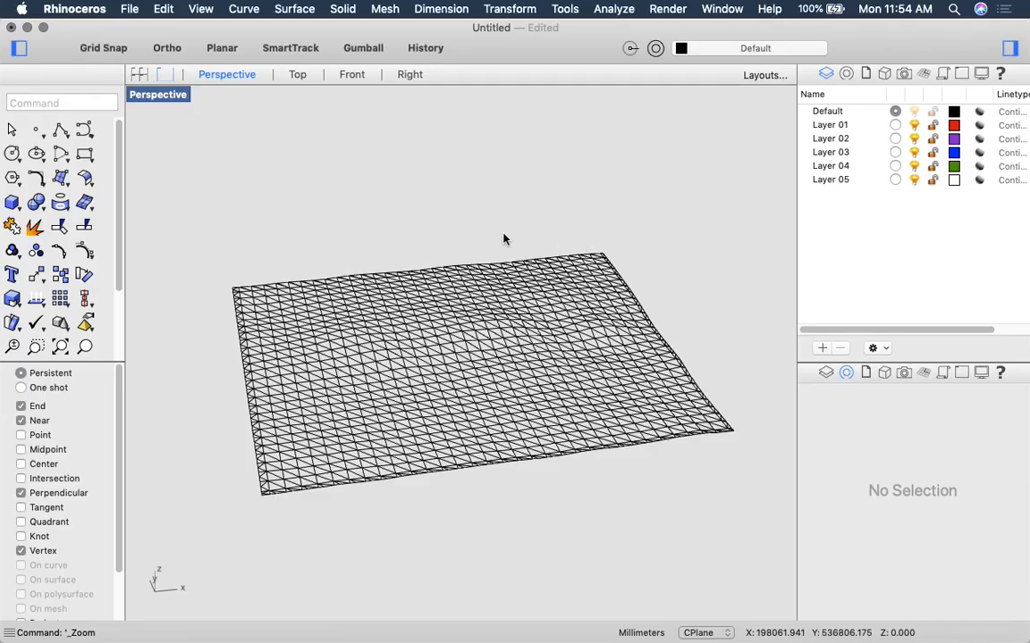
pyautogui.moveTo(483, 320); pyautogui.dragTo(527, 304)
pyautogui.click(200, 8)
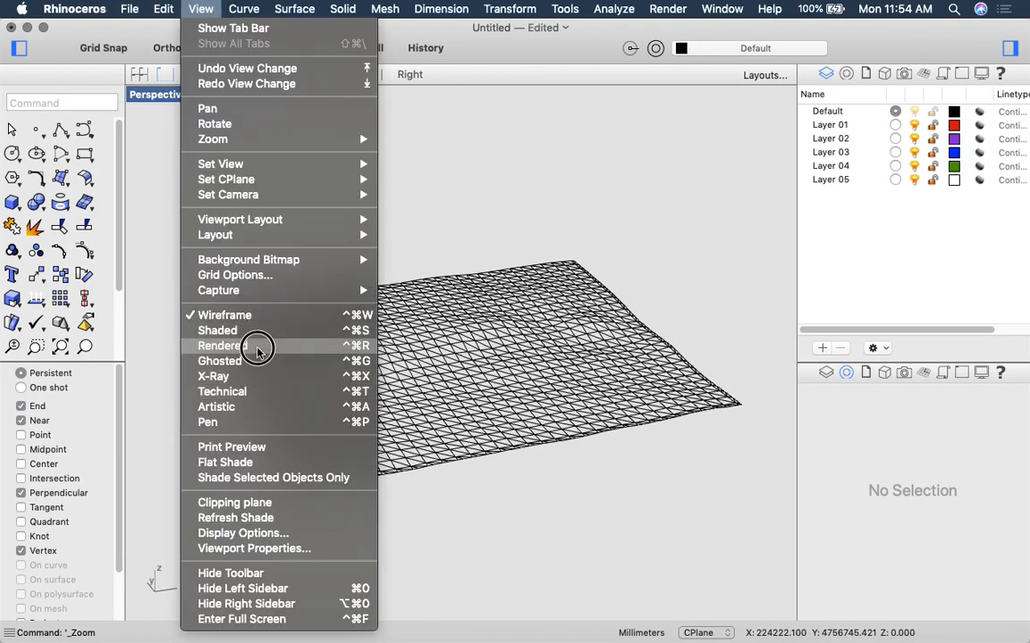
pyautogui.click(258, 348)
pyautogui.moveTo(417, 386)
pyautogui.mouseDown()
pyautogui.moveTo(416, 455)
pyautogui.moveTo(418, 393)
pyautogui.mouseUp()
pyautogui.click(419, 393)
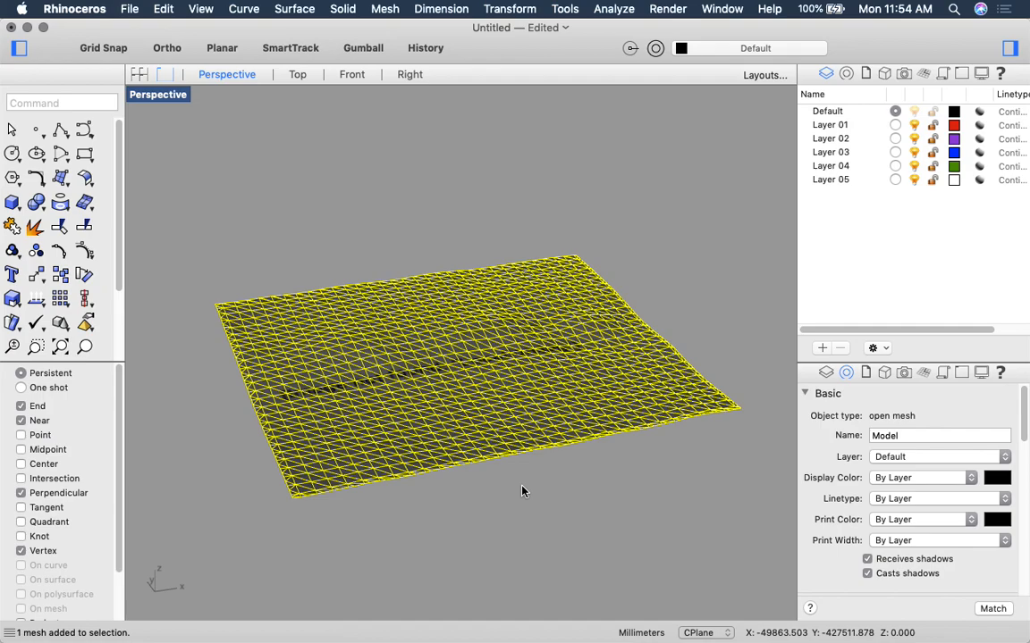
pyautogui.click(463, 195)
pyautogui.scroll(2, 443, 386)
pyautogui.moveTo(414, 363)
pyautogui.mouseDown()
pyautogui.moveTo(444, 386)
pyautogui.moveTo(420, 358)
pyautogui.mouseUp()
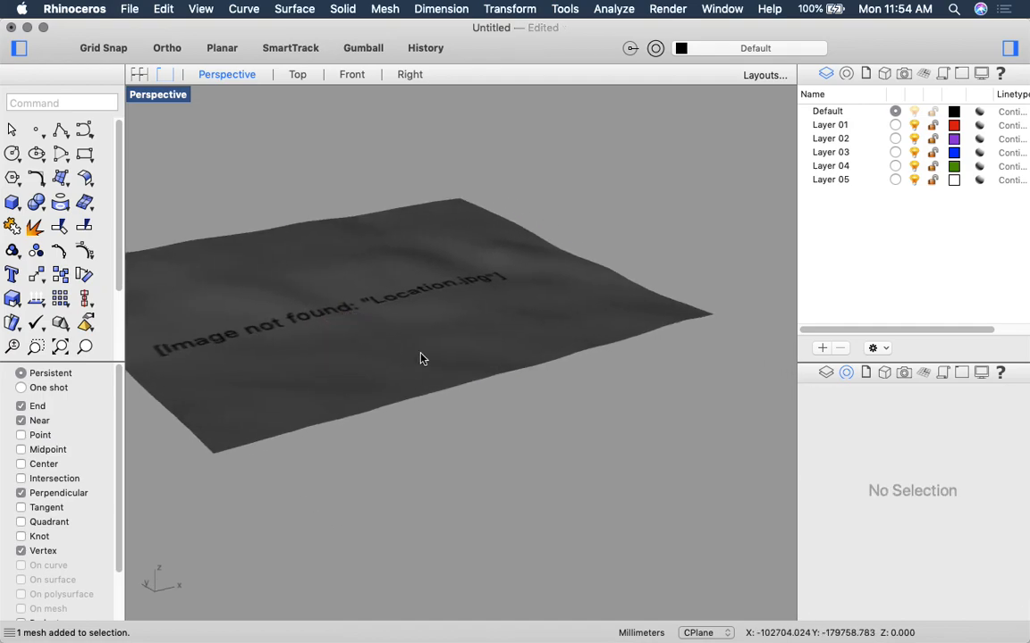
# Step: Restore the four-viewport layout and zoom the Right viewport to the terrain's extents
pyautogui.doubleClick(157, 94)
pyautogui.doubleClick(480, 95)
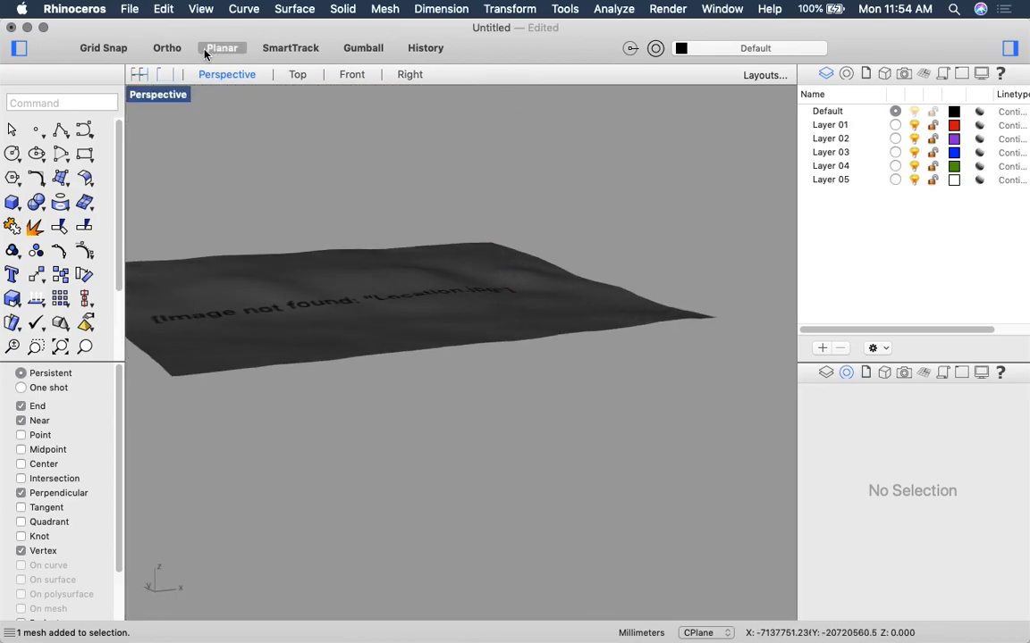
pyautogui.doubleClick(168, 93)
pyautogui.scroll(-2, 645, 374)
pyautogui.rightClick(646, 373)
pyautogui.click(613, 467)
pyautogui.write('z')
pyautogui.press('Return')
pyautogui.write('e')
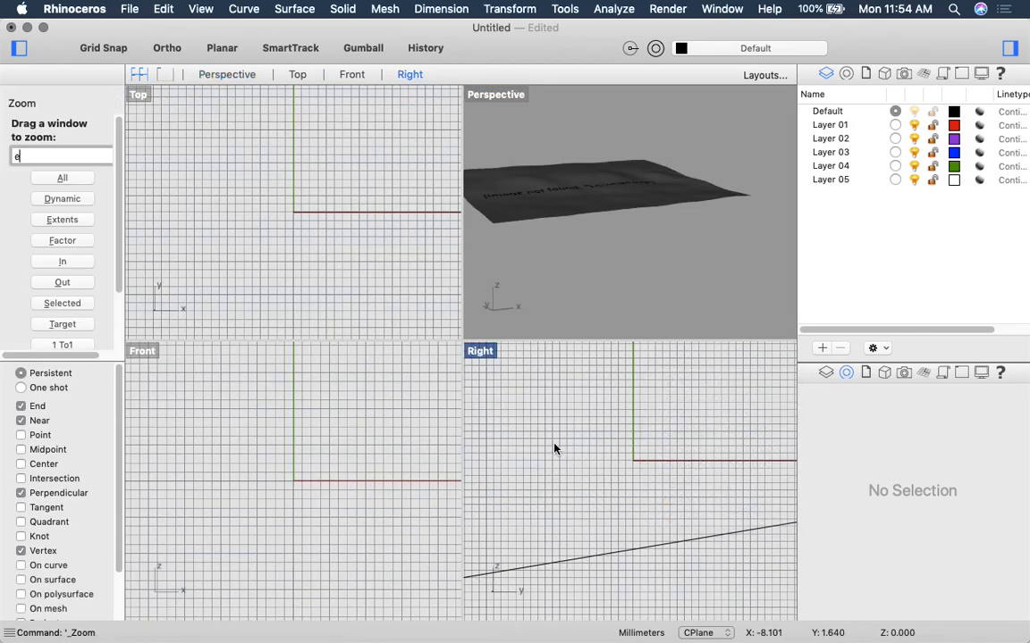
pyautogui.press('Return')
# Step: Contour the terrain mesh from a base point below its edge in the Right viewport, with Ortho on, a vertical direction and 1000 mm spacing
pyautogui.click(680, 489)
pyautogui.click(613, 445)
pyautogui.click(593, 469)
pyautogui.write('contour')
pyautogui.press('Return')
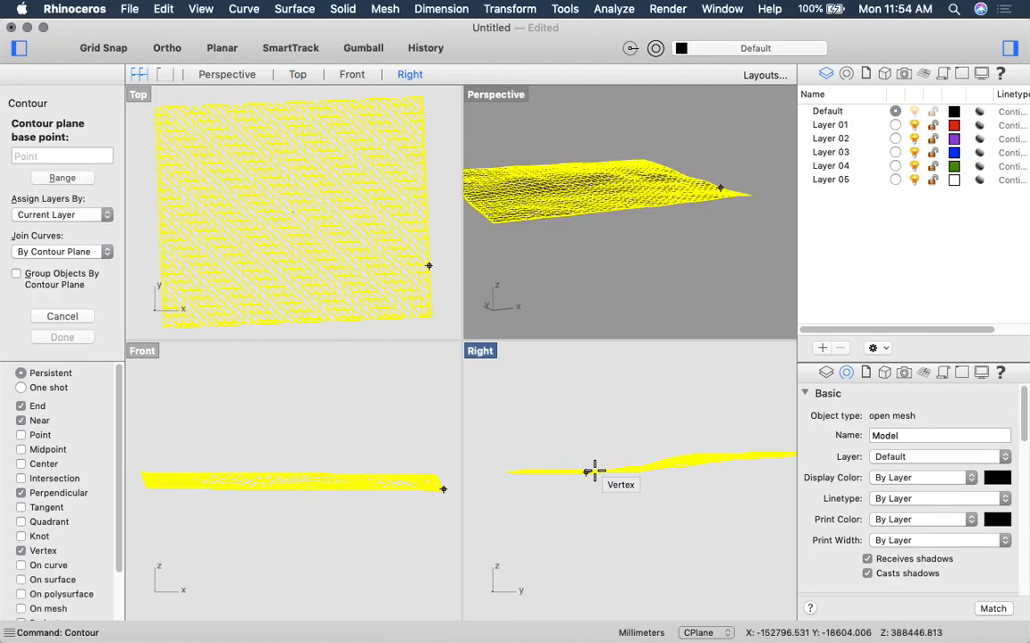
pyautogui.click(507, 498)
pyautogui.press('F8')
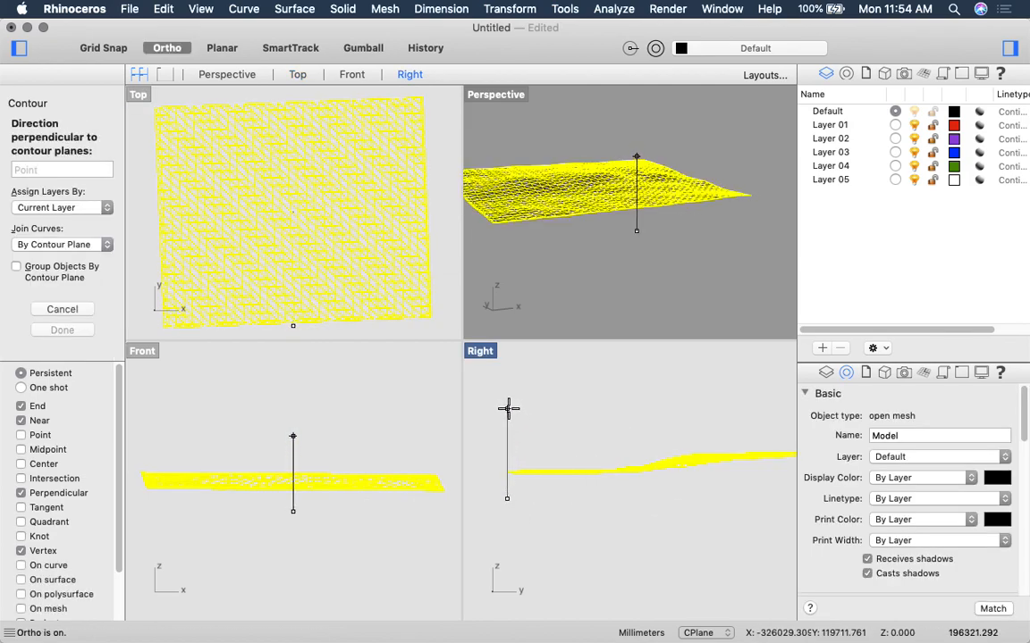
pyautogui.click(507, 408)
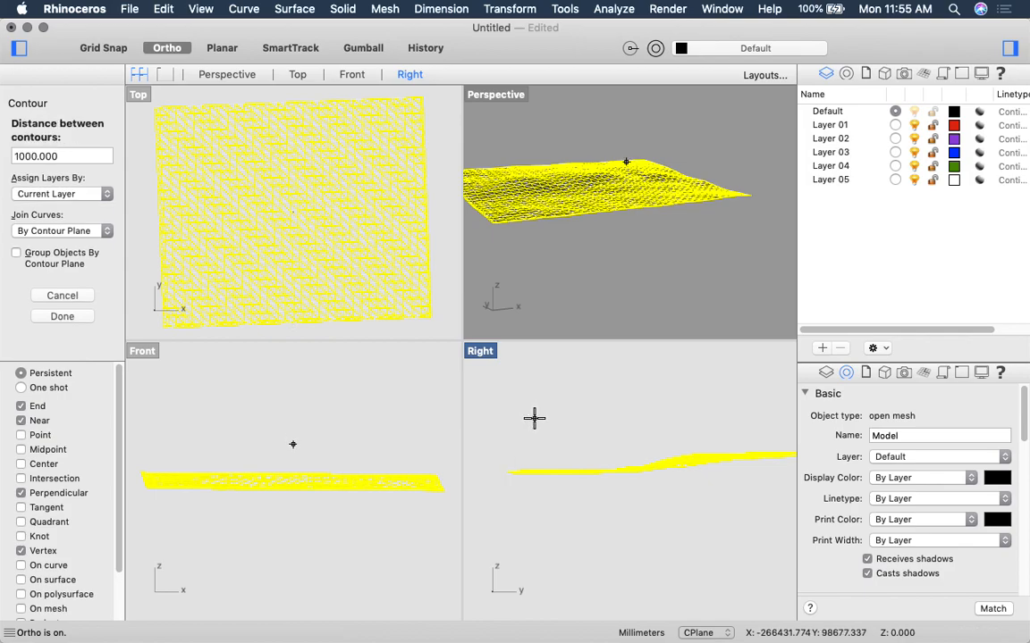
pyautogui.press('Return')
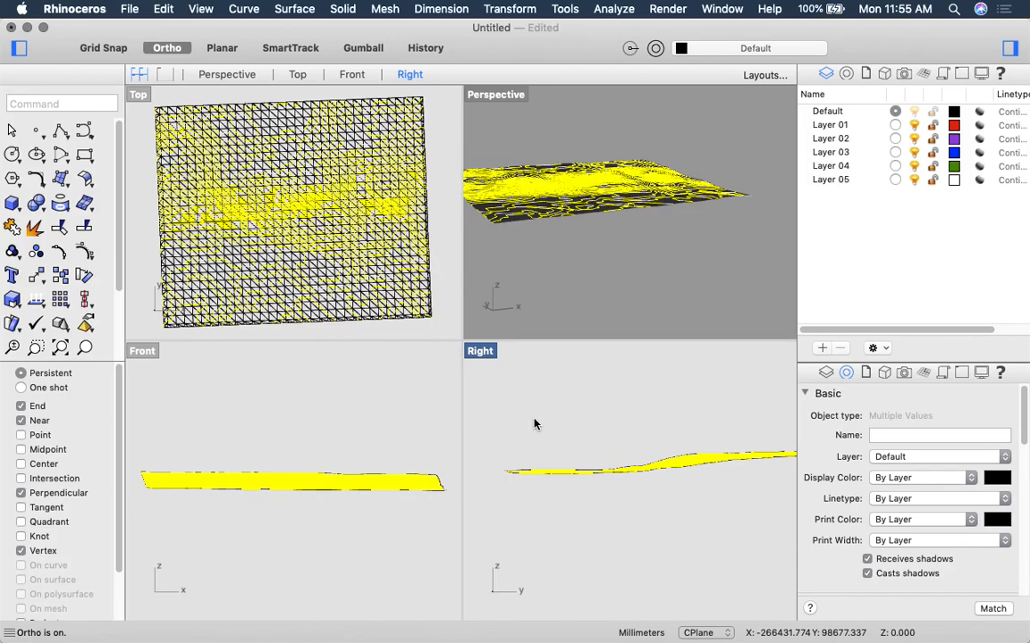
# Step: Maximize the Perspective viewport, deselect the contour curves, and examine them across the terrain surface
pyautogui.doubleClick(496, 96)
pyautogui.press('Escape')
pyautogui.moveTo(371, 318); pyautogui.dragTo(489, 367)
pyautogui.scroll(10, 490, 367)
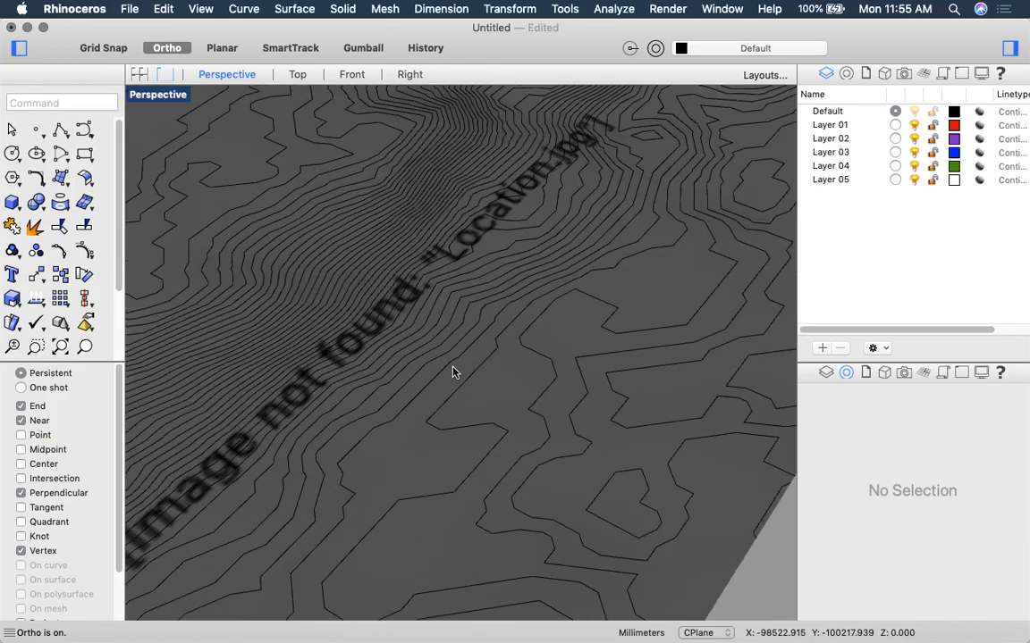
pyautogui.scroll(-5, 453, 372)
pyautogui.moveTo(536, 357); pyautogui.dragTo(516, 379)
# Step: Hide the terrain mesh so that only the contour curves are displayed
pyautogui.click(510, 237)
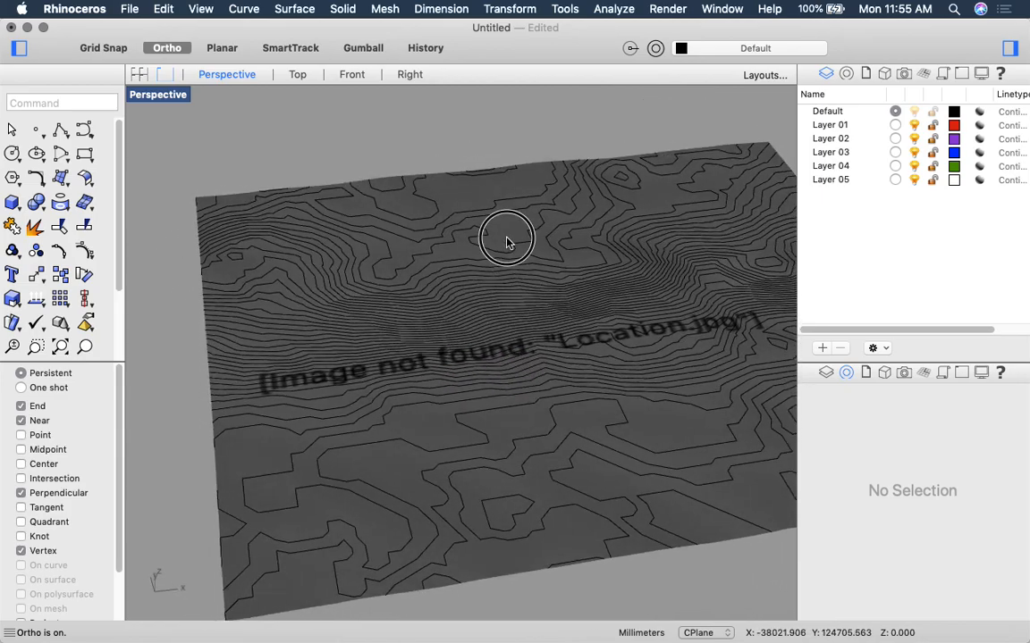
pyautogui.press('super+h')
pyautogui.moveTo(505, 259); pyautogui.dragTo(474, 329)
pyautogui.scroll(5, 565, 375)
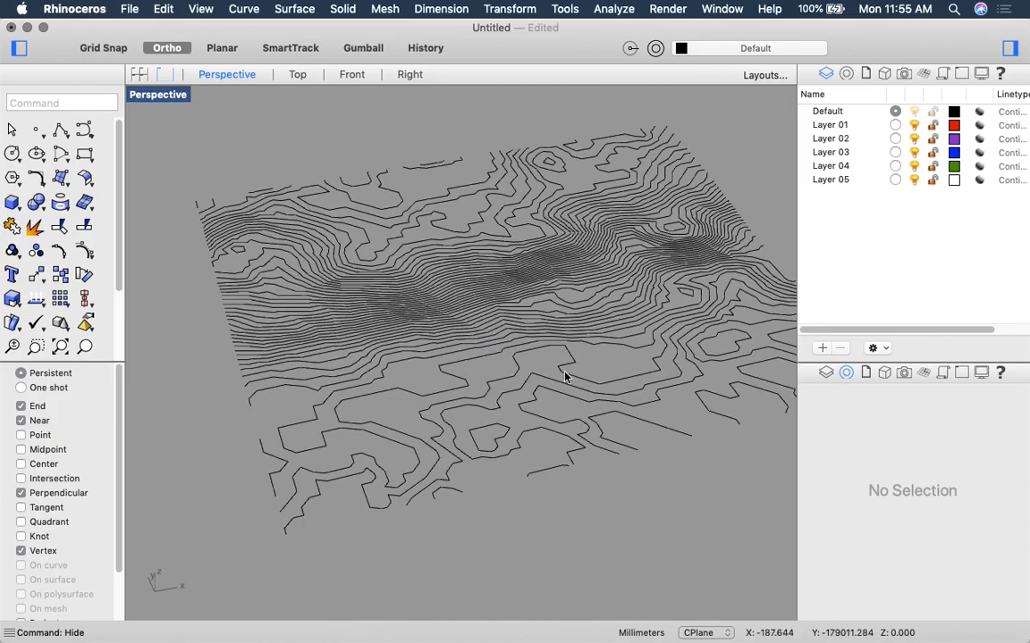
# Step: Select one of the widely spaced contour curves in the flatter foreground area and examine its shape
pyautogui.click(561, 377)
pyautogui.scroll(3, 559, 375)
pyautogui.scroll(-10, 556, 374)
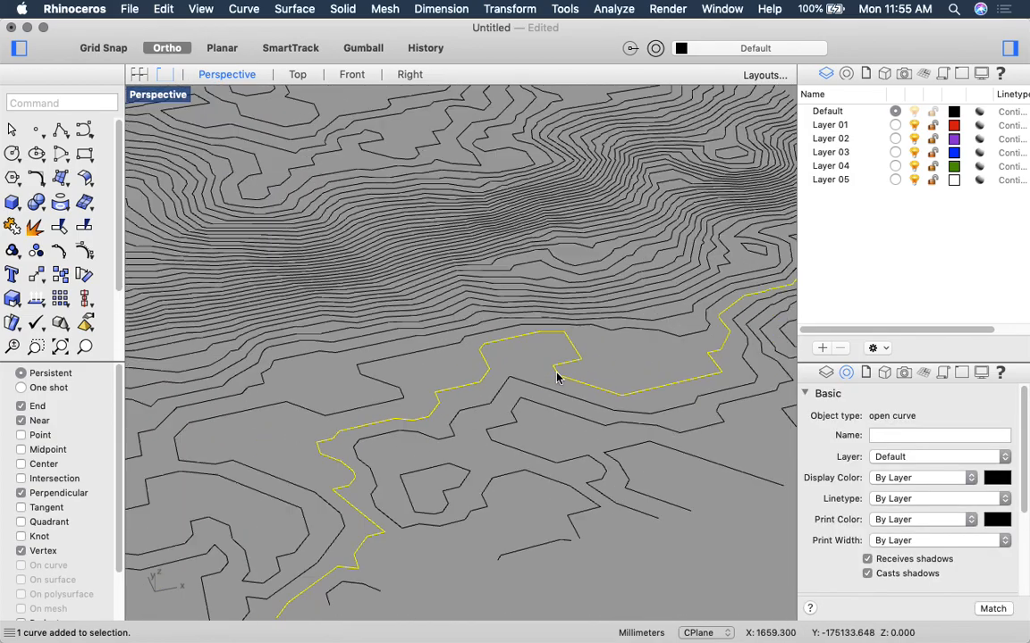
# Step: Try to fillet two segments of a foreground contour curve with a radius of 2000 mm
pyautogui.scroll(-3, 534, 358)
pyautogui.moveTo(212, 161); pyautogui.dragTo(765, 511)
pyautogui.scroll(5, 528, 390)
pyautogui.scroll(2, 528, 389)
pyautogui.write('Fil')
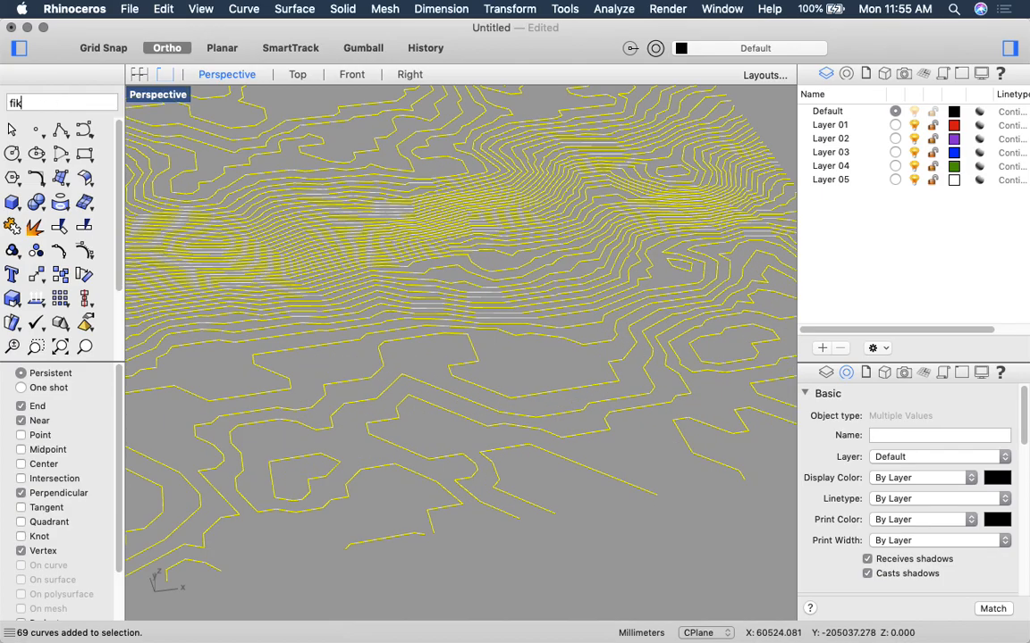
pyautogui.write('let')
pyautogui.press('Return')
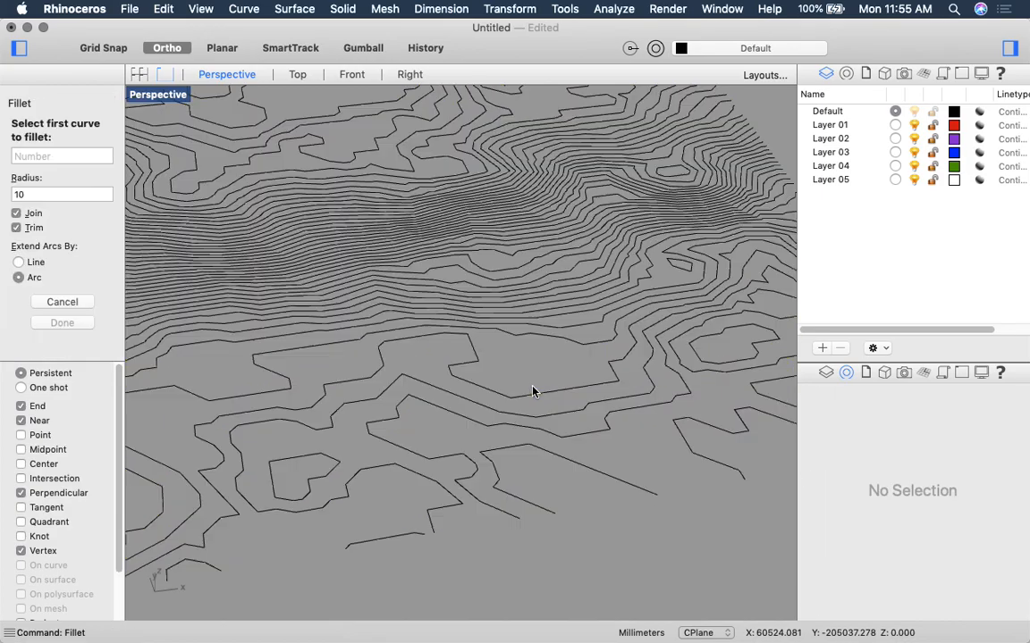
pyautogui.scroll(2, 517, 407)
pyautogui.scroll(-2, 517, 408)
pyautogui.click(507, 398)
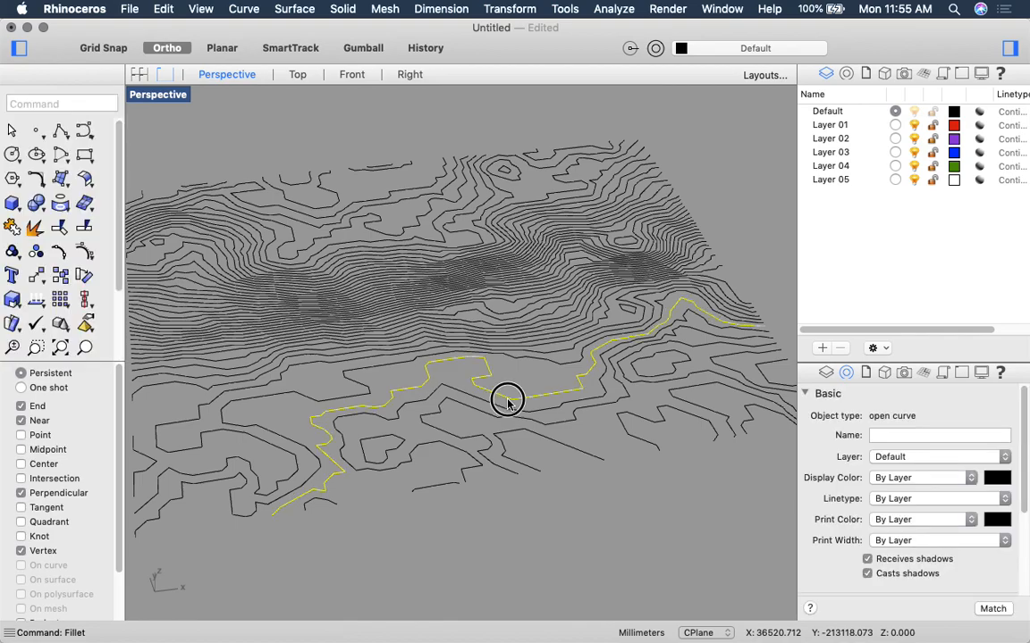
pyautogui.scroll(-2, 487, 387)
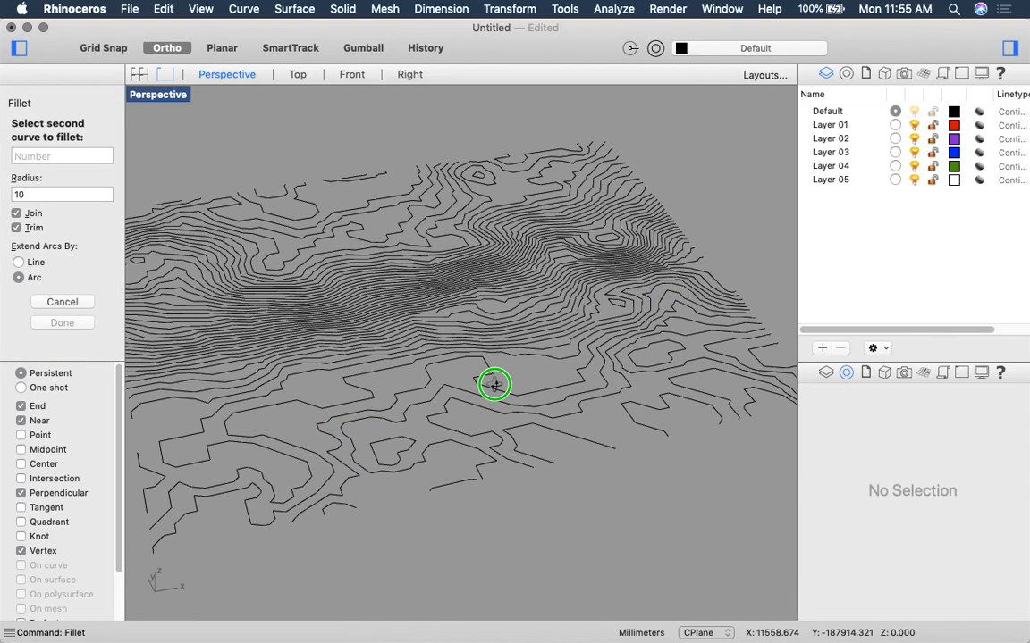
pyautogui.click(492, 384)
pyautogui.press('BackSpace')
pyautogui.press('BackSpace')
pyautogui.press('BackSpace')
pyautogui.press('BackSpace')
pyautogui.press('BackSpace')
pyautogui.press('BackSpace')
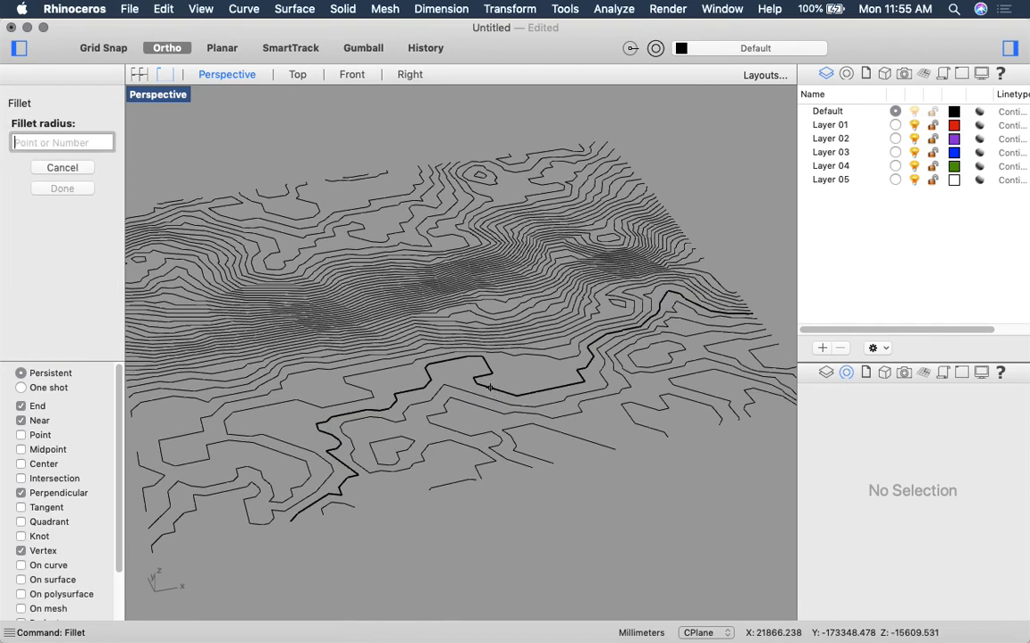
pyautogui.write('2000')
pyautogui.press('Return')
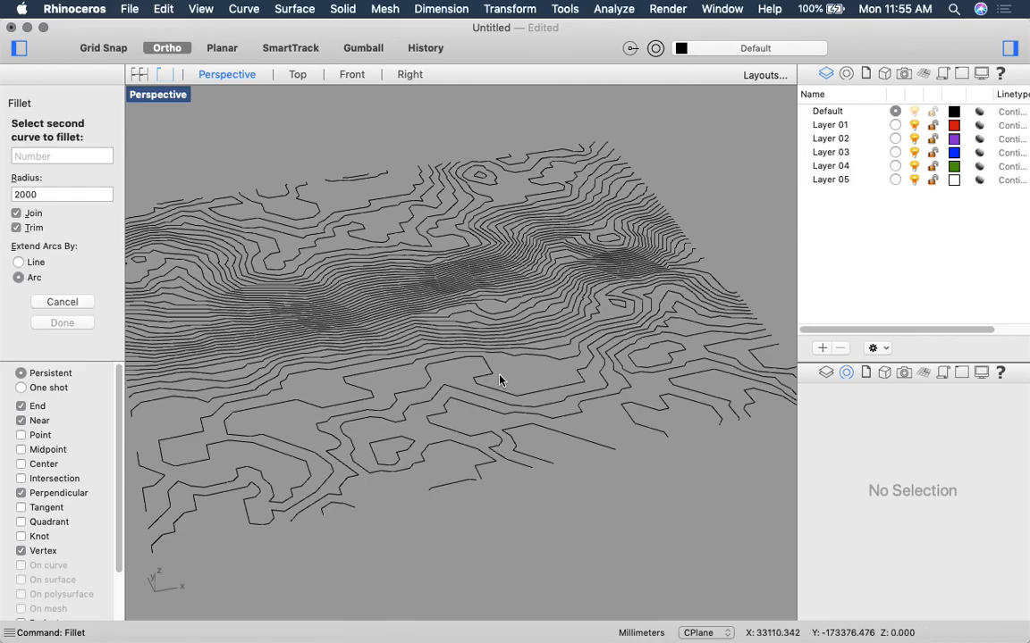
pyautogui.scroll(5, 525, 413)
pyautogui.press('Escape')
# Step: Try rounding the corners of all contour curves with FilletCorners at a radius of 2000 mm, and undo it
pyautogui.scroll(-10, 525, 398)
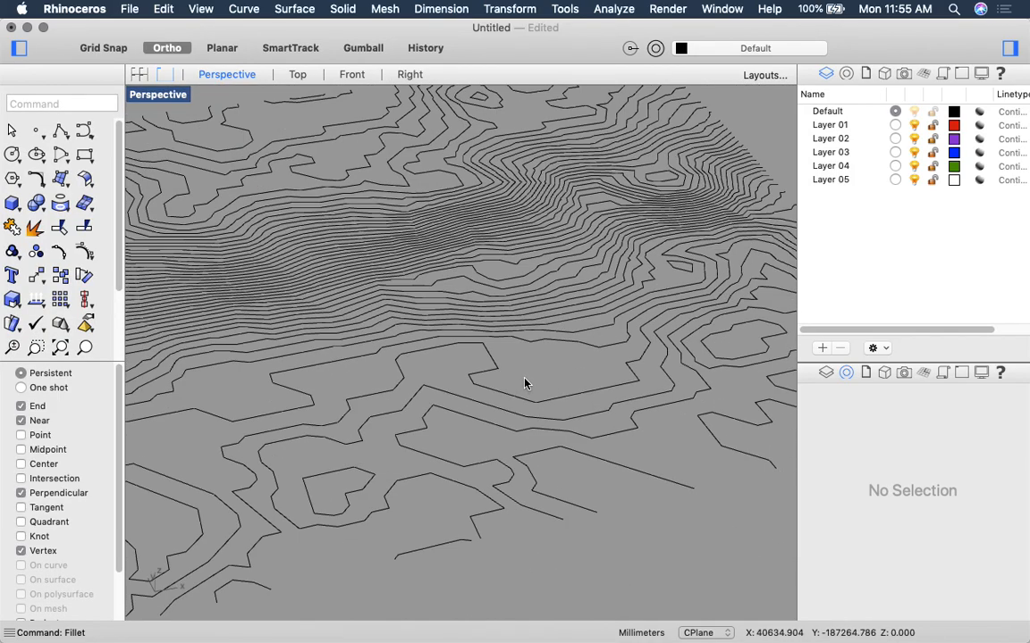
pyautogui.moveTo(758, 167); pyautogui.dragTo(177, 572)
pyautogui.write('fillet')
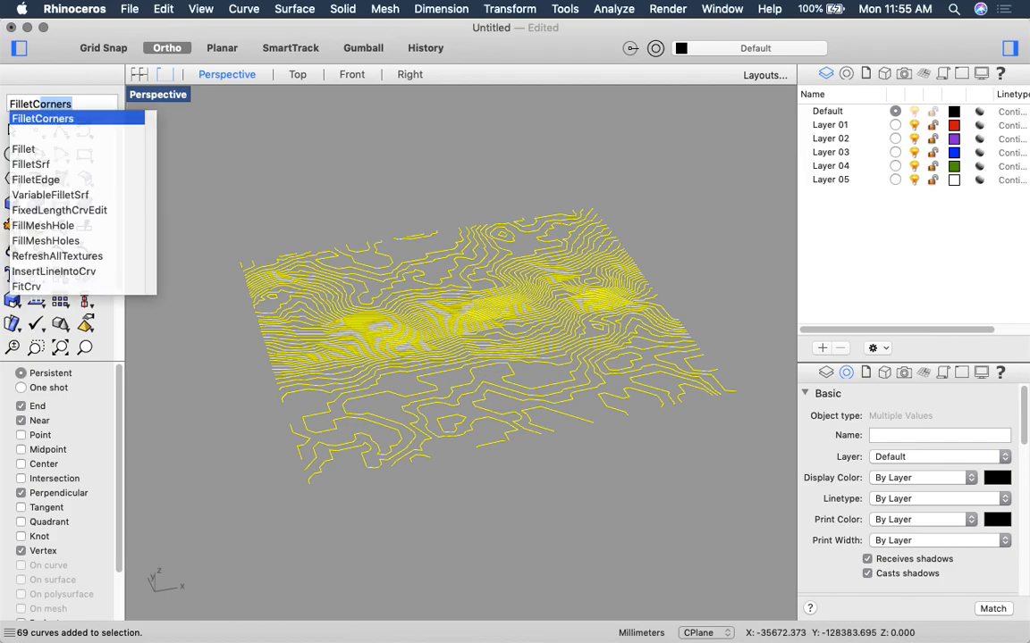
pyautogui.press('Return')
pyautogui.write('2000')
pyautogui.press('Return')
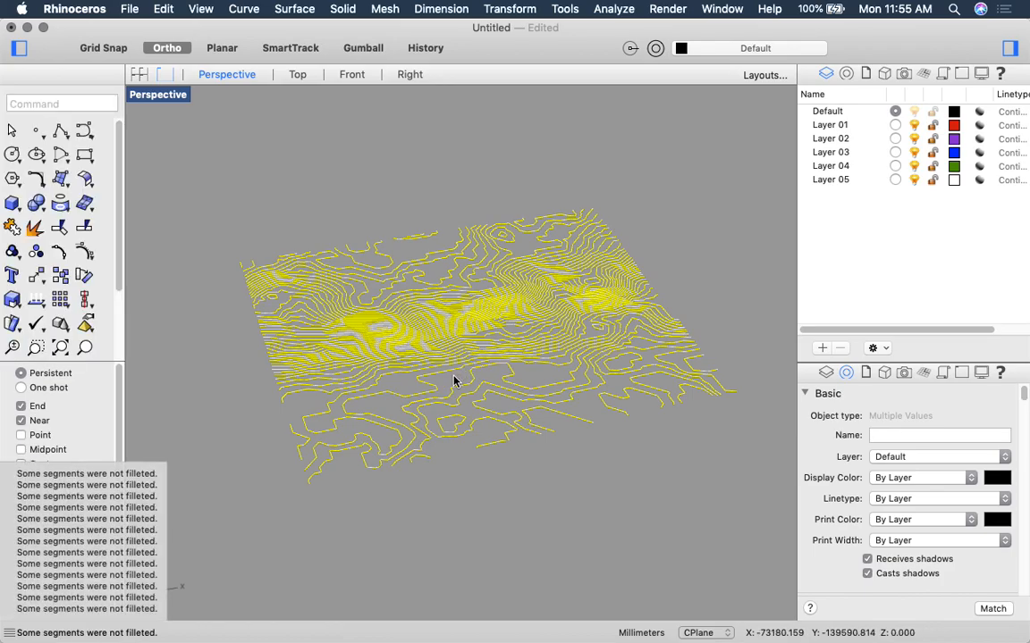
pyautogui.scroll(10, 430, 409)
pyautogui.scroll(2, 498, 404)
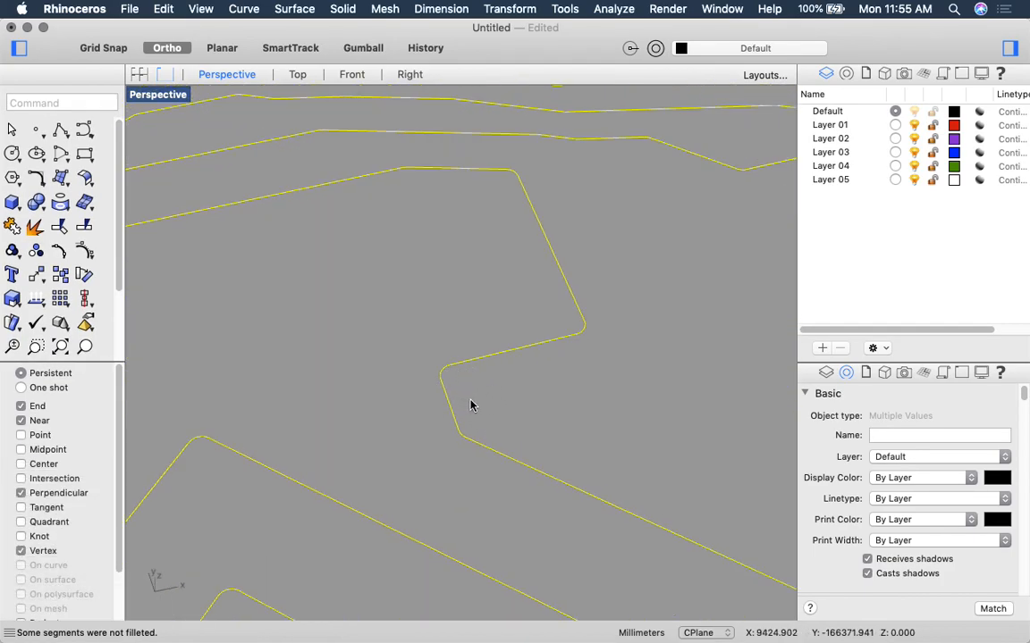
pyautogui.press('super+z')
# Step: Round the corners of all contour curves with FilletCorners at a radius of 5000 mm, and deselect them
pyautogui.write('fillet')
pyautogui.press('Return')
pyautogui.write('5000')
pyautogui.press('Return')
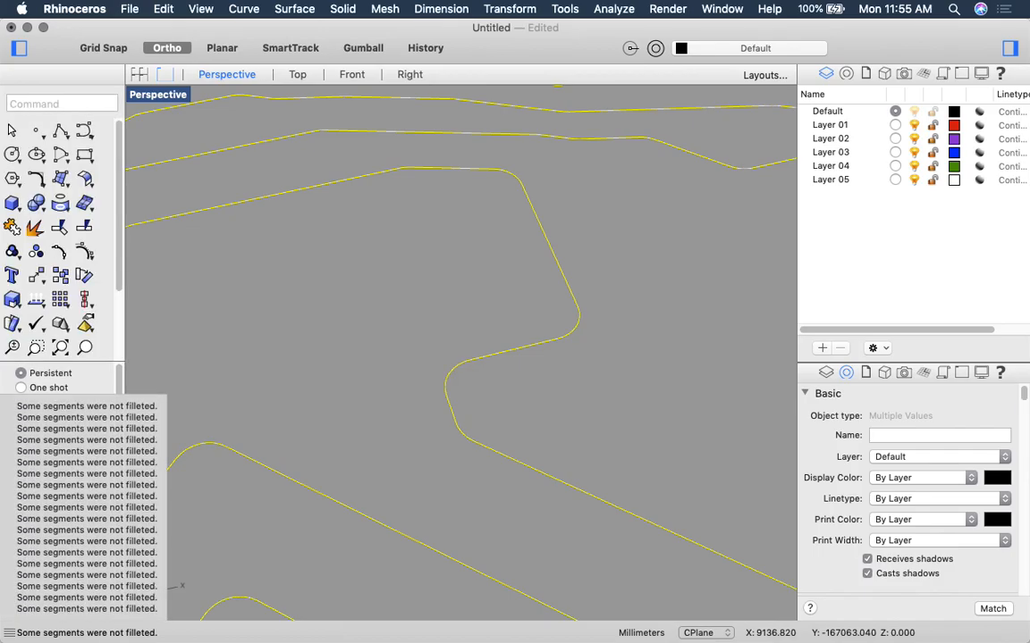
pyautogui.scroll(-10, 494, 200)
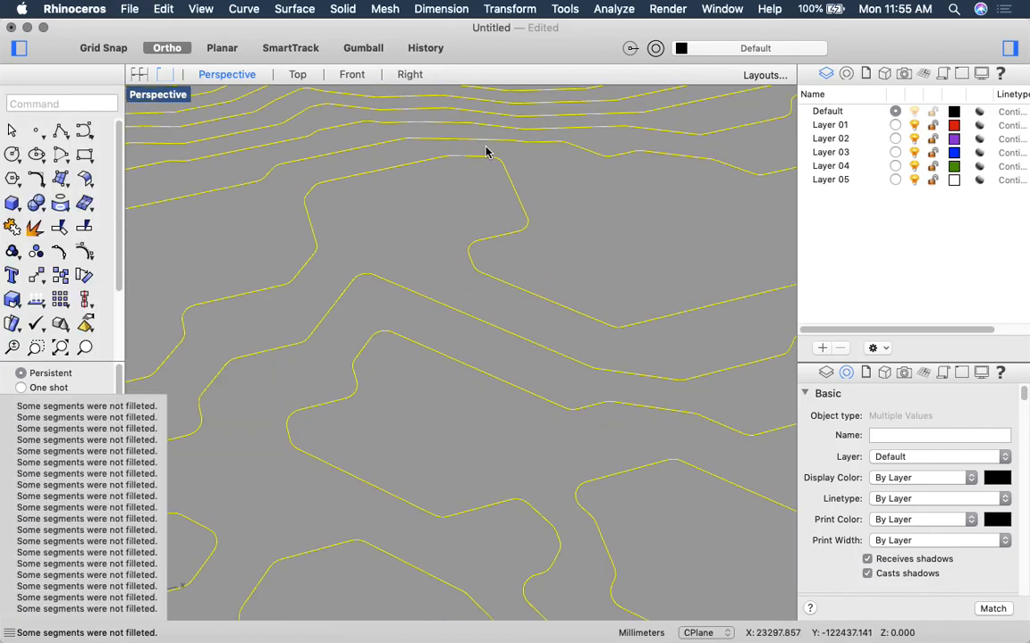
pyautogui.scroll(-5, 536, 357)
pyautogui.press('Escape')
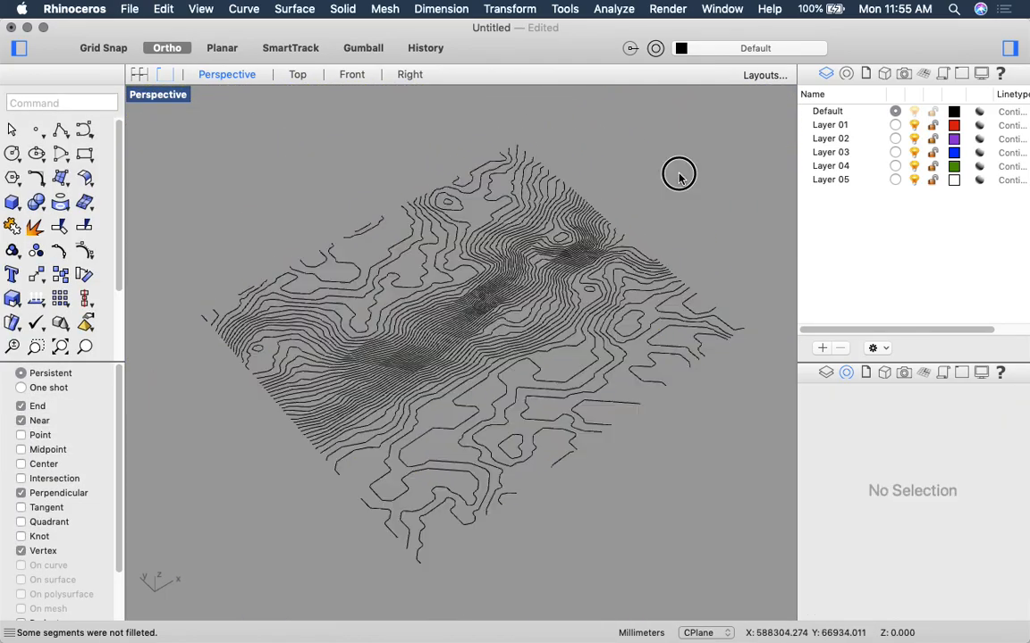
# Step: Flatten all contour curves with SetPt along Z only at location 0,0,0, and deselect them
pyautogui.scroll(8, 447, 297)
pyautogui.scroll(-10, 446, 297)
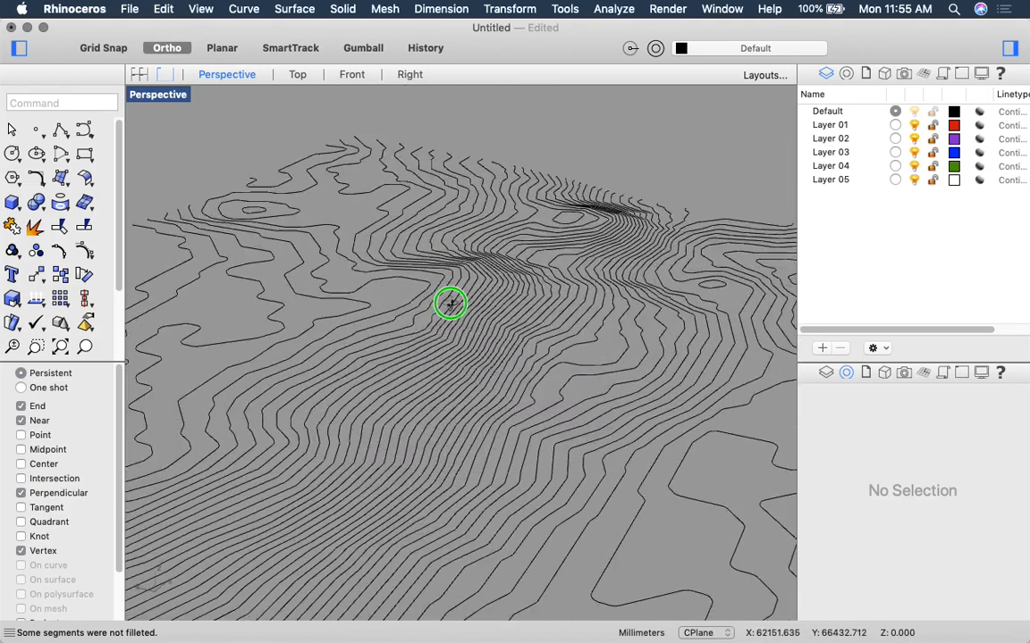
pyautogui.scroll(8, 433, 358)
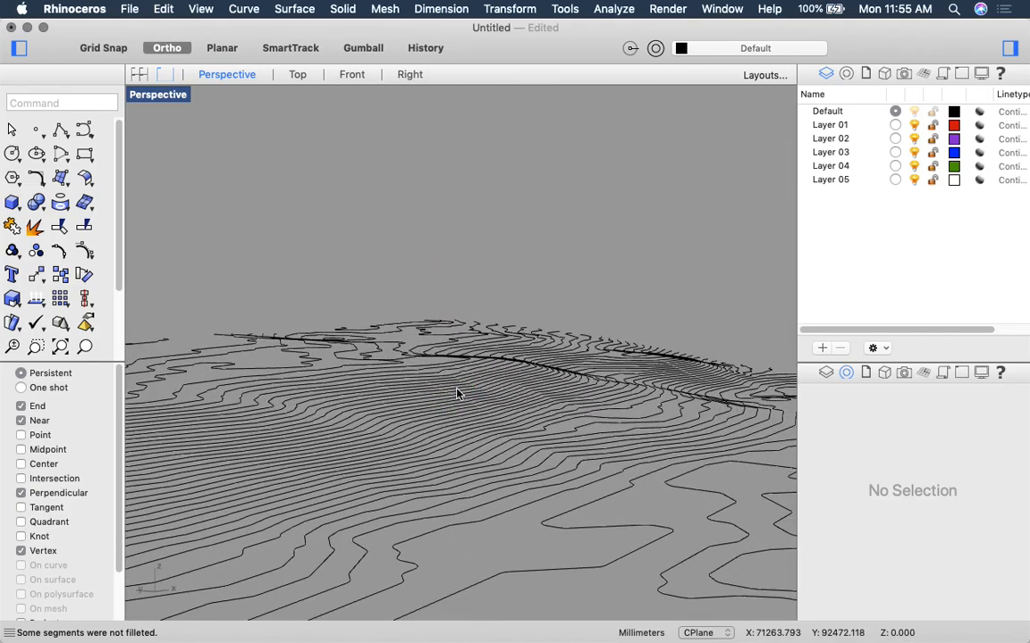
pyautogui.scroll(2, 483, 366)
pyautogui.scroll(-5, 456, 381)
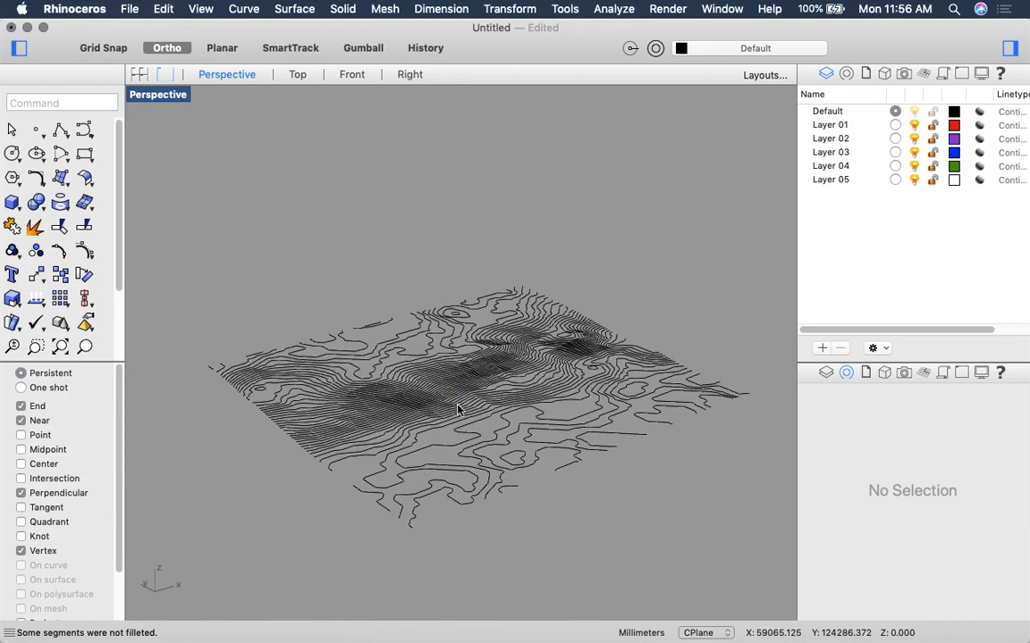
pyautogui.moveTo(754, 212); pyautogui.dragTo(161, 492)
pyautogui.write('Sept')
pyautogui.press('BackSpace')
pyautogui.press('BackSpace')
pyautogui.write('tpt')
pyautogui.press('Return')
pyautogui.click(396, 164)
pyautogui.click(396, 180)
pyautogui.click(542, 267)
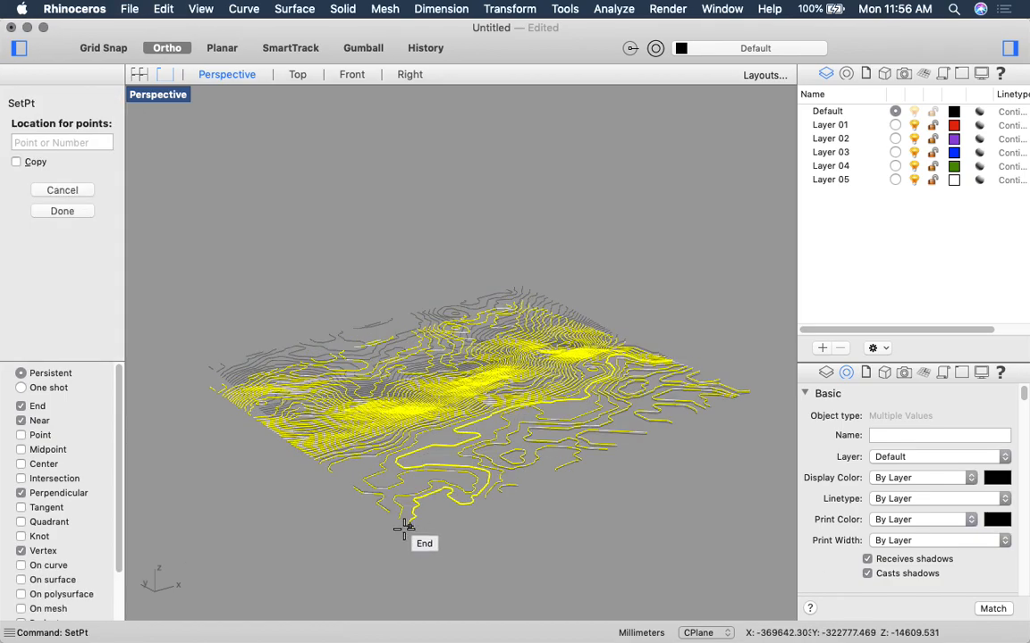
pyautogui.write('0,0,0')
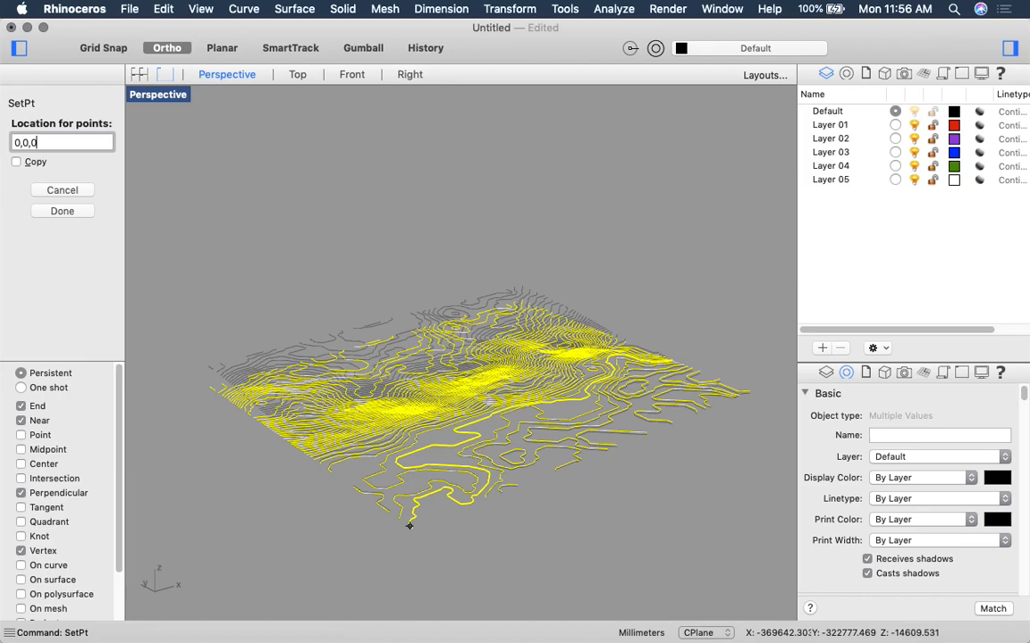
pyautogui.press('Return')
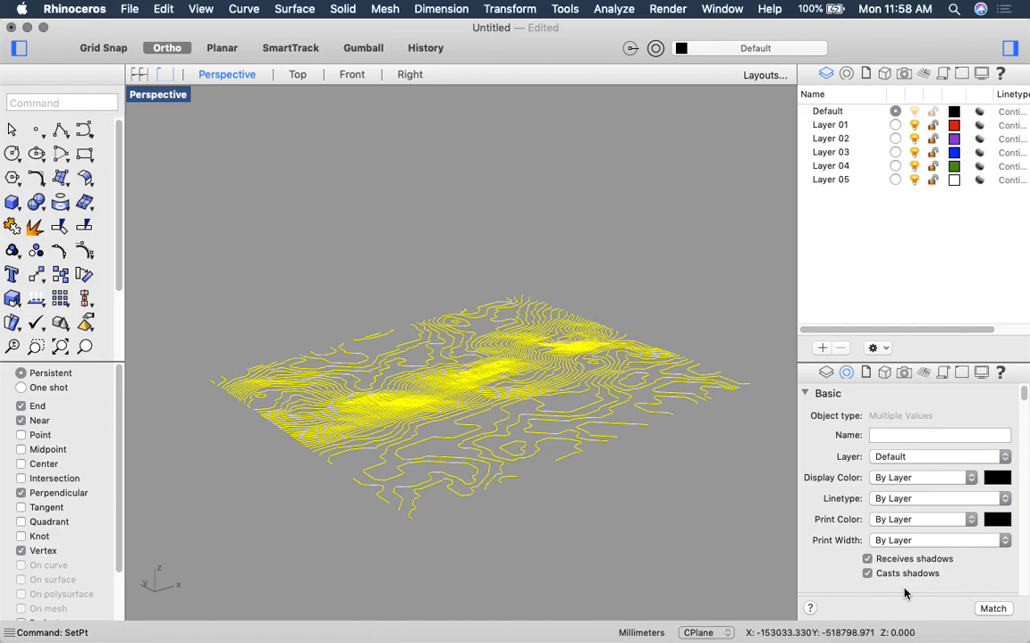
pyautogui.moveTo(506, 361); pyautogui.dragTo(502, 384)
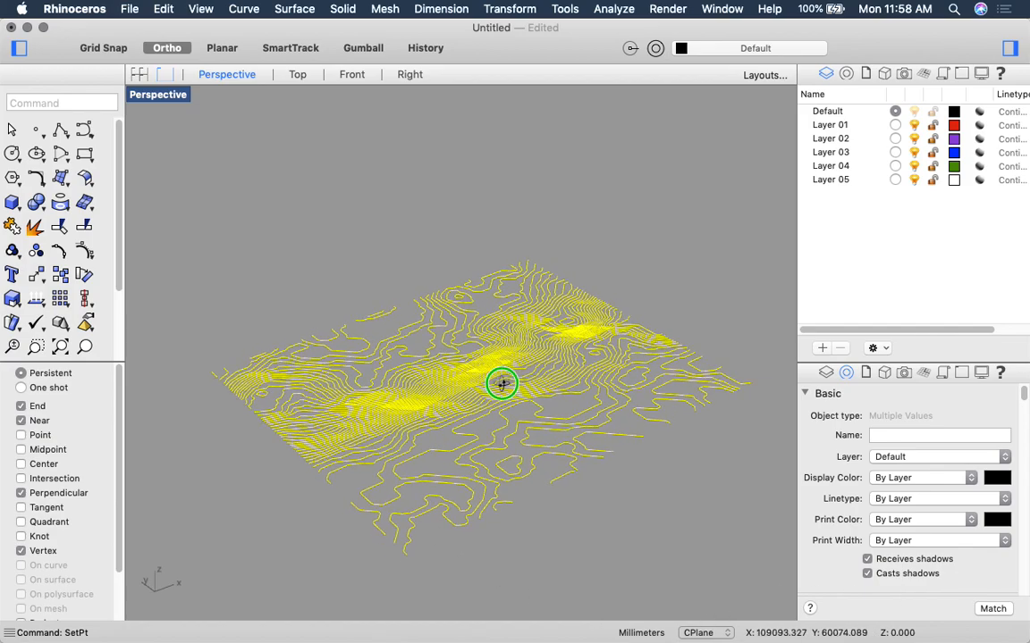
pyautogui.press('Escape')
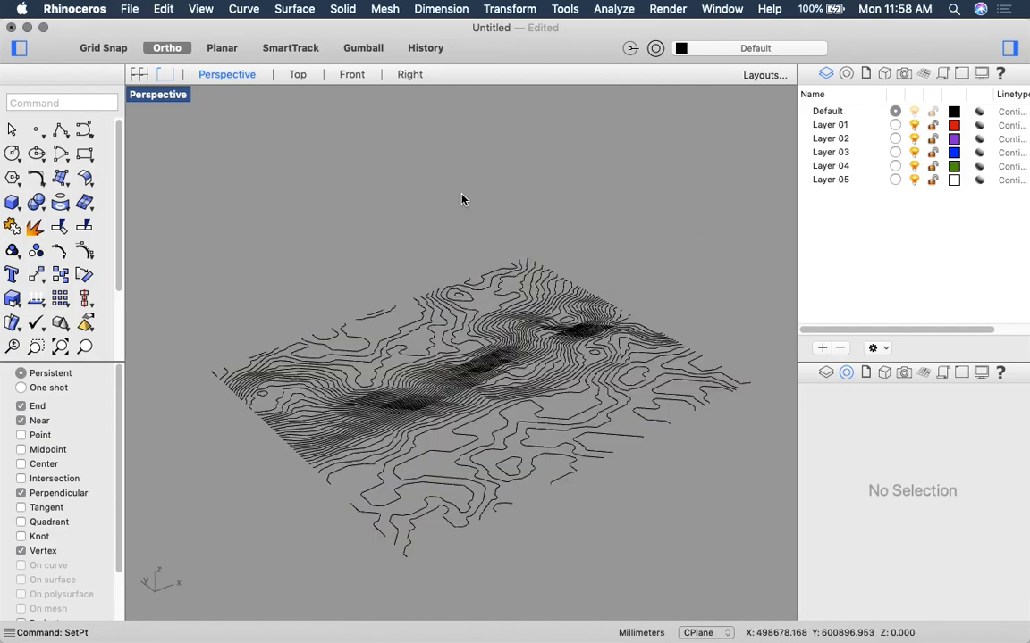
pyautogui.click(128, 8)
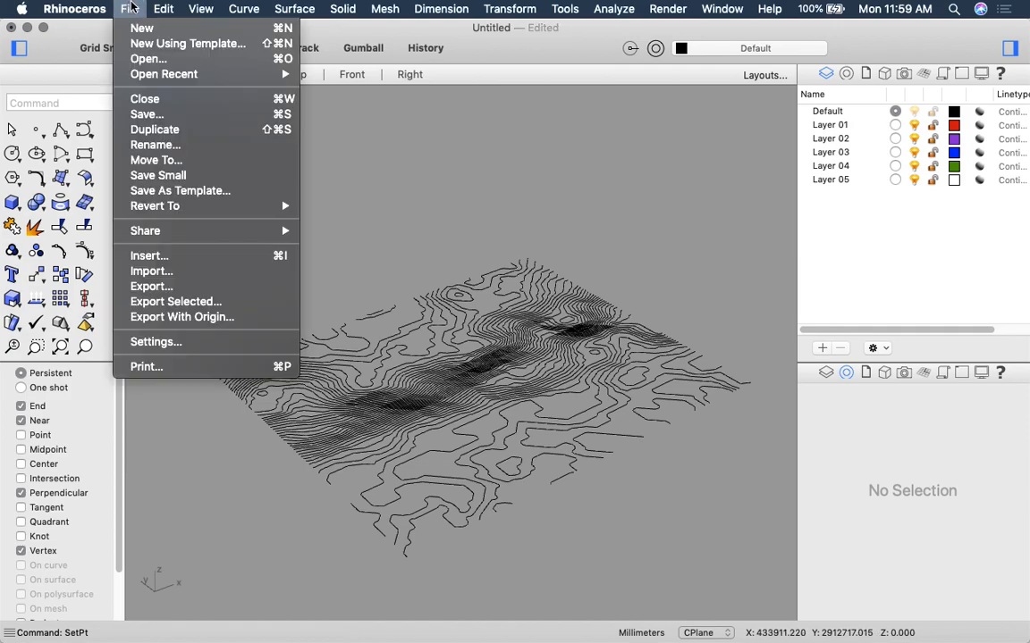
pyautogui.click(170, 276)
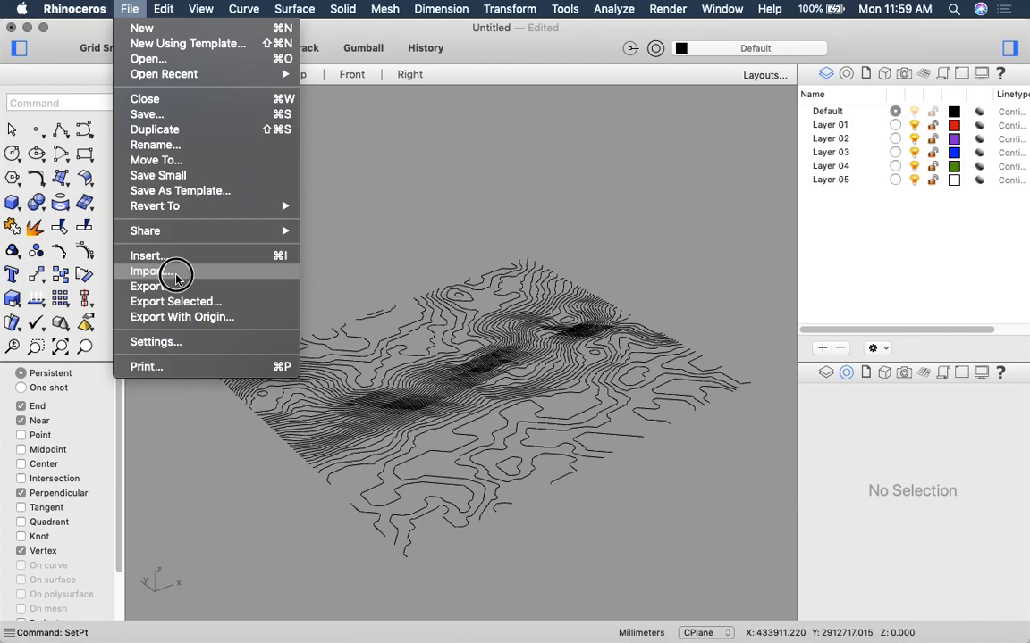
pyautogui.moveTo(176, 279); pyautogui.dragTo(324, 271)
# Step: Show the hidden terrain mesh again and examine it against the flattened contour curves
pyautogui.write('show')
pyautogui.press('Return')
pyautogui.moveTo(371, 281); pyautogui.dragTo(419, 295)
pyautogui.scroll(5, 397, 395)
pyautogui.rightClick(398, 392)
pyautogui.click(390, 391)
pyautogui.click(375, 391)
pyautogui.moveTo(371, 385); pyautogui.dragTo(336, 361)
pyautogui.scroll(-4, 340, 390)
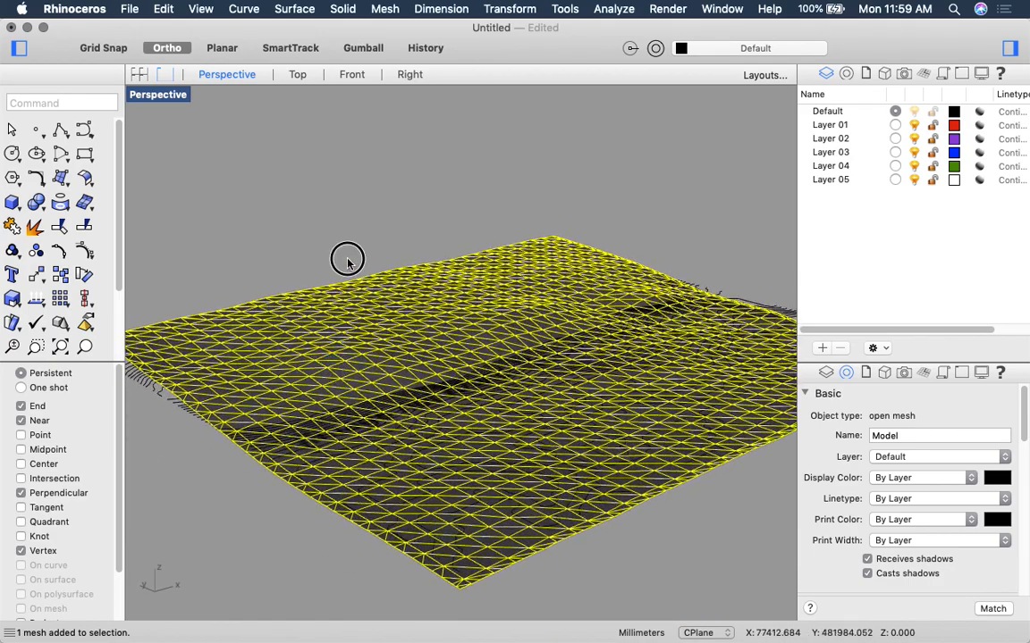
pyautogui.click(350, 262)
# Step: Select the terrain mesh in the Perspective viewport and maximize the Right viewport
pyautogui.moveTo(453, 338); pyautogui.dragTo(394, 288)
pyautogui.click(139, 74)
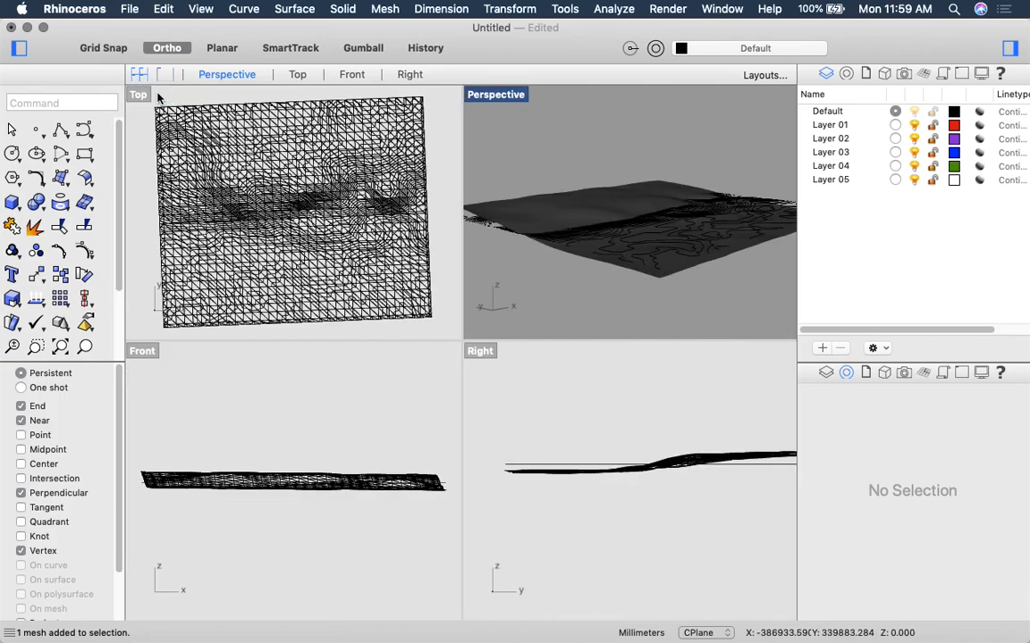
pyautogui.click(481, 190)
pyautogui.click(502, 101)
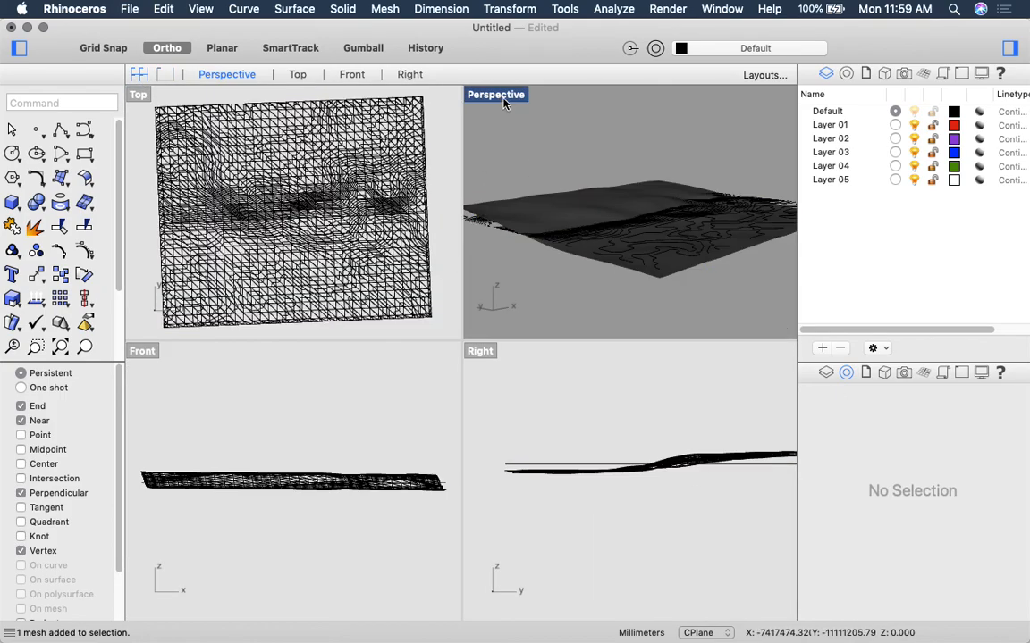
pyautogui.doubleClick(494, 95)
pyautogui.click(445, 332)
pyautogui.click(138, 74)
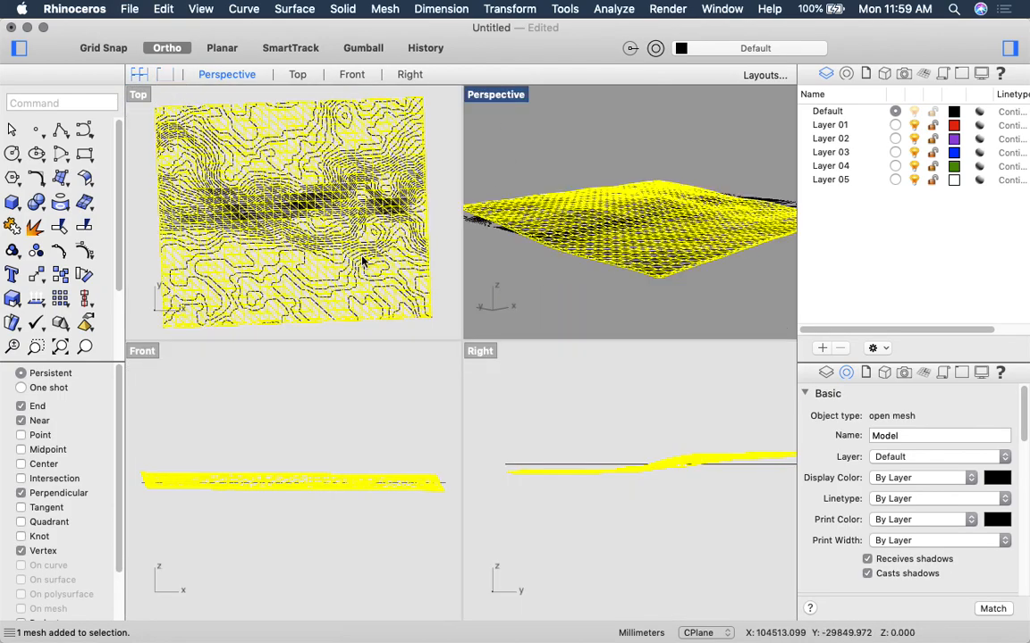
pyautogui.doubleClick(480, 352)
pyautogui.moveTo(490, 470); pyautogui.dragTo(487, 539)
pyautogui.click(496, 403)
pyautogui.click(543, 368)
pyautogui.moveTo(403, 405); pyautogui.dragTo(446, 434)
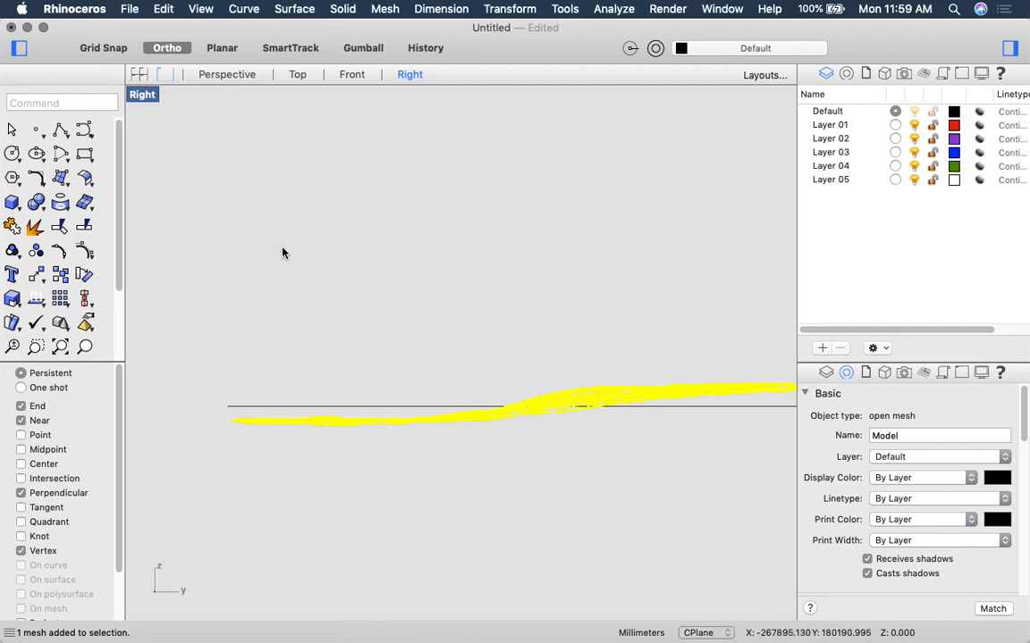
# Step: Contour the terrain mesh from a base point below its edge, with a vertical direction and 500 mm spacing
pyautogui.write('contour')
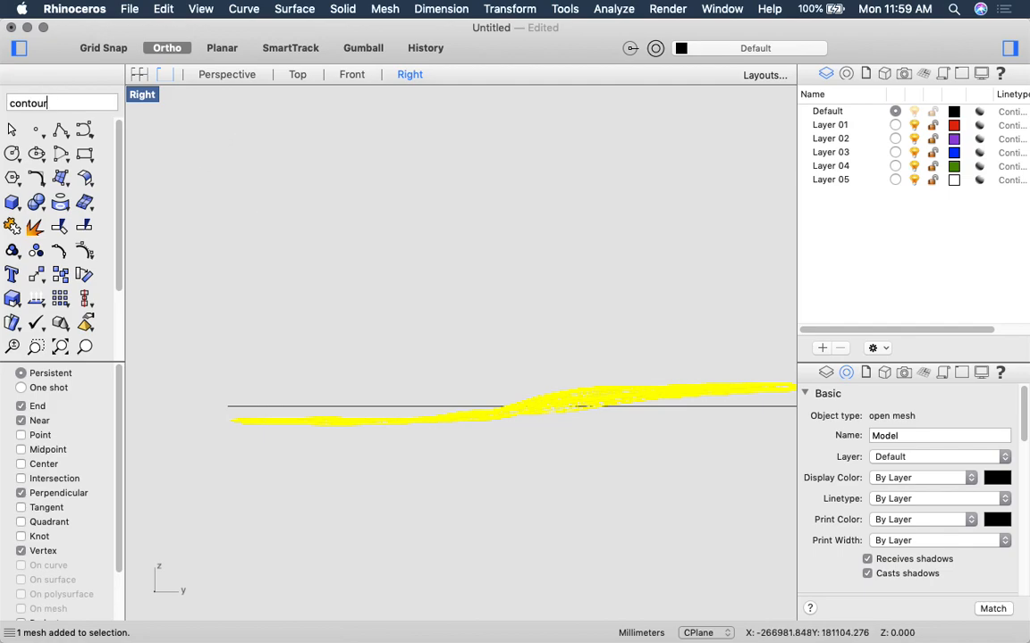
pyautogui.press('Return')
pyautogui.click(239, 439)
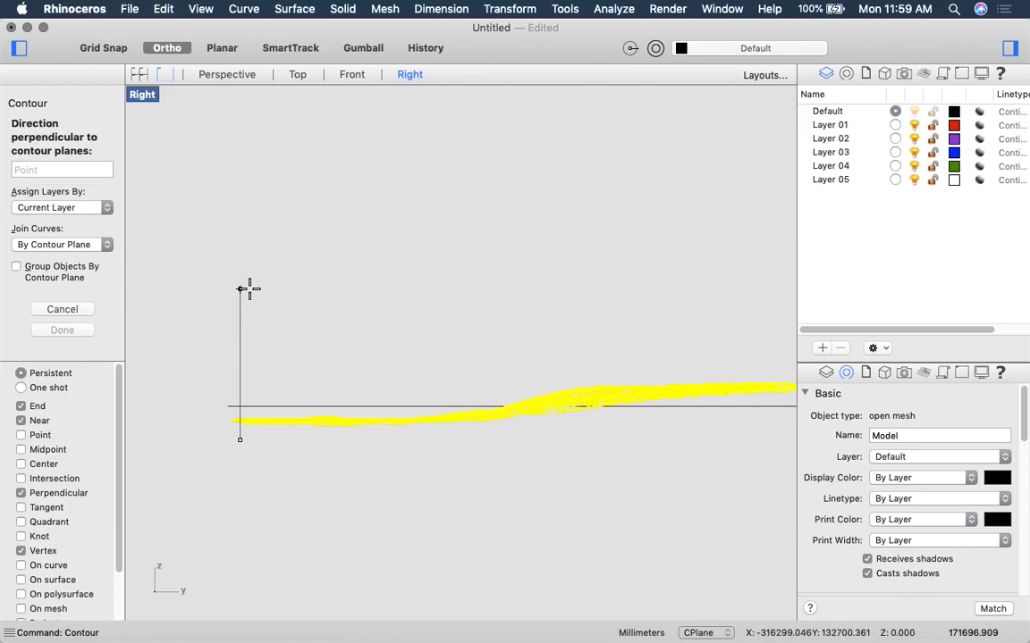
pyautogui.click(245, 269)
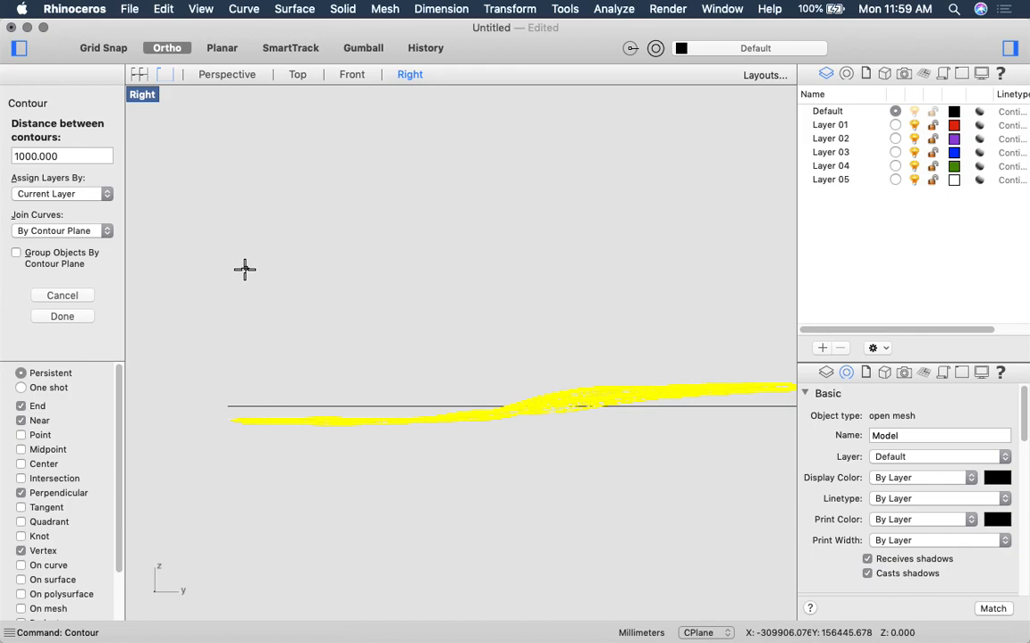
pyautogui.write('500')
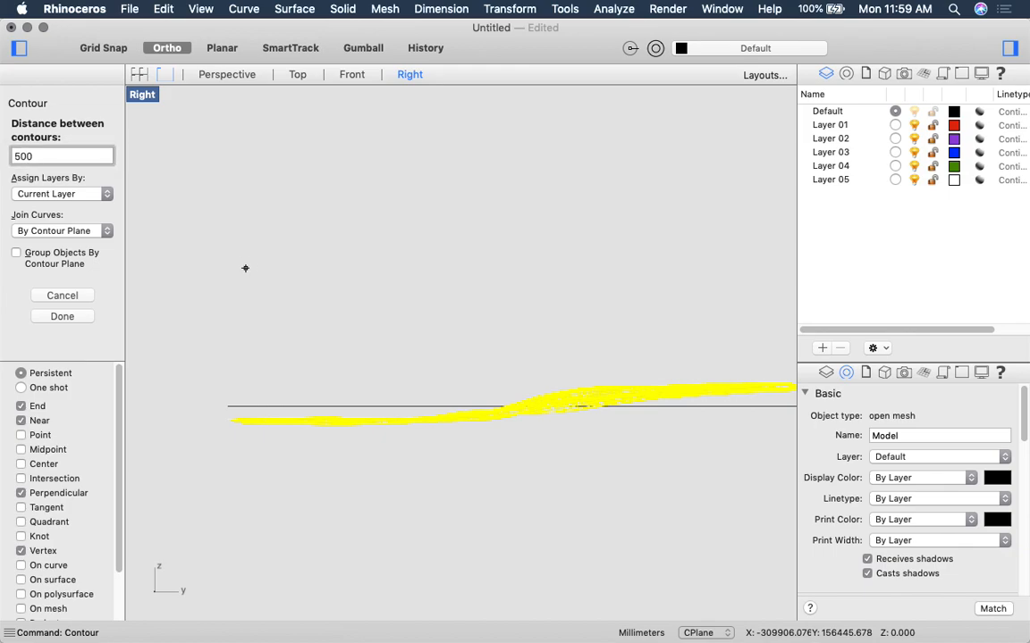
pyautogui.press('Return')
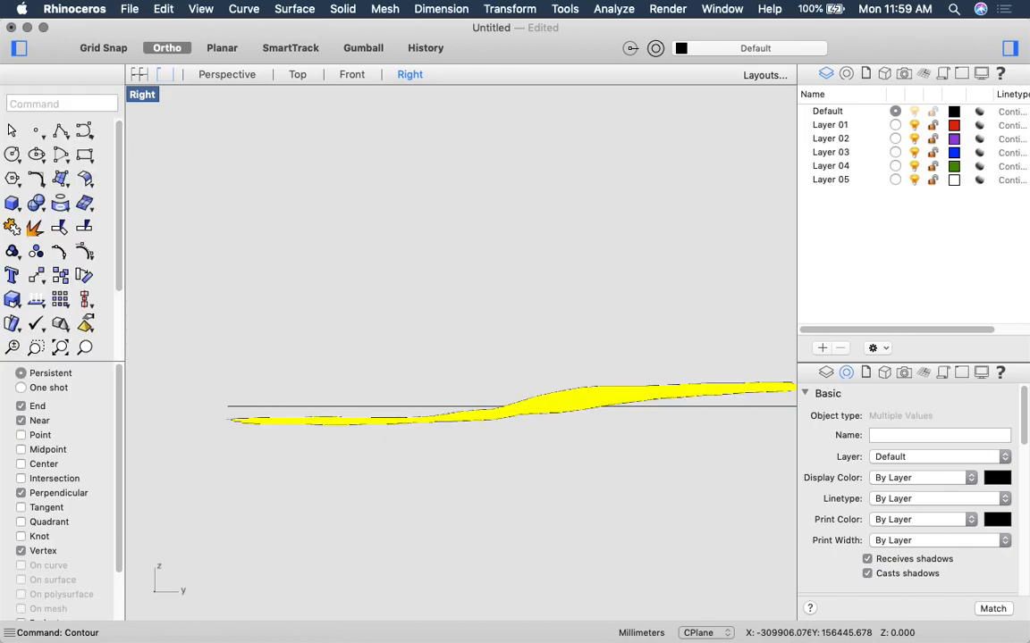
# Step: Maximize the Perspective viewport and examine the more closely spaced contour curves on the terrain mesh
pyautogui.doubleClick(149, 104)
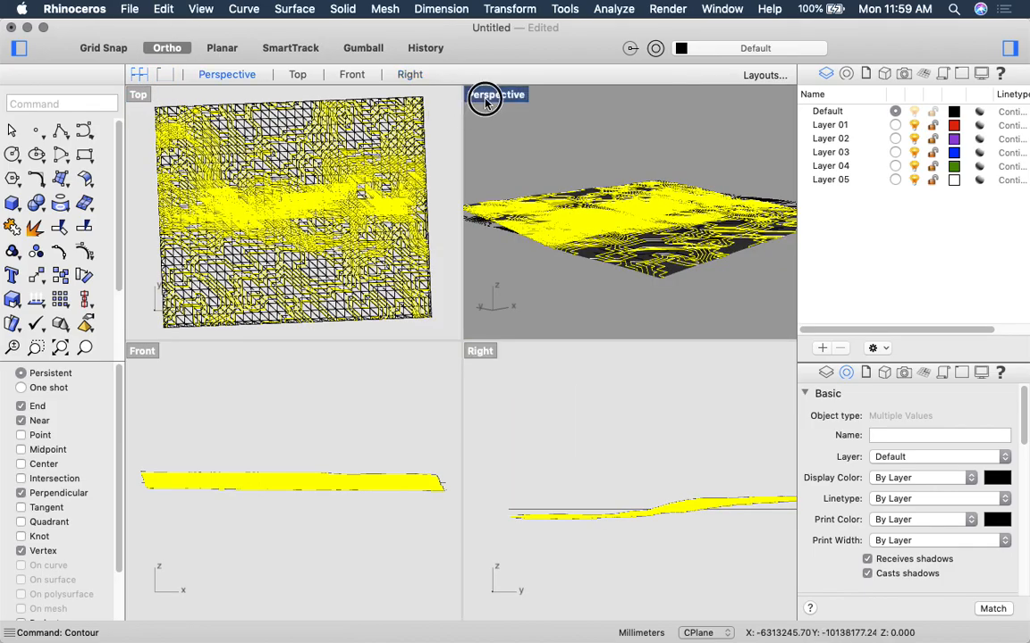
pyautogui.doubleClick(483, 96)
pyautogui.scroll(3, 375, 297)
pyautogui.scroll(-3, 375, 298)
pyautogui.moveTo(374, 288); pyautogui.dragTo(411, 301)
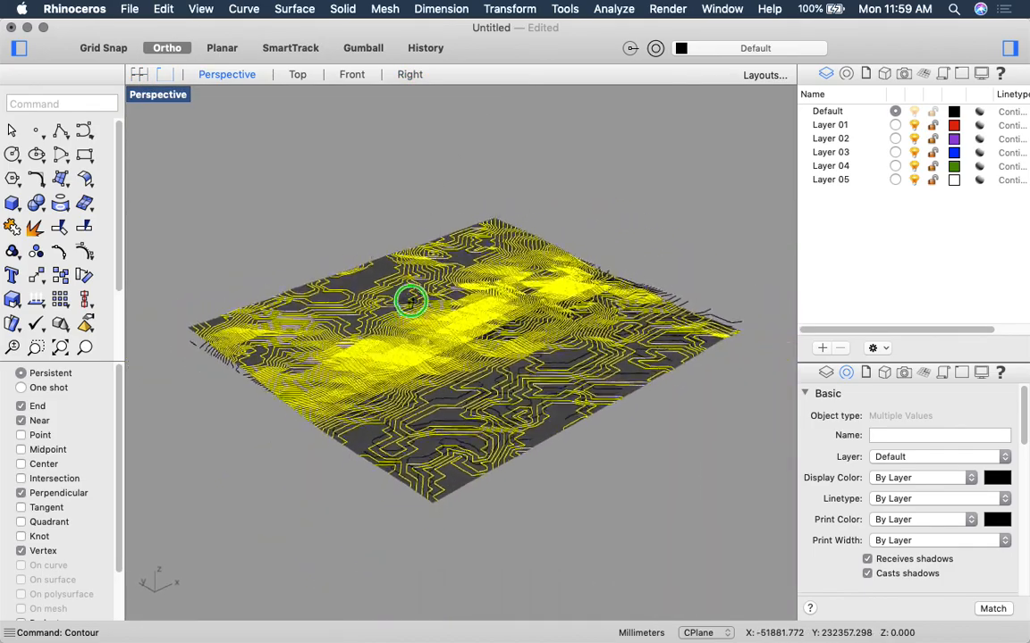
# Step: Move the selected 500 mm contour curves about 793,000 mm along the X axis, clear of the terrain mesh, and deselect them
pyautogui.write('m')
pyautogui.press('Return')
pyautogui.click(453, 539)
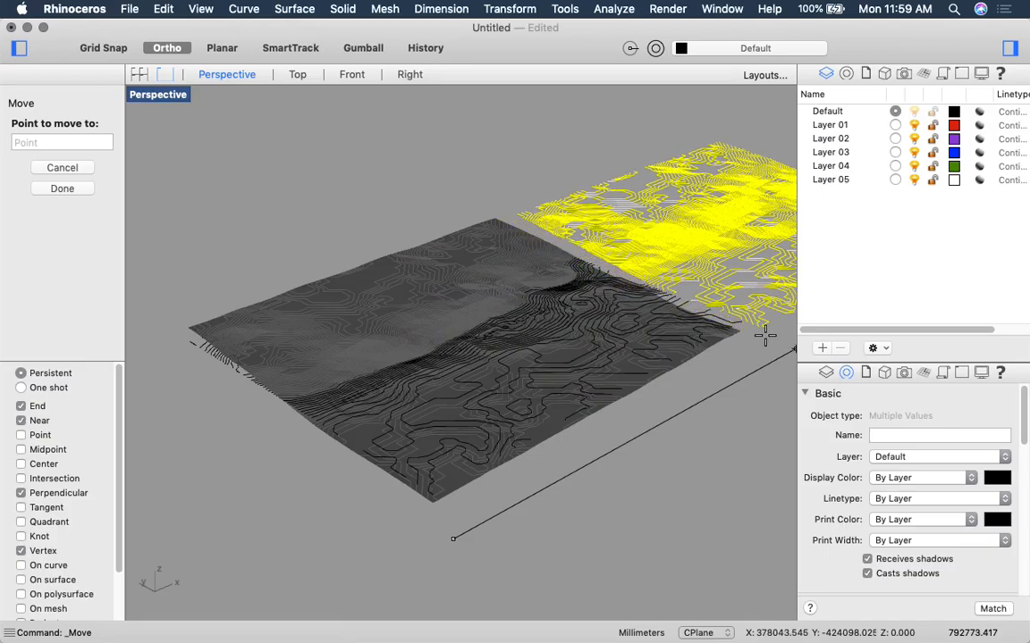
pyautogui.click(764, 336)
pyautogui.click(736, 374)
# Step: Examine the moved contour curves up close and compare their density with the wider-spaced contours at the terrain mesh
pyautogui.moveTo(735, 374); pyautogui.dragTo(422, 538)
pyautogui.scroll(8, 418, 407)
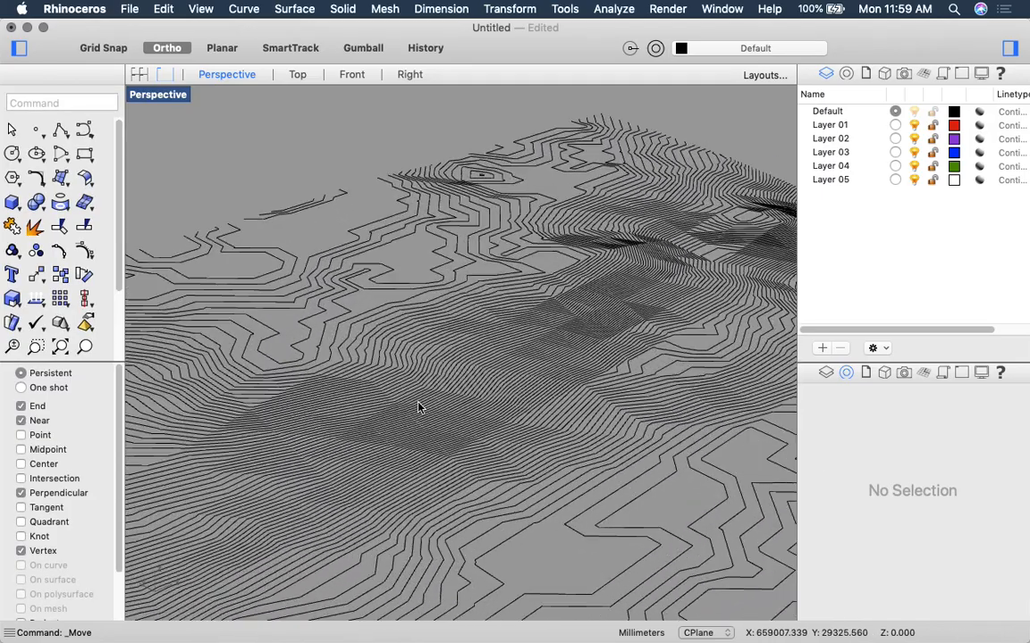
pyautogui.moveTo(418, 408); pyautogui.dragTo(480, 393)
pyautogui.scroll(-3, 476, 395)
pyautogui.scroll(4, 476, 399)
pyautogui.moveTo(487, 319); pyautogui.dragTo(495, 362)
pyautogui.scroll(-5, 396, 391)
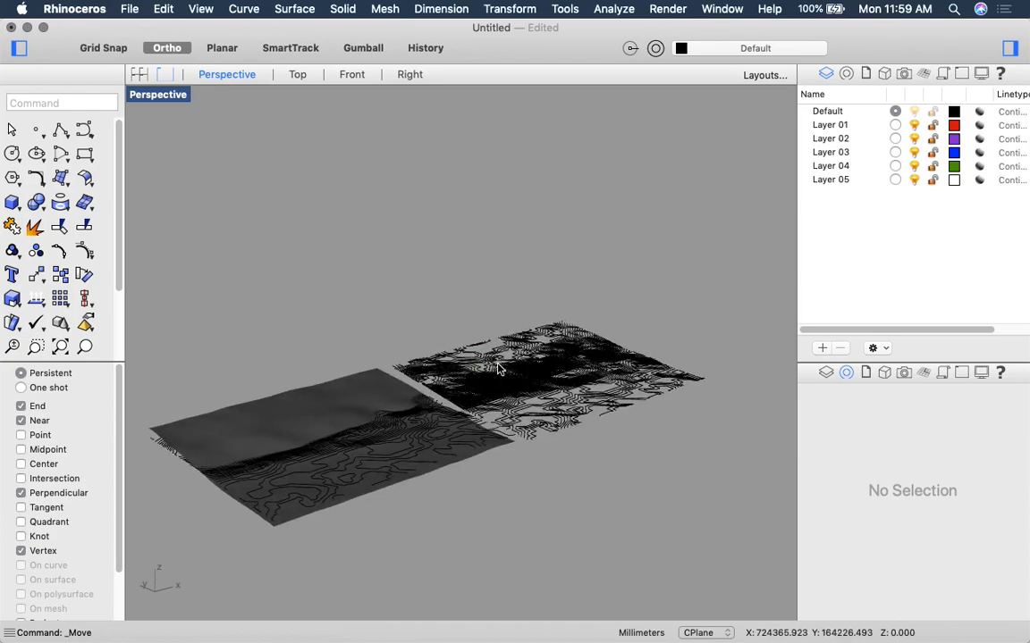
pyautogui.scroll(3, 461, 384)
pyautogui.scroll(-3, 462, 383)
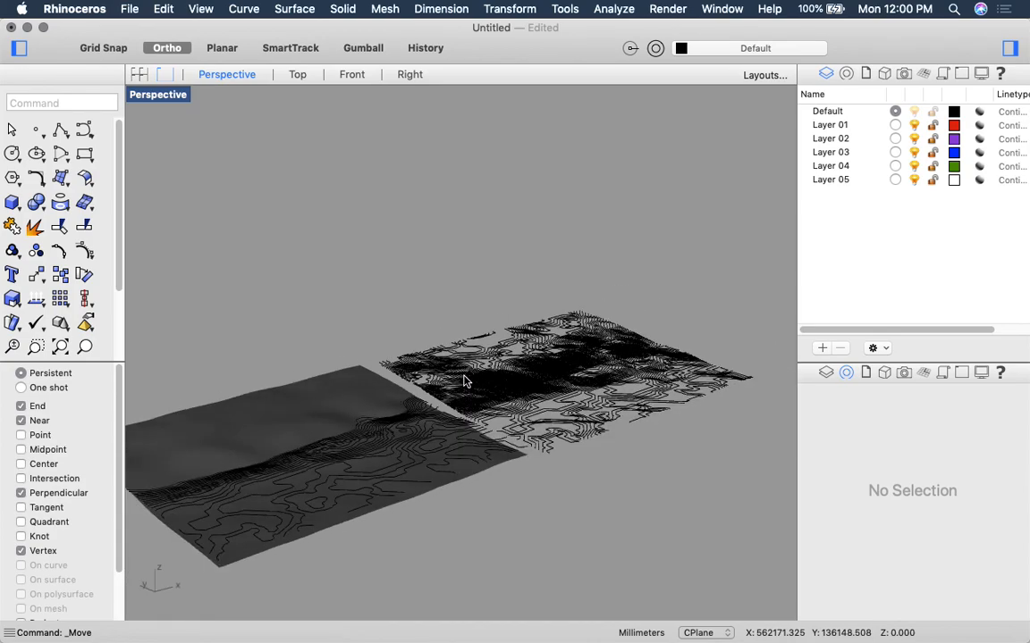
pyautogui.moveTo(462, 383); pyautogui.dragTo(407, 416)
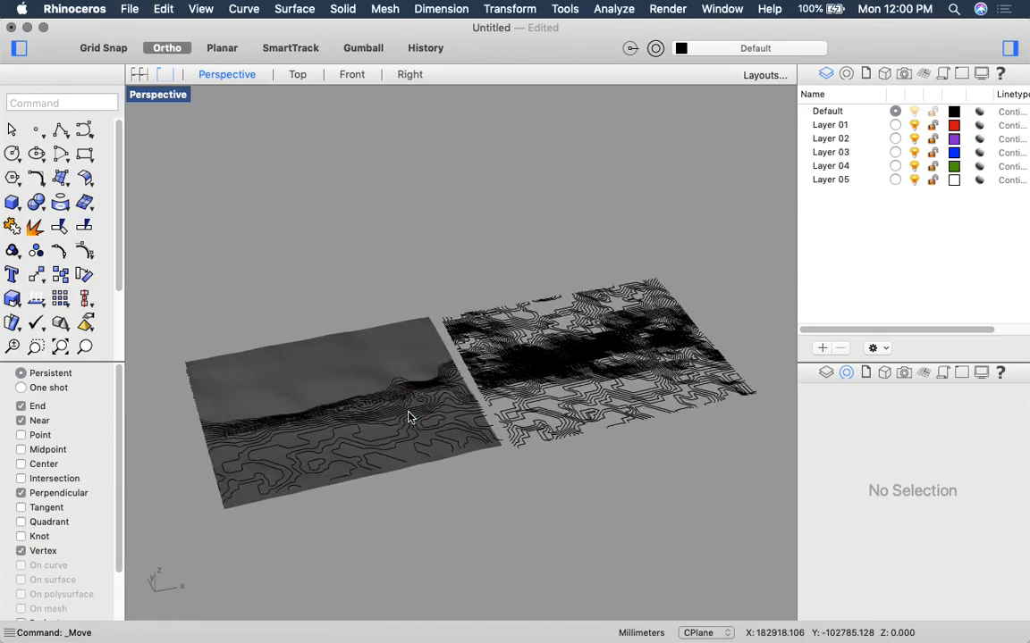
pyautogui.moveTo(422, 292); pyautogui.dragTo(400, 319)
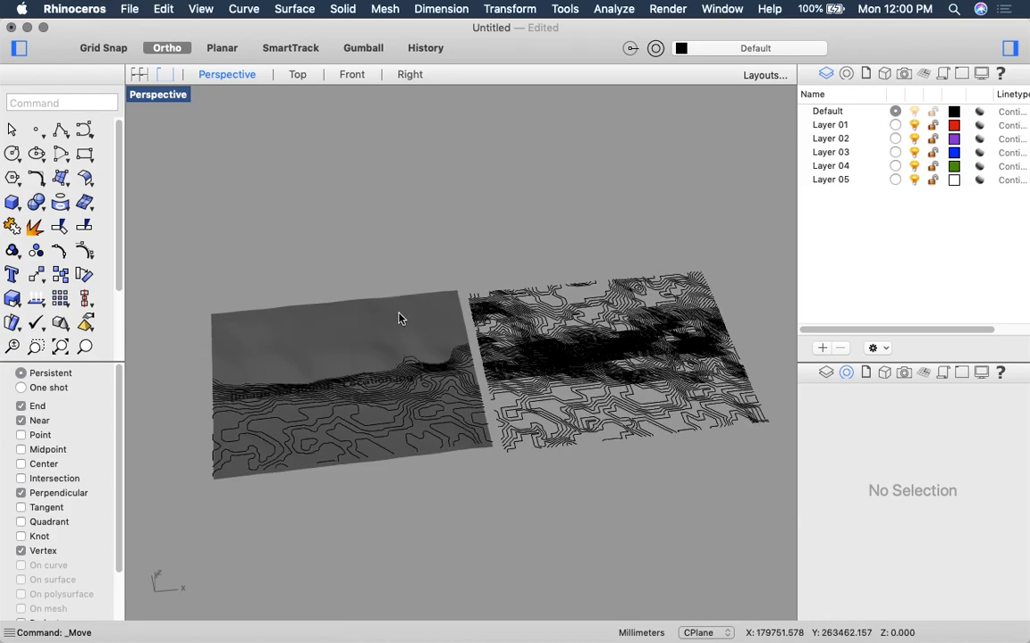